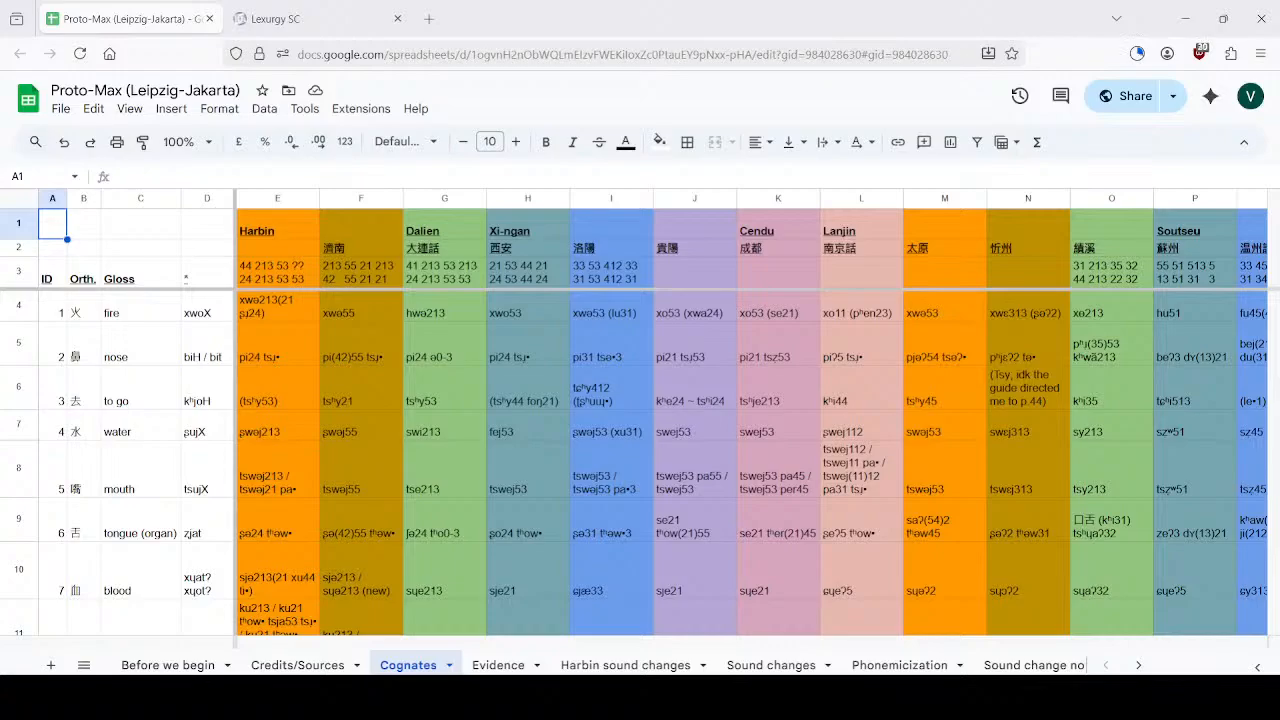
Switch to Lexurgy SC, apply the sound changes to the input words, and view the rule list down to the glottal-stop-loss-99 rule.
left_click(324, 7)
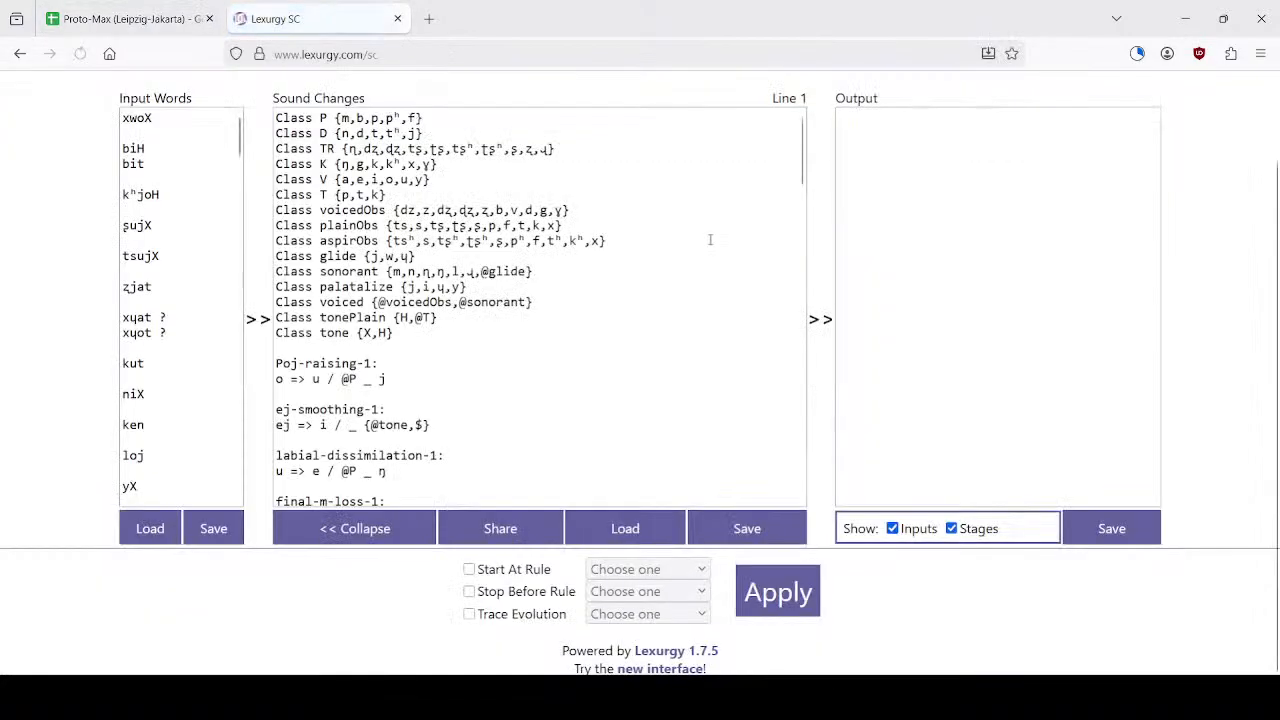
left_click(786, 602)
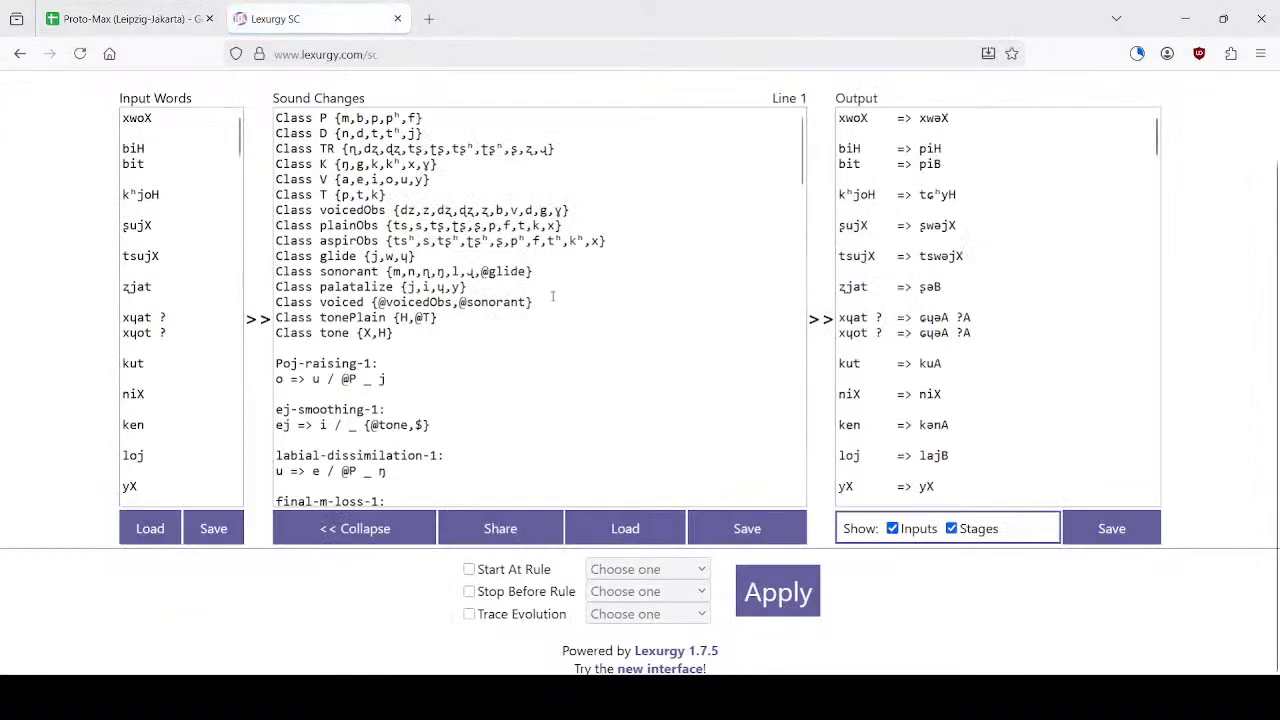
scroll(437, 337, "down", 20)
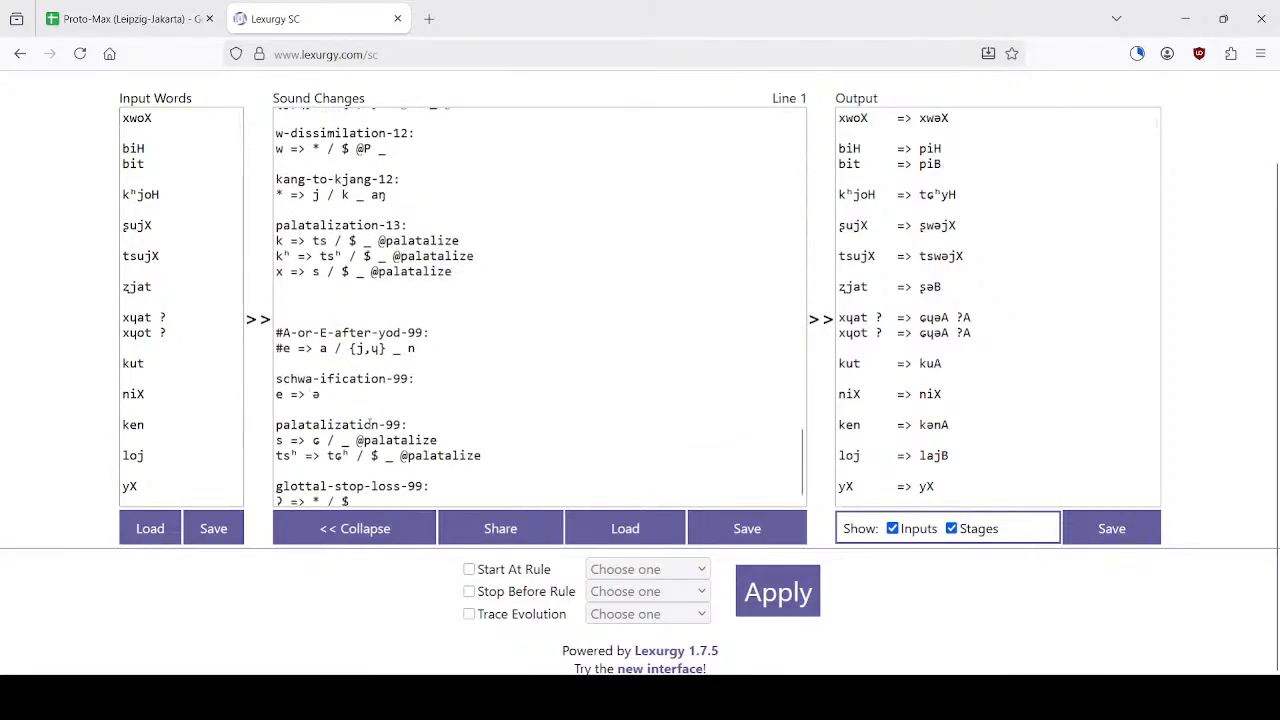
Return to the Proto-Max spreadsheet and examine the rules in cells E14, G7 and G8 of the Harbin sound changes sheet.
left_click(125, 18)
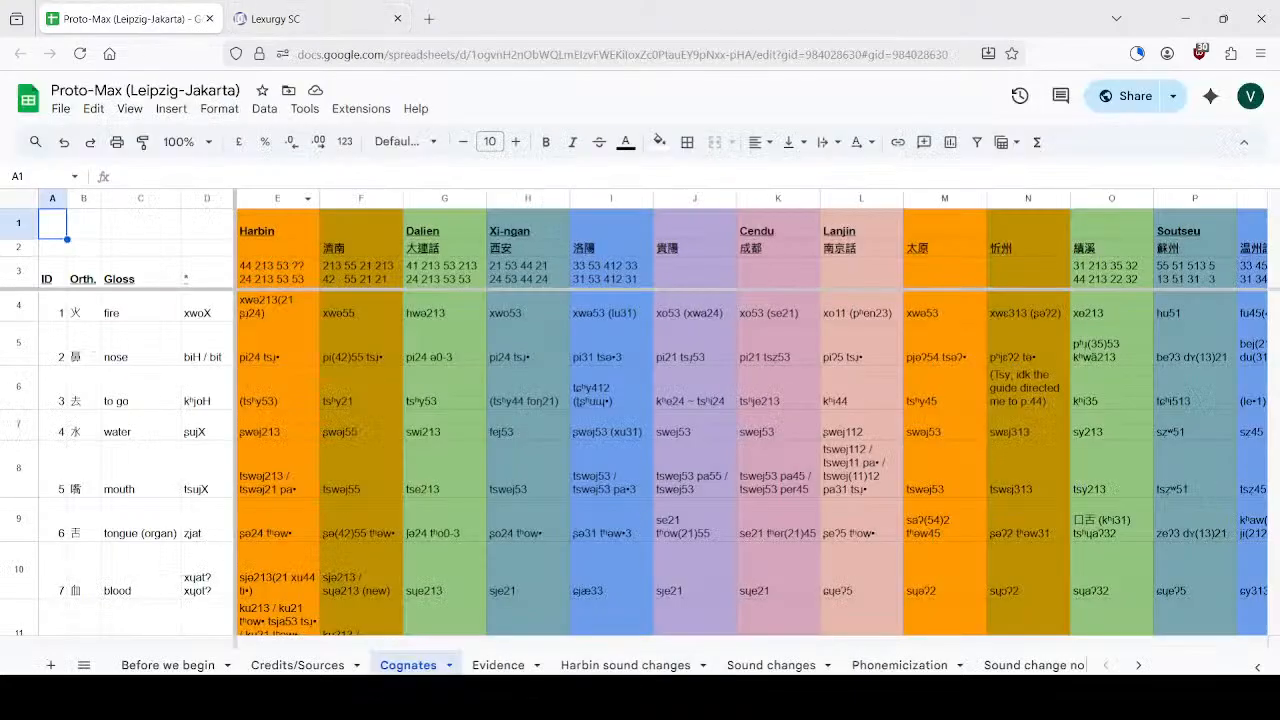
left_click(630, 665)
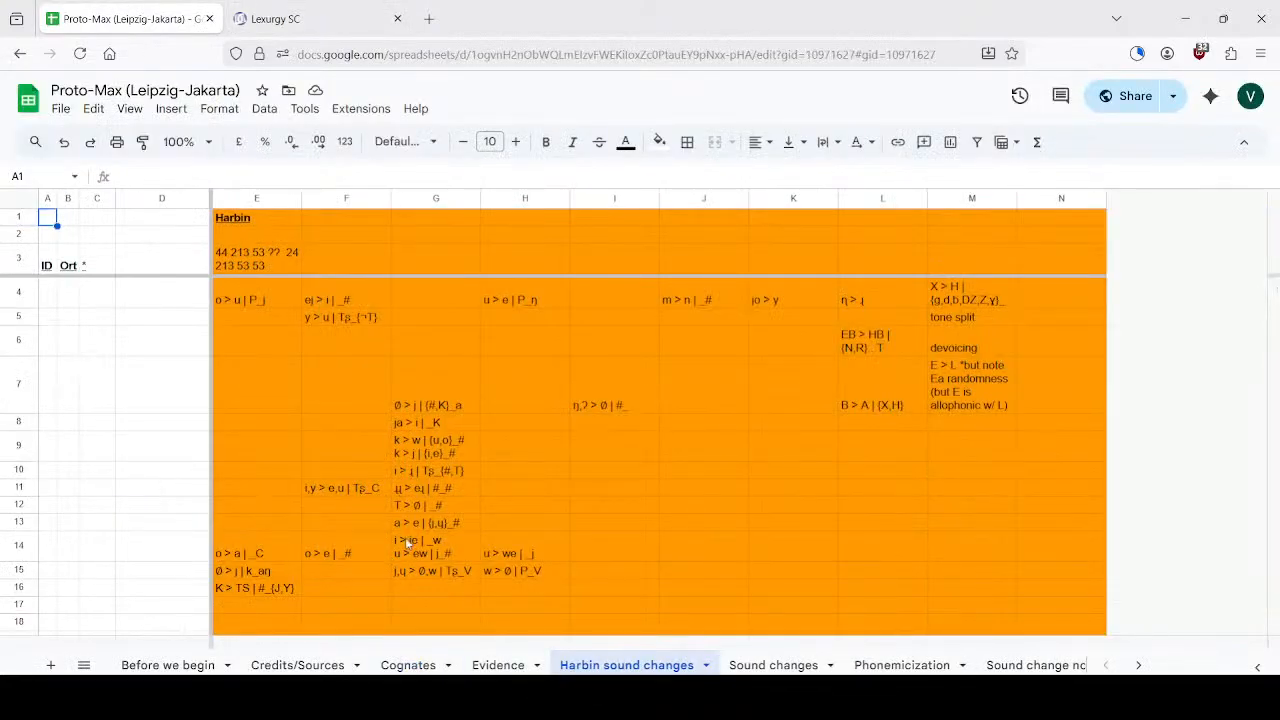
left_click(259, 546)
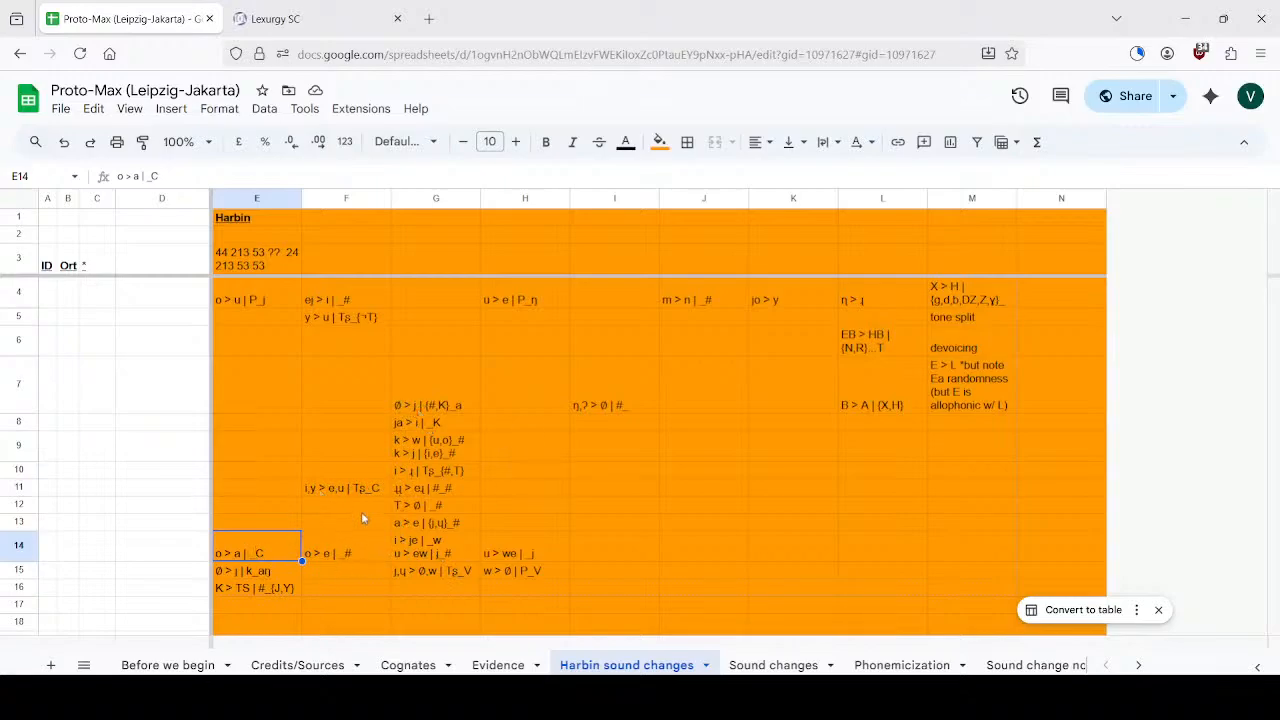
left_click(441, 379)
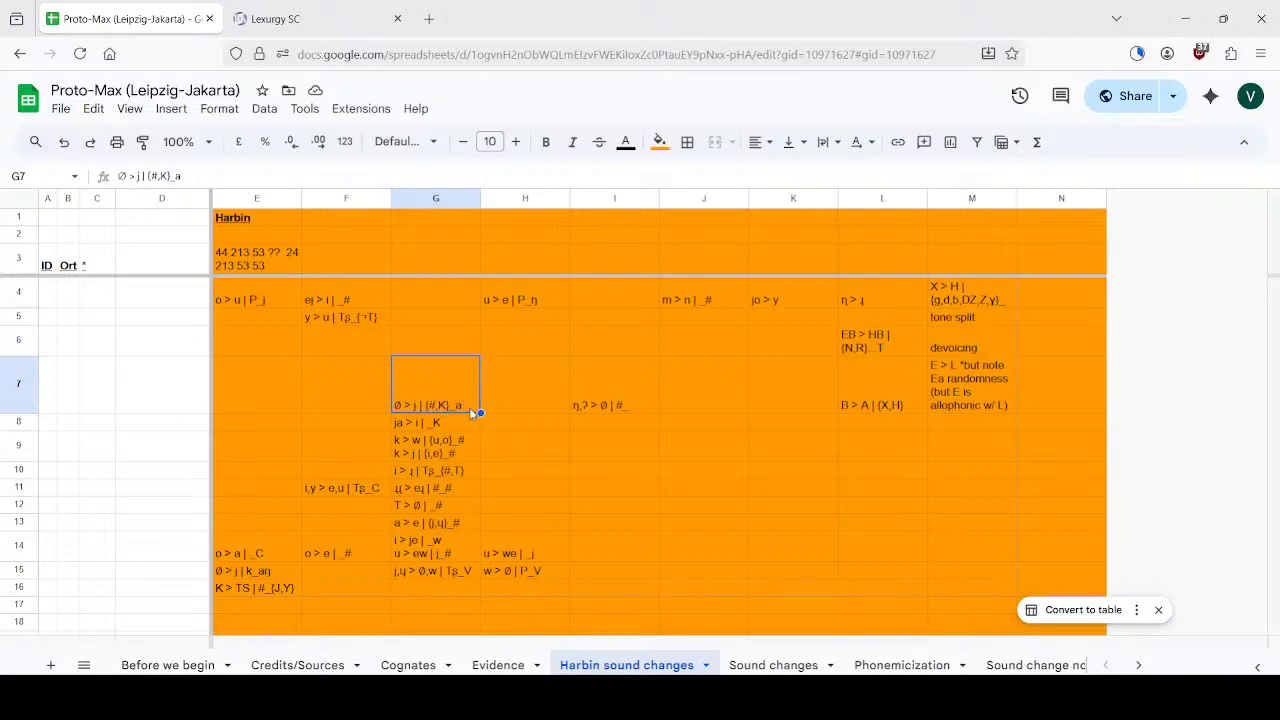
left_click(417, 423)
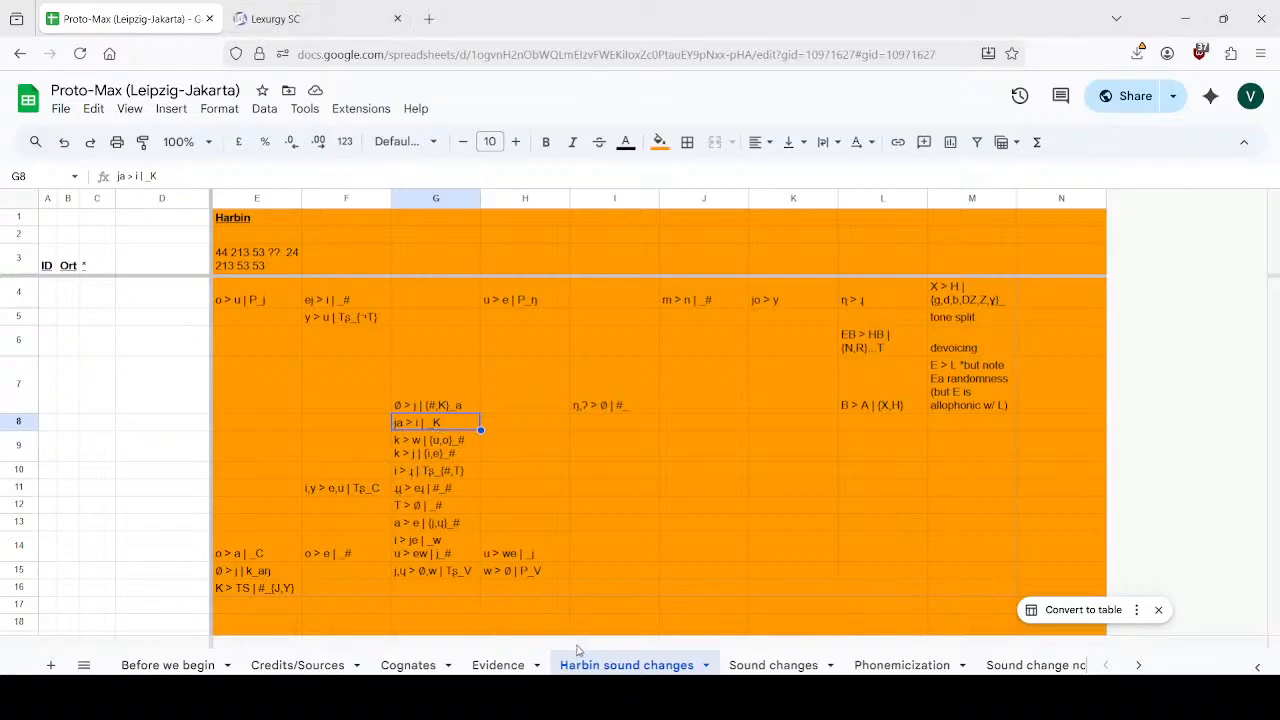
Look through the glosses and proto-forms in the Cognates sheet, around entries 83 to 109.
left_click(408, 665)
scroll(268, 536, "down", 20)
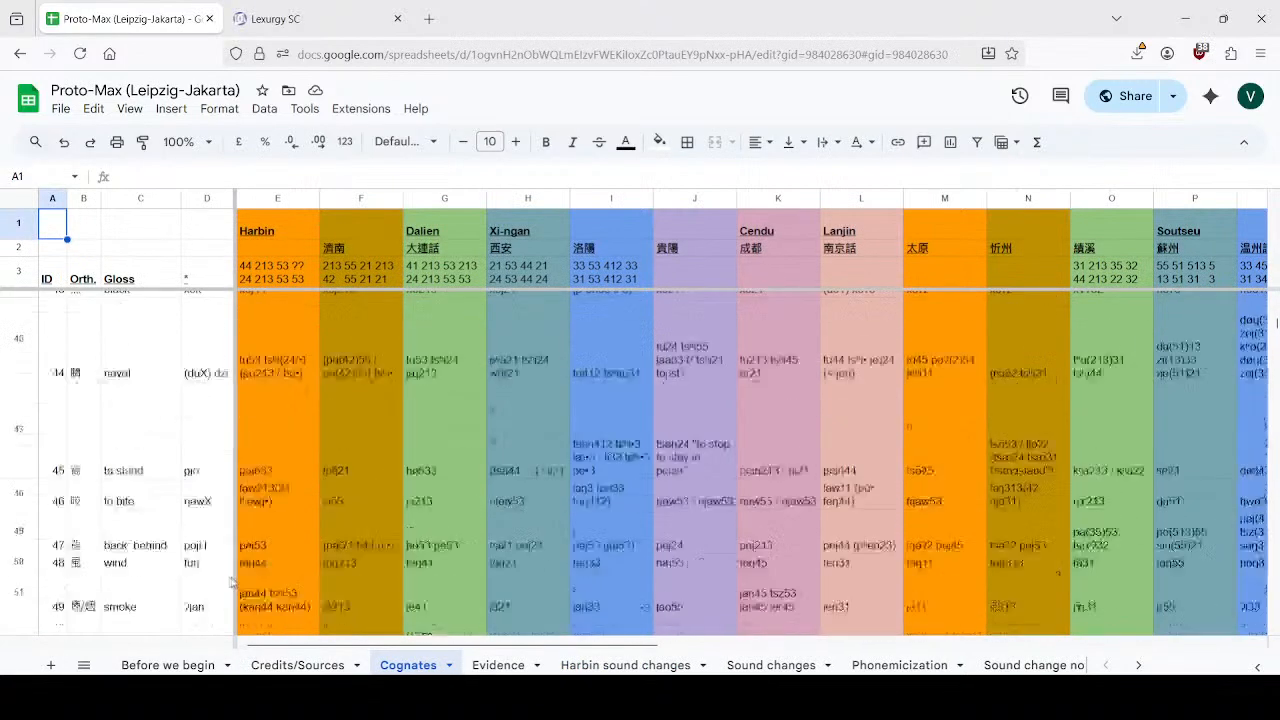
scroll(164, 578, "down", 9)
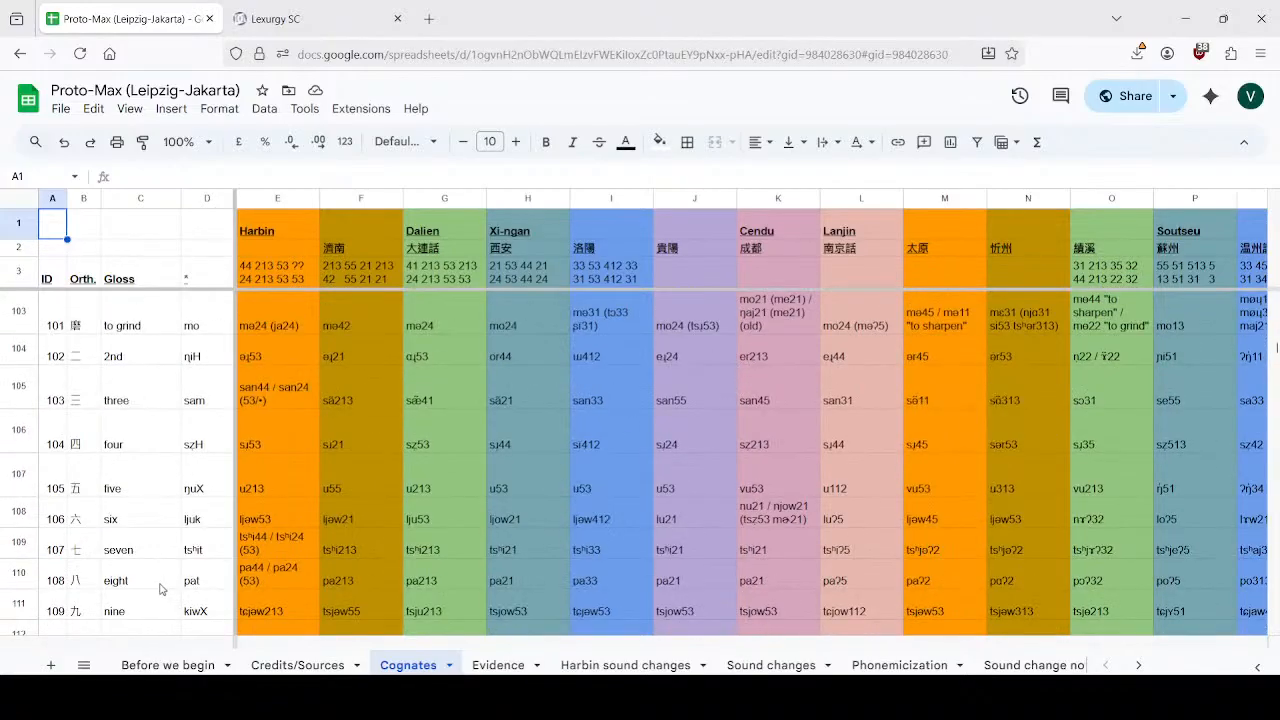
scroll(179, 565, "up", 6)
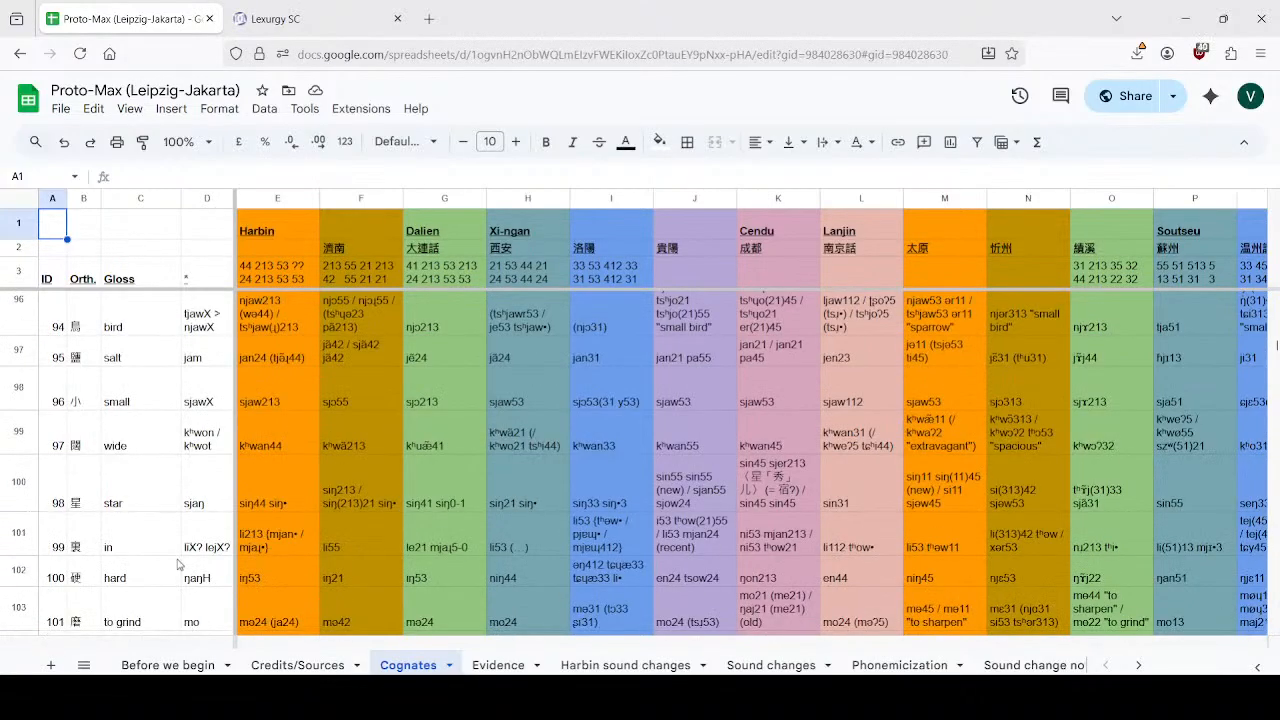
scroll(177, 560, "up", 4)
scroll(176, 540, "down", 2)
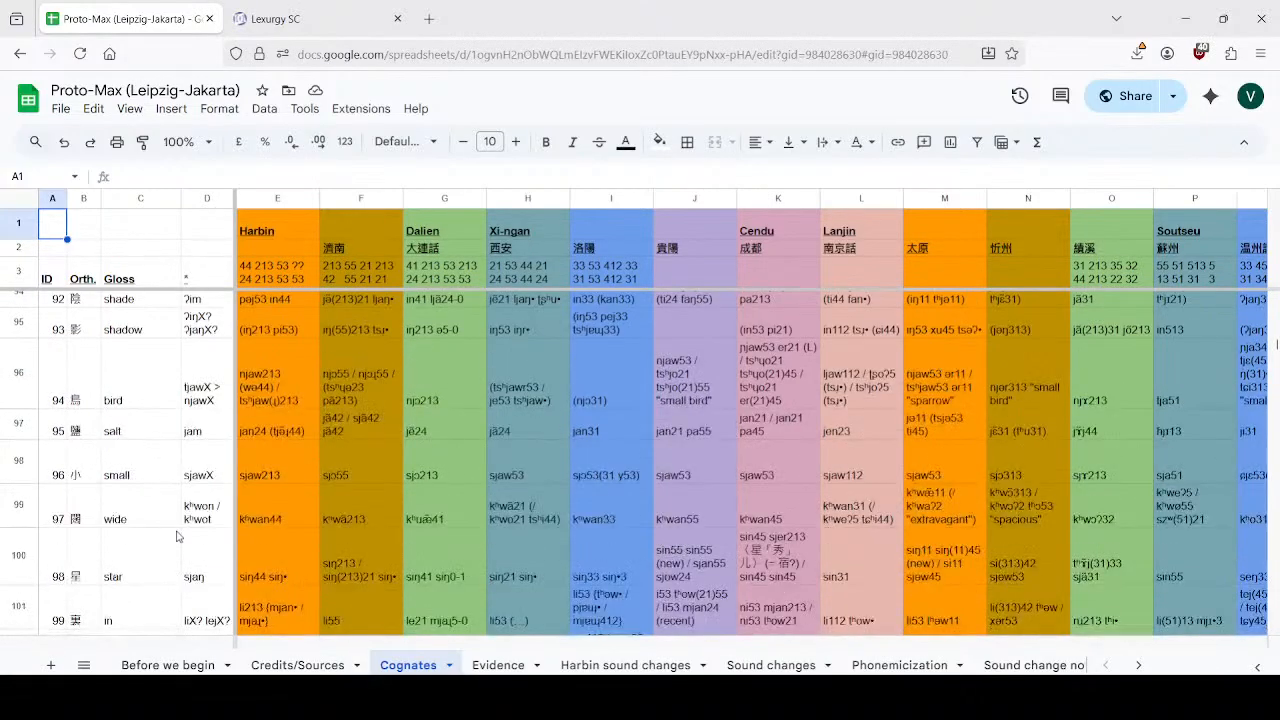
scroll(180, 534, "down", 2)
scroll(165, 467, "up", 2)
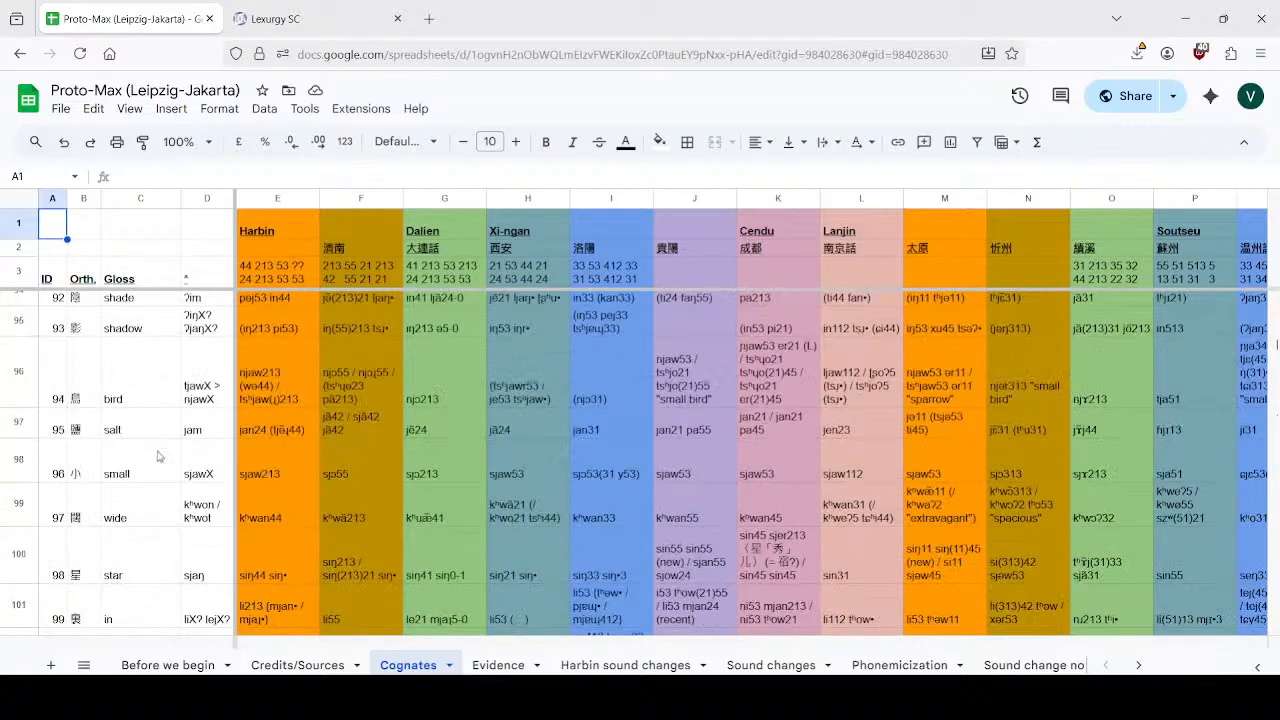
scroll(145, 432, "up", 3)
scroll(143, 435, "up", 1)
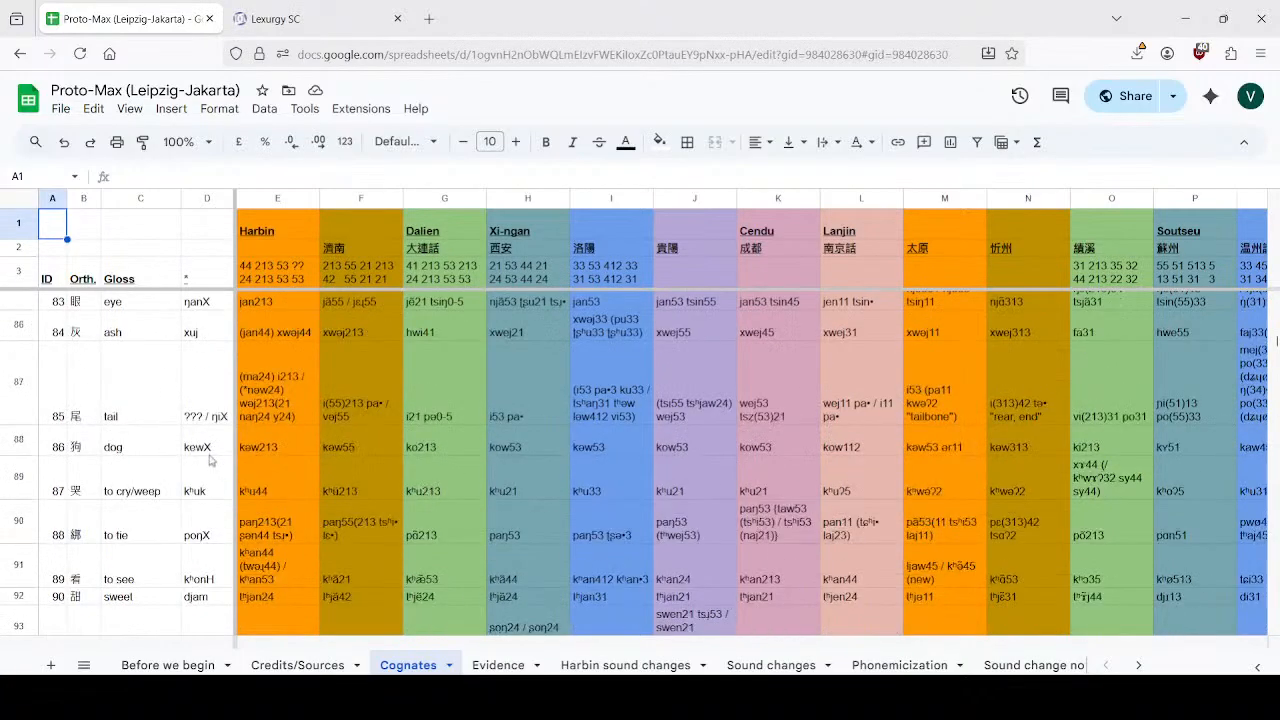
Search the Cognates sheet for "hard" and view its row of dialect forms.
key("ctrl+f")
type("hard")
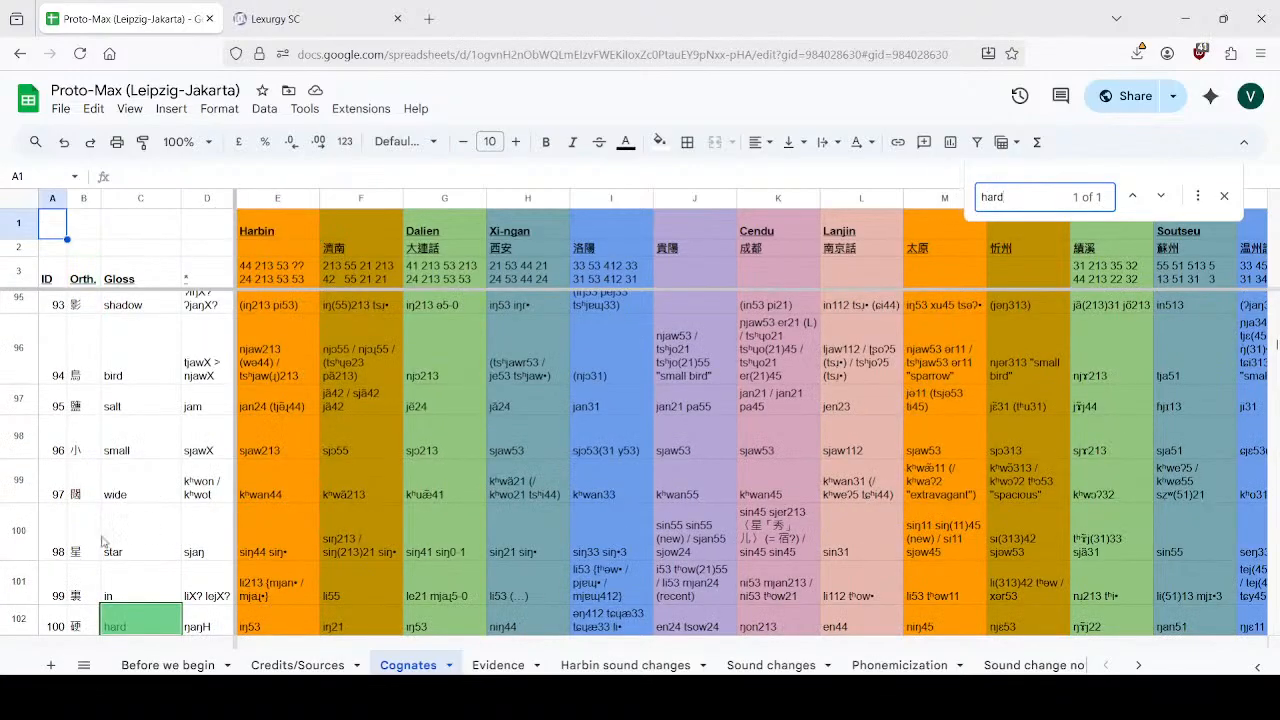
scroll(246, 437, "down", 3)
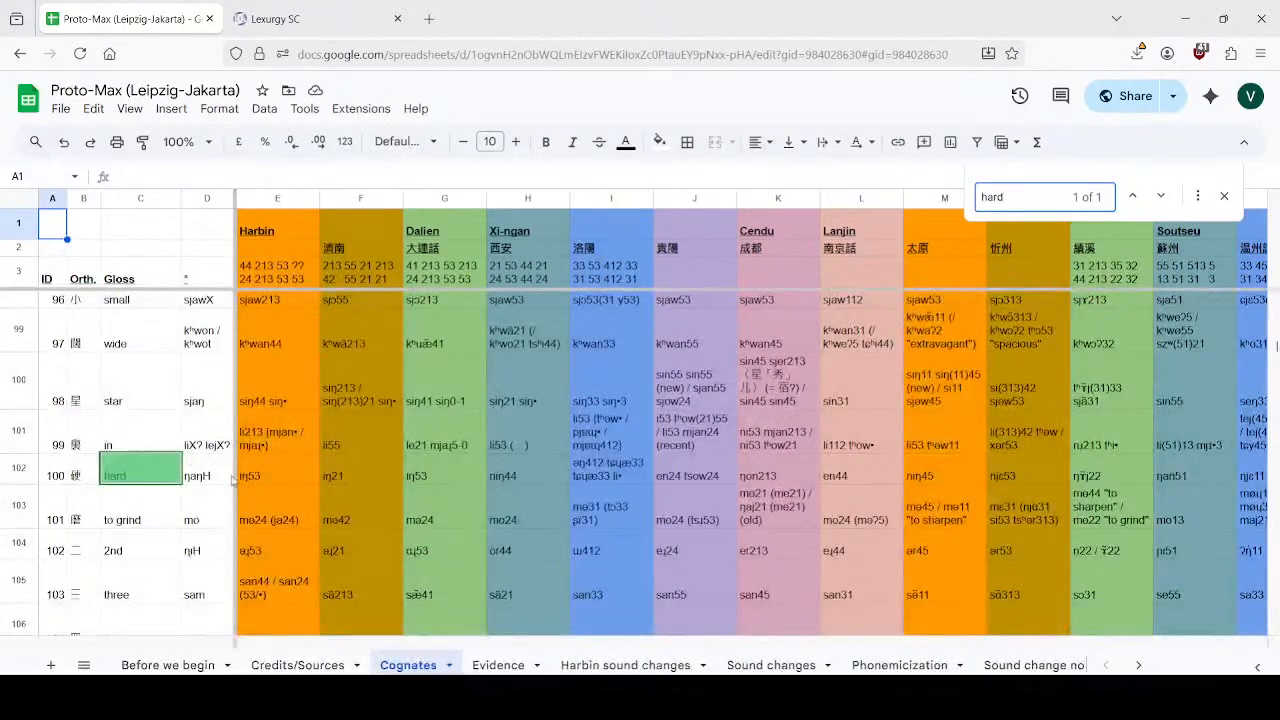
key("Escape")
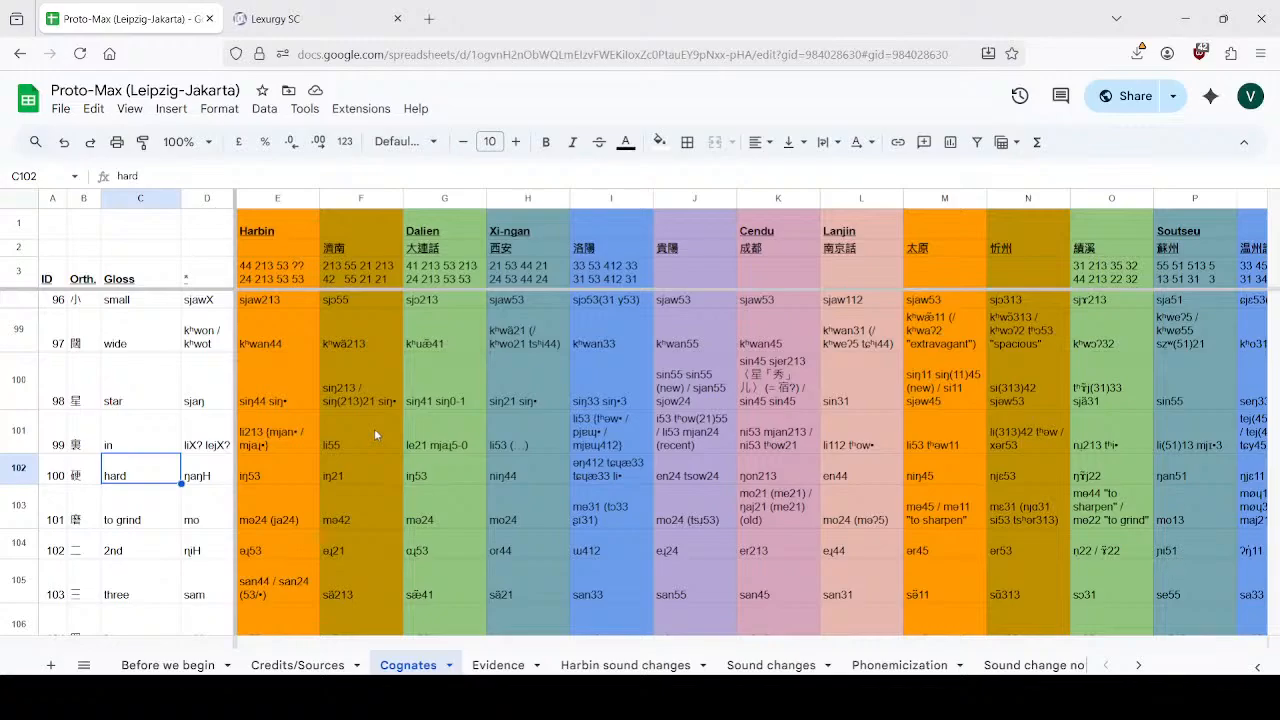
Go back to the Harbin sound changes sheet and compare the rules in cells G7, G8 and I7.
left_click(480, 665)
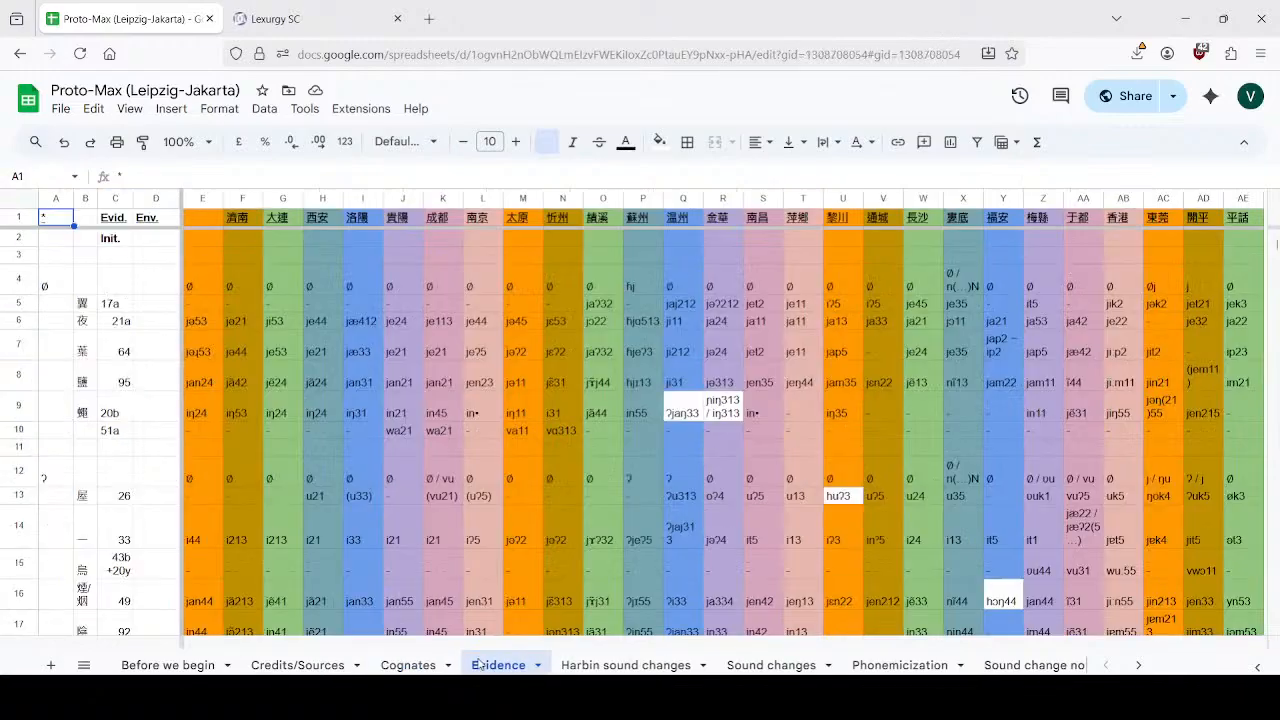
left_click(600, 663)
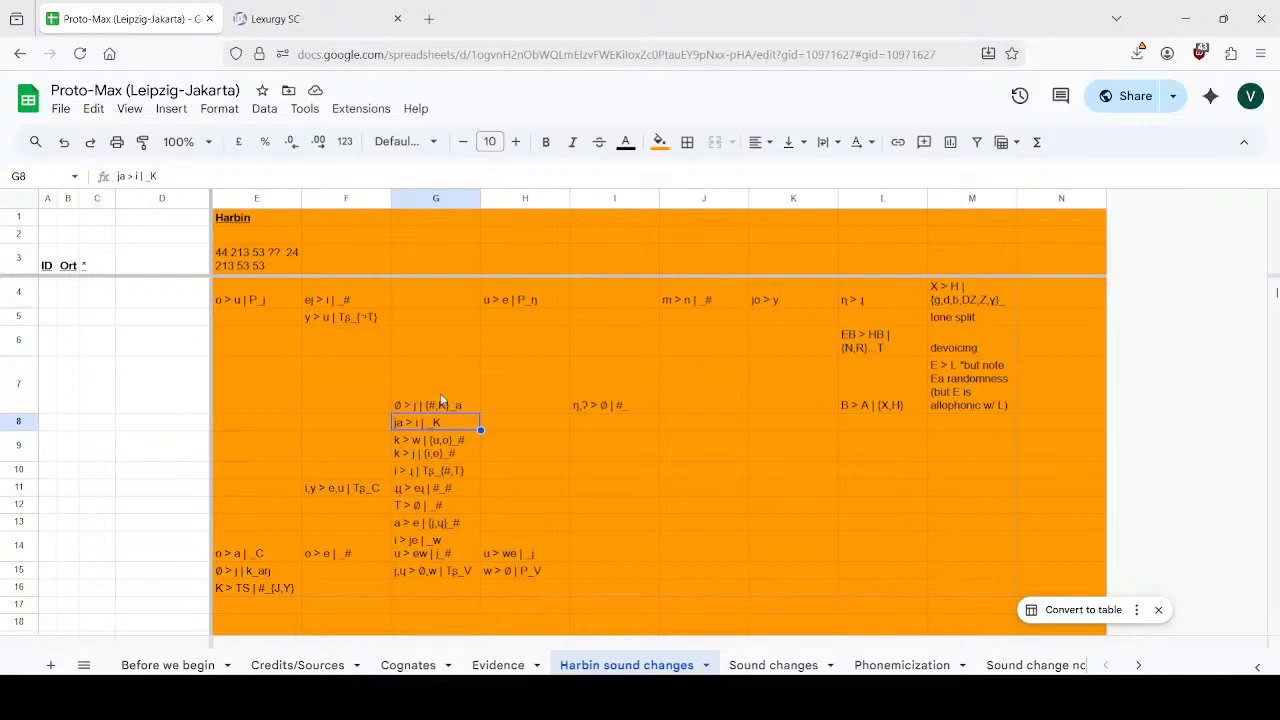
left_click(440, 398)
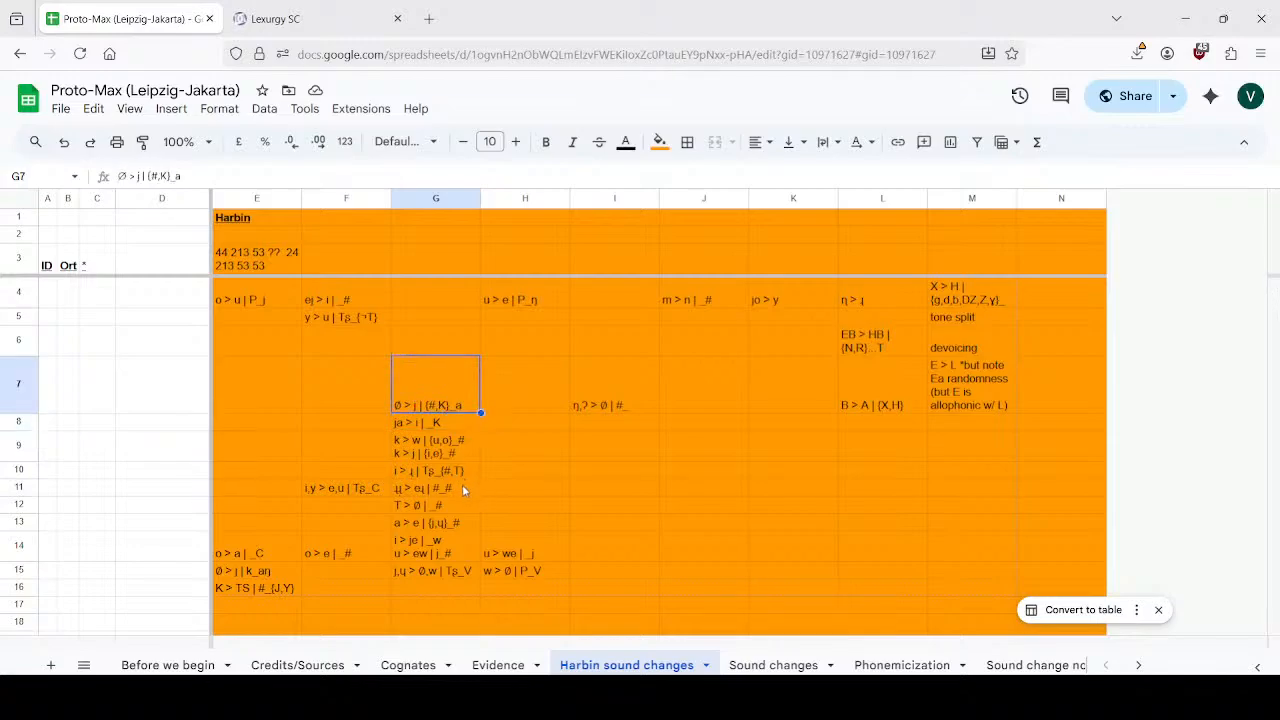
left_click(404, 428)
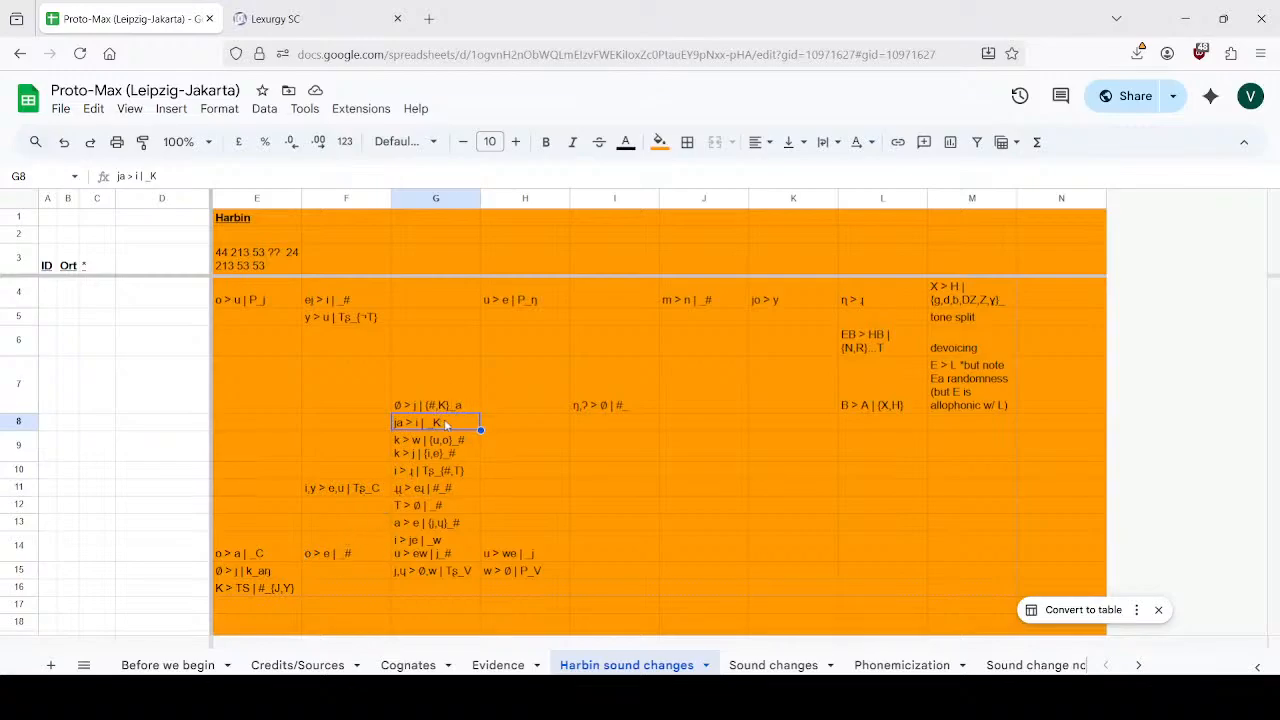
left_click(636, 398)
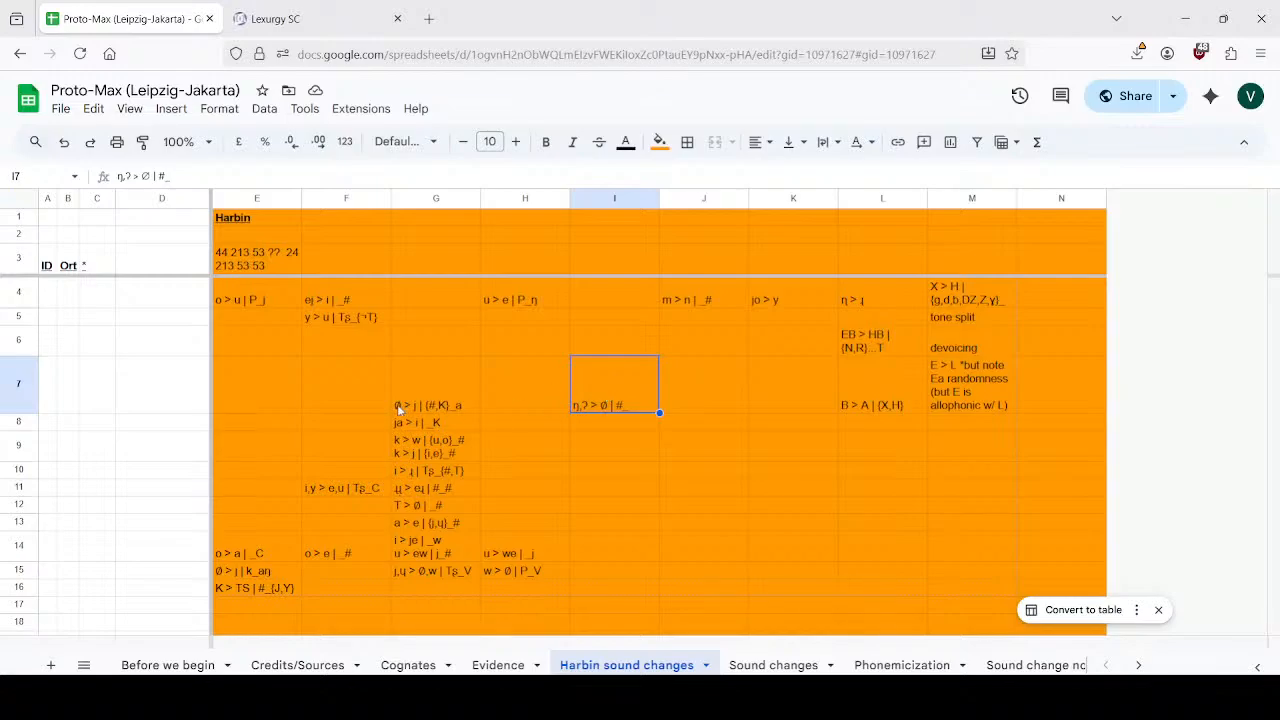
left_click(446, 399)
left_click(648, 398)
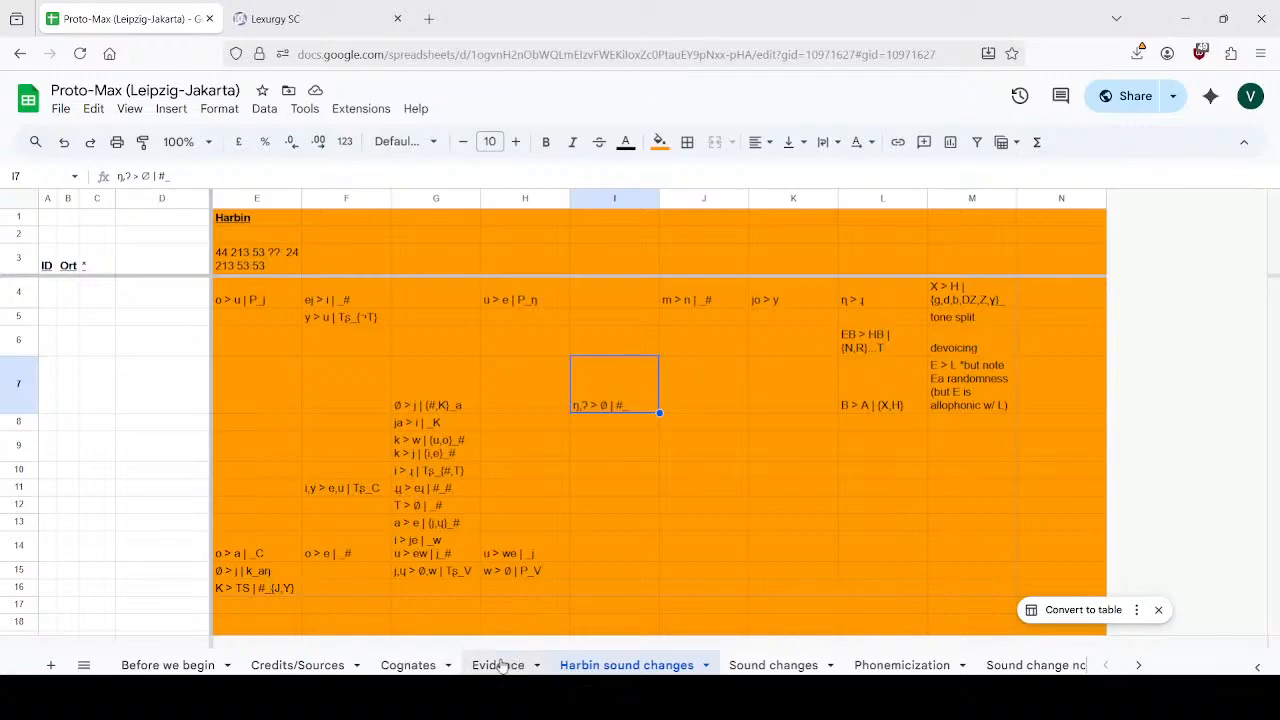
In the Cognates sheet, examine the proto-forms for "wide" in D99 and "liver" in D68.
left_click(424, 667)
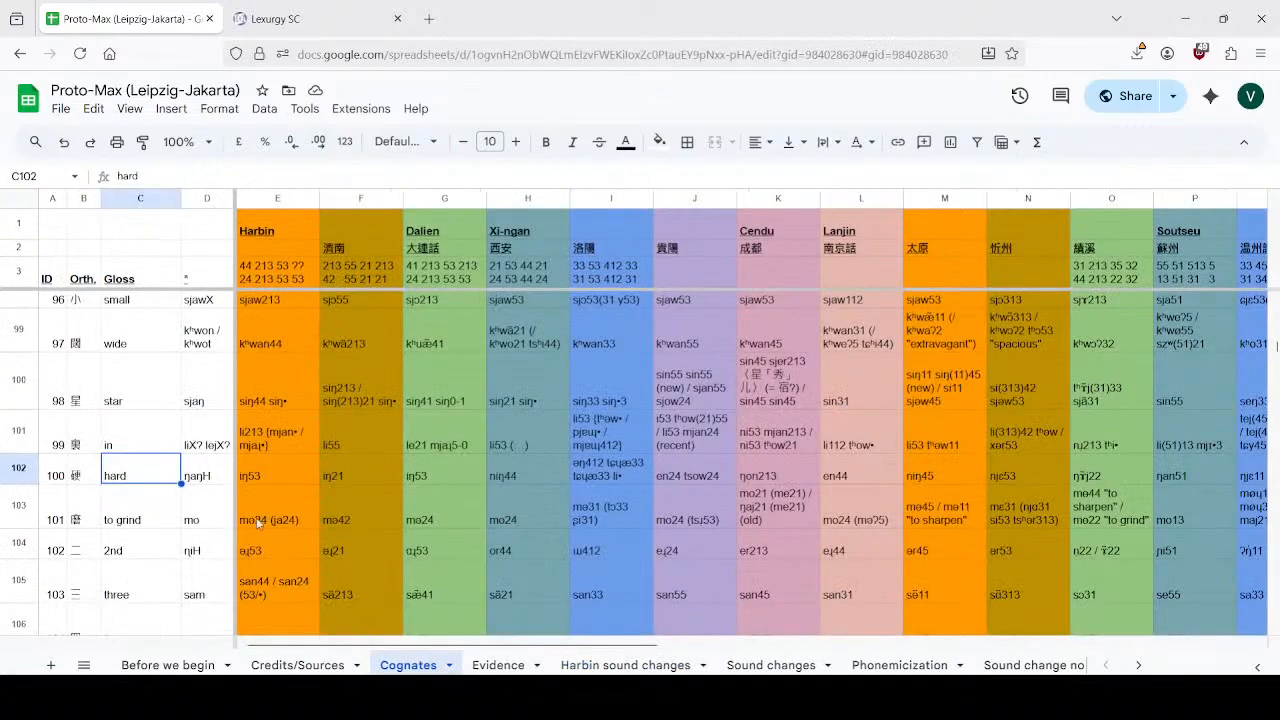
scroll(215, 437, "up", 2)
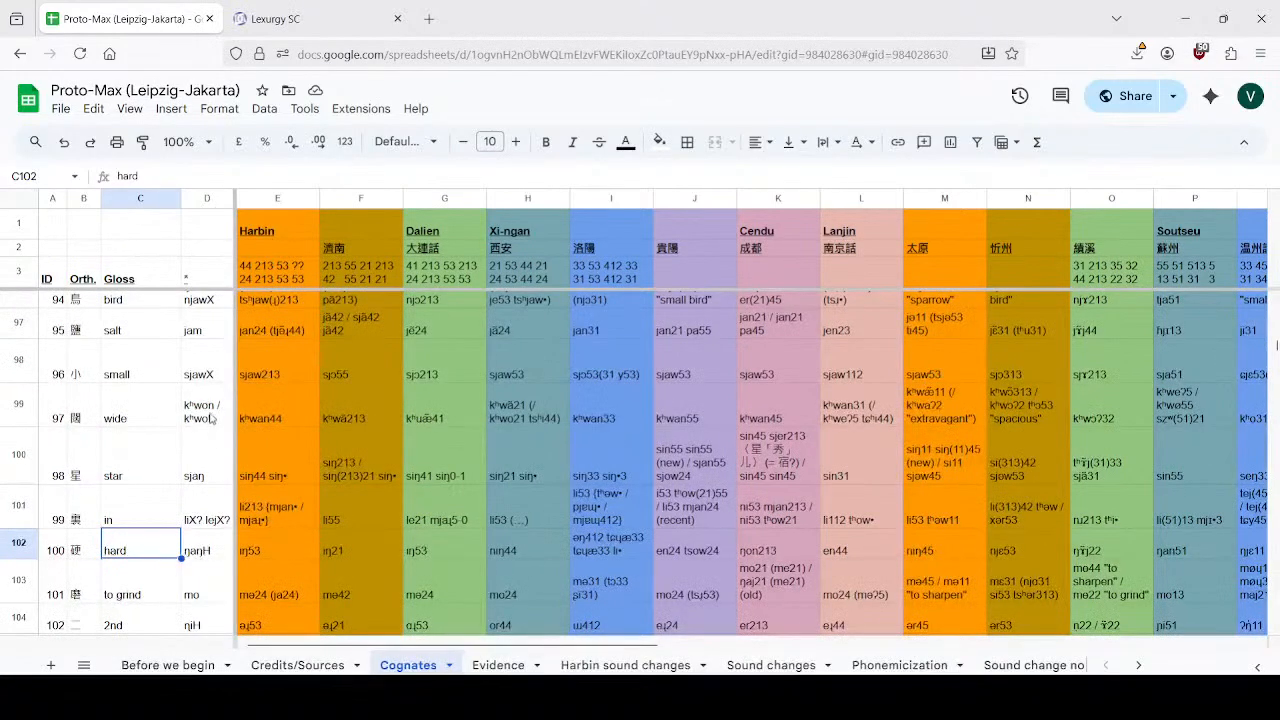
left_click(210, 418)
scroll(210, 418, "up", 10)
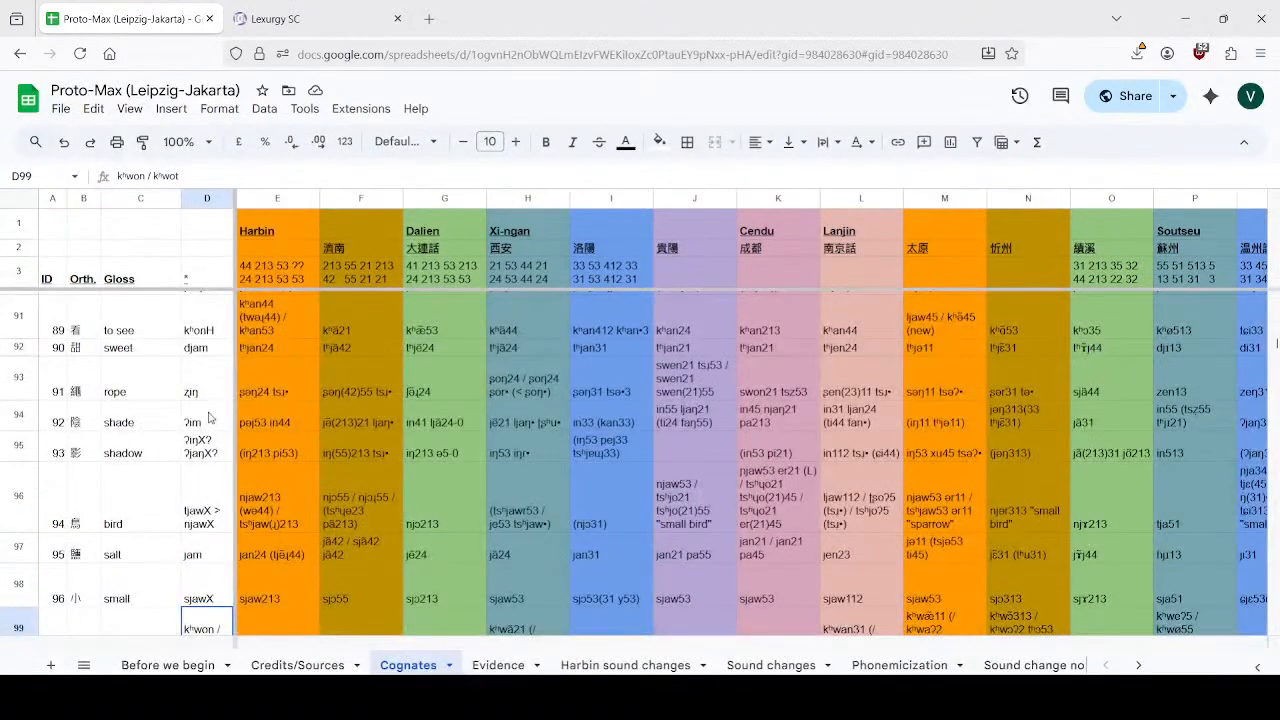
scroll(210, 420, "up", 5)
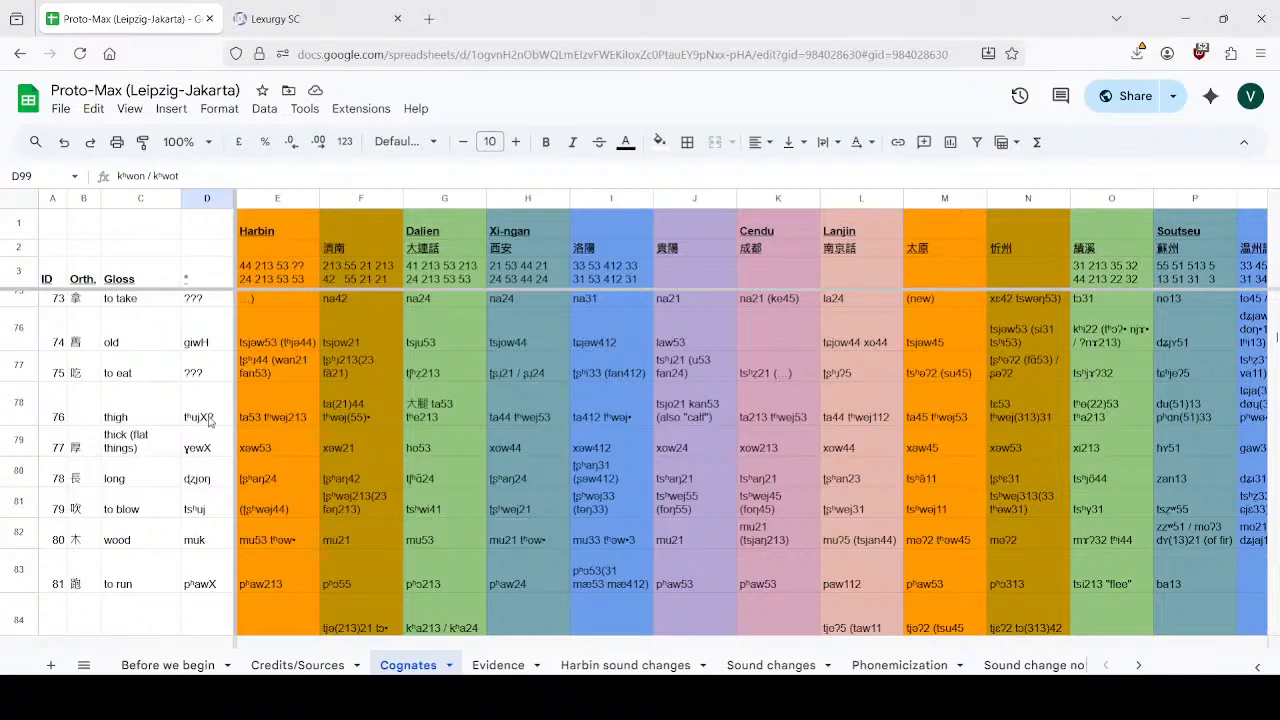
scroll(210, 420, "up", 4)
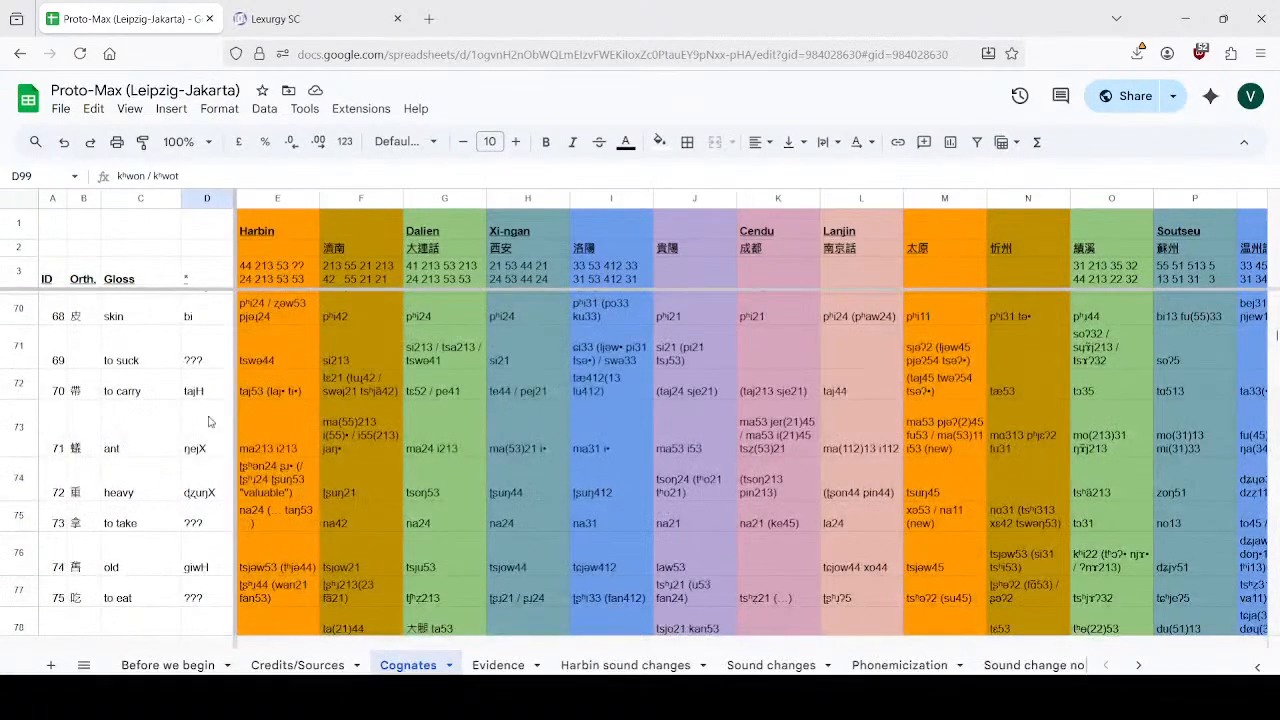
scroll(210, 422, "up", 2)
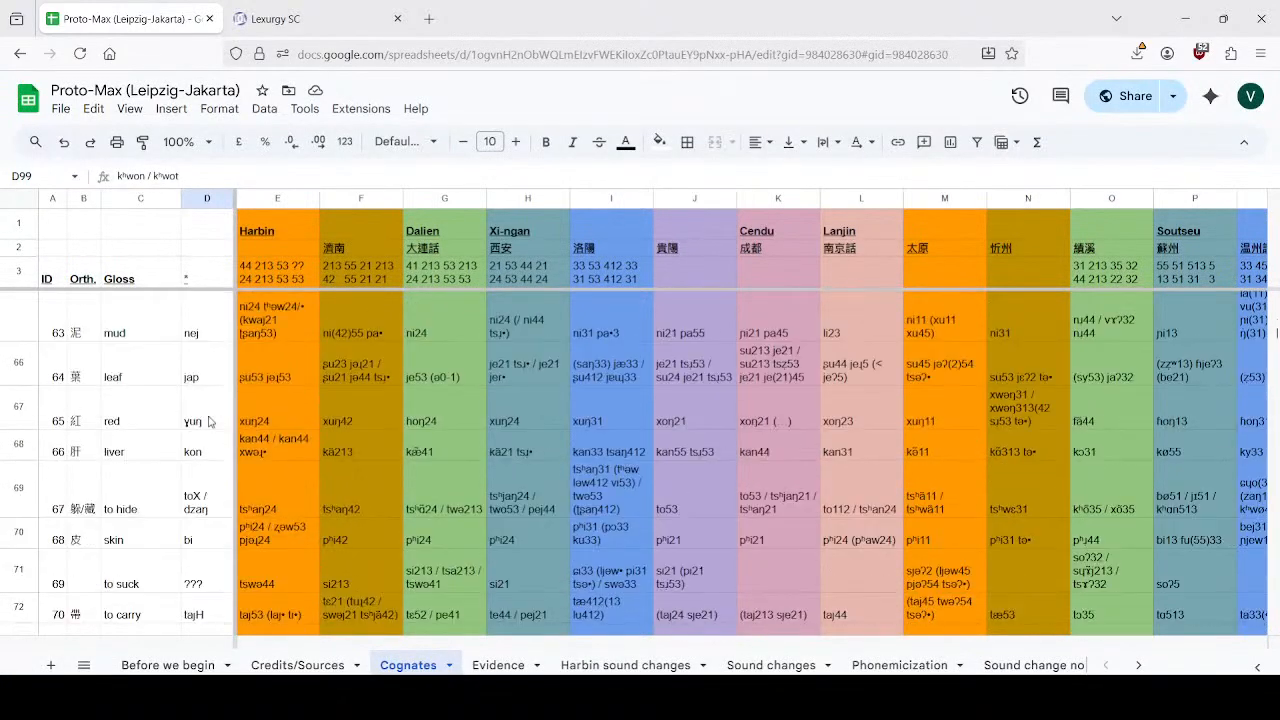
left_click(205, 458)
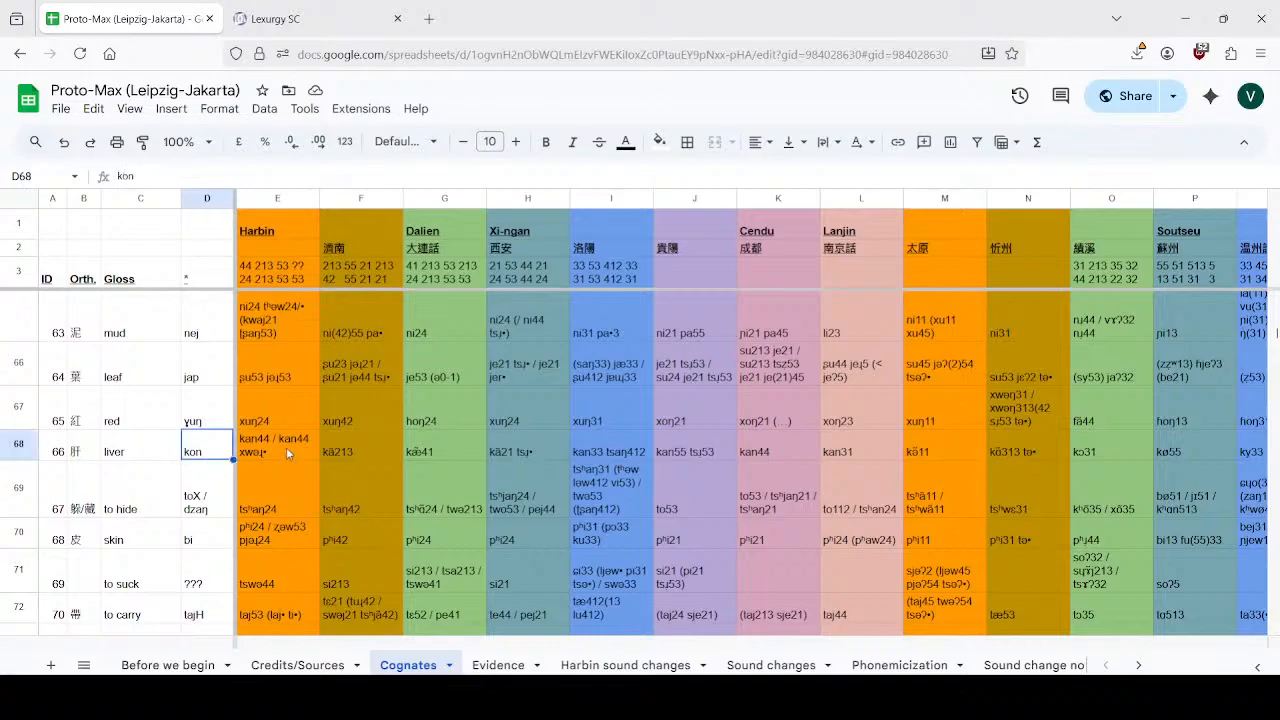
Reopen the Harbin sound changes sheet and examine the rules in cells G8, E14 and E15.
left_click(495, 668)
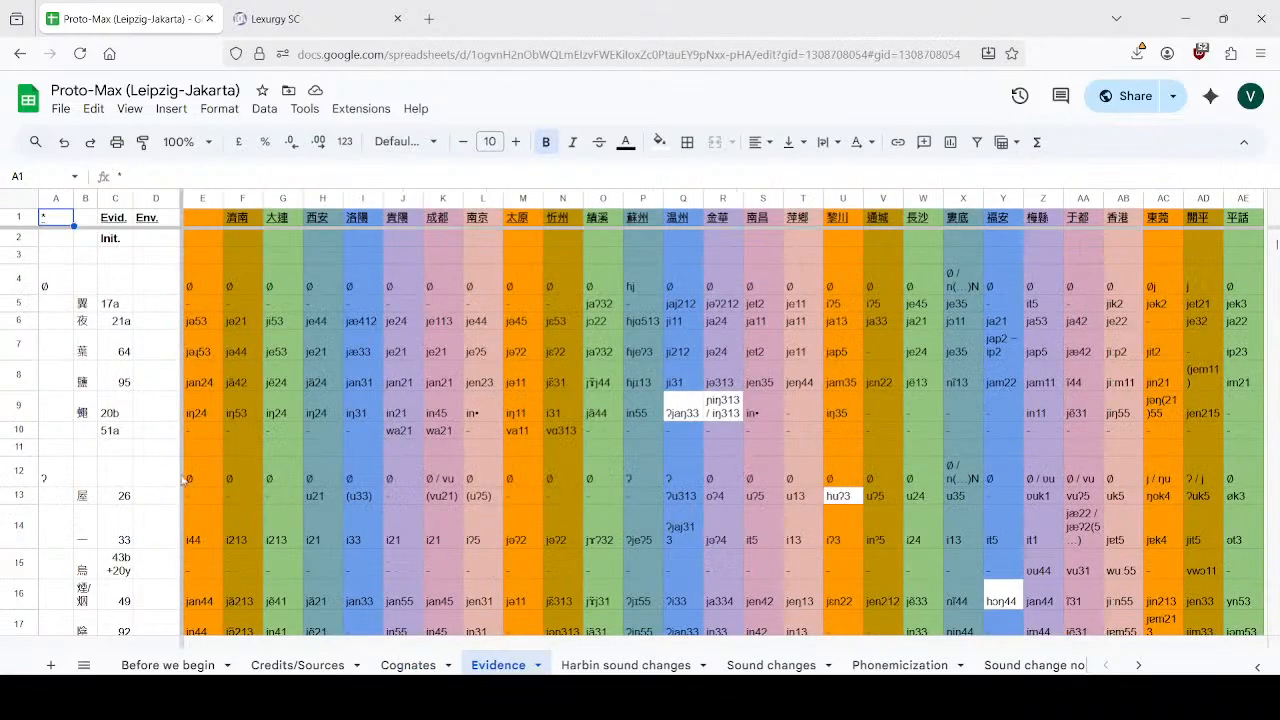
left_click(634, 667)
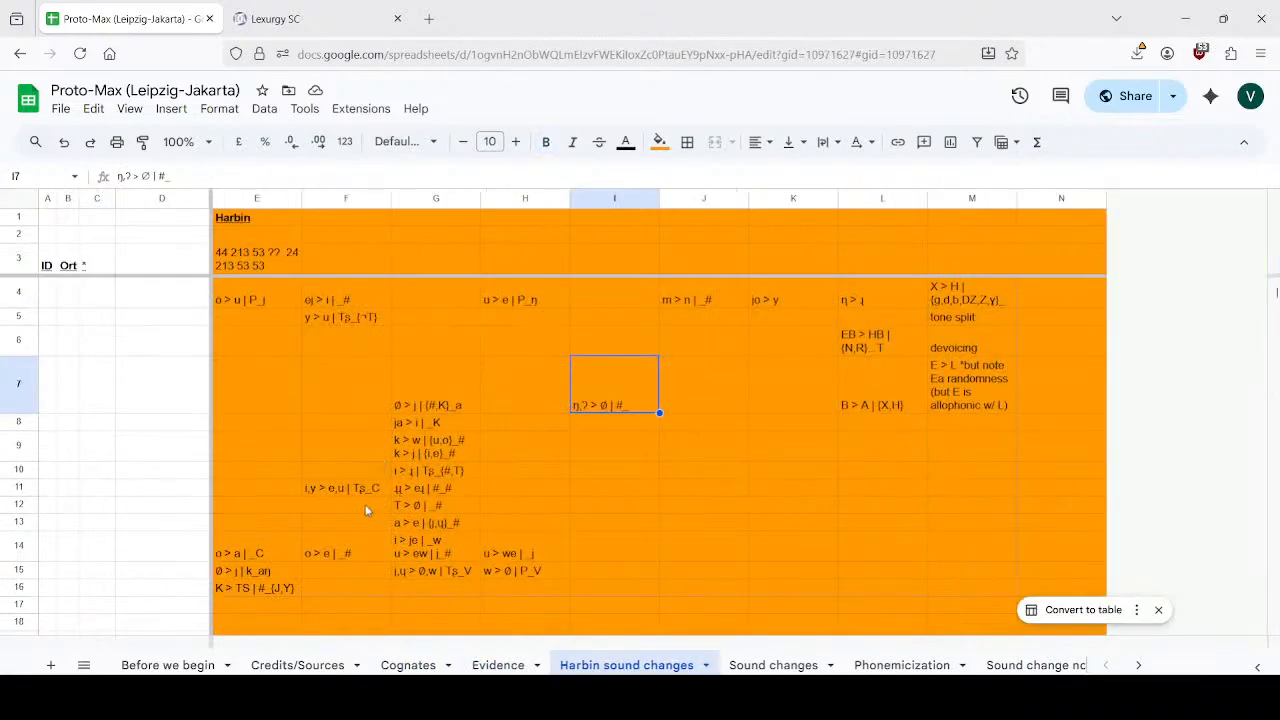
left_click(416, 428)
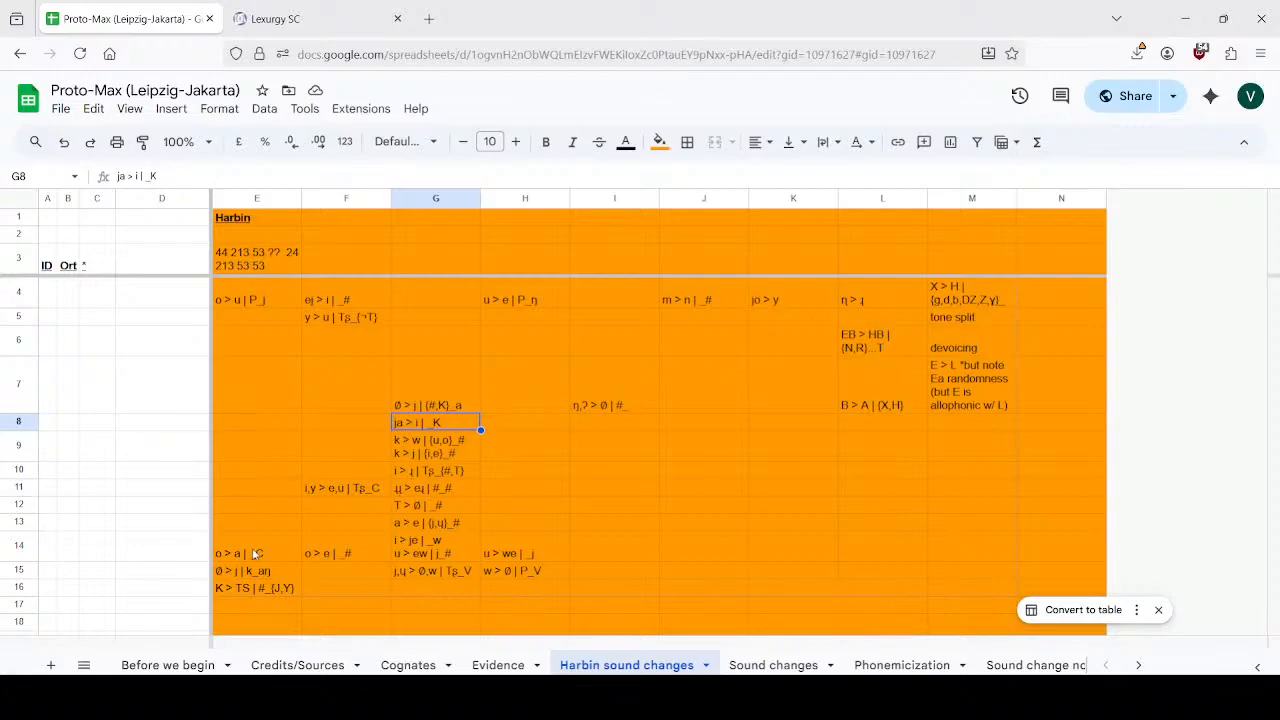
left_click(220, 555)
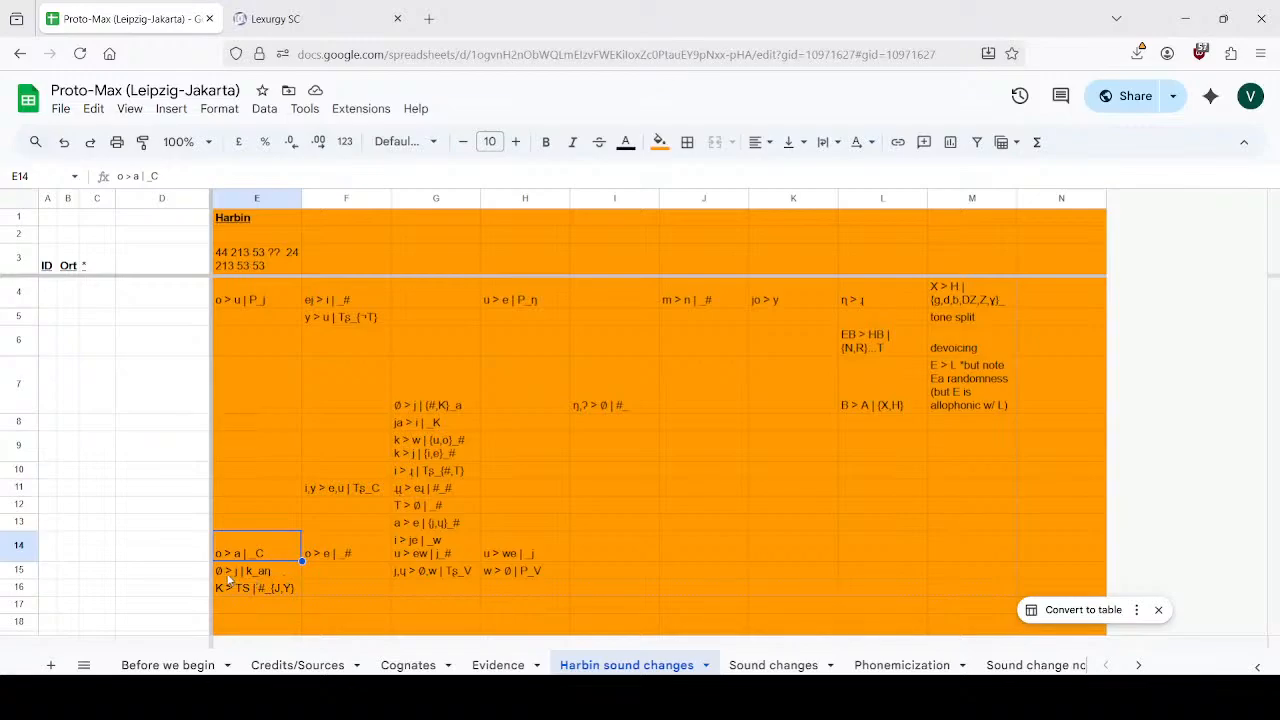
left_click(232, 574)
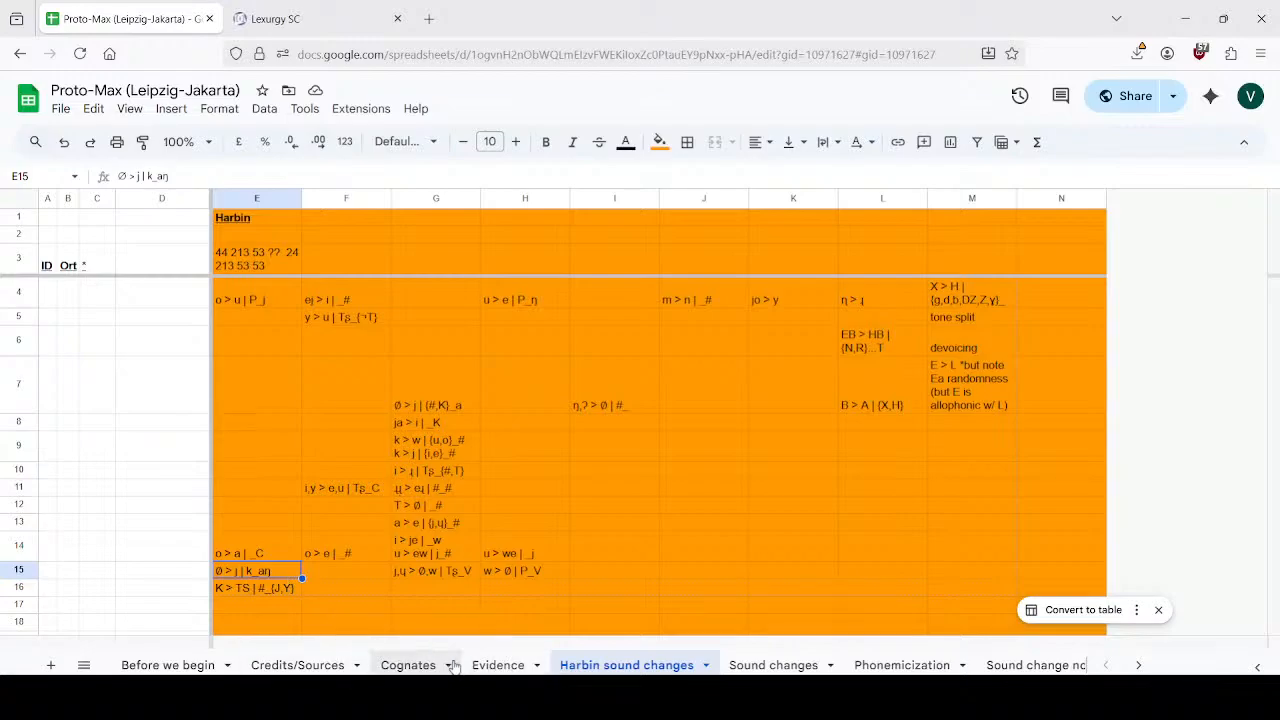
Open the Cognates sheet and search it for "speak".
left_click(410, 666)
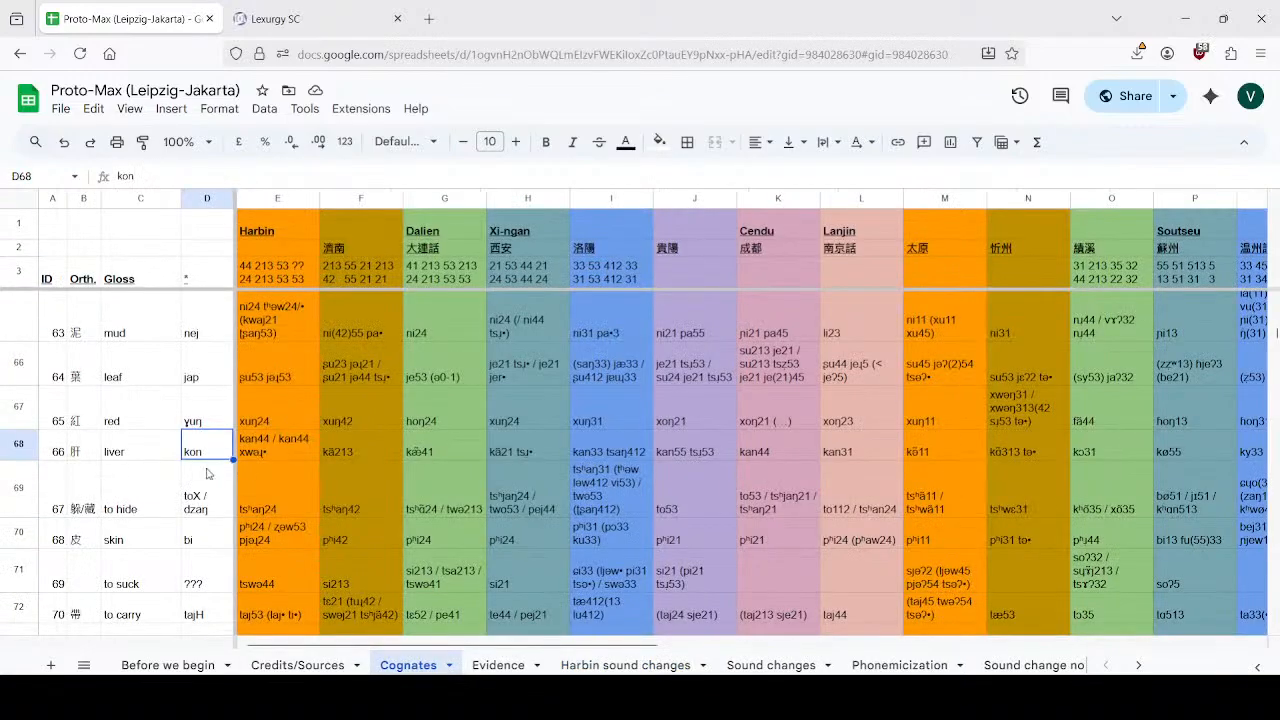
scroll(200, 489, "up", 3)
scroll(198, 489, "up", 4)
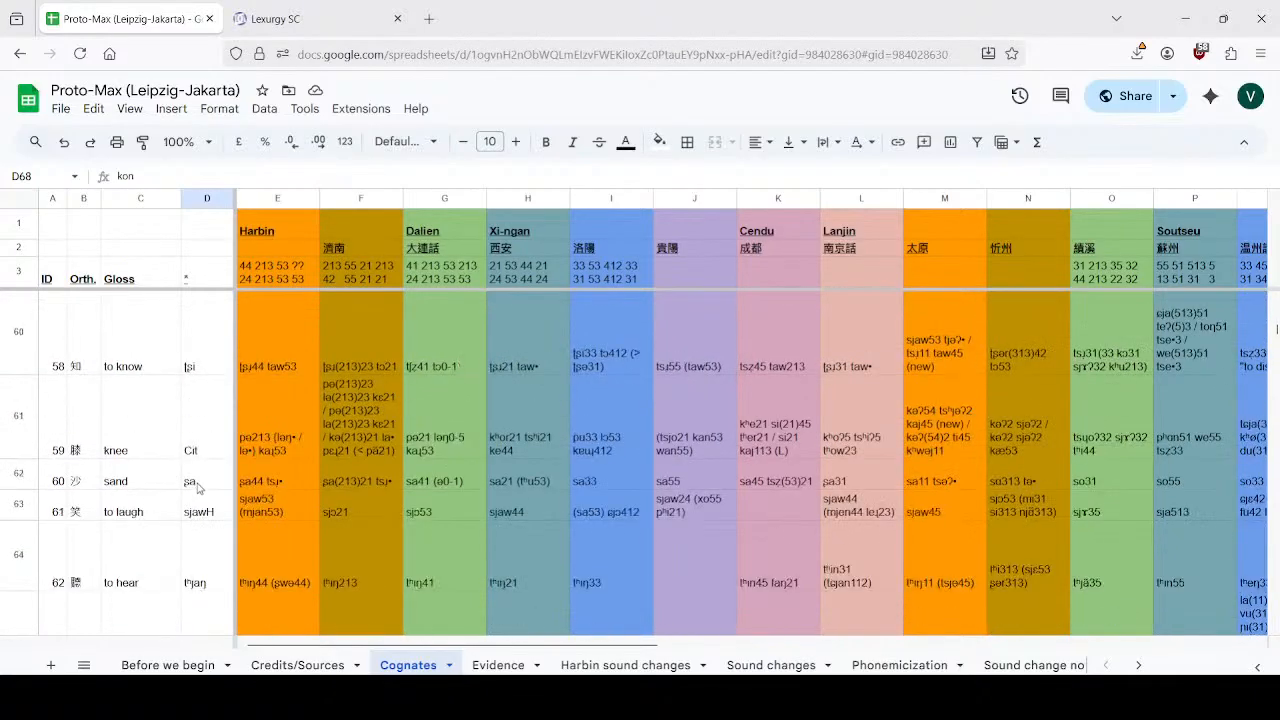
scroll(198, 489, "up", 5)
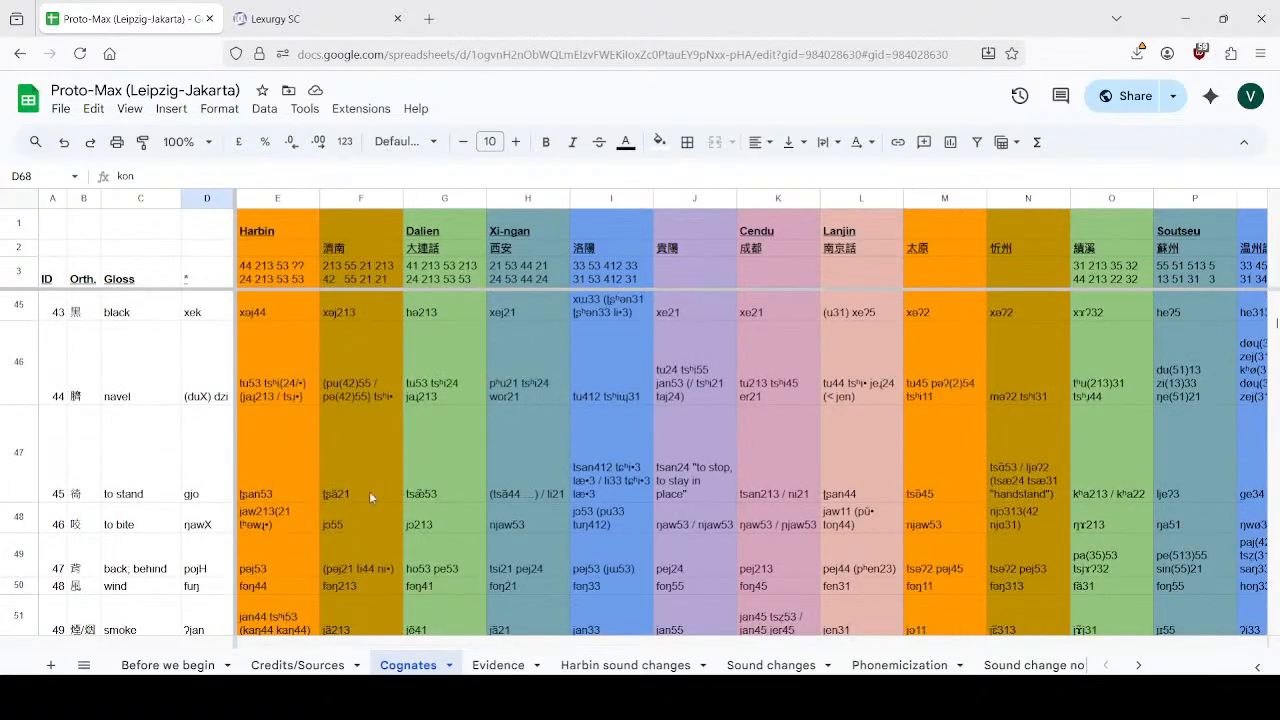
key("ctrl+f")
type("spea")
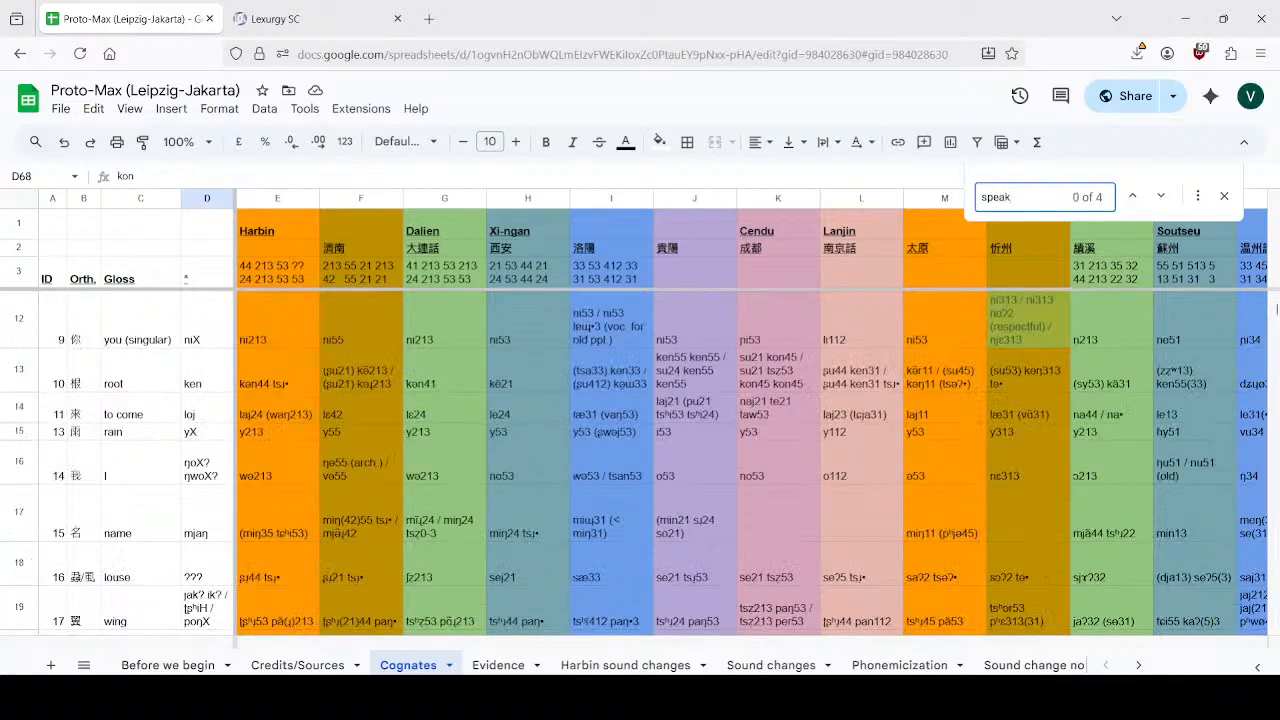
type("k")
Replace the search term with "talk" and view the matching cell in the Cognates sheet.
key("BackSpace")
key("BackSpace")
key("BackSpace")
key("BackSpace")
key("BackSpace")
type("talk")
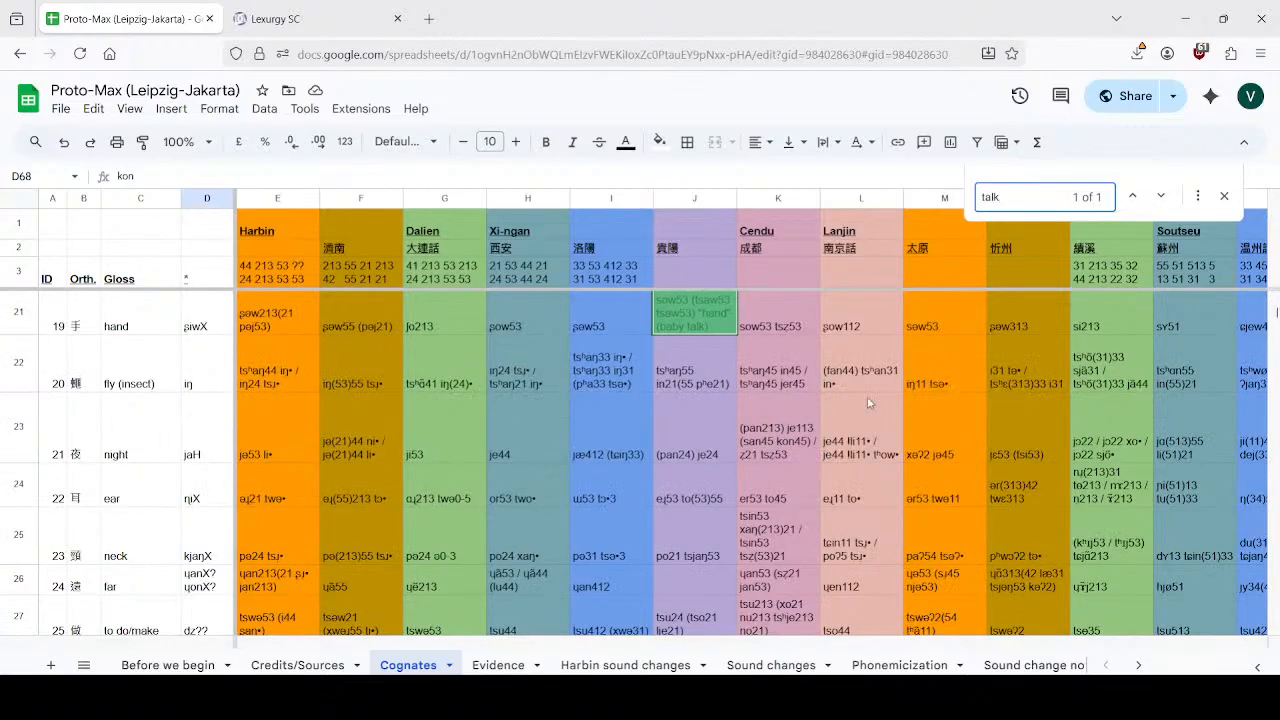
key("Escape")
Search the Cognates sheet for "say" and select that word's proto-form in cell D31.
scroll(160, 459, "down", 5)
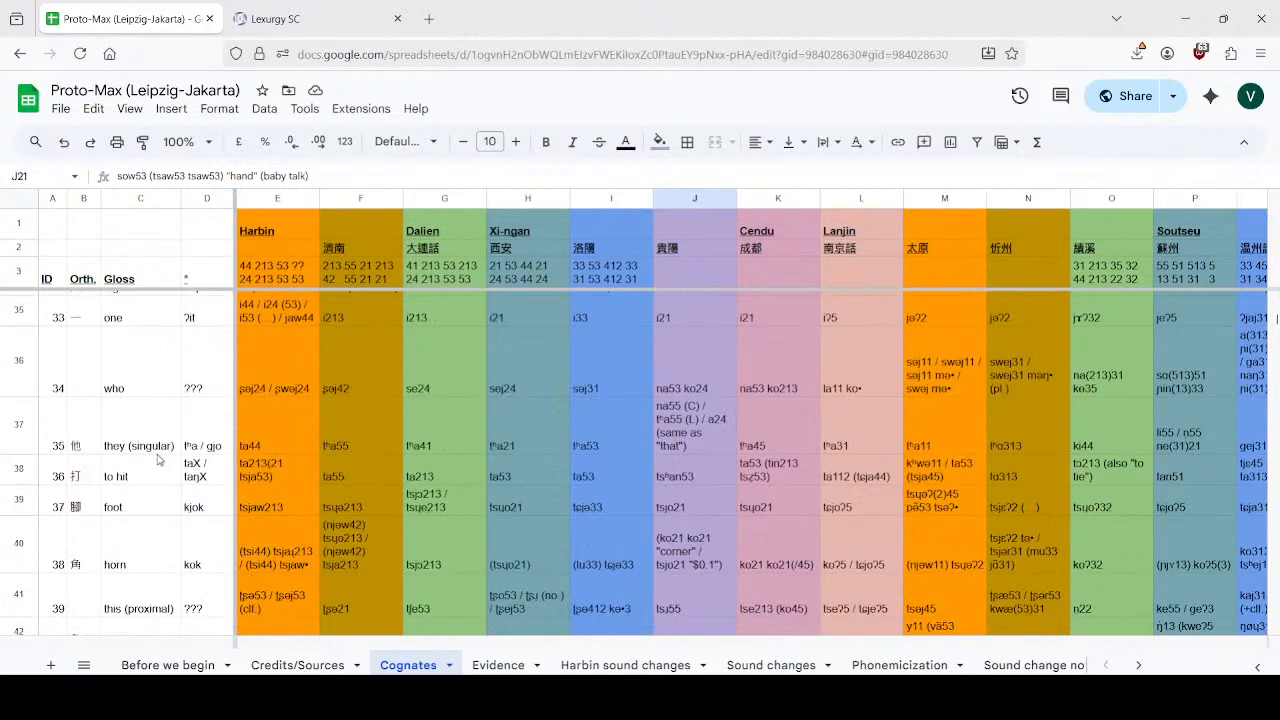
scroll(160, 459, "down", 2)
key("ctrl+f")
type("say")
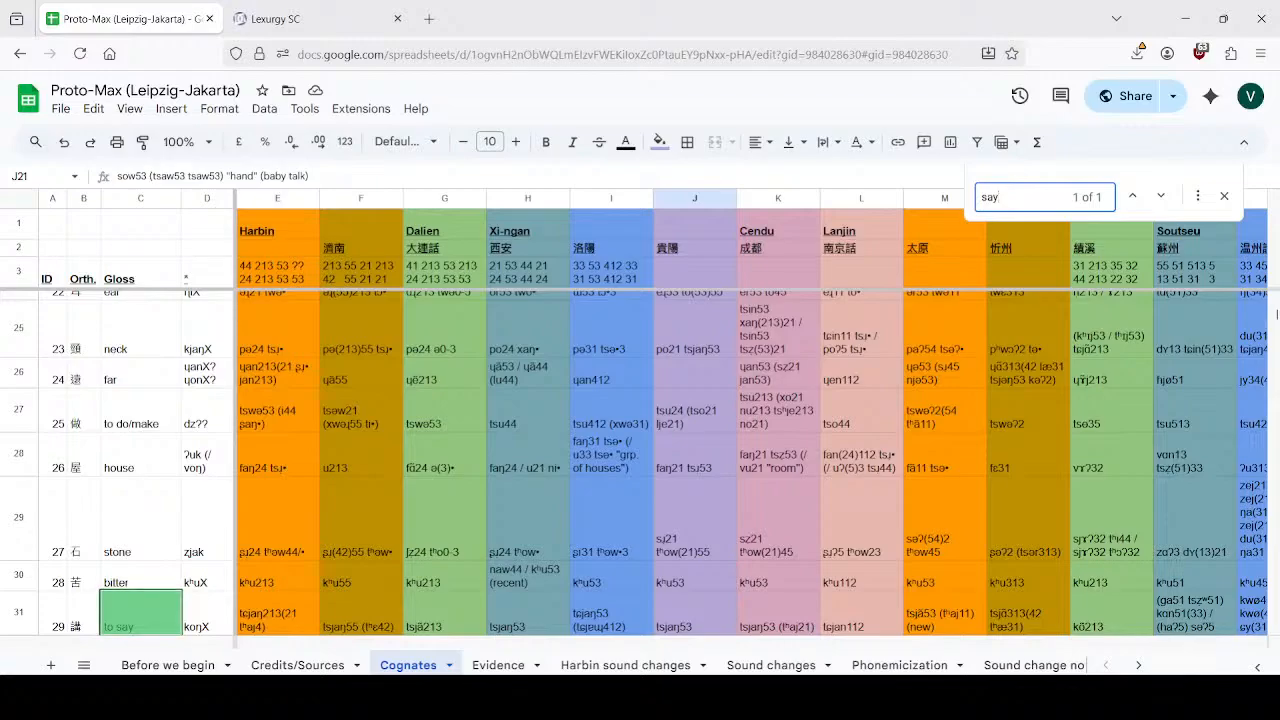
scroll(175, 360, "down", 1)
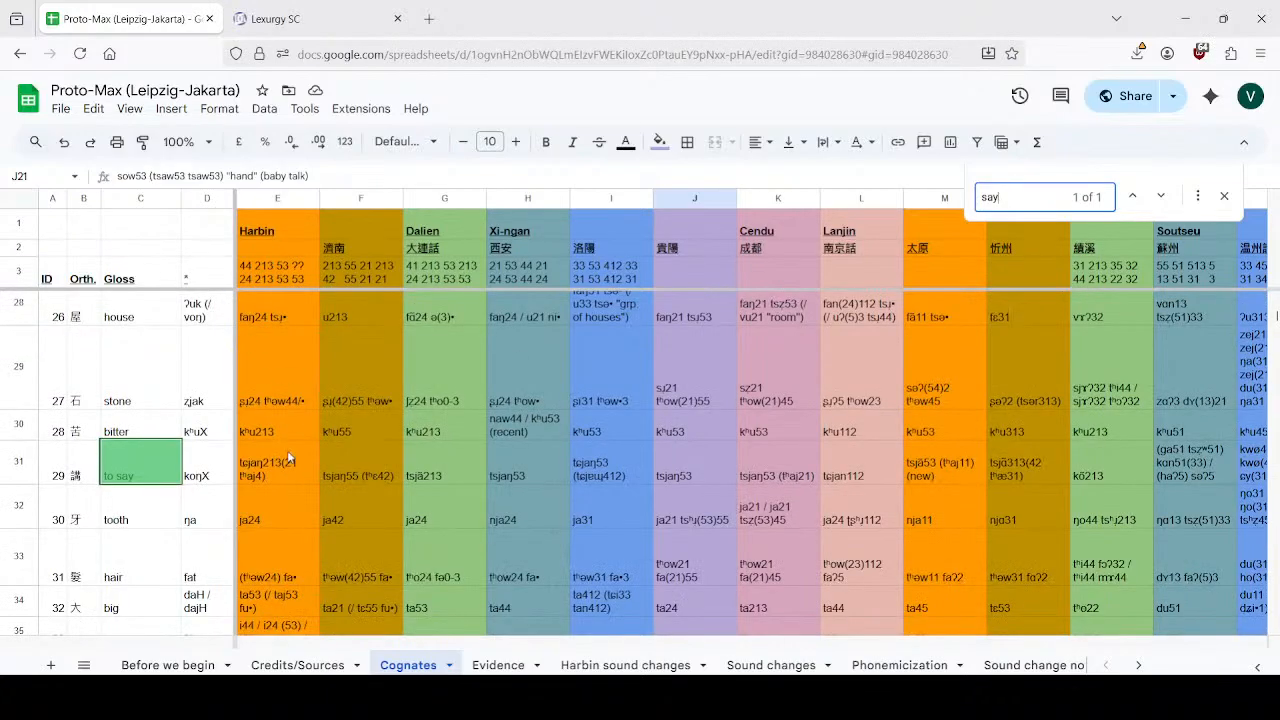
key("Escape")
left_click(221, 478)
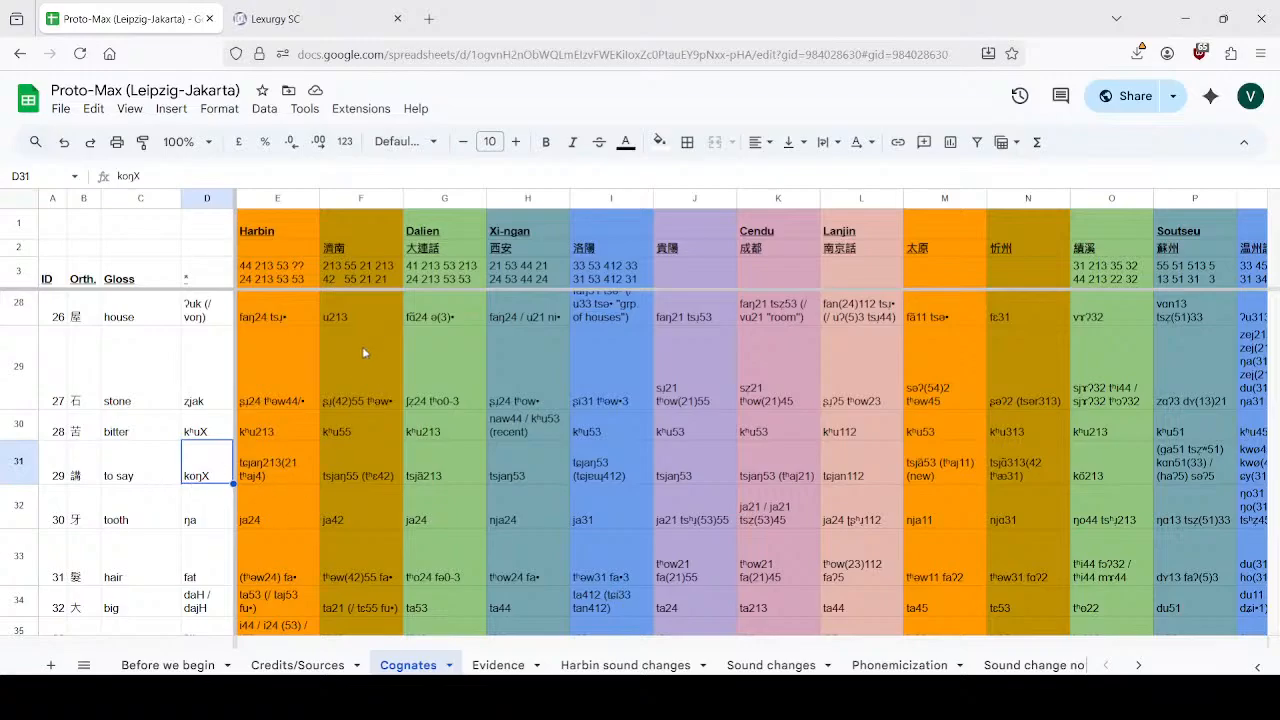
Switch to Lexurgy and look through the first part of the input word list.
left_click(294, 9)
scroll(165, 360, "down", 10)
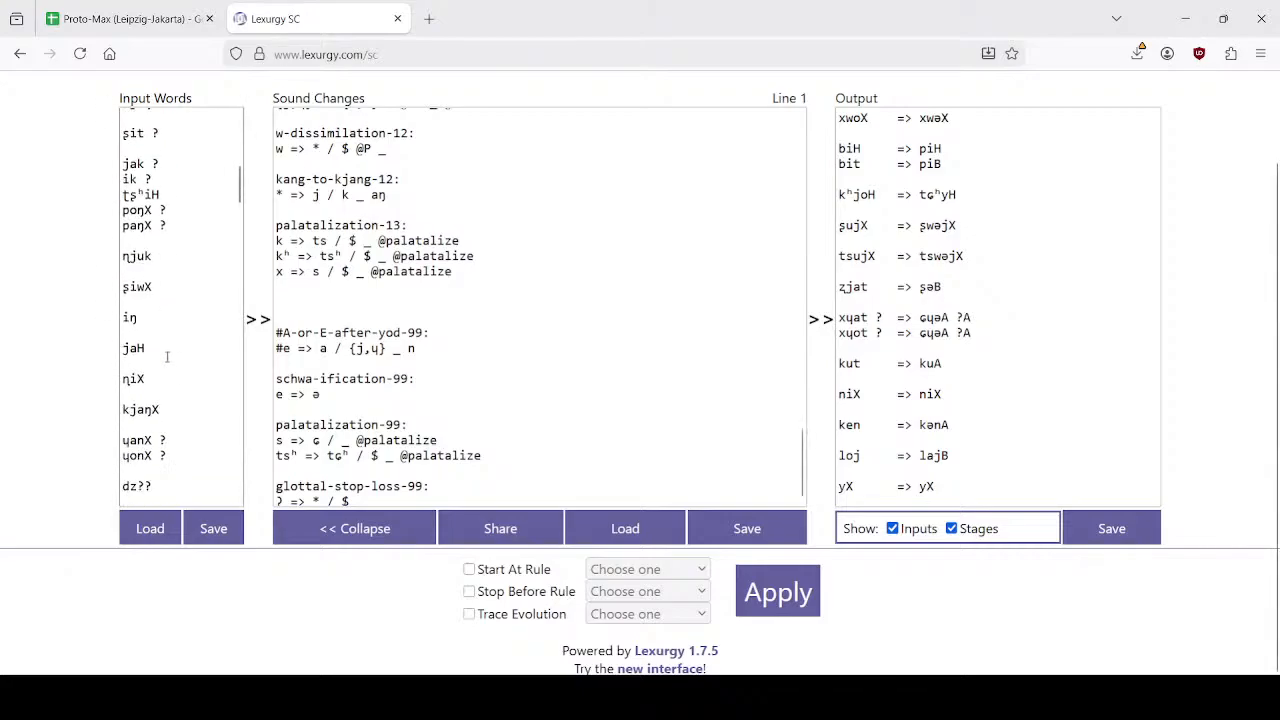
scroll(167, 363, "up", 10)
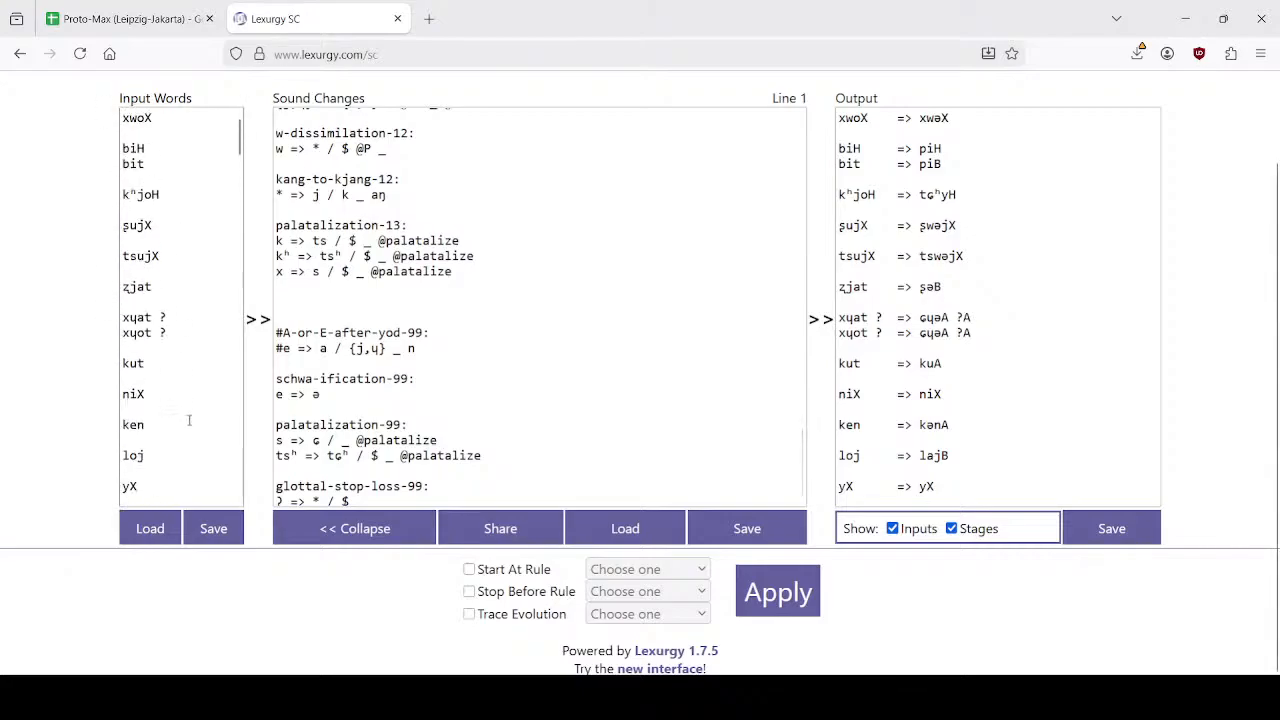
scroll(190, 410, "up", 2)
scroll(196, 410, "down", 2)
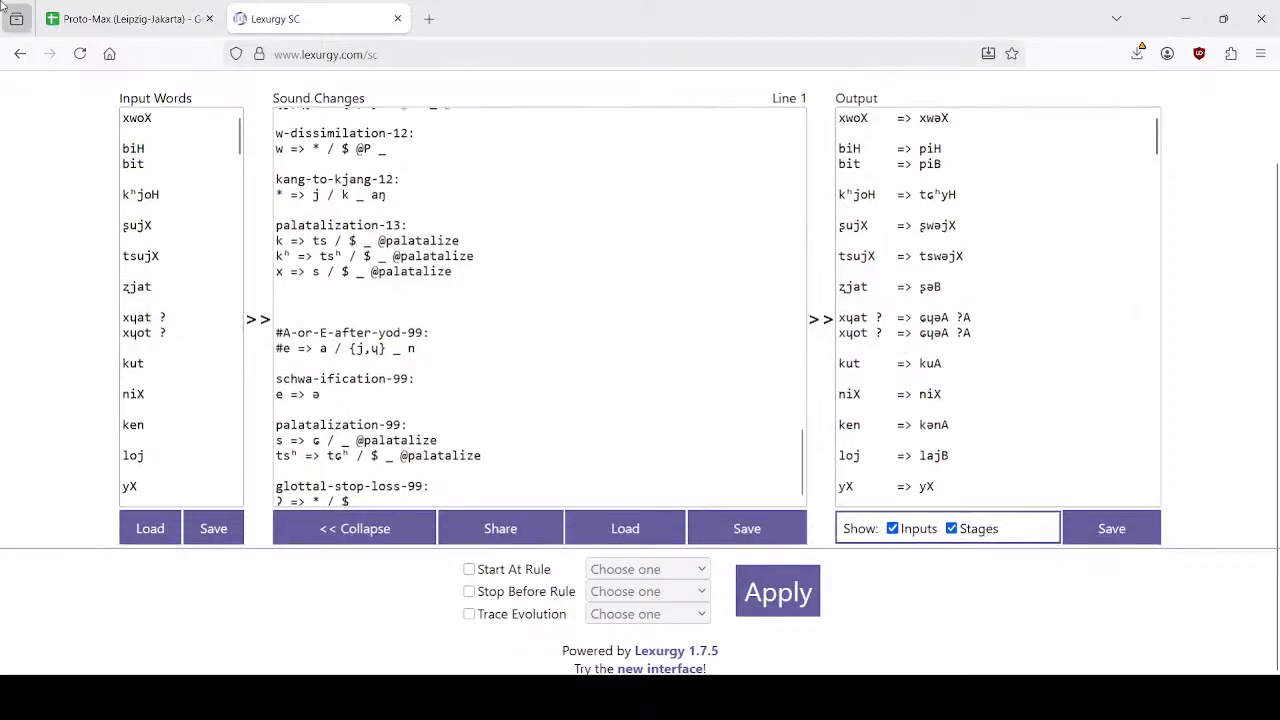
Return to the Cognates sheet and examine the proto-forms from "to say" down to "mud".
left_click(127, 5)
scroll(196, 446, "down", 3)
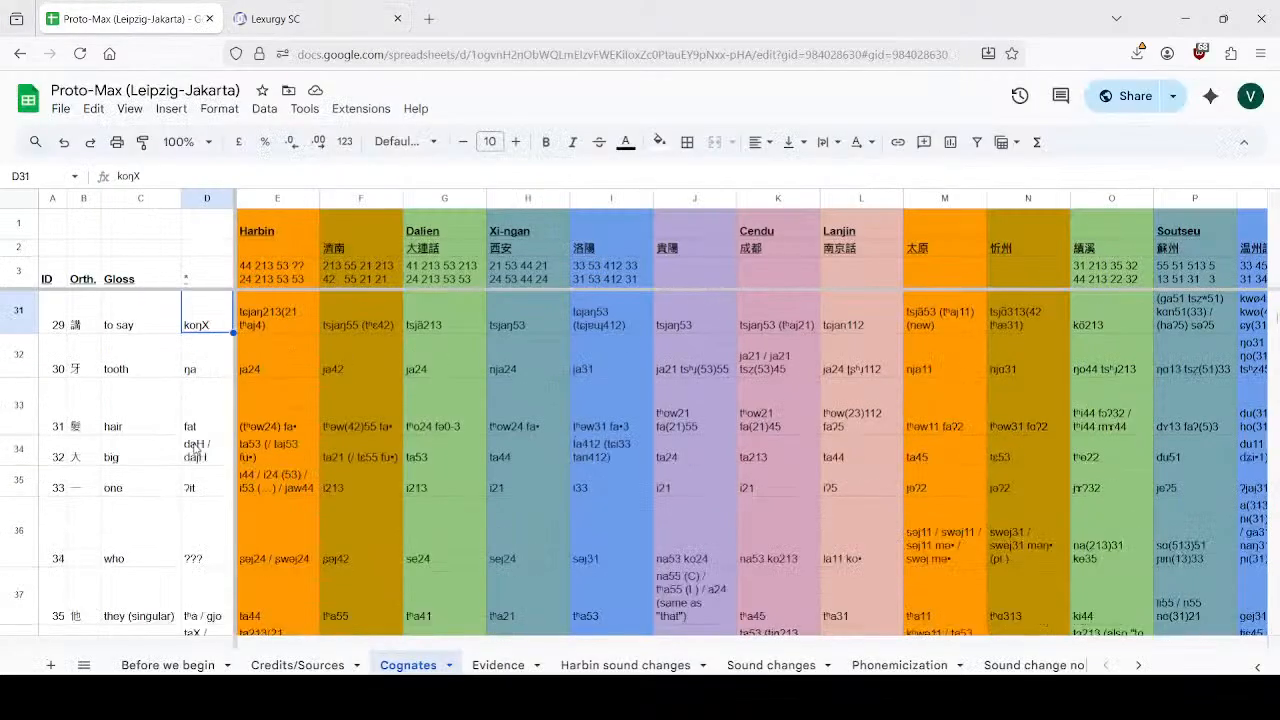
scroll(195, 447, "down", 5)
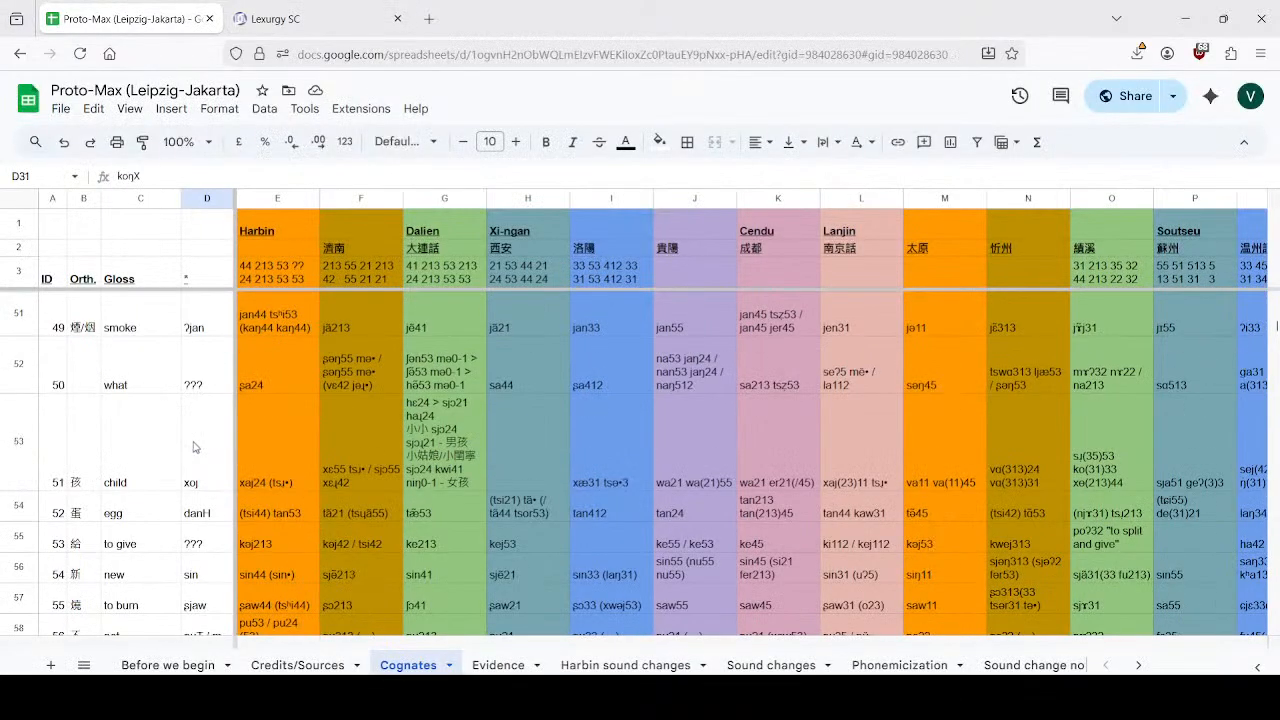
scroll(195, 447, "down", 2)
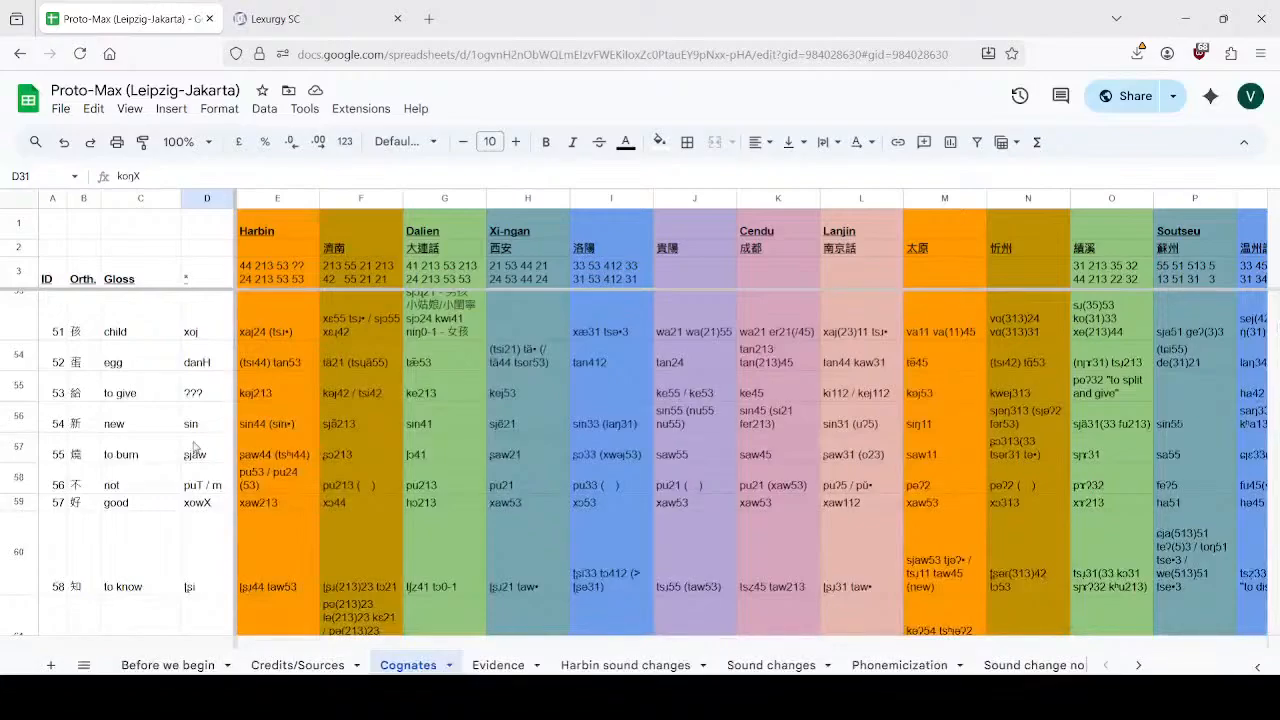
scroll(196, 447, "down", 3)
Check the Lexurgy input words briefly and reopen the Harbin sound changes sheet.
left_click(265, 18)
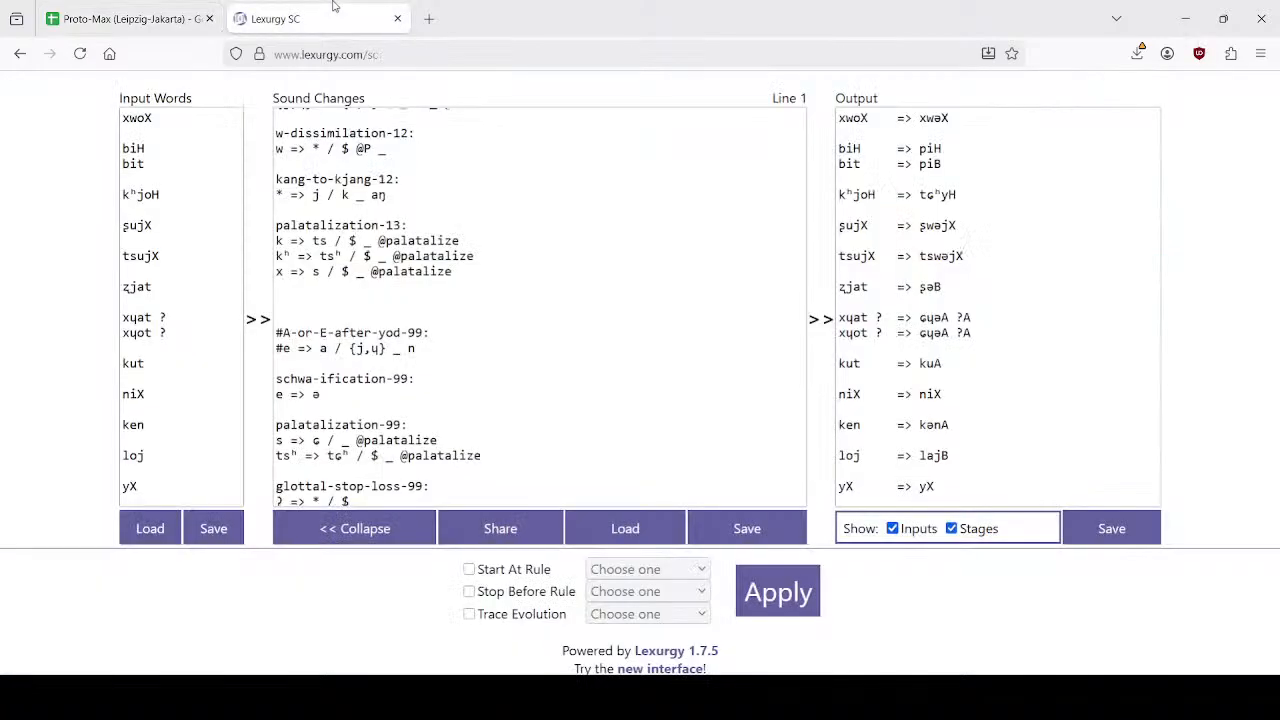
scroll(182, 350, "down", 3)
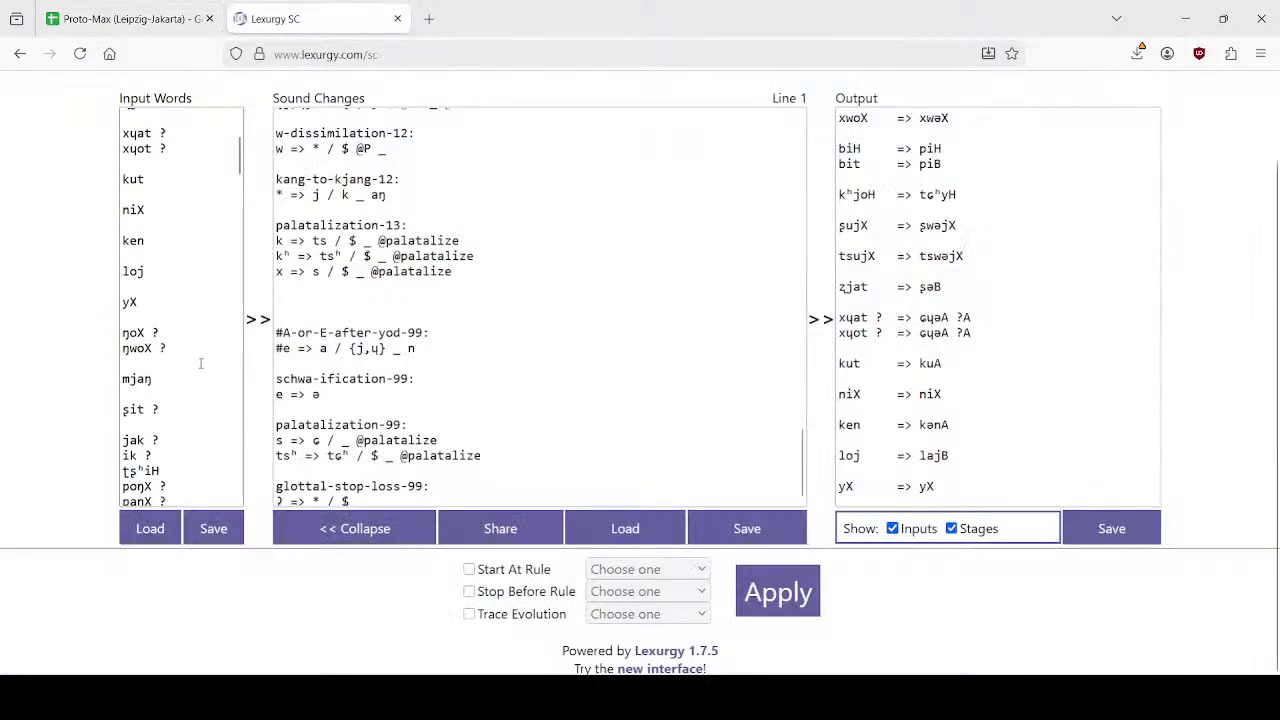
left_click(134, 8)
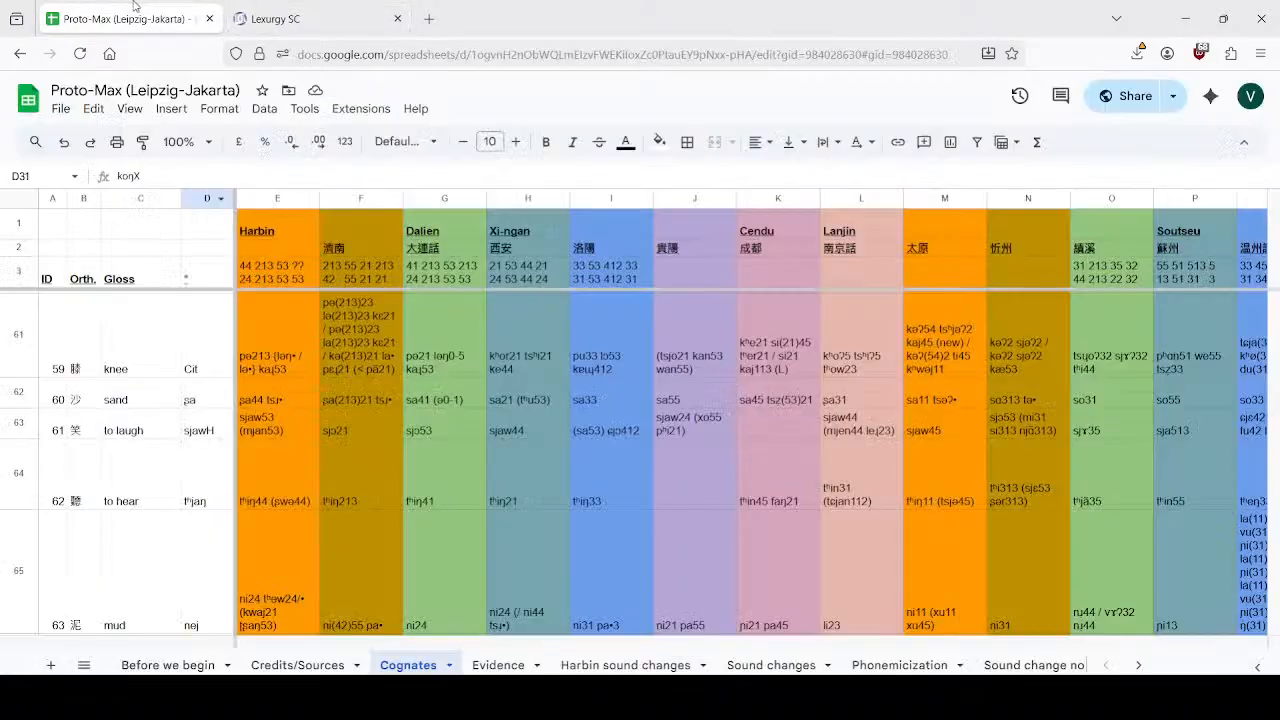
left_click(626, 665)
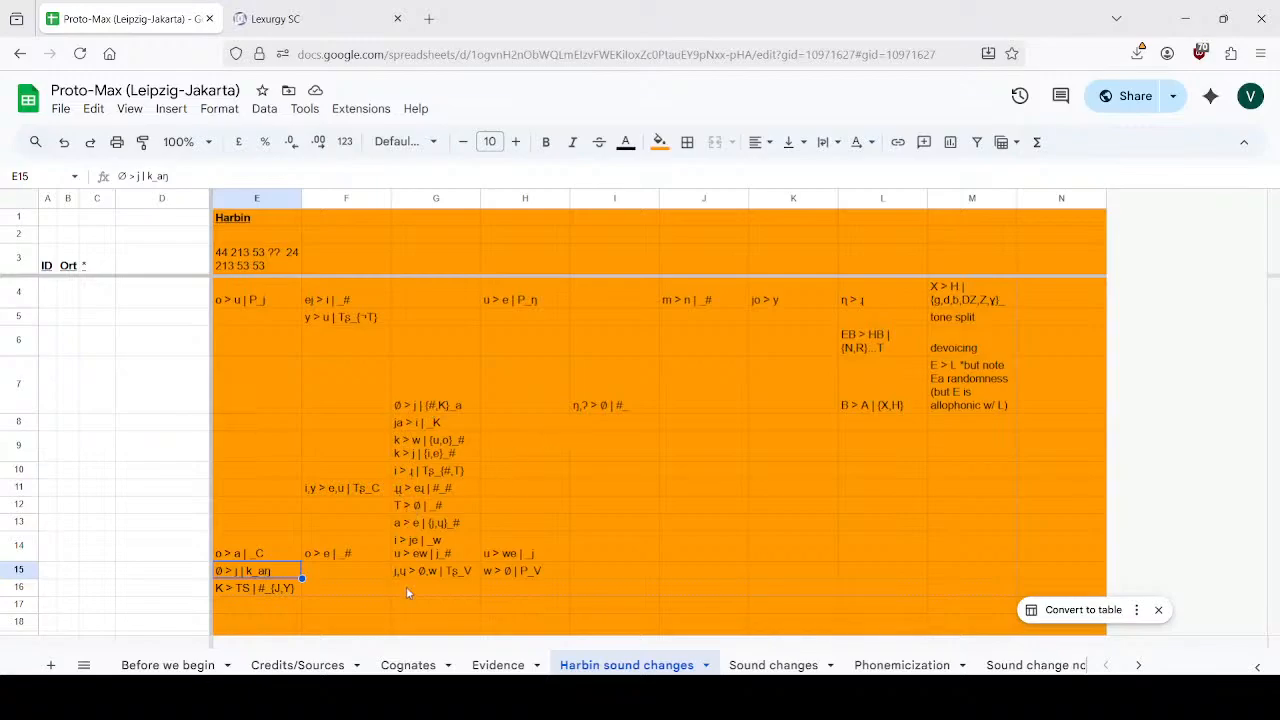
In Lexurgy, examine the input words and their Harbin outputs through to the end of both lists.
left_click(300, 18)
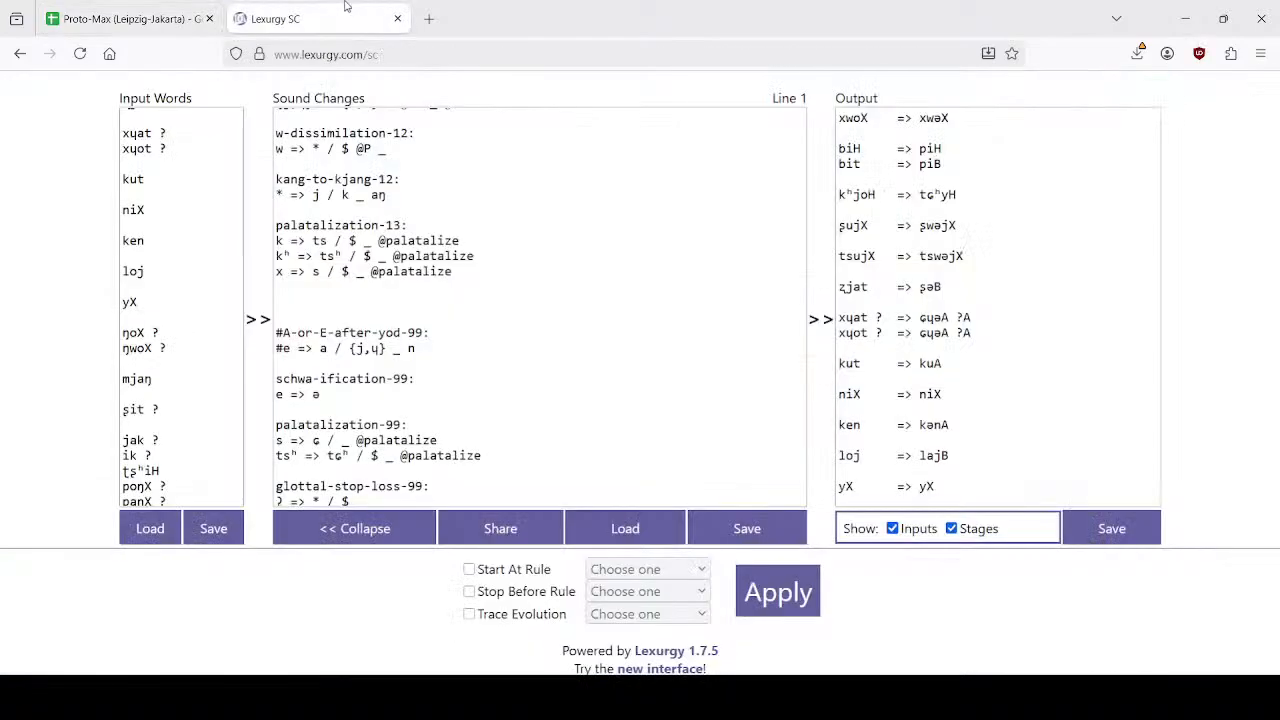
scroll(174, 342, "down", 15)
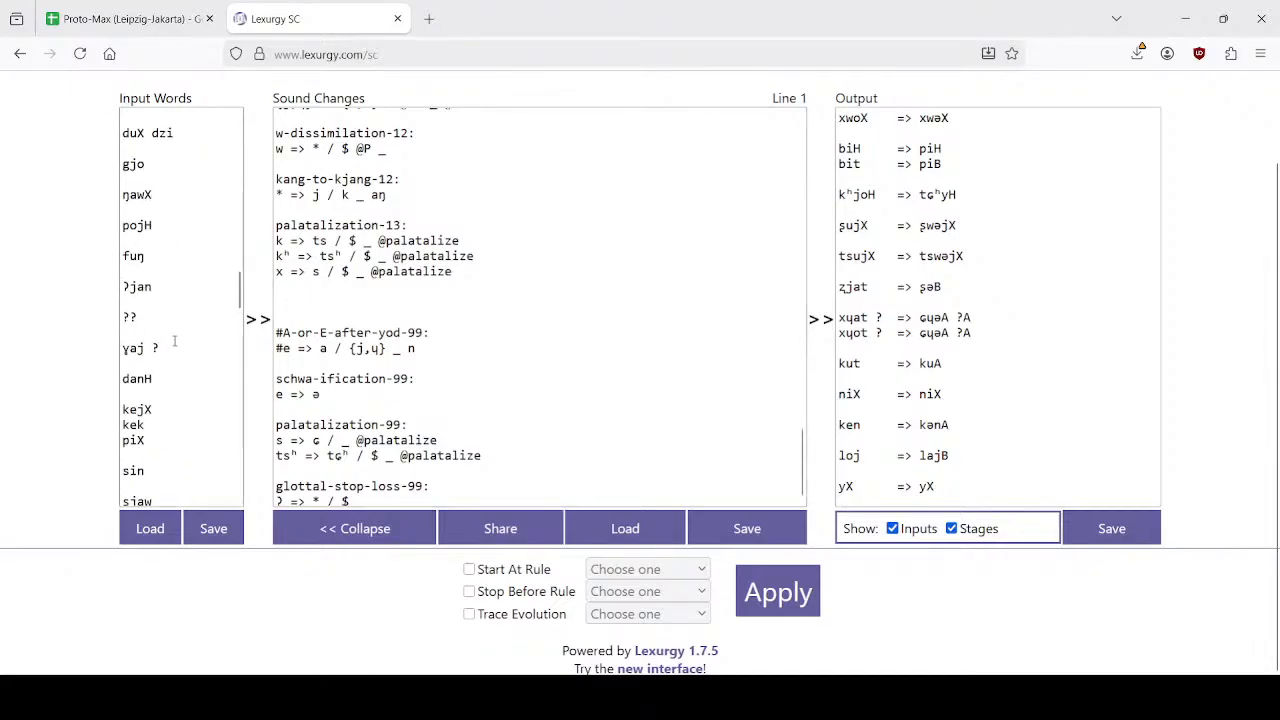
left_click(177, 378)
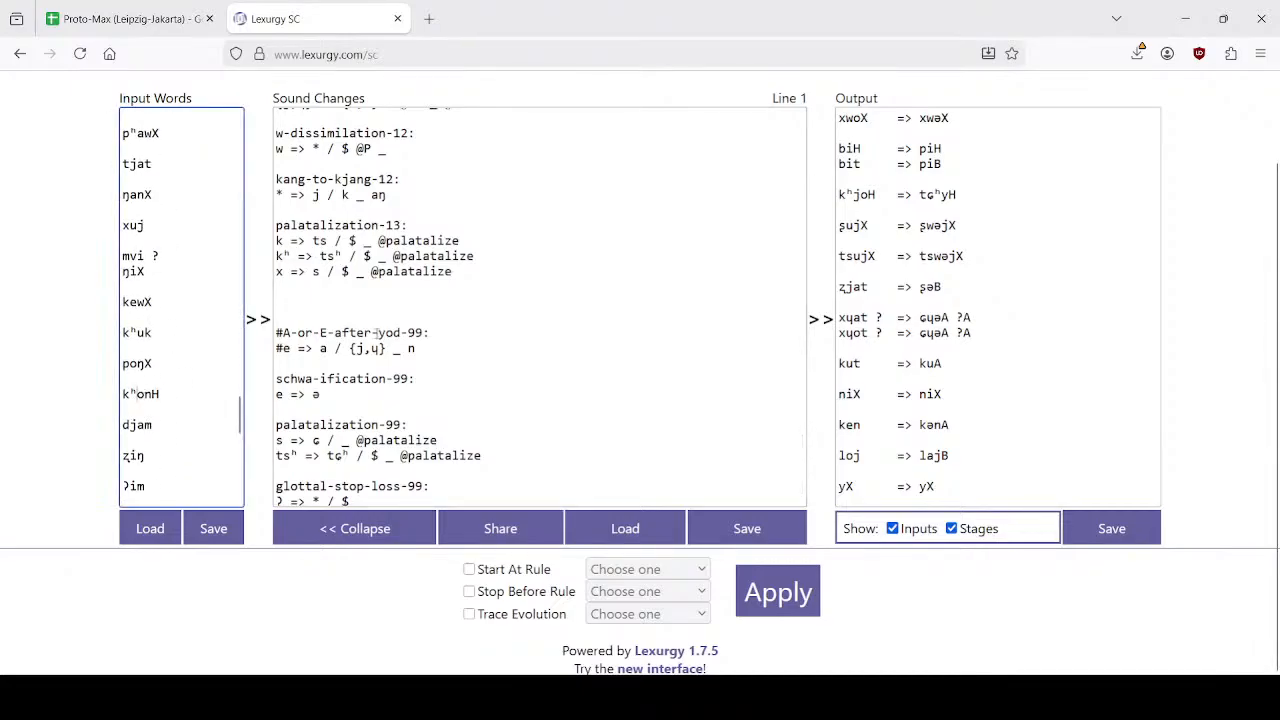
scroll(1100, 330, "down", 3)
scroll(1085, 334, "down", 3)
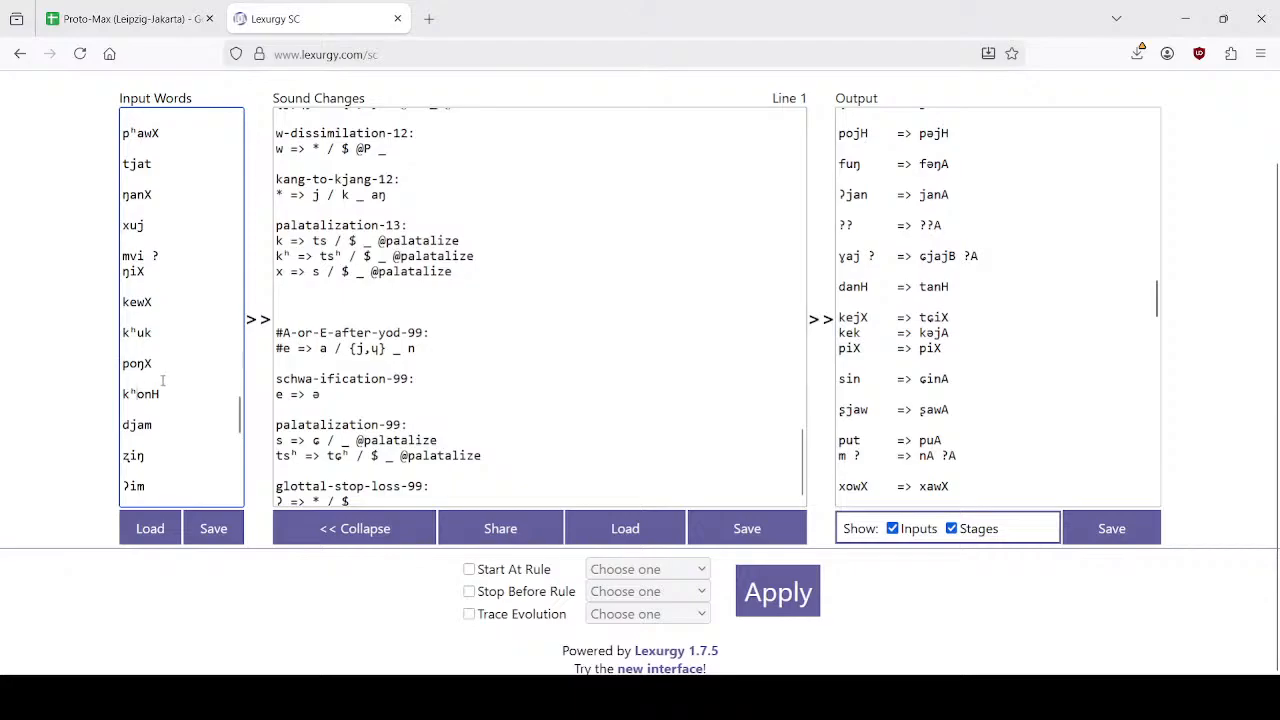
scroll(995, 398, "down", 9)
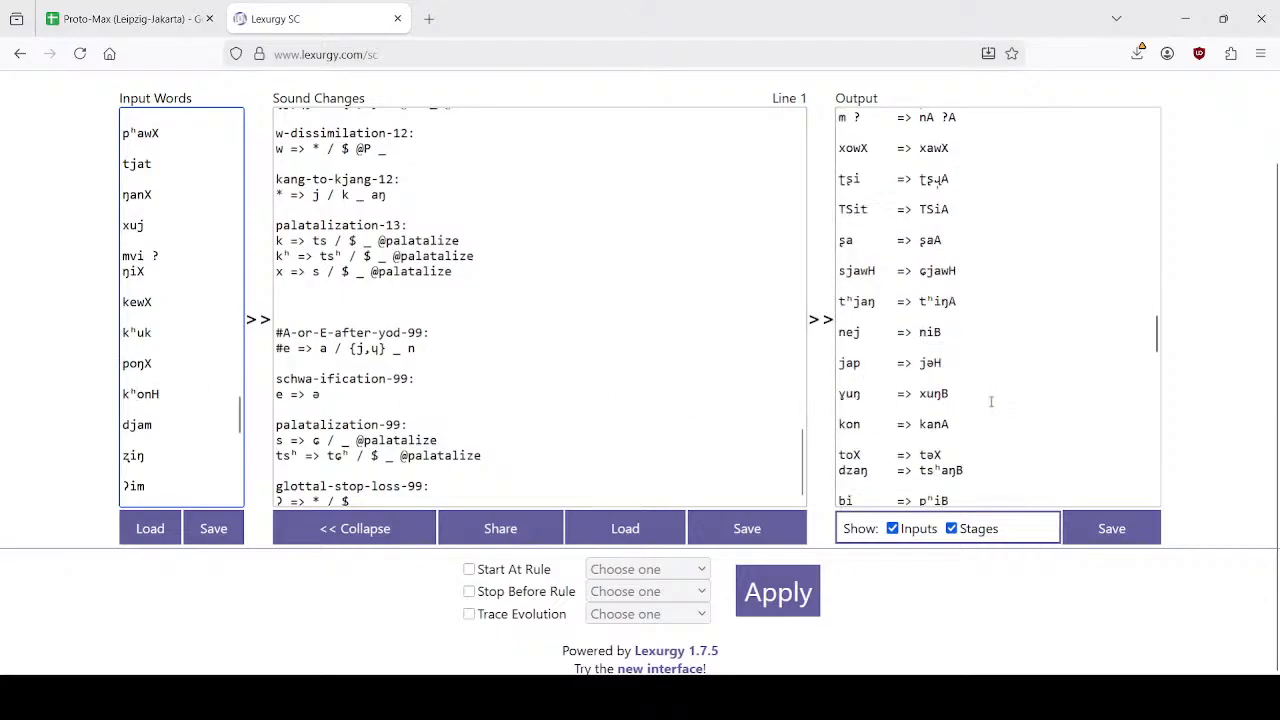
scroll(991, 401, "down", 6)
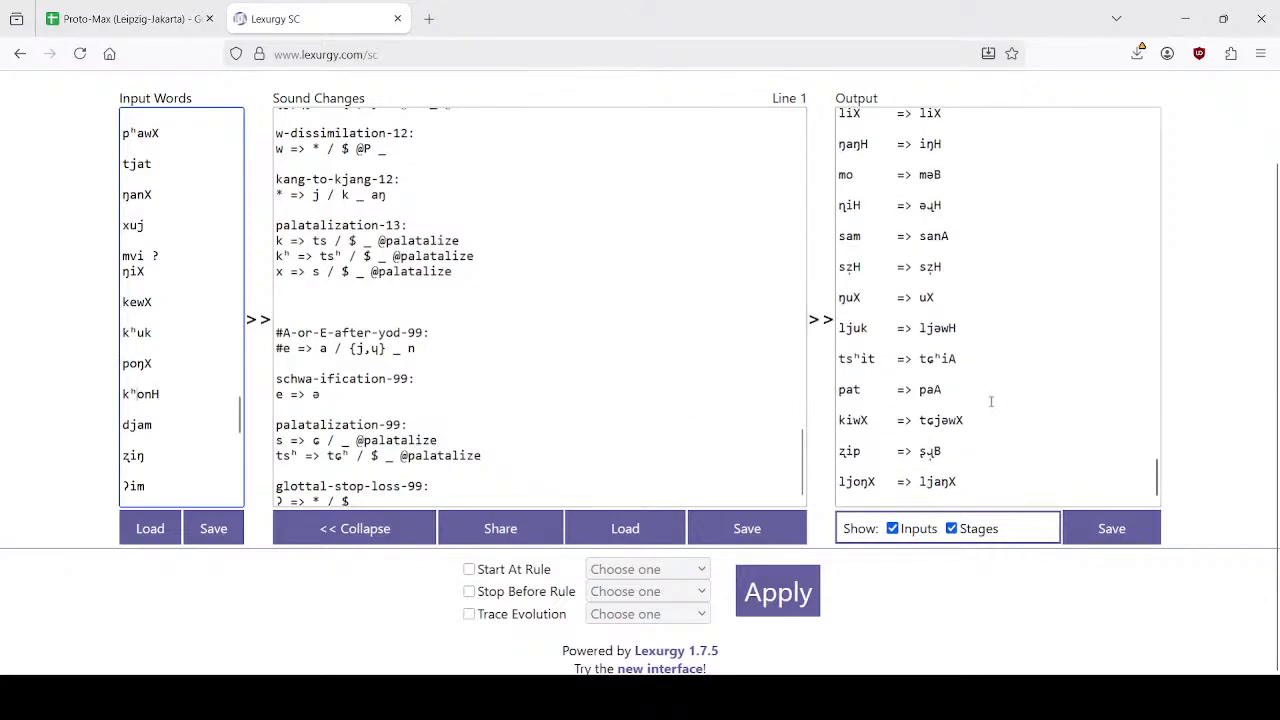
scroll(211, 333, "down", 8)
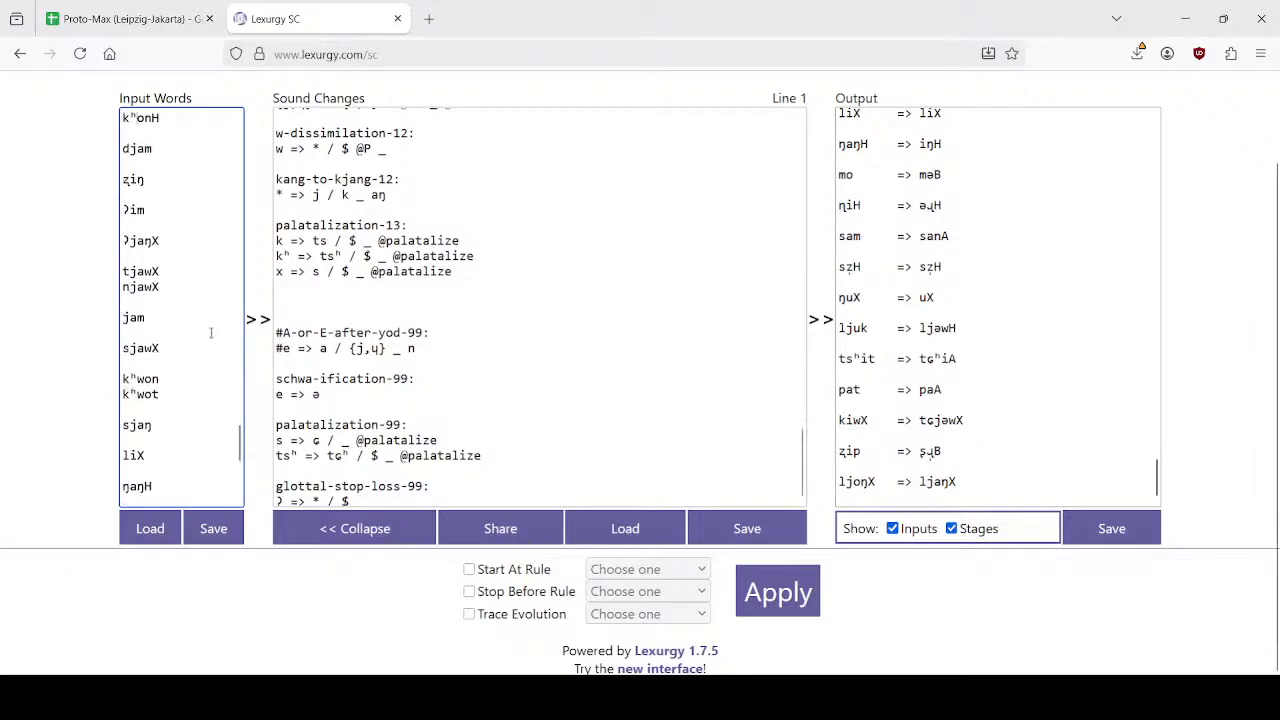
scroll(211, 333, "down", 2)
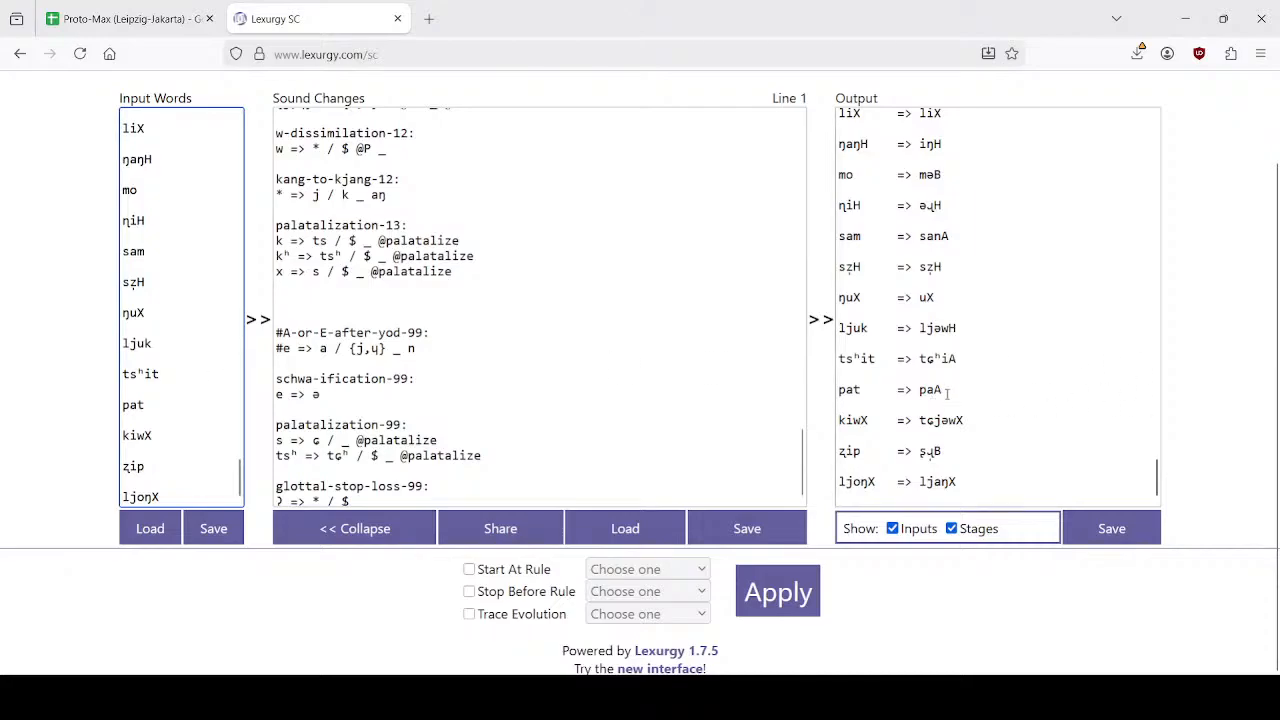
Find the uncertain form "mvi ?" in Lexurgy's input words and highlight it.
scroll(148, 348, "up", 3)
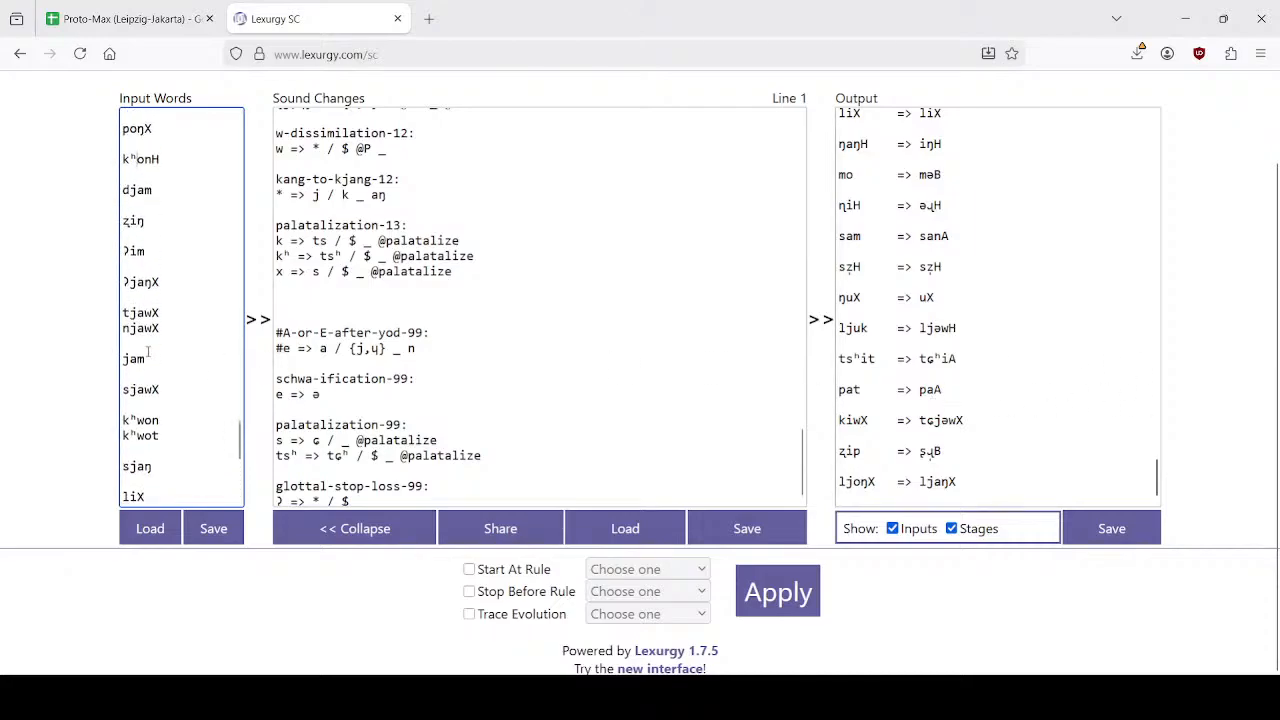
scroll(165, 345, "up", 3)
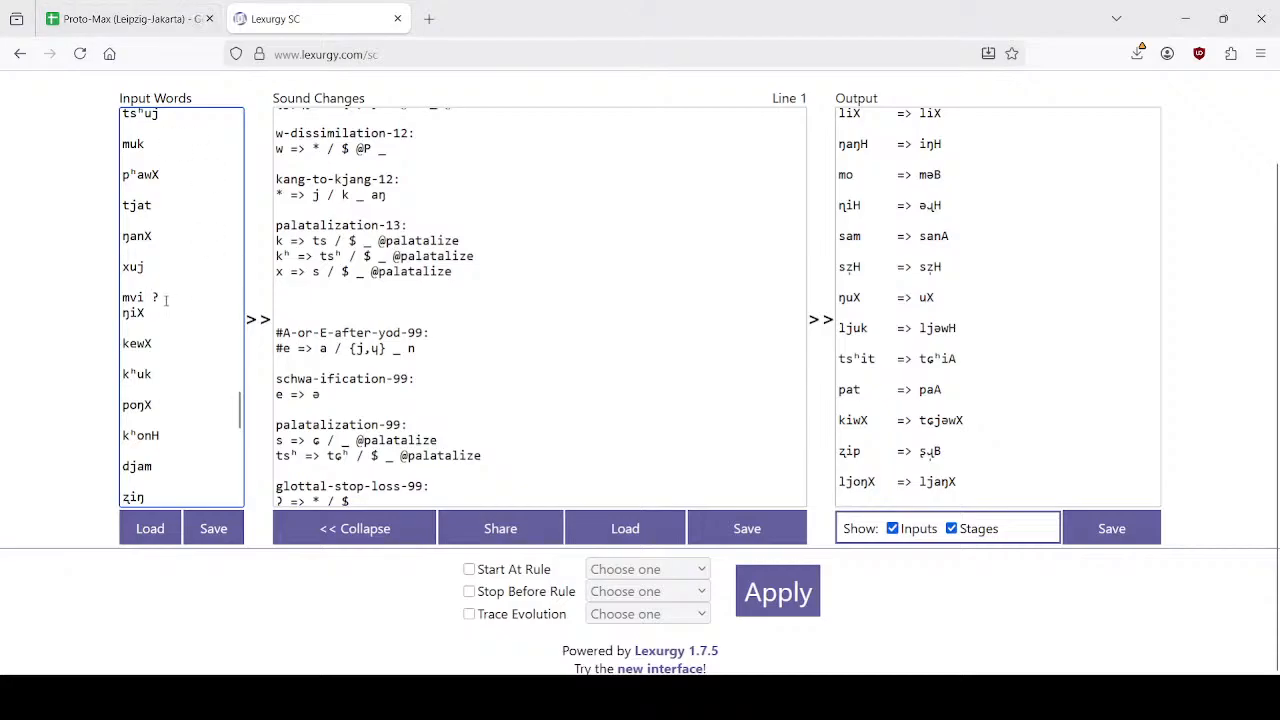
left_click_drag(166, 300, 89, 301)
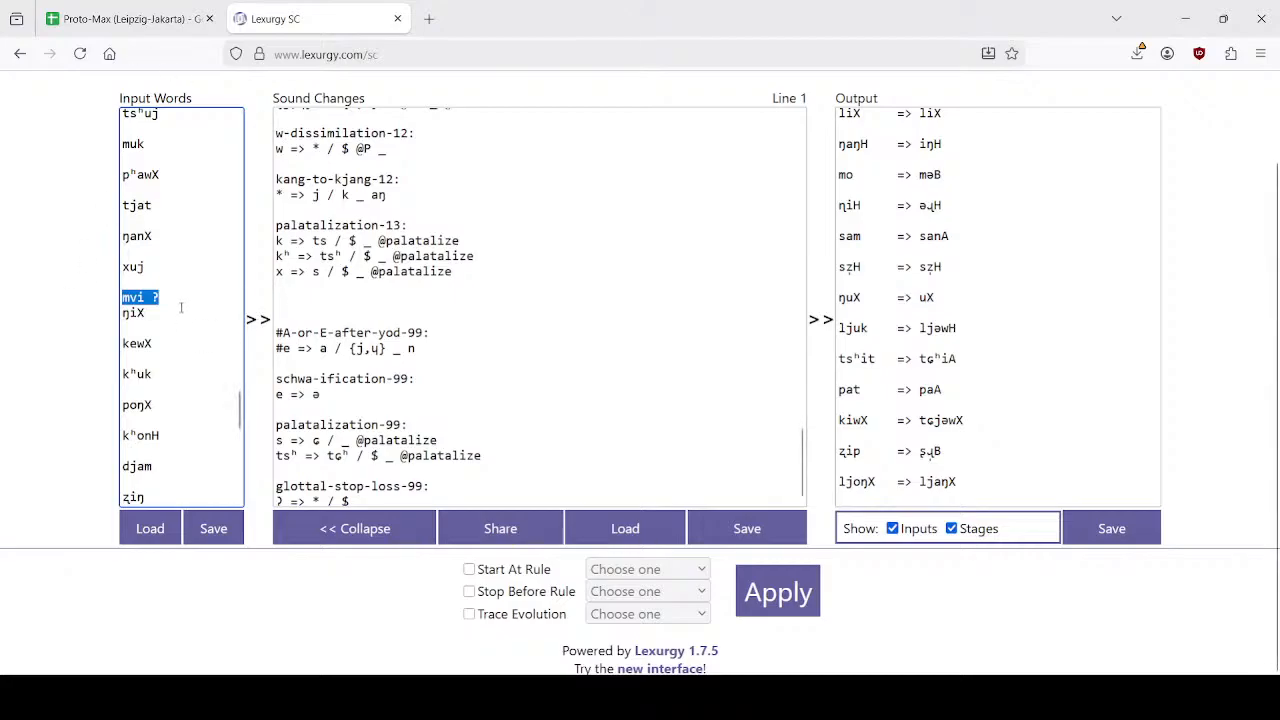
Go back to the Cognates sheet and search it for "tail".
key("ctrl+Tab")
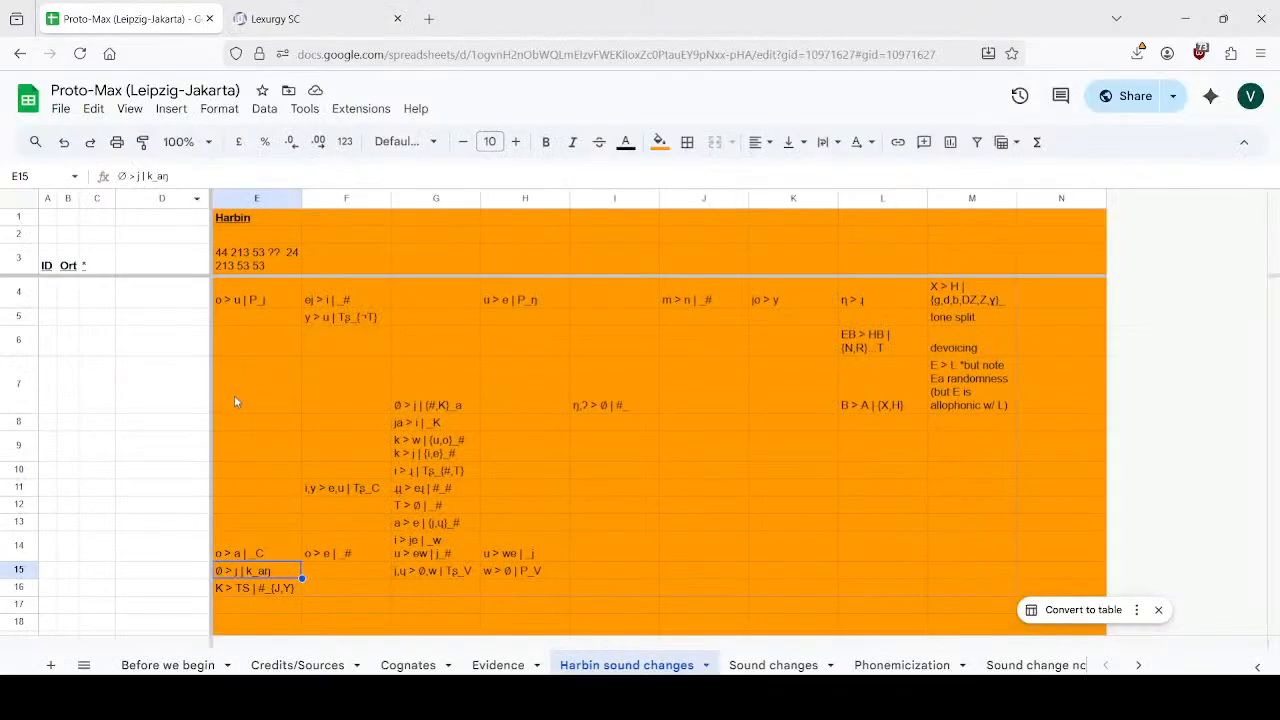
left_click(433, 672)
scroll(226, 495, "down", 15)
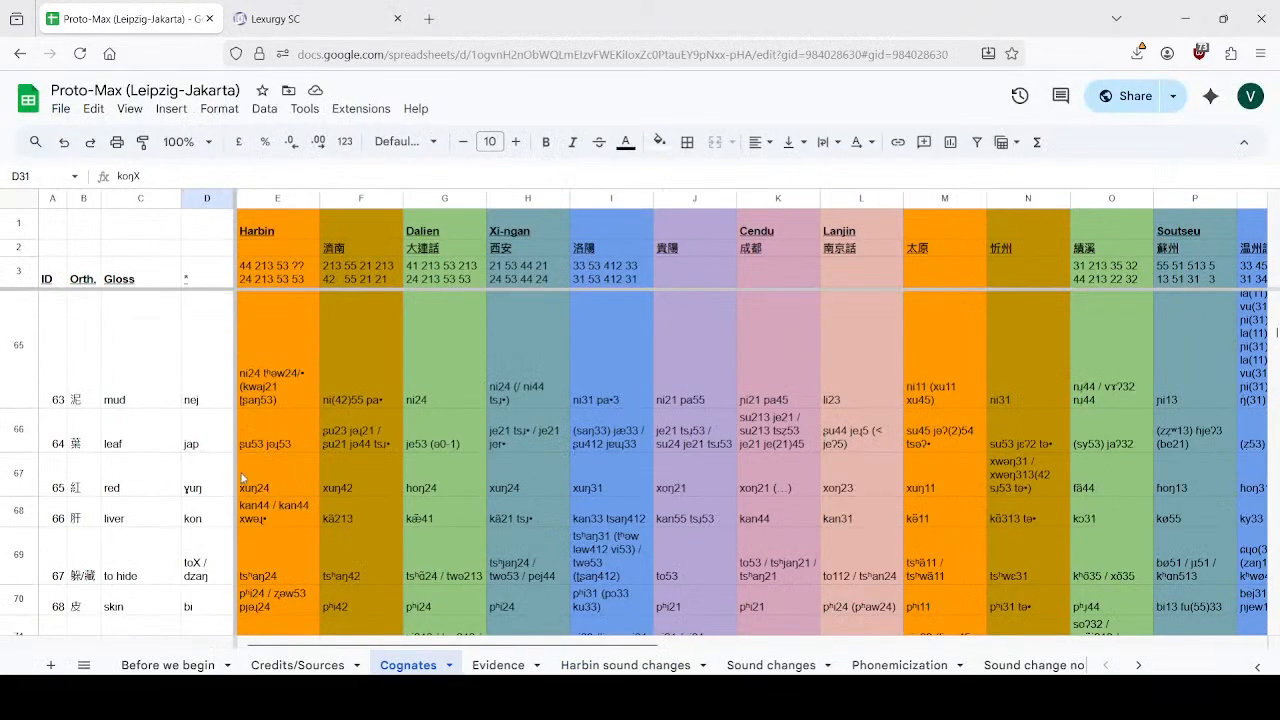
scroll(214, 500, "down", 3)
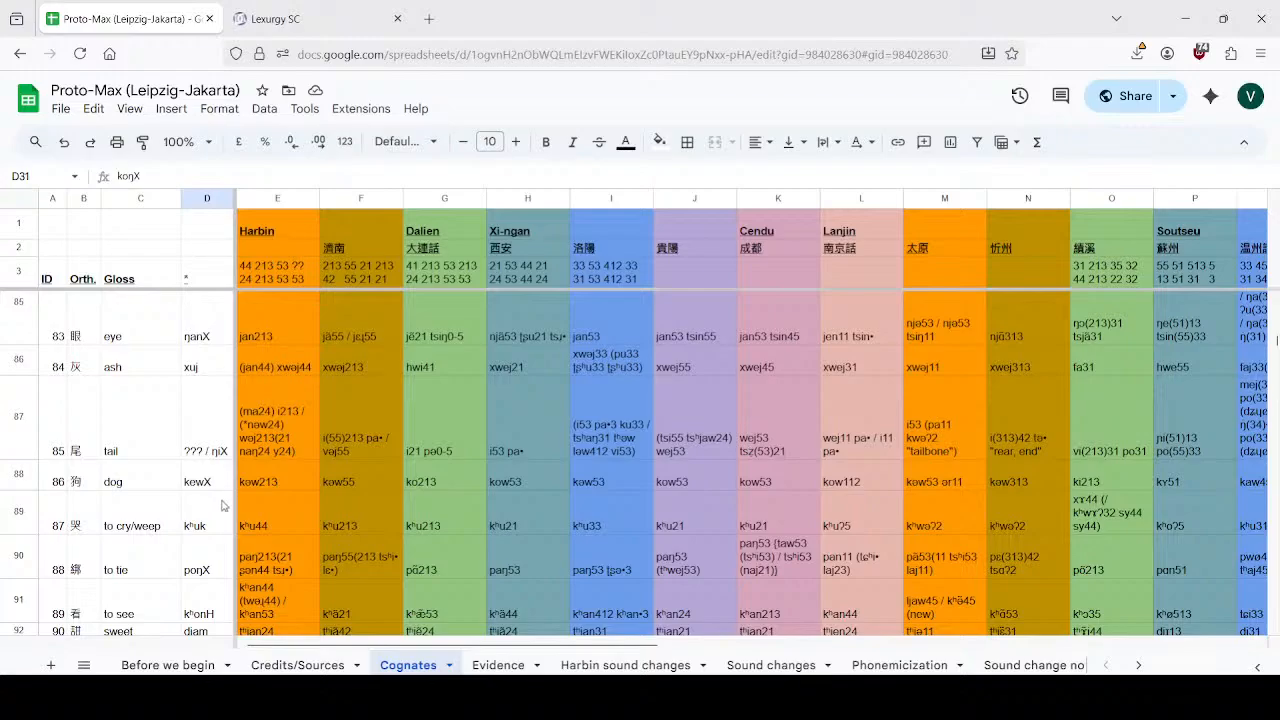
scroll(223, 505, "up", 8)
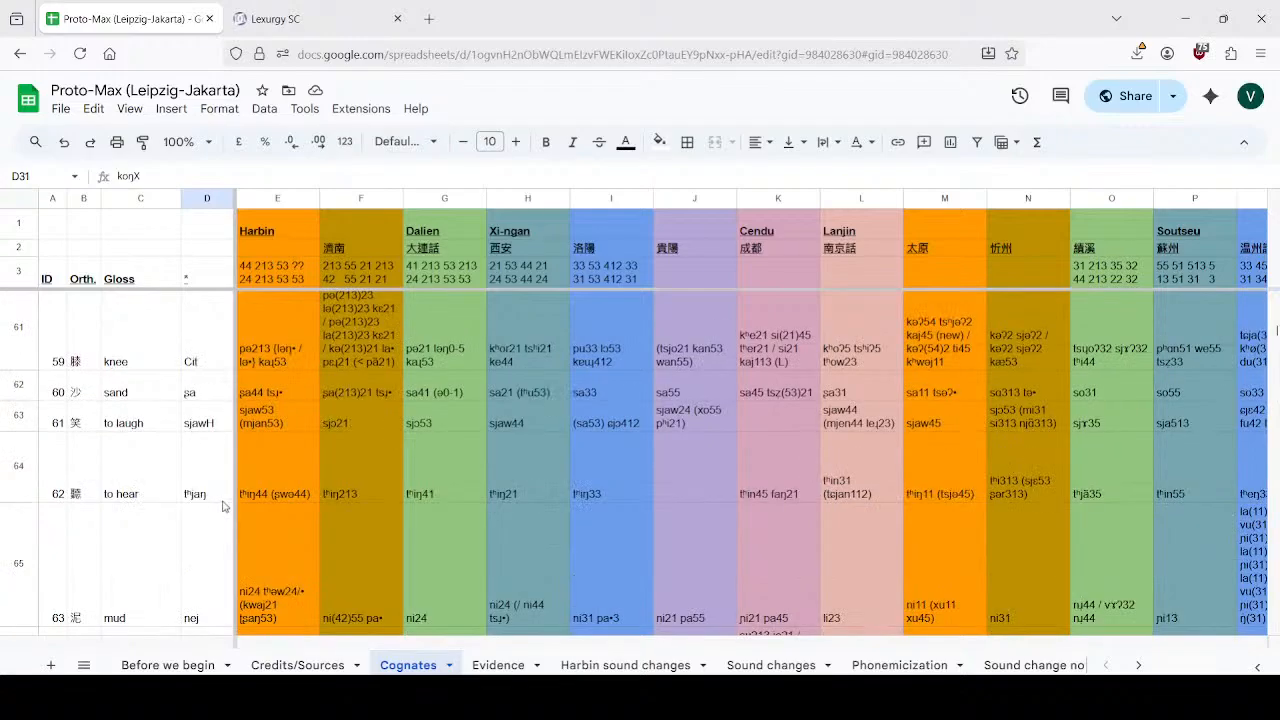
key("ctrl+f")
type("tail")
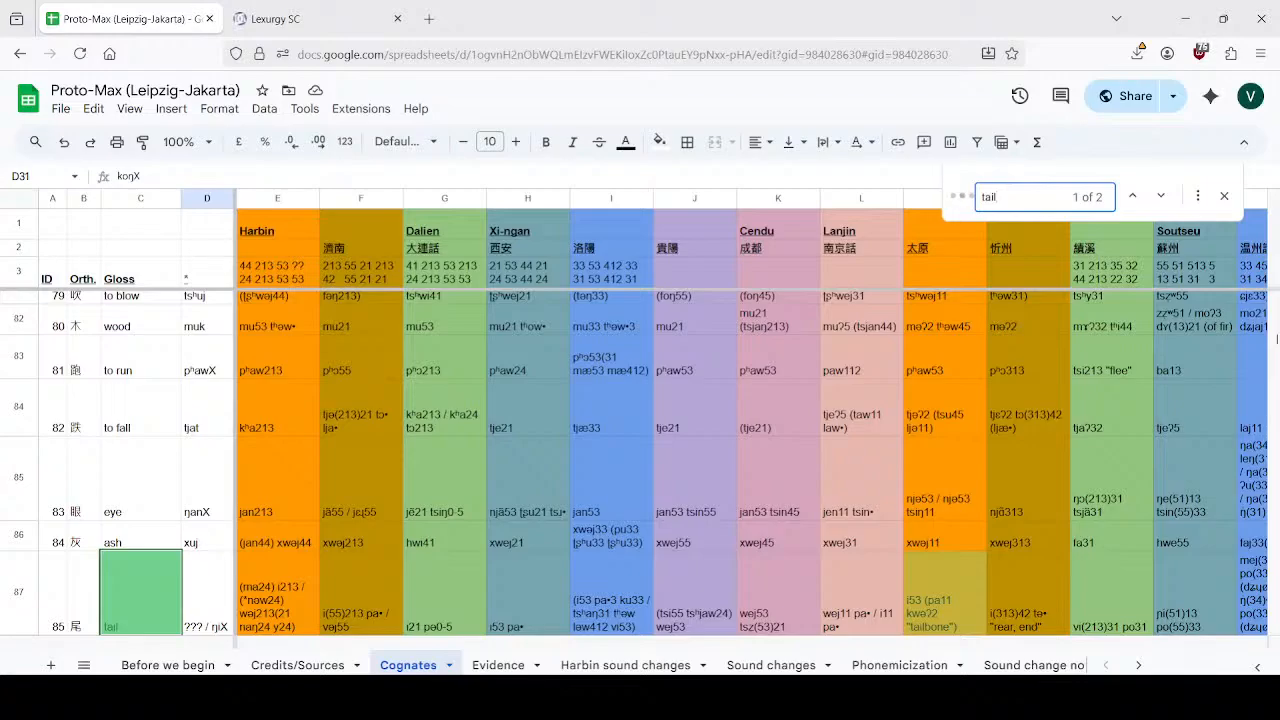
Compare the reconstruction of "tail" in the Cognates sheet with the form "mvi ?" in Lexurgy's input words.
key("Escape")
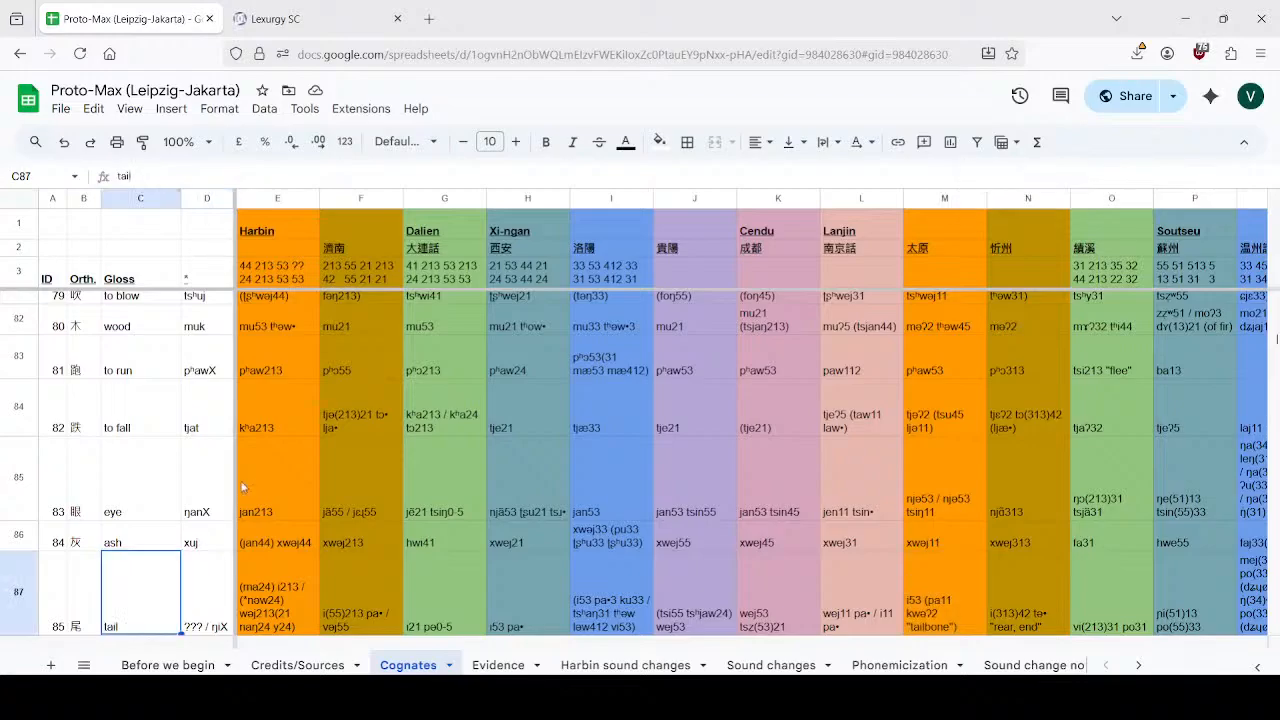
scroll(265, 430, "down", 3)
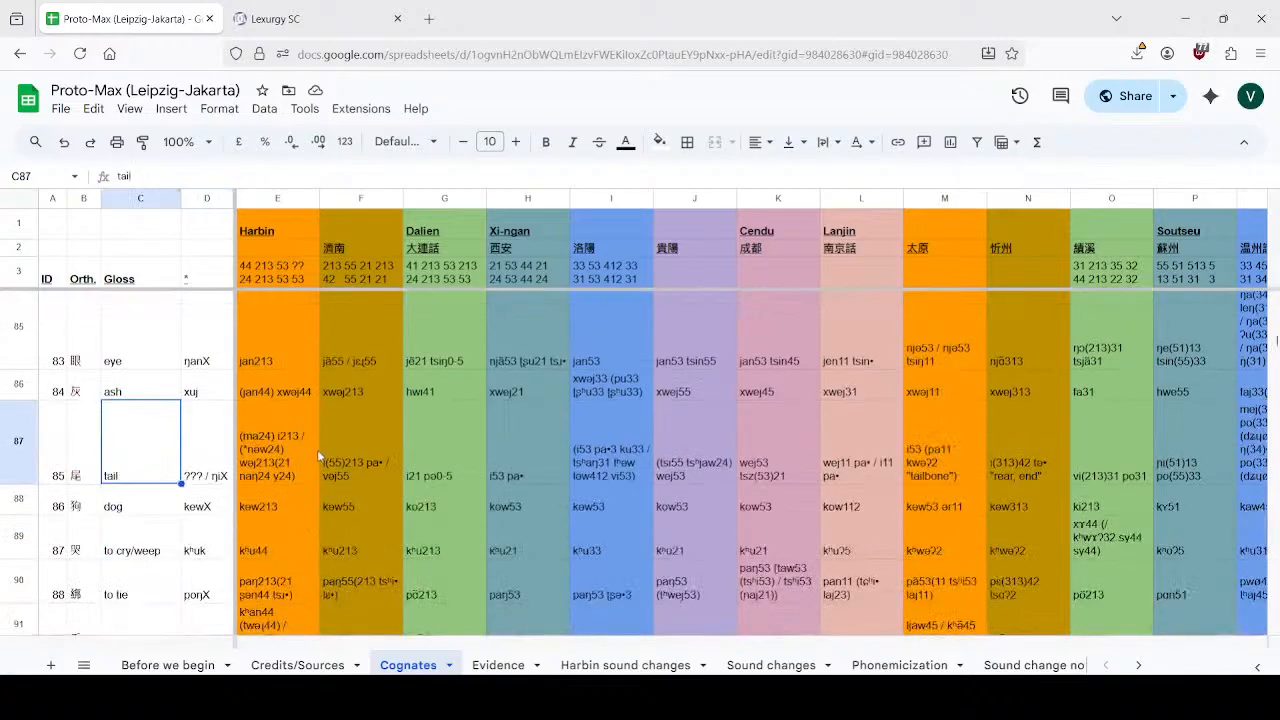
left_click(205, 475)
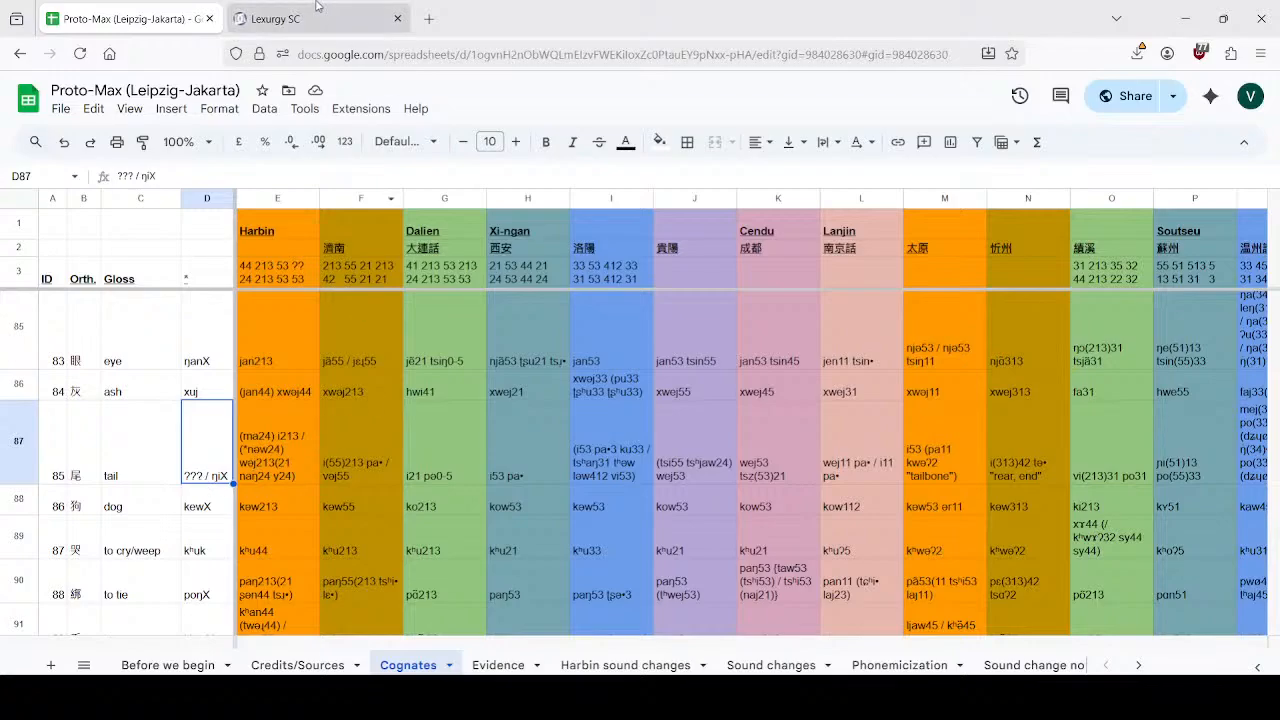
left_click(288, 16)
left_click(130, 297)
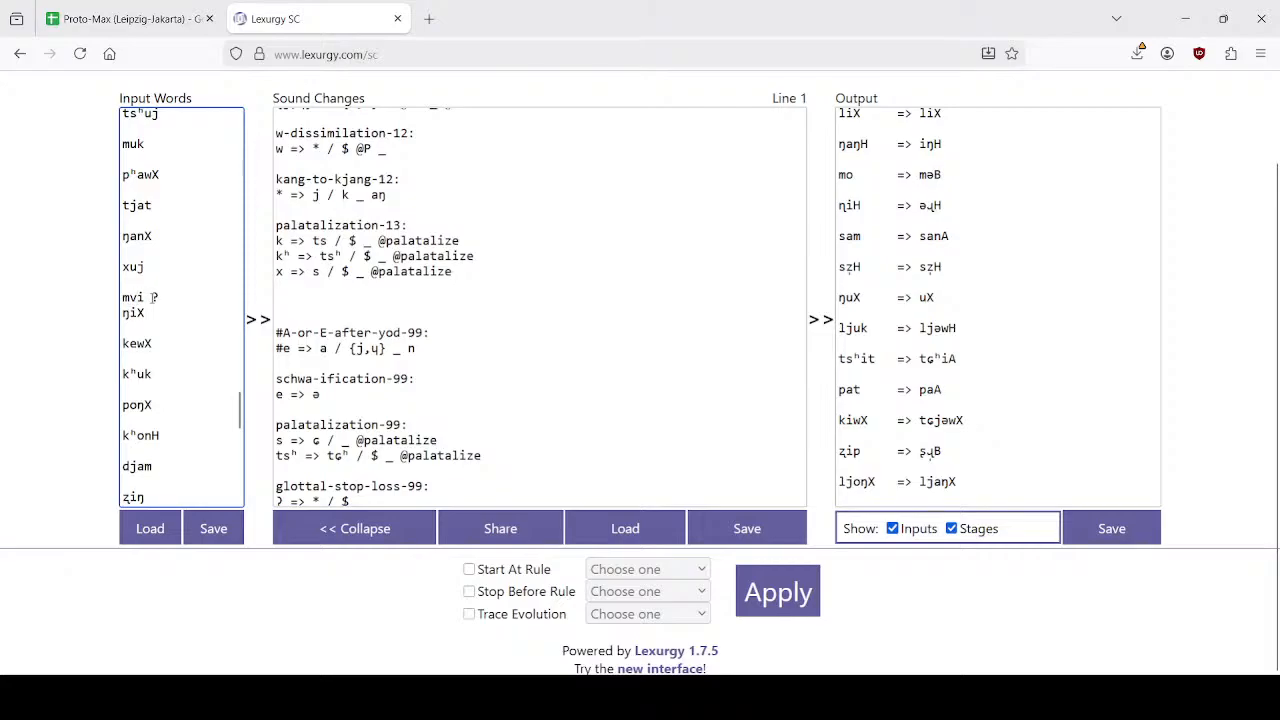
left_click_drag(137, 297, 105, 302)
left_click(107, 24)
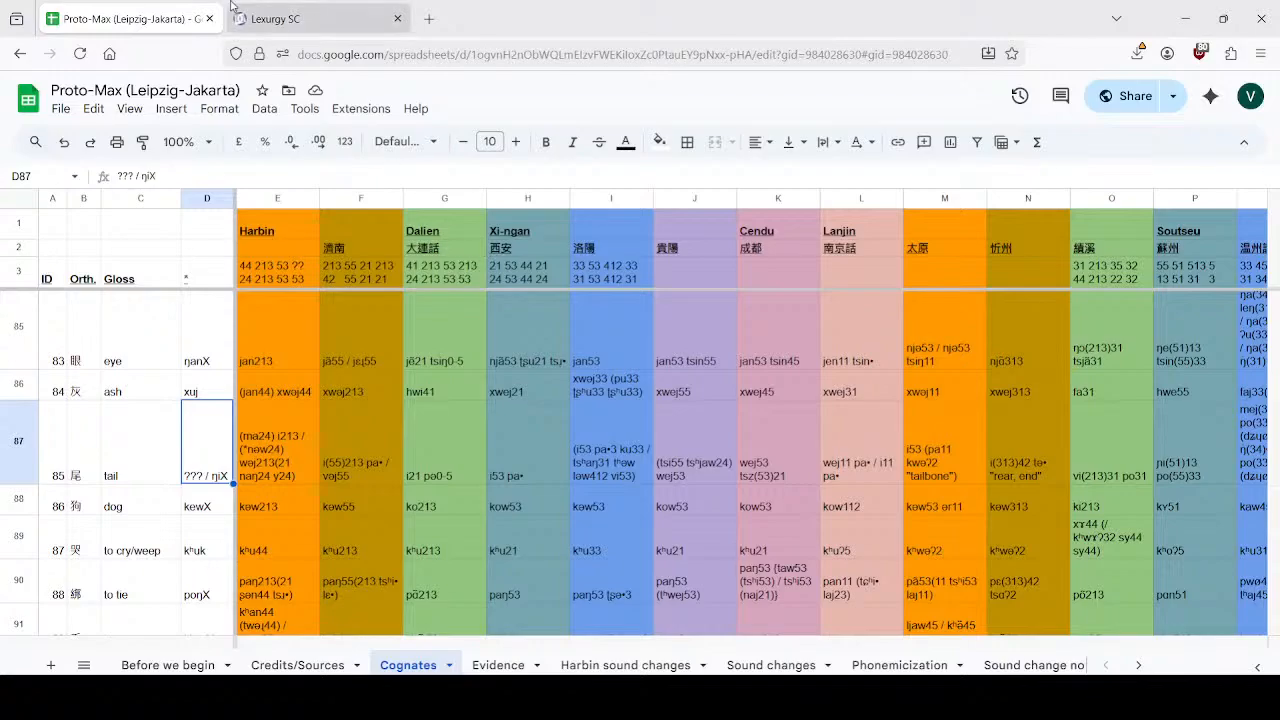
left_click(274, 10)
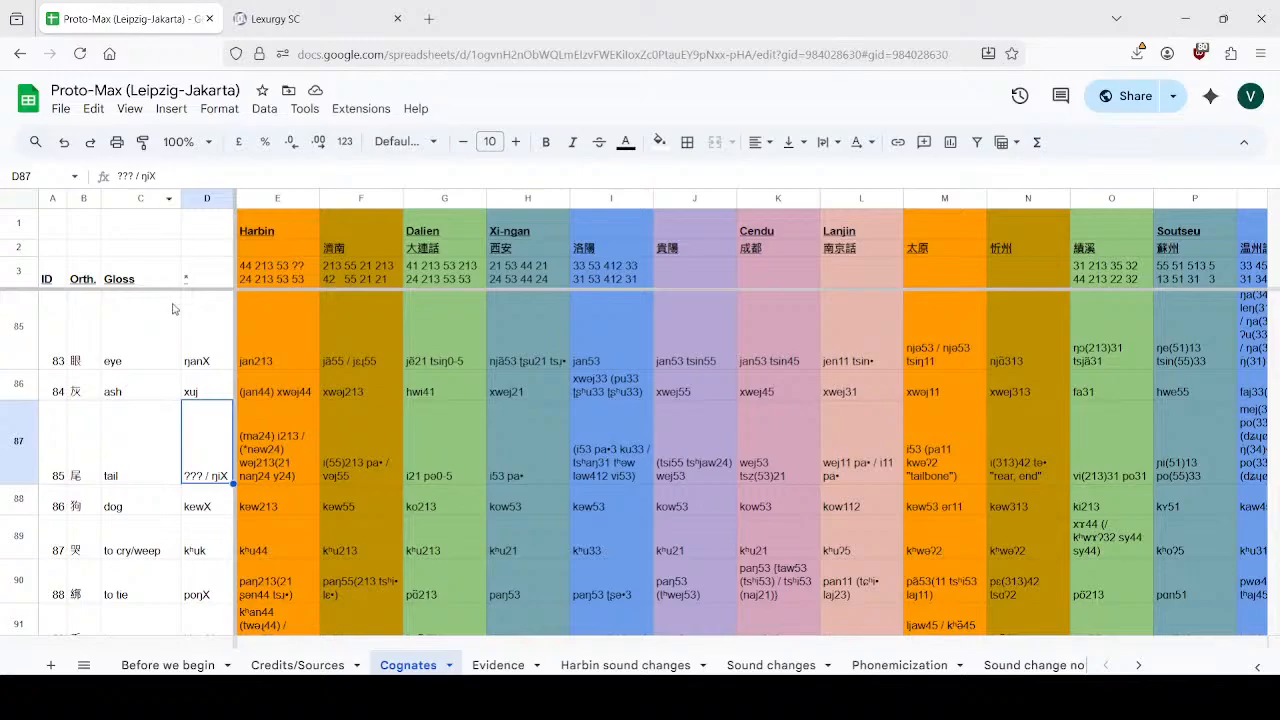
Replace the unknown "???" in the proto-form of "tail" on the Cognates sheet with mwoj, keeping the alternative form after the slash.
double_click(203, 440)
left_click(203, 410)
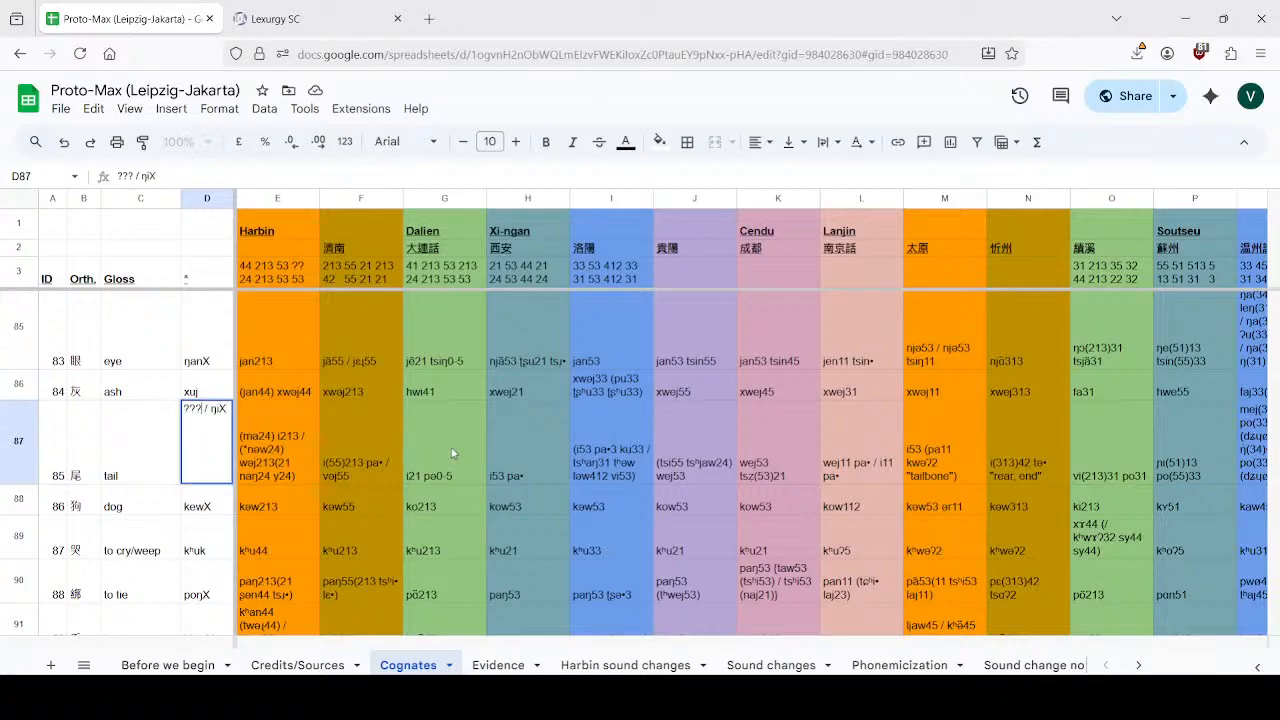
key("BackSpace")
key("BackSpace")
key("BackSpace")
type("mwoj")
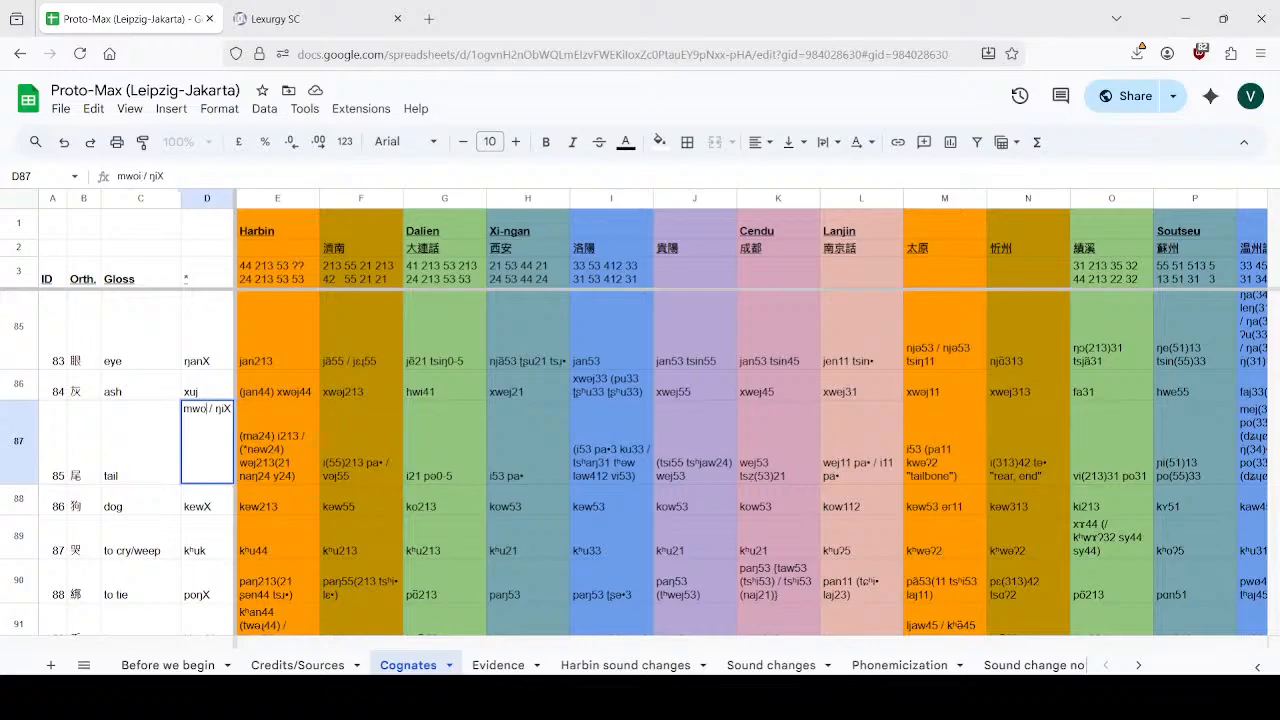
key("Return")
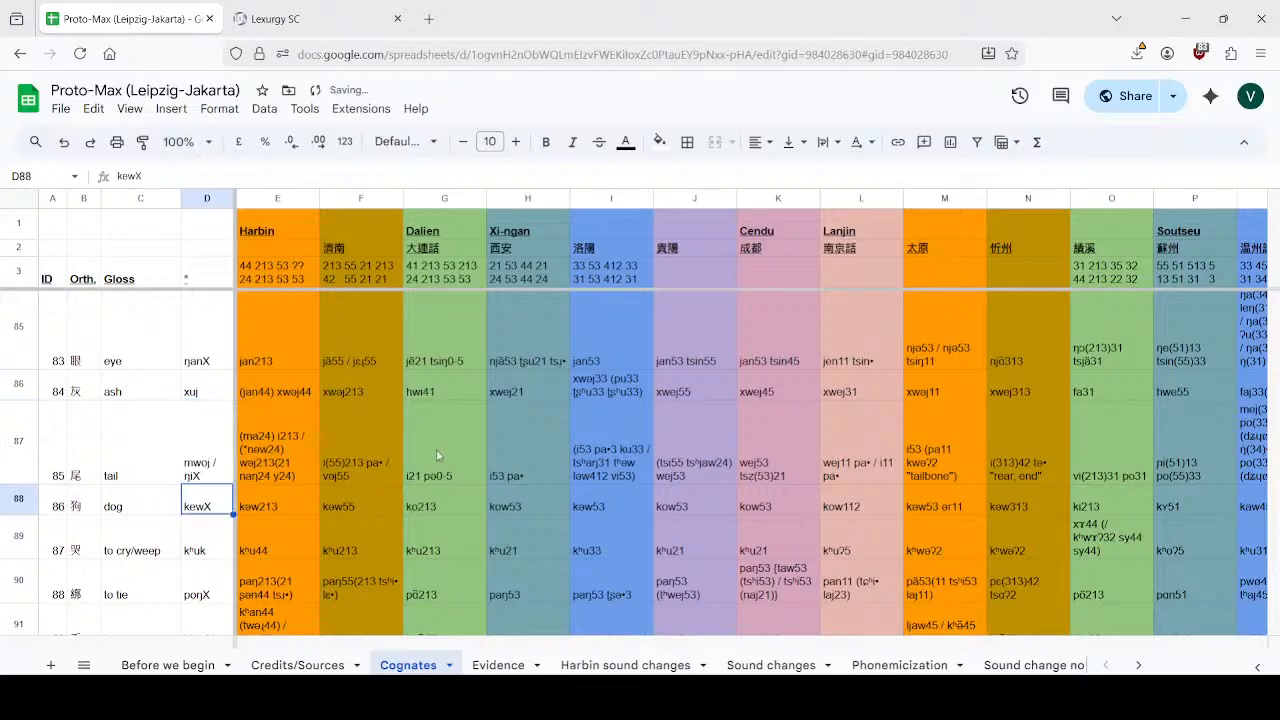
Add the tone marker X to the first proto-form of "tail" so that it reads mwojX.
left_click(221, 449)
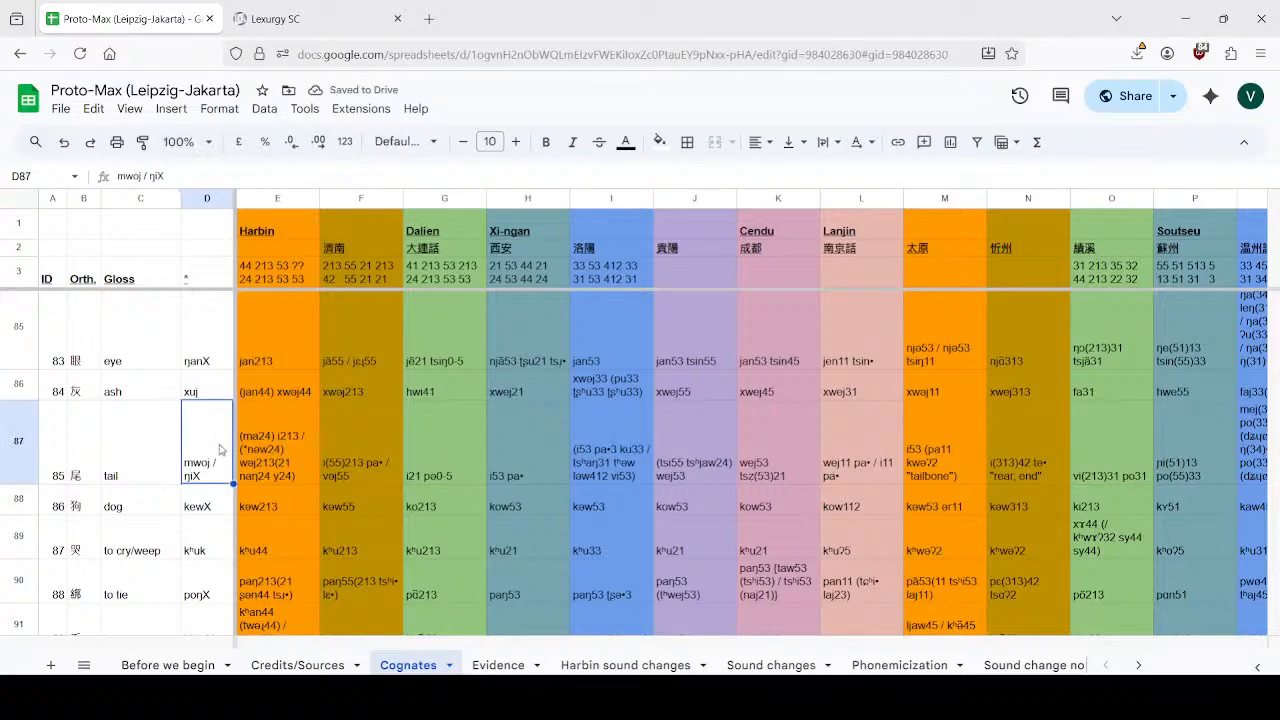
double_click(221, 449)
type("X")
key("Return")
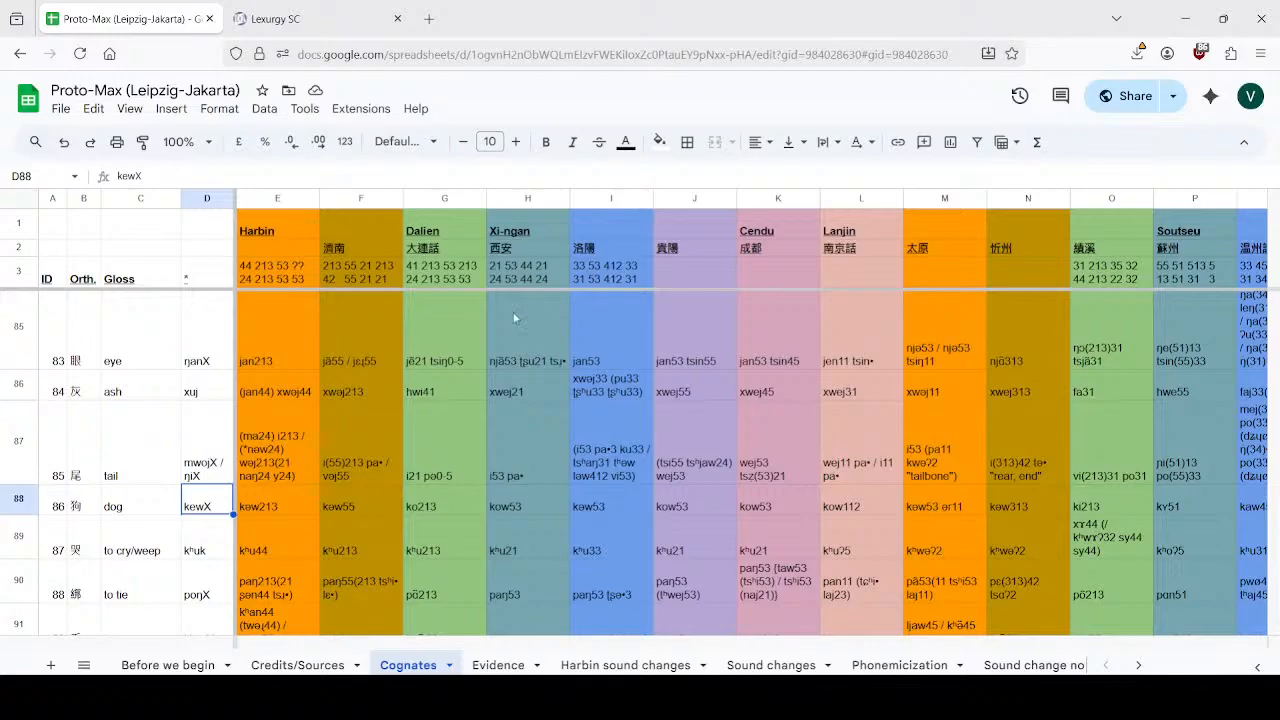
Switch to Lexurgy, search the page for "oj" and look through the input words for matching forms.
left_click(214, 390)
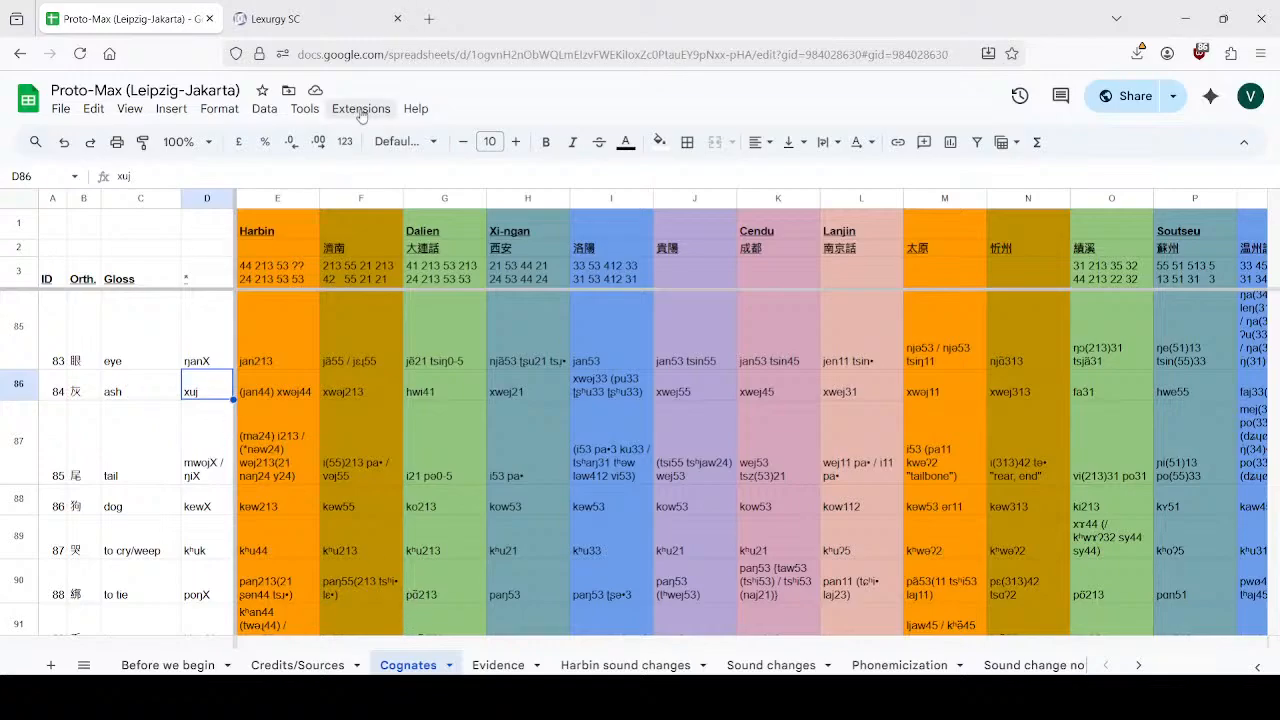
left_click(330, 12)
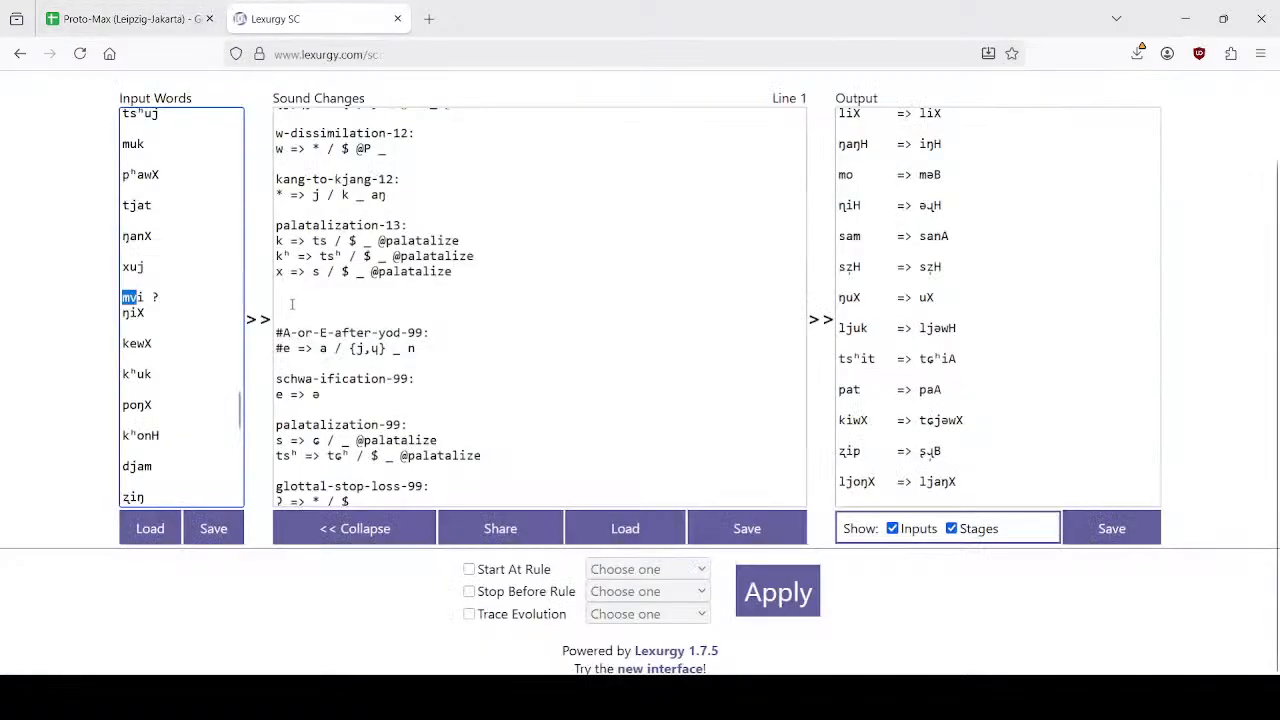
key("ctrl+f")
type("ɕj")
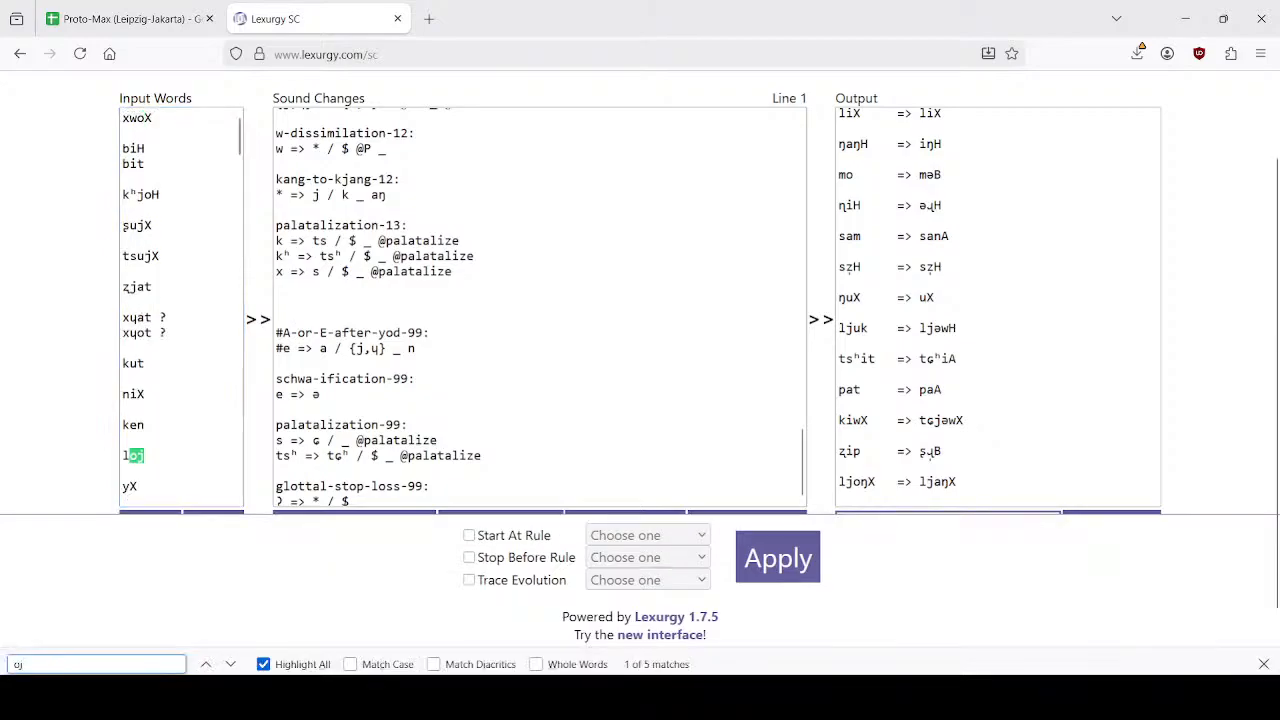
scroll(251, 408, "up", 1)
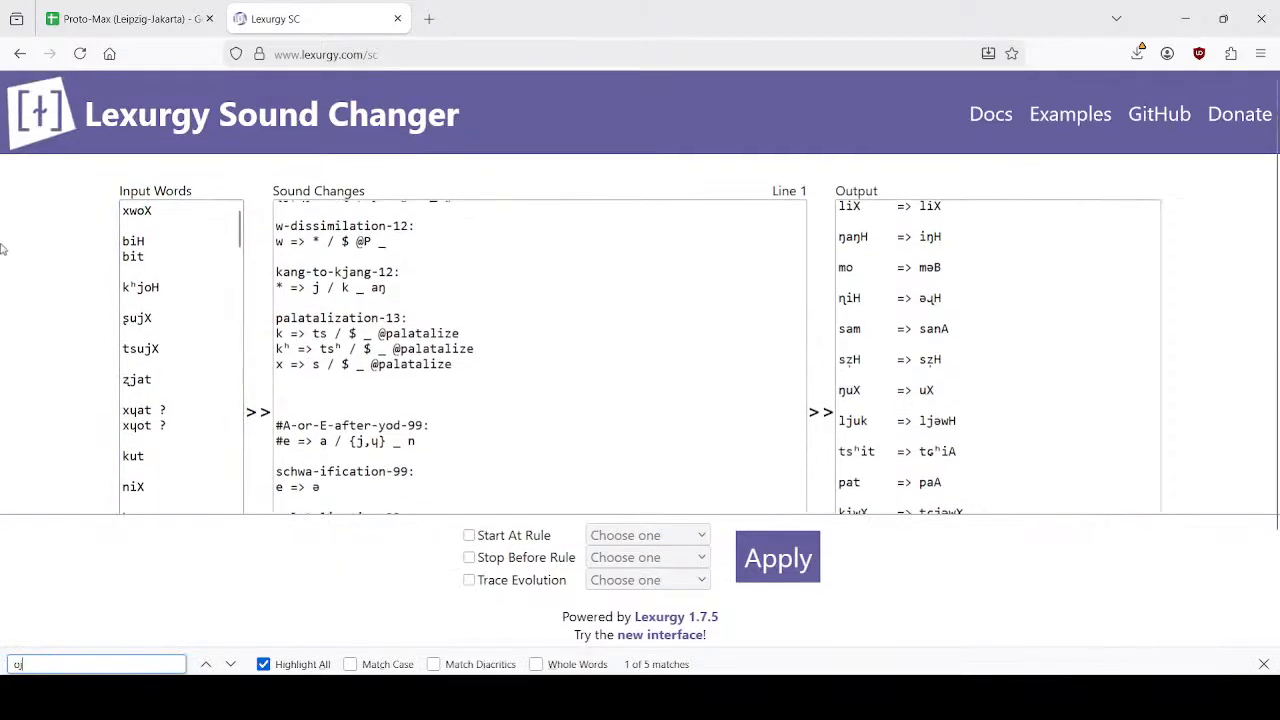
scroll(40, 250, "down", 1)
scroll(169, 262, "down", 3)
scroll(169, 262, "down", 10)
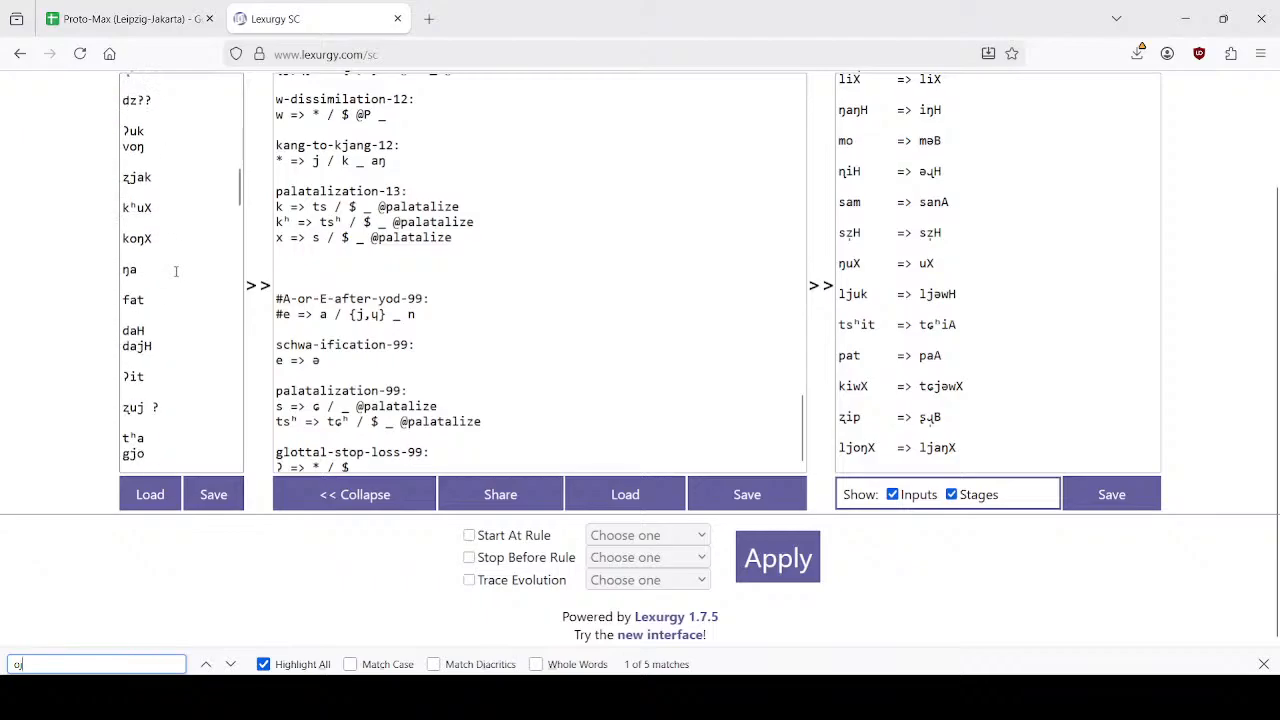
left_click(140, 288)
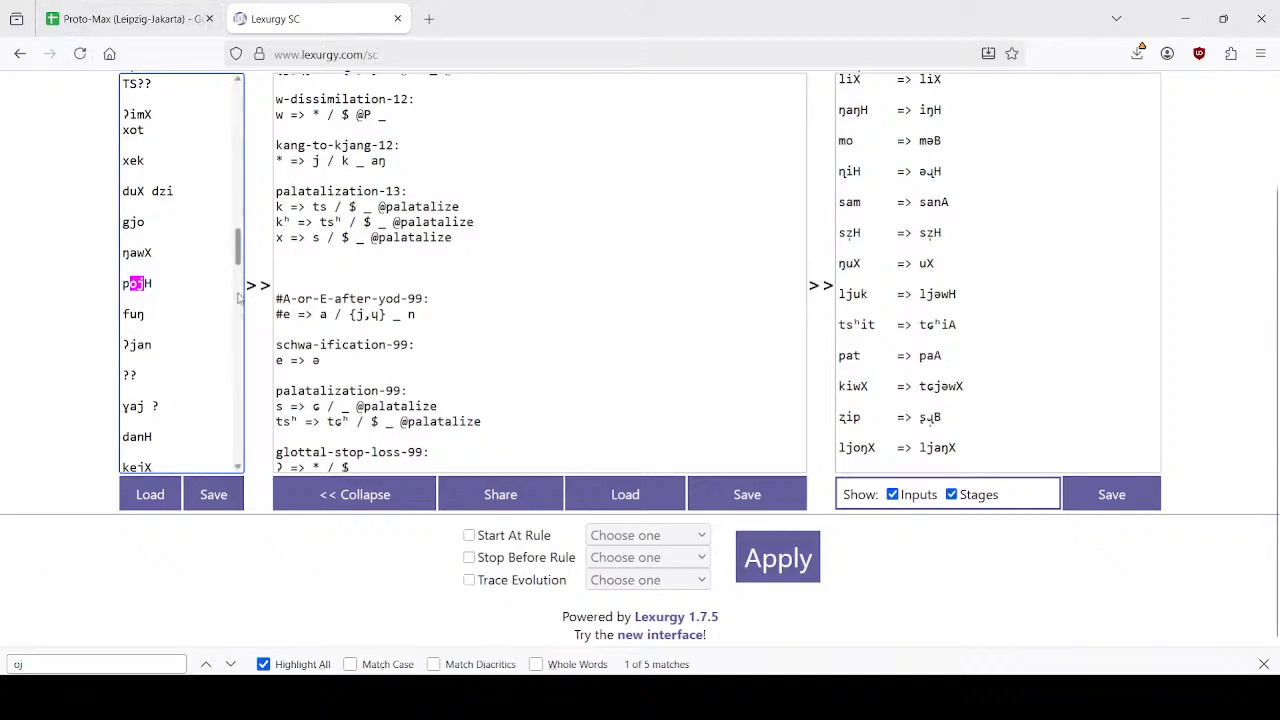
Go back to the Cognates sheet and examine the proto-forms and reflexes in the rows around "tail".
left_click(90, 12)
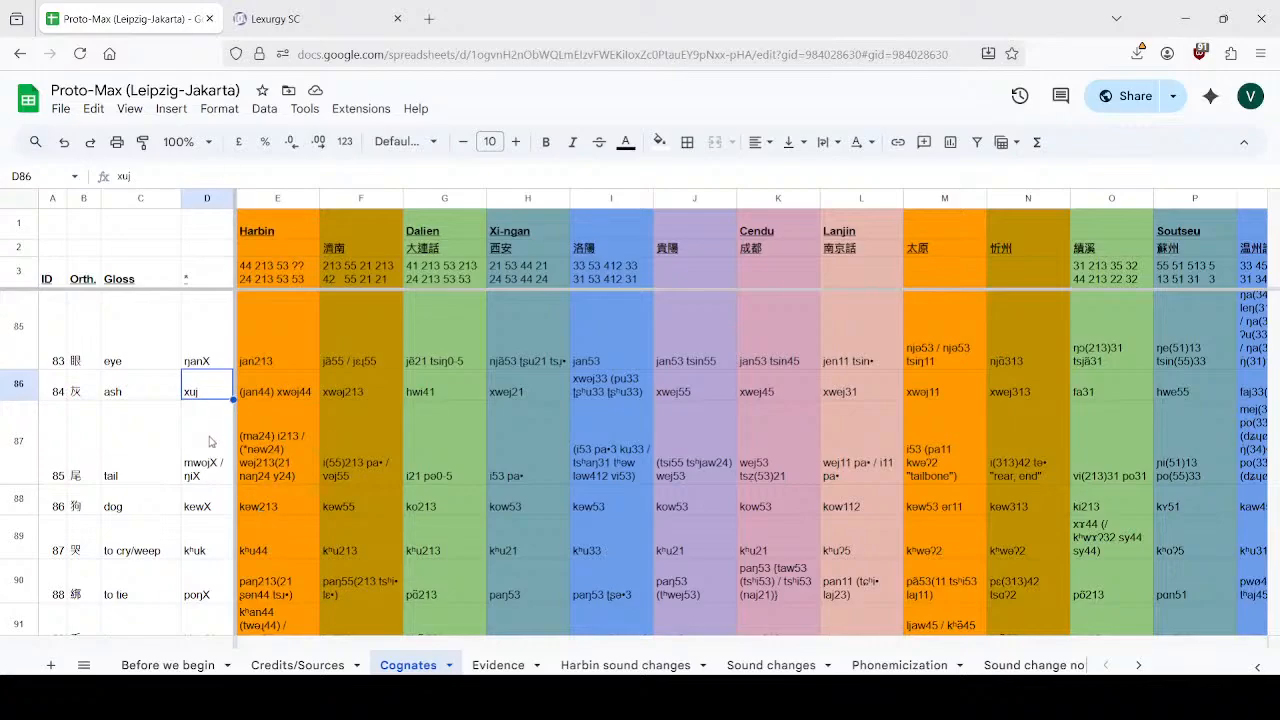
left_click(208, 473)
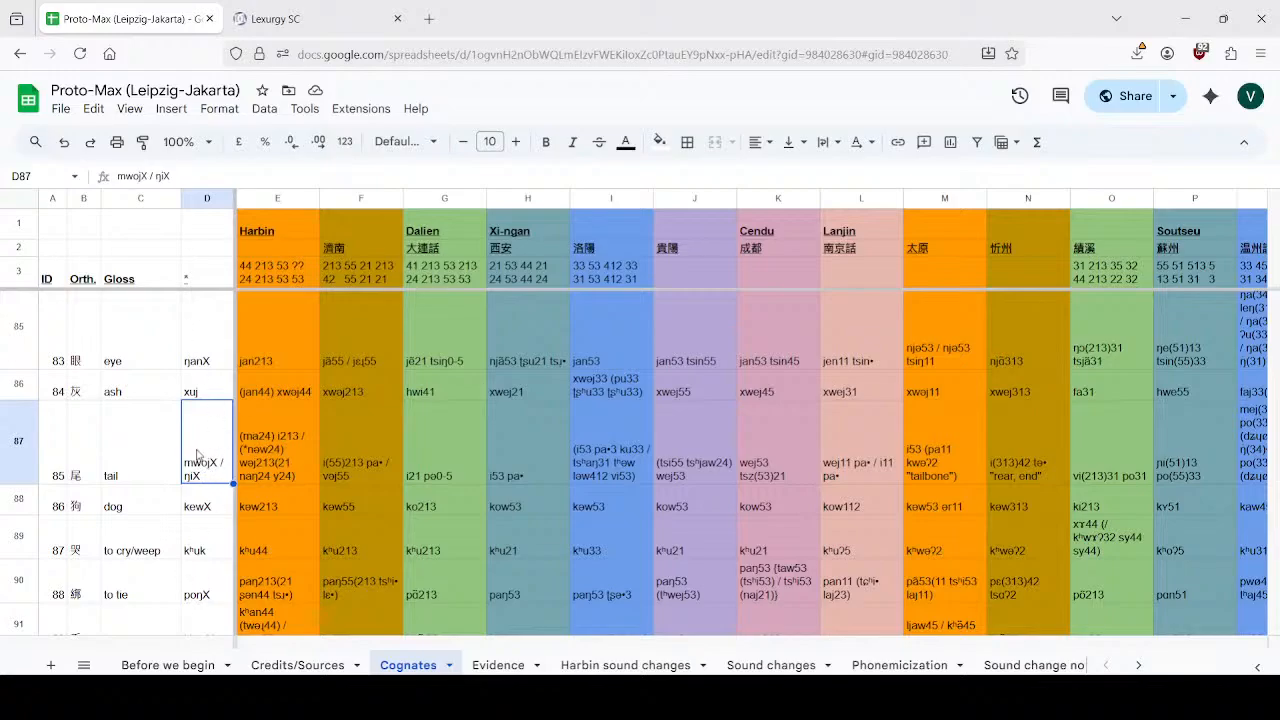
scroll(115, 527, "down", 3)
scroll(175, 540, "down", 2)
scroll(172, 510, "up", 5)
scroll(167, 508, "up", 5)
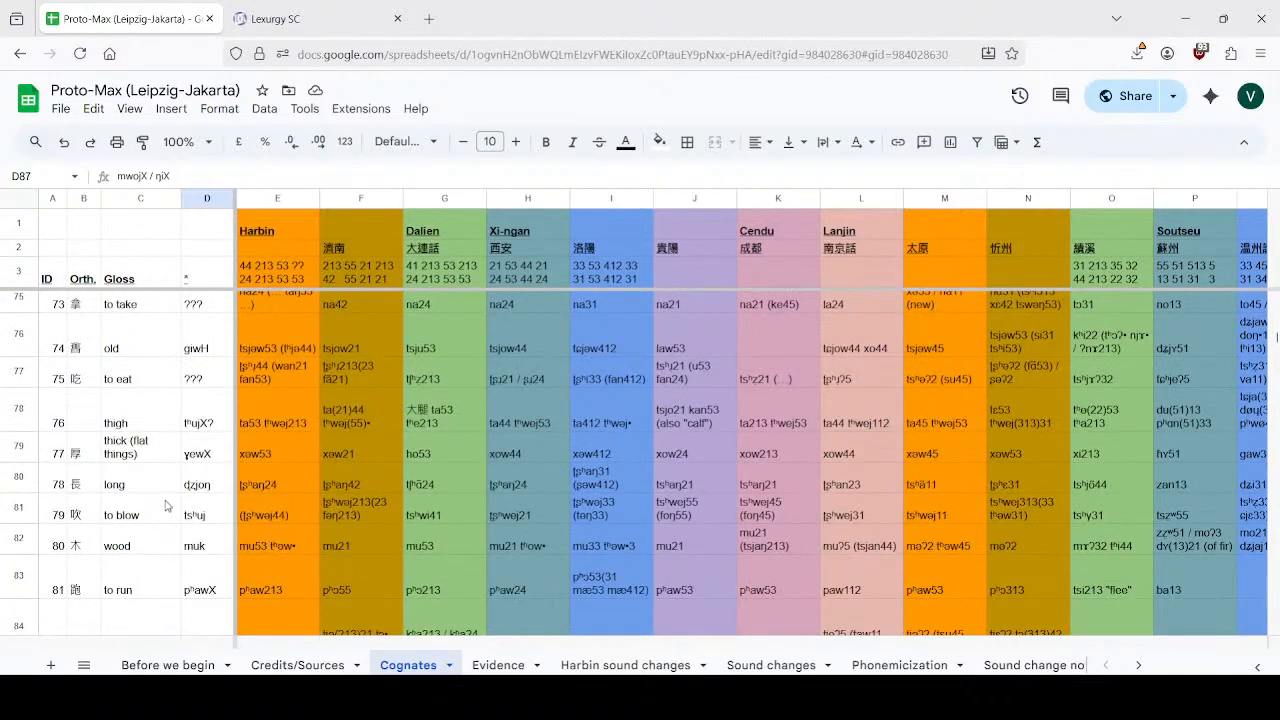
scroll(167, 505, "down", 5)
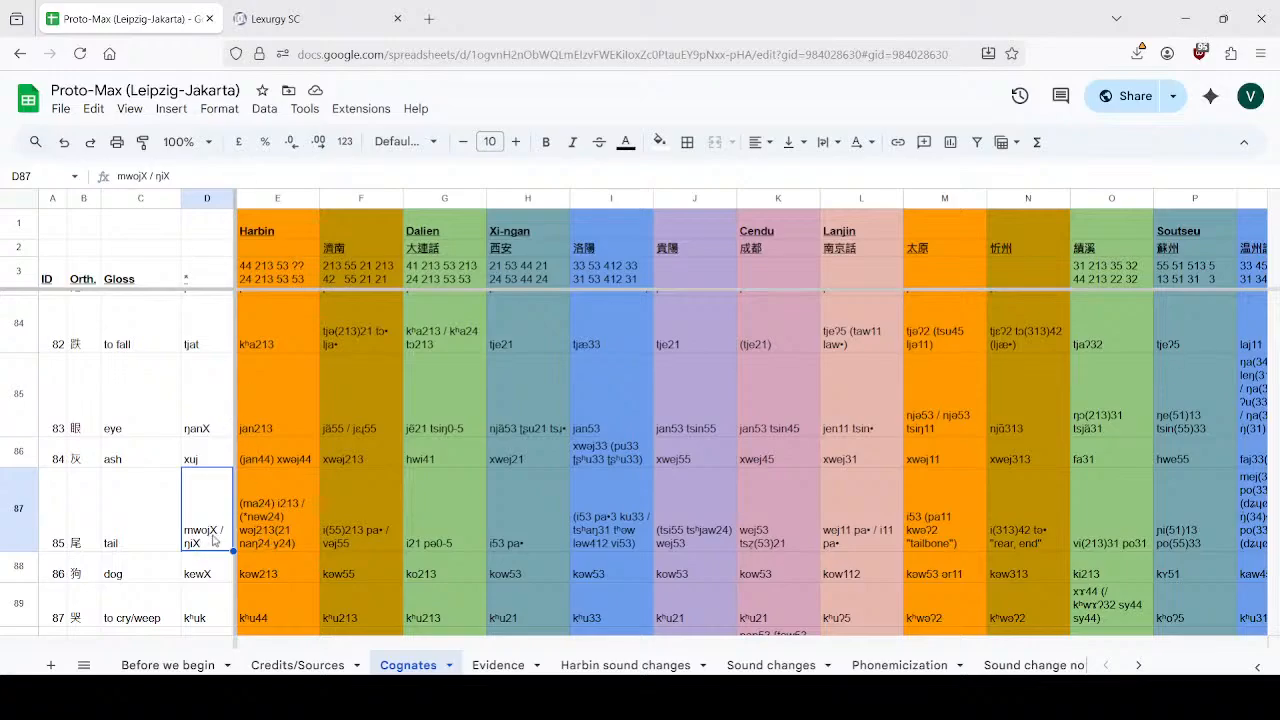
Draft the derivation "mwoj > woj > wuj > wi > wej" in an empty cell of the Harbin sound changes sheet, then clear it.
left_click(310, 18)
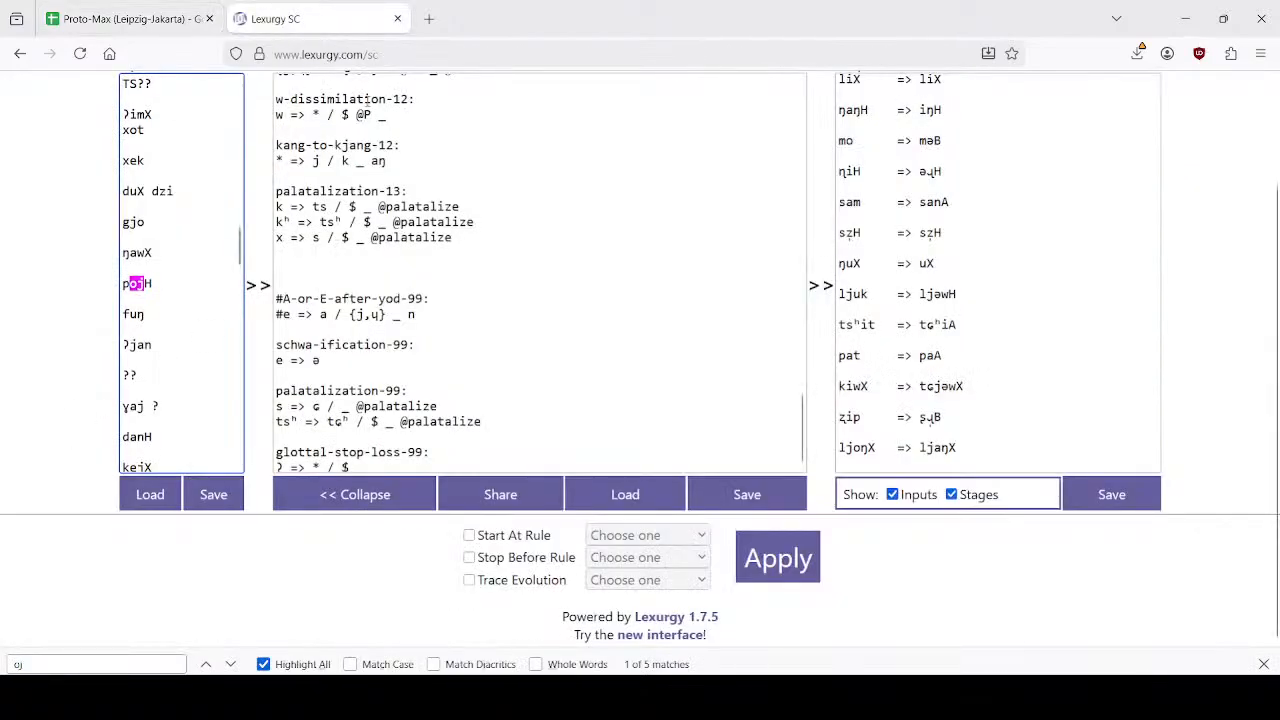
left_click(113, 8)
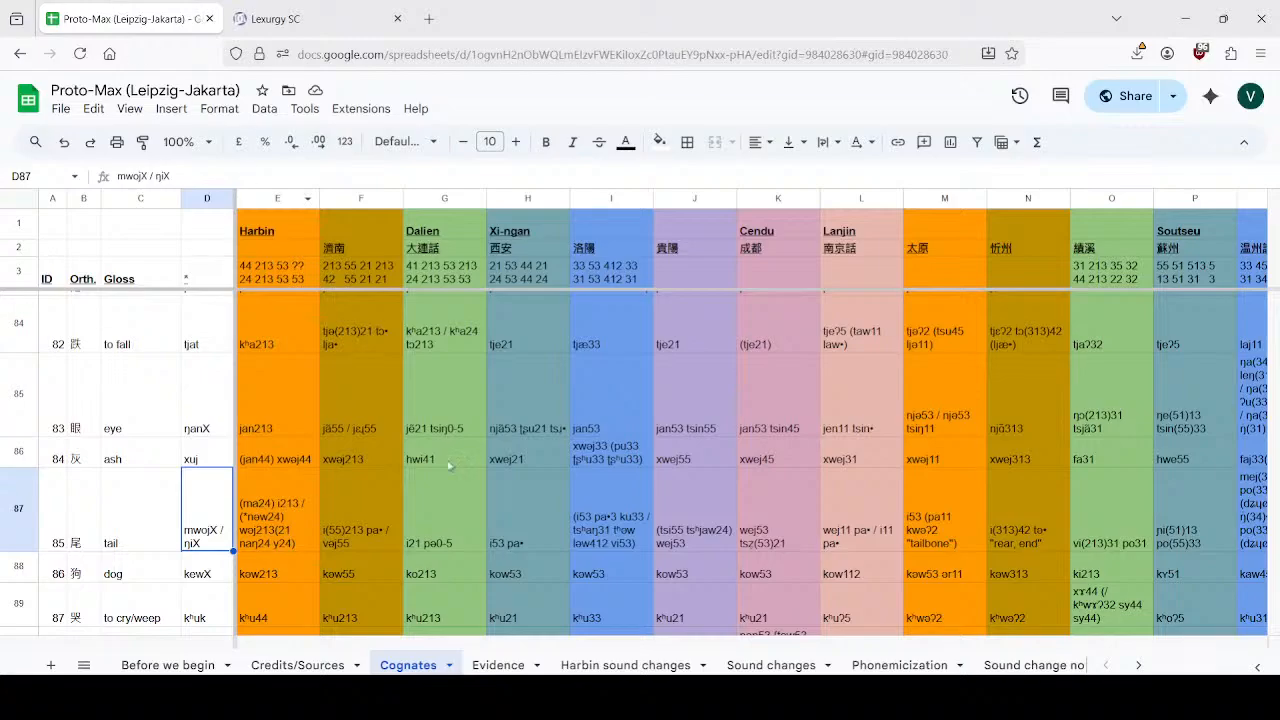
left_click(626, 665)
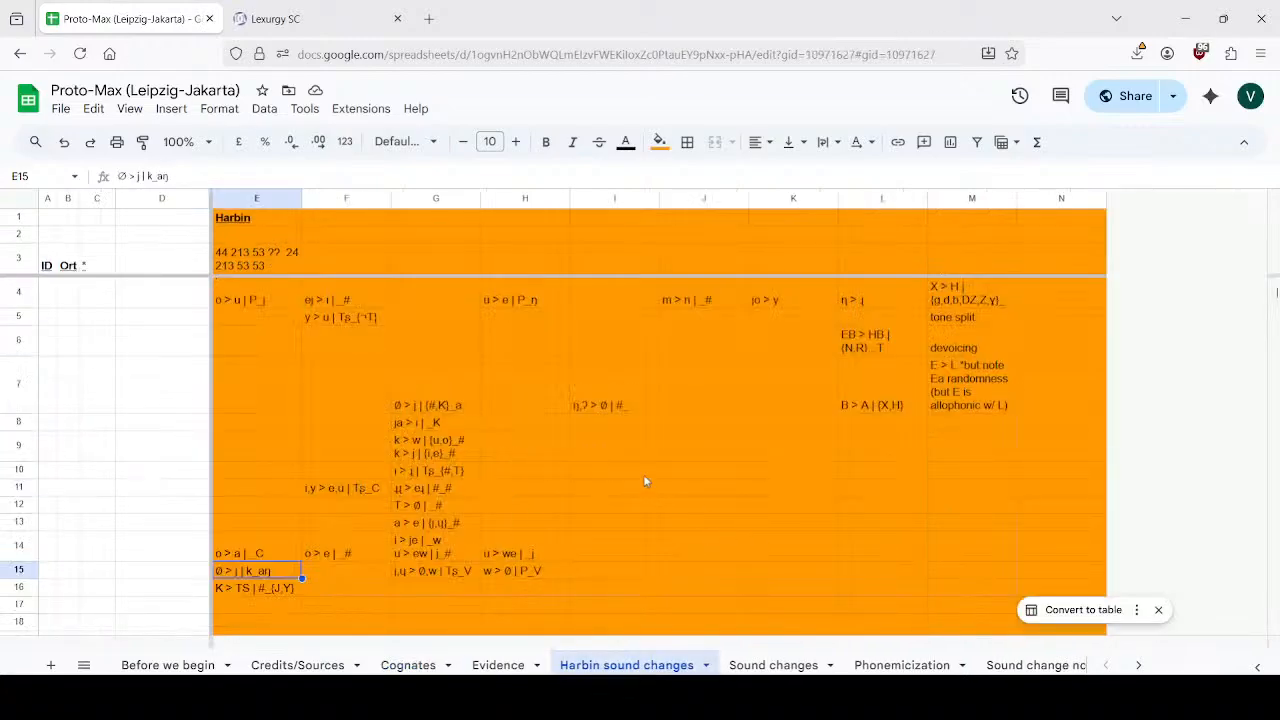
left_click(610, 452)
type("mwoj > woj > wuj > wi > wej")
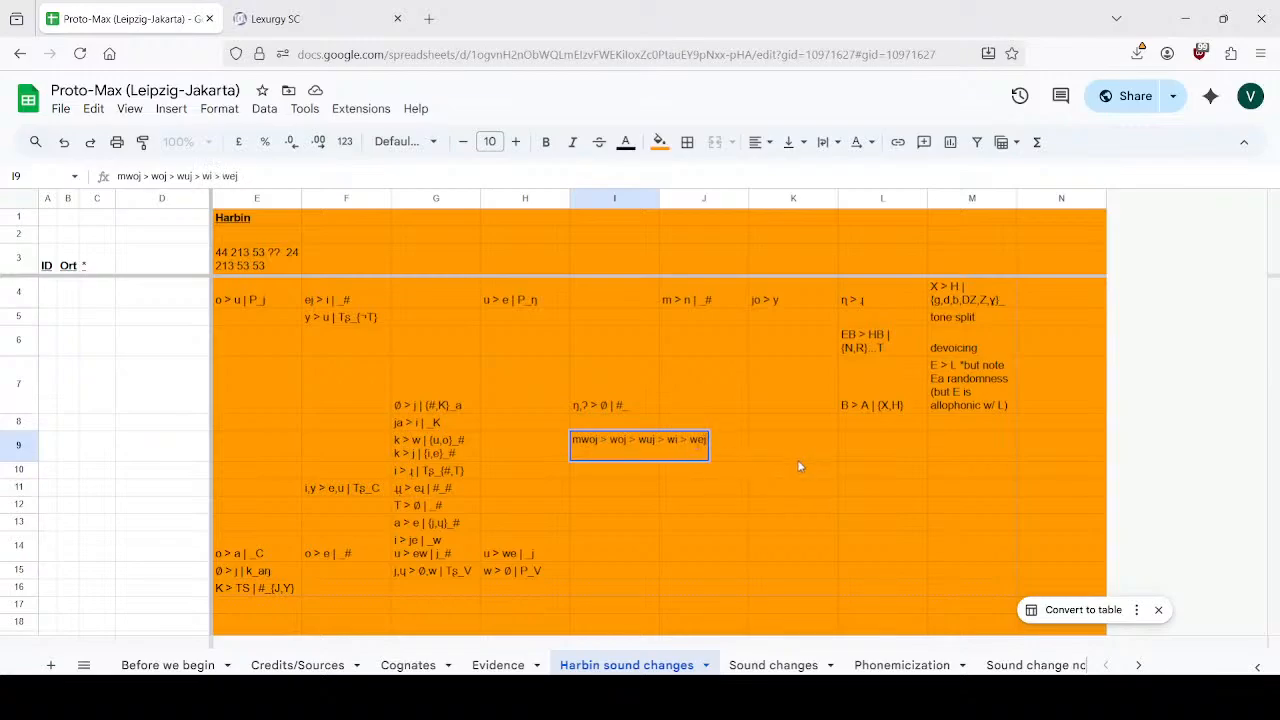
key("ctrl+a")
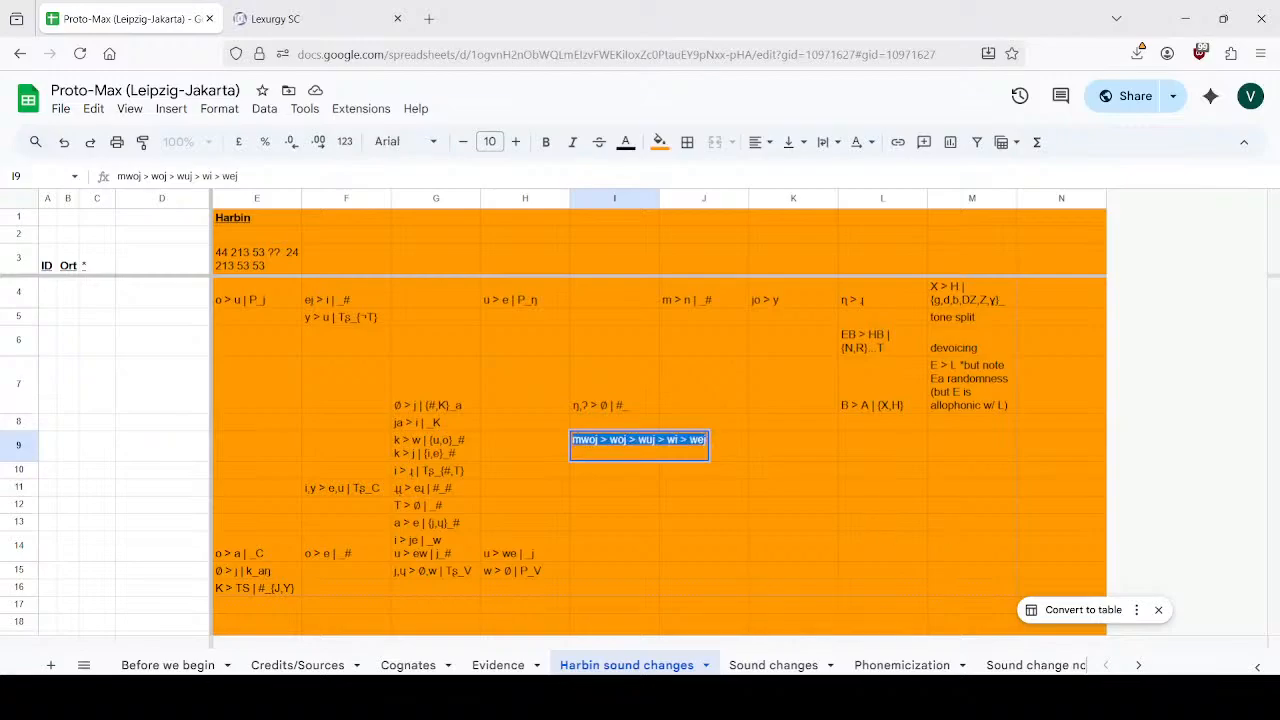
type("\\")
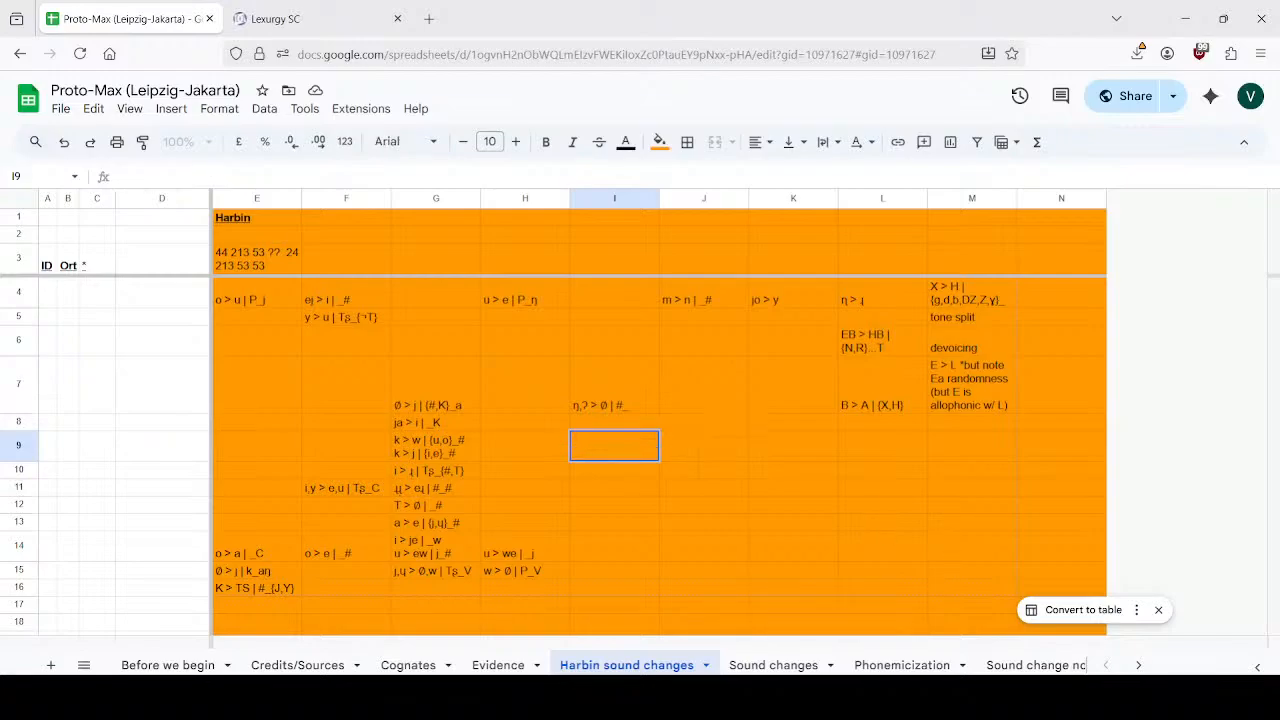
Replace the uncertain form "mvi ?" in Lexurgy's input words with mwojX.
left_click(503, 666)
left_click(406, 664)
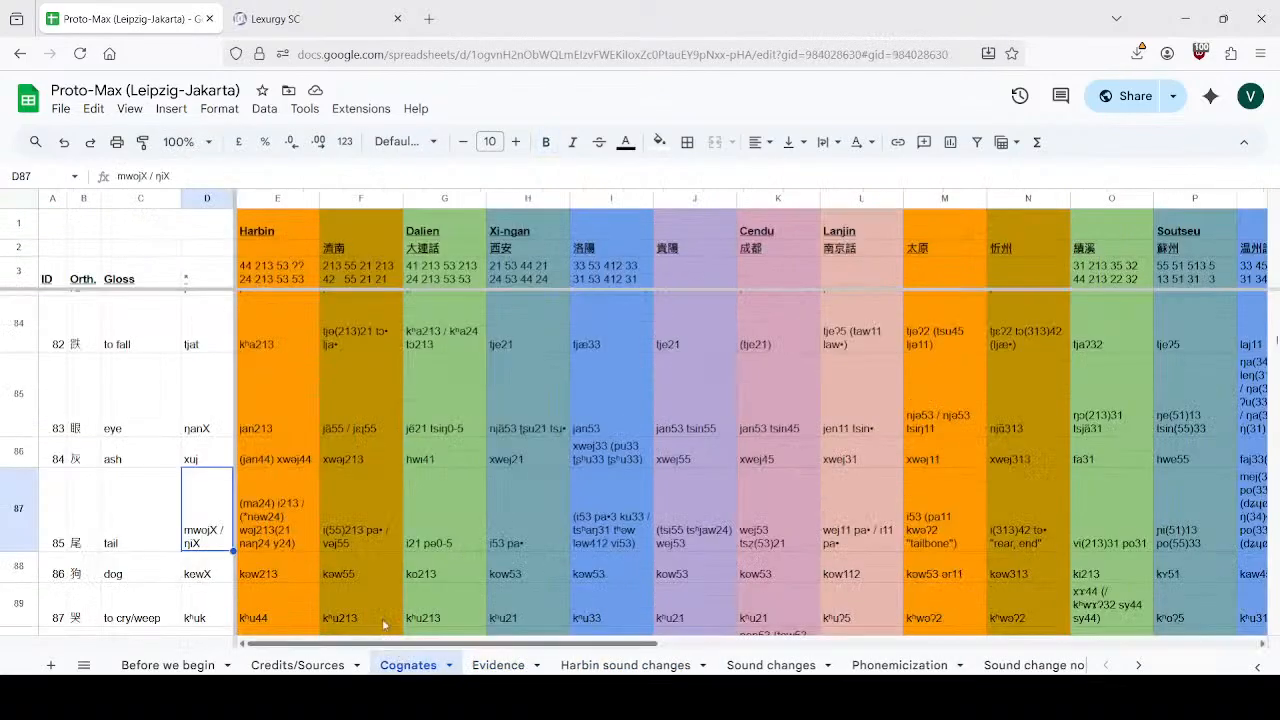
left_click(345, 12)
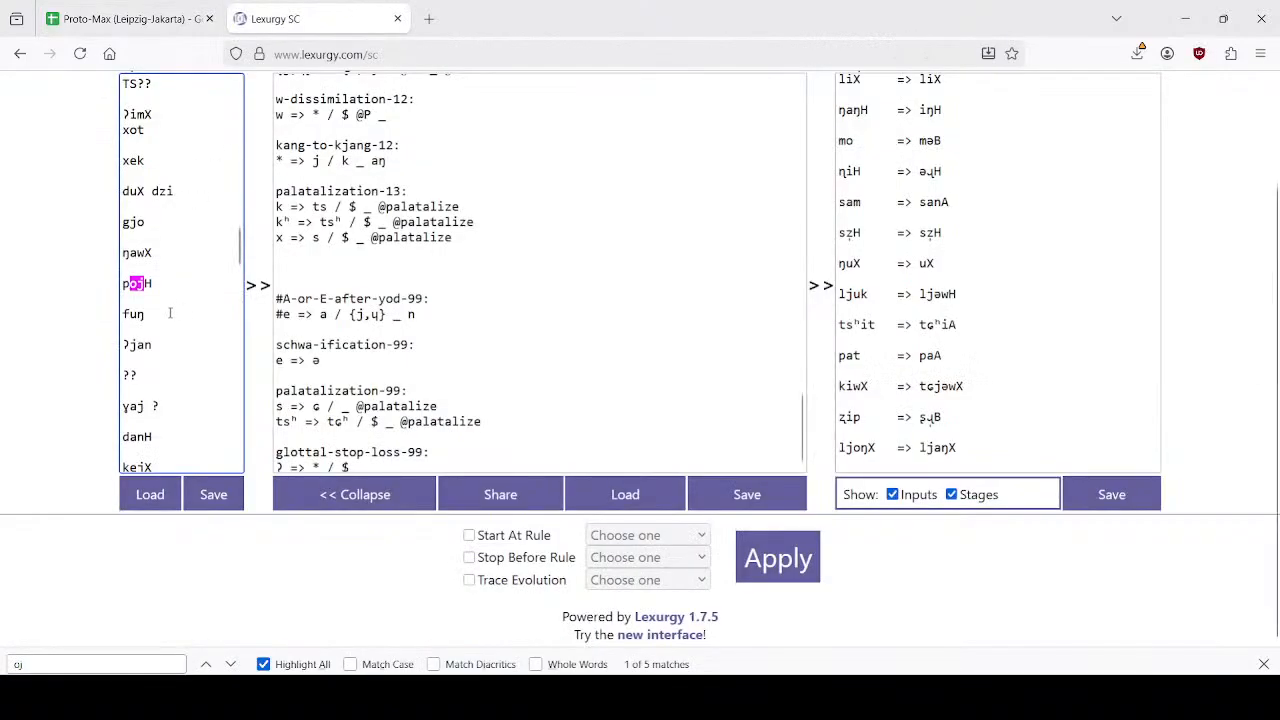
scroll(160, 270, "down", 6)
scroll(152, 222, "down", 6)
scroll(160, 273, "down", 5)
triple_click(160, 224)
type("mwoj")
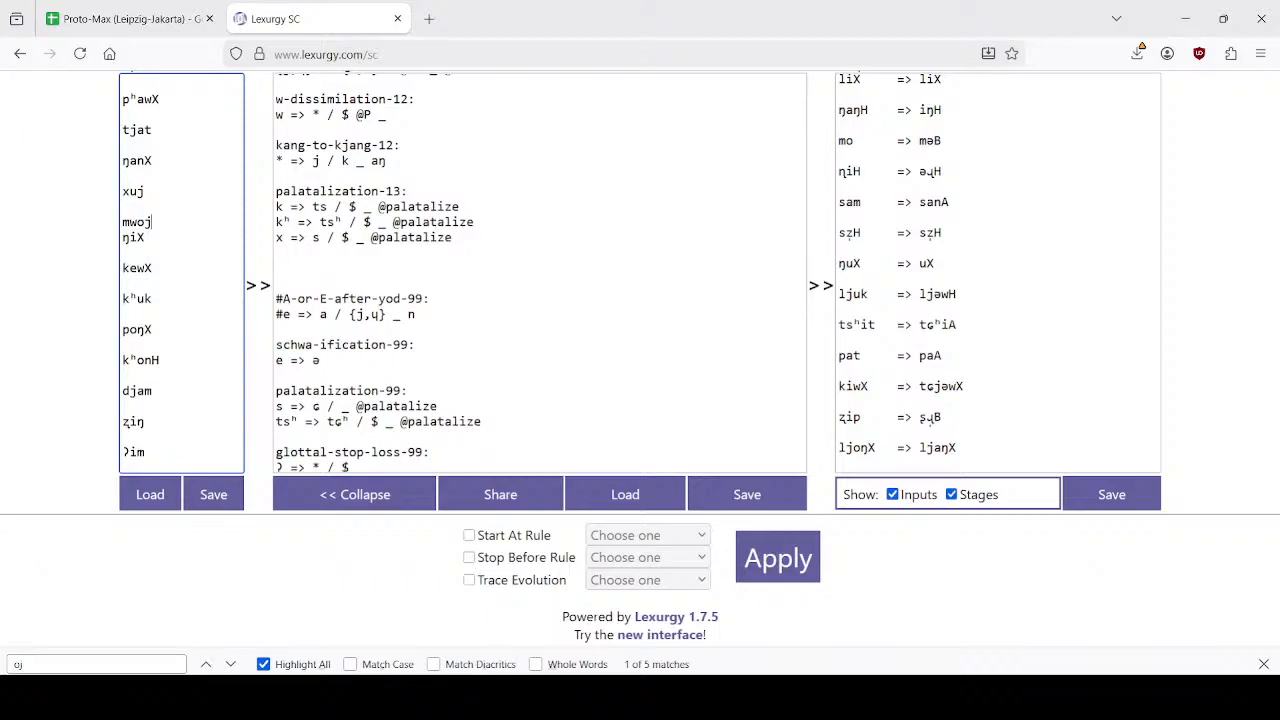
type("X")
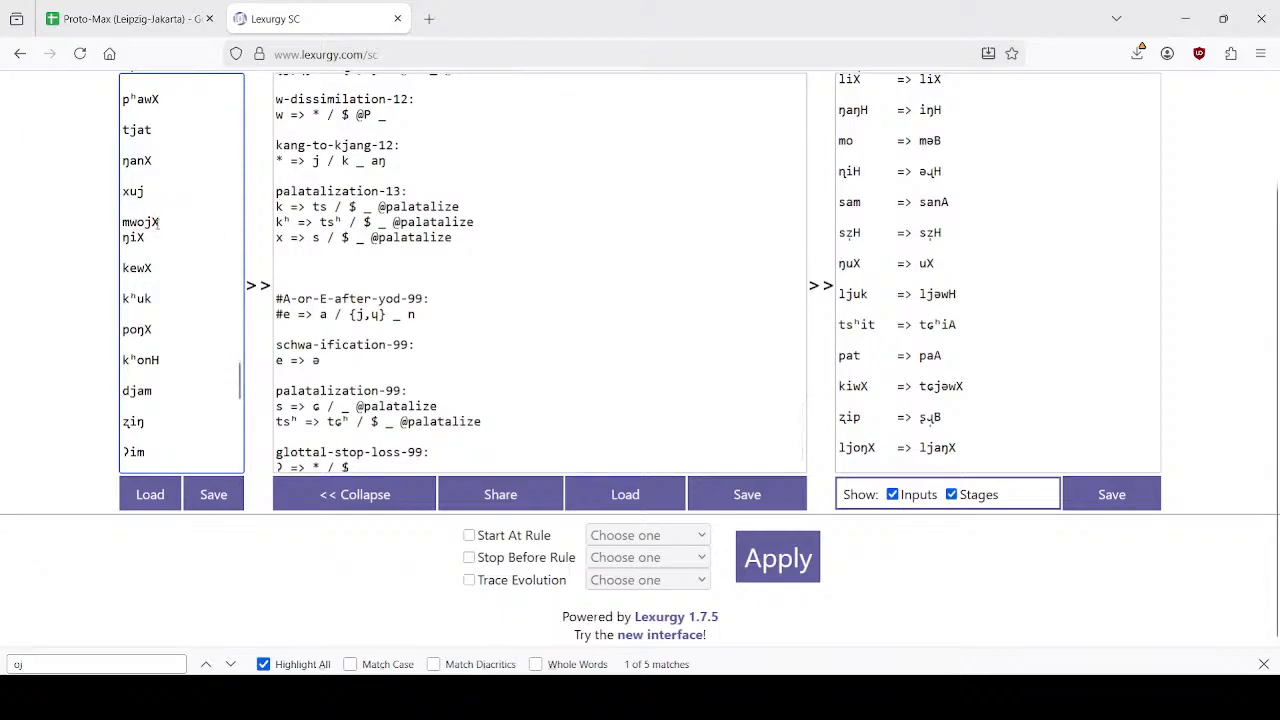
Apply the sound changes to the updated word list and check the output for mwojX and the words after it.
left_click(778, 558)
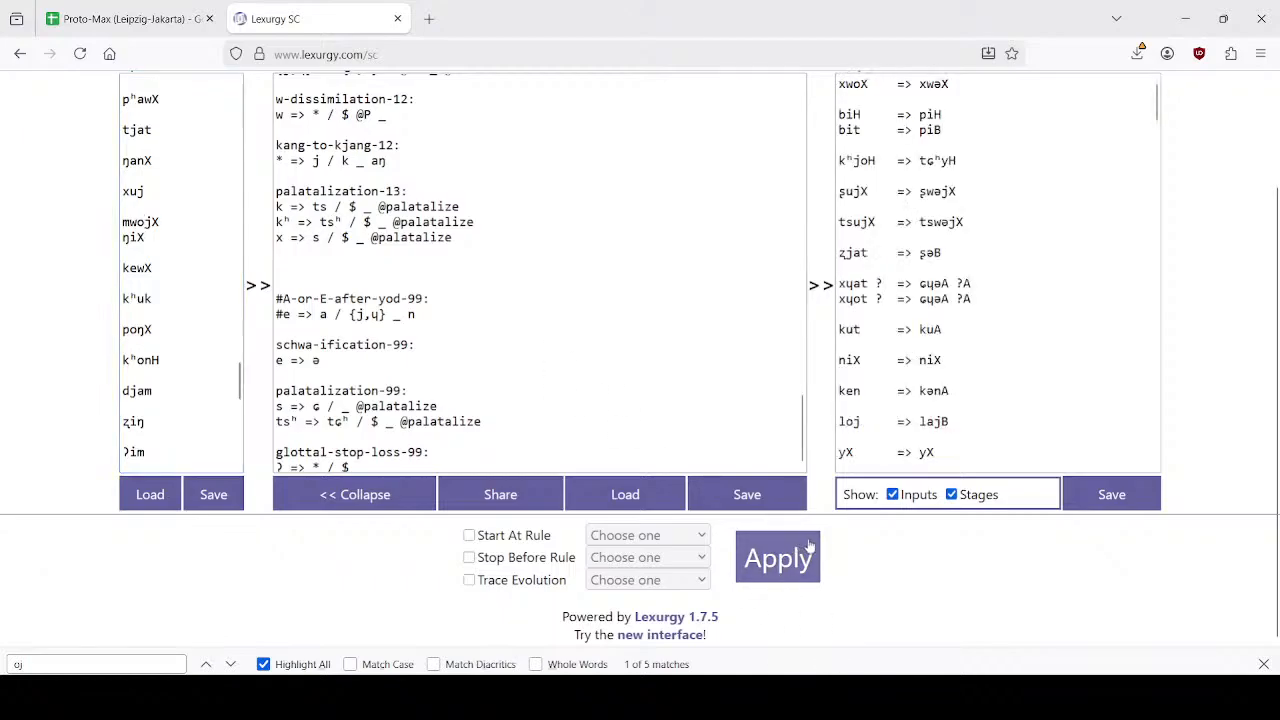
scroll(988, 291, "down", 3)
scroll(988, 291, "down", 5)
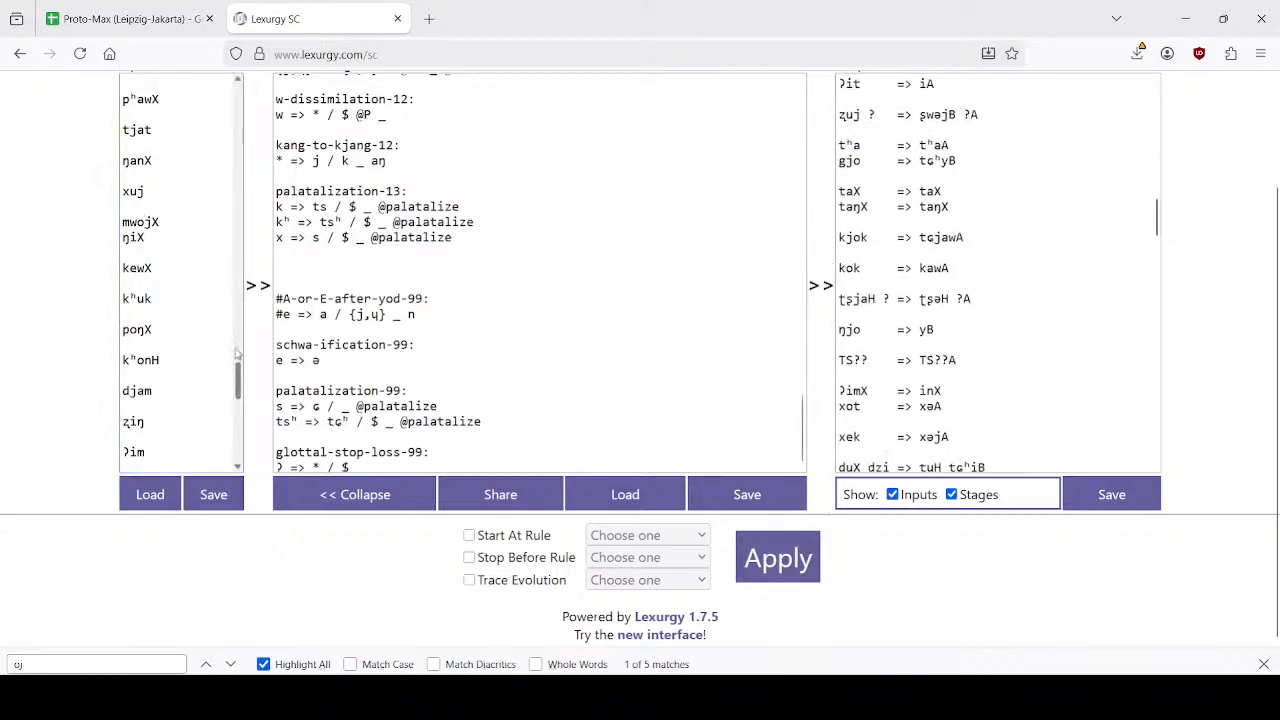
scroll(1084, 291, "down", 10)
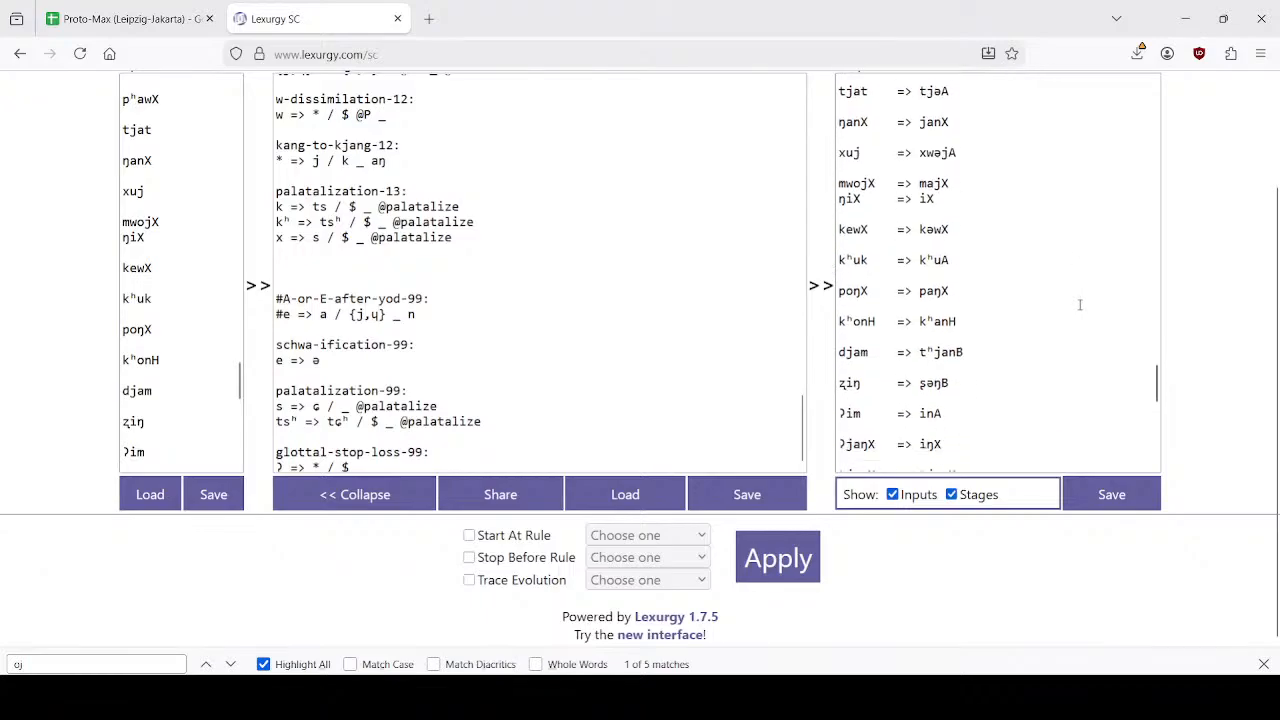
scroll(1062, 250, "down", 3)
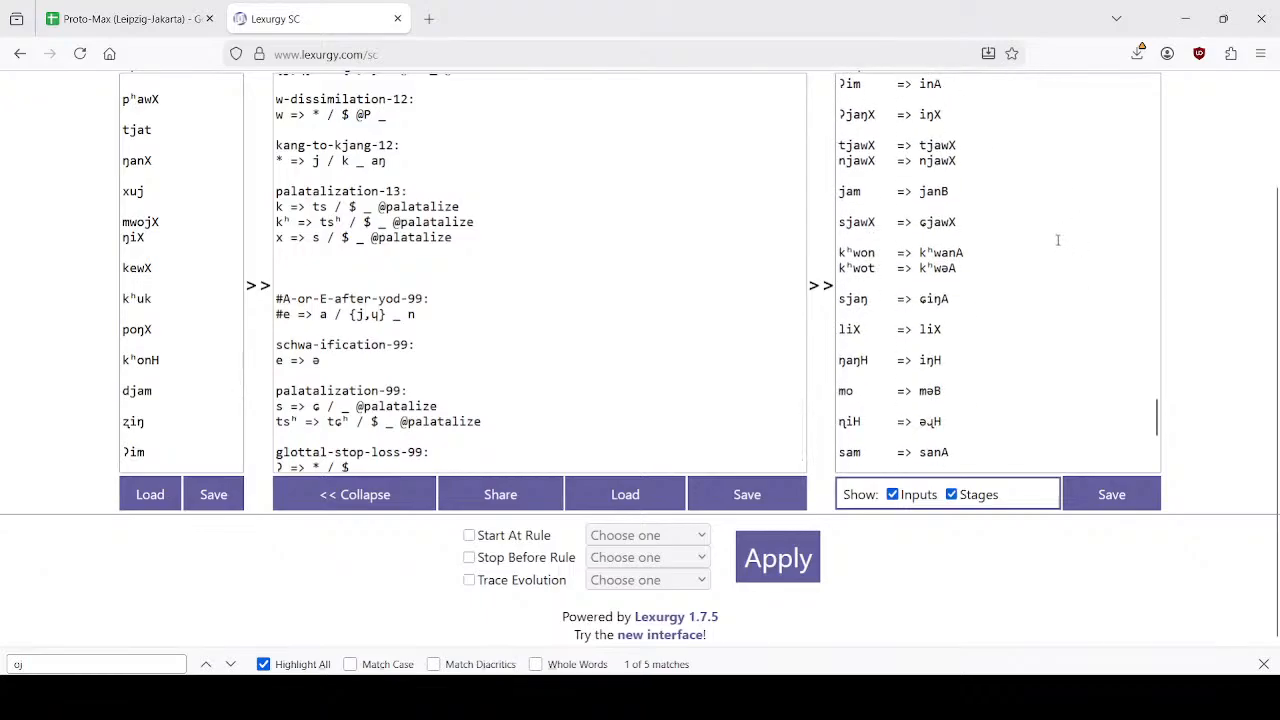
Examine the derived output forms around and above mwojX, including the result for muk.
scroll(1057, 240, "down", 2)
scroll(1057, 238, "up", 5)
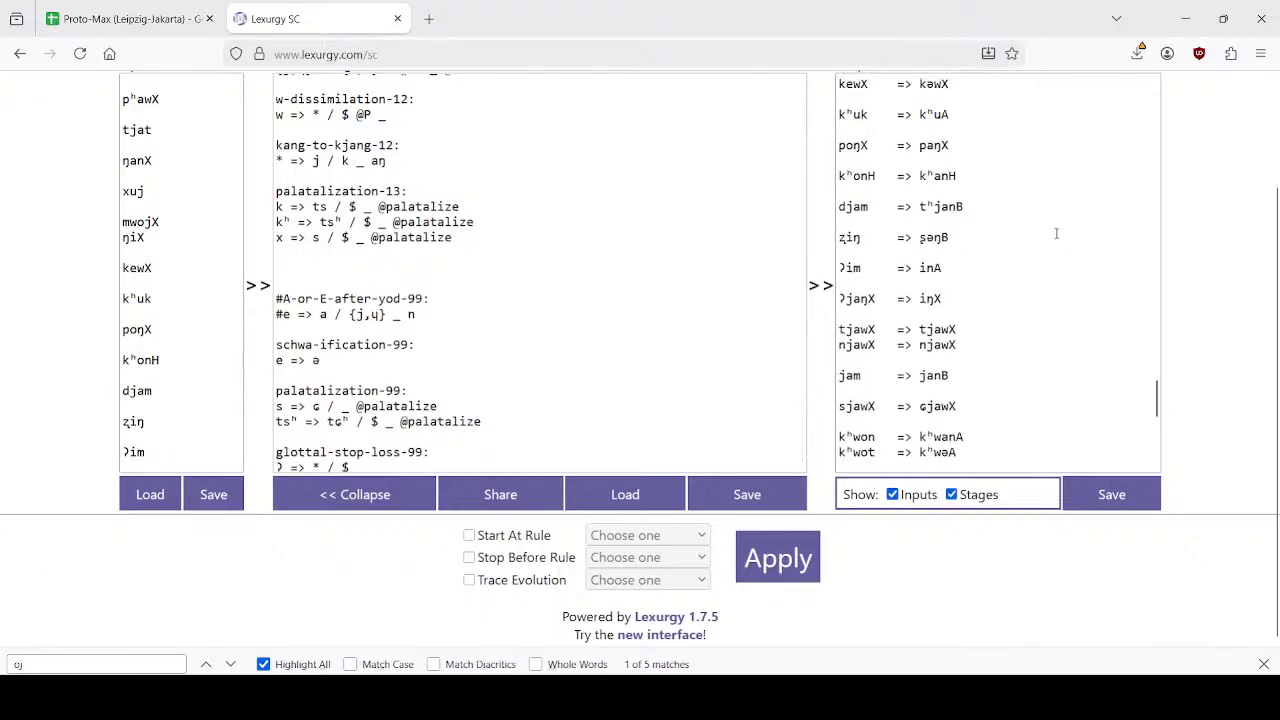
scroll(1048, 274, "up", 3)
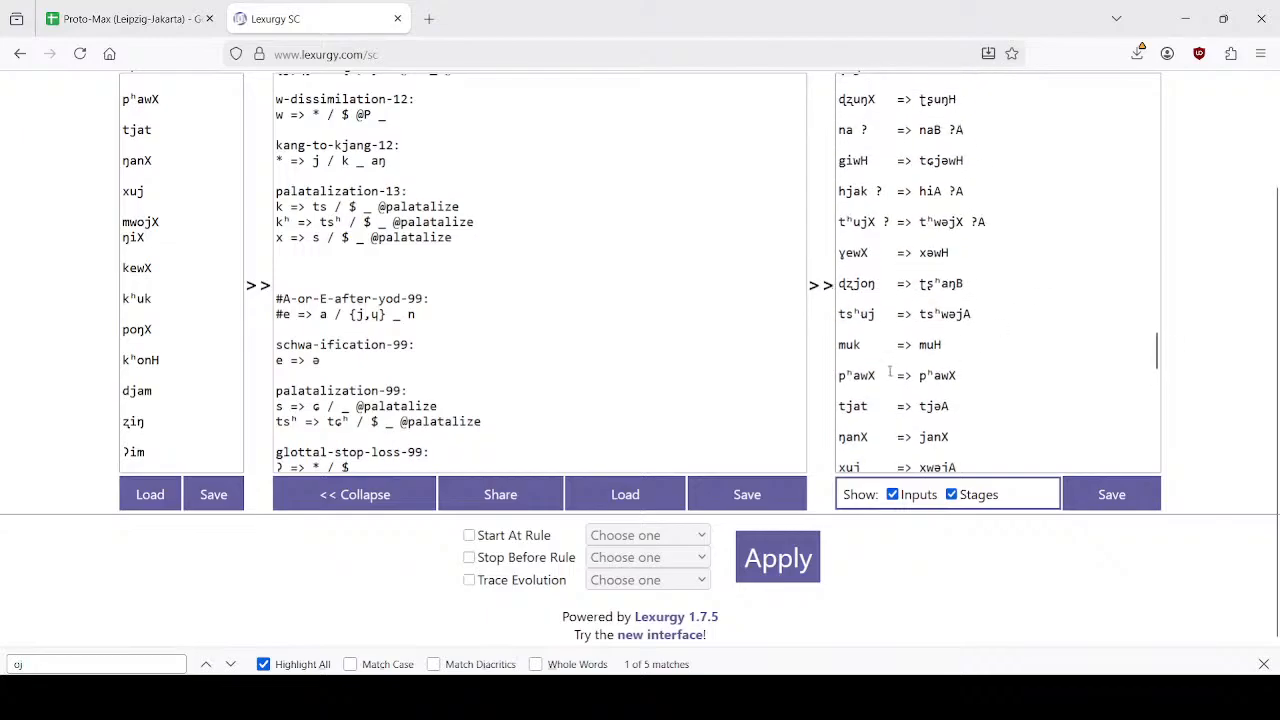
left_click_drag(858, 344, 830, 344)
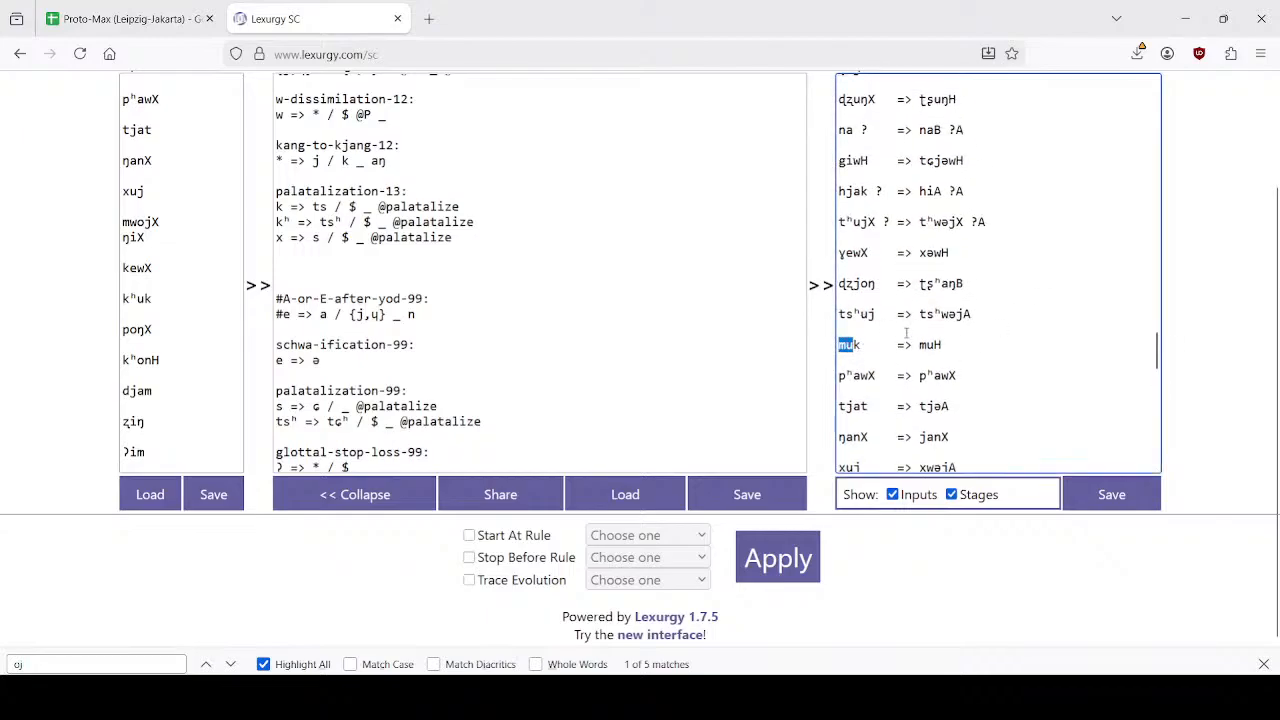
left_click(898, 340)
scroll(955, 350, "up", 3)
scroll(960, 350, "up", 4)
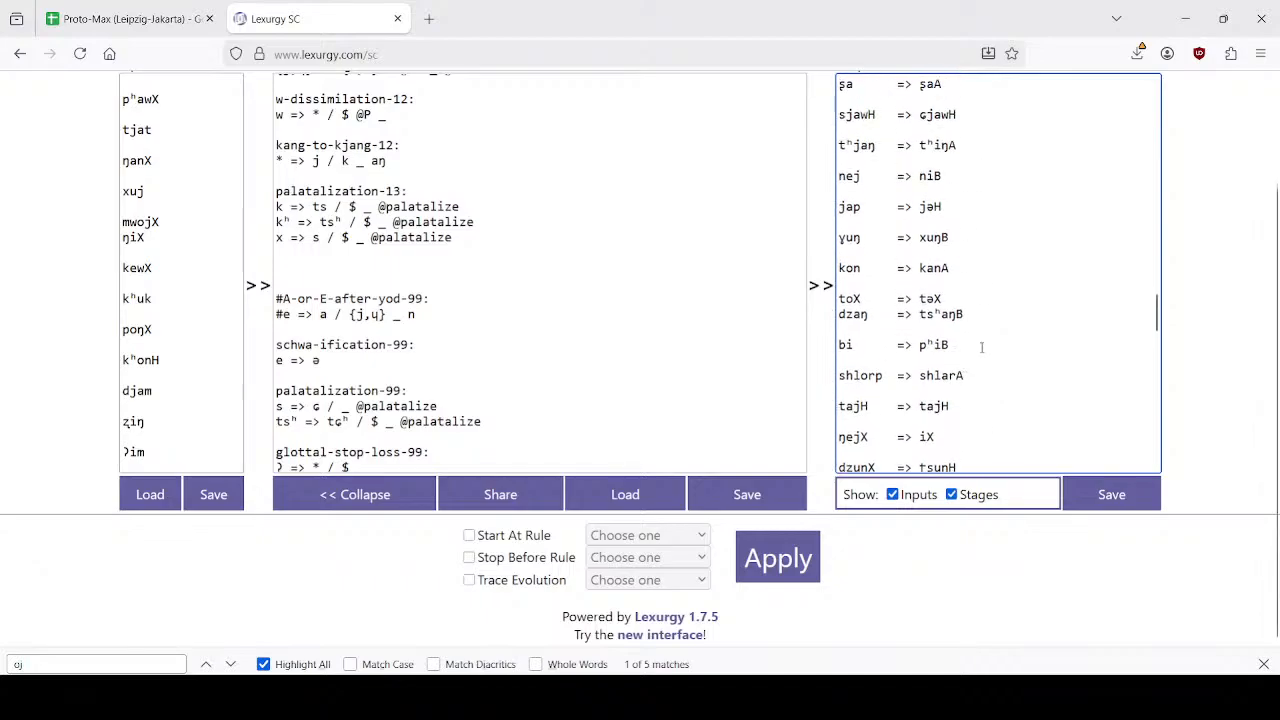
scroll(982, 347, "up", 4)
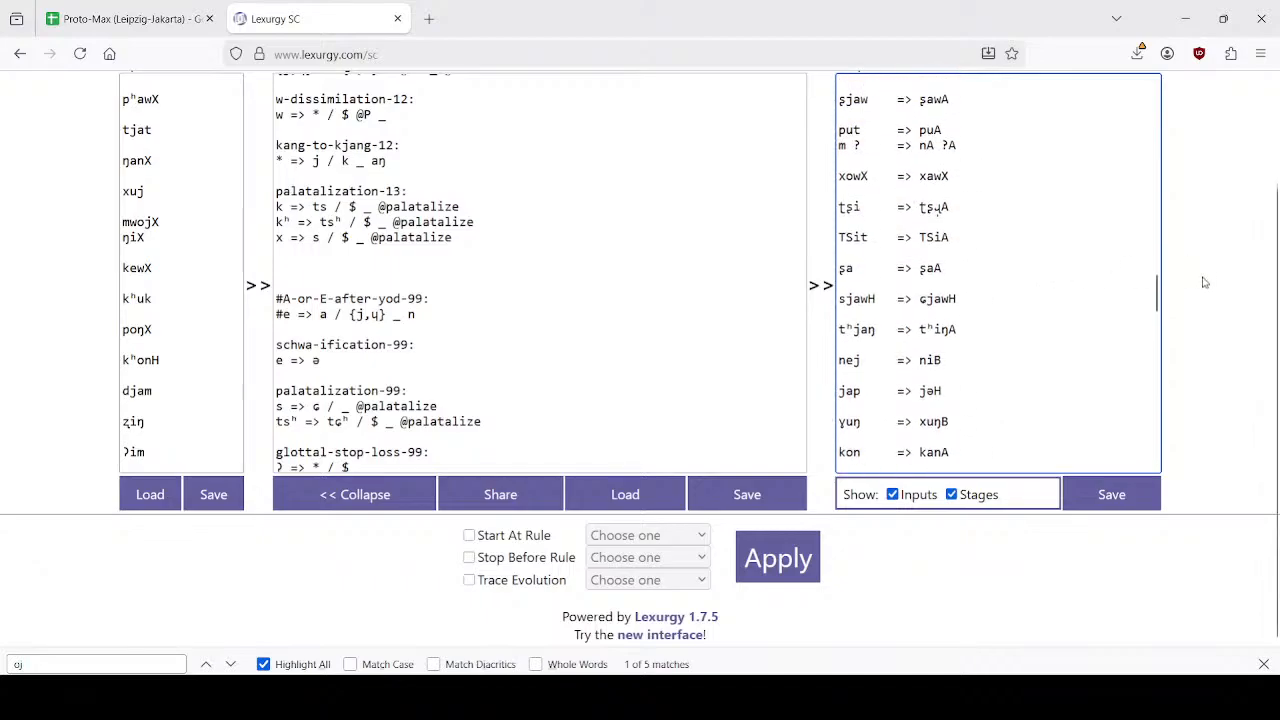
Review the vowel-breaking, w-dissimilation and palatalization rules in the sound changes, and dismiss the page search.
scroll(560, 300, "up", 4)
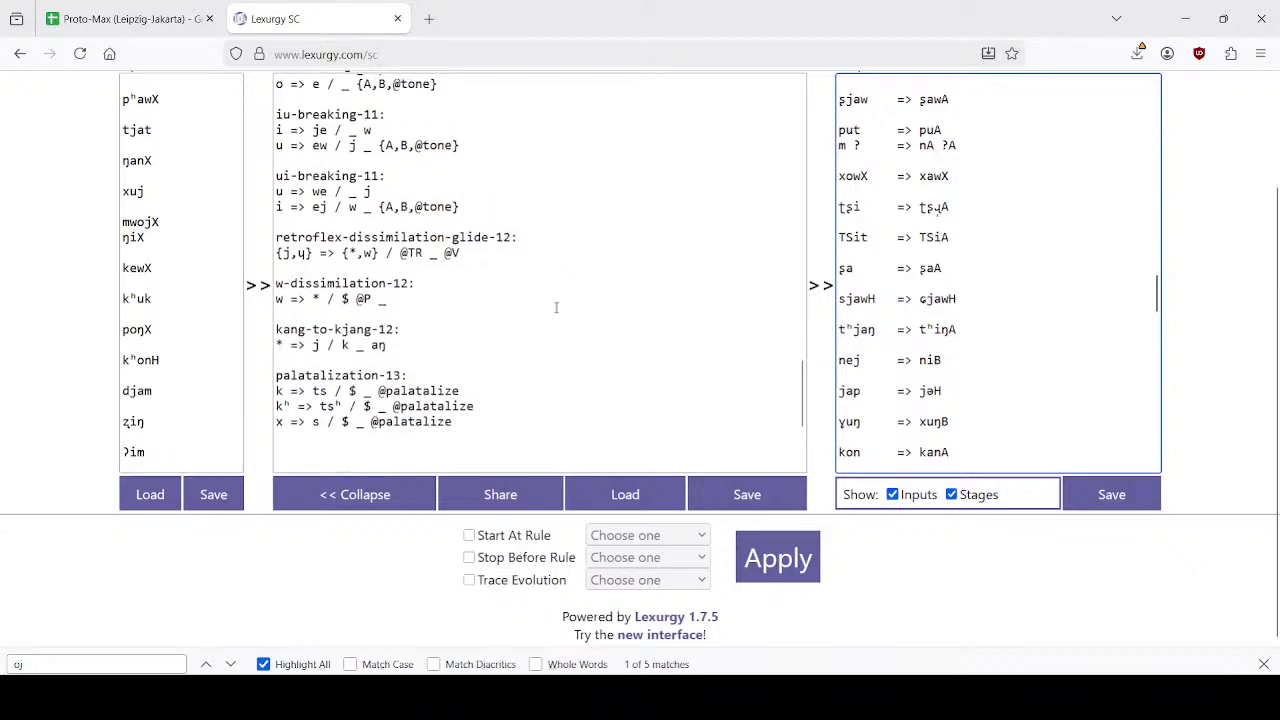
scroll(1234, 349, "up", 3)
scroll(1234, 349, "down", 3)
scroll(1205, 600, "up", 2)
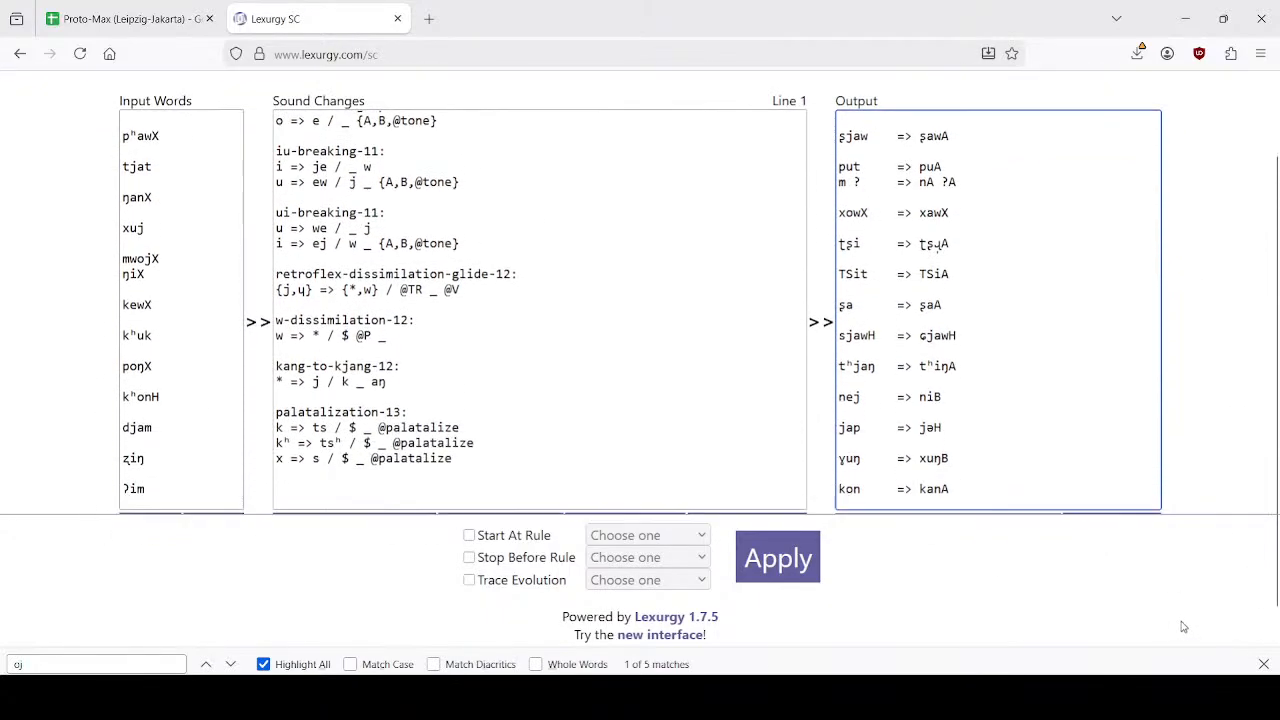
scroll(1183, 627, "down", 1)
left_click(1263, 665)
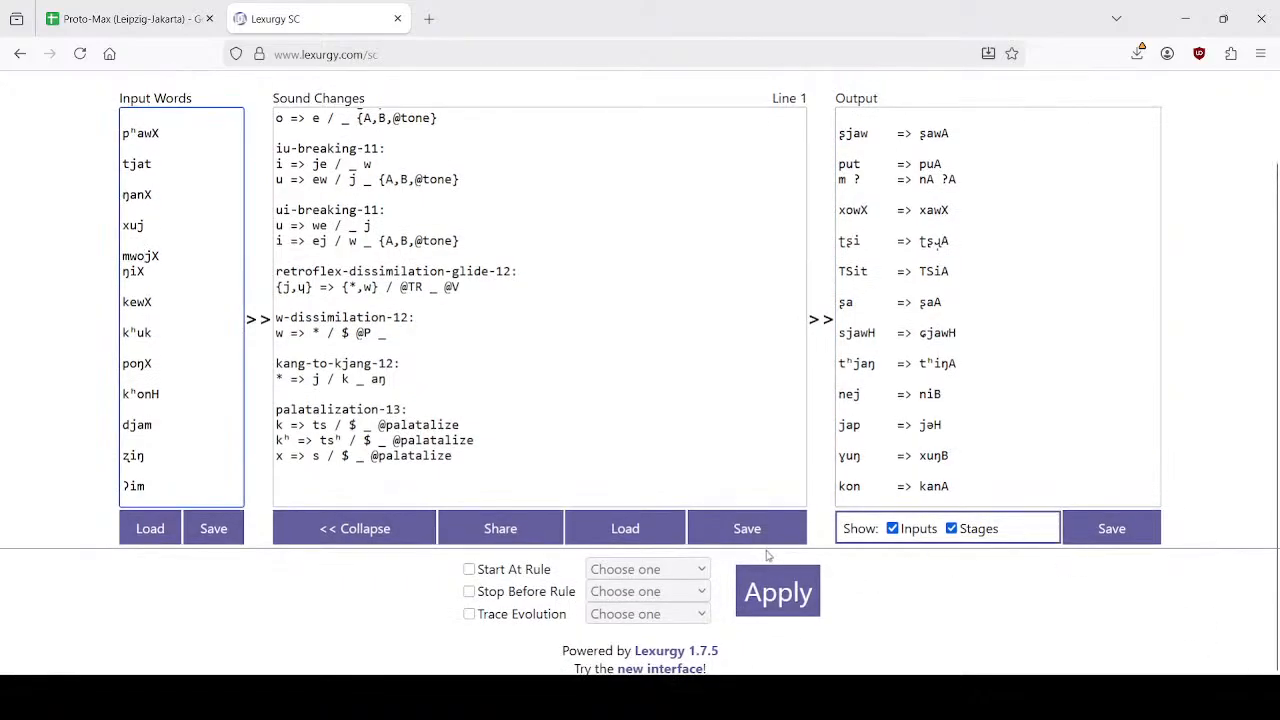
Apply the sound changes again and search the page for "mwoj" to check its derived form.
left_click(779, 597)
scroll(1046, 381, "down", 3)
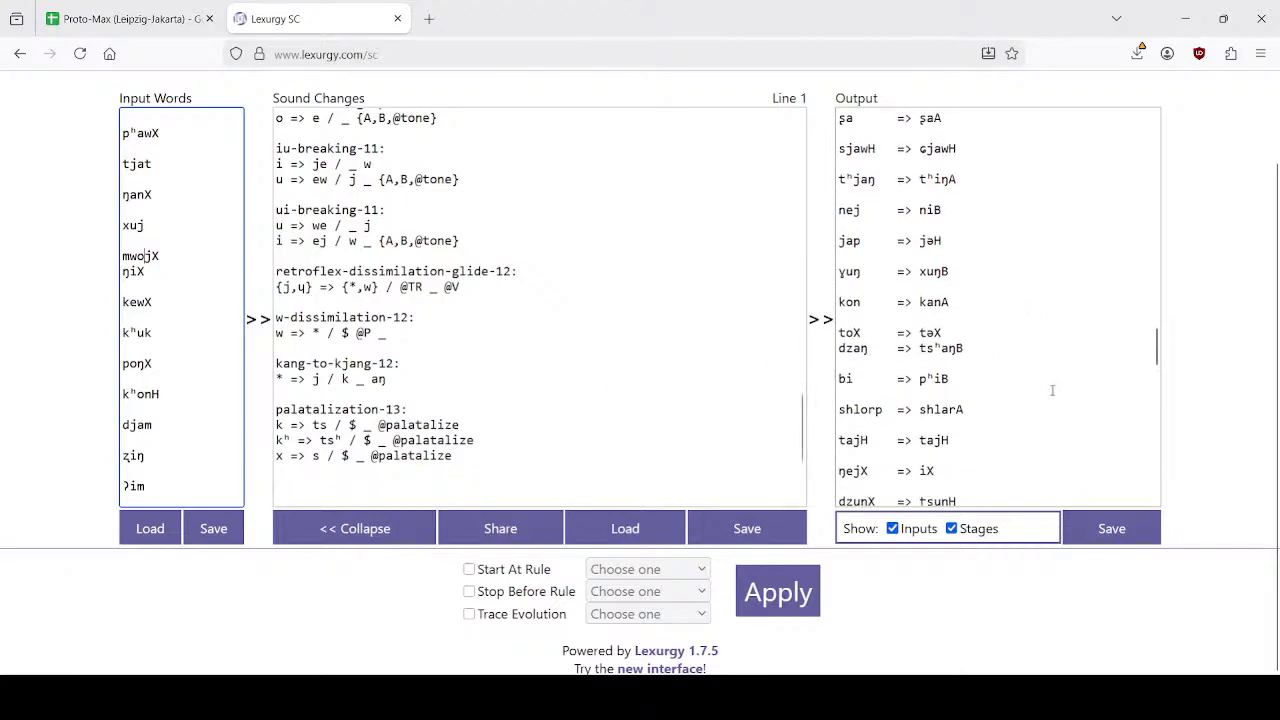
scroll(1052, 390, "down", 10)
scroll(1047, 389, "down", 5)
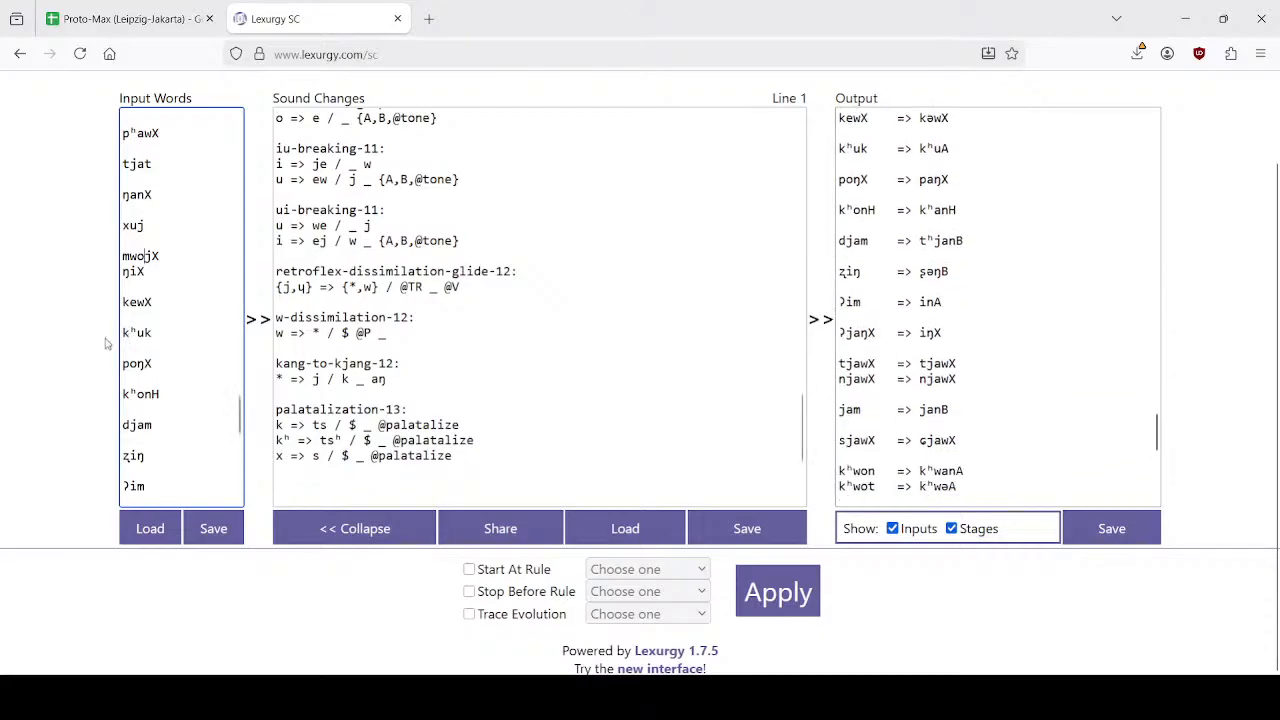
scroll(996, 369, "down", 3)
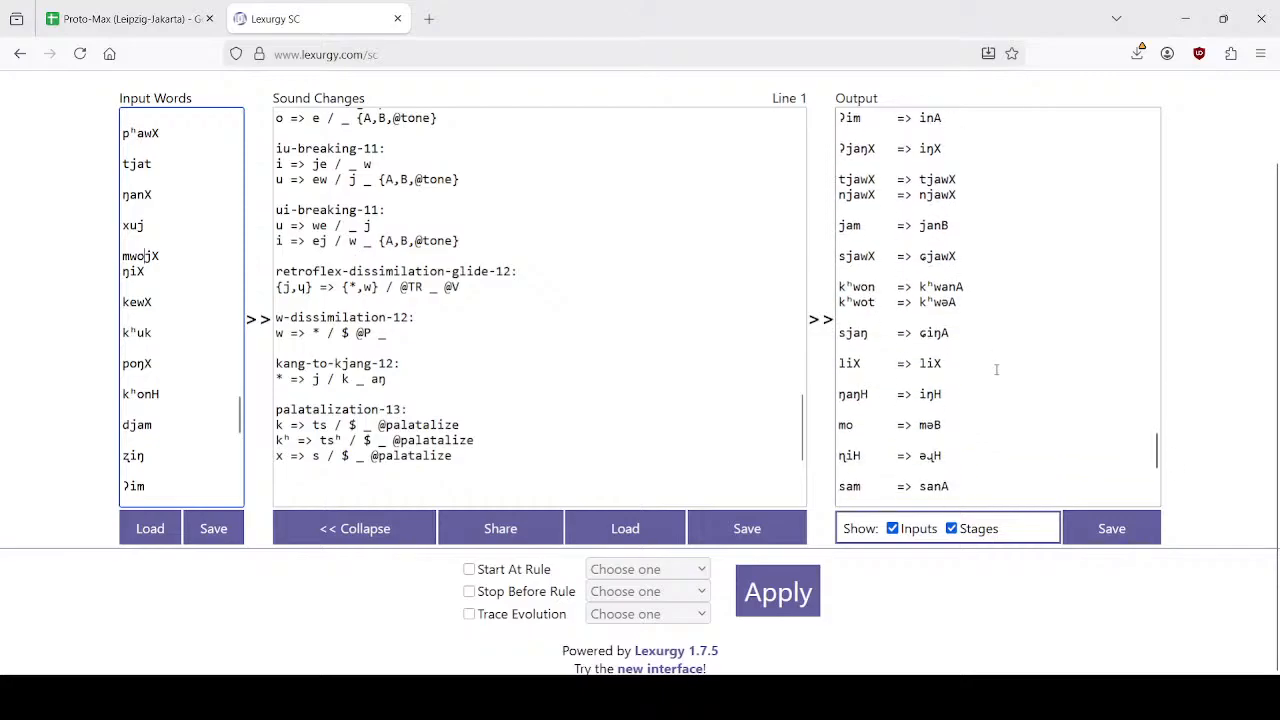
scroll(996, 369, "down", 3)
left_click(1008, 367)
key("ctrl+f")
type("m")
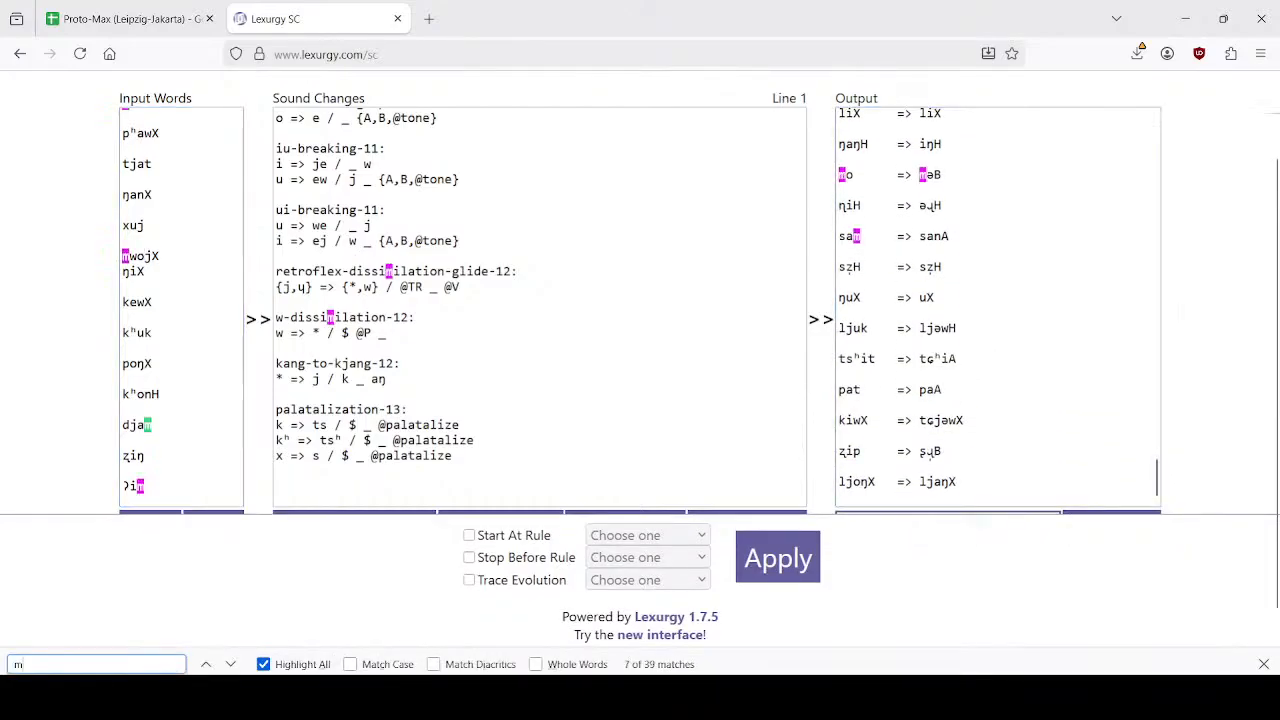
type("woj")
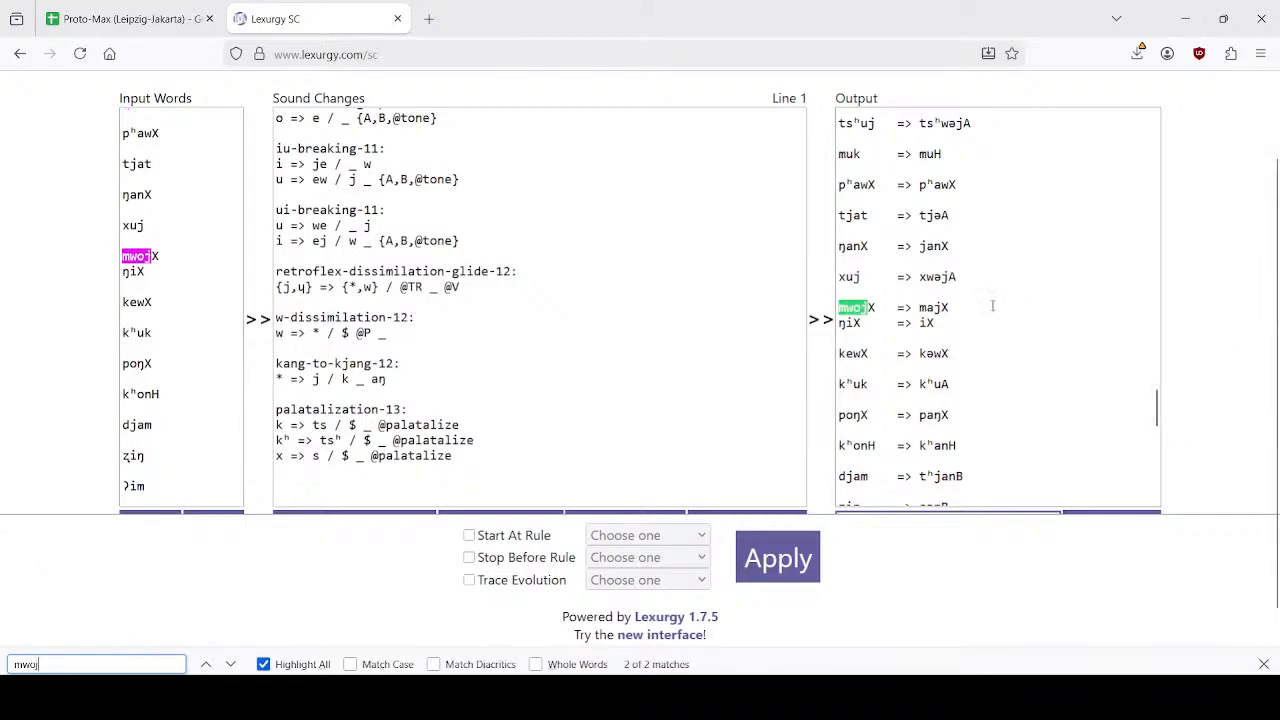
key("Escape")
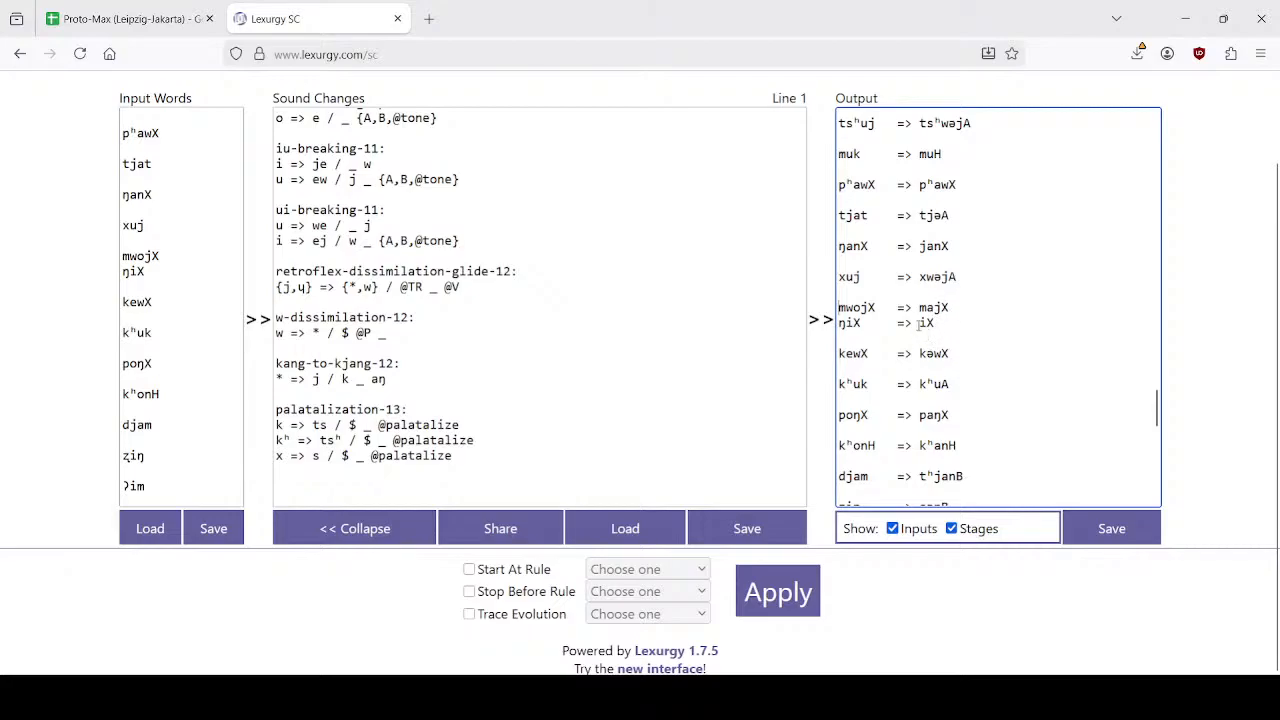
Switch to the Proto-Max spreadsheet and check the rule "o > u | P_j" on the Harbin sound changes sheet.
left_click(86, 20)
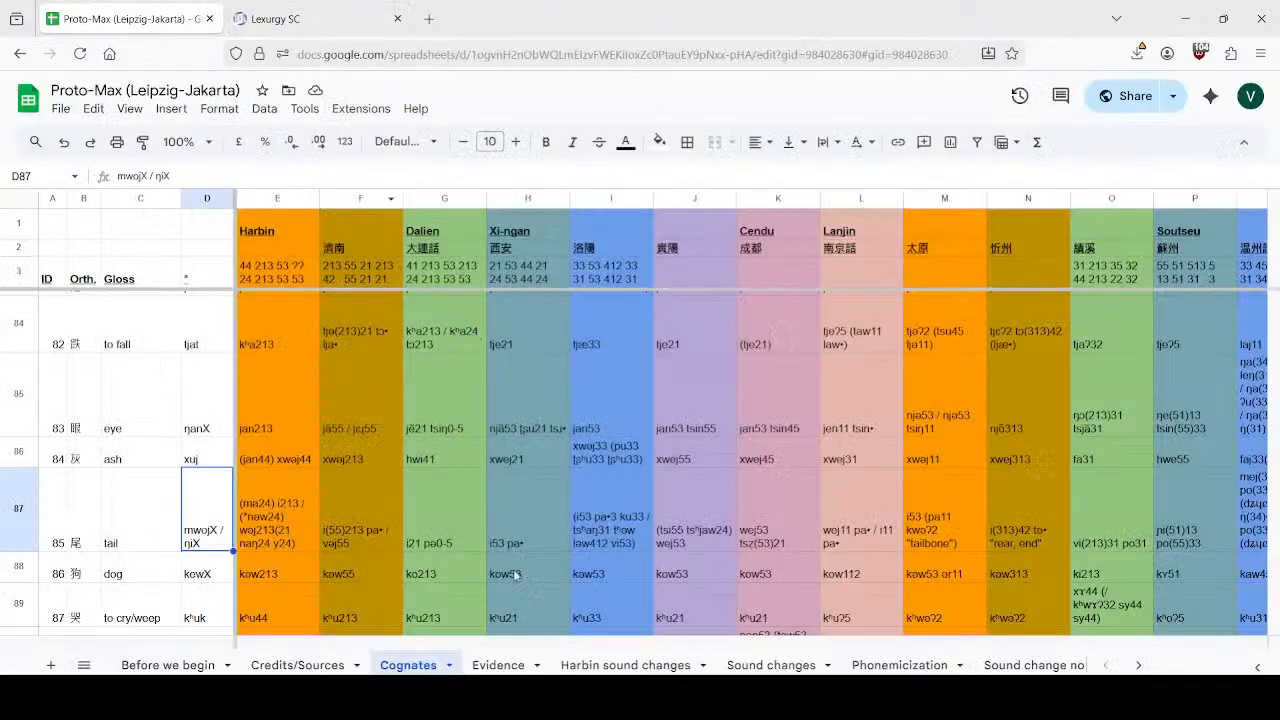
left_click(612, 666)
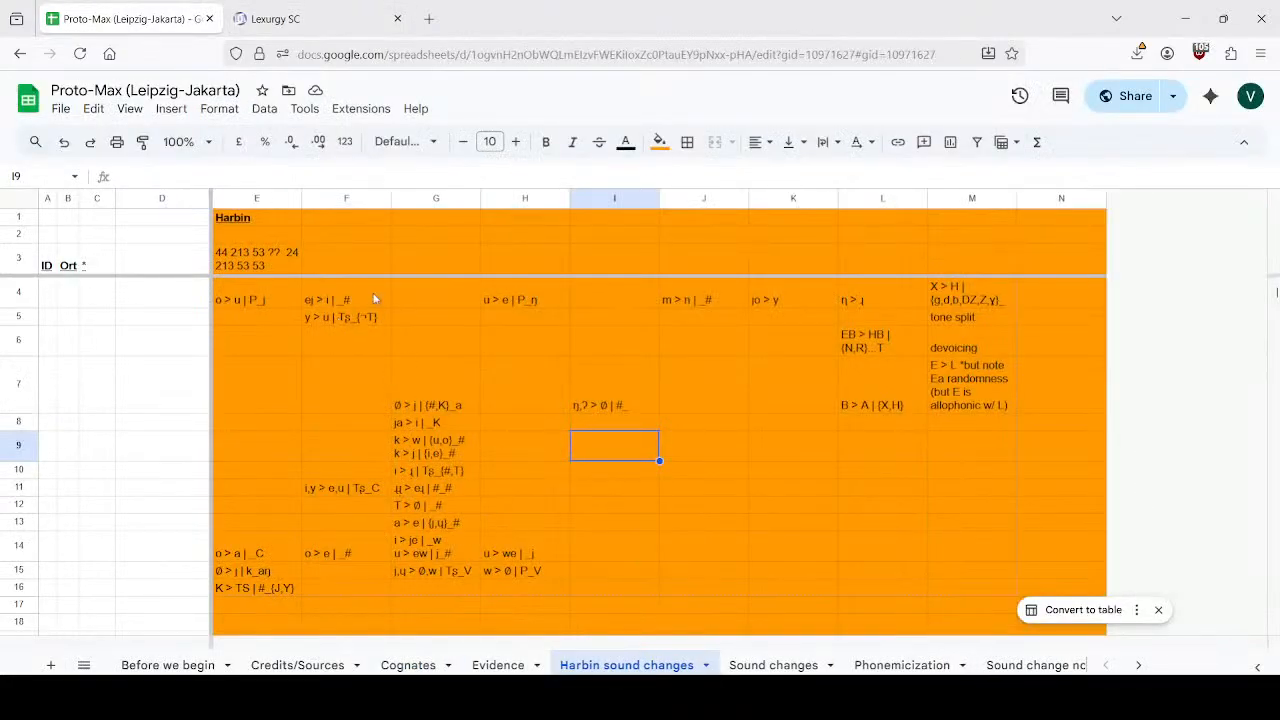
left_click(266, 301)
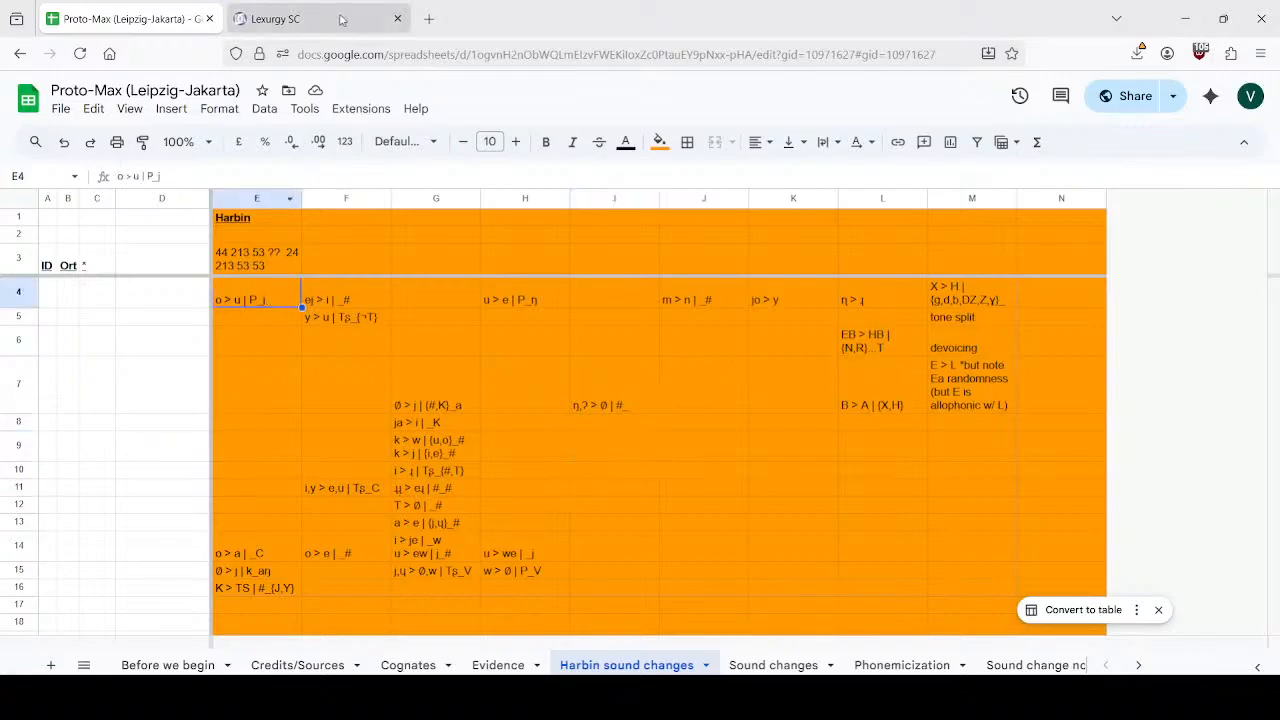
Go back to Lexurgy and add w to the end of the Class P definition.
left_click(308, 17)
scroll(407, 354, "up", 15)
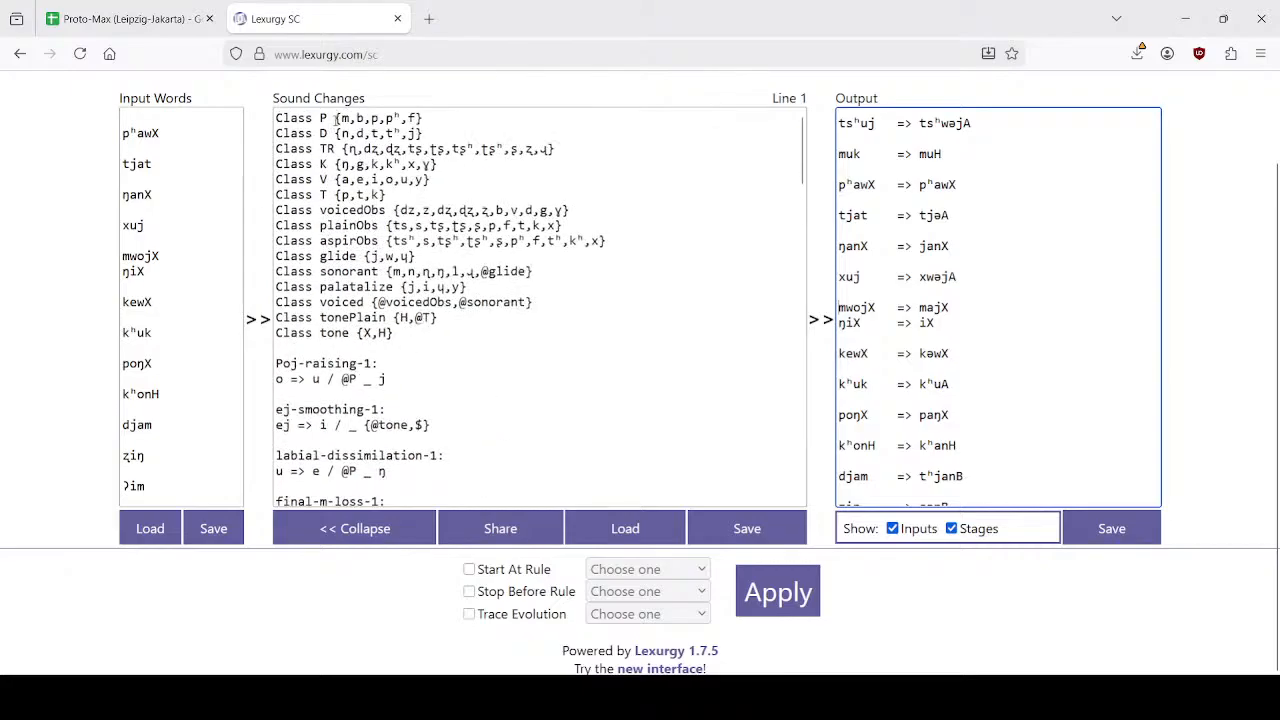
left_click(418, 119)
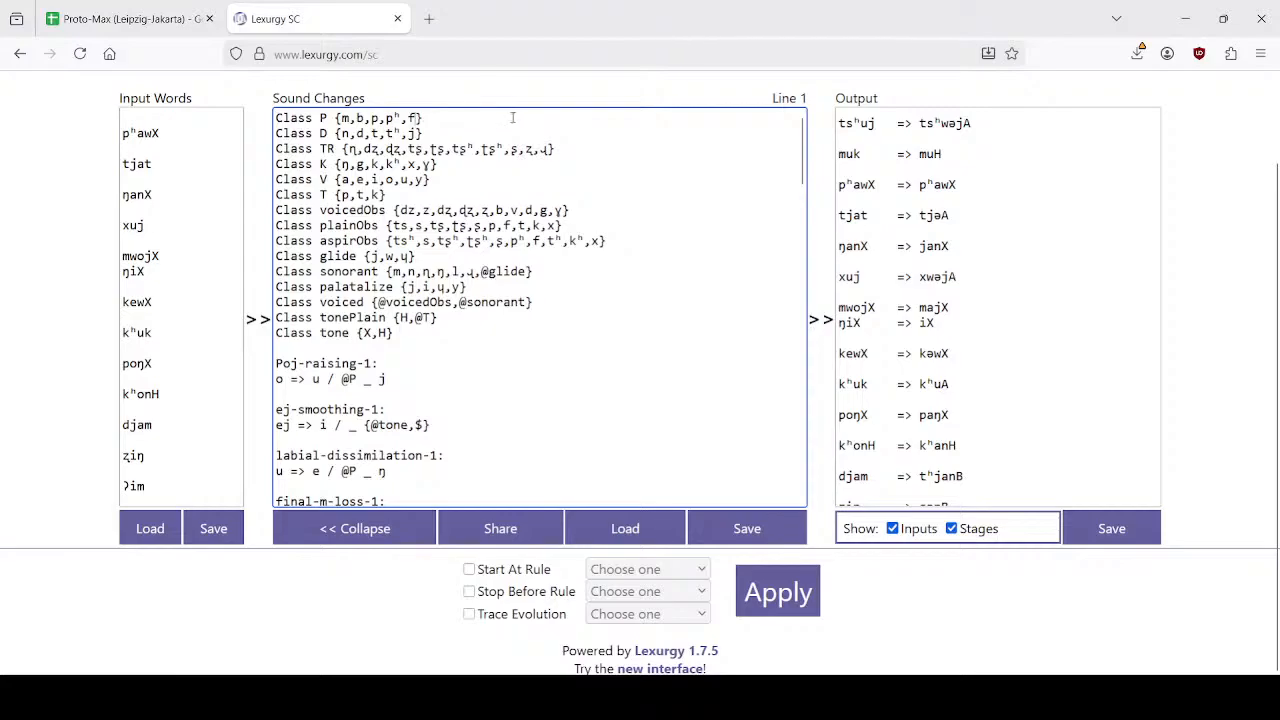
type(",w")
Apply the sound changes with the expanded Class P and check the output for mwojX.
left_click(786, 594)
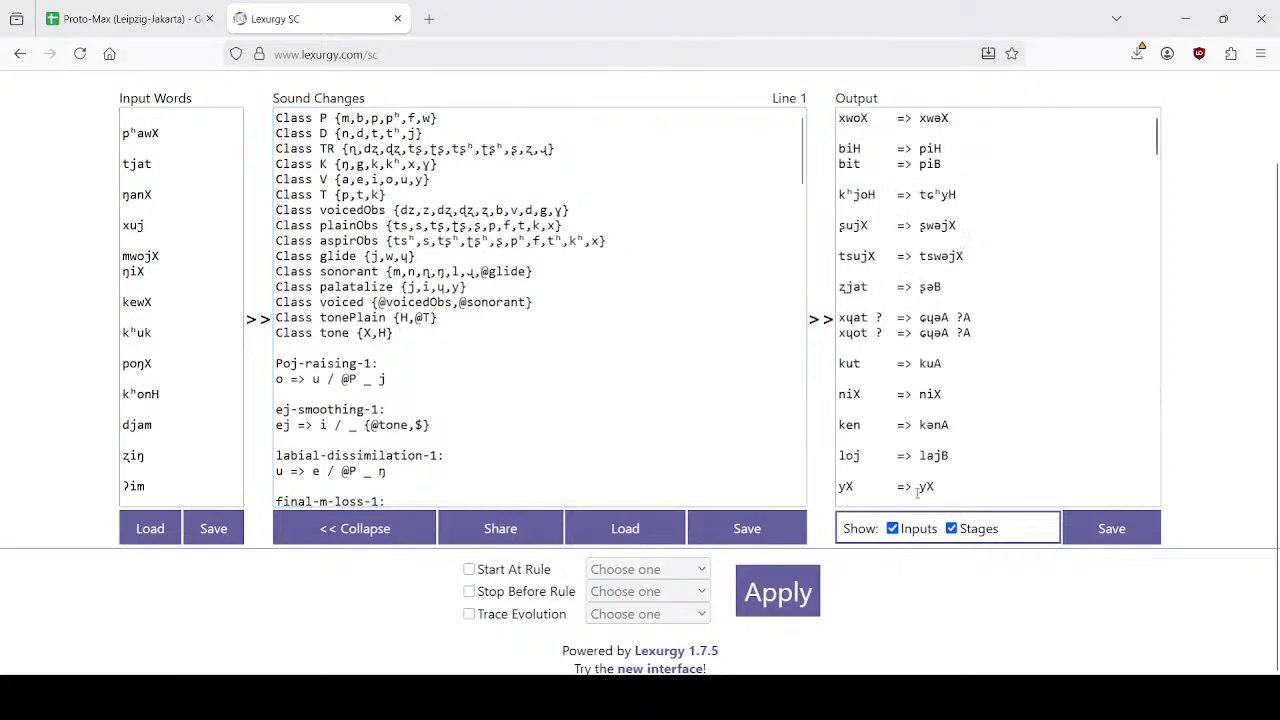
scroll(1014, 412, "down", 15)
scroll(1011, 420, "down", 5)
scroll(978, 357, "down", 10)
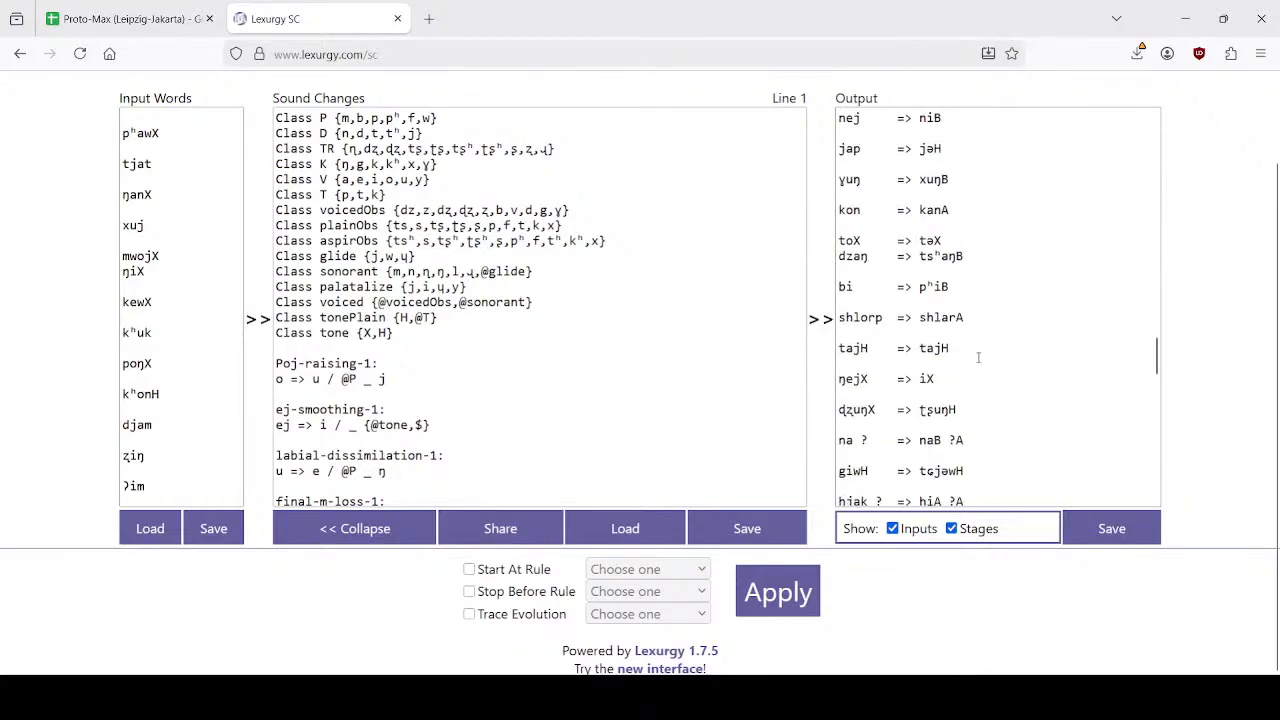
scroll(977, 361, "down", 1)
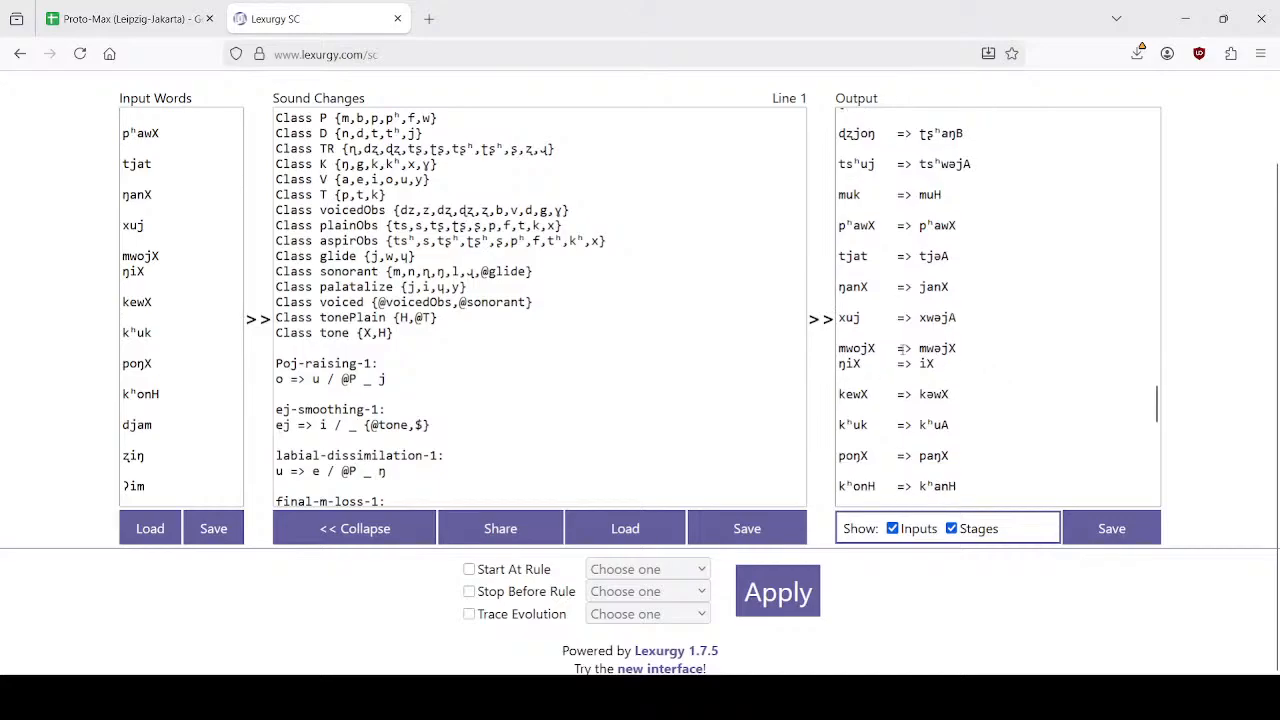
left_click(937, 348)
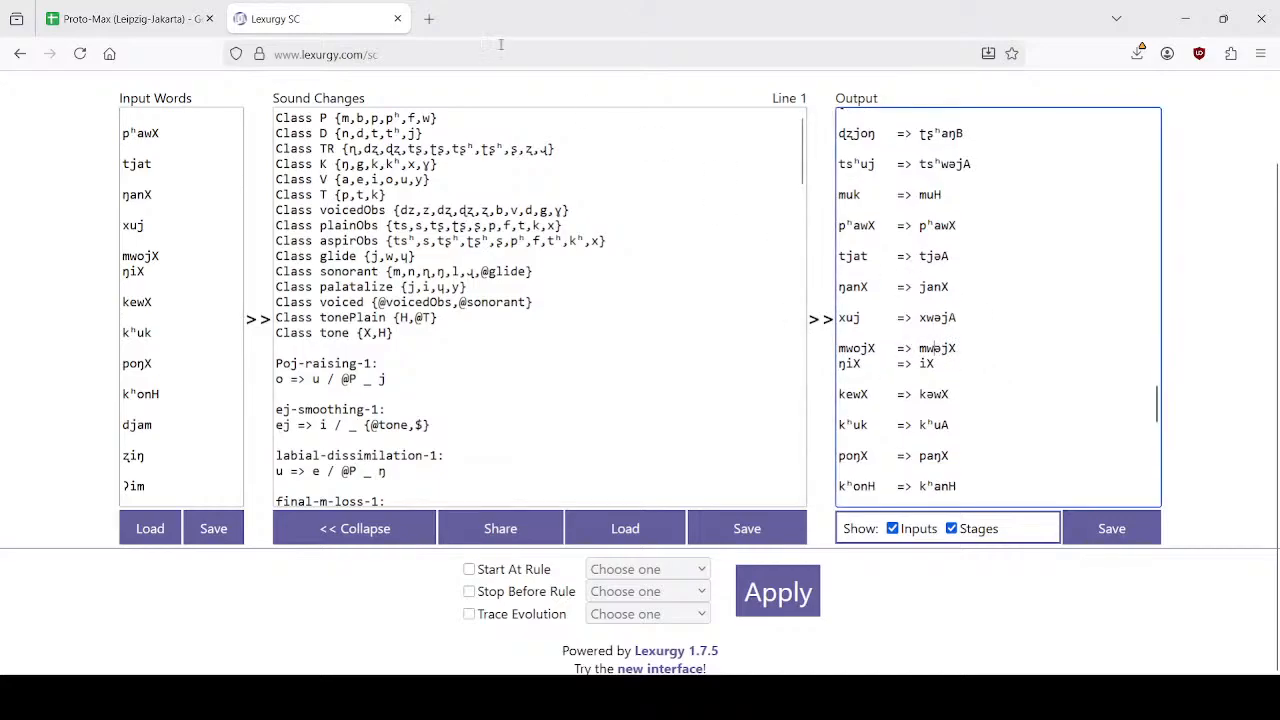
Add the rule "m > Ø | #_w" in cell G4 of the Harbin sound changes sheet, reusing the "Ø | #_" notation from the ŋ,ʔ rule.
left_click(123, 9)
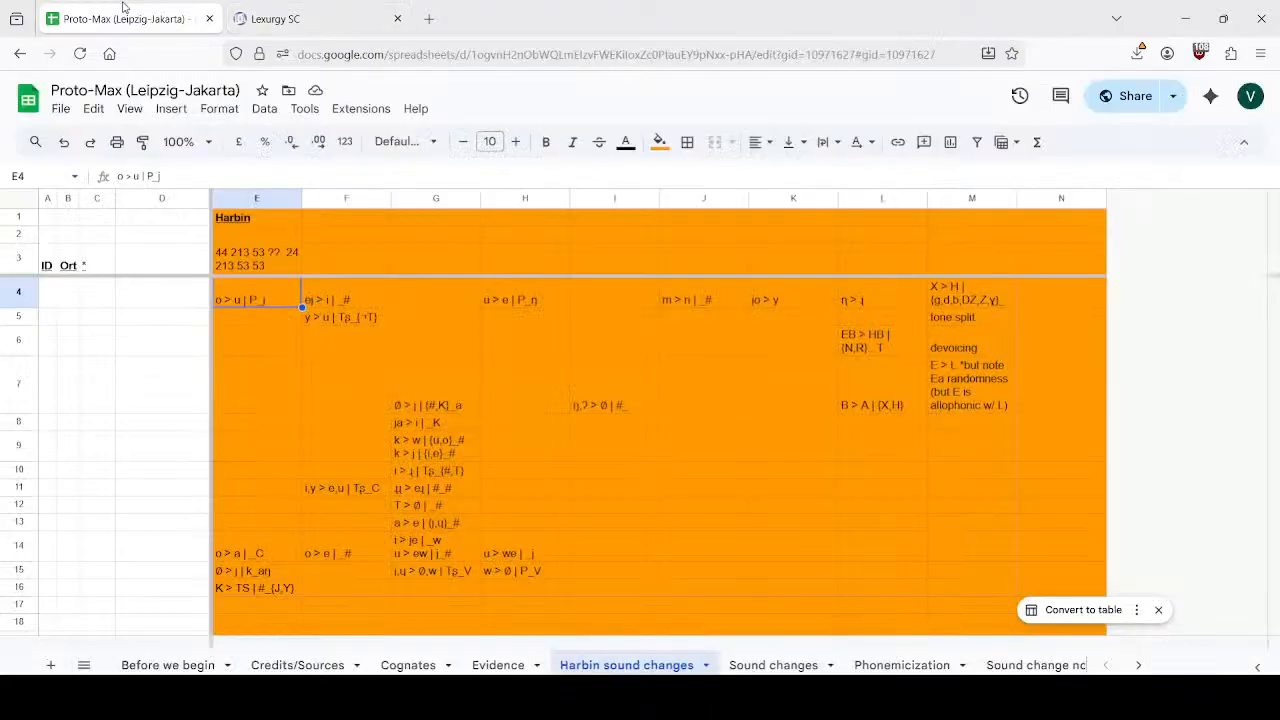
left_click(438, 297)
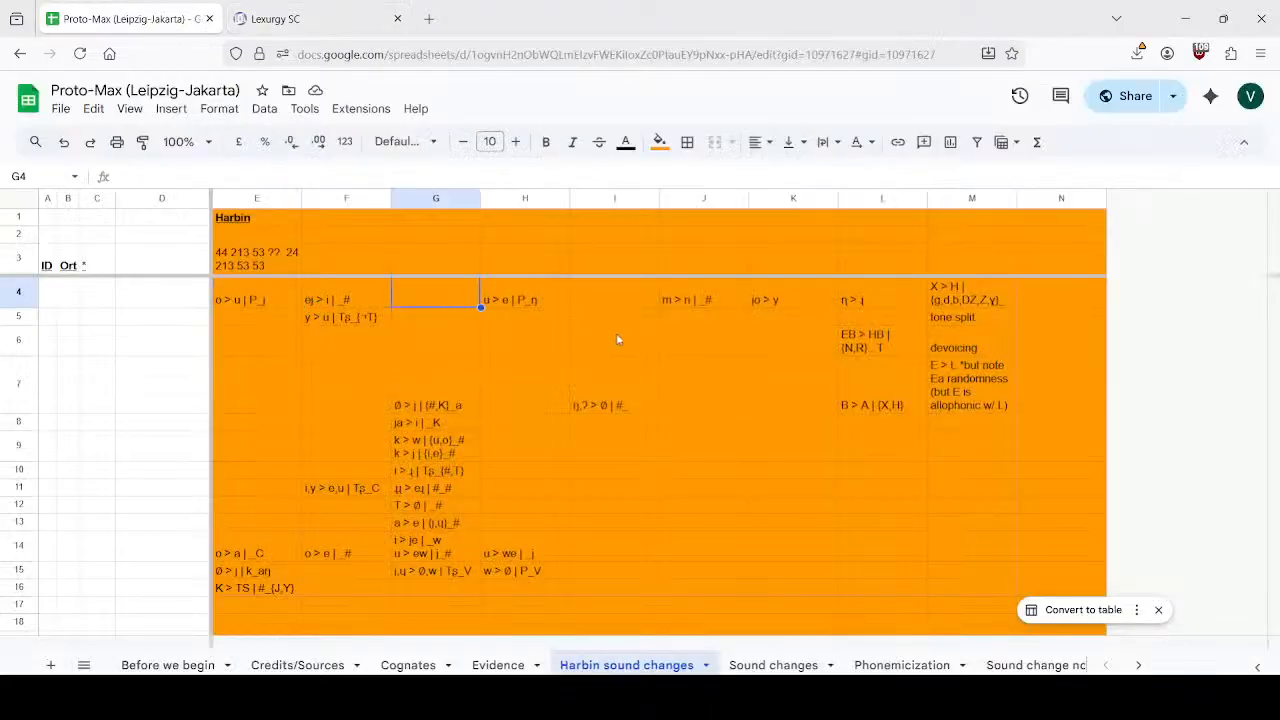
type("m >")
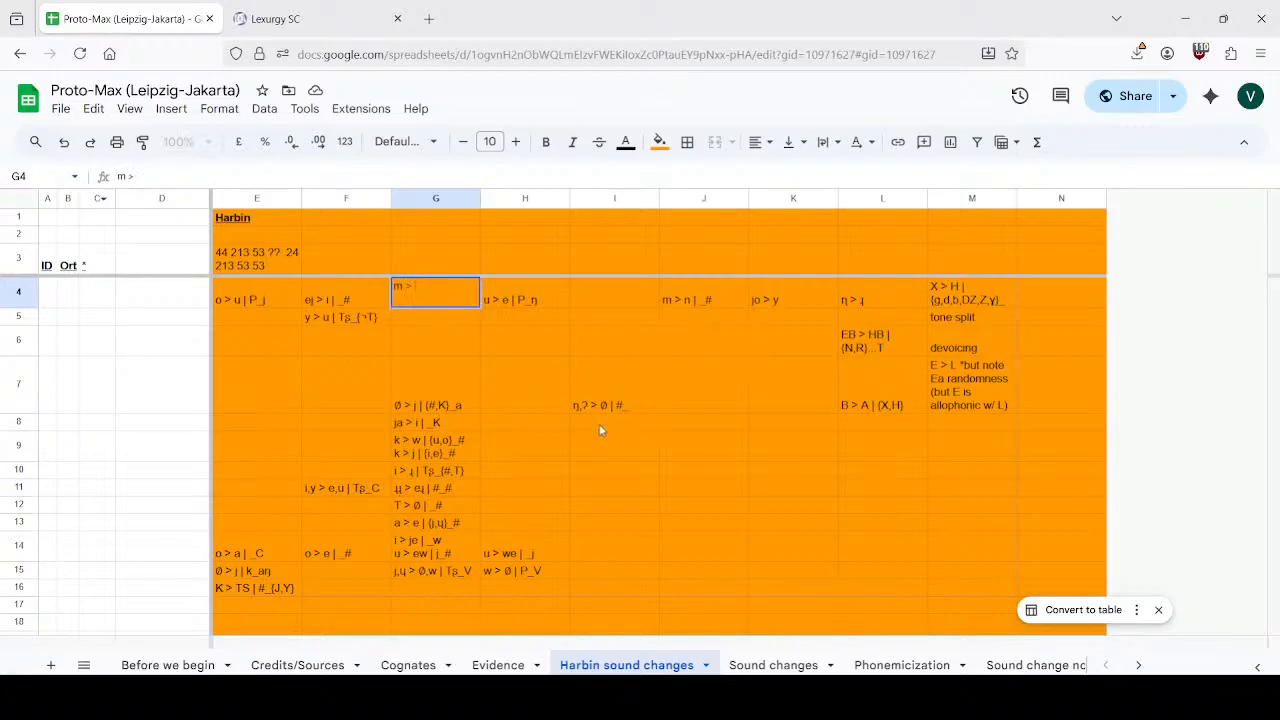
left_click(606, 393)
double_click(606, 393)
left_click_drag(599, 367, 630, 369)
key("ctrl+c")
double_click(447, 300)
key("ctrl+v")
type("w")
key("Return")
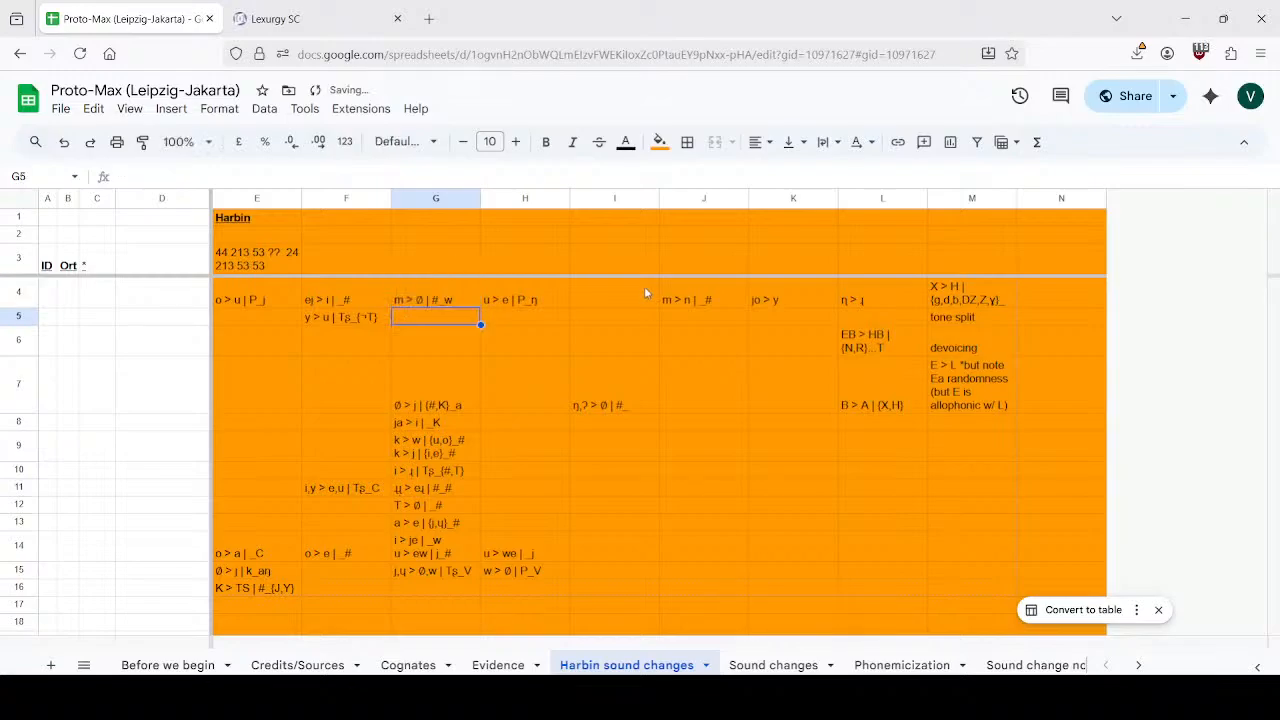
Switch to Lexurgy and add a rule heading "mw-simplification-1:" after the class definitions, ahead of Poj-raising-1.
left_click(329, 20)
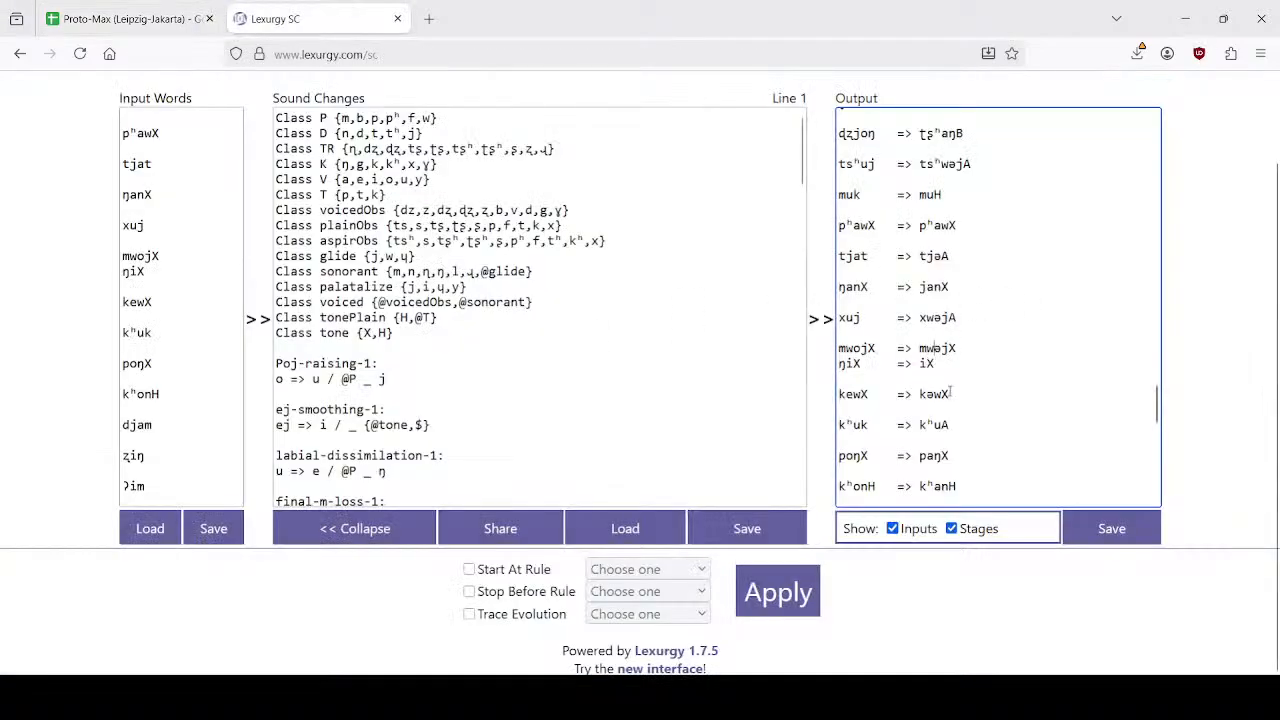
scroll(978, 395, "up", 5)
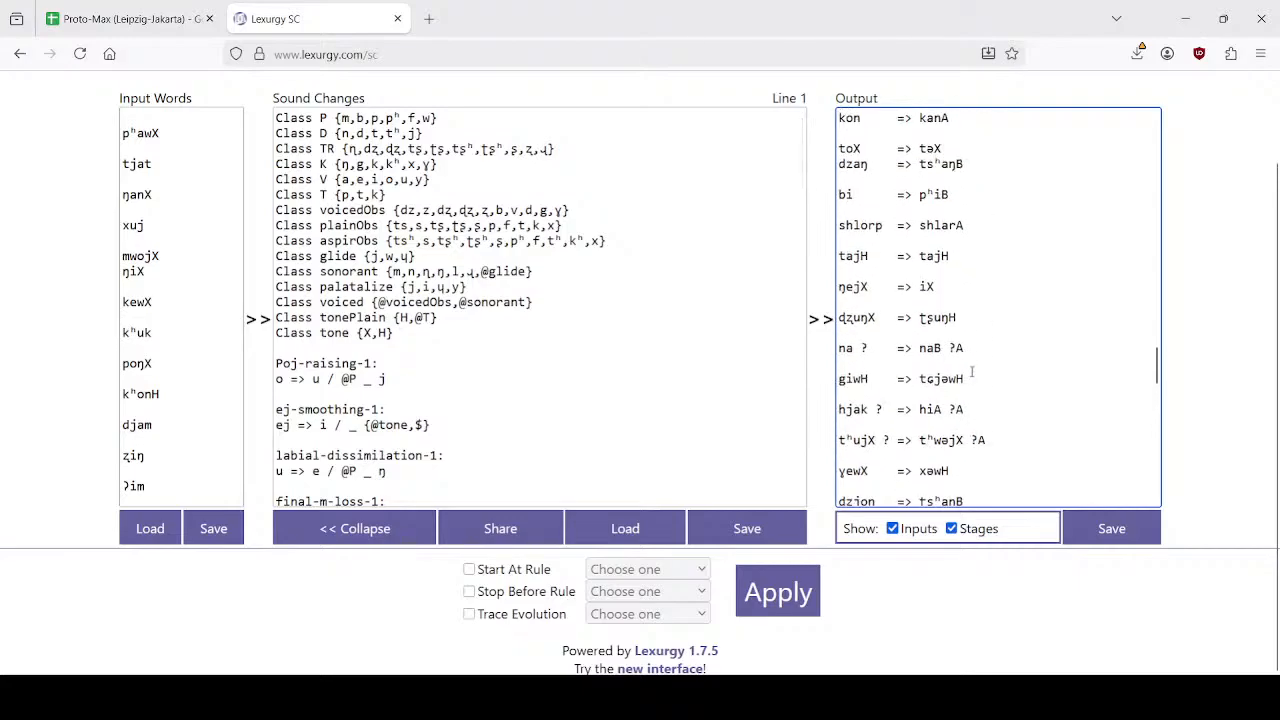
scroll(975, 400, "up", 10)
scroll(975, 402, "down", 10)
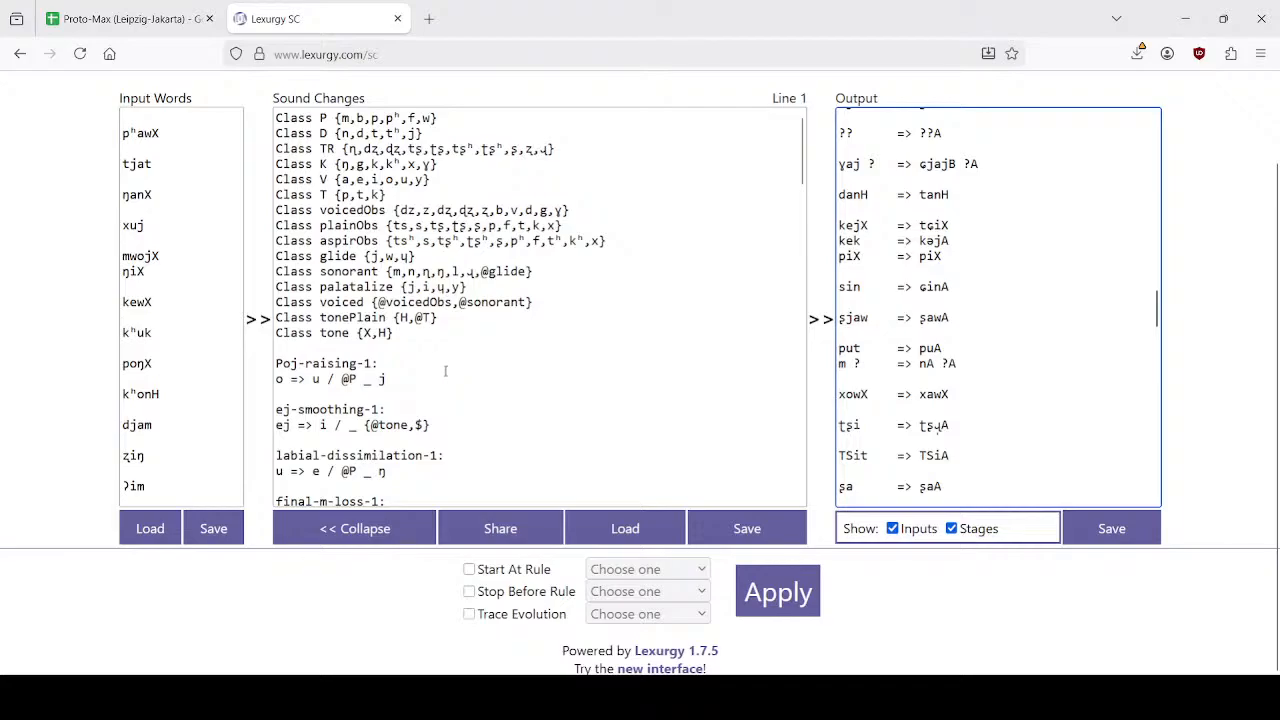
scroll(403, 350, "down", 2)
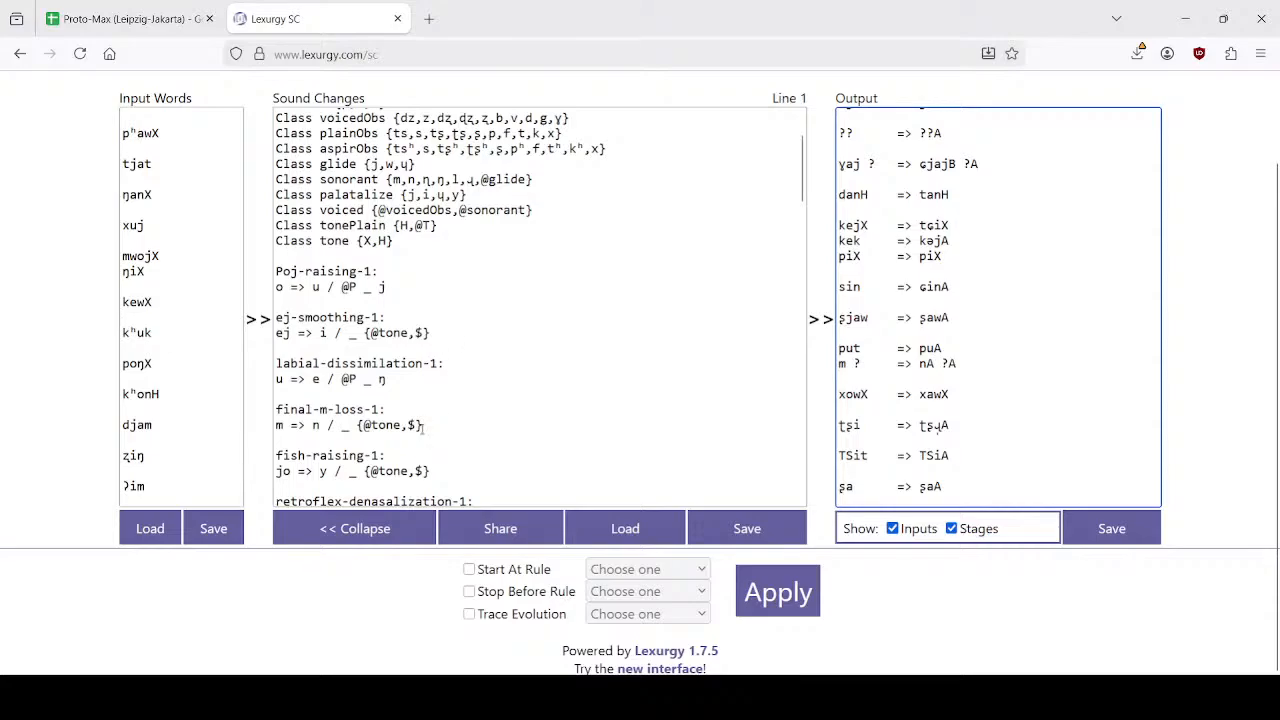
scroll(455, 430, "down", 2)
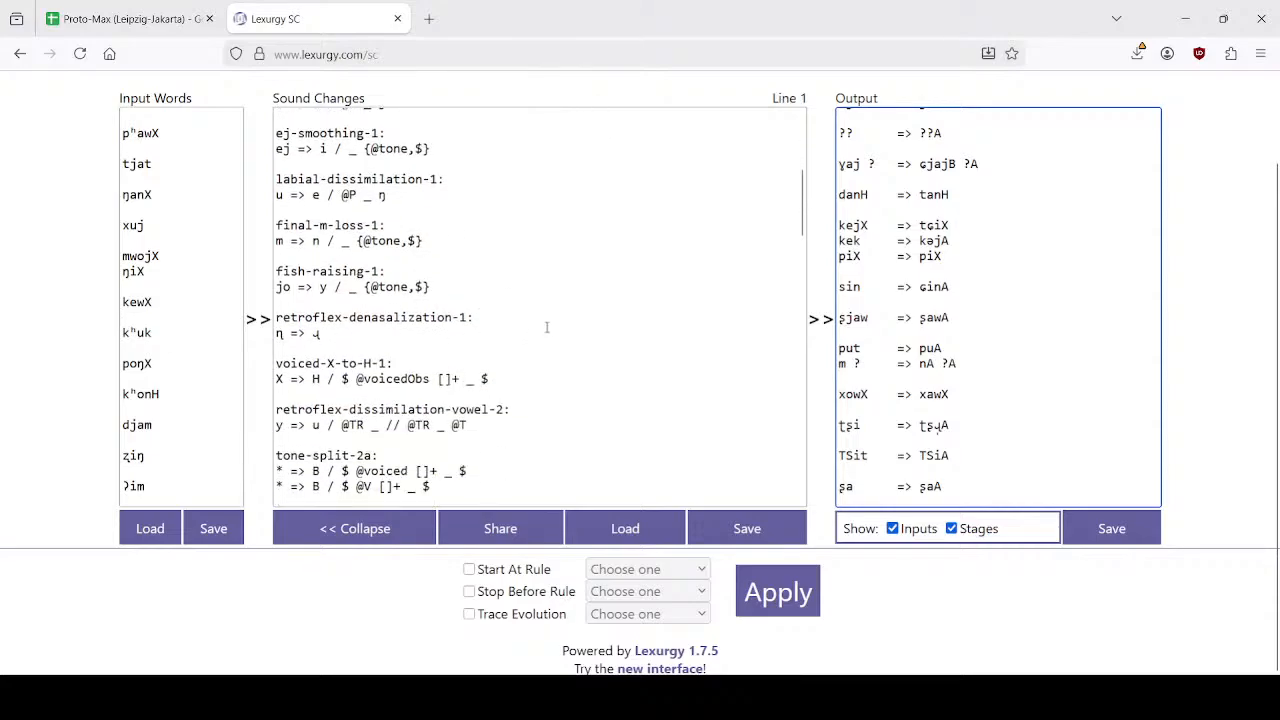
scroll(545, 355, "up", 3)
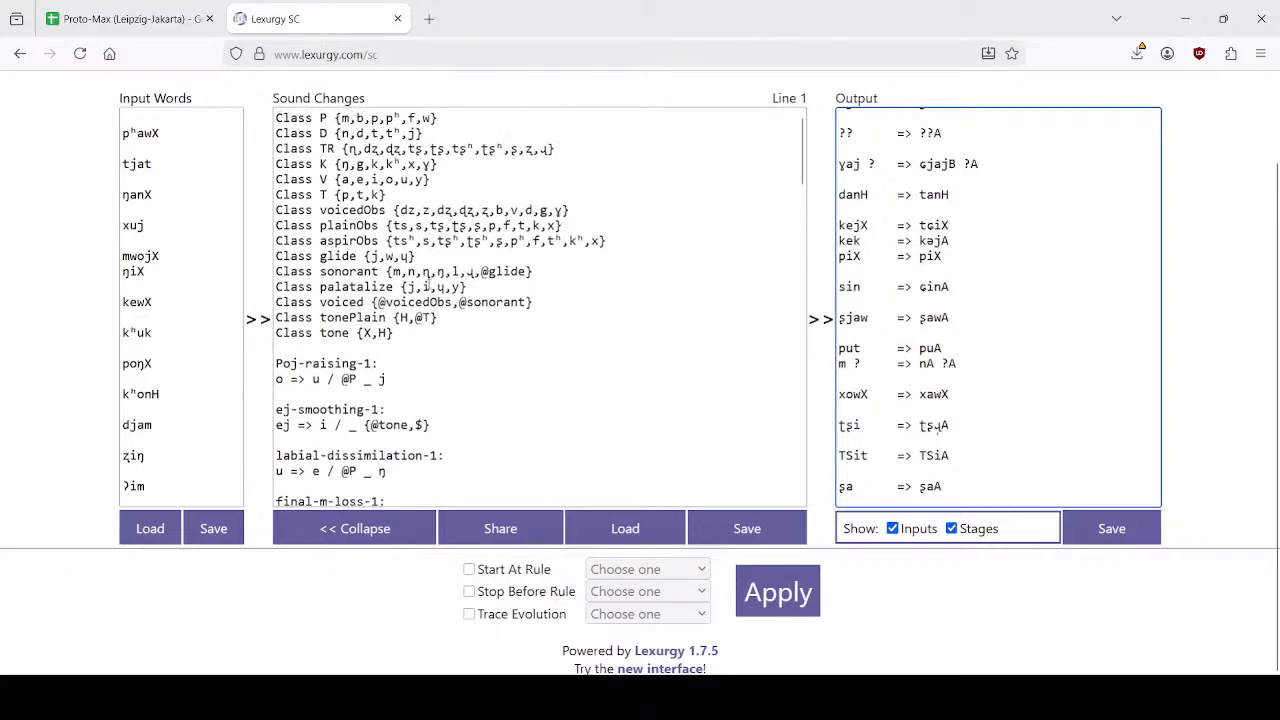
left_click(445, 333)
key("Return")
key("Return")
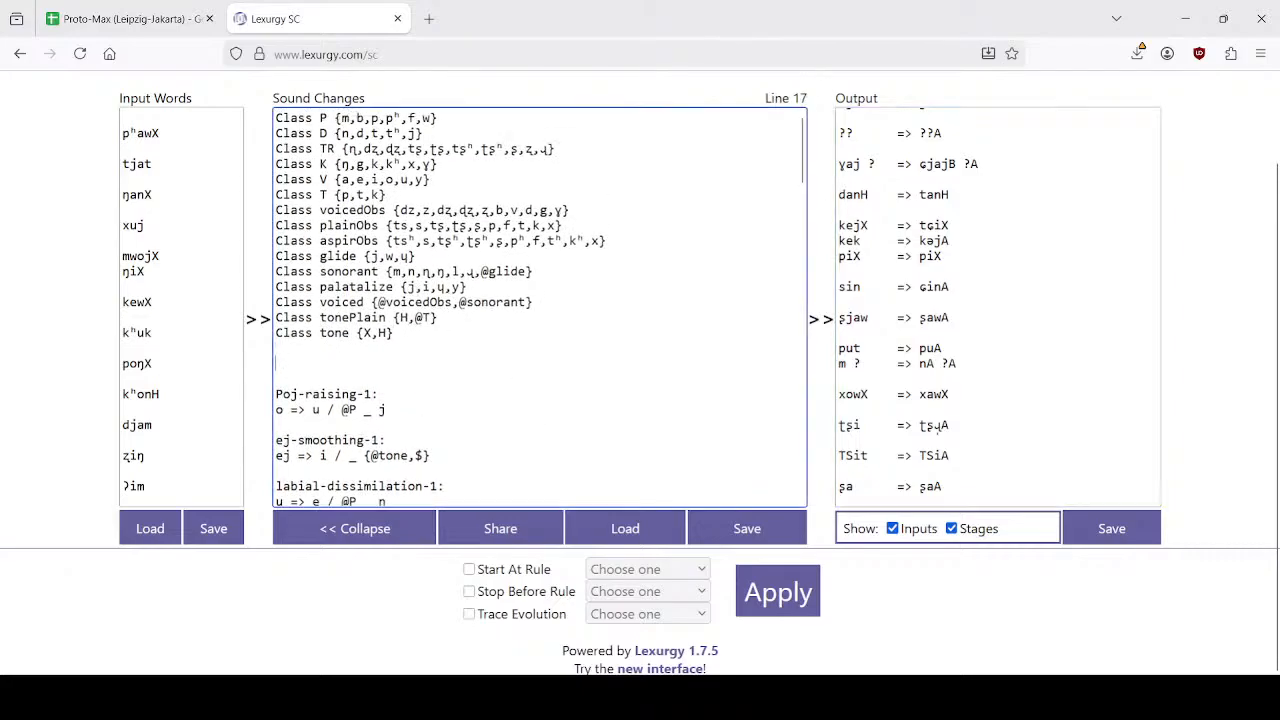
type("mw")
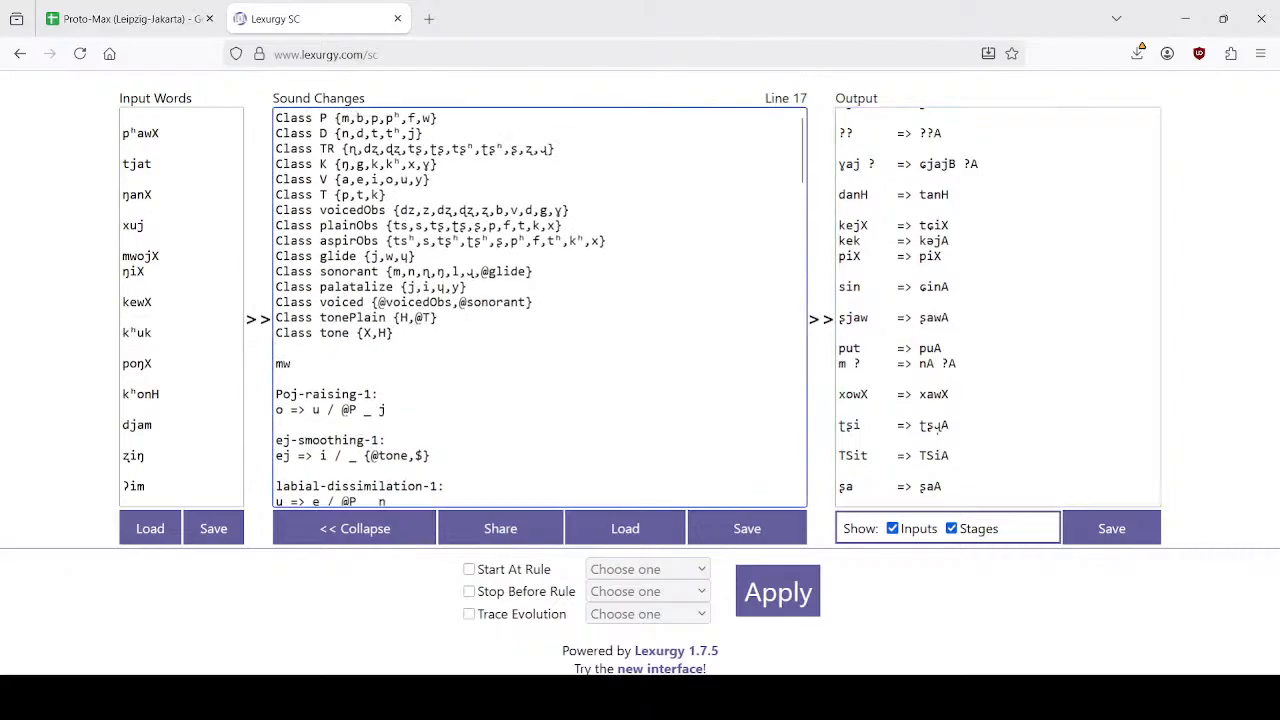
type("-simplification-1")
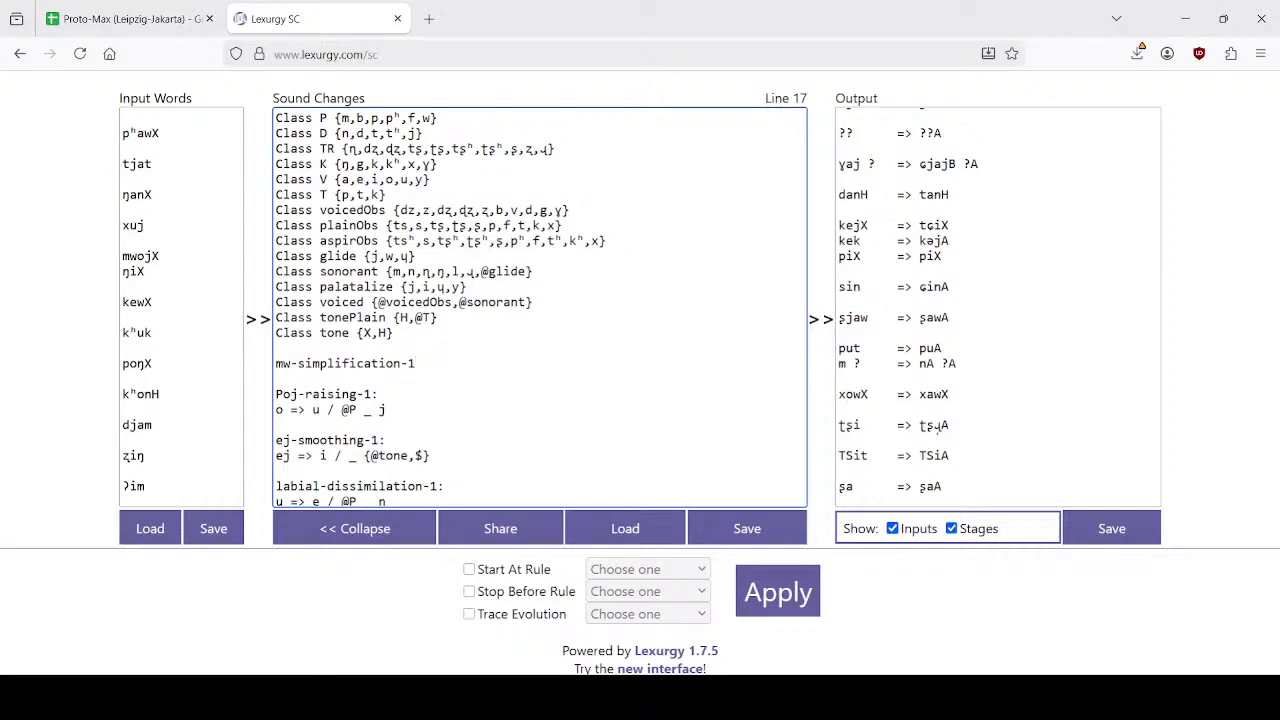
type(":")
key("Return")
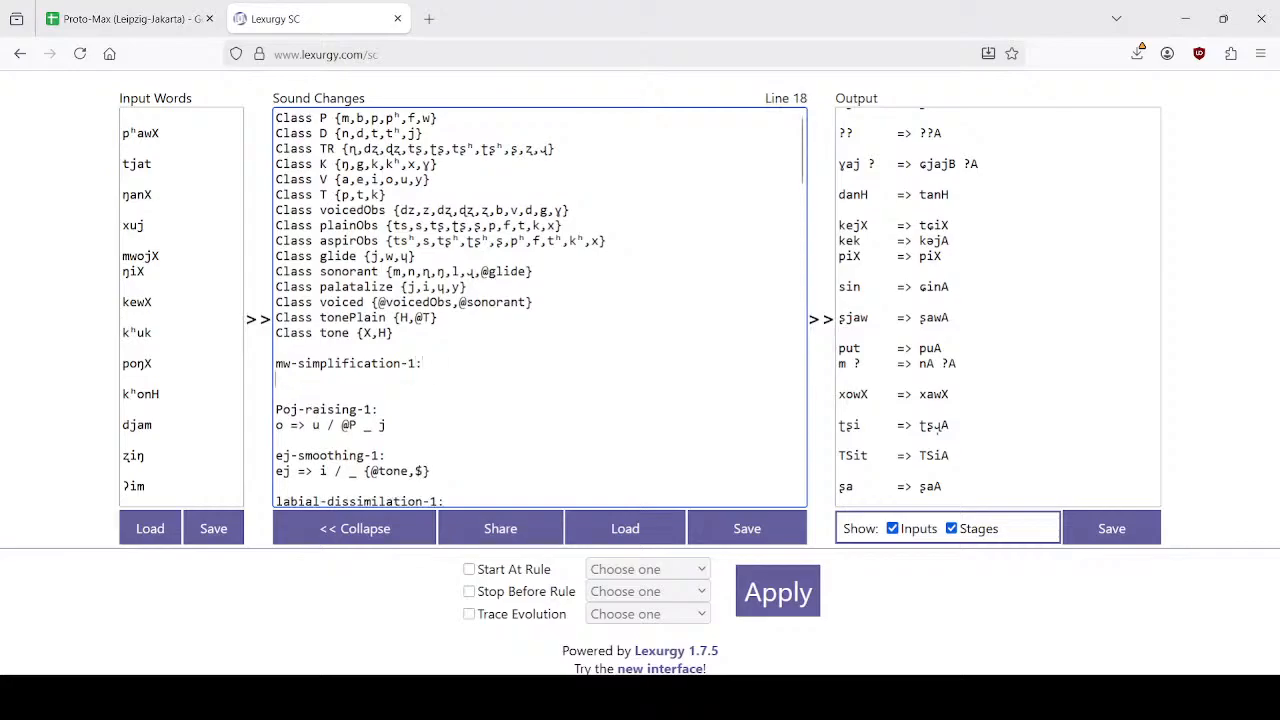
Write "m > * / $ _ w" under the mw-simplification-1 heading and apply the sound changes.
type("m >")
type("$ _ w")
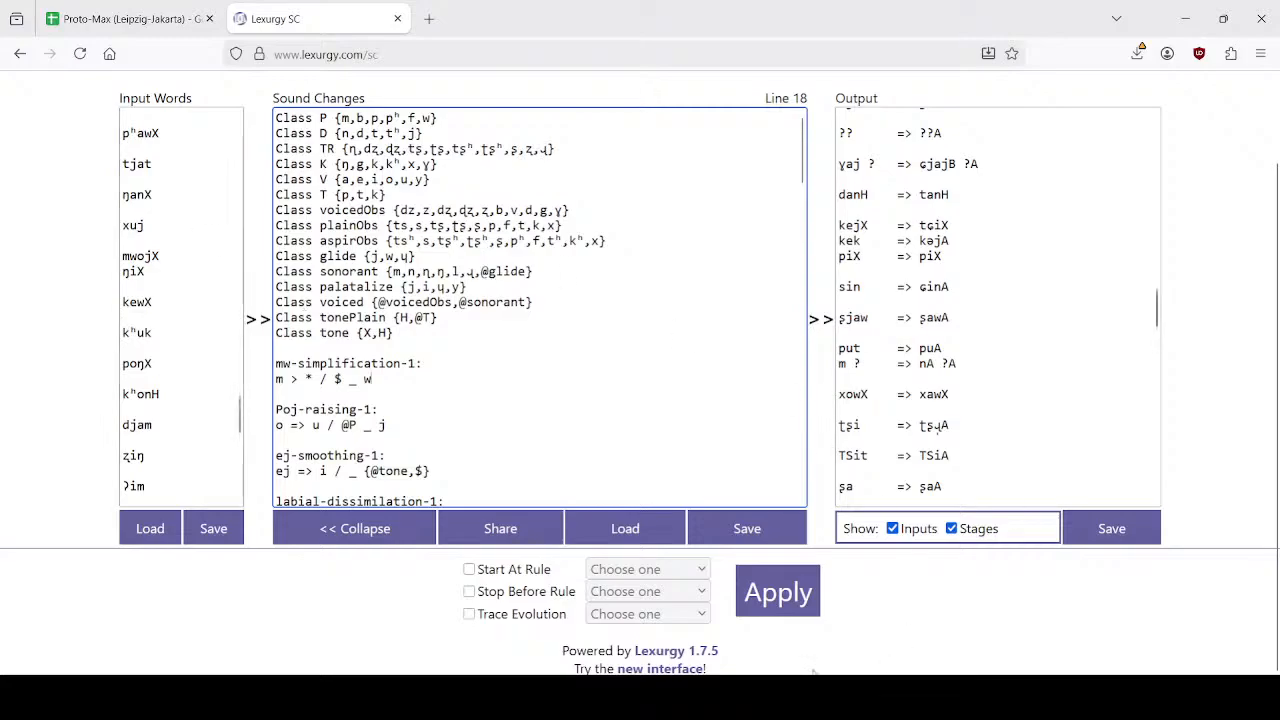
left_click(789, 607)
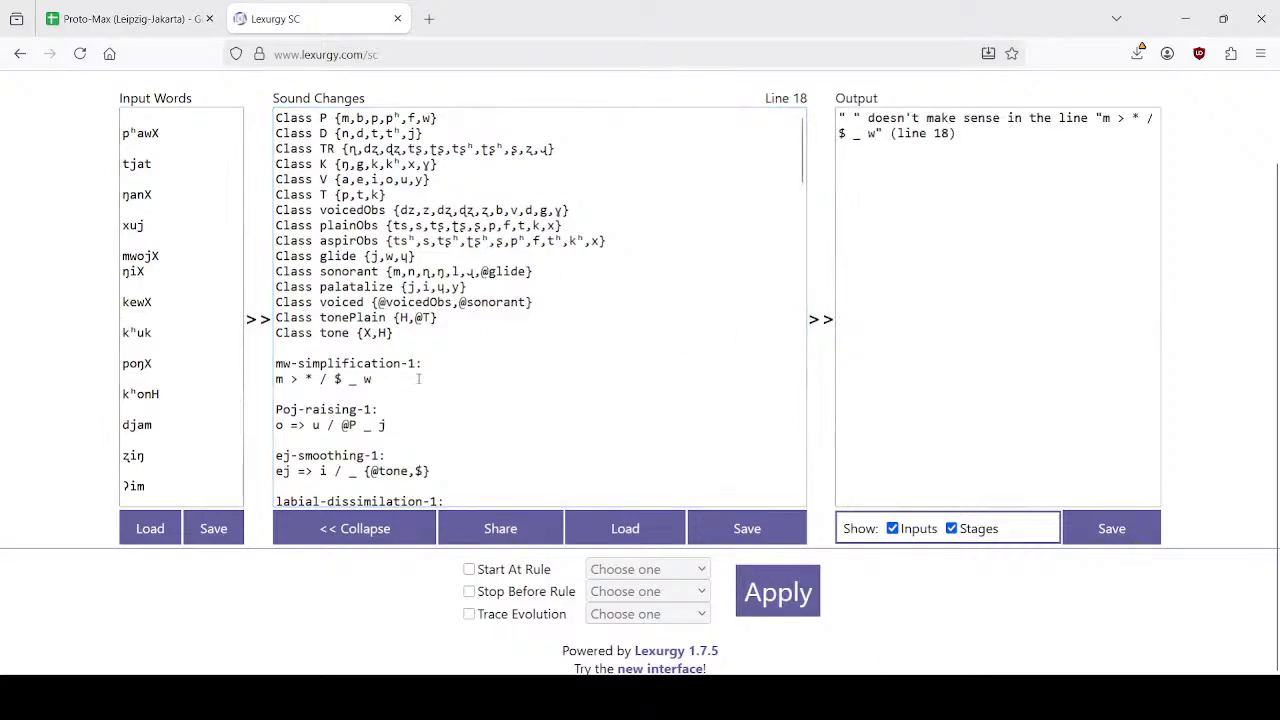
Change the arrow in the mw-simplification-1 rule to "=>" and reapply the sound changes.
left_click(293, 378)
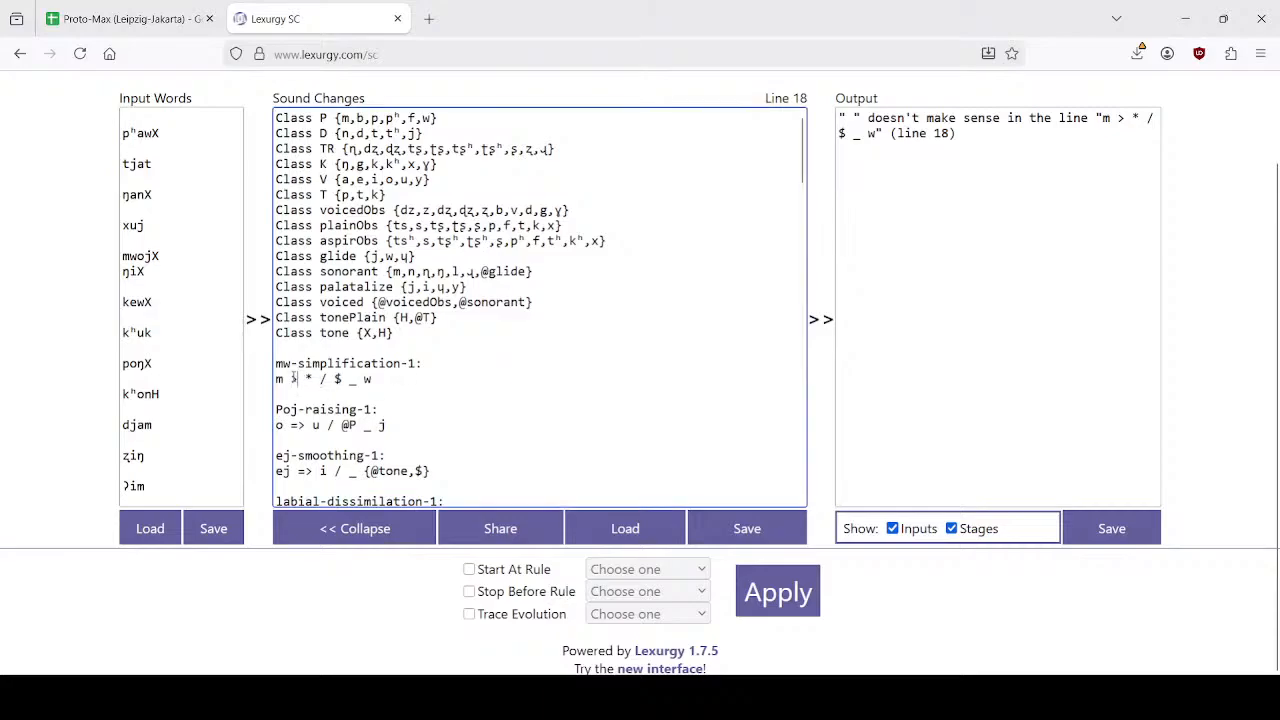
type("=")
left_click_drag(297, 379, 293, 379)
left_click(785, 593)
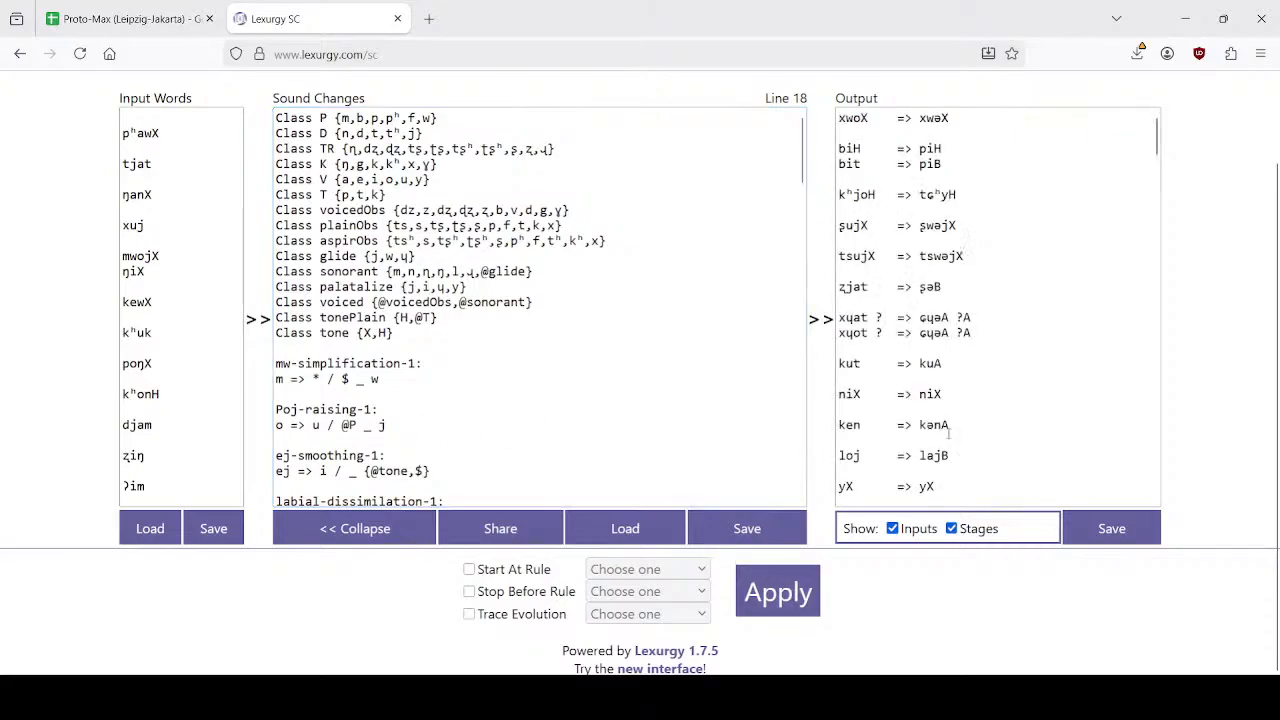
scroll(995, 342, "down", 10)
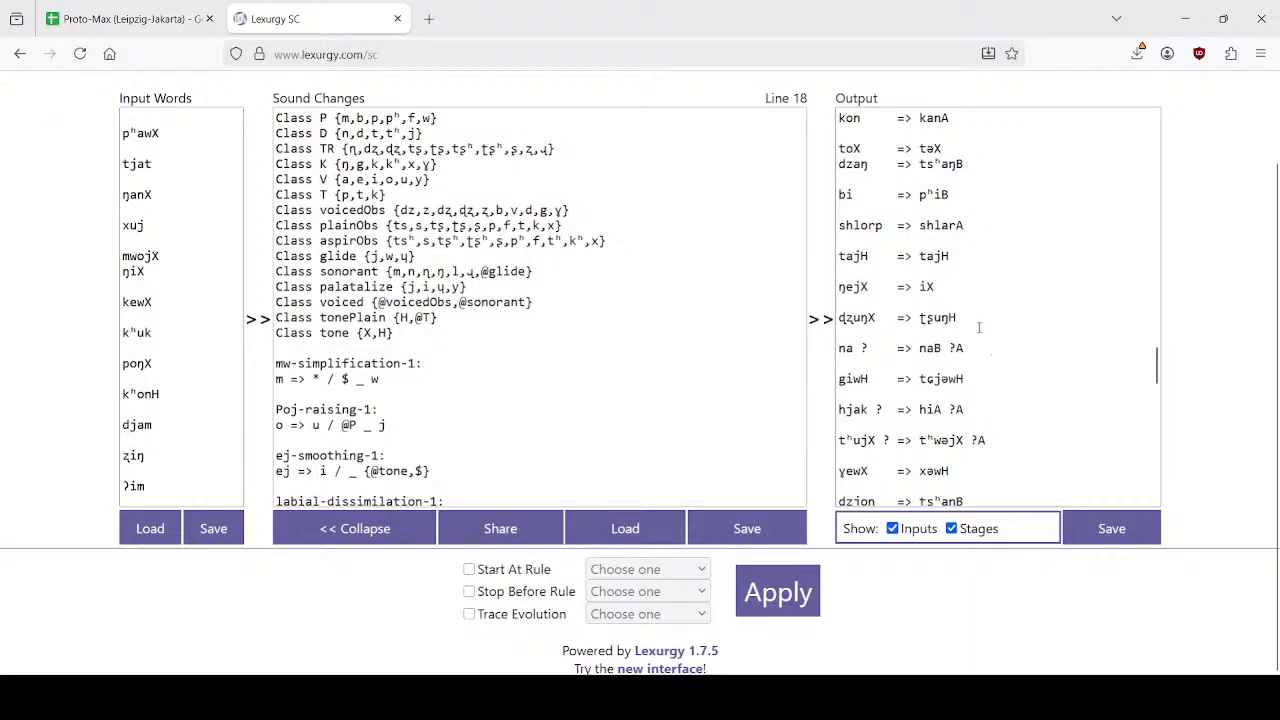
Search the web for "sound changes", examine the formal notation on Wikipedia's Sound change article, and close the article.
left_click(429, 18)
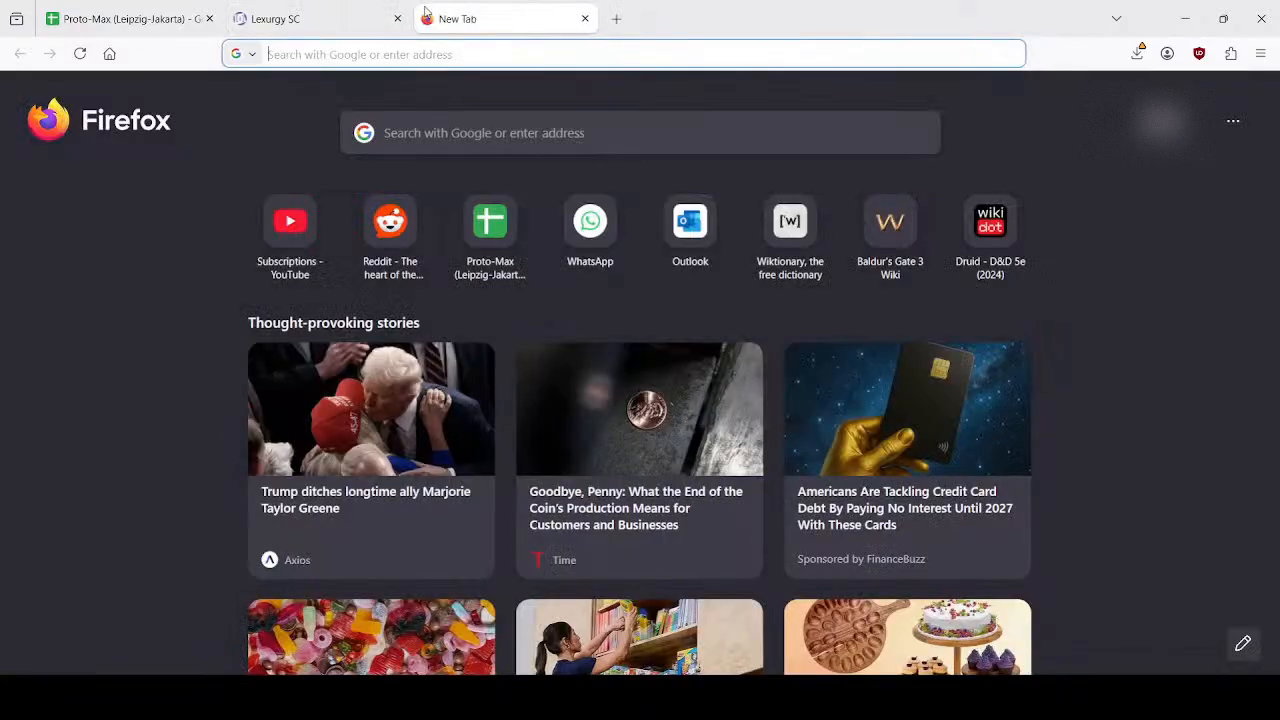
type("sound")
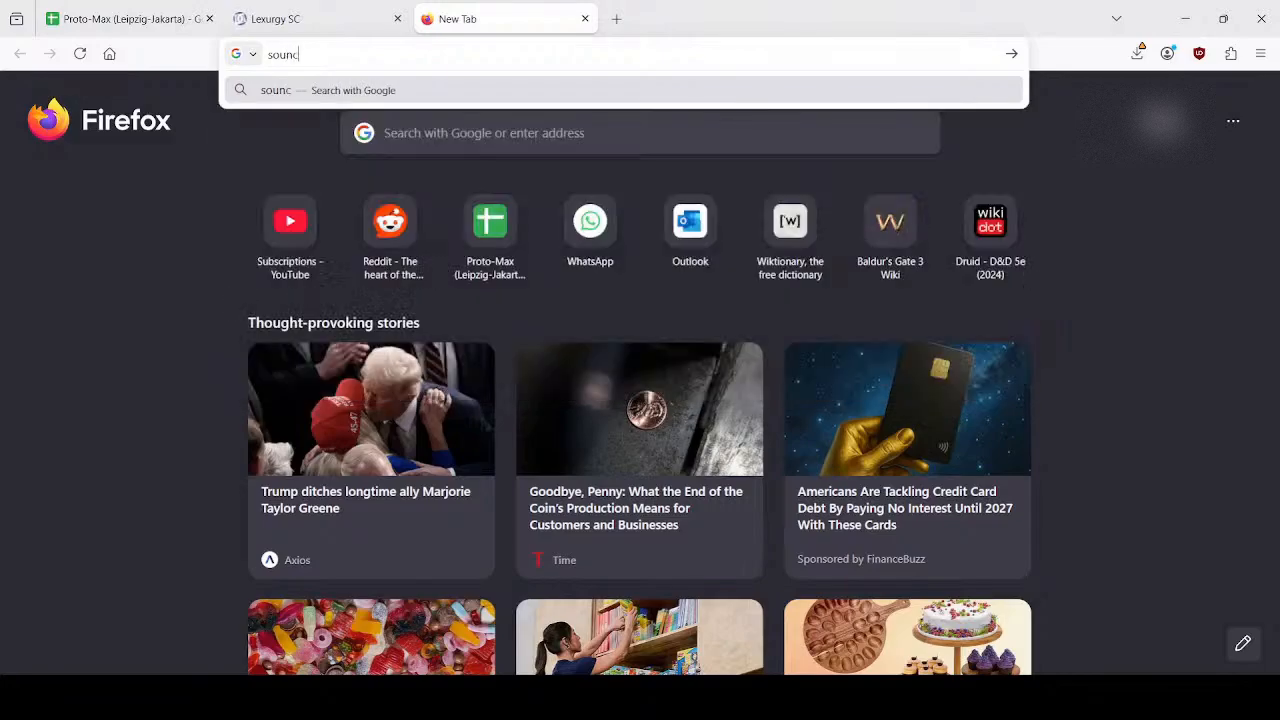
type(" changes")
key("Return")
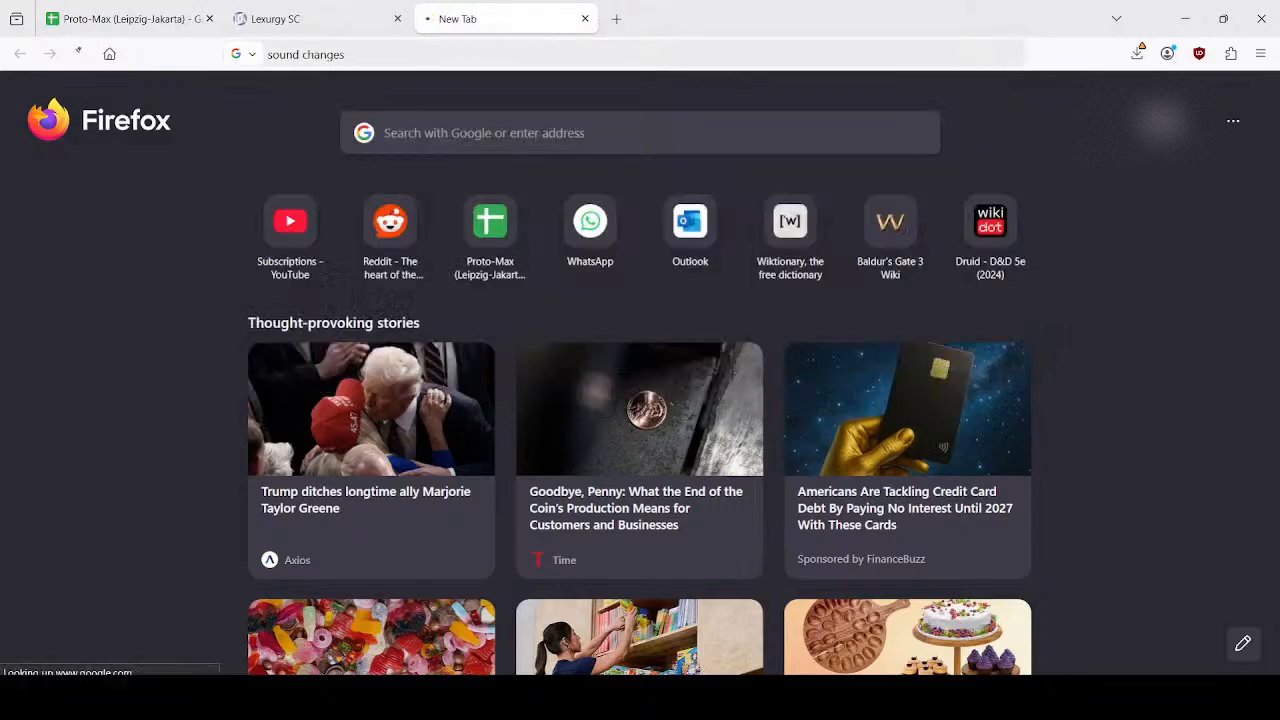
left_click(229, 250)
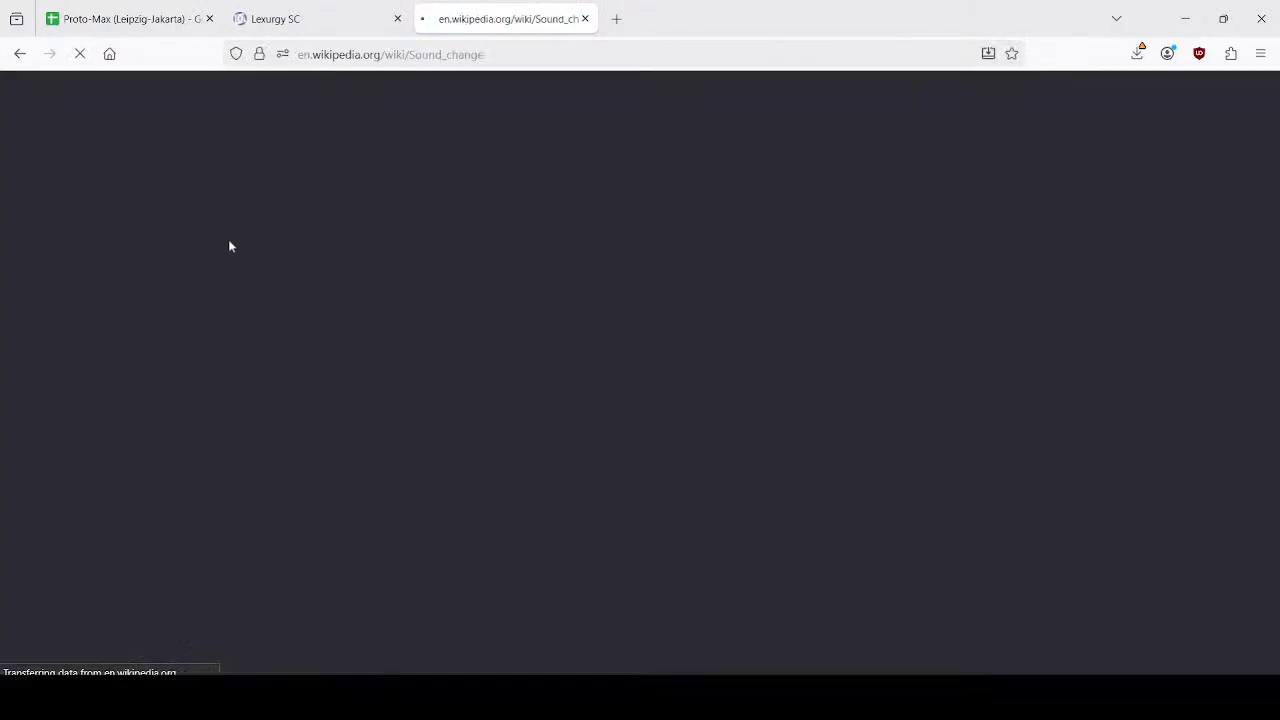
scroll(610, 370, "down", 5)
scroll(403, 336, "down", 10)
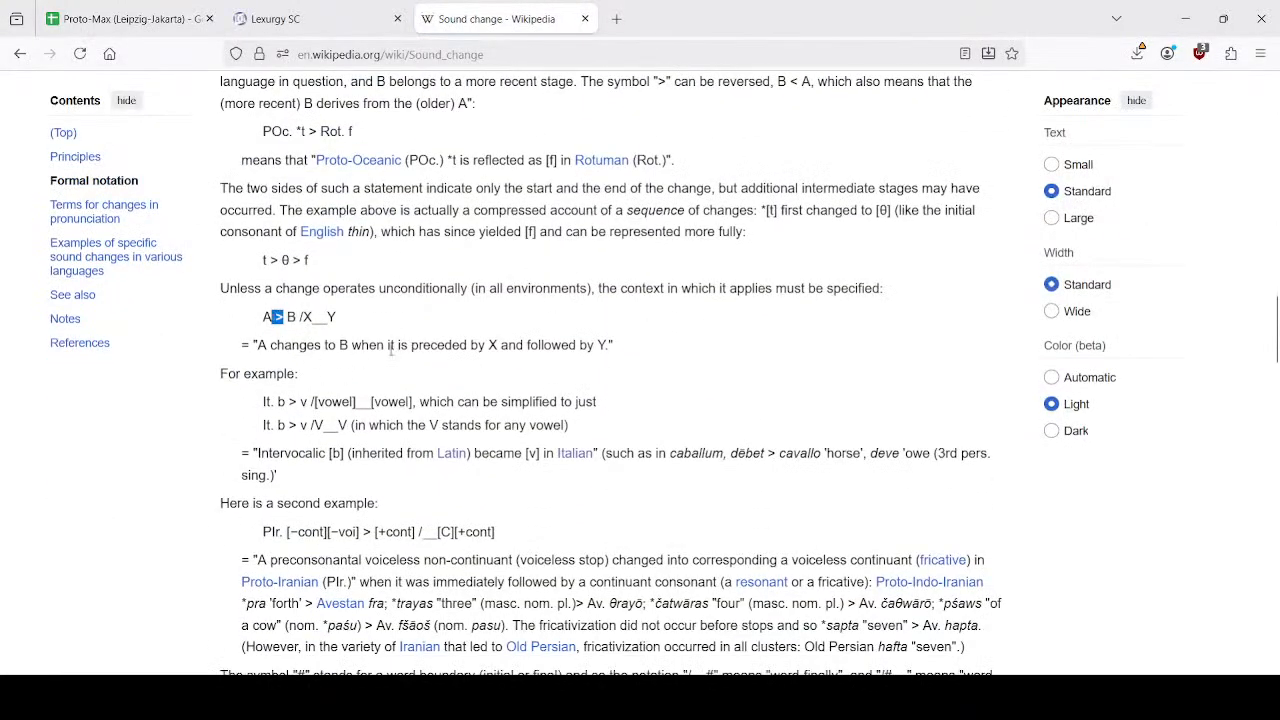
left_click(585, 18)
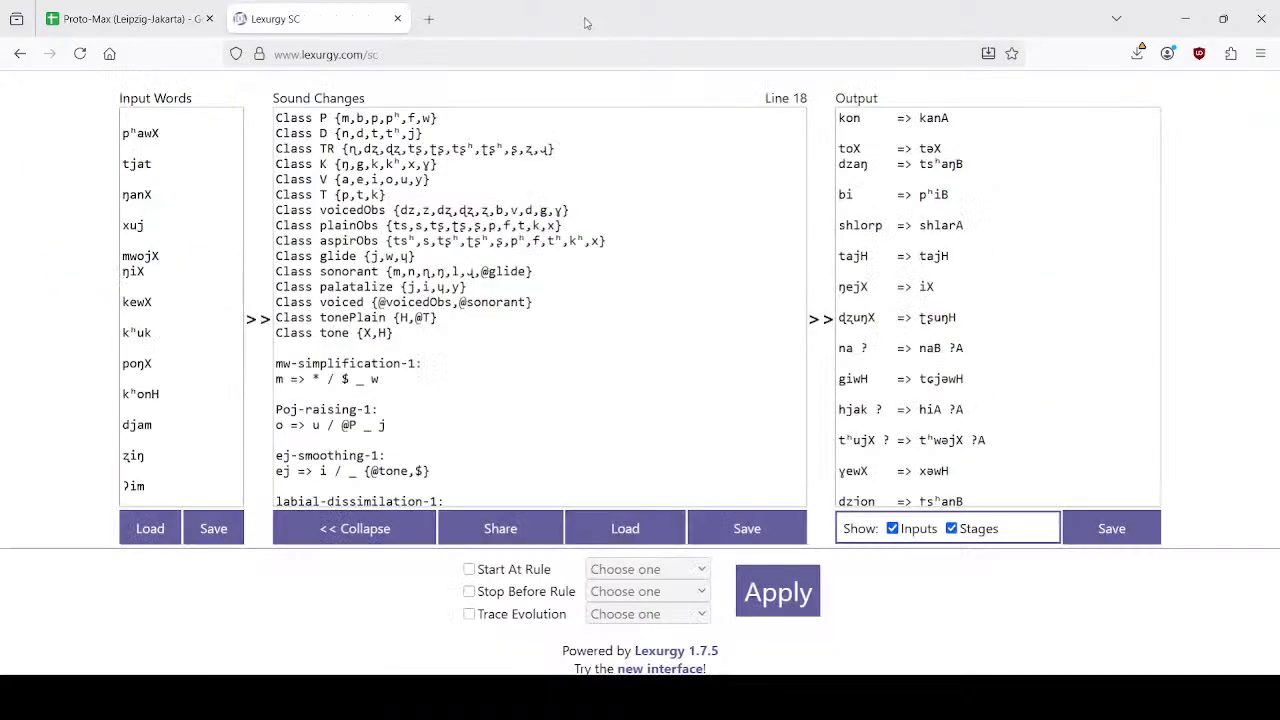
Highlight the characters of the "=>" arrow in the mw-simplification-1 rule to compare it with standard notation.
left_click(306, 379)
key("ctrl+z")
key("Right")
key("shift+Right")
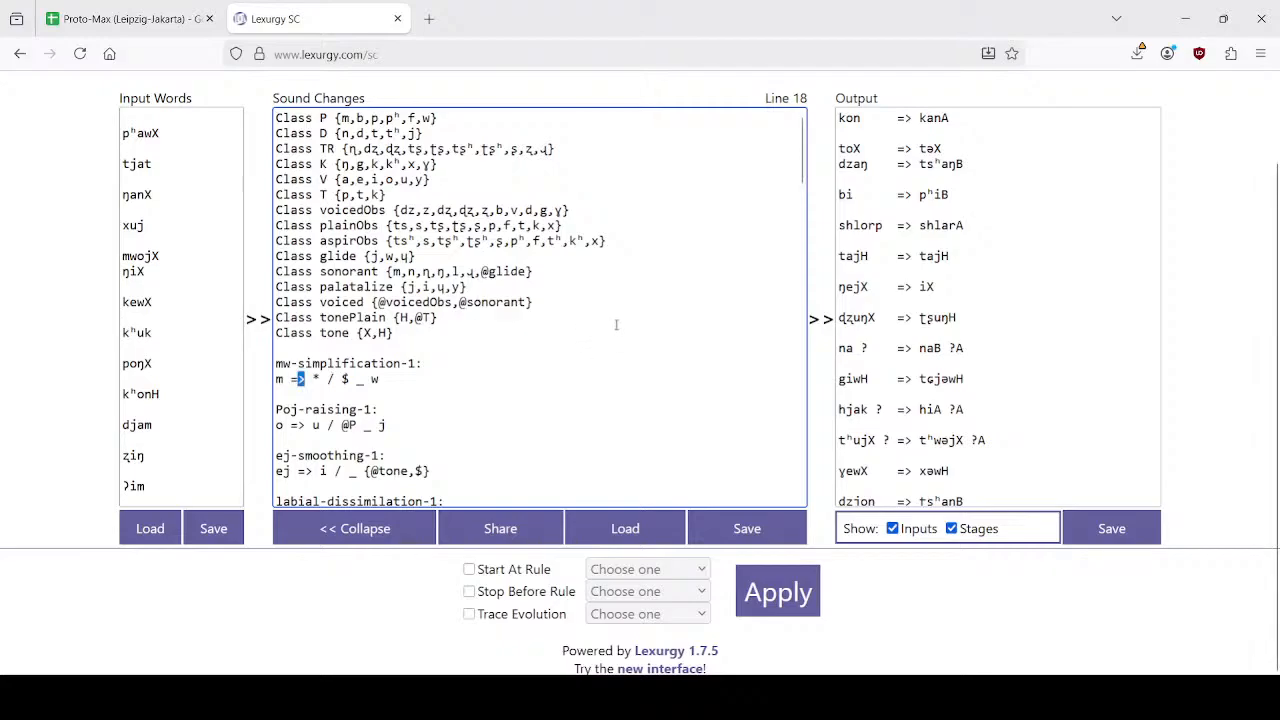
key("Left")
key("shift+Left")
Find mwojX in the output and check its derived form.
scroll(925, 370, "down", 20)
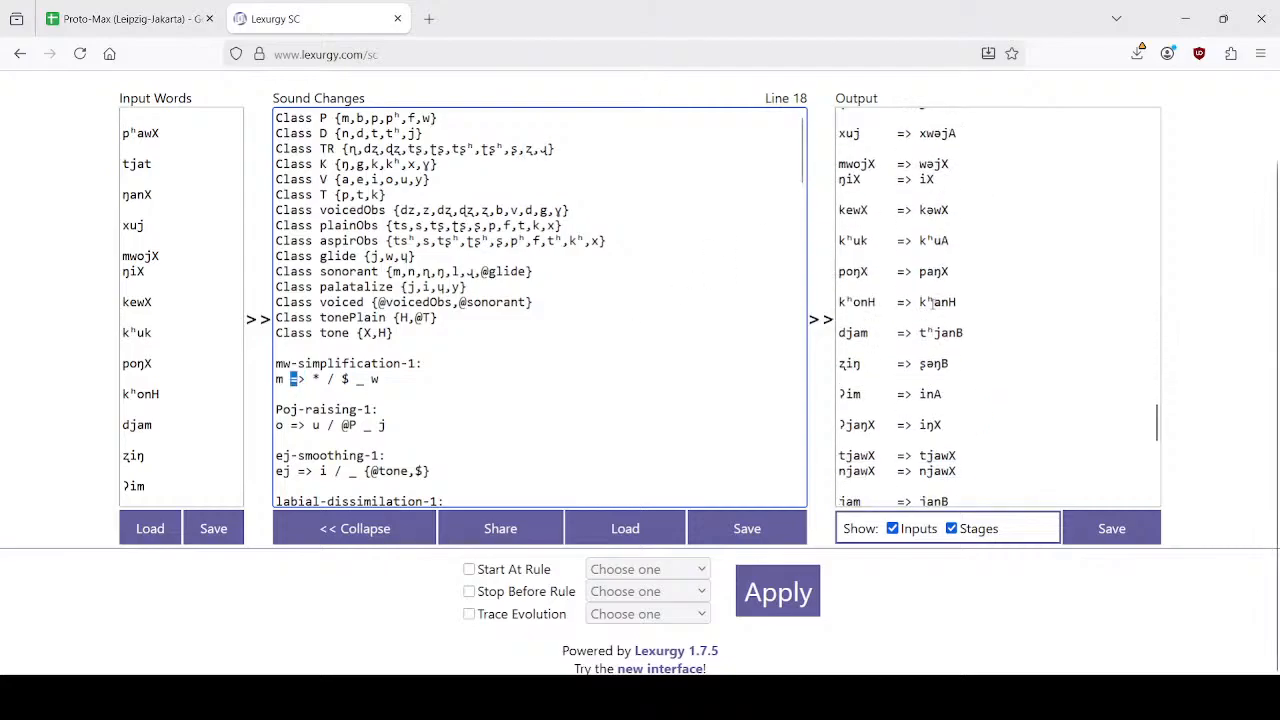
scroll(925, 372, "up", 4)
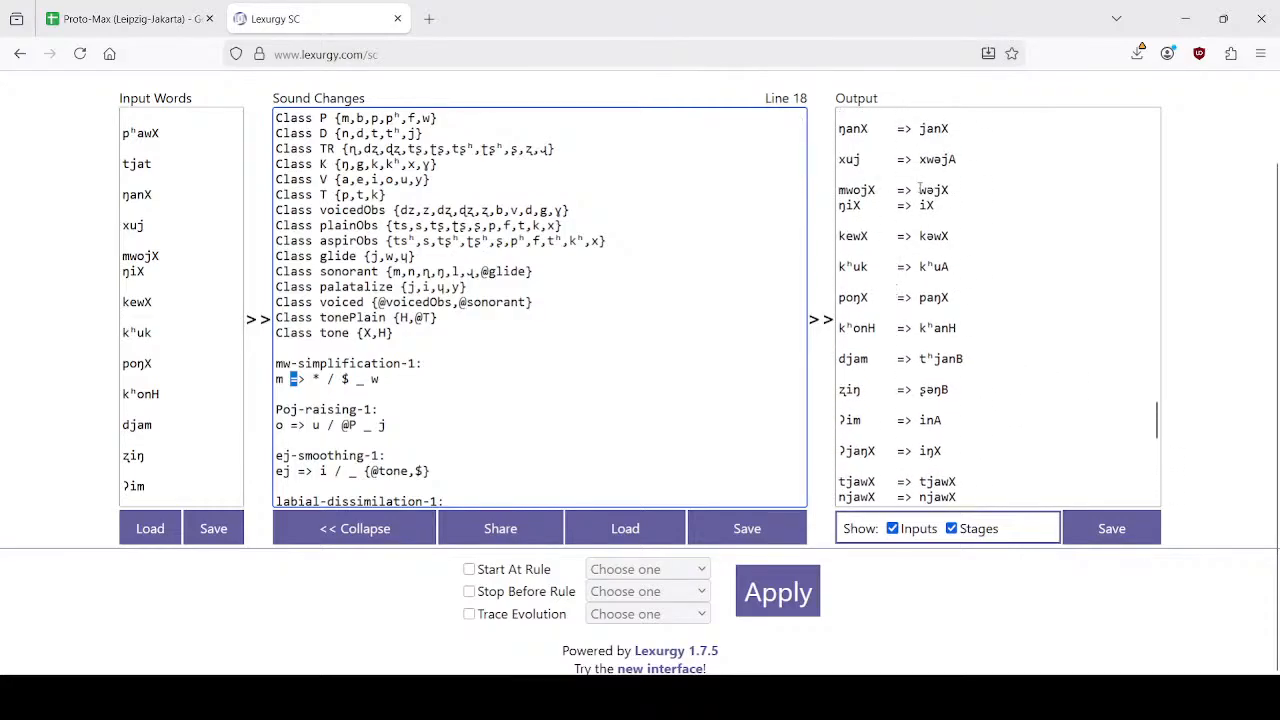
left_click_drag(920, 189, 950, 189)
left_click(955, 189)
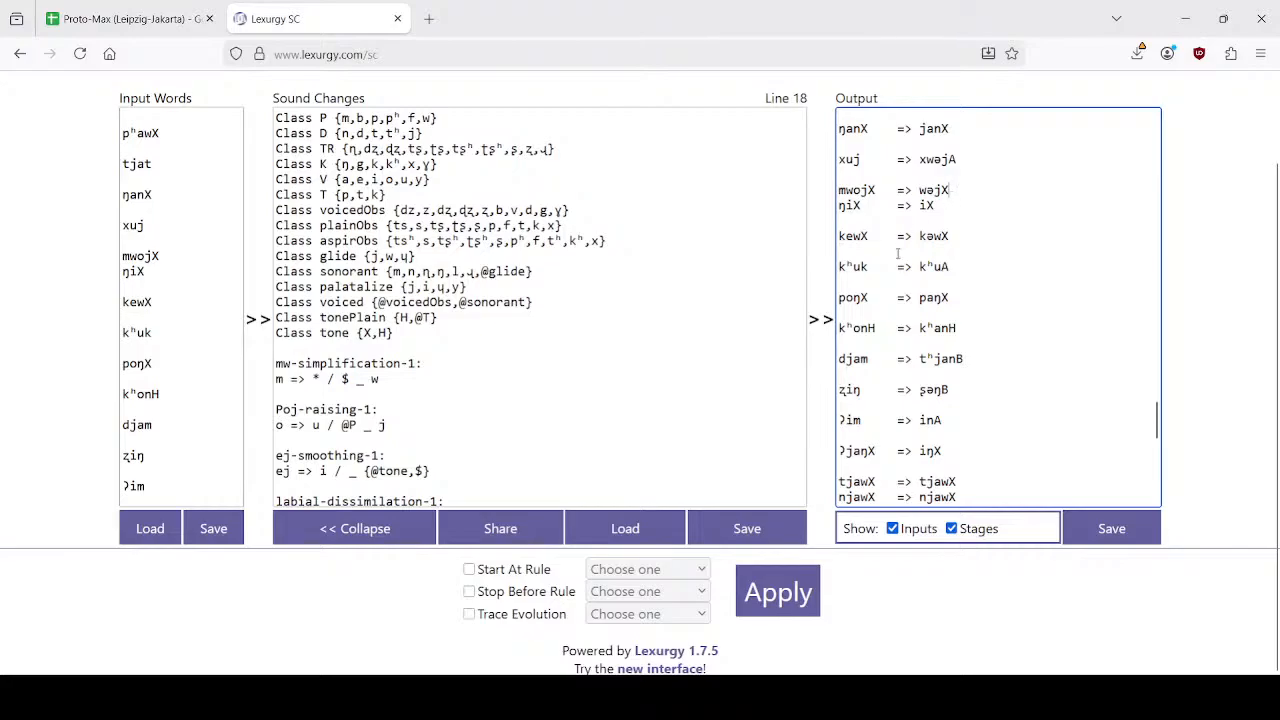
Review the later sound change rules, from tone-merger-4 to w-dissimilation-12.
scroll(464, 395, "down", 5)
scroll(583, 358, "down", 10)
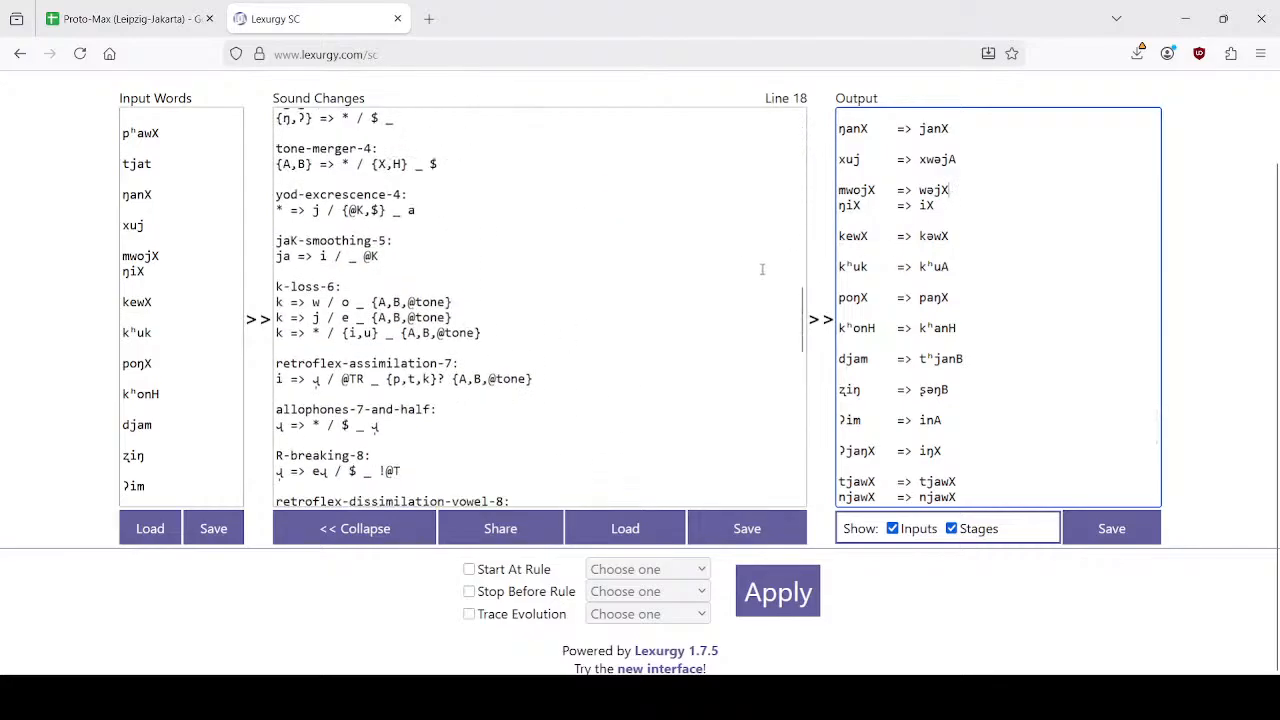
scroll(680, 270, "down", 10)
scroll(670, 275, "up", 3)
scroll(200, 354, "down", 5)
scroll(200, 354, "up", 5)
scroll(190, 338, "down", 3)
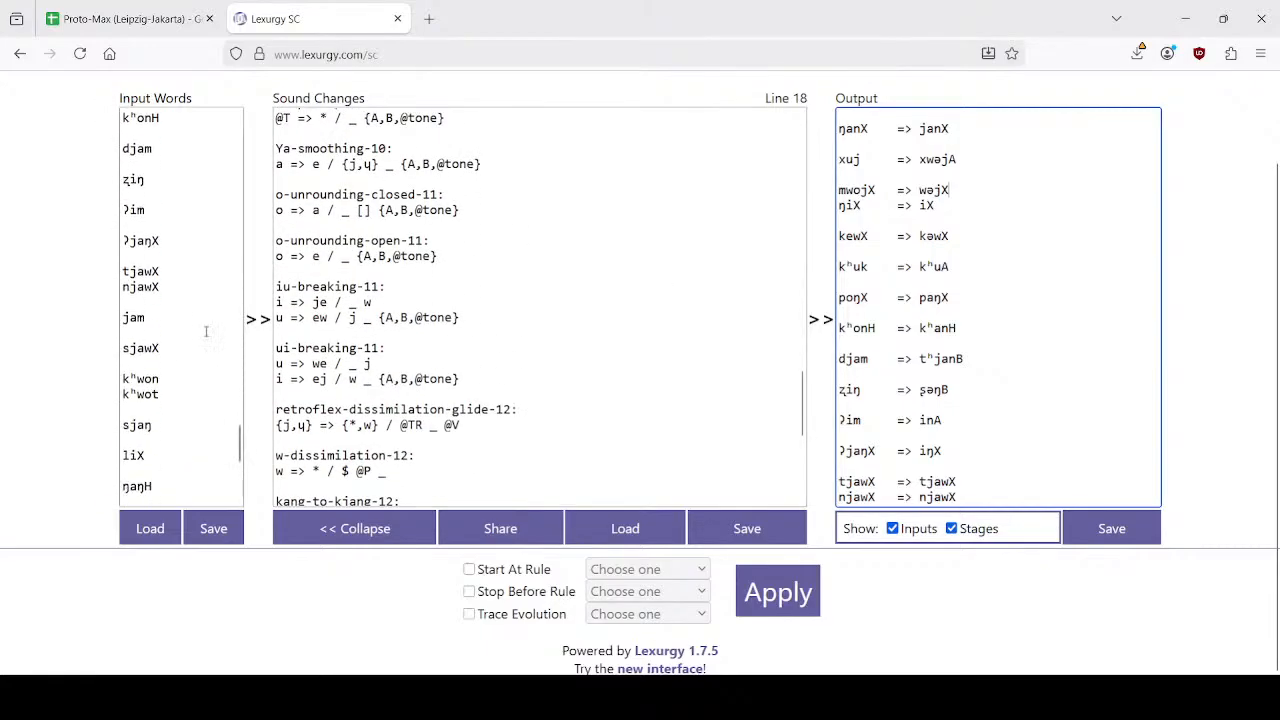
Locate ʔjaŋX and ŋaŋH among the input words and check the derived form of ŋaŋH in the output.
double_click(157, 242)
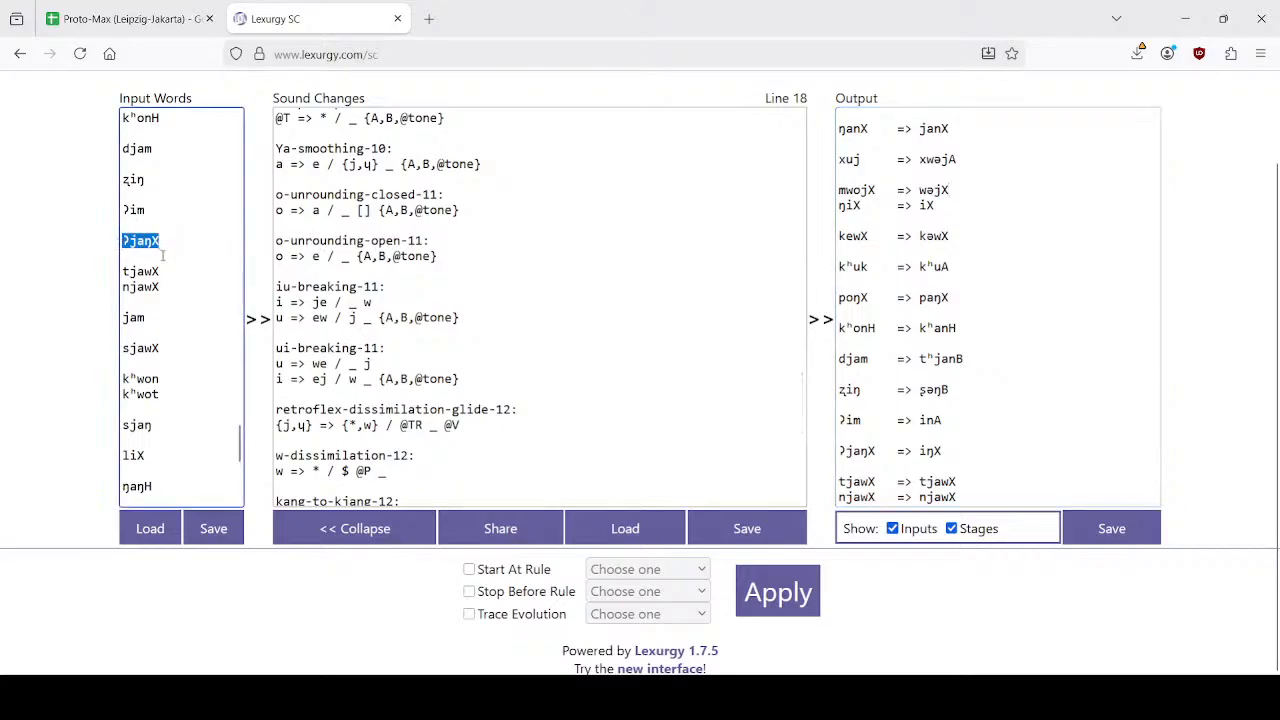
scroll(183, 304, "down", 2)
double_click(150, 396)
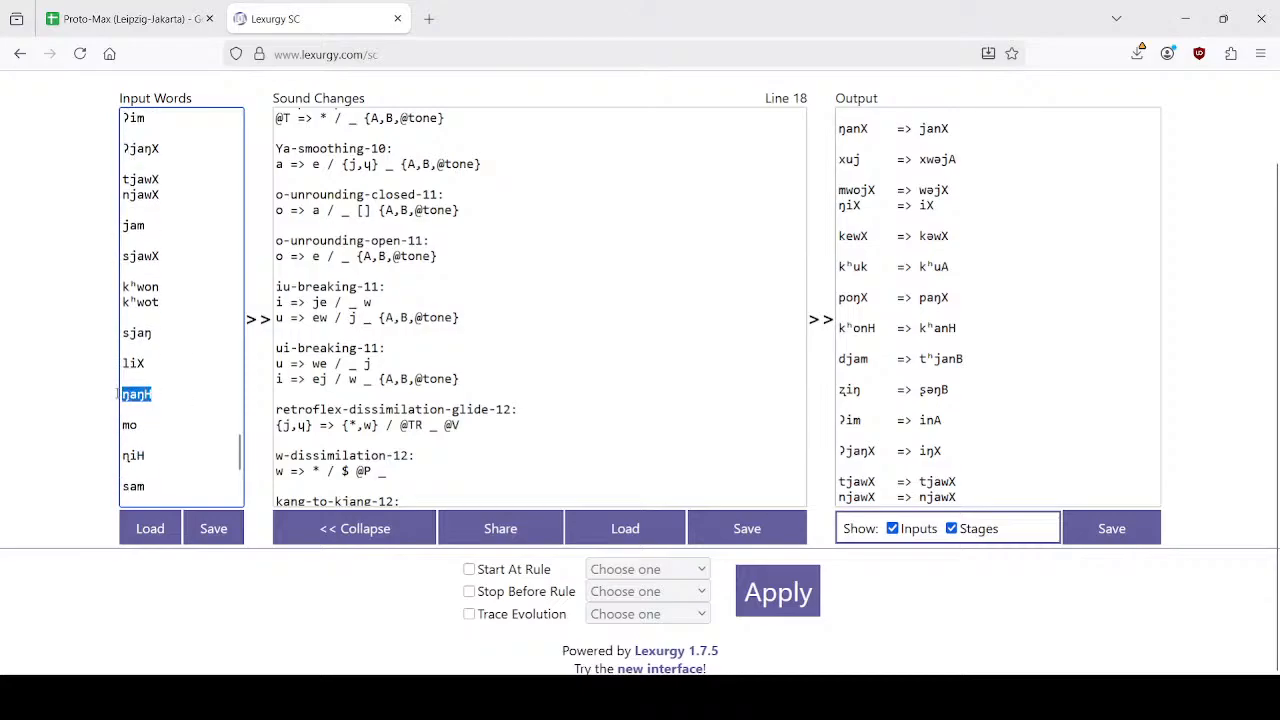
scroll(1030, 347, "down", 5)
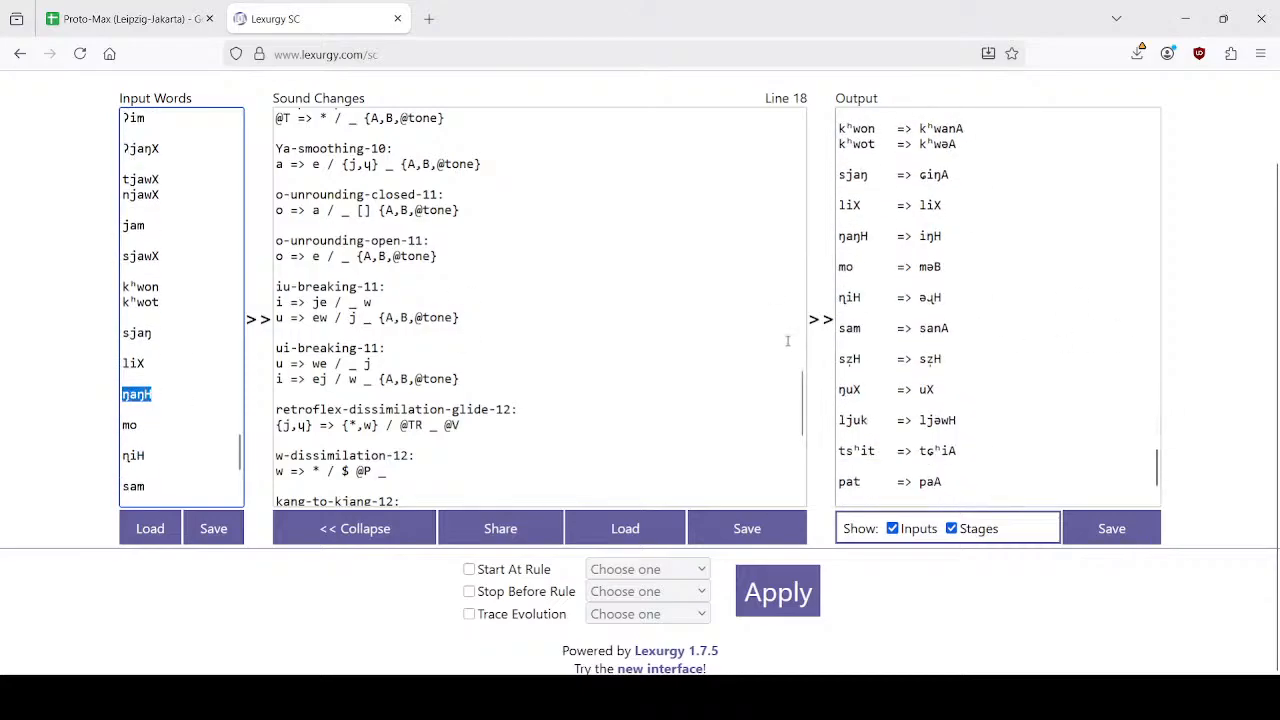
scroll(1004, 324, "up", 2)
scroll(614, 323, "down", 4)
scroll(614, 323, "up", 4)
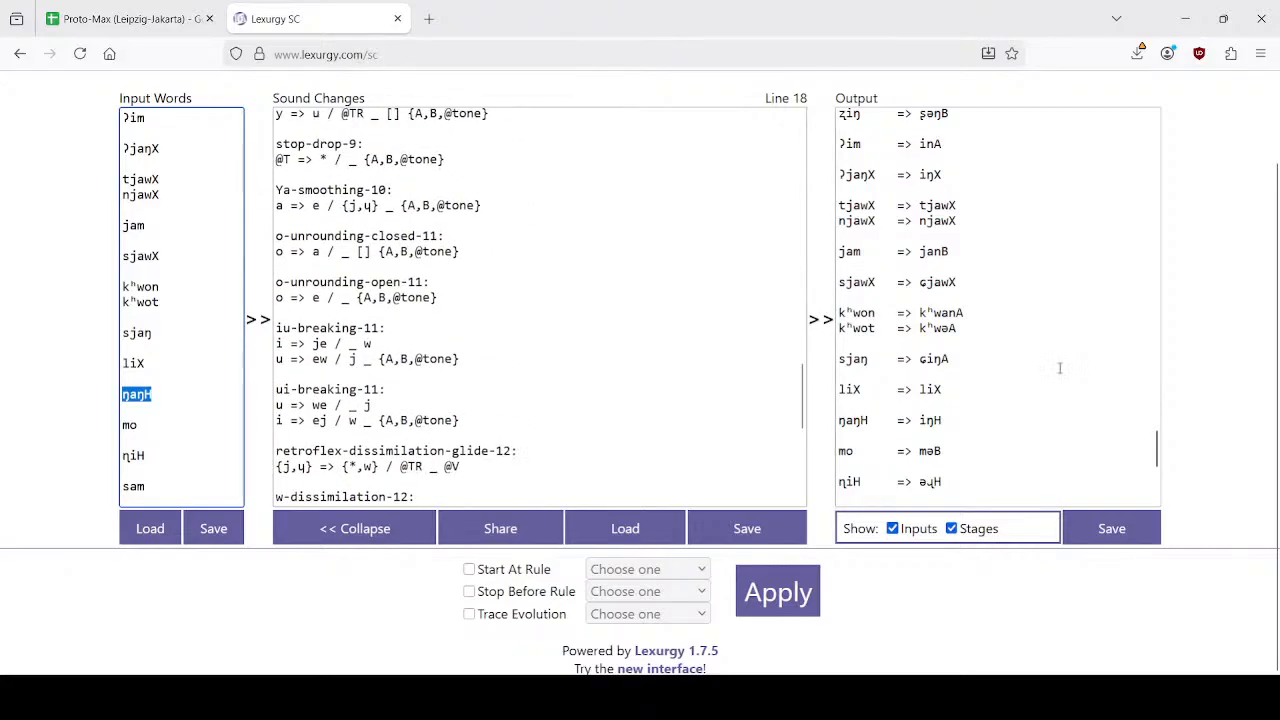
scroll(1059, 368, "down", 2)
left_click_drag(944, 237, 828, 243)
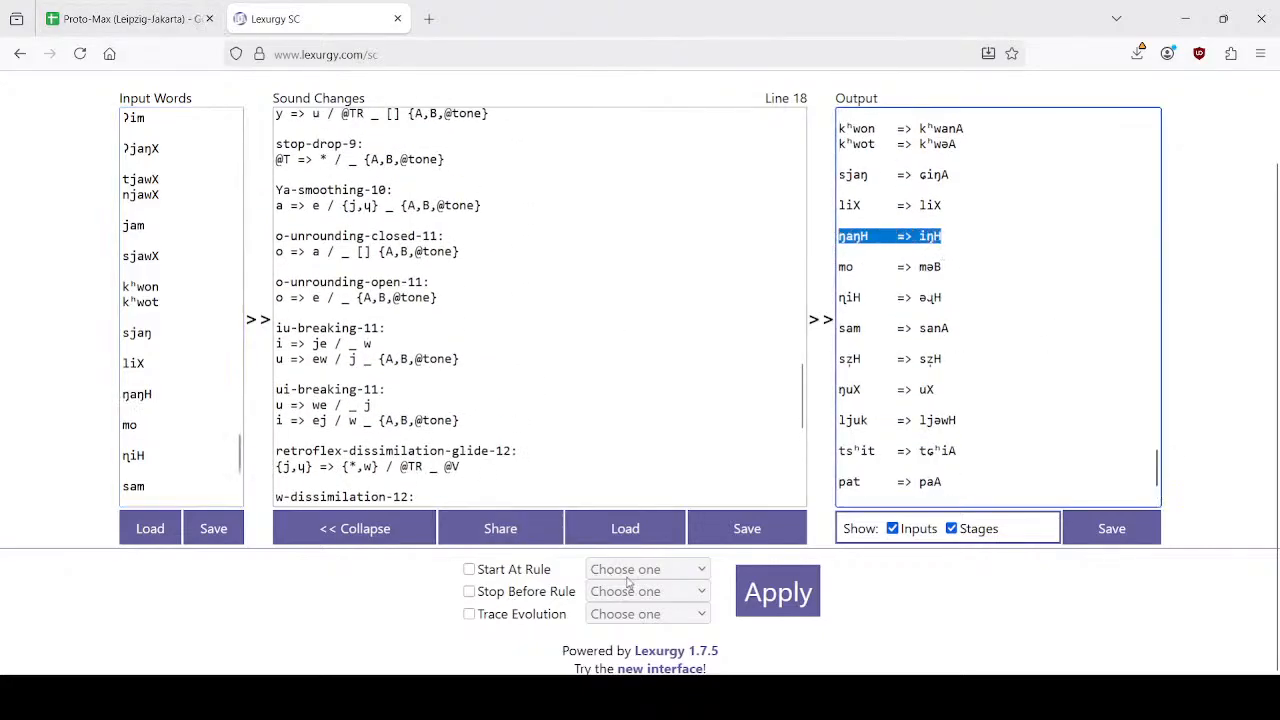
Run the sound changes with processing stopped before the schwa-ification rule.
left_click(469, 591)
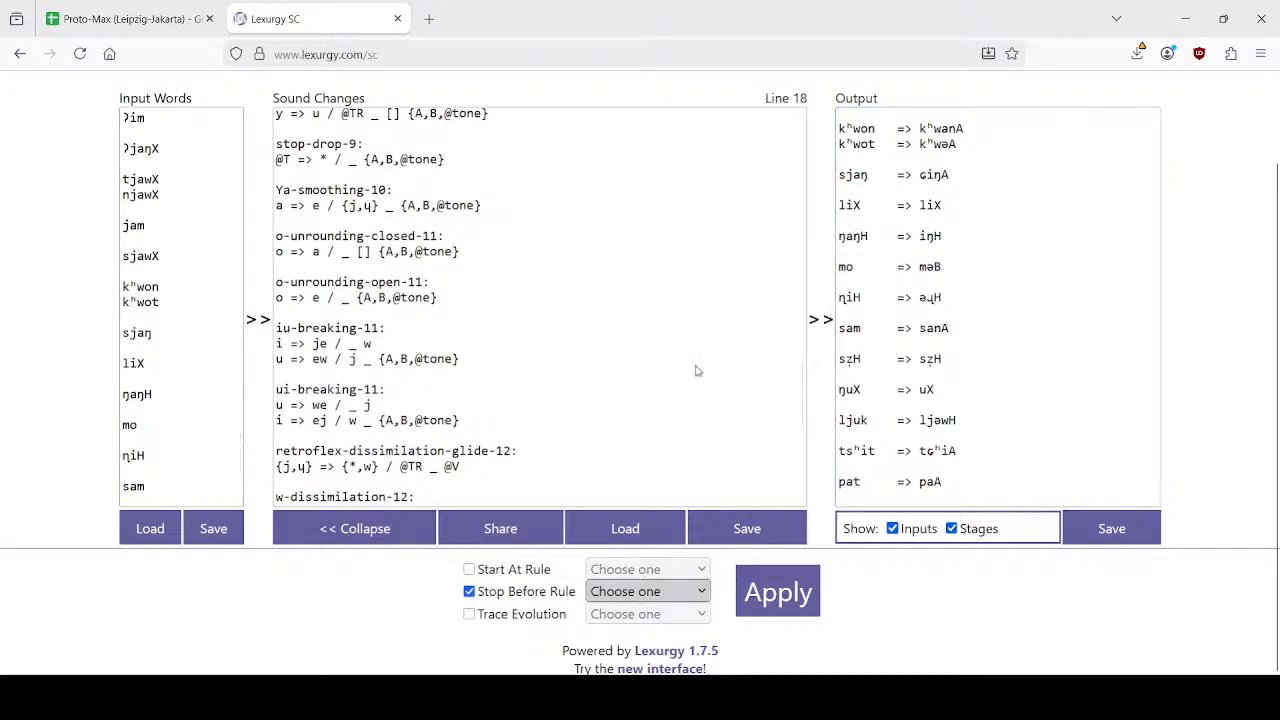
left_click(780, 600)
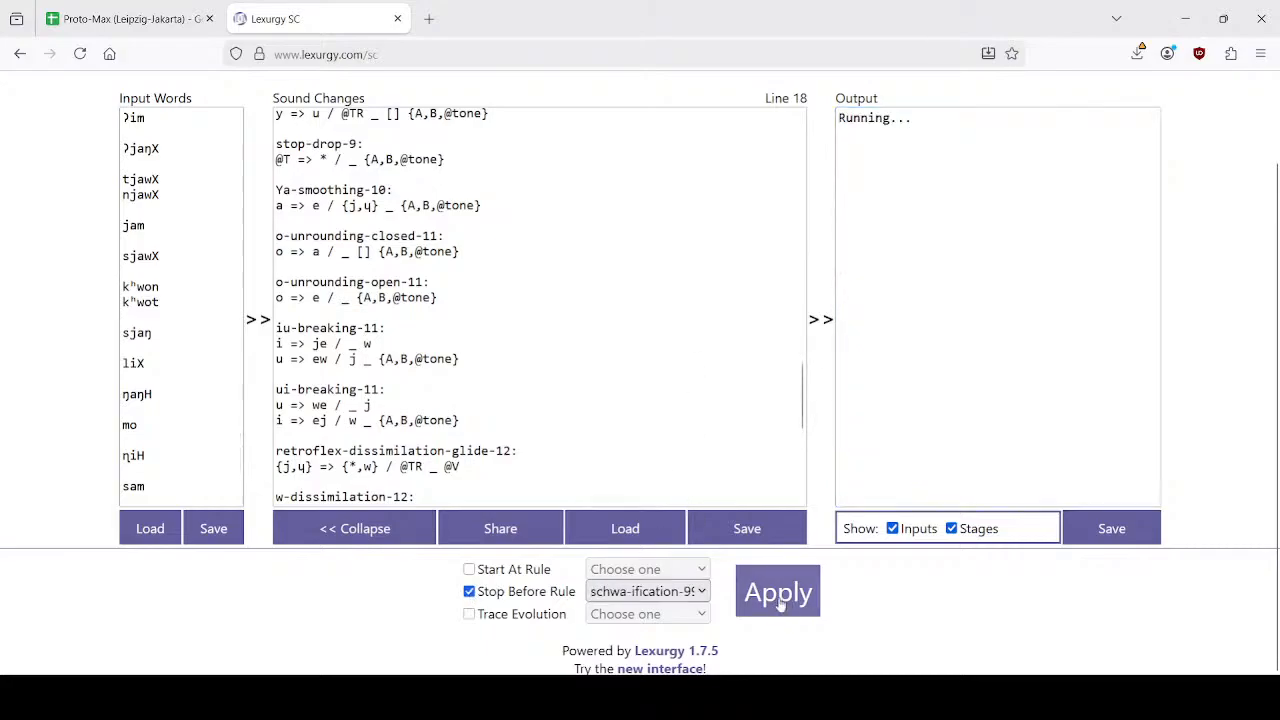
scroll(957, 341, "down", 10)
scroll(957, 341, "down", 8)
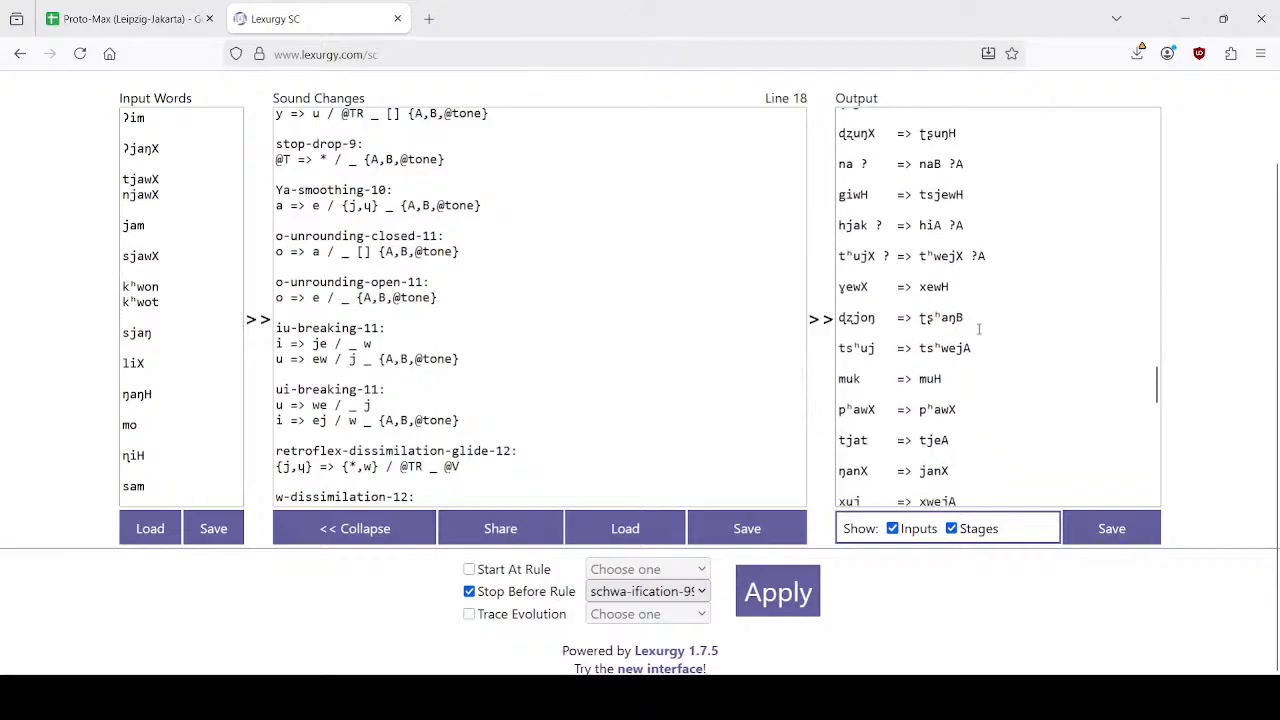
Find mo in the output and check its derived form before schwa-ification.
scroll(979, 329, "down", 2)
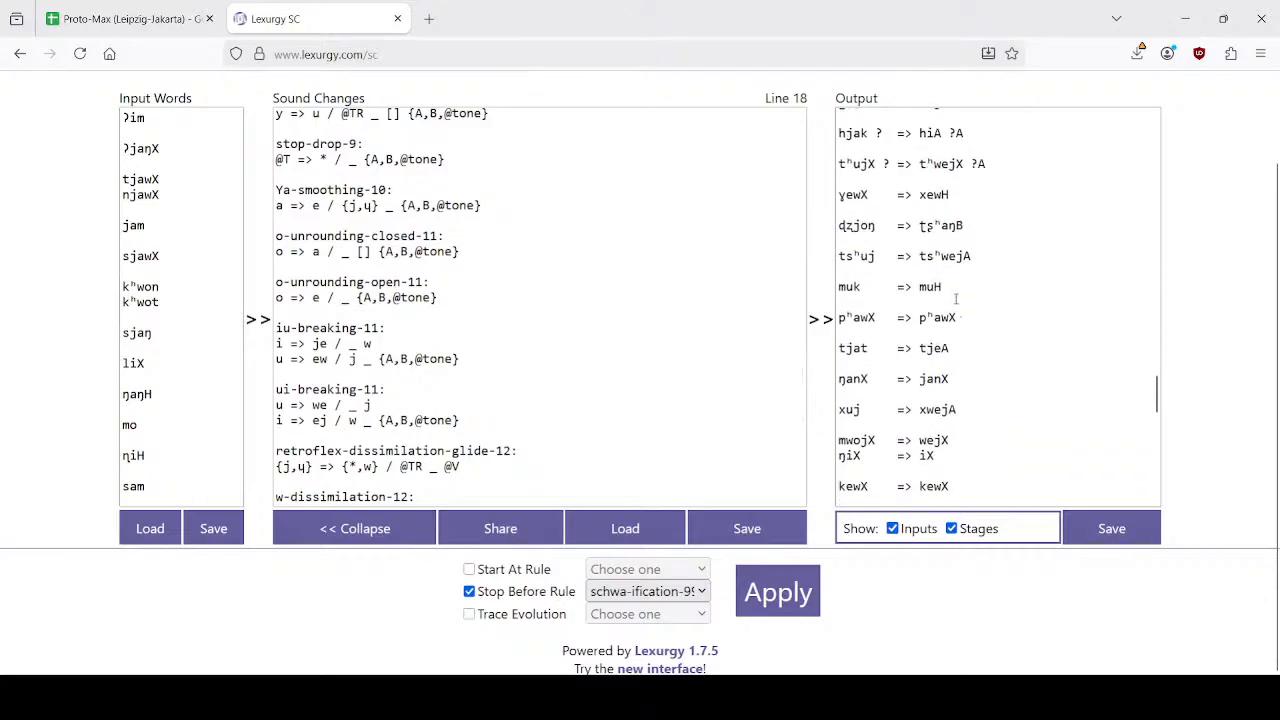
scroll(935, 295, "up", 3)
scroll(931, 302, "down", 7)
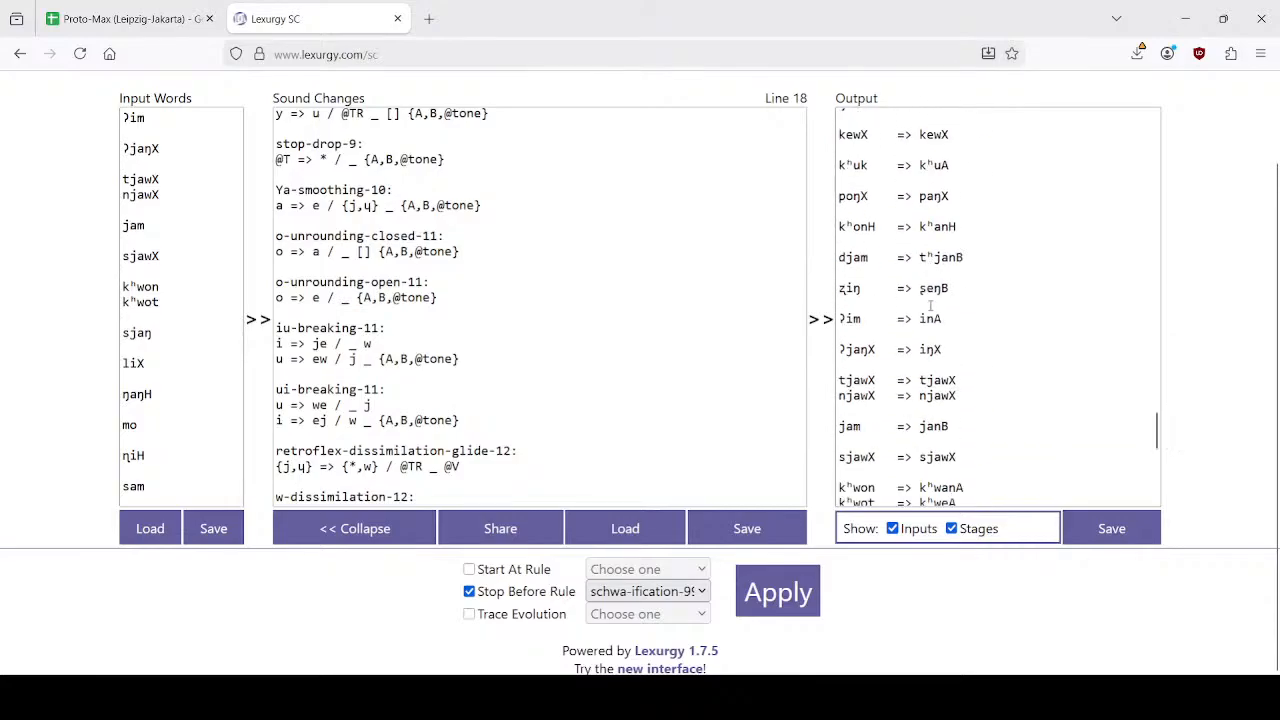
scroll(890, 380, "down", 3)
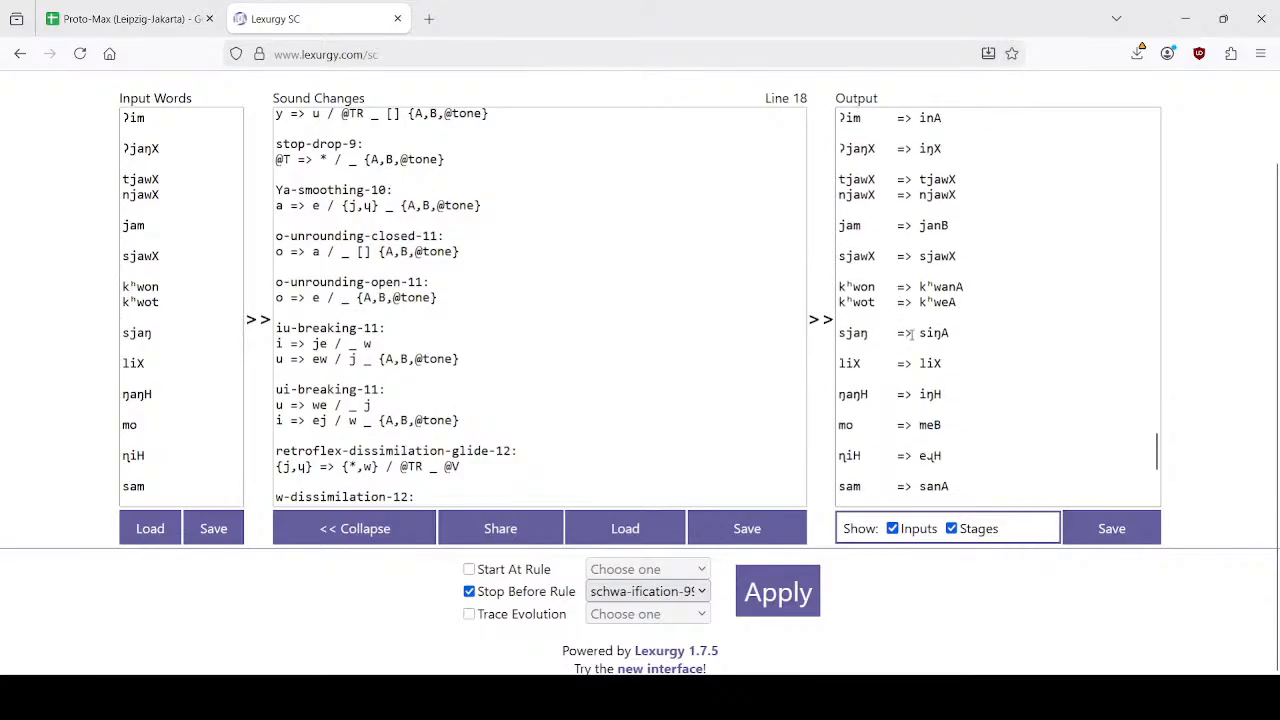
scroll(935, 355, "down", 2)
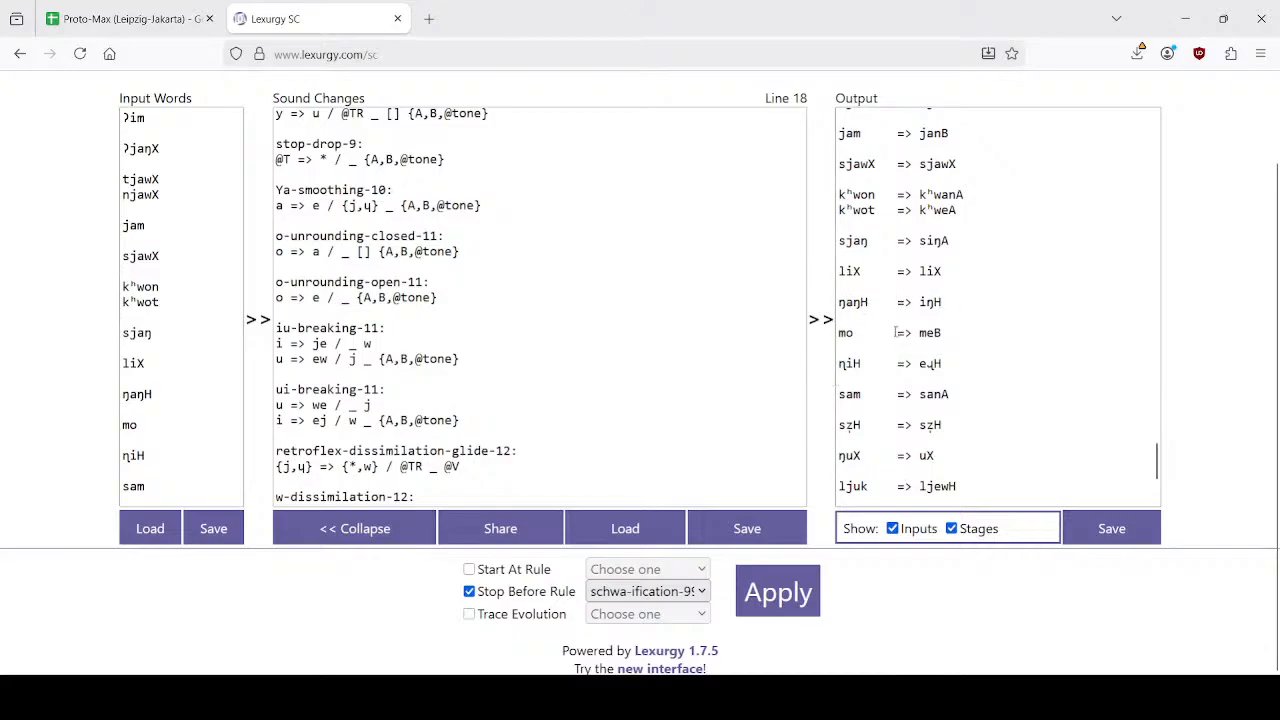
left_click_drag(854, 335, 819, 336)
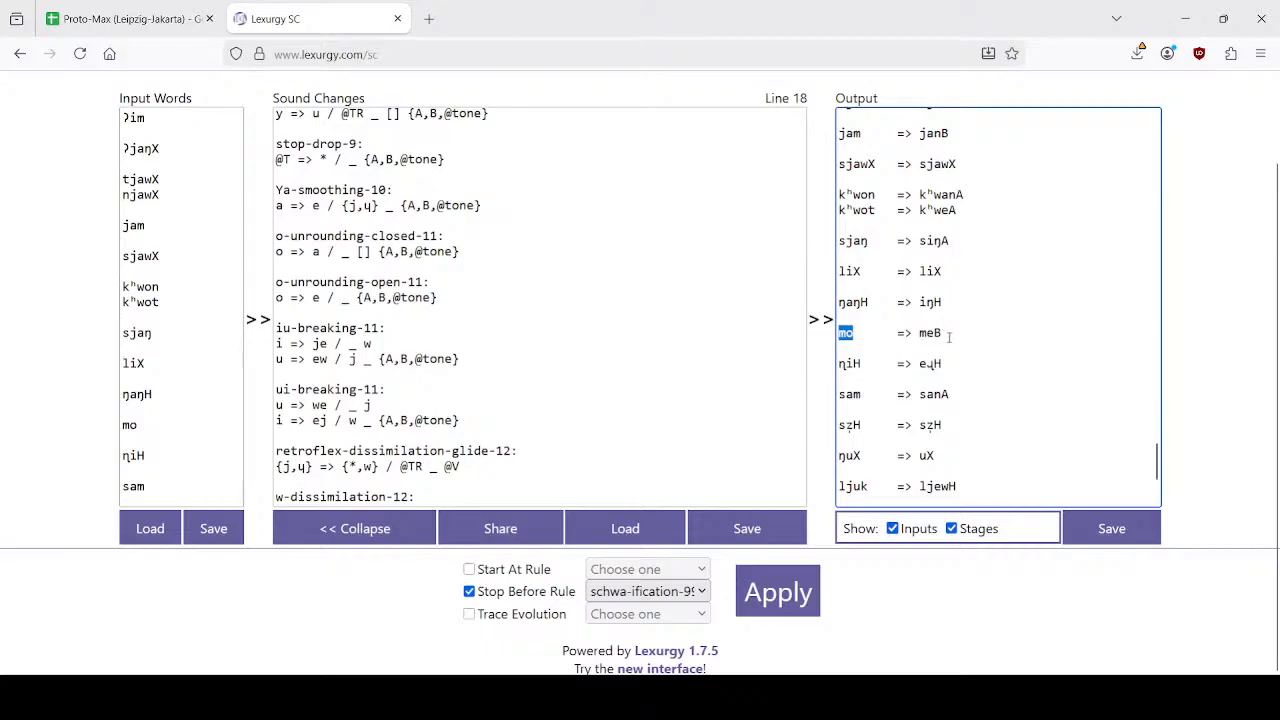
Look up the Harbin form for "to grind" (mo) on the Cognates sheet of the Proto-Max spreadsheet.
left_click(162, 17)
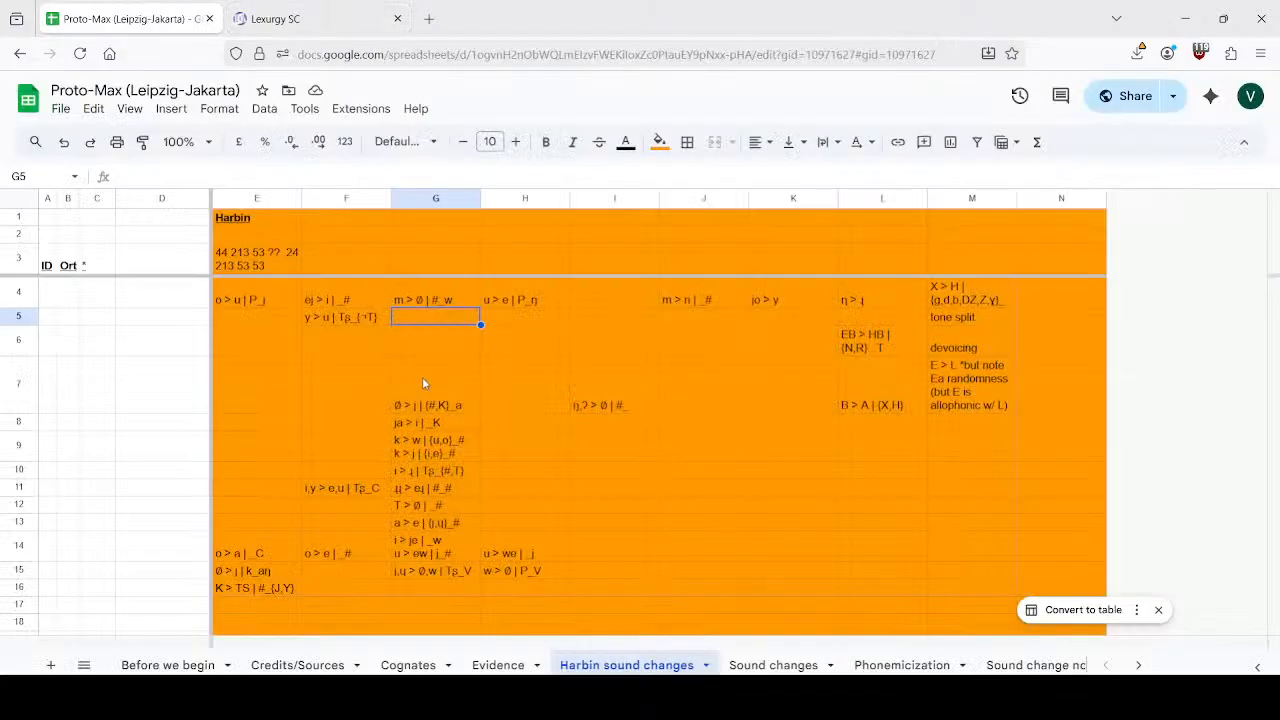
left_click(490, 665)
left_click(655, 665)
left_click(428, 667)
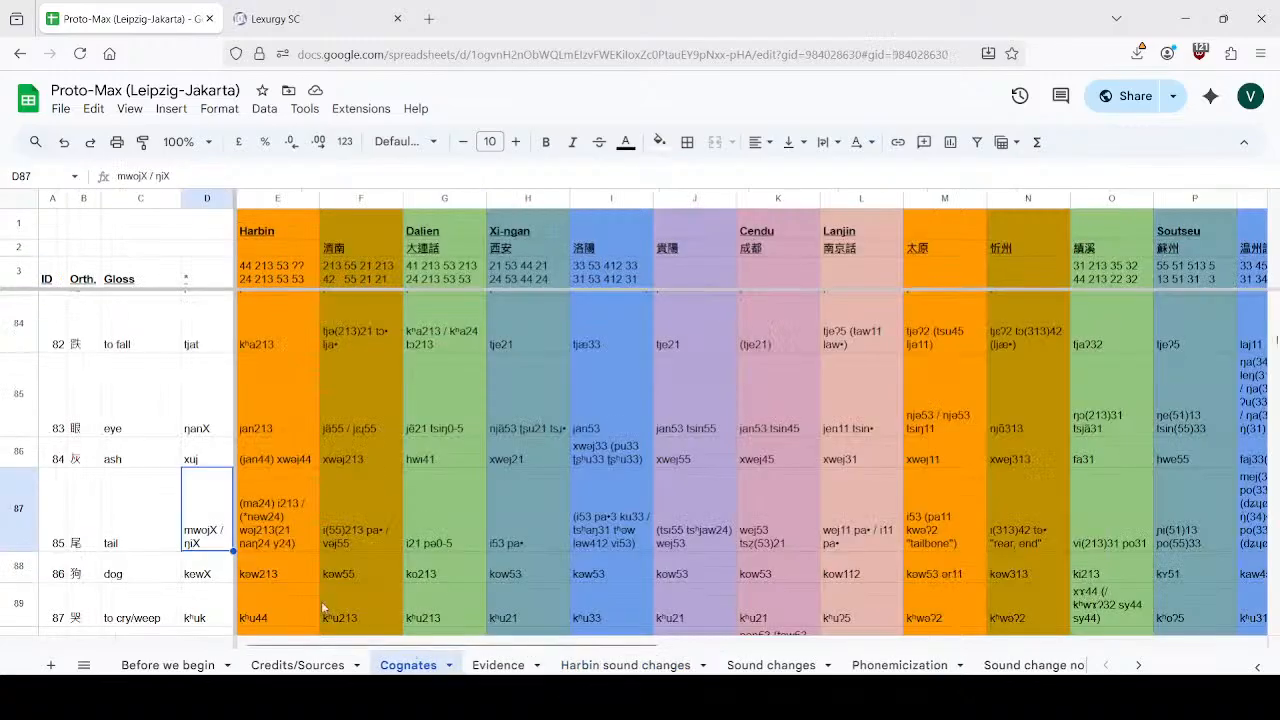
scroll(228, 478, "down", 1)
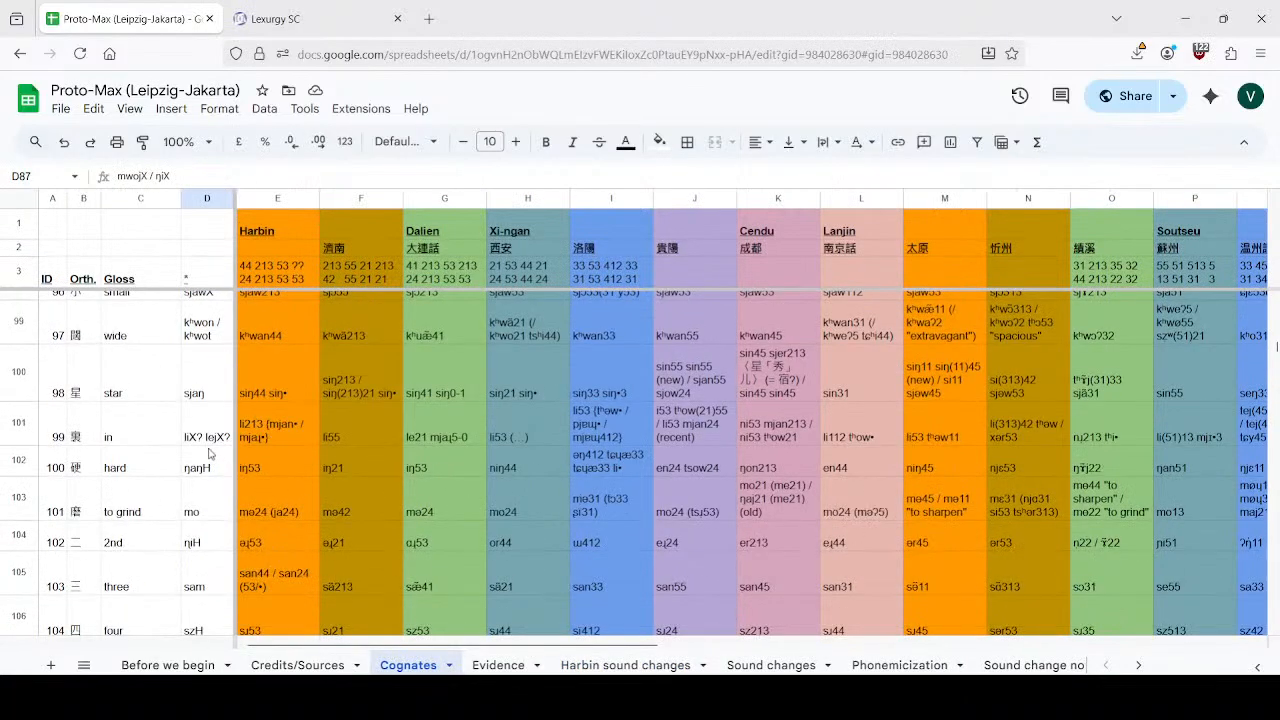
left_click(242, 508)
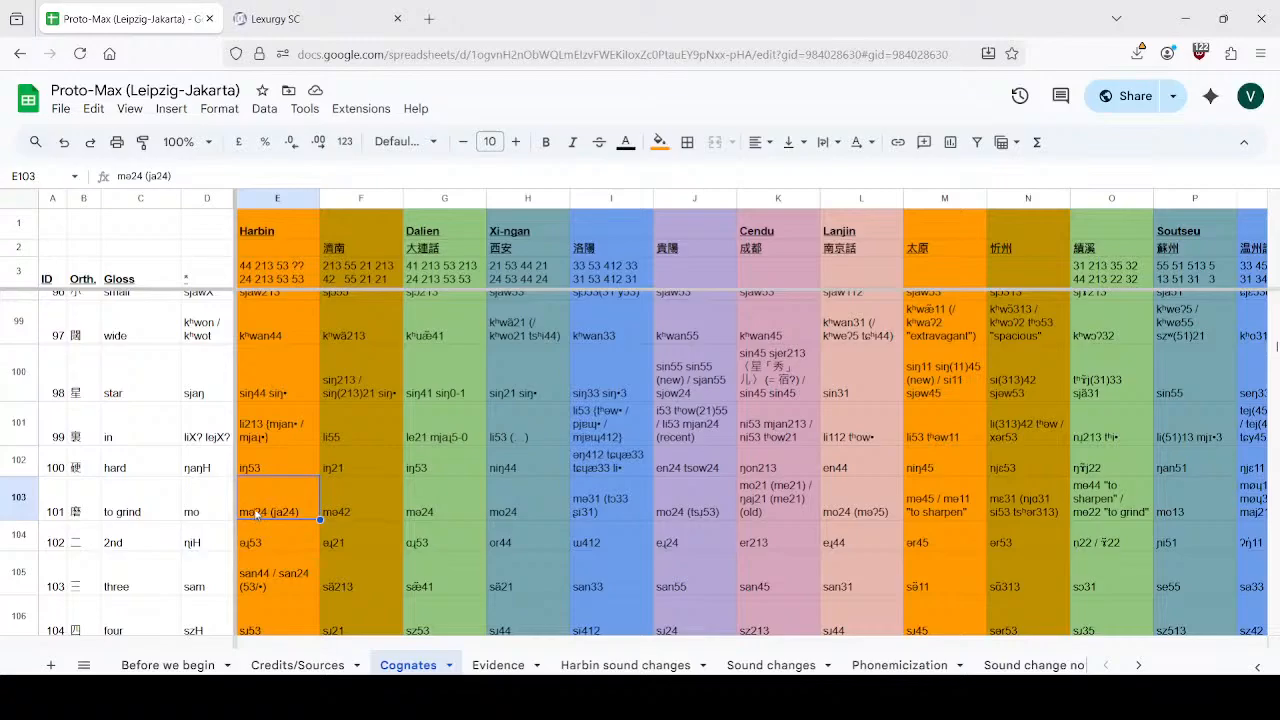
Return to Lexurgy and check the derived forms of ɳiH, sẓH, tsʰit and pat in the output.
left_click(275, 18)
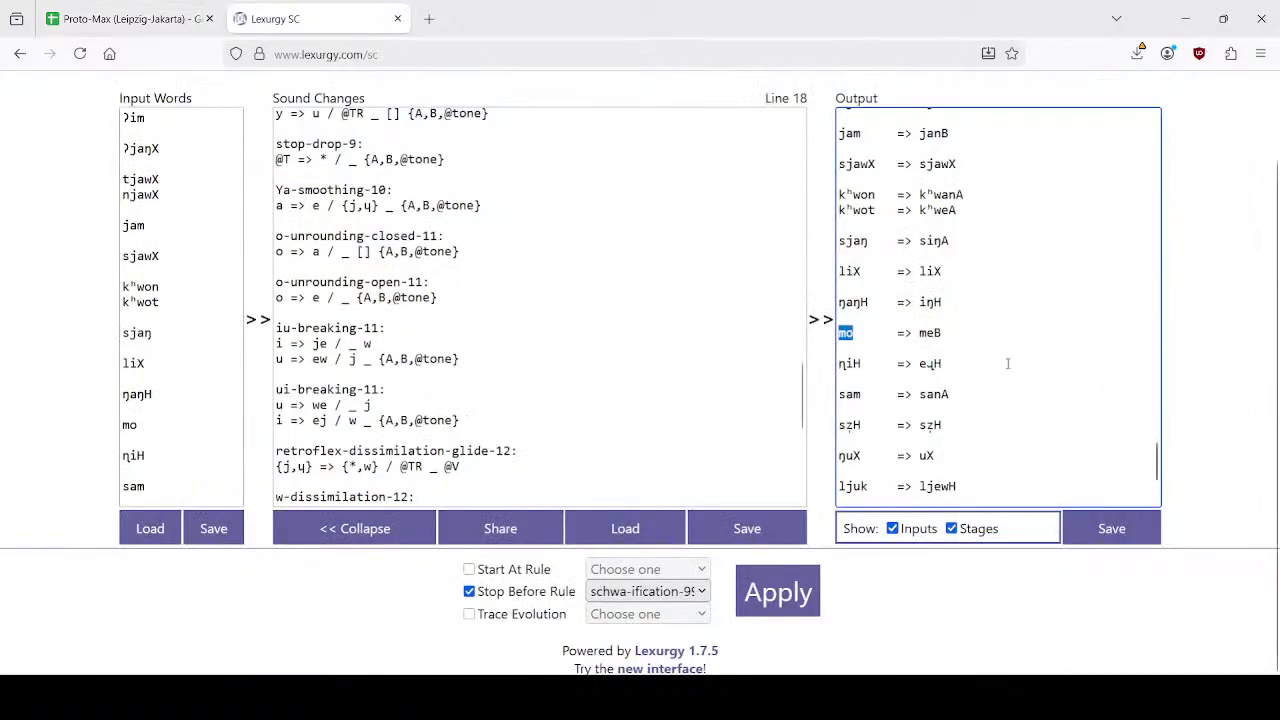
double_click(858, 363)
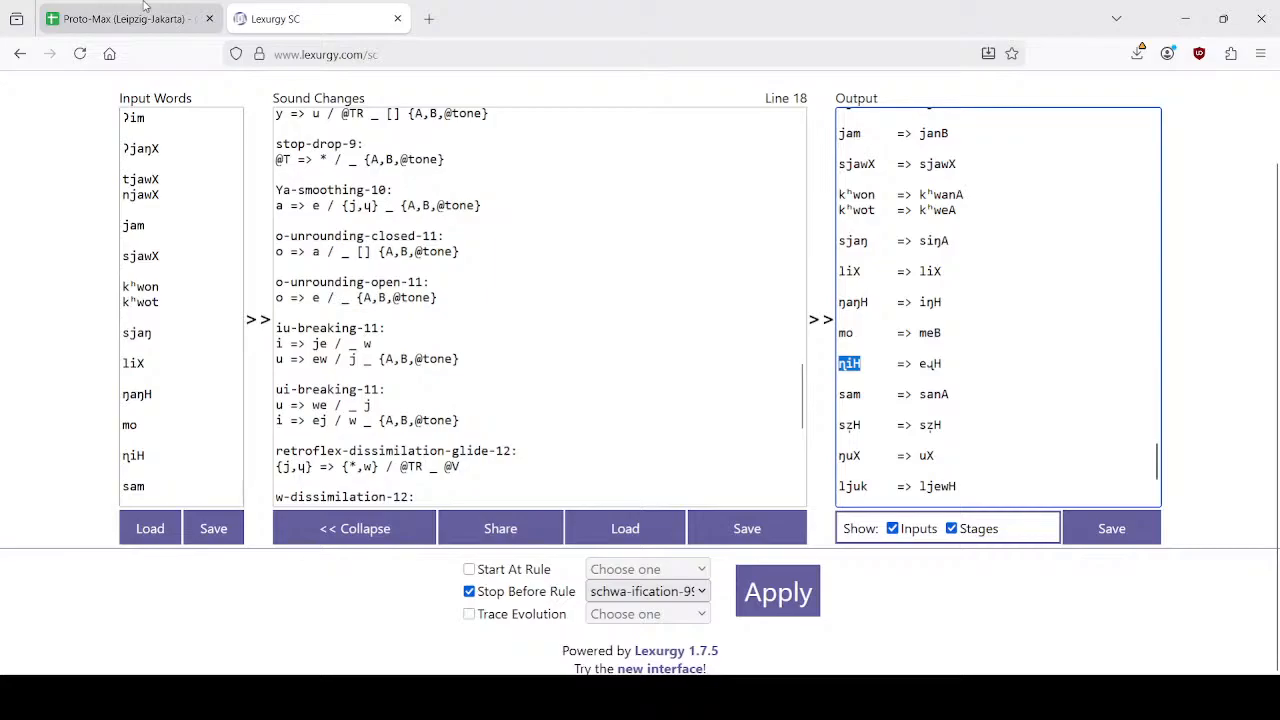
scroll(909, 377, "down", 2)
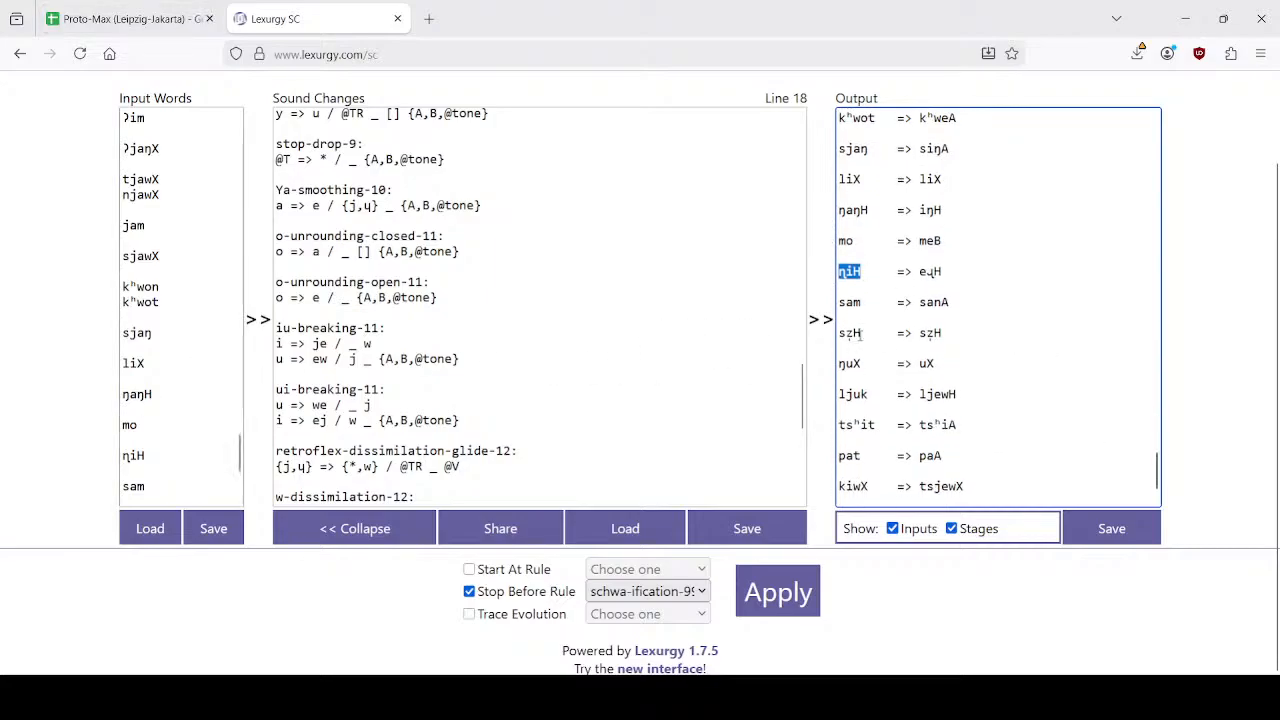
double_click(852, 334)
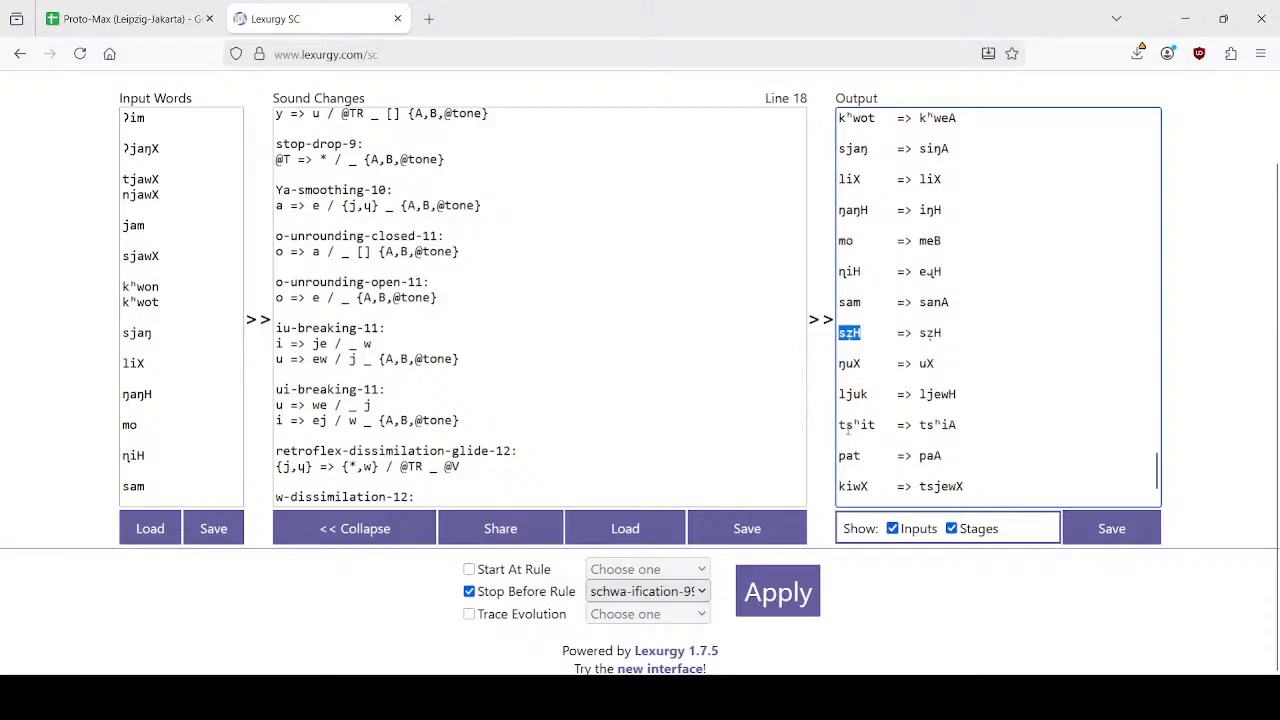
double_click(874, 425)
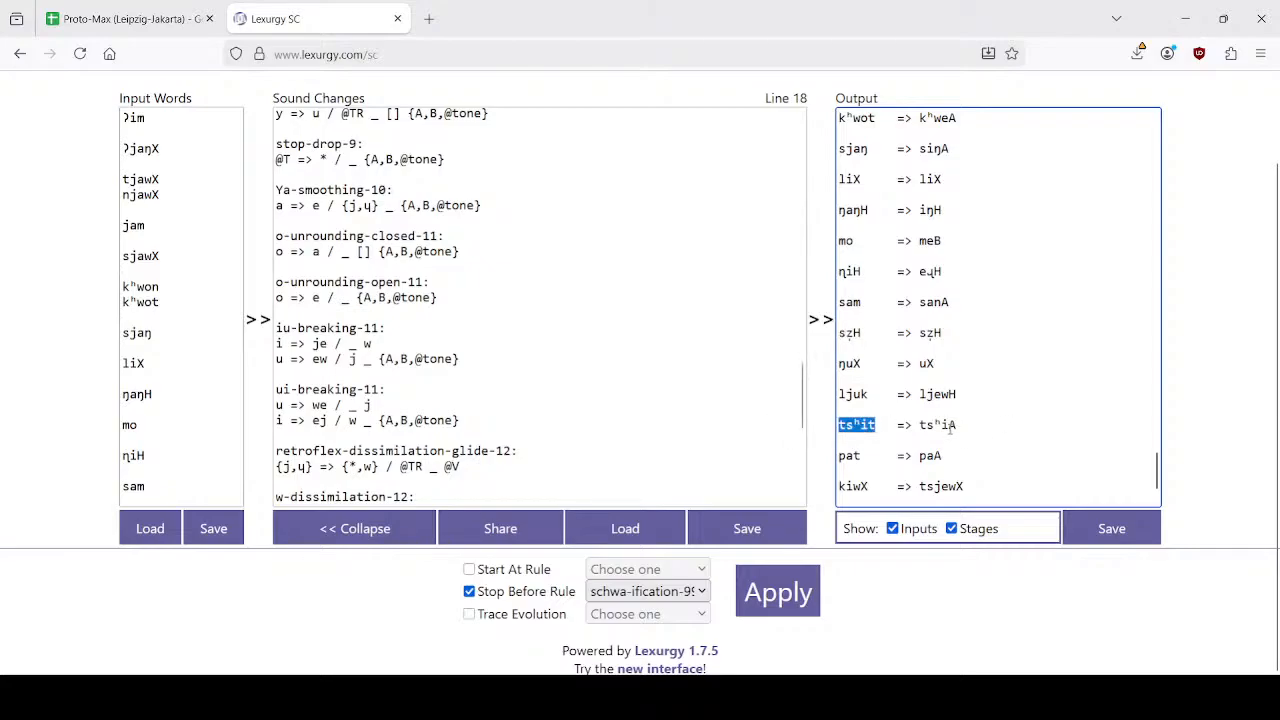
double_click(852, 456)
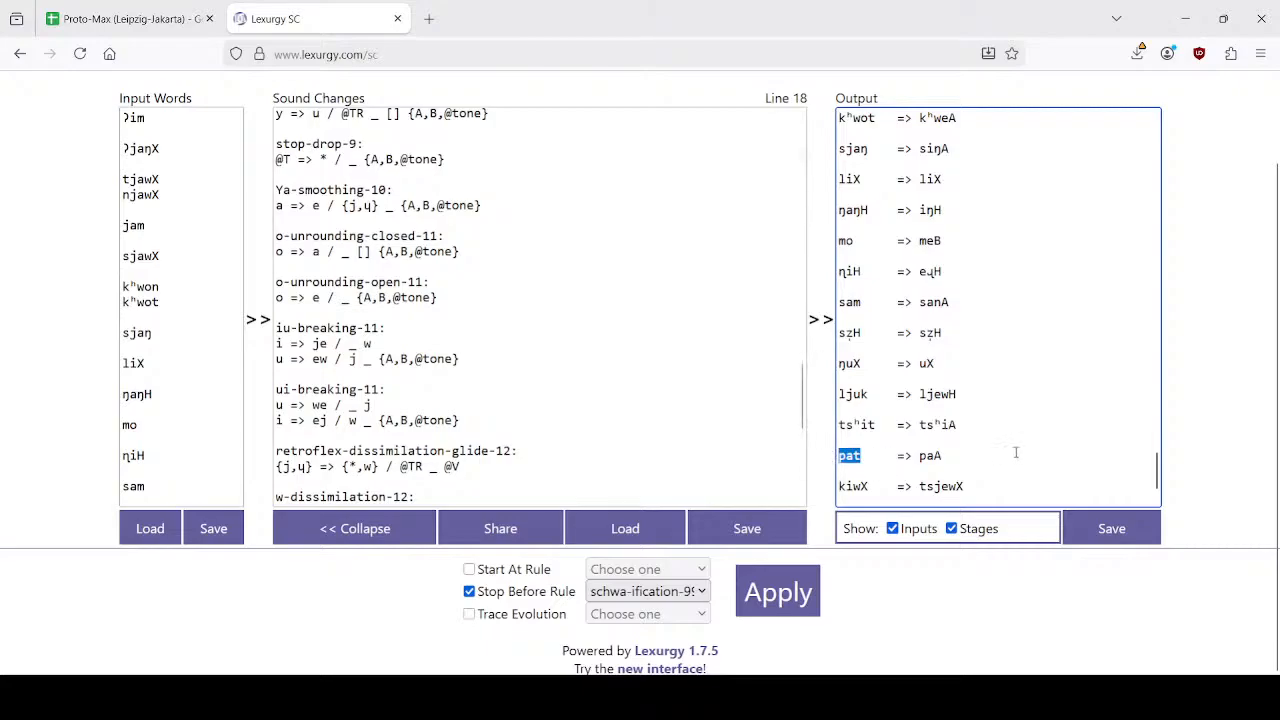
double_click(926, 456)
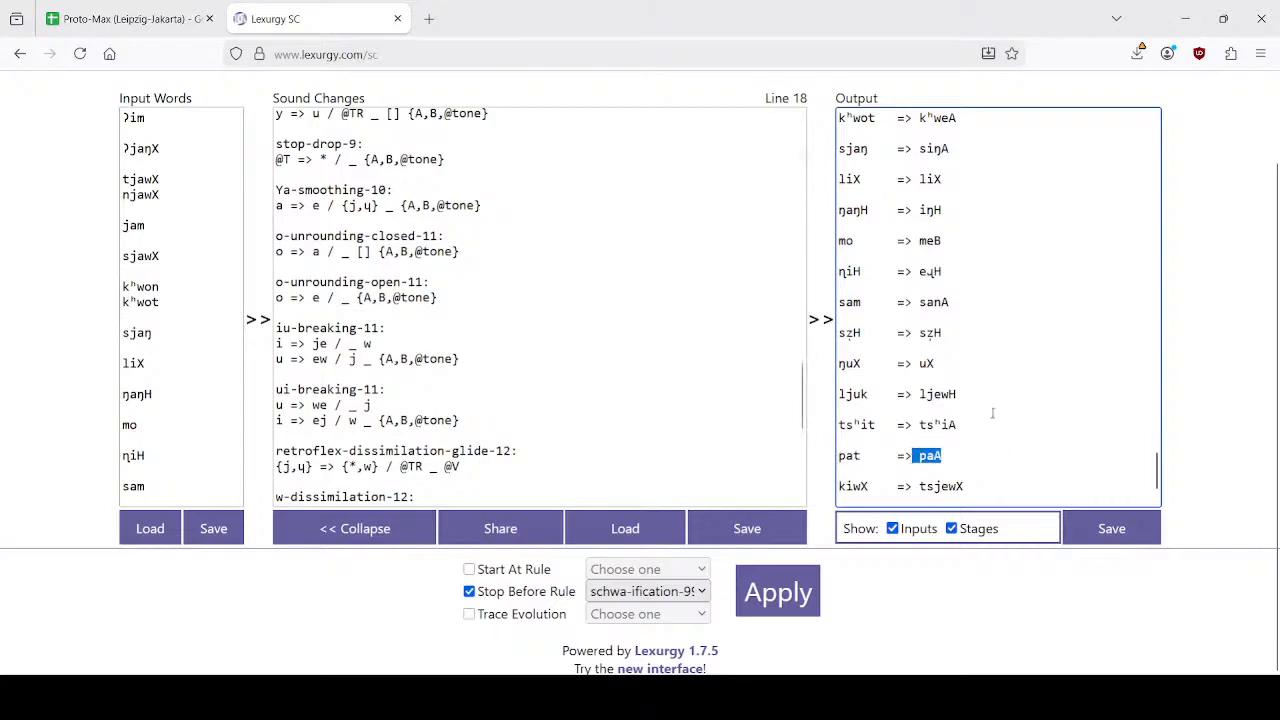
scroll(993, 412, "down", 1)
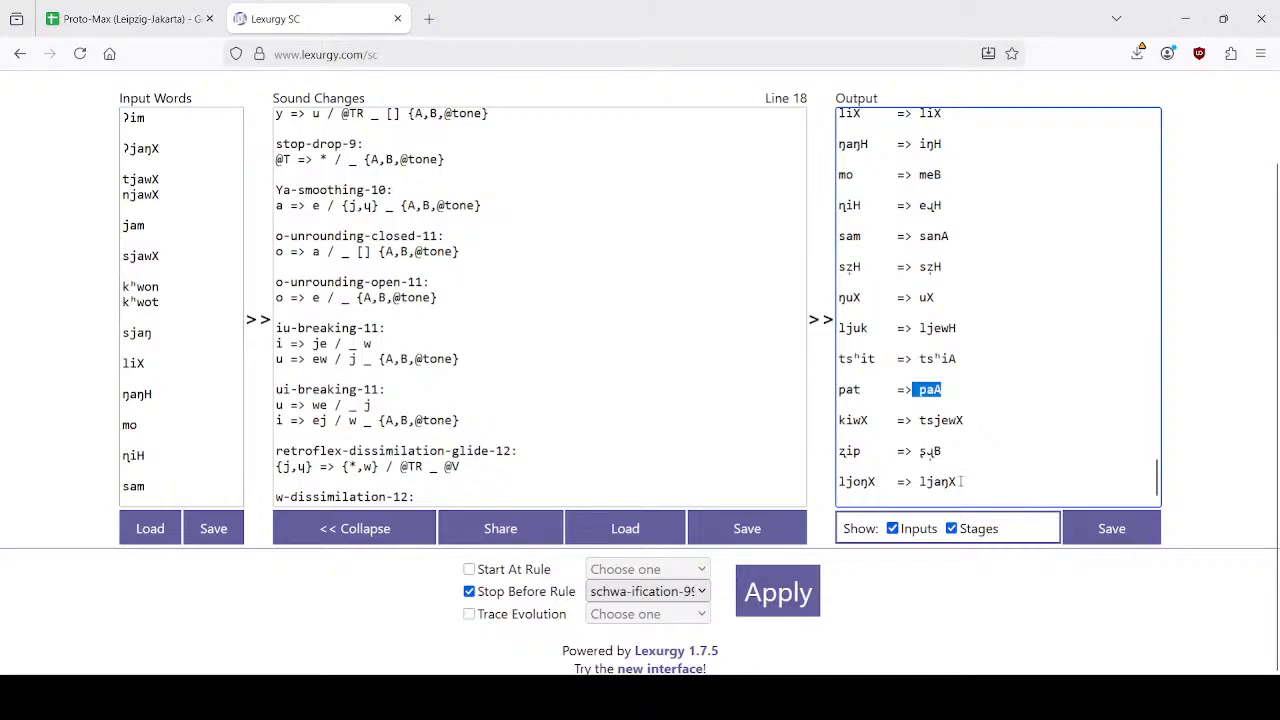
Go back to the first output words and arrange the Lexurgy window so its output is visible beside the spreadsheet.
scroll(957, 312, "up", 5)
scroll(957, 312, "up", 10)
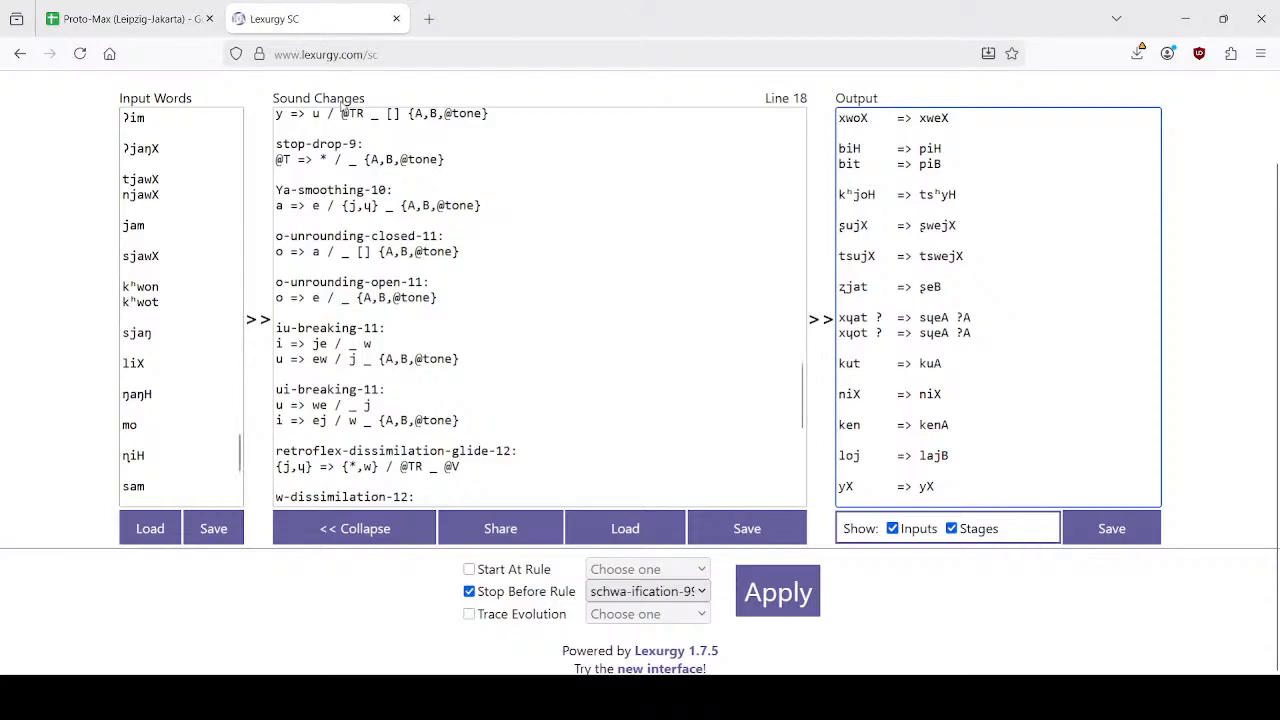
left_click(397, 18)
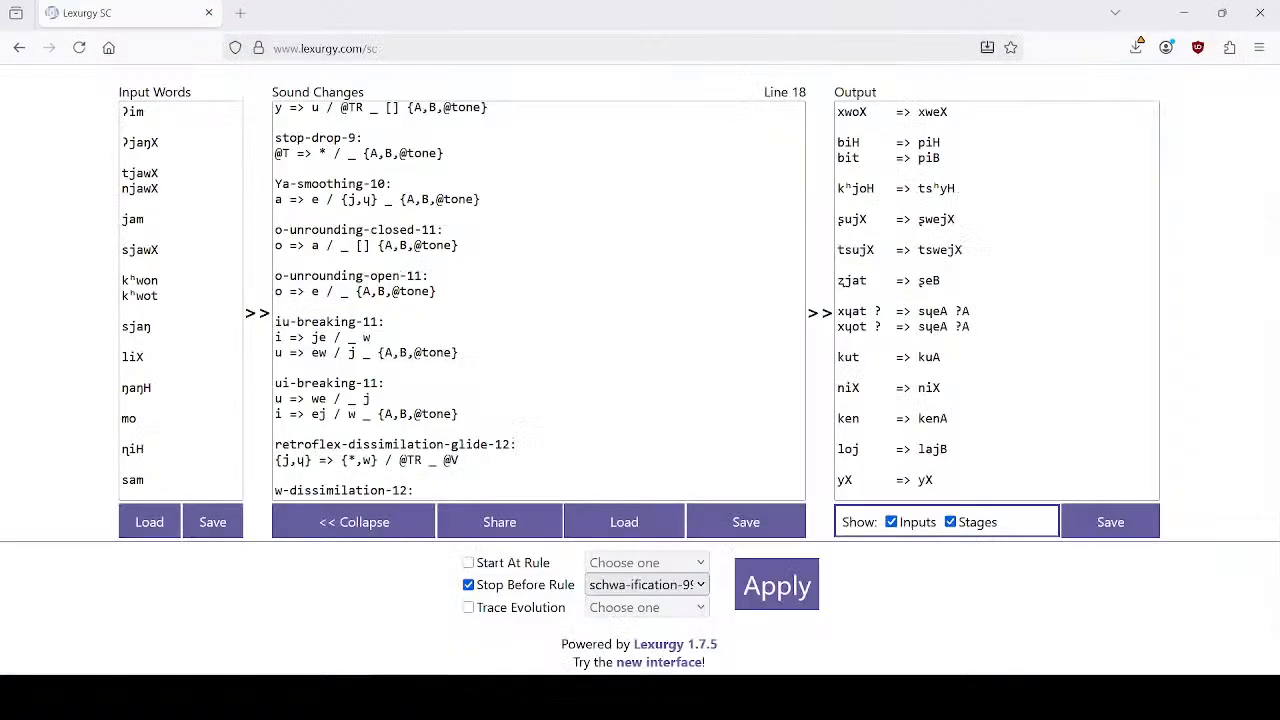
left_click_drag(759, 16, 1, 40)
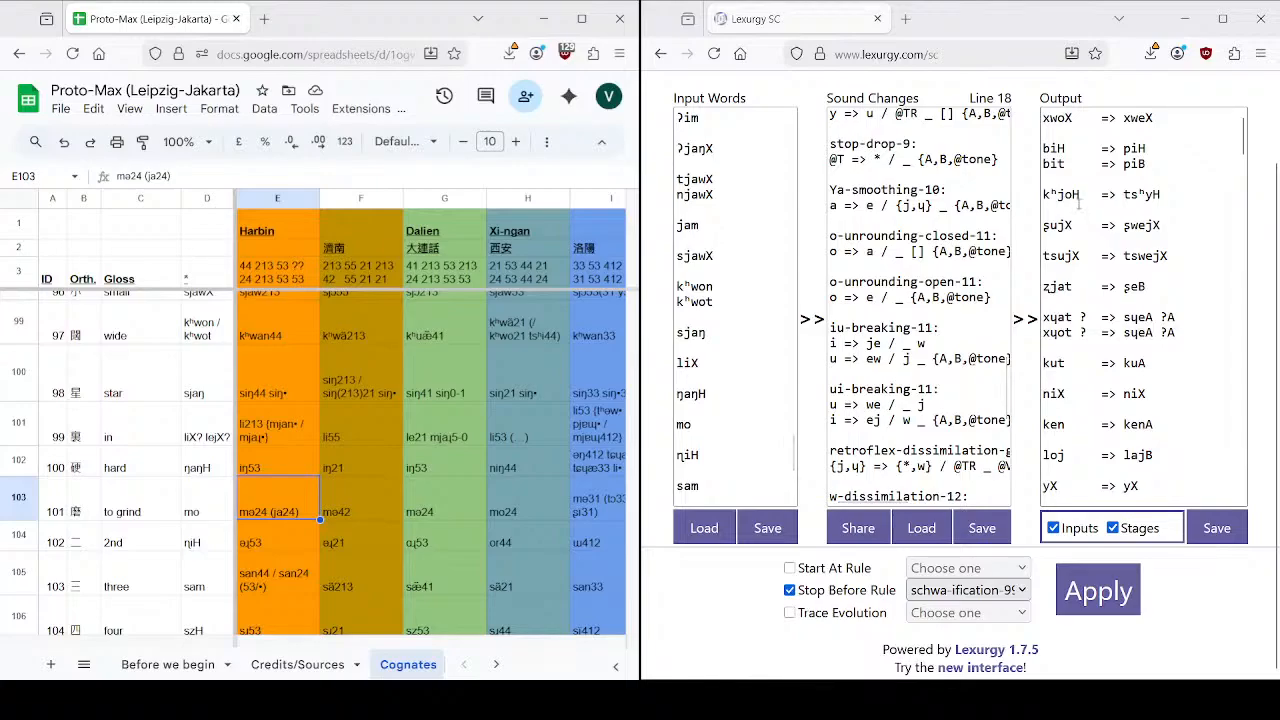
left_click(1229, 33)
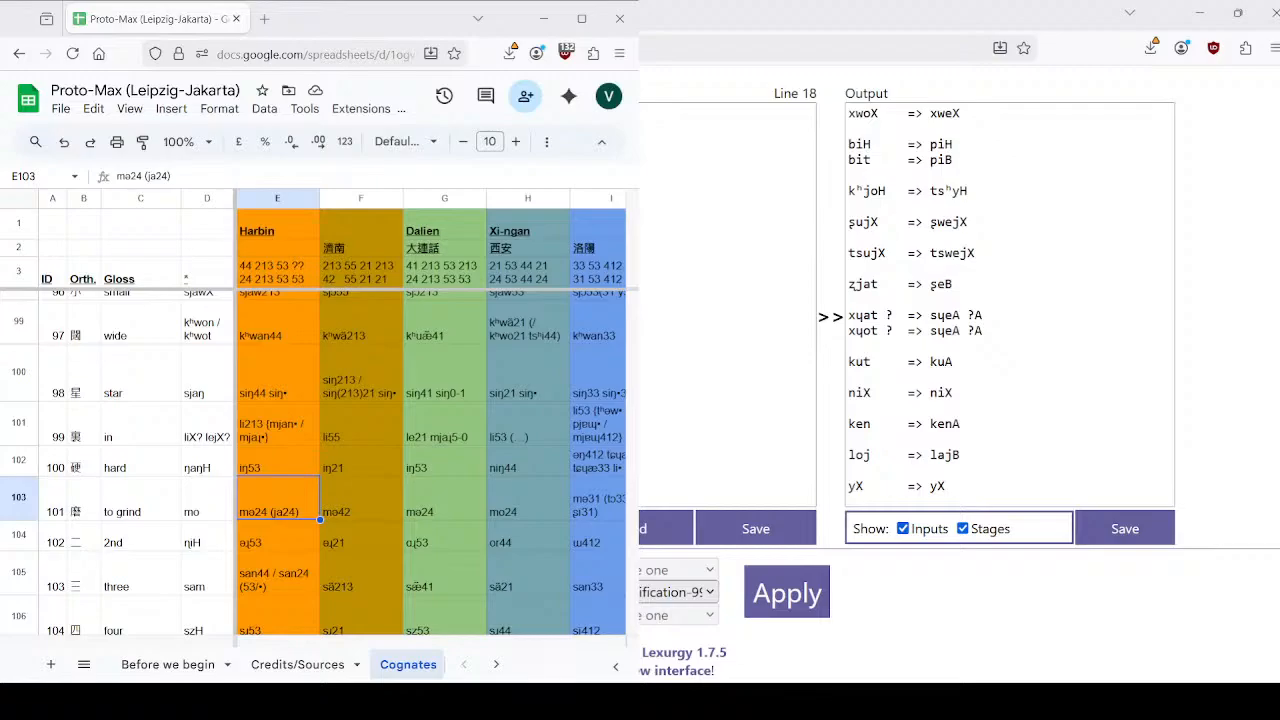
left_click(1004, 345)
left_click(244, 620)
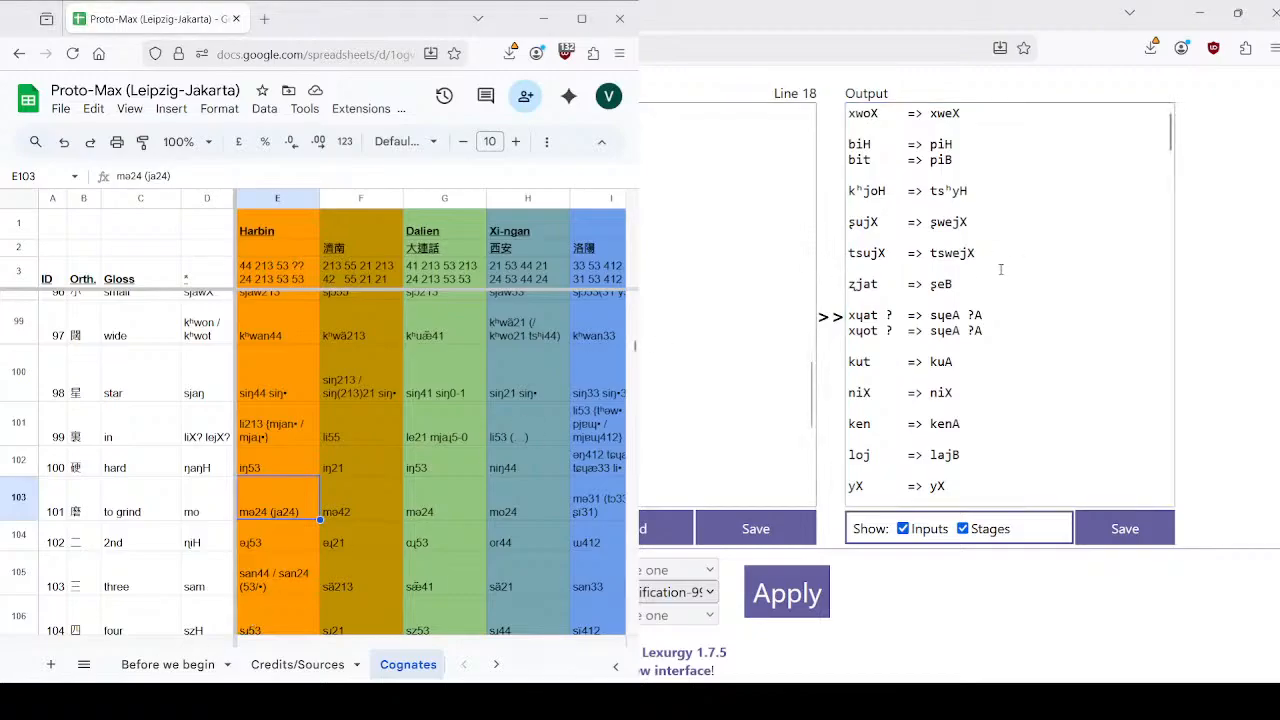
Bring up the first entries of the Cognates sheet and rerun the sound changes without stopping before the schwa-ification rule.
scroll(368, 351, "up", 5)
scroll(368, 351, "up", 20)
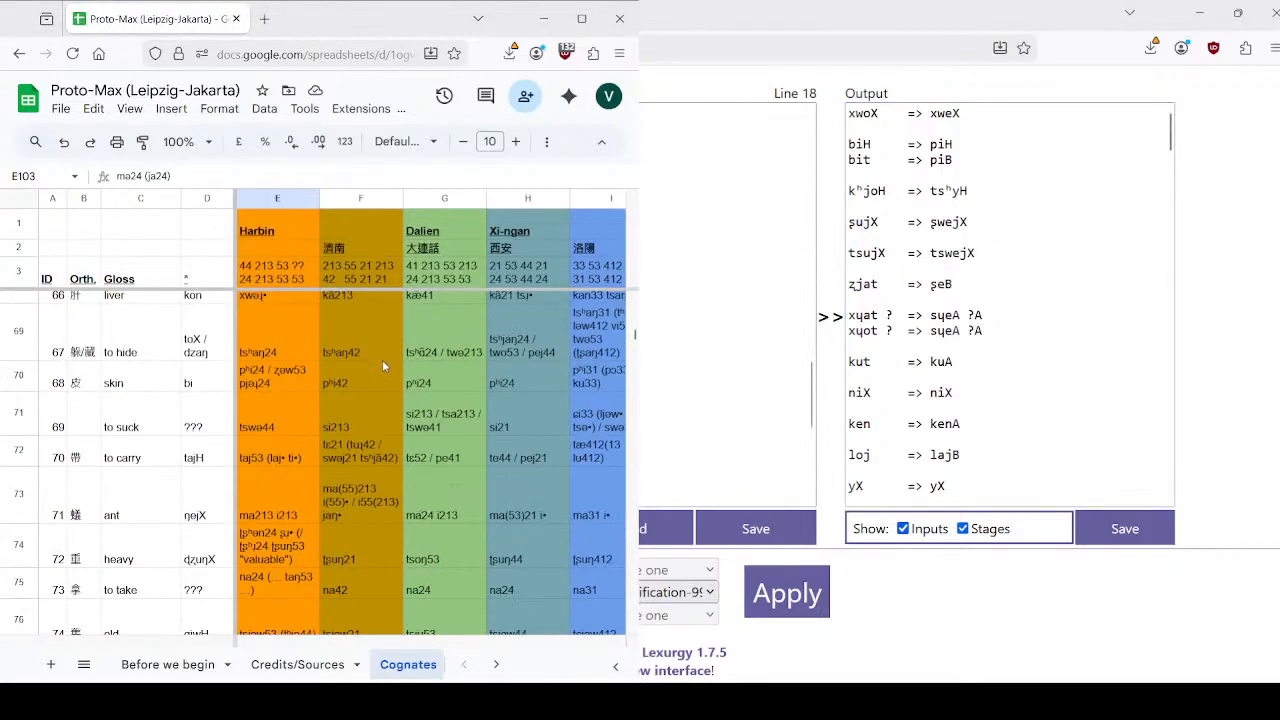
scroll(385, 372, "up", 5)
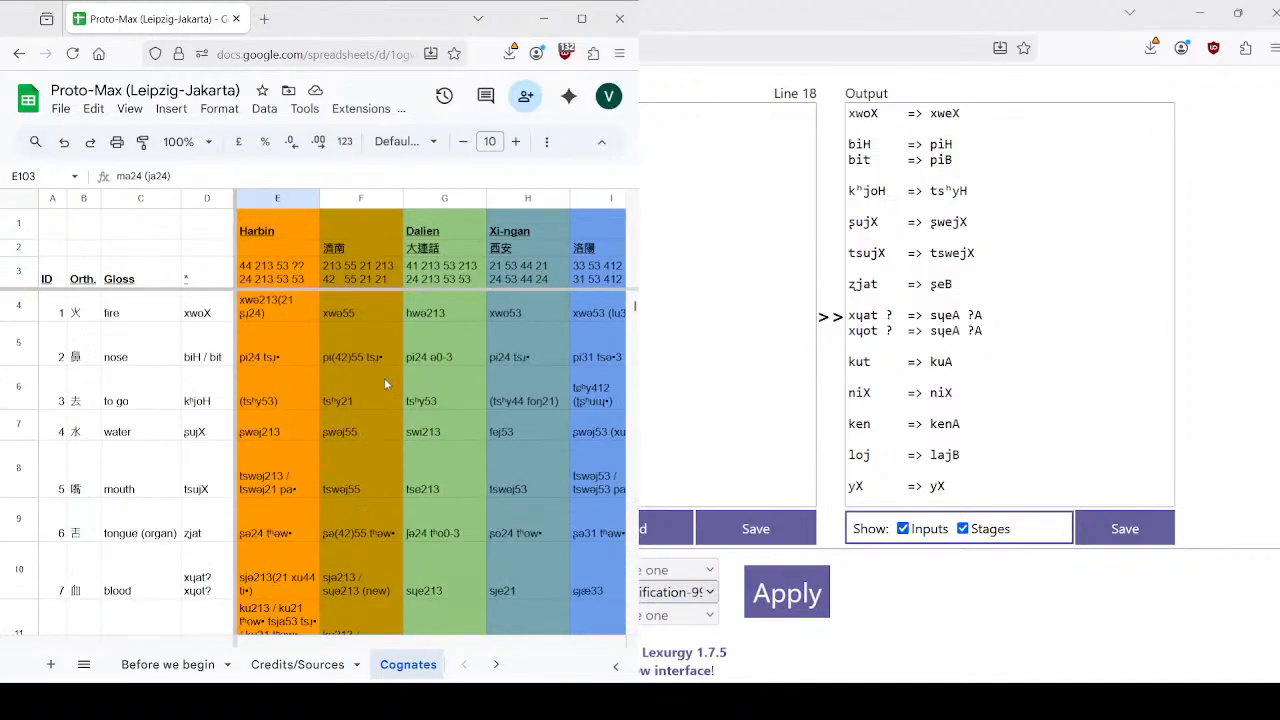
left_click(698, 596)
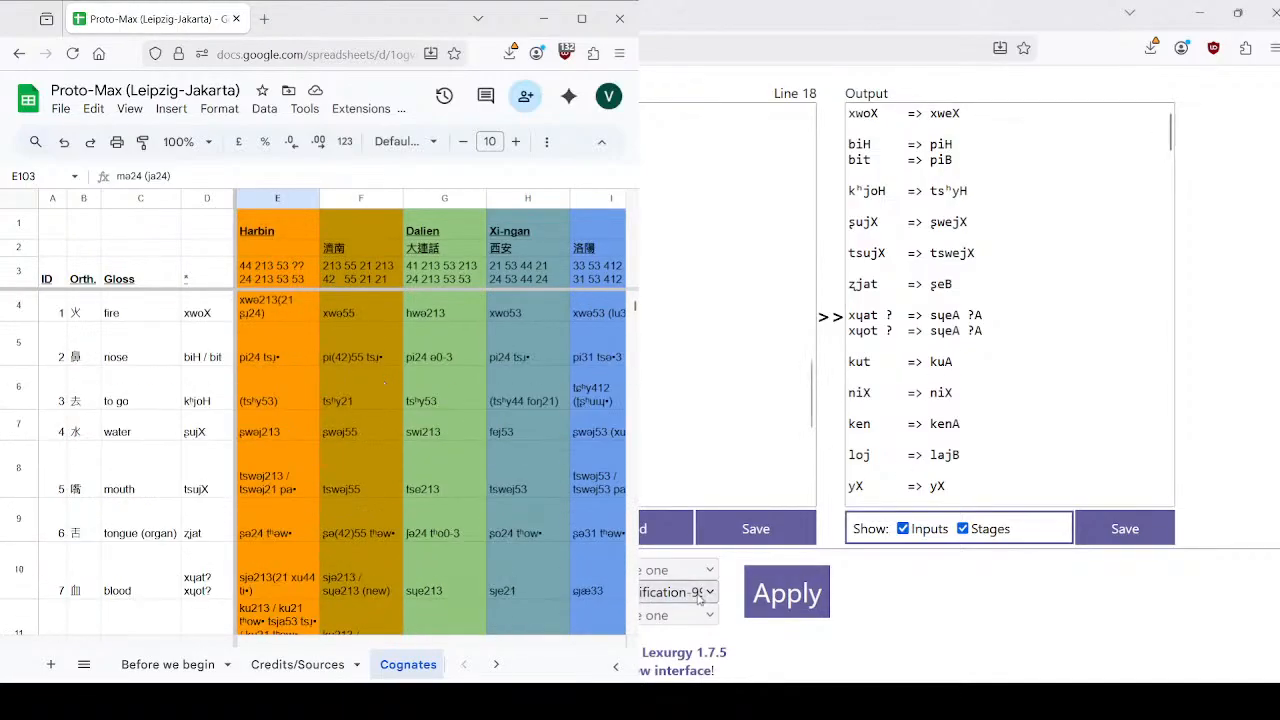
left_click(695, 548)
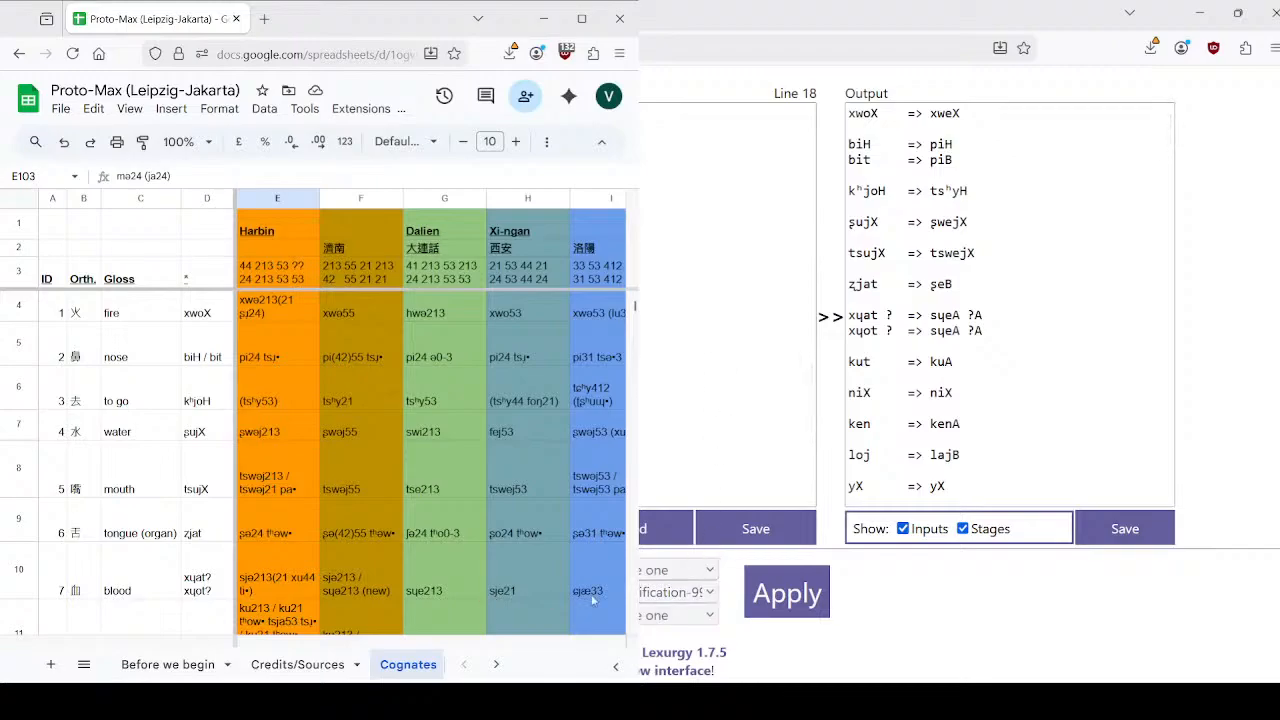
left_click(787, 593)
Compare the first Harbin cognates with the derived output, highlighting the initial x and final t of xɥat for "blood".
scroll(300, 490, "down", 1)
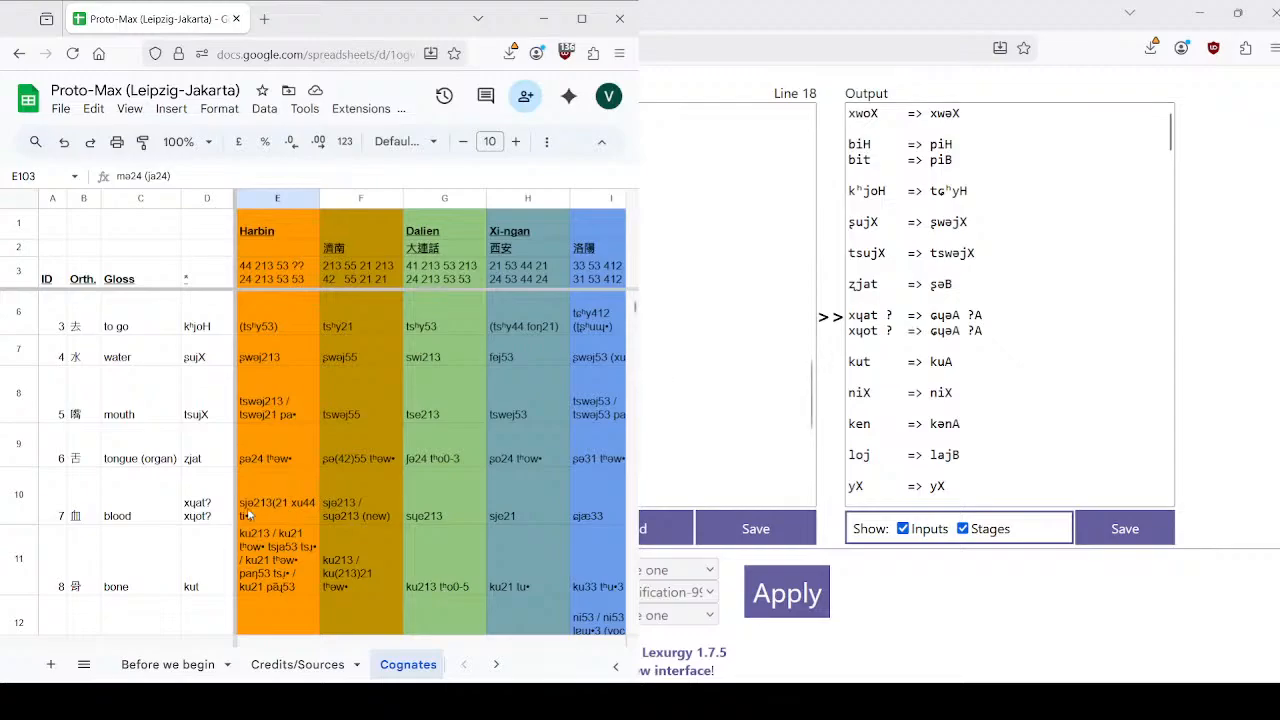
scroll(292, 456, "down", 1)
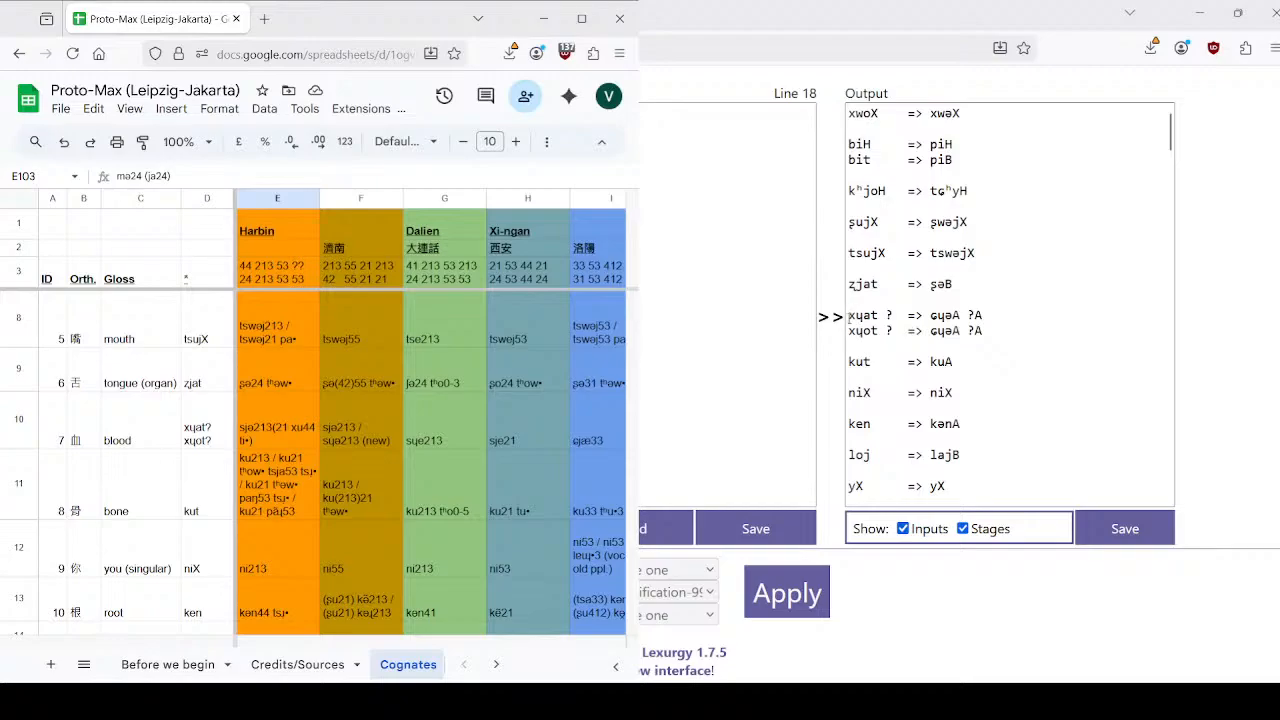
left_click(849, 316)
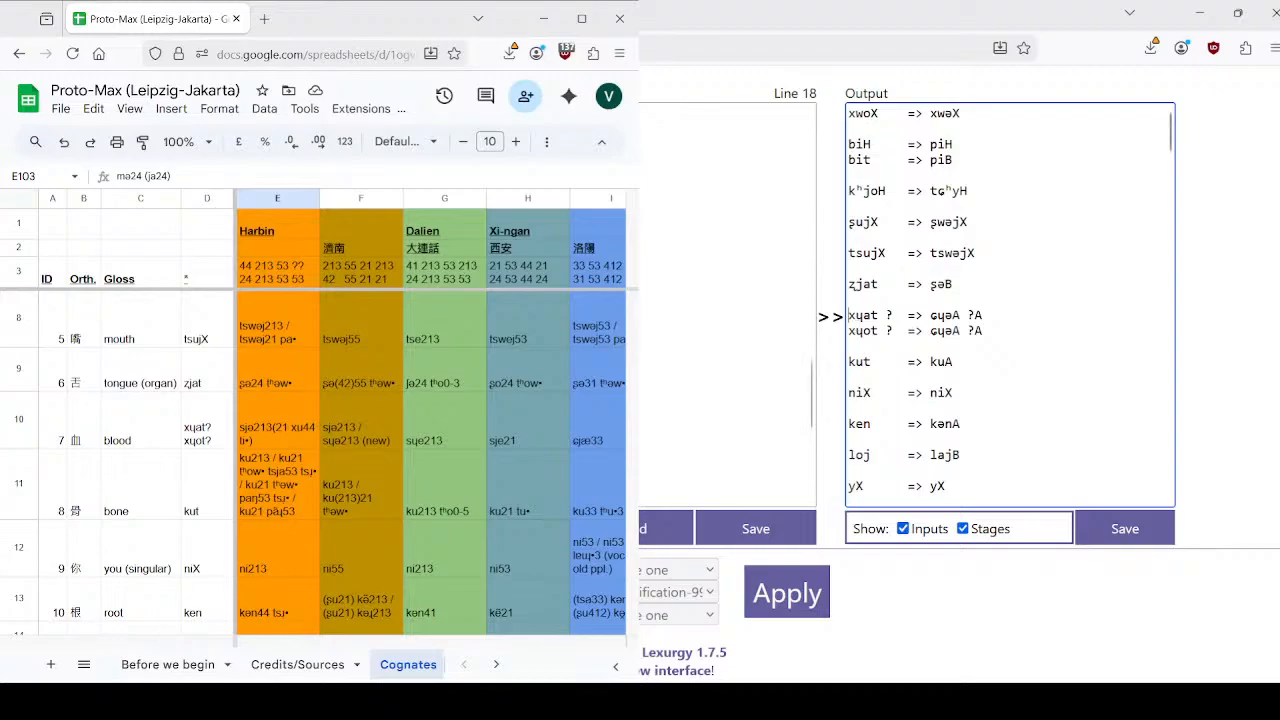
left_click_drag(855, 316, 848, 316)
left_click_drag(879, 316, 871, 316)
key("alt+Tab")
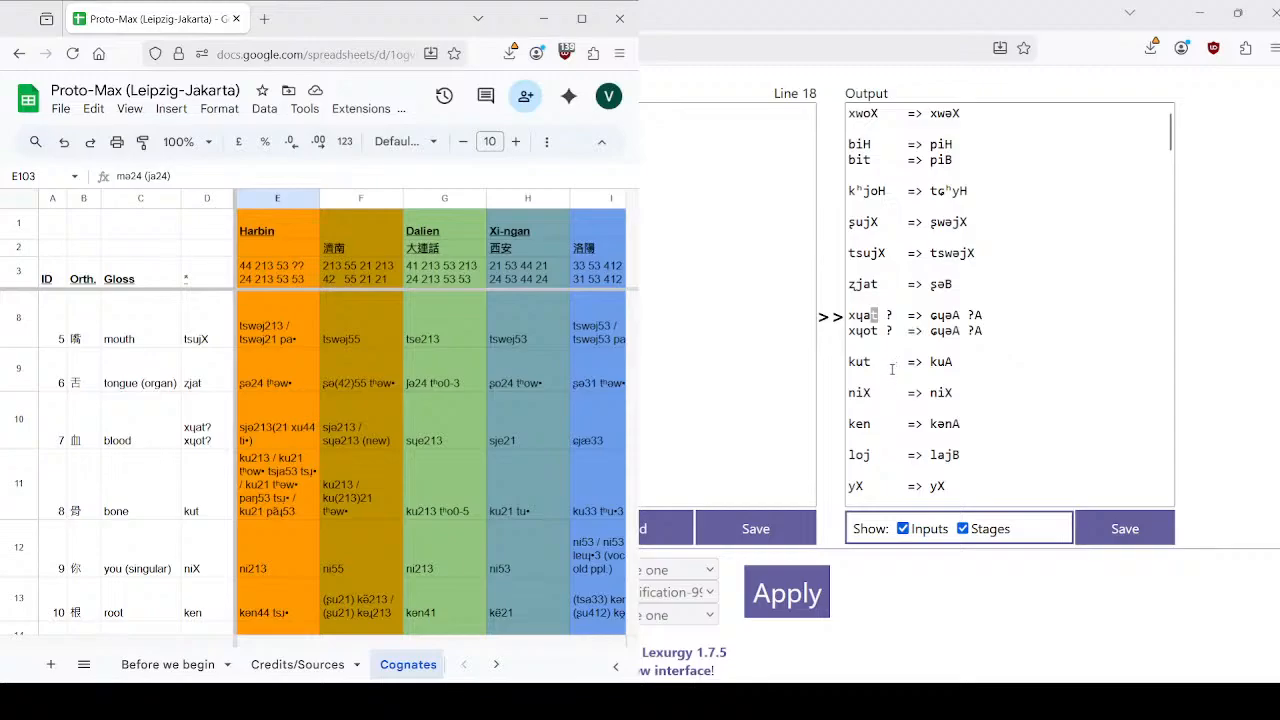
left_click(884, 314)
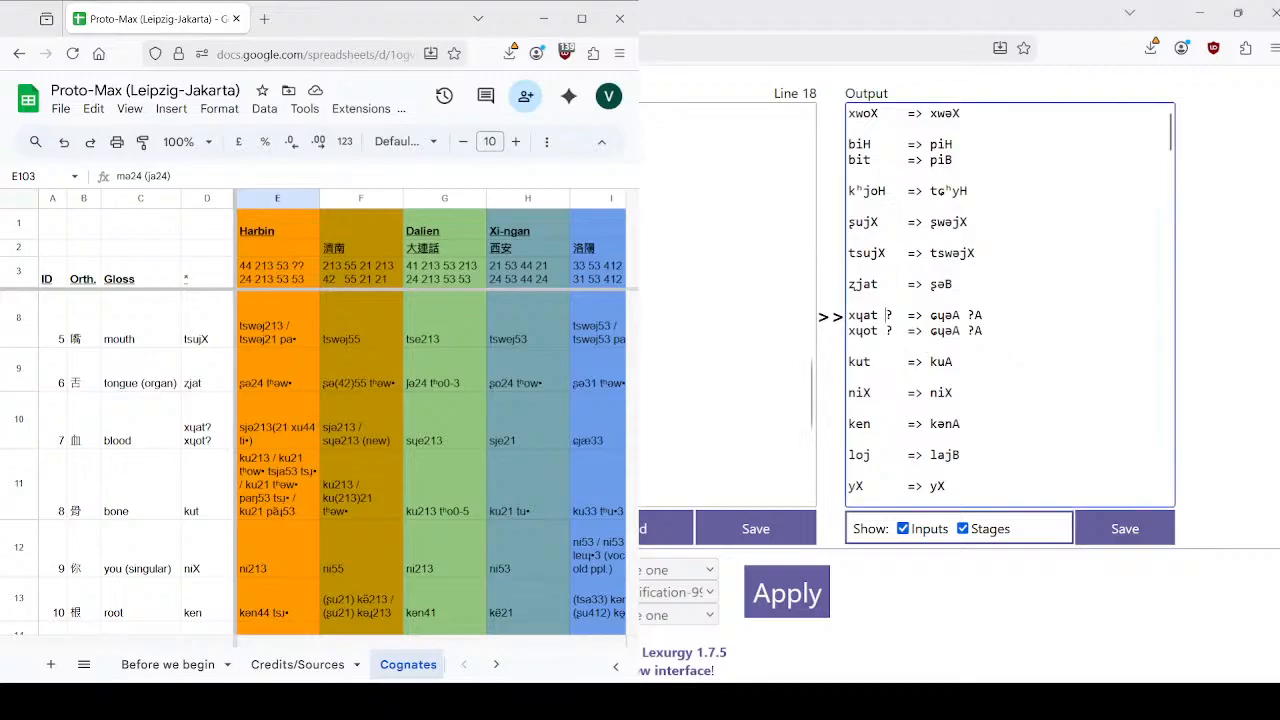
scroll(905, 334, "down", 2)
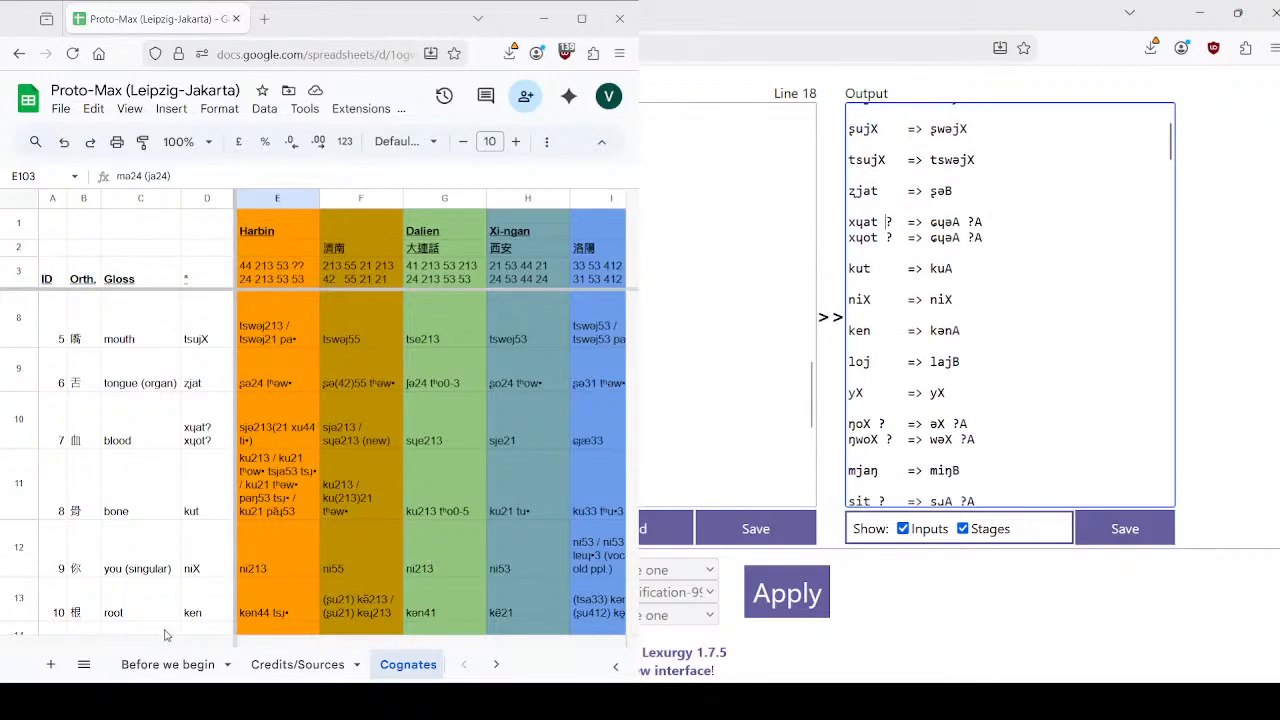
Compare the Harbin cognates from "bone" through "name" in the Cognates sheet with the derived forms in the output.
left_click(238, 617)
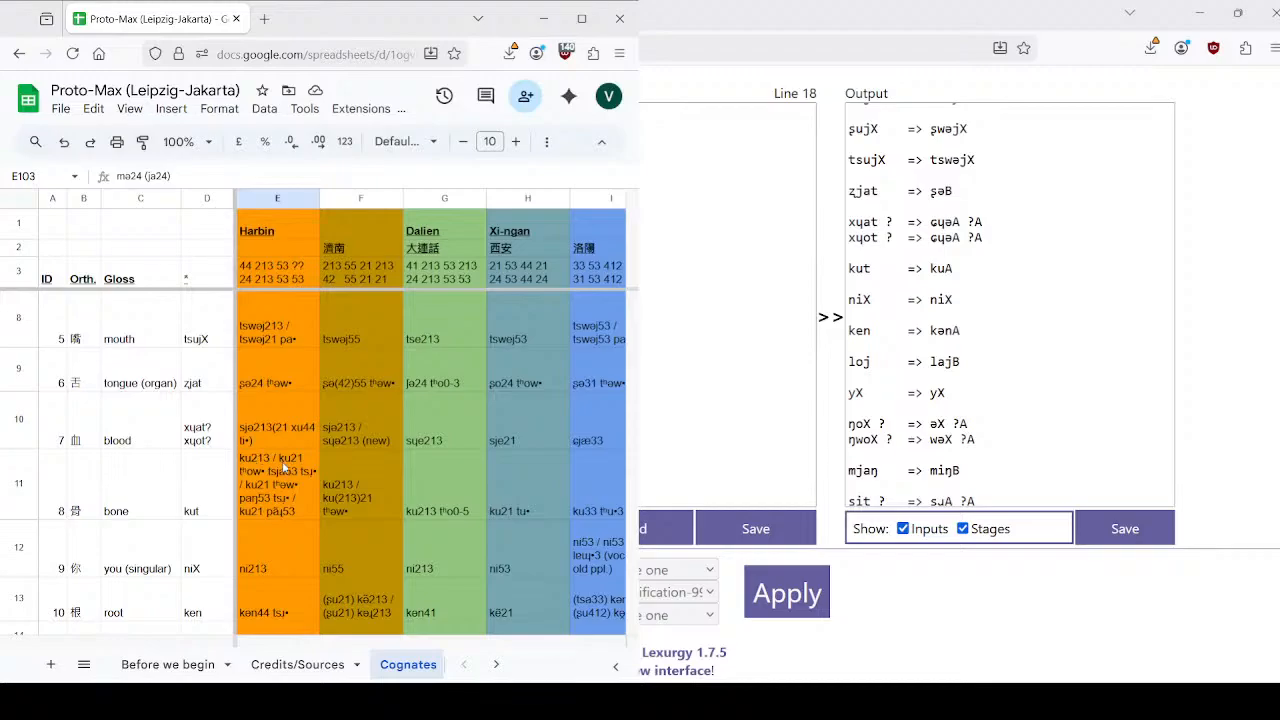
scroll(292, 478, "down", 1)
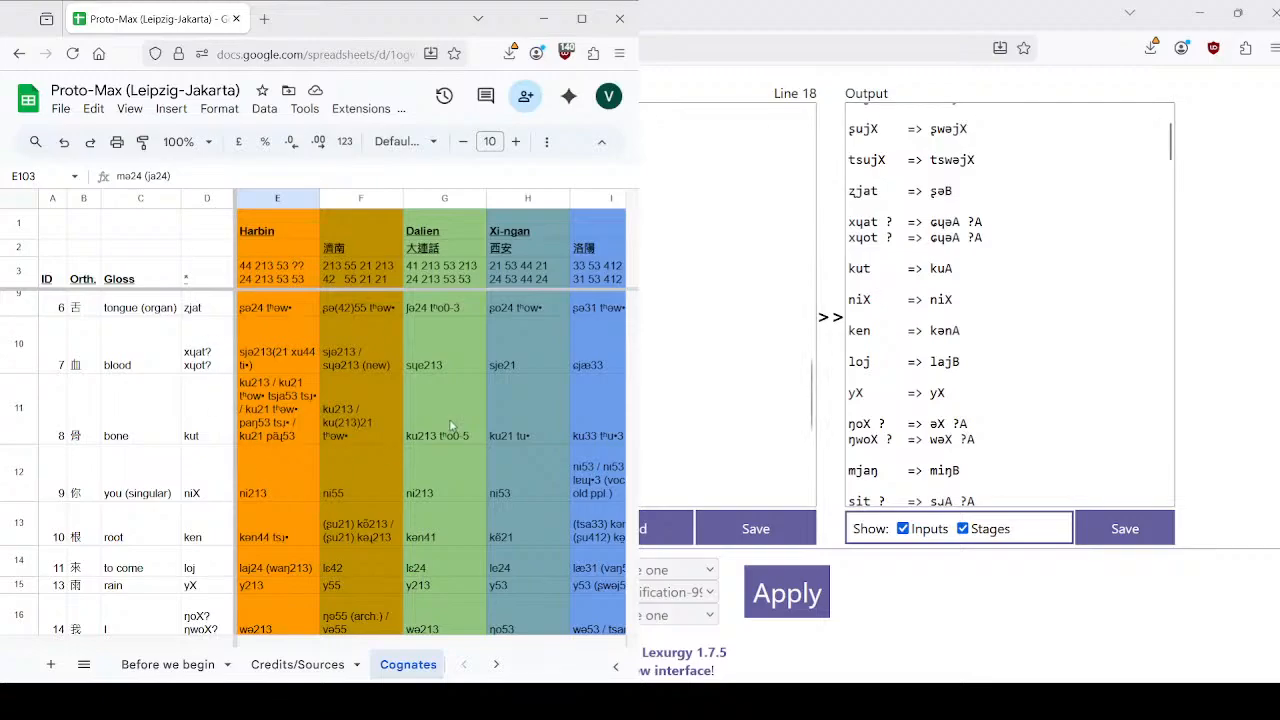
scroll(348, 405, "down", 1)
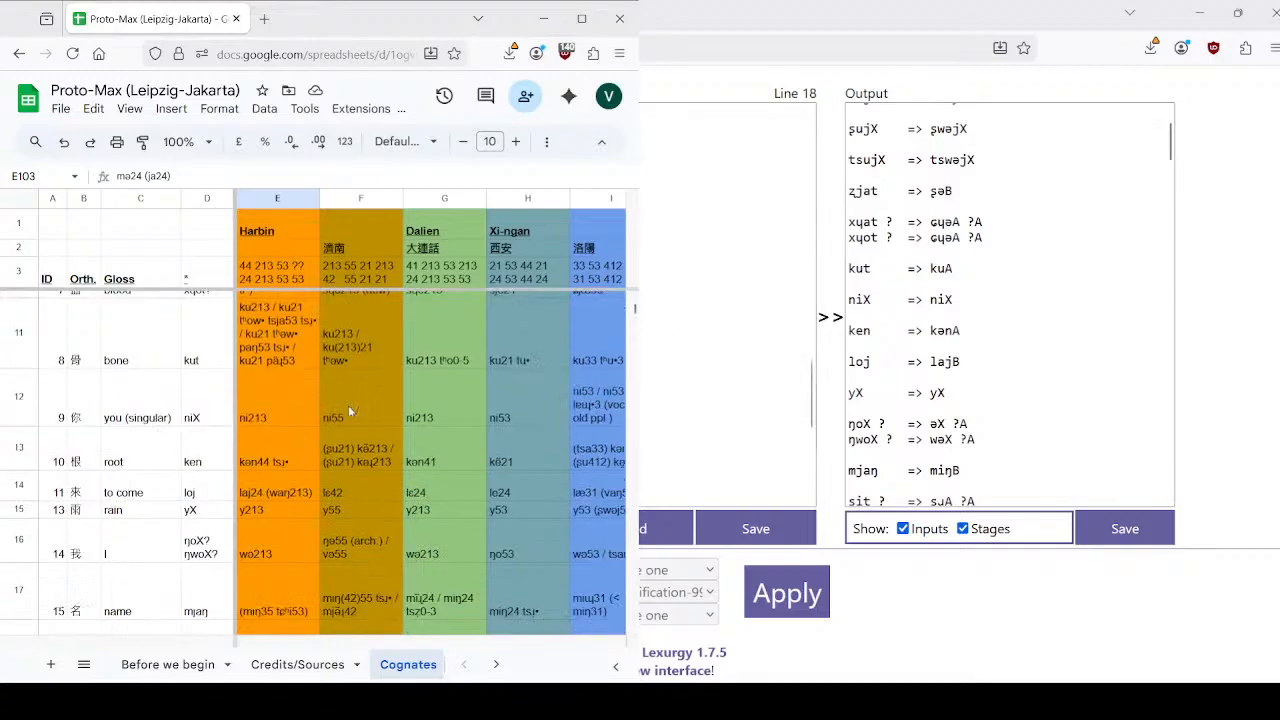
scroll(348, 405, "down", 2)
scroll(348, 405, "up", 1)
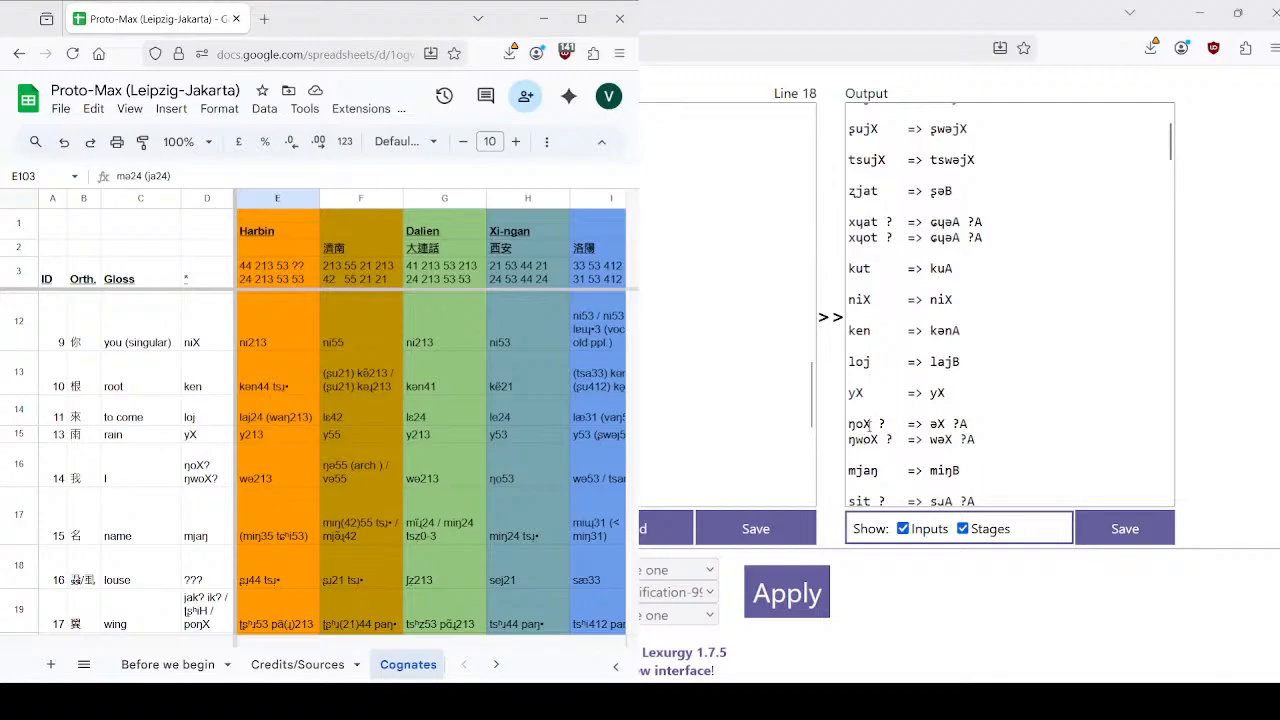
scroll(870, 425, "down", 2)
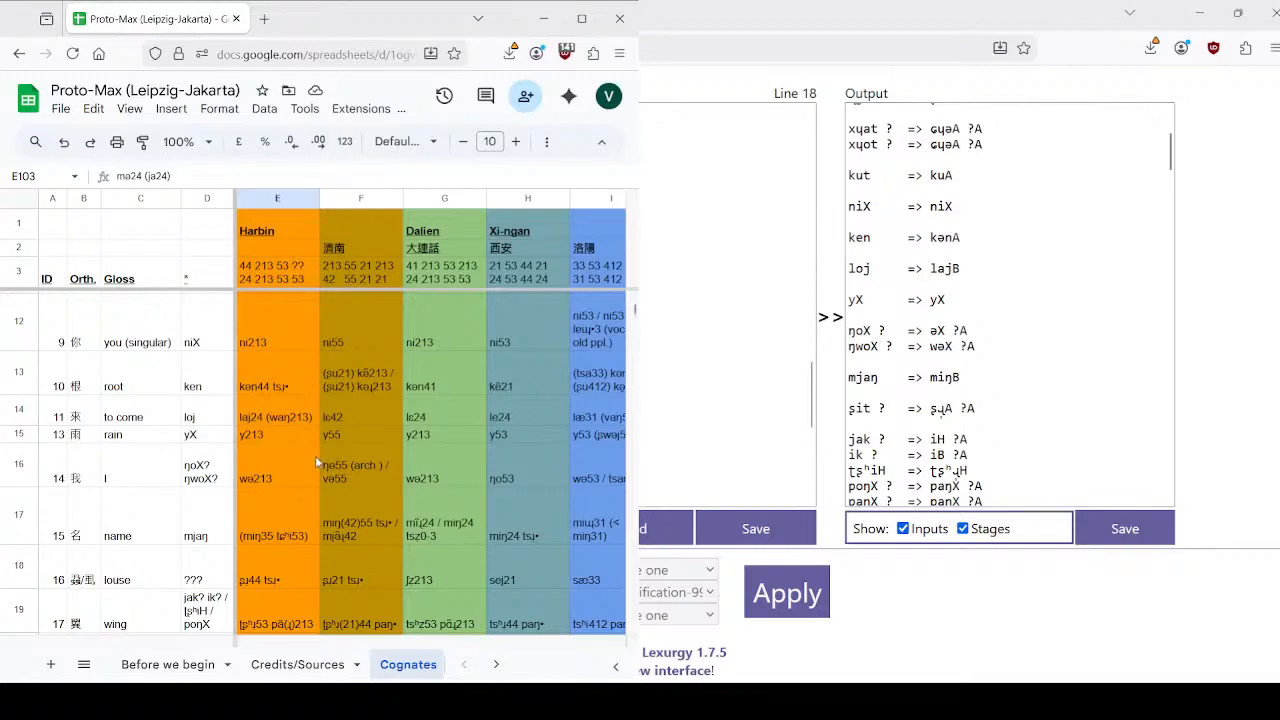
scroll(338, 450, "down", 1)
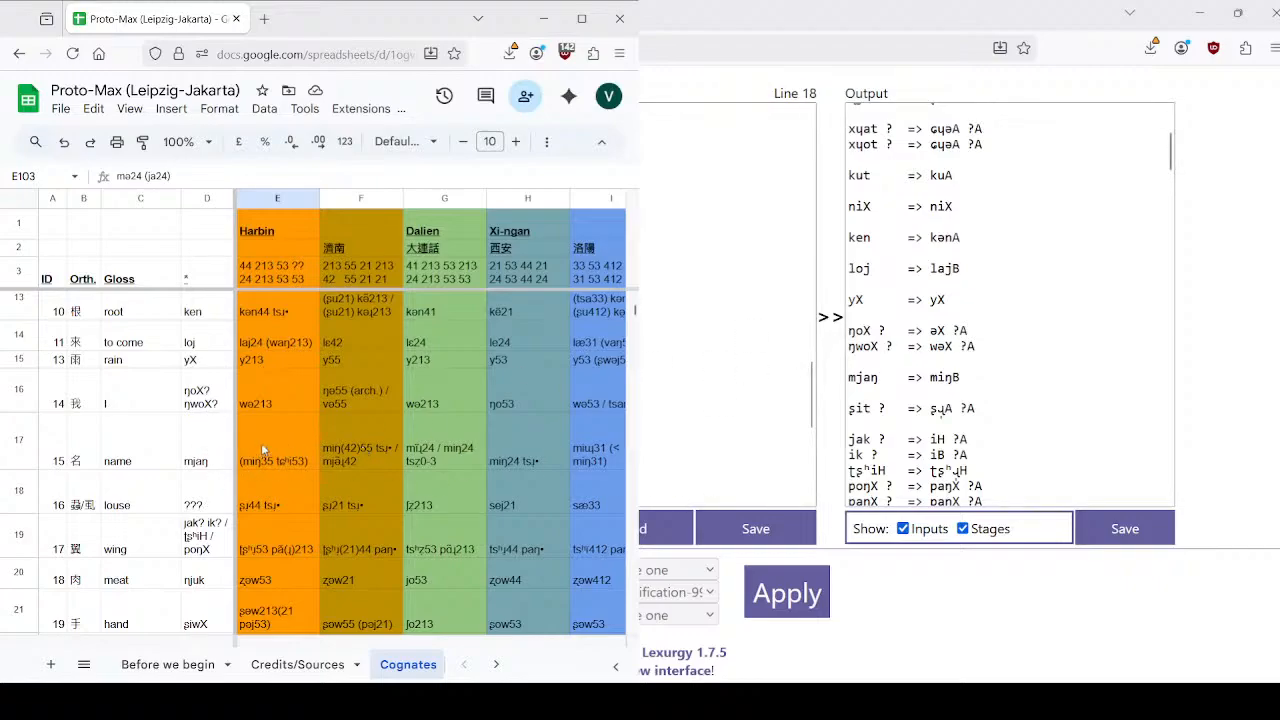
scroll(261, 443, "down", 1)
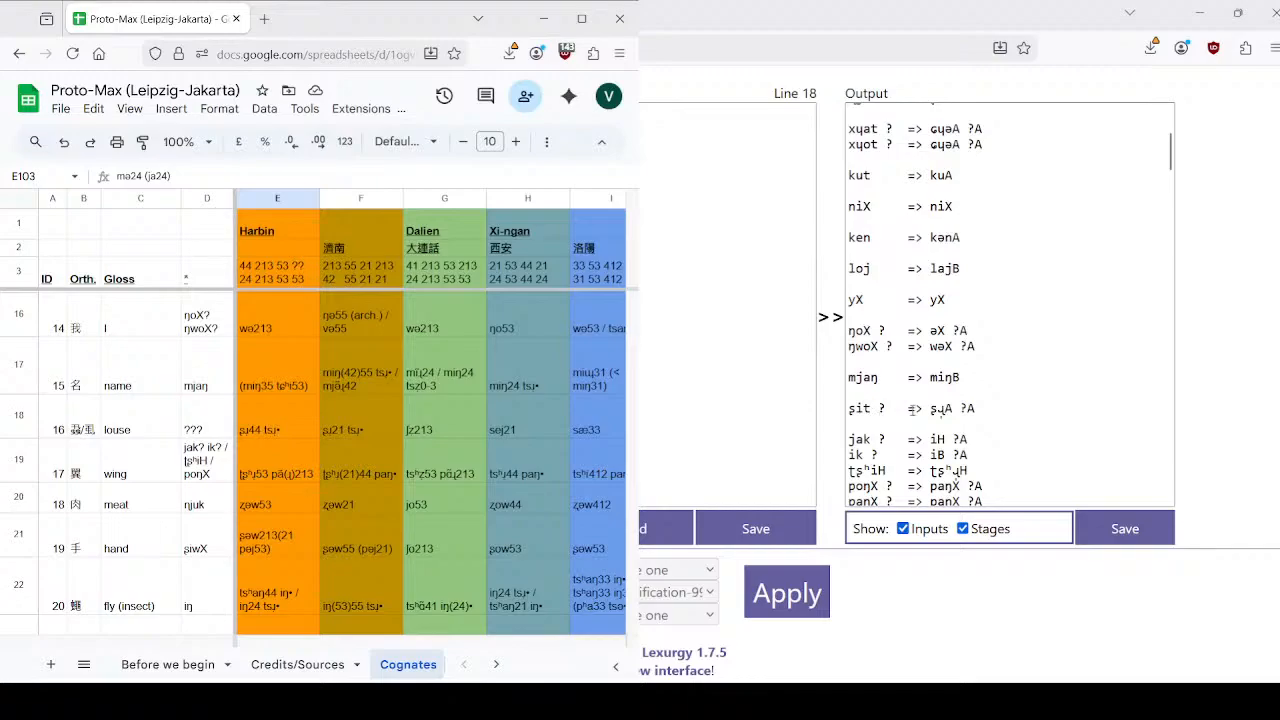
Compare the Harbin forms from "louse" through "ear" with the matching derived forms in the output.
scroll(896, 413, "down", 4)
scroll(325, 453, "down", 1)
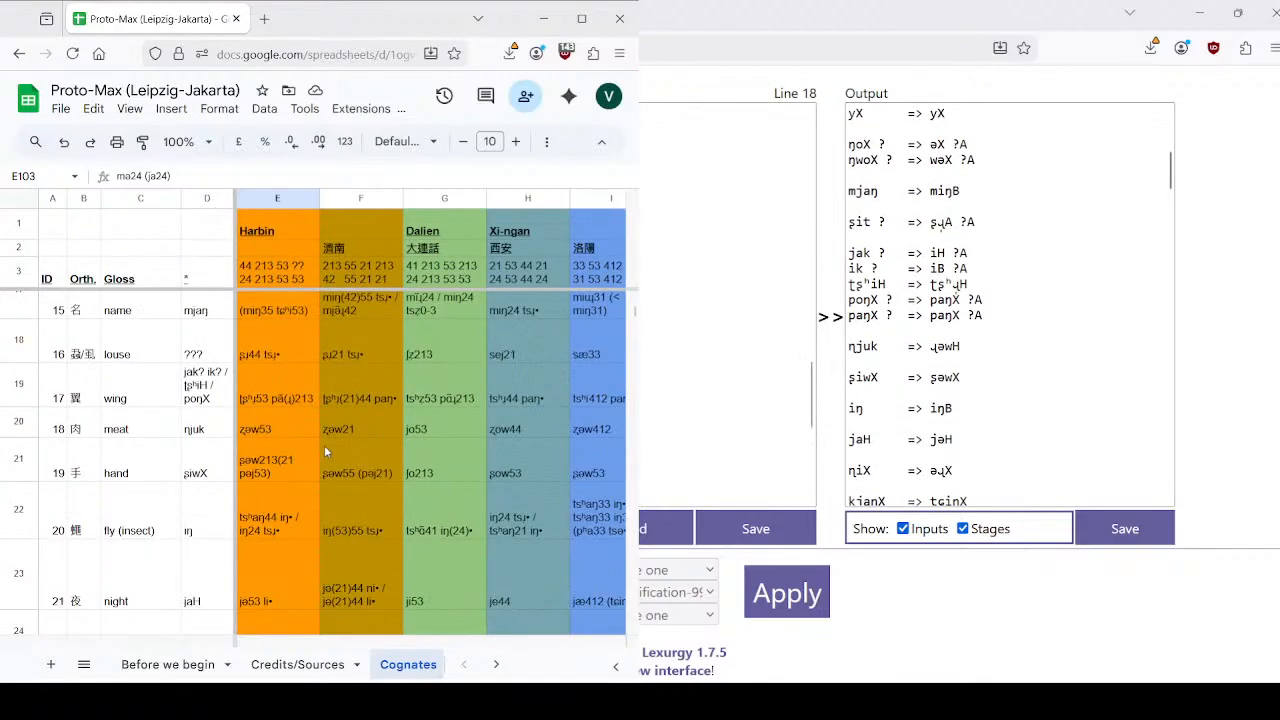
scroll(361, 401, "up", 1)
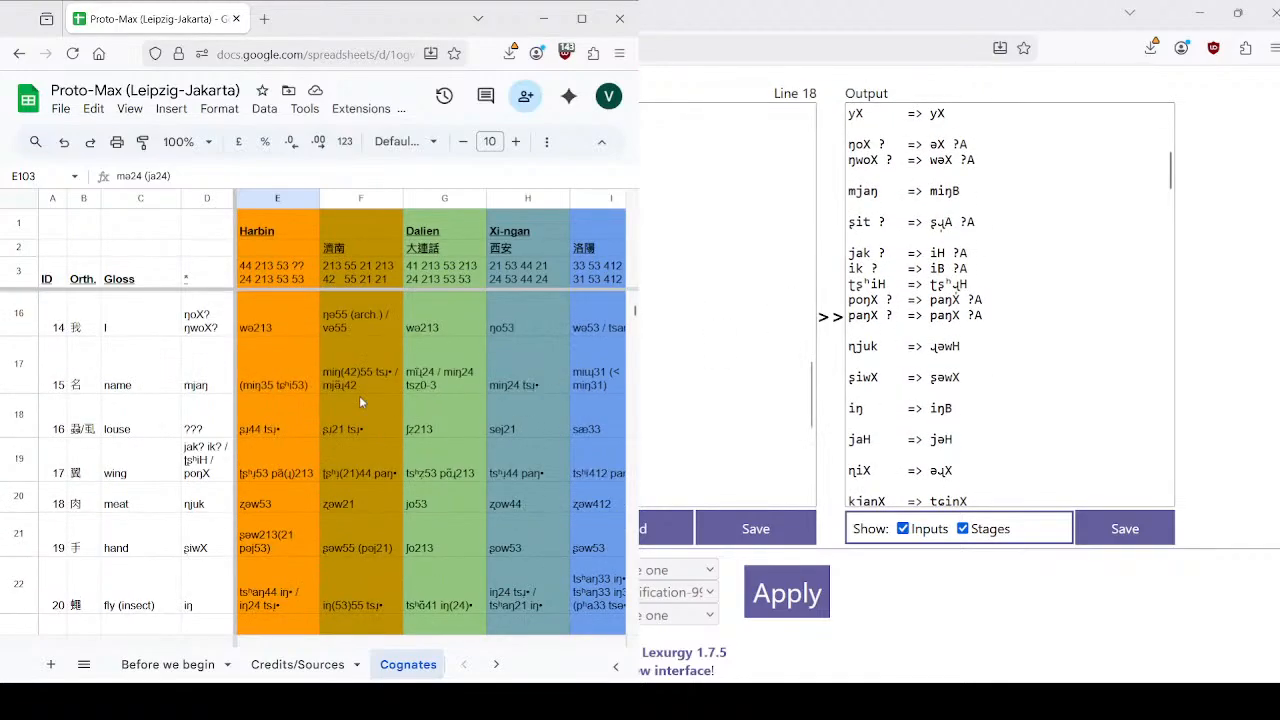
scroll(359, 395, "down", 1)
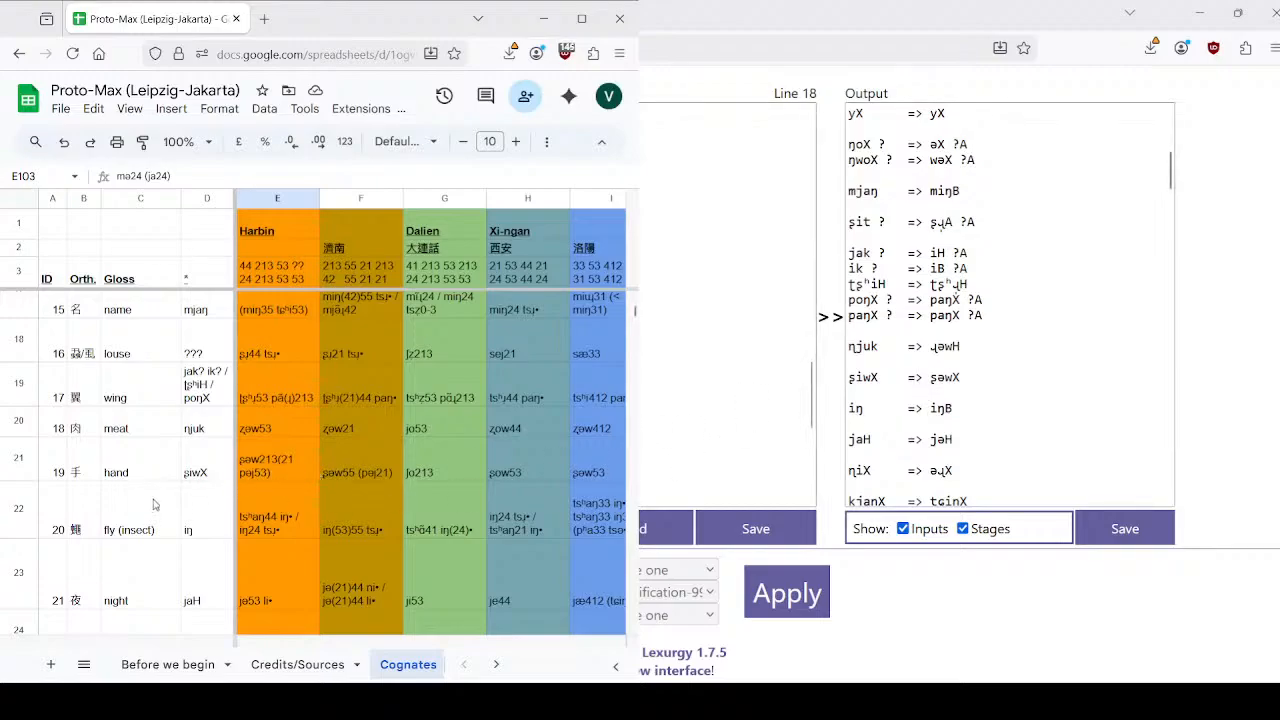
scroll(149, 504, "down", 2)
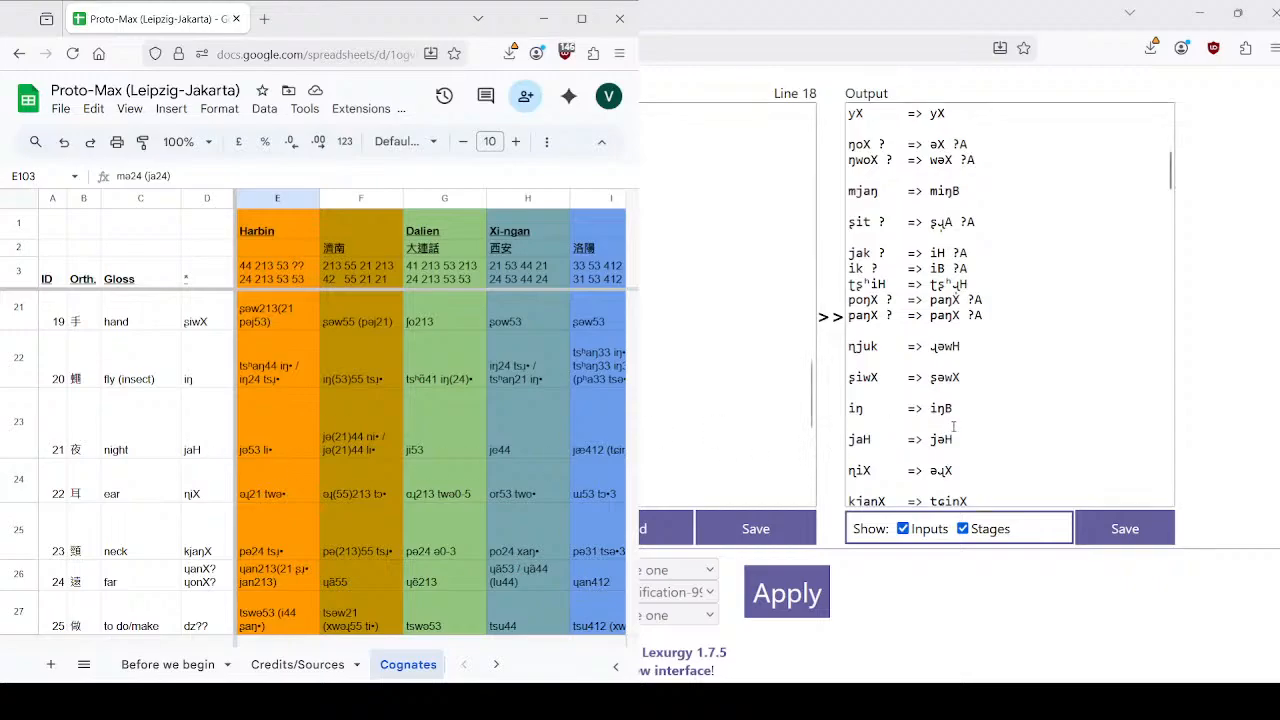
scroll(942, 348, "down", 2)
scroll(300, 400, "down", 2)
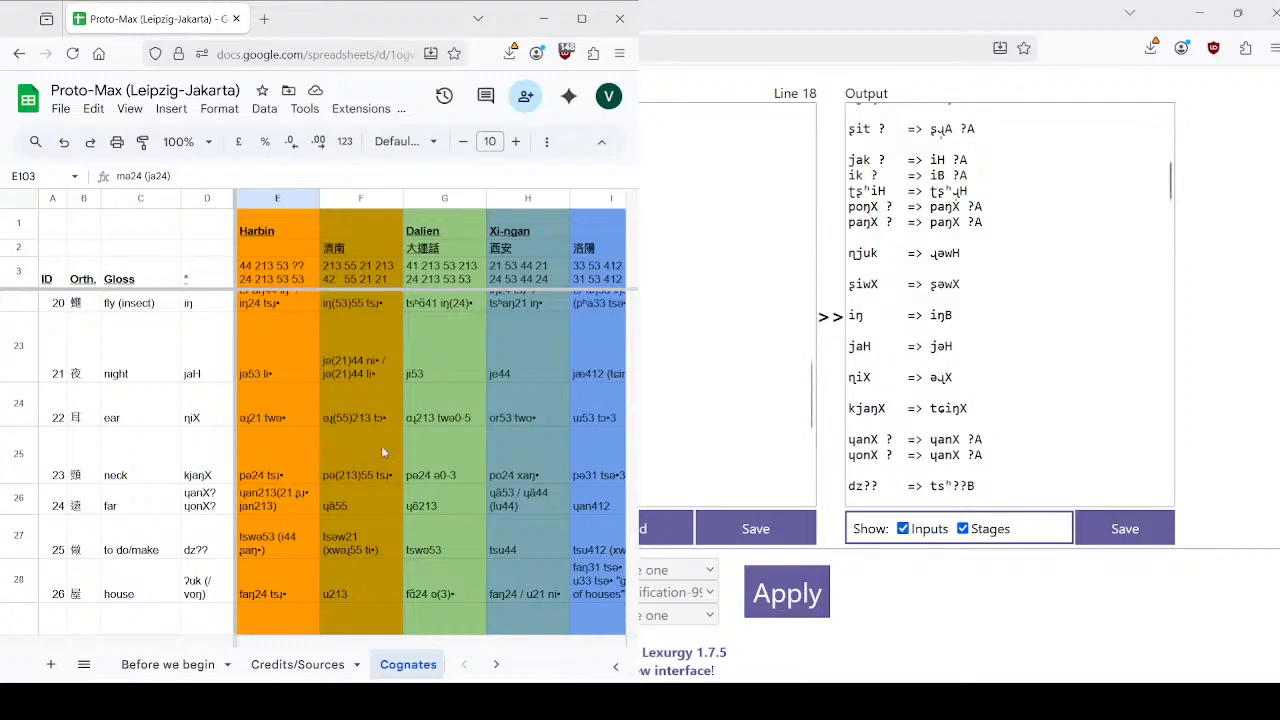
Examine the cognates for "neck" across Harbin and the other dialect columns, including 太原, against the derived form of kjaŋX.
left_click(270, 473)
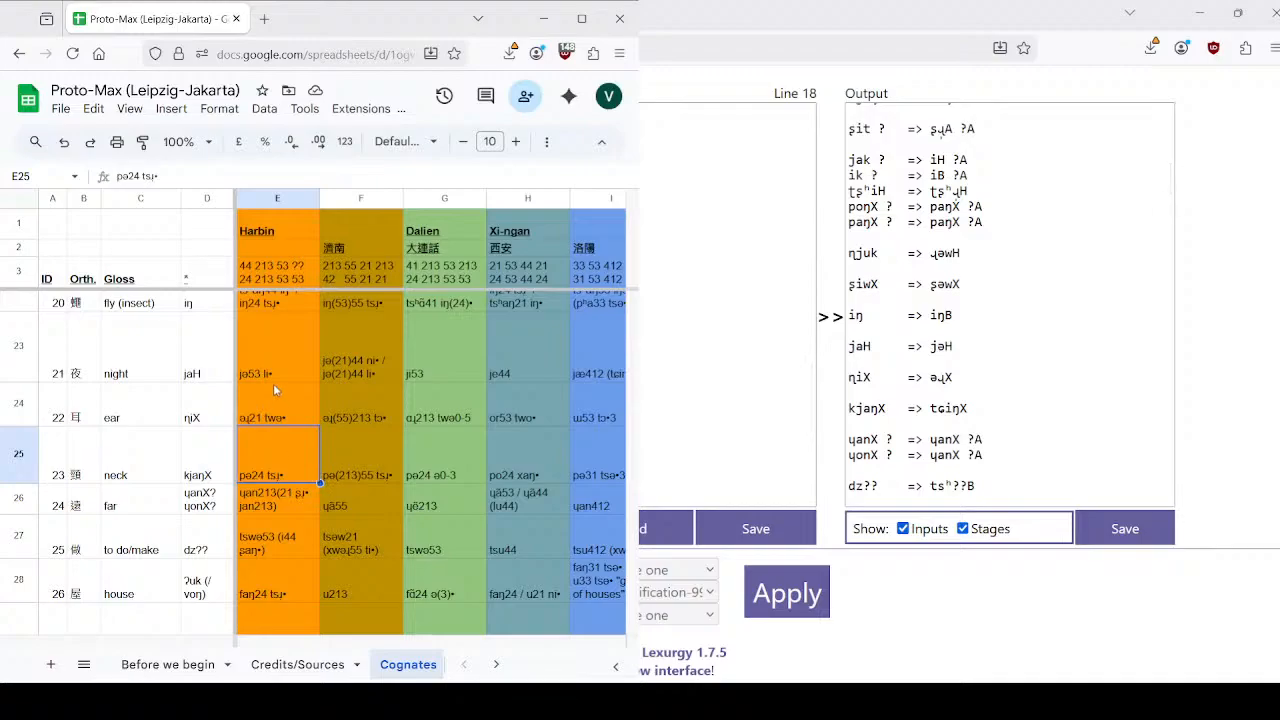
scroll(300, 410, "down", 1)
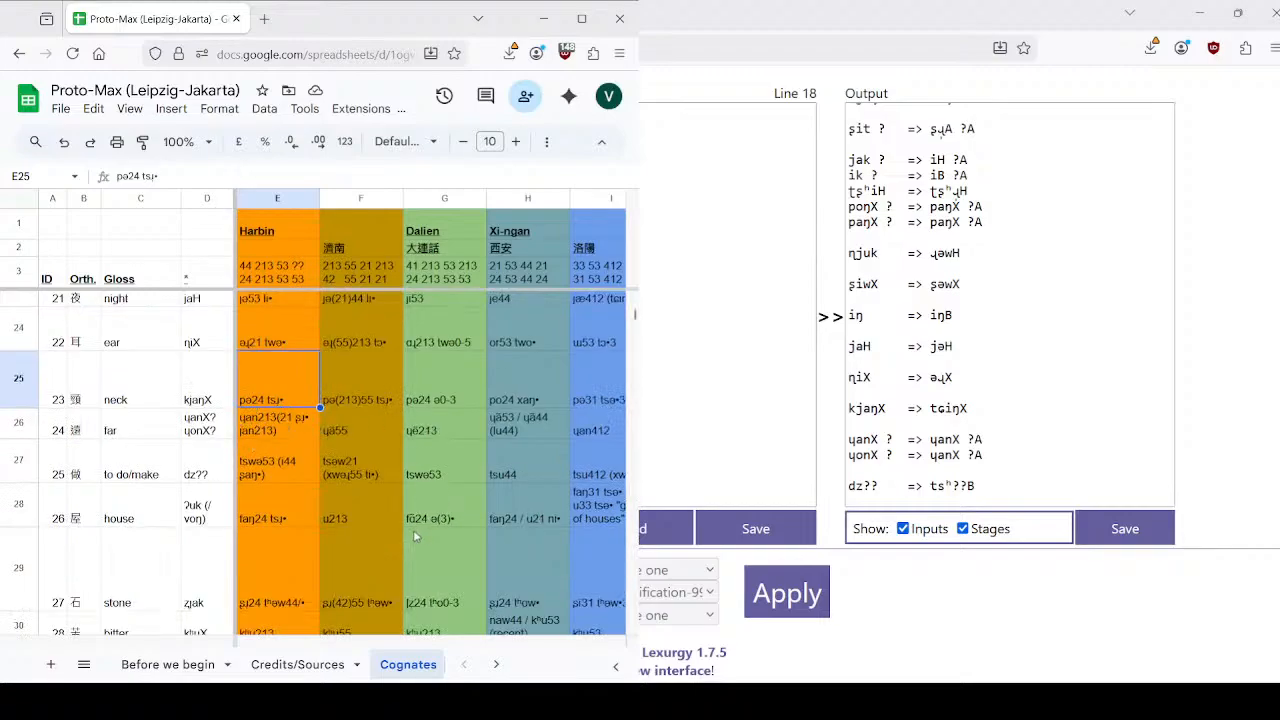
left_click_drag(295, 645, 425, 648)
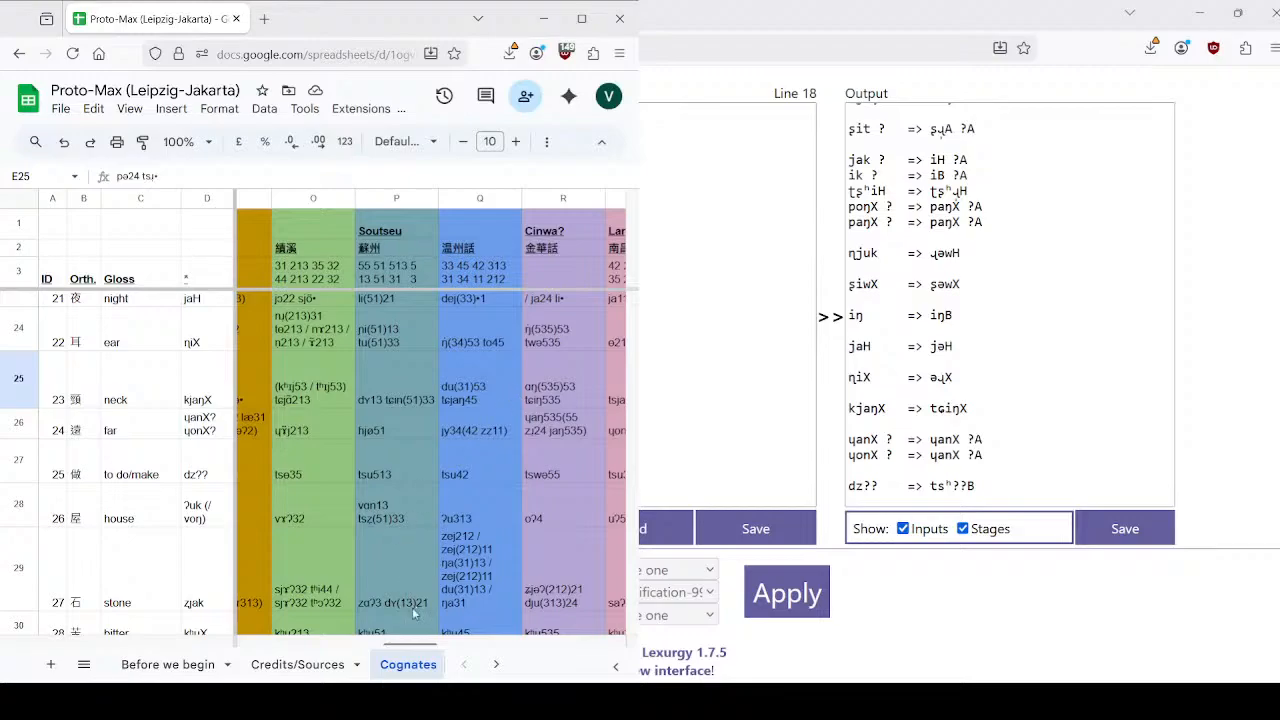
left_click_drag(422, 645, 355, 650)
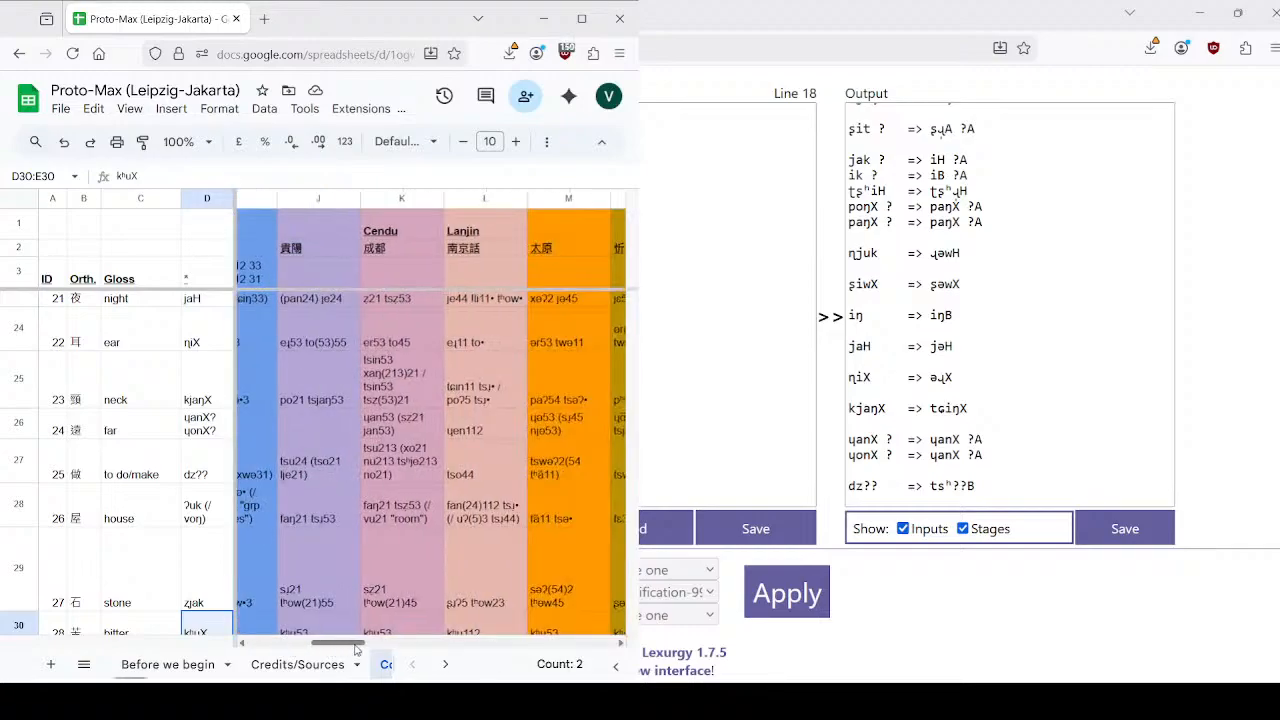
left_click(567, 393)
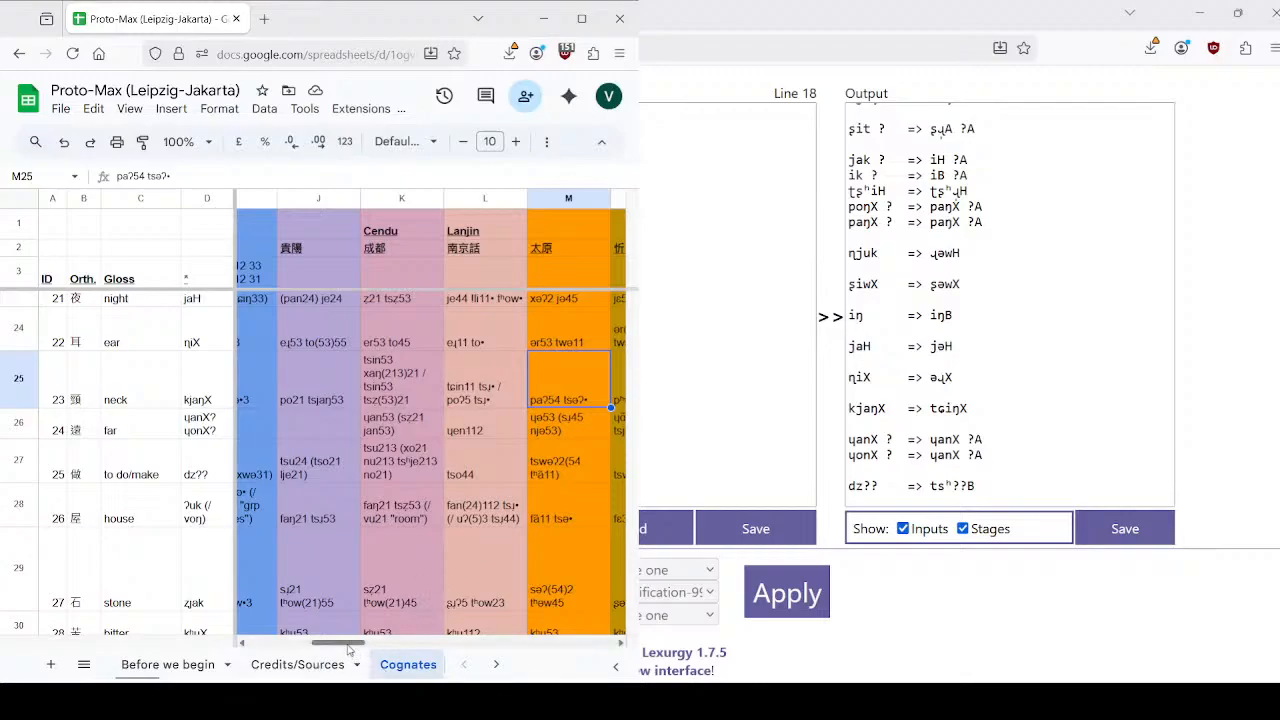
left_click_drag(349, 650, 292, 650)
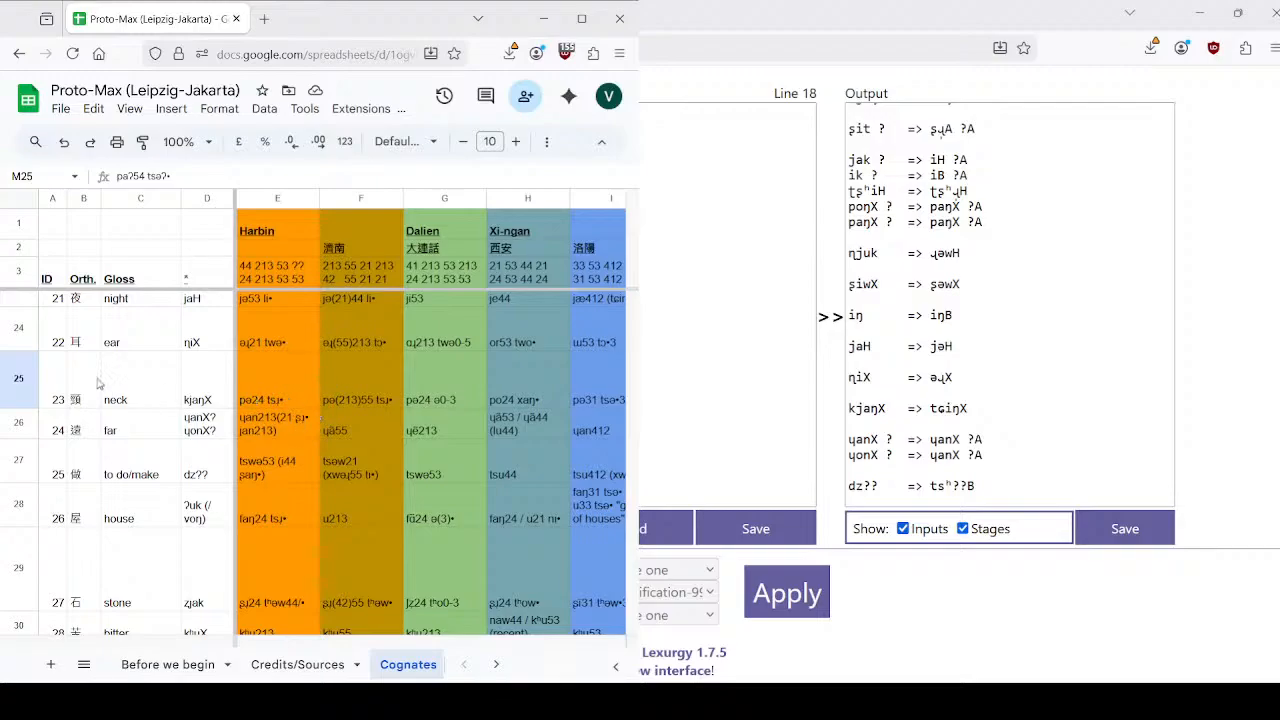
left_click(276, 384)
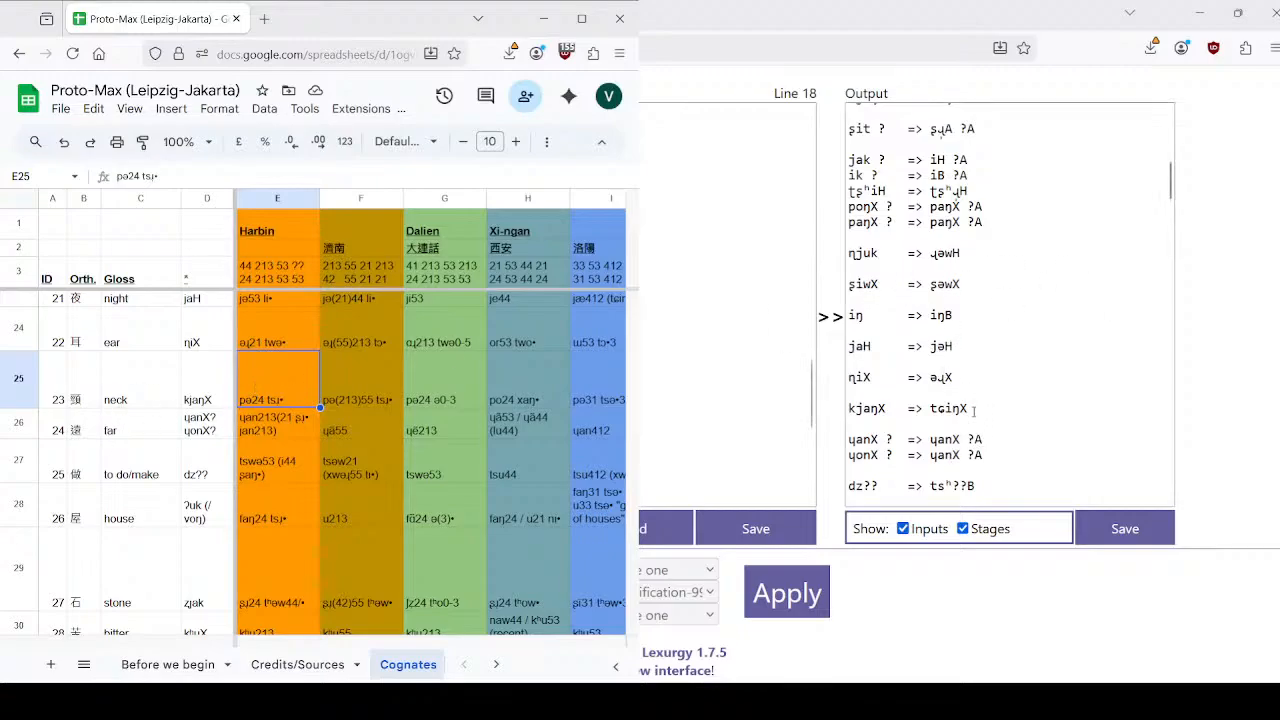
scroll(980, 388, "down", 2)
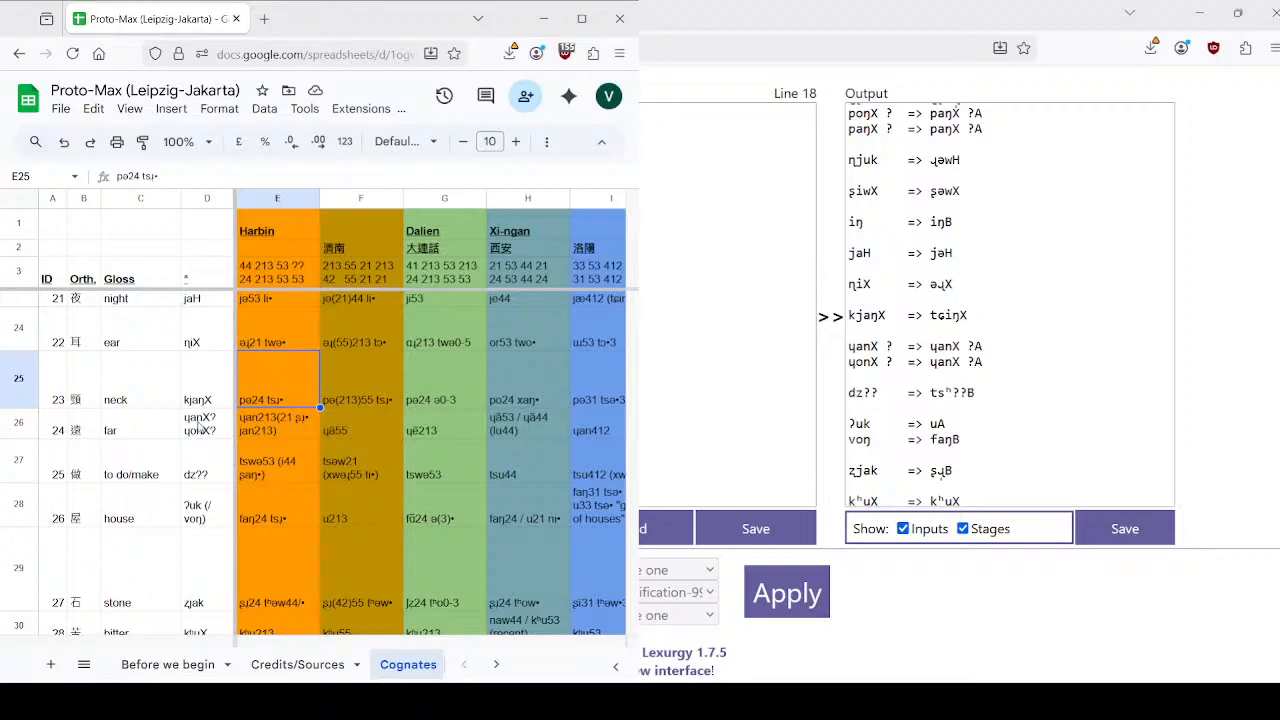
left_click(199, 428)
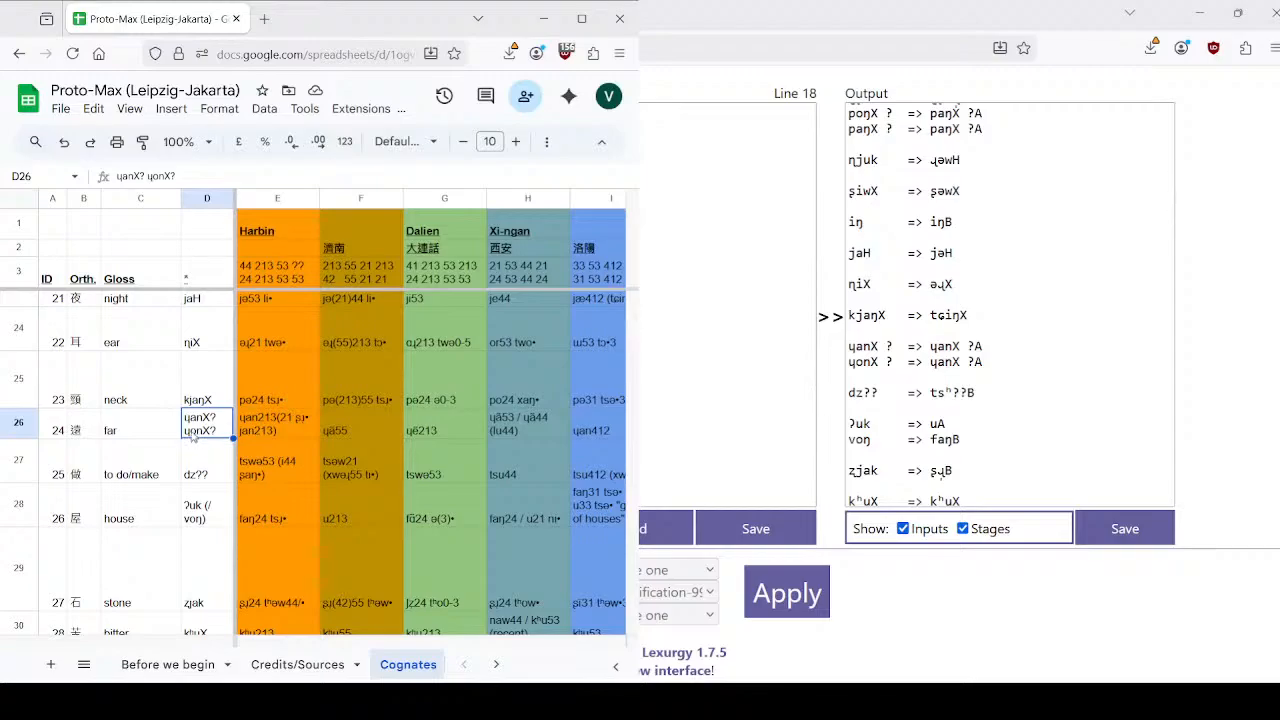
double_click(193, 435)
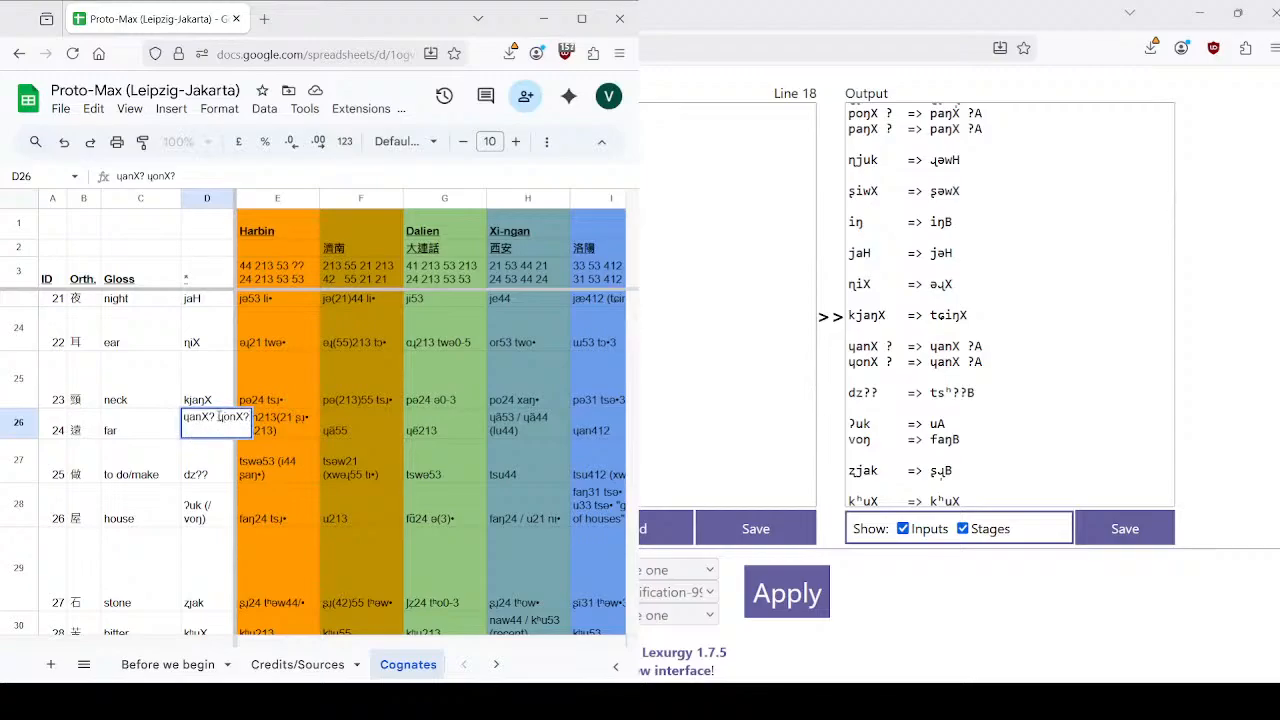
left_click_drag(224, 418, 218, 418)
type("j")
key("ctrl+z")
key("Escape")
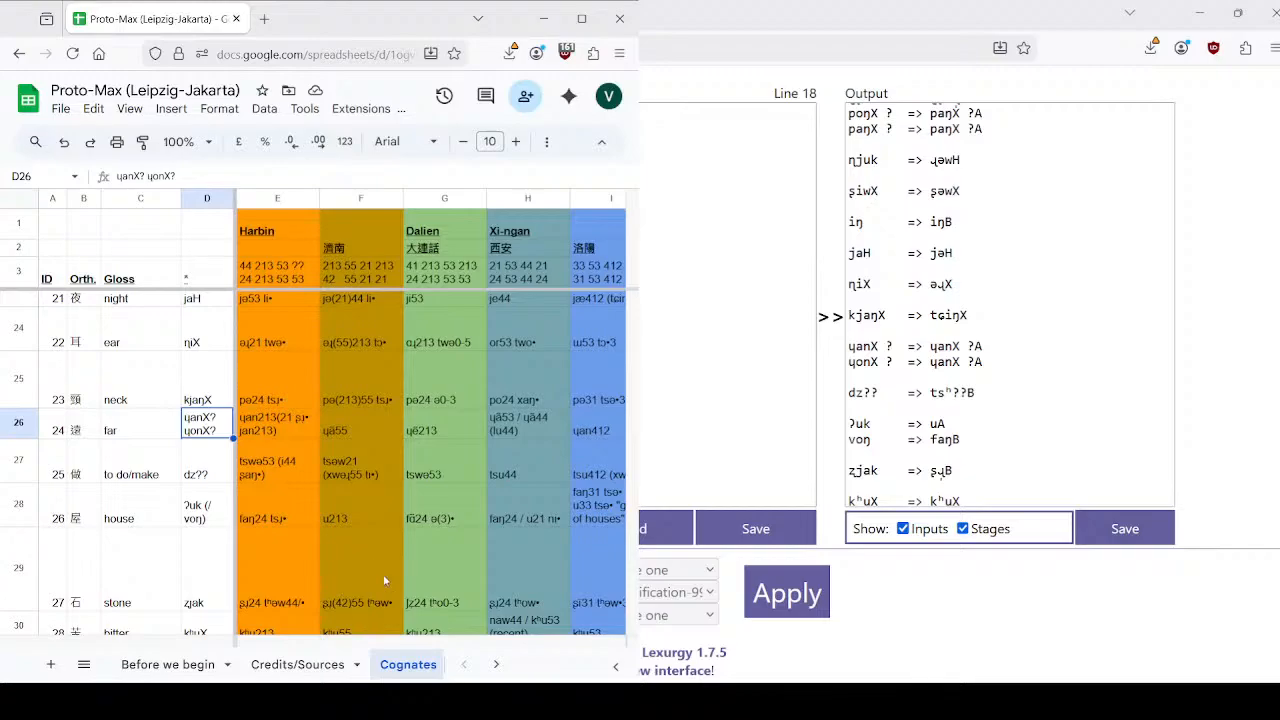
Replace the question marks in the reconstruction for "to do/make" so that it reads dzoH.
left_click(211, 481)
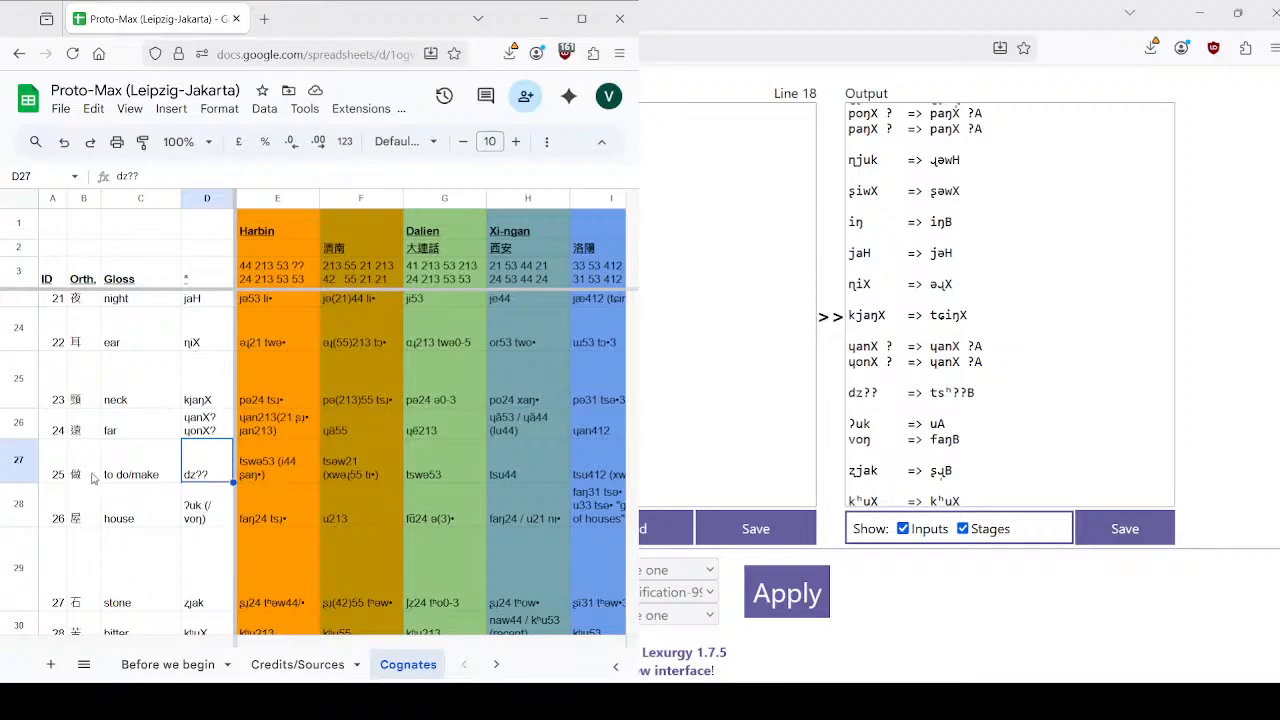
double_click(213, 474)
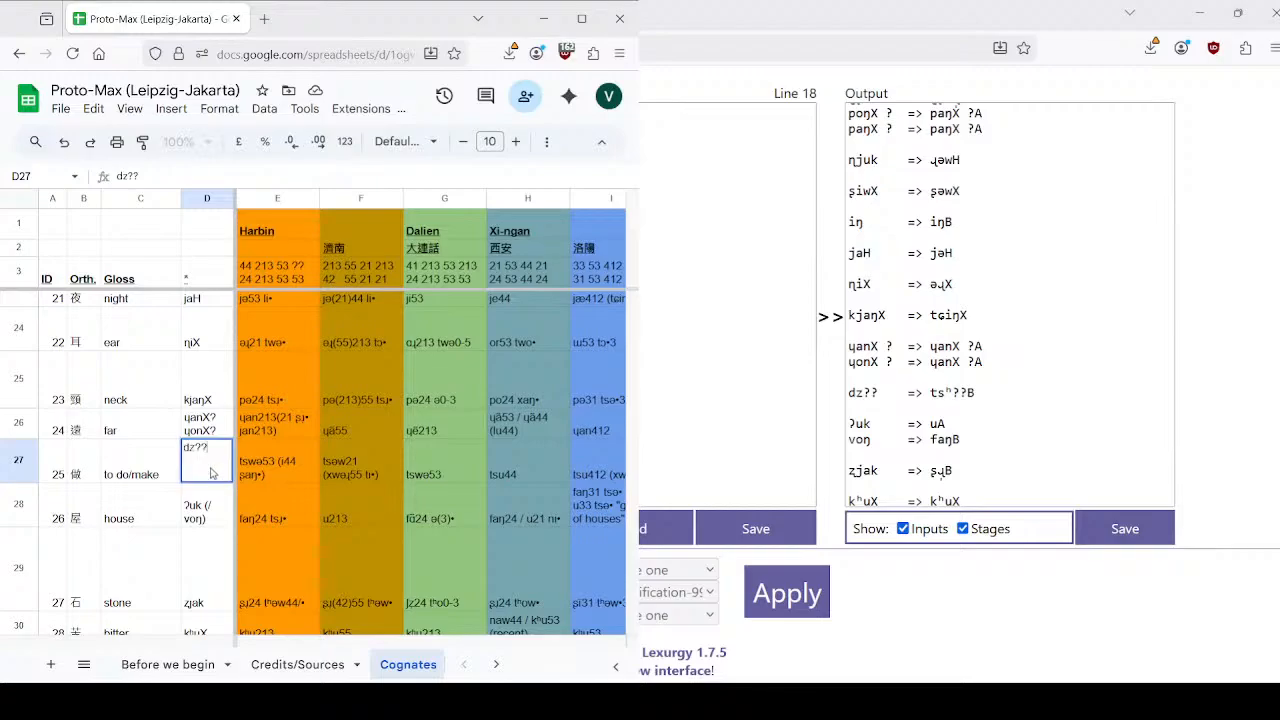
key("BackSpace")
key("BackSpace")
type("o")
key("Return")
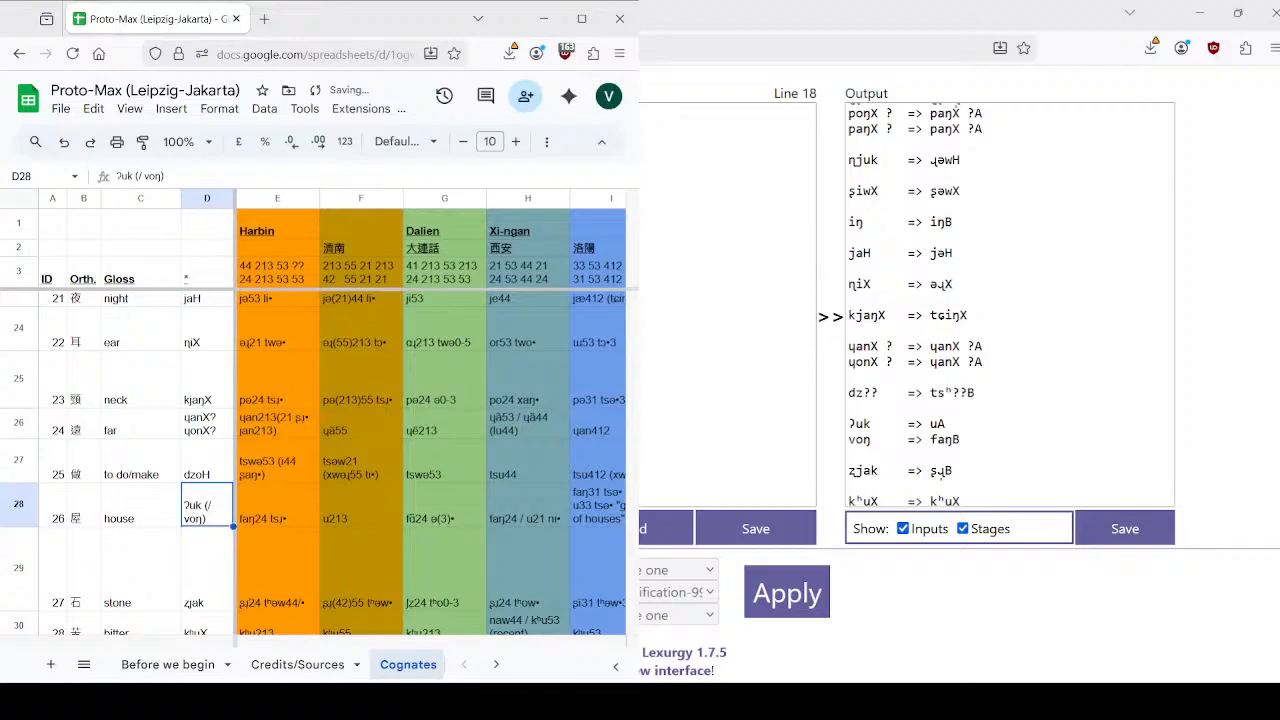
Change the reconstruction of "to do/make" to dzoT / dzuH and remove the parentheses from "house" so it reads ʔuk / voŋ.
key("Up")
key("Return")
key("BackSpace")
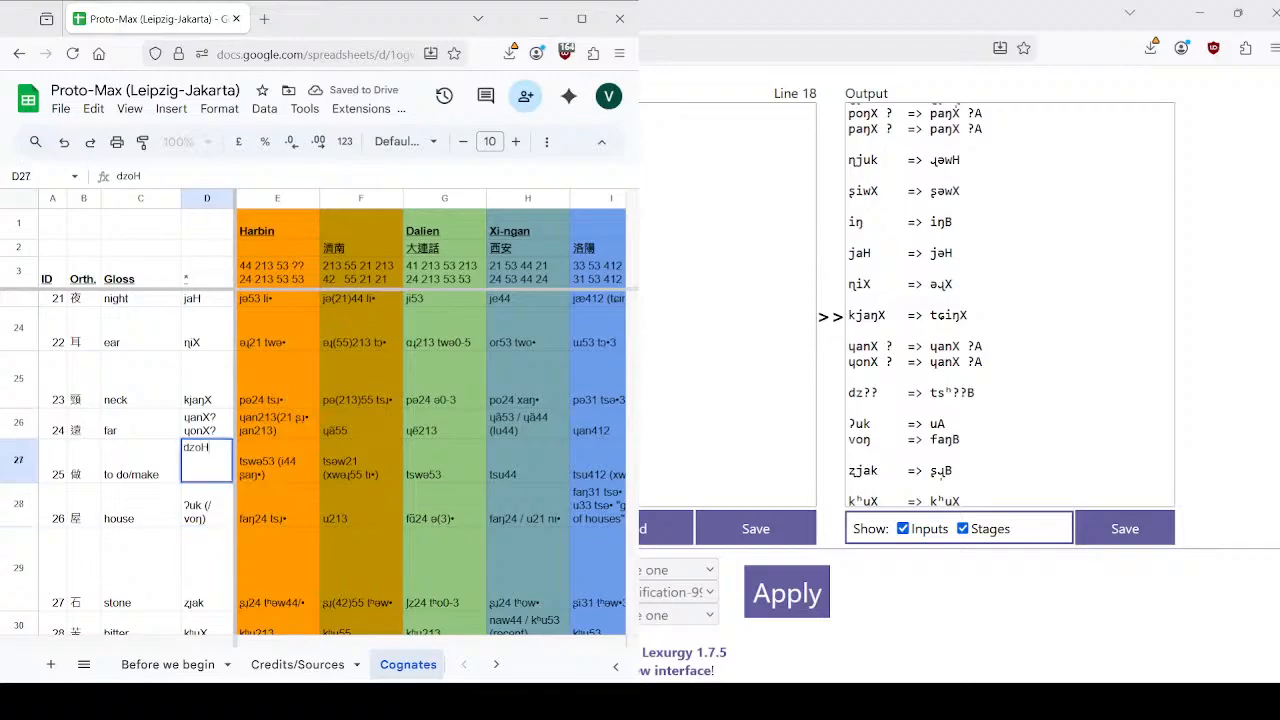
type("T ")
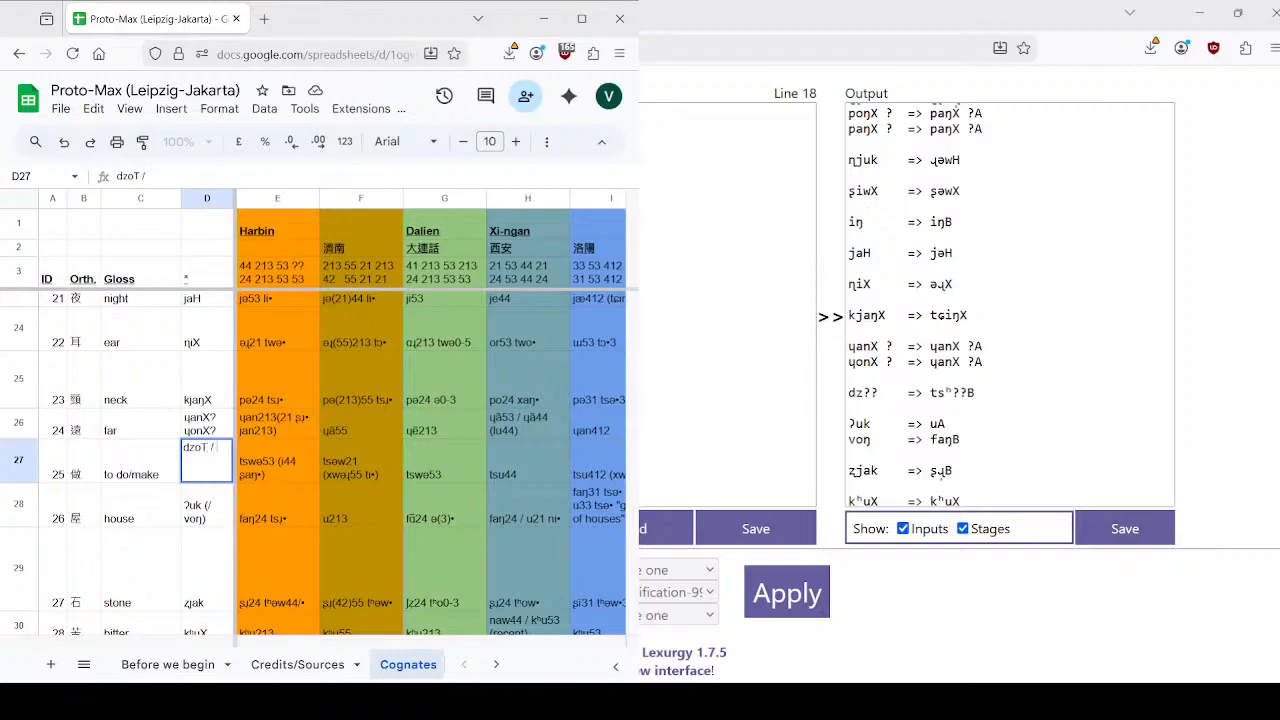
type("/ dzy")
key("BackSpace")
type("uH")
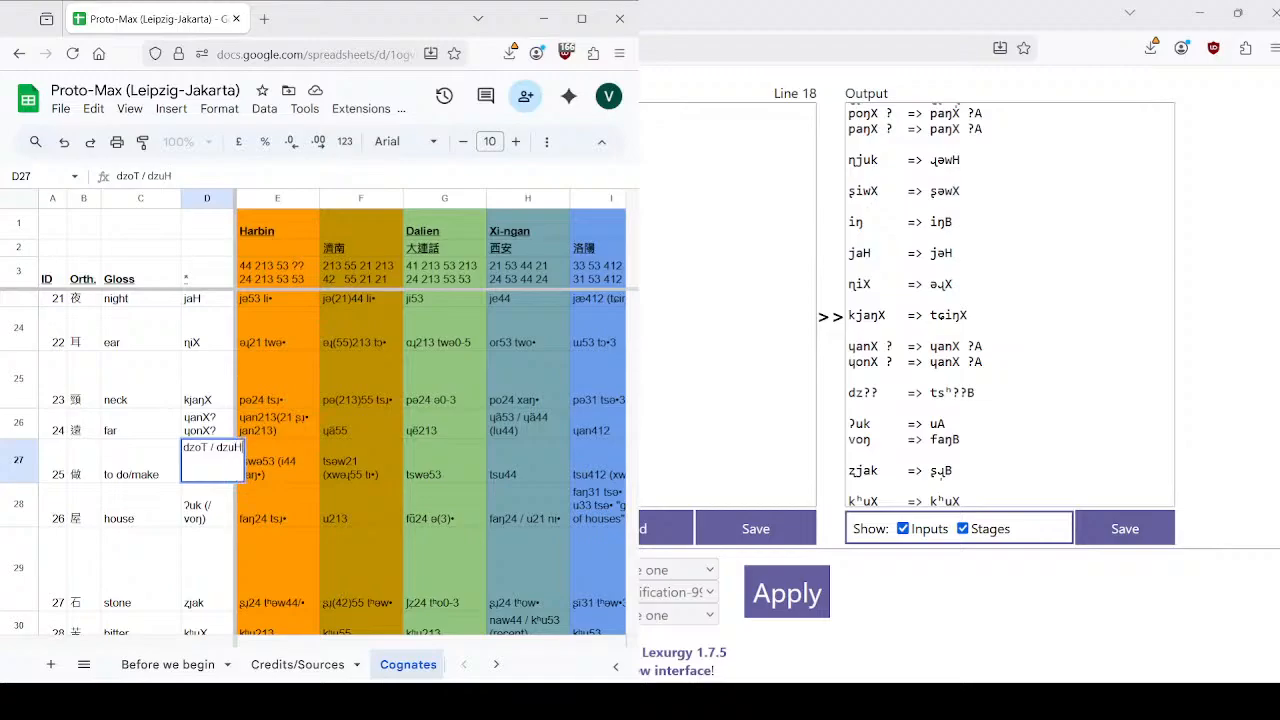
key("Return")
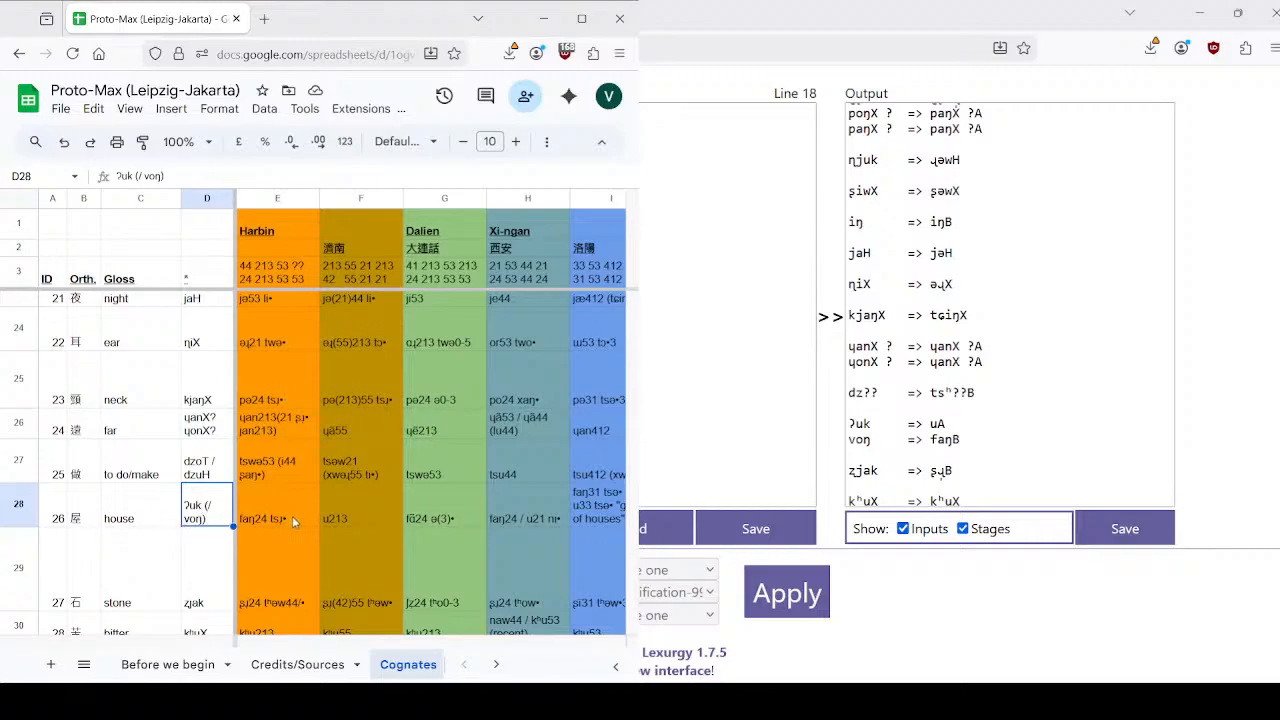
double_click(217, 522)
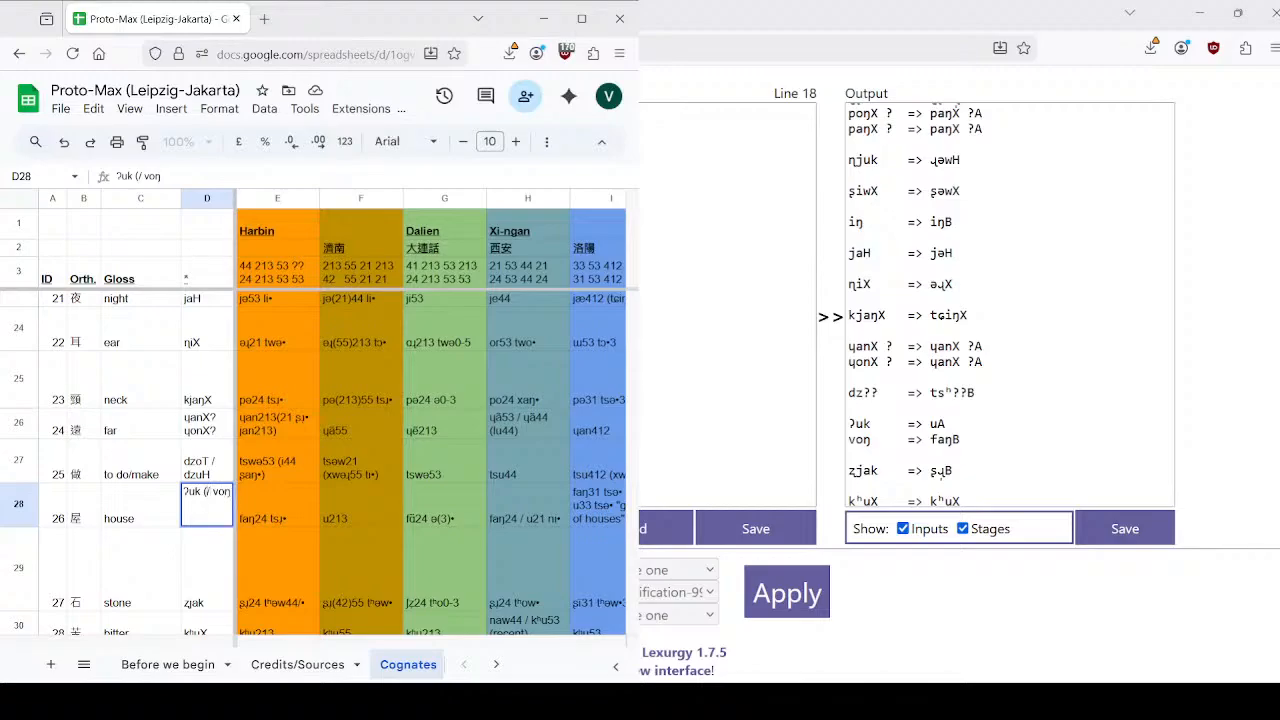
key("Return")
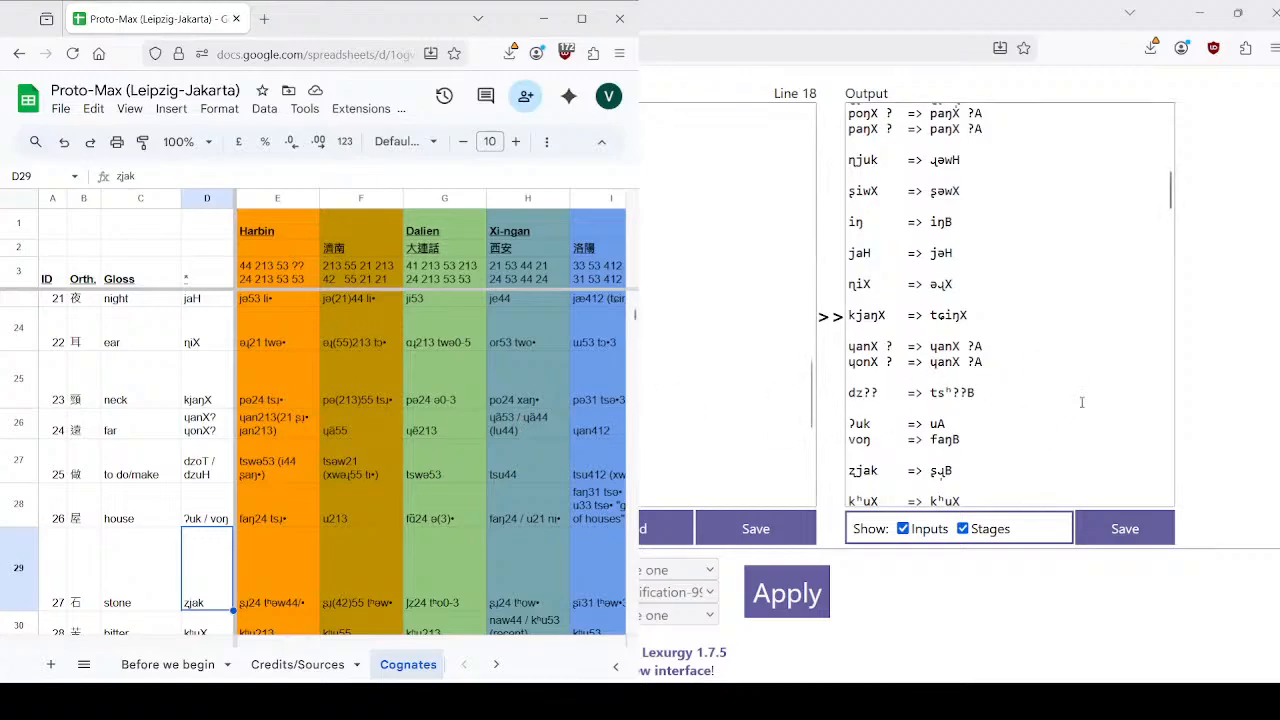
Compare the Harbin cognates from "stone" through "hair" with the derived forms in the output.
scroll(279, 468, "down", 1)
scroll(277, 462, "down", 2)
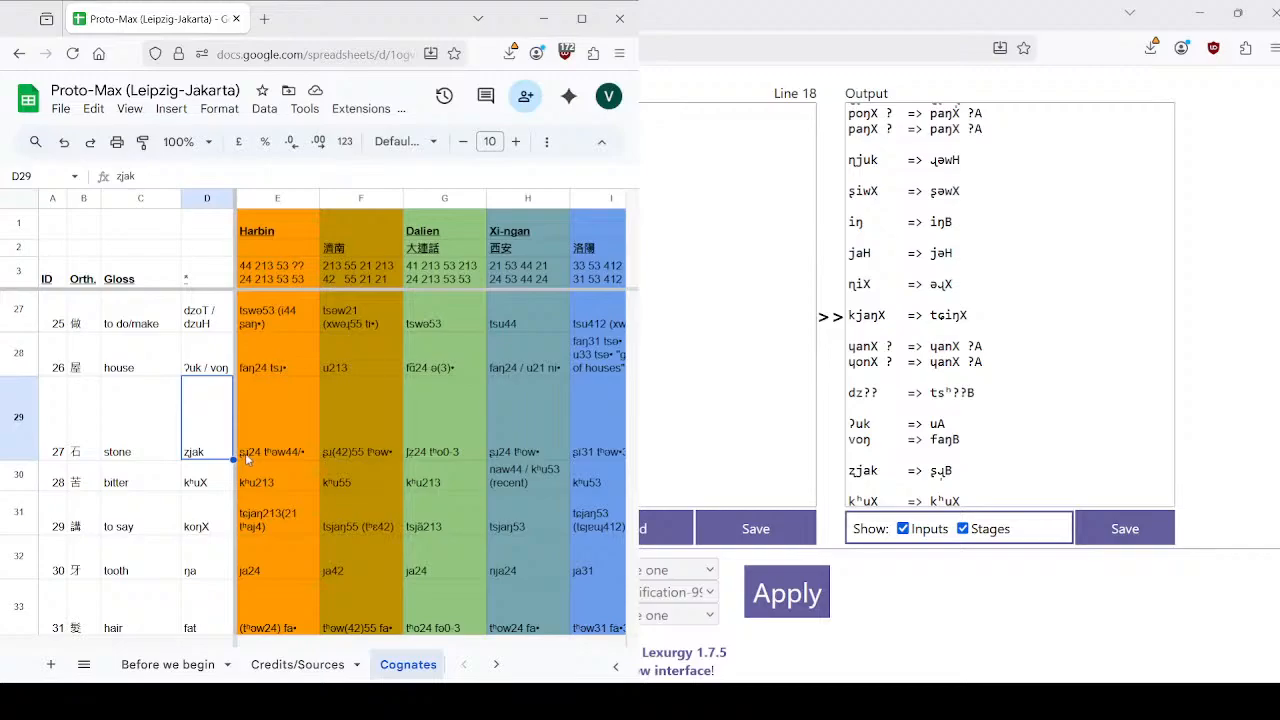
scroll(971, 434, "down", 2)
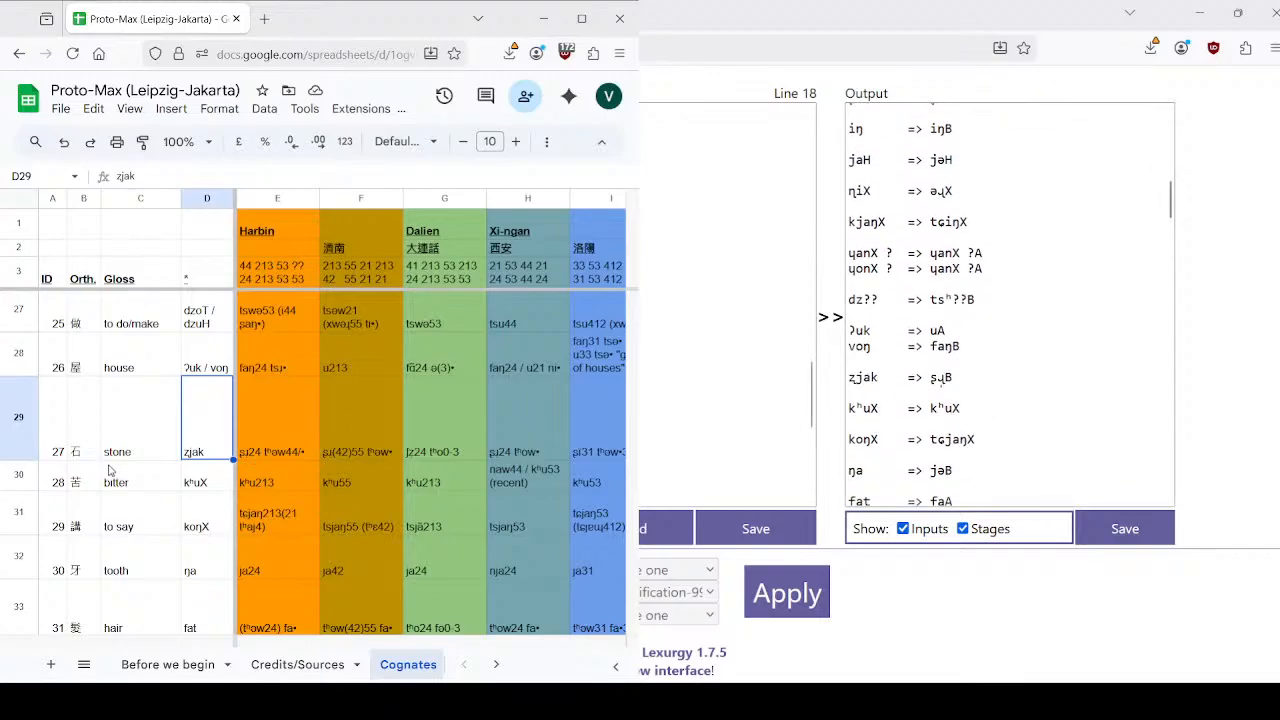
scroll(995, 375, "down", 1)
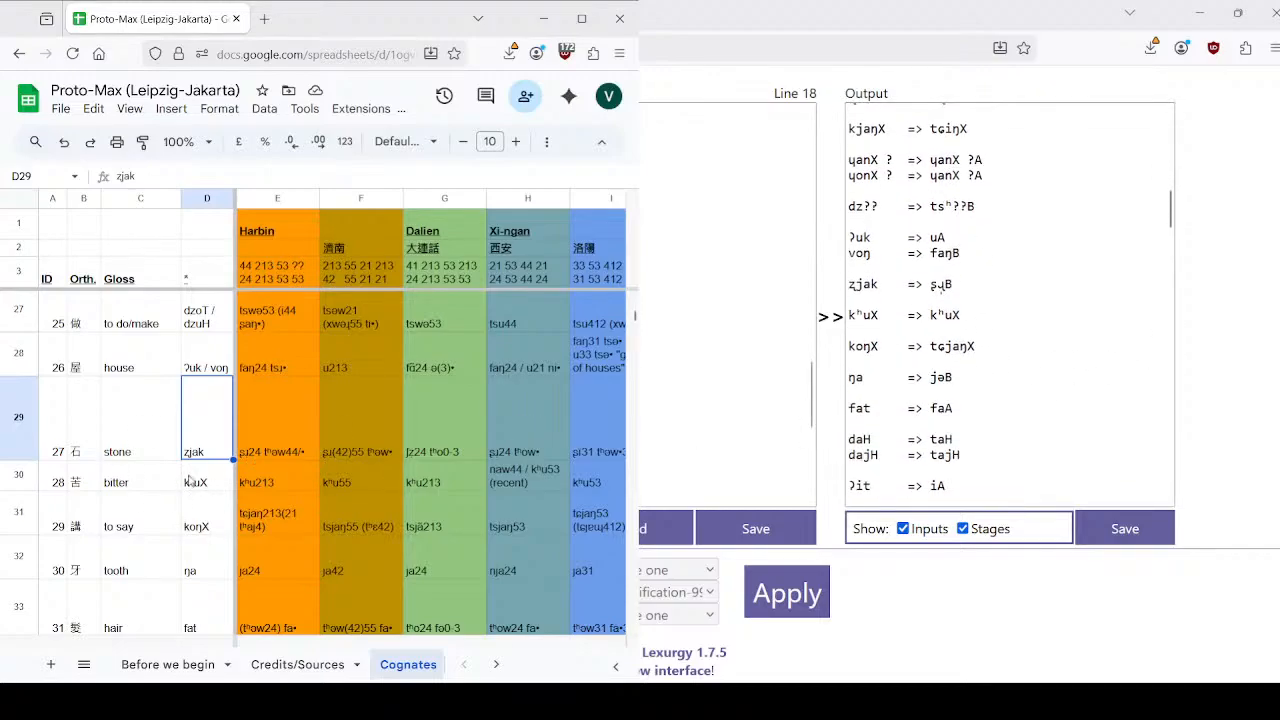
Compare the Harbin cognates for "tooth" and "hair" with the derived forms of ŋa and fat.
scroll(199, 445, "down", 1)
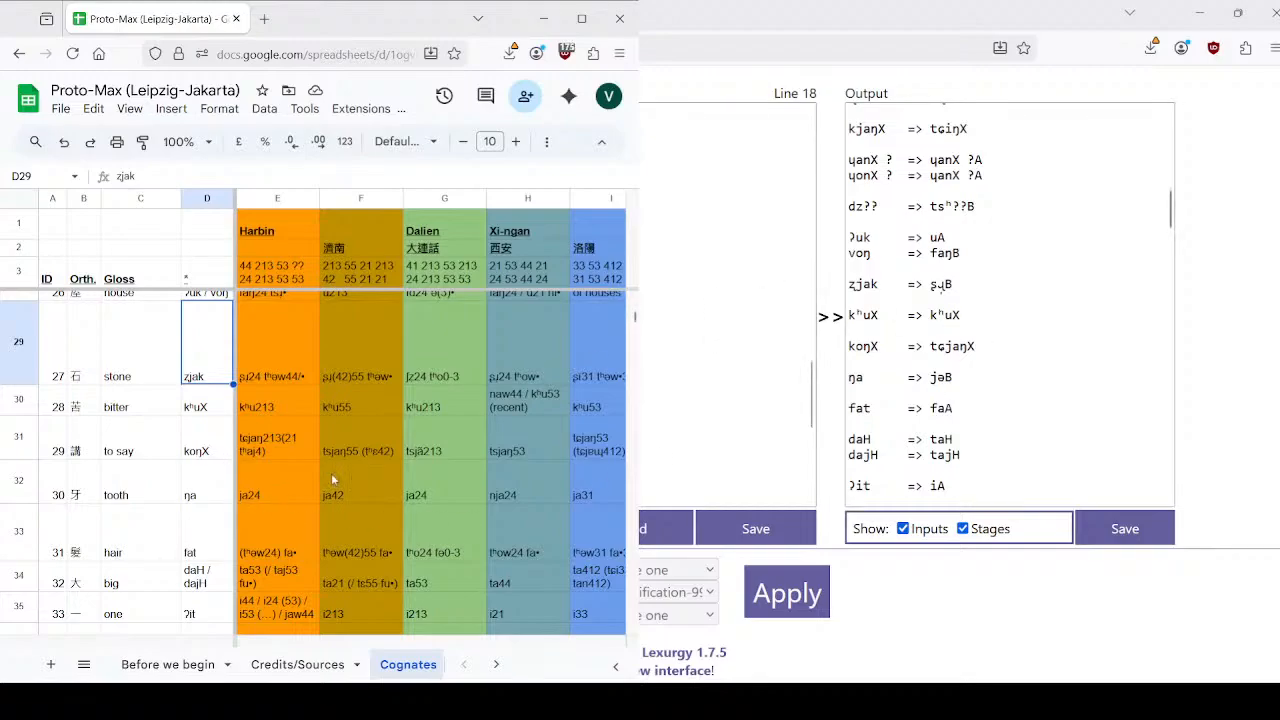
left_click(959, 376)
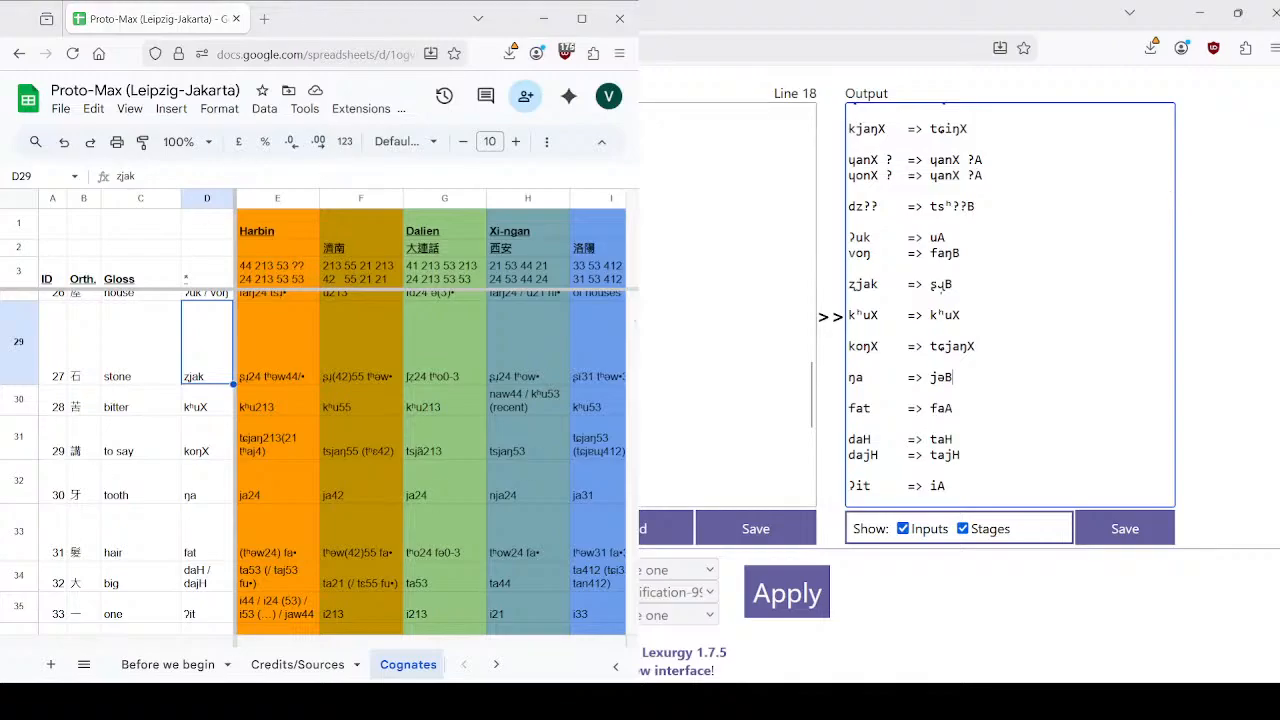
left_click(189, 627)
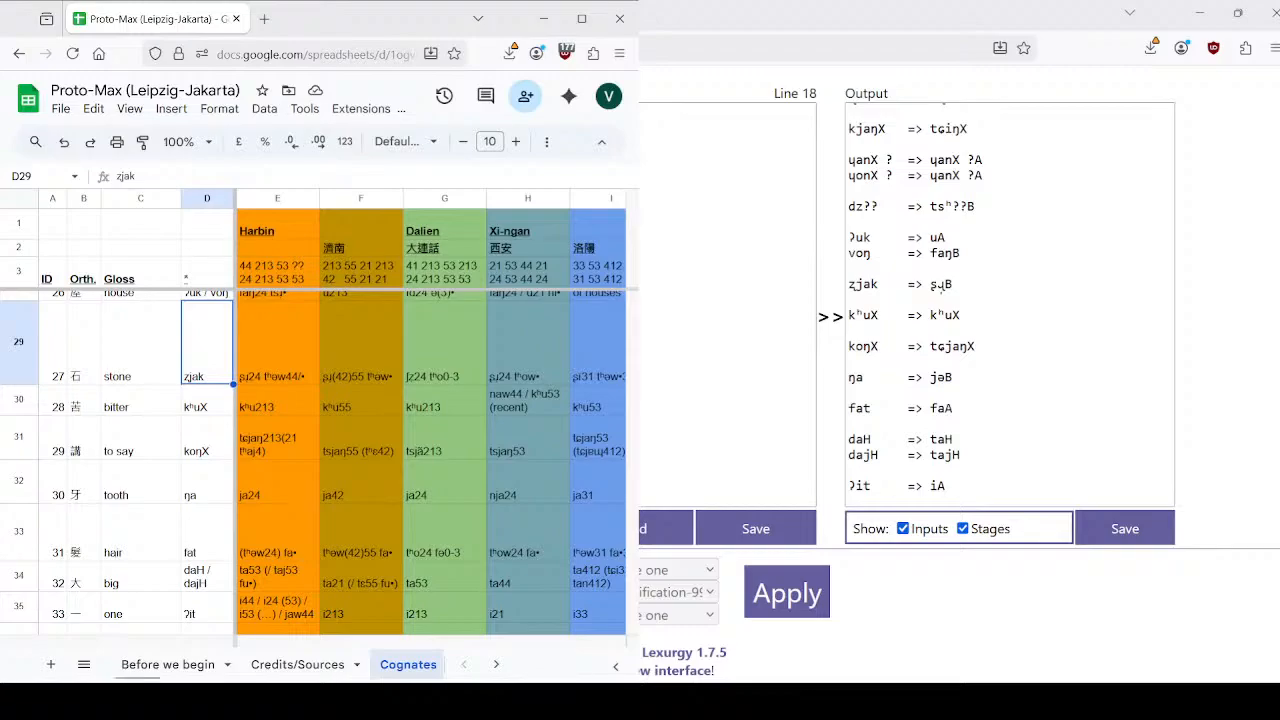
Maximize the spreadsheet window and merge it with the Lexurgy page as two tabs of a single browser window.
left_click(580, 19)
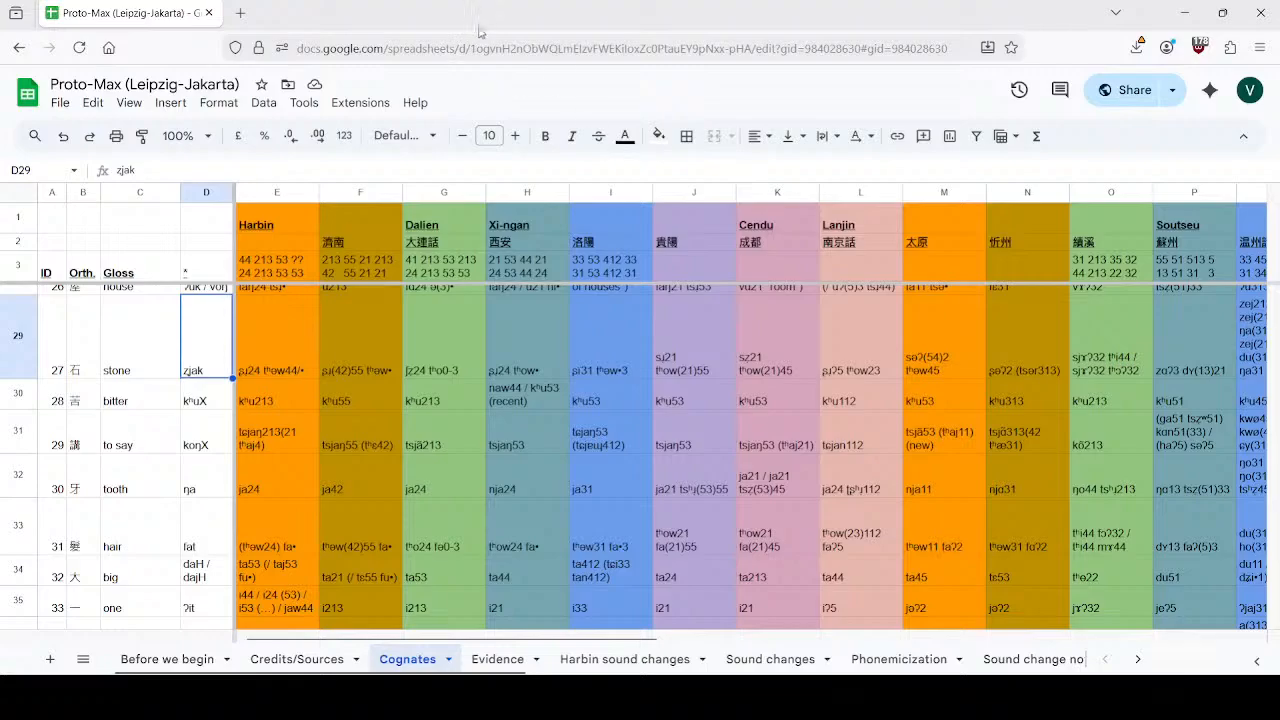
left_click_drag(280, 26, 341, 1)
left_click_drag(318, 127, 307, 15)
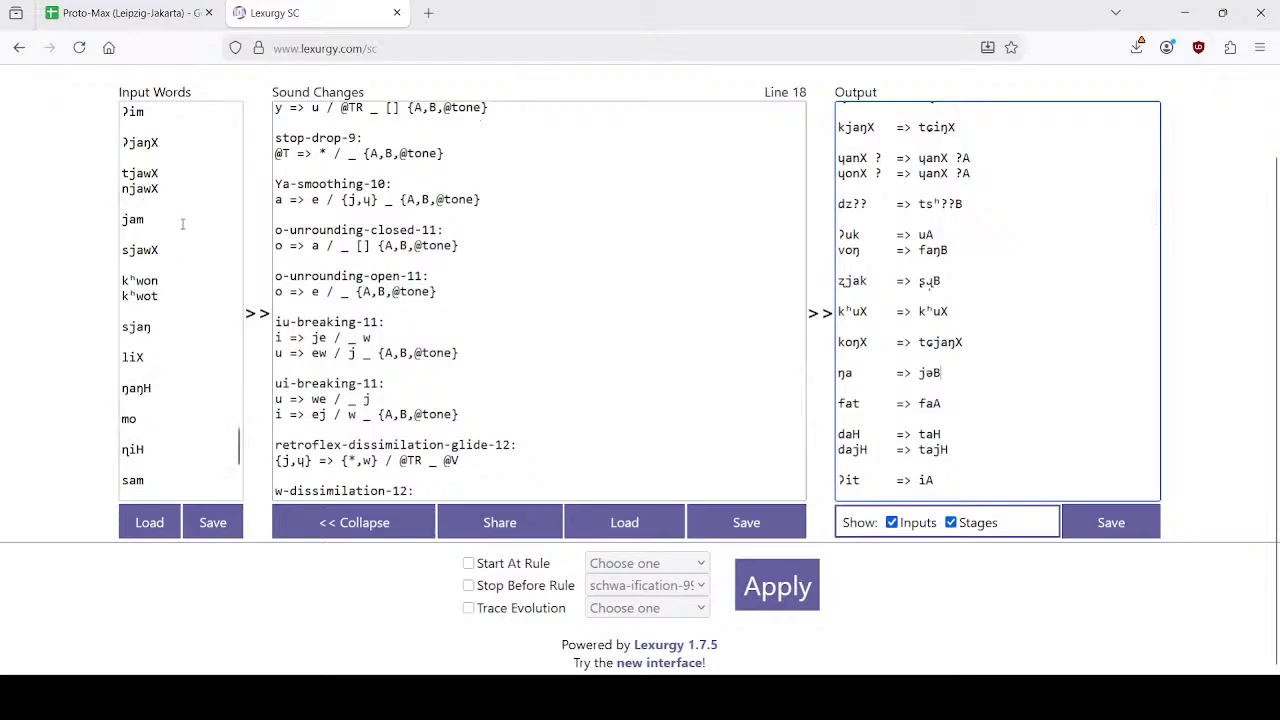
scroll(182, 224, "up", 4)
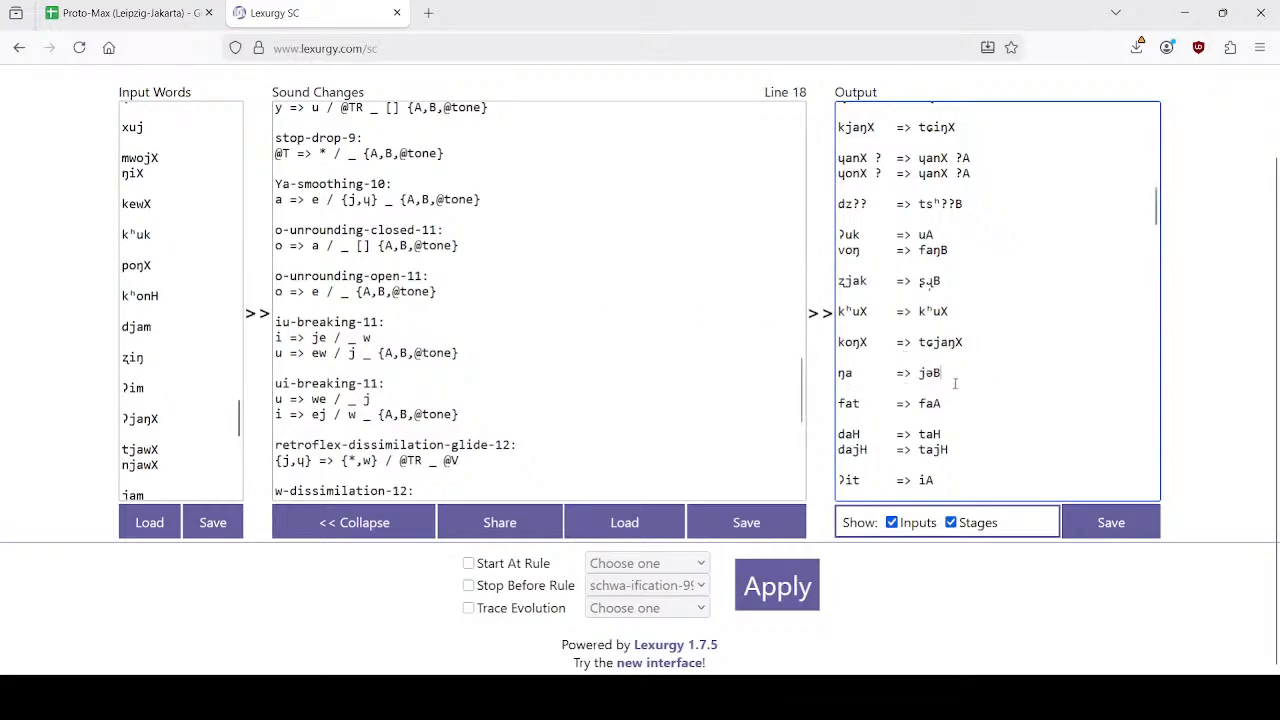
Check the rule deleting word-initial ŋ and ʔ in the spreadsheet's Harbin sound changes sheet.
left_click(170, 13)
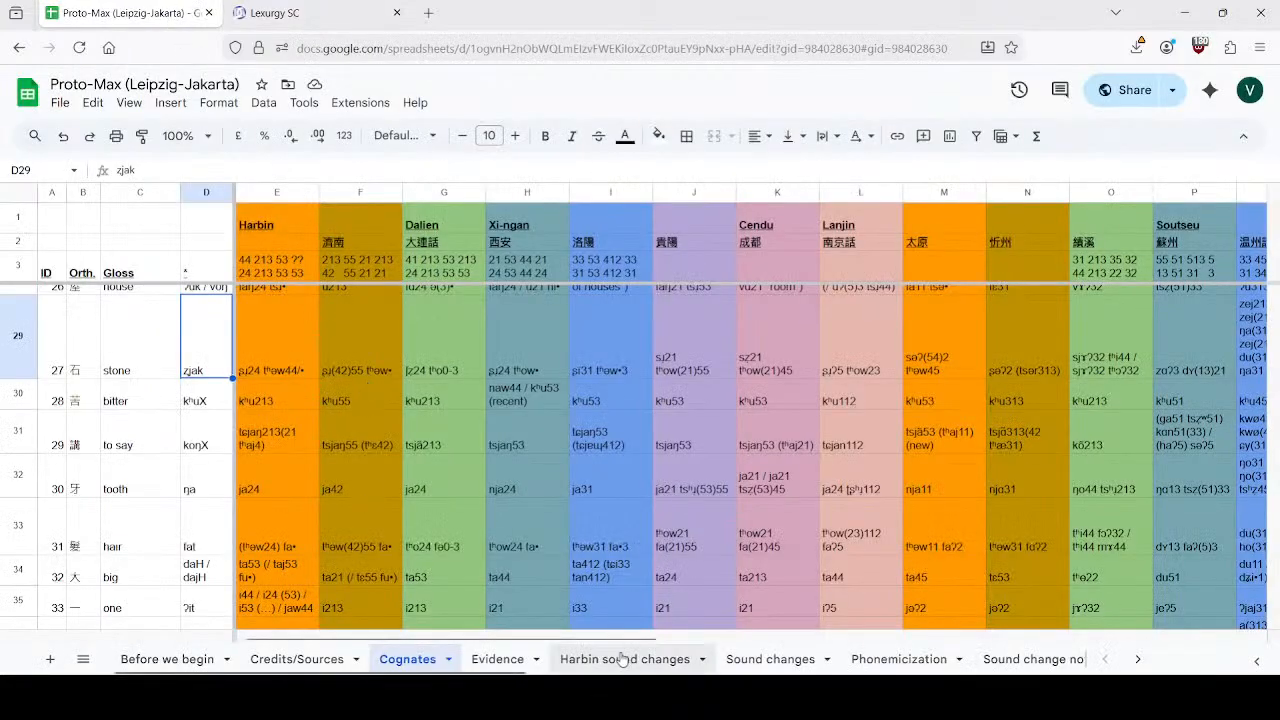
left_click(503, 662)
left_click(594, 664)
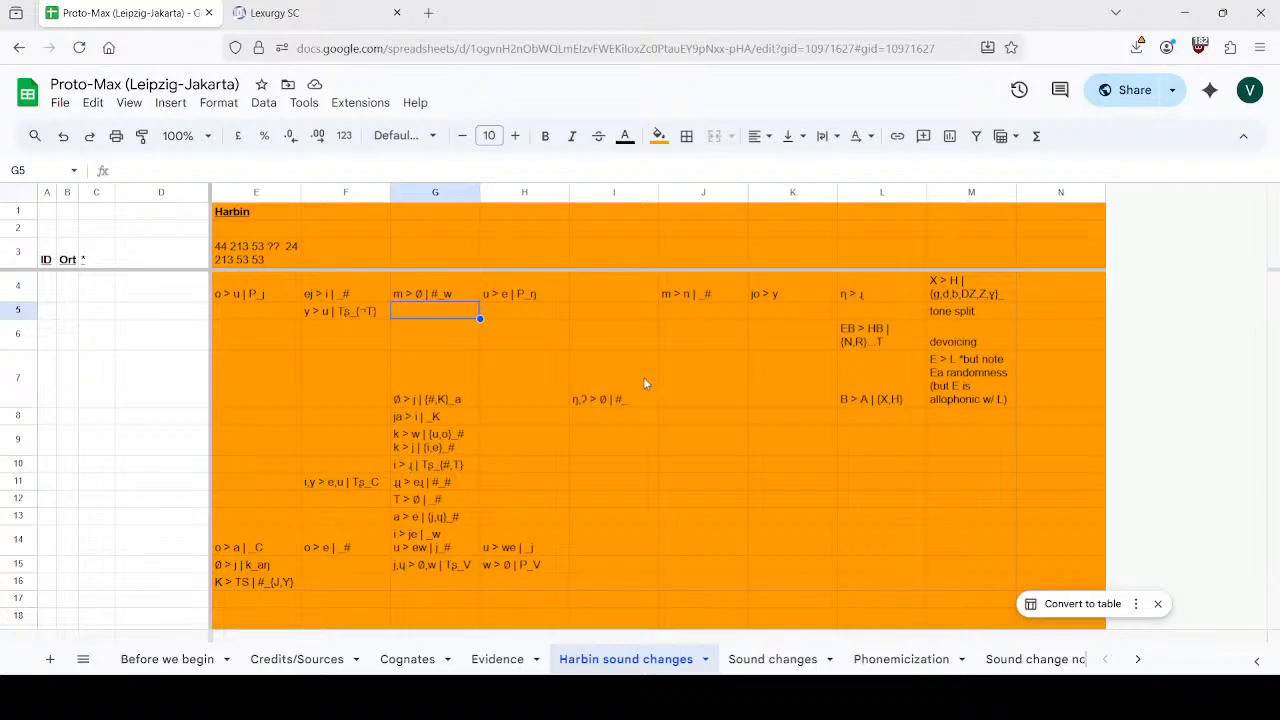
left_click(593, 401)
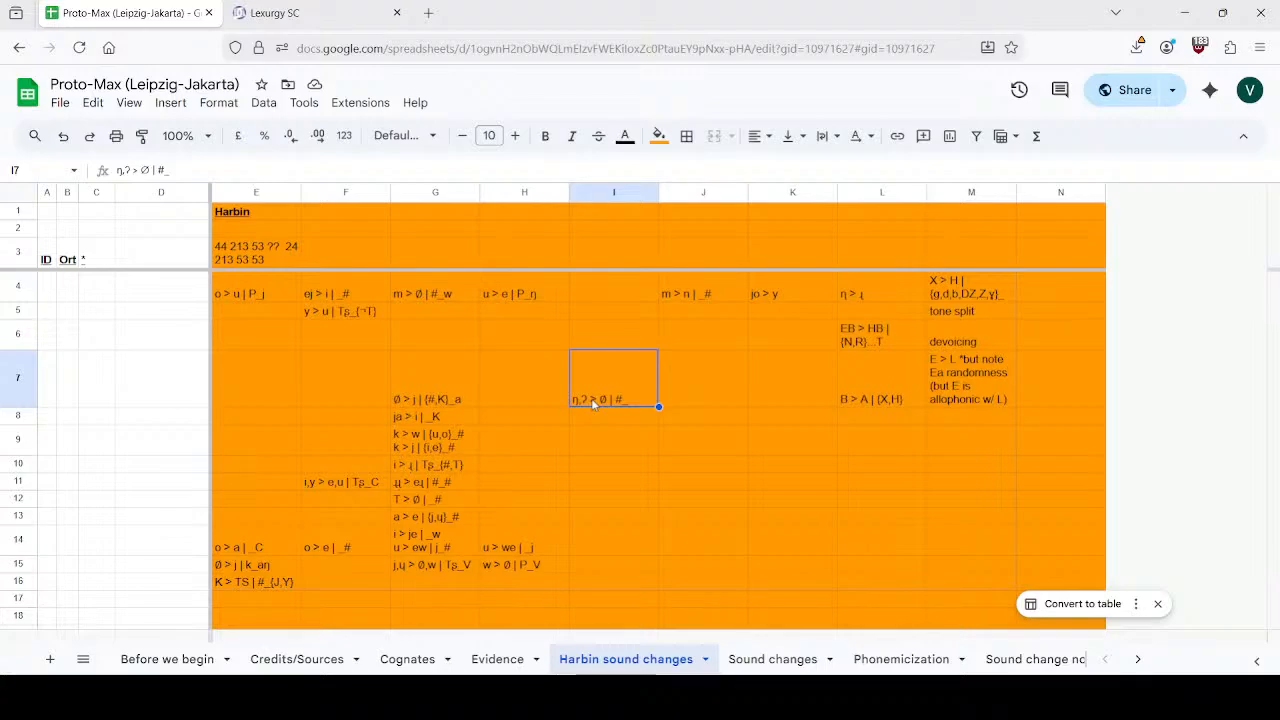
Switch to Lexurgy and replace dz?? with dzoT in the input words.
left_click(333, 8)
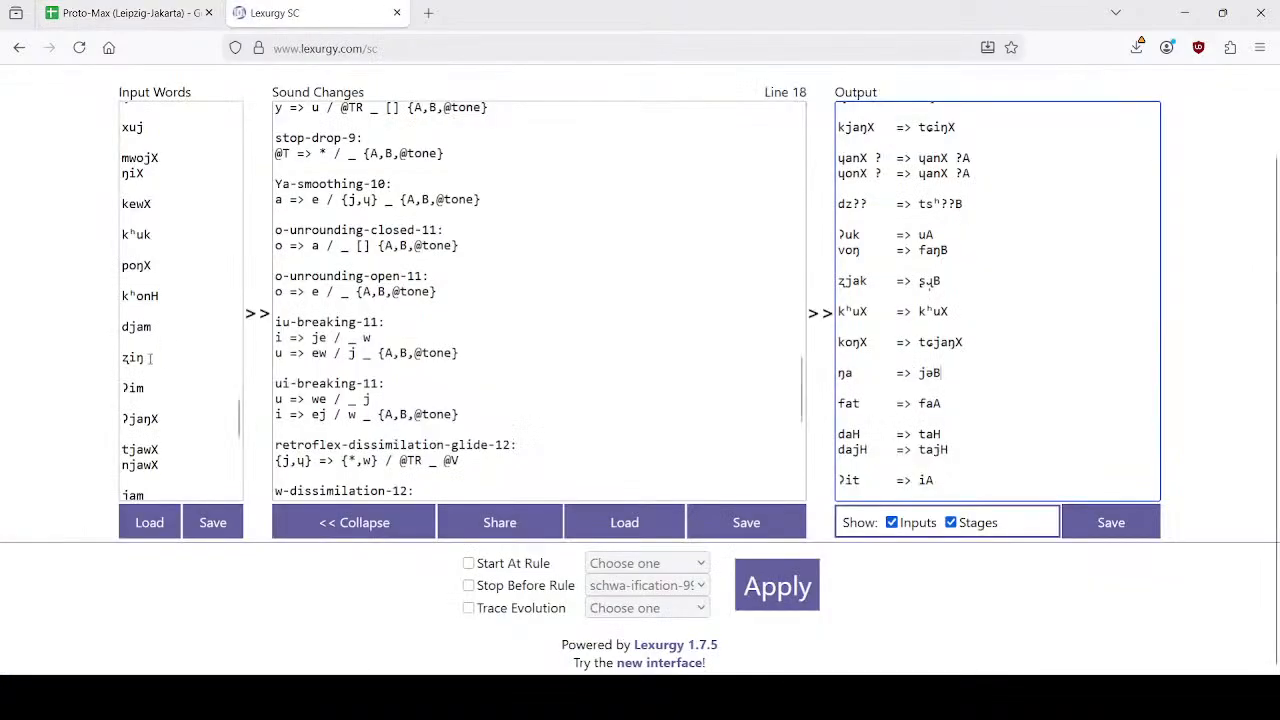
scroll(148, 380, "up", 3)
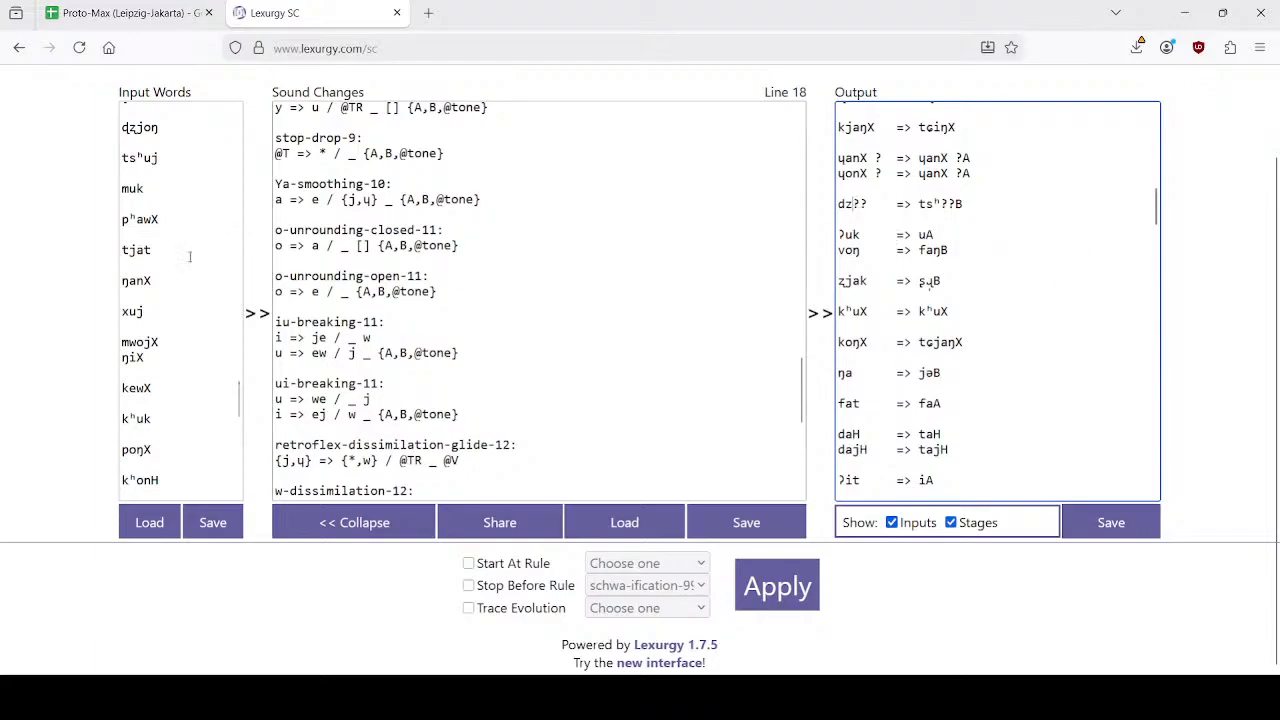
scroll(160, 300, "up", 10)
scroll(148, 313, "up", 10)
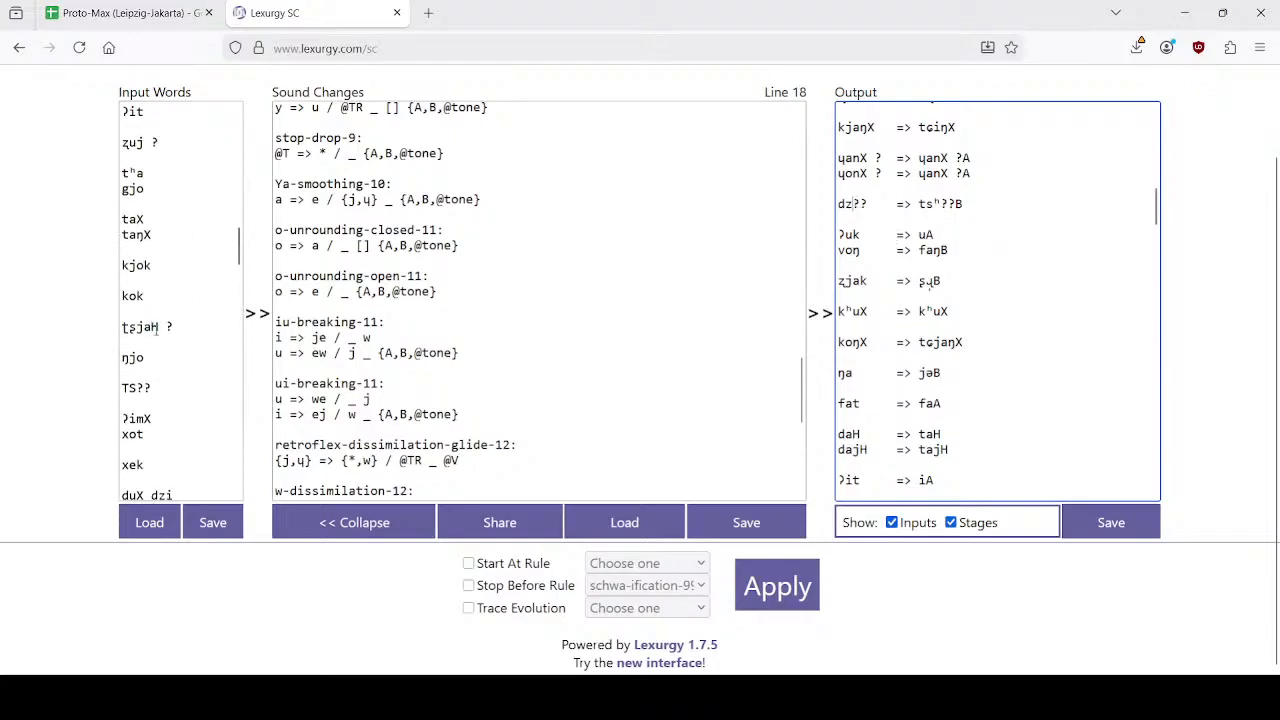
scroll(174, 330, "up", 2)
scroll(174, 330, "down", 2)
left_click(169, 388)
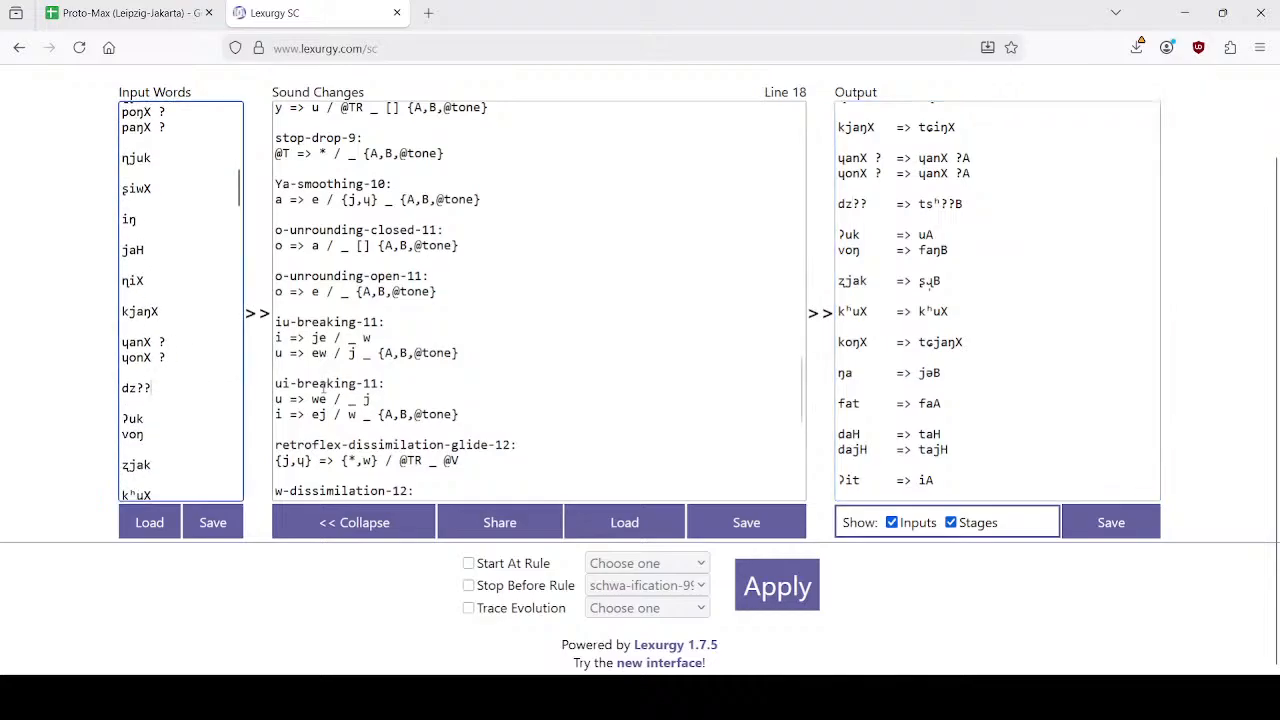
key("BackSpace")
key("BackSpace")
type("oT")
Add dzoH as an input word on the line below dzoT and rerun the sound changes.
key("Return")
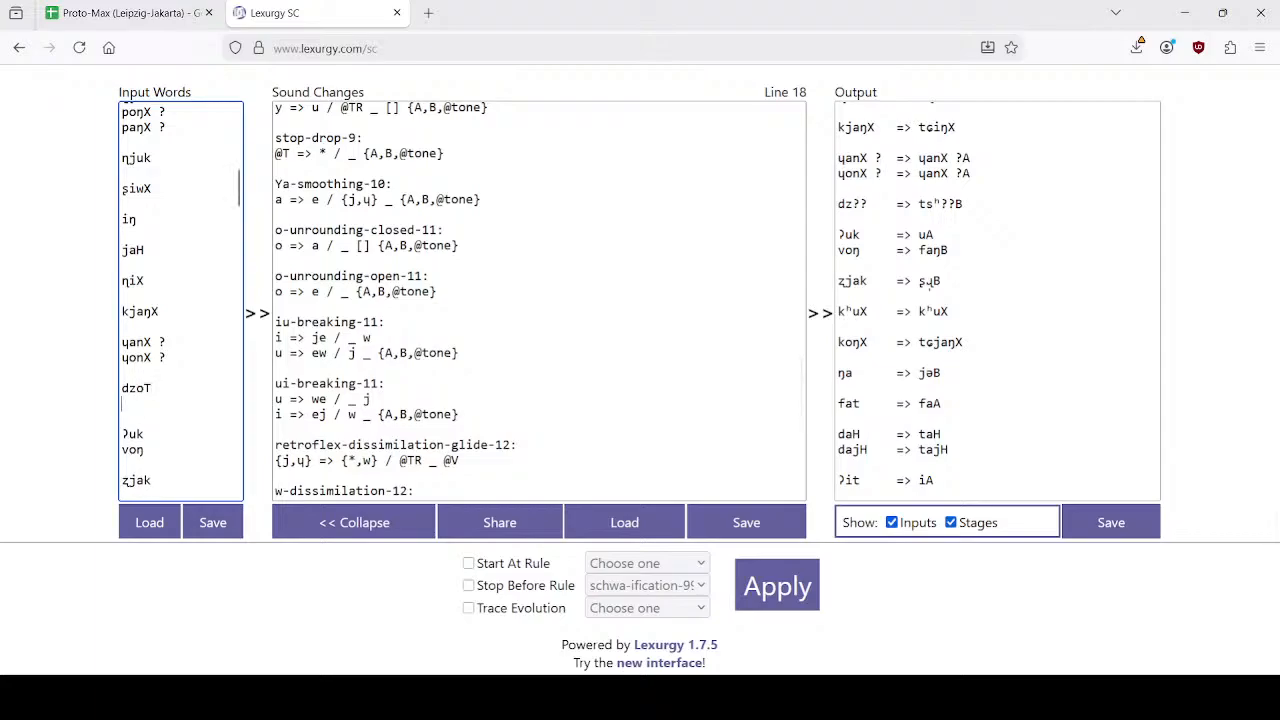
type("dzo")
type("VH")
key("BackSpace")
key("BackSpace")
type("H")
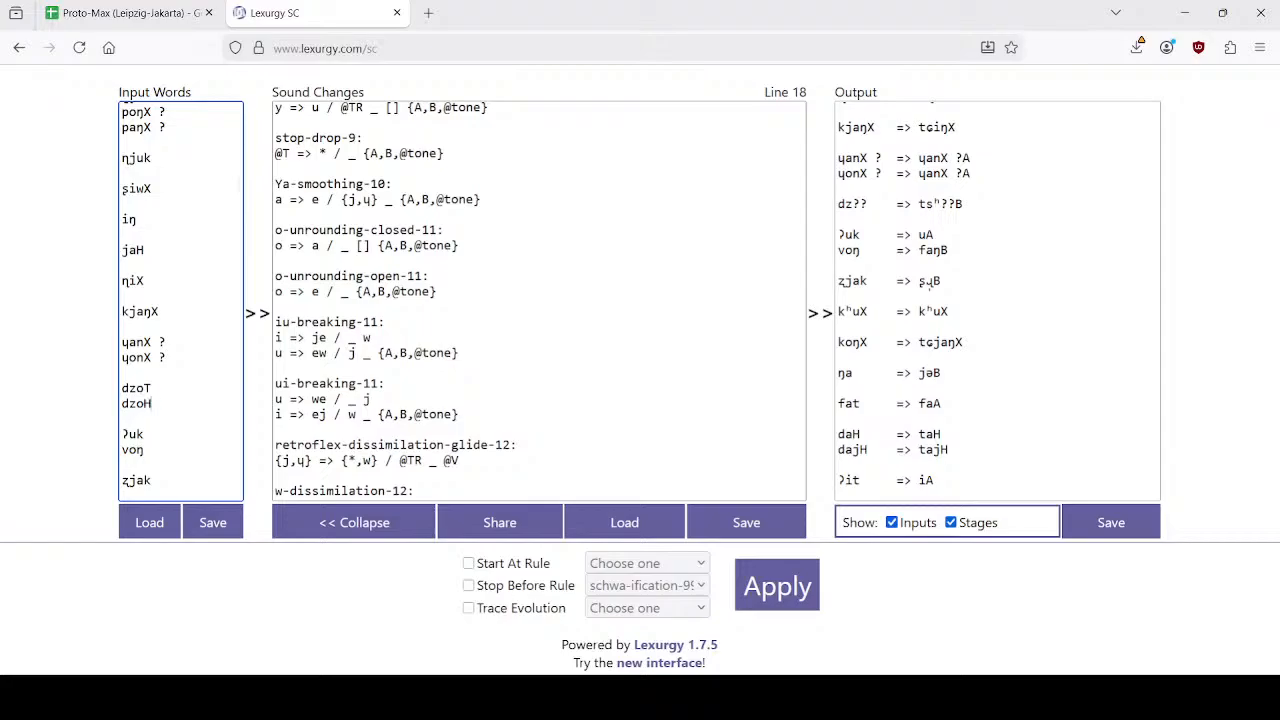
left_click(775, 590)
scroll(939, 327, "down", 5)
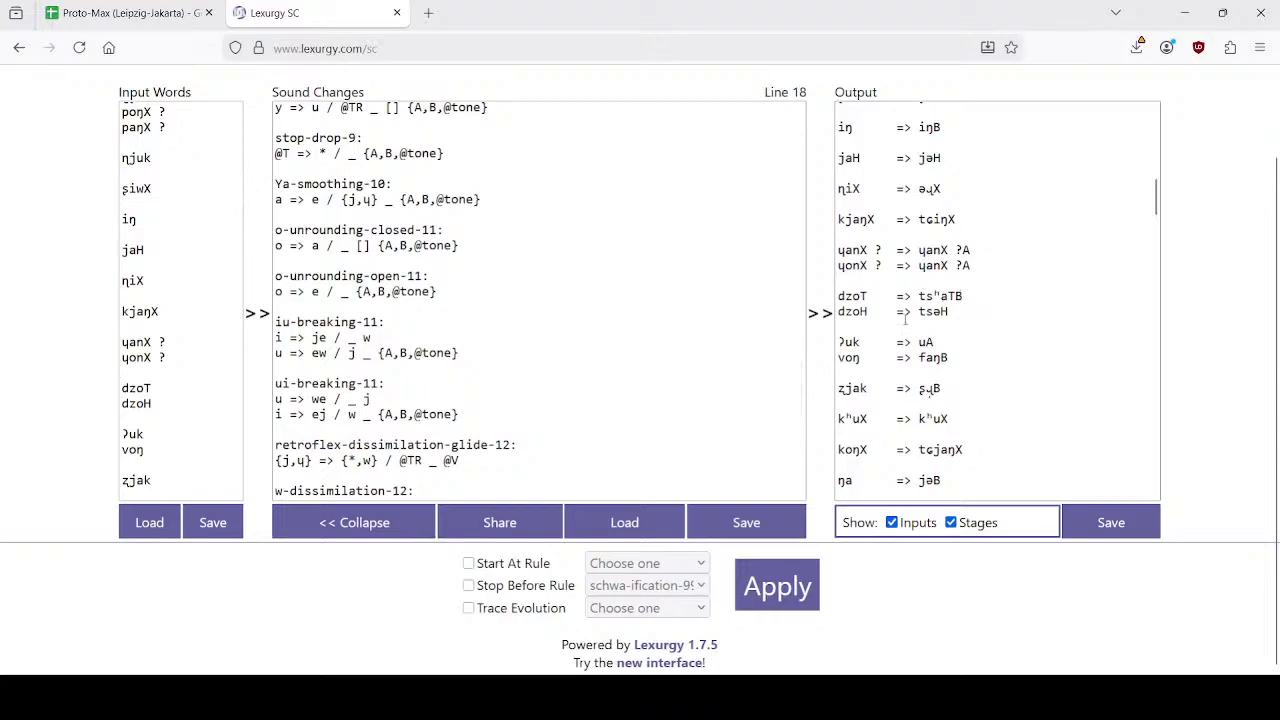
Correct the input word dzoT to dzot and apply the sound changes again.
left_click(155, 396)
key("shift+Left")
type("t")
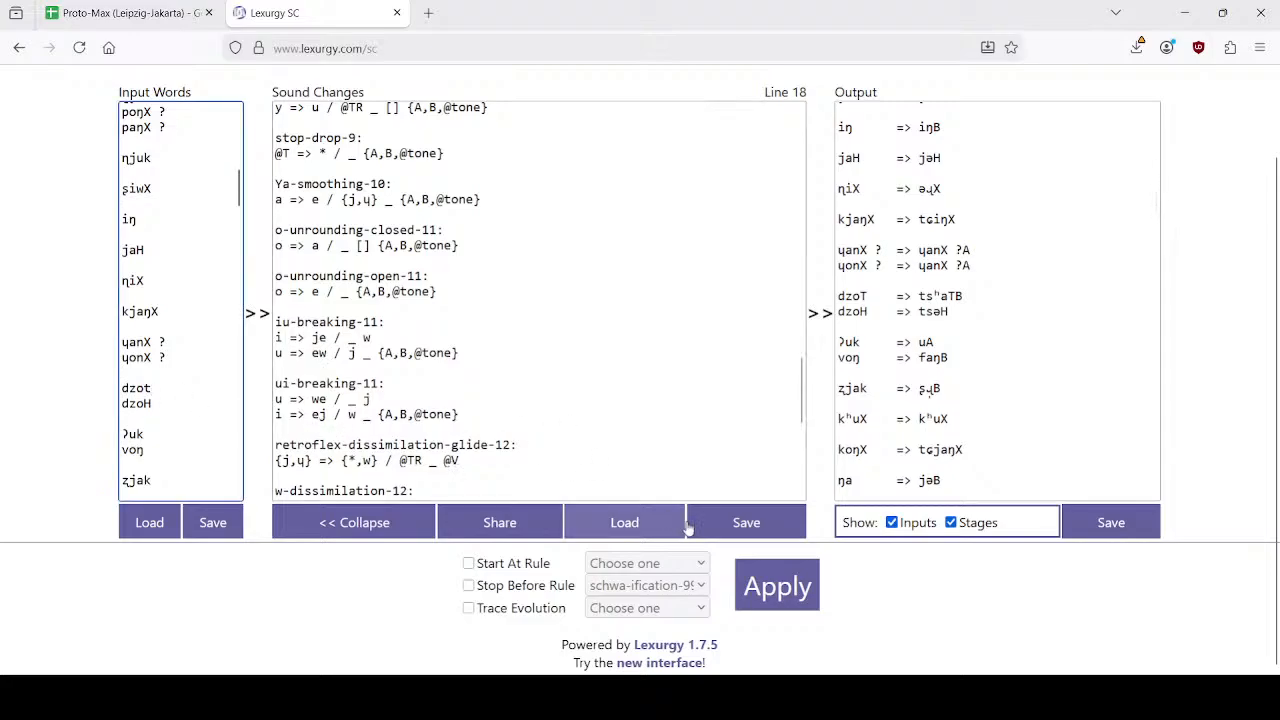
left_click(800, 590)
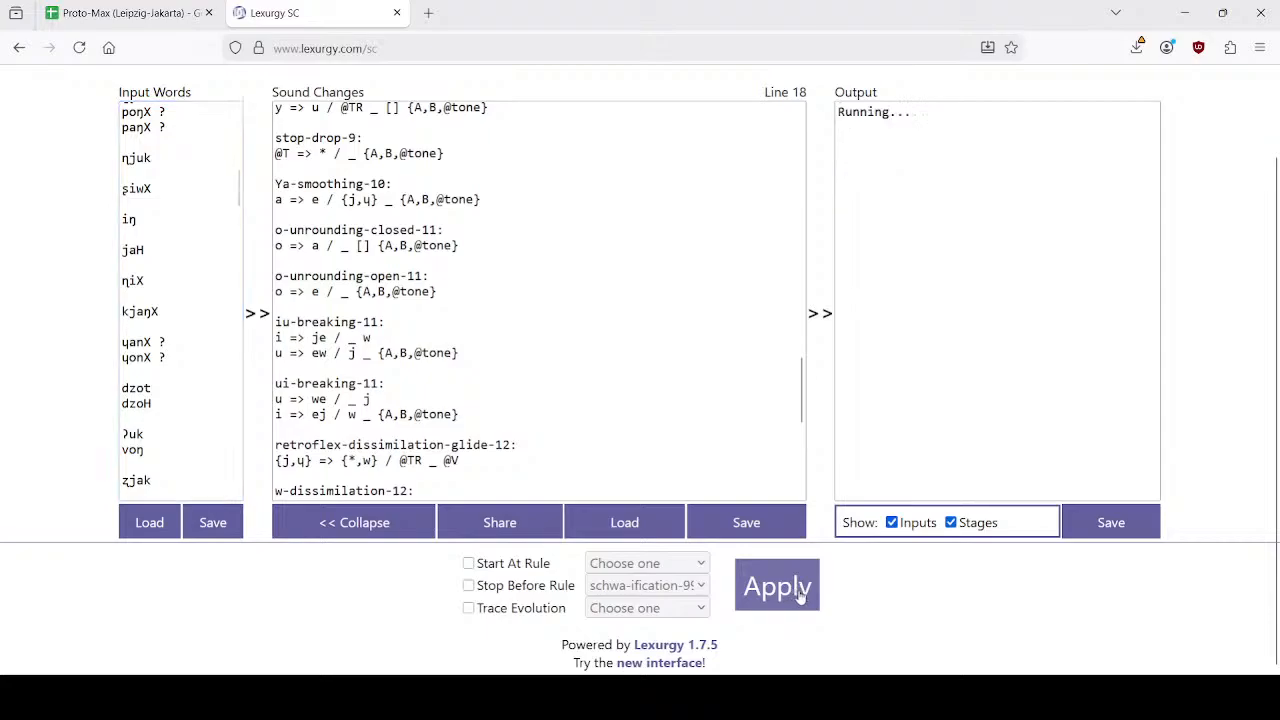
scroll(980, 360, "down", 10)
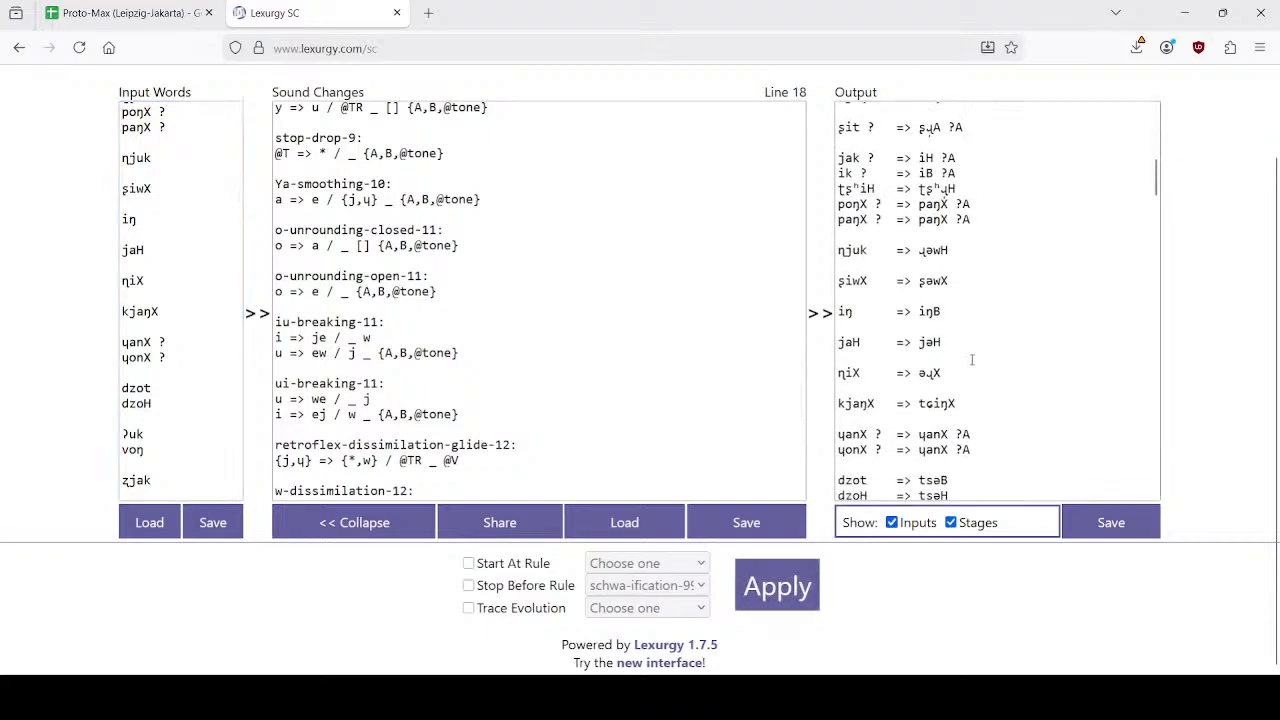
Examine the derived forms following "stone" in the output, then return to the results for dzot and dzoH.
scroll(990, 340, "down", 4)
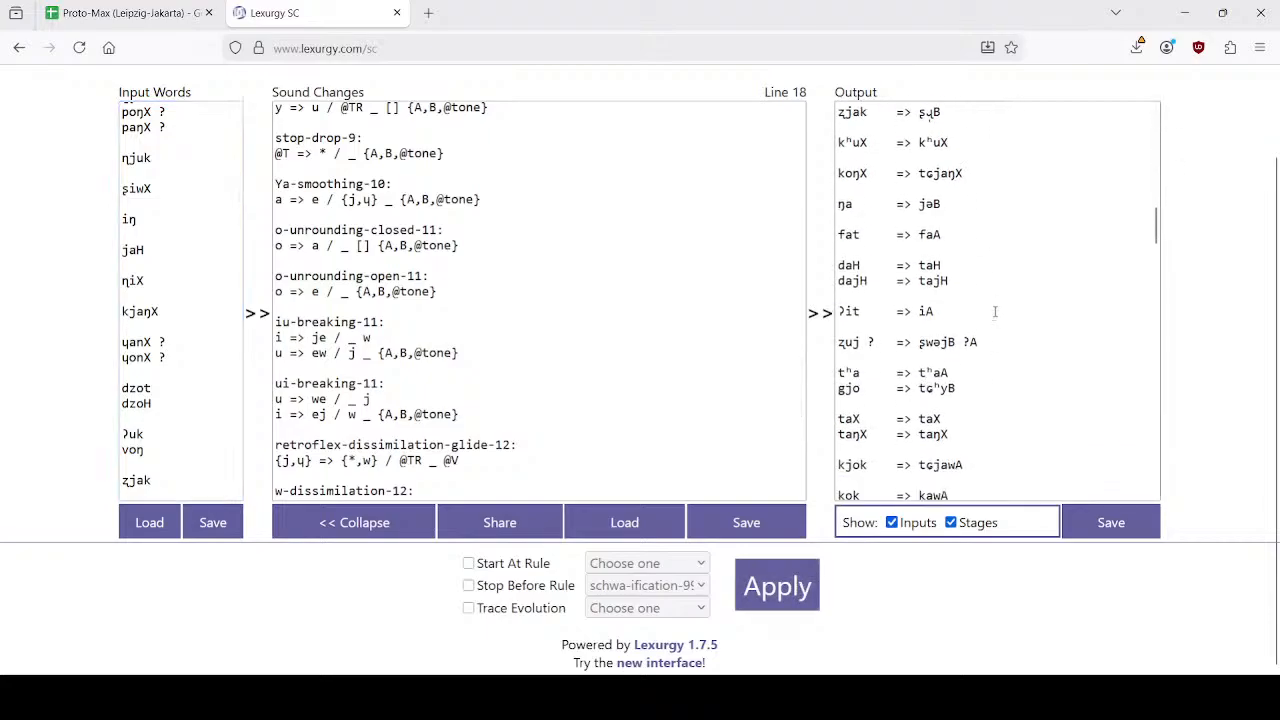
scroll(960, 374, "down", 2)
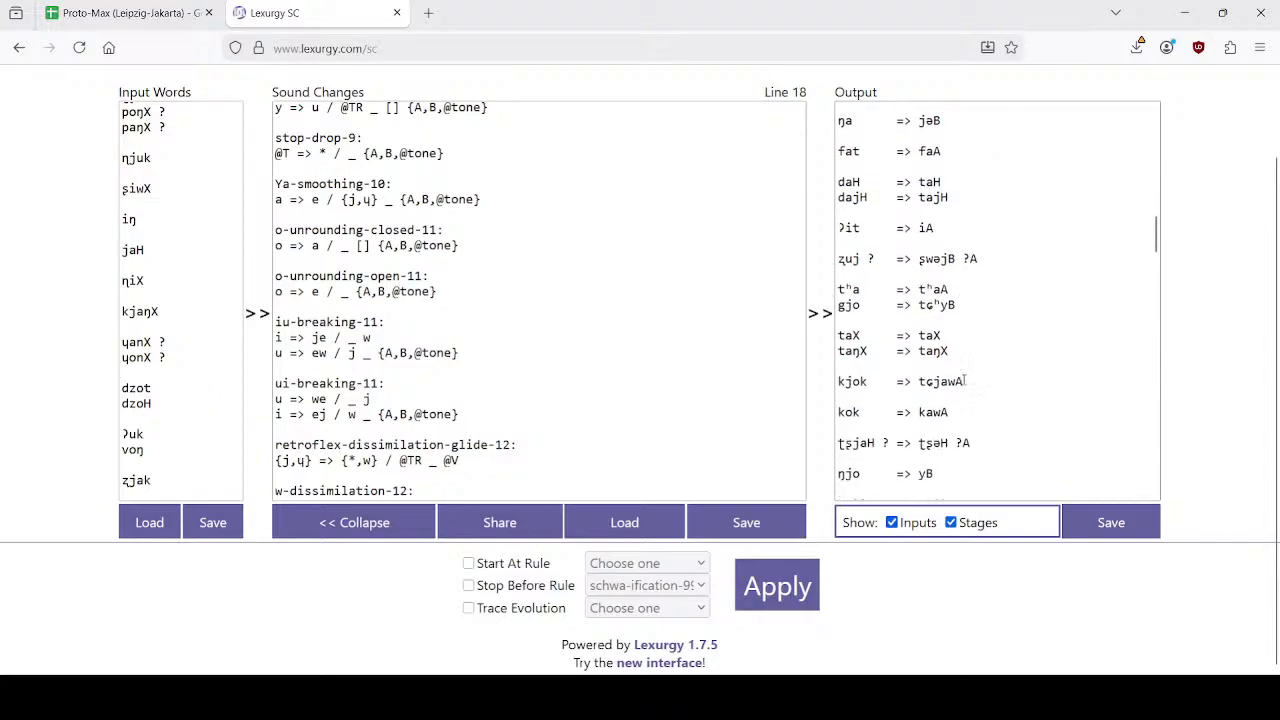
scroll(963, 377, "down", 2)
scroll(963, 378, "down", 1)
scroll(963, 378, "up", 4)
scroll(963, 377, "down", 2)
scroll(963, 377, "down", 4)
scroll(966, 350, "up", 10)
scroll(969, 340, "up", 2)
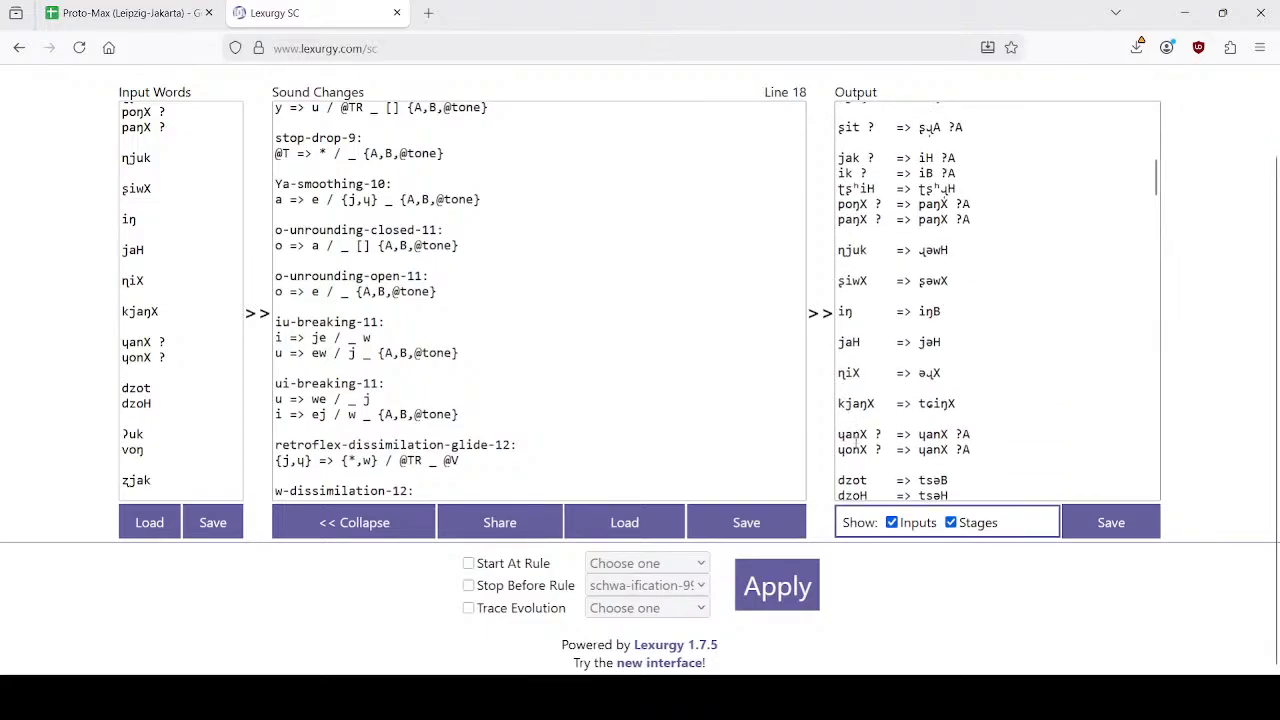
scroll(963, 400, "down", 2)
left_click(1010, 395)
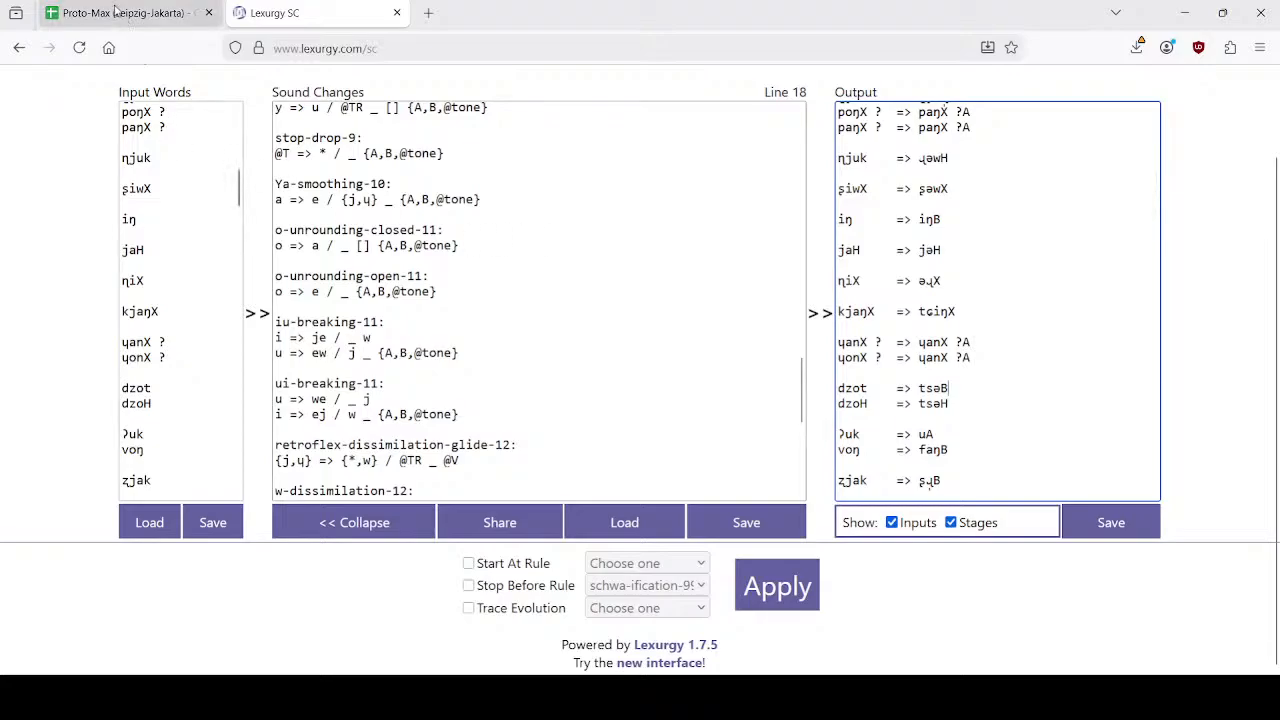
Restrict the final o > e rule in the Harbin sound changes sheet so that it reads o > e | {¬w}_#.
left_click(145, 8)
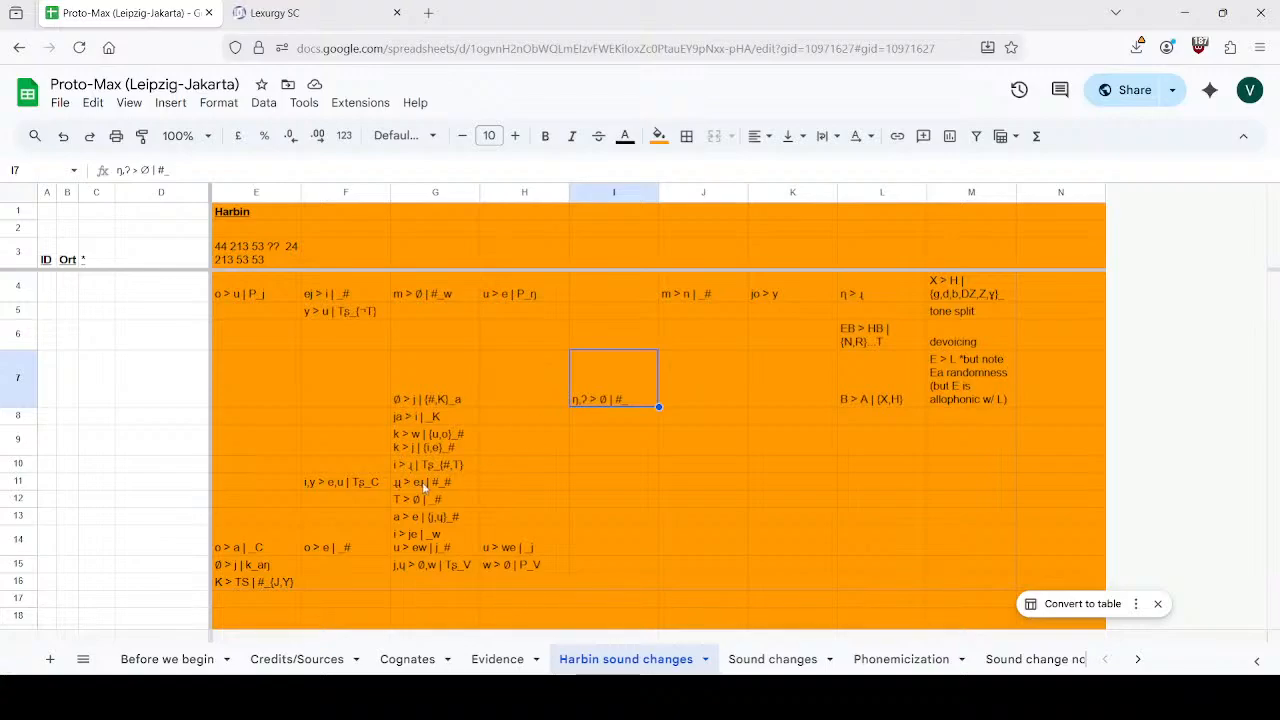
left_click(351, 544)
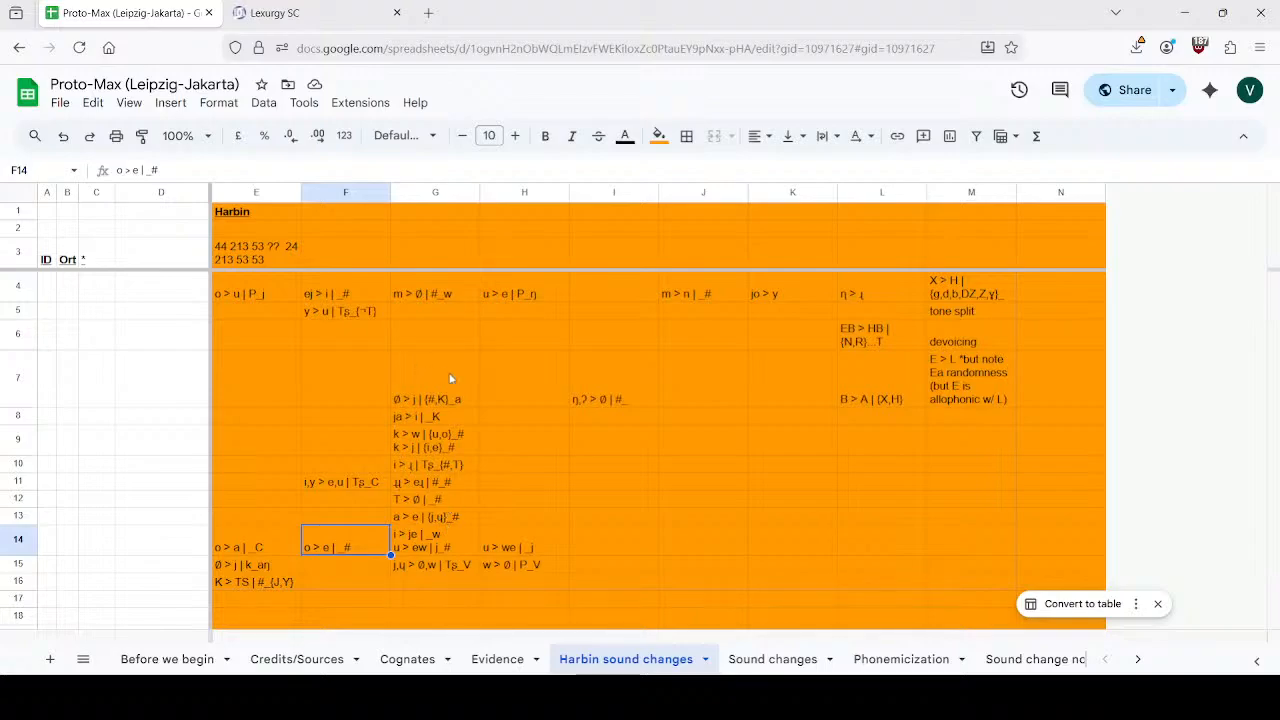
left_click(375, 312)
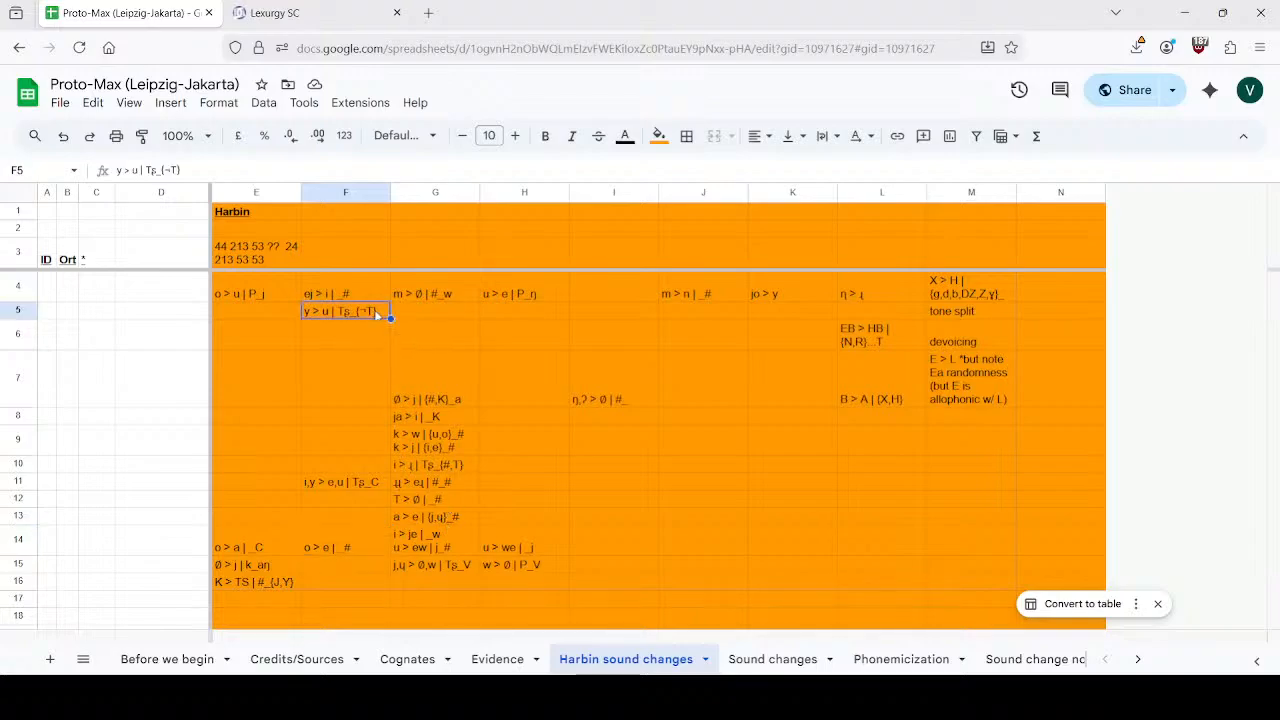
left_click_drag(366, 311, 358, 311)
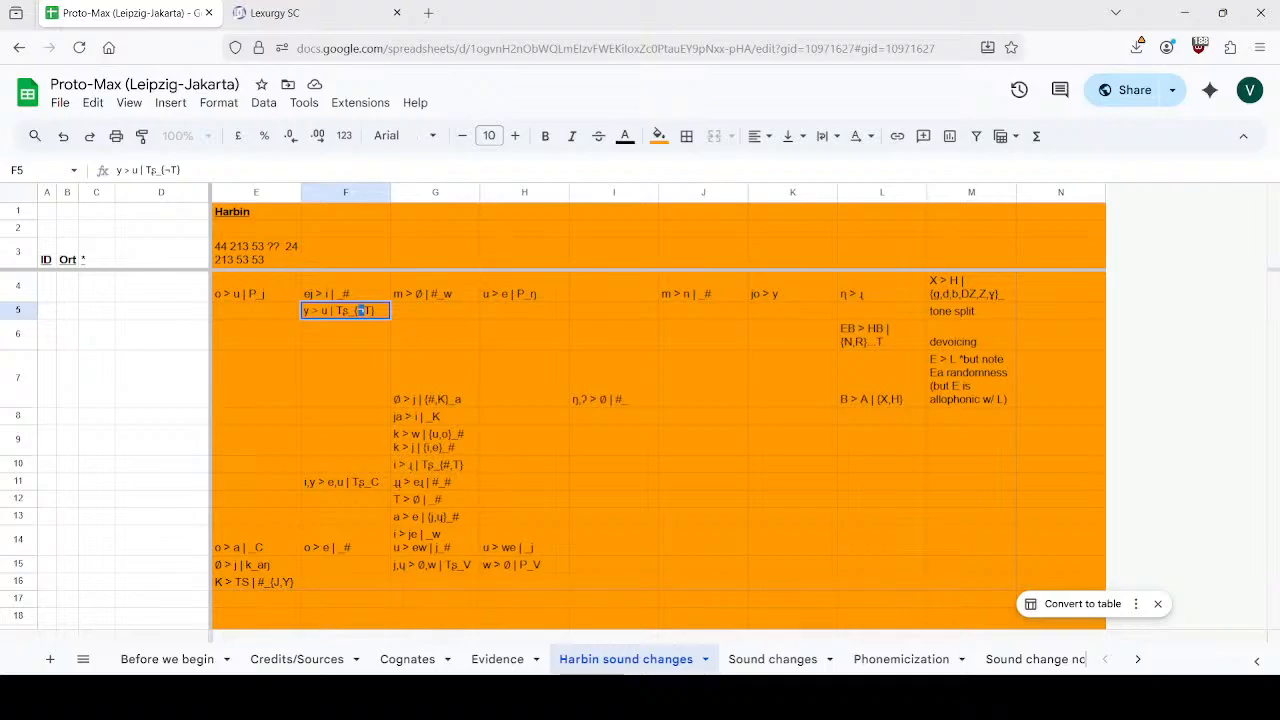
left_click(336, 548)
double_click(340, 548)
type("{¬w")
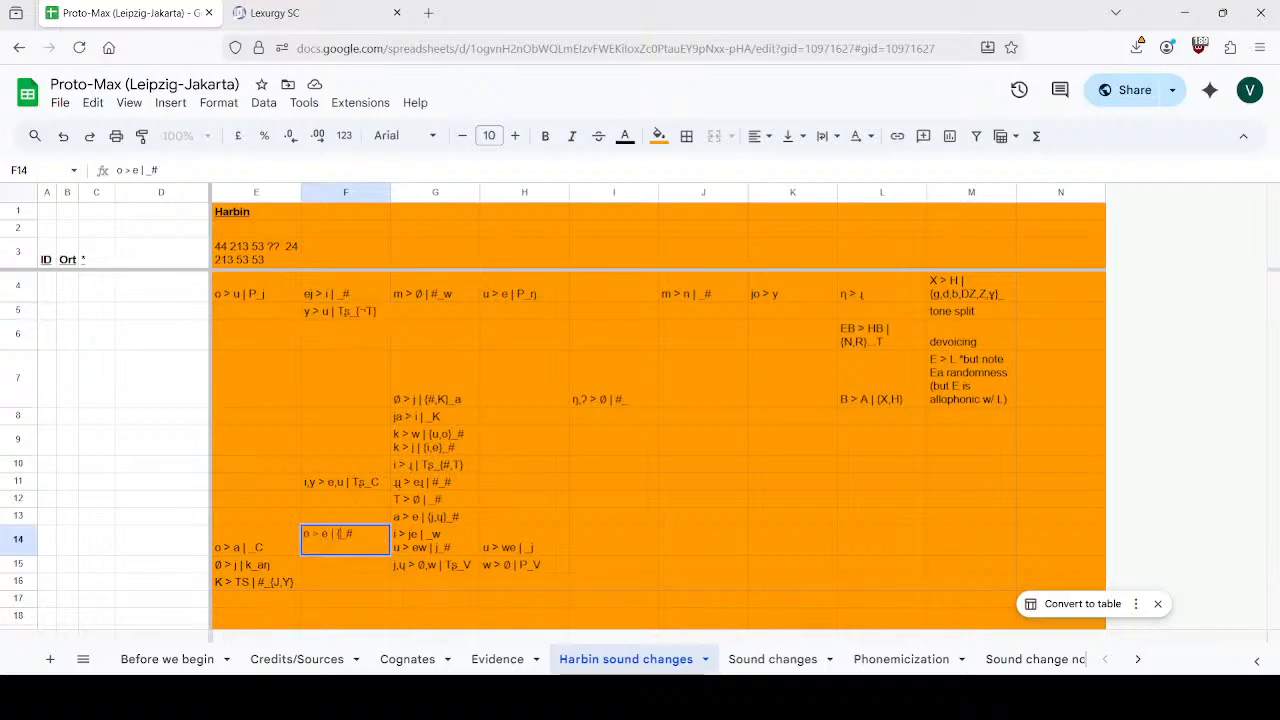
type("}")
key("Return")
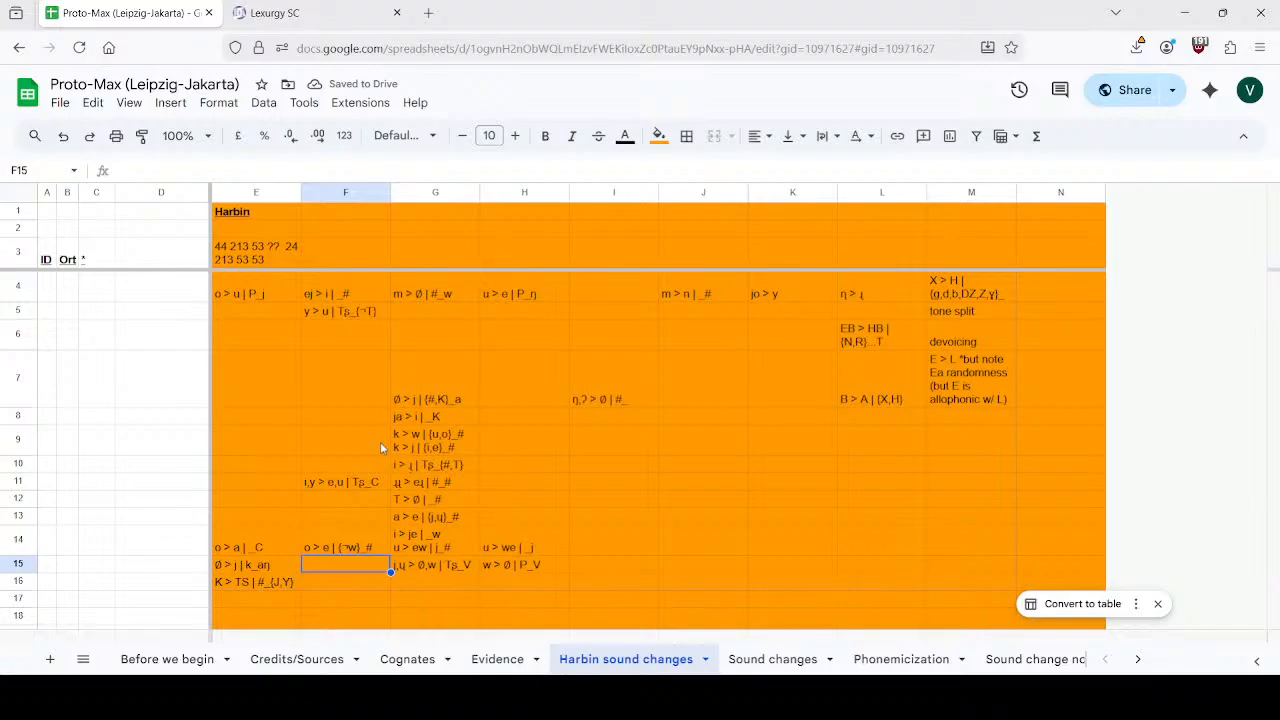
Examine the ordering of the initial ŋ,ʔ deletion relative to the a > e | {j,ɥ}_# rule and dismiss the table conversion suggestion.
left_click(612, 397)
left_click(613, 425)
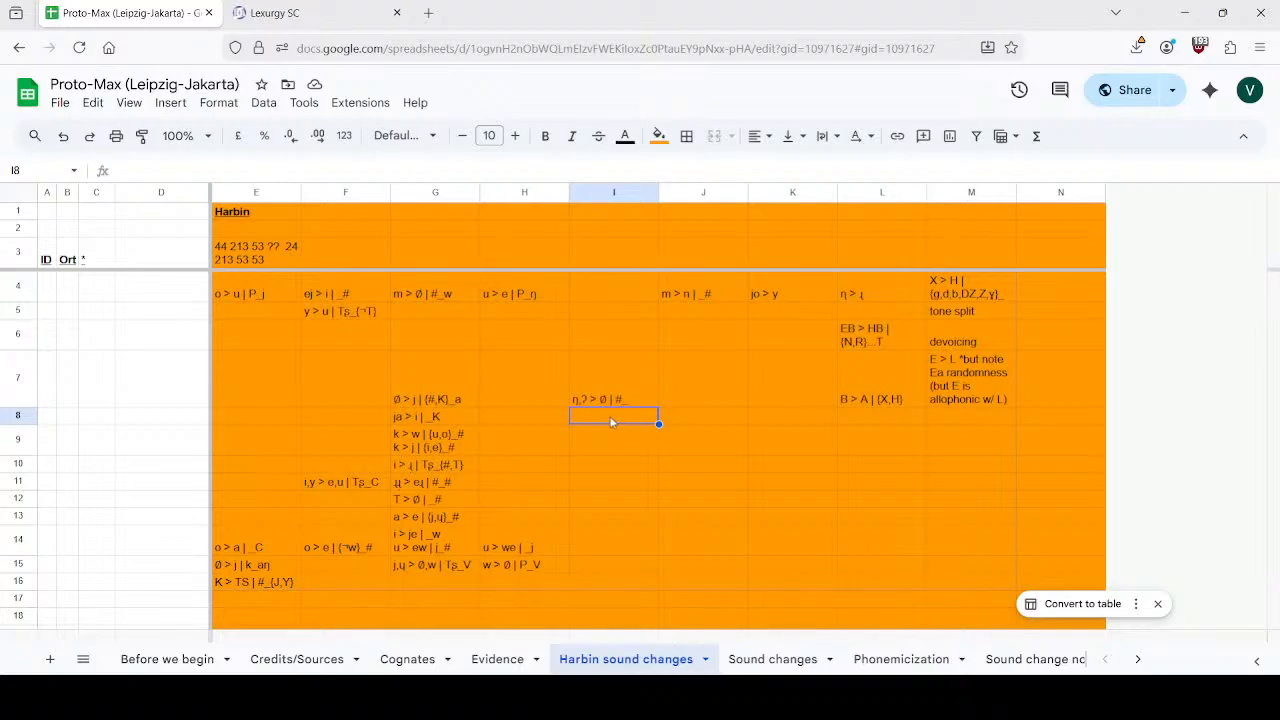
double_click(612, 422)
left_click(443, 518)
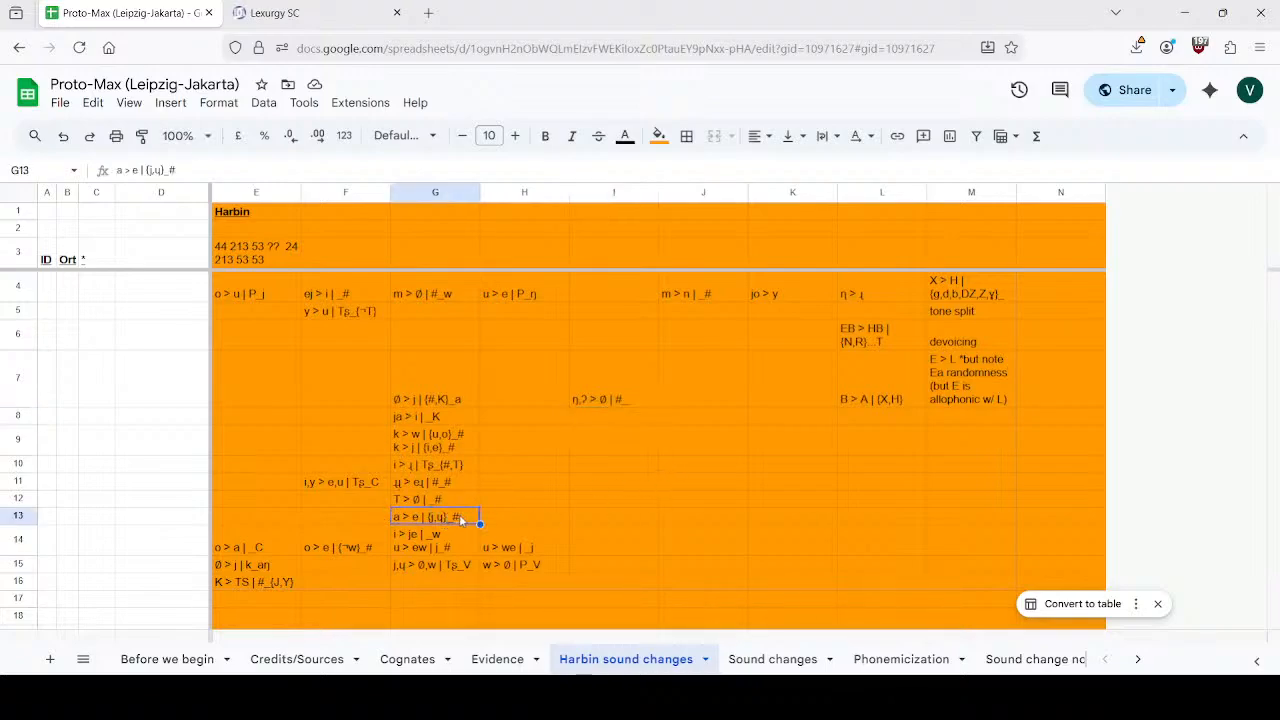
left_click(617, 400)
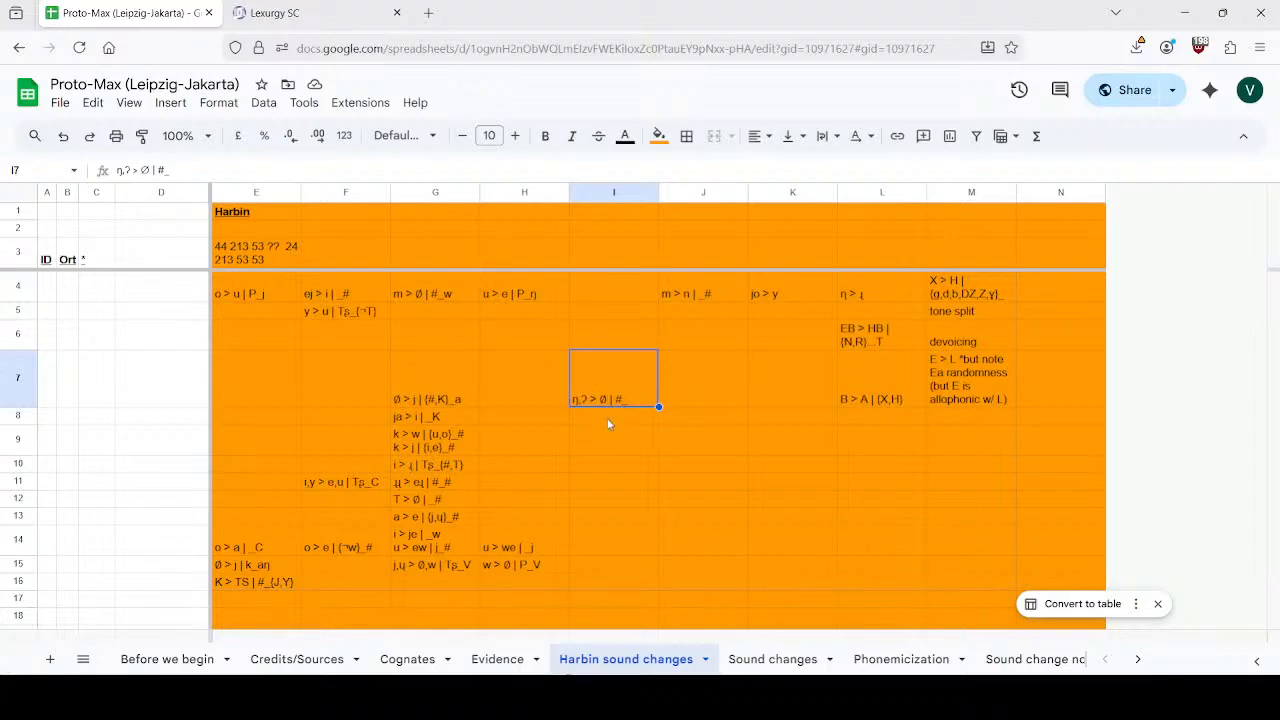
left_click(608, 424)
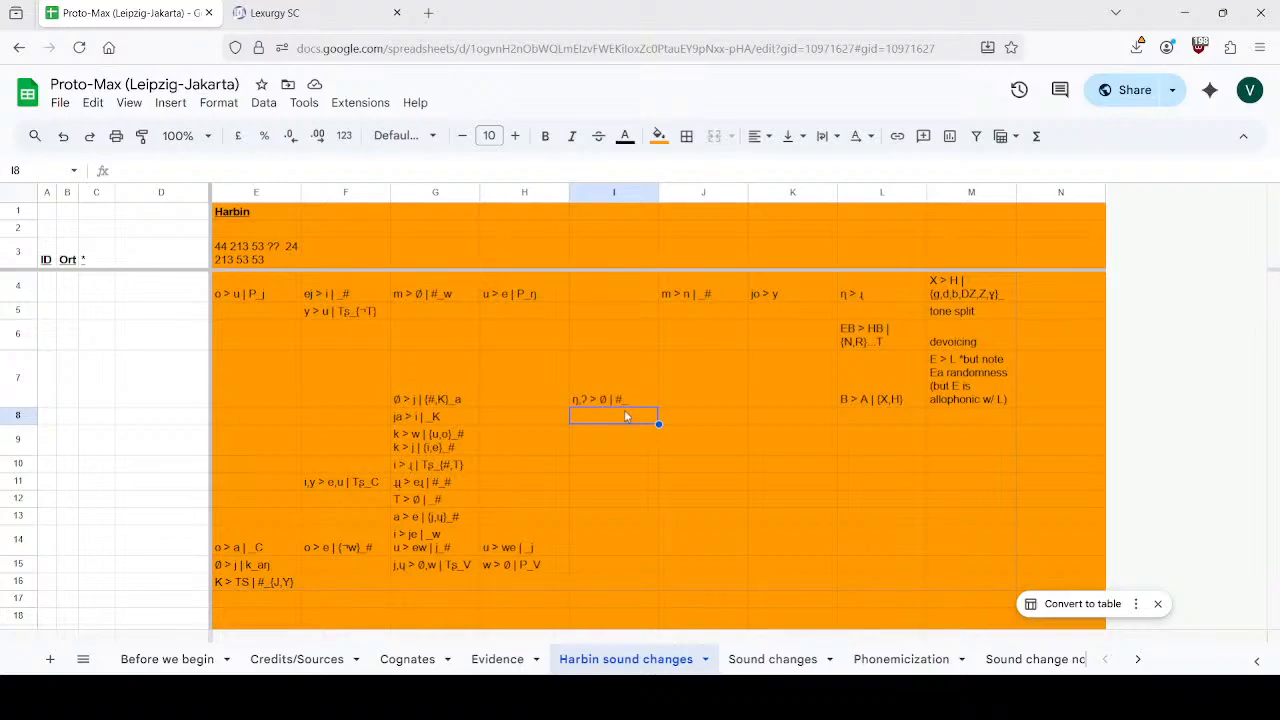
left_click(1158, 604)
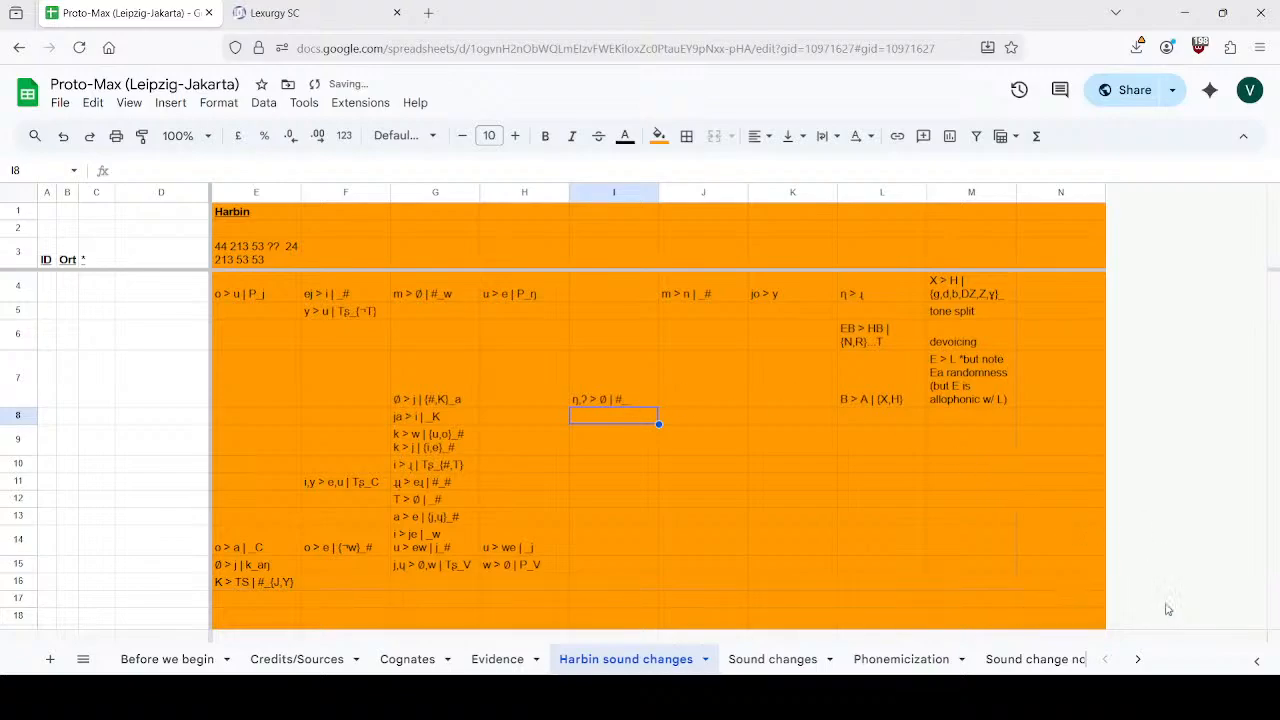
Open Wiktionary in a new browser tab and look up the entry for Asia.
left_click(428, 12)
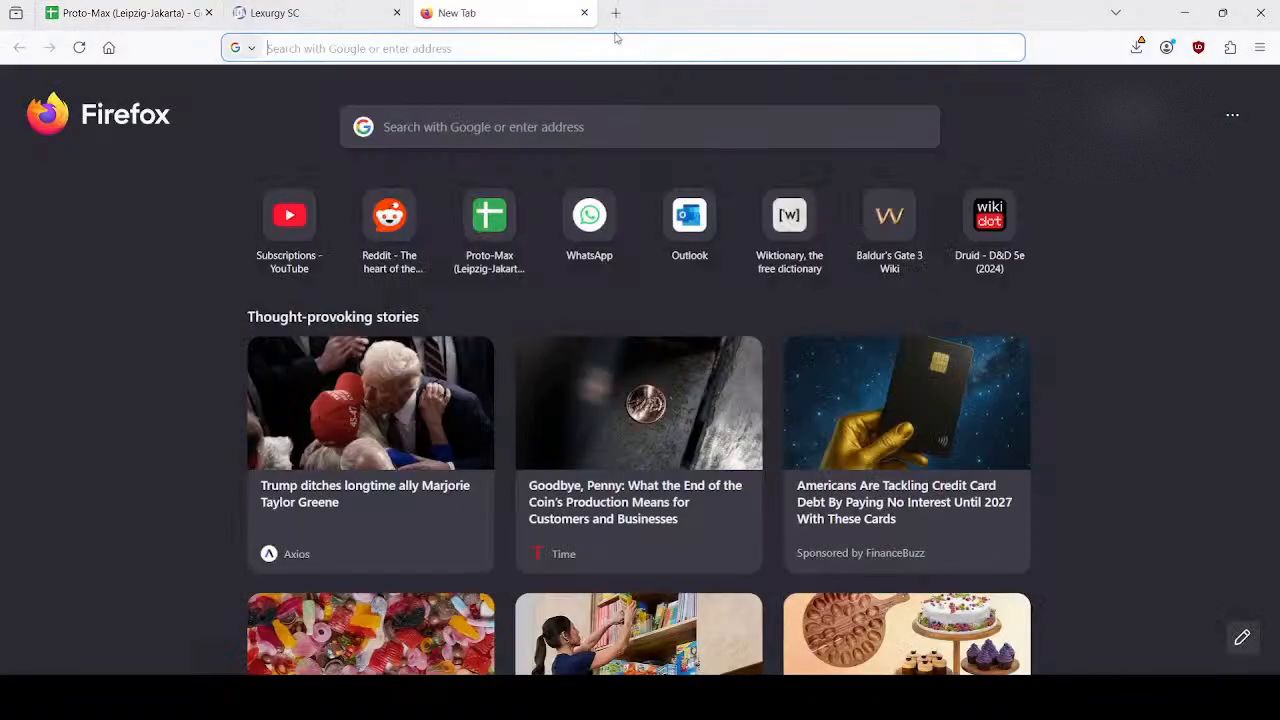
type("wiktion")
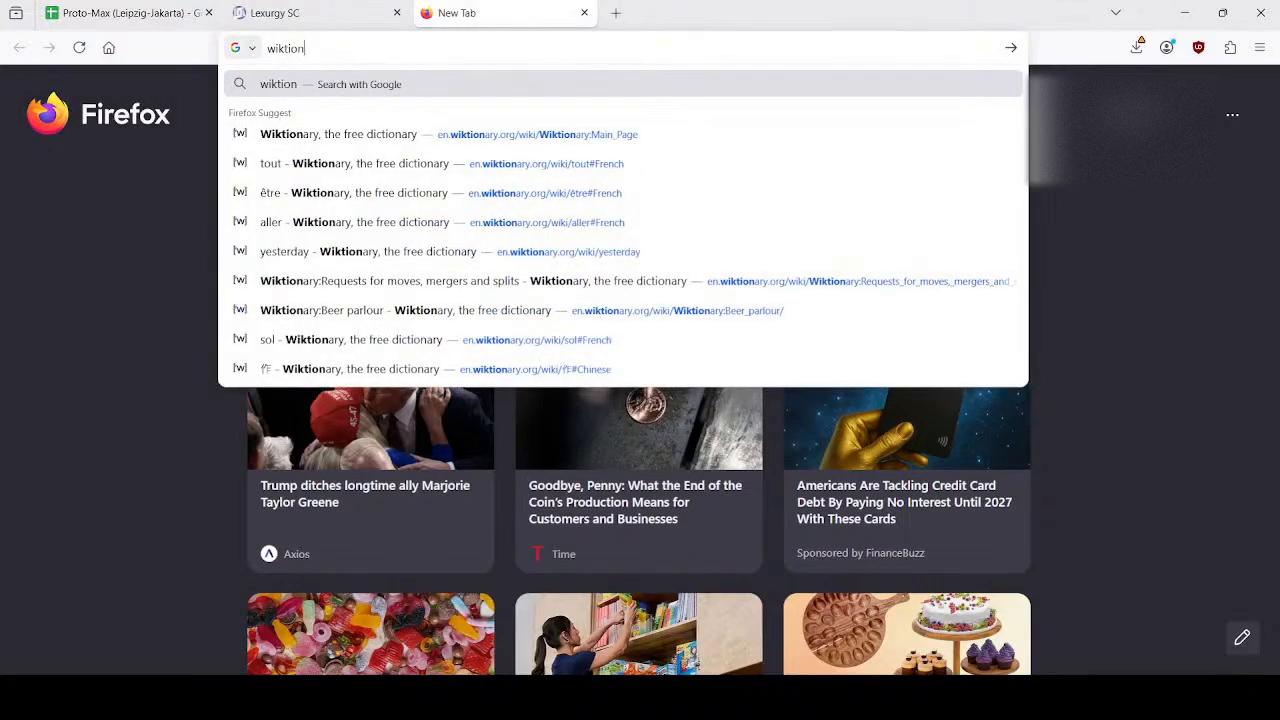
key("Return")
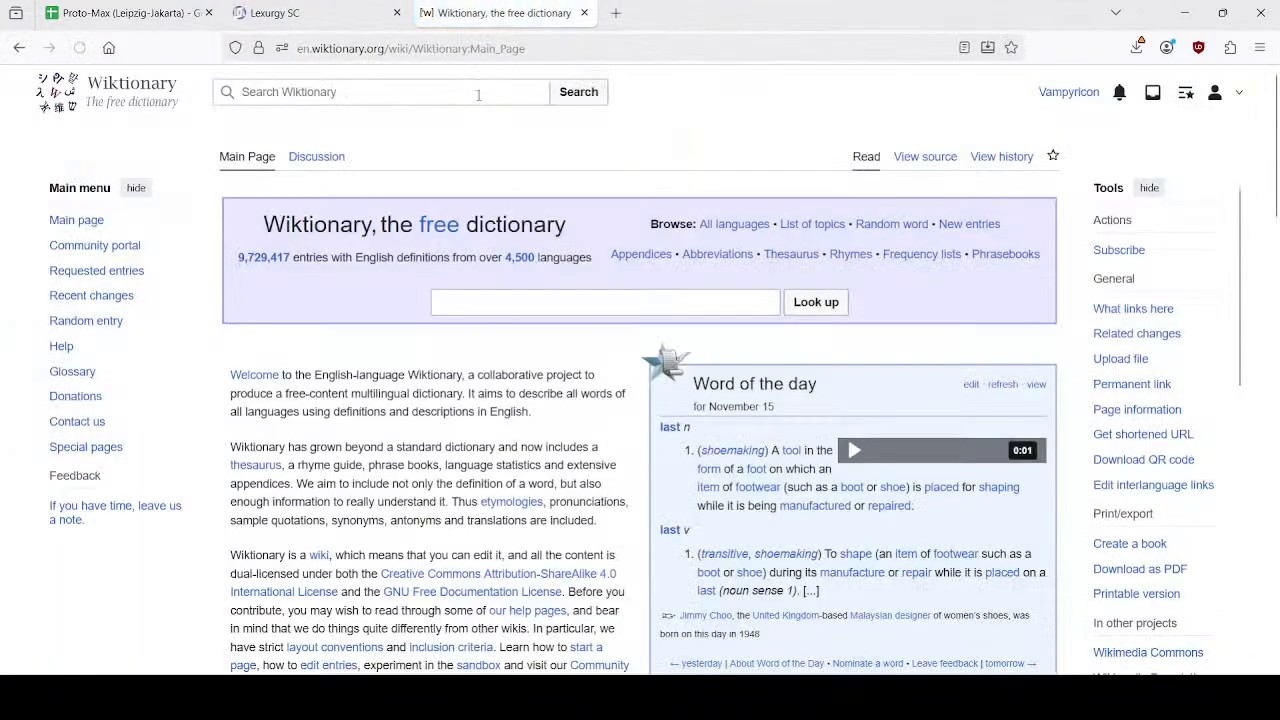
left_click(437, 99)
type("Asia")
key("Return")
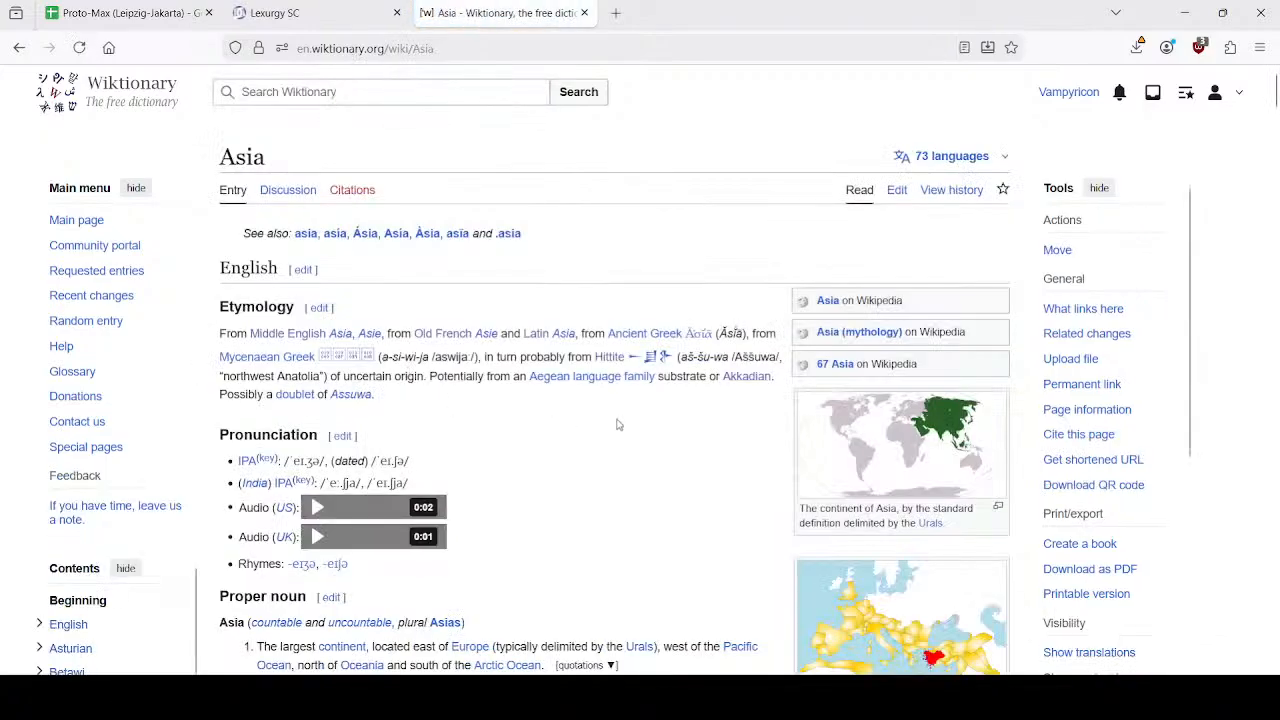
Follow the Cantonese translation 亞洲 from the Asia entry and open the entry for its first character, 亞.
scroll(565, 415, "down", 9)
left_click(493, 470)
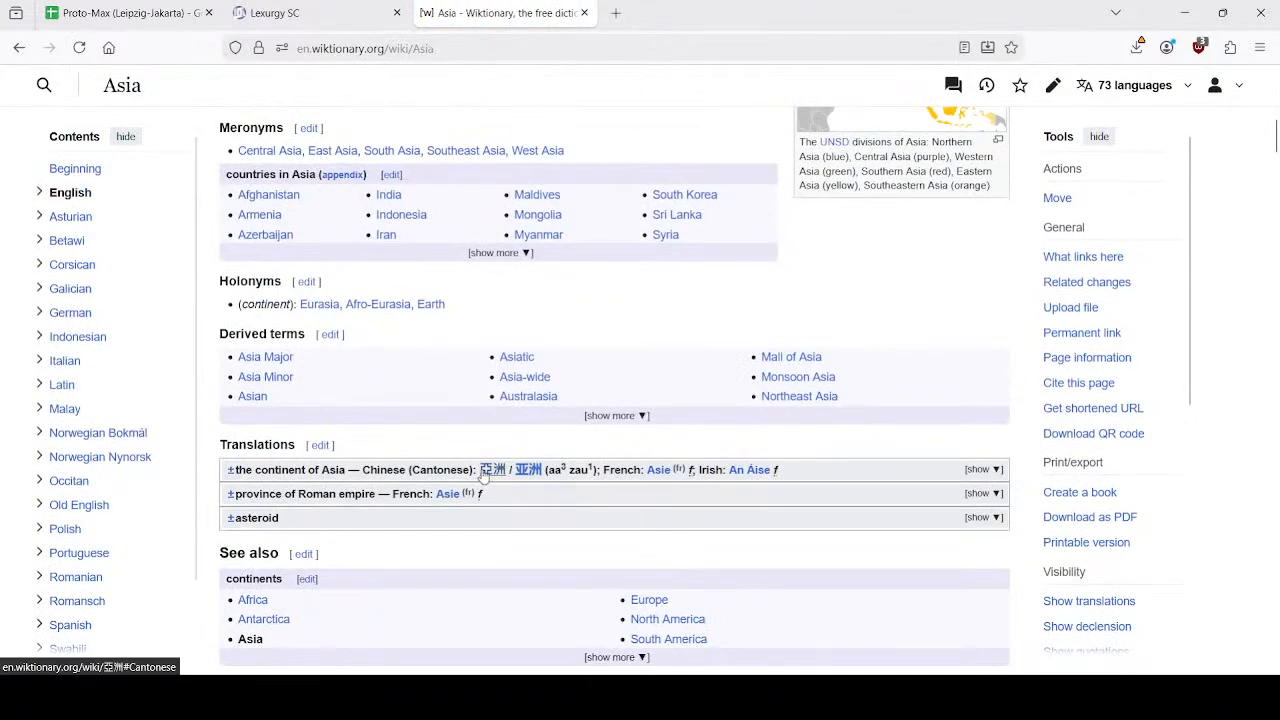
scroll(603, 425, "down", 3)
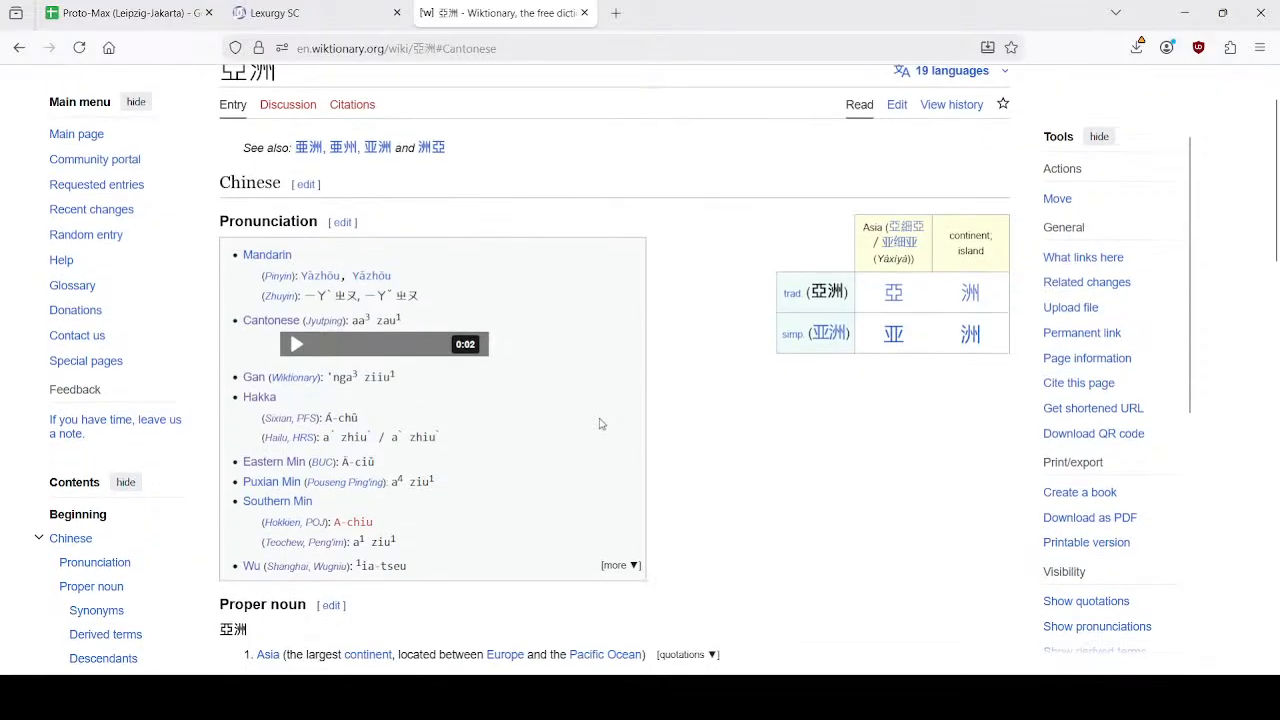
left_click(893, 203)
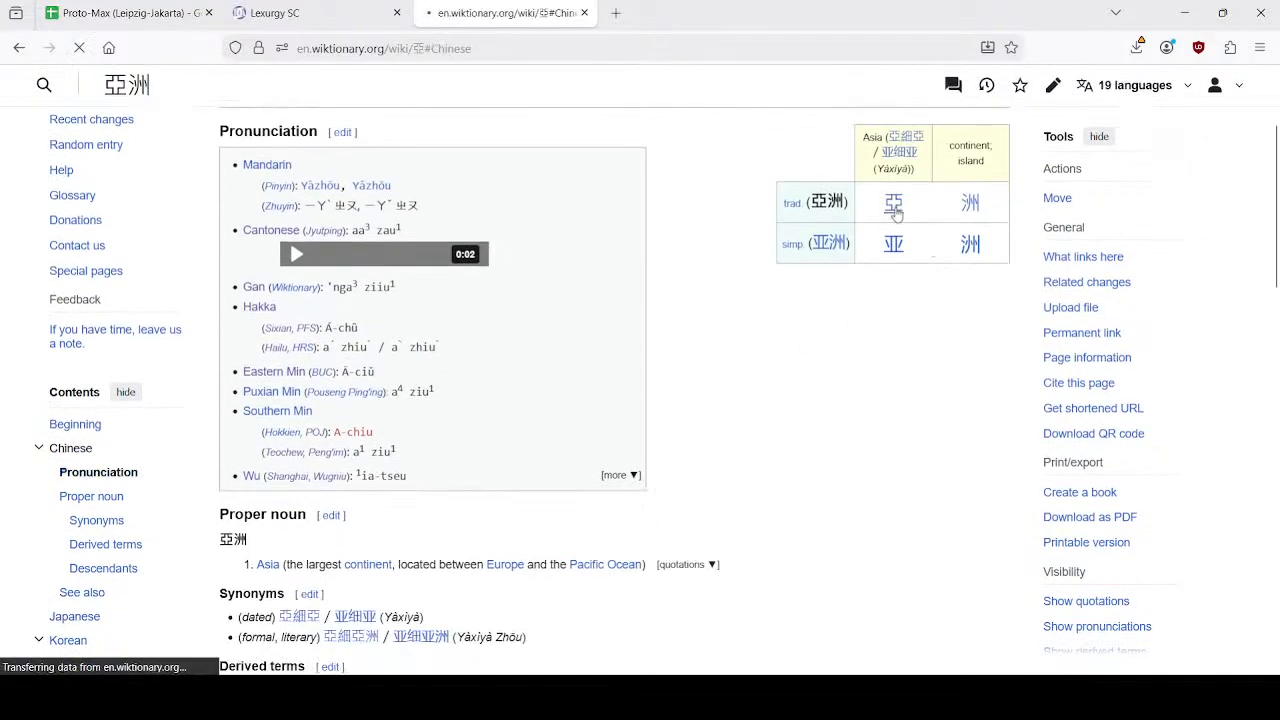
Examine the pronunciations of 亞, including its Middle Chinese form, in the Etymology 1 section.
scroll(705, 326, "down", 7)
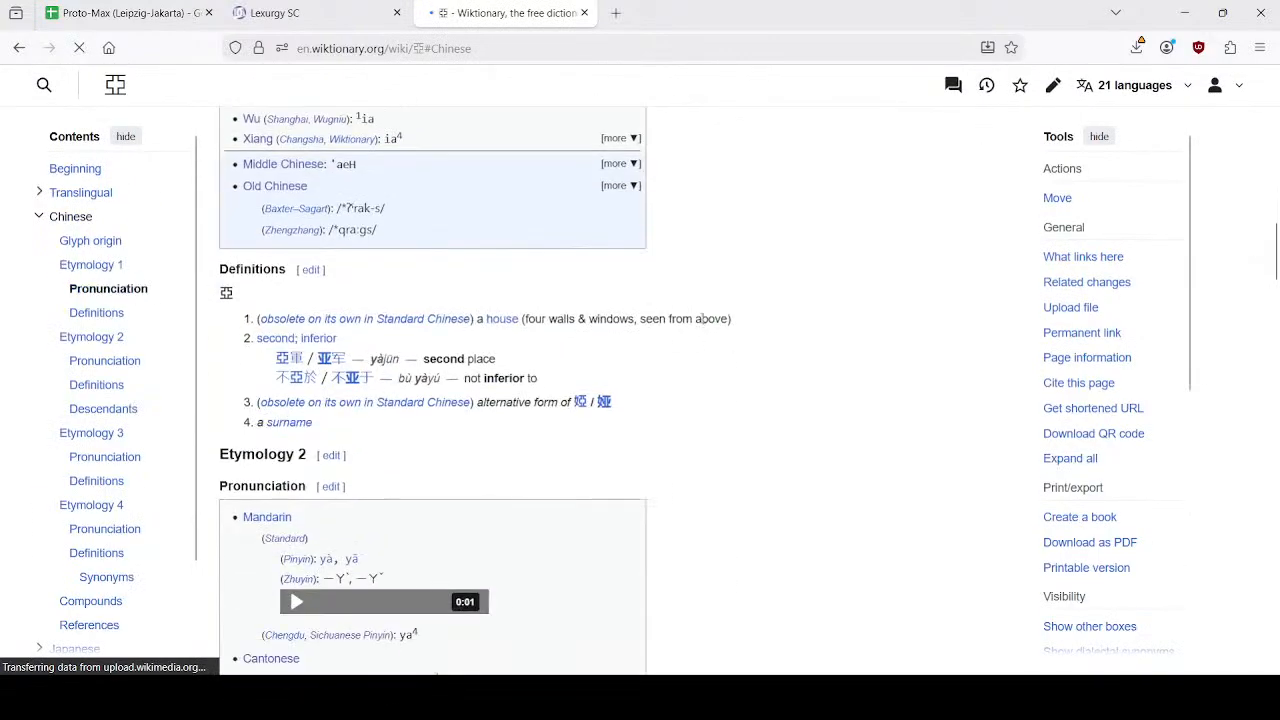
scroll(644, 338, "up", 3)
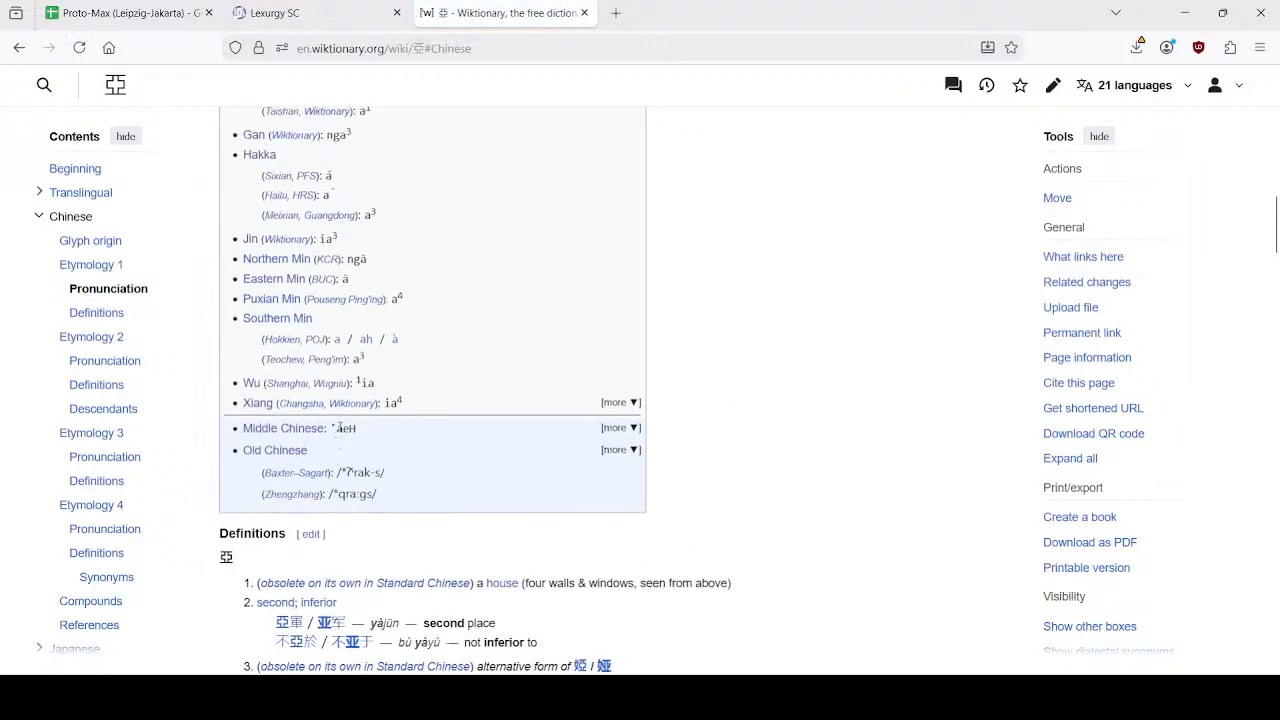
double_click(340, 428)
left_click(823, 399)
scroll(800, 377, "up", 2)
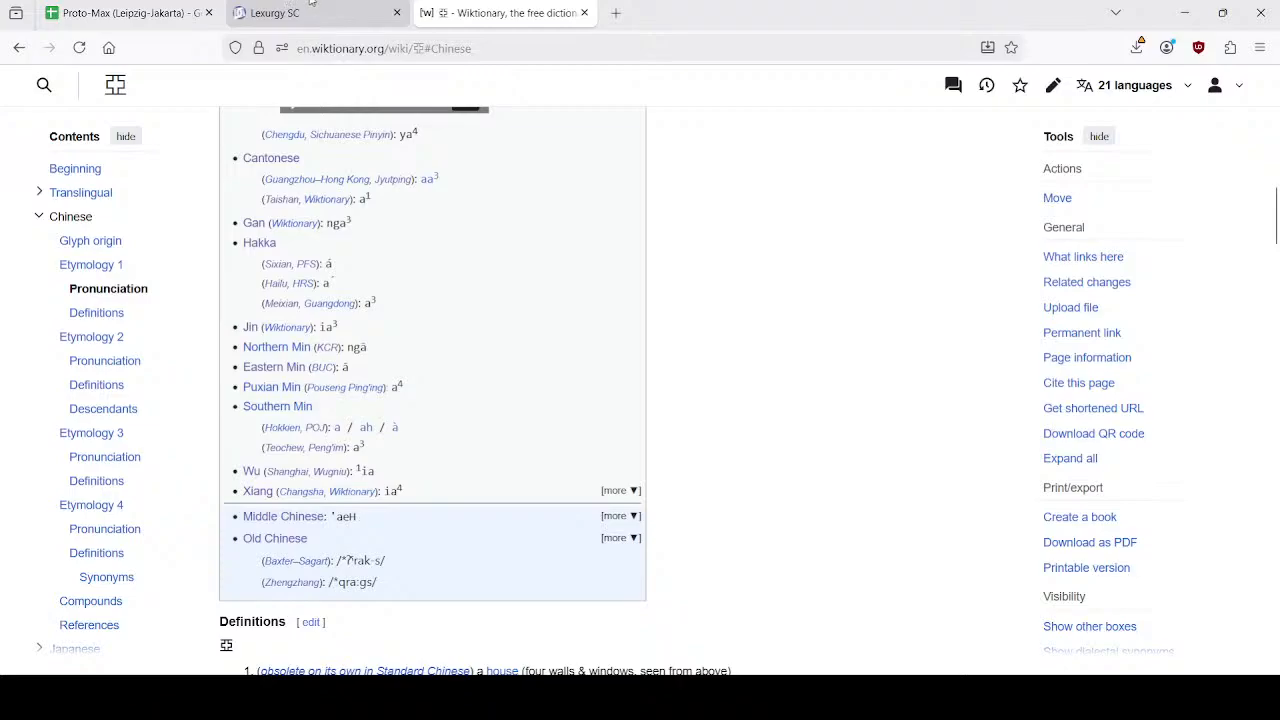
left_click(300, 12)
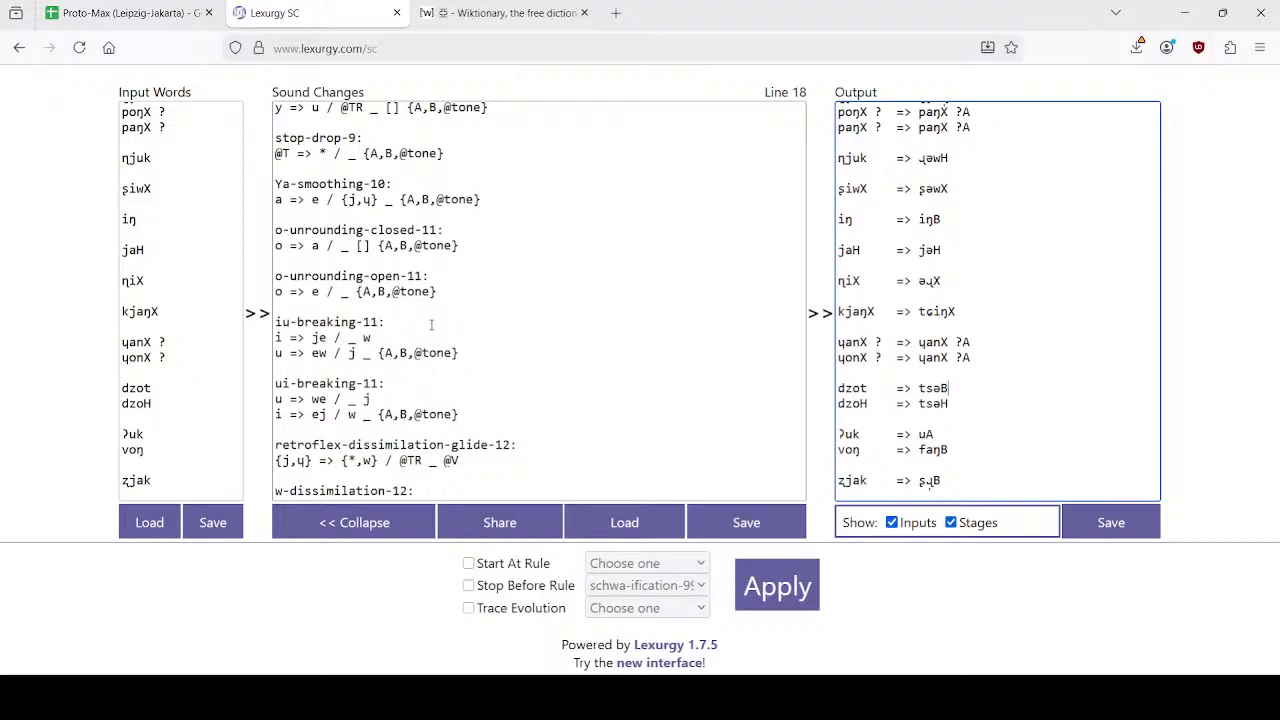
left_click(100, 5)
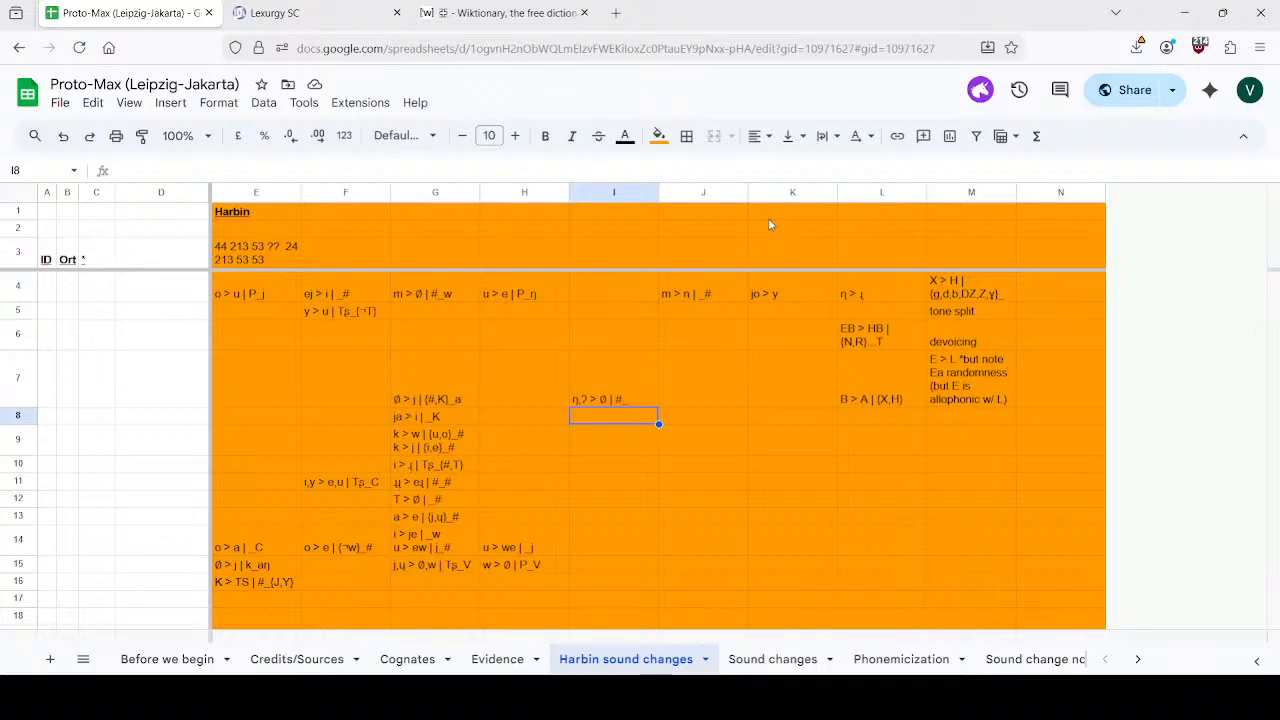
left_click(938, 47)
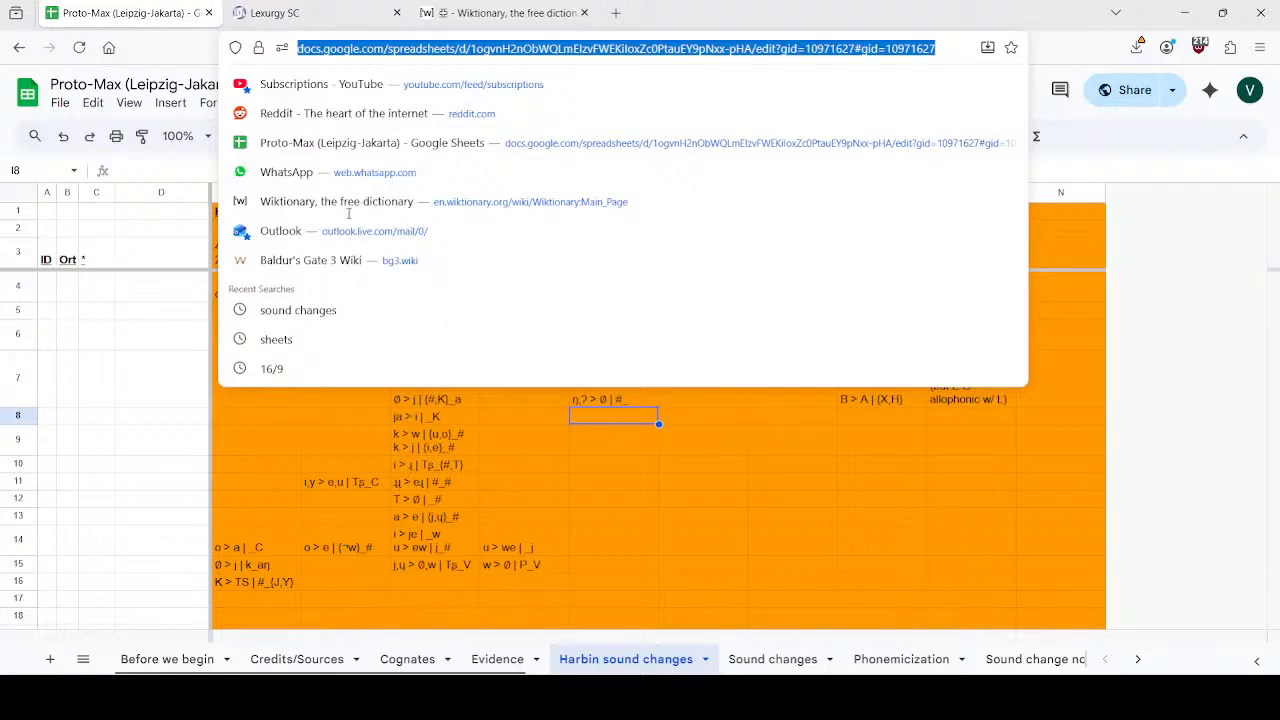
key("Escape")
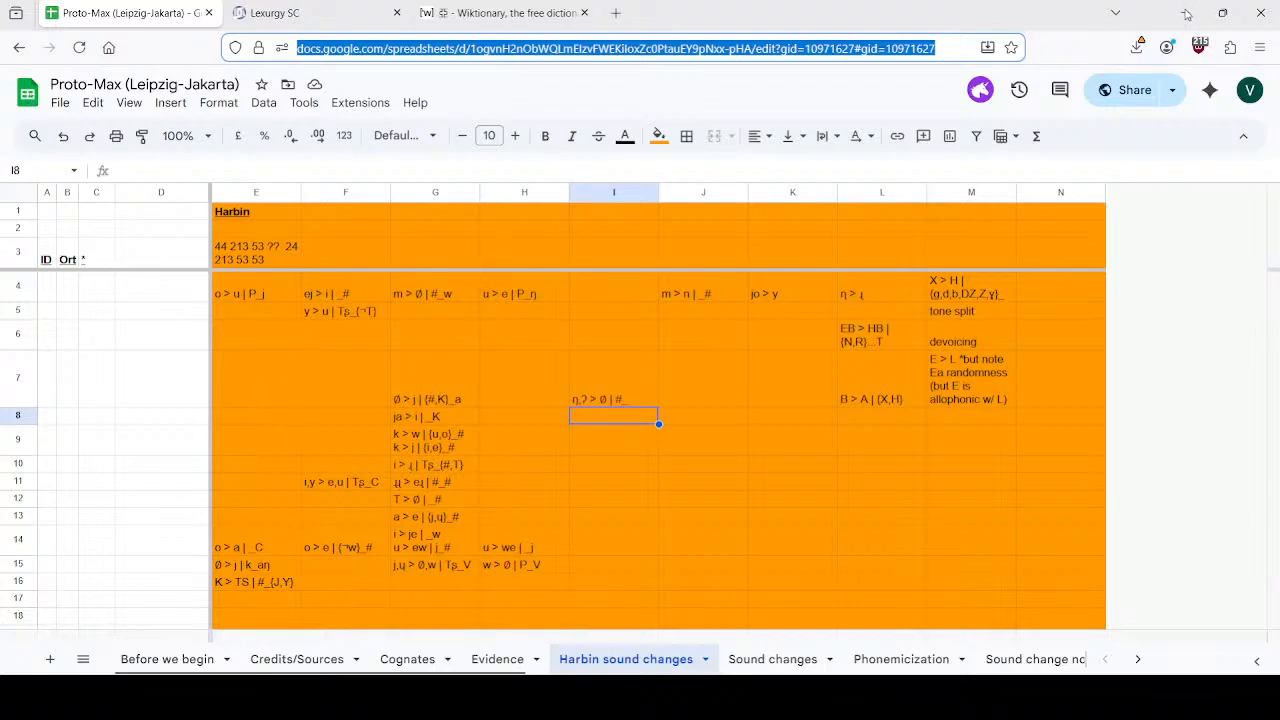
left_click(620, 397)
left_click(617, 420)
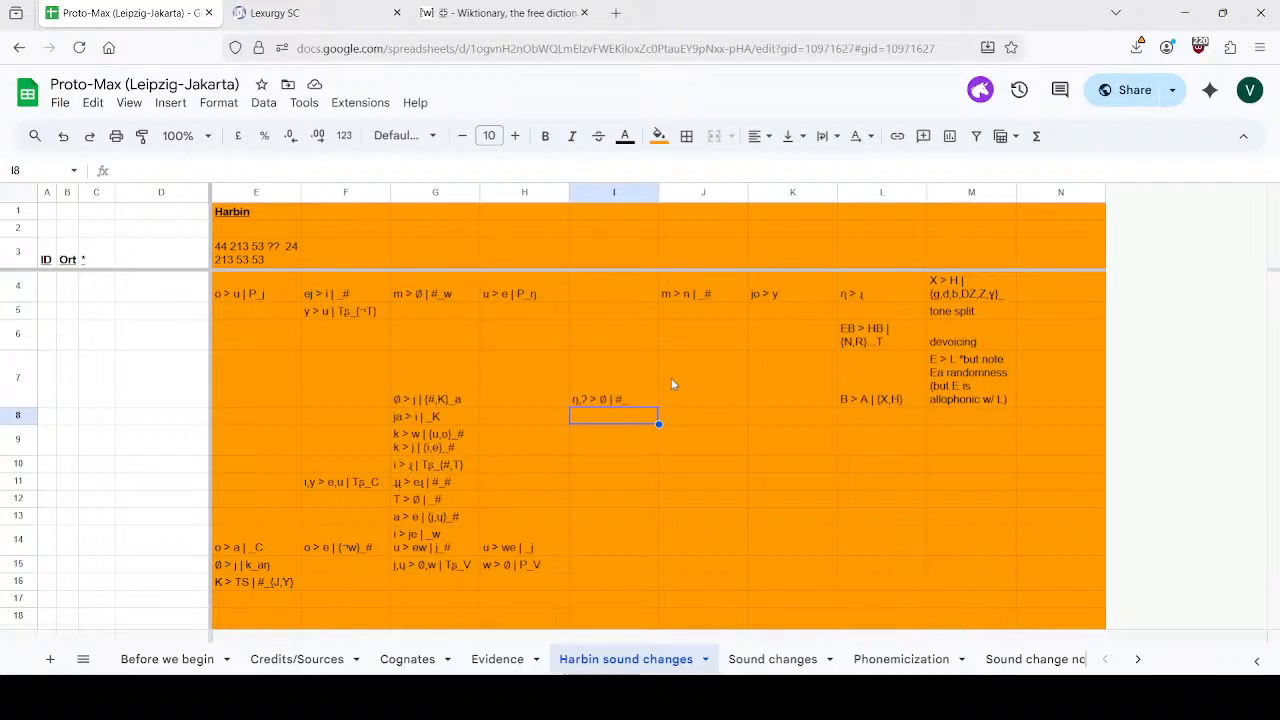
Open a second, empty Lexurgy Sound Changer in a new browser tab and return to the original one.
left_click(318, 13)
scroll(38, 193, "up", 1)
scroll(38, 193, "up", 1)
middle_click(120, 120)
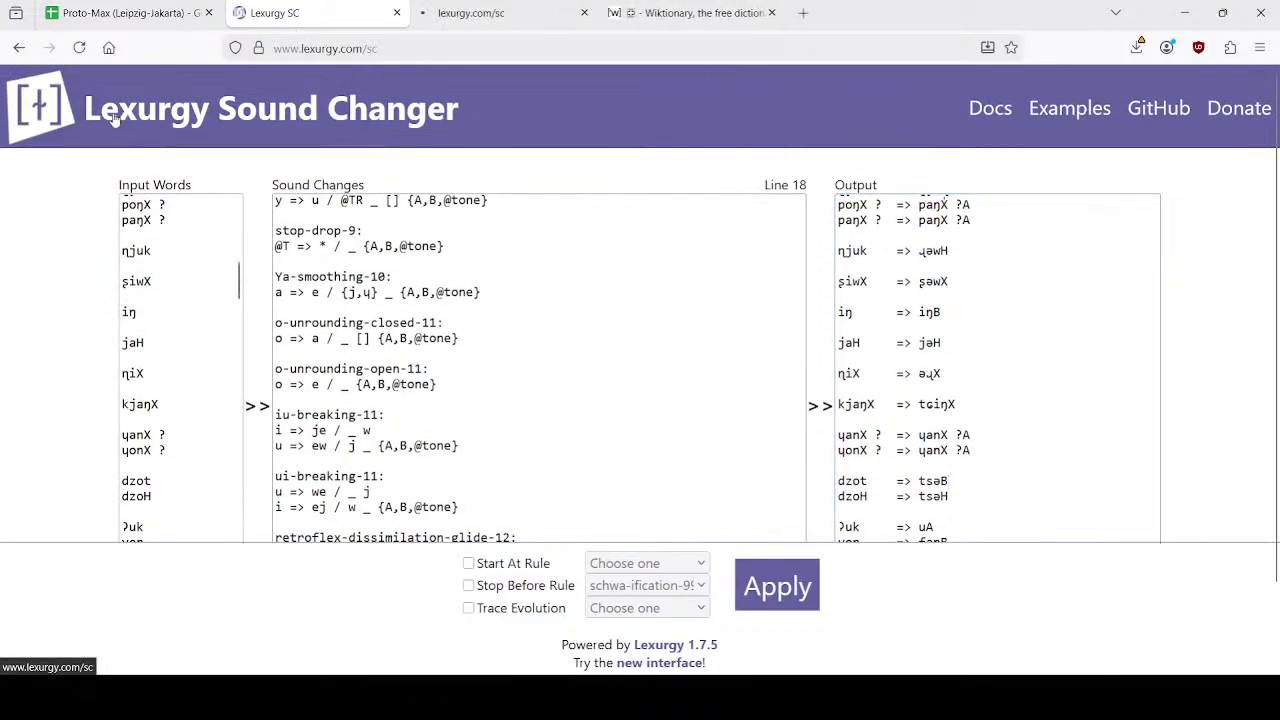
scroll(86, 206, "down", 3)
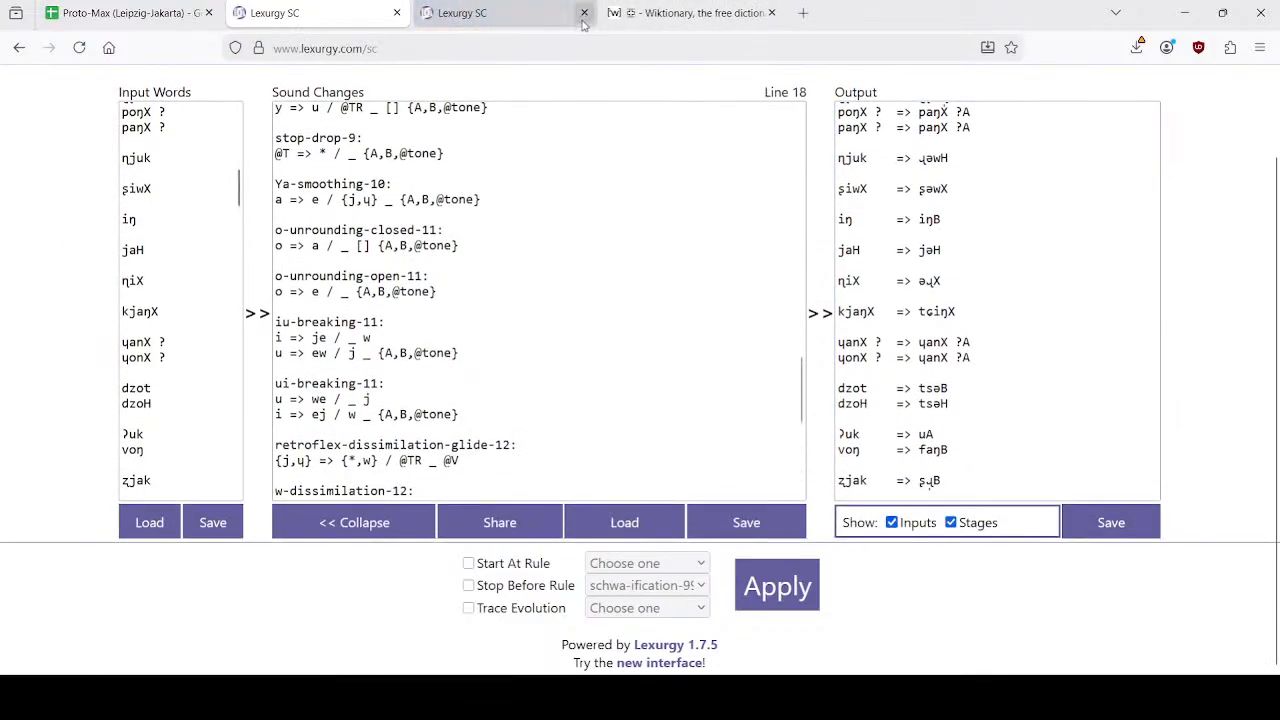
left_click(500, 13)
left_click(318, 12)
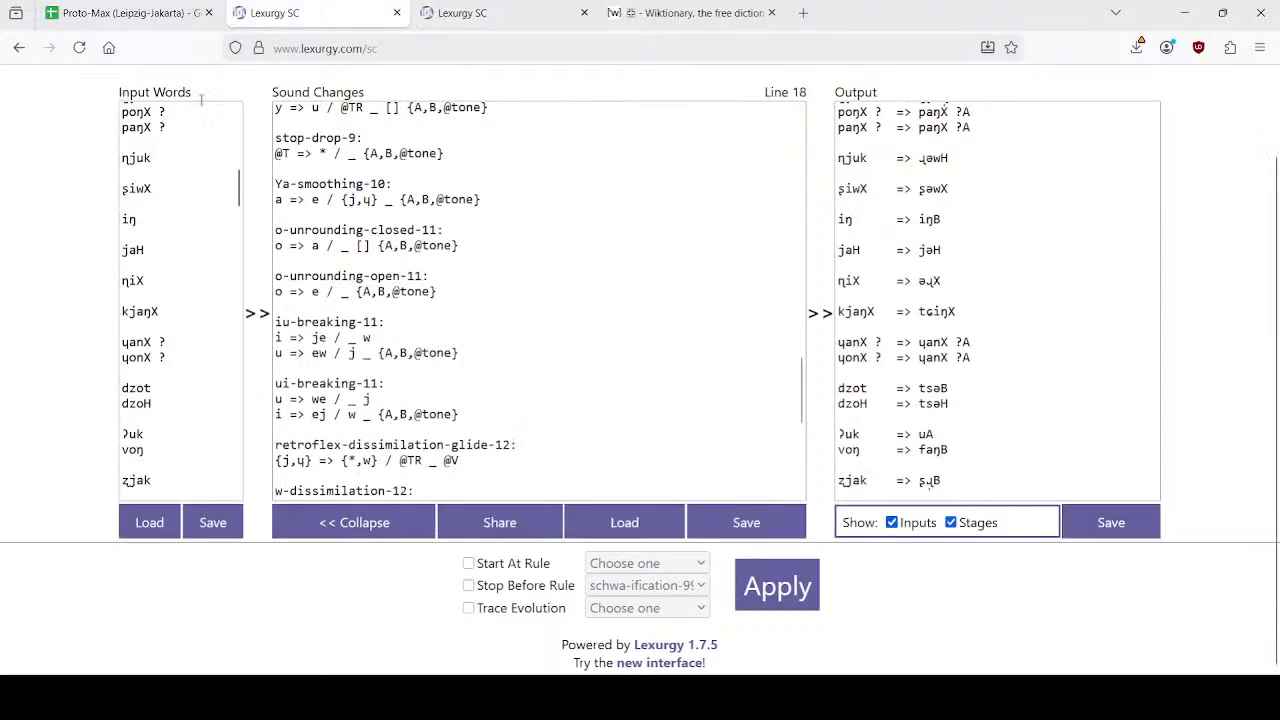
Check the Ø > j | {#,K}_a rule against the initial ŋ,ʔ deletion in the Harbin sound changes sheet.
left_click(125, 12)
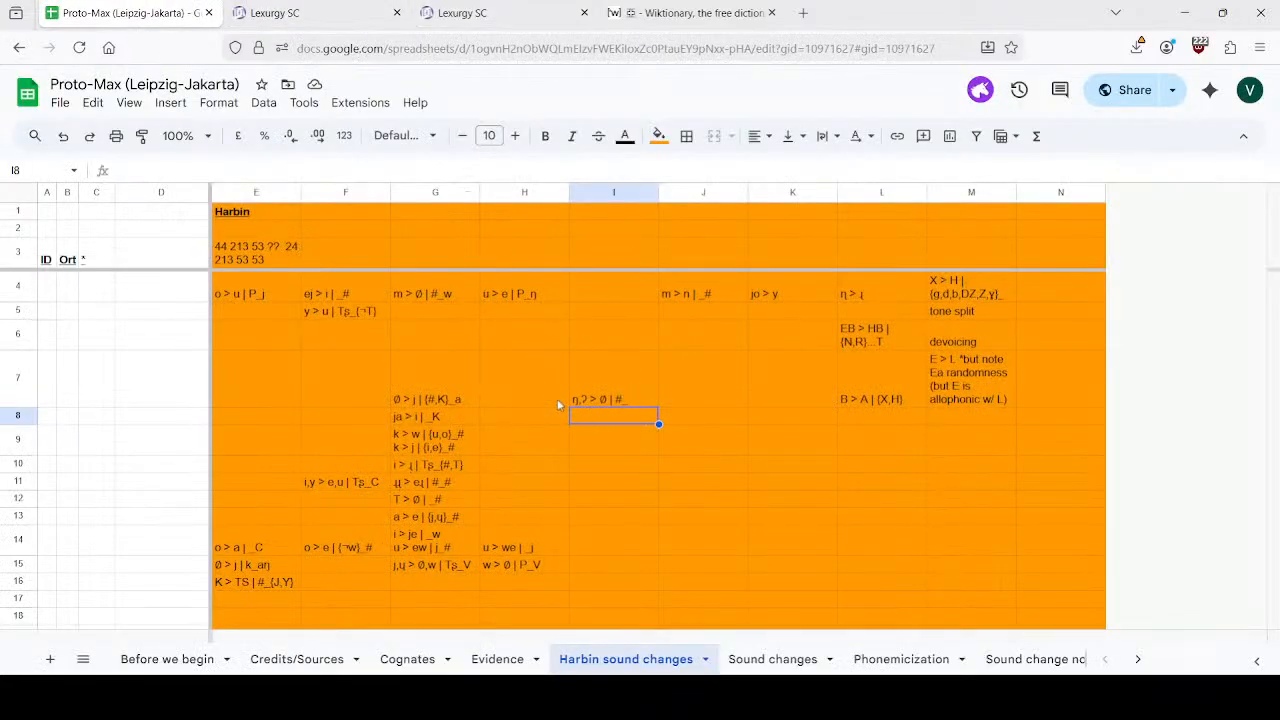
left_click(430, 403)
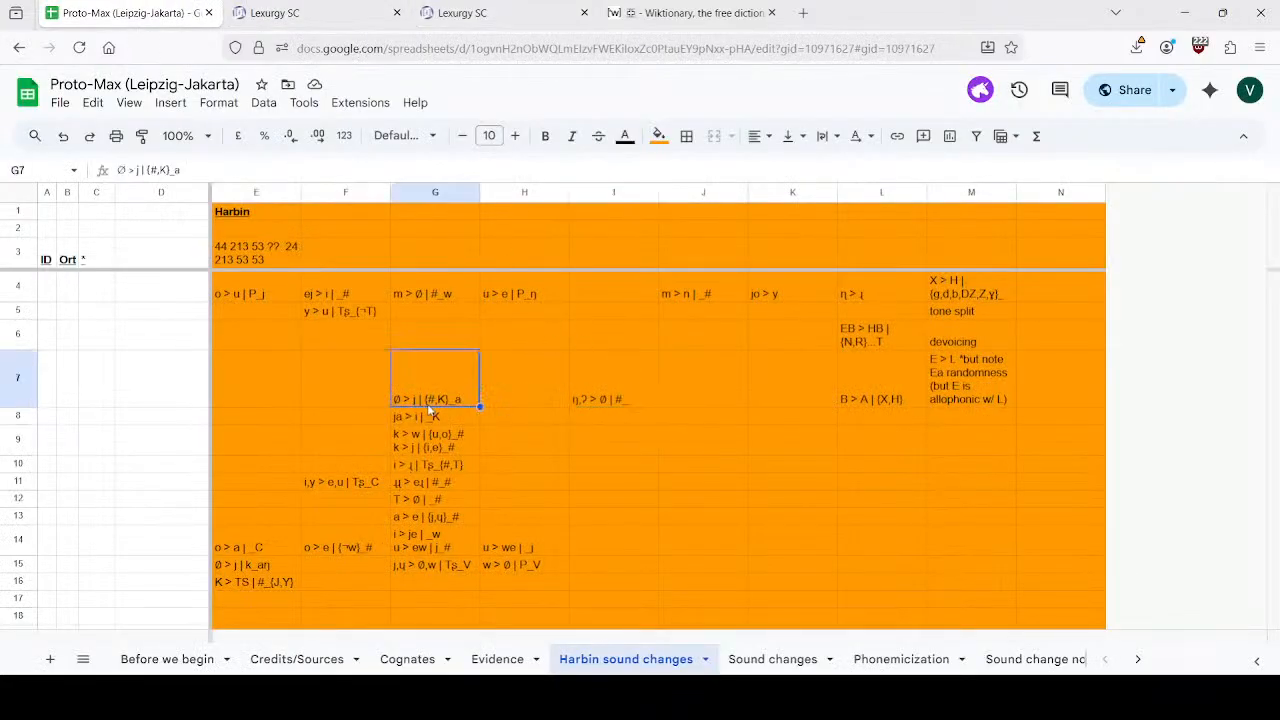
left_click(590, 381)
Copy all class definitions, from Class P to Class tone, from the original Lexurgy rules into the empty second Lexurgy.
left_click(320, 10)
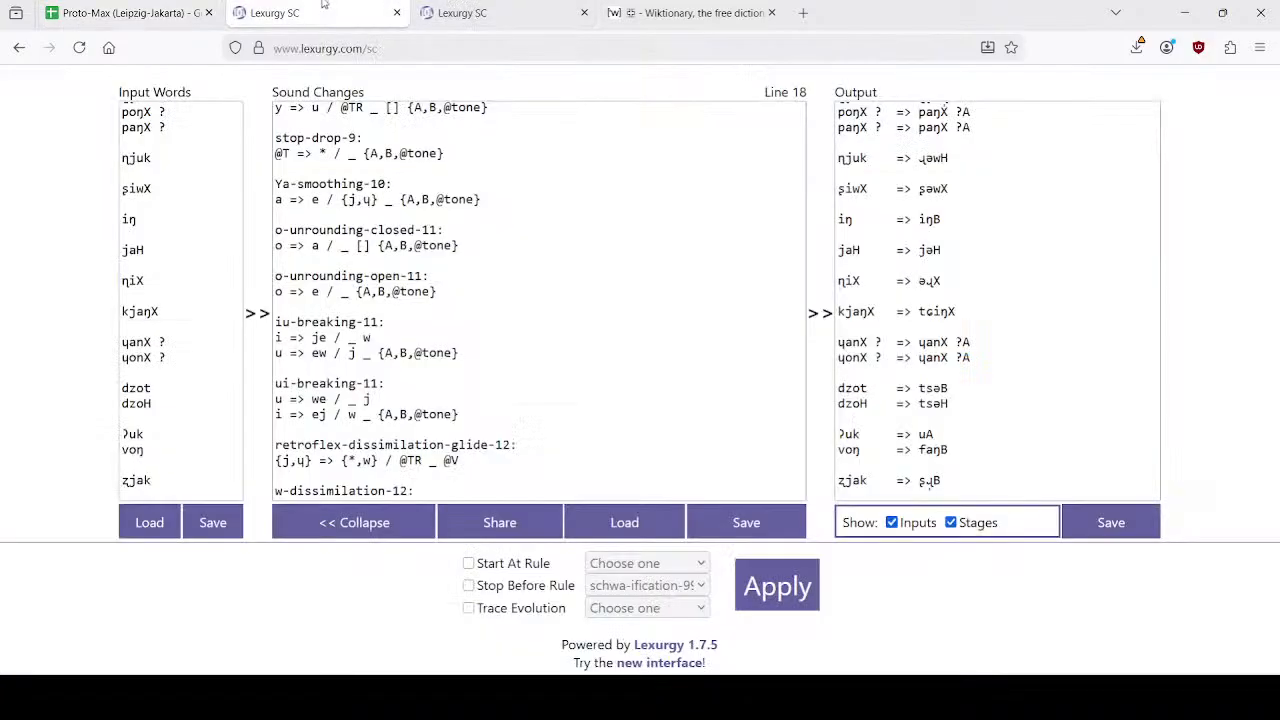
scroll(526, 270, "up", 10)
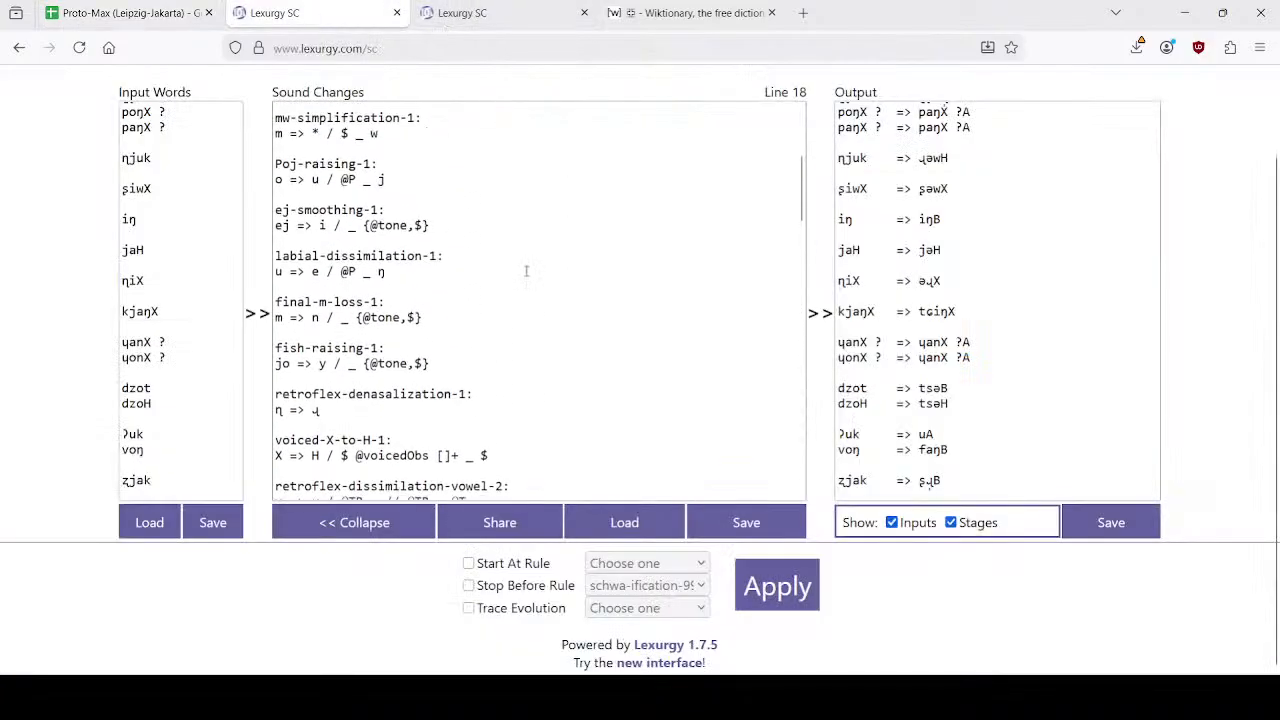
scroll(526, 270, "up", 6)
left_click_drag(276, 204, 268, 441)
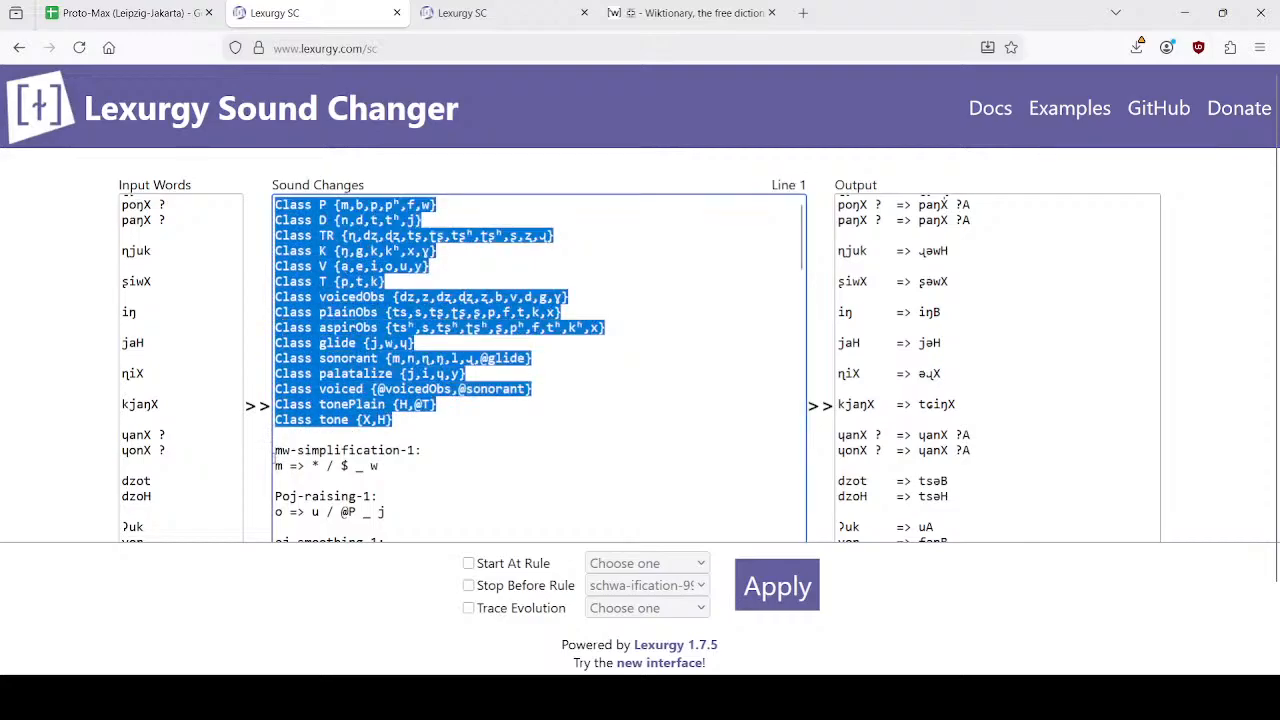
left_click(640, 13)
left_click(506, 8)
left_click(397, 292)
type("Class P {m,b,p,pʰ,f,w} Class D {n,d,t,tʰ,j} Class TR {ɳ,dz,dʐ,ts,tʂ,tsʰ,tʂʰ,ʂ,ʐ,ɻ} Class K {ŋ,g,k,kʰ,x,ɣ} Class V {a,e,i,o,u,y} Class T {p,t,k} Class voicedObs {dz,z,dʐ,dʐ,ʐ,b,v,d,g,ɣ} Class plainObs {ts,s,tʂ,tʂ,ʂ,p,f,t,k,x} Class aspirObs {tsʰ,s,tʂʰ,tʂʰ,ʂ,pʰ,f,tʰ,kʰ,x} Class glide {j,w,ɥ} Class sonorant {m,n,ɳ,ŋ,l,ɻ,@glide} Class palatalize {j,i,ɥ,y} Class voiced {@voicedObs,@sonorant} Class tonePlain {H,@T} Class tone {X,H}")
Copy the ng-glottal-loss-4 rule from the original sound changes into the second Lexurgy, below the class definitions.
left_click(360, 6)
scroll(18, 362, "down", 2)
scroll(430, 347, "down", 4)
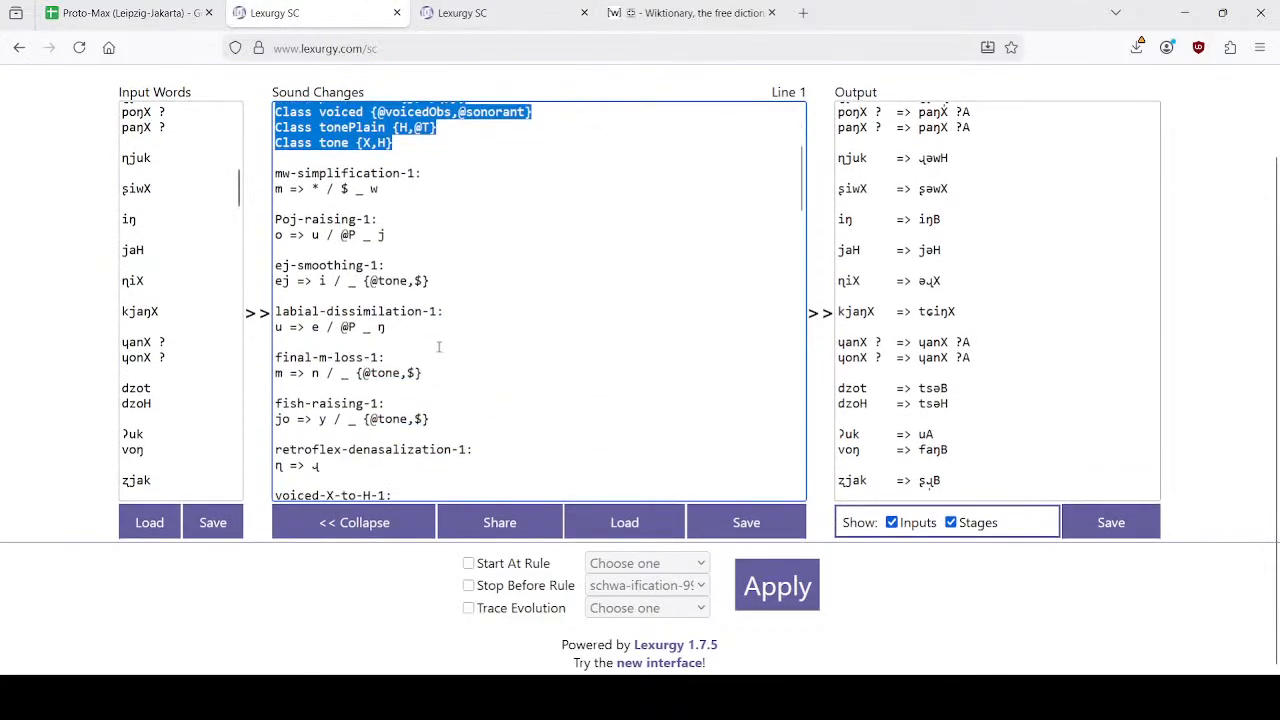
scroll(437, 360, "down", 4)
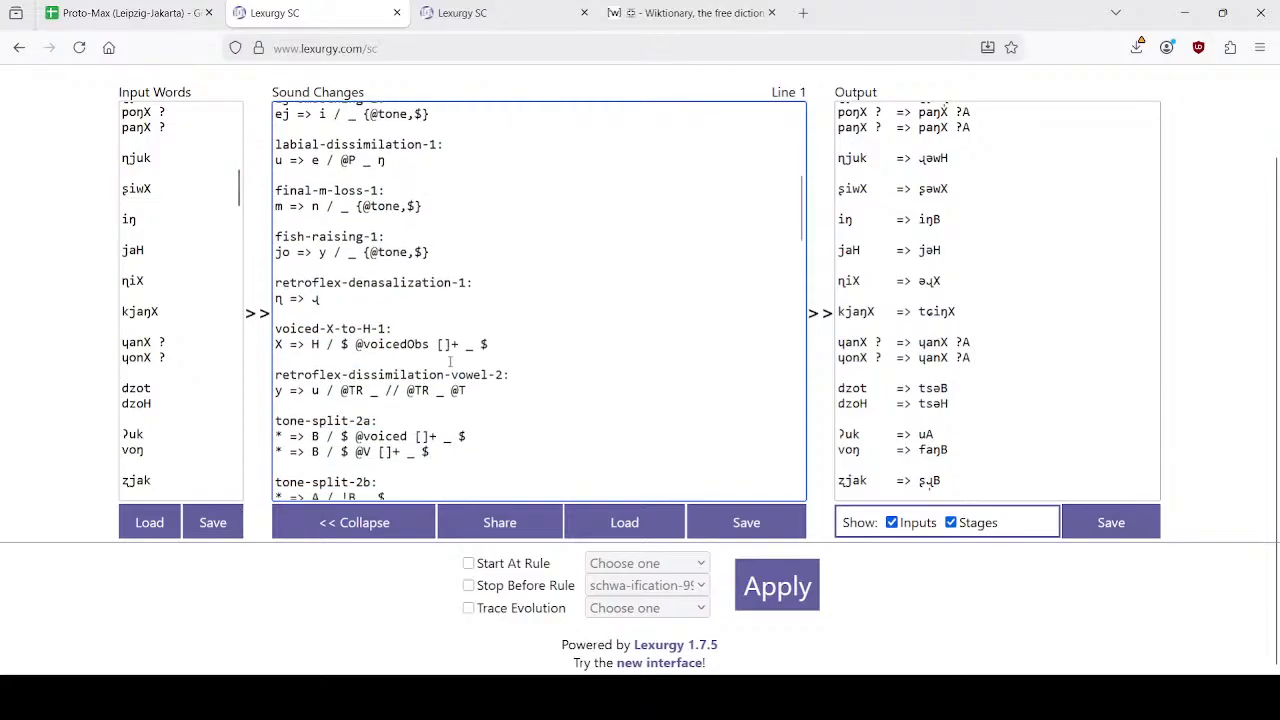
scroll(480, 310, "down", 4)
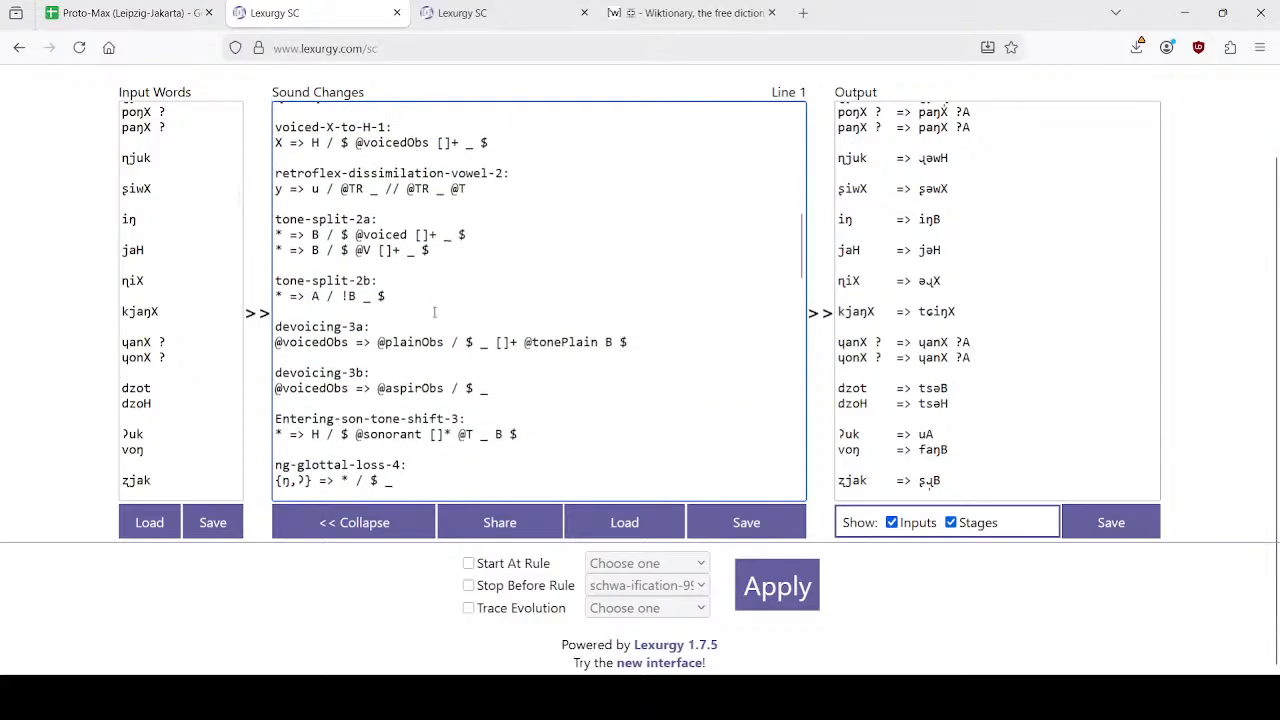
scroll(434, 313, "down", 8)
scroll(499, 319, "up", 4)
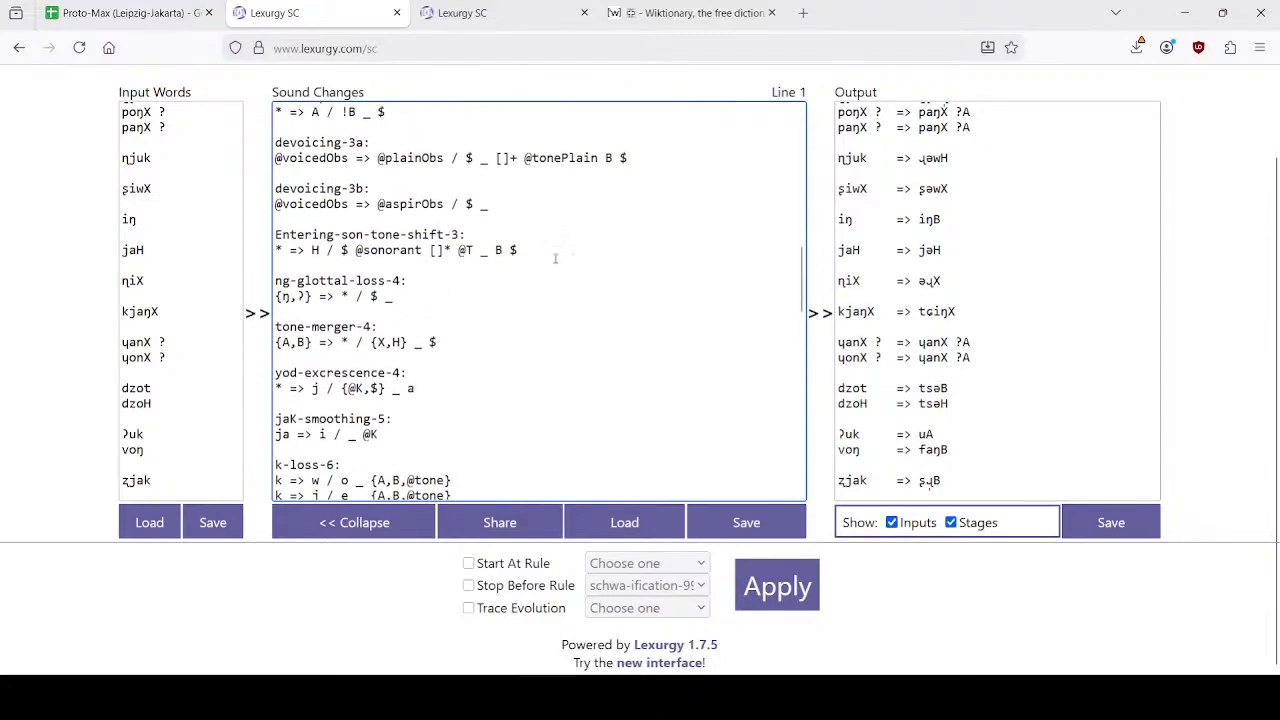
left_click_drag(556, 266, 562, 296)
key("ctrl+c")
left_click(462, 12)
key("ctrl+v")
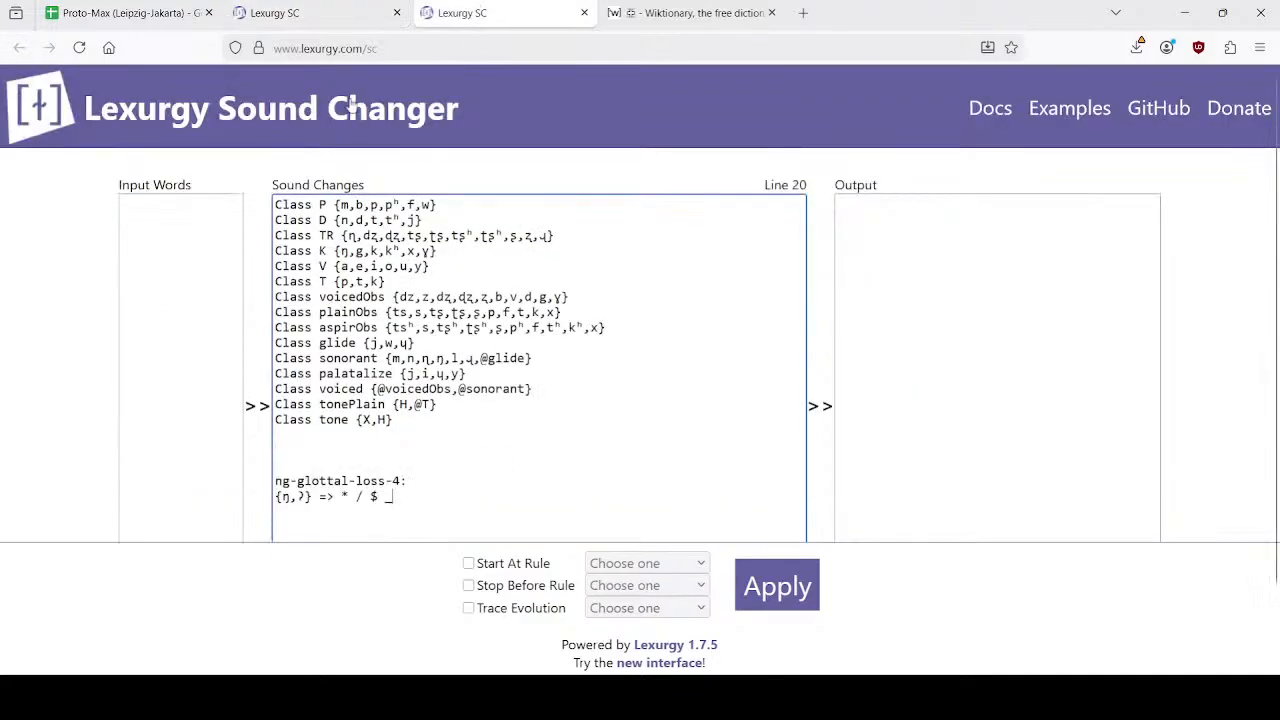
Copy the yod-excrescence-4 rule from the original sound changes into the second Lexurgy, after ng-glottal-loss-4.
left_click(270, 13)
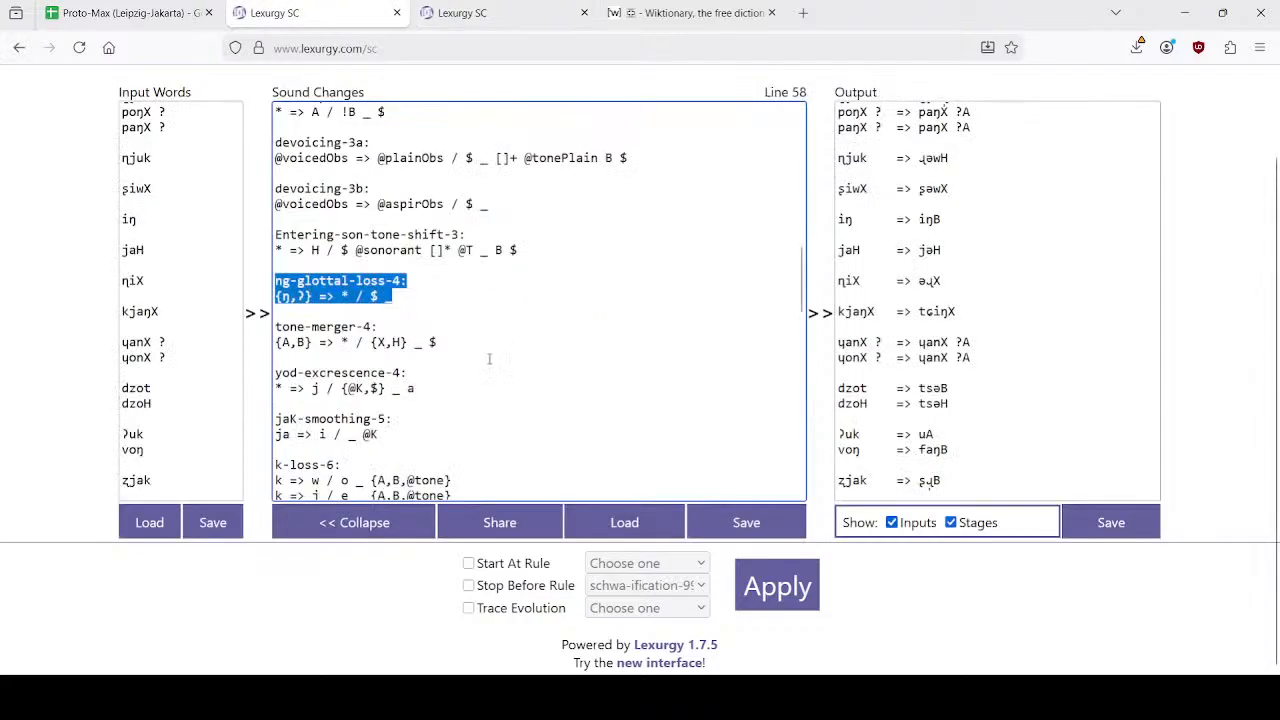
left_click_drag(462, 357, 472, 404)
key("ctrl+c")
left_click(454, 14)
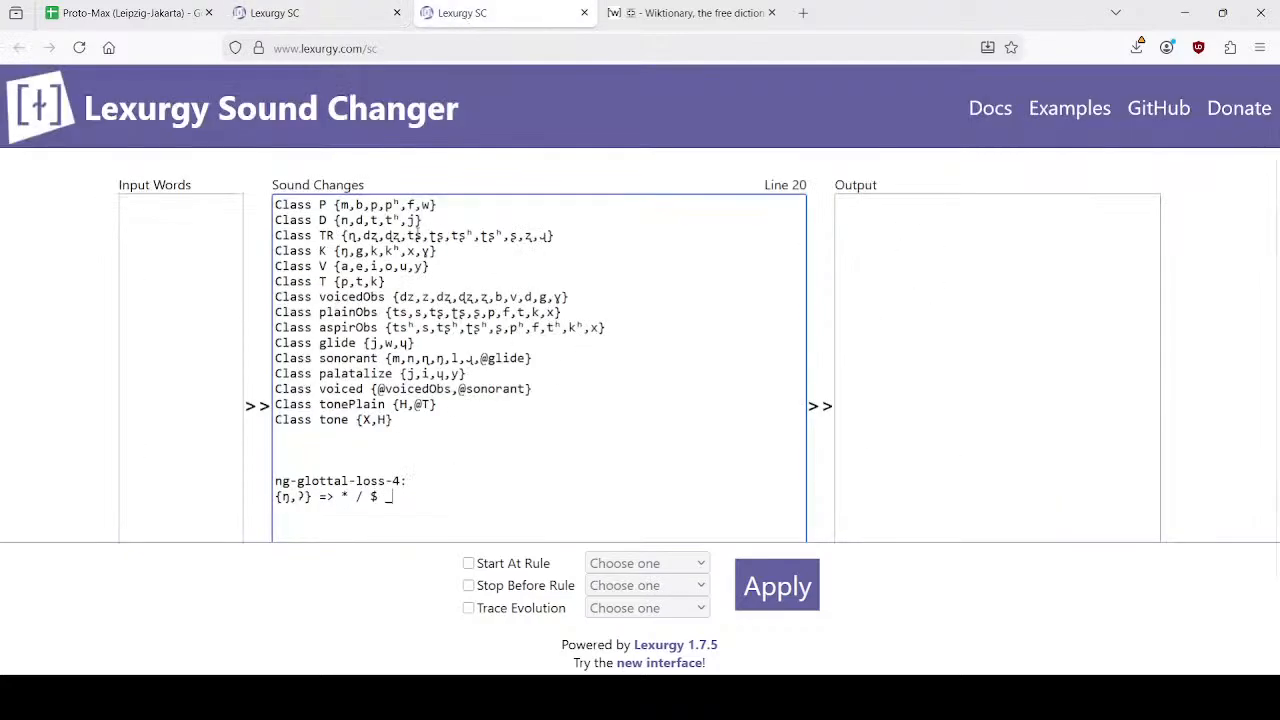
key("ctrl+v")
scroll(508, 366, "down", 1)
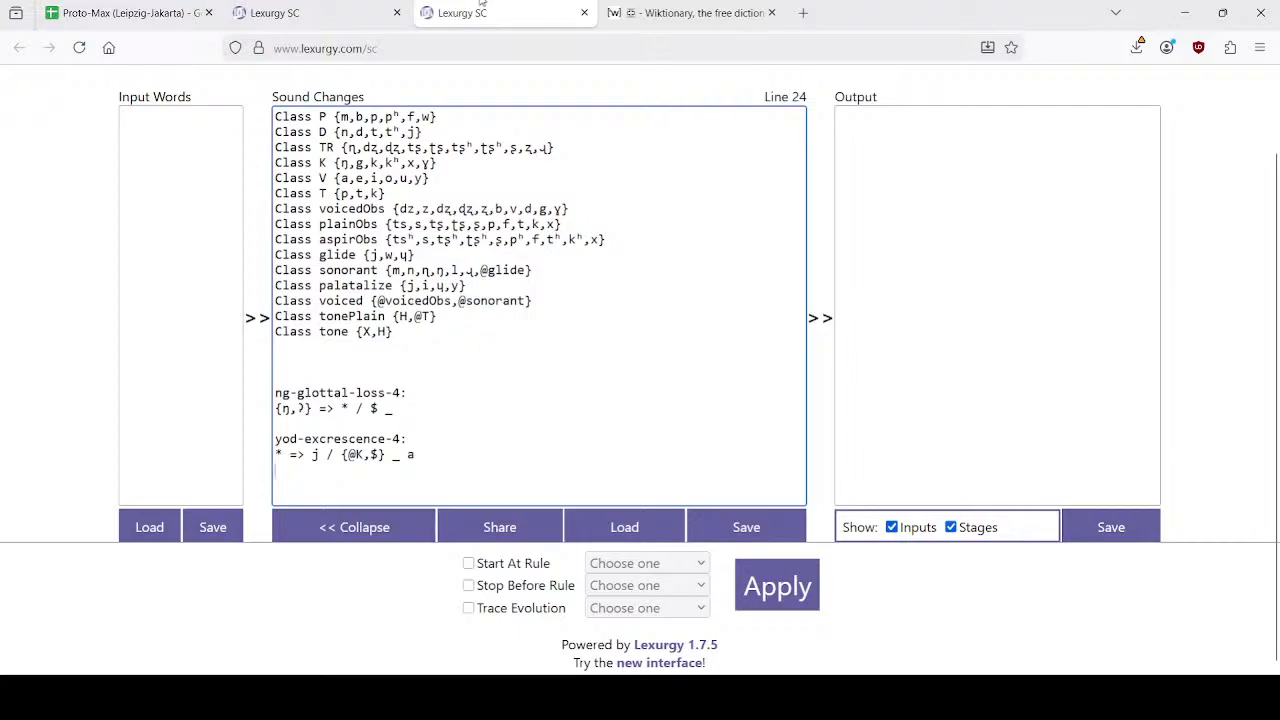
Add the original jaK-smoothing-5 rule after yod-excrescence-4 in the second Lexurgy, and return to the original rules.
left_click(405, 8)
scroll(410, 327, "down", 2)
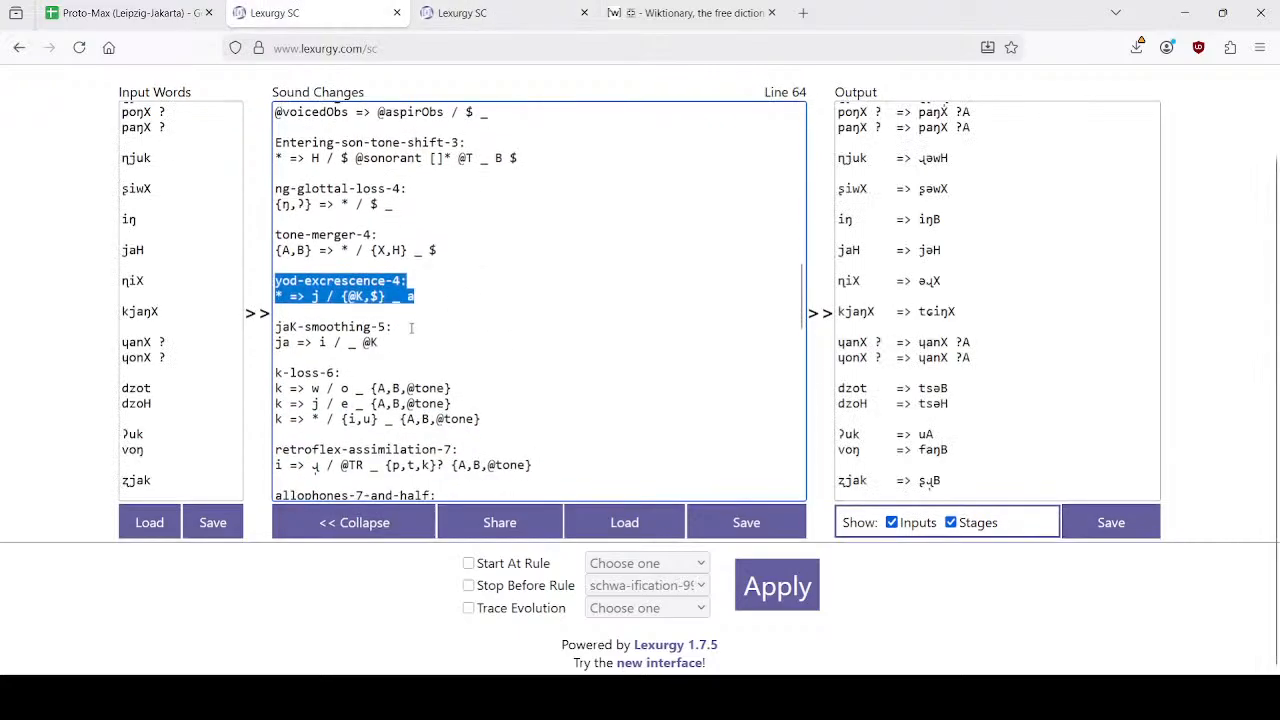
left_click_drag(431, 300, 435, 343)
left_click(459, 8)
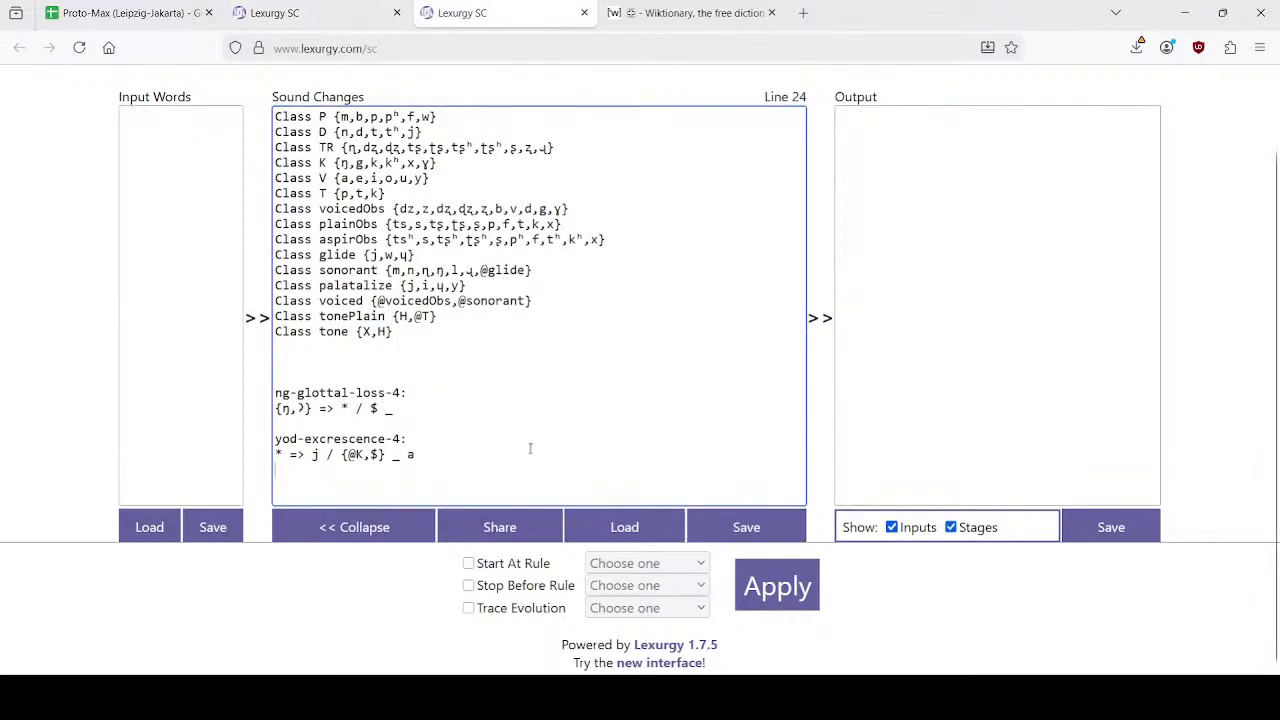
key("ctrl+v")
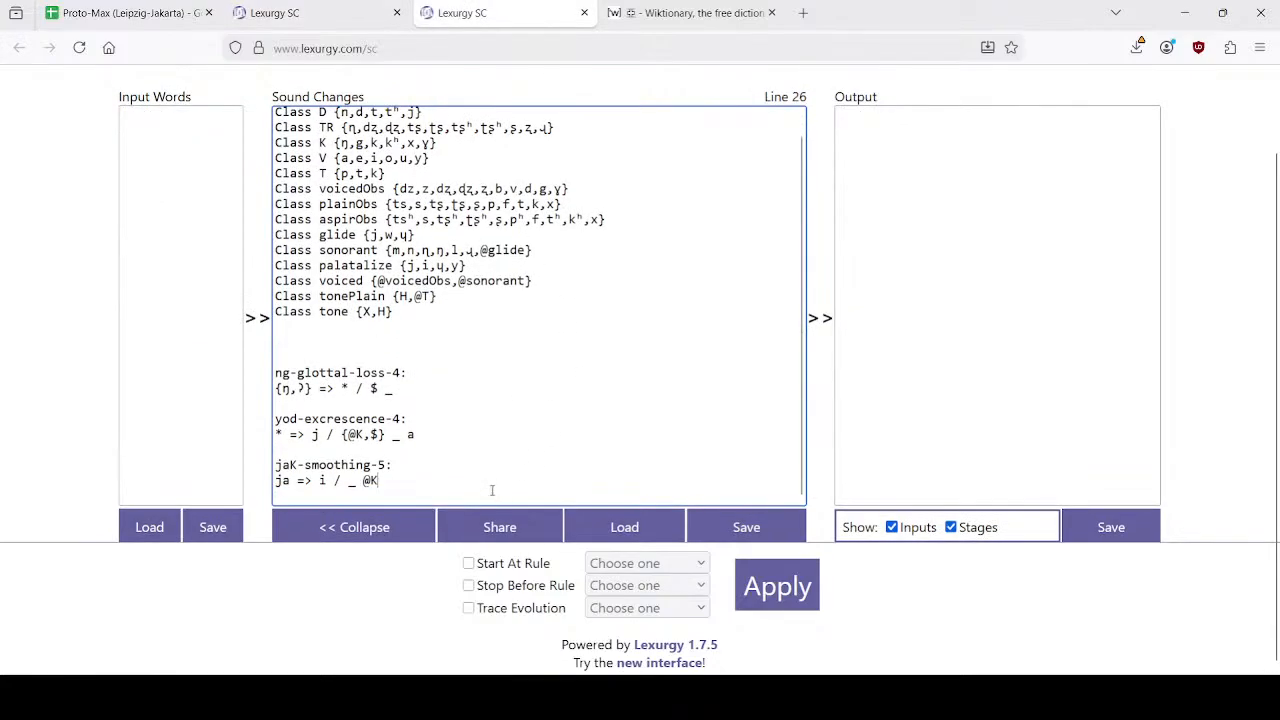
key("ctrl+Page_Up")
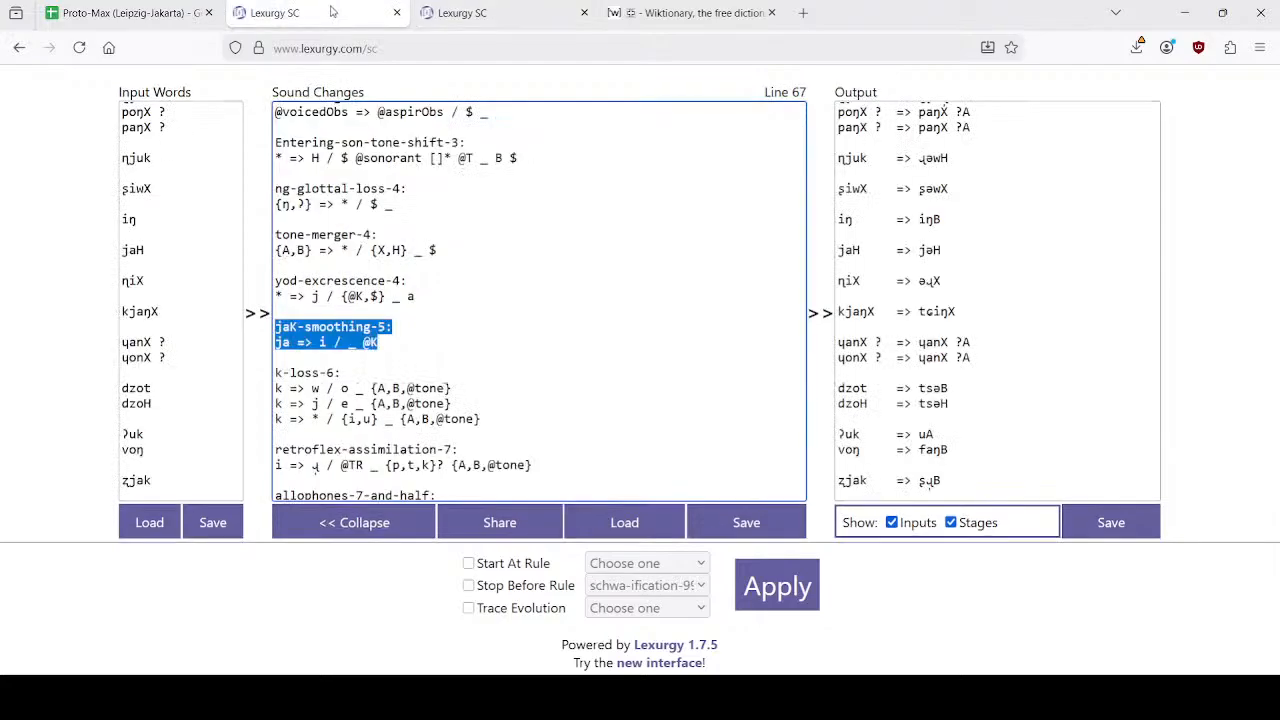
Copy the Ya-smoothing-10 rule from the original sound changes into the second Lexurgy, after jaK-smoothing-5.
scroll(536, 401, "down", 6)
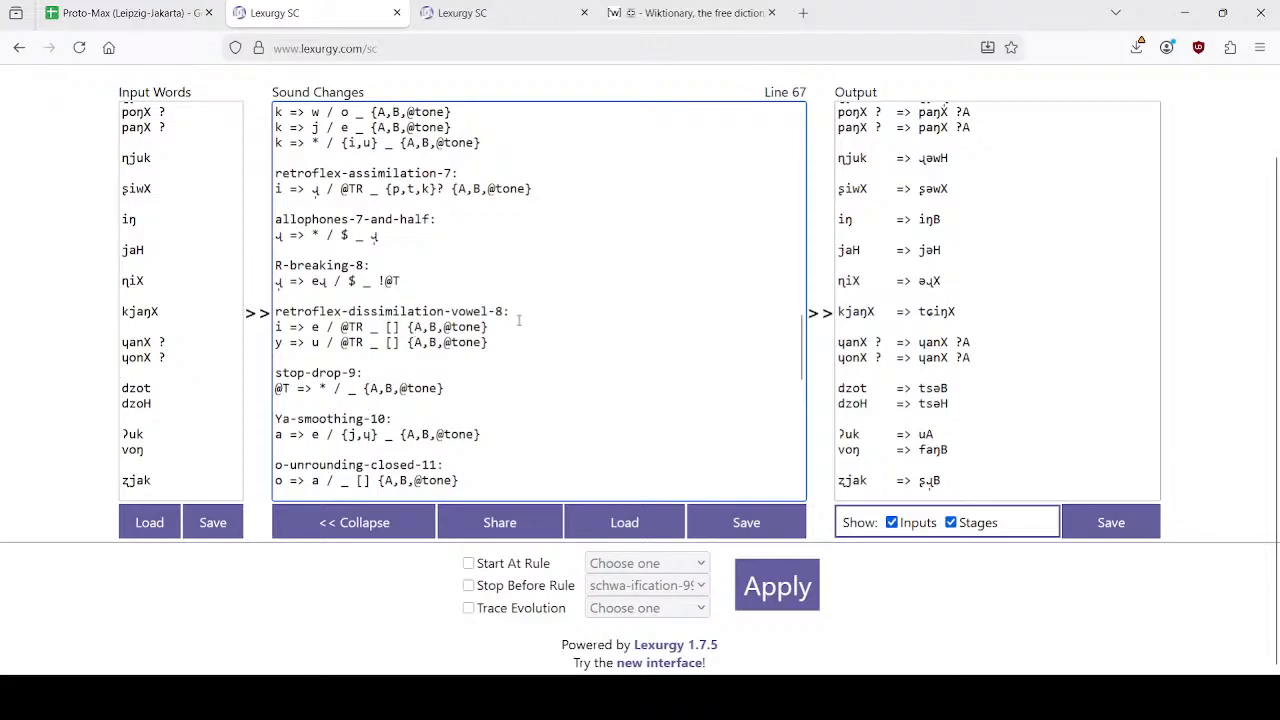
left_click_drag(490, 394, 508, 434)
key("ctrl+Page_Down")
key("ctrl+v")
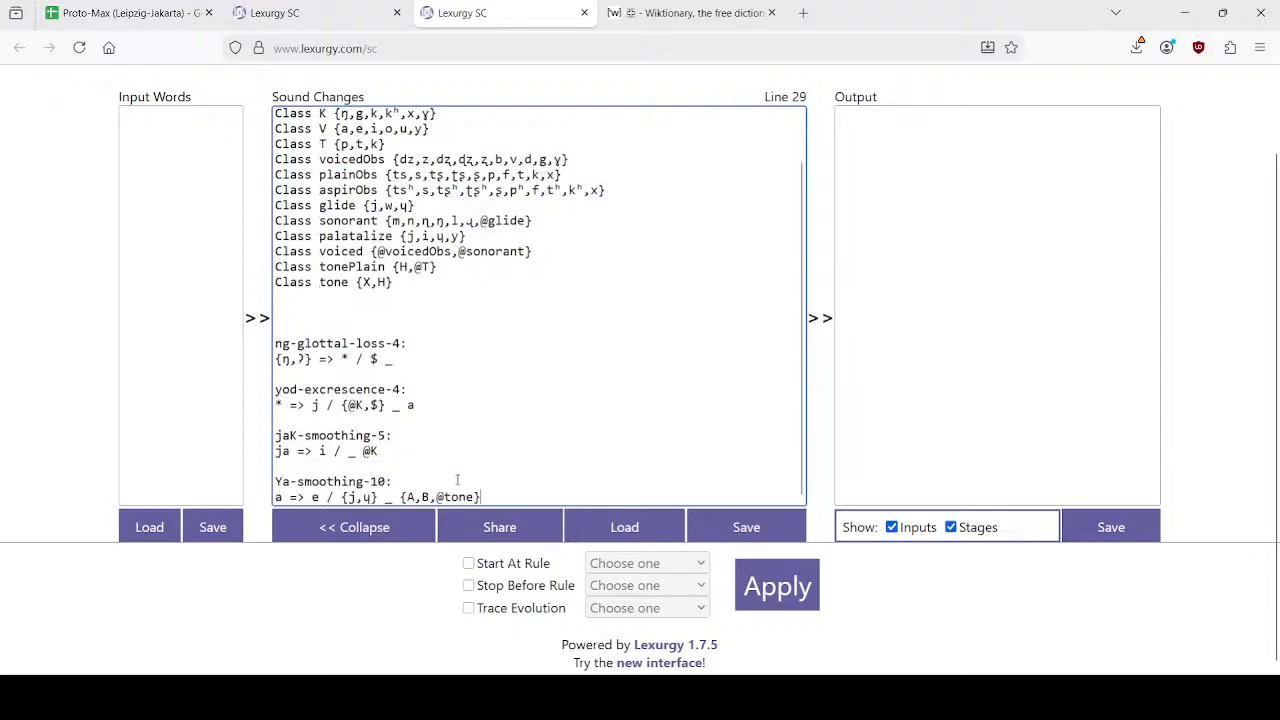
Copy the o-unrounding-closed-11 and o-unrounding-open-11 rules from the original into the second Lexurgy, after Ya-smoothing-10.
key("ctrl+Page_Up")
scroll(431, 344, "down", 4)
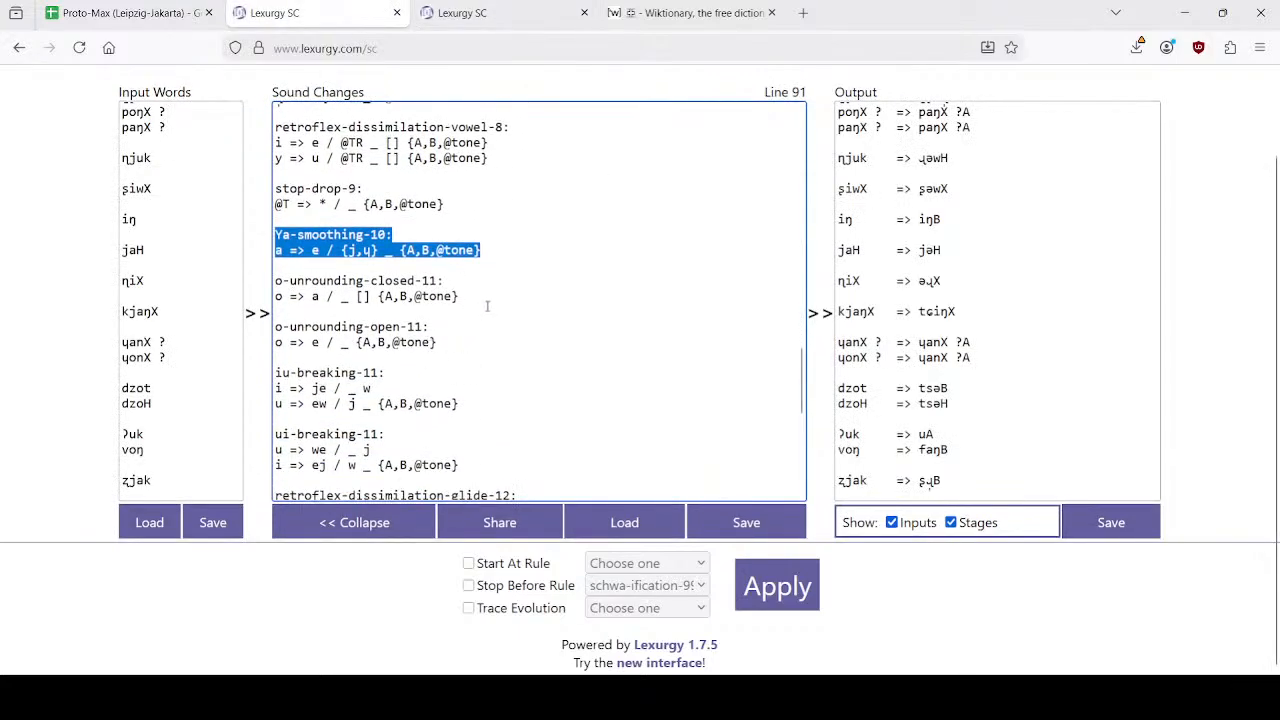
left_click(515, 249)
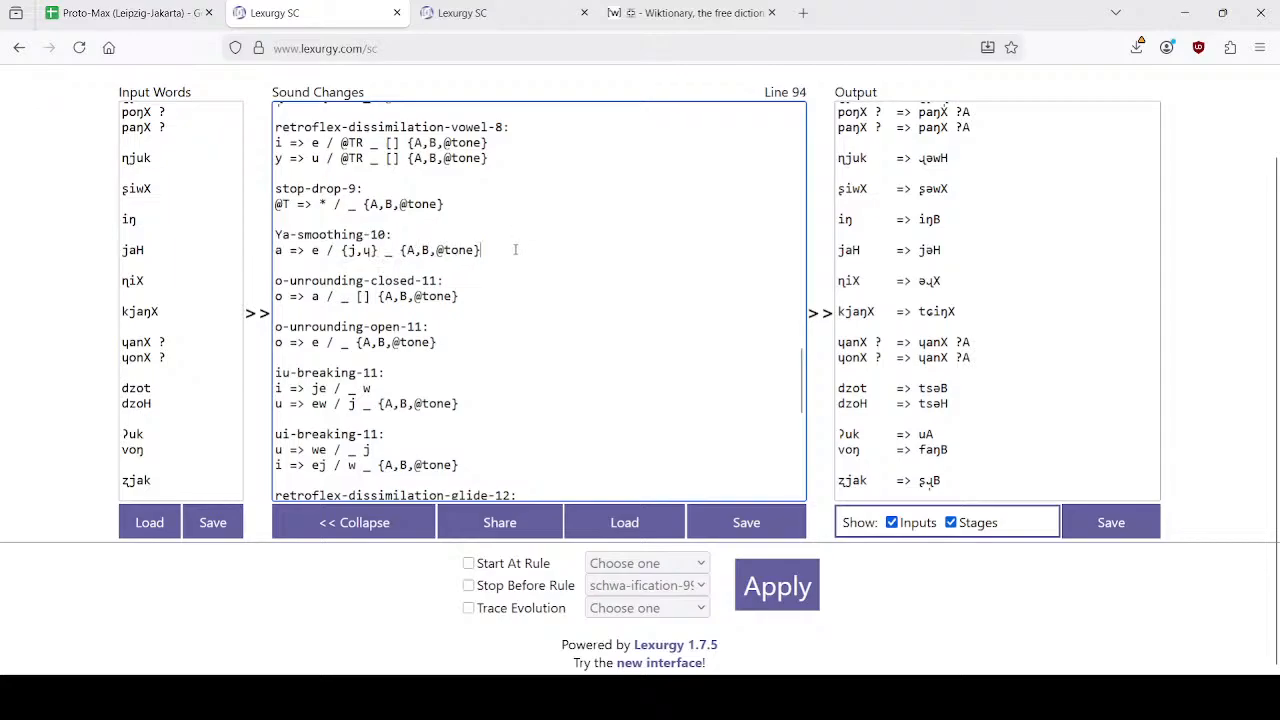
left_click_drag(515, 249, 529, 335)
key("ctrl+c")
key("ctrl+Page_Down")
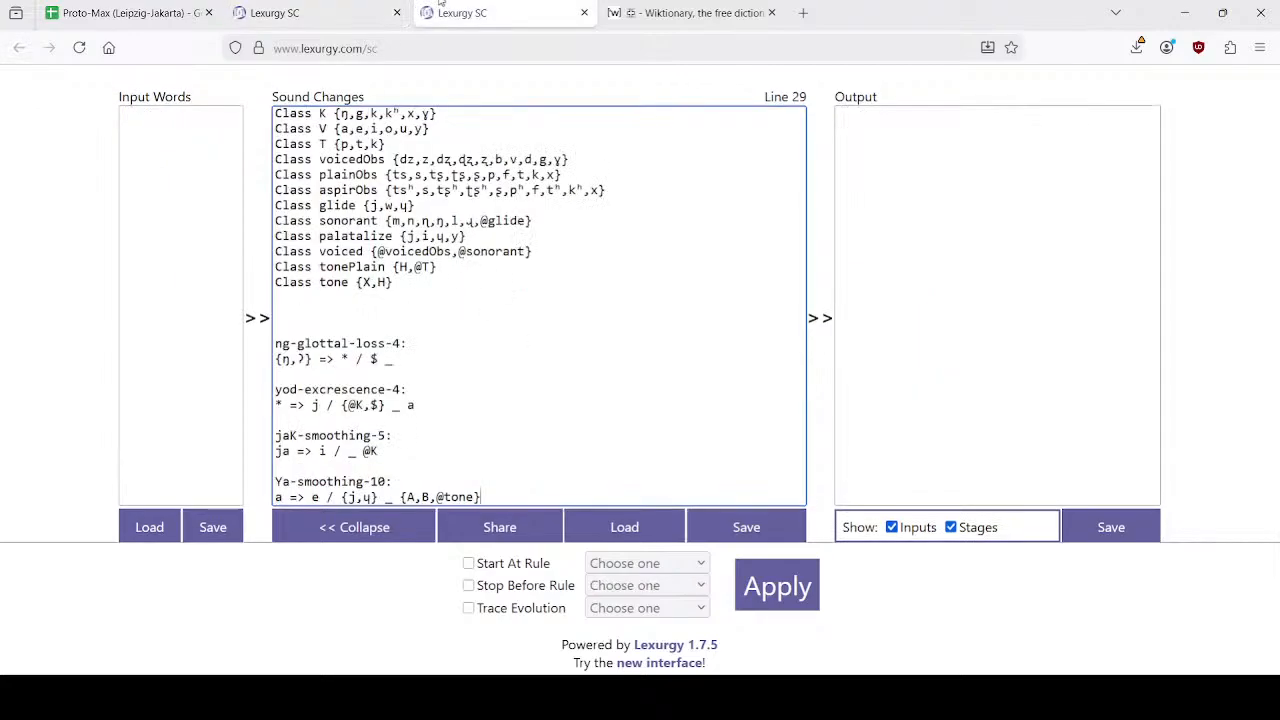
key("ctrl+v")
Copy ŋa from the original output as the second Lexurgy's input word, apply the rules and compare the result with the original's.
left_click(125, 13)
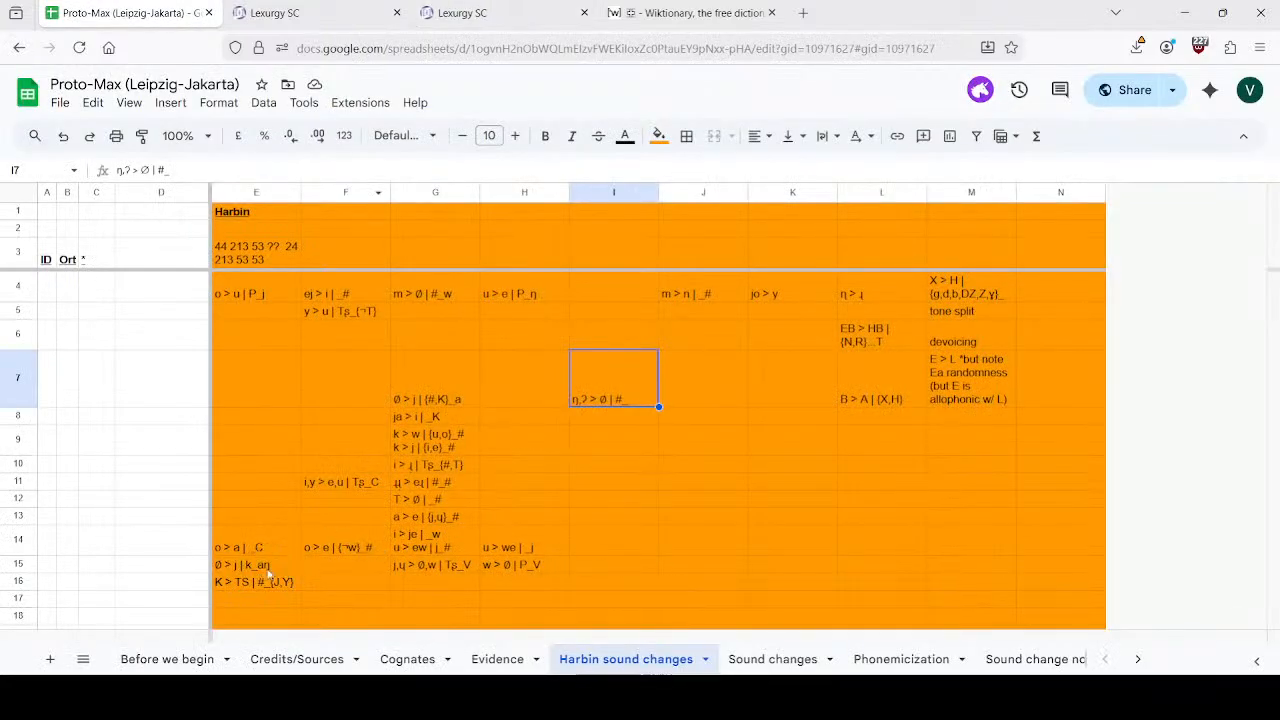
left_click(300, 12)
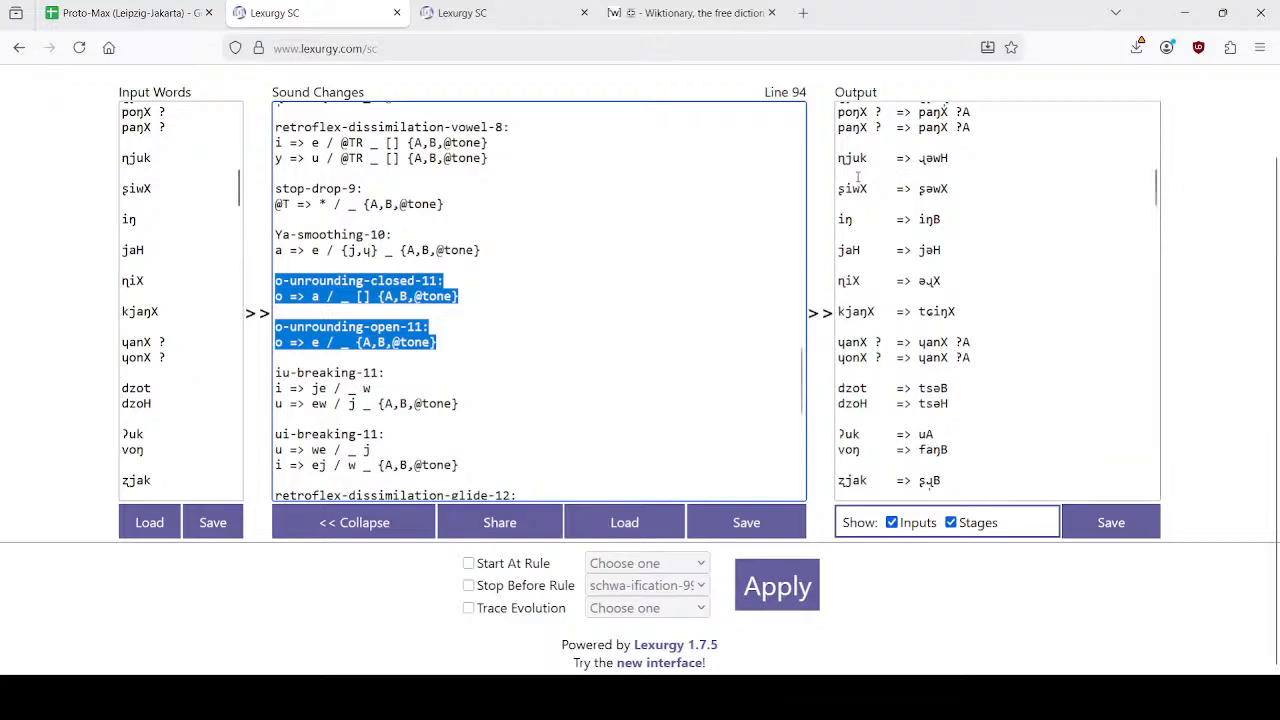
scroll(891, 300, "down", 4)
scroll(891, 305, "down", 4)
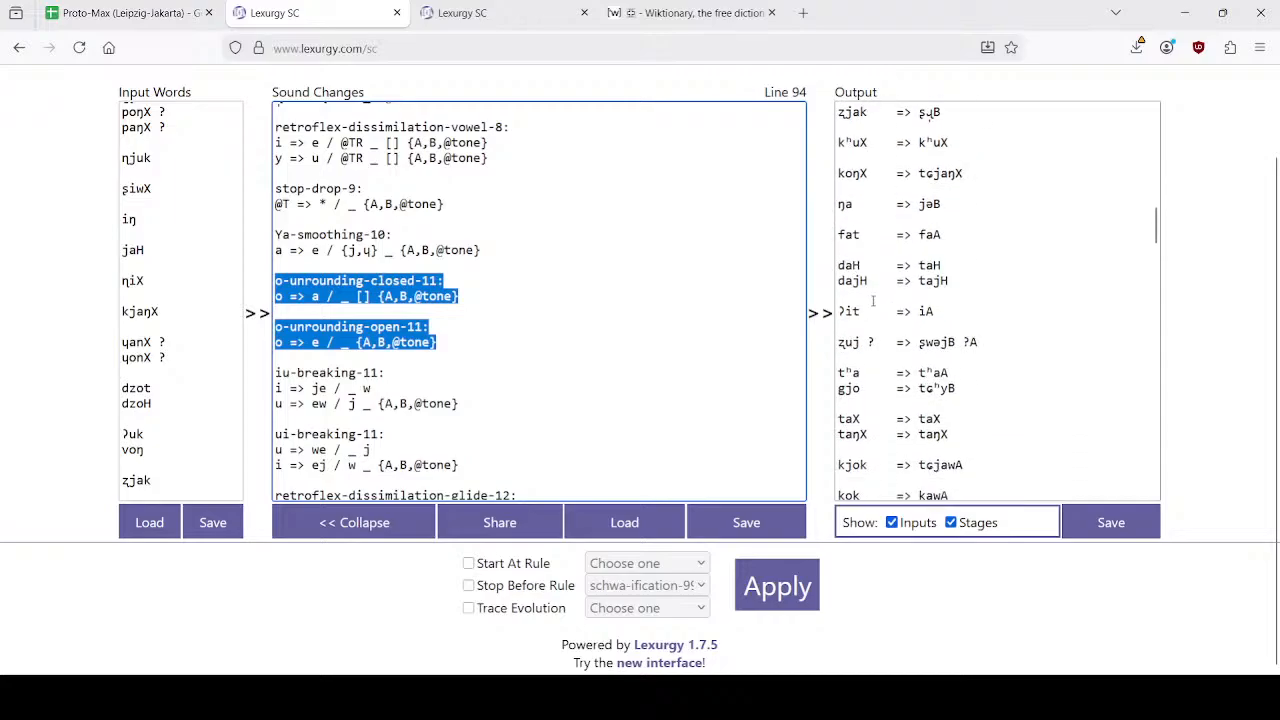
scroll(862, 313, "up", 2)
double_click(848, 298)
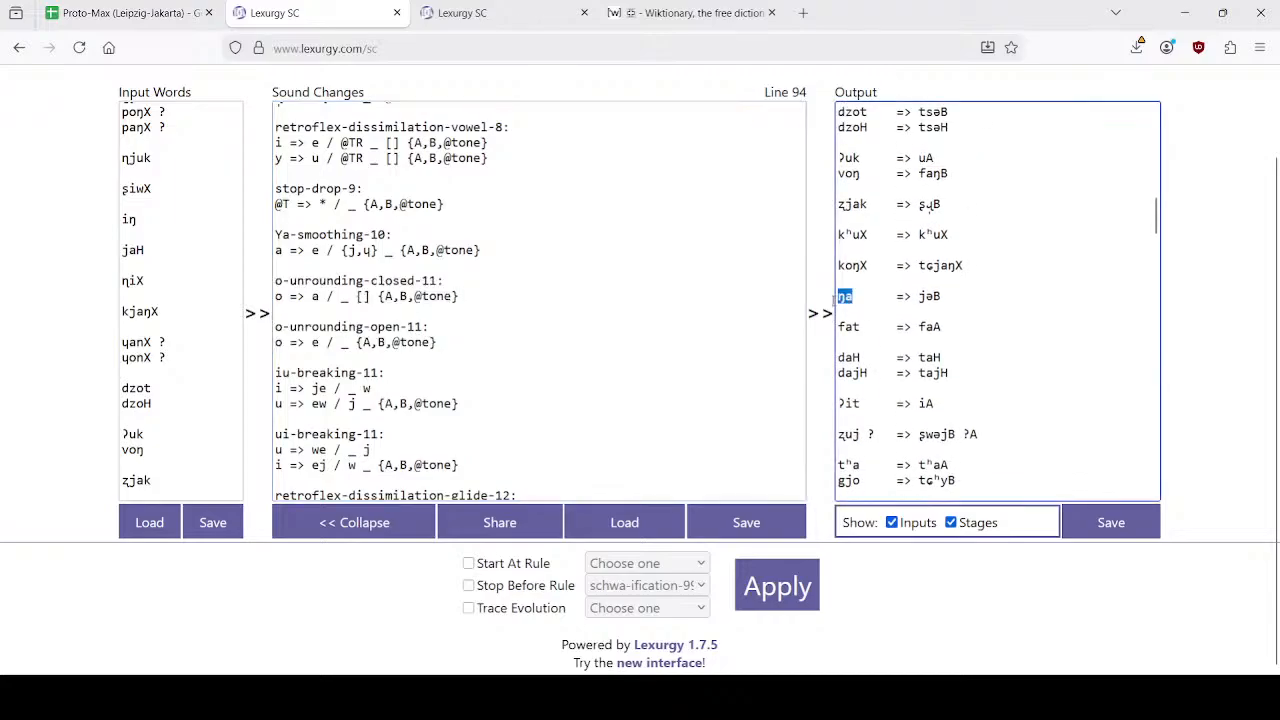
left_click(462, 12)
left_click(131, 183)
key("ctrl+v")
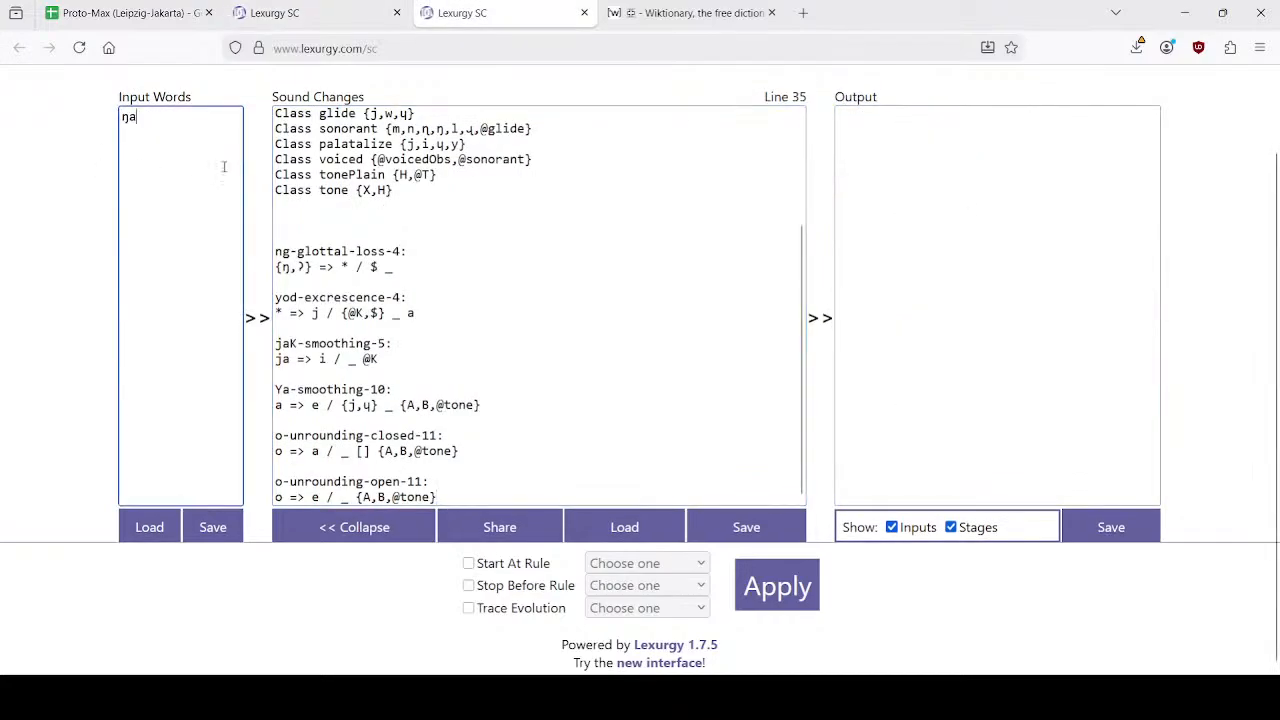
left_click(745, 590)
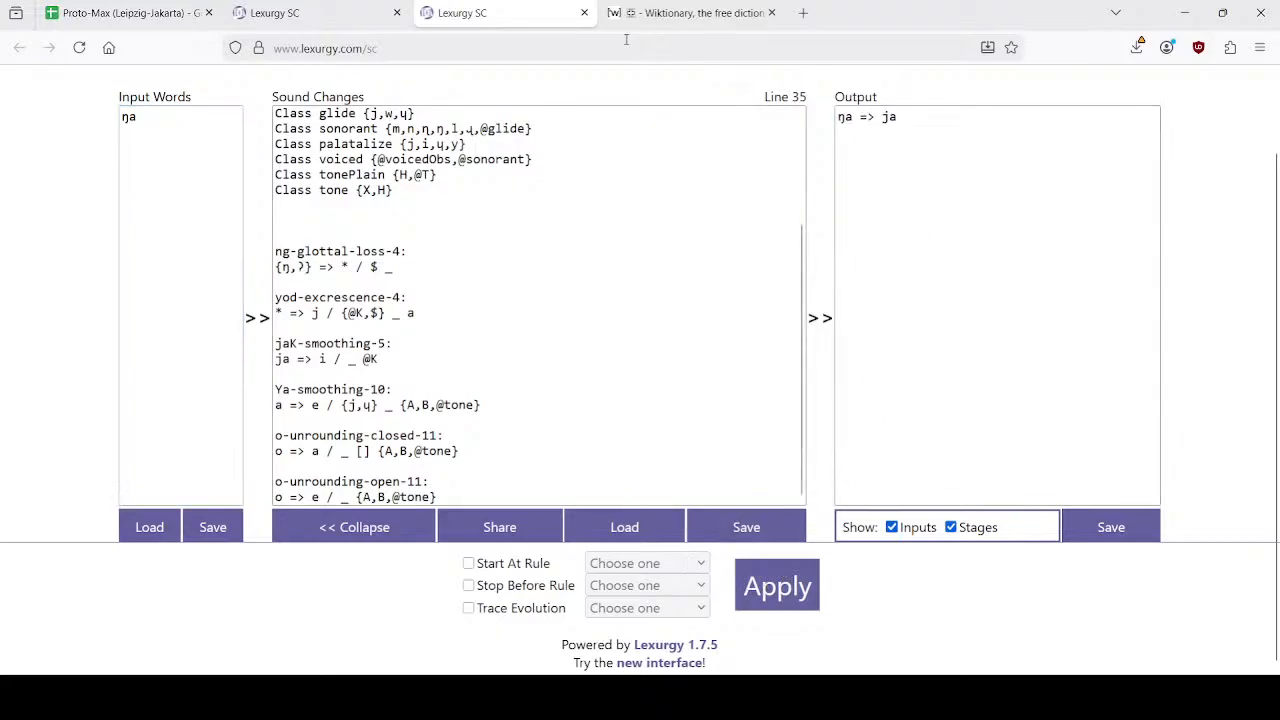
left_click(313, 3)
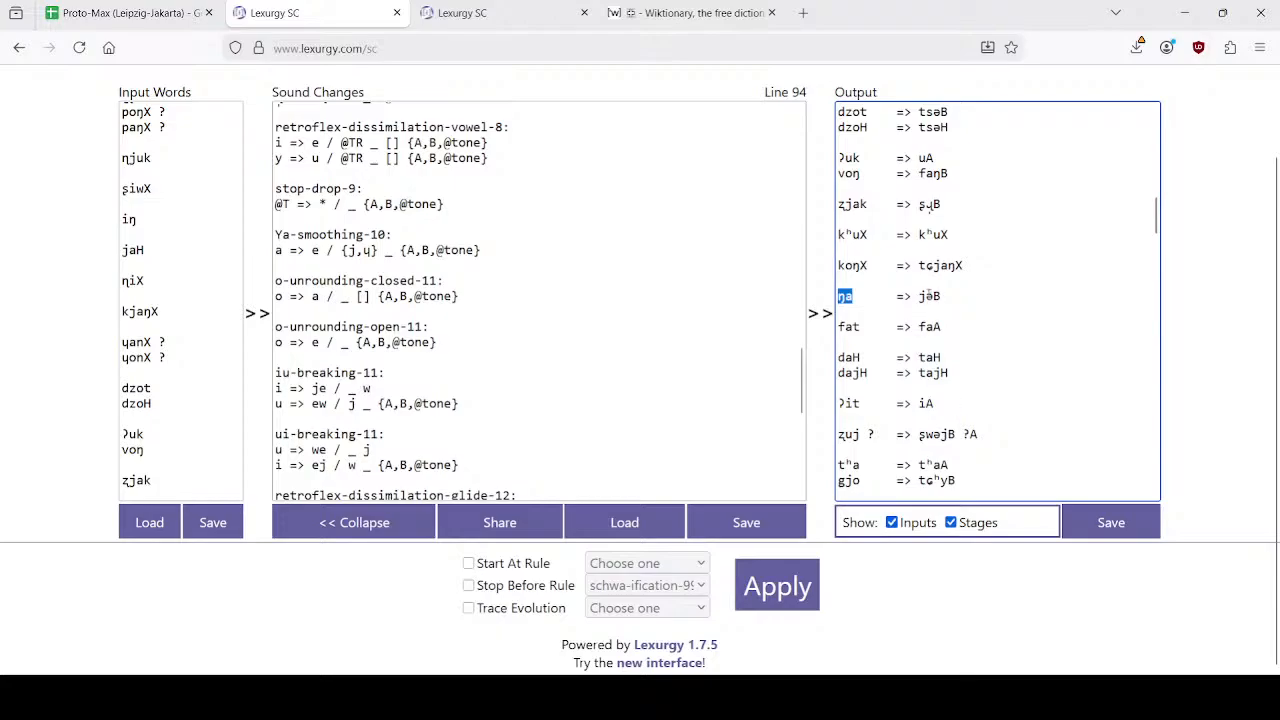
left_click(535, 22)
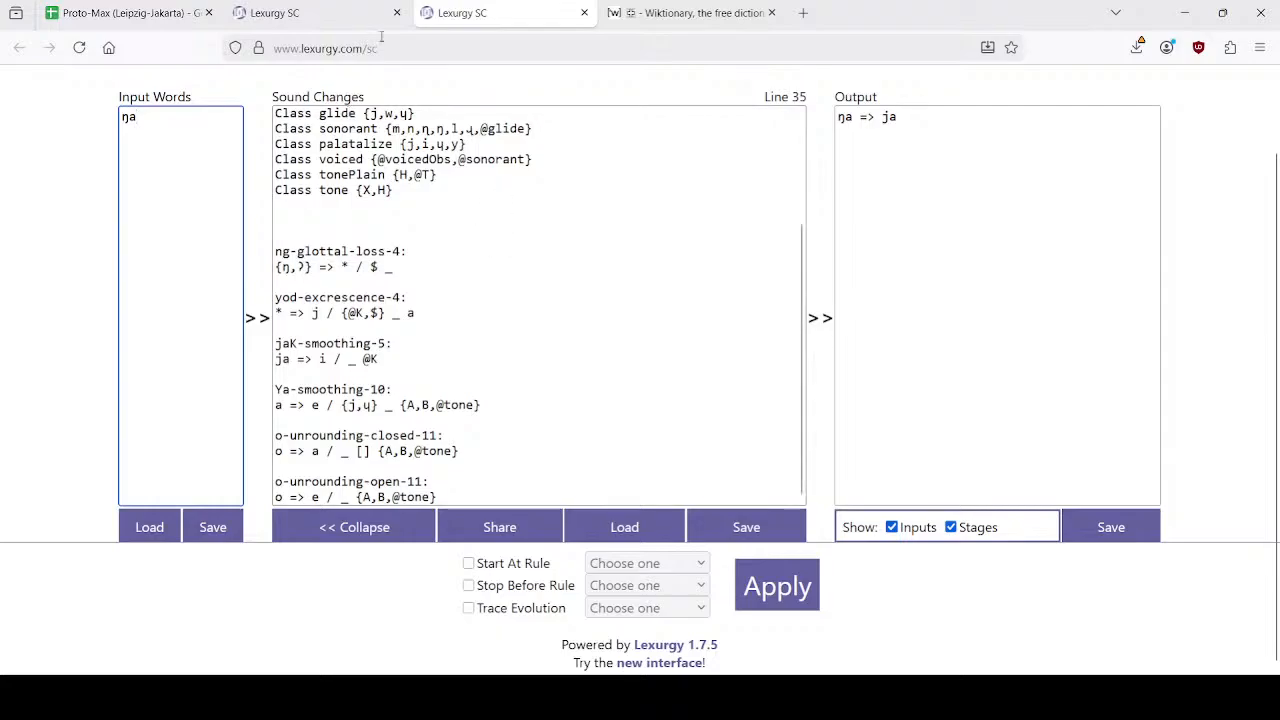
Copy the voiced-X-to-H-1 rule from the original sound changes into the second Lexurgy, between the class definitions and ng-glottal-loss-4.
left_click(300, 13)
scroll(525, 332, "up", 10)
scroll(525, 332, "up", 5)
scroll(533, 275, "down", 5)
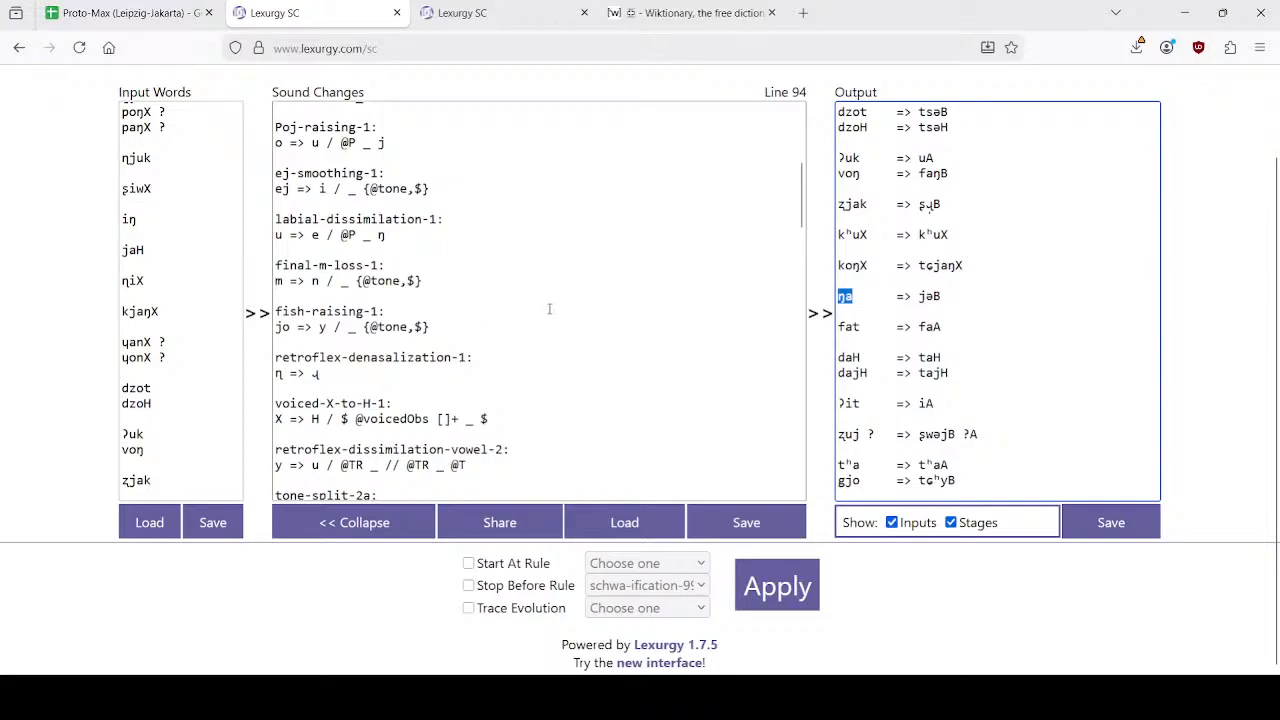
scroll(520, 230, "down", 4)
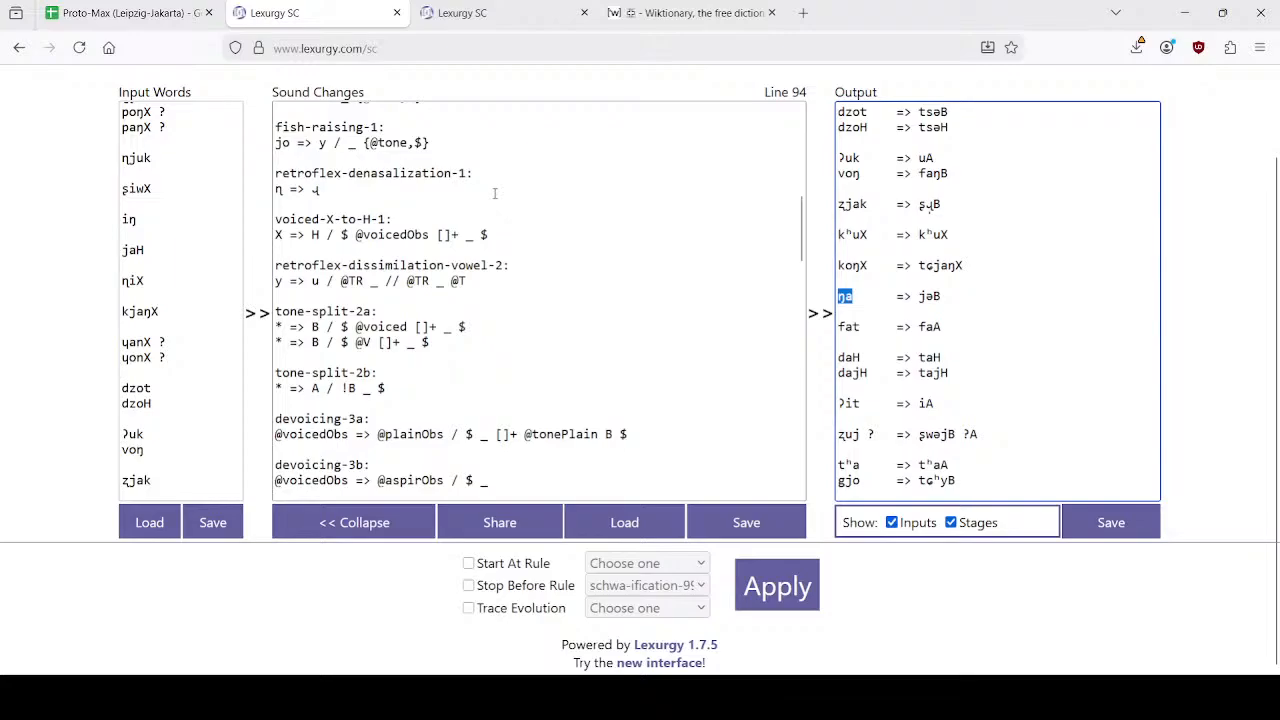
left_click(494, 193)
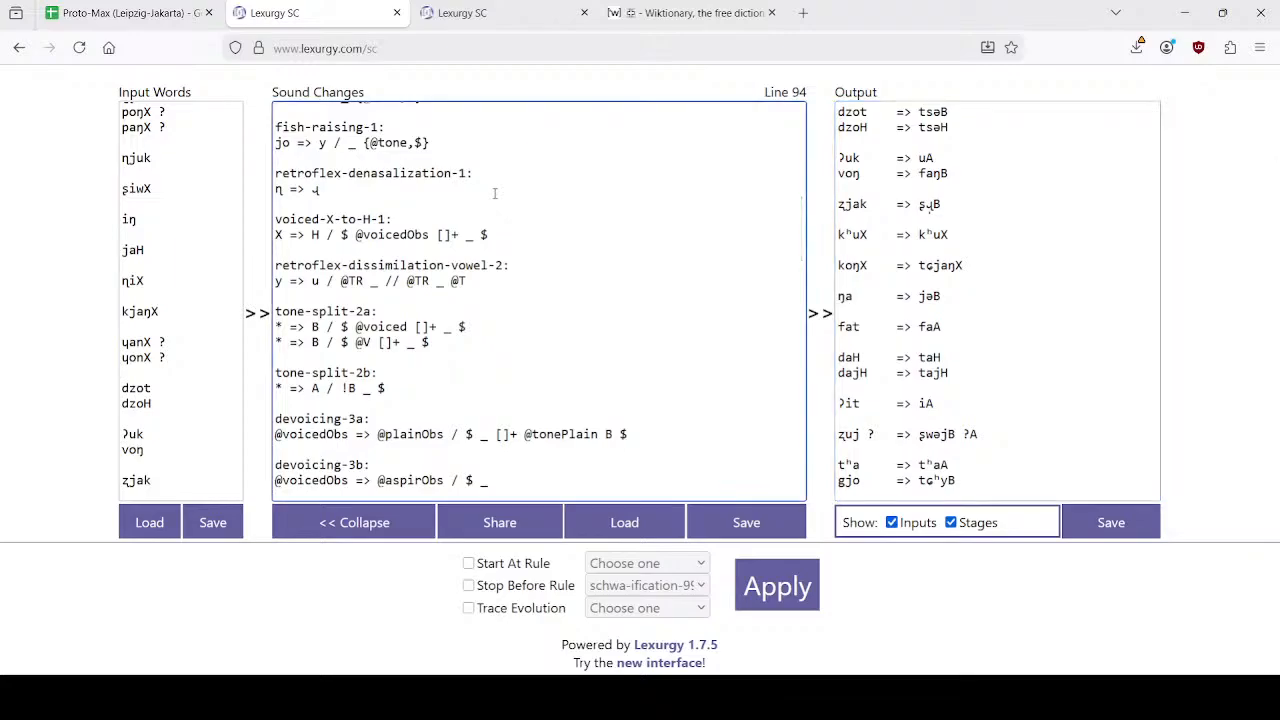
left_click_drag(494, 206, 524, 257)
key("ctrl+c")
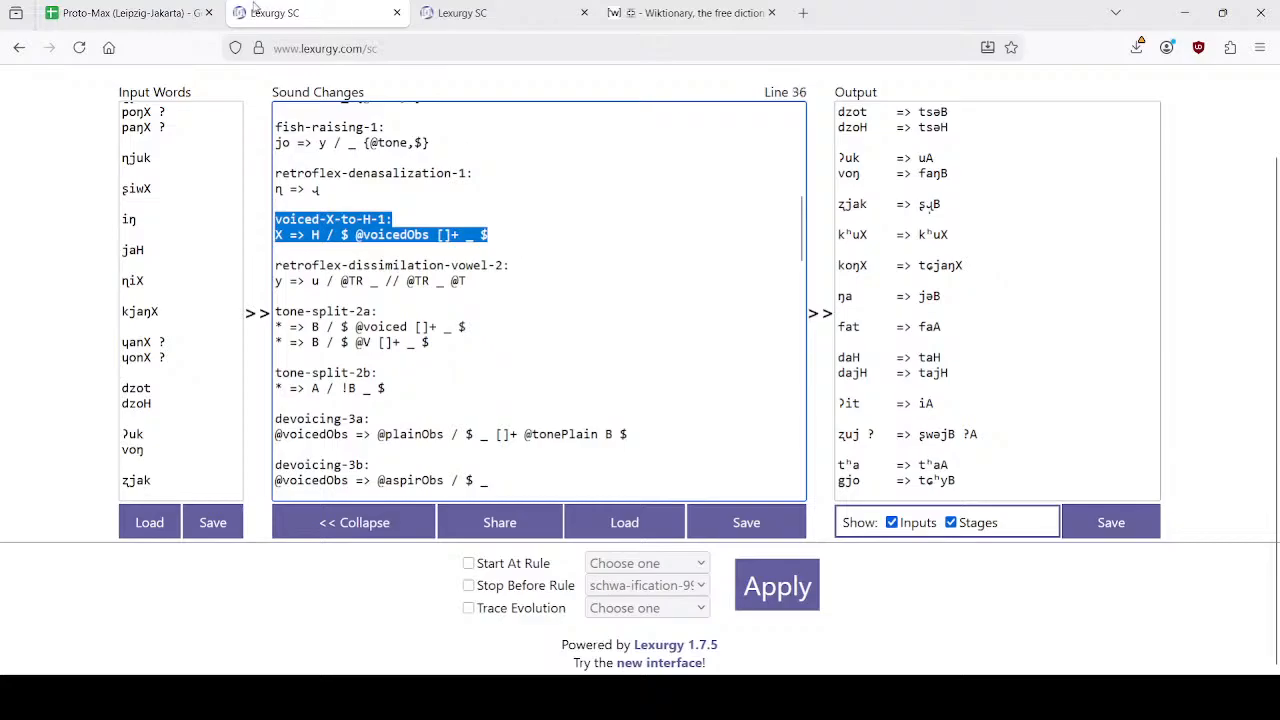
left_click(130, 12)
left_click(470, 12)
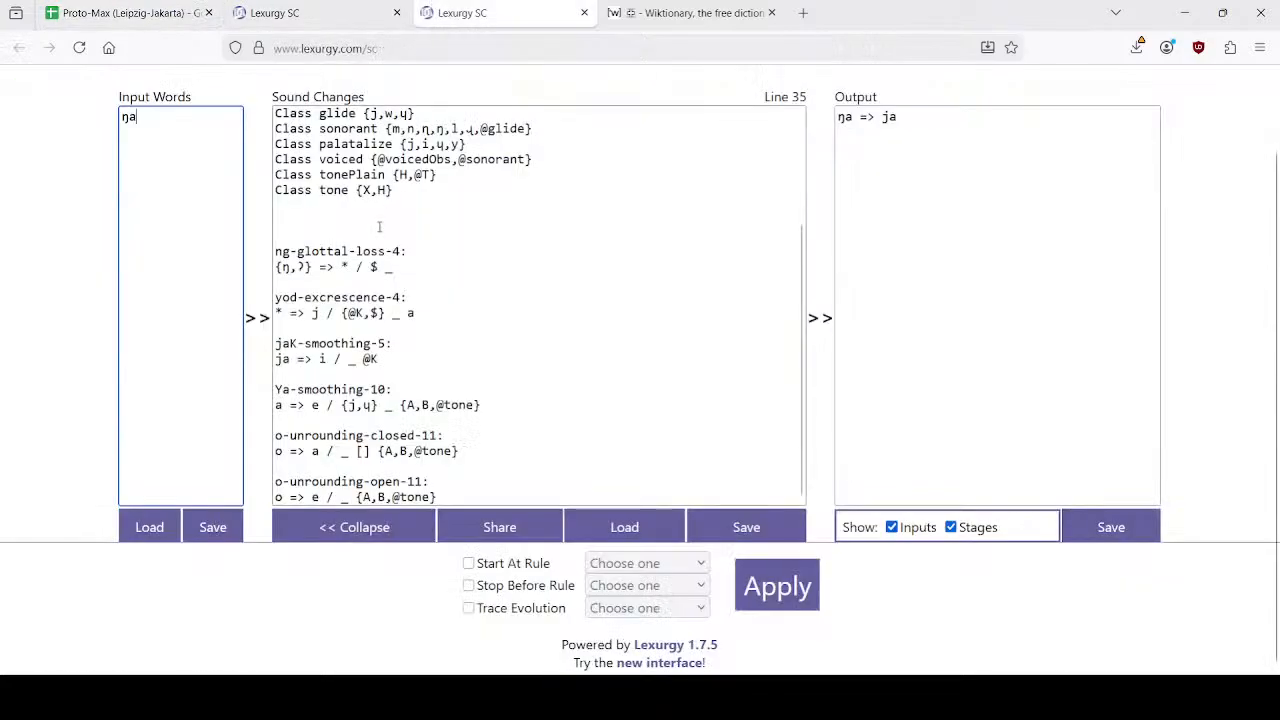
left_click(379, 227)
key("ctrl+v")
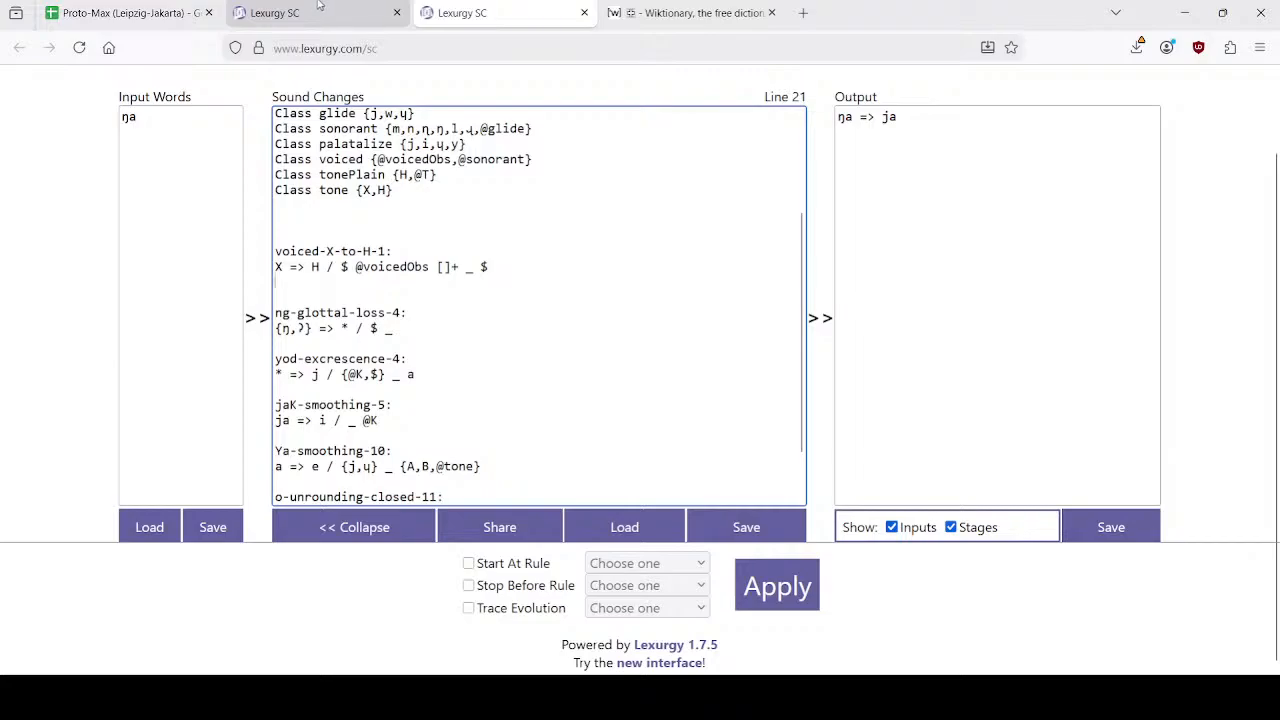
Copy the original rules from tone-split-2a through Entering-son-tone-shift-3 into the second Lexurgy, between voiced-X-to-H-1 and ng-glottal-loss-4.
left_click(318, 8)
left_click(524, 283)
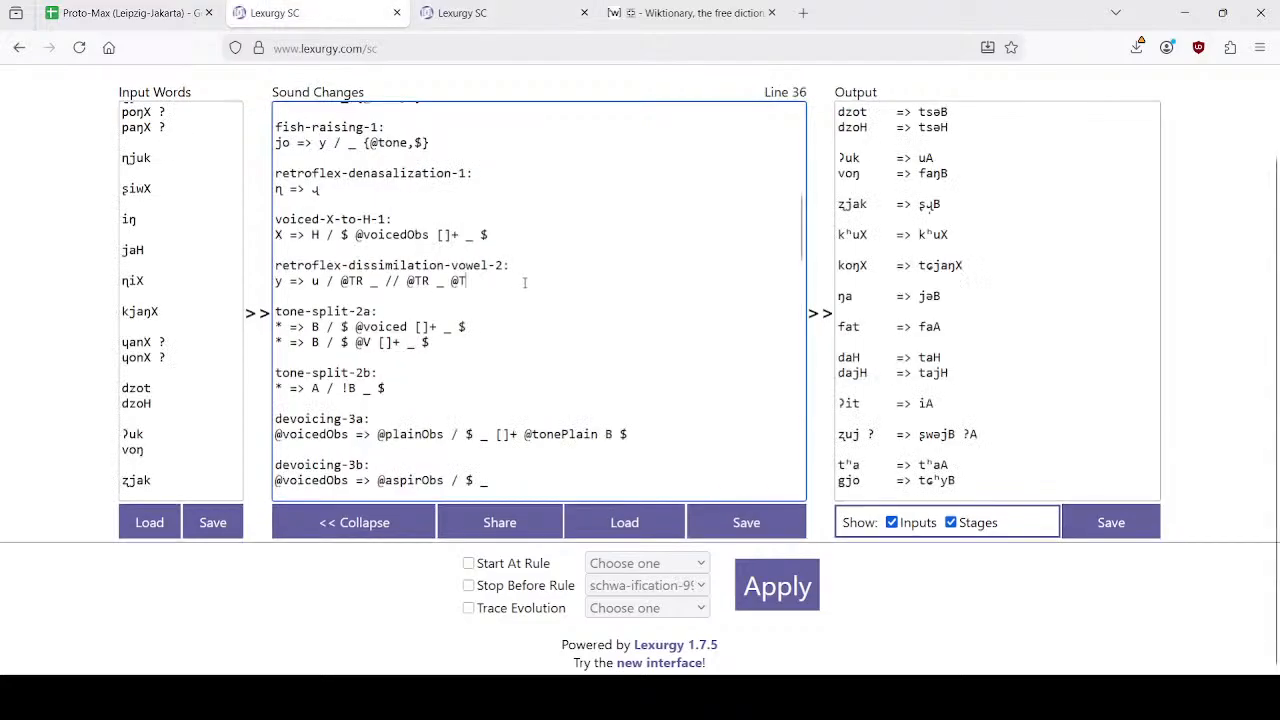
left_click_drag(526, 298, 615, 362)
scroll(625, 402, "down", 2)
scroll(620, 366, "down", 2)
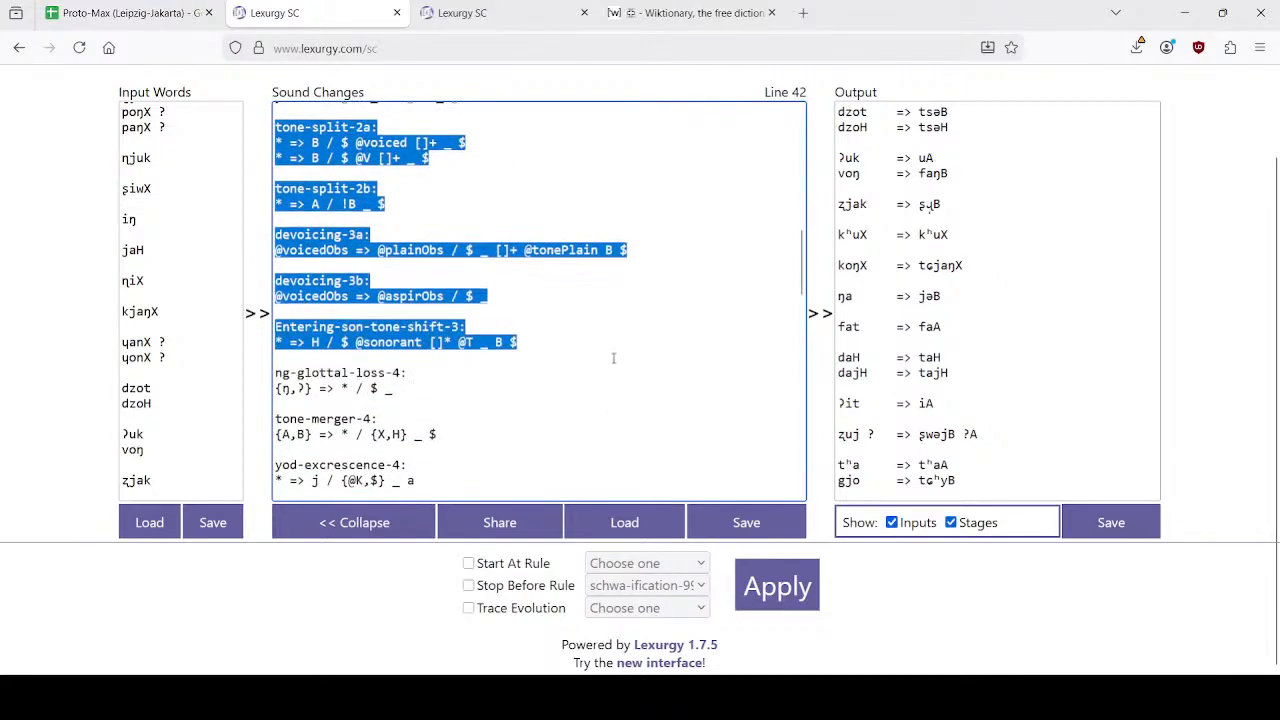
left_click(545, 14)
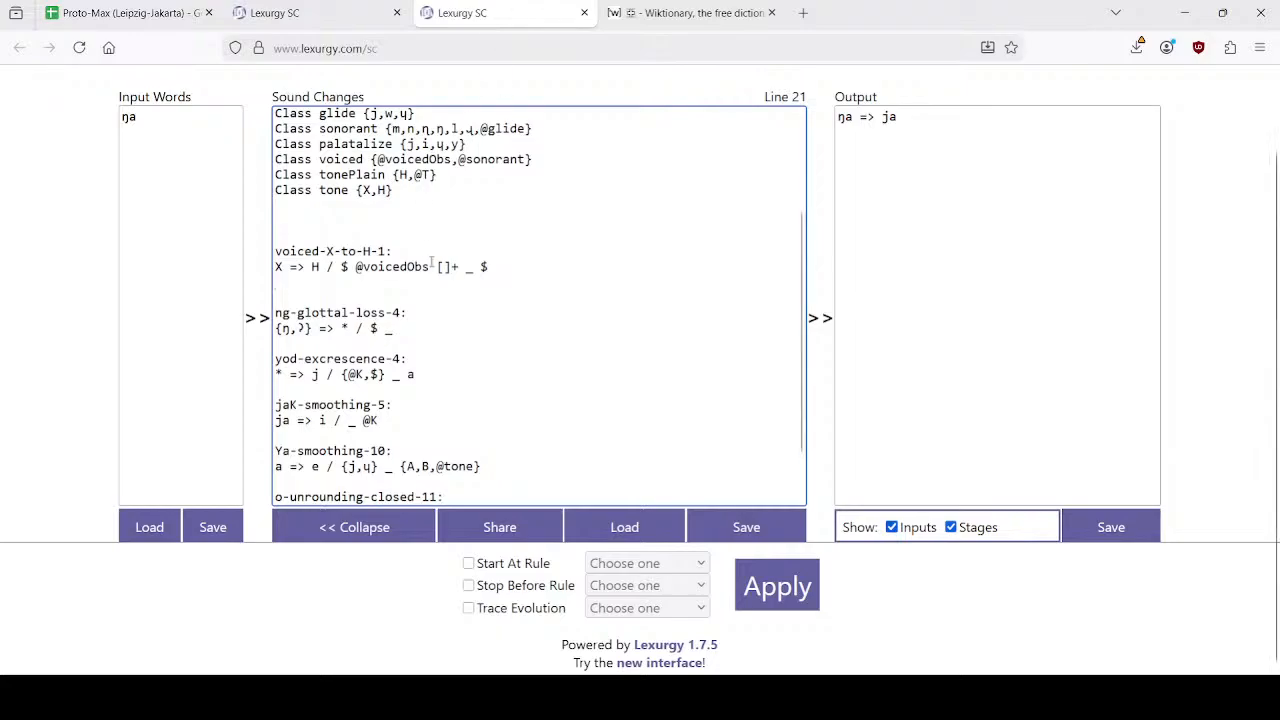
type("tone-split-2a: * => B / $ @voicedObs []+ _ $ * => B / $ @V []+ _ $  tone-split-2b: * => A / !B _ $  devoicing-3a: @voicedObs => @plainObs / $ _ []+ @tonePlain B $  devoicing-3b: @voicedObs => @aspirObs / $ _  Entering-son-tone-shift-3: * => H / $ @sonorant []* @T _ B $")
scroll(500, 315, "down", 3)
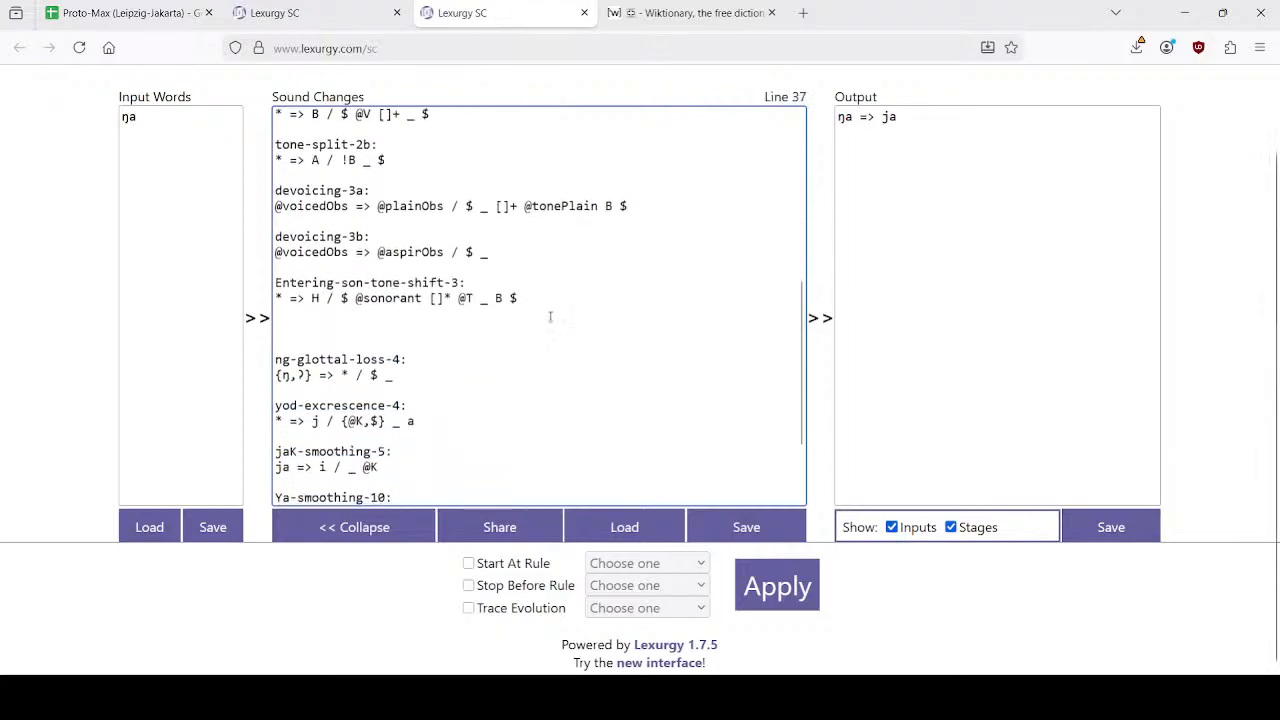
Copy the original tone-merger-4 rule into the second Lexurgy, between Entering-son-tone-shift-3 and ng-glottal-loss-4.
left_click(428, 327)
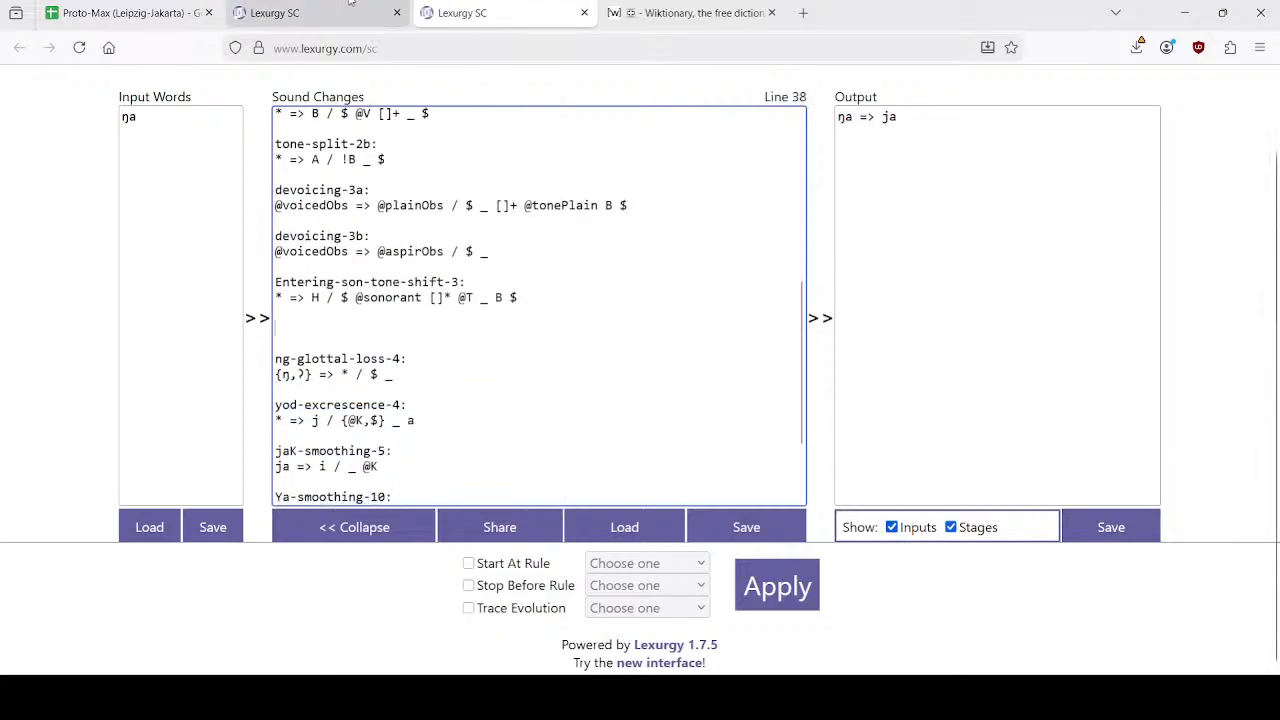
left_click(300, 13)
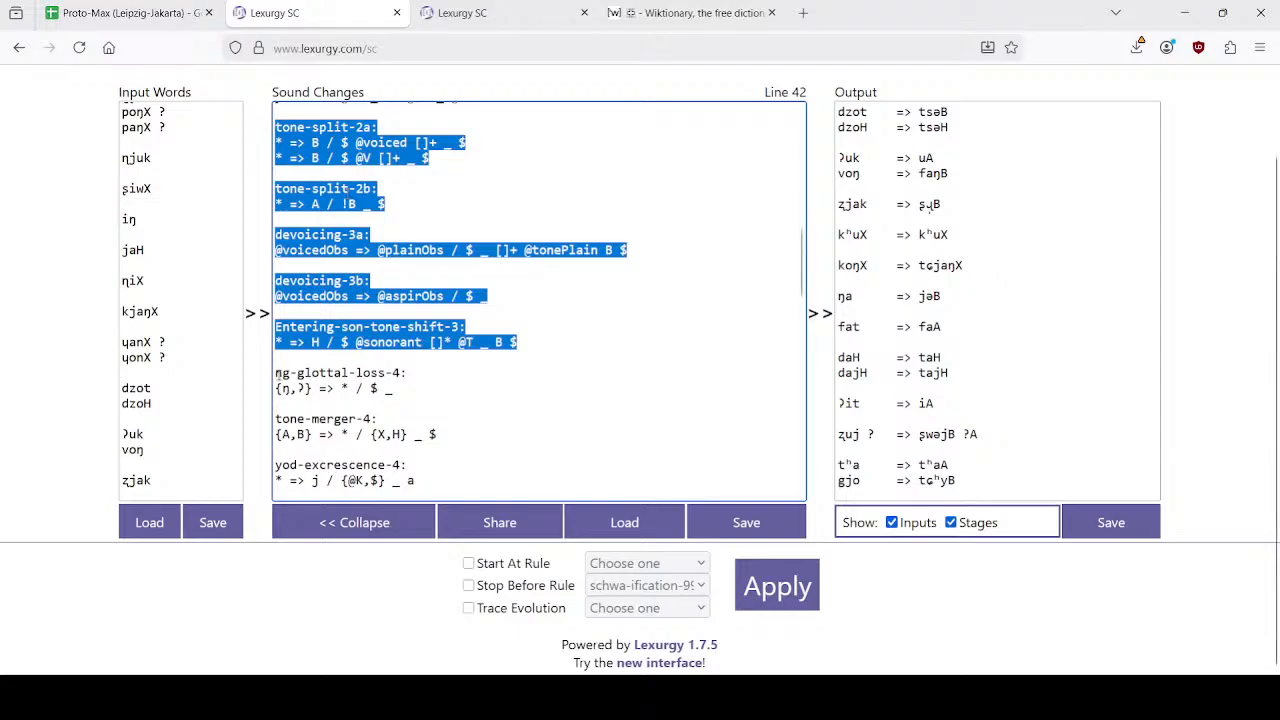
left_click_drag(277, 421, 478, 434)
key("ctrl+c")
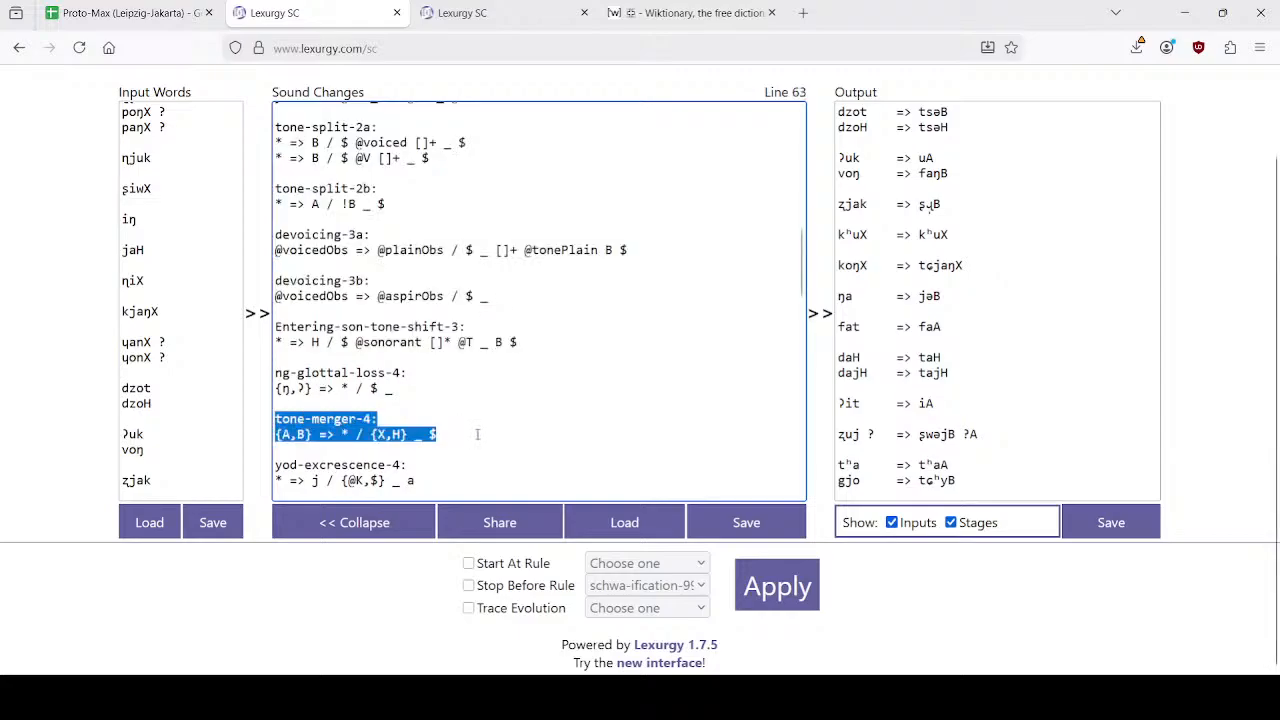
left_click(462, 13)
key("ctrl+v")
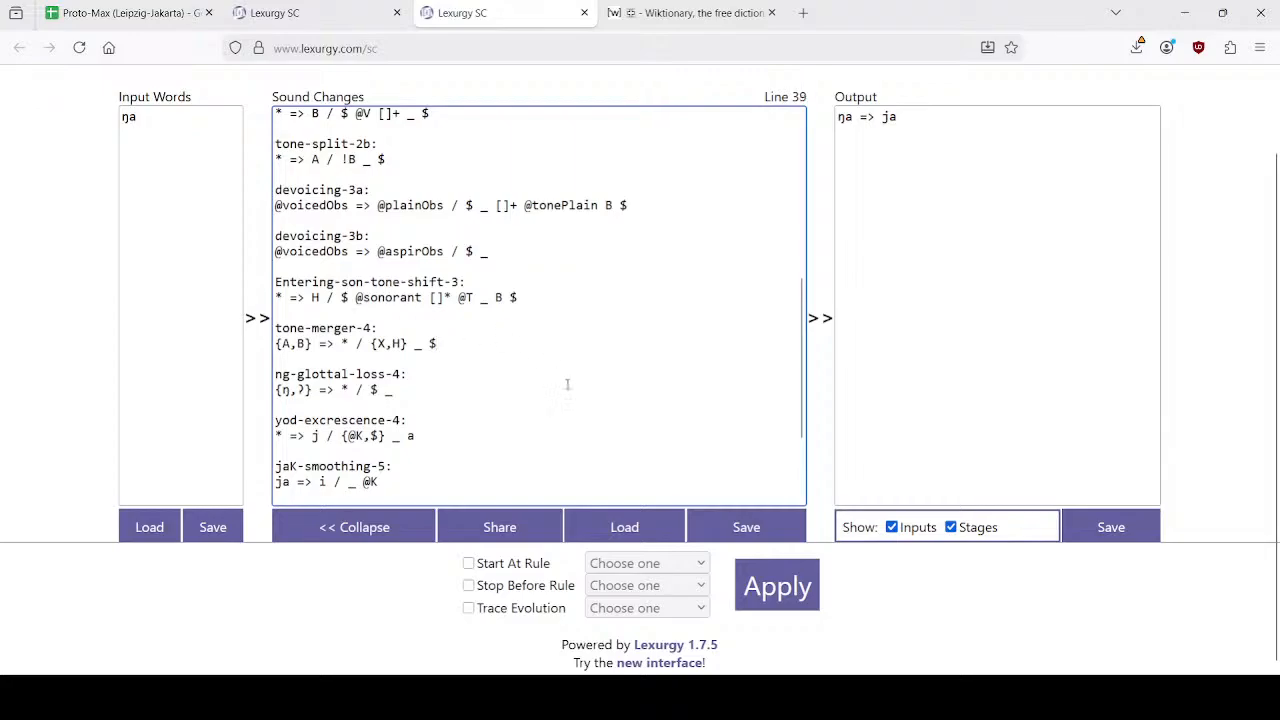
Delete the jaK-smoothing-5 rule from the sound changes and apply the remaining rules to ŋa.
left_click(783, 589)
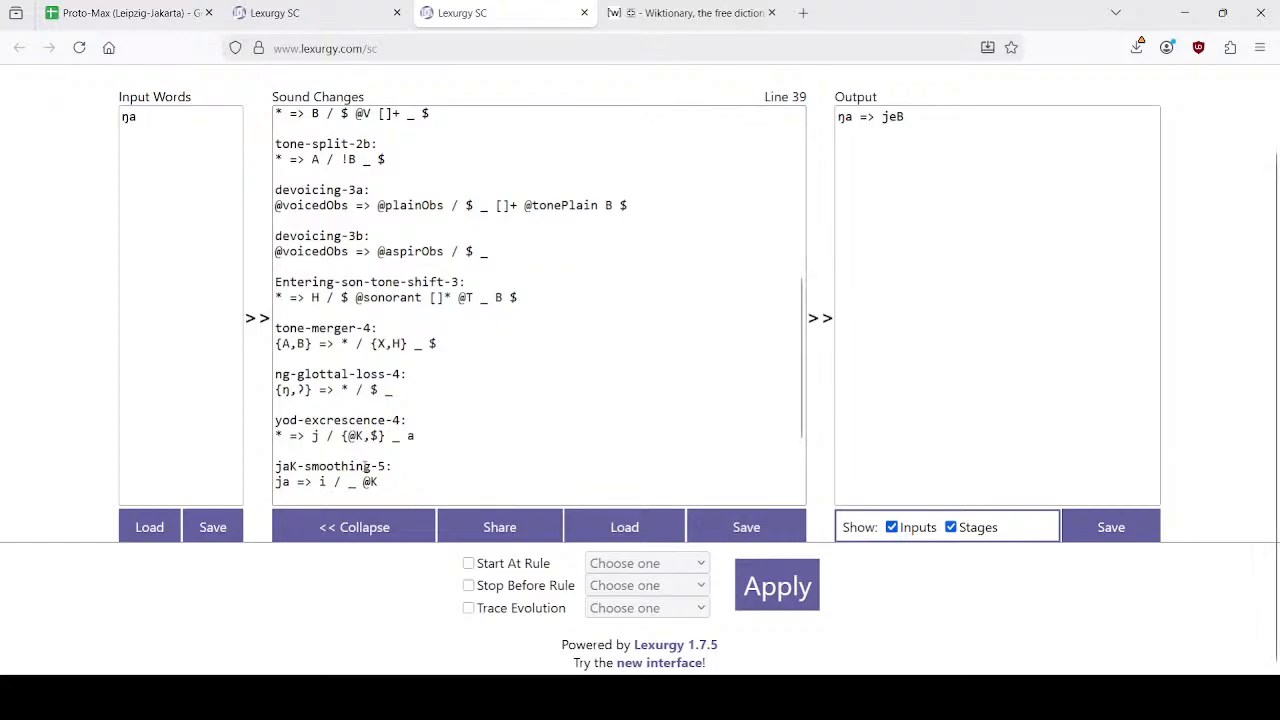
scroll(403, 449, "down", 3)
left_click_drag(436, 312, 437, 353)
key("BackSpace")
key("BackSpace")
key("BackSpace")
left_click(778, 587)
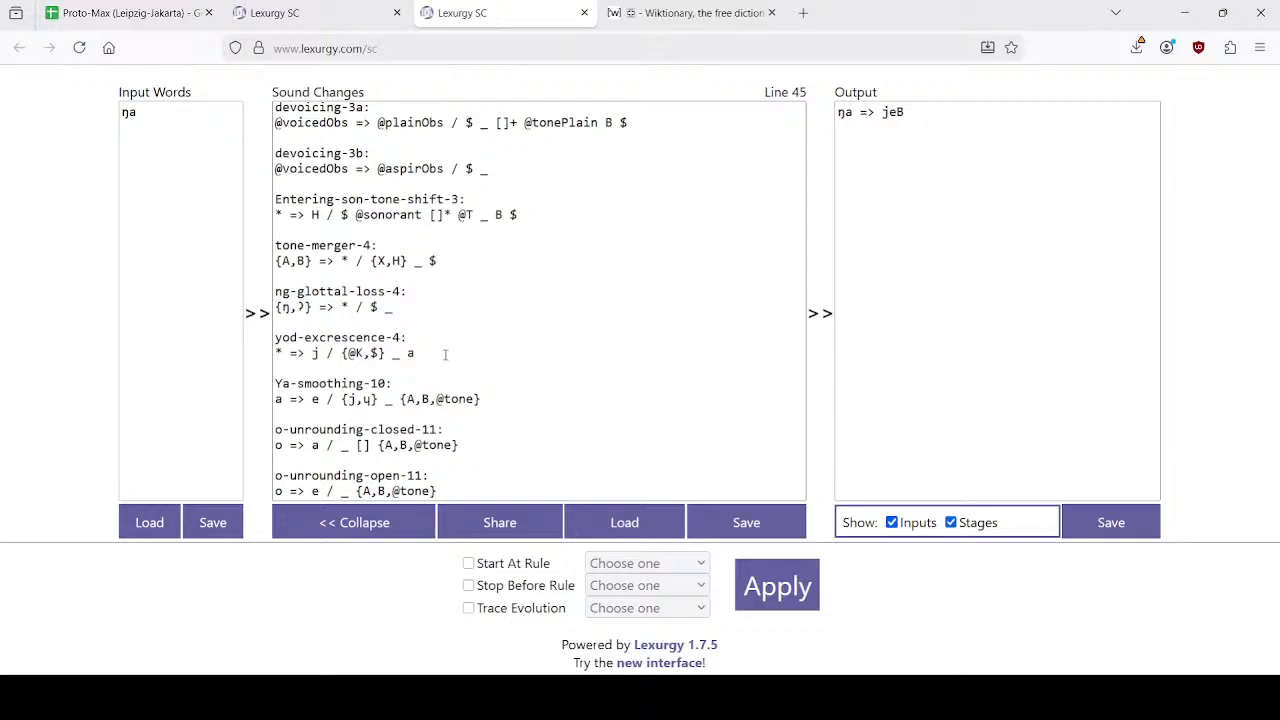
Move the Ya-smoothing rule to the end of the sound changes and rename it Ya-smoothing-12.
left_click_drag(446, 355, 503, 399)
key("ctrl+c")
key("BackSpace")
left_click(494, 485)
key("ctrl+v")
left_click(386, 477)
key("BackSpace")
type("2")
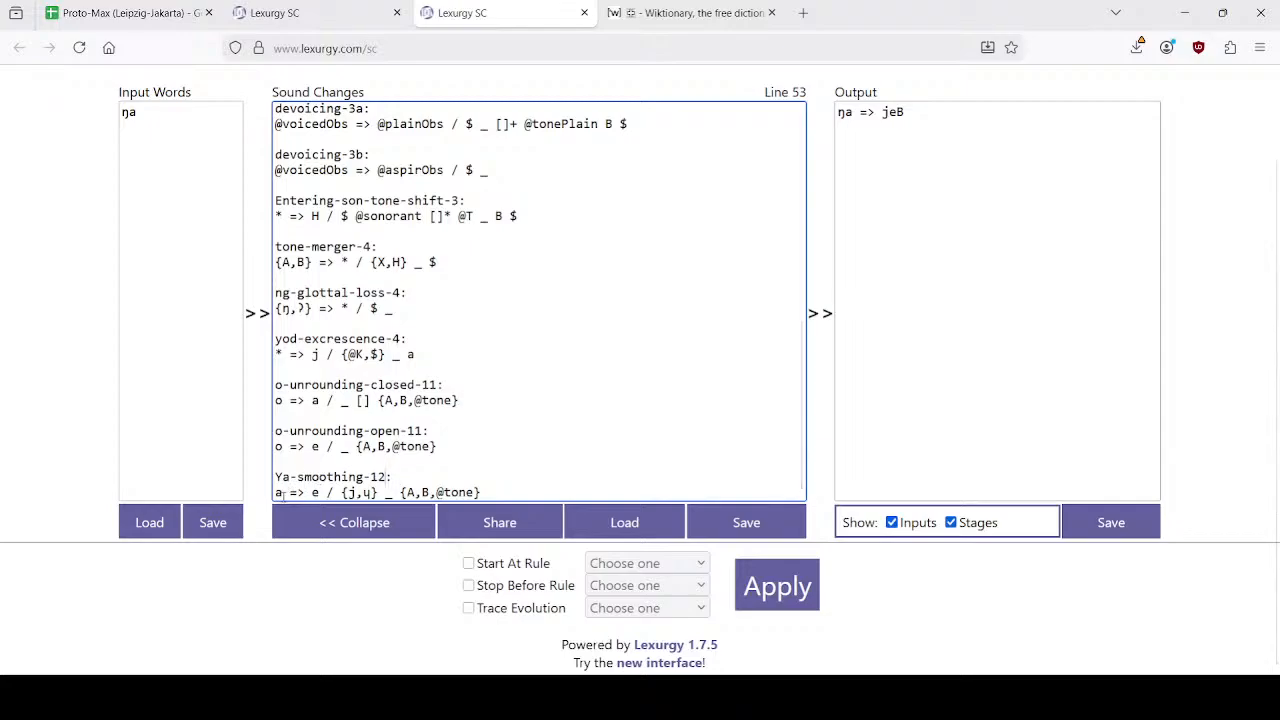
Set the output vowel of the o-unrounding-open-11 rule to a and apply the sound changes.
double_click(316, 447)
type("a")
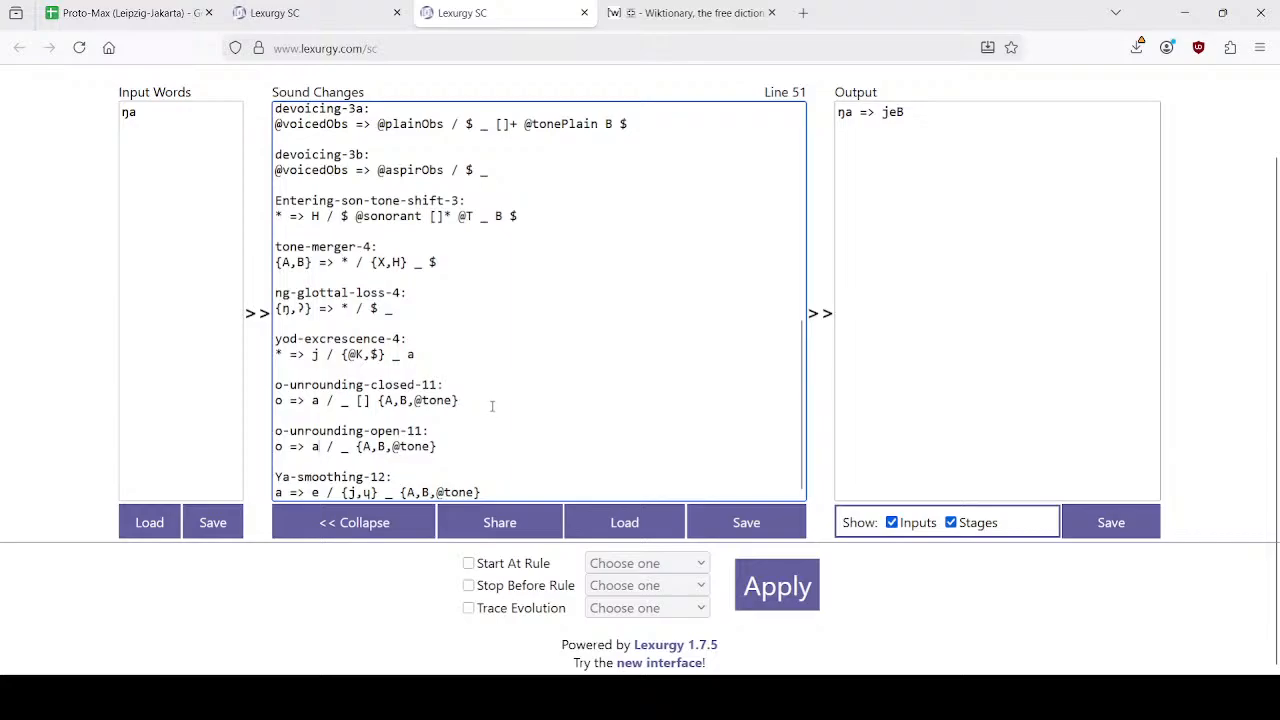
left_click(777, 586)
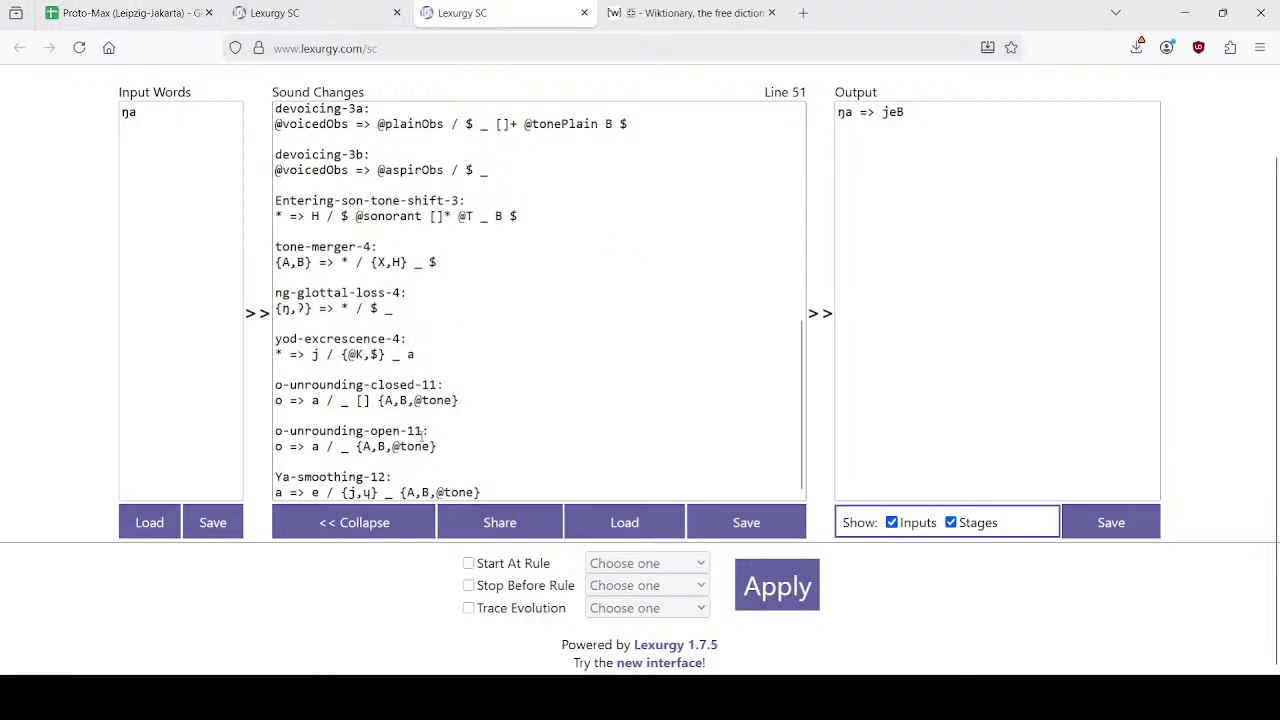
Undo the o-unrounding-open-11 vowel edit and the move and renaming of the Ya-smoothing rule.
left_click(451, 436)
left_click(485, 396)
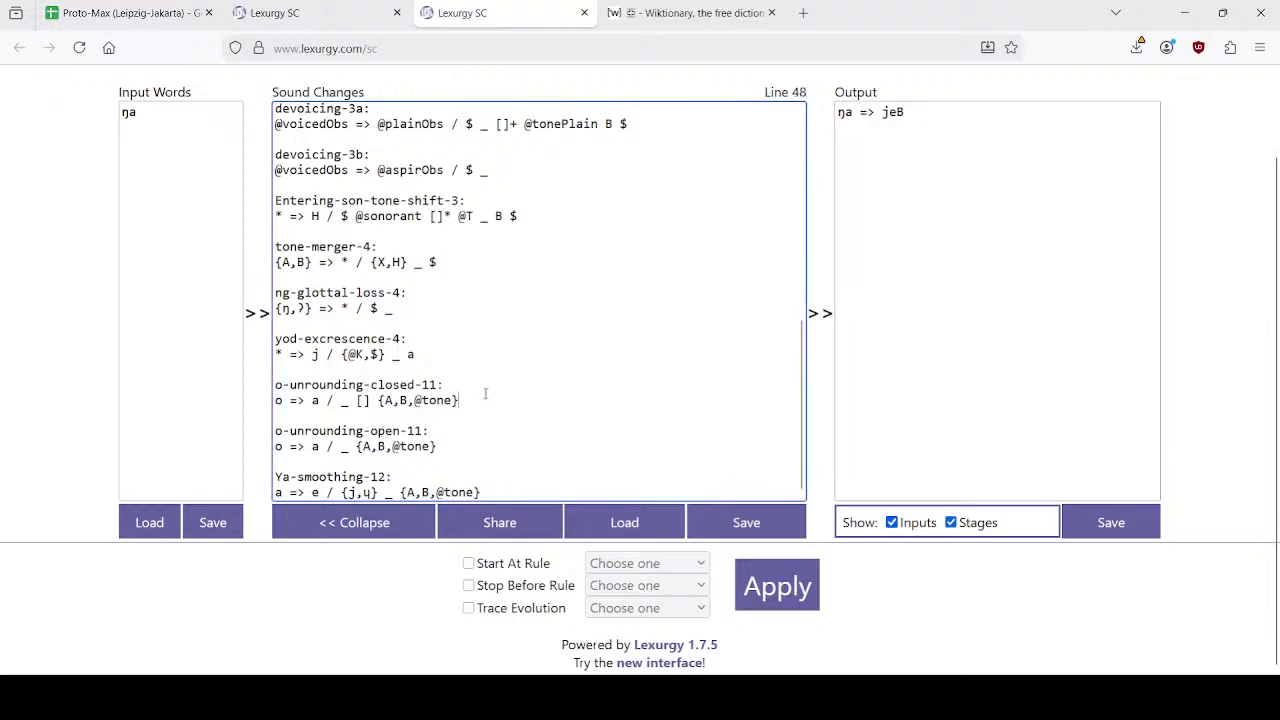
left_click(327, 401)
key("ctrl+z")
key("ctrl+z")
key("ctrl+z")
key("ctrl+z")
key("ctrl+z")
key("ctrl+z")
key("ctrl+z")
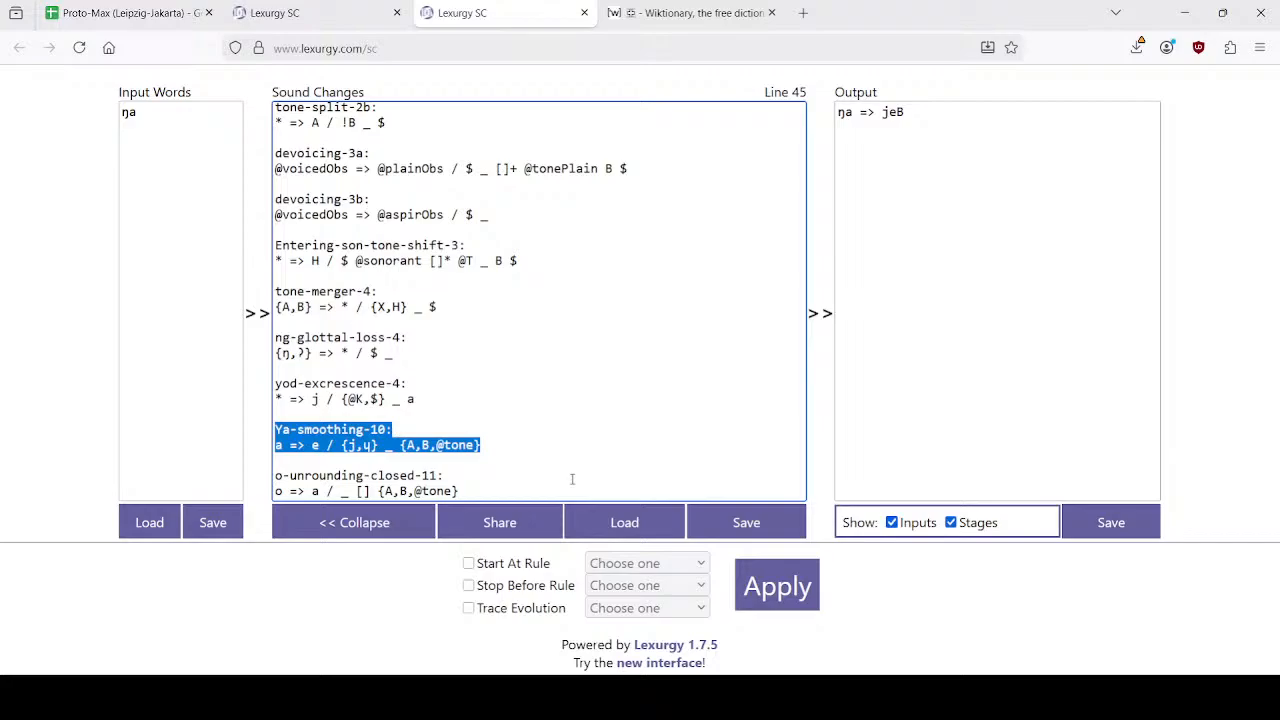
Check the Chinese pronunciations on the Wiktionary page and the word list in the full Lexurgy rule set.
left_click(680, 8)
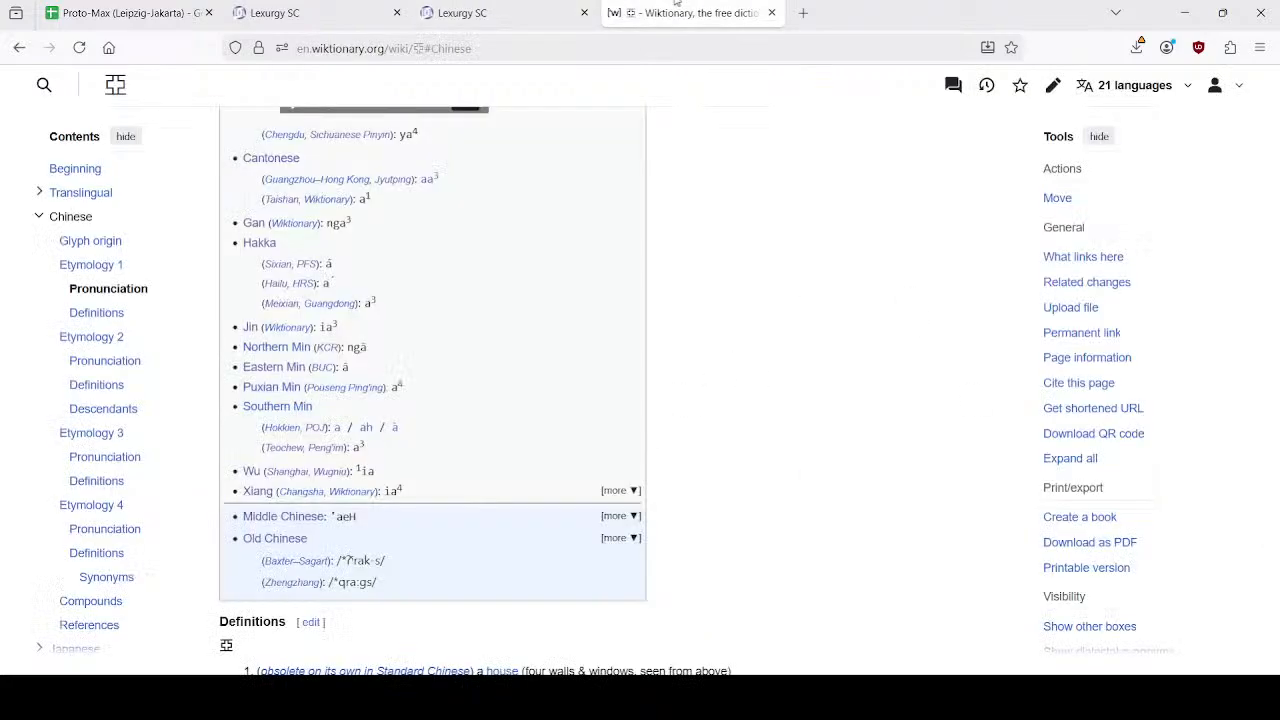
left_click(447, 9)
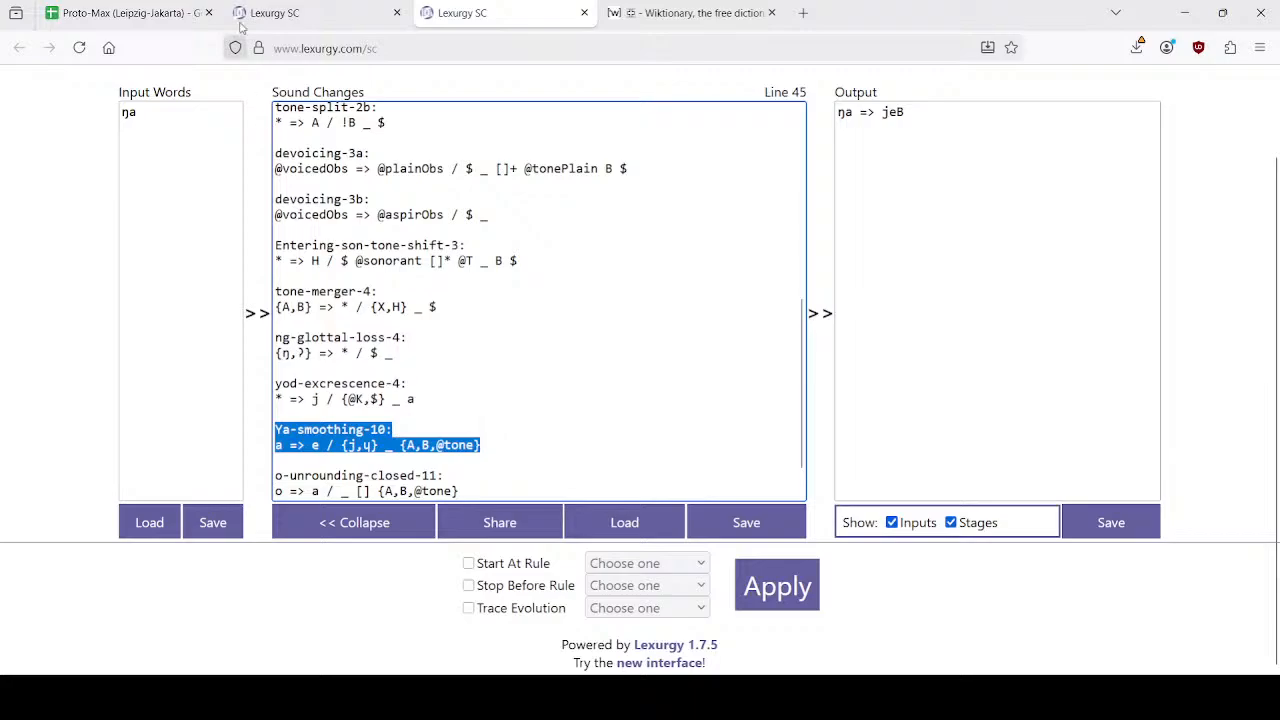
left_click(276, 13)
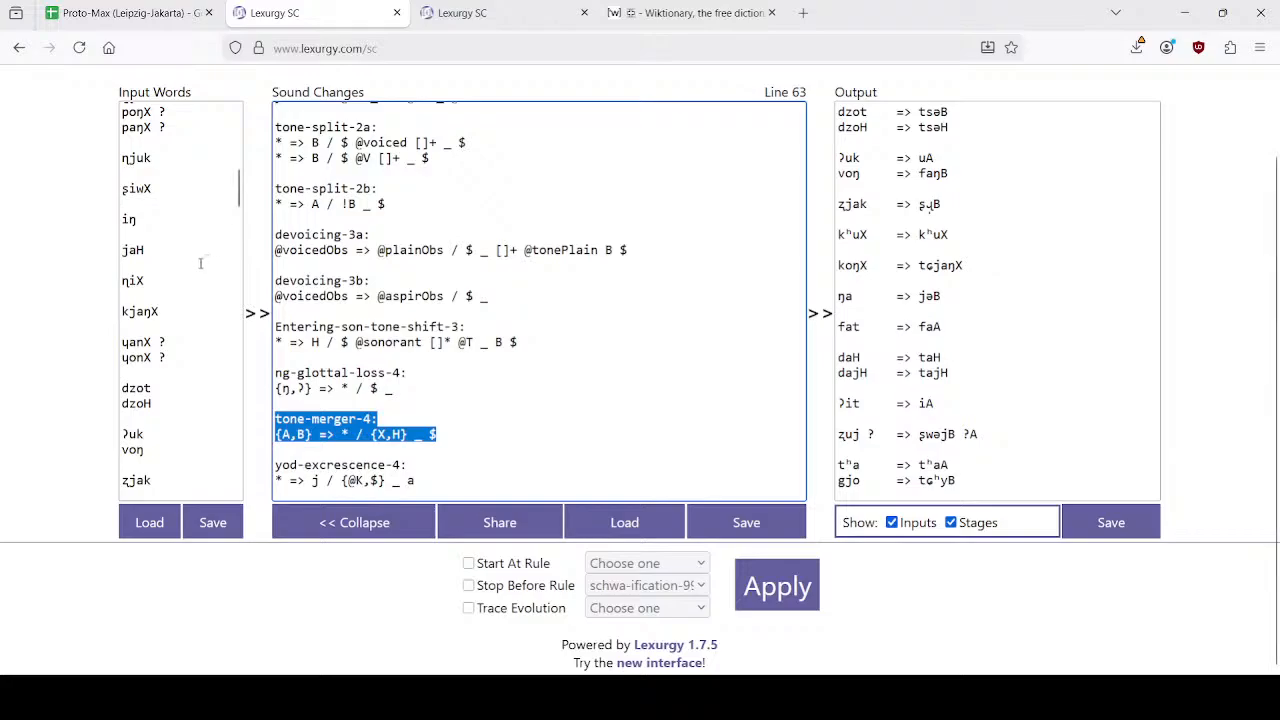
Add ka to the input words of the reduced Lexurgy test and apply the sound changes.
left_click(462, 13)
left_click(195, 152)
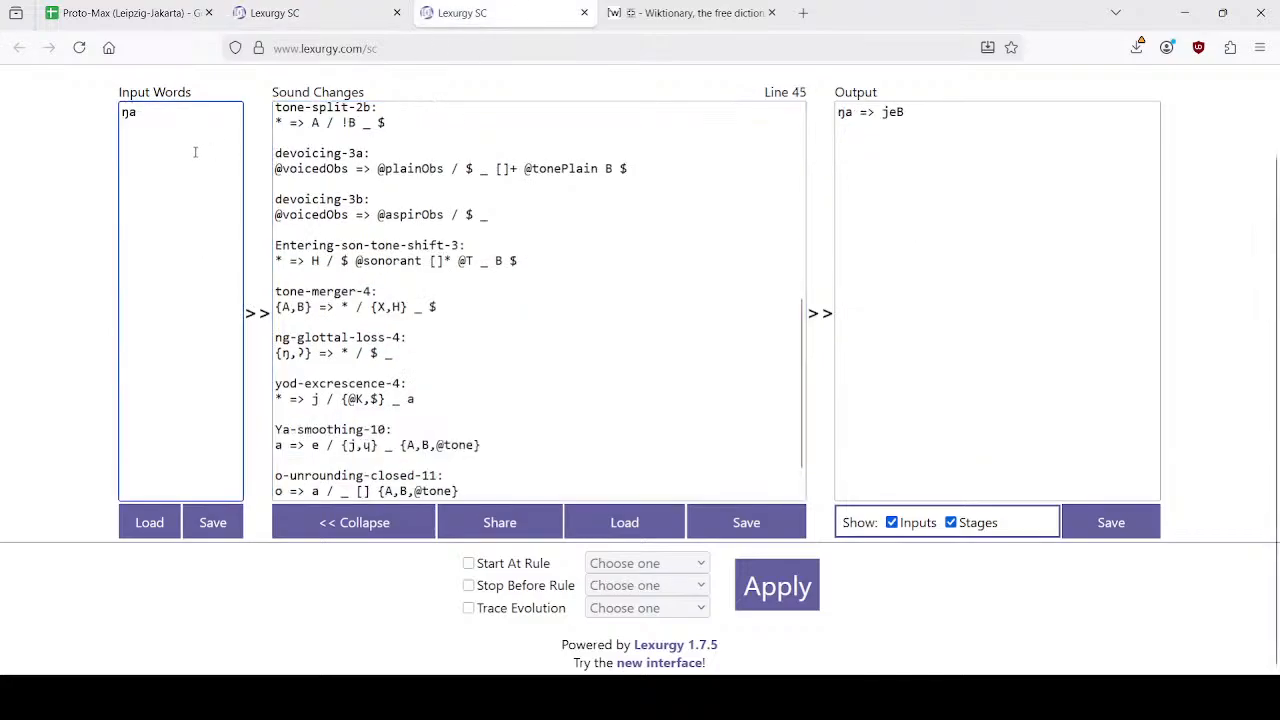
key("Return")
type("ka")
left_click(795, 600)
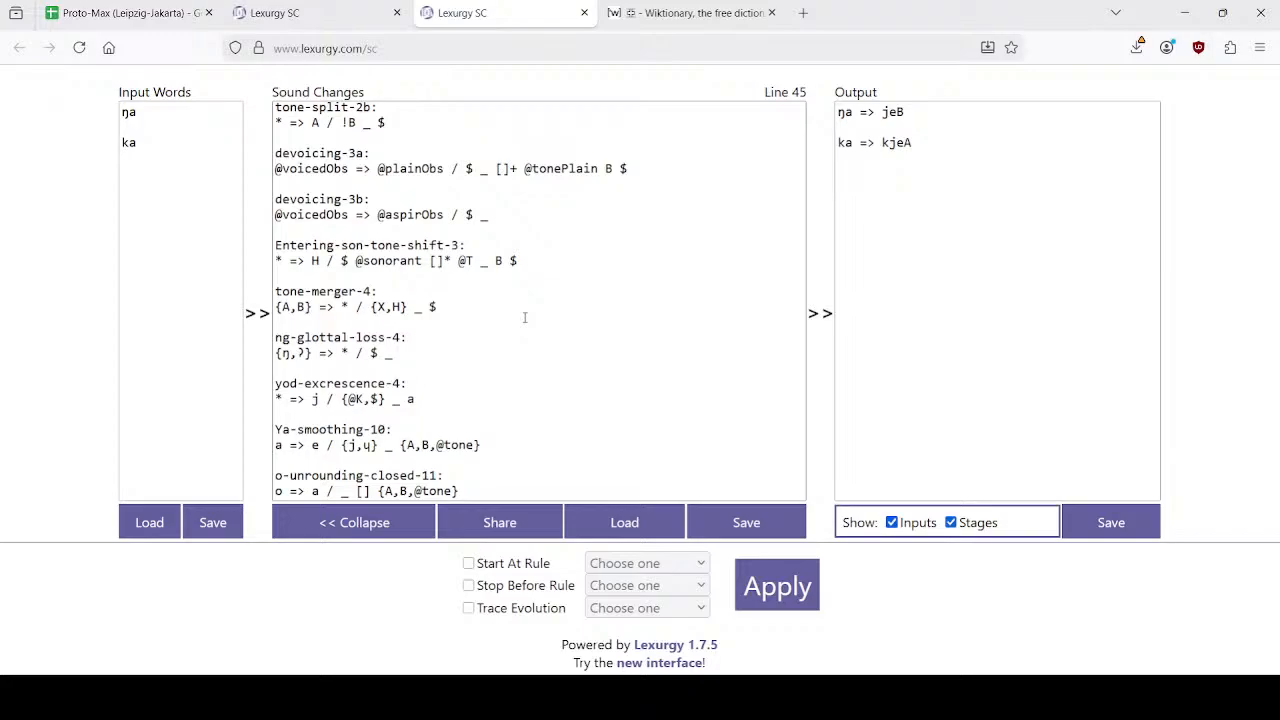
Compare the Ya-smoothing and o-unrounding rules with their entries in the Harbin sound changes sheet in Google Sheets.
scroll(524, 317, "down", 1)
left_click(406, 393)
left_click(531, 405)
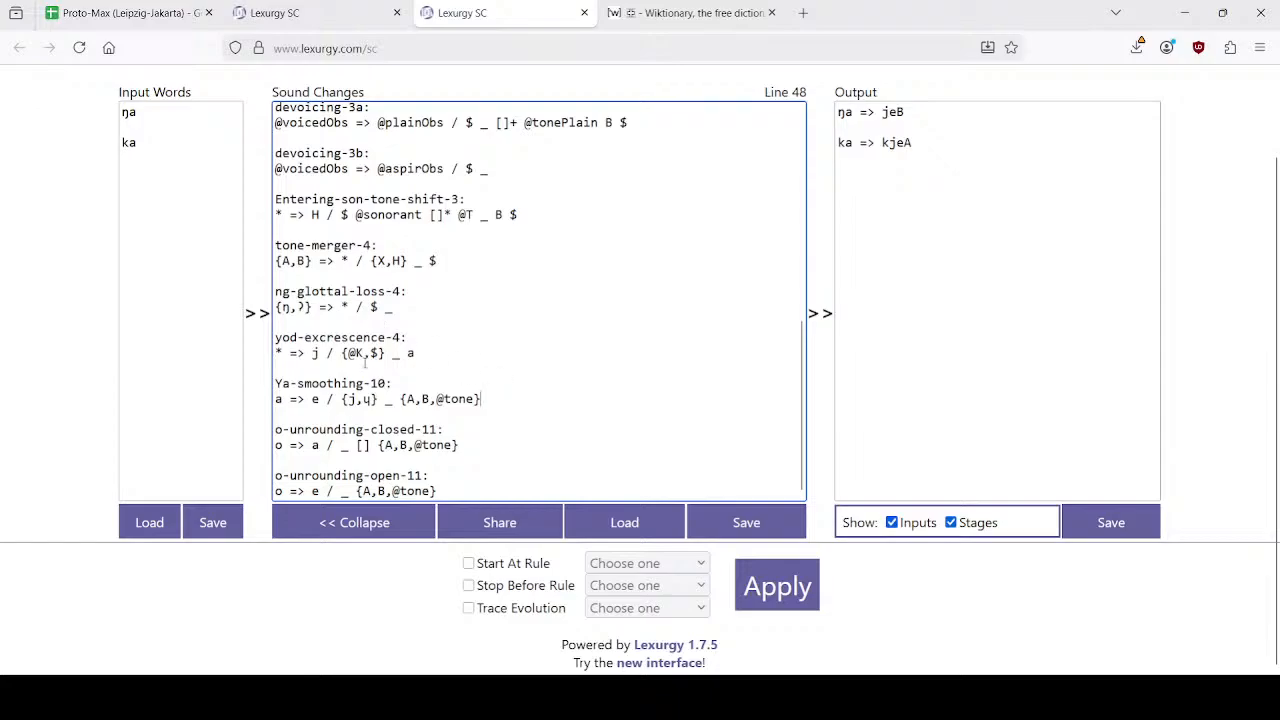
left_click(172, 4)
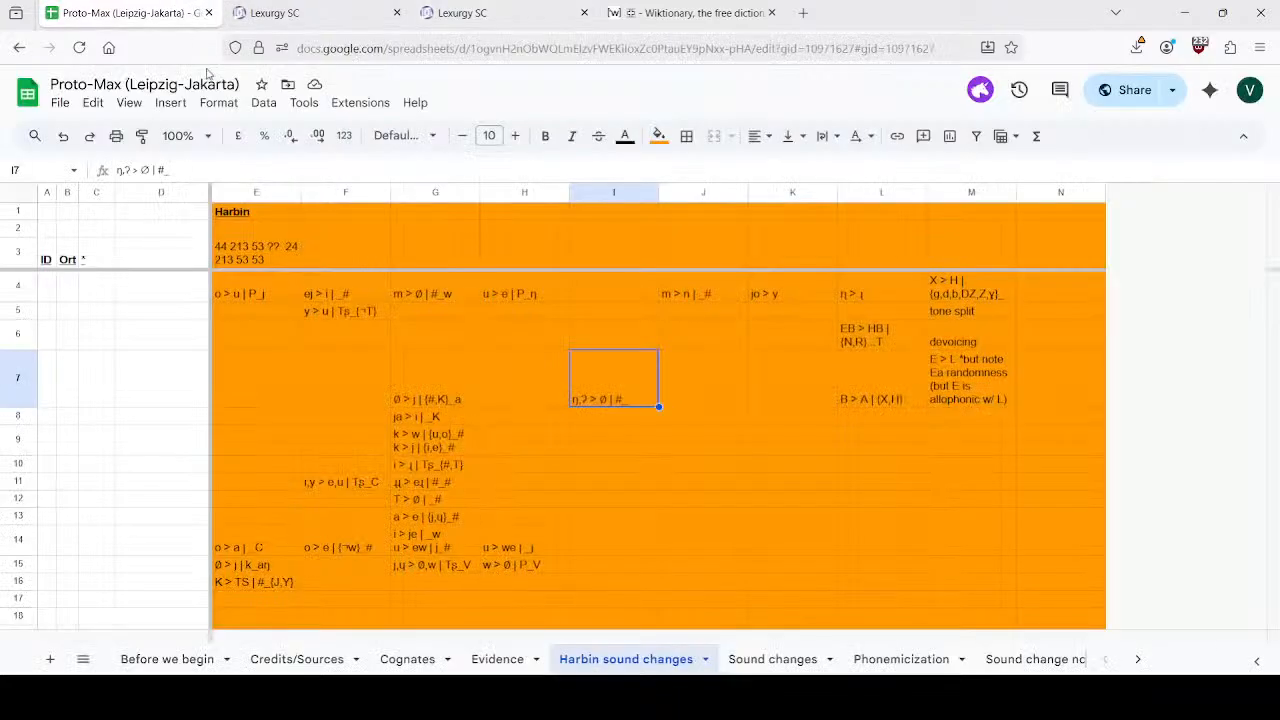
left_click(446, 549)
left_click(288, 548)
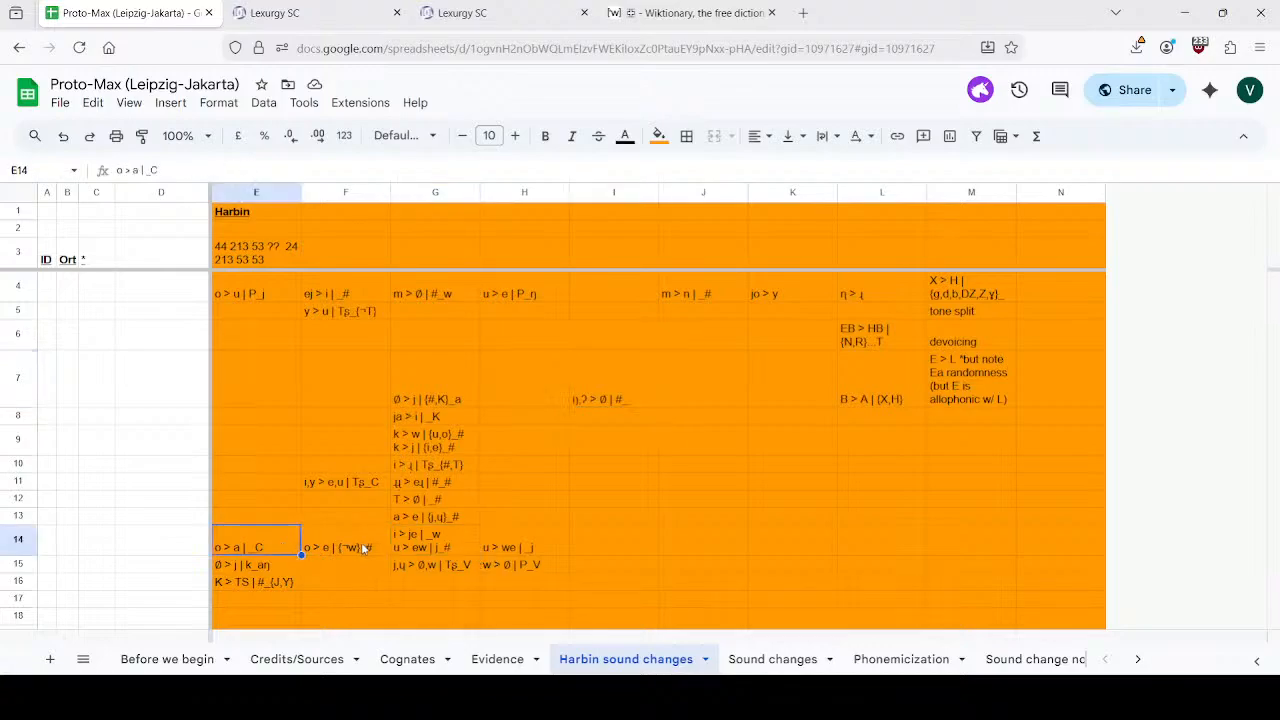
left_click(453, 522)
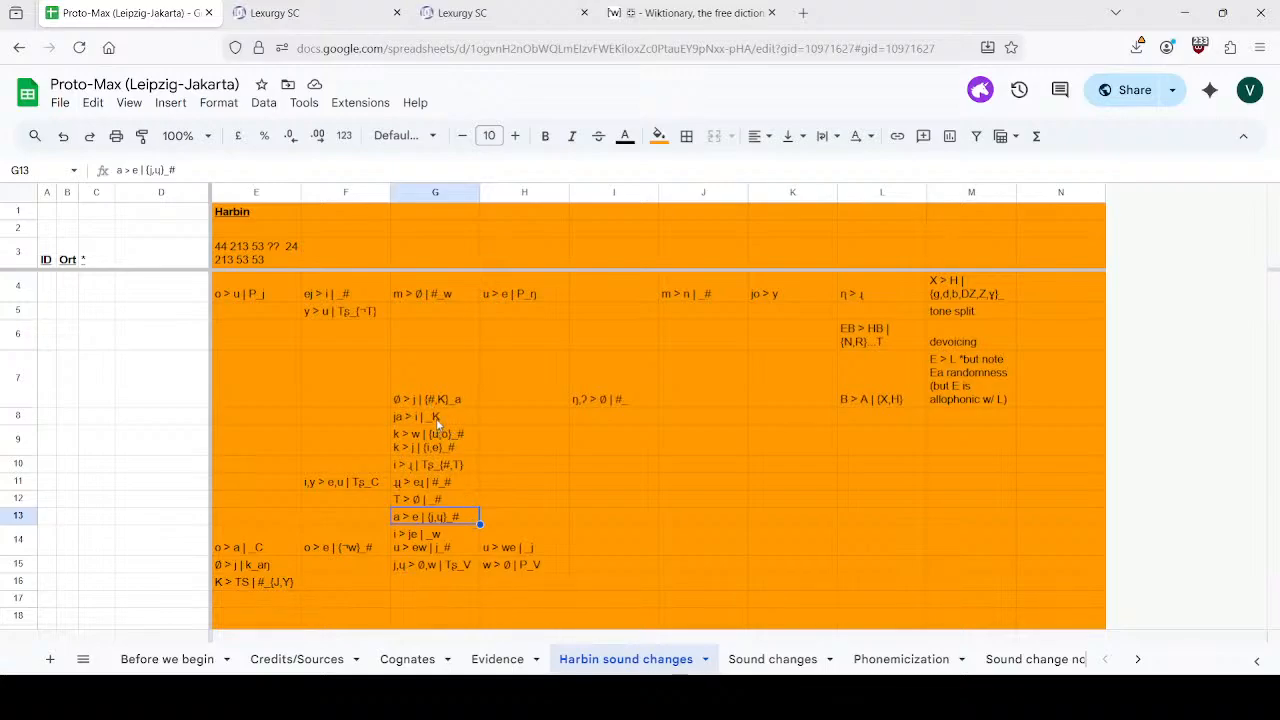
Look through the input words of the full Lexurgy rule set and search the page for jat.
key("ctrl+Tab")
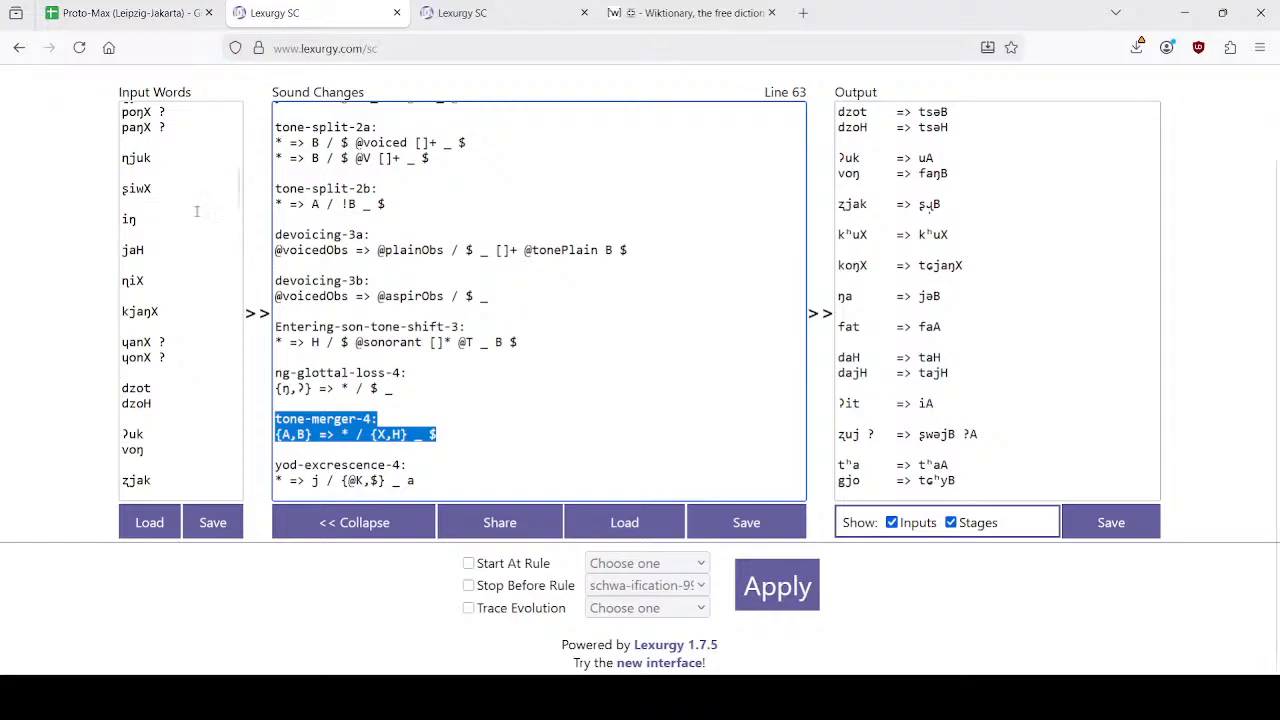
scroll(177, 214, "up", 10)
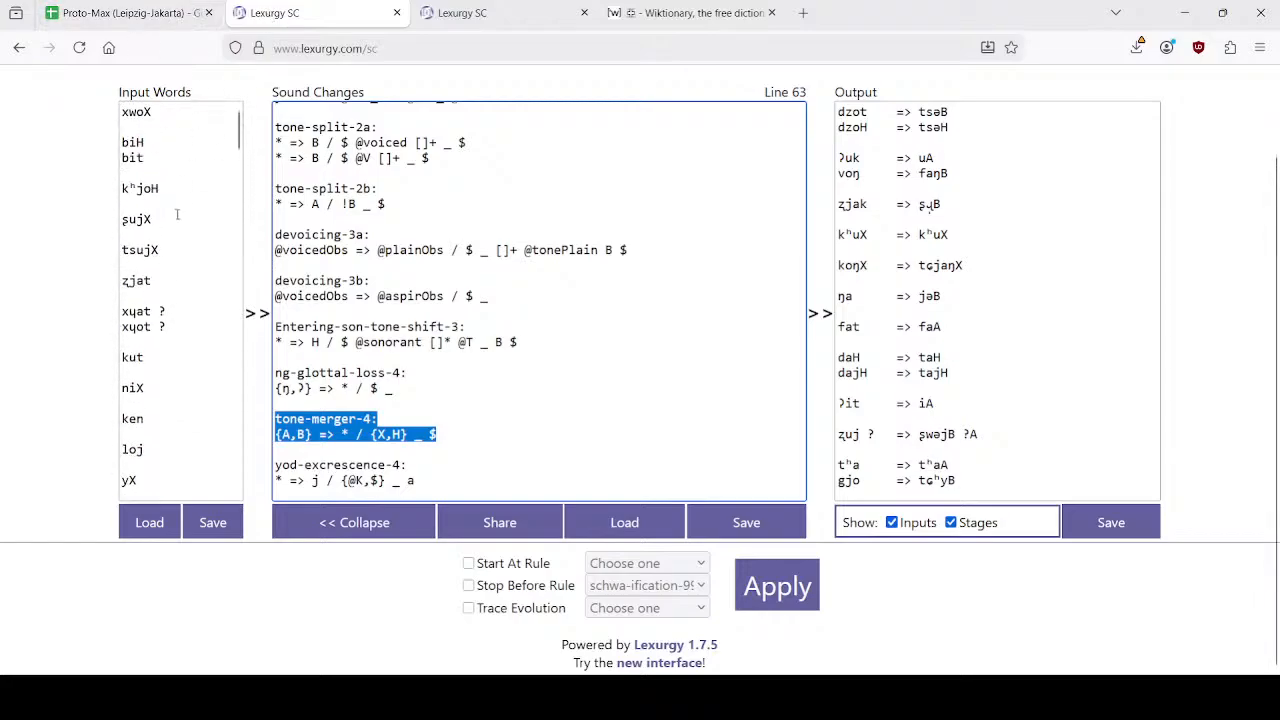
scroll(177, 217, "down", 2)
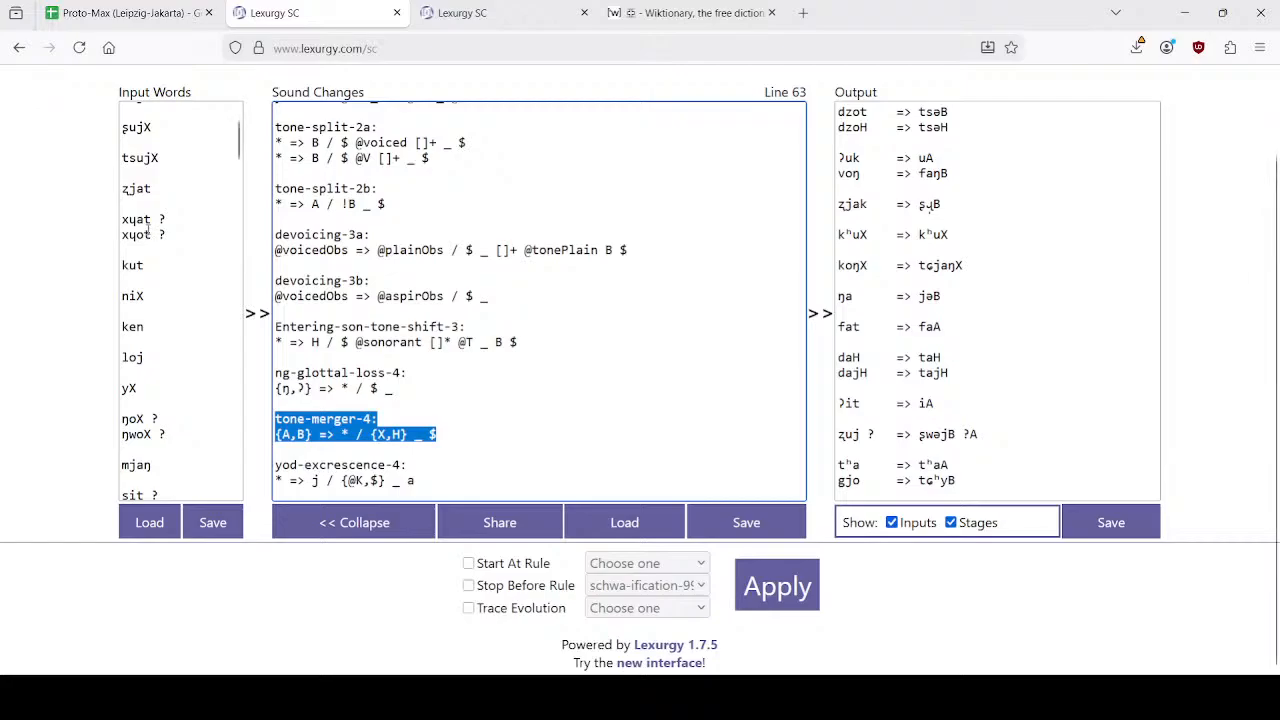
scroll(185, 270, "down", 3)
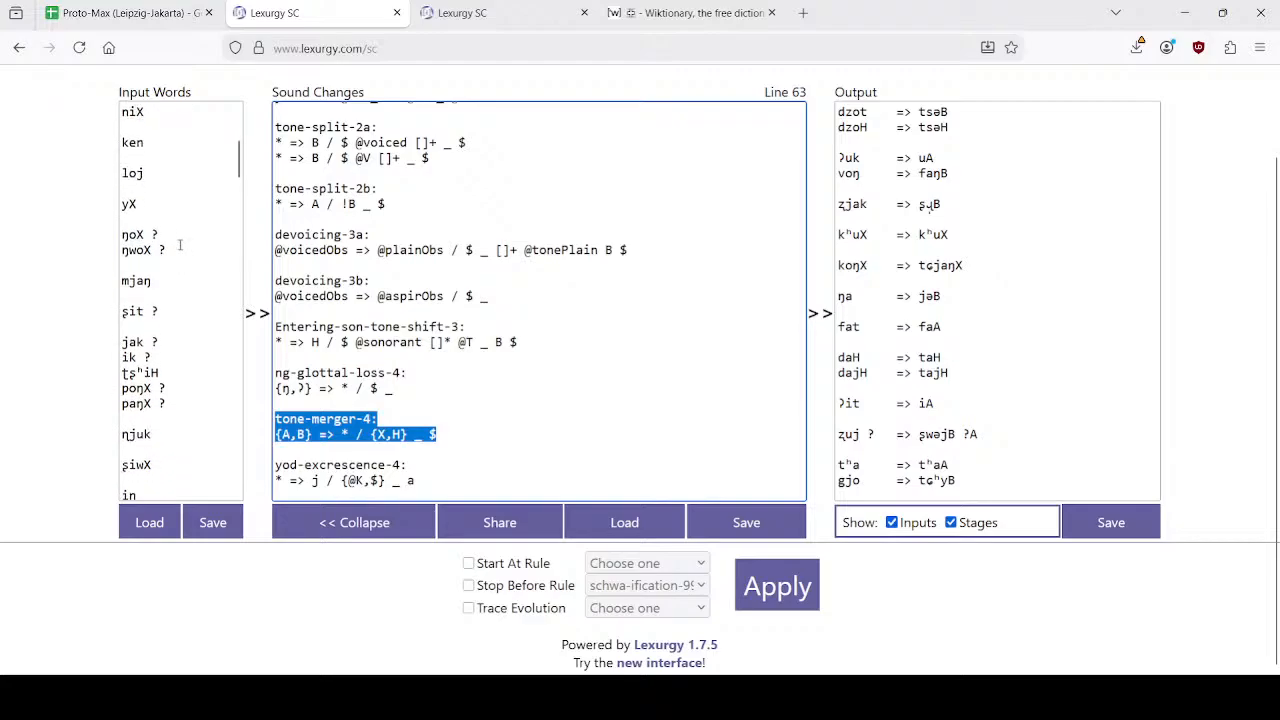
scroll(178, 238, "down", 3)
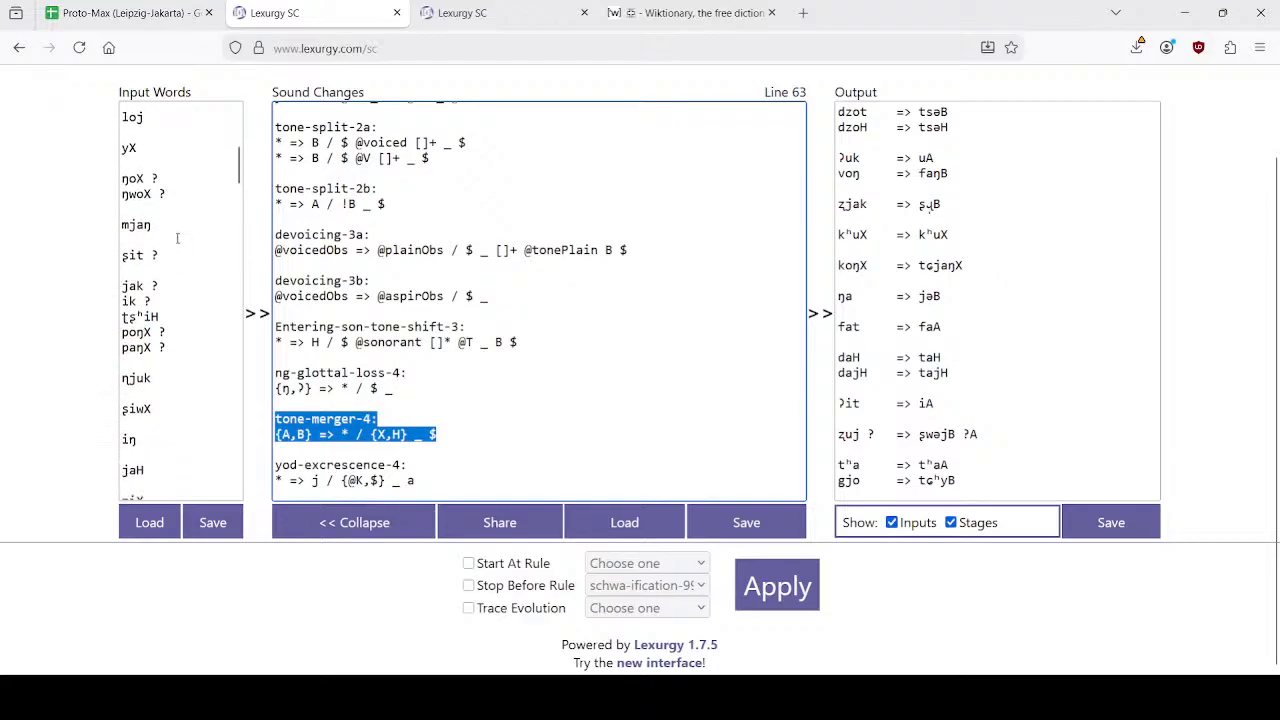
left_click(188, 252)
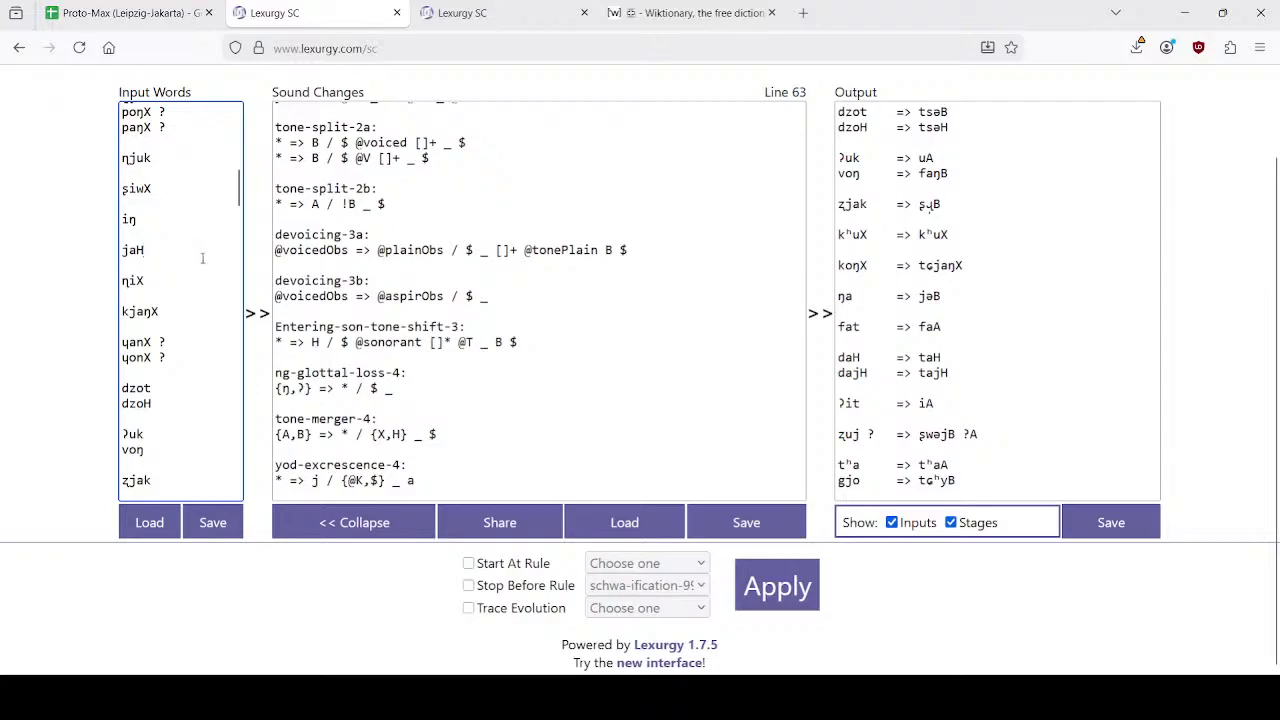
key("ctrl+f")
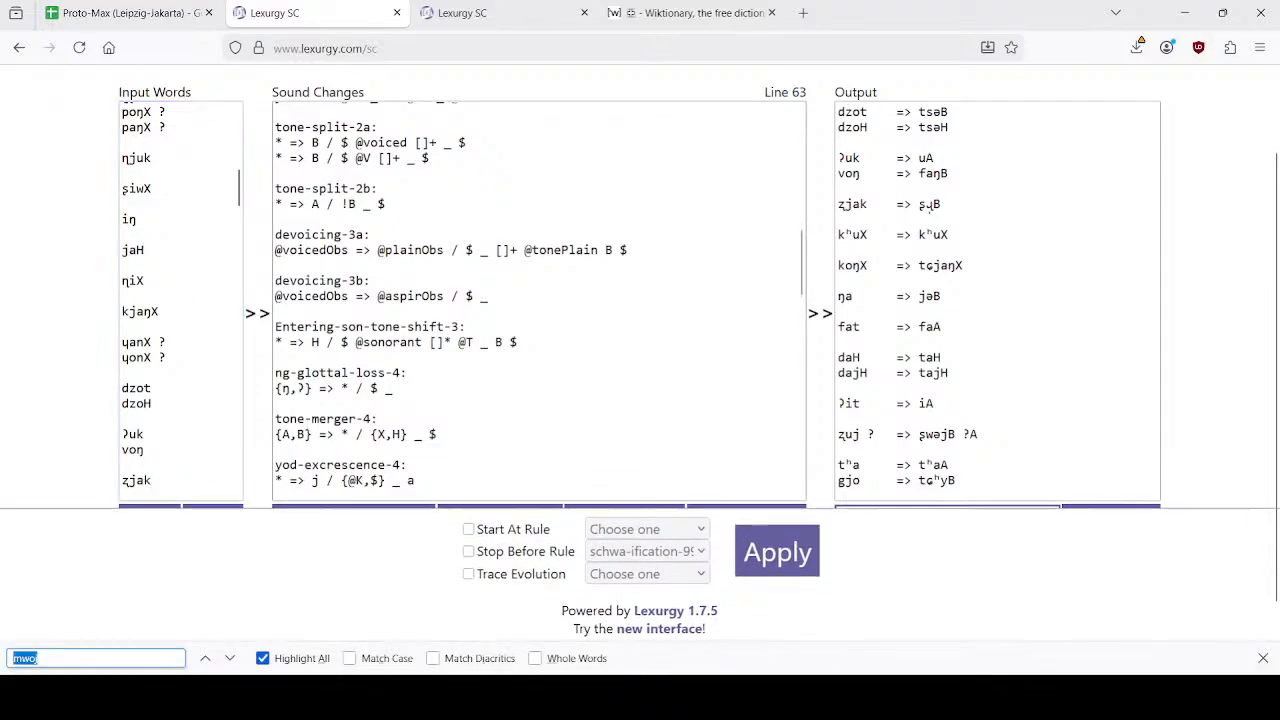
type("jat")
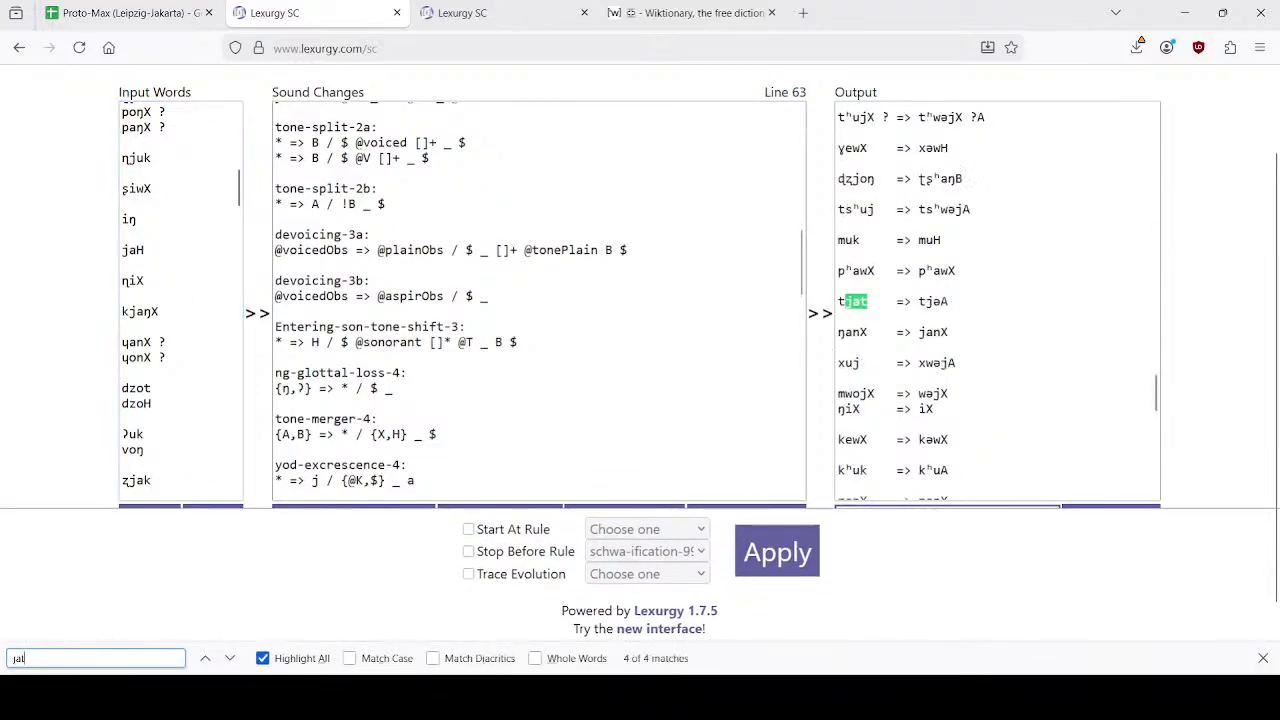
key("Return")
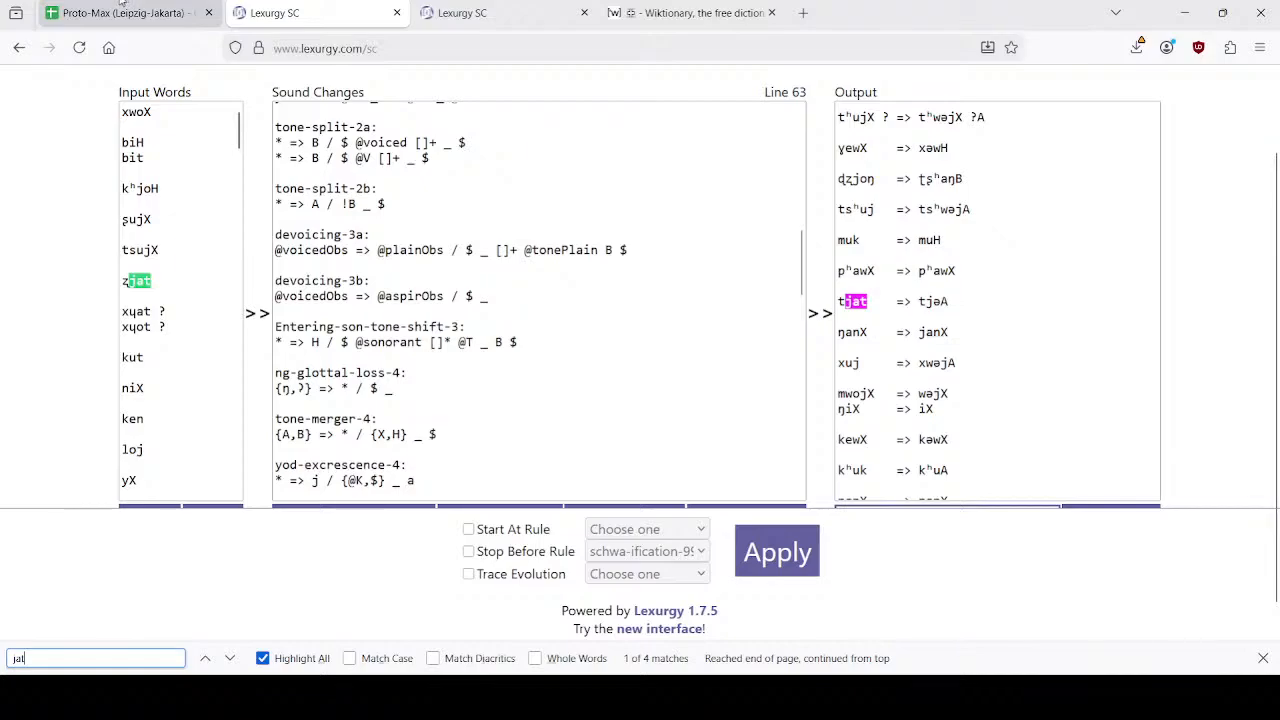
Copy ʐjat from the full word list into the input words of the reduced Lexurgy test.
left_click(157, 283)
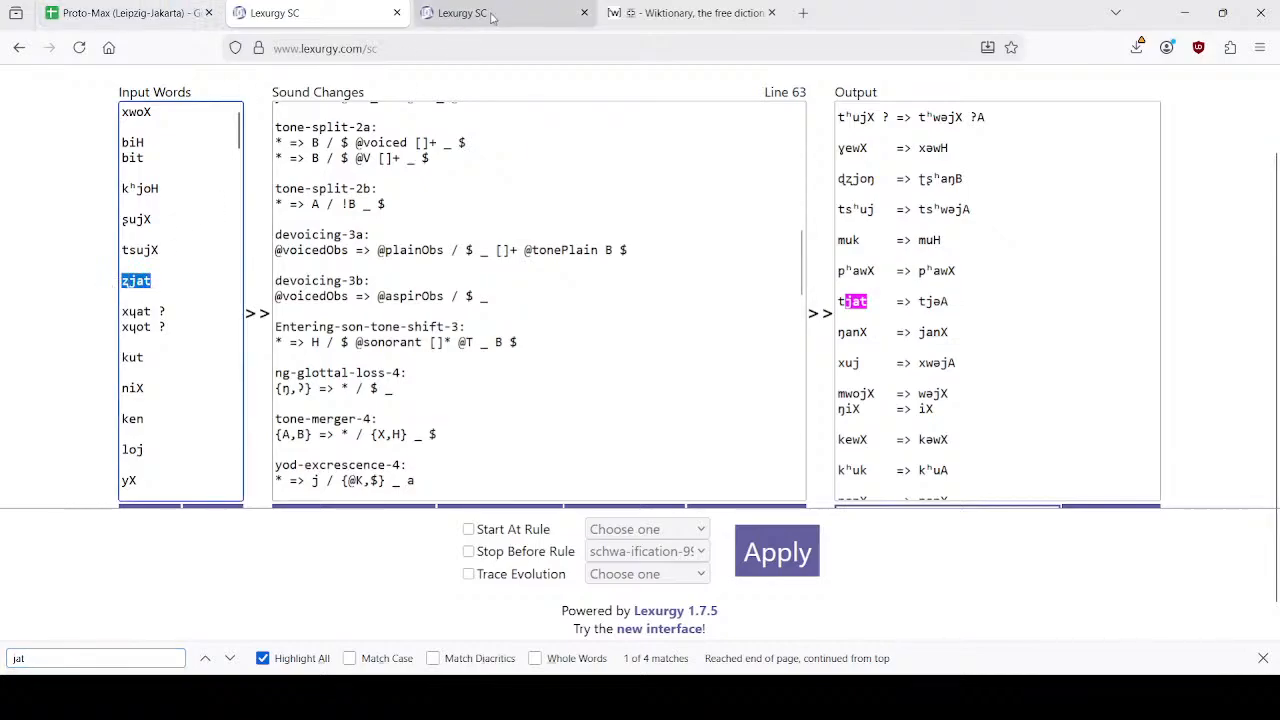
left_click(498, 12)
left_click(169, 194)
key("Return")
type("ʐjat")
Find tjat in the full word list, copy it into the reduced test's input words, and apply the sound changes.
left_click(300, 13)
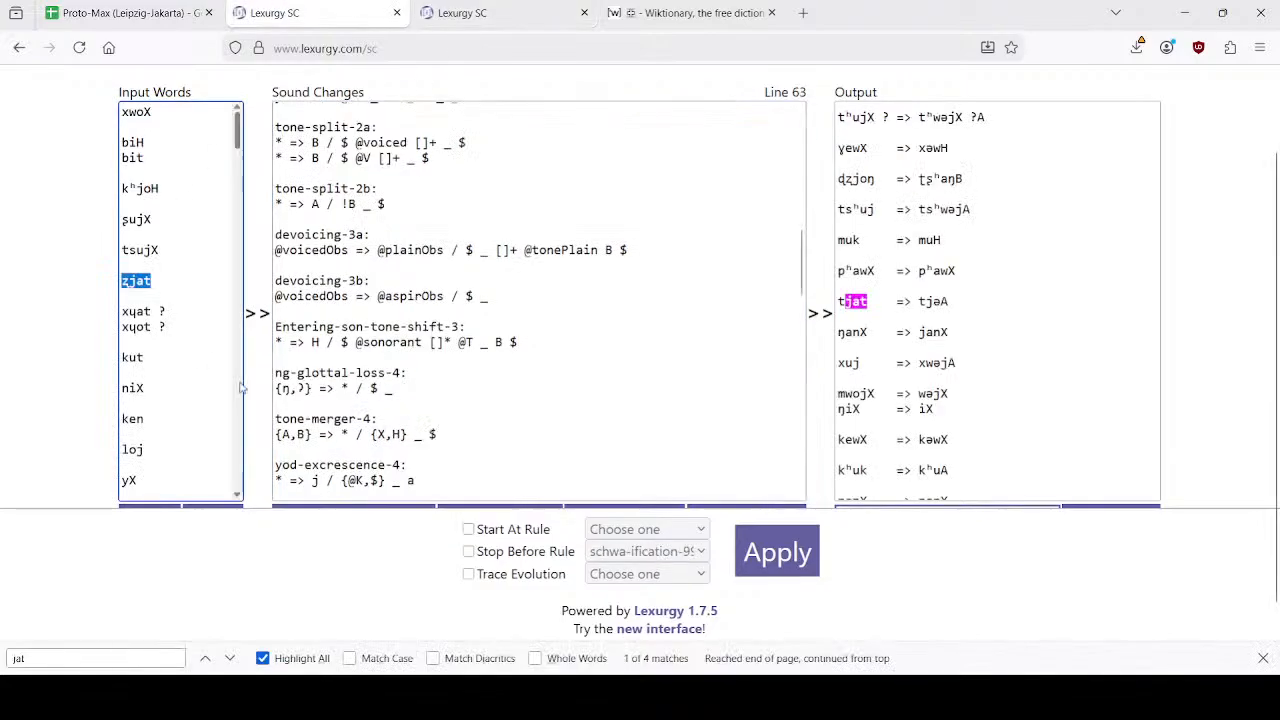
left_click(230, 658)
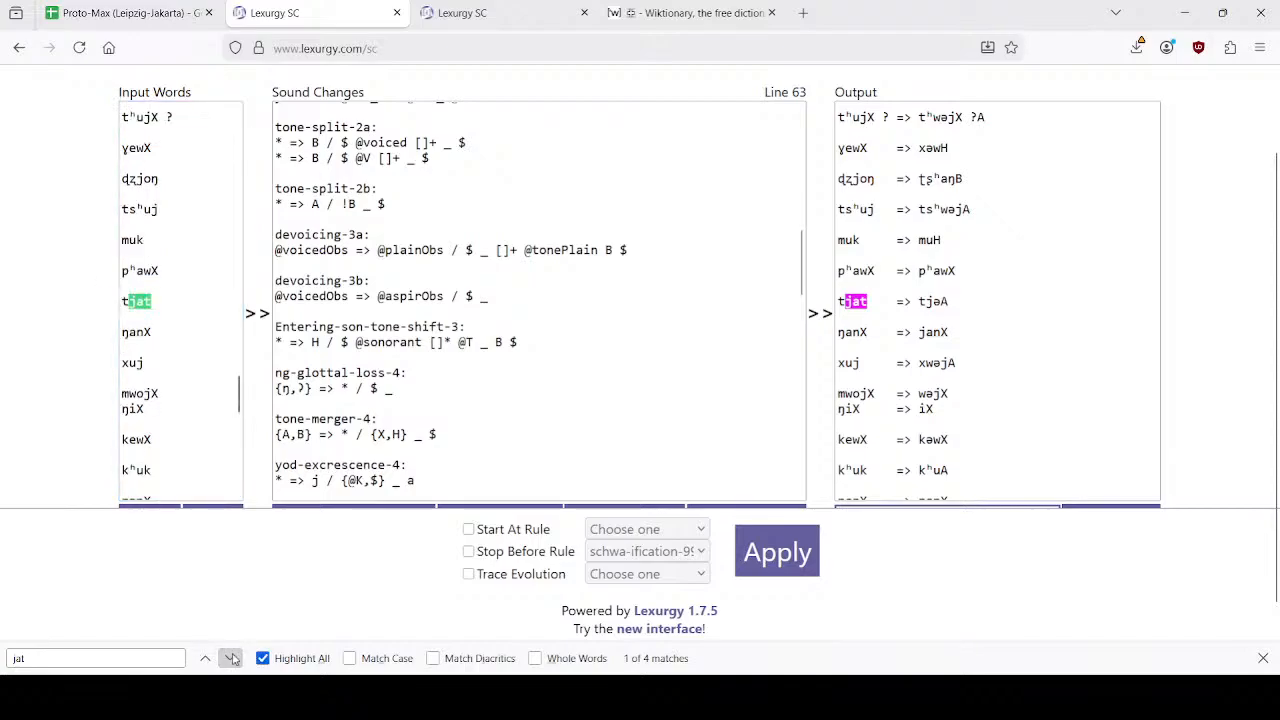
left_click(230, 658)
left_click(230, 658)
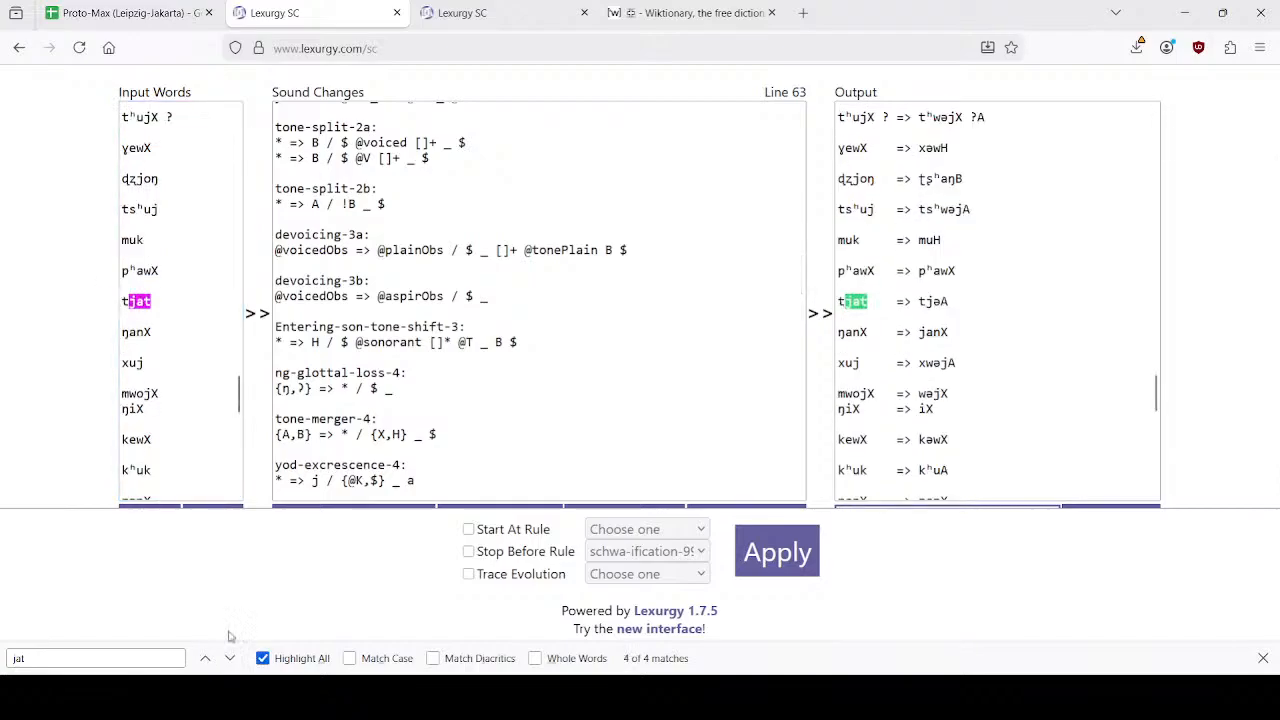
left_click(160, 300)
left_click_drag(160, 300, 112, 301)
key("ctrl+c")
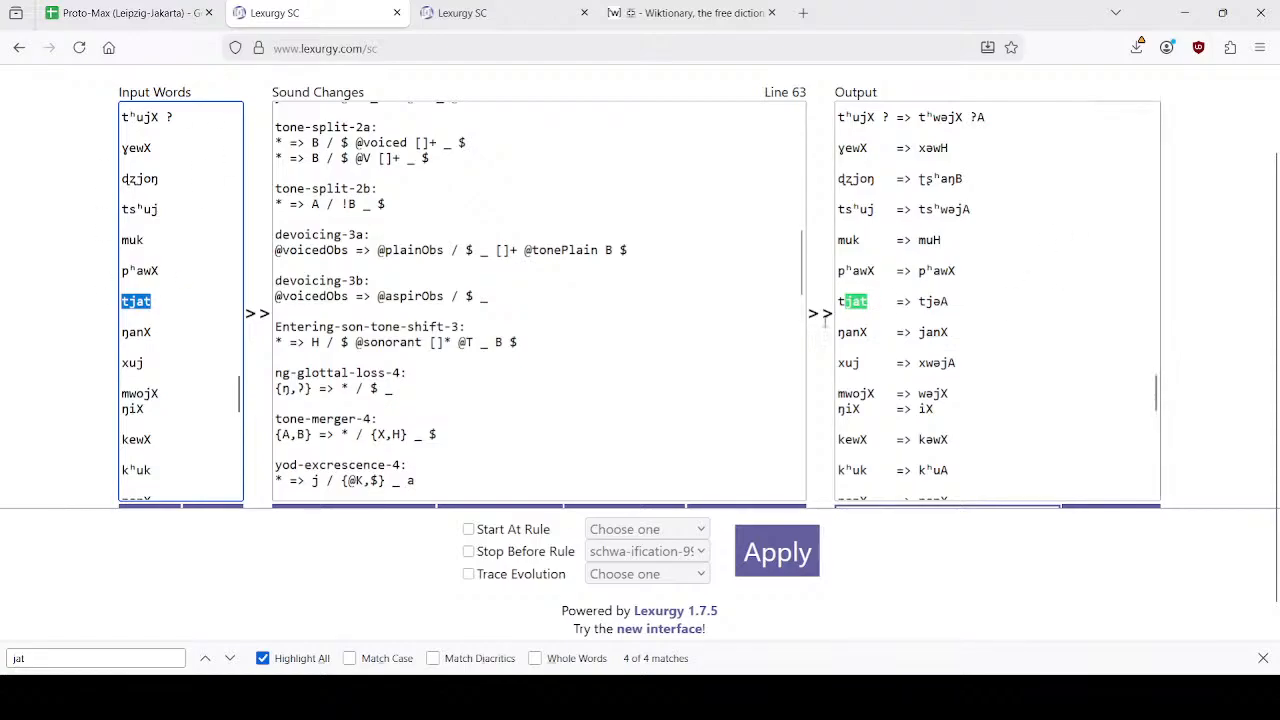
left_click(502, 8)
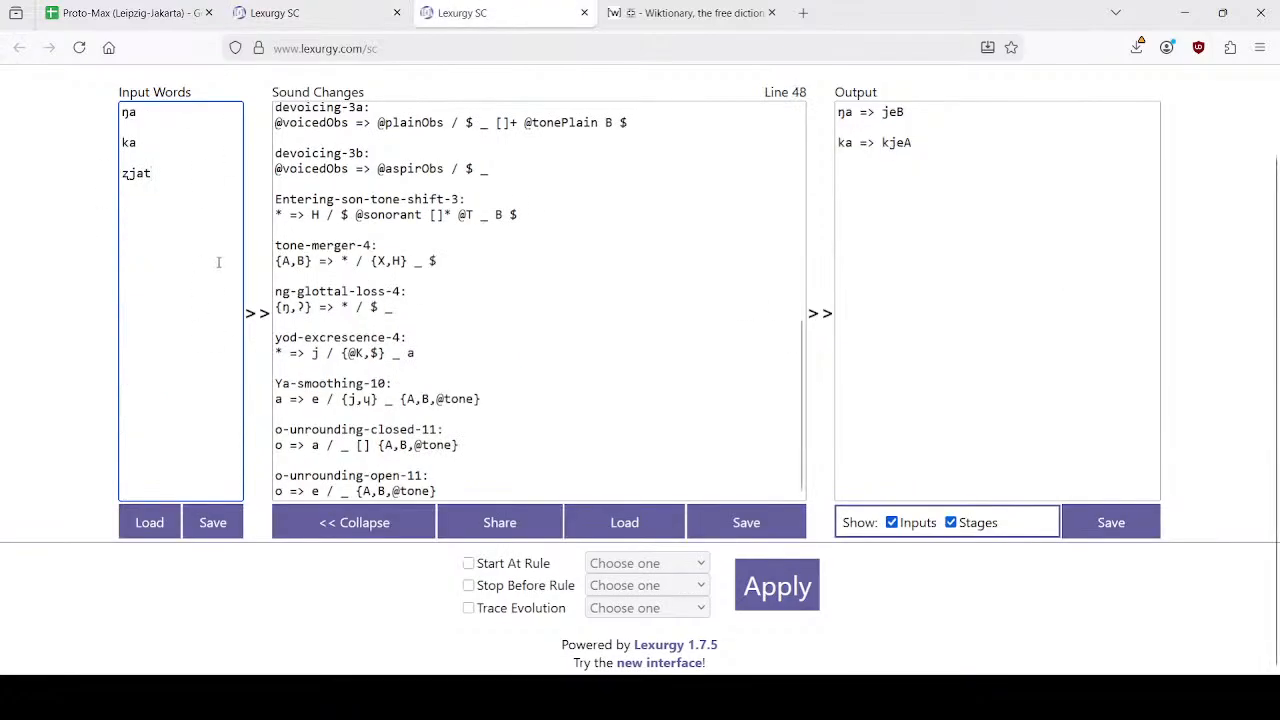
key("ctrl+v")
left_click(779, 589)
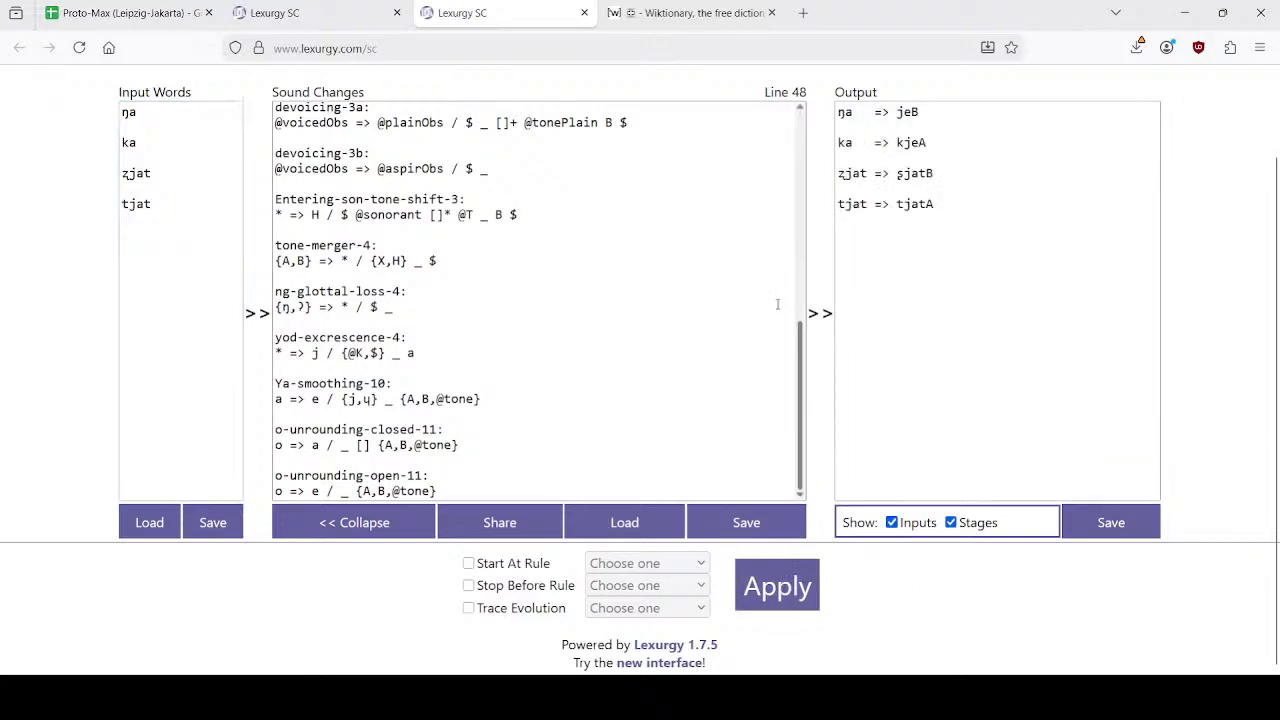
left_click(278, 10)
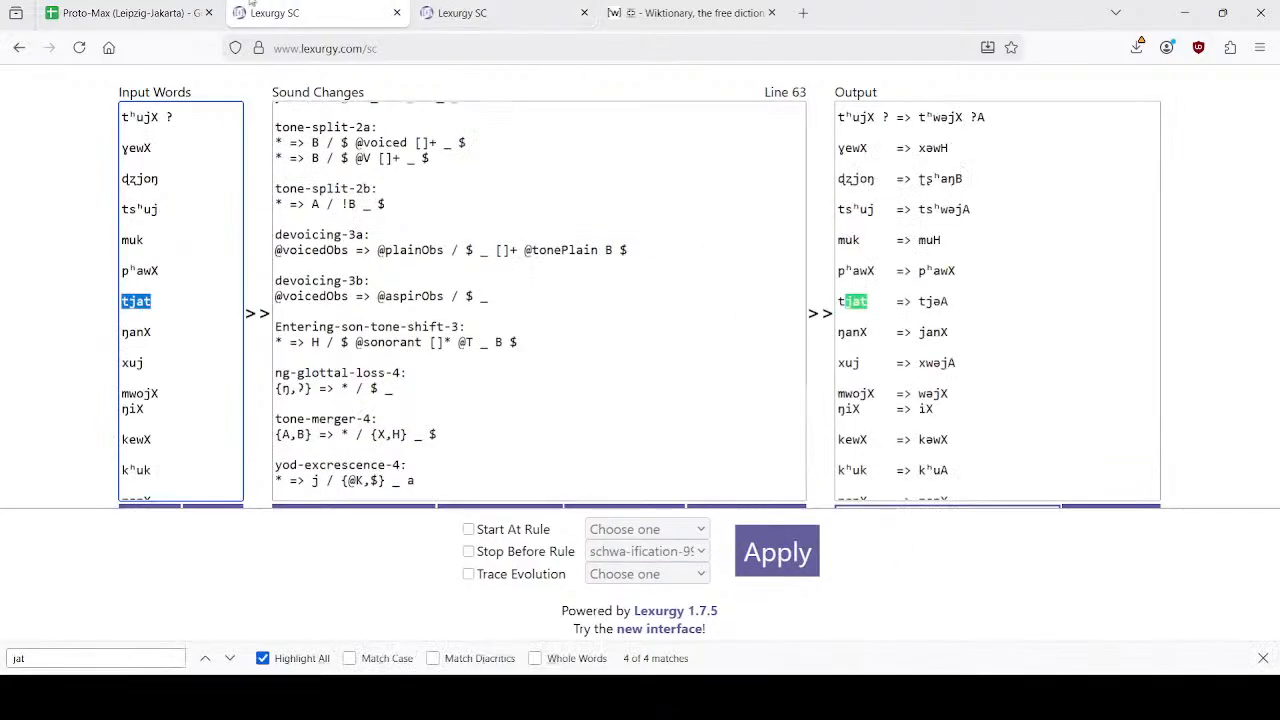
left_click(1263, 658)
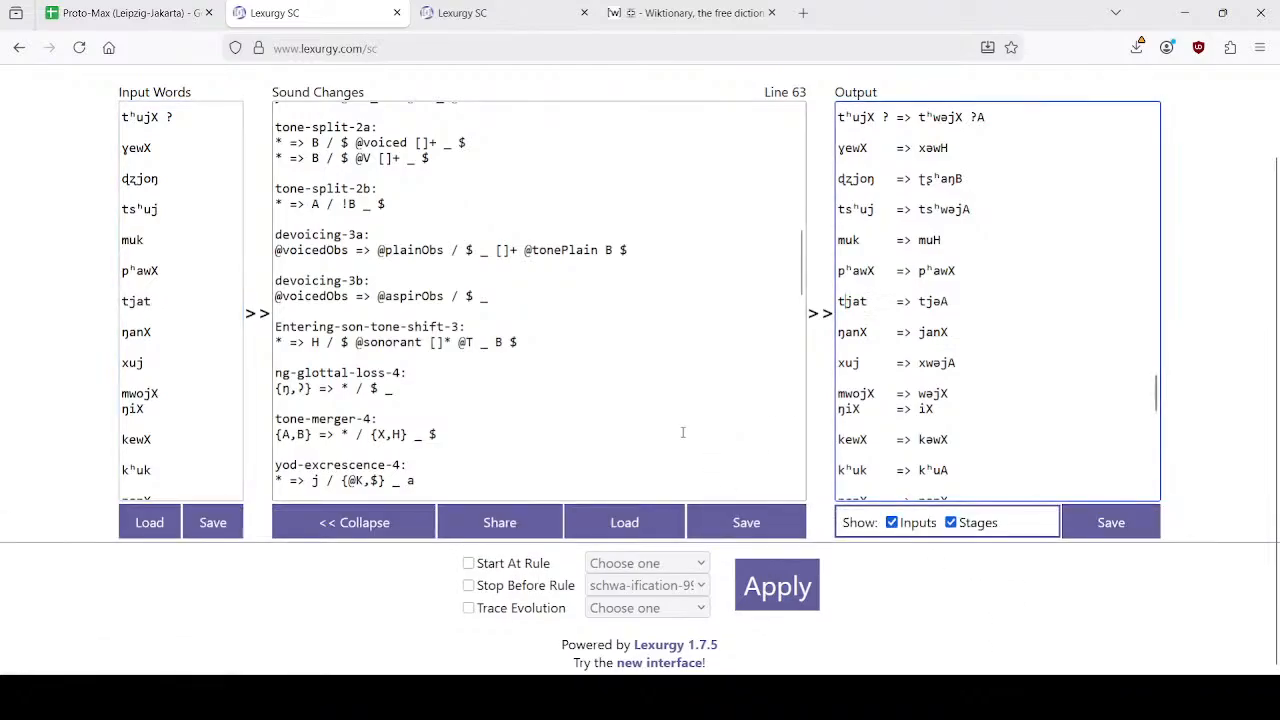
scroll(575, 332, "up", 10)
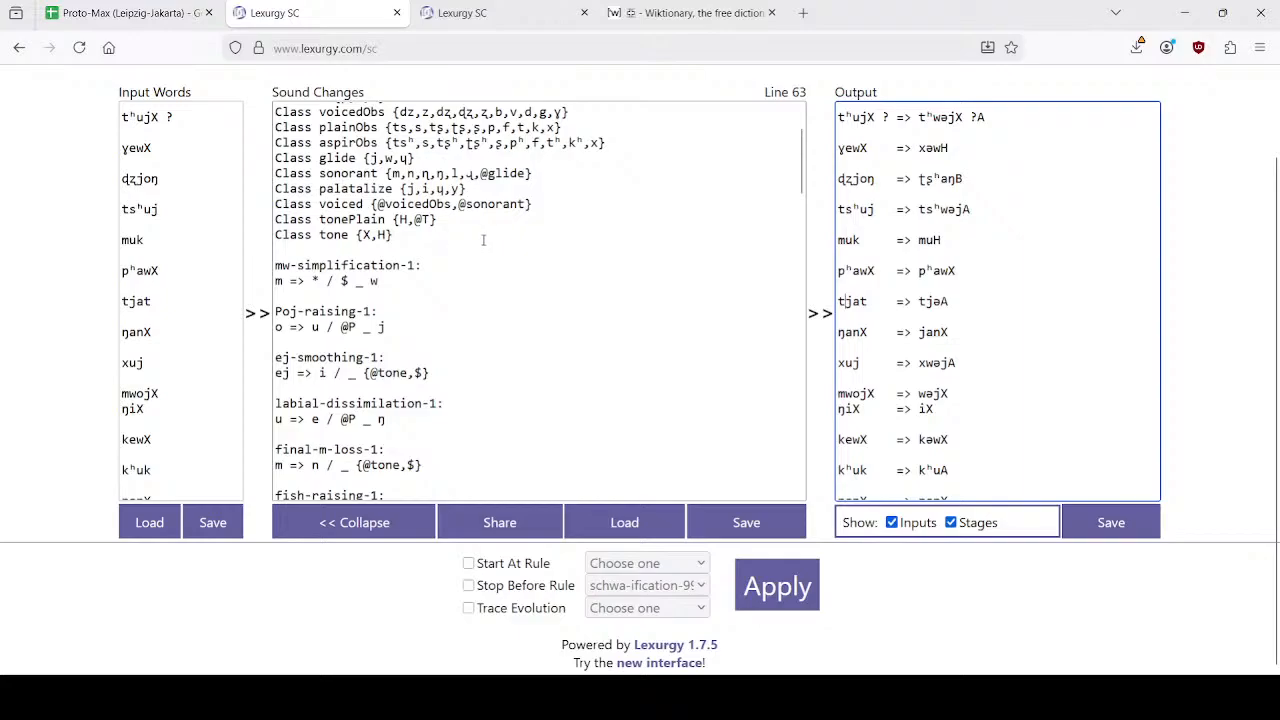
left_click_drag(452, 252, 515, 533)
scroll(471, 406, "down", 20)
scroll(523, 423, "down", 3)
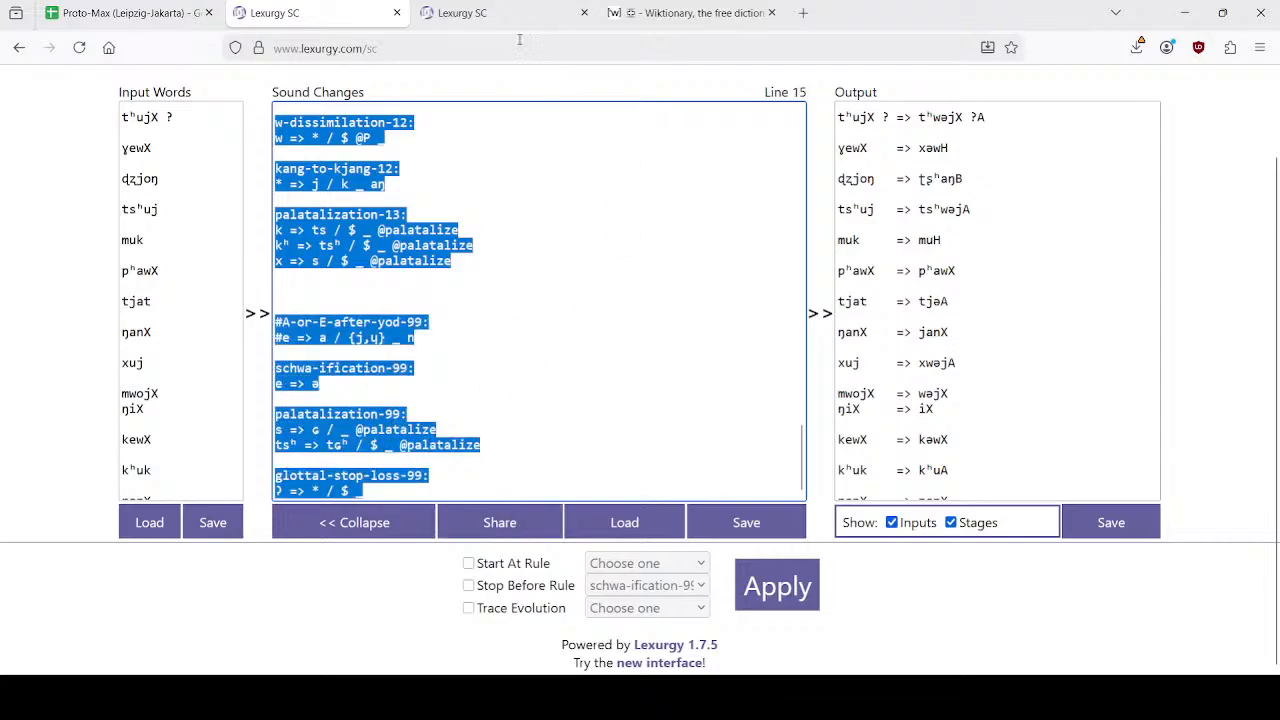
key("ctrl+Tab")
key("ctrl+a")
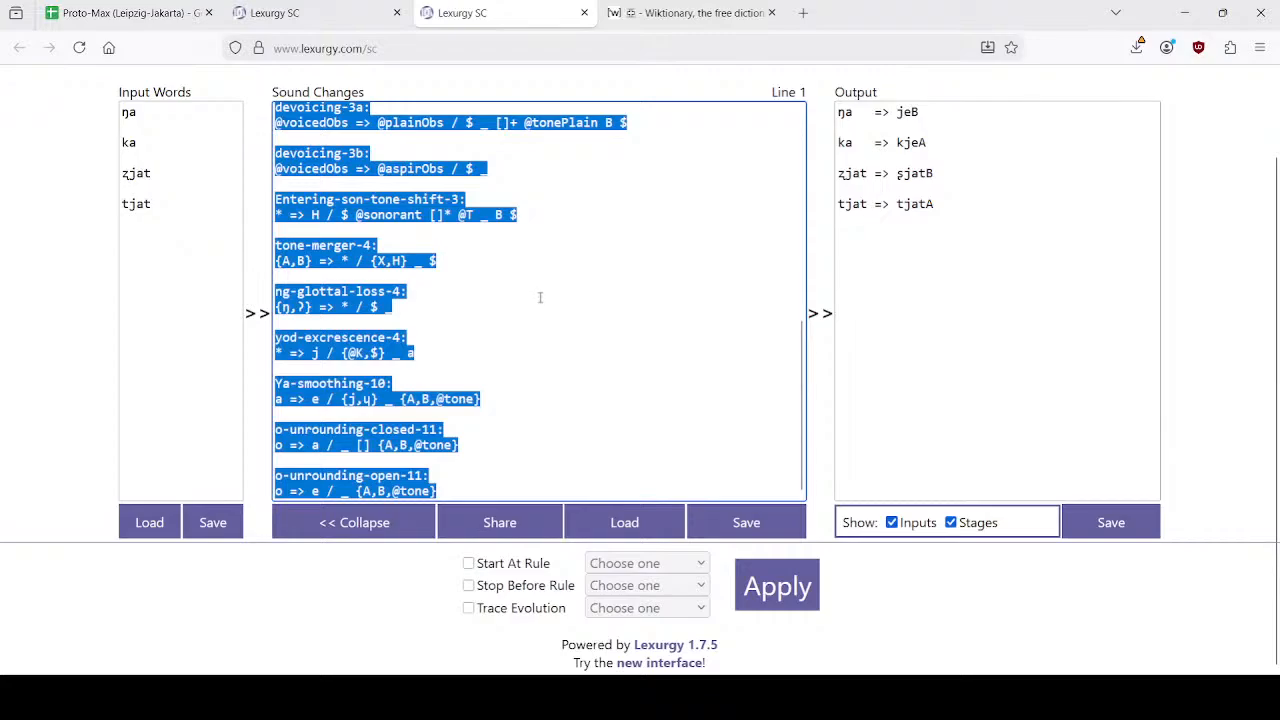
left_click(311, 6)
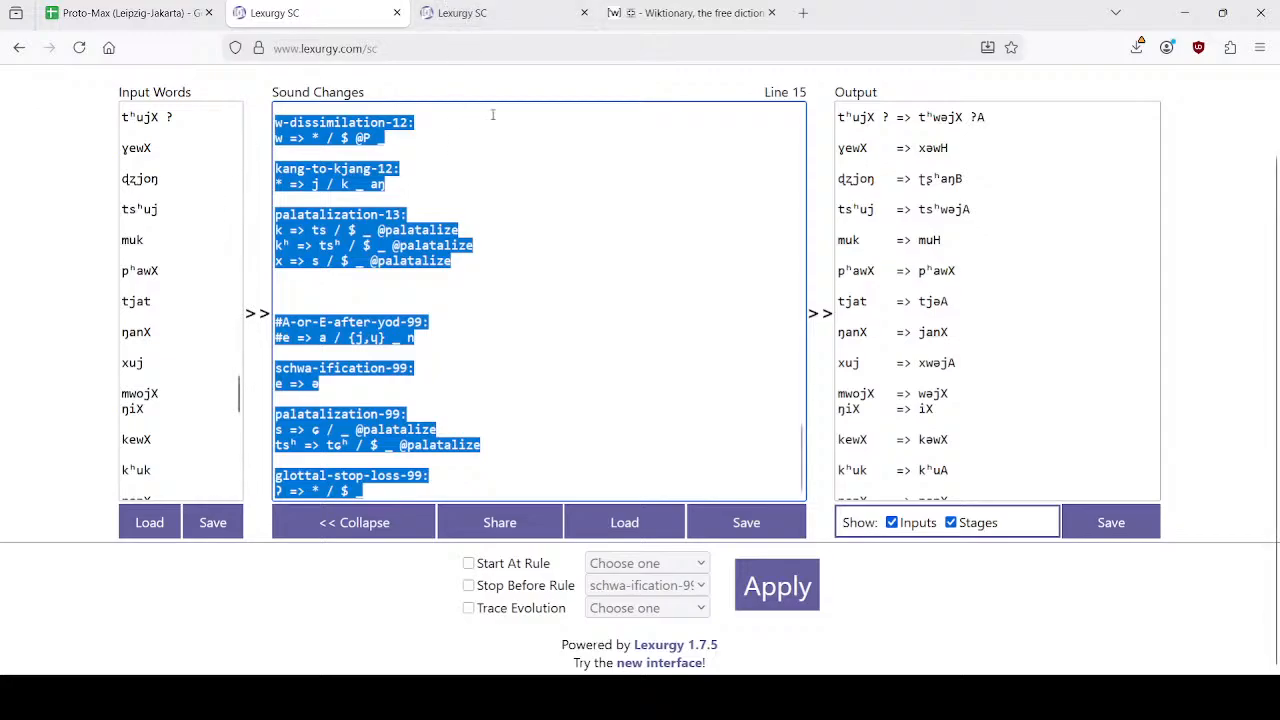
Replace the full rule set's input words with ŋa, ka, ʐjat and tjat from the reduced test, and apply the sound changes.
left_click(460, 12)
left_click(194, 271)
key("ctrl+a")
key("ctrl+shift+Tab")
left_click(209, 268)
key("ctrl+a")
type("ŋa  ka  ʑjat  tjat")
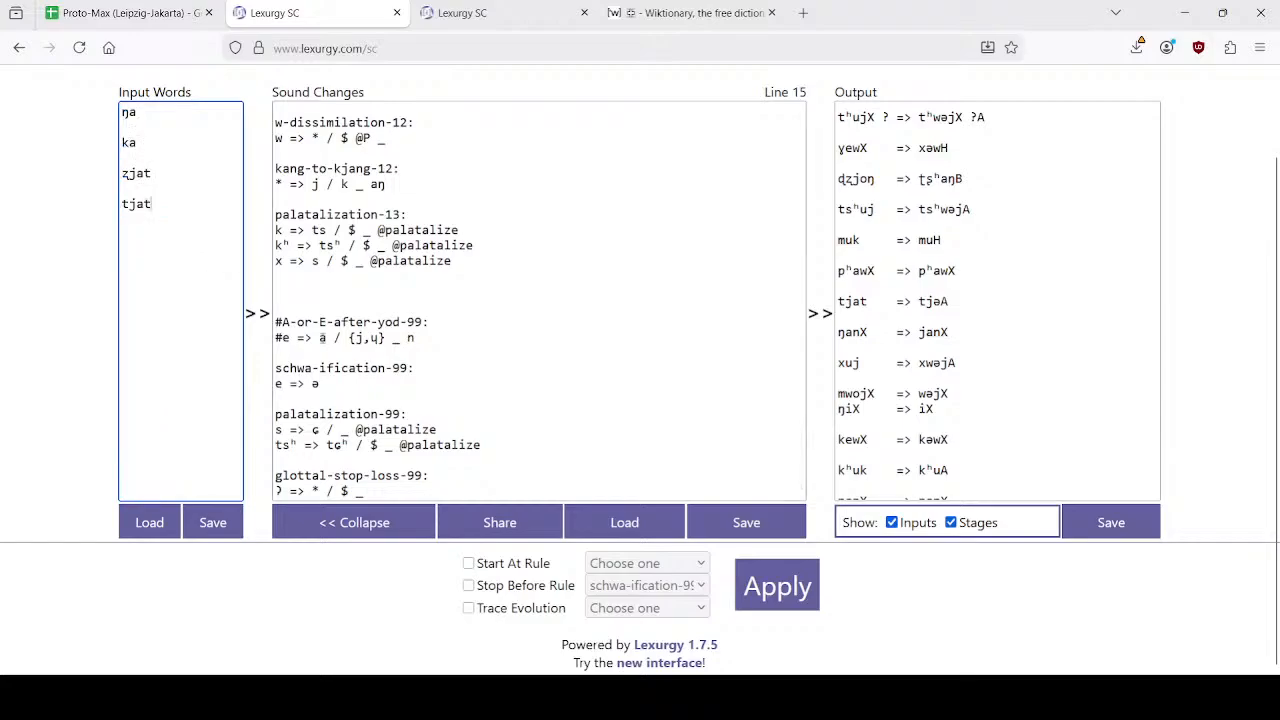
left_click(798, 594)
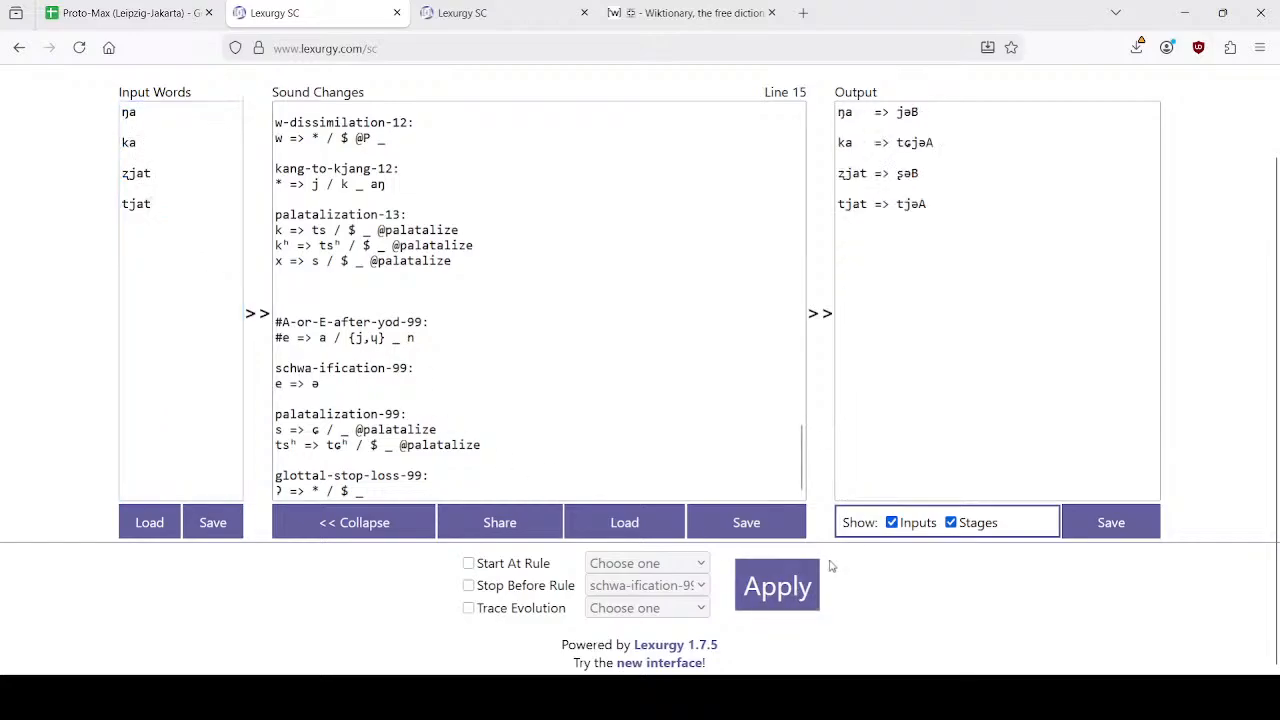
Compare the early rules of the full Lexurgy rule set with the Harbin sound changes sheet in Google Sheets.
scroll(568, 335, "up", 5)
scroll(562, 335, "up", 15)
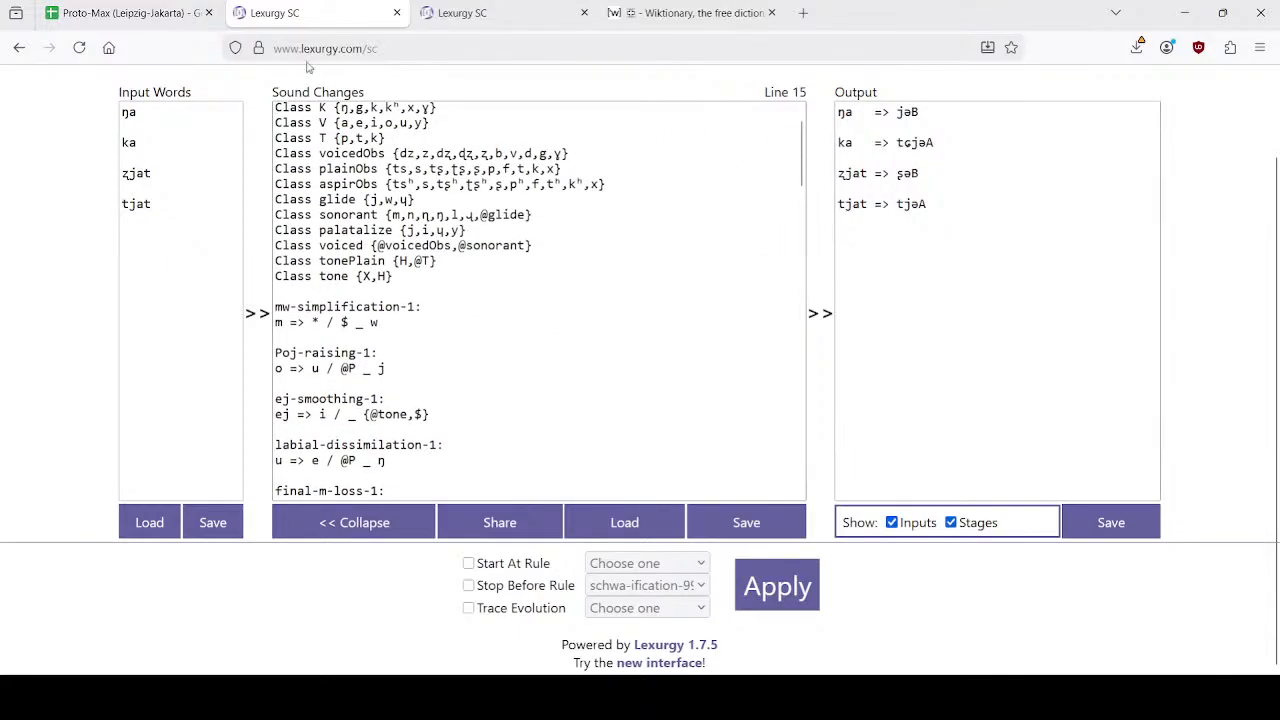
left_click(183, 8)
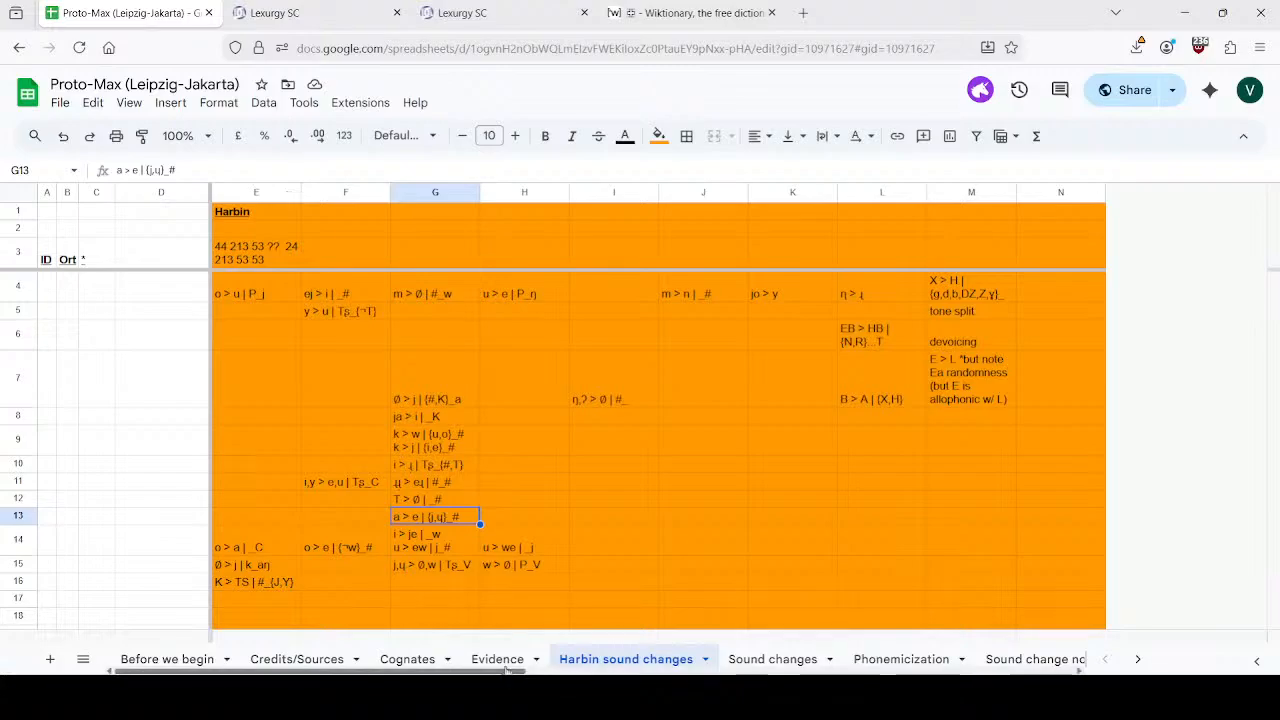
left_click(483, 4)
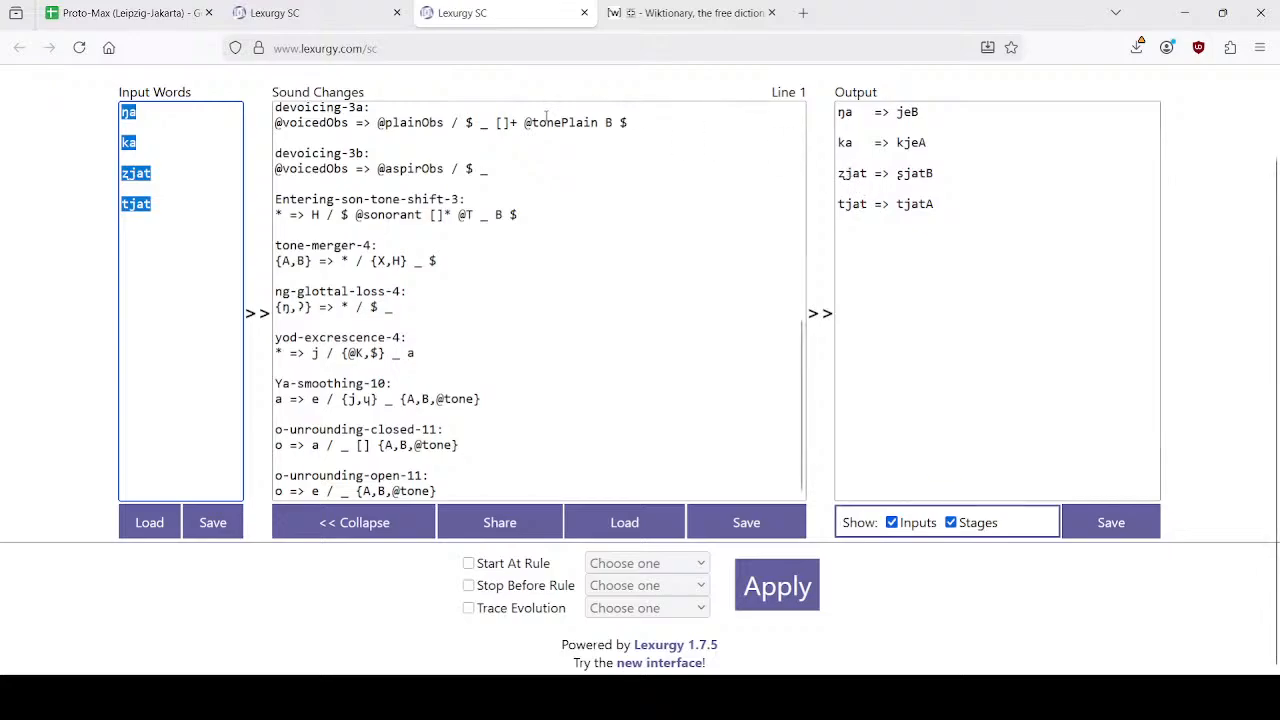
left_click(217, 237)
key("BackSpace")
key("BackSpace")
key("BackSpace")
key("BackSpace")
key("BackSpace")
key("BackSpace")
key("BackSpace")
key("BackSpace")
key("BackSpace")
key("BackSpace")
key("BackSpace")
key("BackSpace")
key("BackSpace")
key("BackSpace")
key("BackSpace")
key("BackSpace")
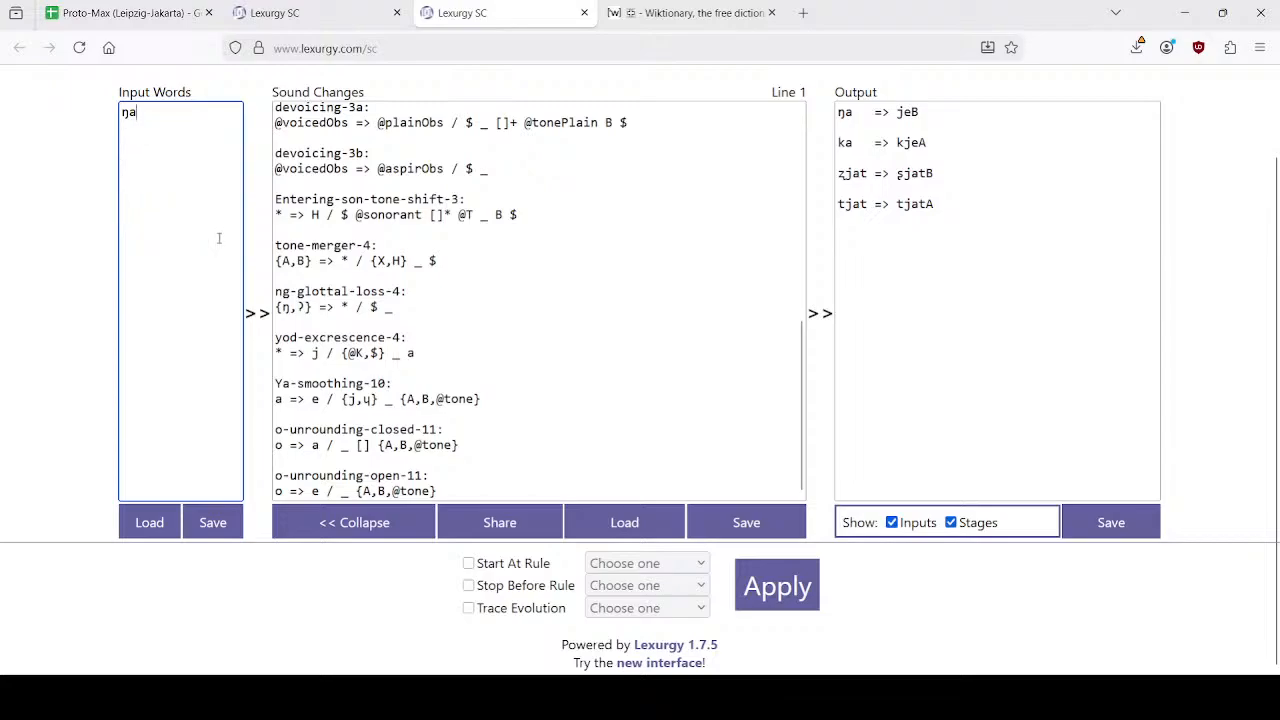
key("ctrl+z")
key("ctrl+z")
key("ctrl+z")
key("ctrl+z")
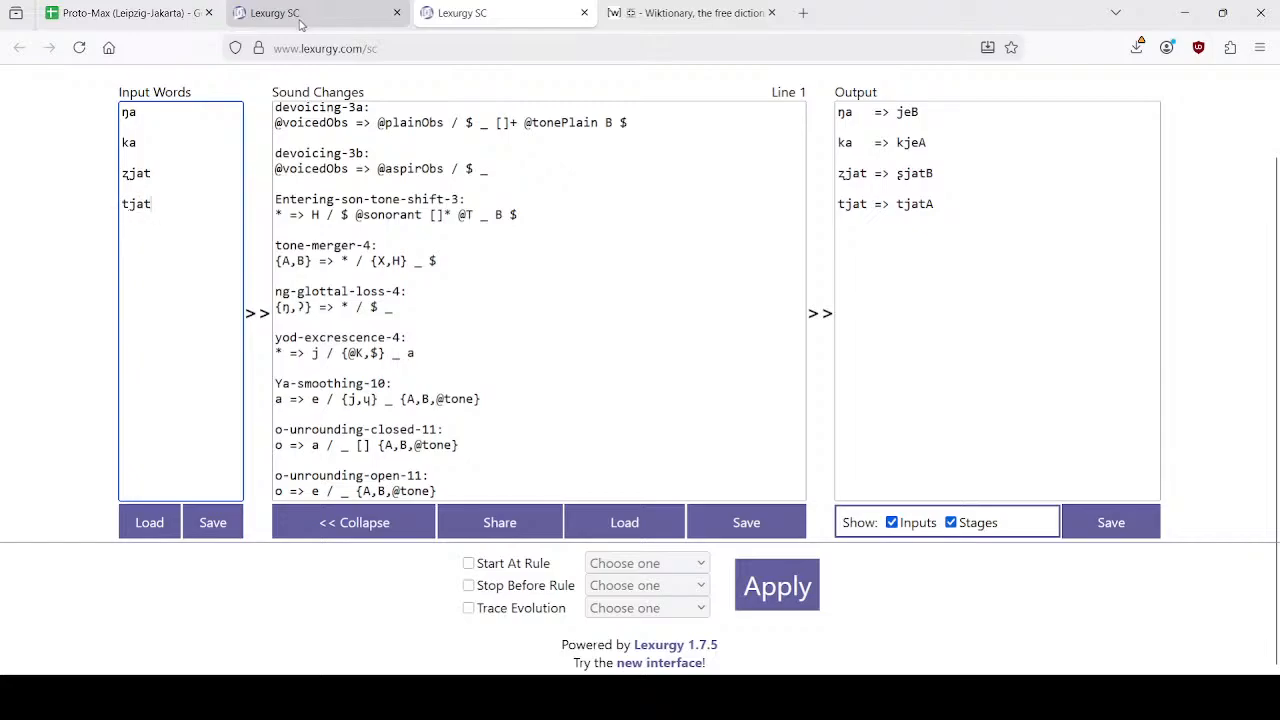
Restore the long input word list in the full Lexurgy rule set and search the page for at, kat, gat and xat.
left_click(300, 16)
key("ctrl+z")
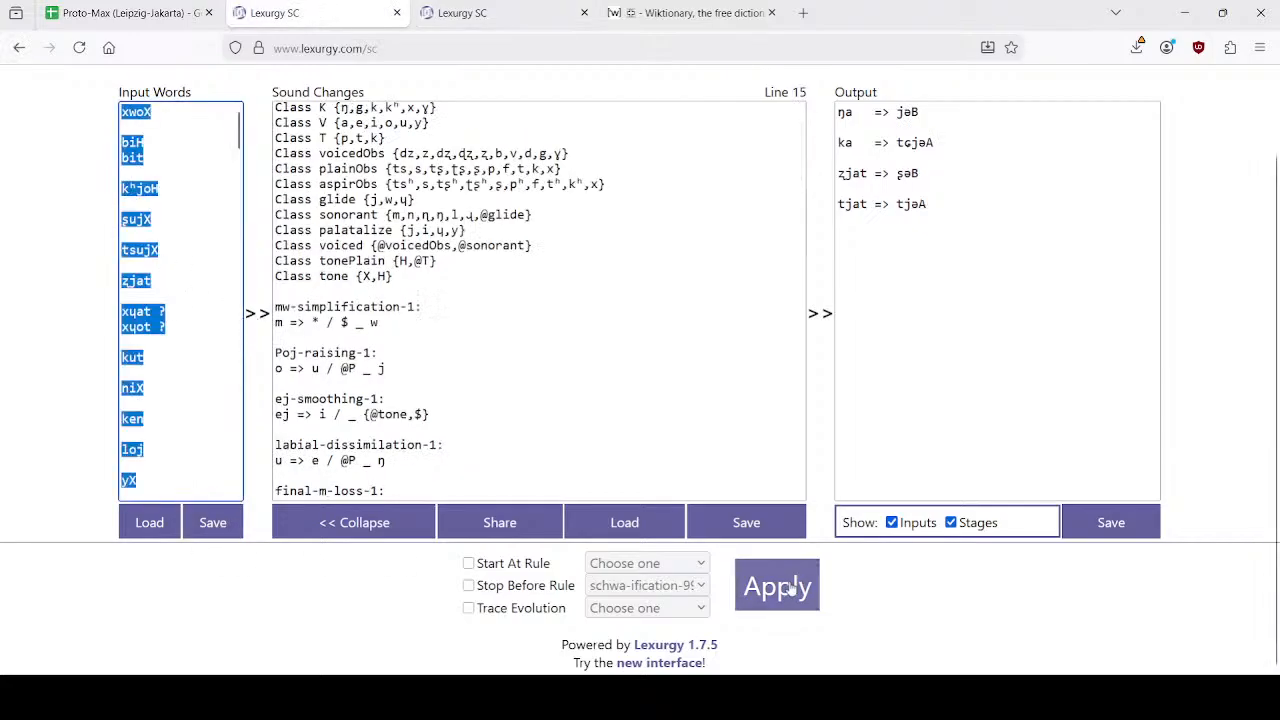
key("ctrl+f")
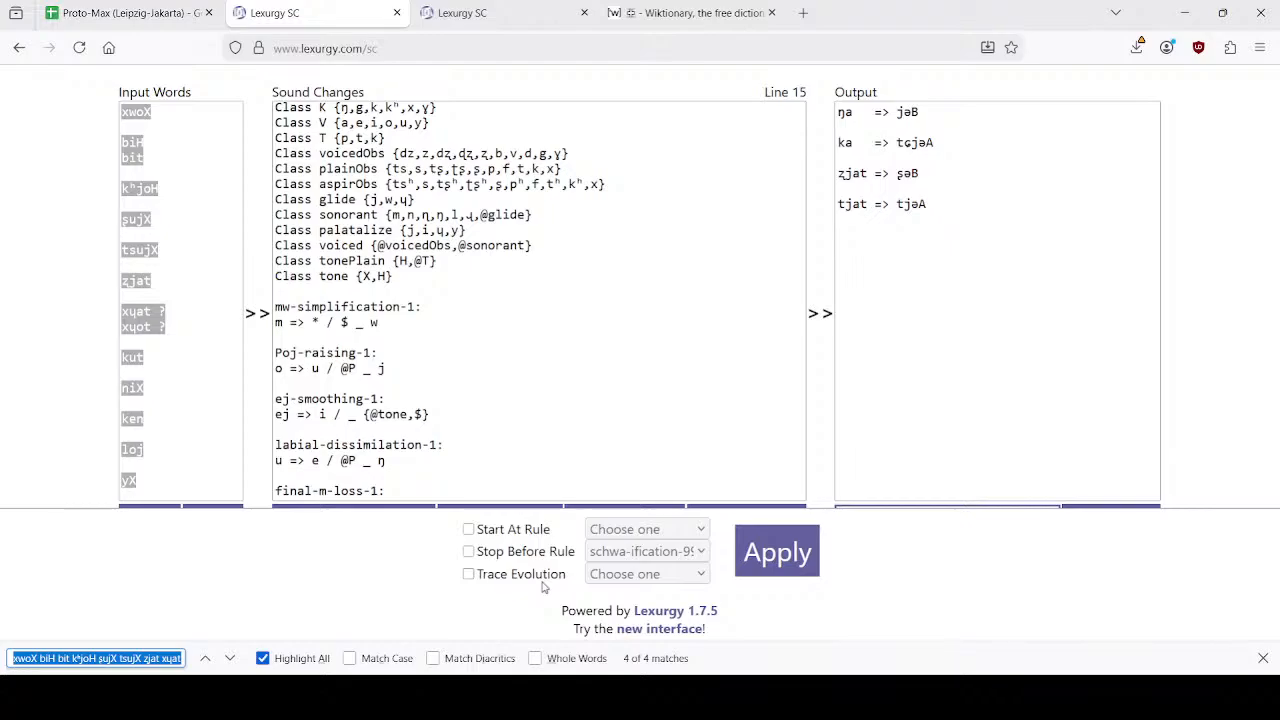
type("at")
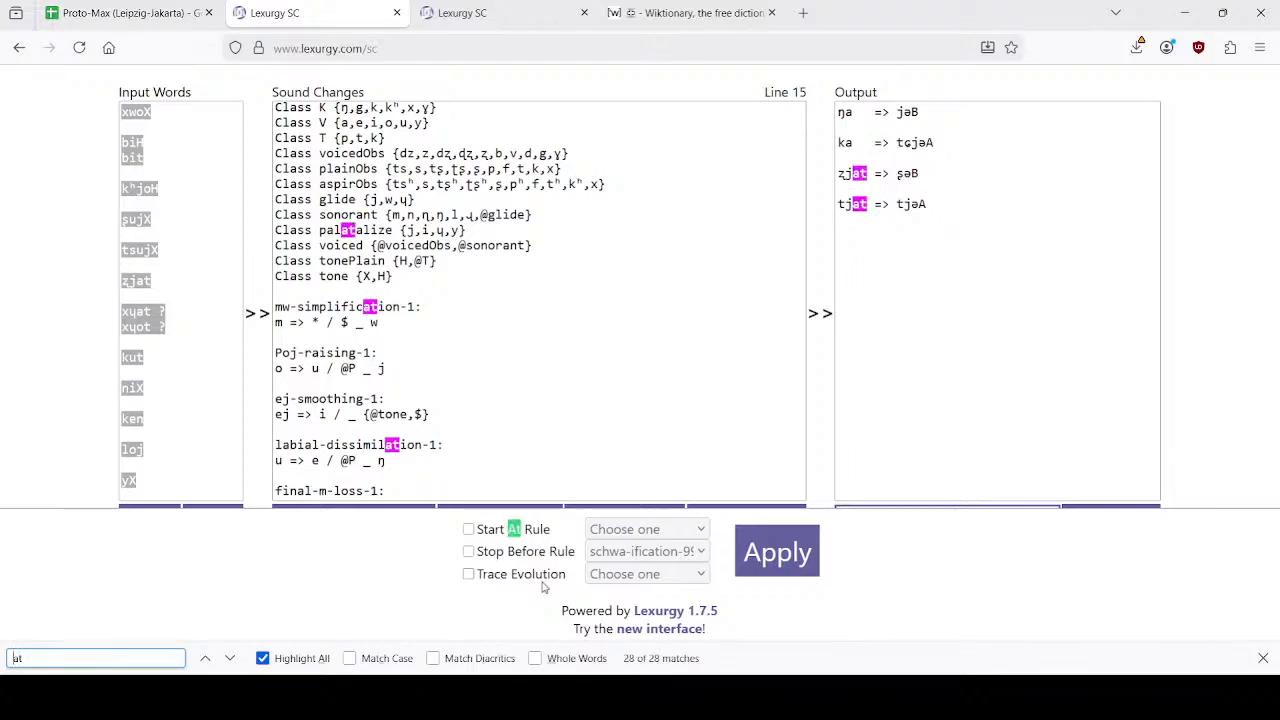
type("k")
key("BackSpace")
type("g")
key("BackSpace")
type("x")
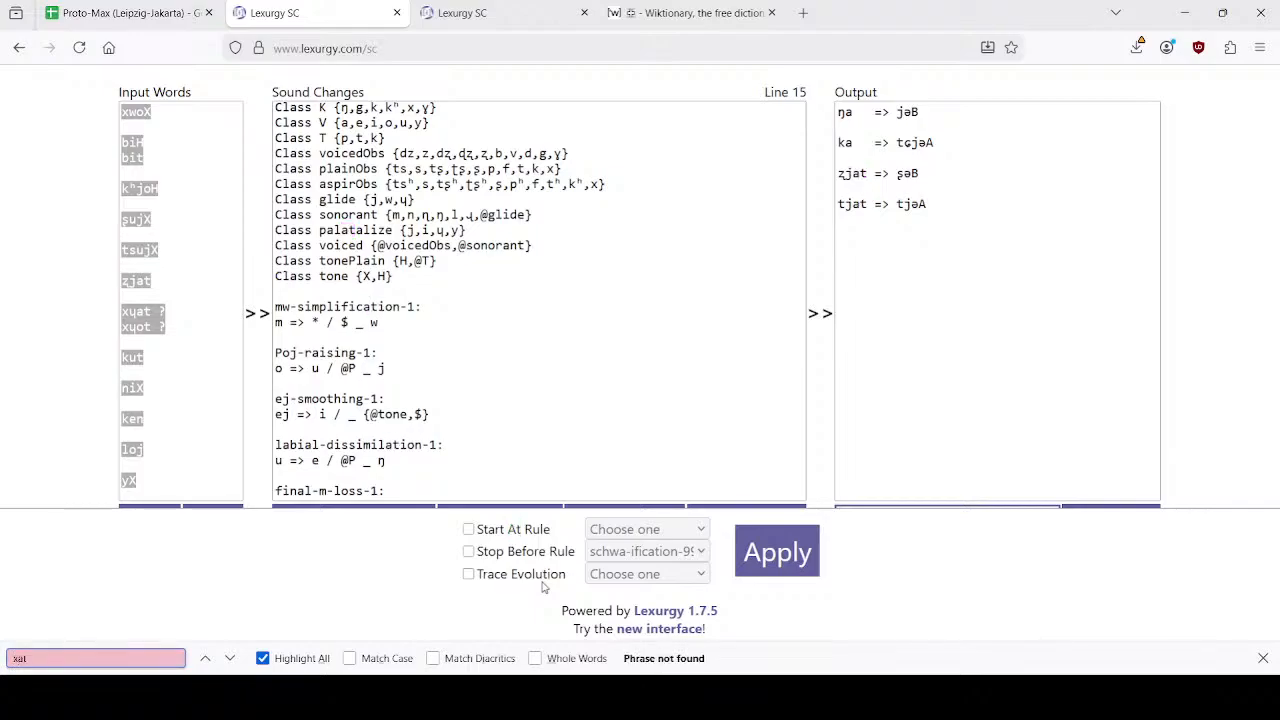
key("BackSpace")
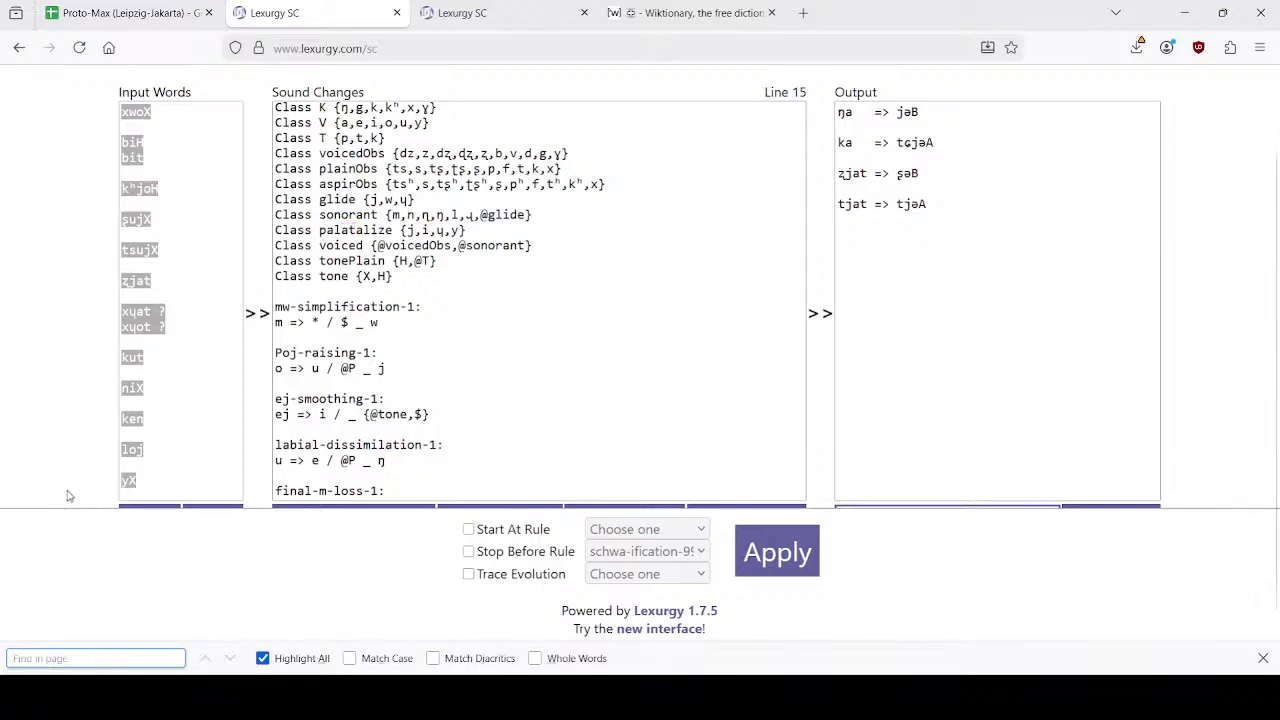
Replace the full word list with the test words ŋa, ka, ʐjat and tjat, and close the page search.
left_click(178, 422)
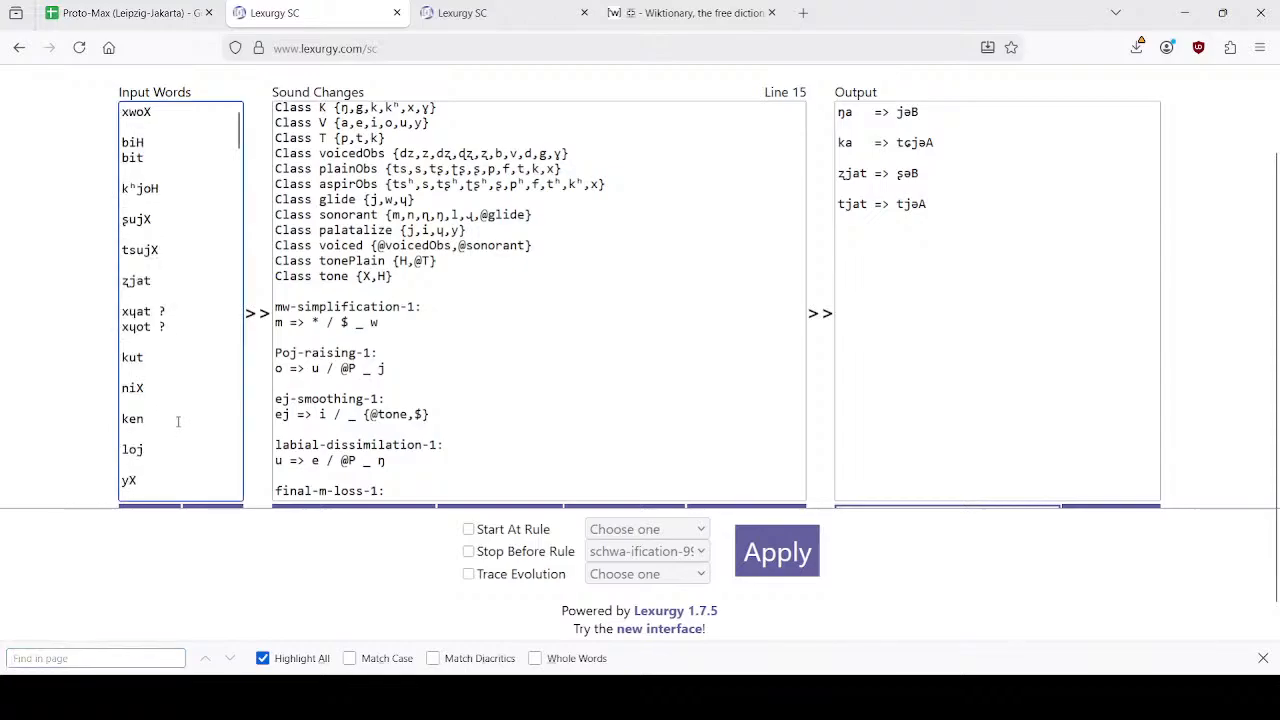
key("ctrl+a")
type("ŋa  ka  ʐjat  tjat")
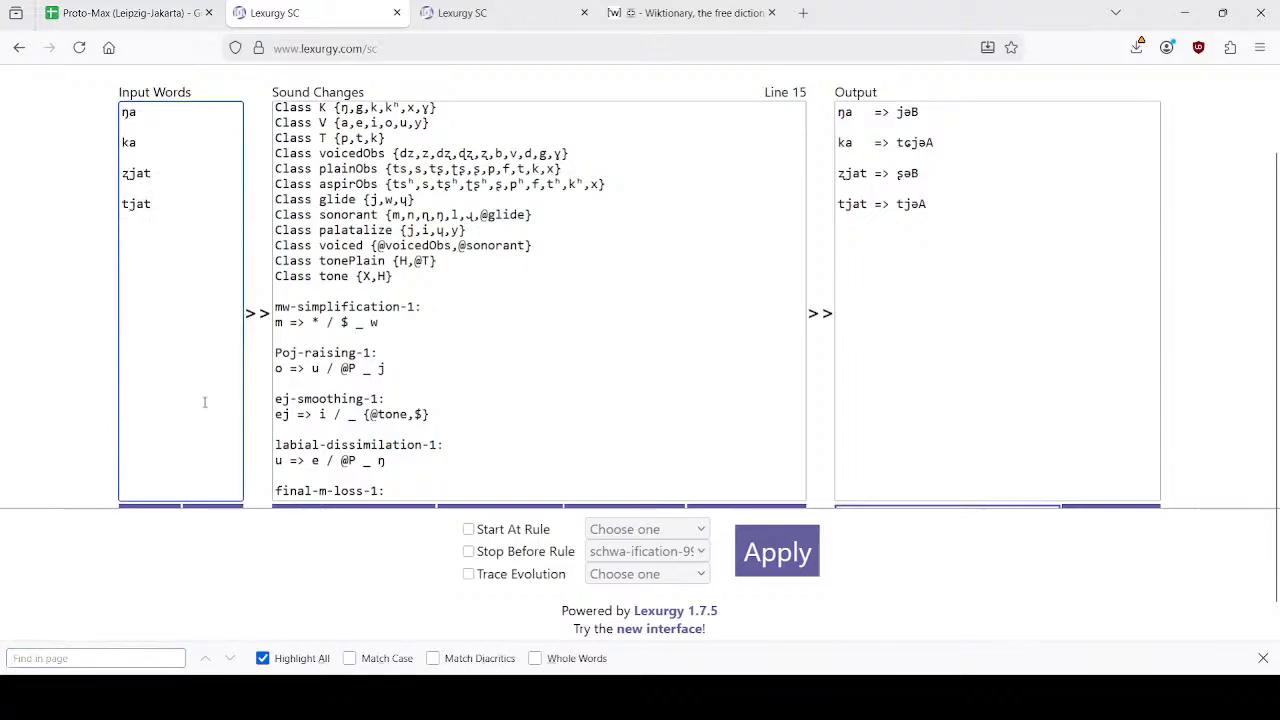
left_click(1265, 657)
Compare the order of the full Lexurgy rules with the yod-insertion, ja > i and a > e entries in the Harbin sound changes sheet.
scroll(573, 360, "down", 3)
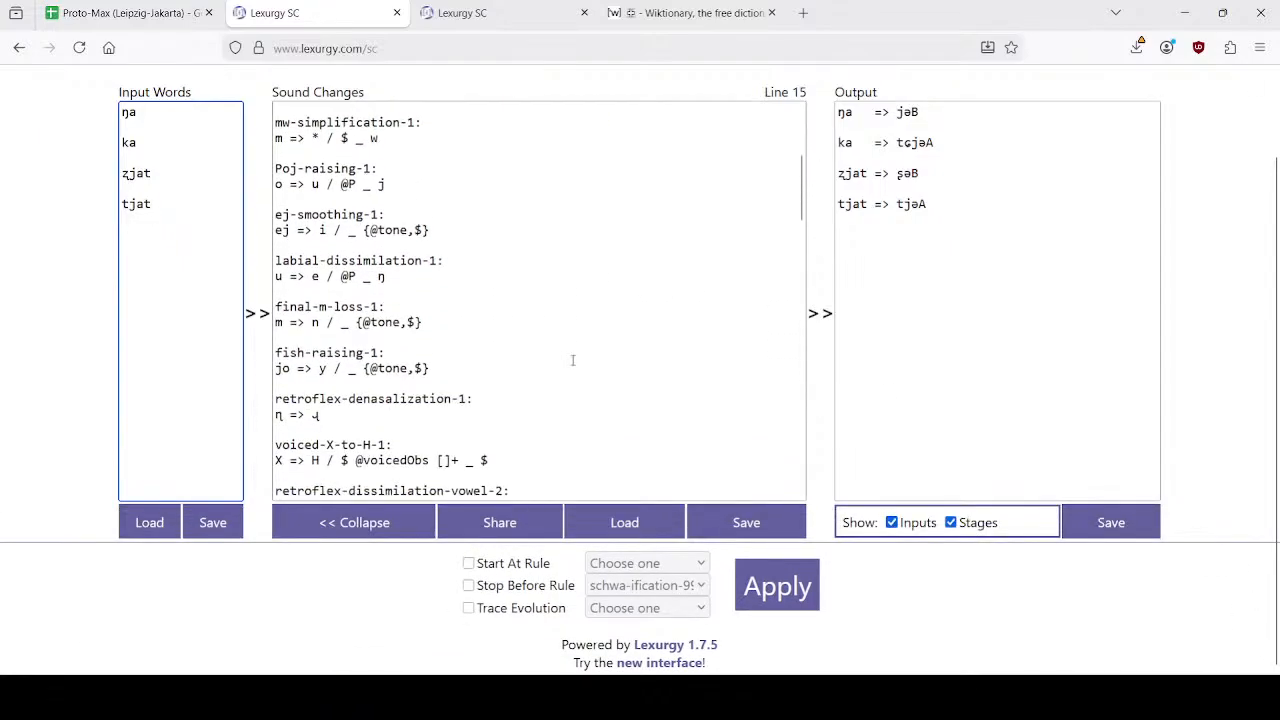
scroll(573, 360, "down", 3)
left_click(130, 13)
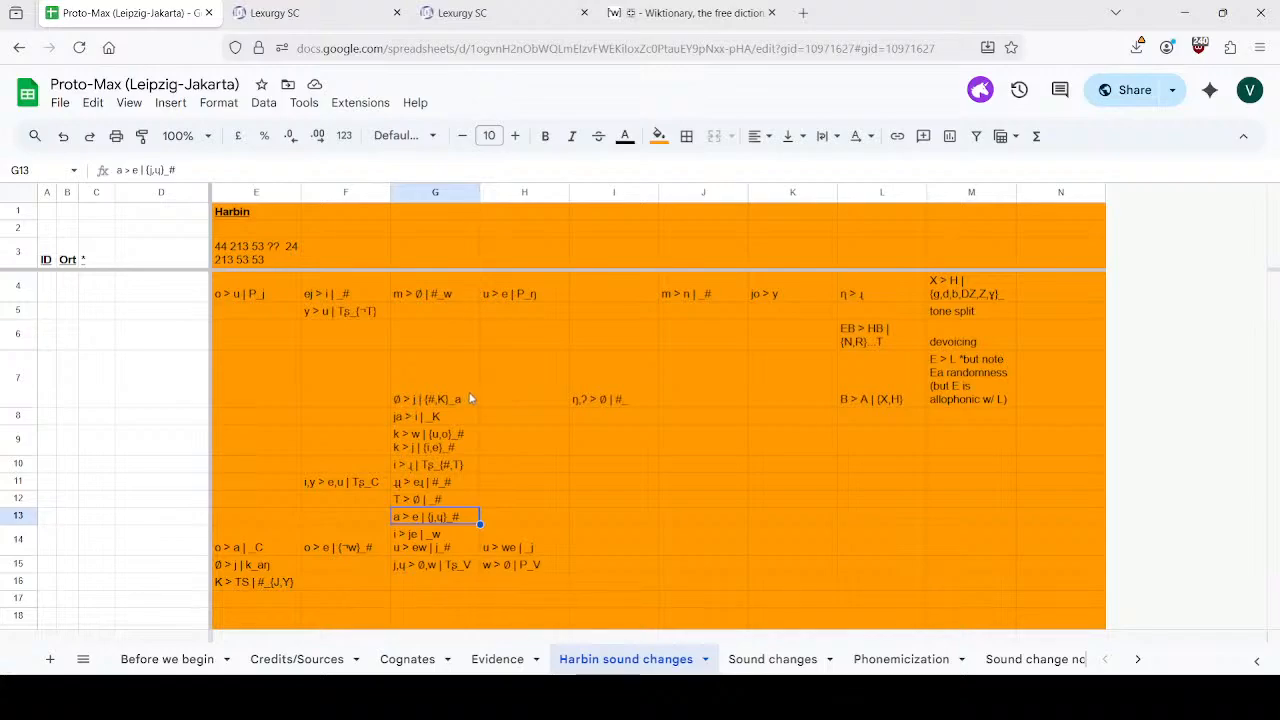
left_click(451, 418)
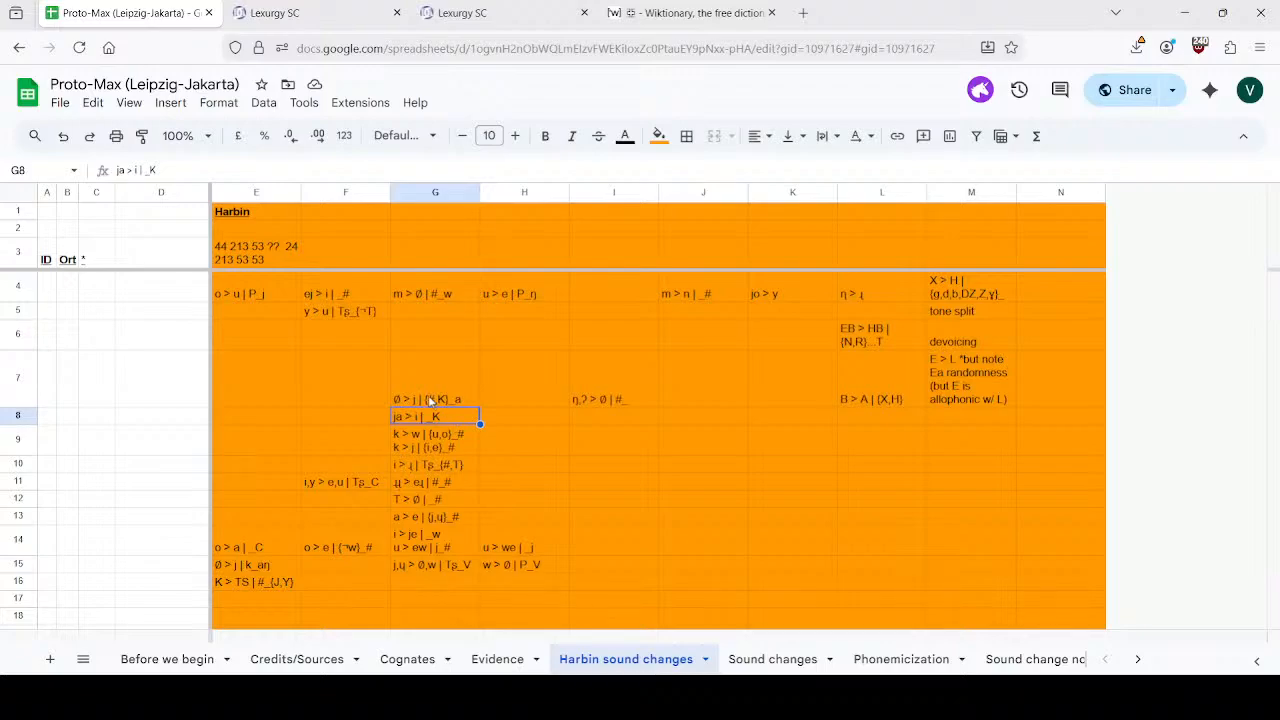
left_click(428, 396)
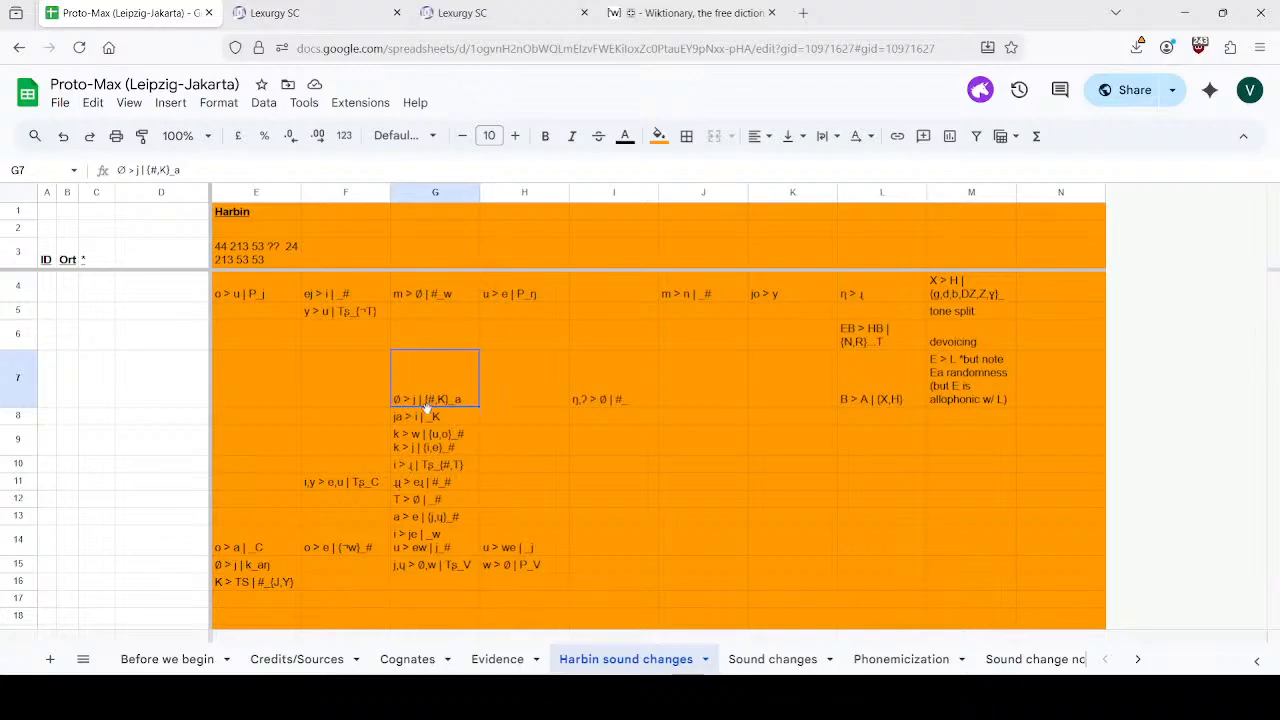
left_click_drag(429, 394, 428, 414)
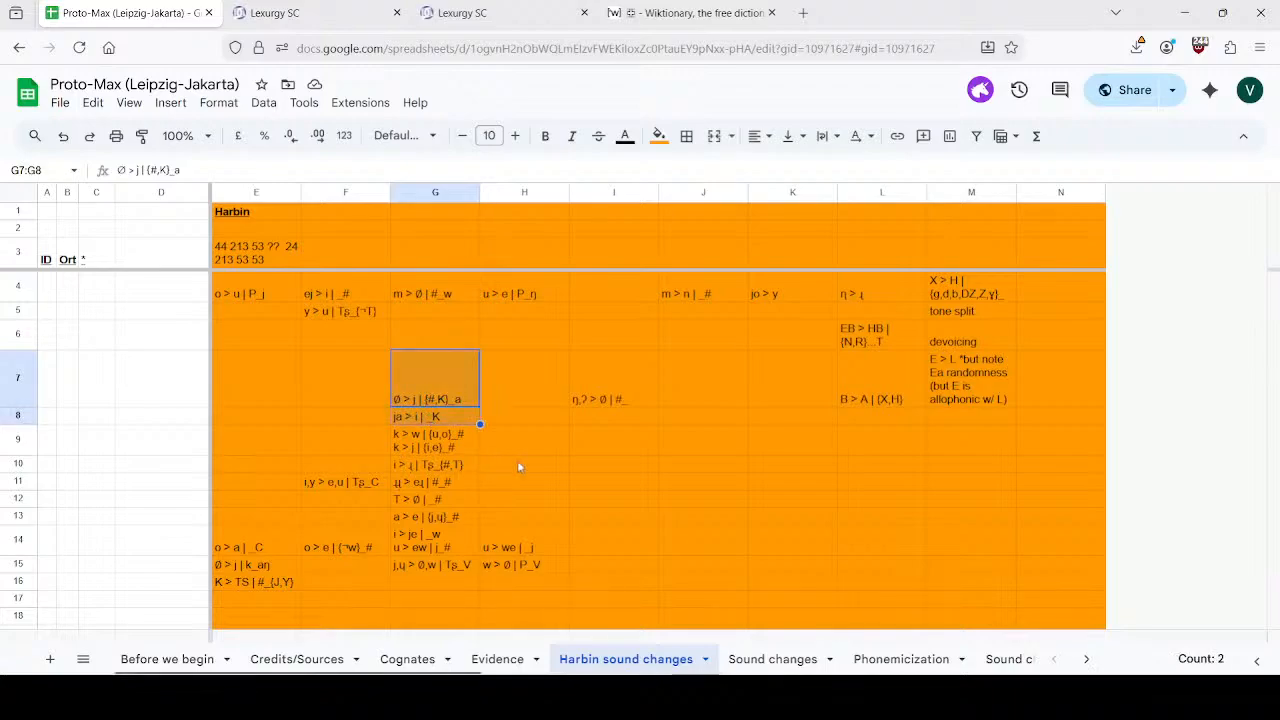
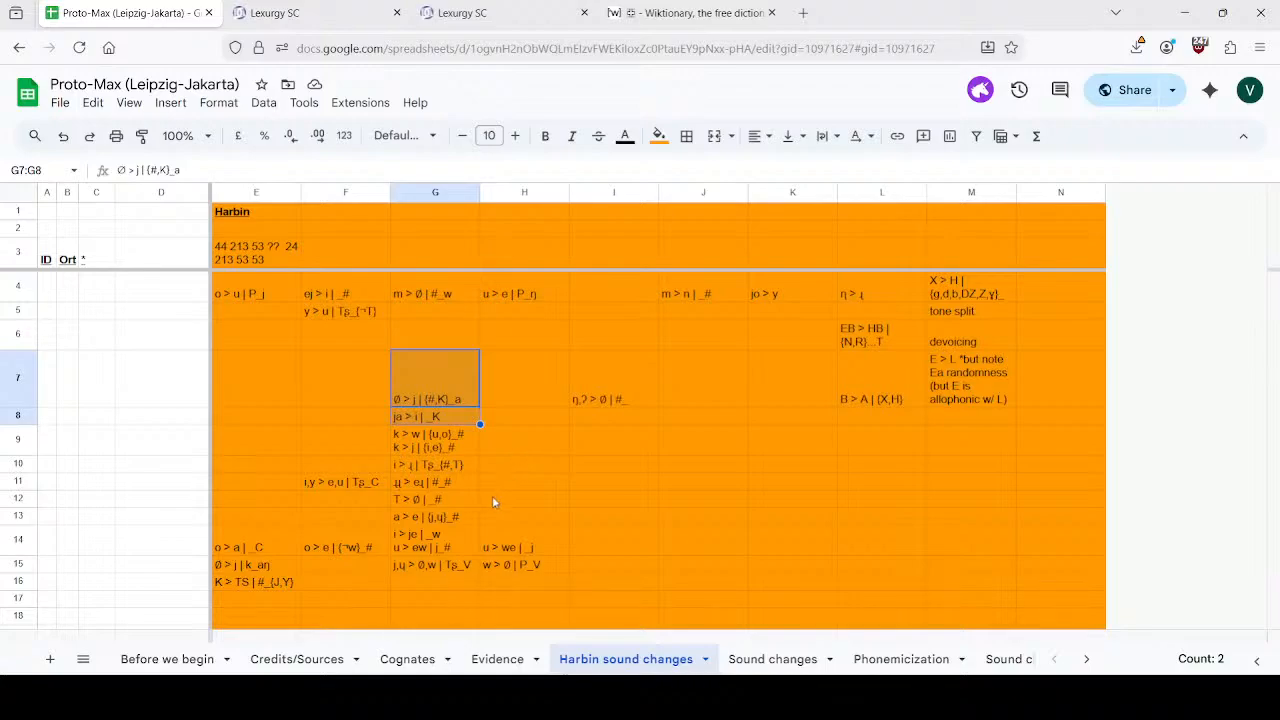
left_click(449, 518)
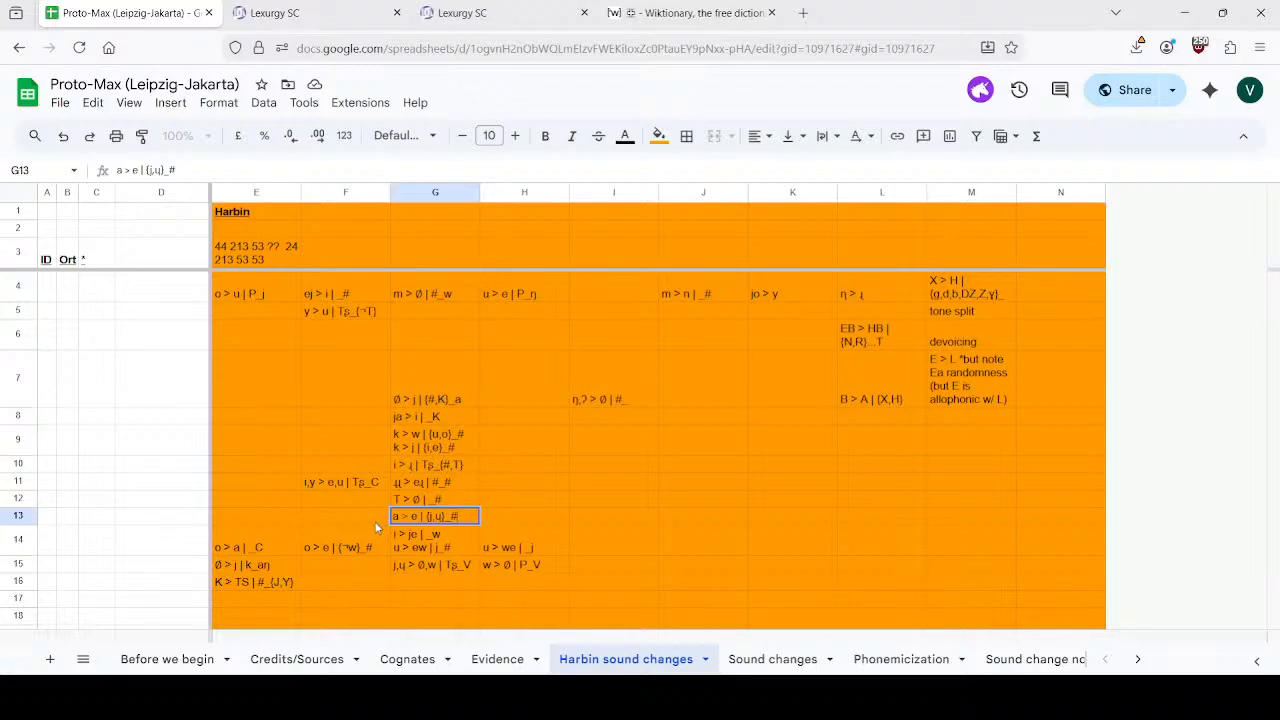
Try moving row 13 with the a > e rule up to row 7 of the Harbin sheet, and undo the move.
left_click(10, 518)
left_click_drag(12, 517, 36, 368)
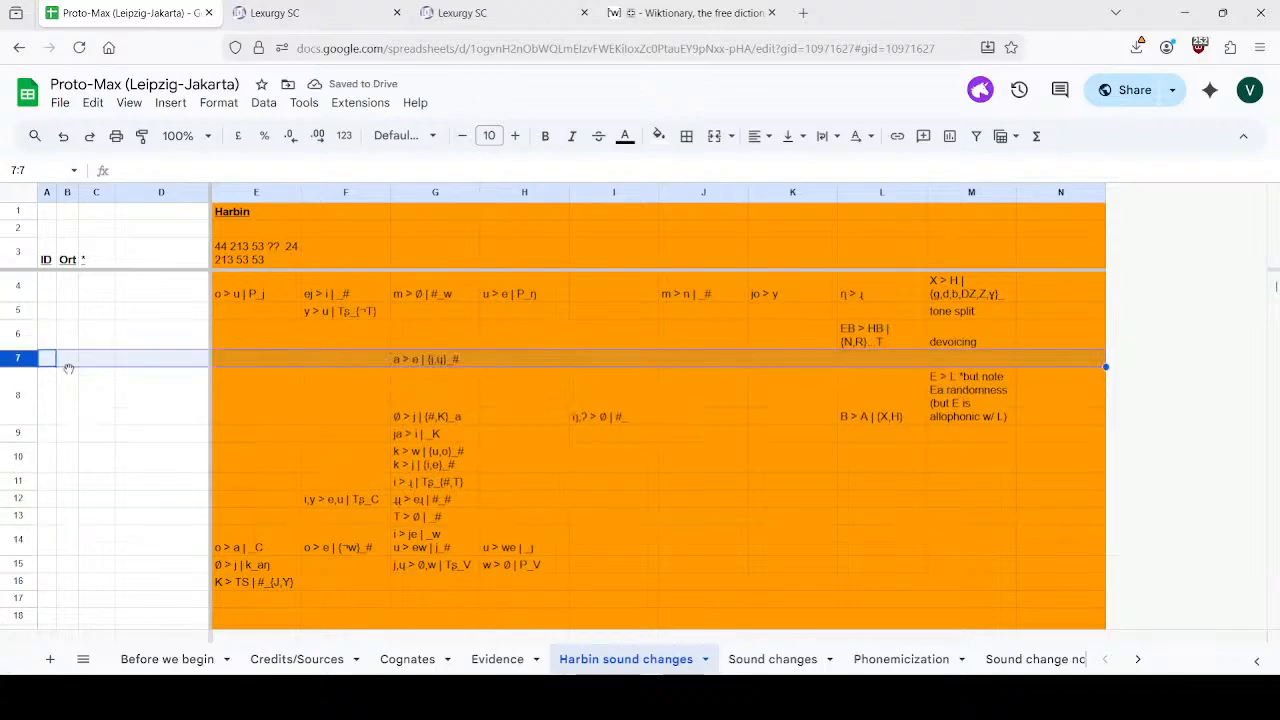
key("ctrl+z")
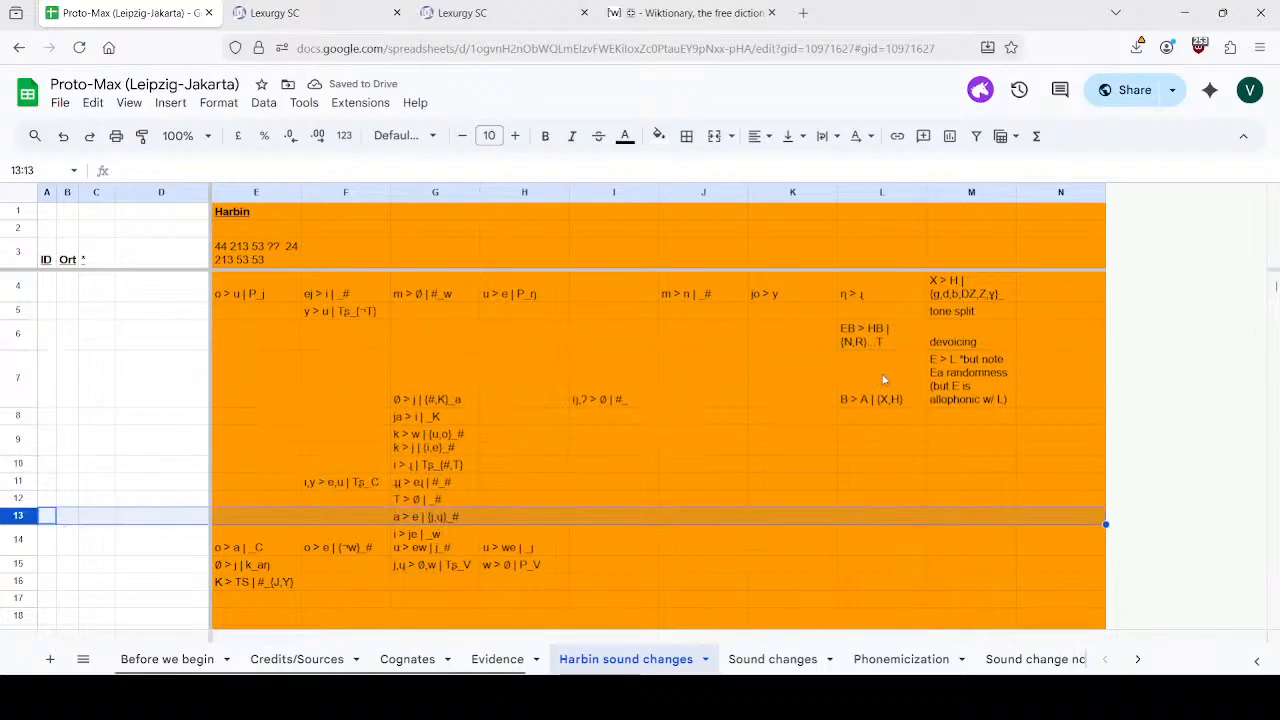
Move the Ya-smoothing-10 rule in the full Lexurgy rule set to just before mw-simplification-1 and apply the sound changes.
left_click(290, 12)
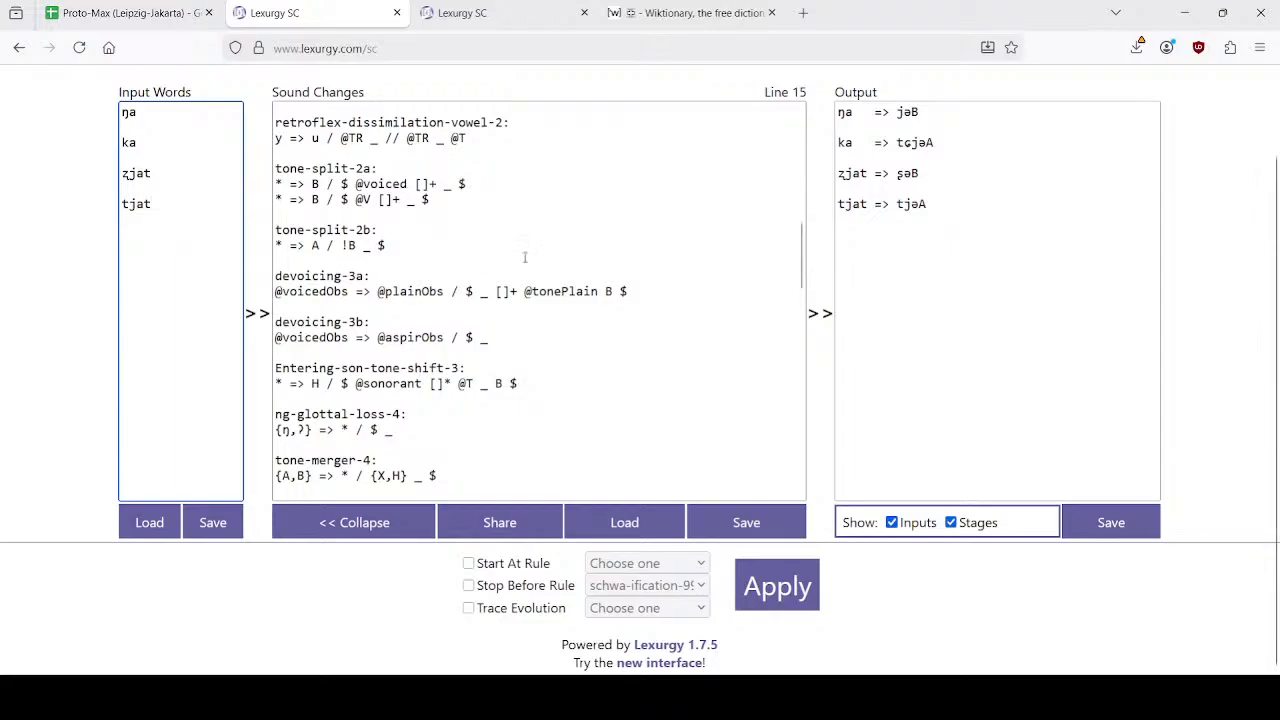
scroll(565, 297, "down", 6)
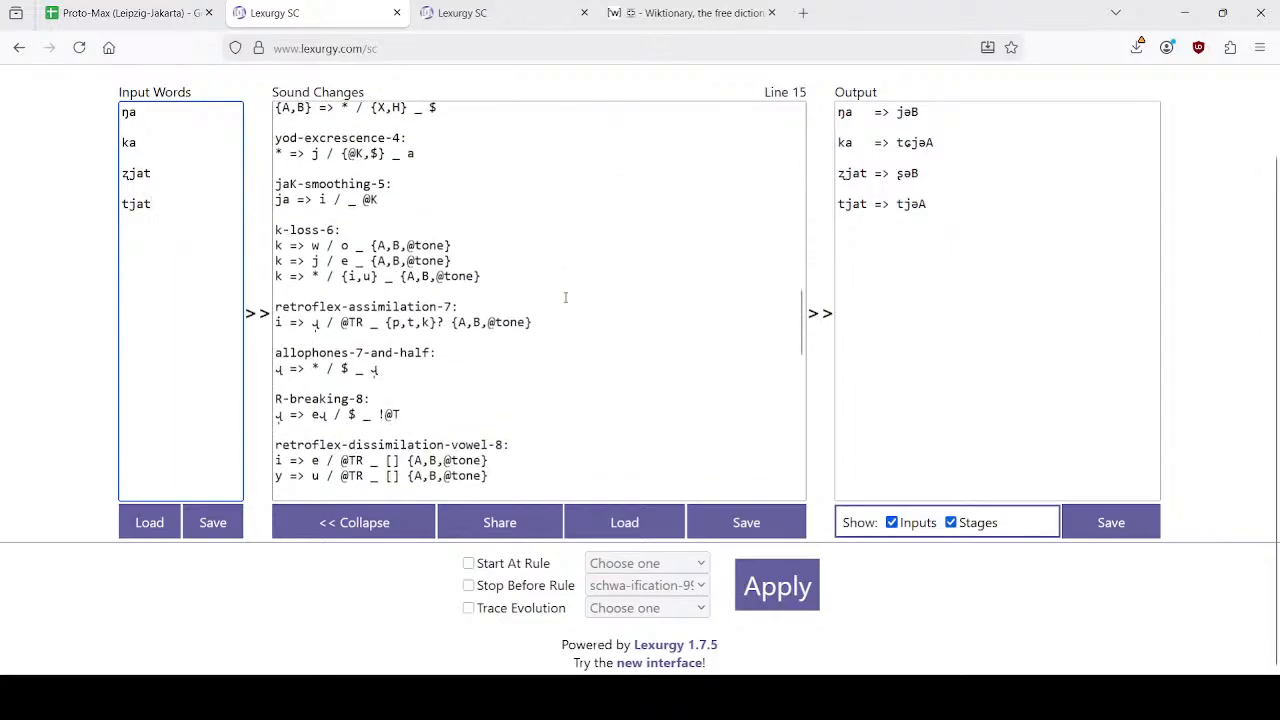
scroll(565, 297, "down", 5)
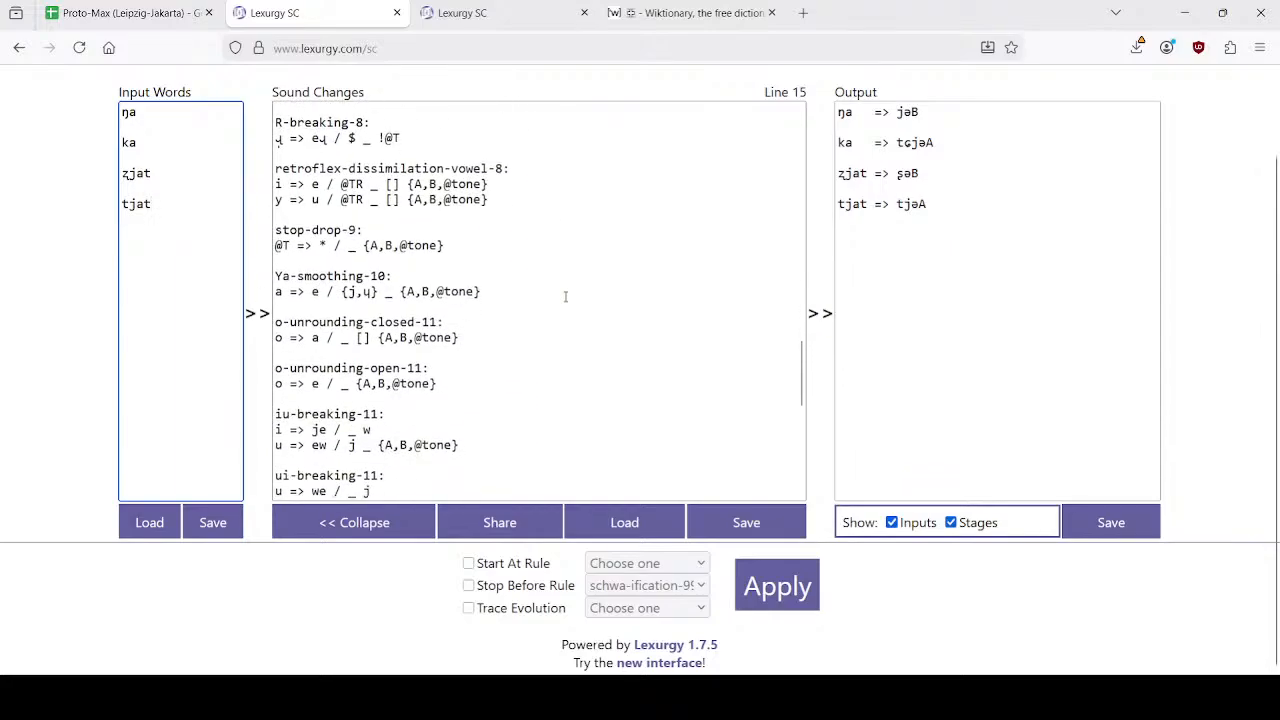
left_click_drag(501, 250, 521, 290)
key("ctrl+x")
scroll(525, 288, "up", 15)
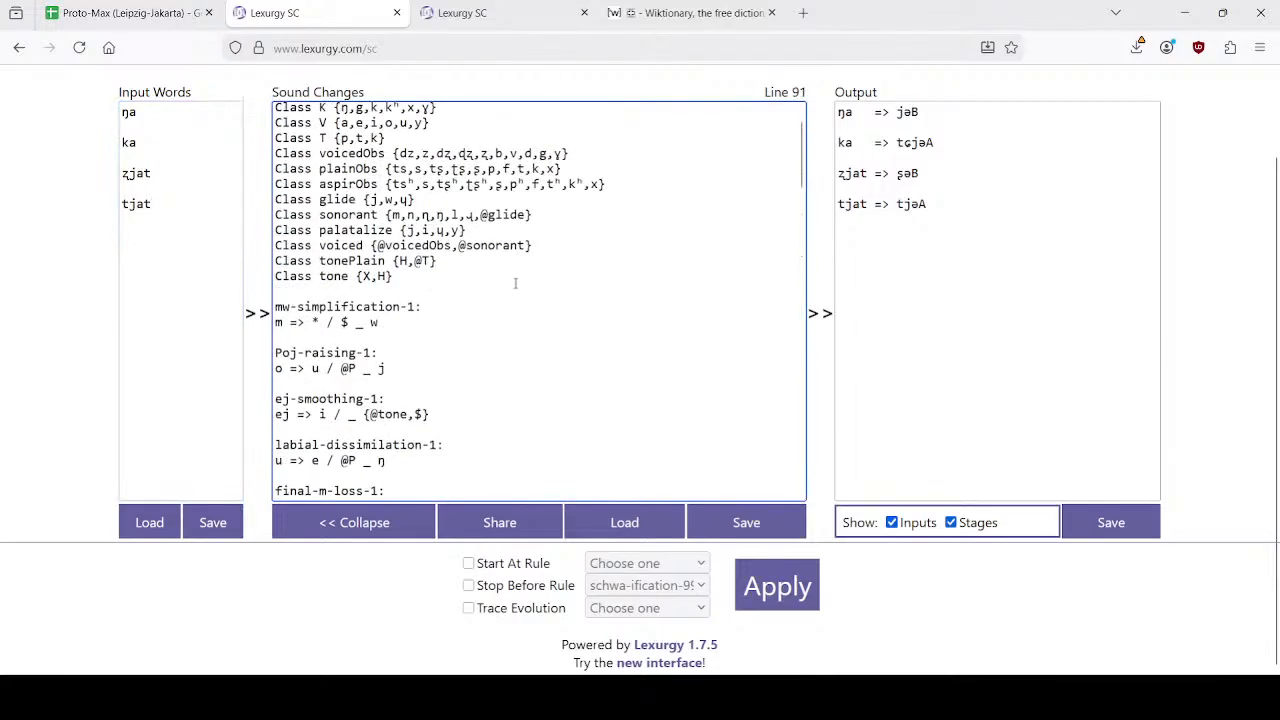
left_click(483, 281)
key("ctrl+v")
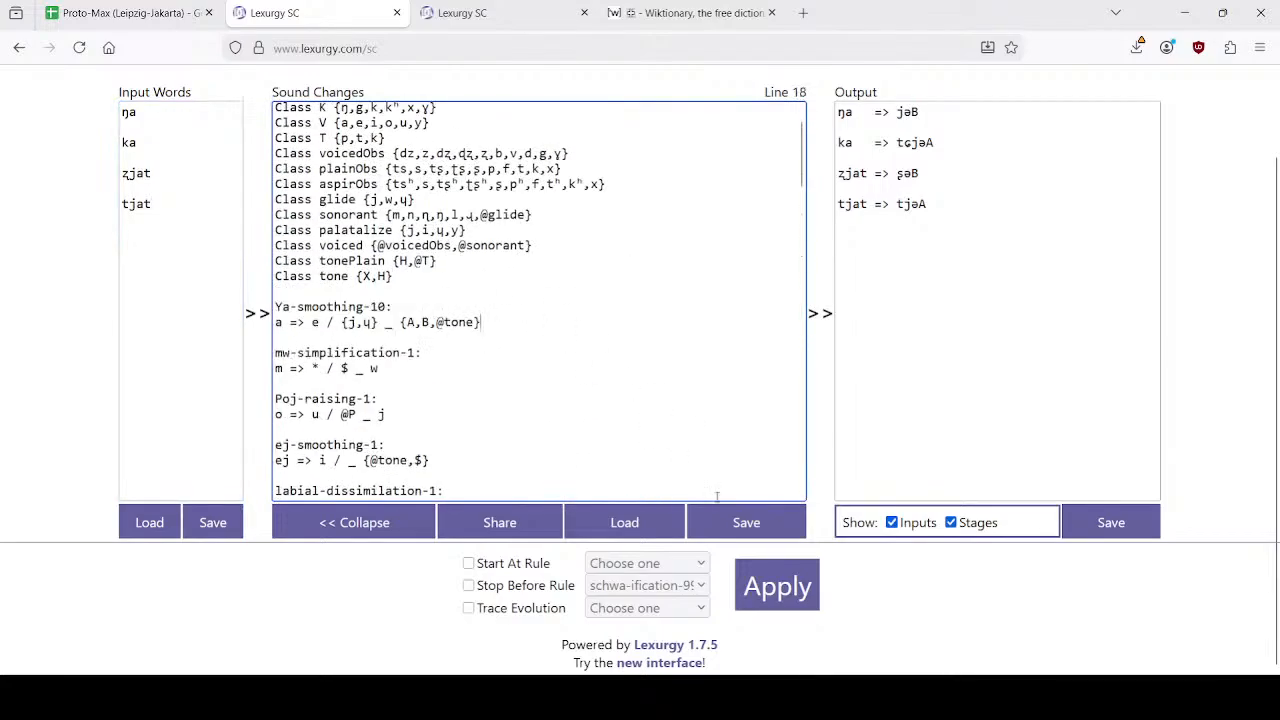
left_click(792, 591)
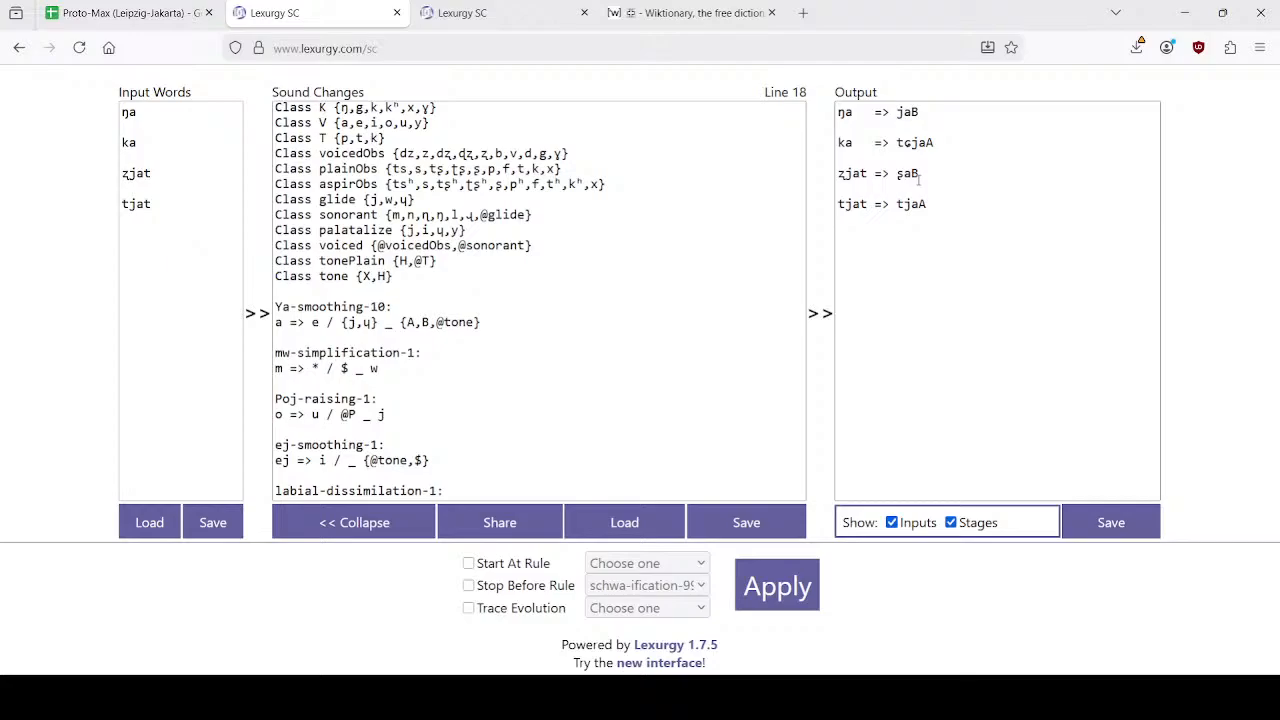
Undo the move of the Ya-smoothing-10 rule and review the rules above it up to devoicing-3a.
left_click(509, 278)
key("ctrl+z")
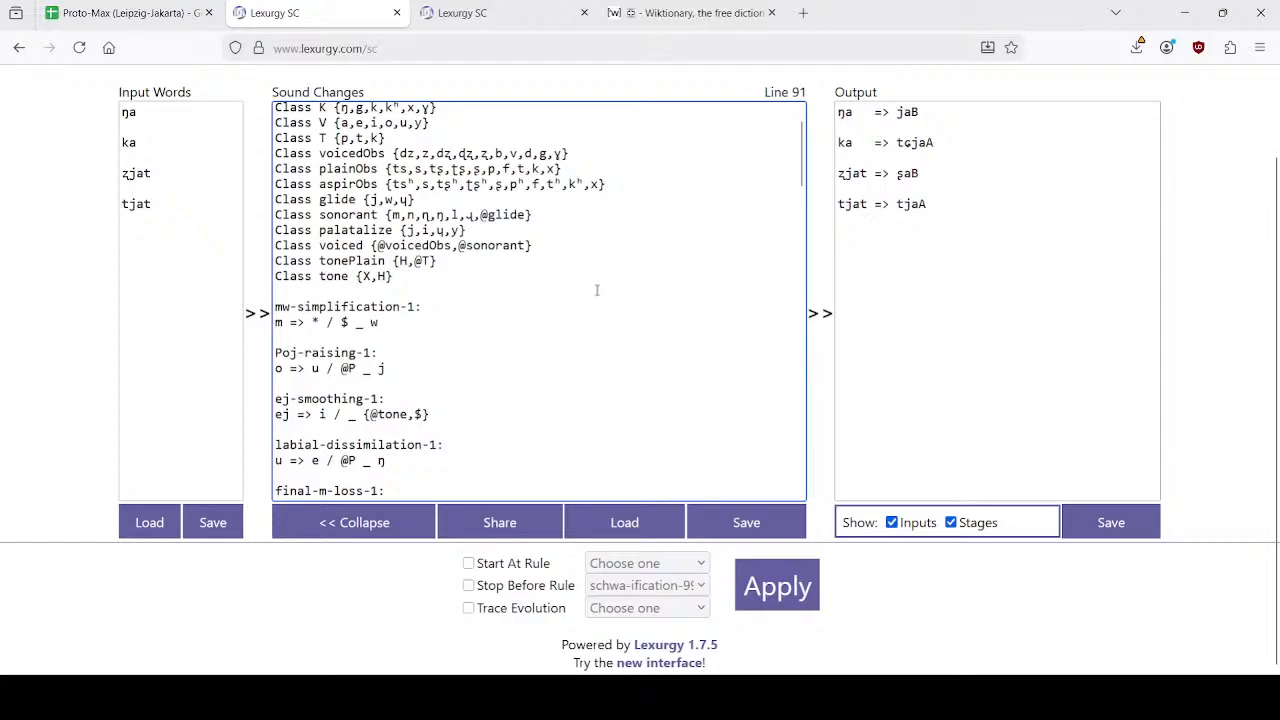
key("ctrl+y")
scroll(592, 294, "down", 2)
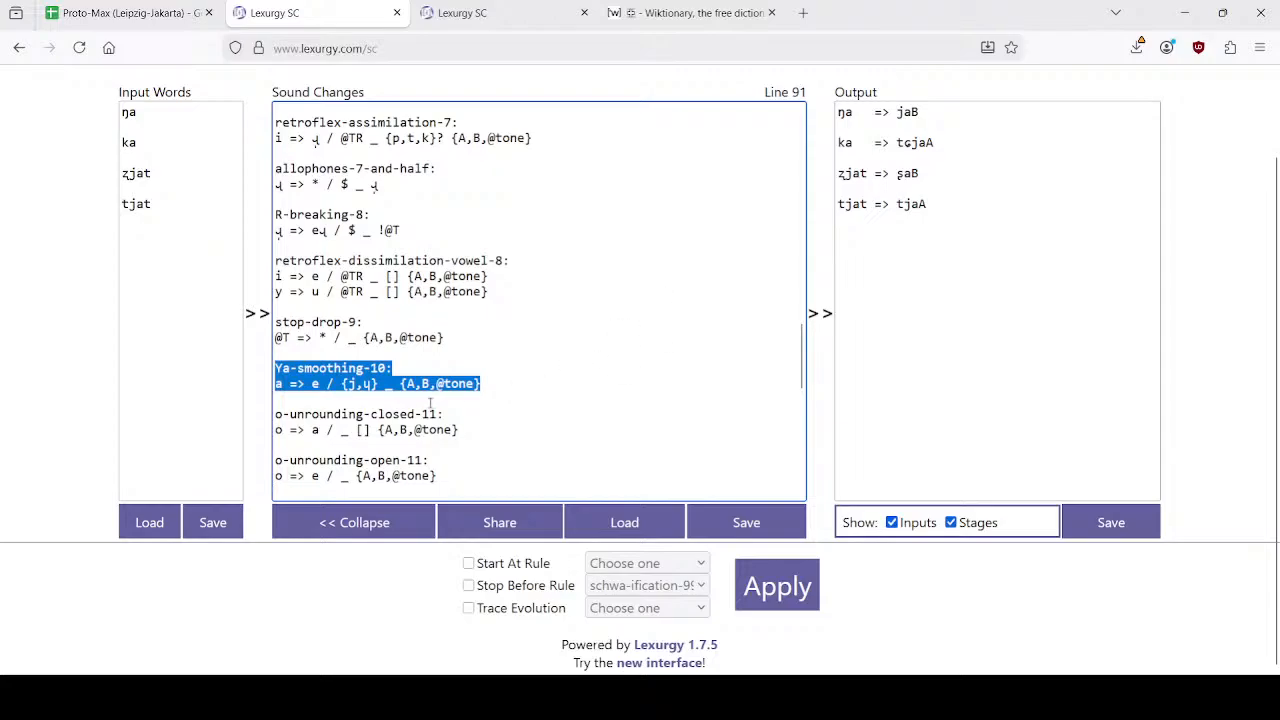
scroll(500, 355, "up", 5)
scroll(507, 352, "up", 3)
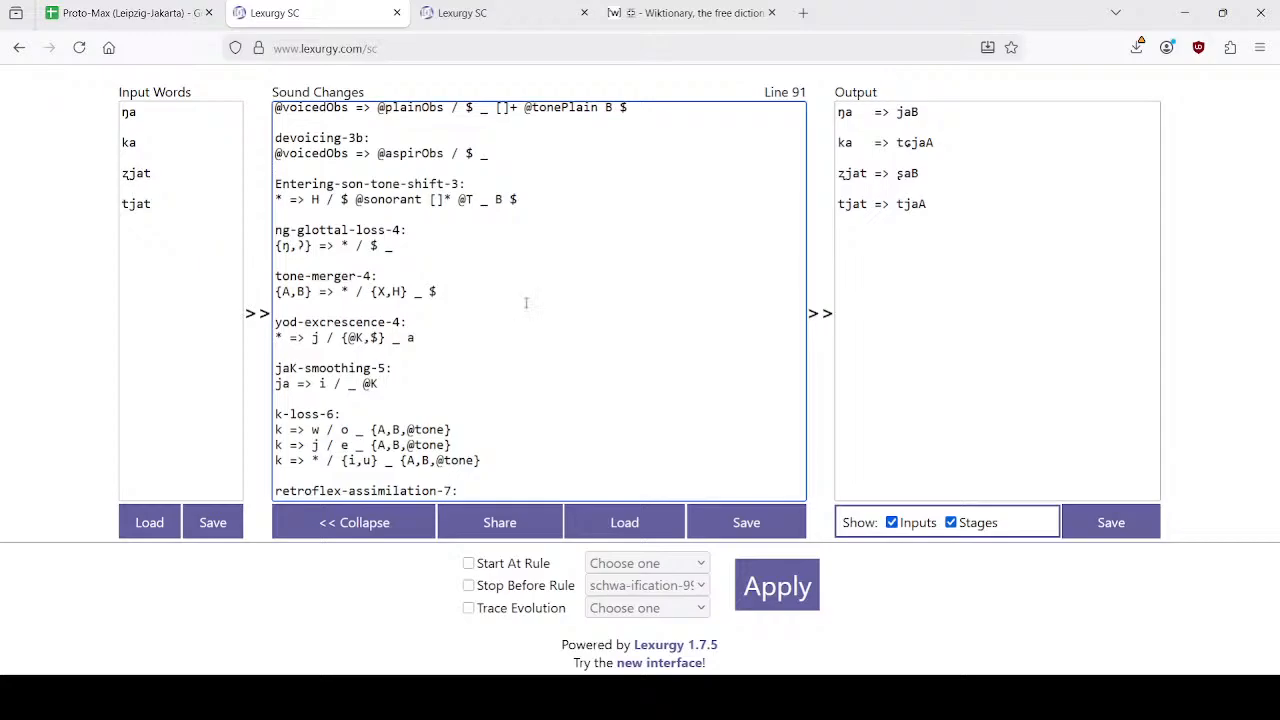
scroll(540, 331, "up", 2)
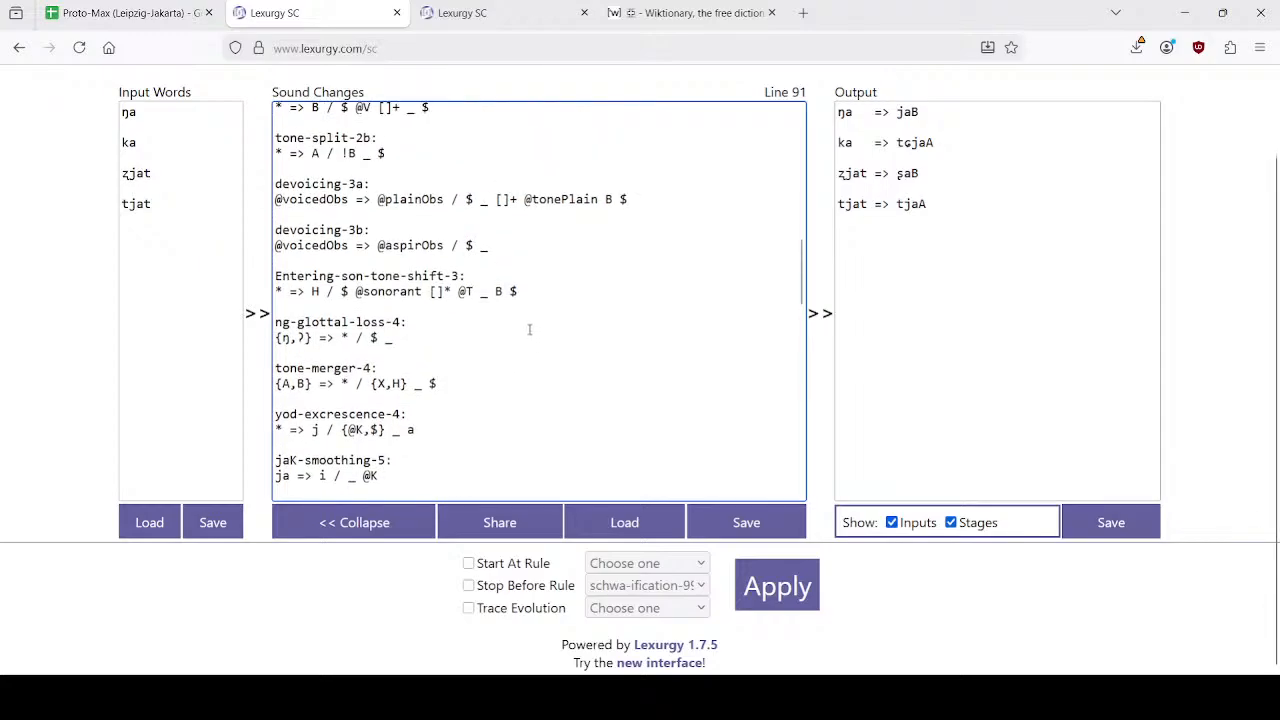
Test the additional word kat against the sound changes, and remove it from the input words.
left_click(178, 230)
type("kat")
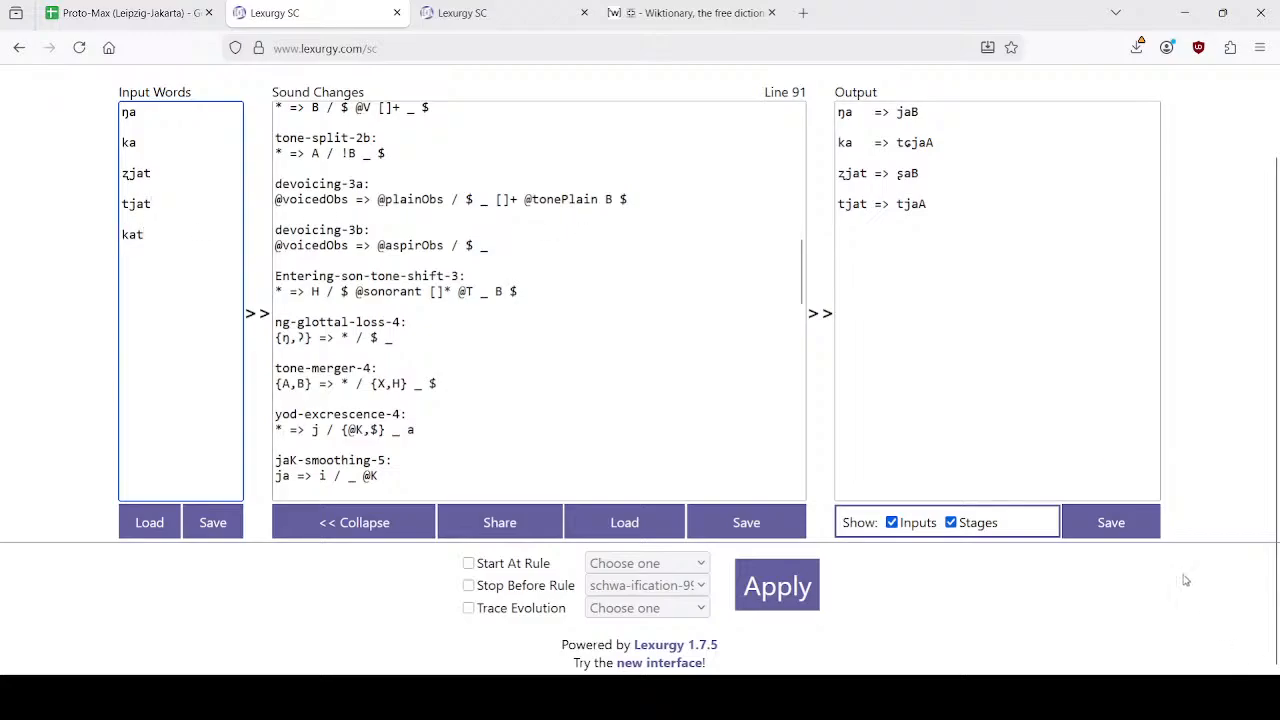
left_click(803, 588)
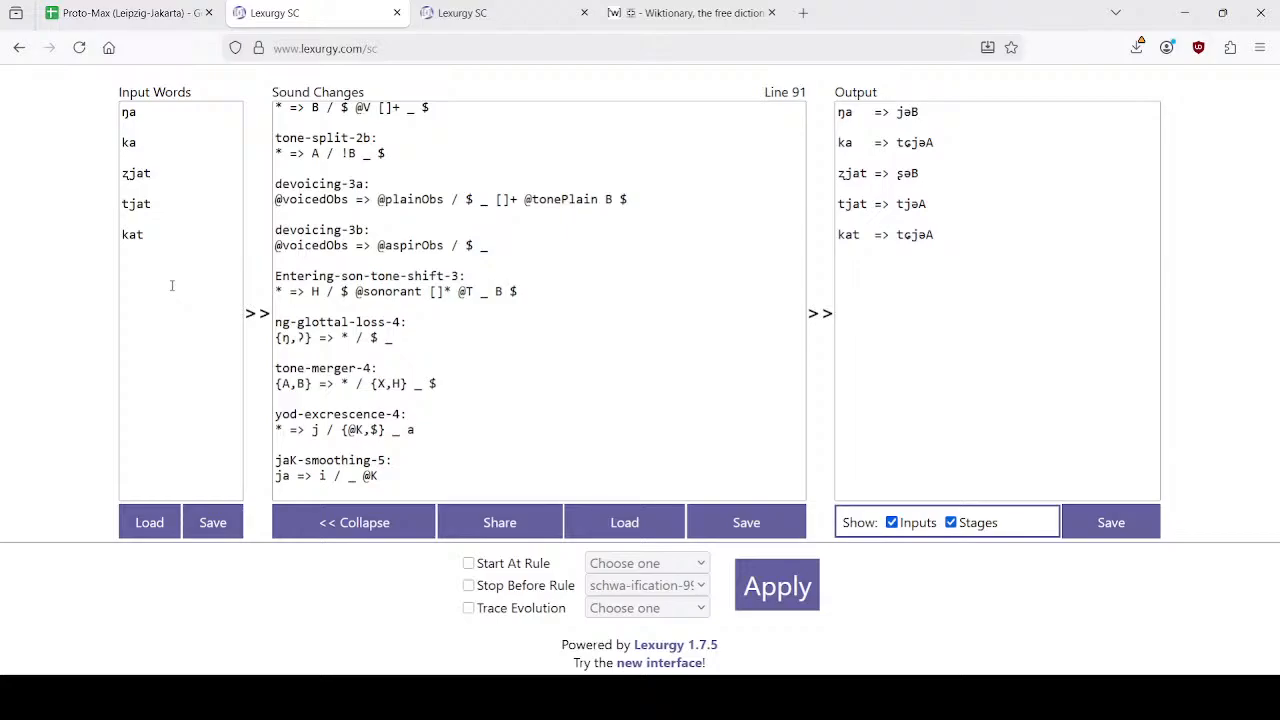
left_click(171, 286)
key("BackSpace")
key("BackSpace")
key("BackSpace")
key("BackSpace")
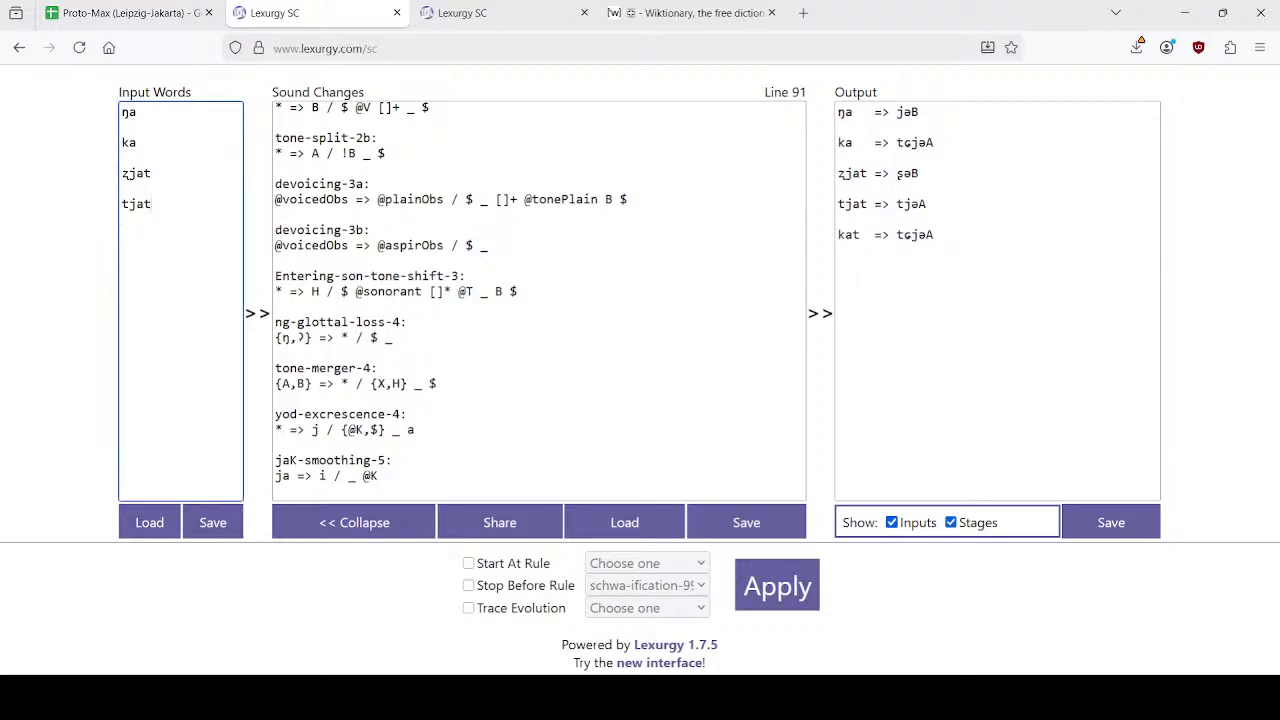
Add the test word ŋak after tjat in the input words and apply the sound changes.
scroll(560, 245, "up", 6)
scroll(545, 250, "down", 7)
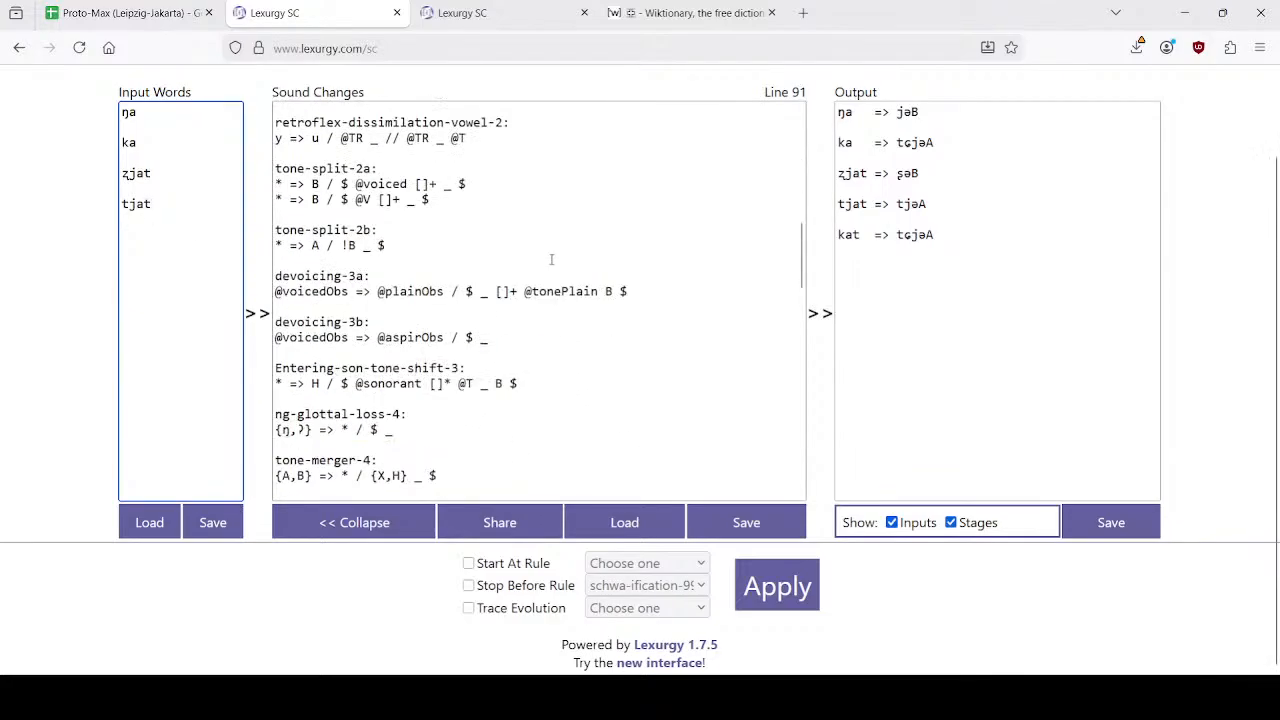
scroll(505, 257, "down", 2)
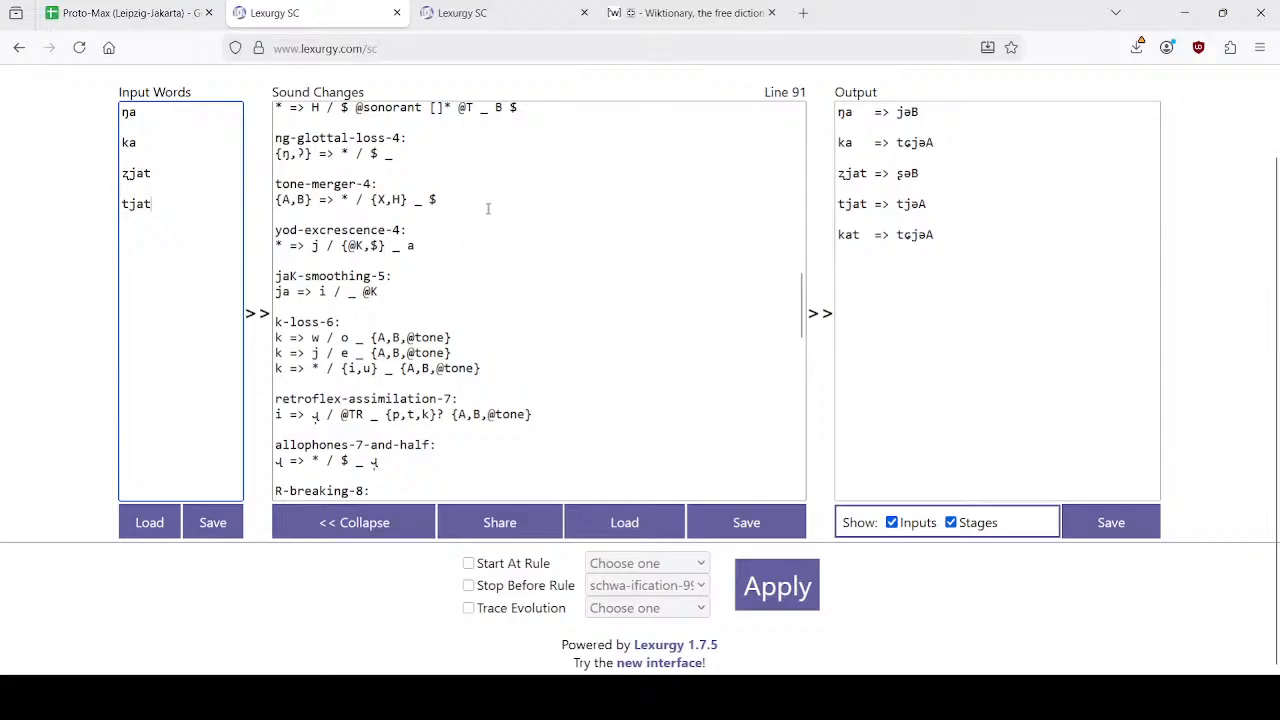
left_click_drag(473, 213, 480, 297)
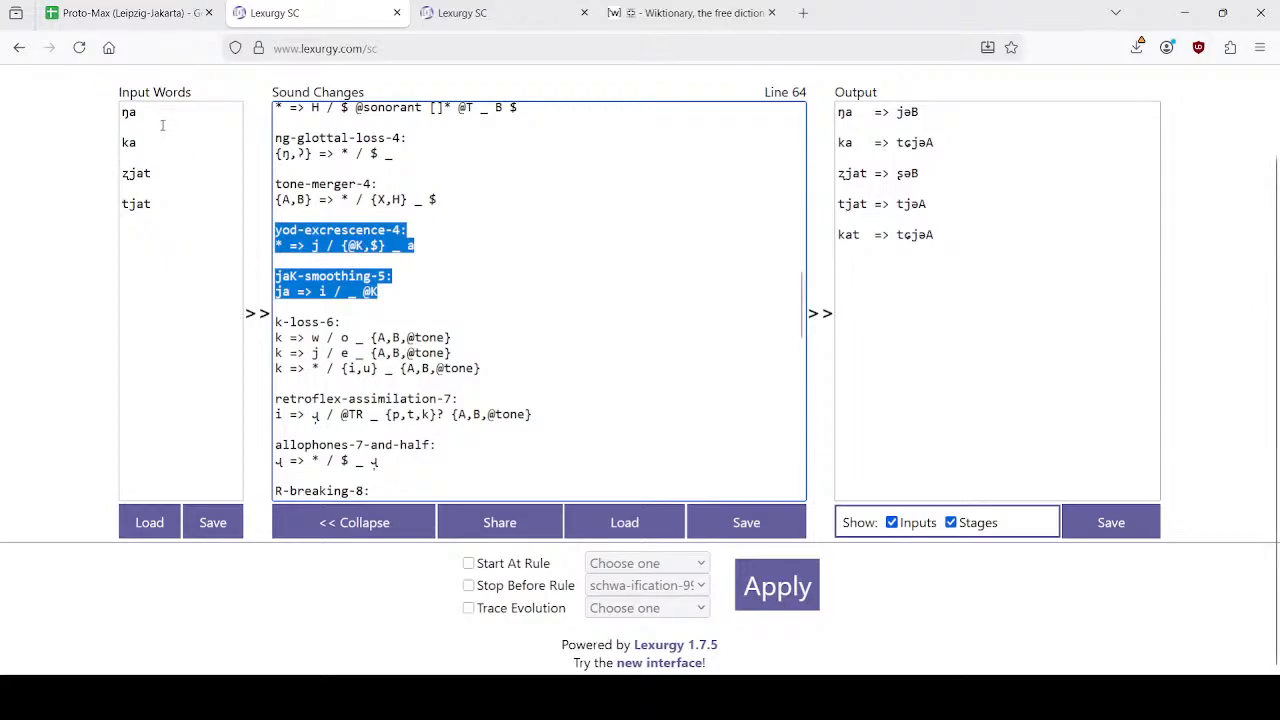
double_click(128, 114)
key("ctrl+c")
left_click(196, 206)
key("Return")
key("ctrl+v")
type("k")
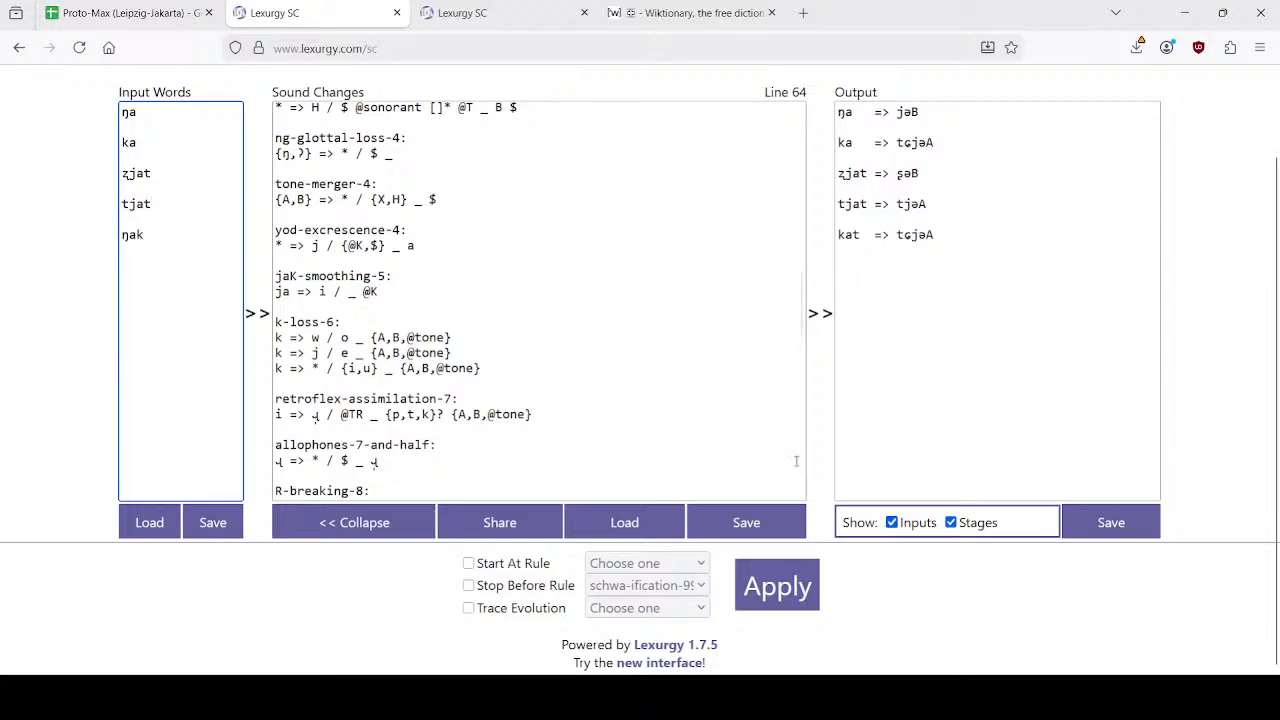
left_click(766, 589)
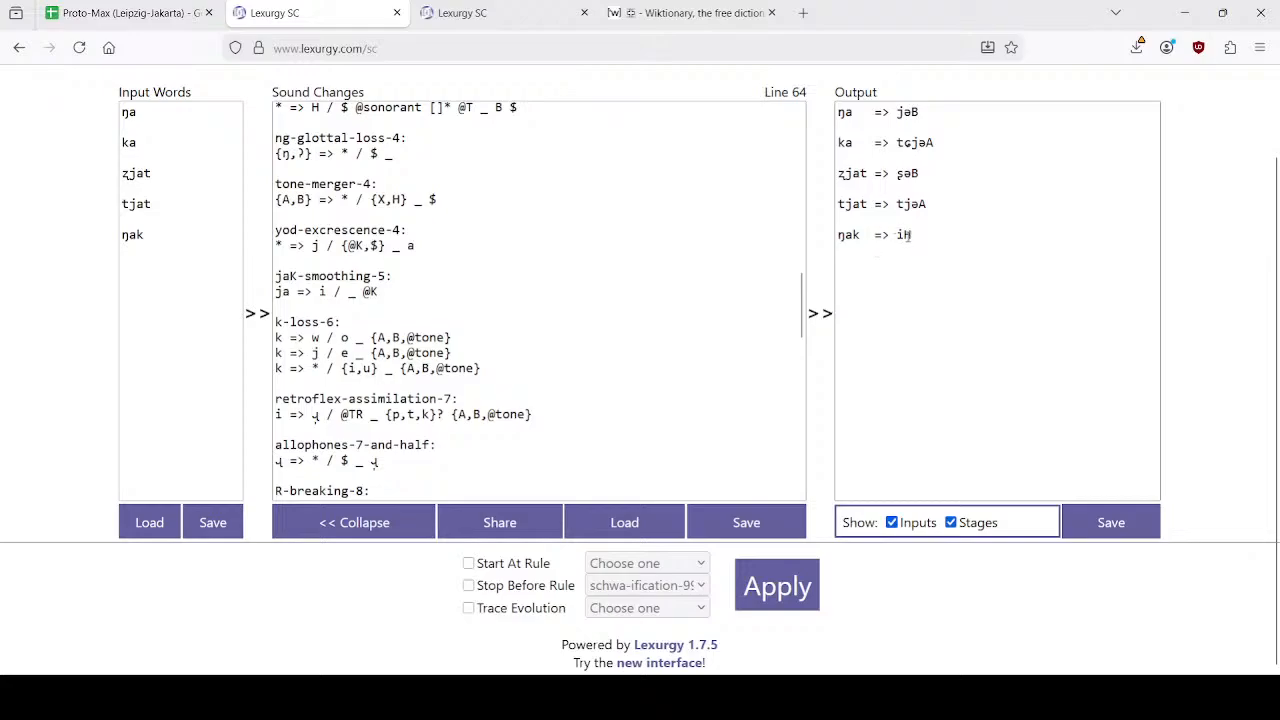
Look up forehead in Wiktionary, follow its Cantonese translation 額頭 to the 額 entry to check the Mandarin pronunciation, and return to Lexurgy.
left_click(666, 12)
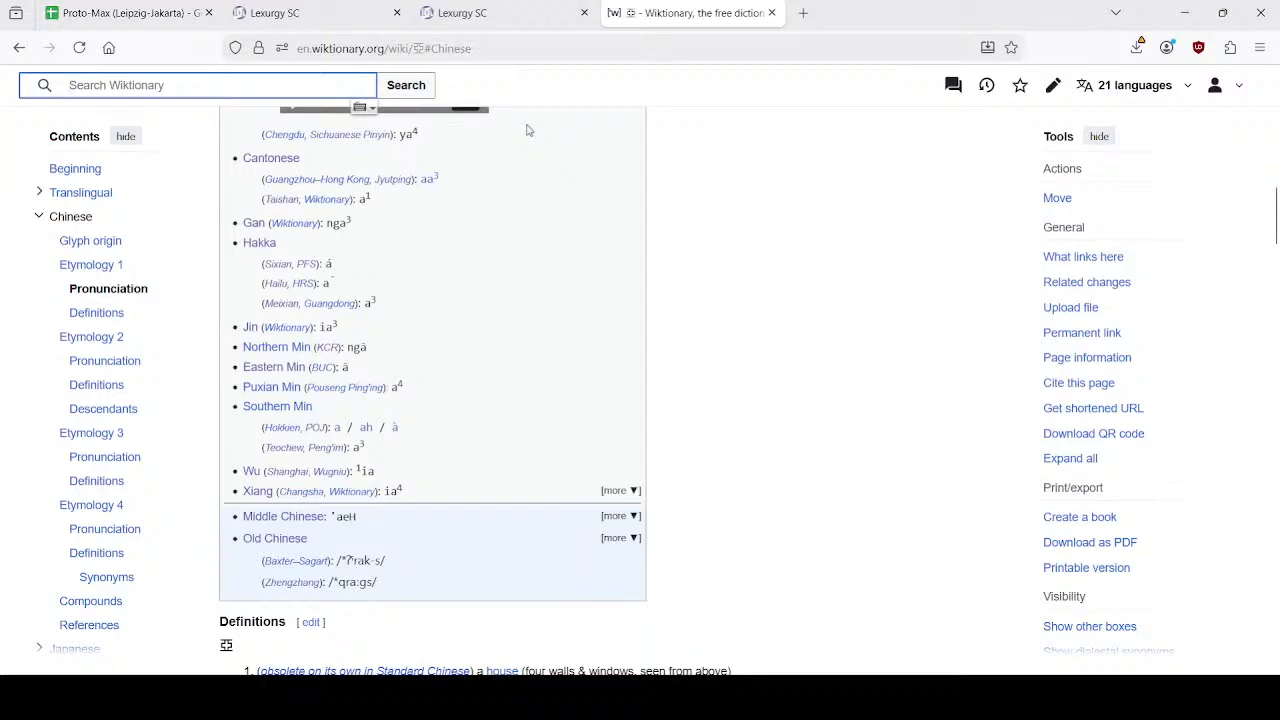
type("forehead")
key("Return")
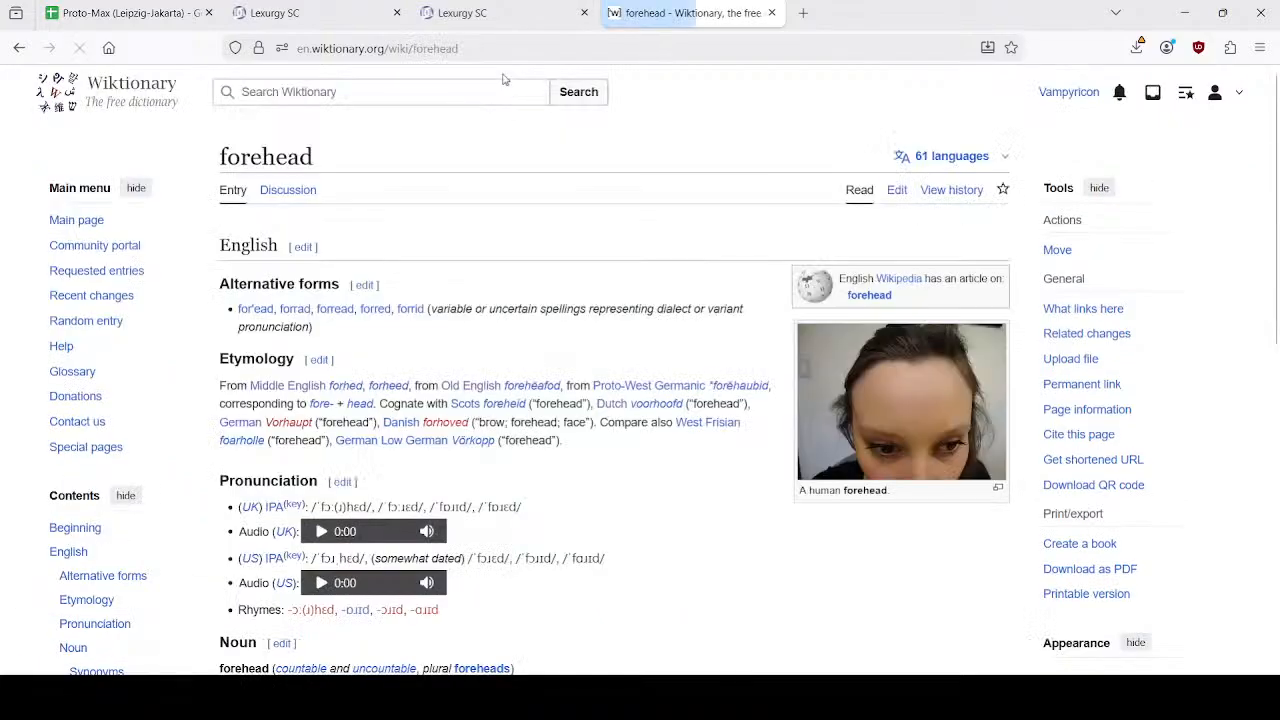
scroll(557, 196, "down", 3)
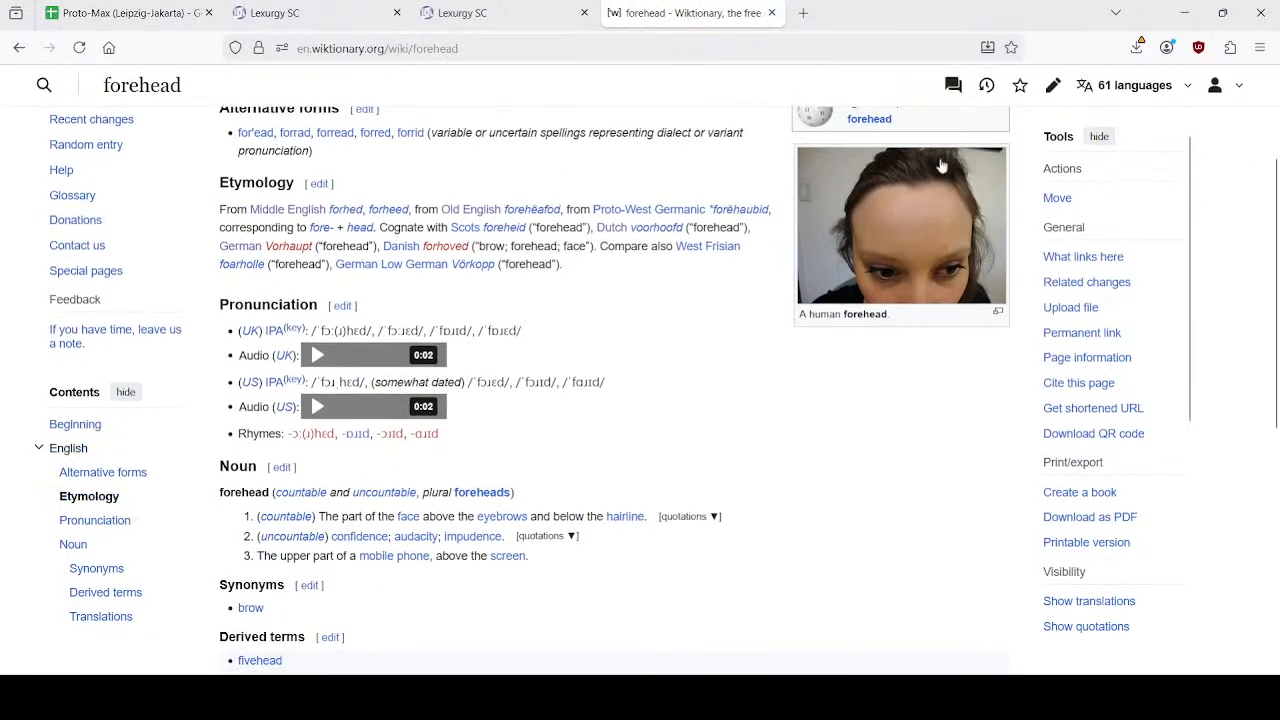
scroll(508, 235, "down", 4)
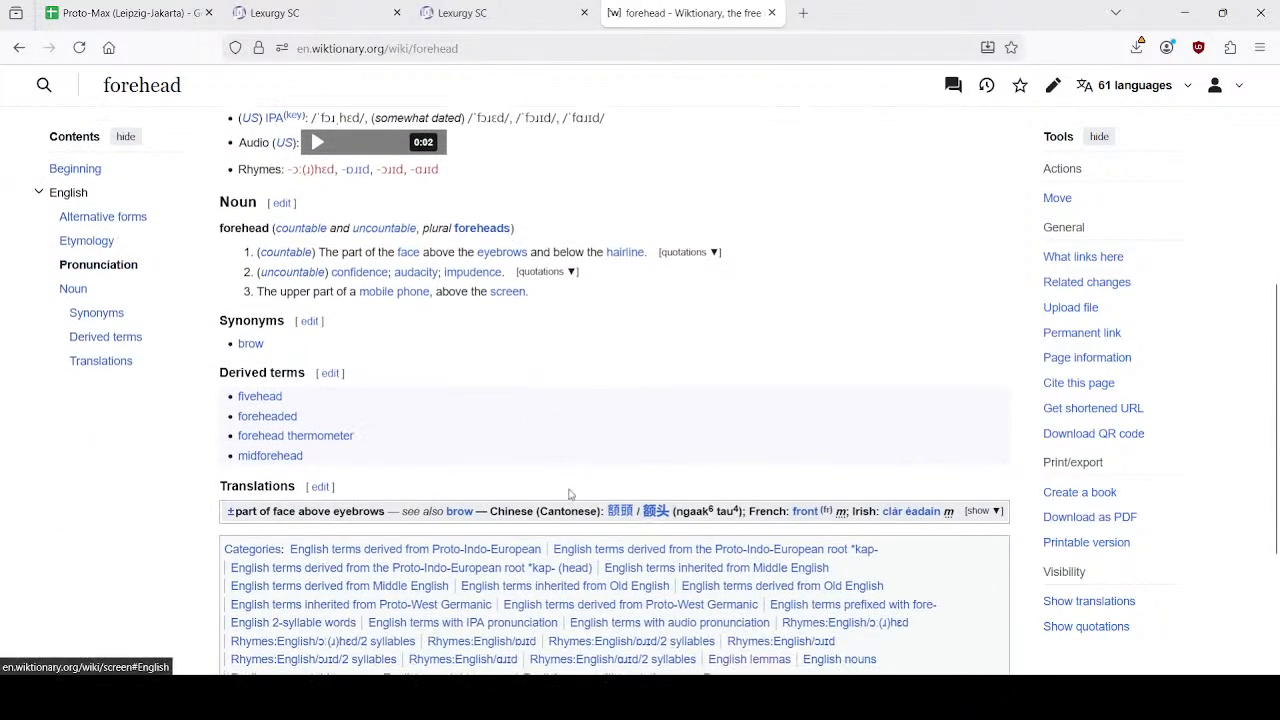
left_click(621, 512)
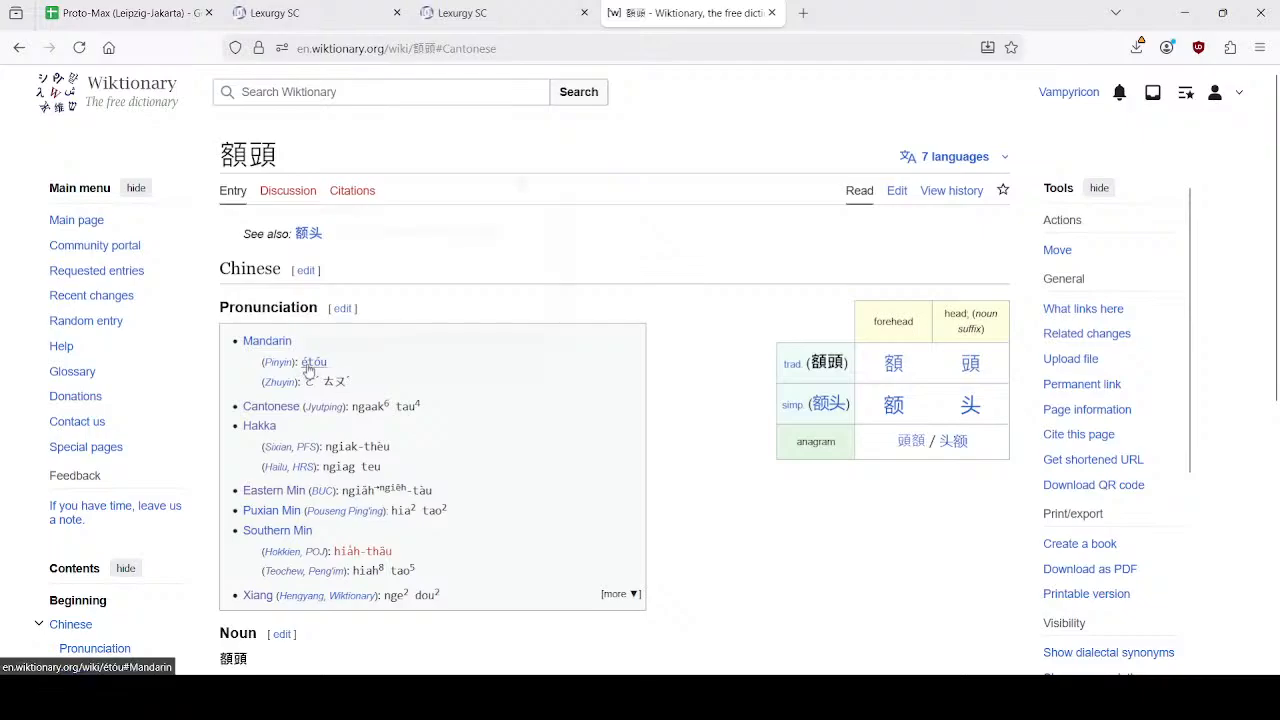
left_click(893, 365)
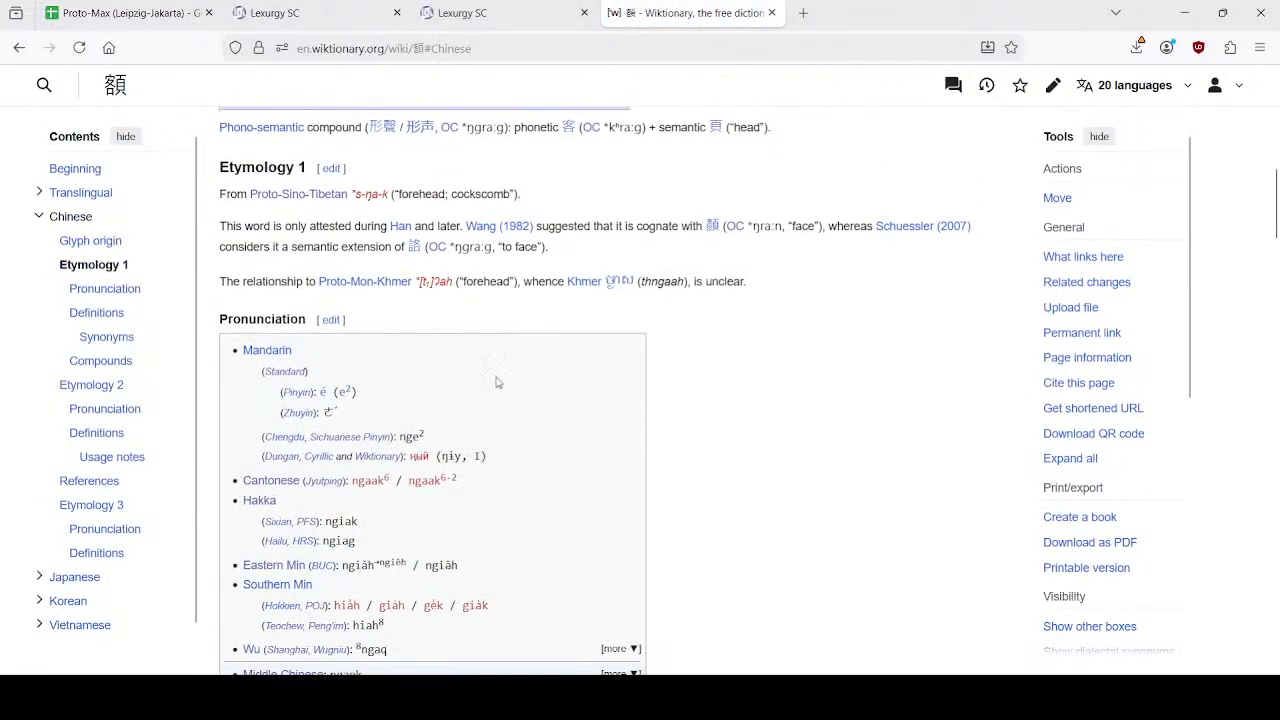
scroll(851, 349, "up", 3)
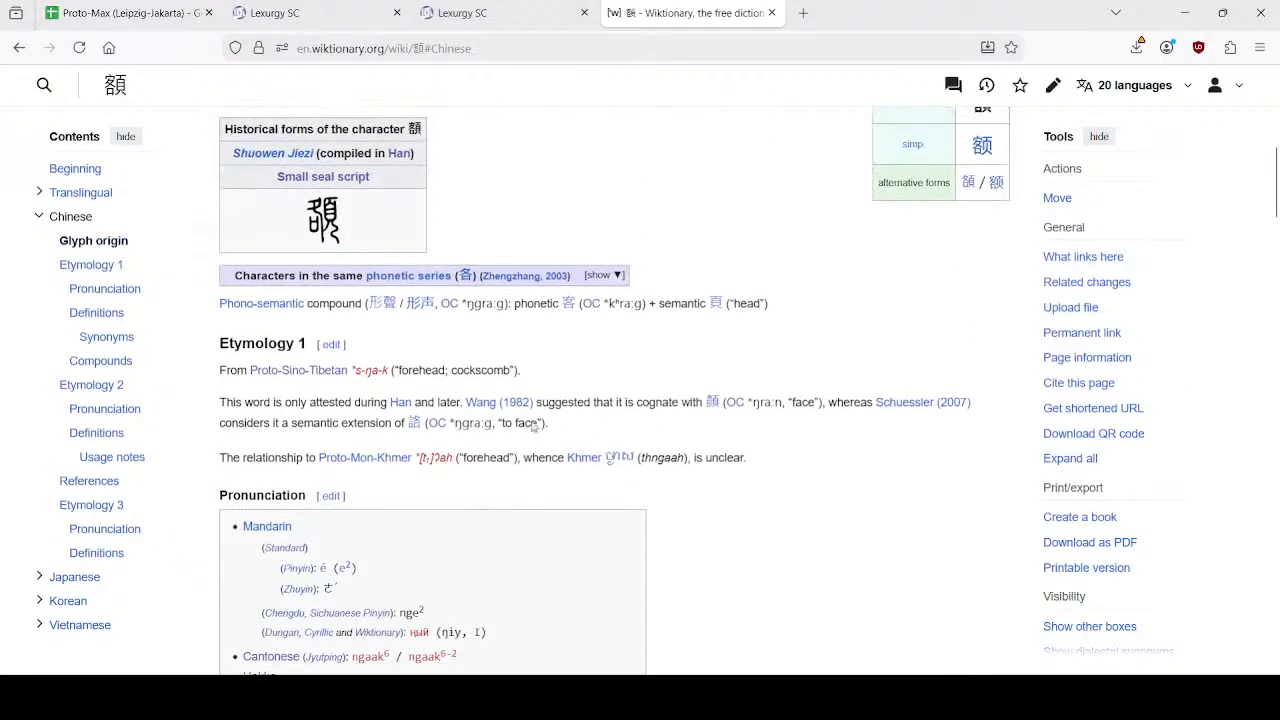
left_click_drag(330, 568, 317, 568)
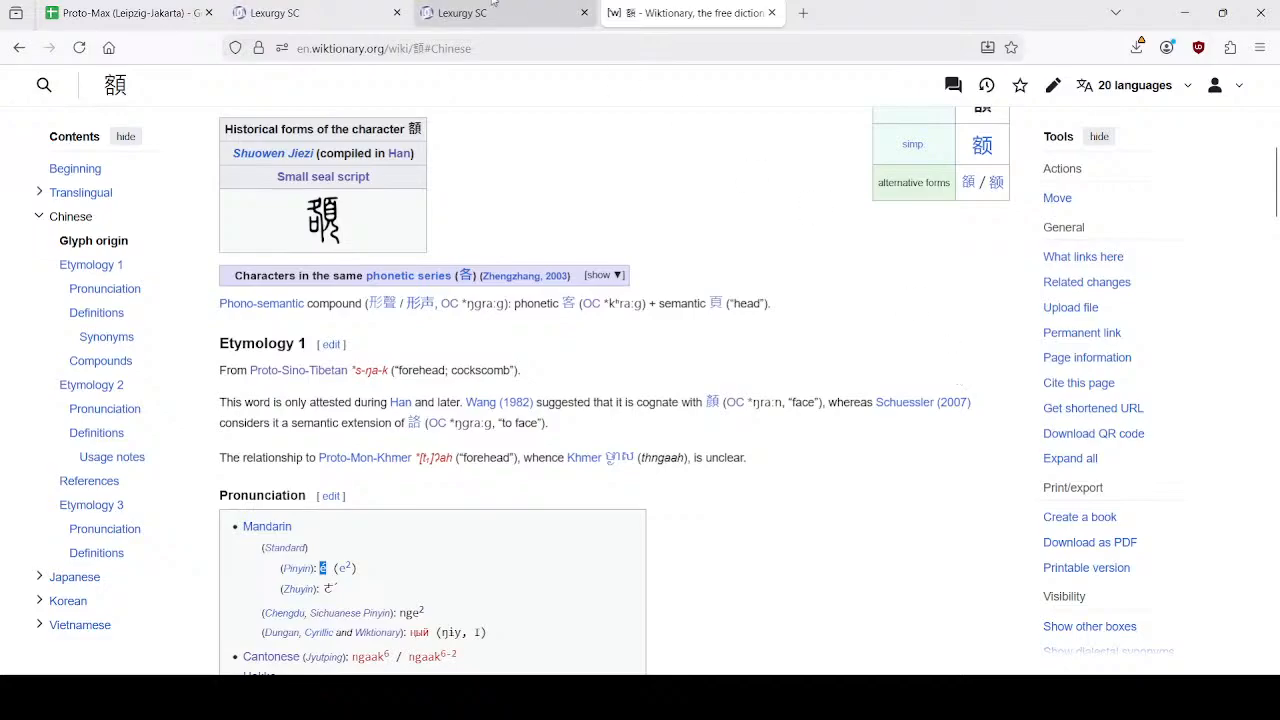
left_click(78, 4)
left_click(275, 12)
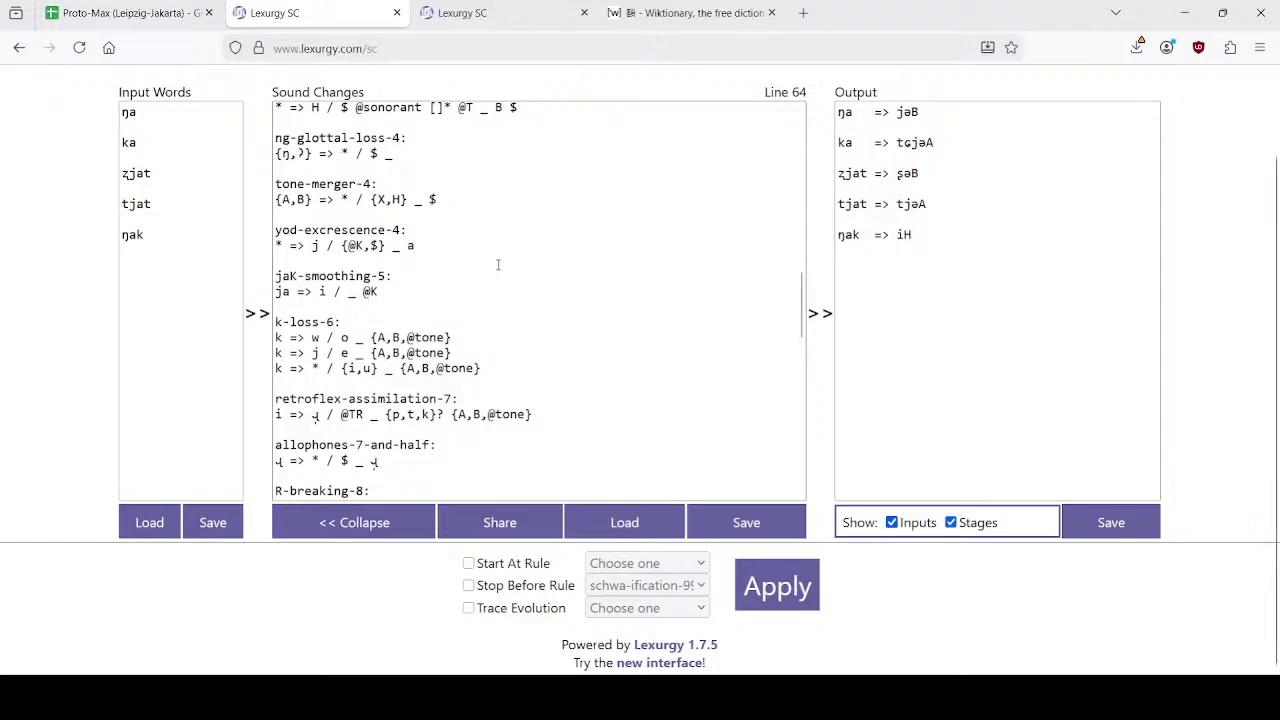
Try moving the yod-excrescence-4 and jaK-smoothing-5 rules to just after Ya-smoothing-10, and apply the sound changes.
left_click_drag(278, 231, 278, 238)
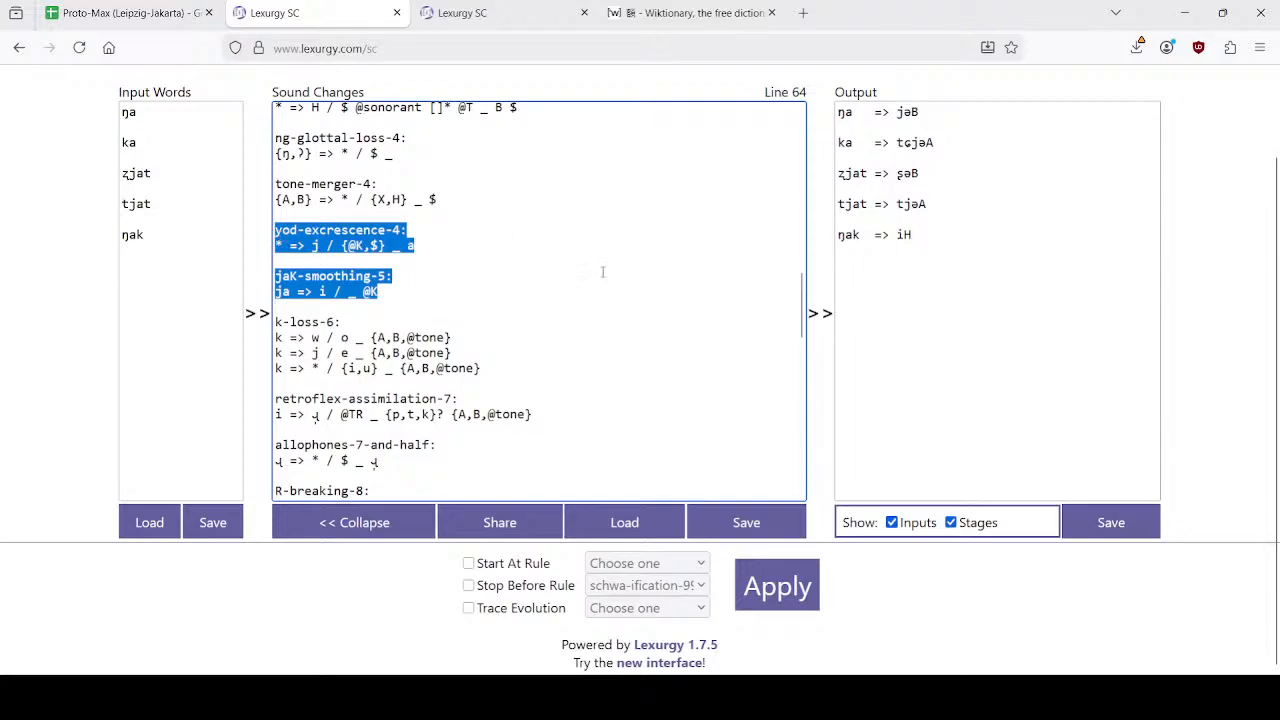
scroll(547, 266, "down", 10)
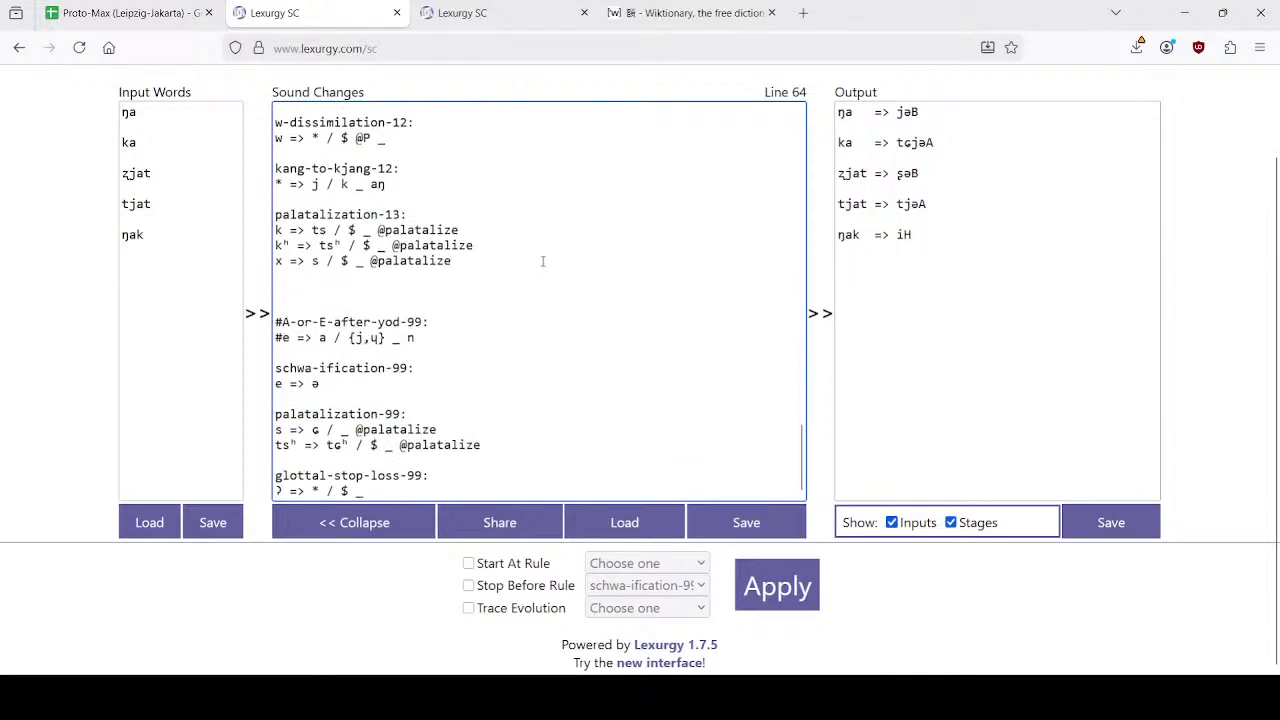
scroll(540, 262, "up", 12)
scroll(606, 250, "down", 6)
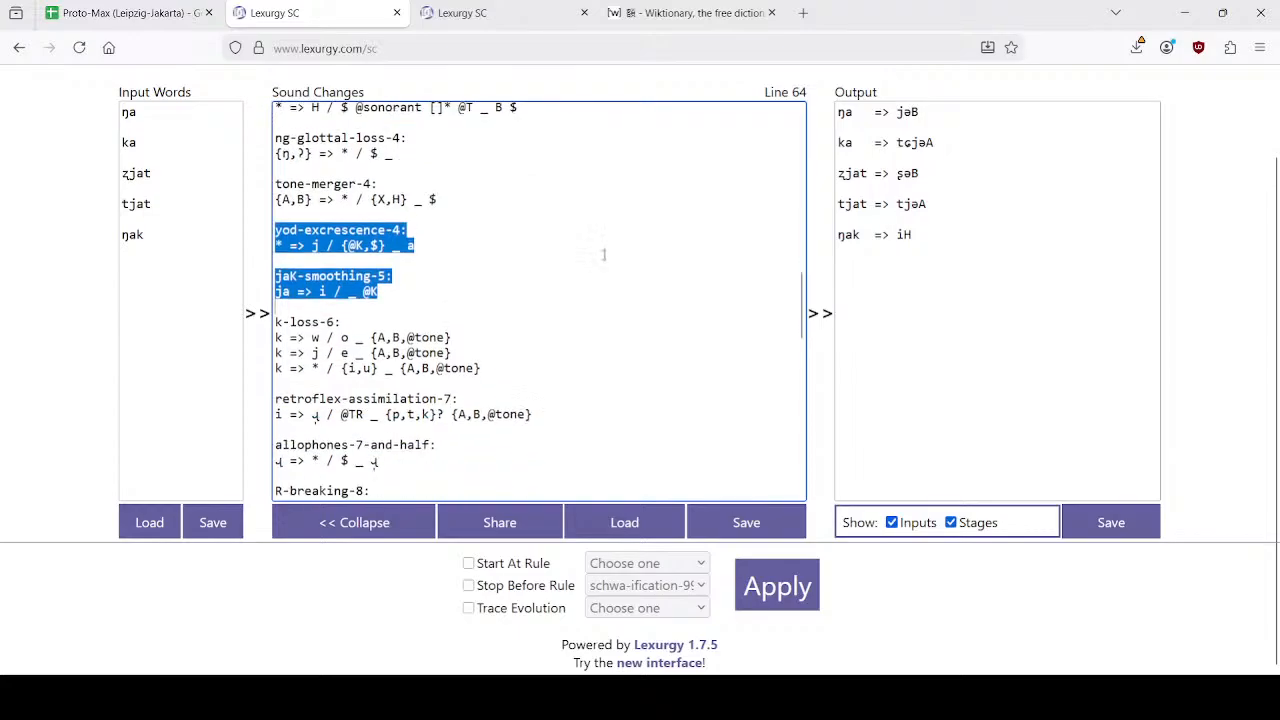
left_click(427, 243)
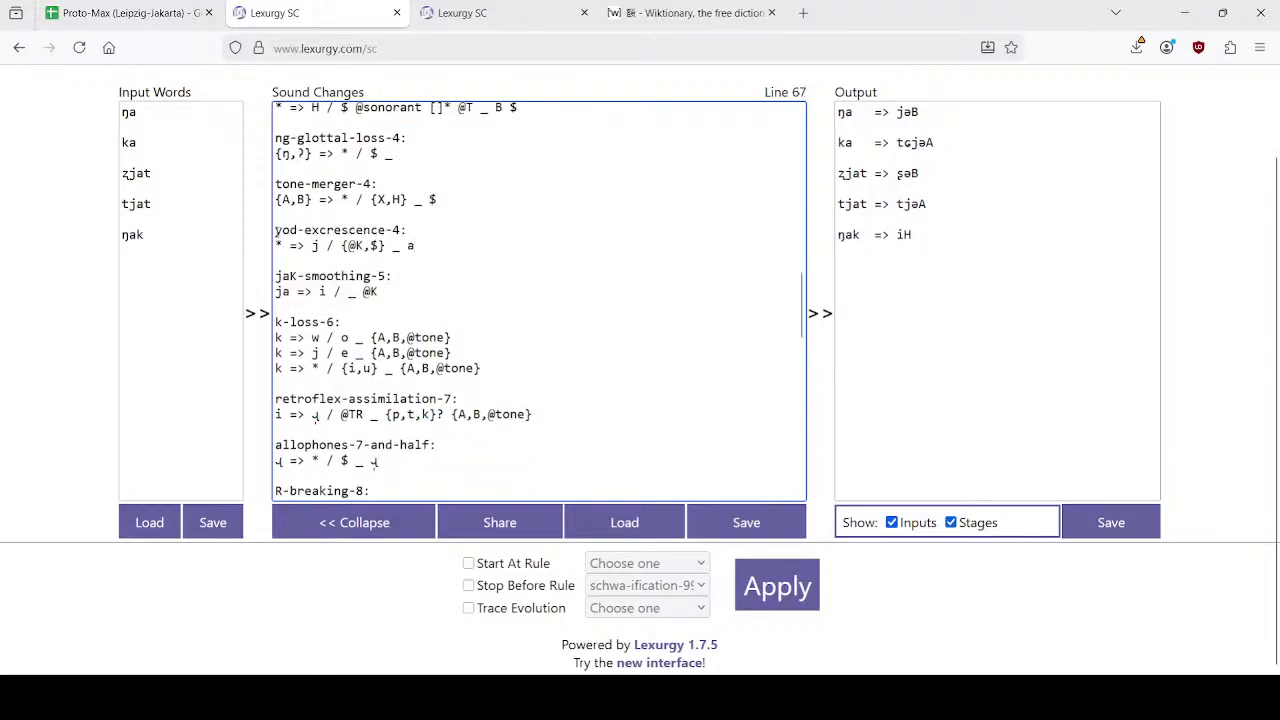
left_click_drag(275, 229, 378, 292)
key("ctrl+c")
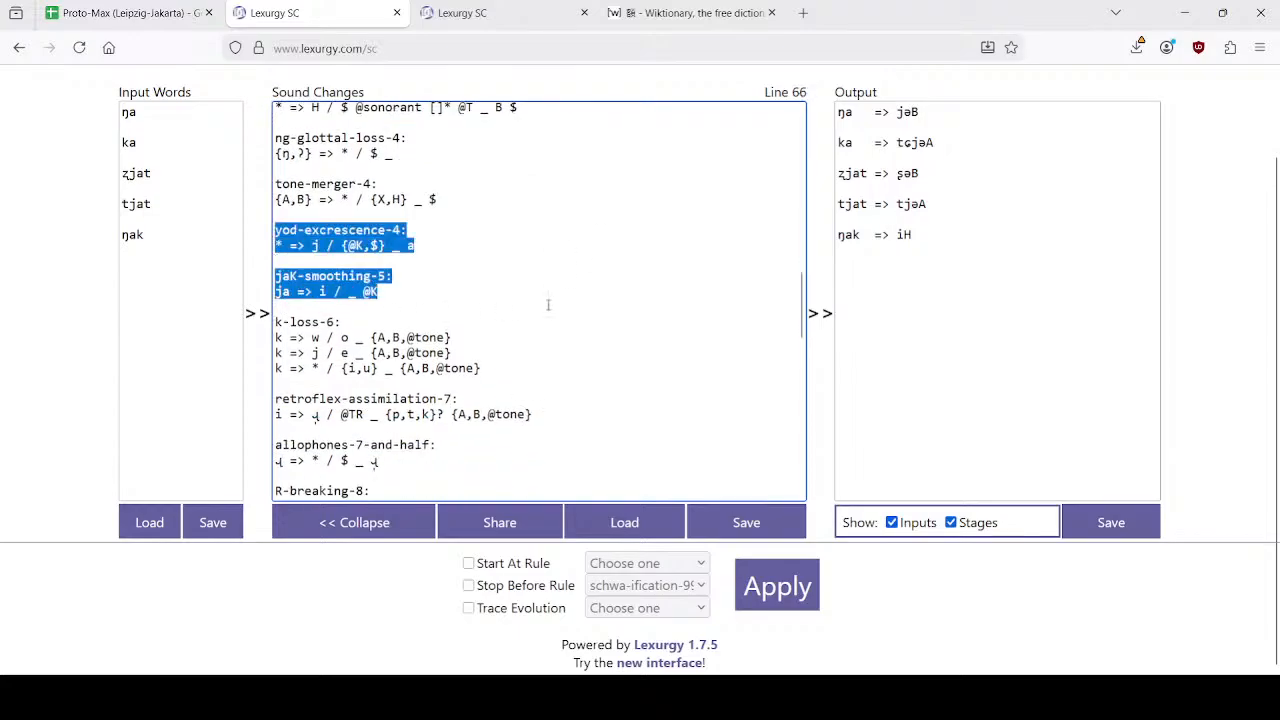
key("BackSpace")
scroll(402, 314, "down", 4)
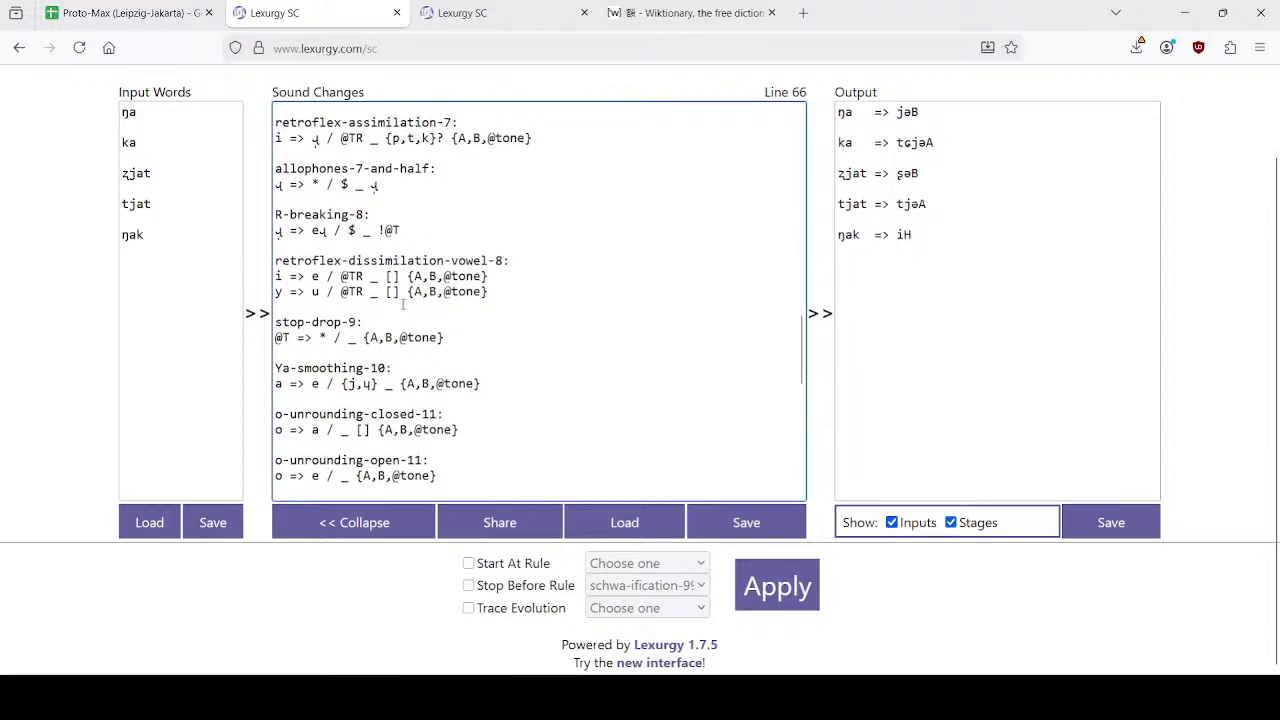
left_click(276, 413)
key("ctrl+v")
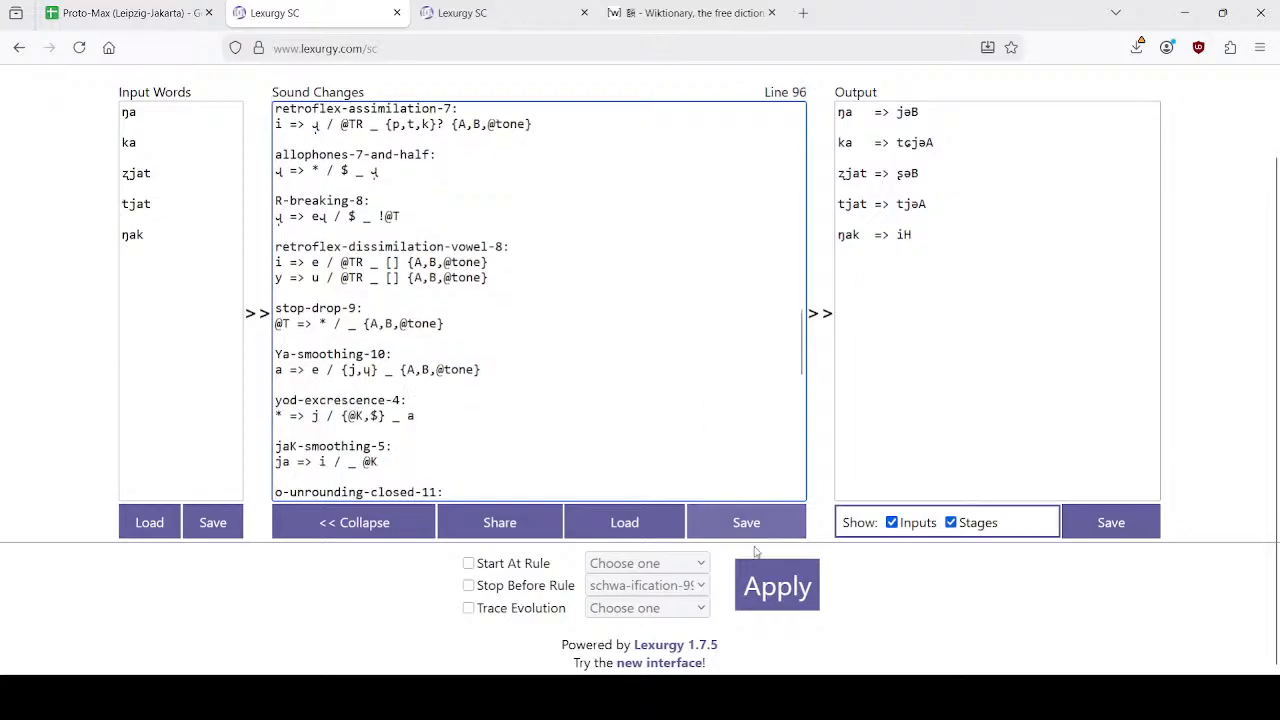
left_click(775, 587)
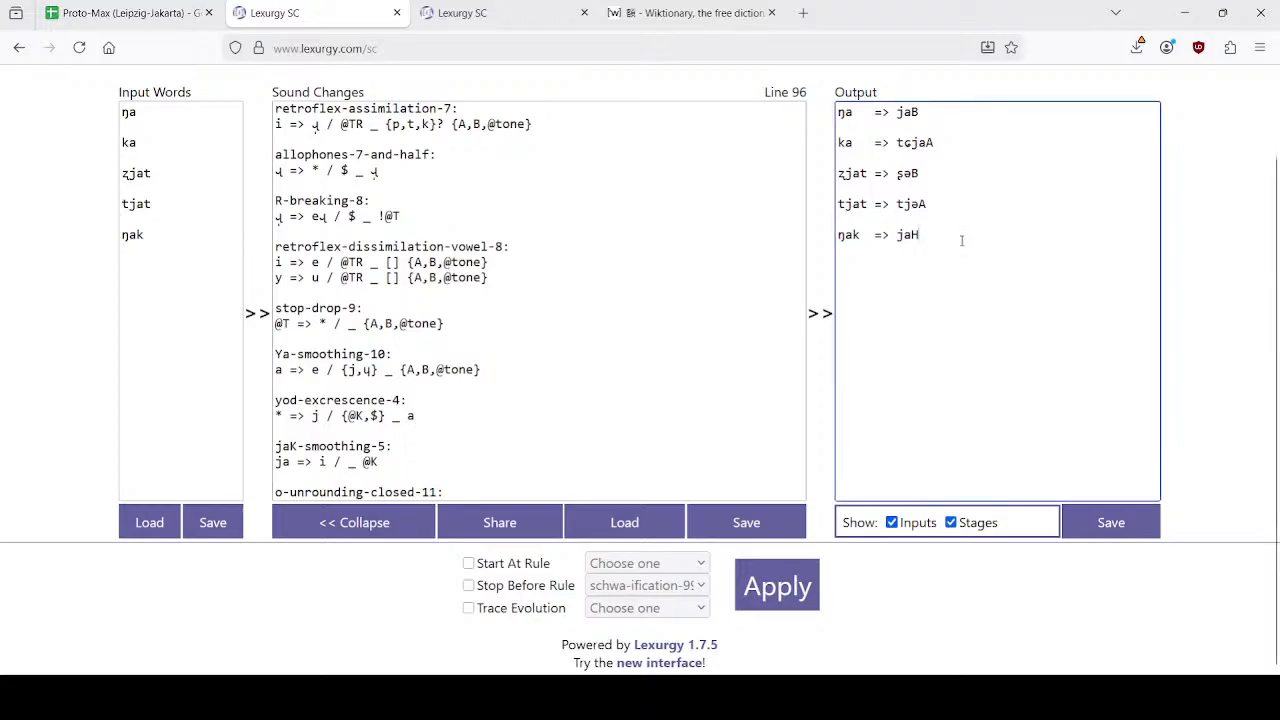
Undo the move of the yod-excrescence-4 and jaK-smoothing-5 rules.
left_click(768, 307)
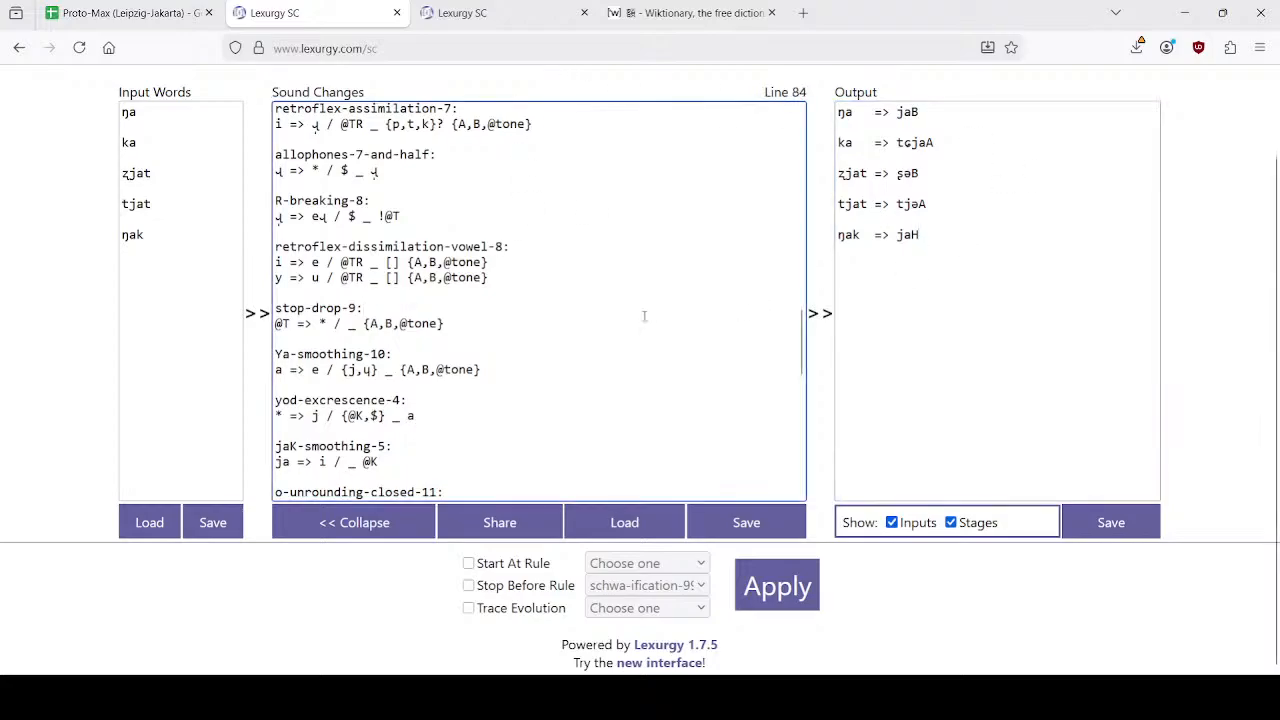
key("ctrl+z")
scroll(632, 316, "up", 20)
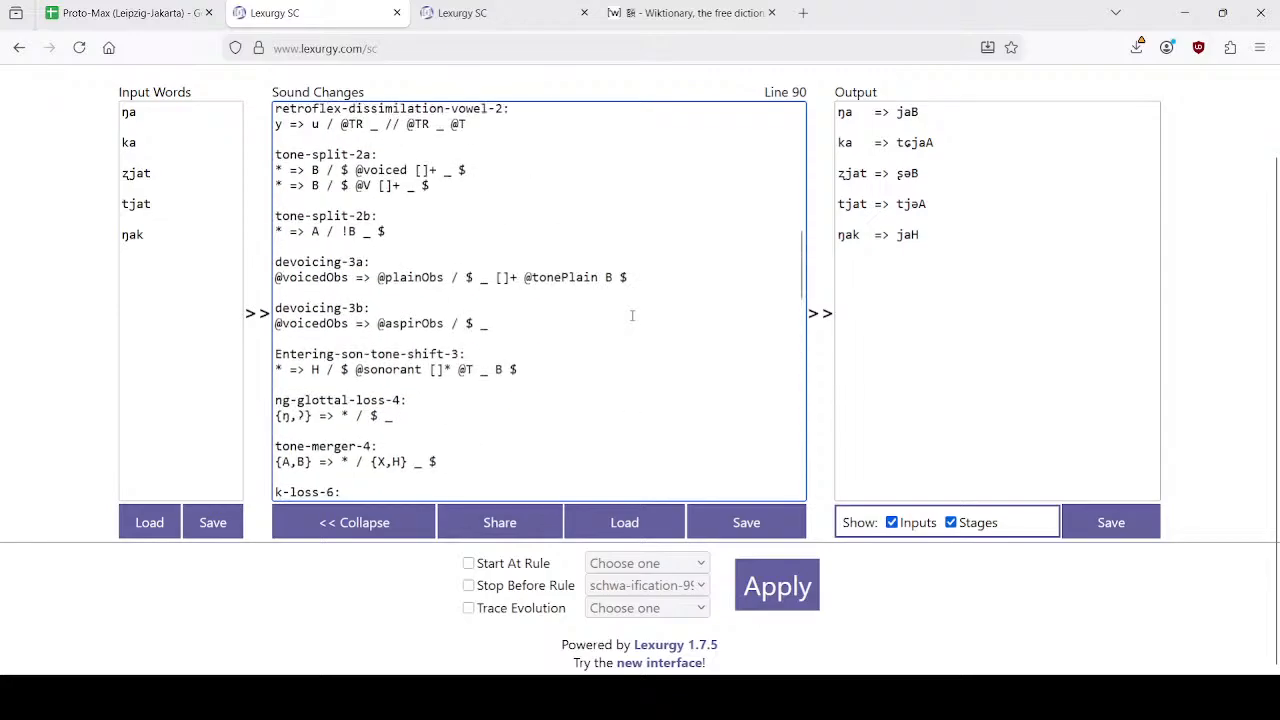
scroll(629, 316, "down", 15)
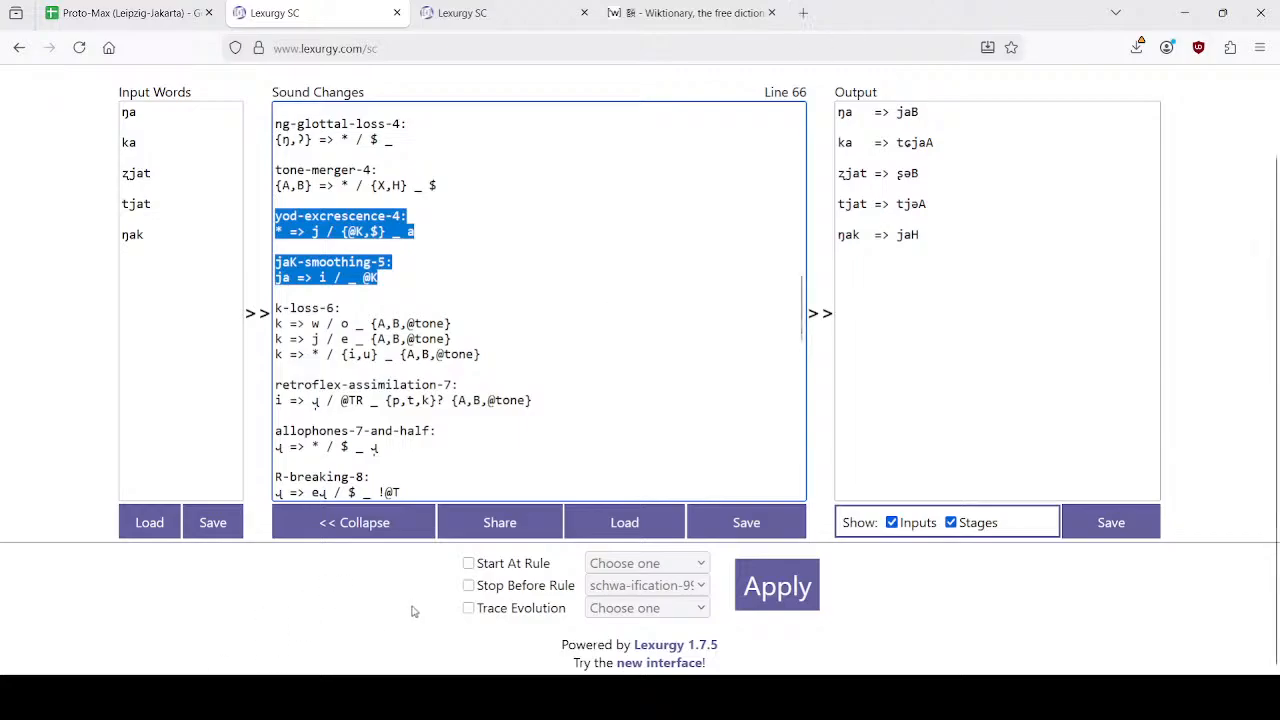
left_click(416, 698)
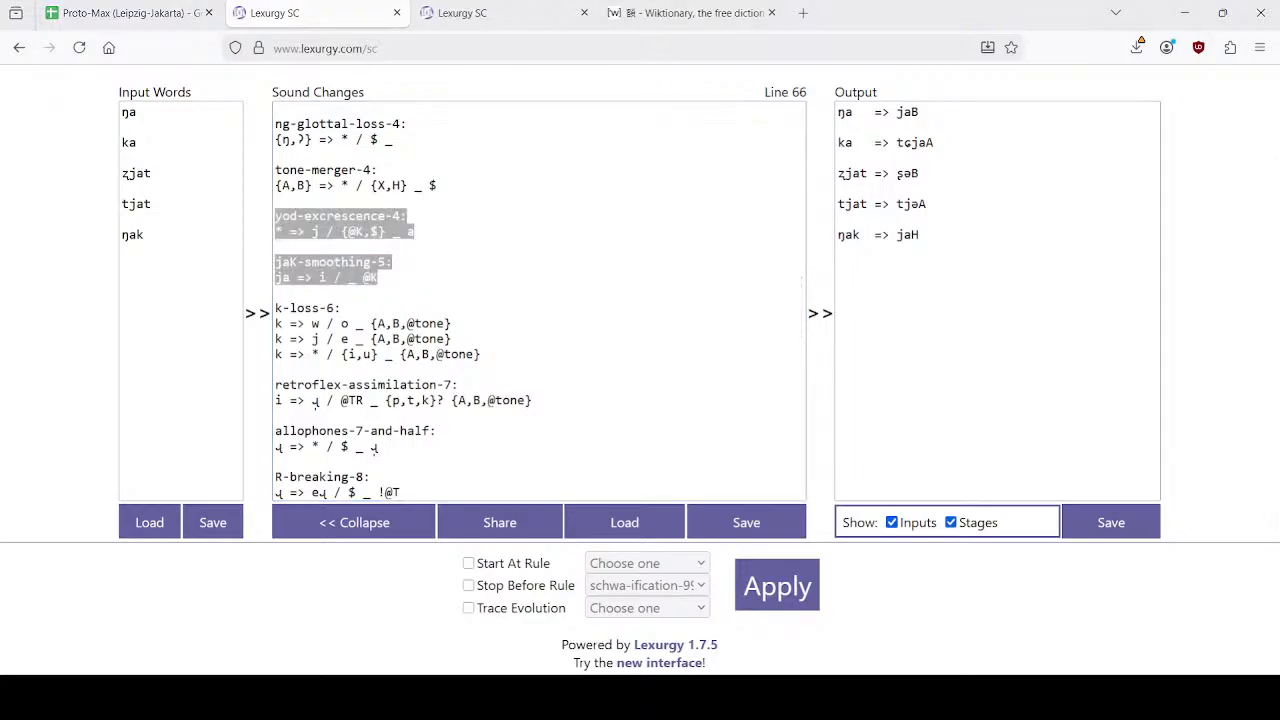
left_click(418, 599)
left_click(380, 697)
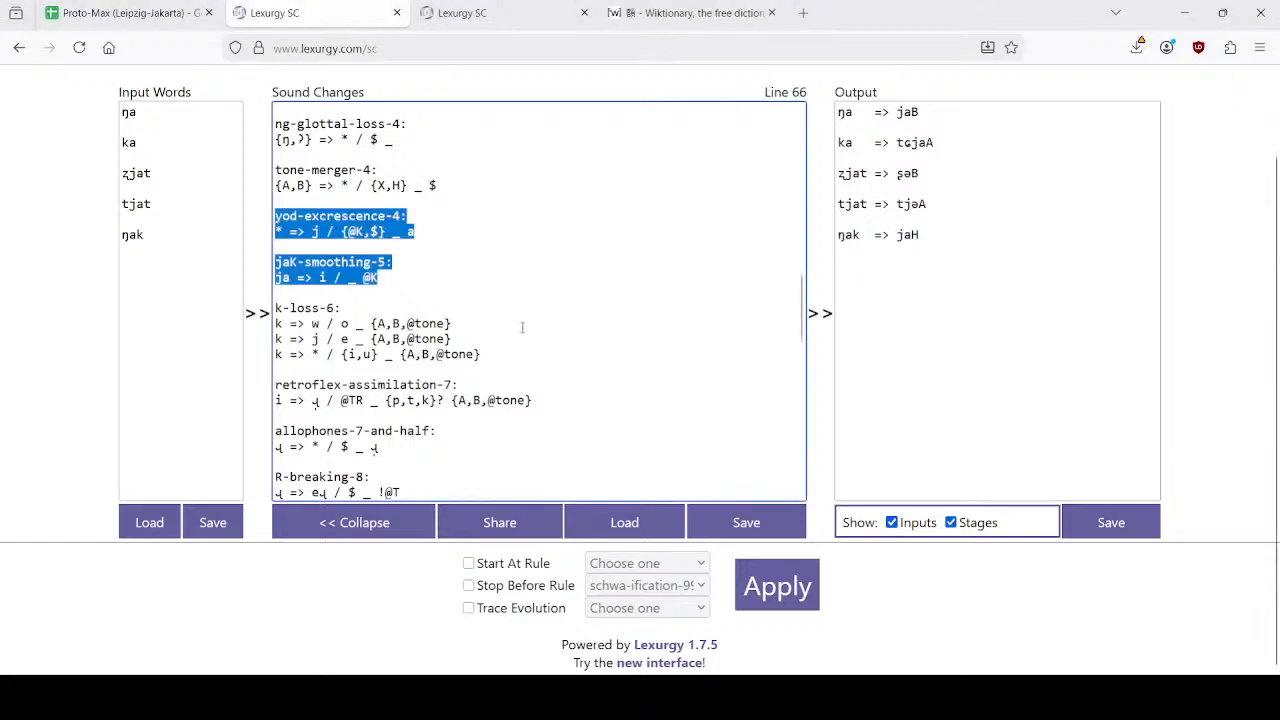
left_click(577, 287)
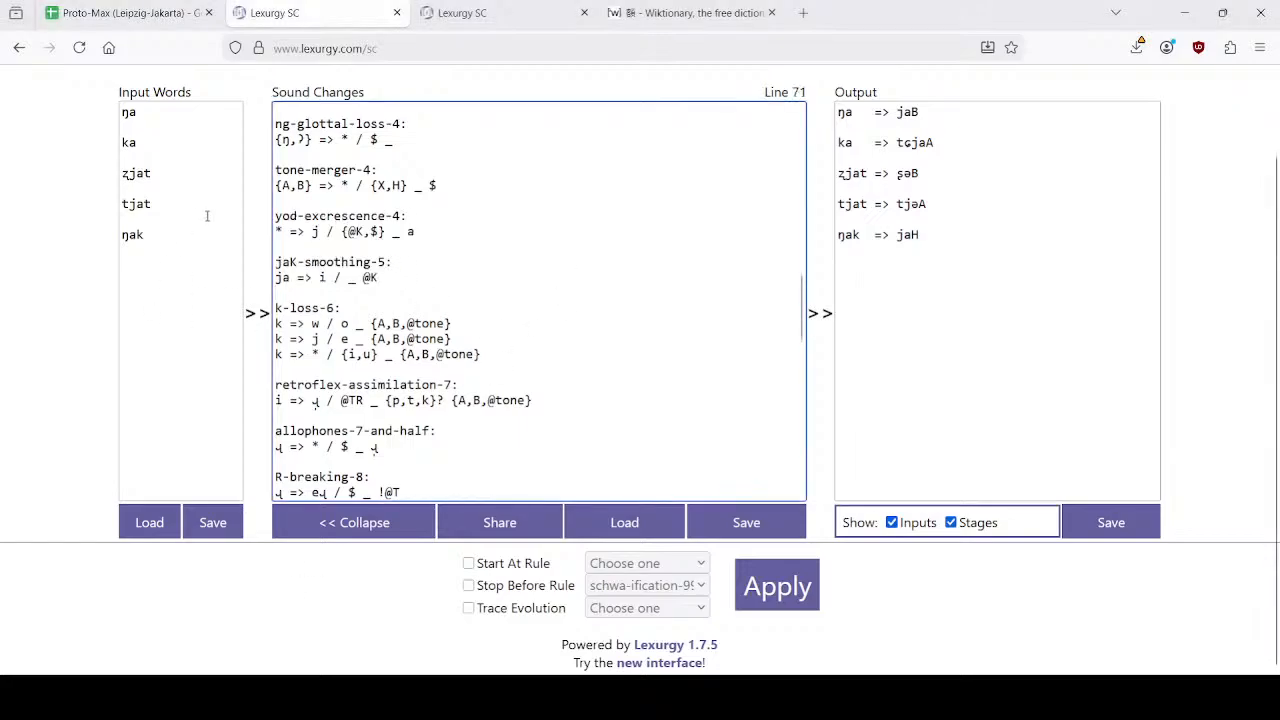
Create a blank Google Docs document in a new browser tab, collapse its document outline and add blank lines.
left_click(803, 12)
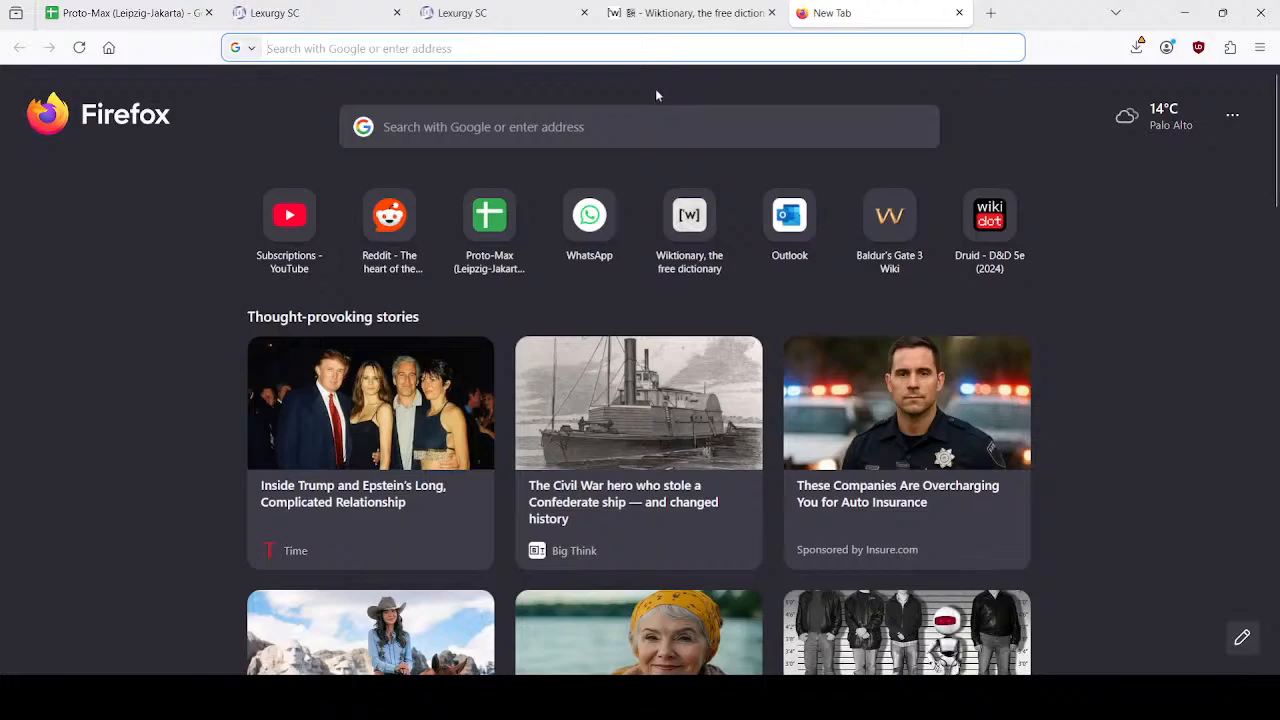
left_click(959, 12)
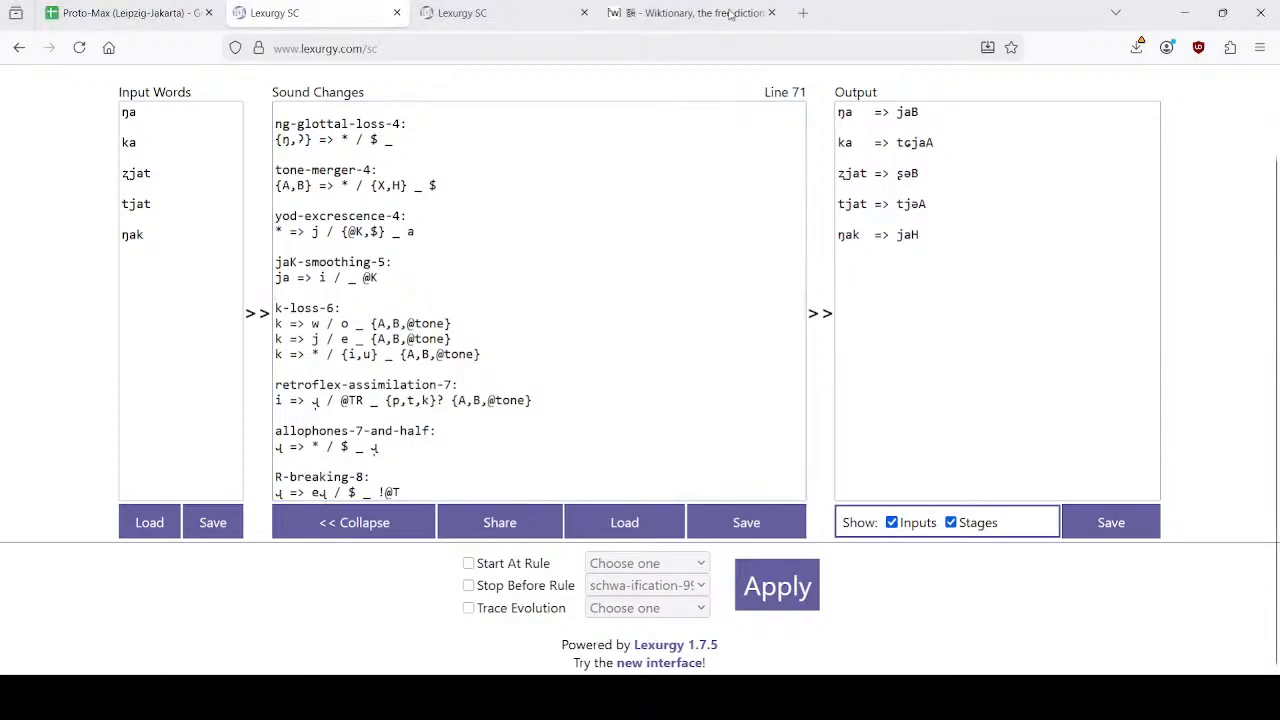
left_click_drag(810, 18, 806, 19)
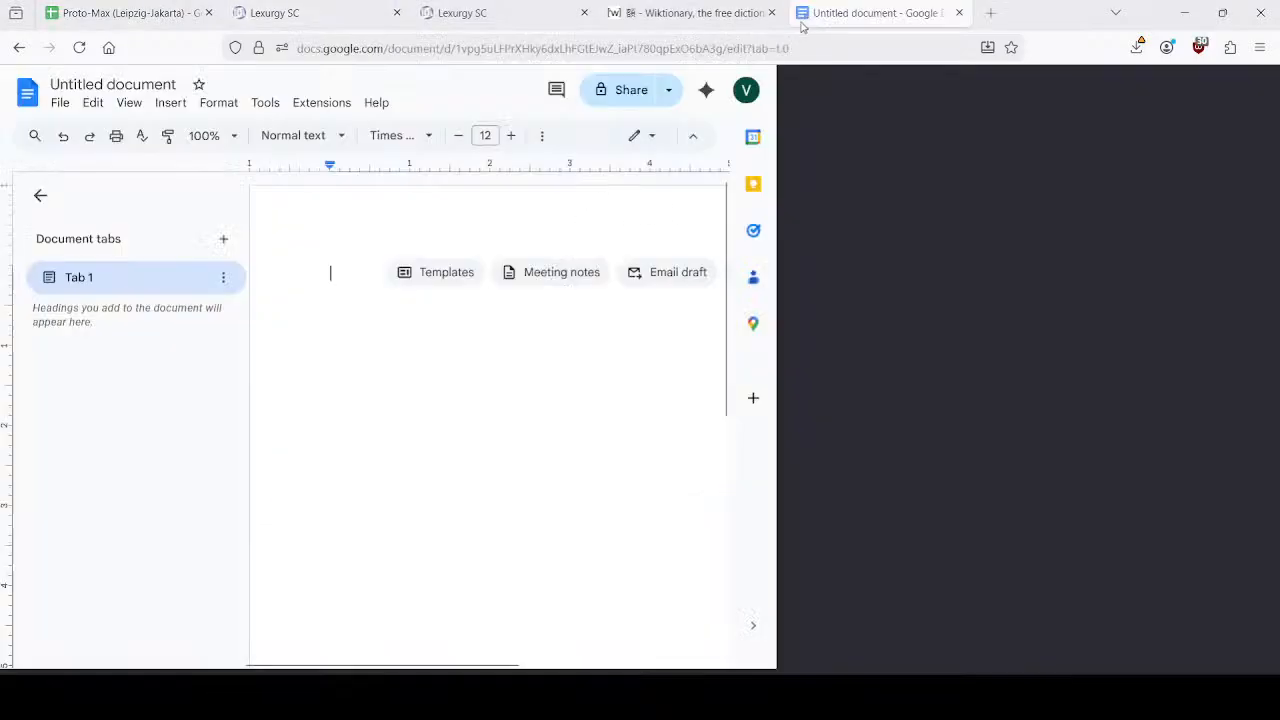
left_click(40, 195)
double_click(394, 275)
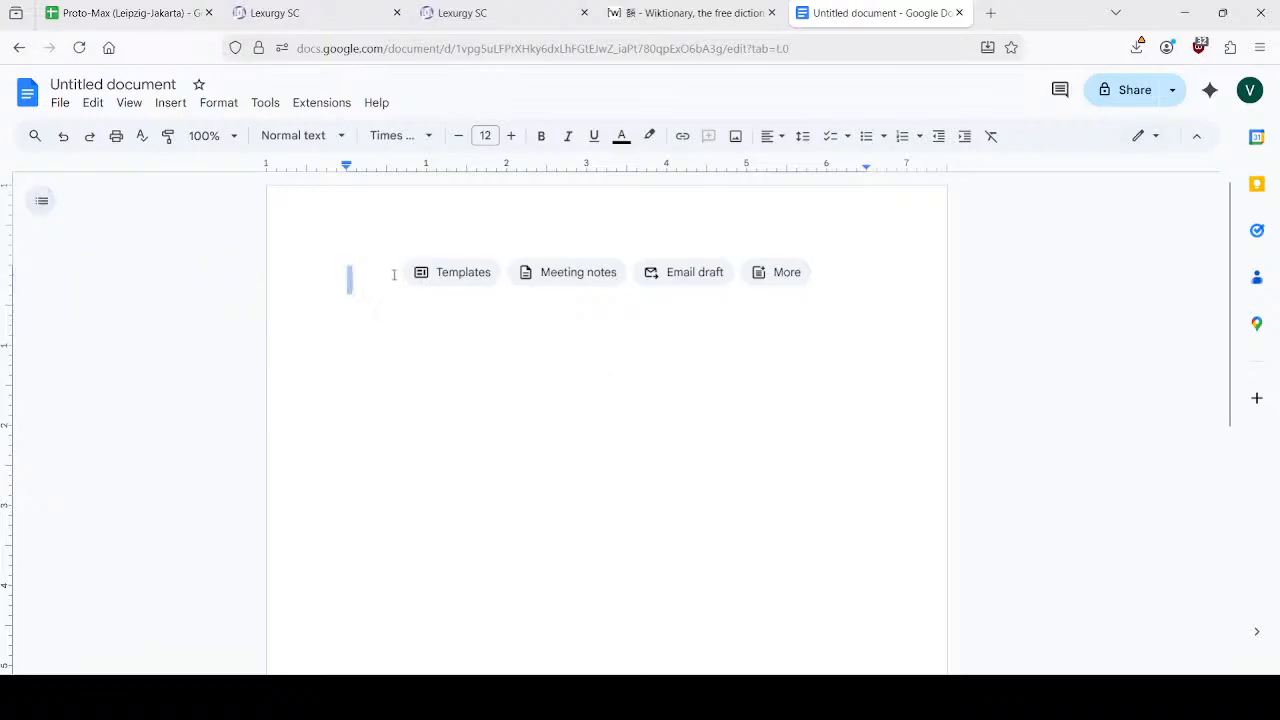
key("Return")
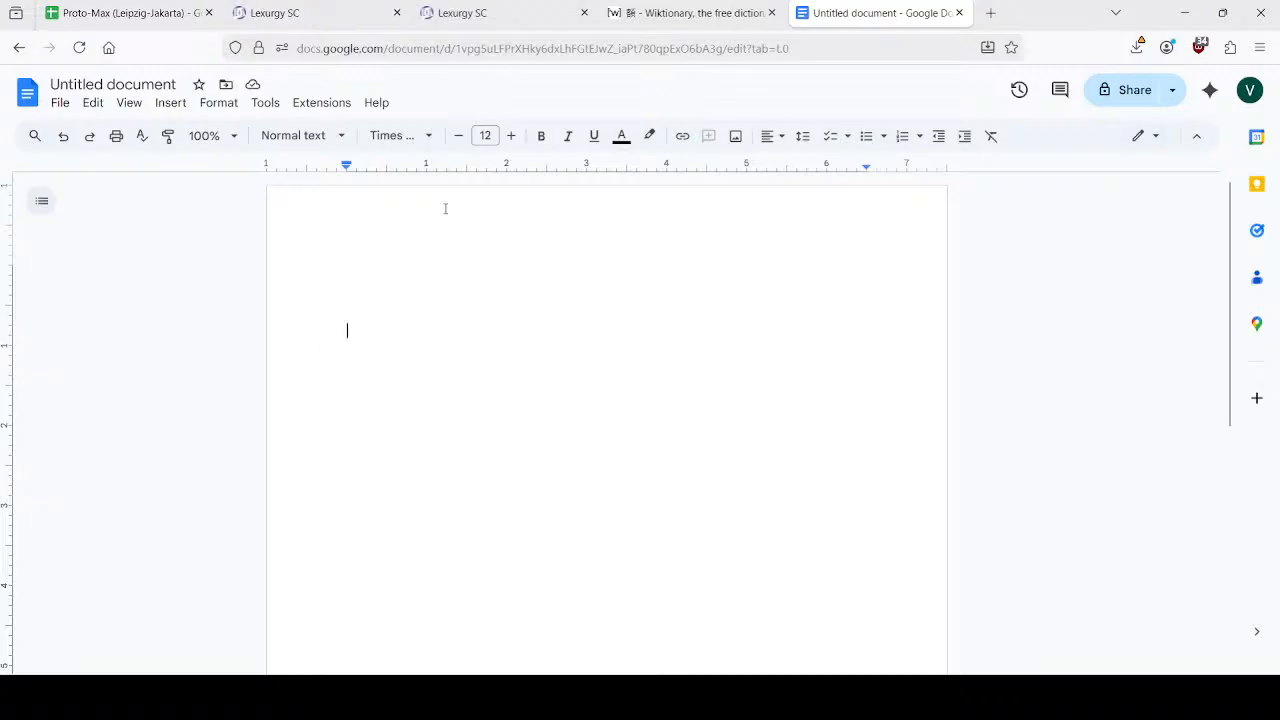
Switch to Lexurgy to reapply the sound changes, and check the rule order in the Harbin sound changes sheet.
left_click(366, 6)
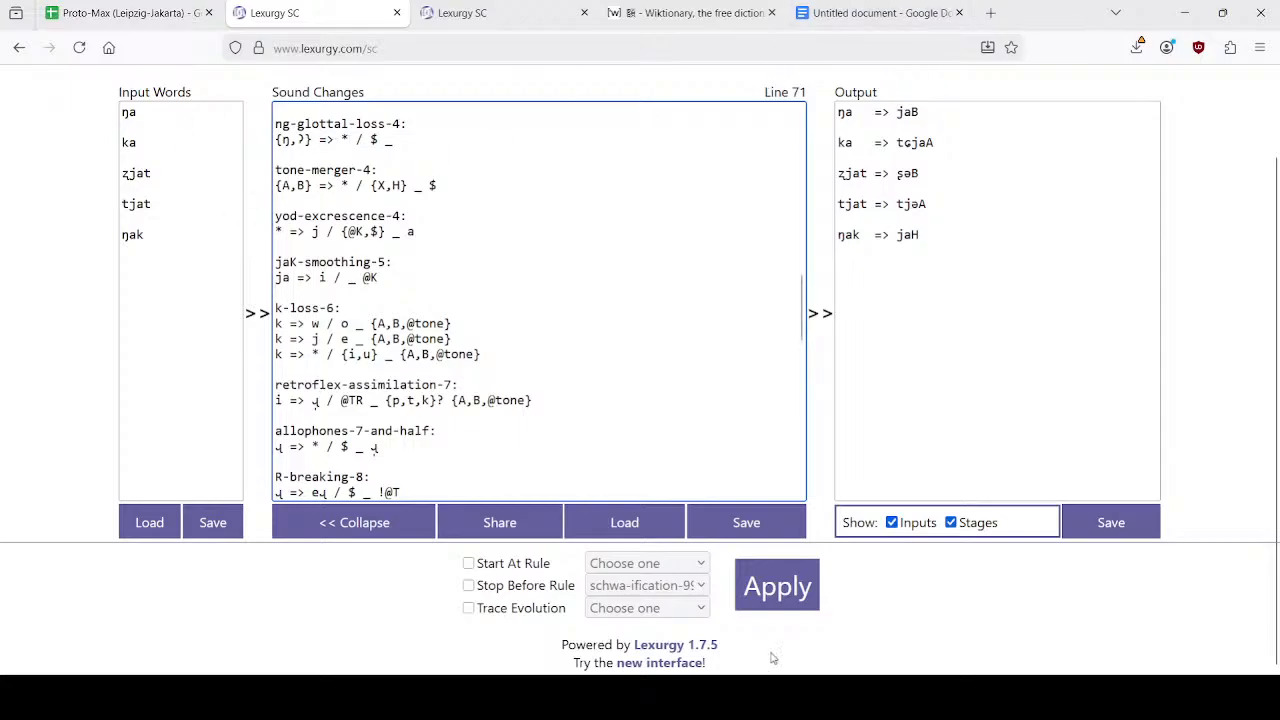
left_click(772, 598)
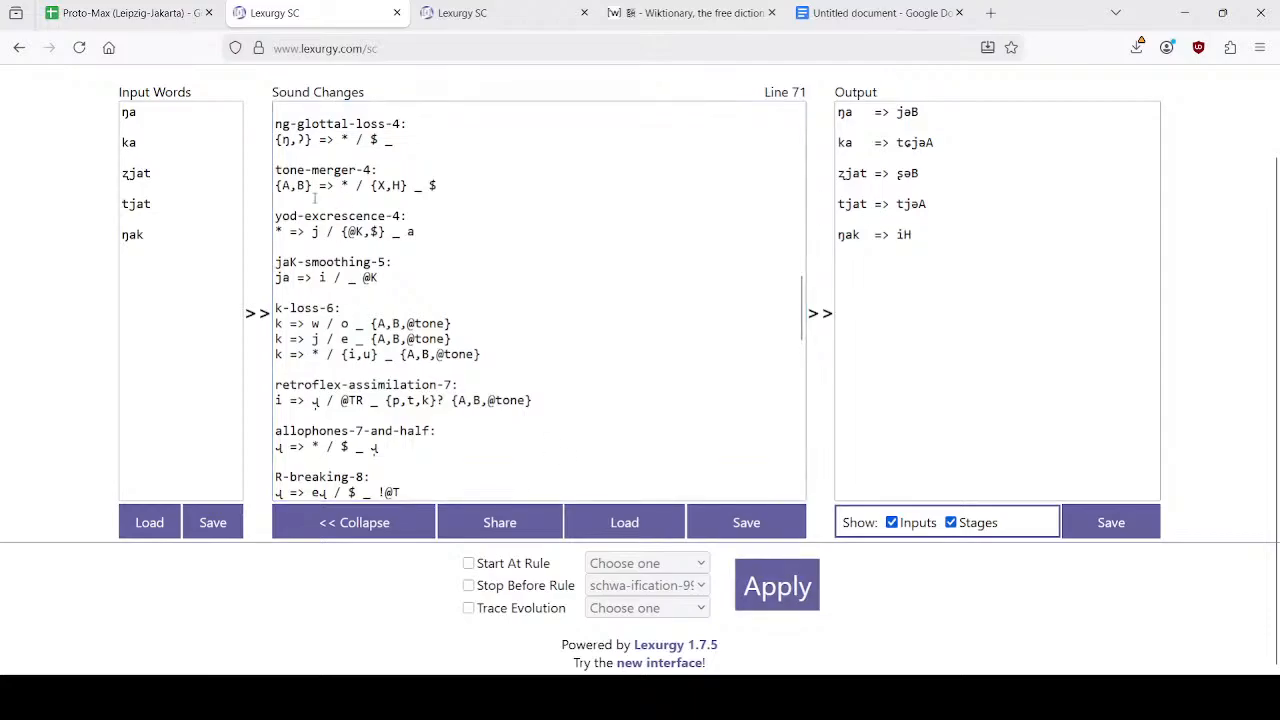
left_click(880, 13)
left_click(130, 13)
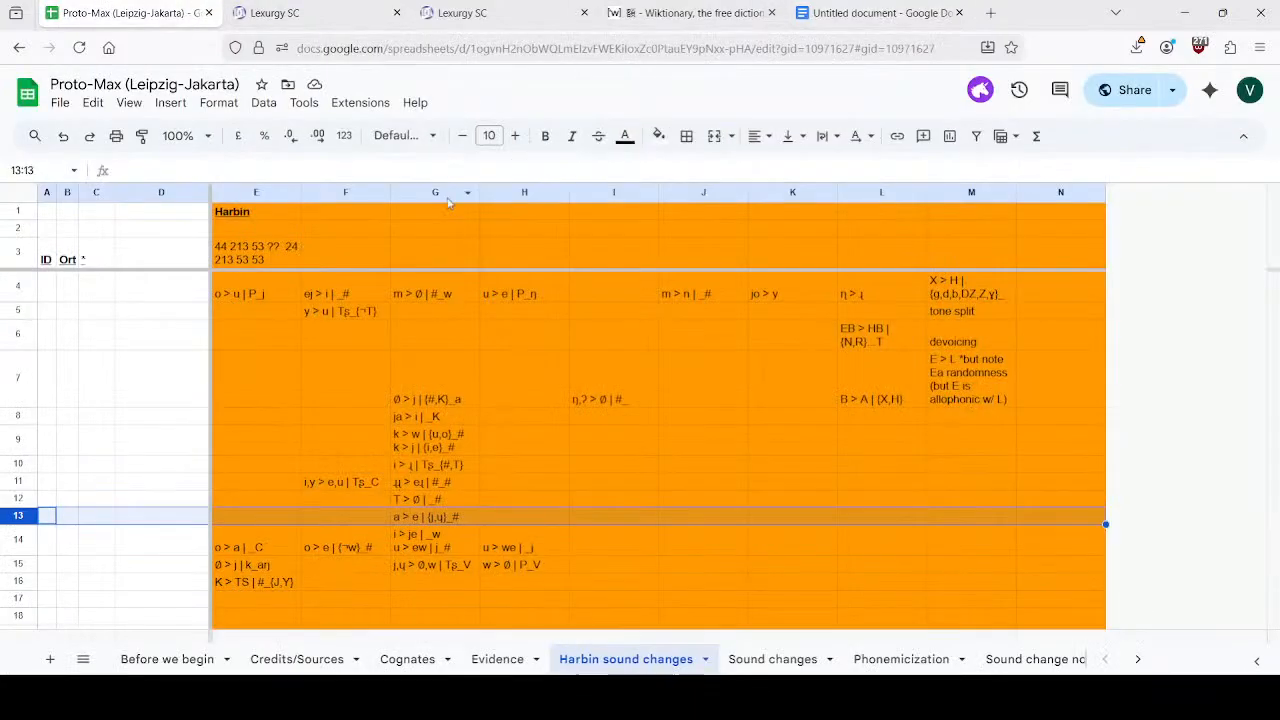
left_click(332, 6)
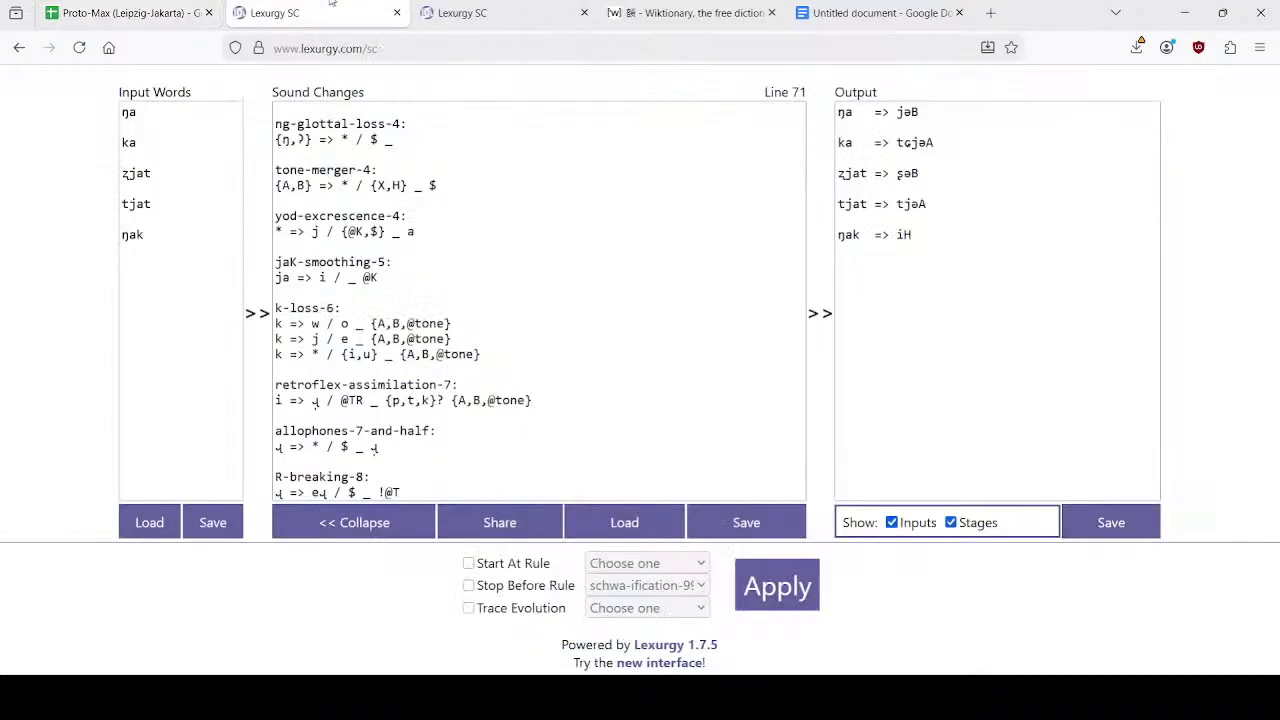
left_click(850, 112)
left_click(867, 12)
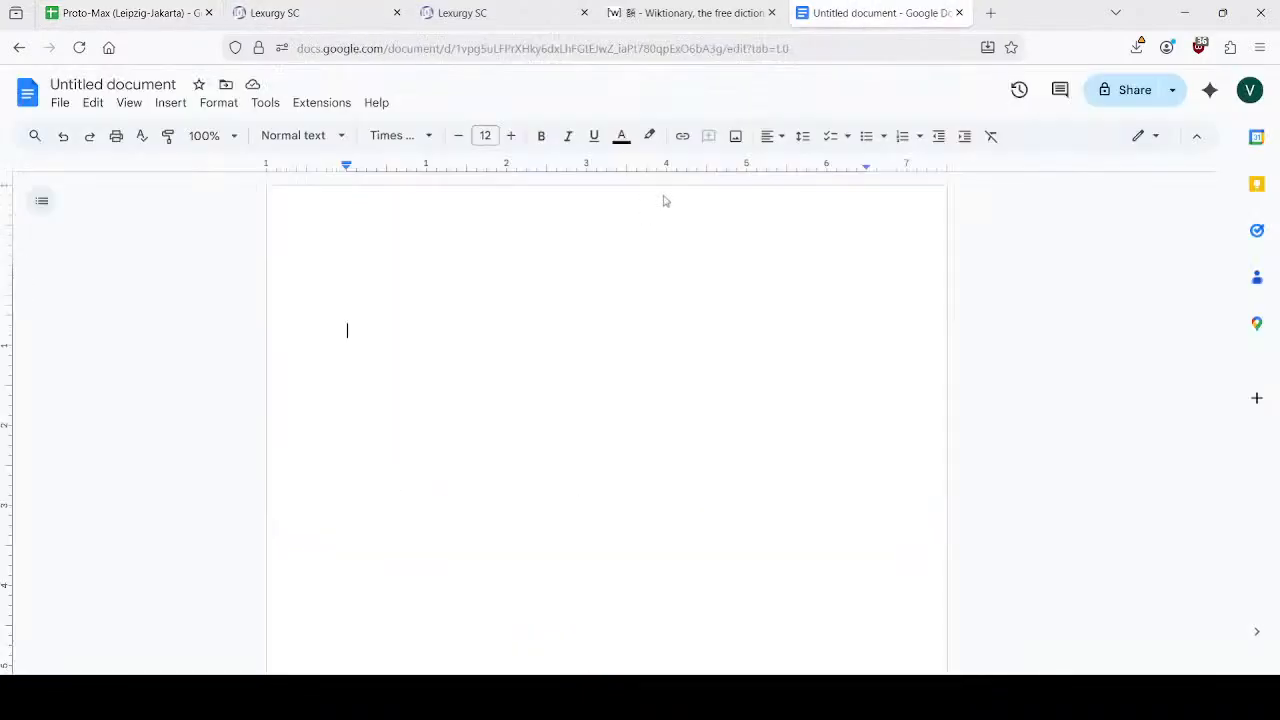
Clear the blank lines in the Google Docs document and write "ŋa > jaB =>" on the first line.
key("BackSpace")
key("BackSpace")
key("BackSpace")
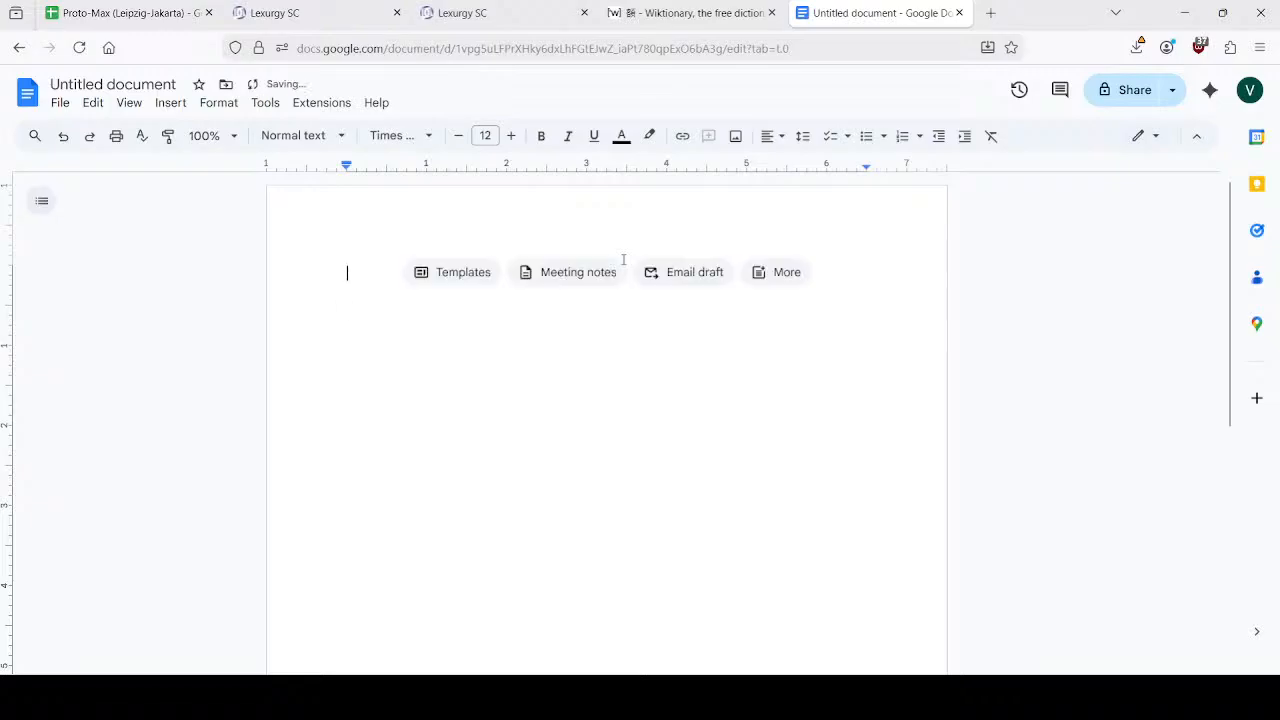
type("ŋa")
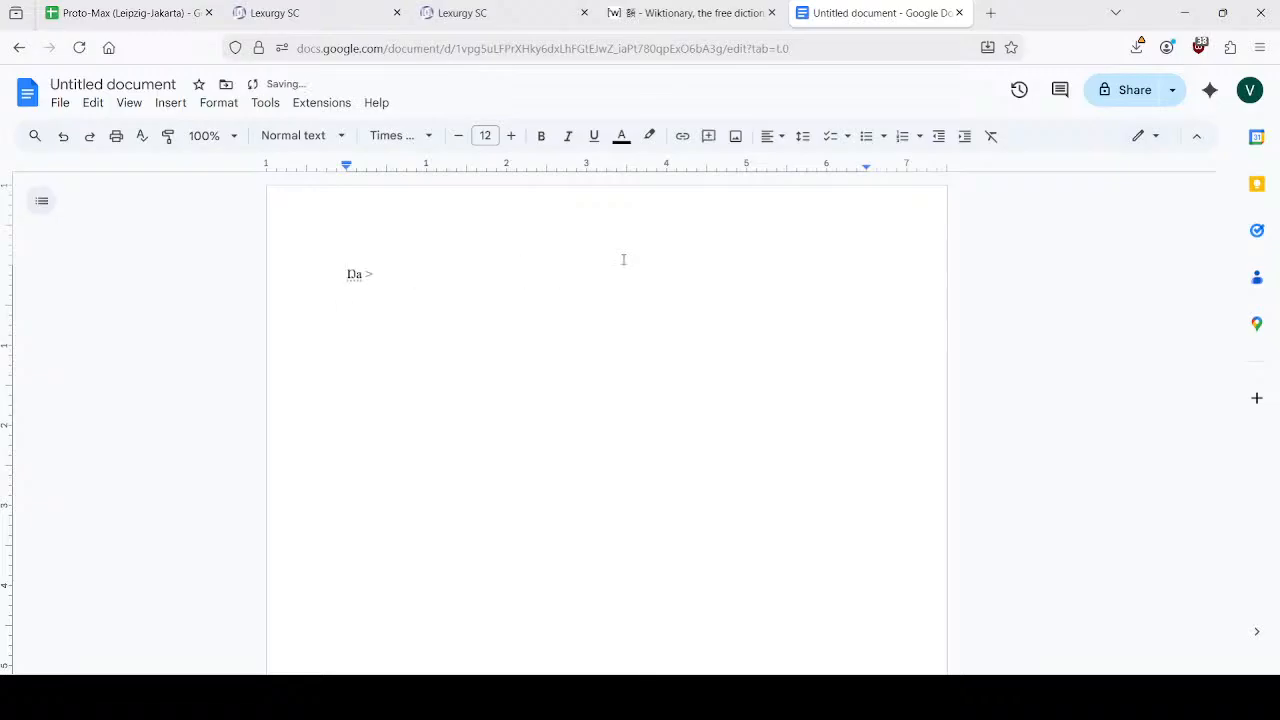
type("> ja ")
type("=>")
key("BackSpace")
key("BackSpace")
type("=>")
key("Left")
key("Left")
key("Left")
type("B")
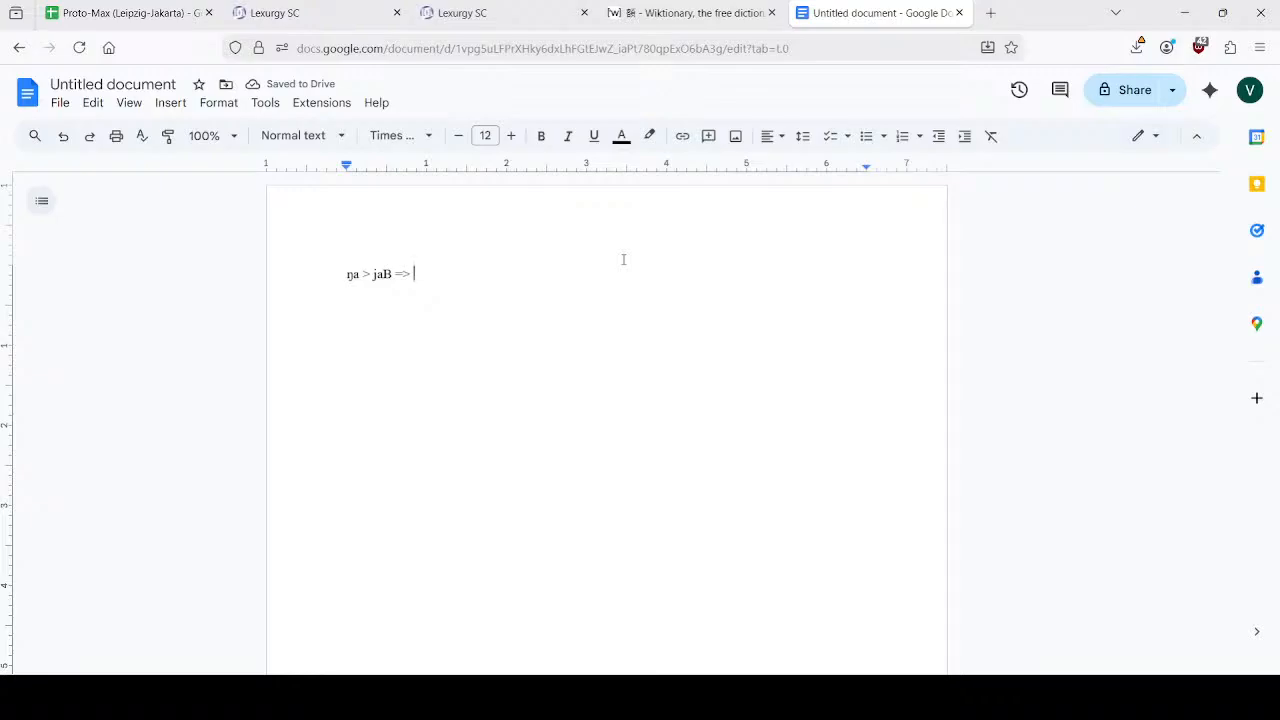
Complete the first line with the explanation "yod insertion after ja-smoothing" and start a second line.
type("velar loss")
key("ctrl+BackSpace")
key("ctrl+BackSpace")
type("yod insertion after ")
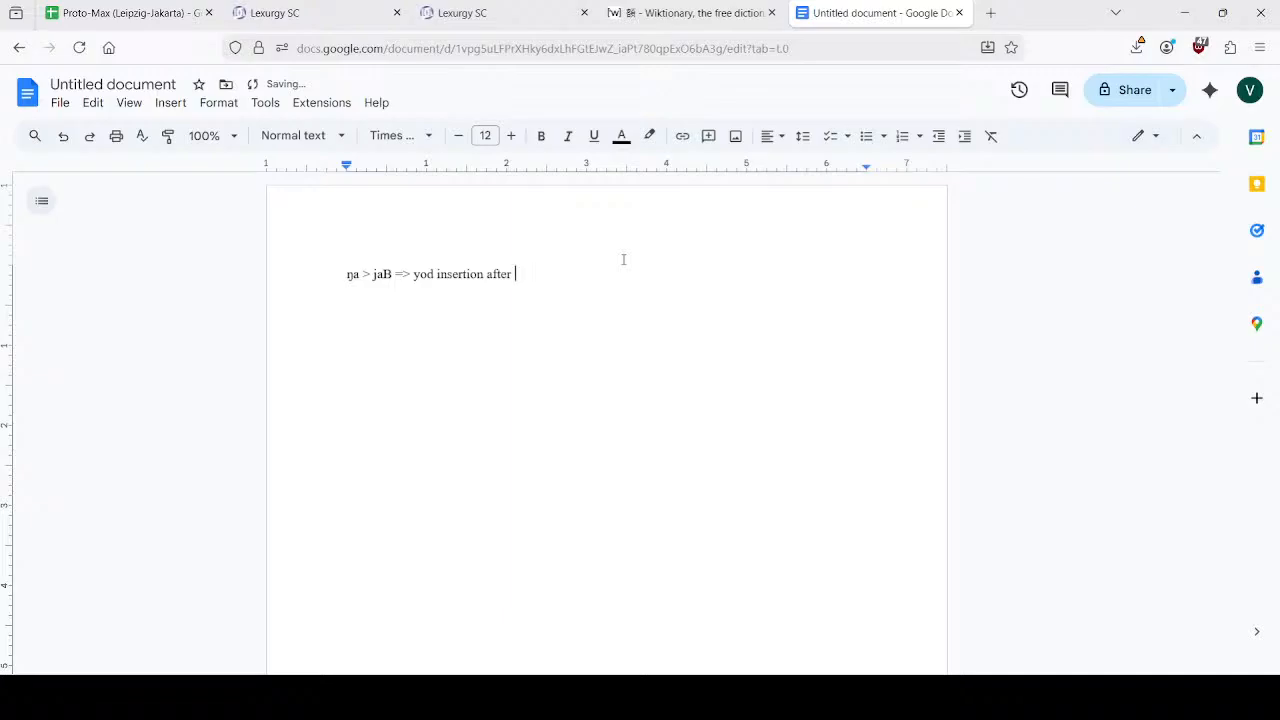
type("smoothing")
type("ja-")
key("End")
key("Return")
Check the output for ka in Lexurgy and write "ka > tsjaA =>" on the document's second line.
left_click(311, 5)
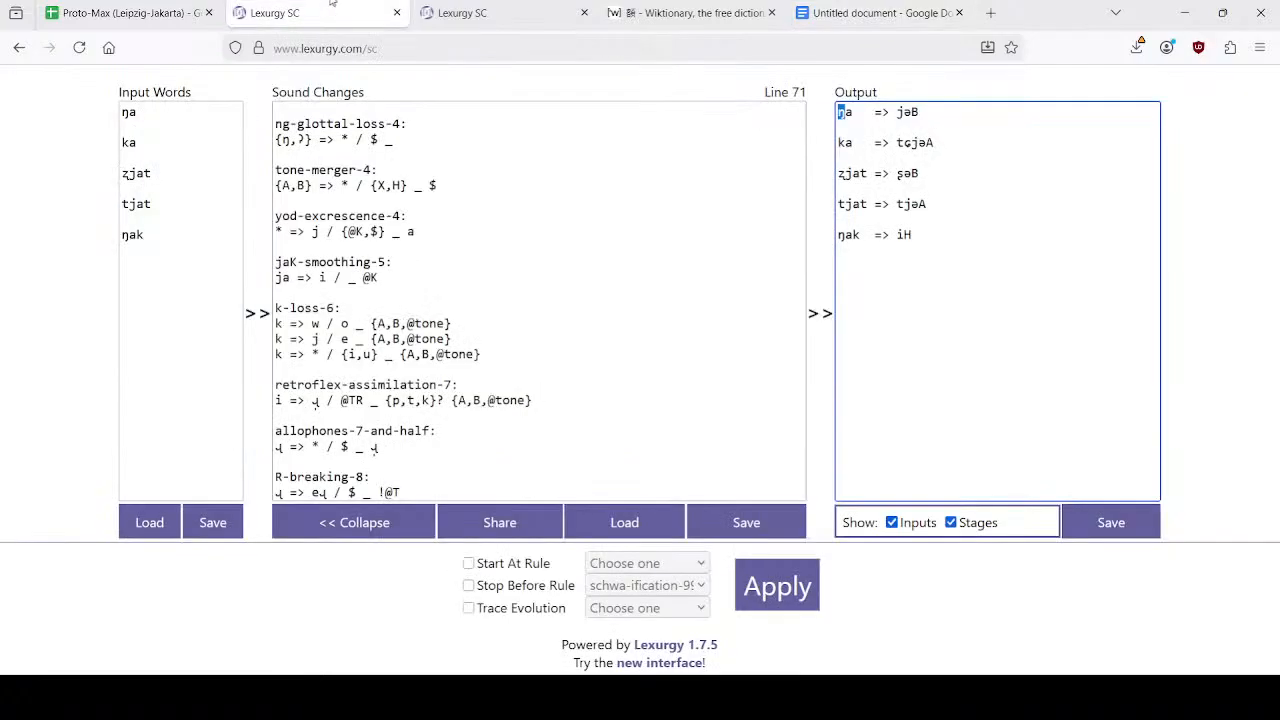
left_click(886, 5)
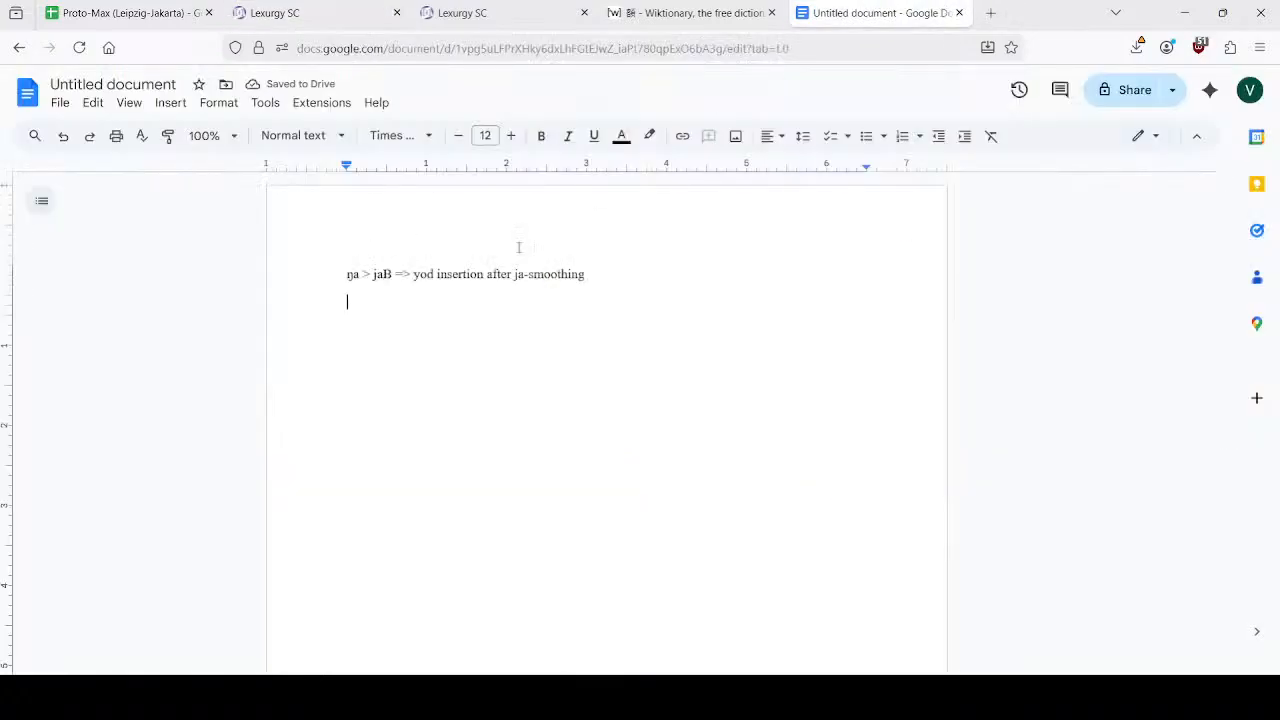
type("ka =")
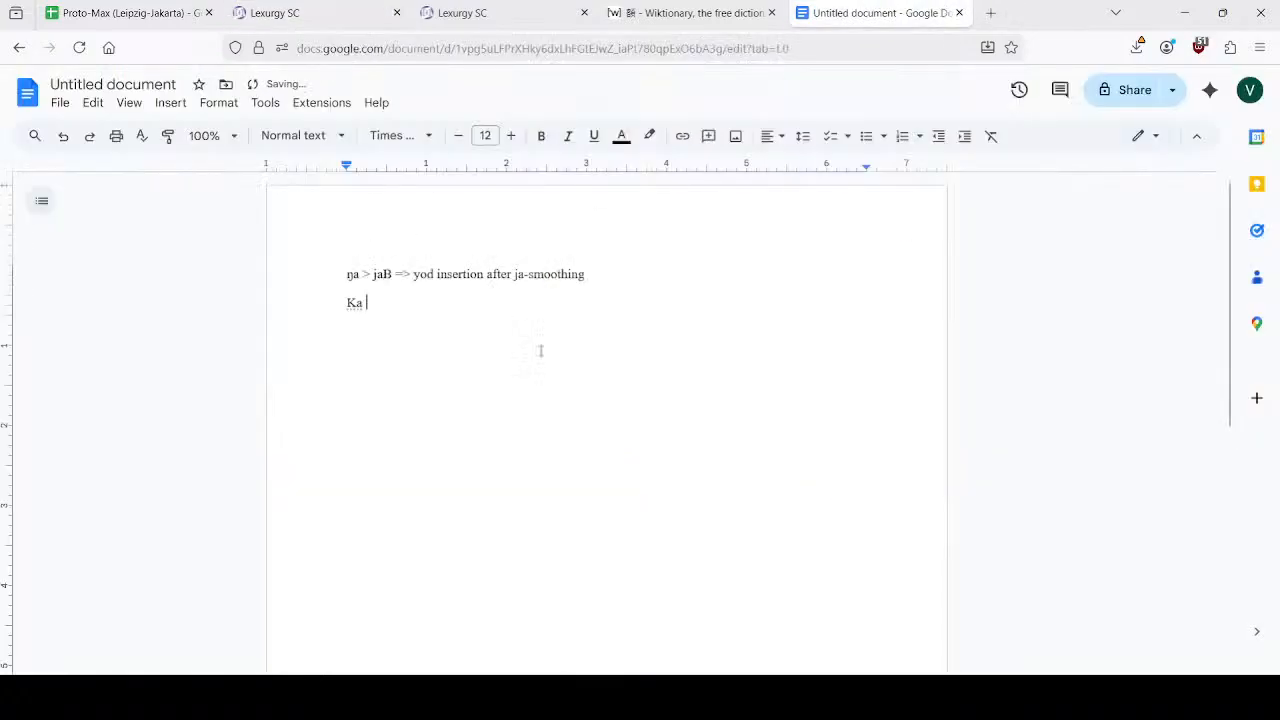
key("BackSpace")
type("> tsjaA =>")
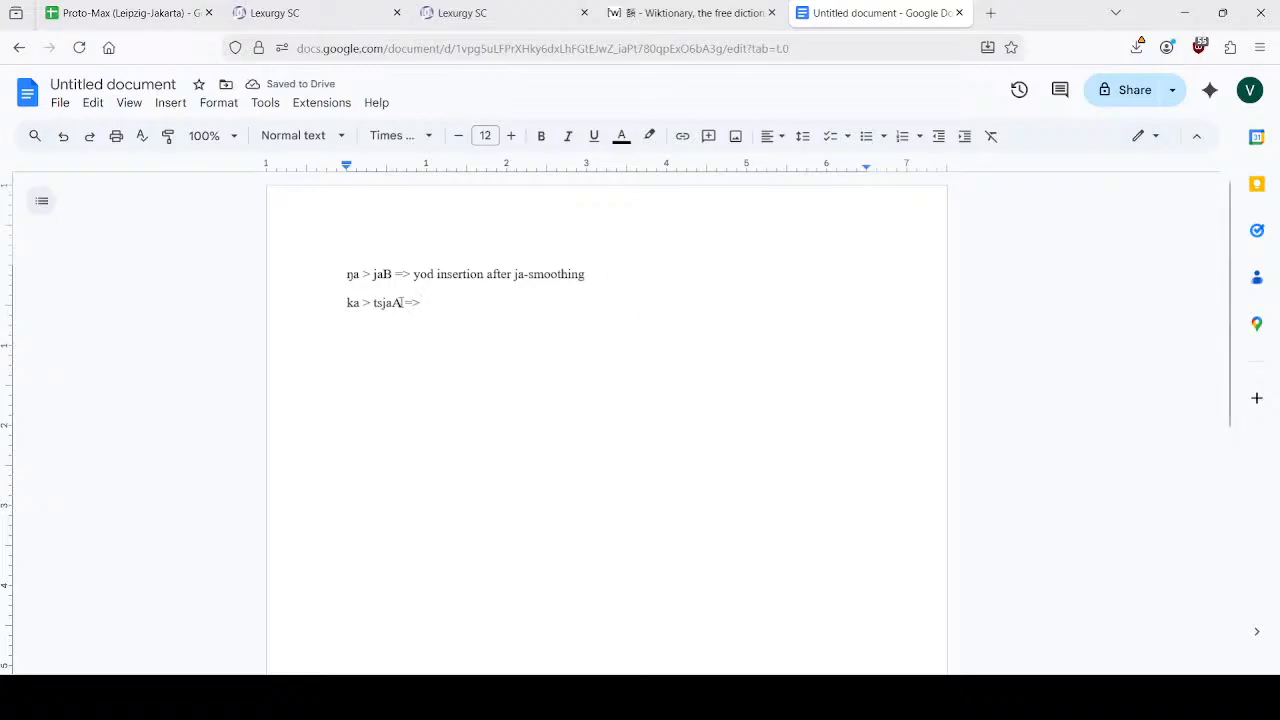
Move "ka > tsjaA" from the second line to the start of the first line, separated from "ŋa > jaB" by a semicolon.
left_click_drag(401, 302, 347, 303)
key("ctrl+c")
key("BackSpace")
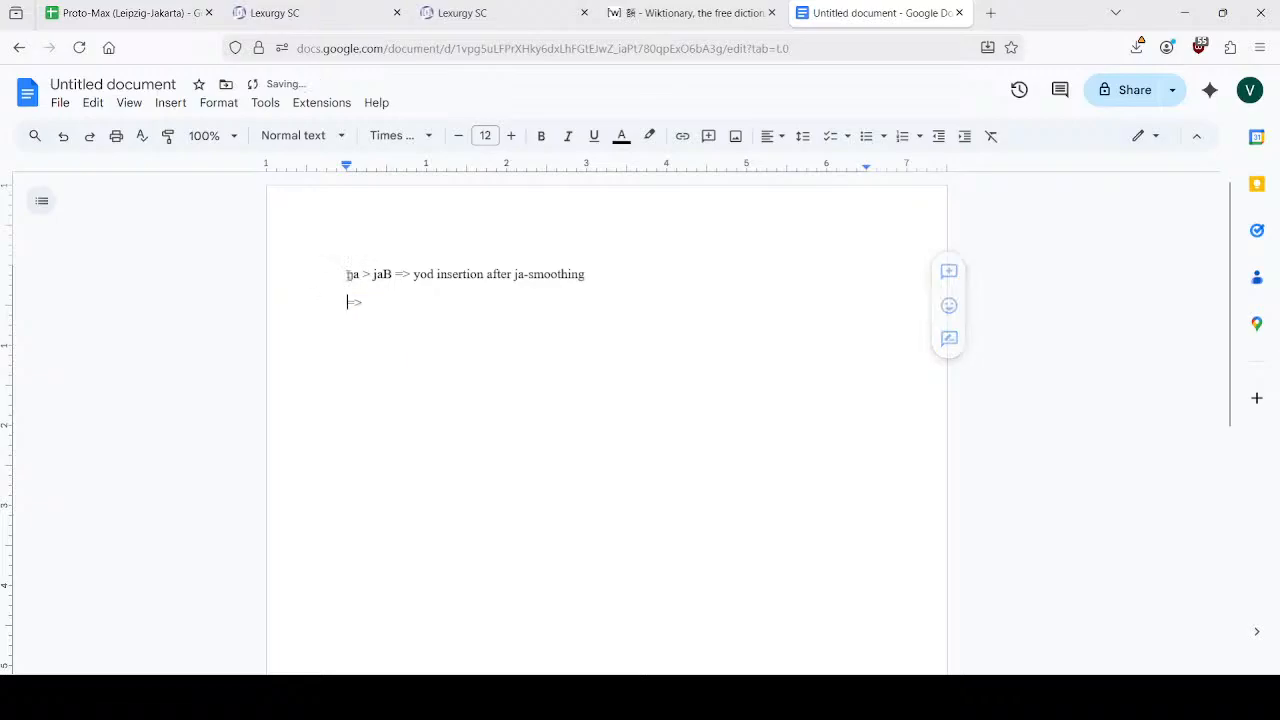
left_click(347, 274)
key("ctrl+v")
type(";")
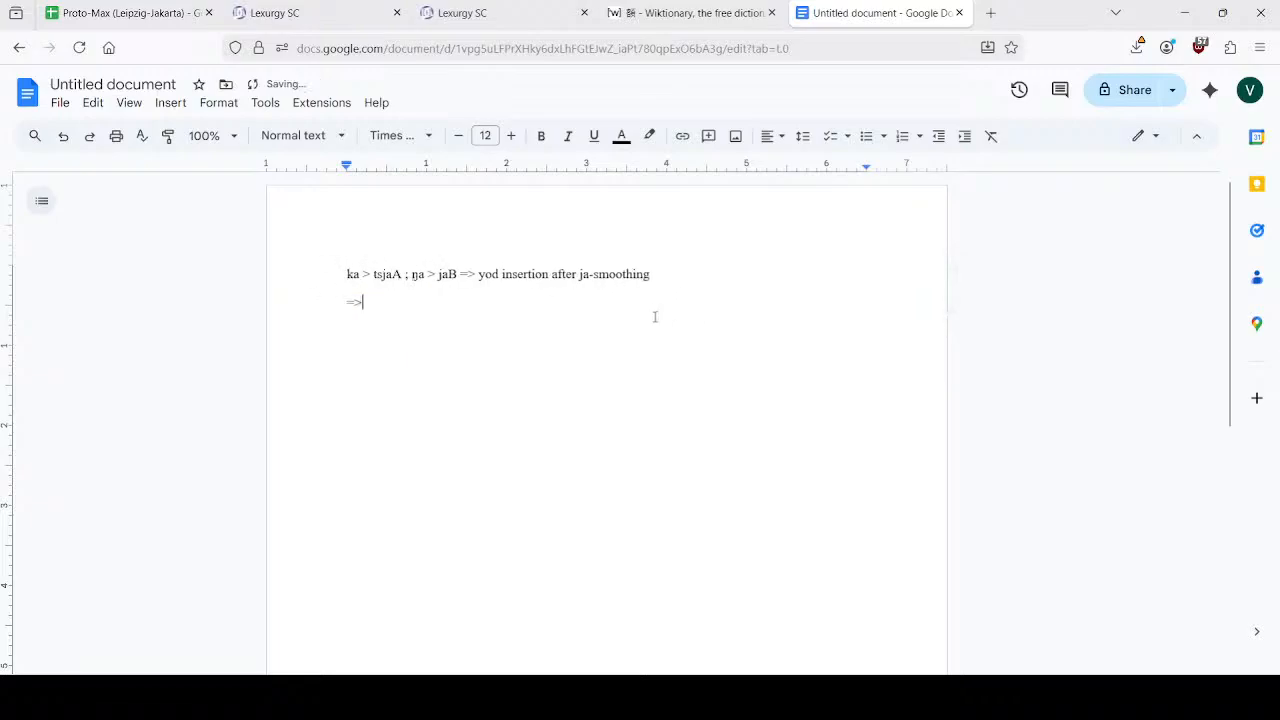
Copy the input word ʐjat from Lexurgy and insert it before the => on the document's second line.
left_click(185, 12)
left_click(308, 8)
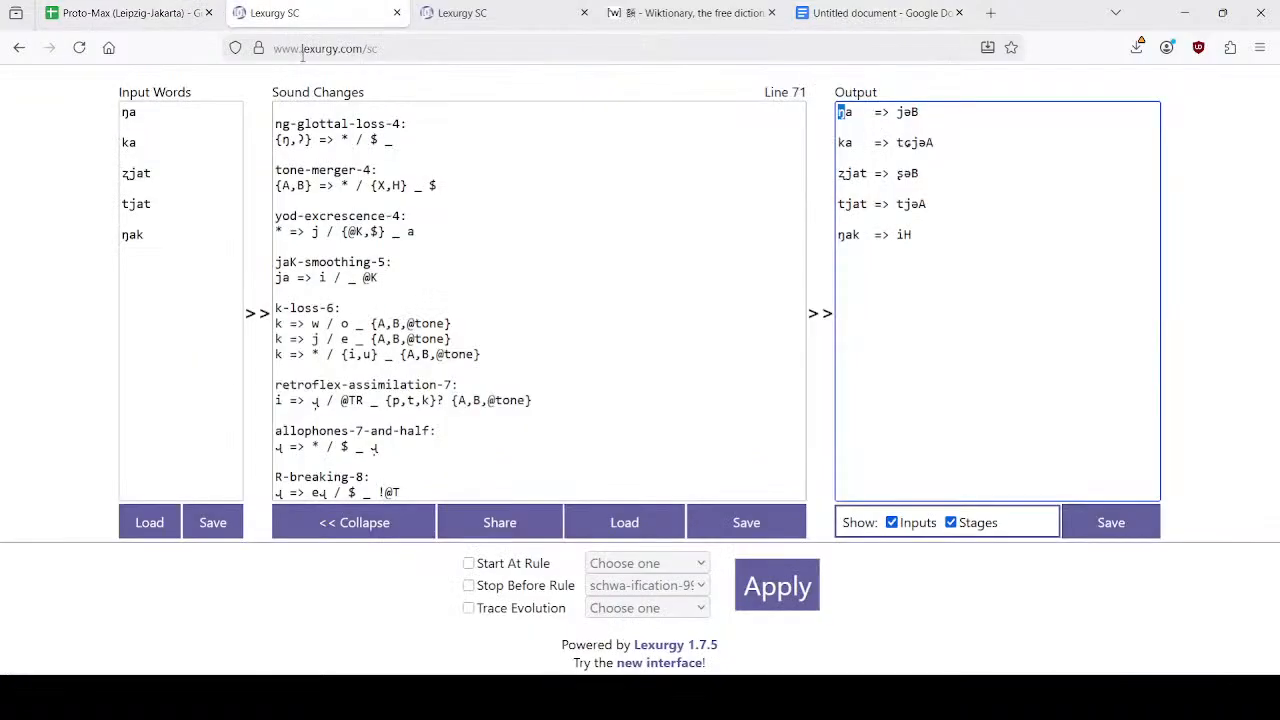
left_click_drag(150, 178, 86, 170)
key("ctrl+c")
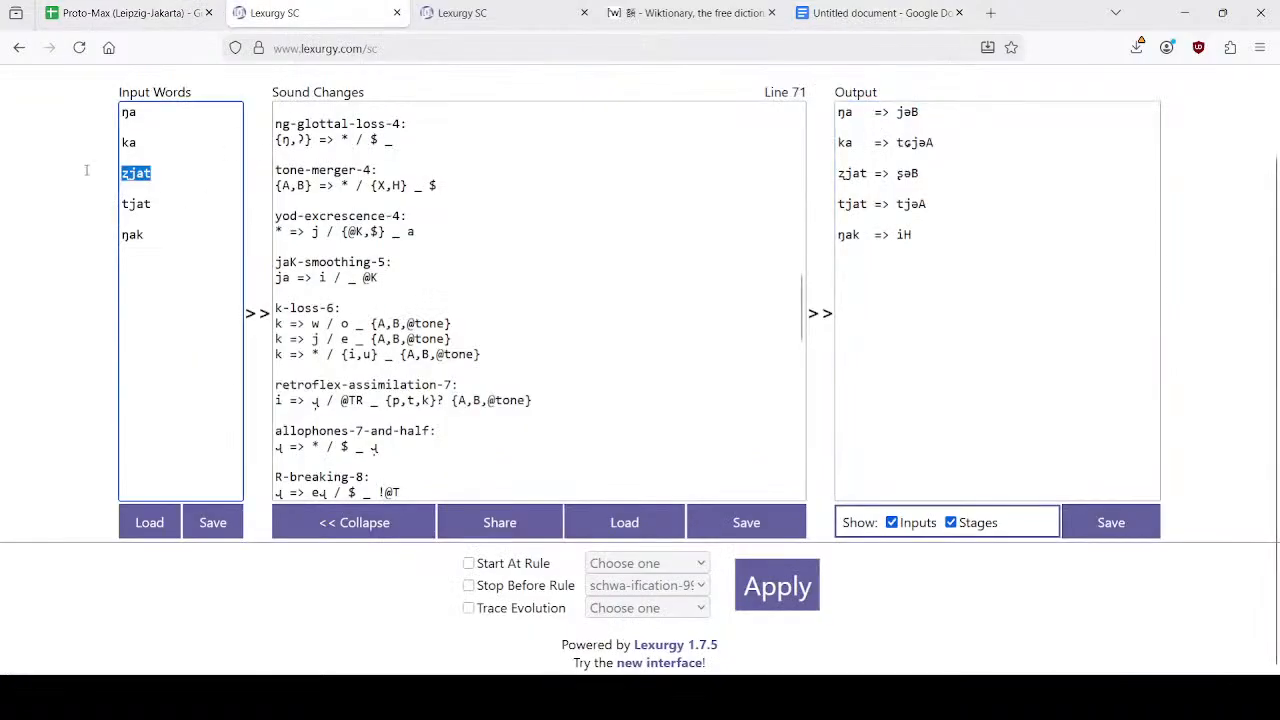
left_click(941, 12)
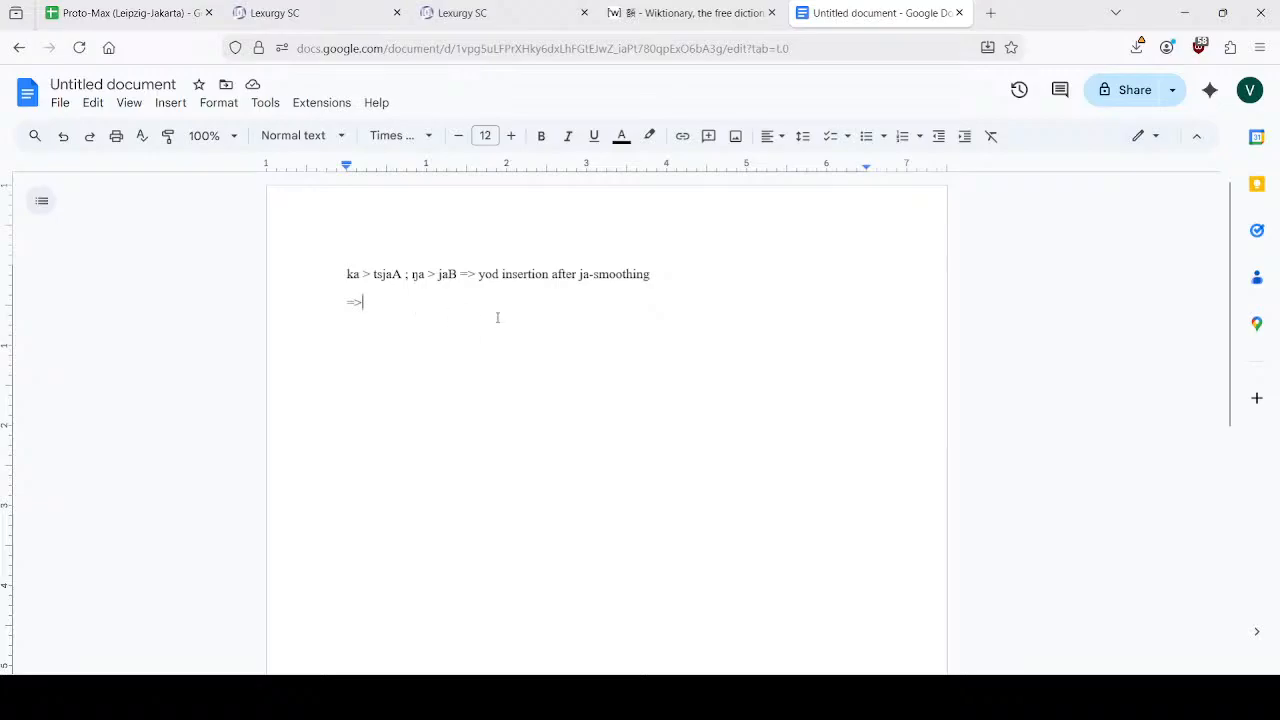
key("ctrl+v")
key("End")
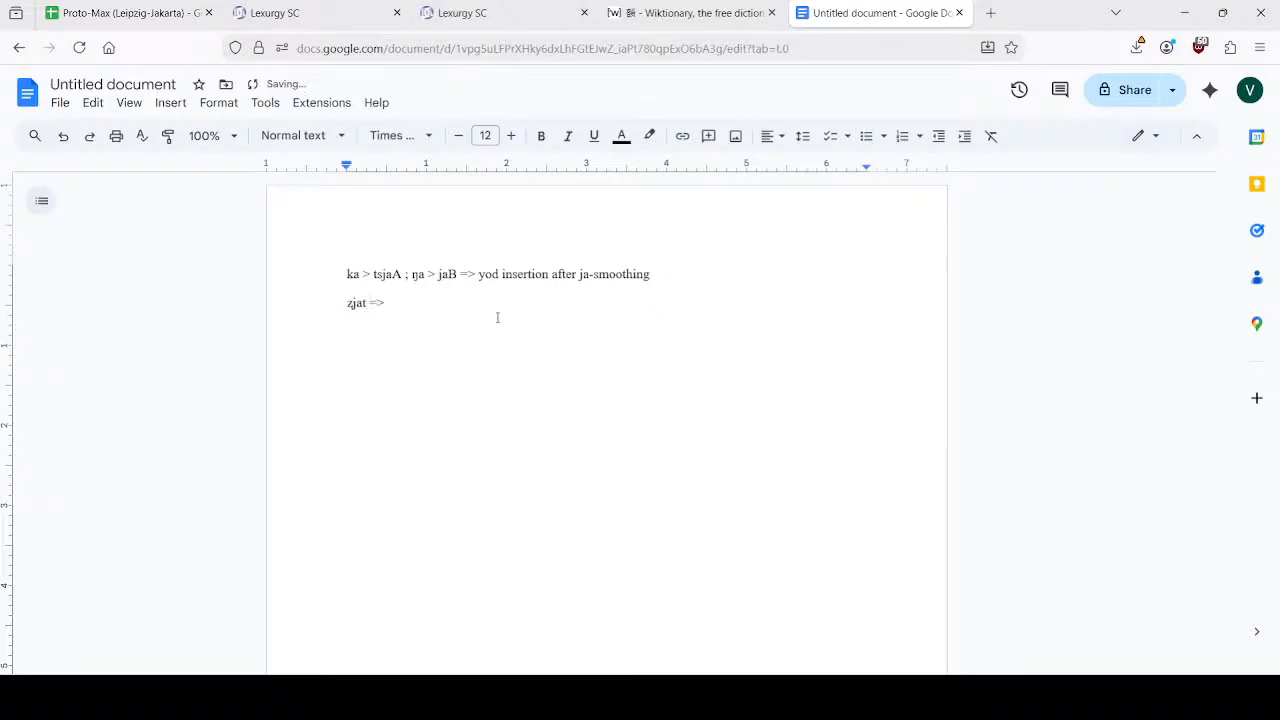
Look up the next input word in Lexurgy and add "; tjat" after ʐjat on the document's second line.
left_click(285, 12)
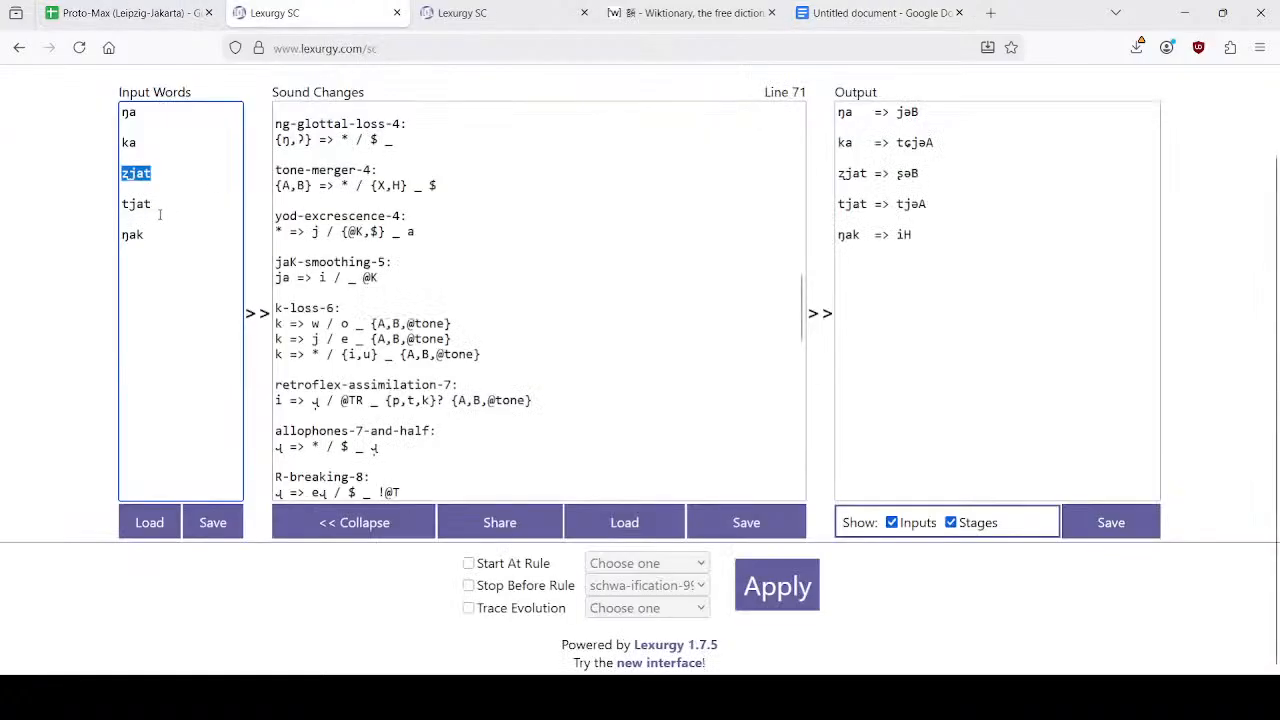
double_click(158, 206)
left_click(177, 172)
double_click(158, 205)
left_click(503, 10)
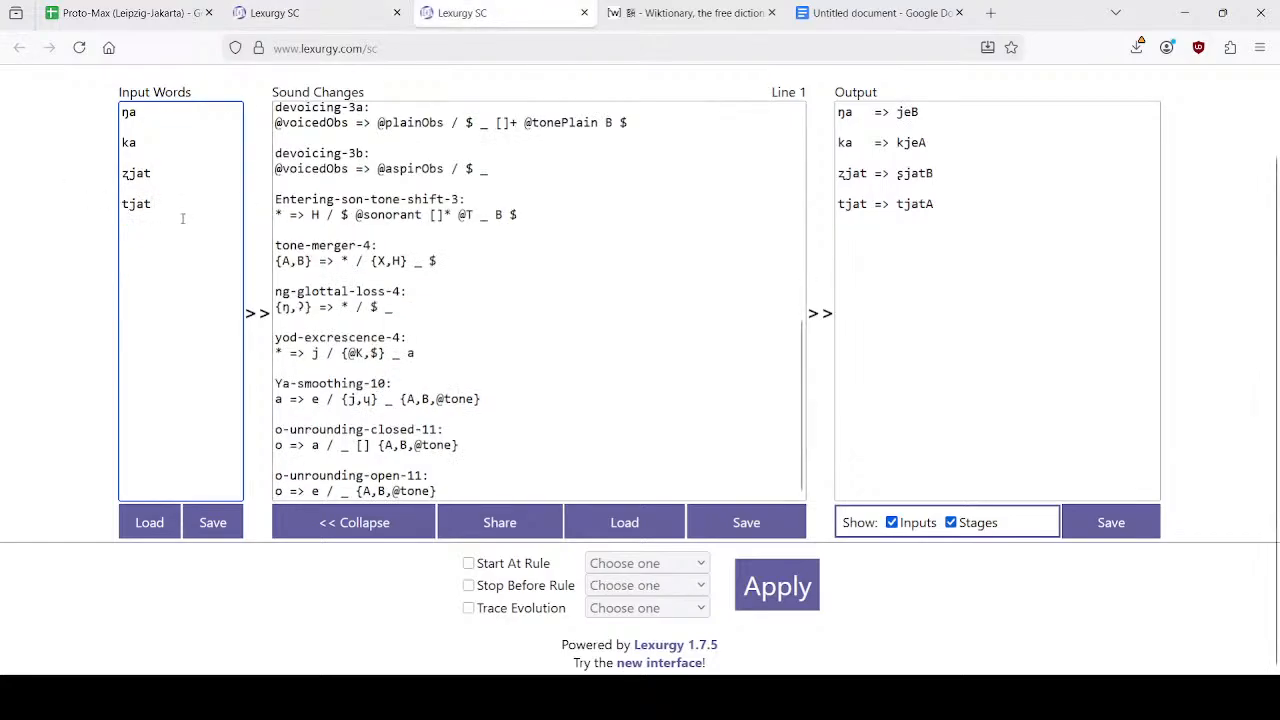
left_click(320, 7)
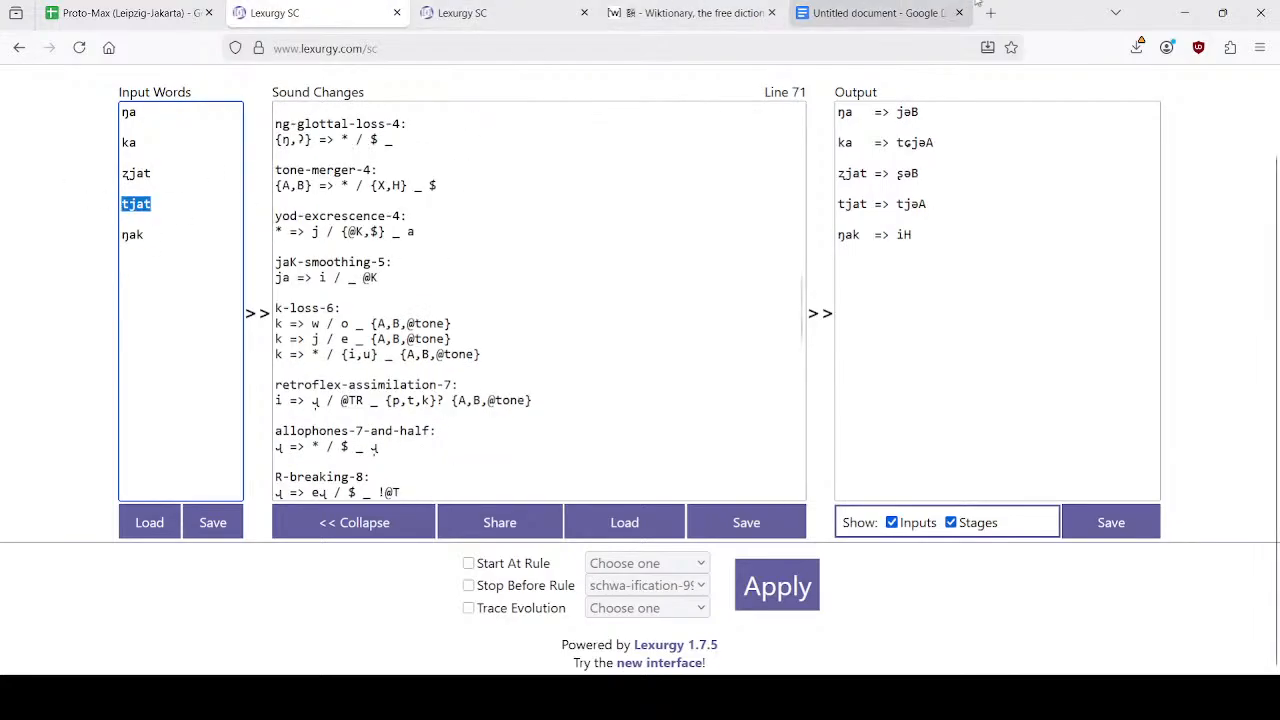
left_click(695, 12)
left_click(866, 10)
key("Left")
key("Left")
key("Left")
key("Left")
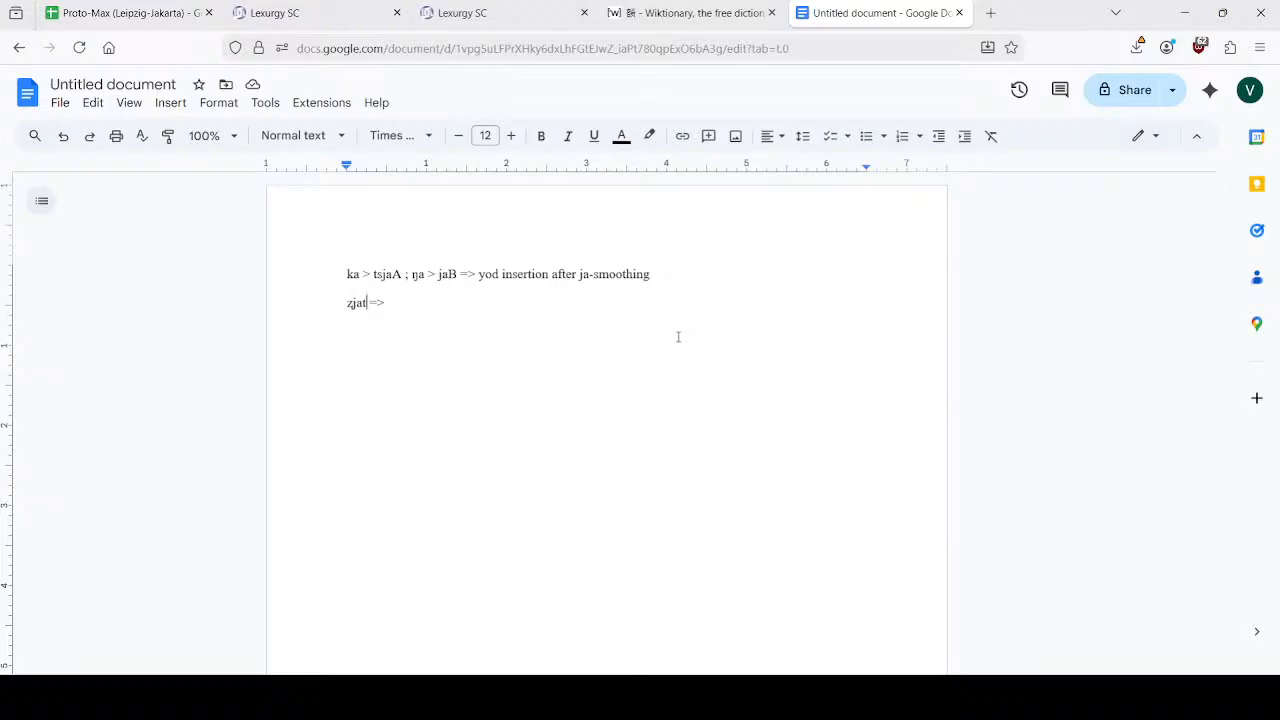
type("; ţjat")
Copy the output of ʐjat from Lexurgy and insert "> ʂəB" after that word in the document.
left_click(329, 5)
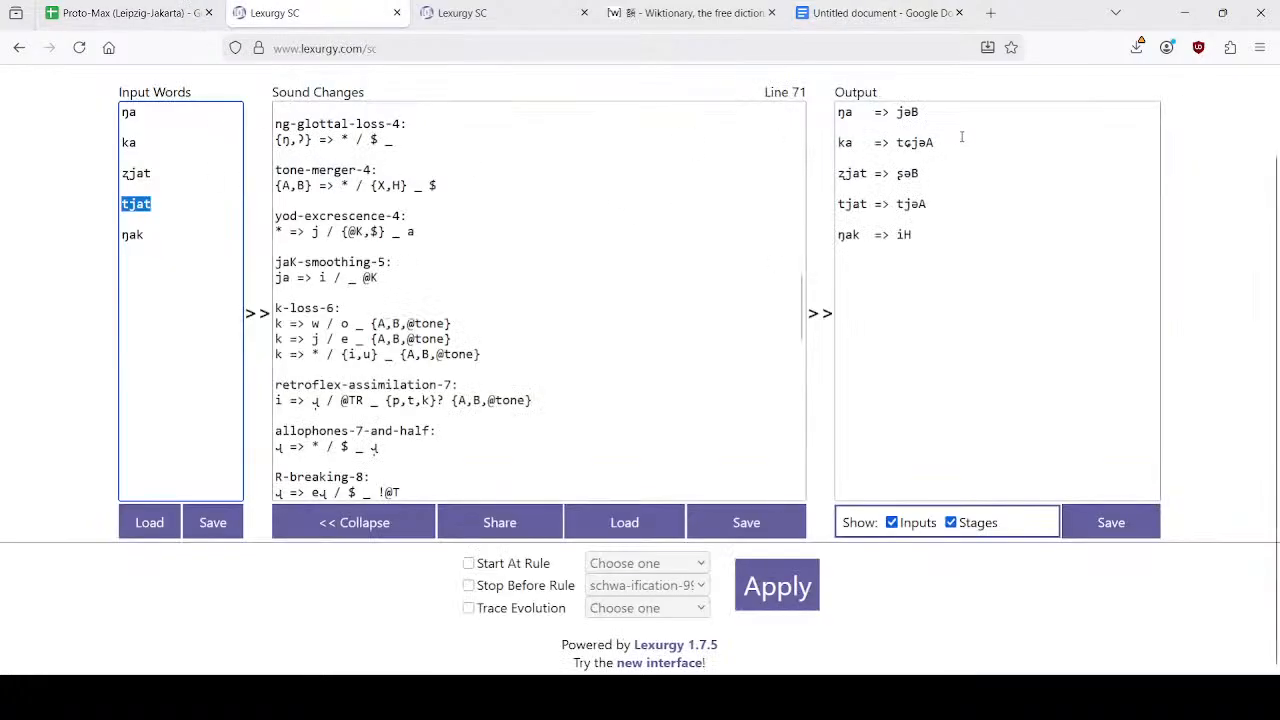
left_click_drag(898, 173, 945, 173)
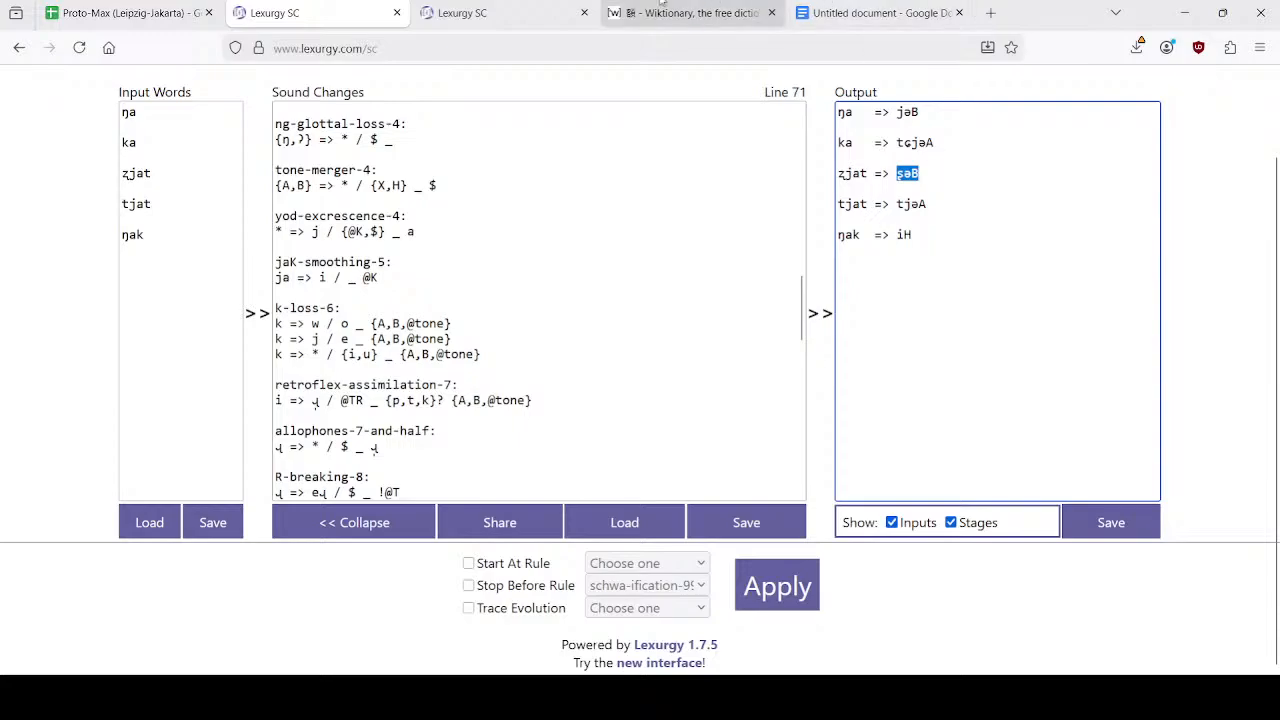
left_click(690, 12)
left_click(880, 12)
key("BackSpace")
type("ʂəB")
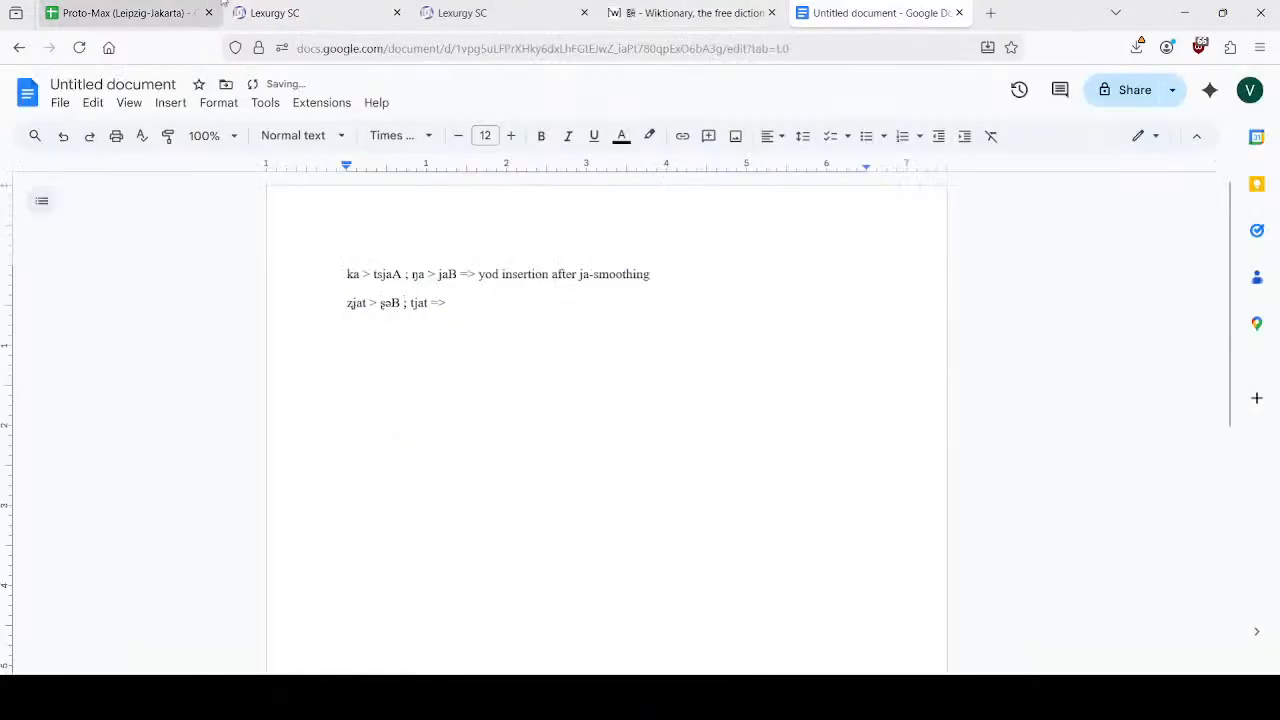
Copy the output of tjat from Lexurgy and insert "> tjəA" after that word in the document.
left_click(125, 12)
left_click(300, 12)
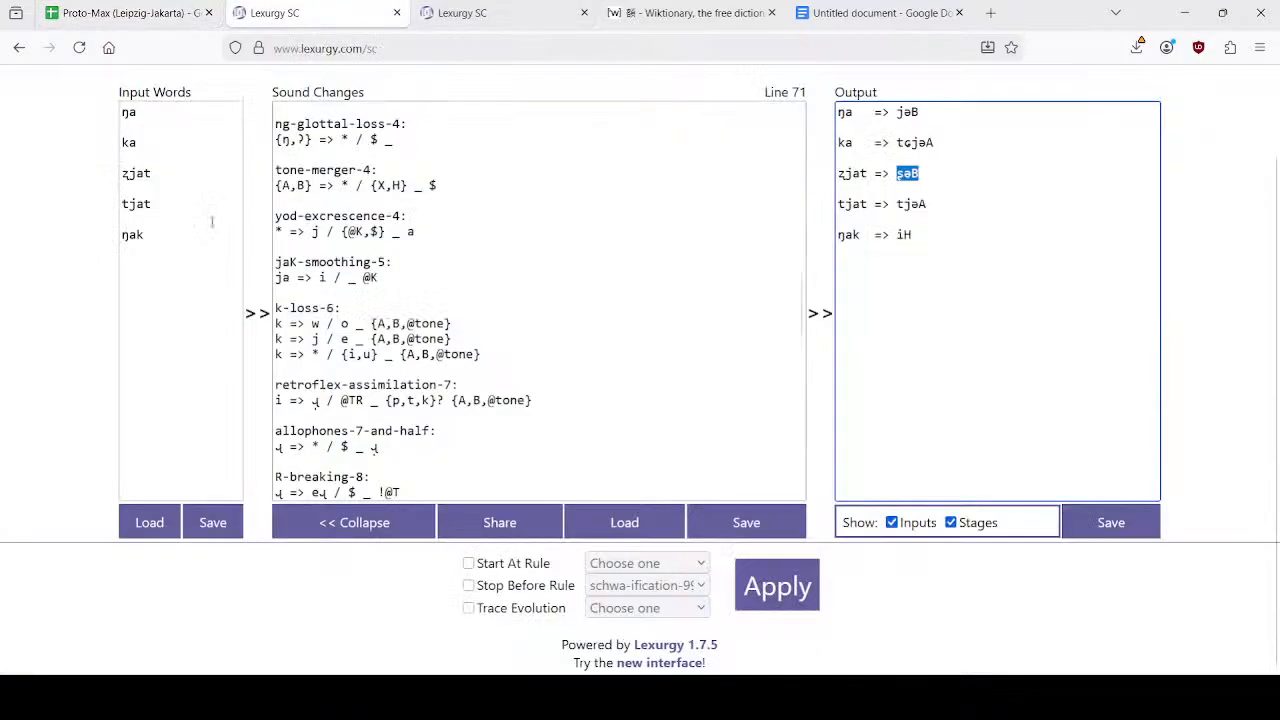
left_click_drag(897, 204, 940, 204)
key("ctrl+c")
left_click(900, 8)
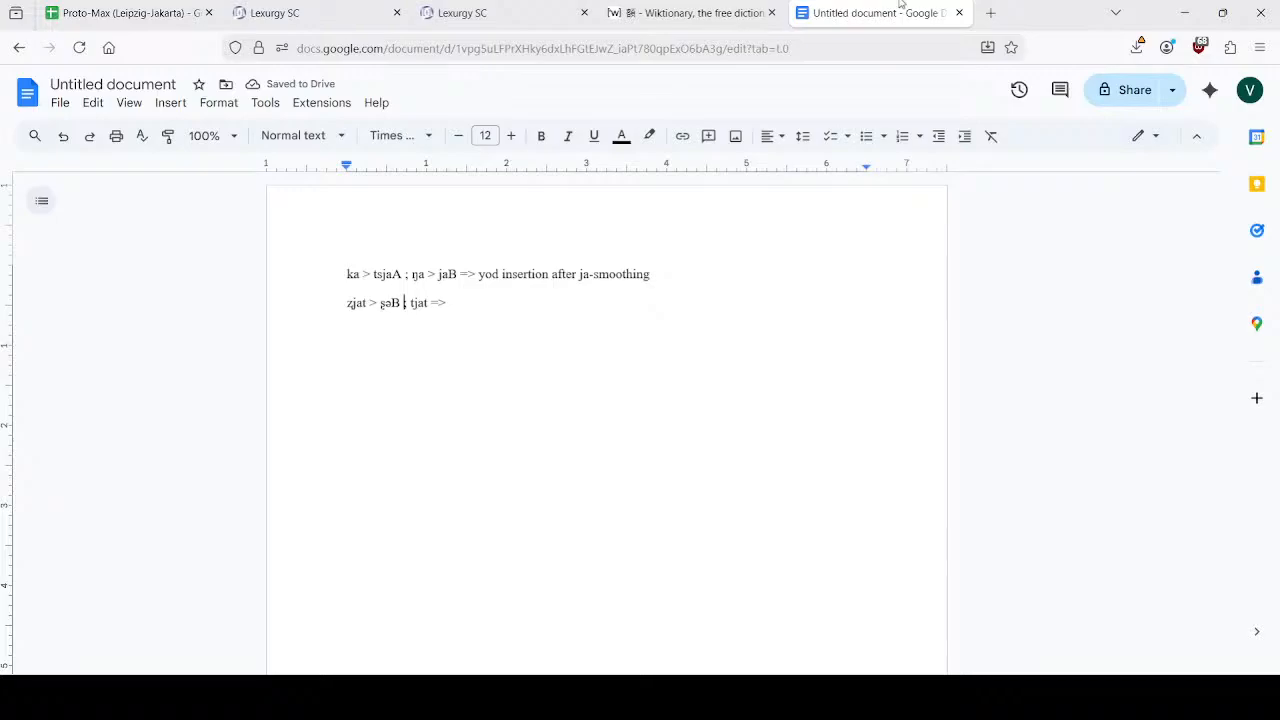
type(">")
key("ctrl+v")
Complete the document's second line with the conclusion "=> stop loss before ja-smoothing".
type("=> y")
key("BackSpace")
type("ja-smoothing ")
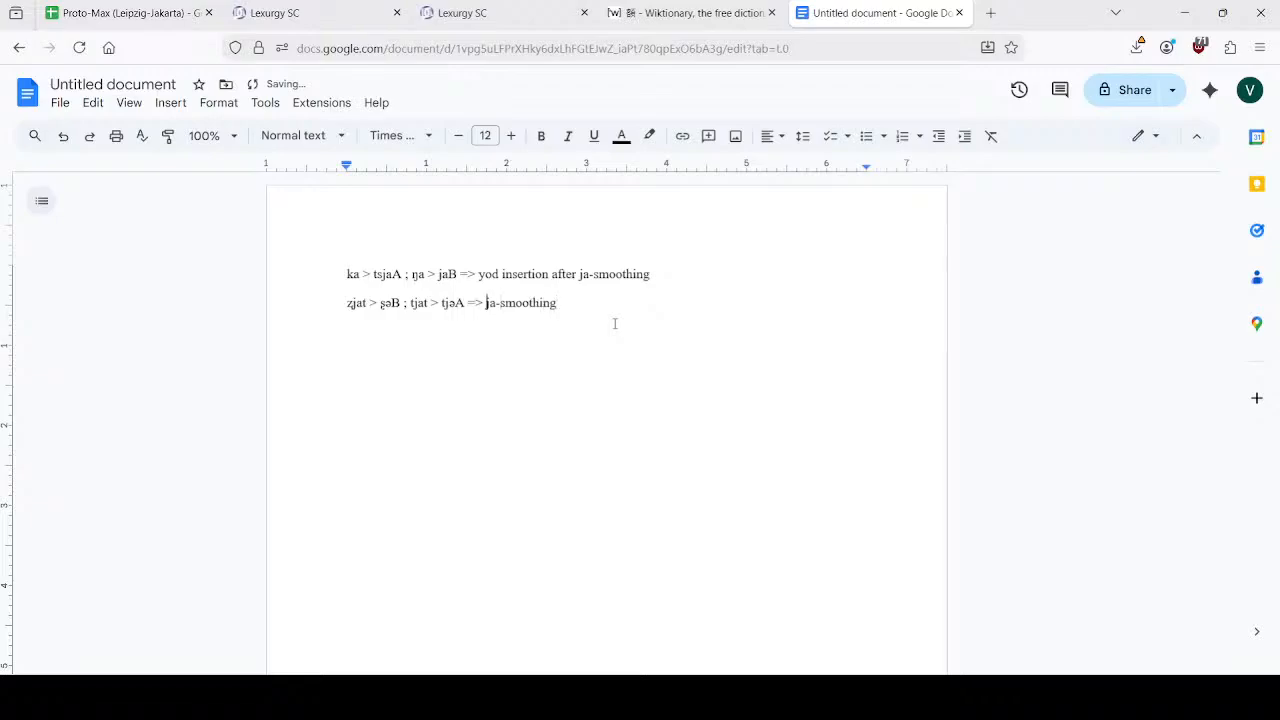
type("fina")
key("BackSpace")
key("BackSpace")
key("BackSpace")
key("BackSpace")
type("stop loss af")
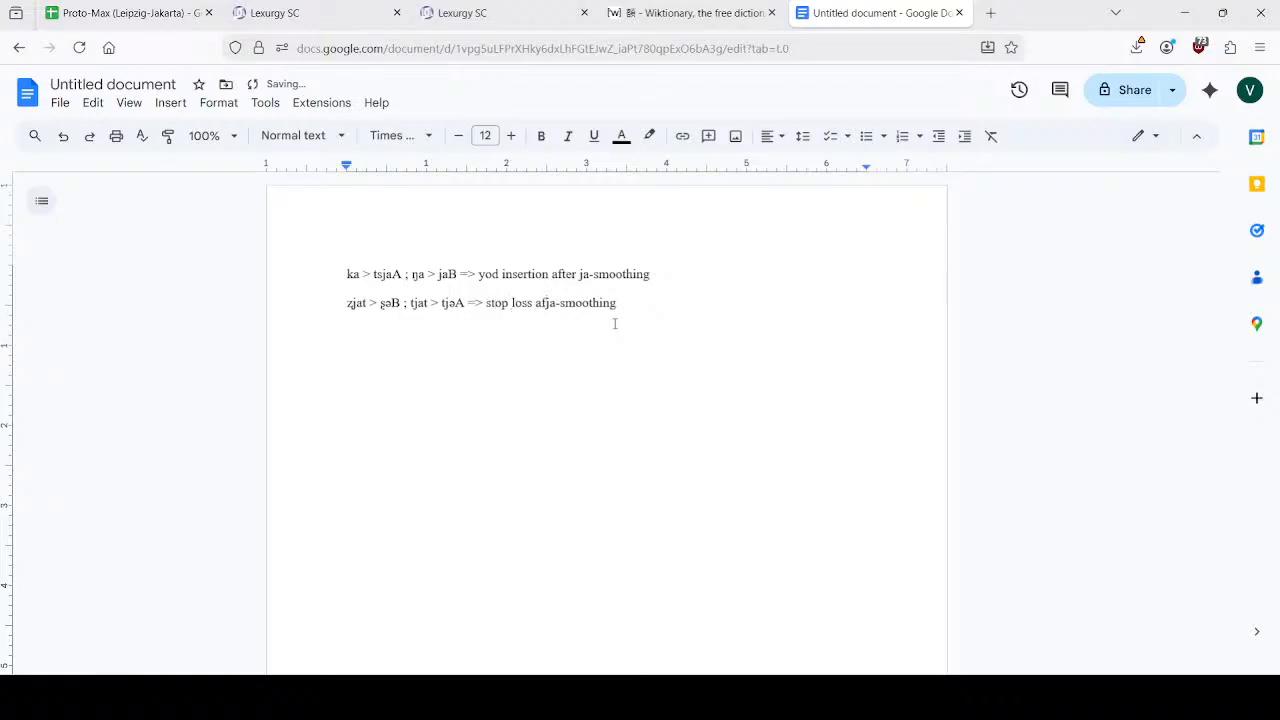
key("BackSpace")
key("BackSpace")
type("before")
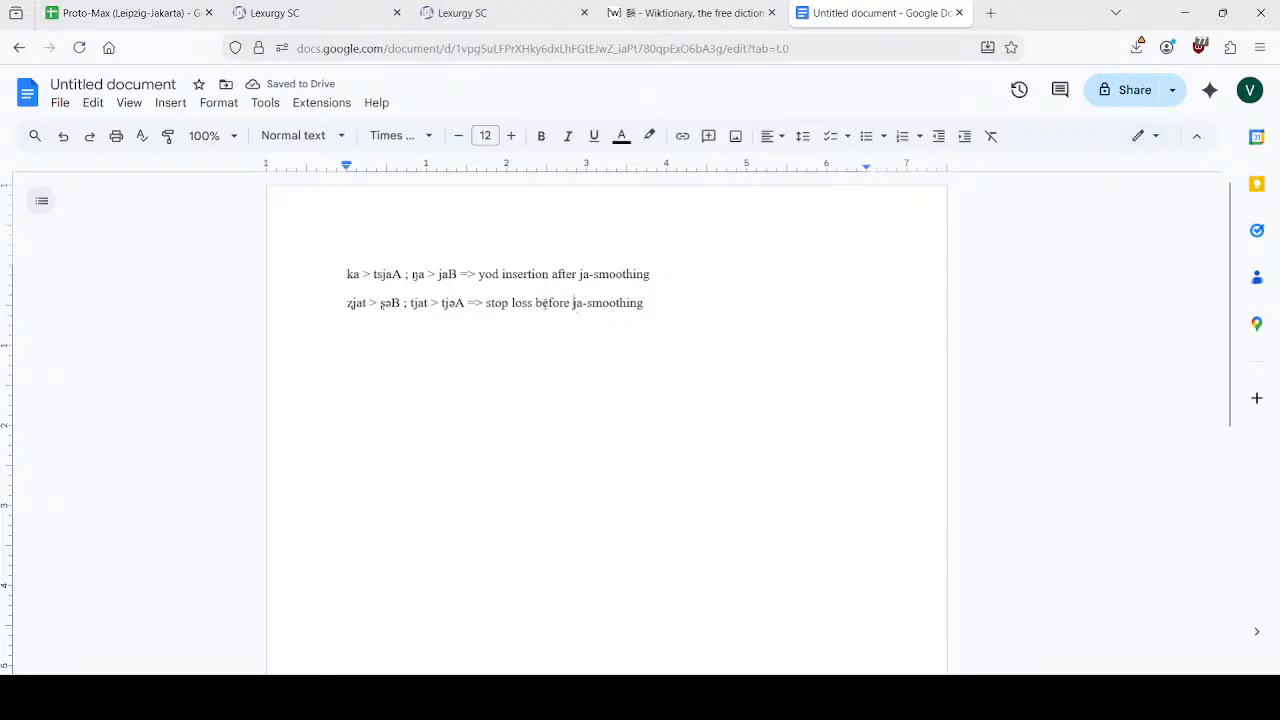
Reword the conclusion on the document's first line to "ja-smoothing before yod insertion".
left_click_drag(478, 275, 548, 275)
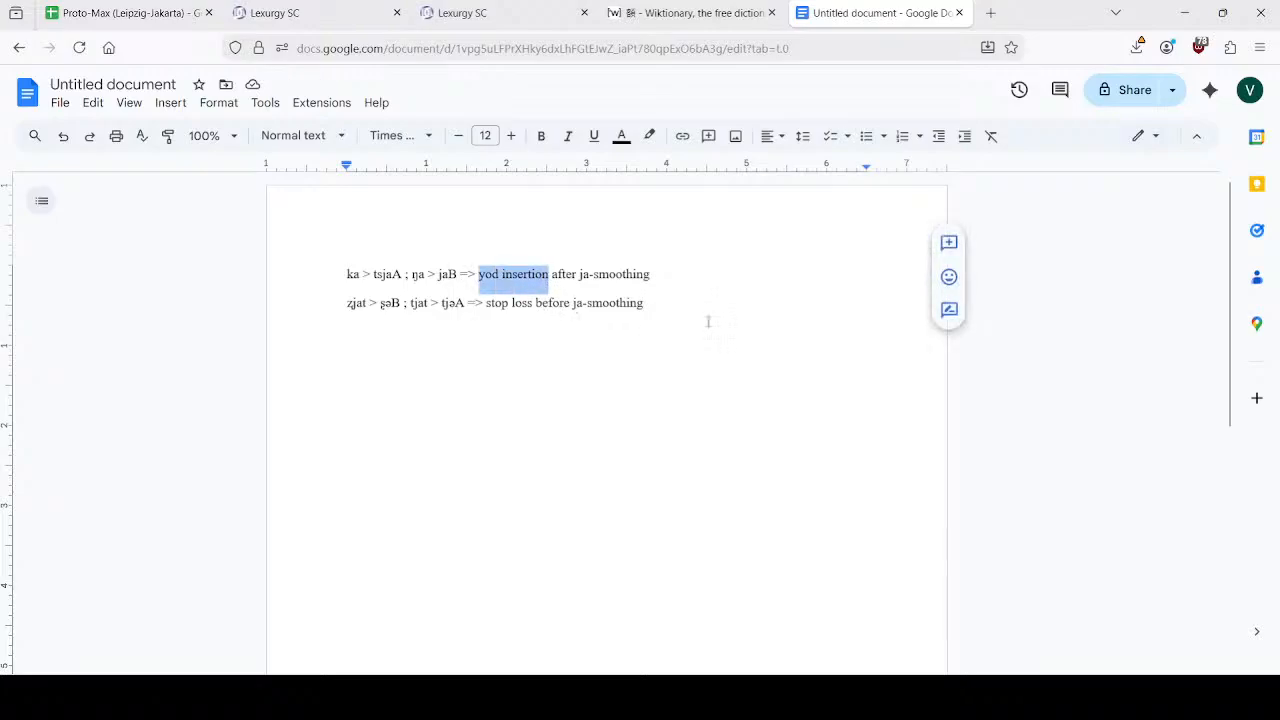
key("BackSpace")
key("ctrl+Delete")
type("before yod insertion")
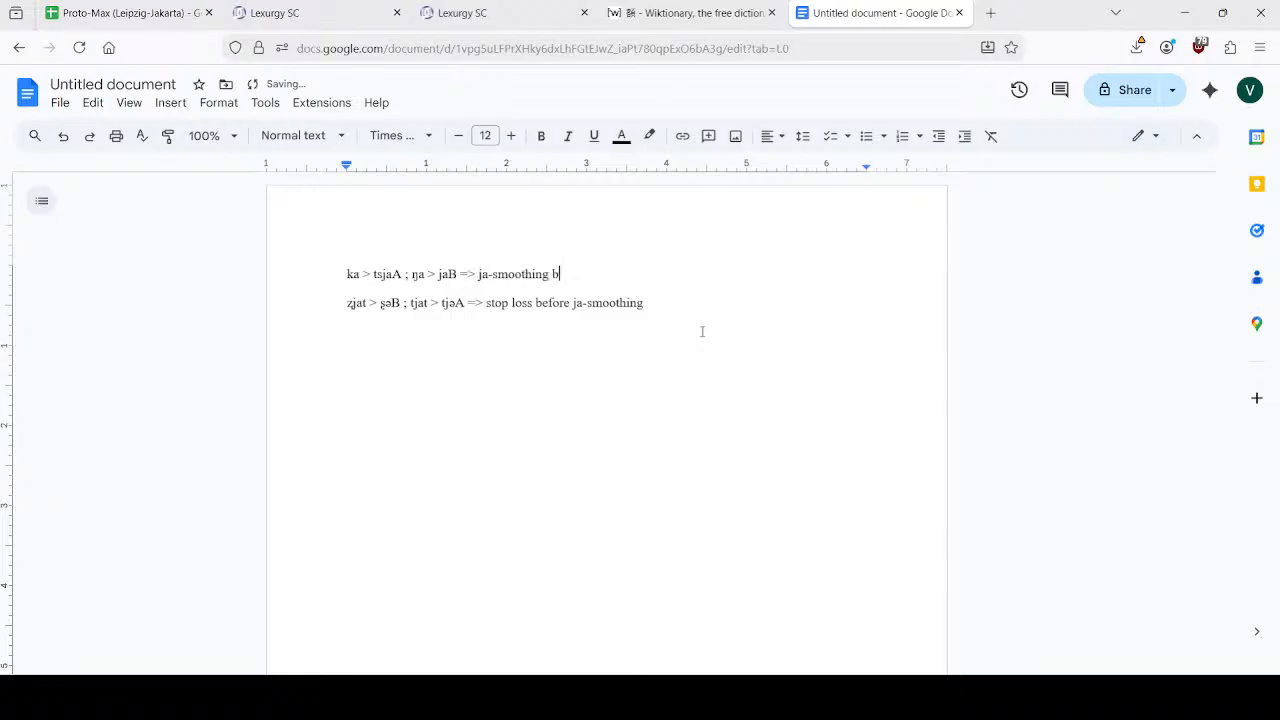
key("Down")
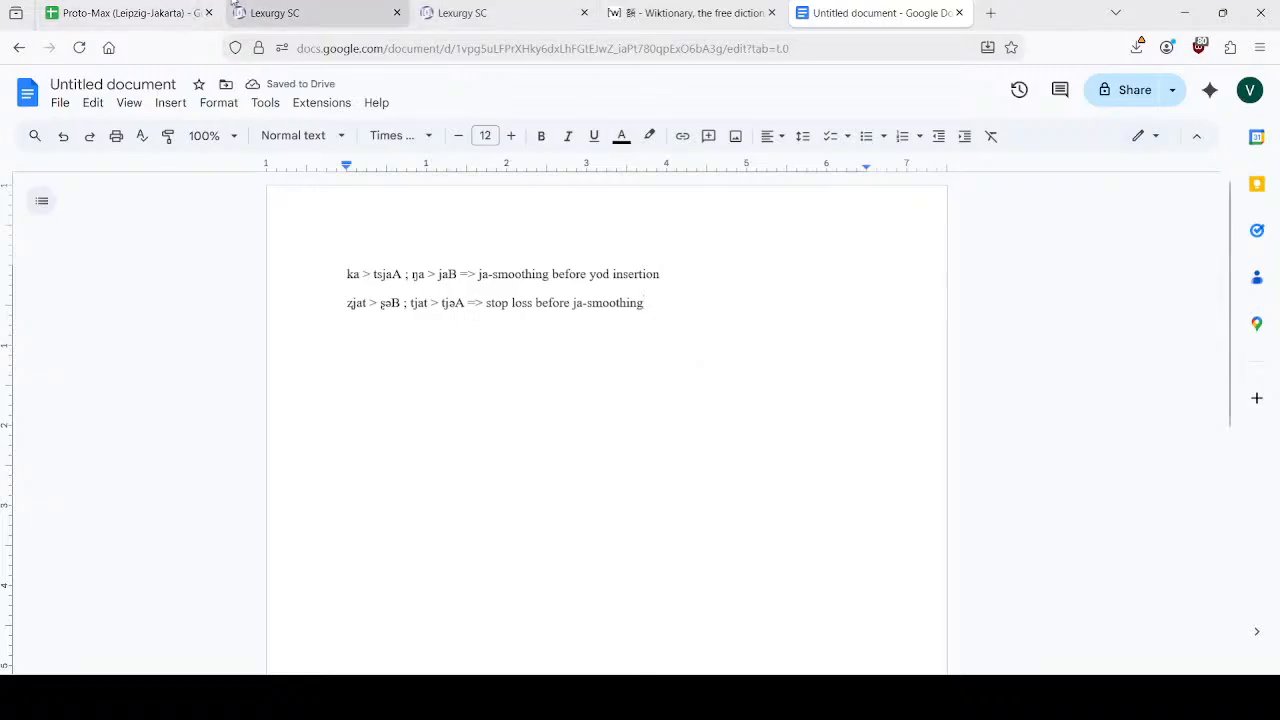
Copy the input word ŋak from Lexurgy and add it with a ">" on a new third line of the document.
left_click(150, 10)
left_click(278, 10)
left_click_drag(174, 240, 107, 236)
key("ctrl+c")
left_click(833, 12)
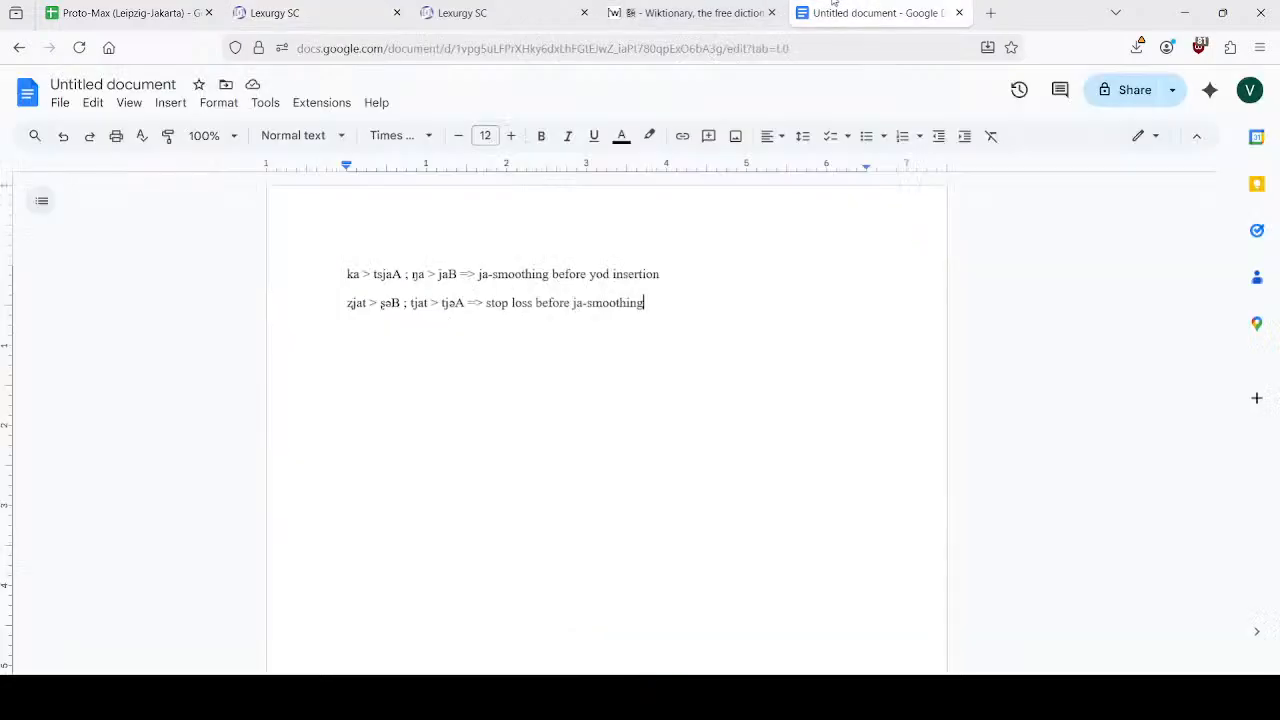
key("Return")
key("Return")
key("ctrl+v")
type(">")
key("ctrl+z")
key("ctrl+z")
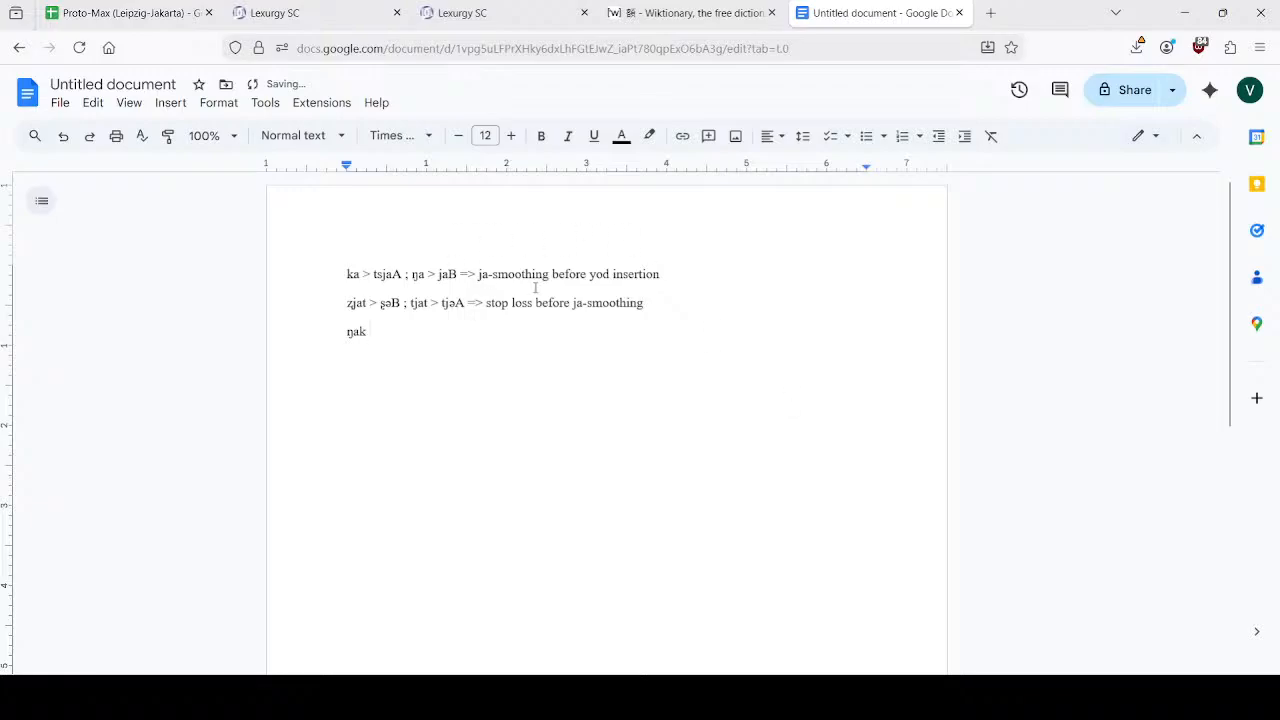
type(">")
Copy əB from the document's second line and insert it after "ŋak >" on the third line.
left_click_drag(388, 304, 401, 304)
key("ctrl+c")
left_click(403, 333)
key("ctrl+v")
Finish the third line with the conclusion "=> stop-loss after ja-smoothing".
type("=> j")
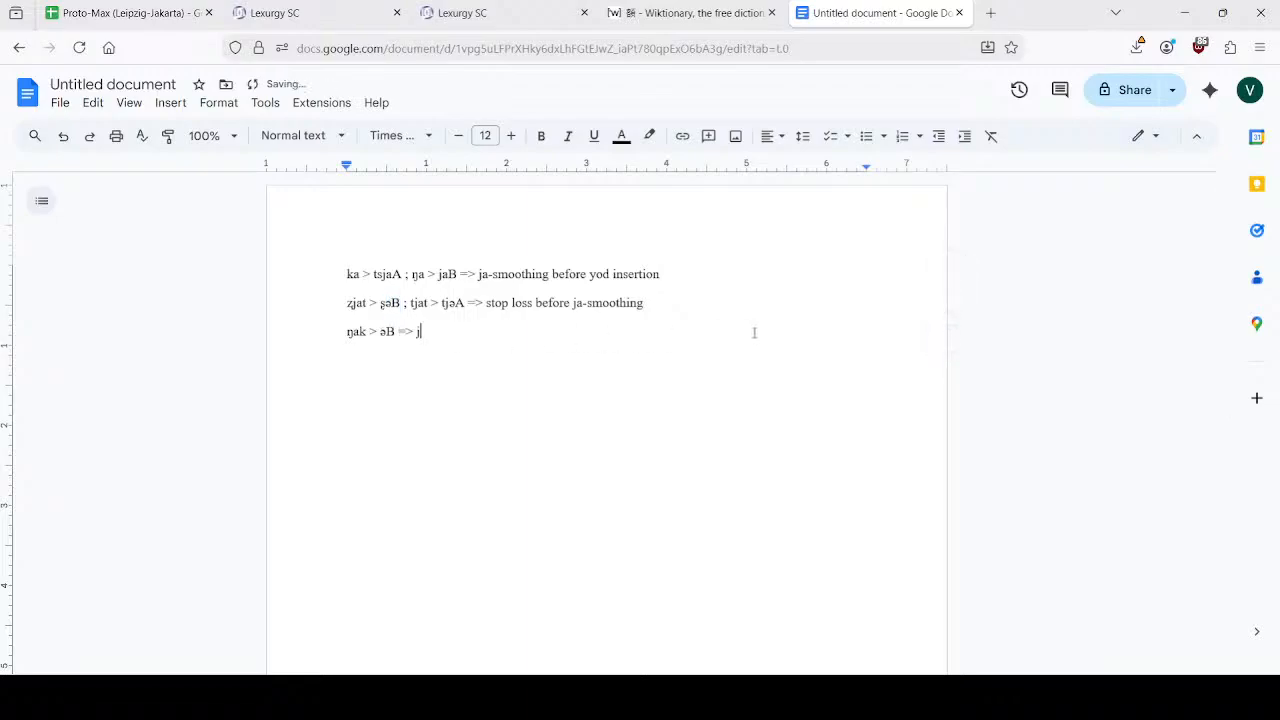
type("a-smoothing be")
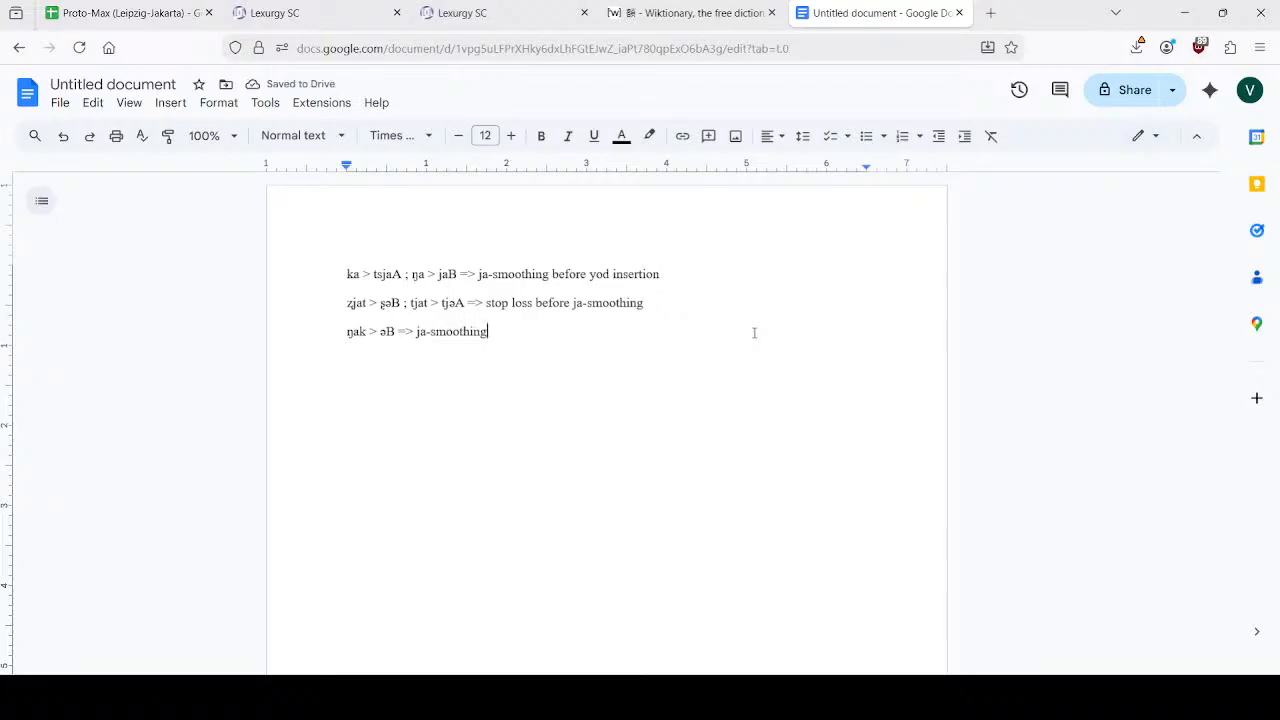
type("re stop loss")
key("ctrl+BackSpace")
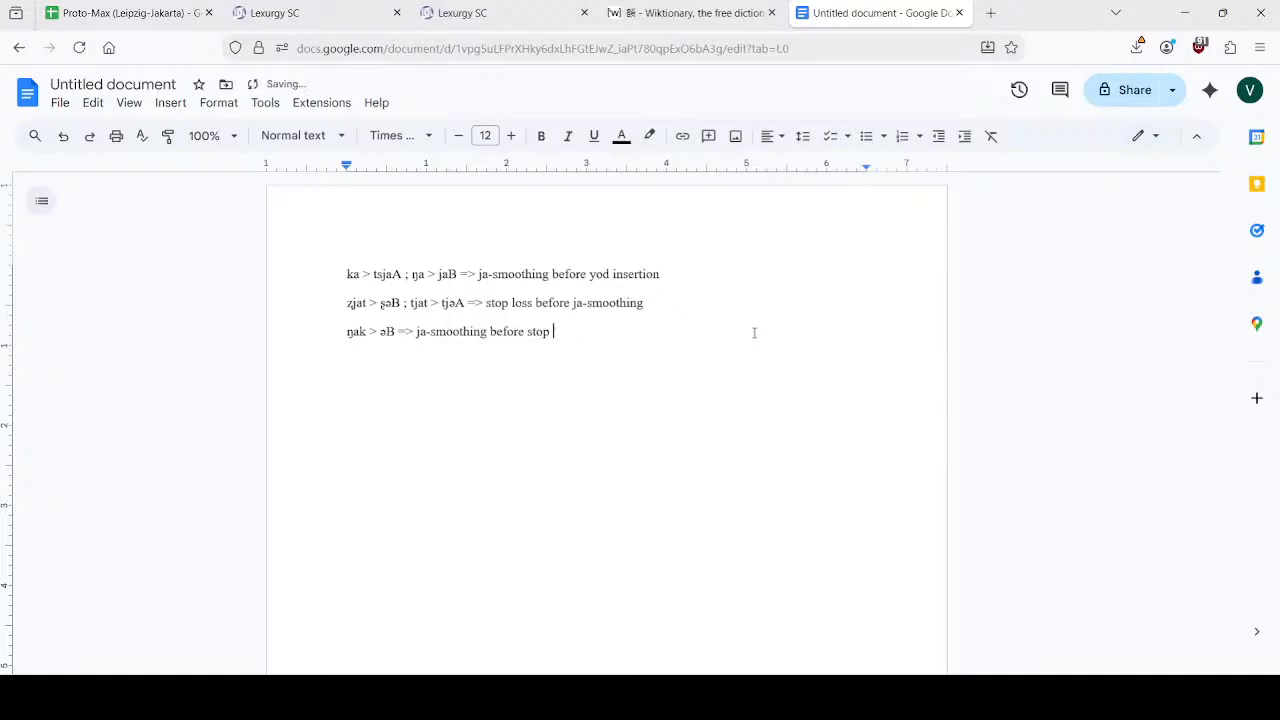
key("ctrl+BackSpace")
key("ctrl+BackSpace")
key("ctrl+BackSpace")
key("ctrl+BackSpace")
type("stop")
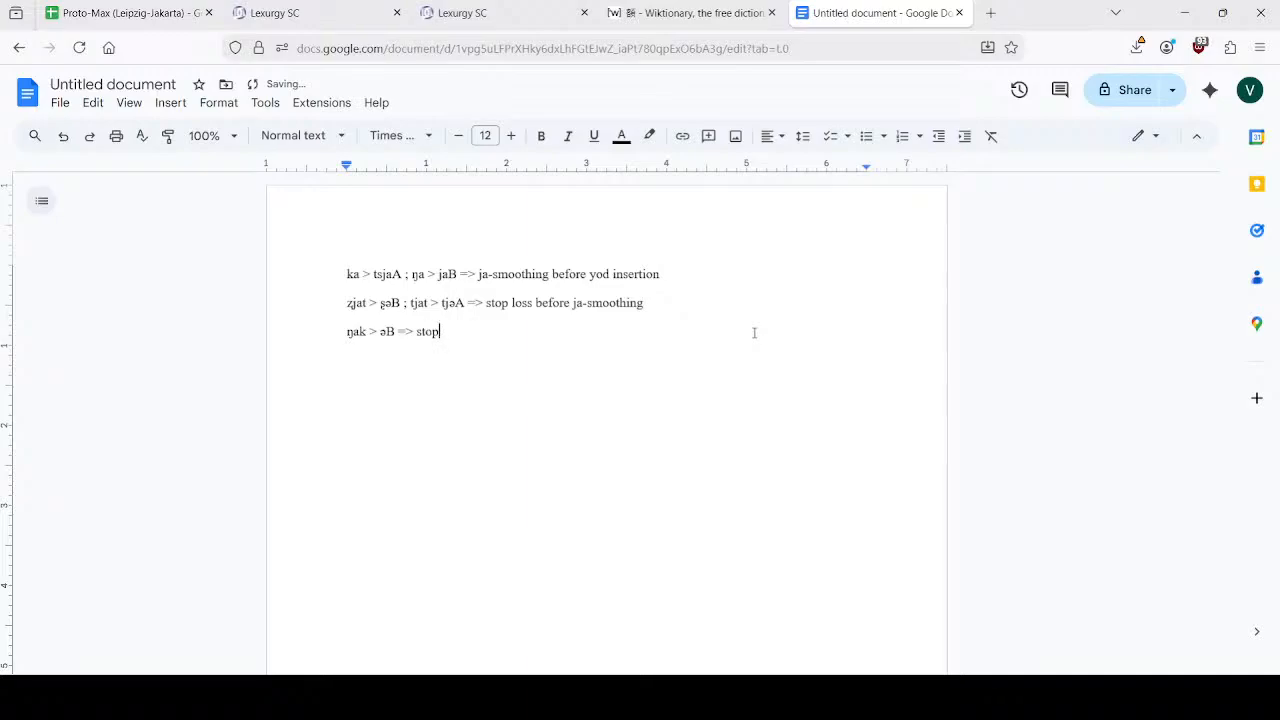
type("-loss after ja-smoothing")
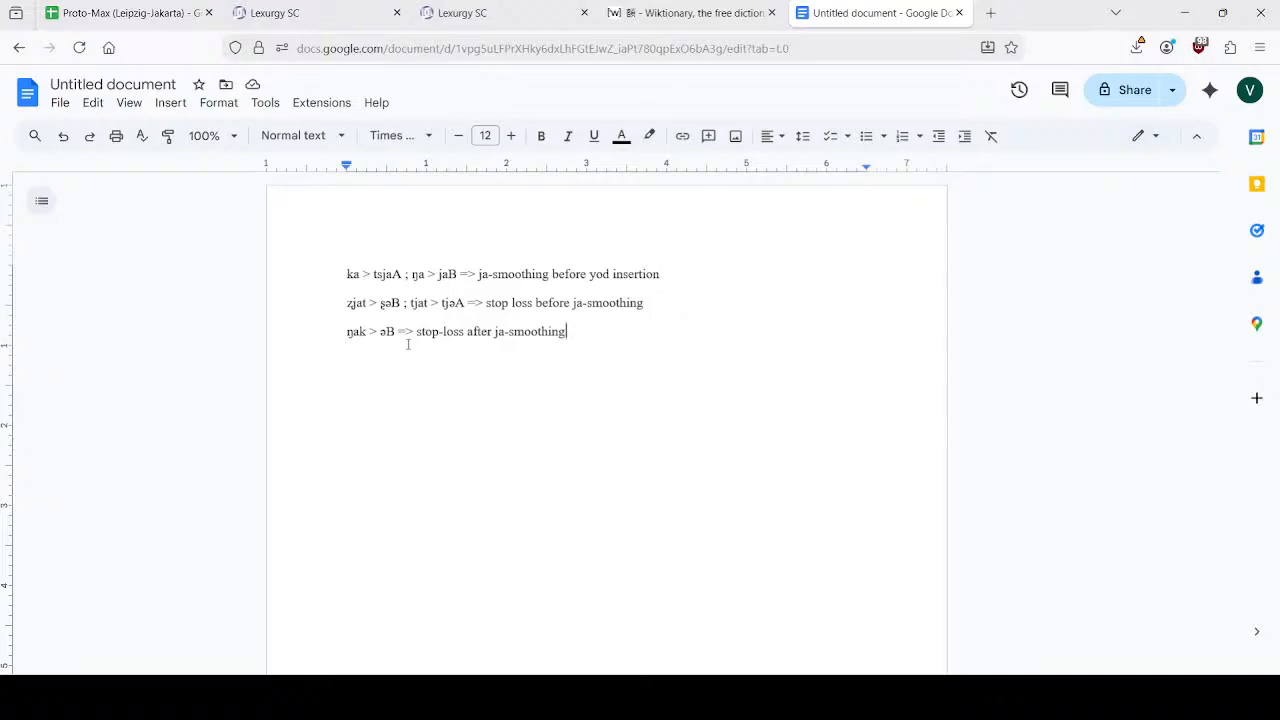
Check the spreadsheet's k rules in G9 and Lexurgy's rules and outputs against the ordering notes in the document.
left_click(130, 13)
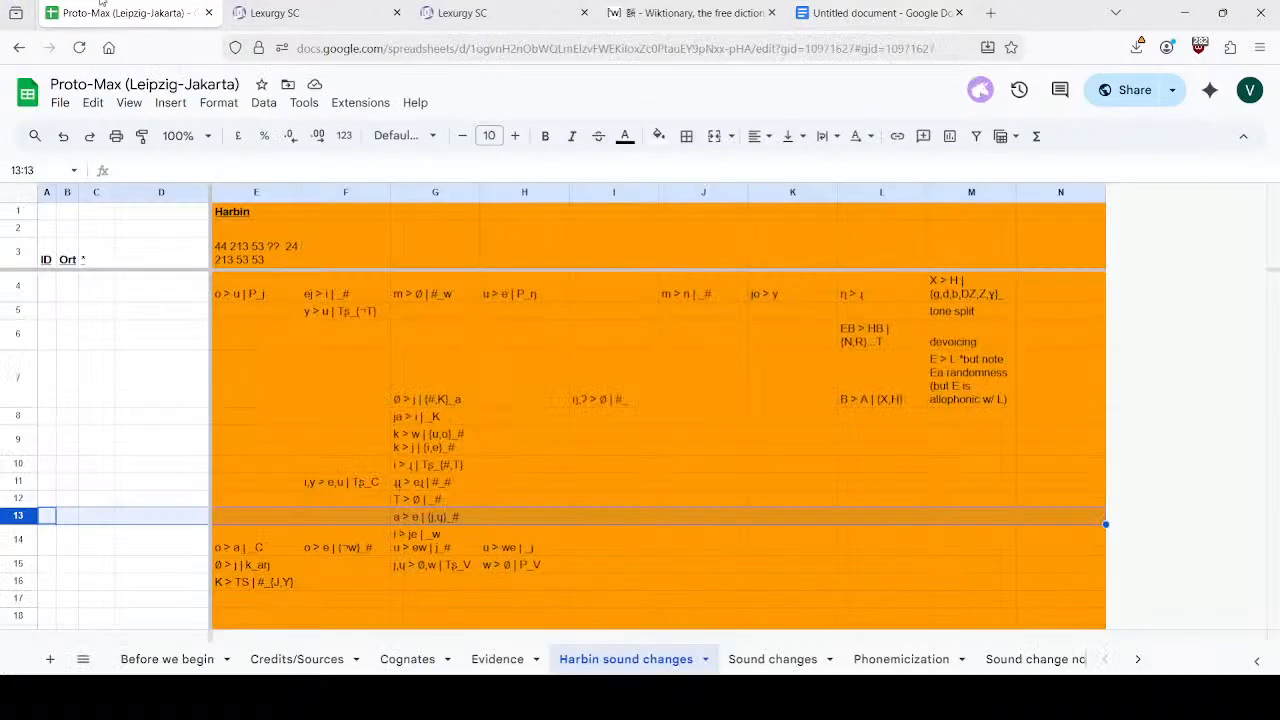
left_click(436, 446)
left_click(442, 466)
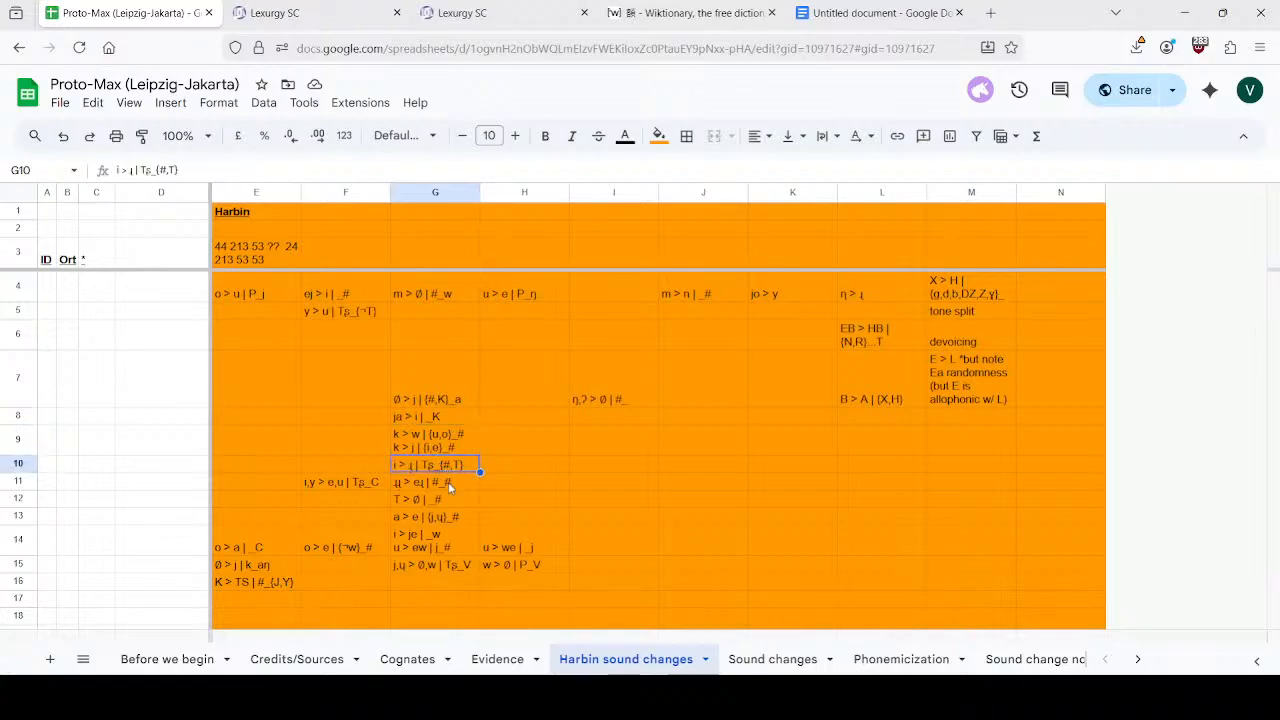
left_click(461, 446)
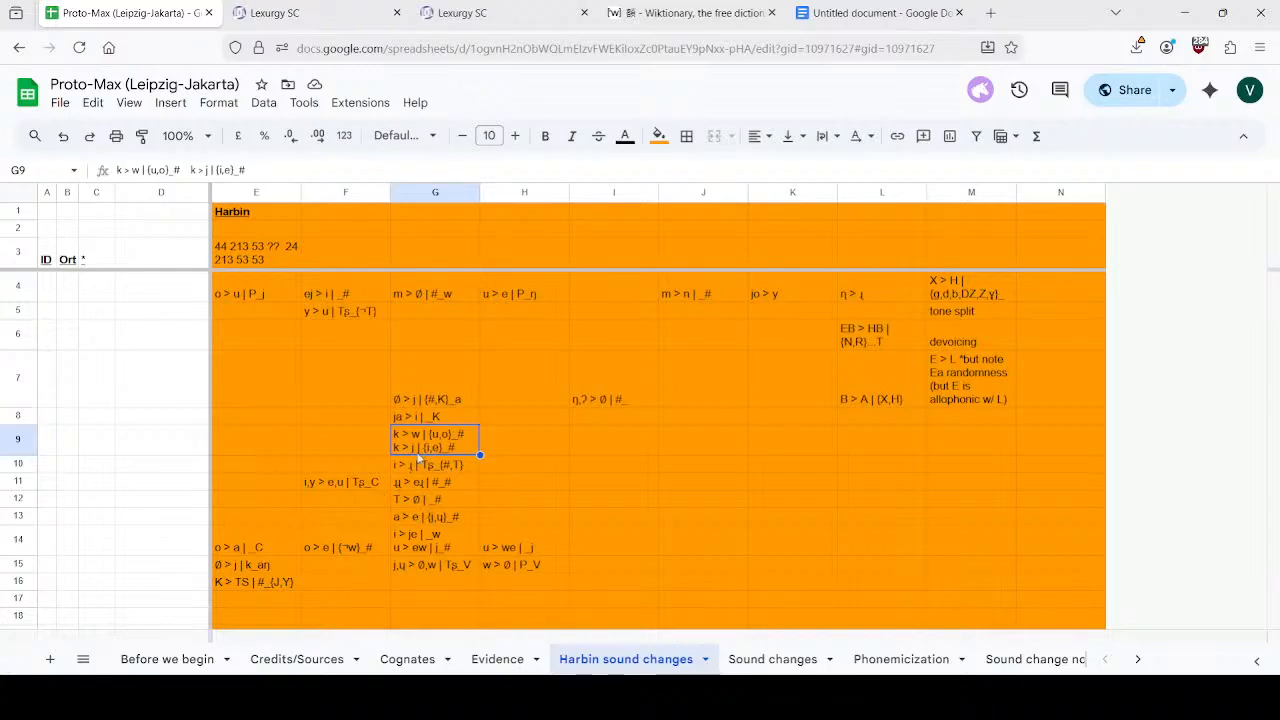
left_click(898, 15)
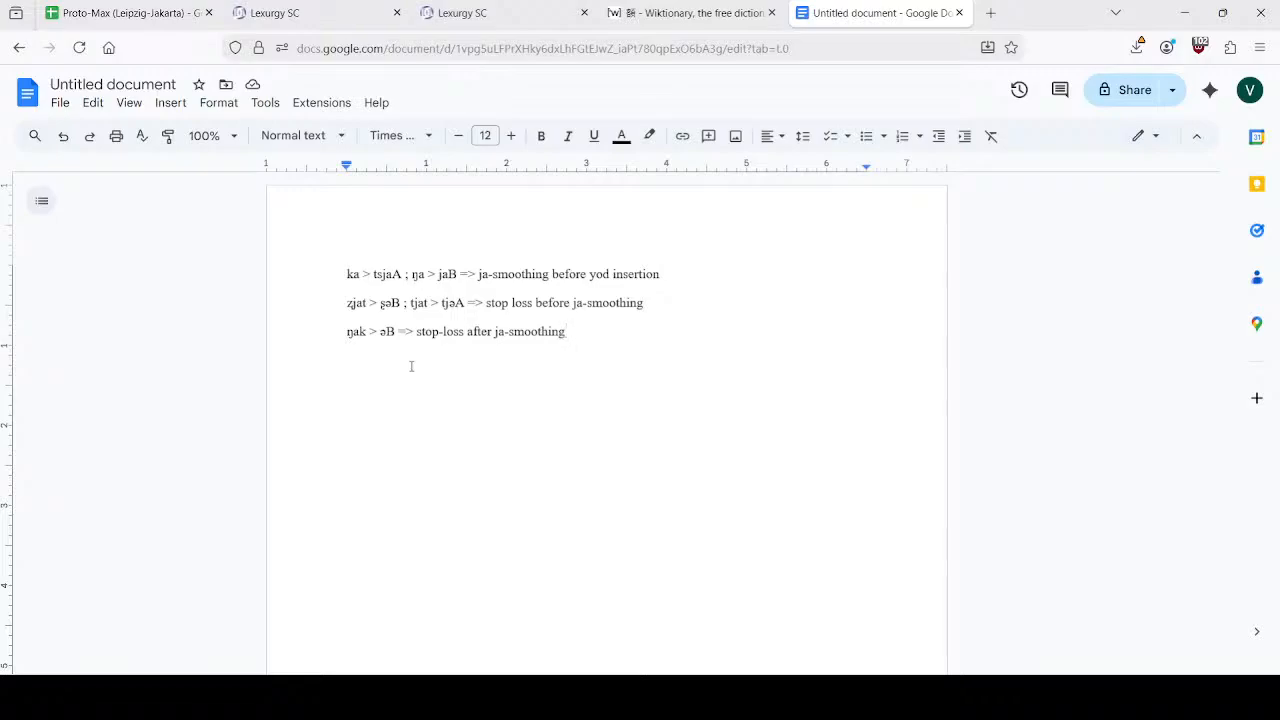
left_click(338, 16)
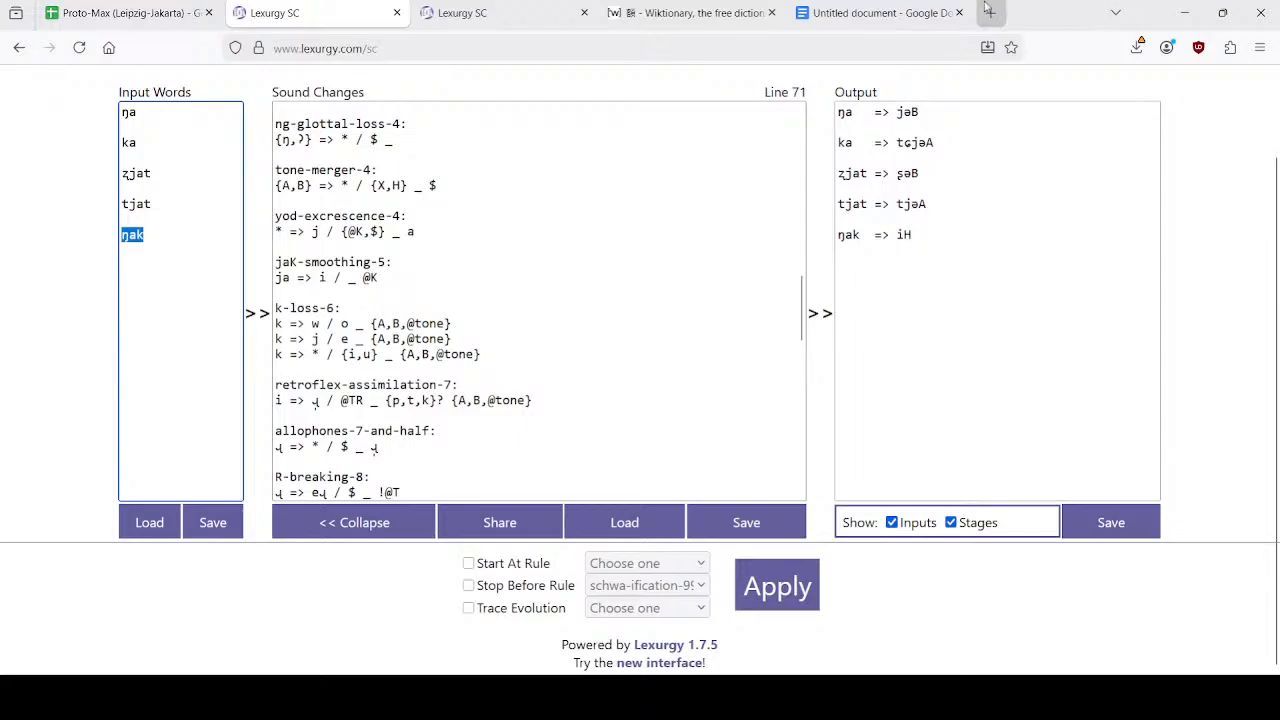
left_click(880, 13)
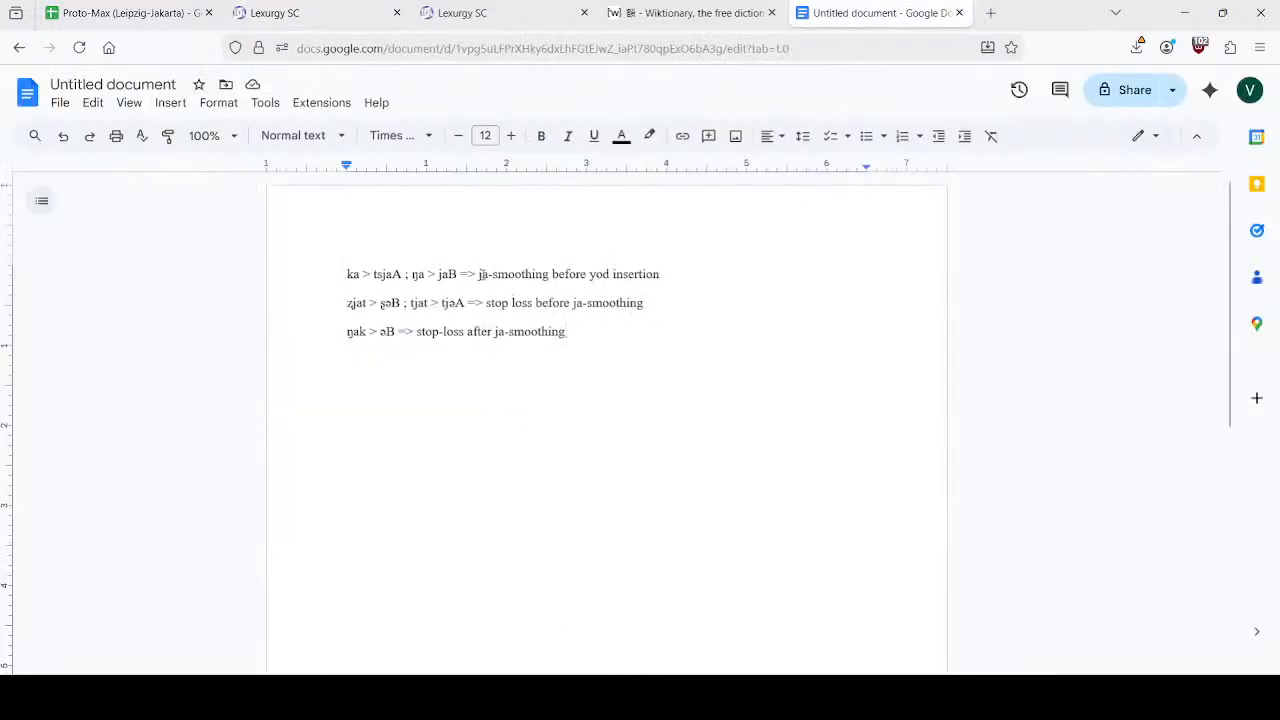
left_click_drag(478, 274, 668, 272)
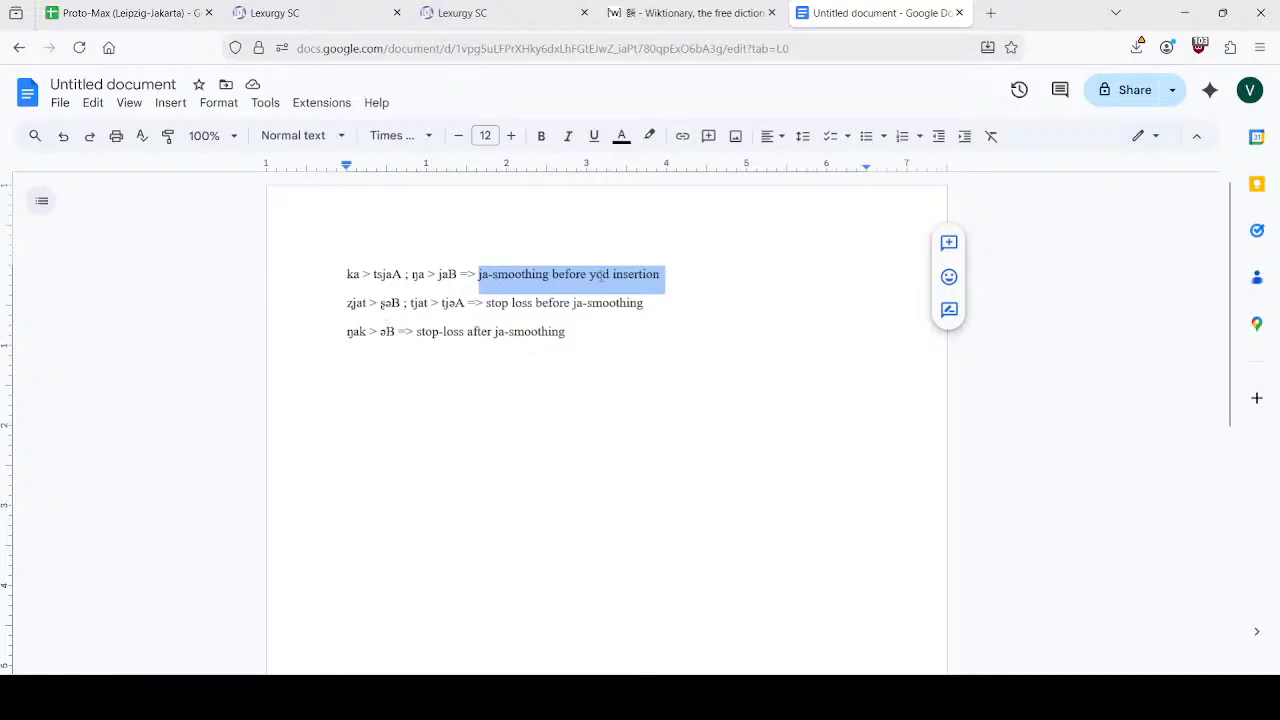
left_click(587, 311)
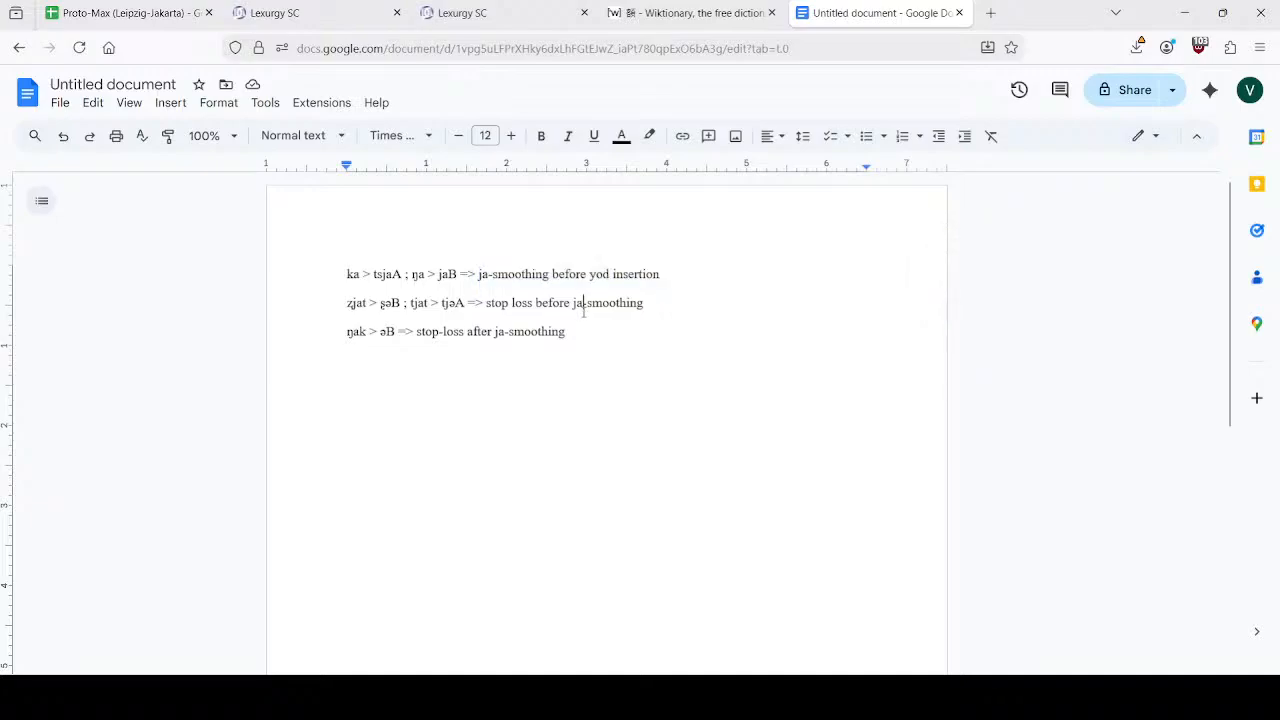
Compare the yod insertion, ja-smoothing and final stop loss rules in the Harbin sound changes sheet with the document's ordering notes.
left_click(320, 13)
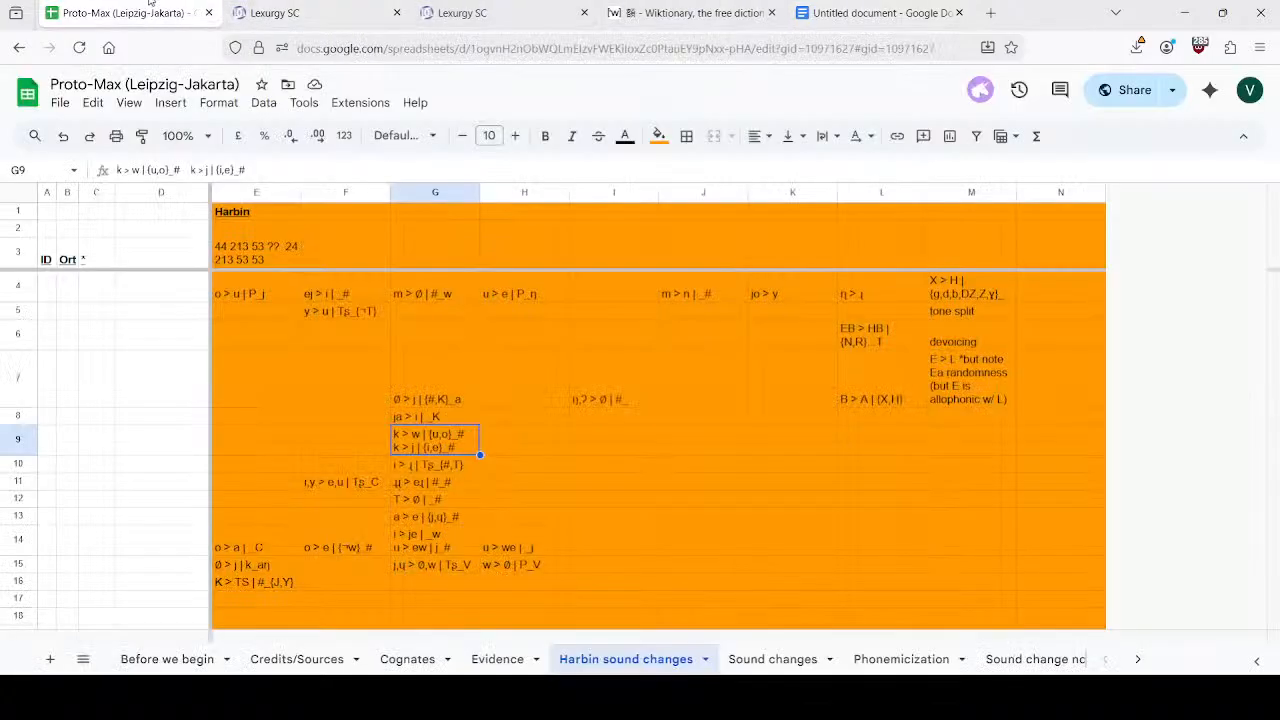
left_click(152, 8)
left_click(600, 400)
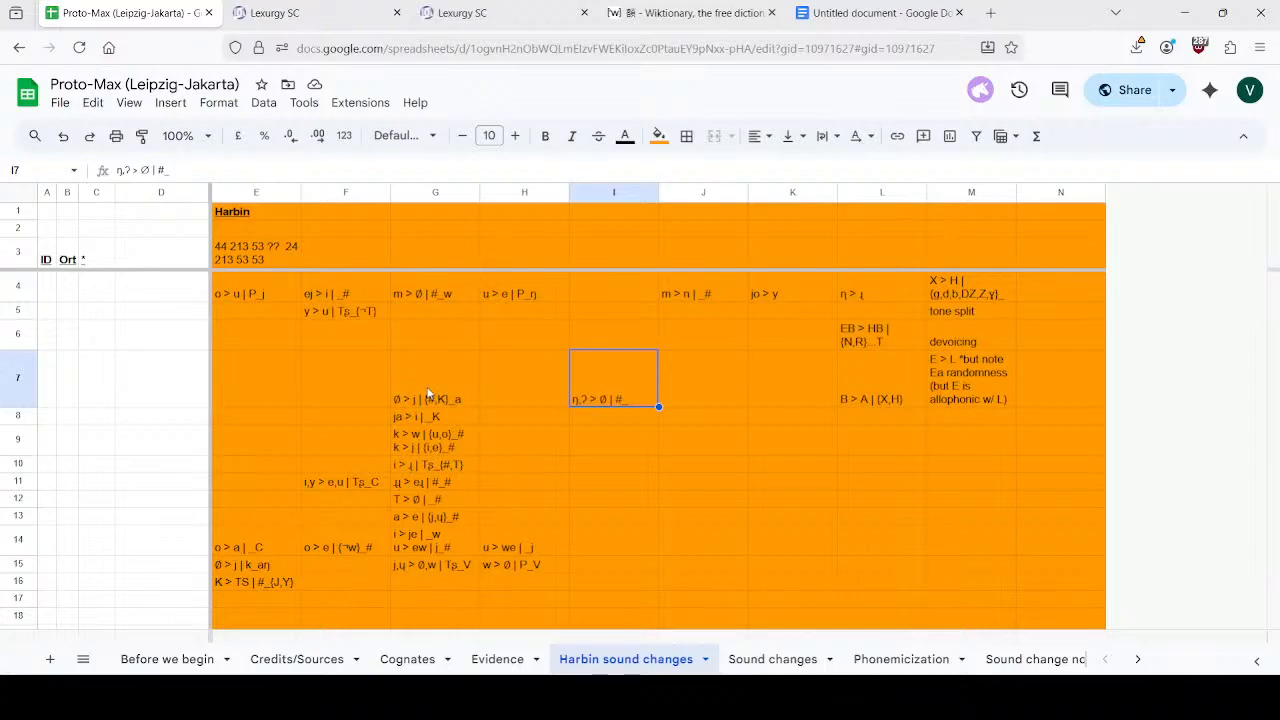
left_click_drag(428, 398, 437, 420)
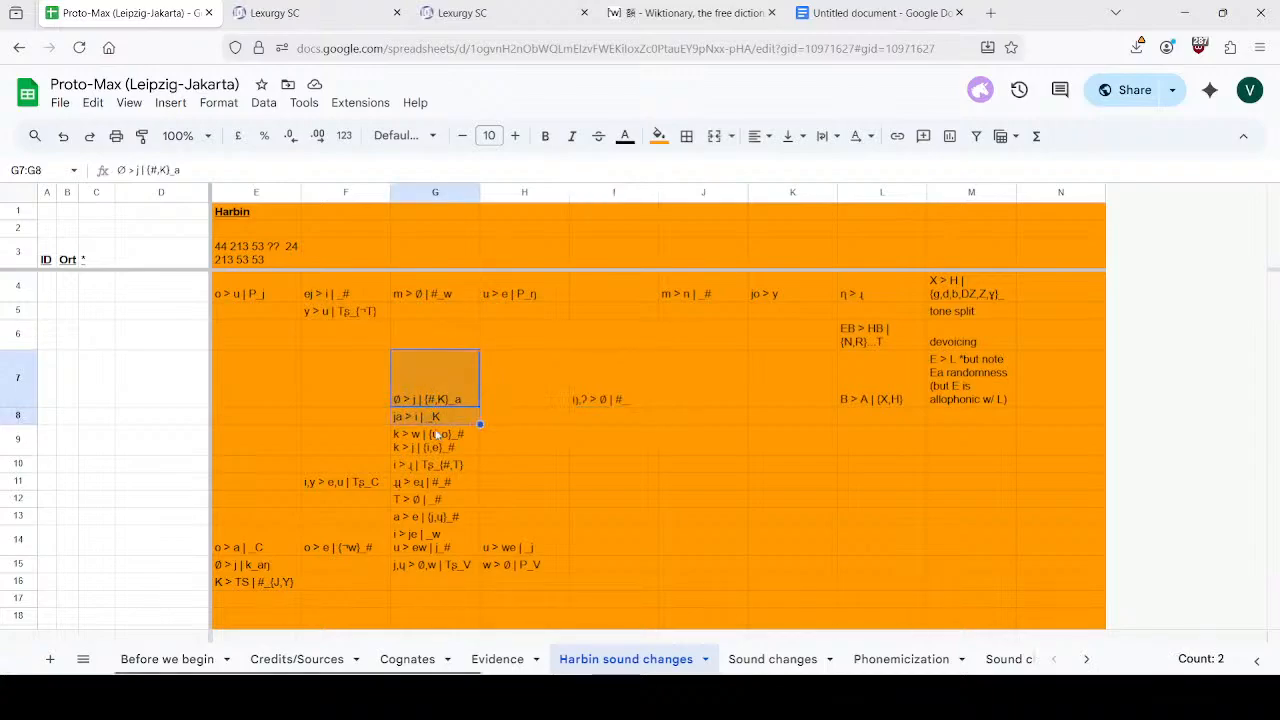
left_click(860, 8)
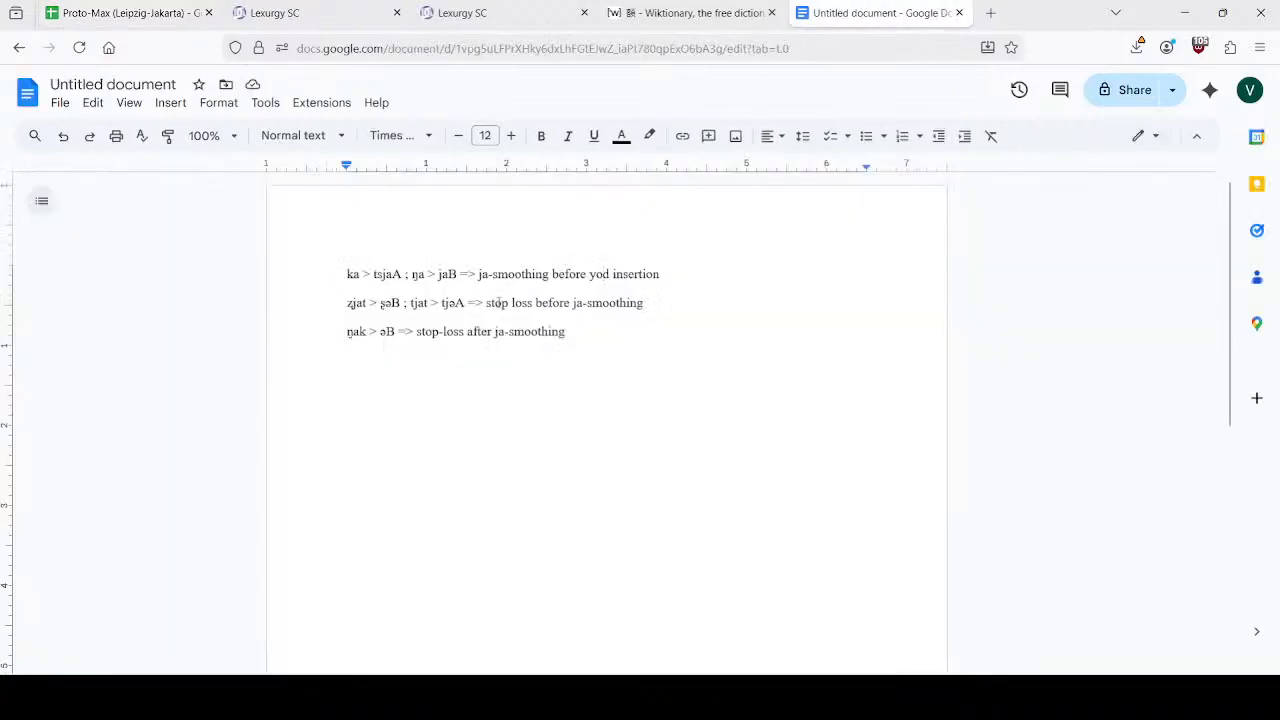
left_click(130, 12)
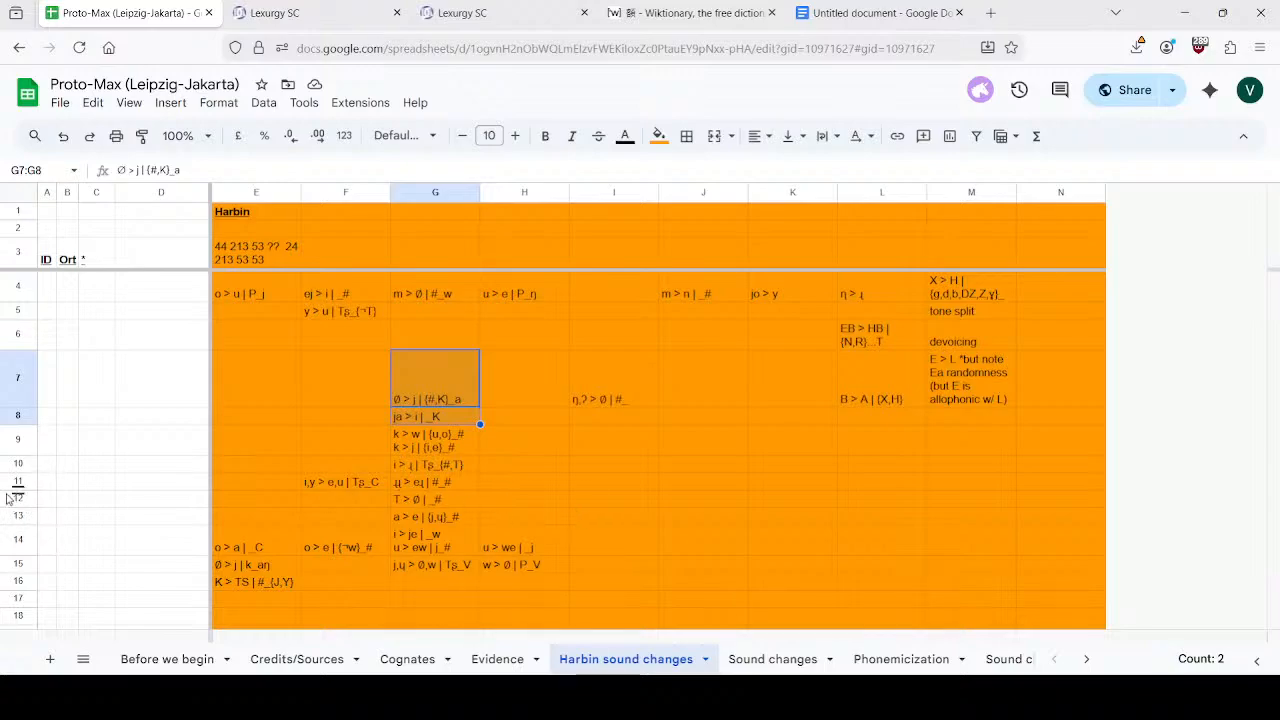
left_click_drag(17, 483, 18, 500)
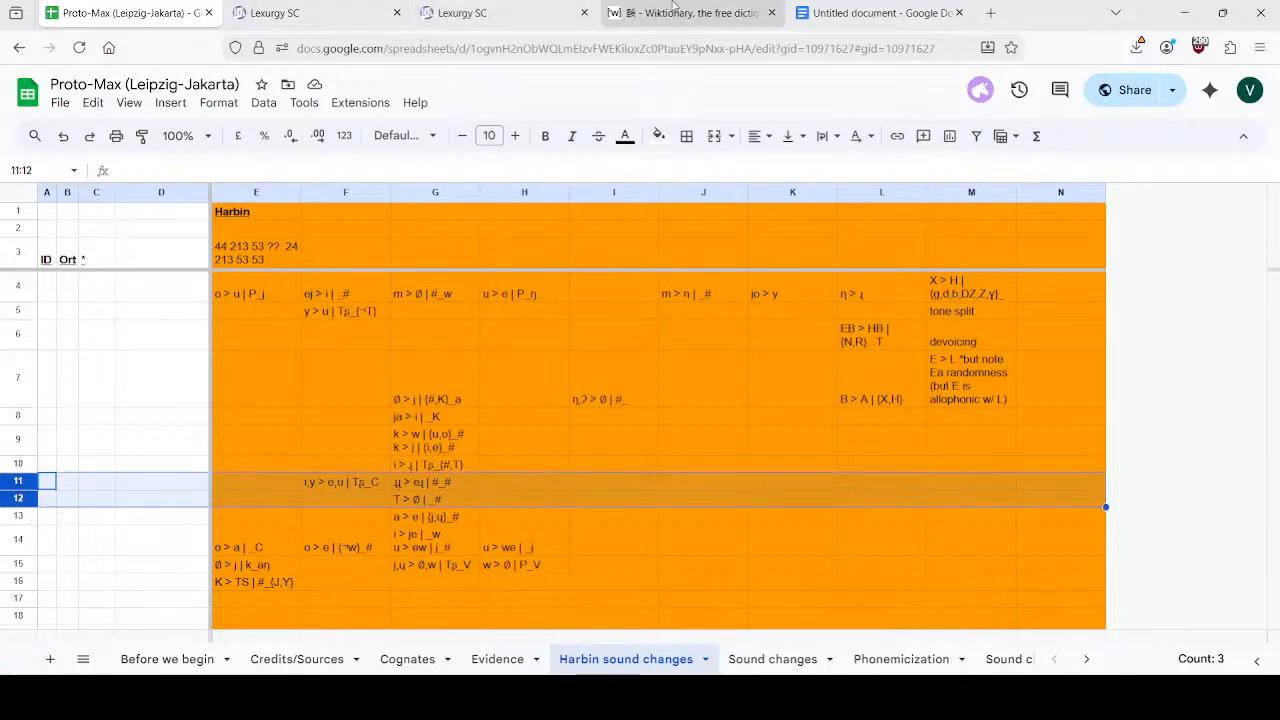
left_click(864, 13)
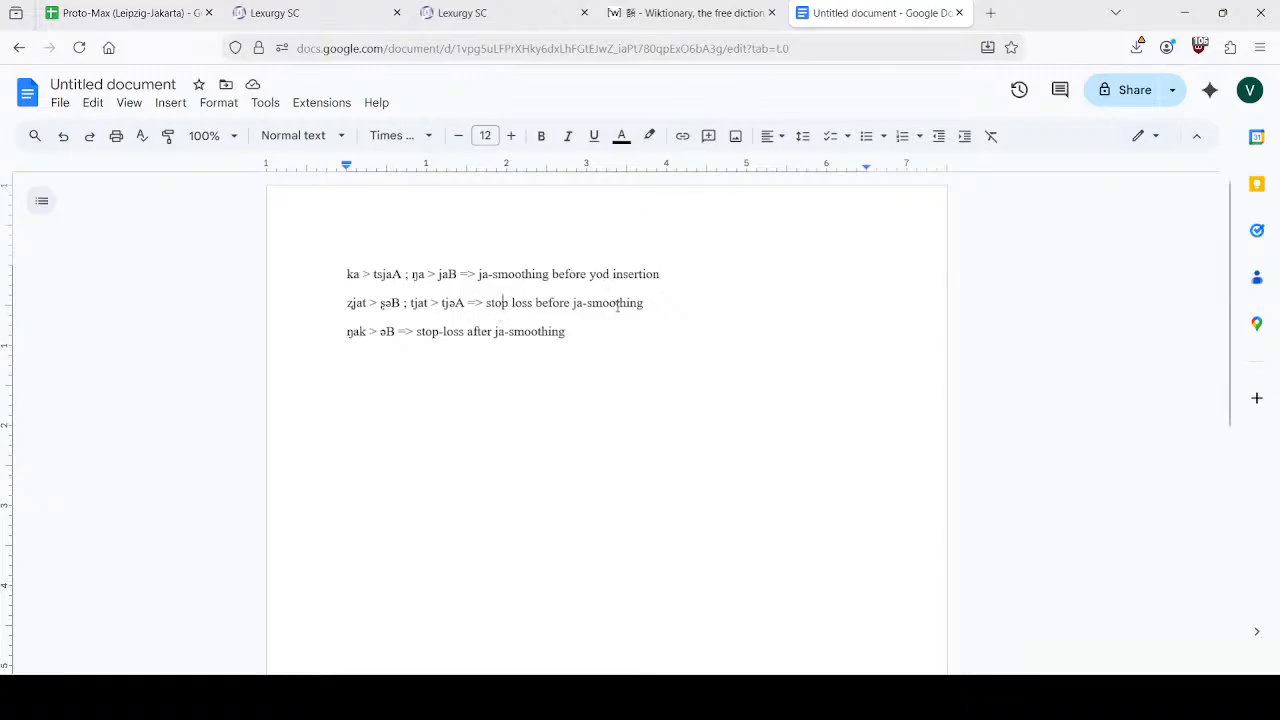
left_click(137, 6)
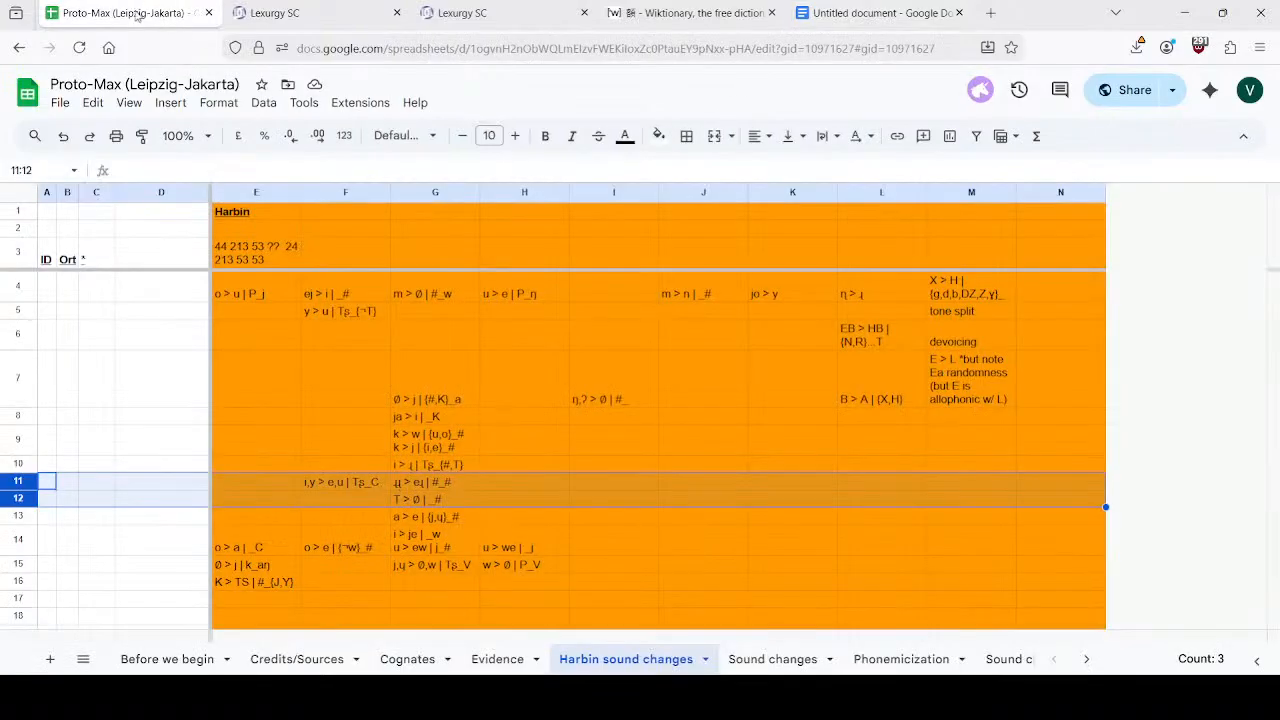
left_click(436, 522)
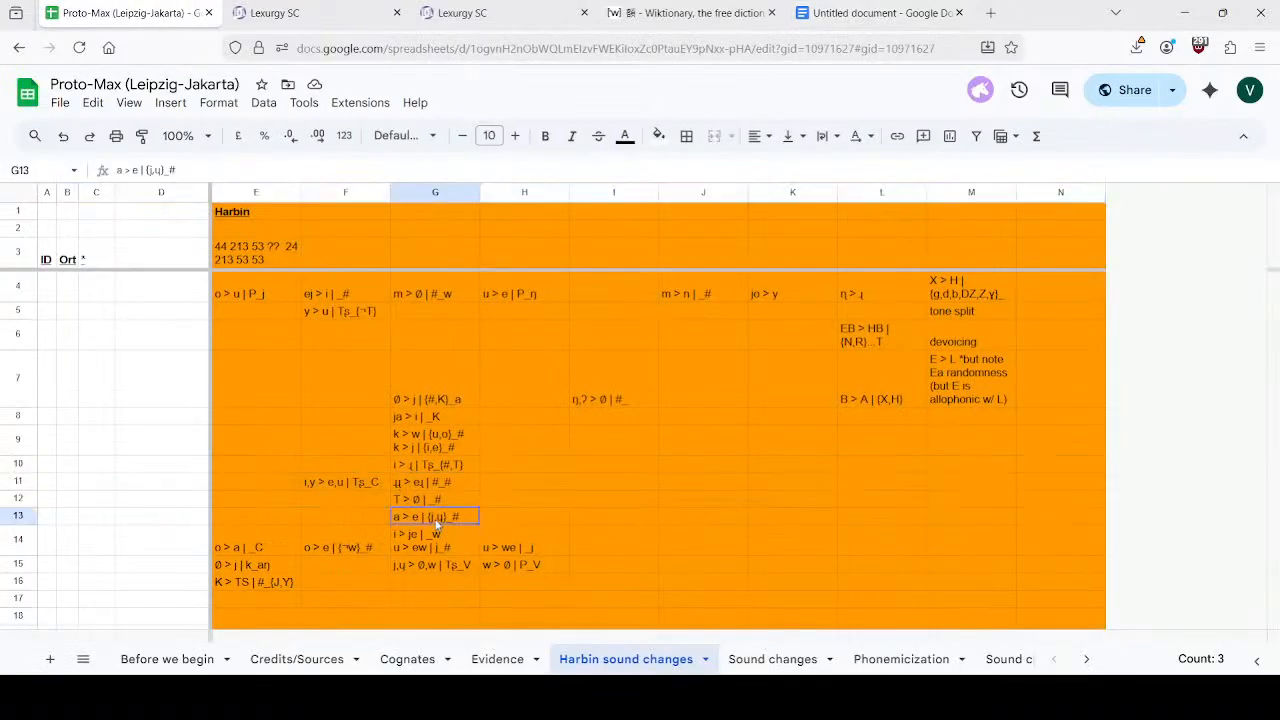
Try inserting two rows below rows 12–13 of the Harbin sound changes sheet, and undo the insertion.
left_click(19, 503)
left_click(20, 515, "shift")
right_click(20, 515)
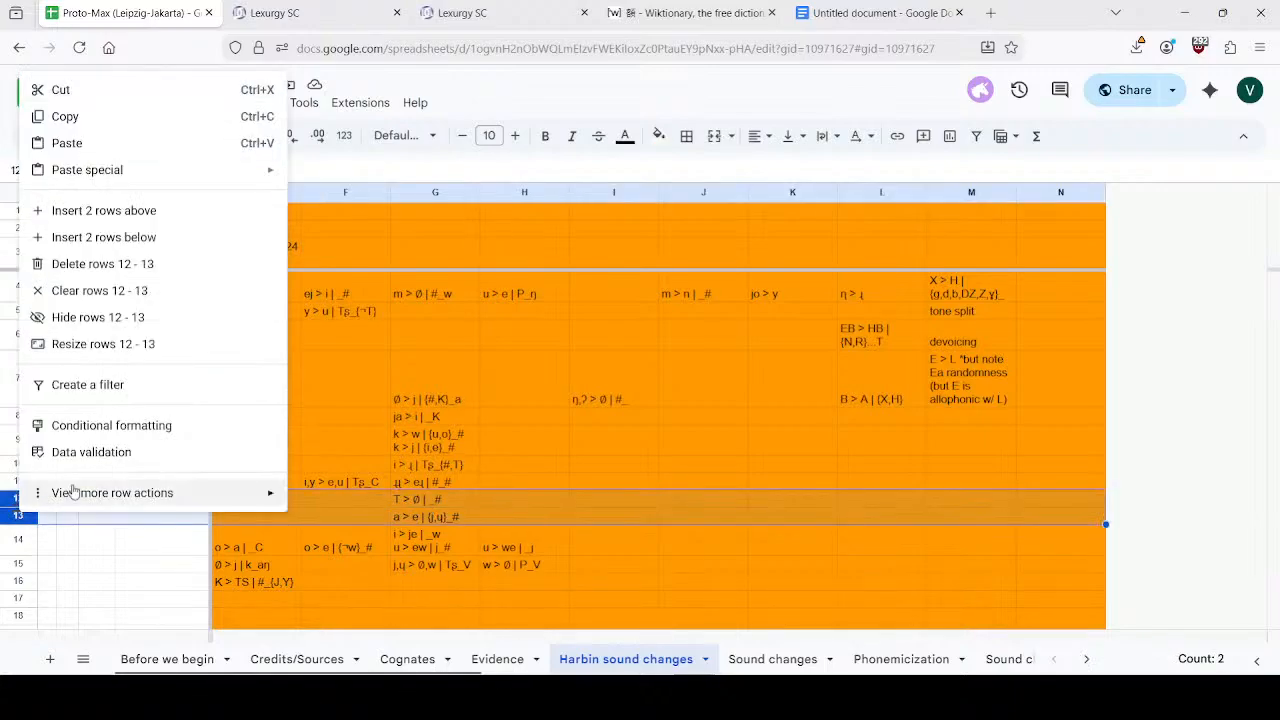
left_click(152, 246)
left_click(427, 402)
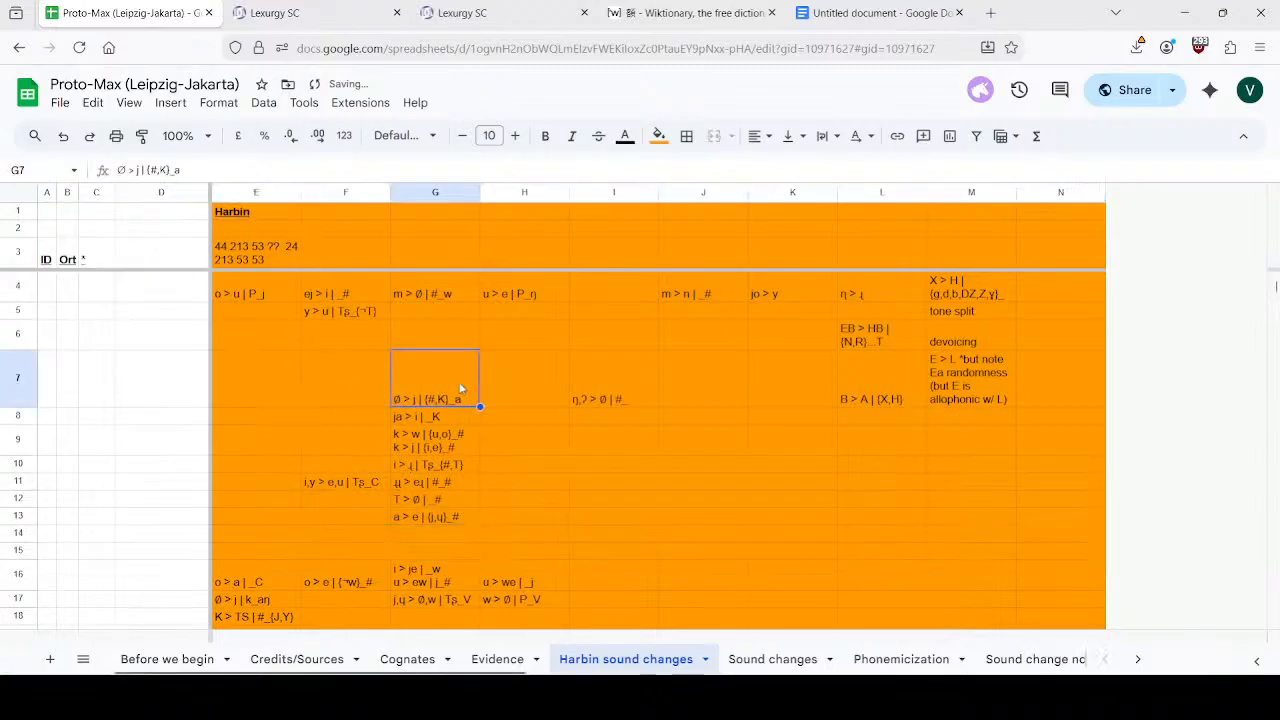
key("ctrl+z")
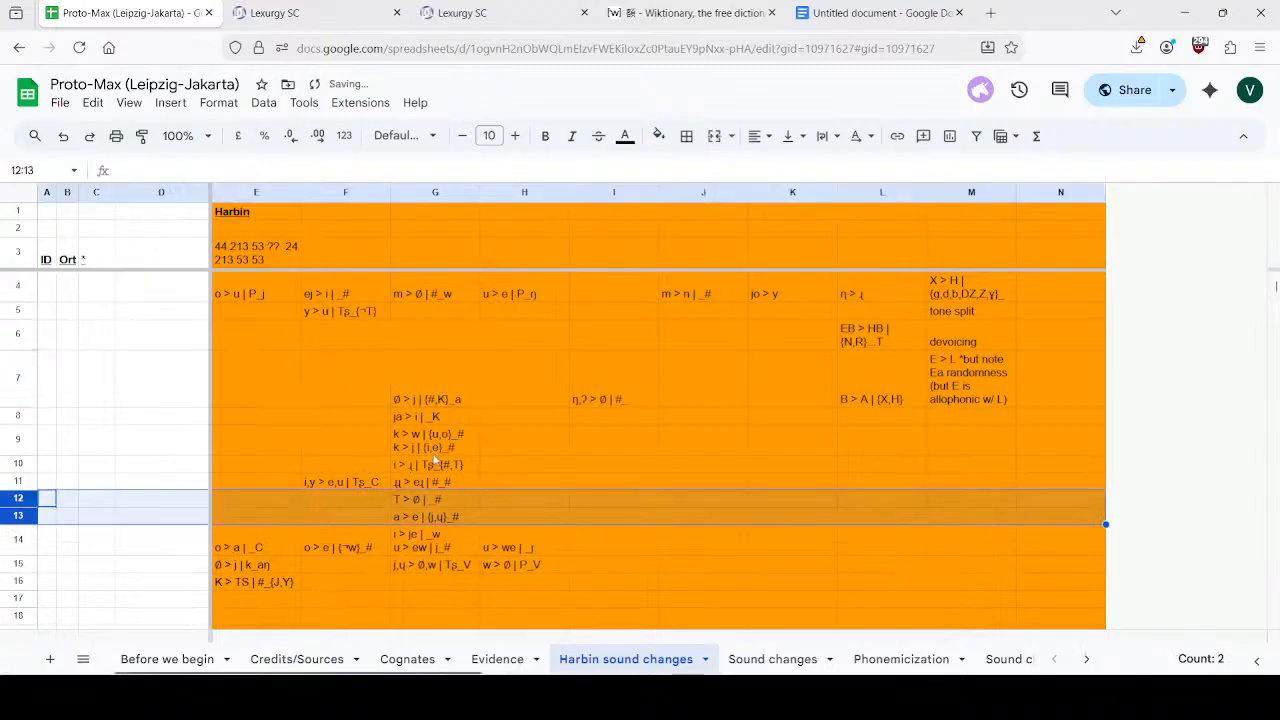
Insert a row below row 13 of the Harbin sound changes sheet and move the rule "Ø > j | {#,K}_a" from G7 into G14.
left_click(437, 400)
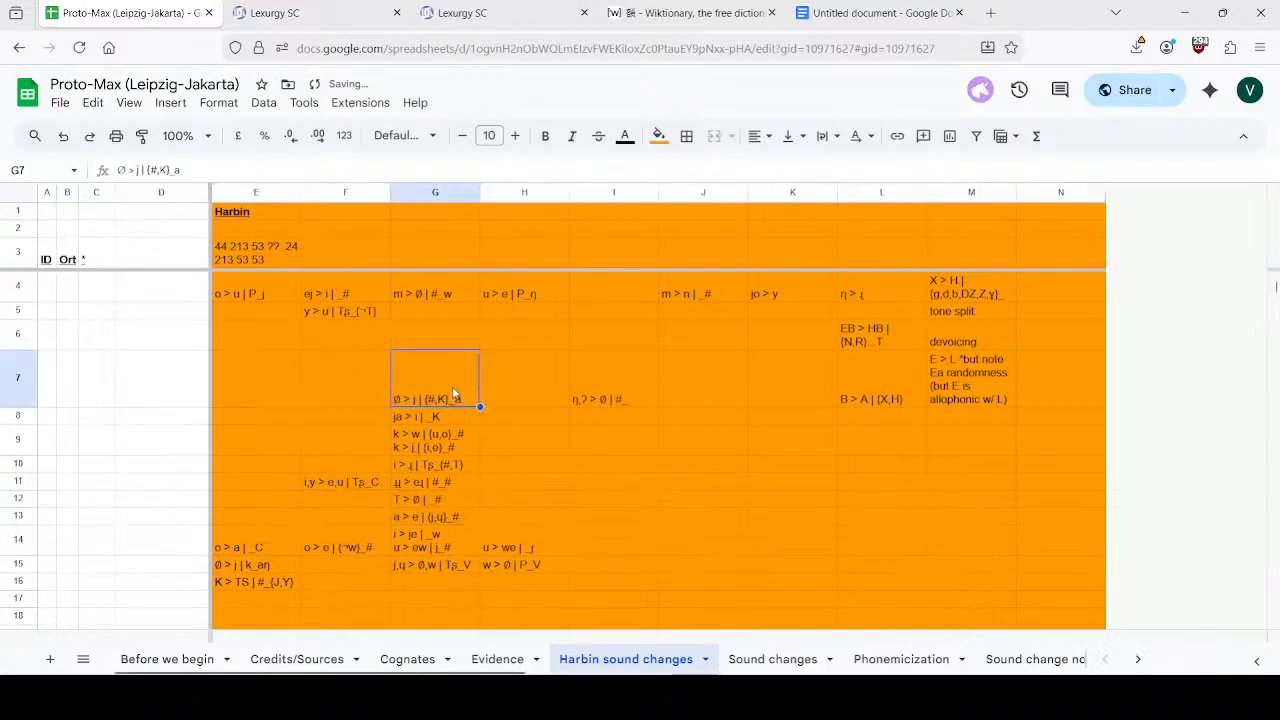
right_click(25, 517)
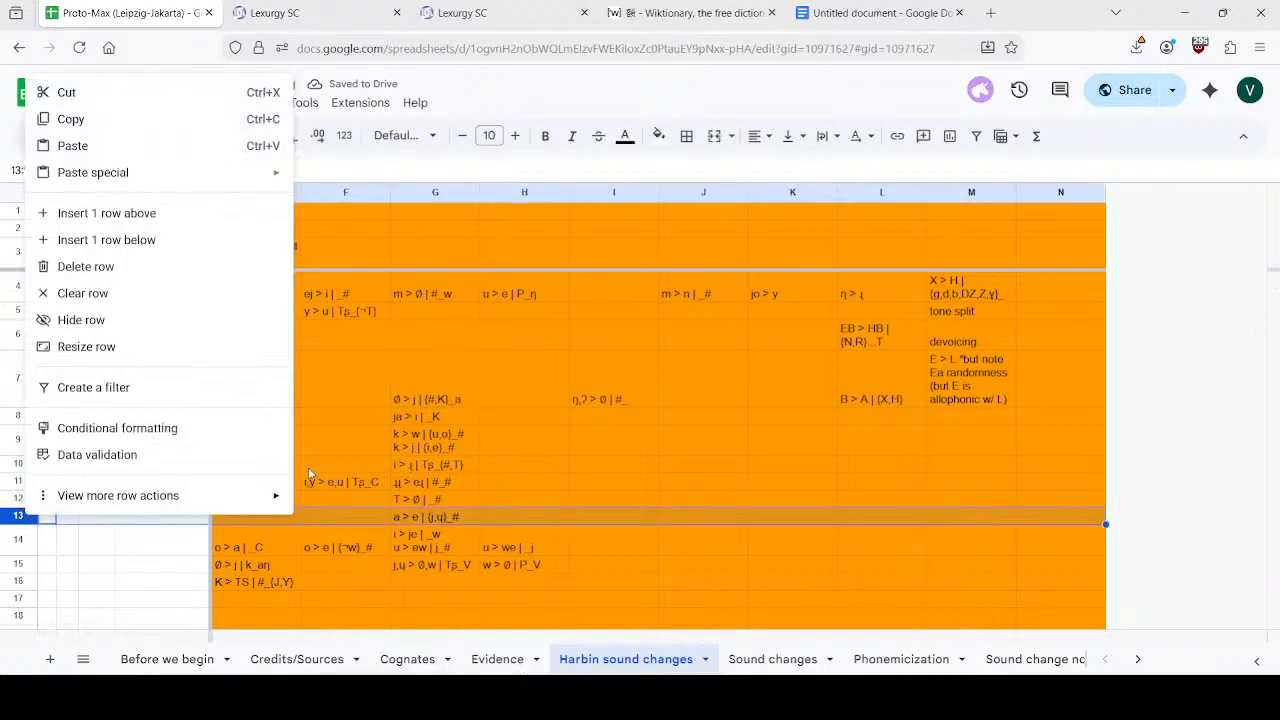
left_click(206, 250)
double_click(453, 398)
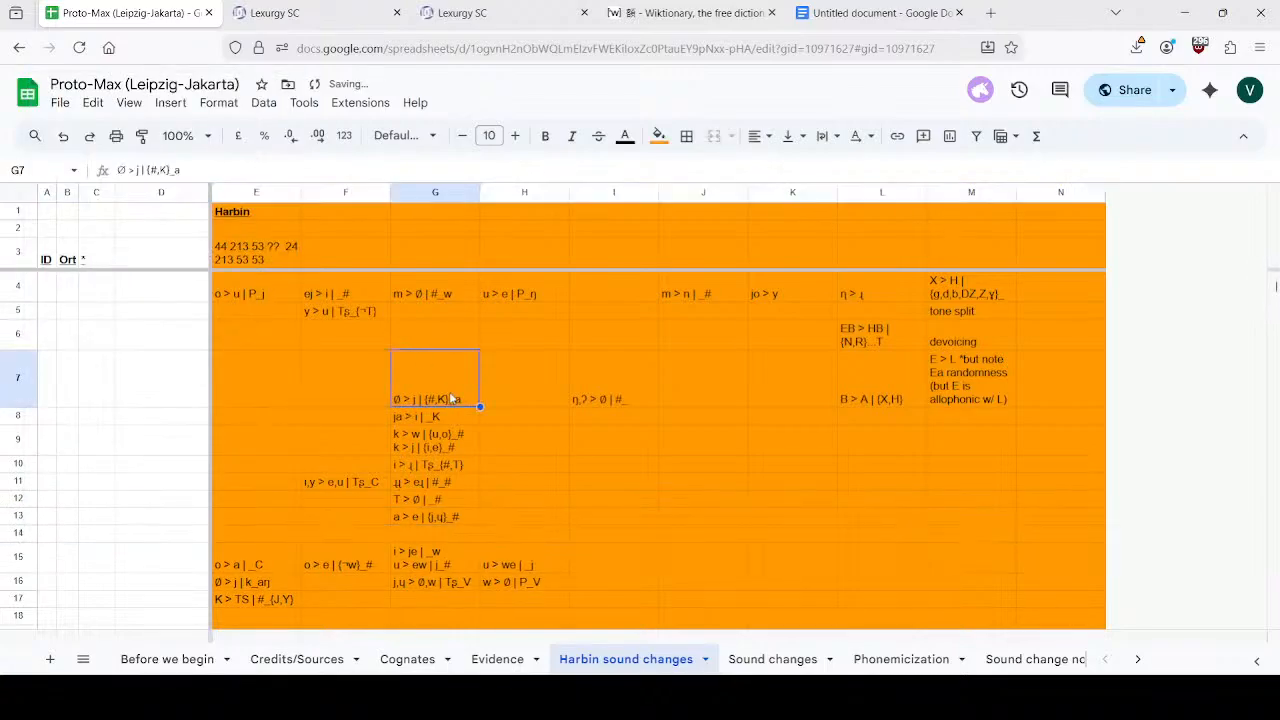
key("ctrl+a")
key("ctrl+x")
left_click(432, 540)
key("ctrl+v")
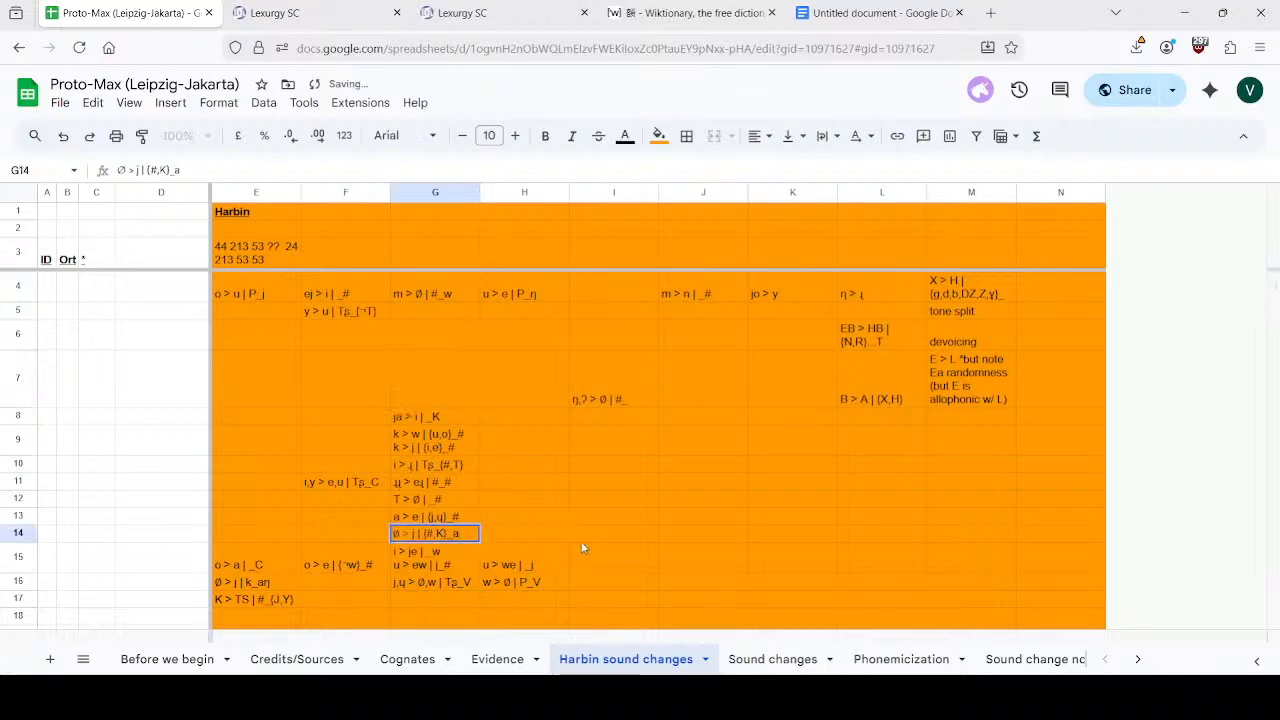
Check the initial ŋ,ʔ loss, tone merger and "ja > i | _K" rules in I7, L7 and G8.
left_click_drag(609, 456, 608, 446)
left_click(626, 380)
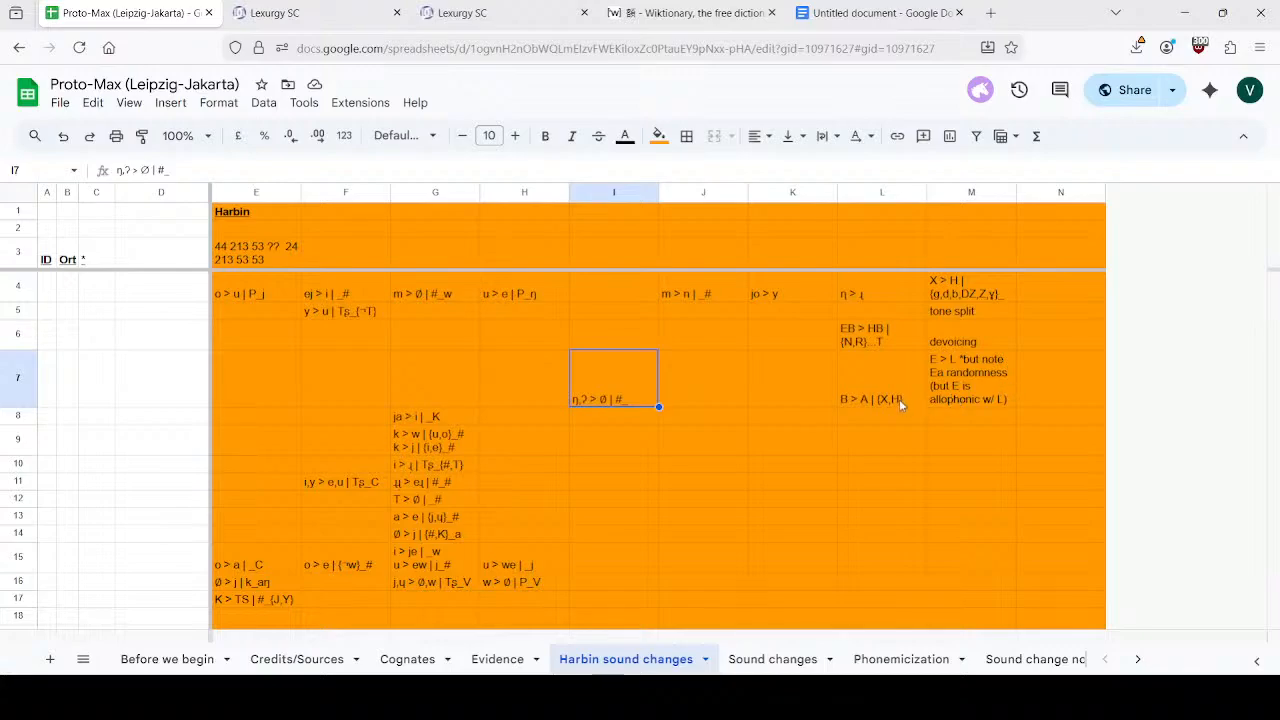
left_click(862, 402)
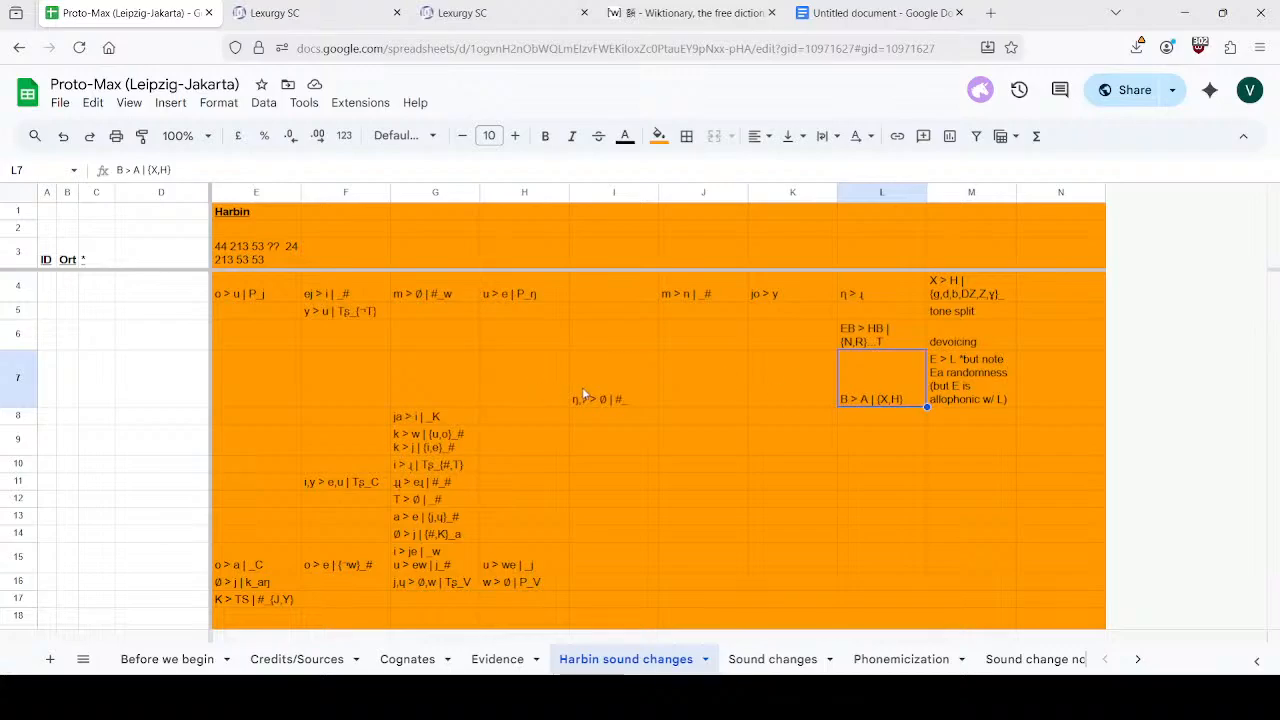
left_click(435, 426)
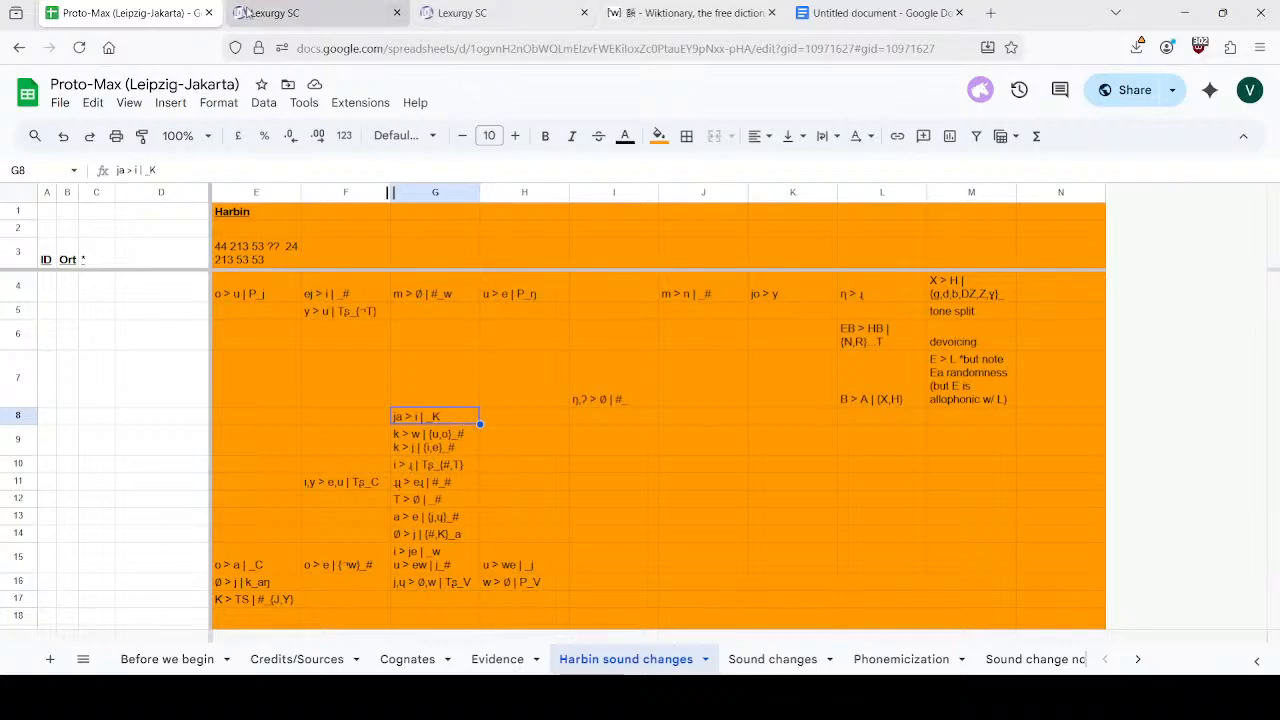
Switch to Lexurgy and add the input word ŋaŋ below ŋak.
left_click(245, 8)
left_click(149, 239)
left_click_drag(157, 238, 108, 238)
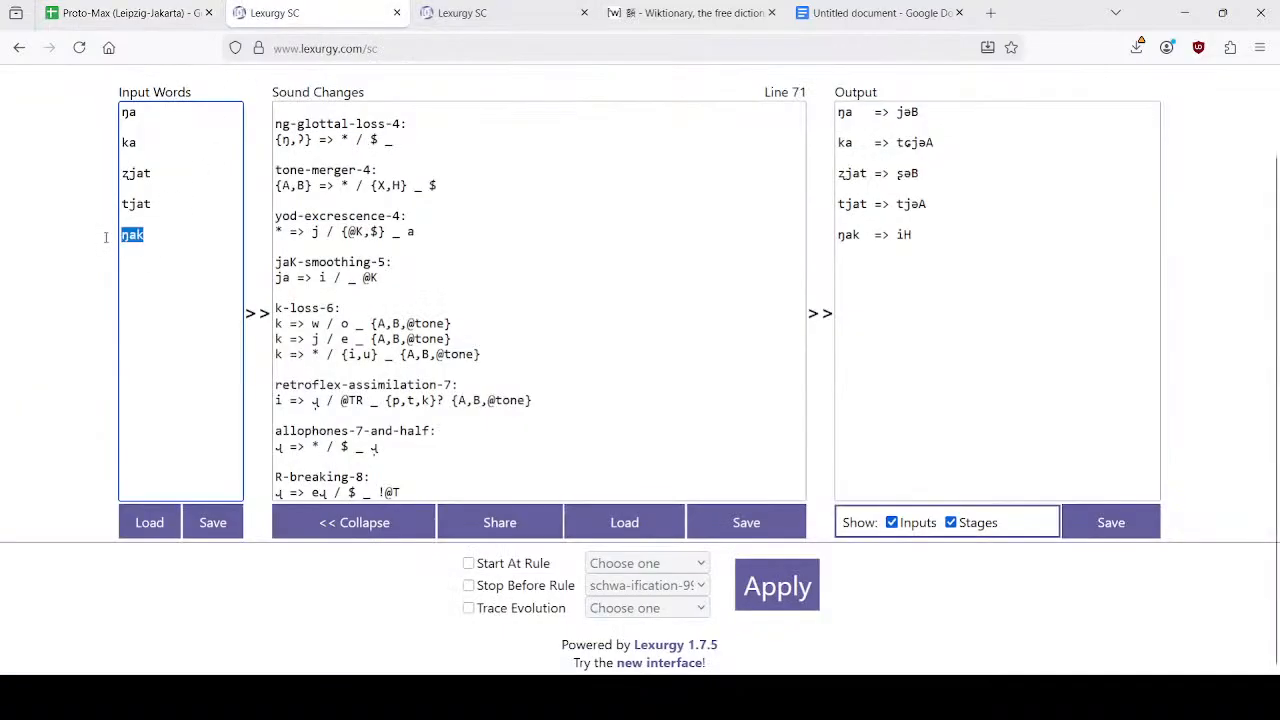
left_click(225, 233)
key("Return")
type("ŋa")
key("ctrl+v")
key("BackSpace")
key("BackSpace")
Add the input word ɣaŋ, copying ɣ from the voicedObs class, and apply the sound changes.
scroll(460, 306, "up", 10)
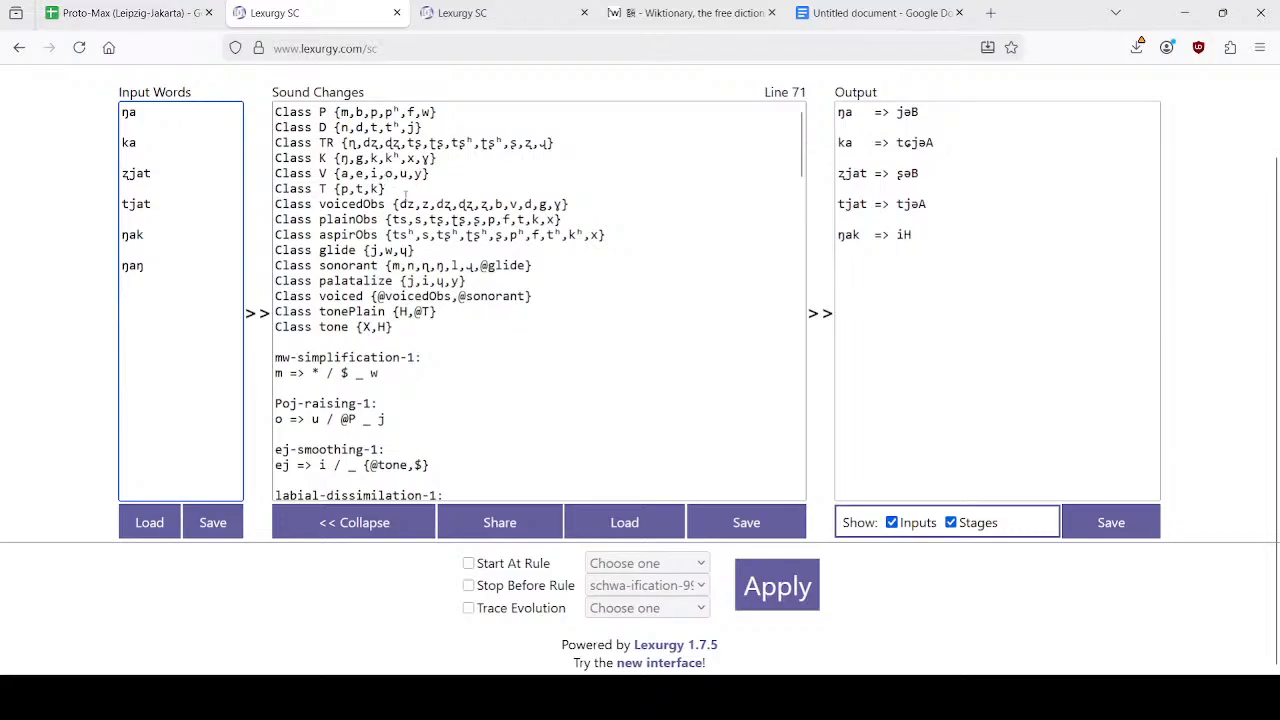
left_click(556, 205)
double_click(557, 205)
key("ctrl+c")
left_click(183, 327)
key("ctrl+v")
type("a")
left_click_drag(145, 266, 137, 266)
key("ctrl+c")
left_click(173, 297)
key("ctrl+v")
key("Return")
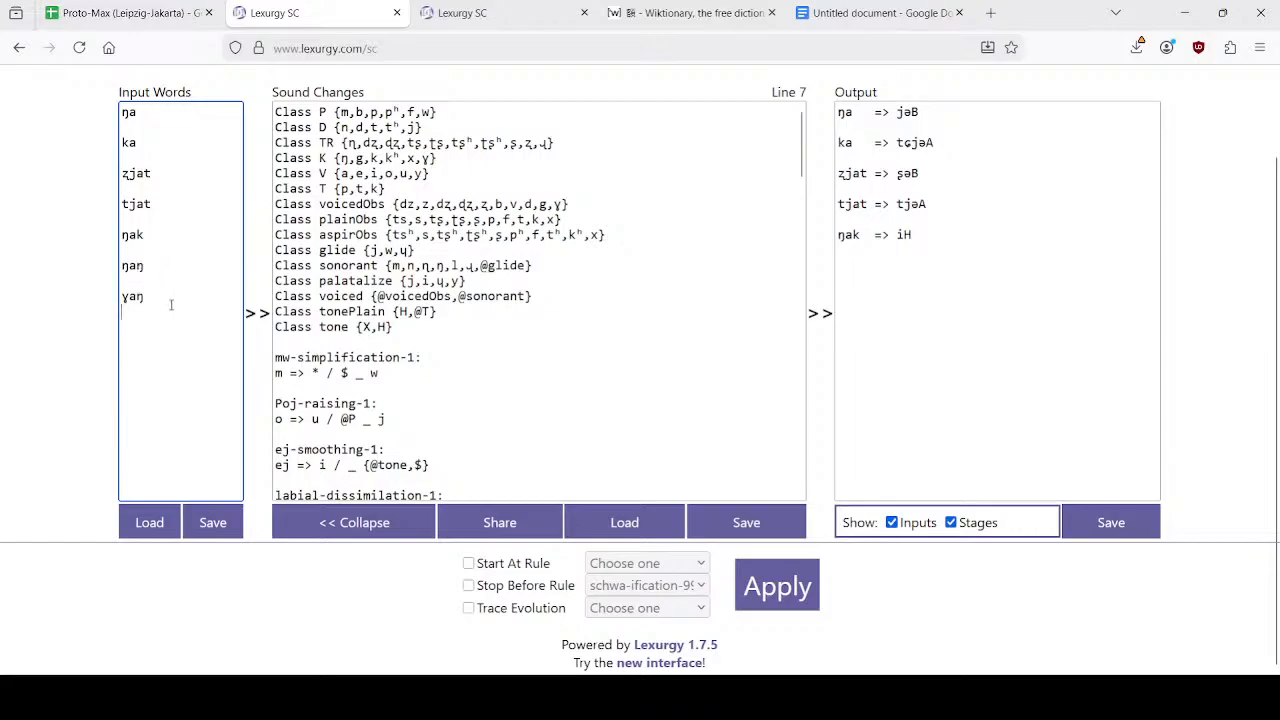
left_click(794, 588)
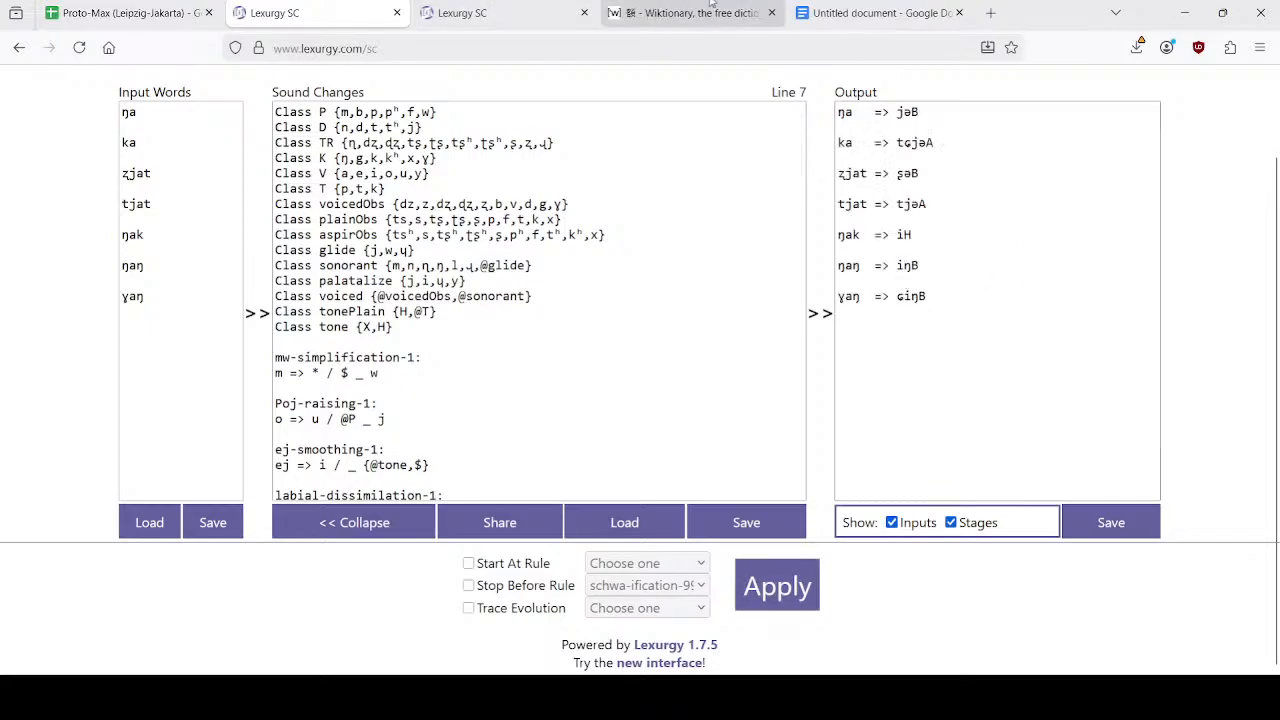
Copy Lexurgy's output lines for ŋaŋ and ɣaŋ into the Google Doc below the third ordering note.
left_click(492, 12)
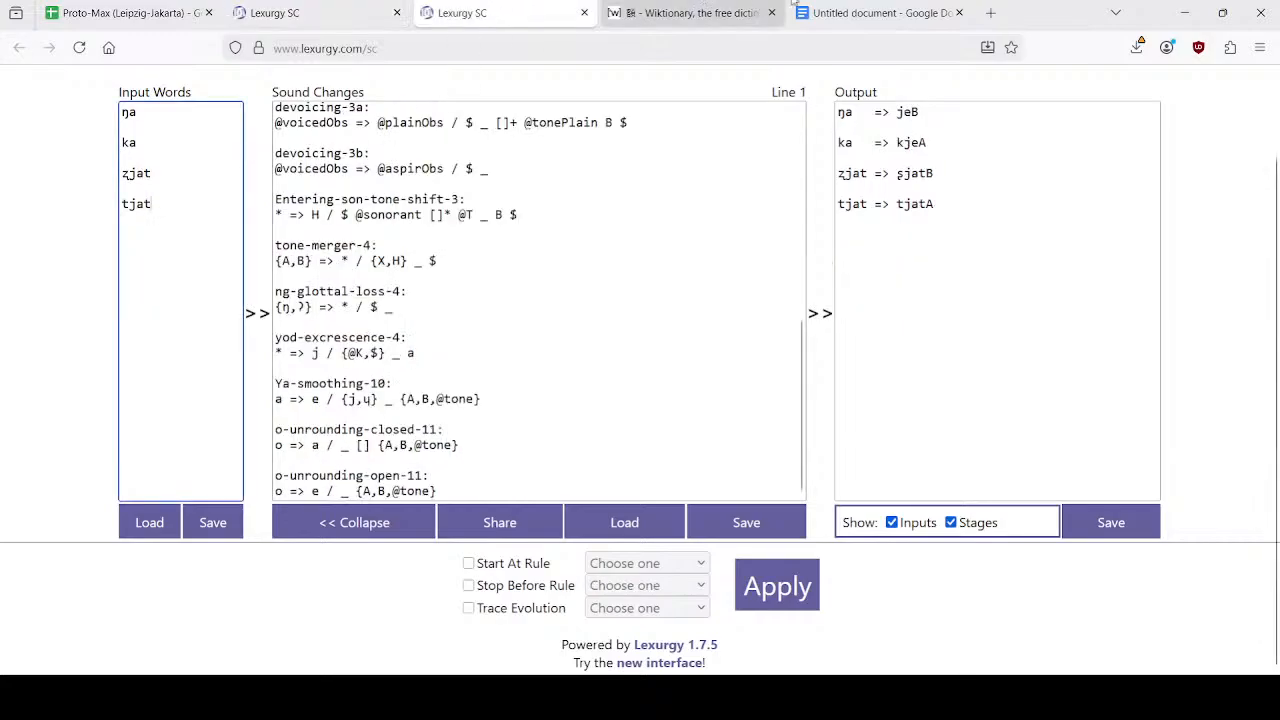
left_click(870, 13)
left_click(727, 331)
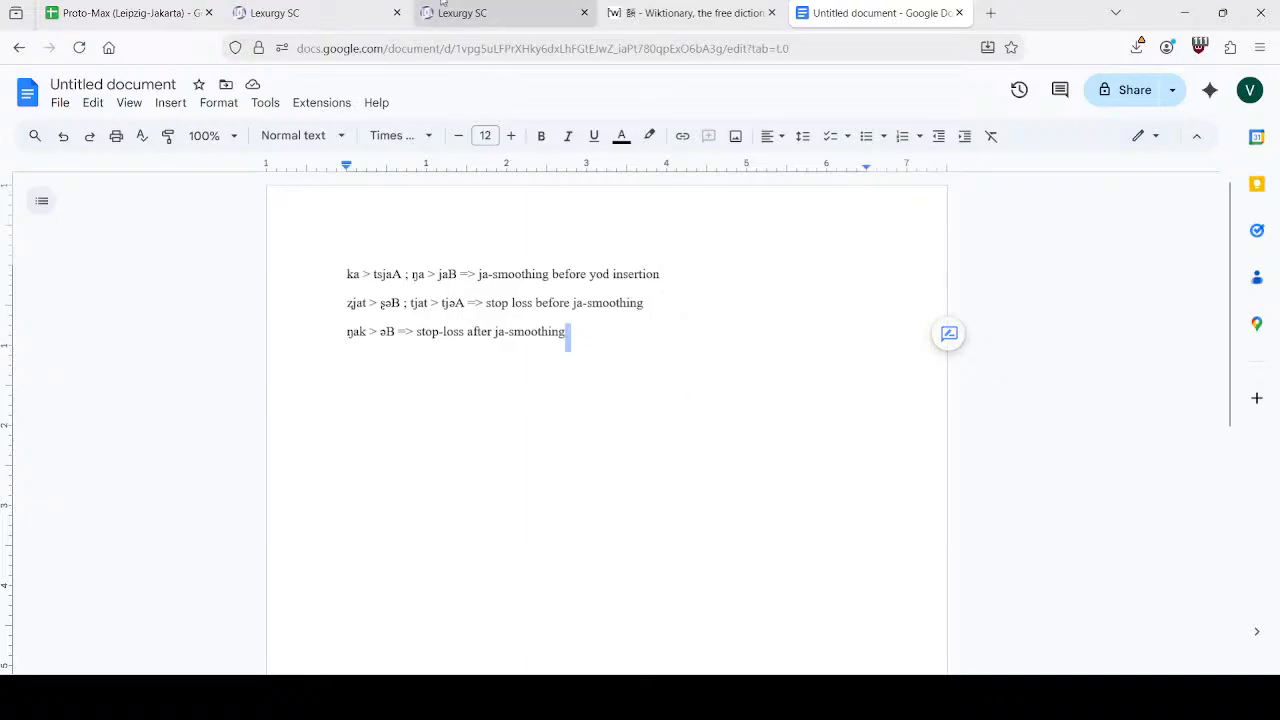
left_click(195, 13)
left_click(273, 13)
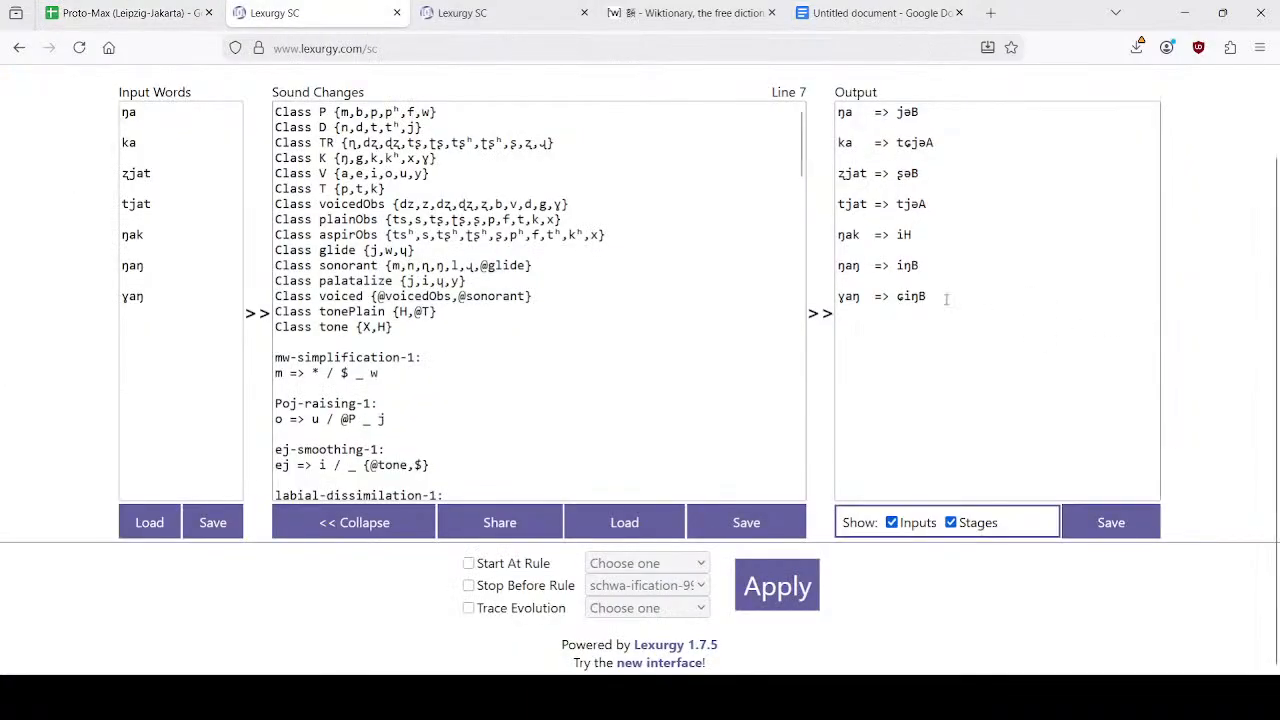
left_click_drag(837, 265, 926, 298)
left_click(880, 13)
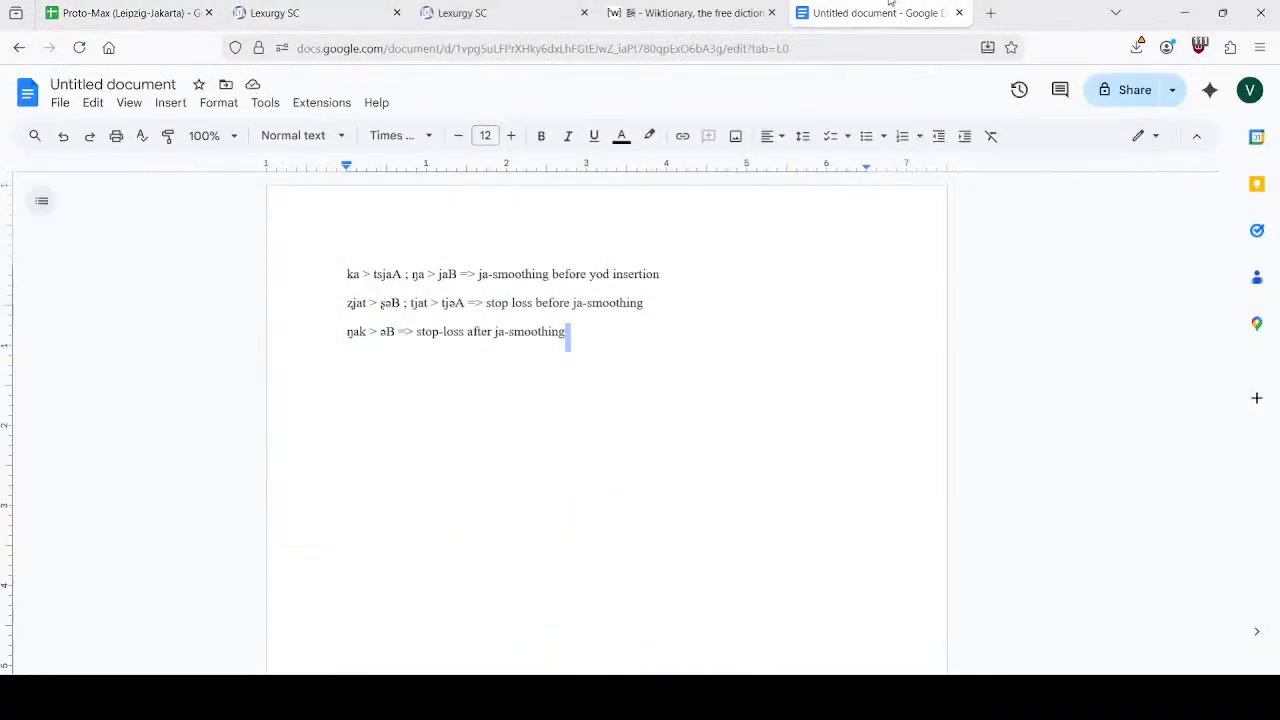
key("ctrl+v")
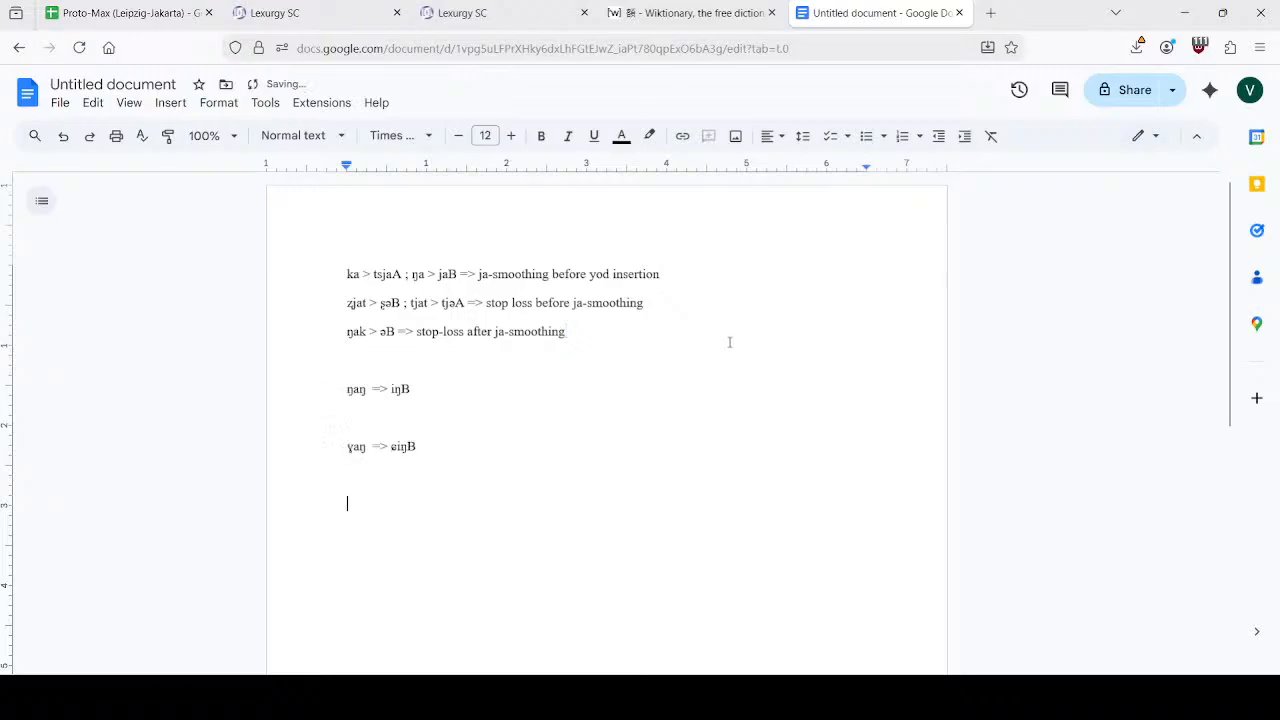
Reformat the pasted outputs into one line reading "ŋaŋ > iŋB ; ɣaŋ > ɕiŋB =>".
key("ctrl+z")
key("ctrl+y")
key("BackSpace")
key("Home")
key("BackSpace")
key("BackSpace")
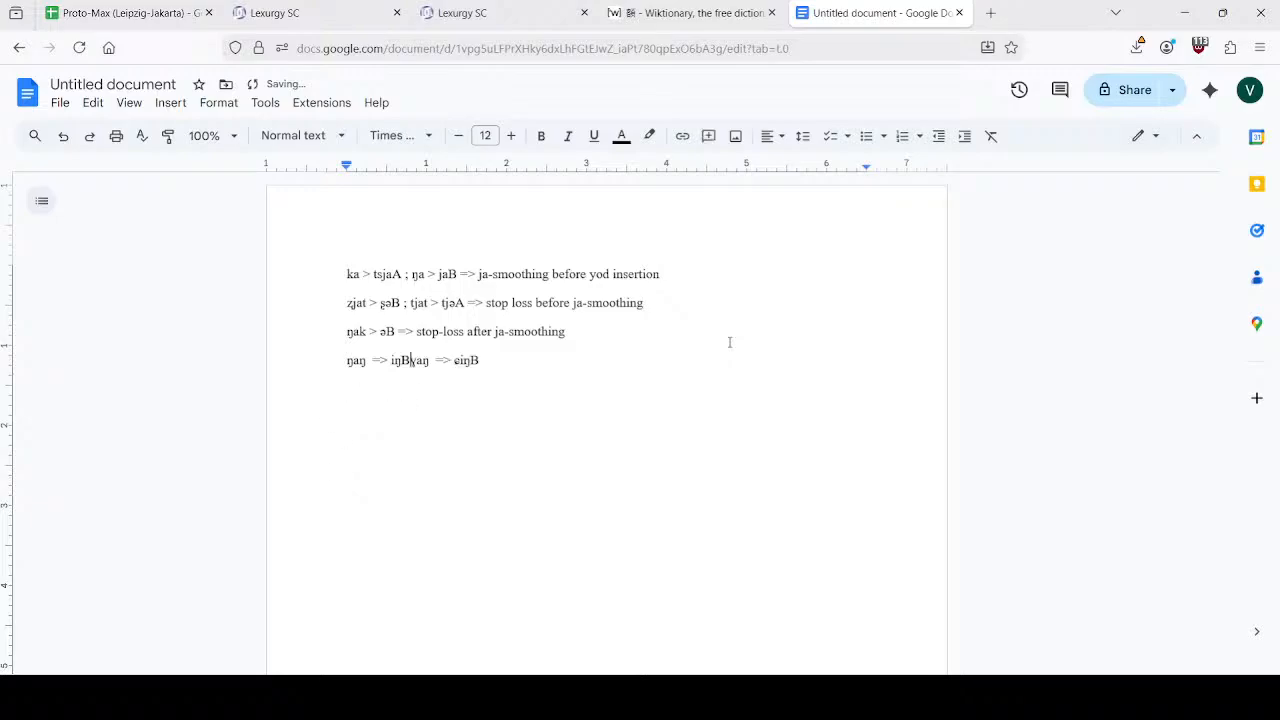
type(";")
key("Delete")
key("Left")
key("Left")
key("Left")
key("Delete")
type("=>")
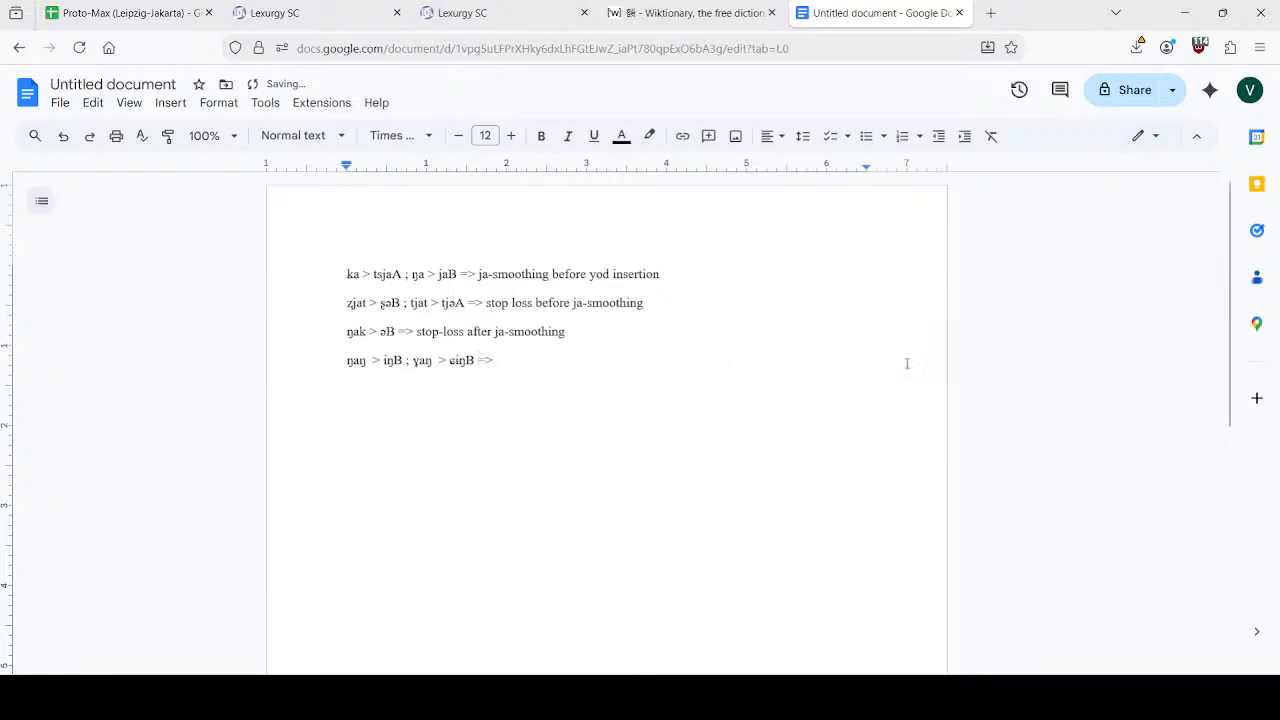
Finish the fourth line with the conclusion "yod-insertion before jaK-smoothing".
type(" jod")
key("BackSpace")
key("BackSpace")
key("BackSpace")
type("yod-insertion before")
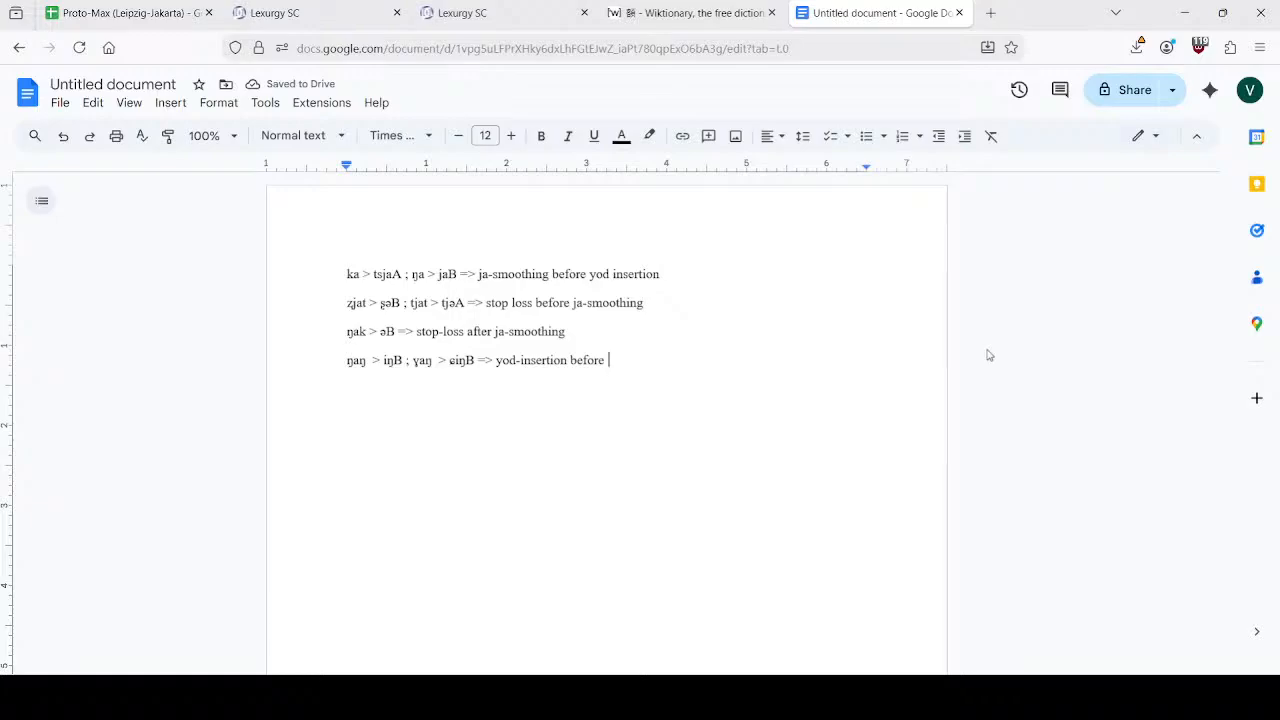
type("jaK-smoothing")
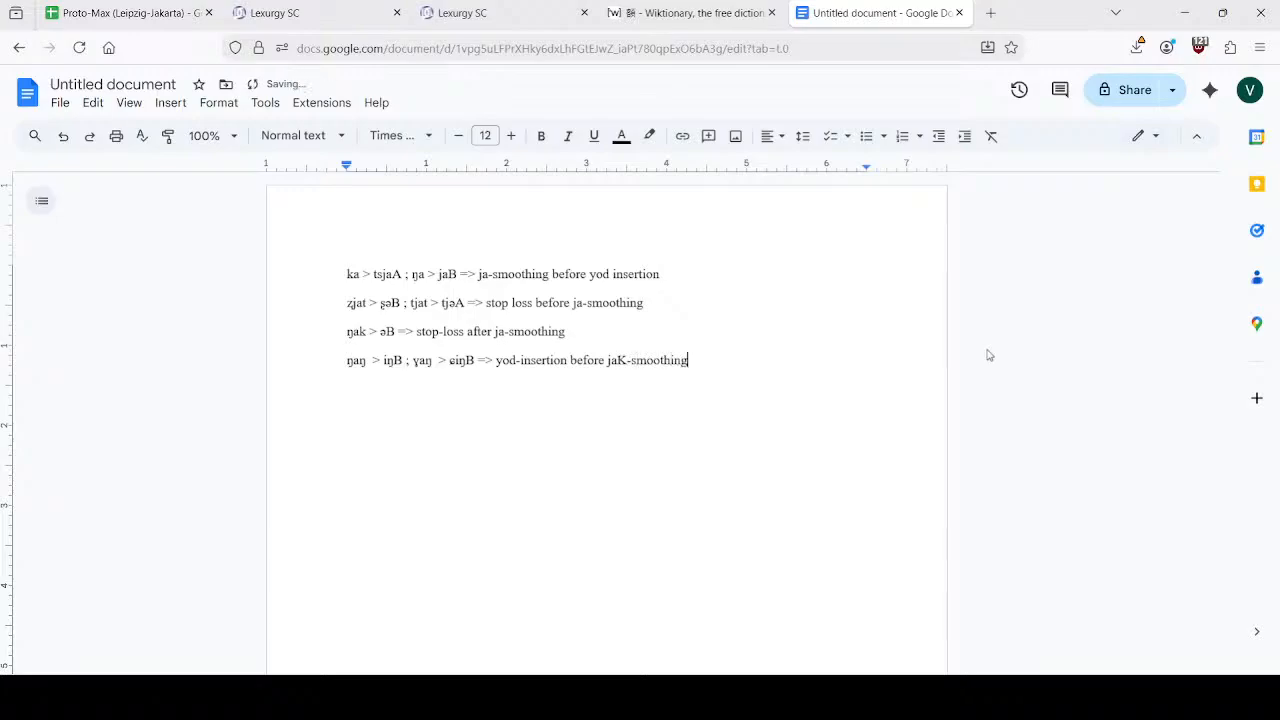
Switch to the spreadsheet and move row 8 with "ja > i | _K" to directly below the "Ø > j | {#,K}_a" row.
left_click(584, 302)
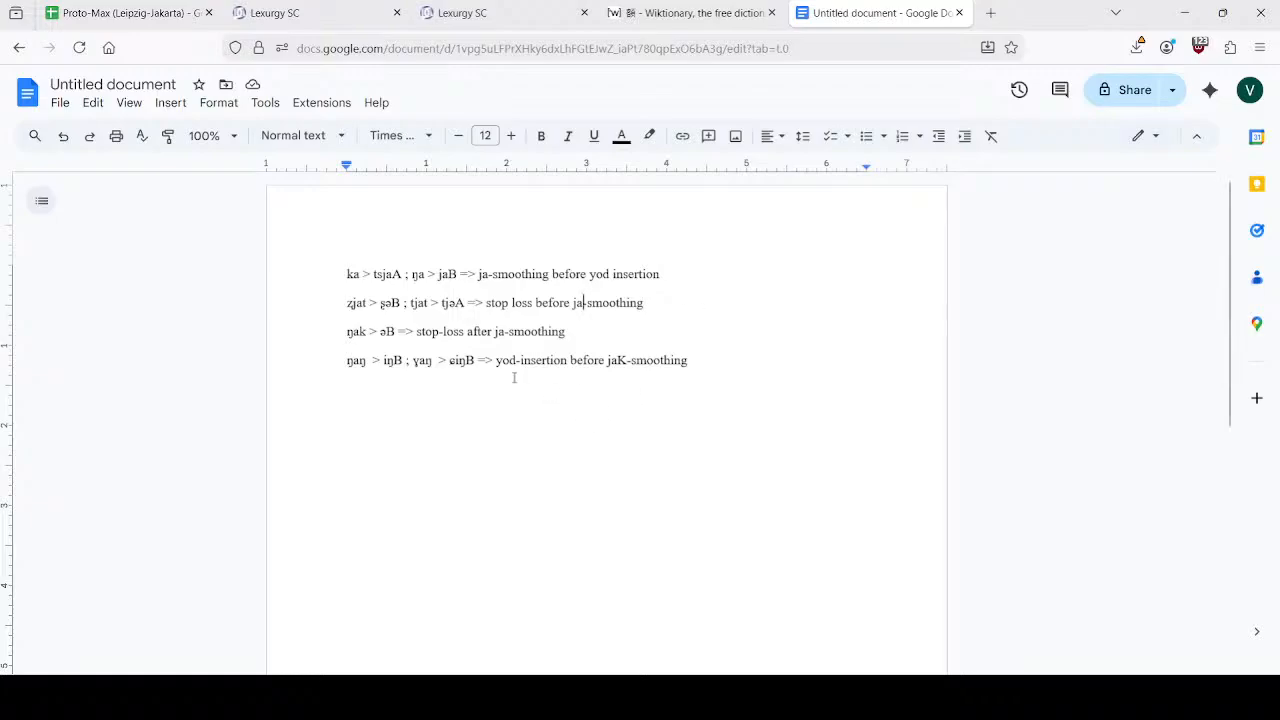
left_click(120, 13)
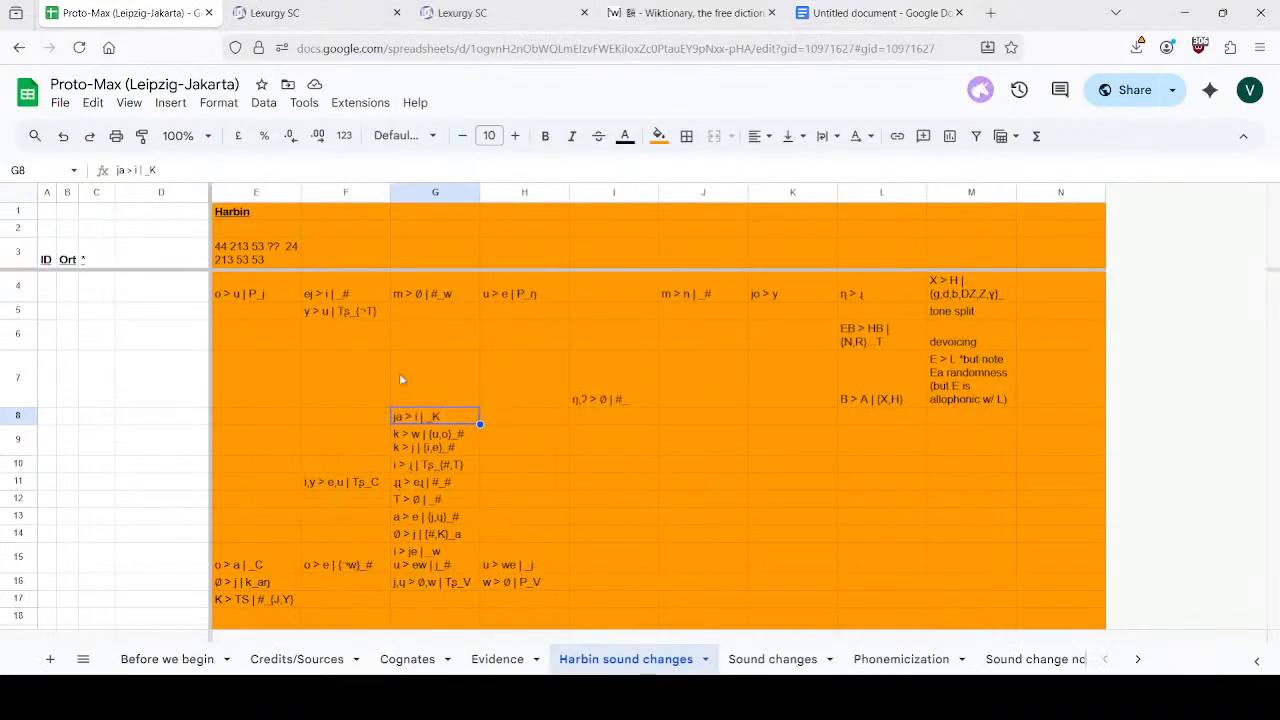
left_click(10, 423)
left_click_drag(10, 423, 28, 538)
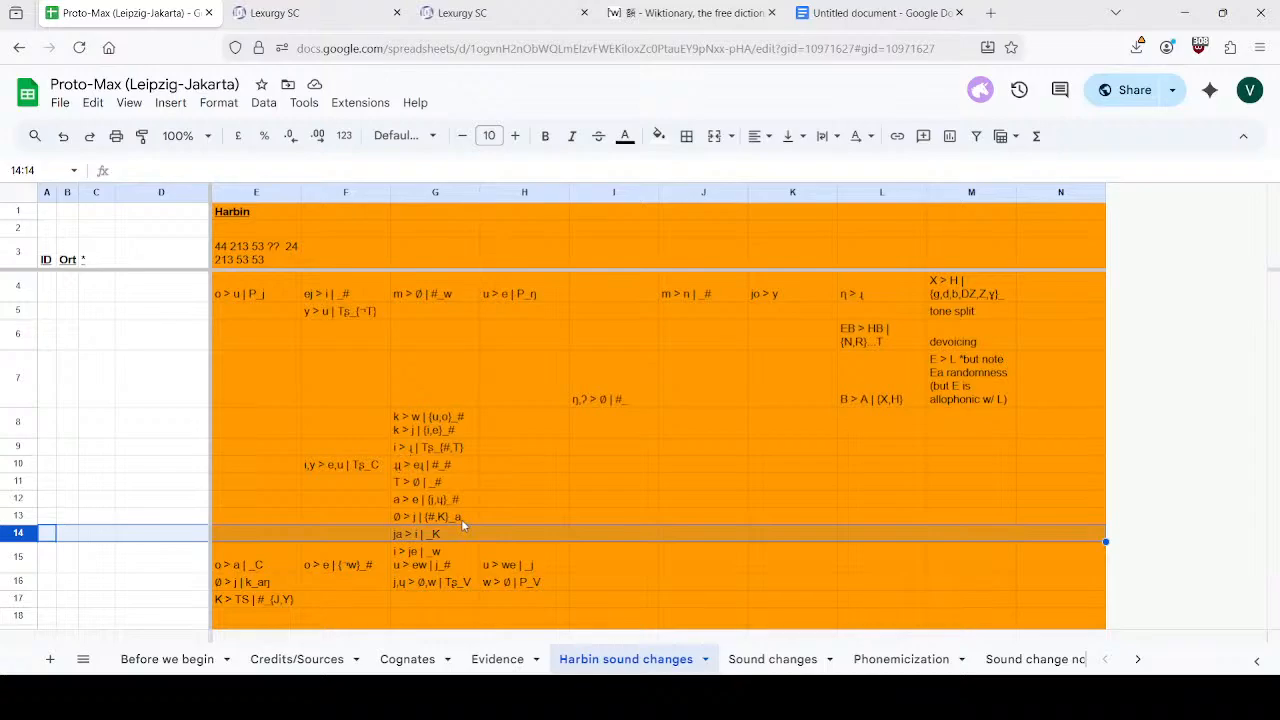
Inspect the "o > e | {¬w}_#" rule in F15 and close the second Lexurgy tab.
left_click(331, 566)
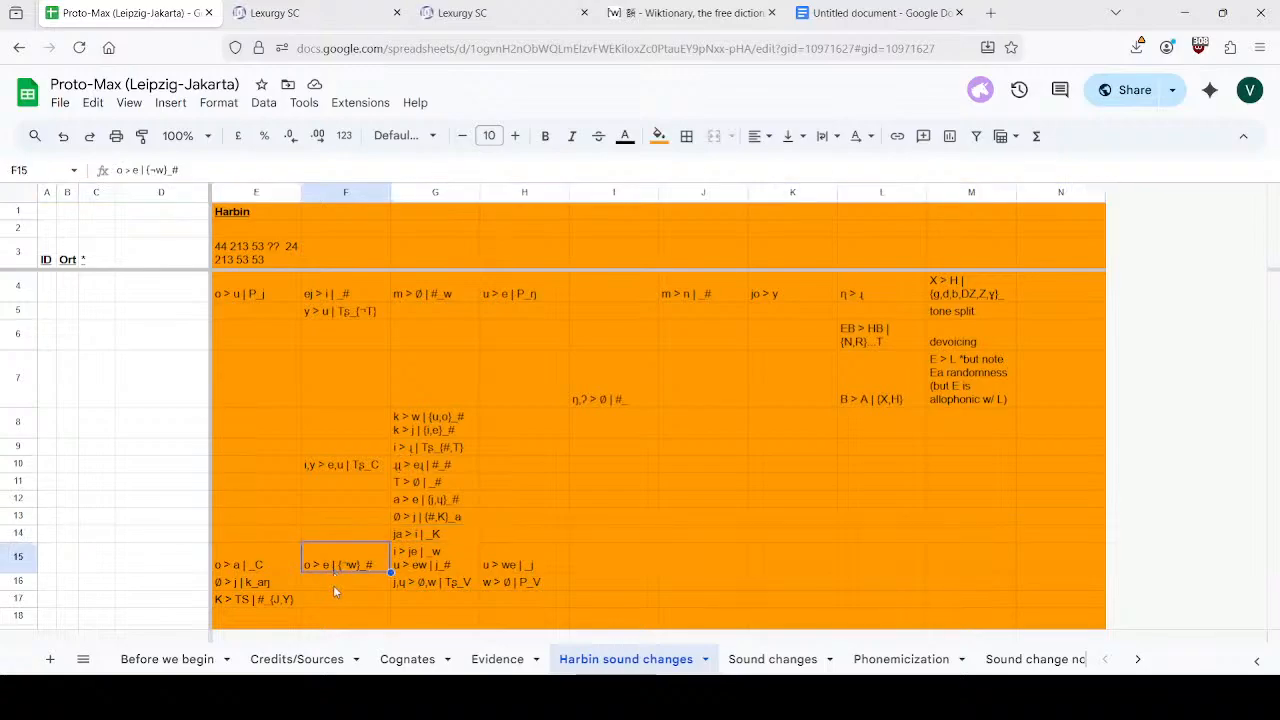
double_click(356, 566)
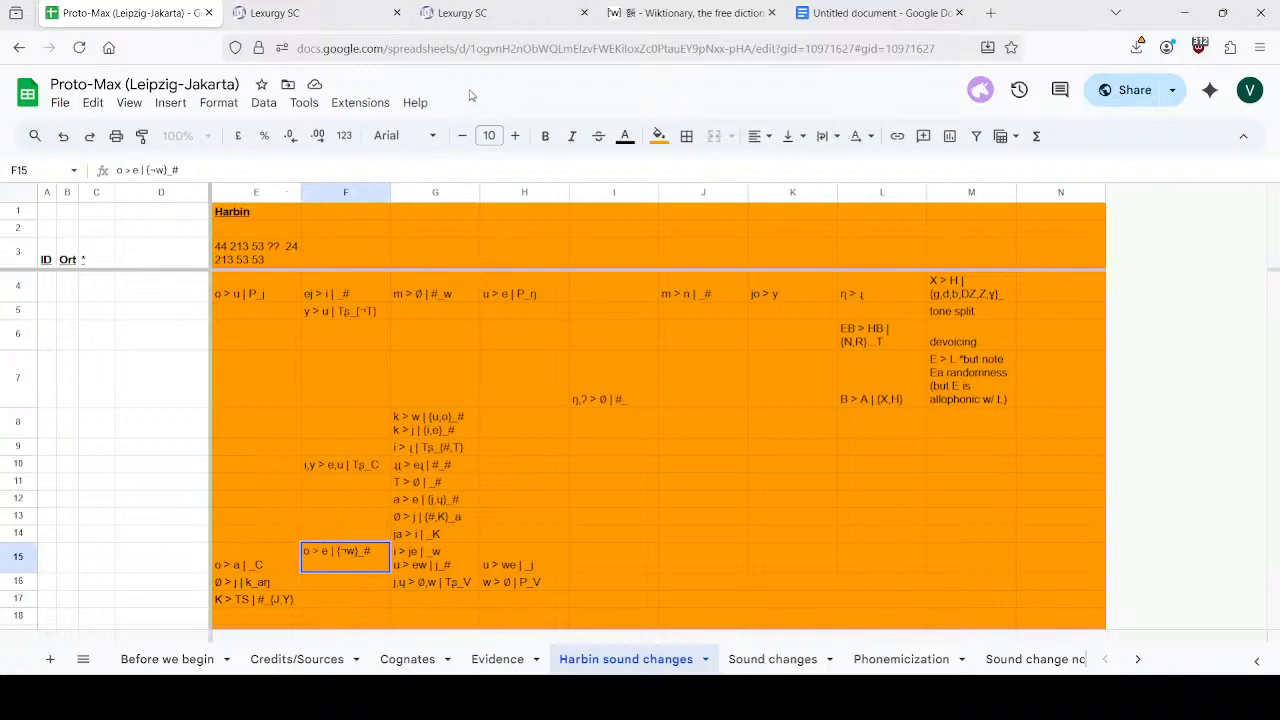
left_click(470, 13)
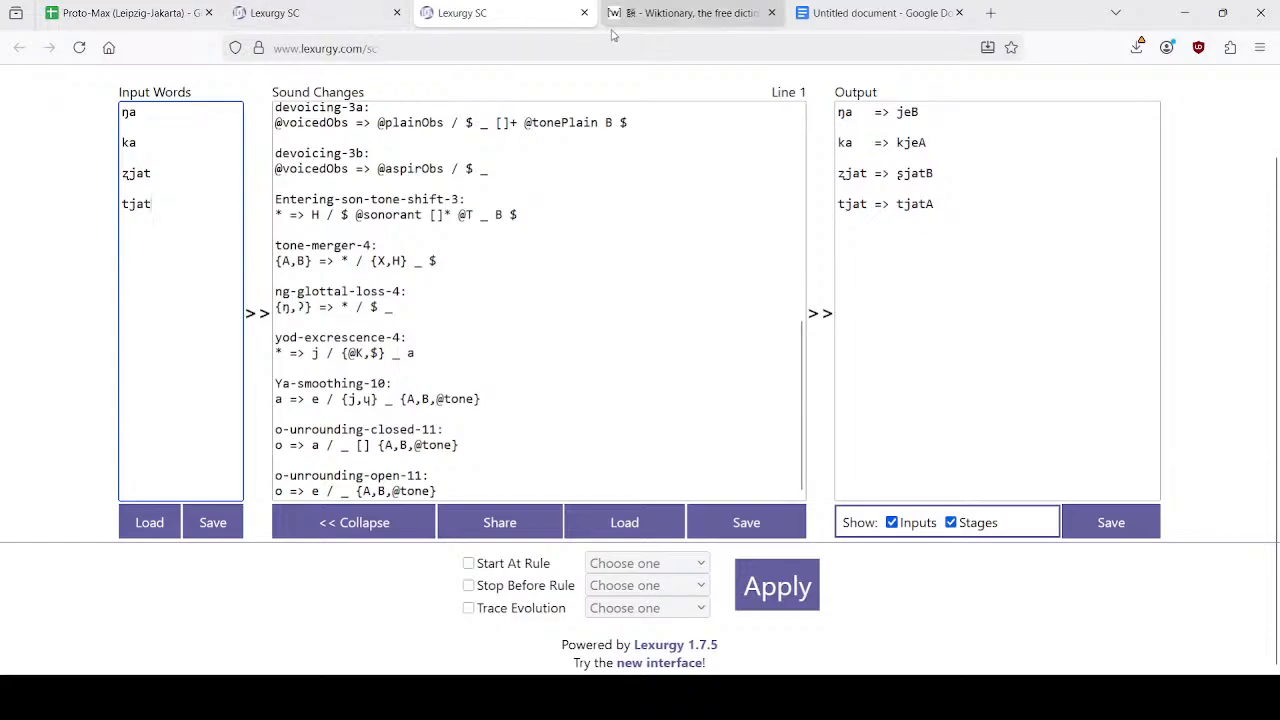
left_click(585, 13)
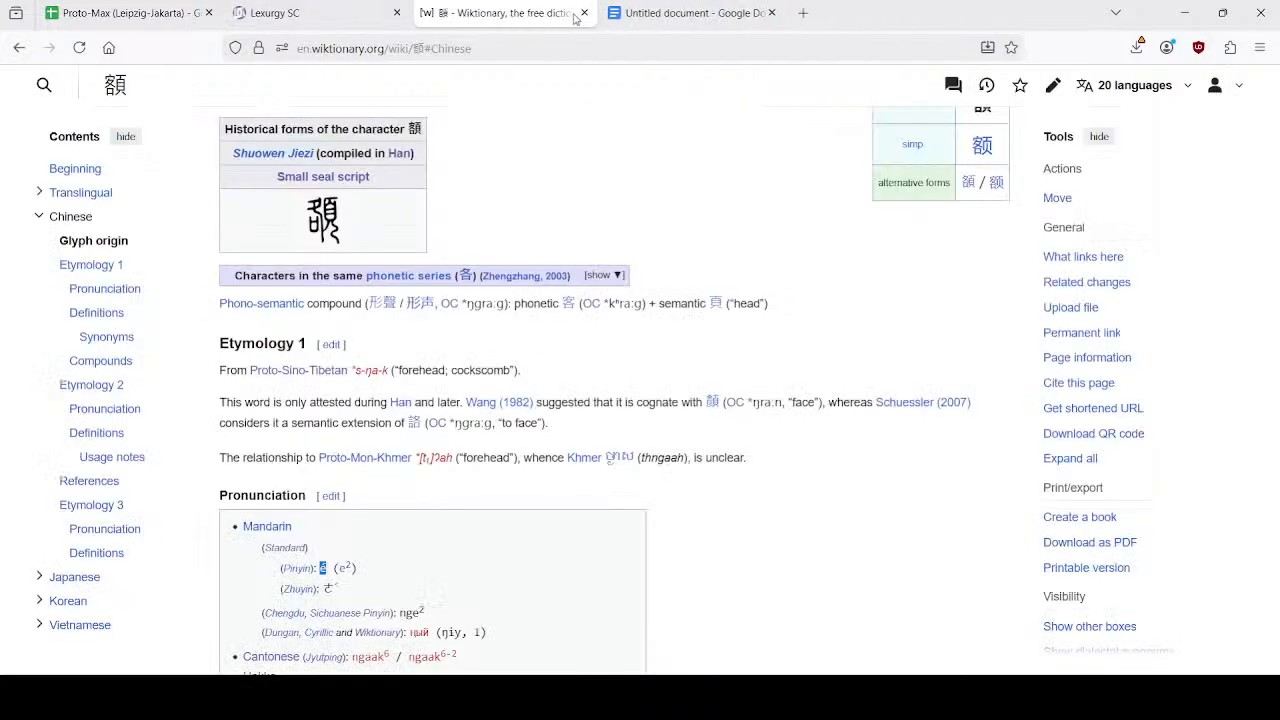
Compare Lexurgy's rule order and outputs with the document's ordering notes and the rearranged Harbin sound changes sheet.
left_click(300, 13)
left_click(686, 7)
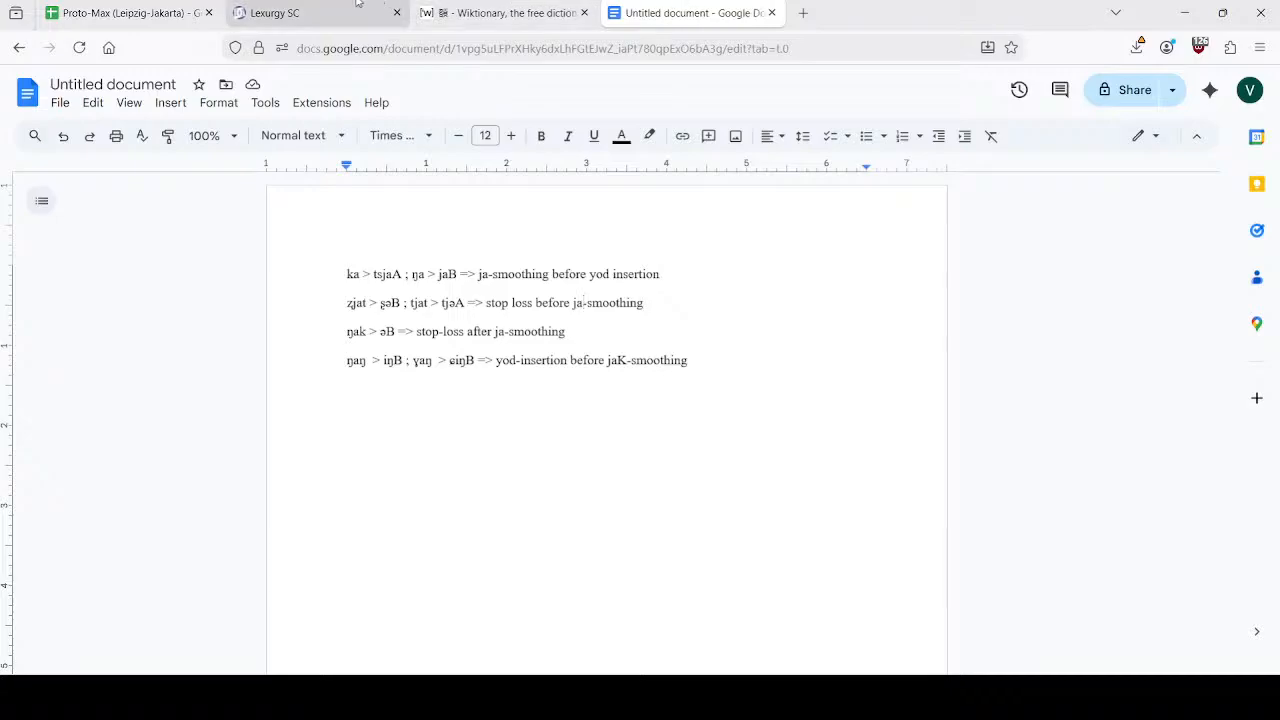
left_click(135, 12)
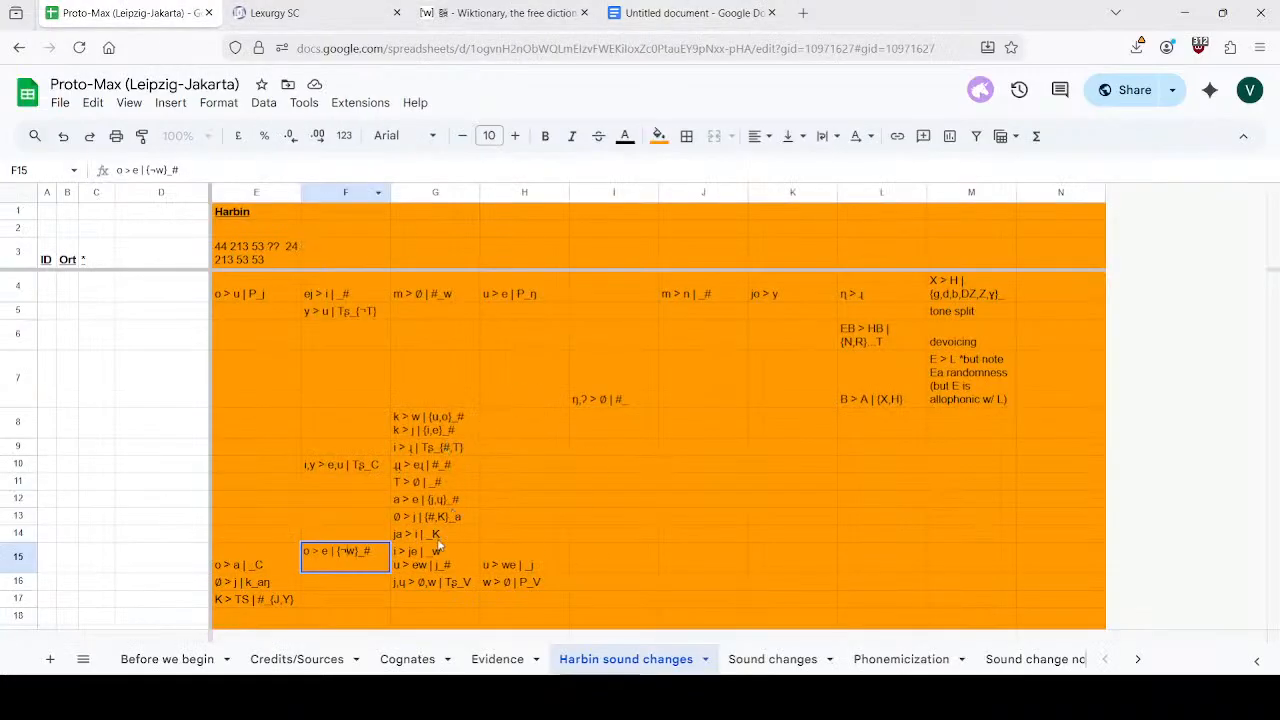
left_click(363, 6)
scroll(592, 300, "down", 5)
left_click(806, 587)
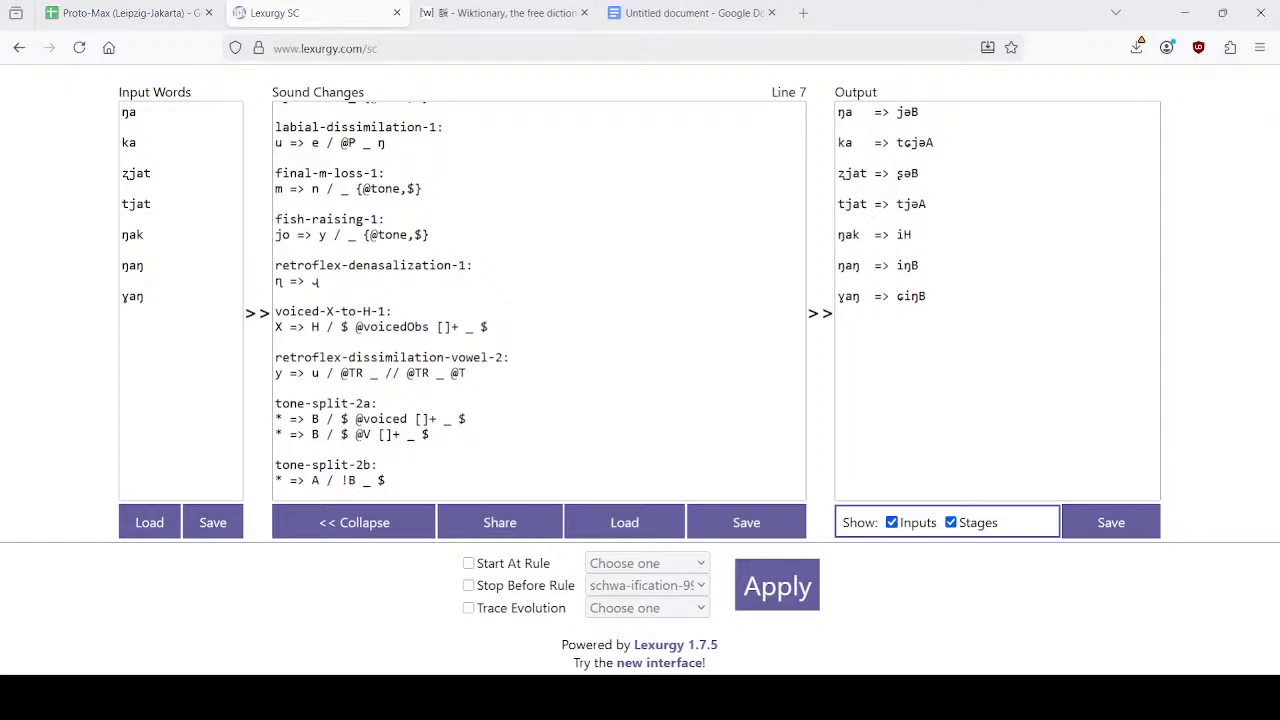
left_click(656, 380)
scroll(656, 380, "down", 5)
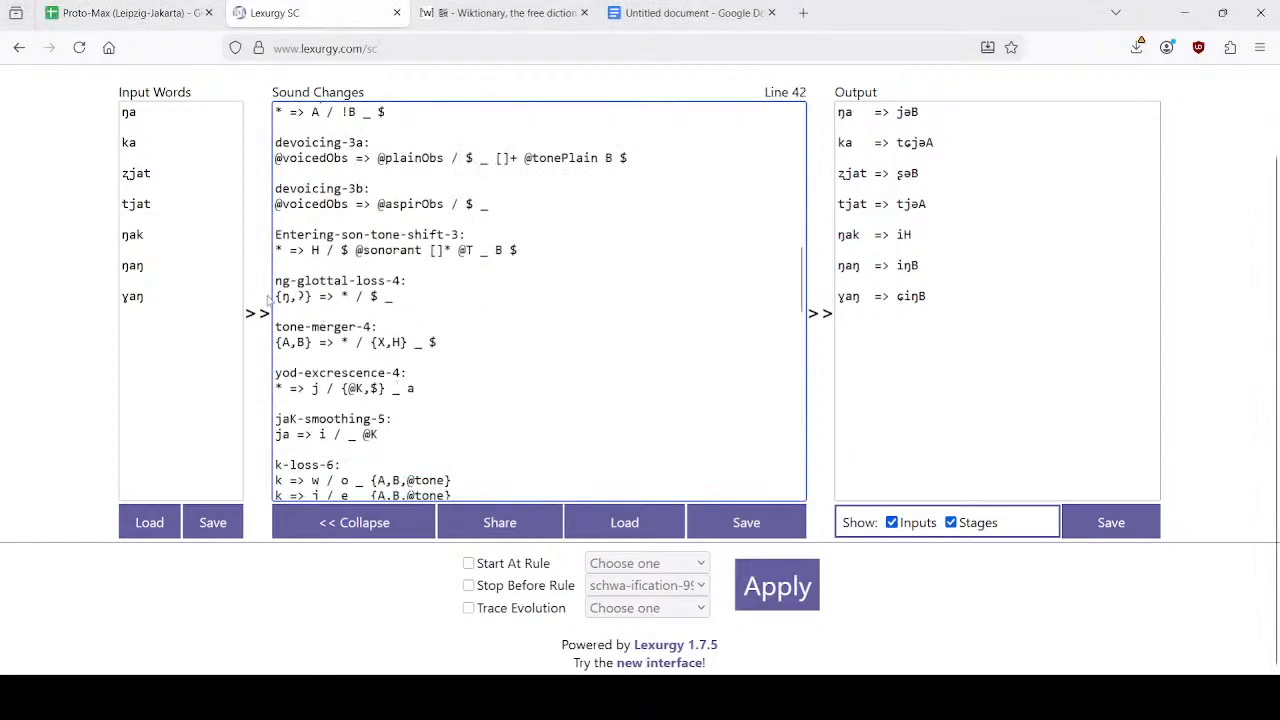
left_click(145, 8)
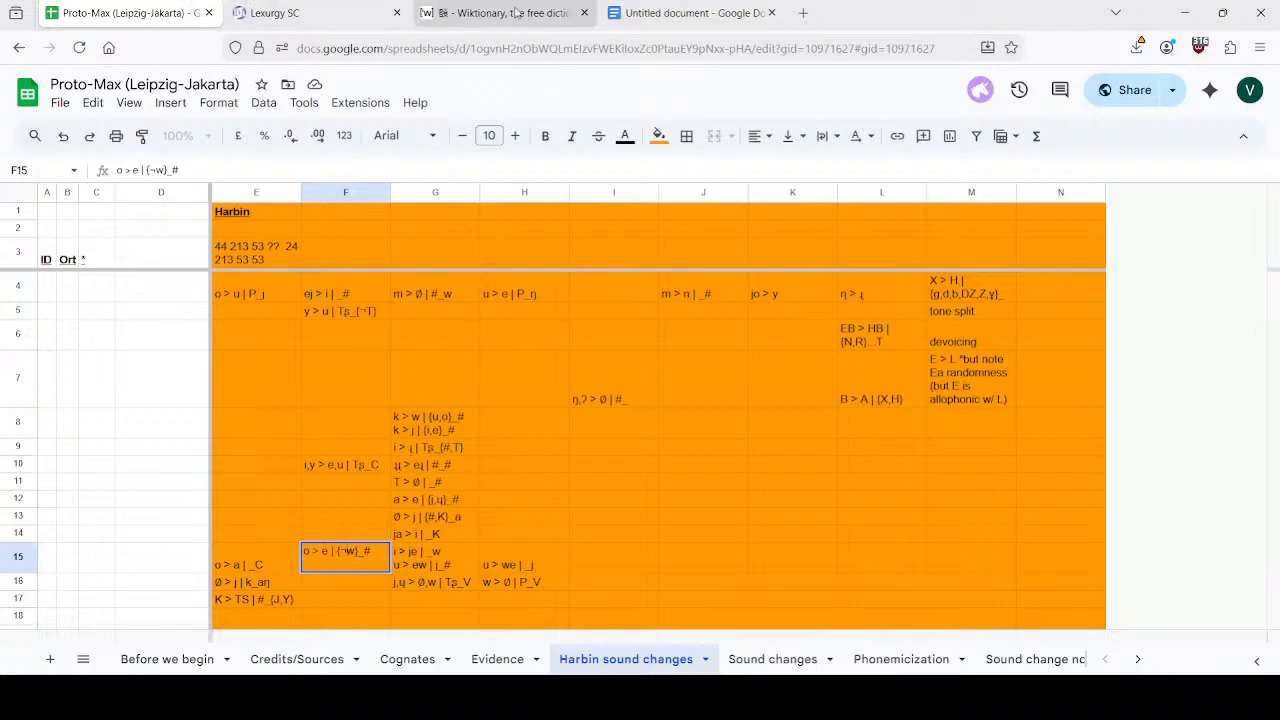
Switch to Lexurgy and cut the yod-excrescence-4 and jaK-smoothing-5 rules from below tone-merger-4.
left_click(344, 6)
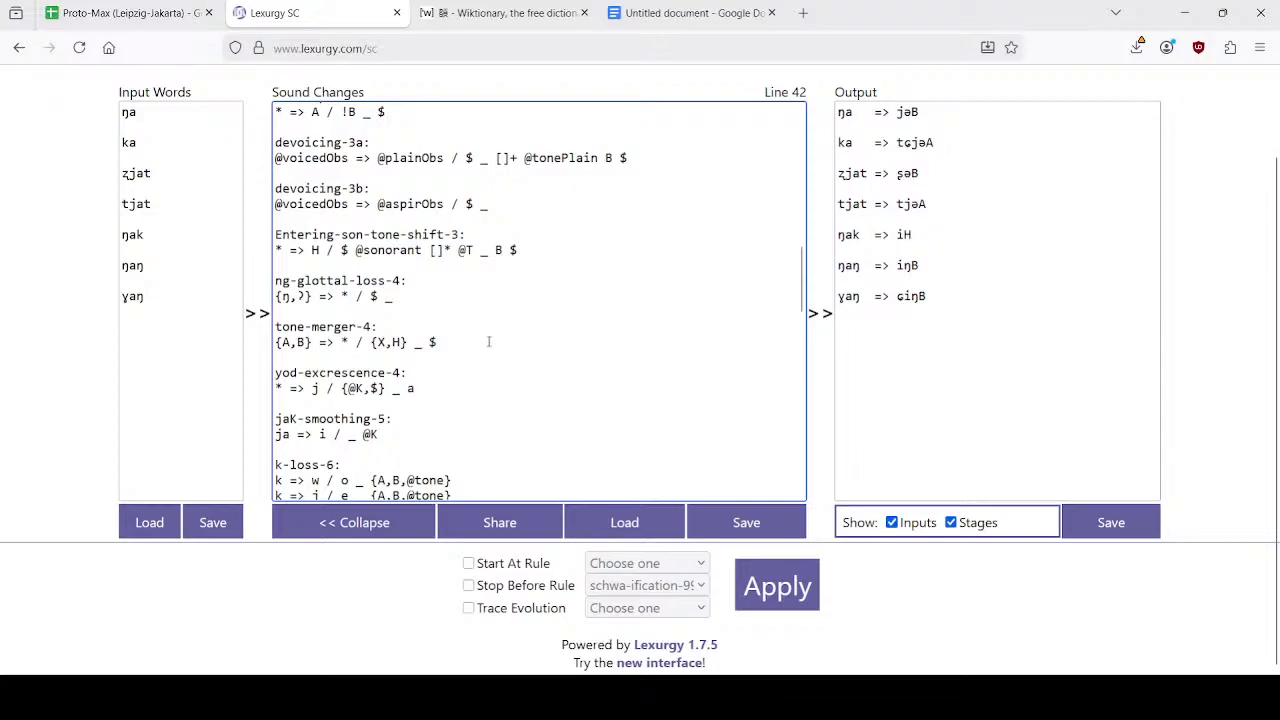
left_click_drag(479, 342, 467, 447)
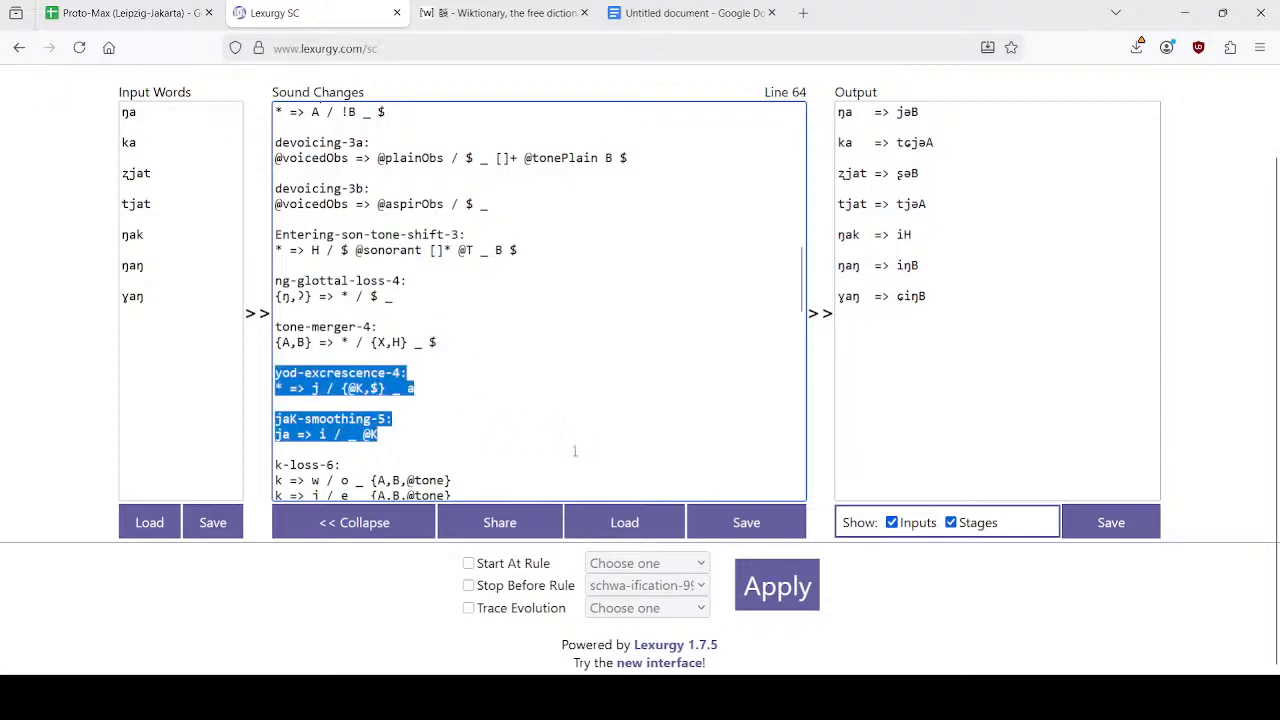
key("BackSpace")
key("ctrl+z")
left_click(472, 342)
left_click_drag(466, 343, 457, 434)
key("ctrl+c")
key("BackSpace")
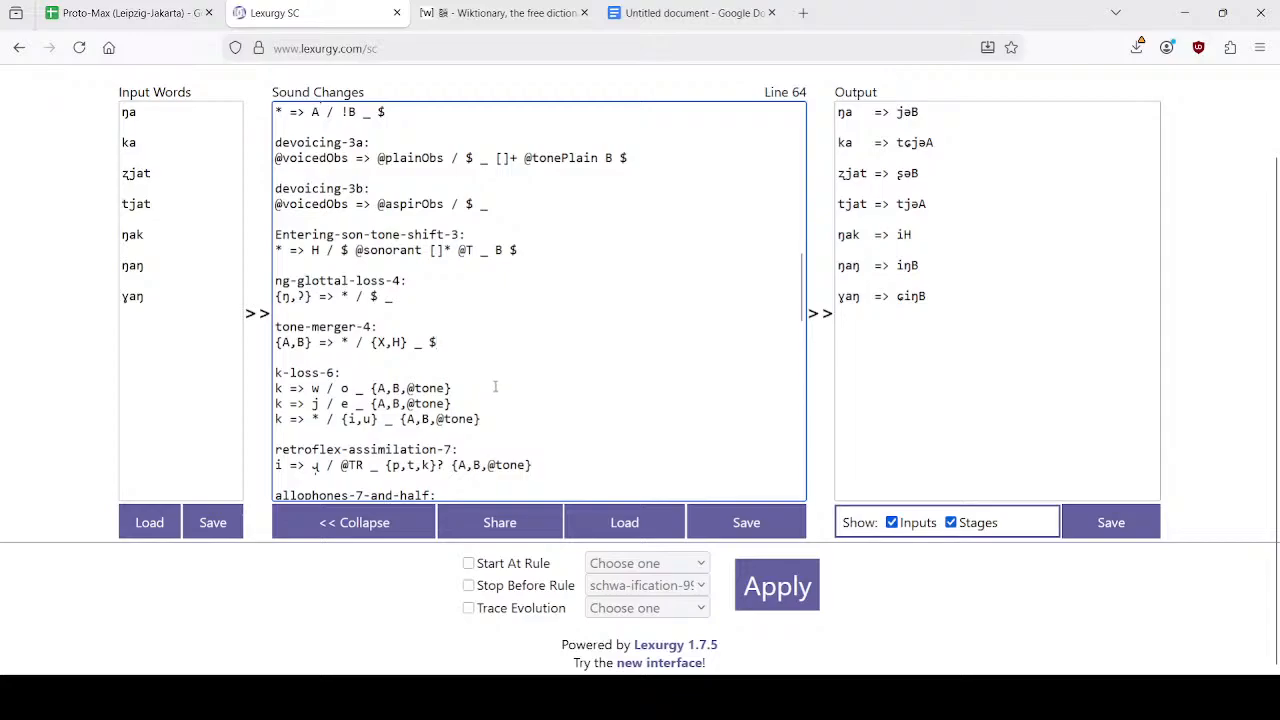
Paste the two cut rules directly below Ya-smoothing-10 and apply the sound changes.
left_click(214, 5)
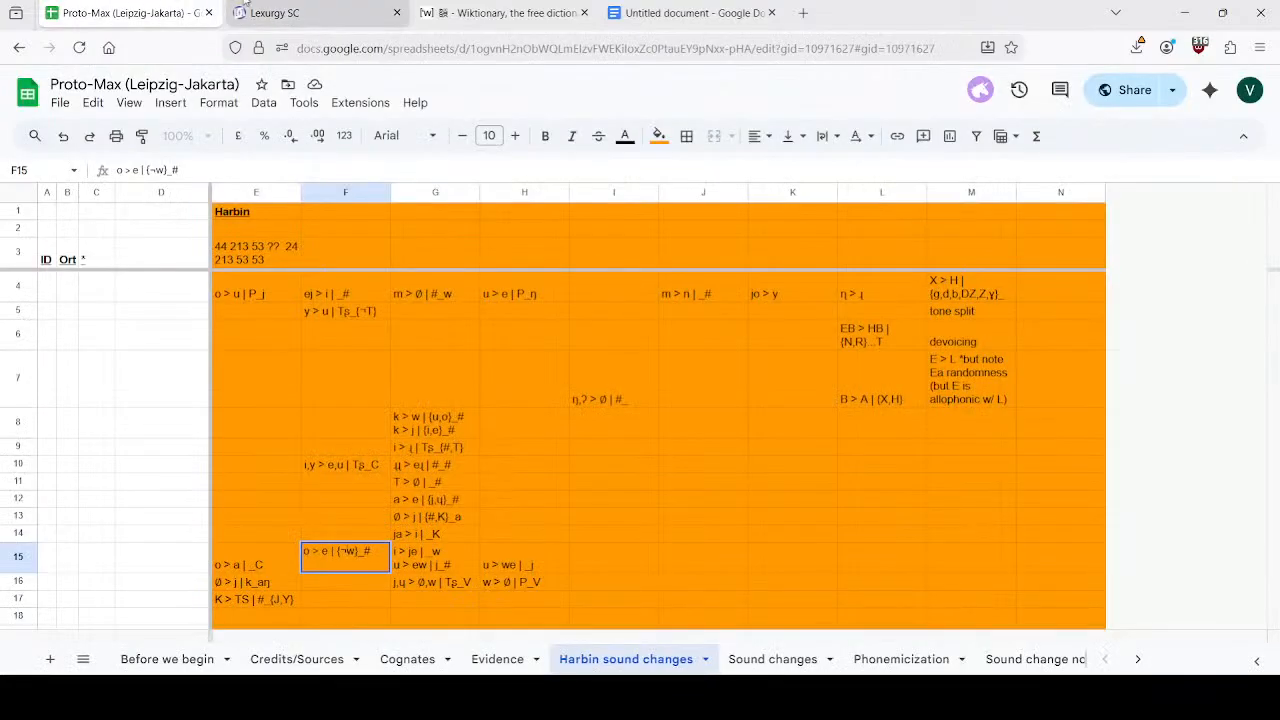
left_click(302, 8)
scroll(514, 279, "down", 5)
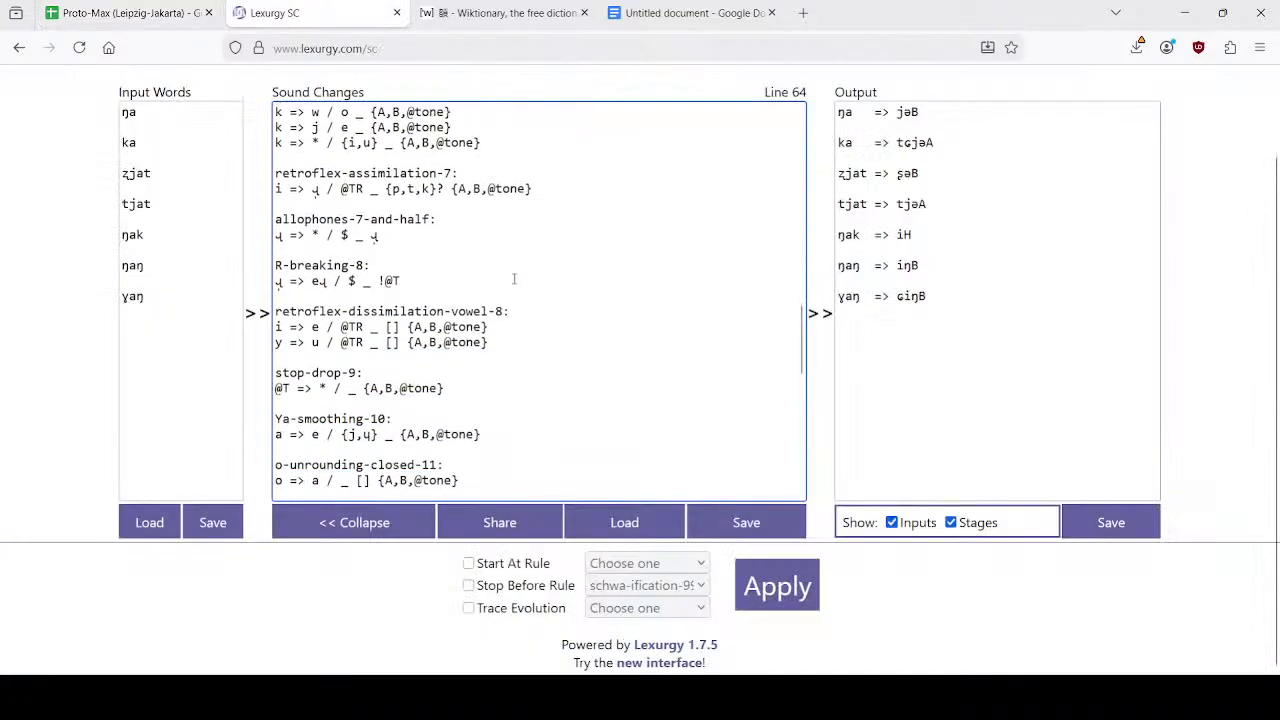
scroll(526, 340, "down", 3)
left_click(514, 343)
key("ctrl+v")
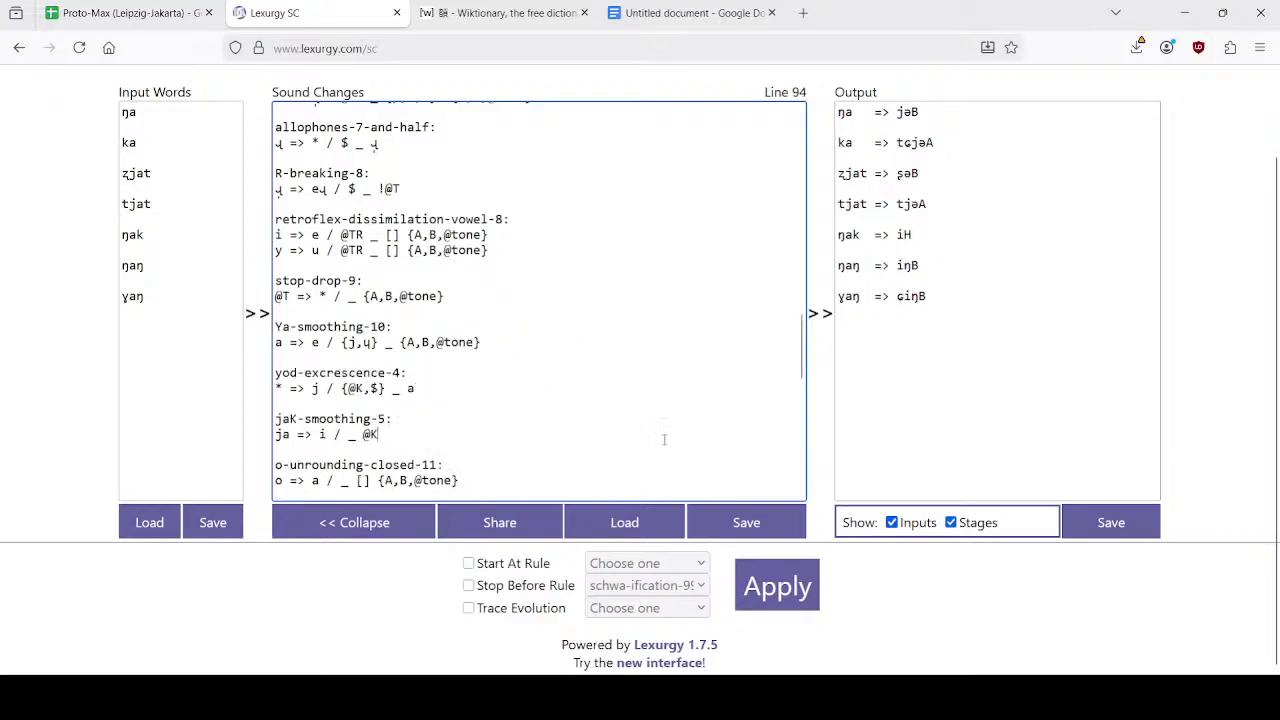
left_click(810, 584)
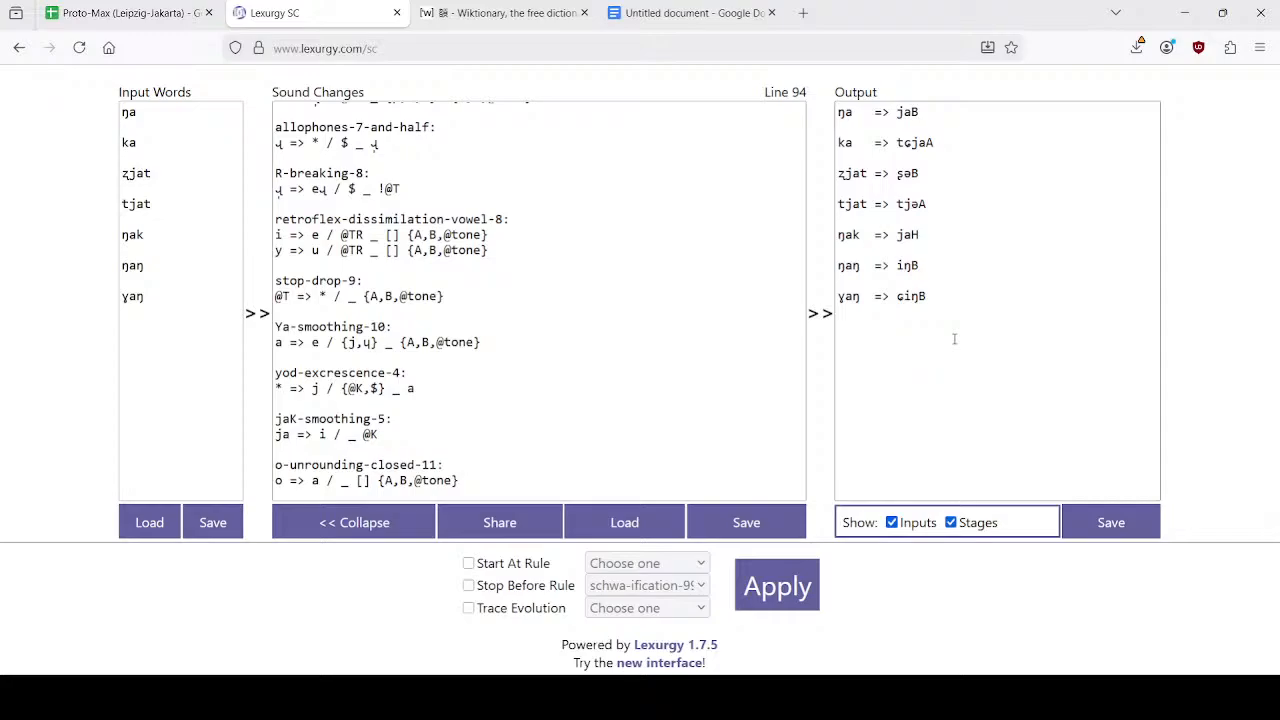
Remove the word "ŋak" from the input words and reapply the sound changes.
left_click(920, 238)
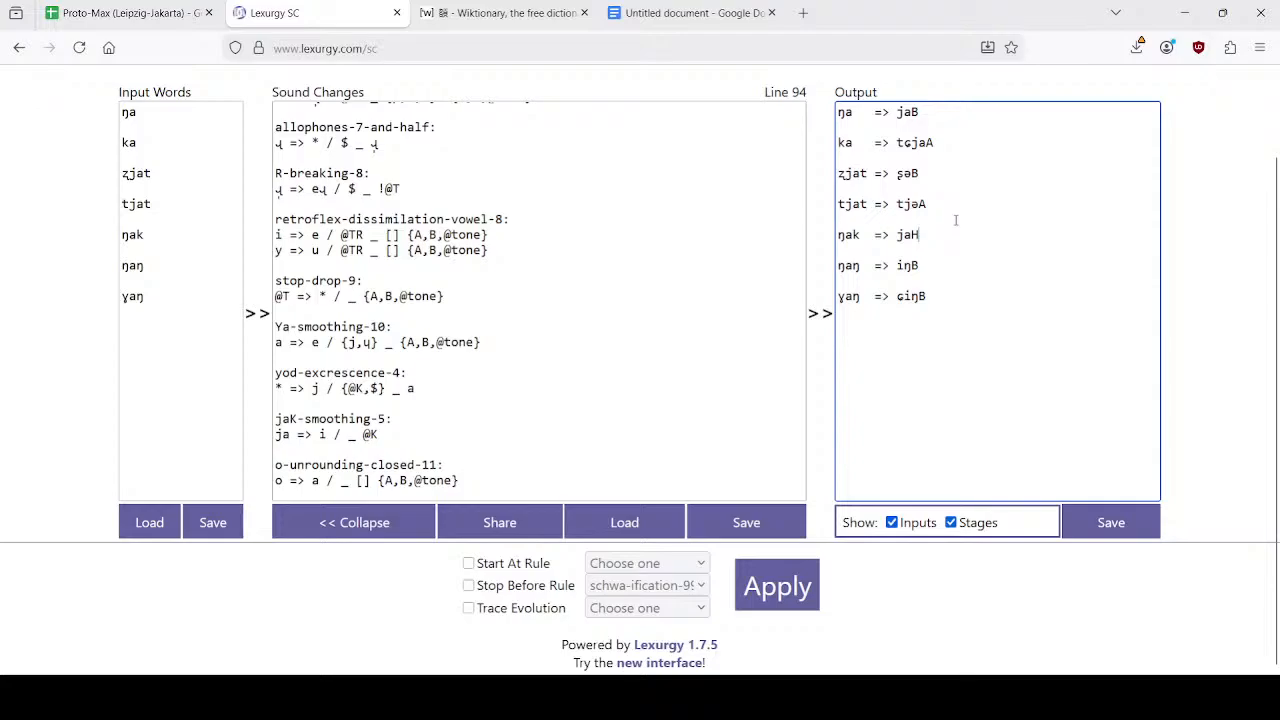
double_click(180, 233)
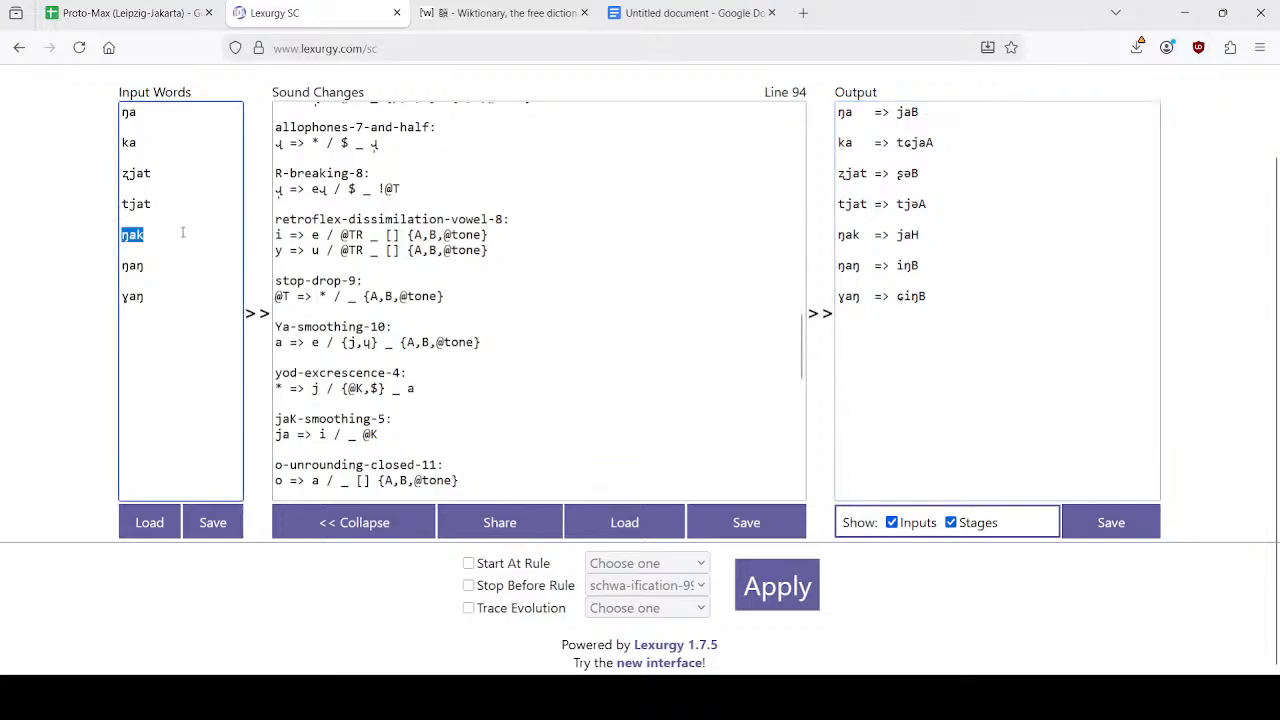
key("BackSpace")
key("BackSpace")
left_click(776, 592)
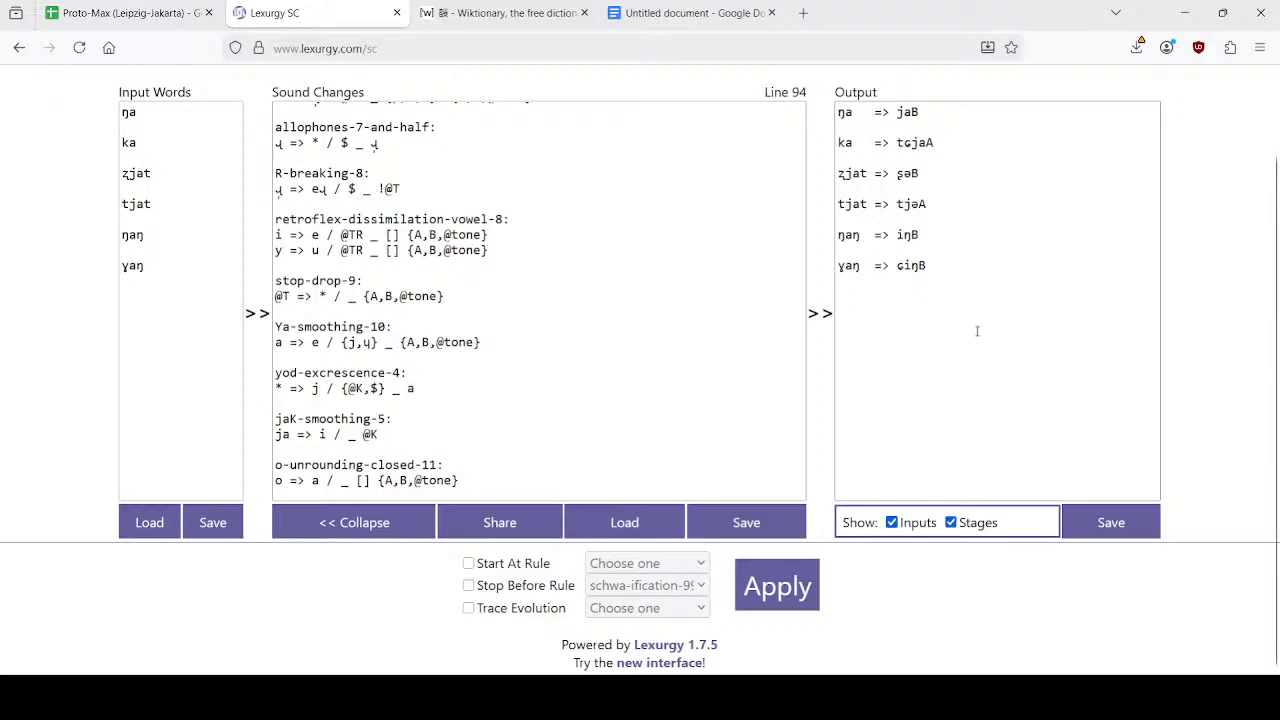
Check the k-loss row in the Harbin sound changes sheet and renumber the Lexurgy k-loss rule as 5.
scroll(595, 352, "up", 4)
scroll(595, 352, "up", 3)
scroll(585, 366, "down", 3)
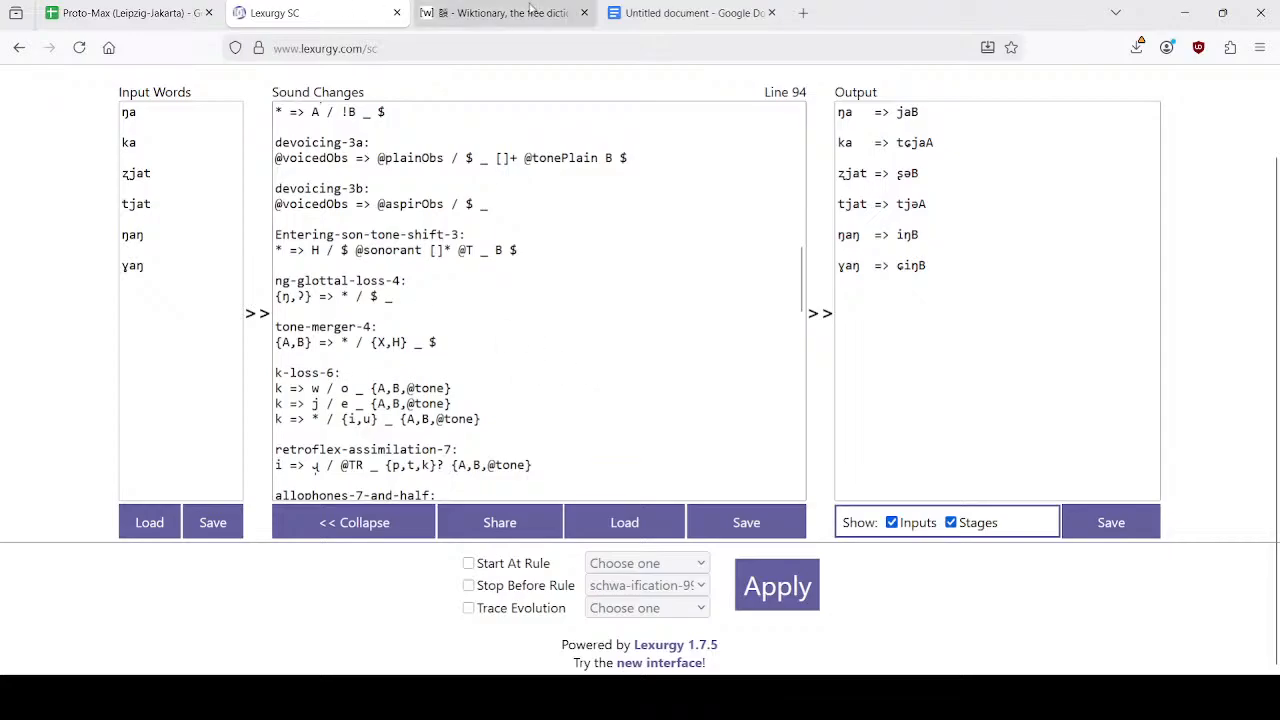
left_click(130, 13)
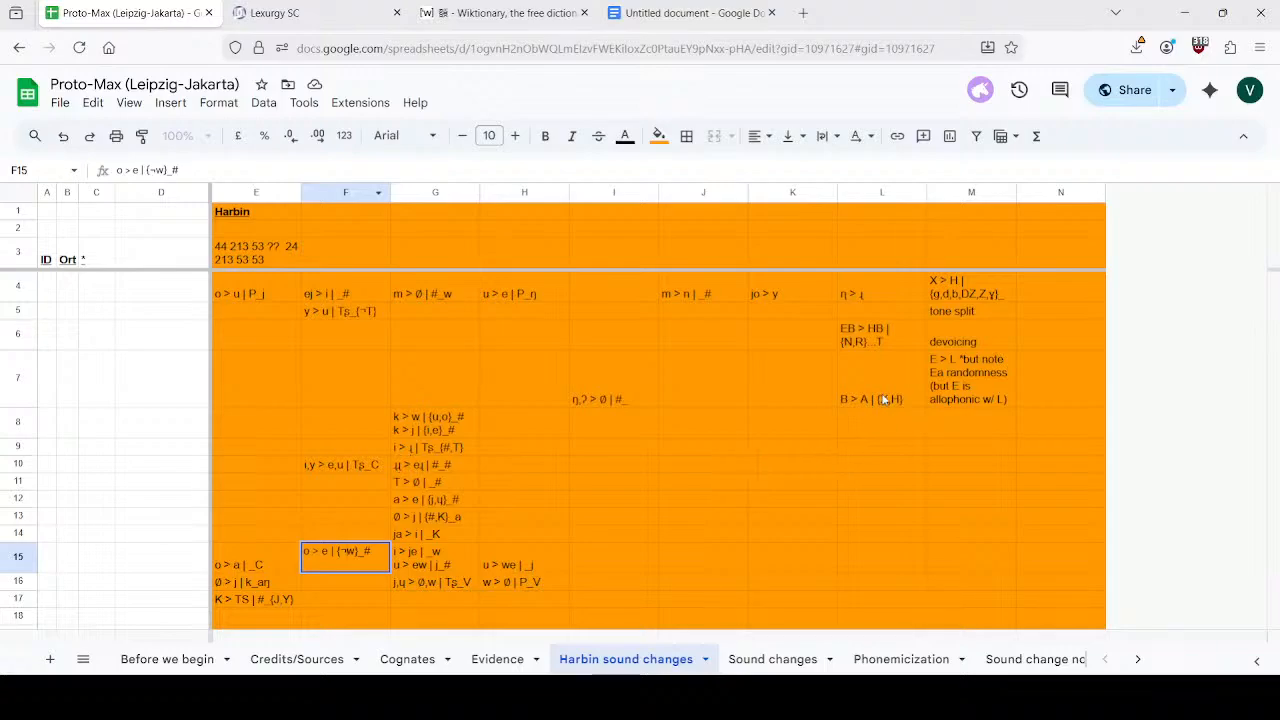
left_click(469, 424)
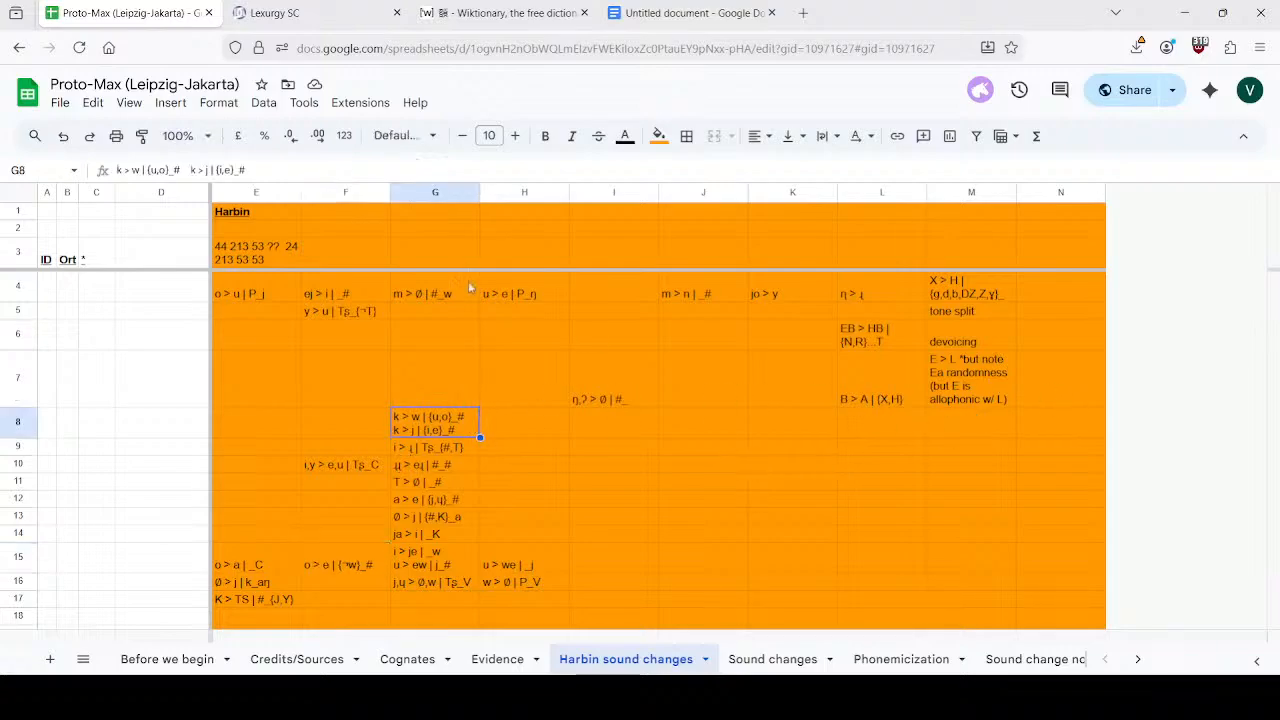
left_click(270, 13)
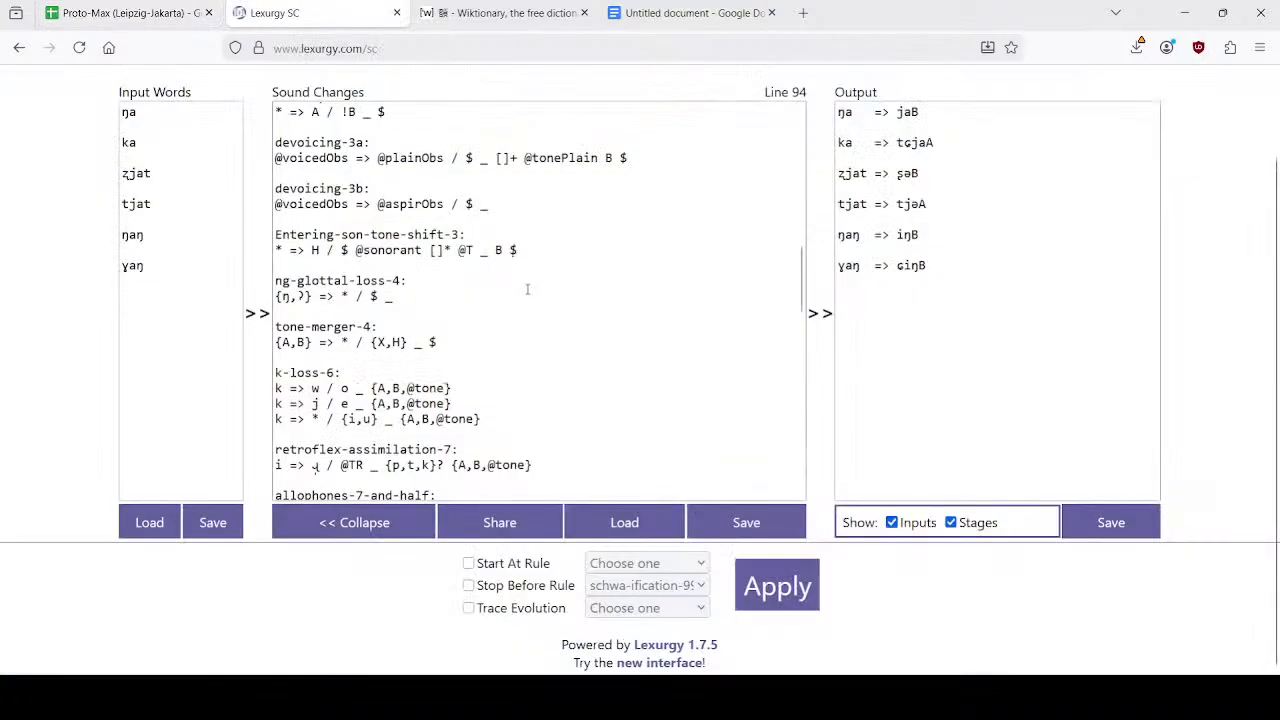
left_click(337, 372)
key("BackSpace")
type("5")
Renumber the retroflex-assimilation rule as 6.
key("Down")
key("Down")
key("Down")
key("Down")
key("Down")
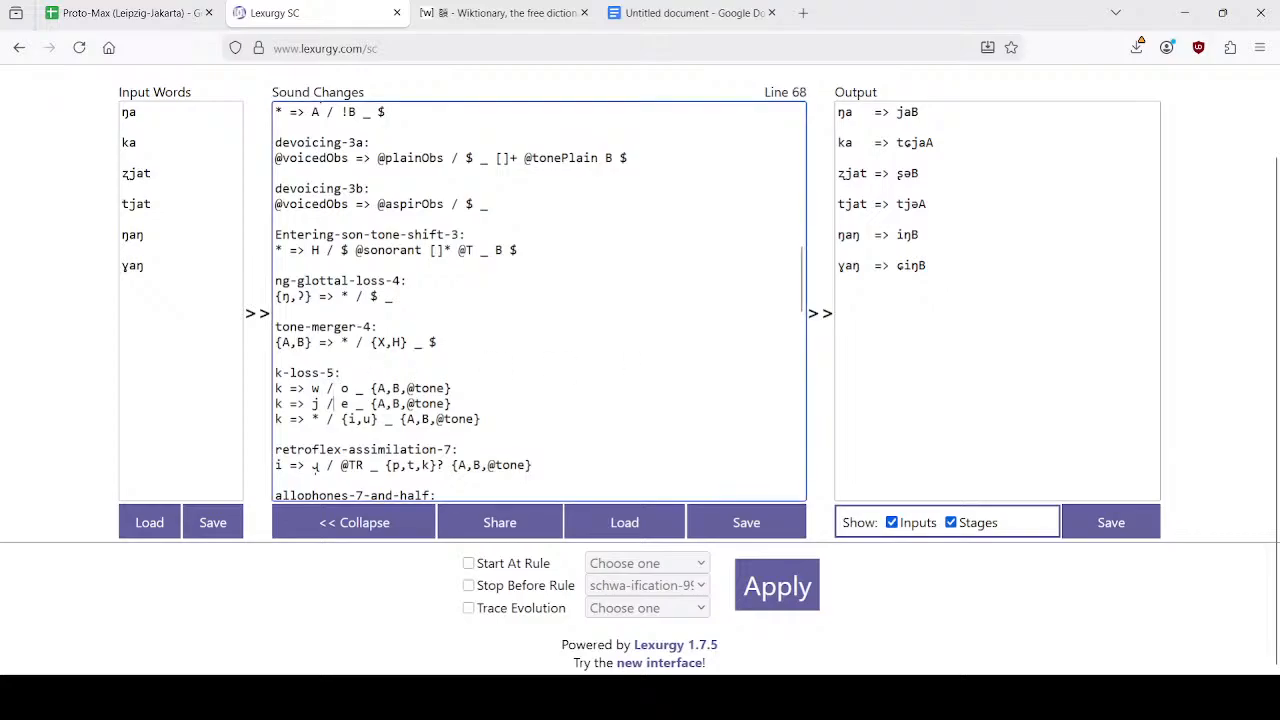
key("End")
key("BackSpace")
type("6")
Rename the allophones rule as "allophones-6-and-half" and renumber the R-breaking rule as 7.
scroll(640, 360, "down", 2)
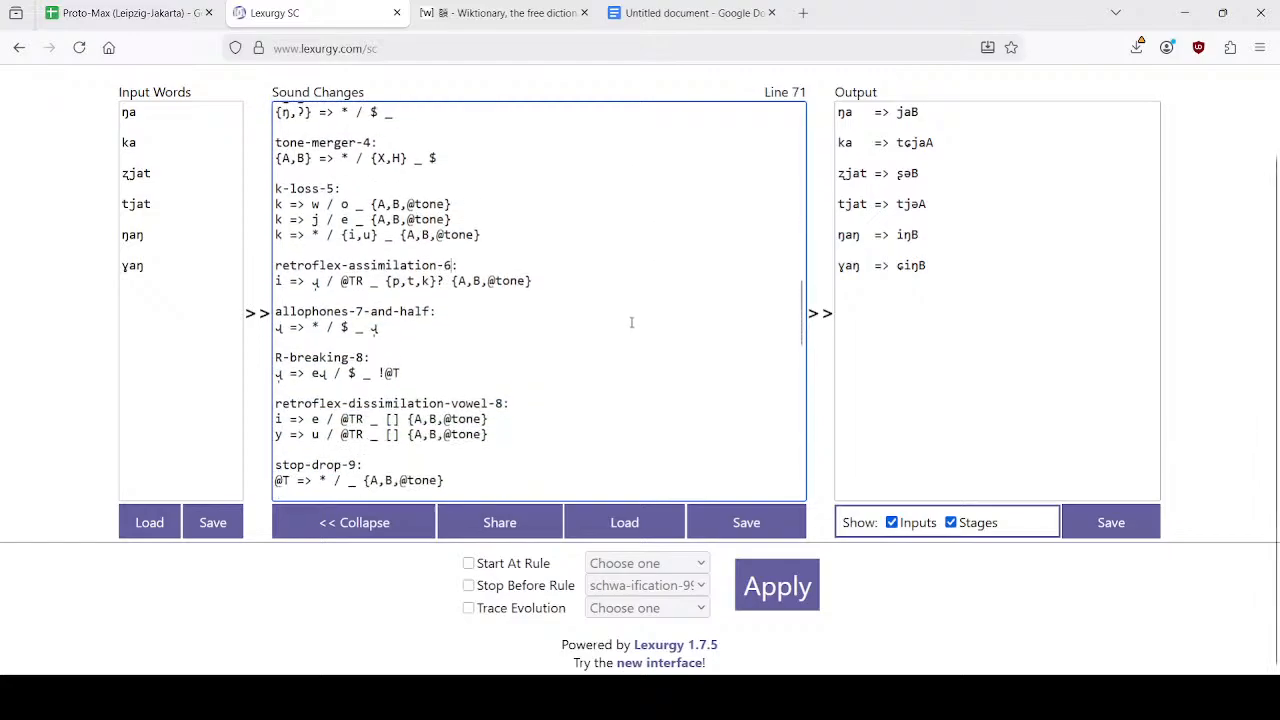
left_click(365, 313)
key("BackSpace")
type("6")
key("Down")
key("Down")
key("Down")
key("BackSpace")
type("7")
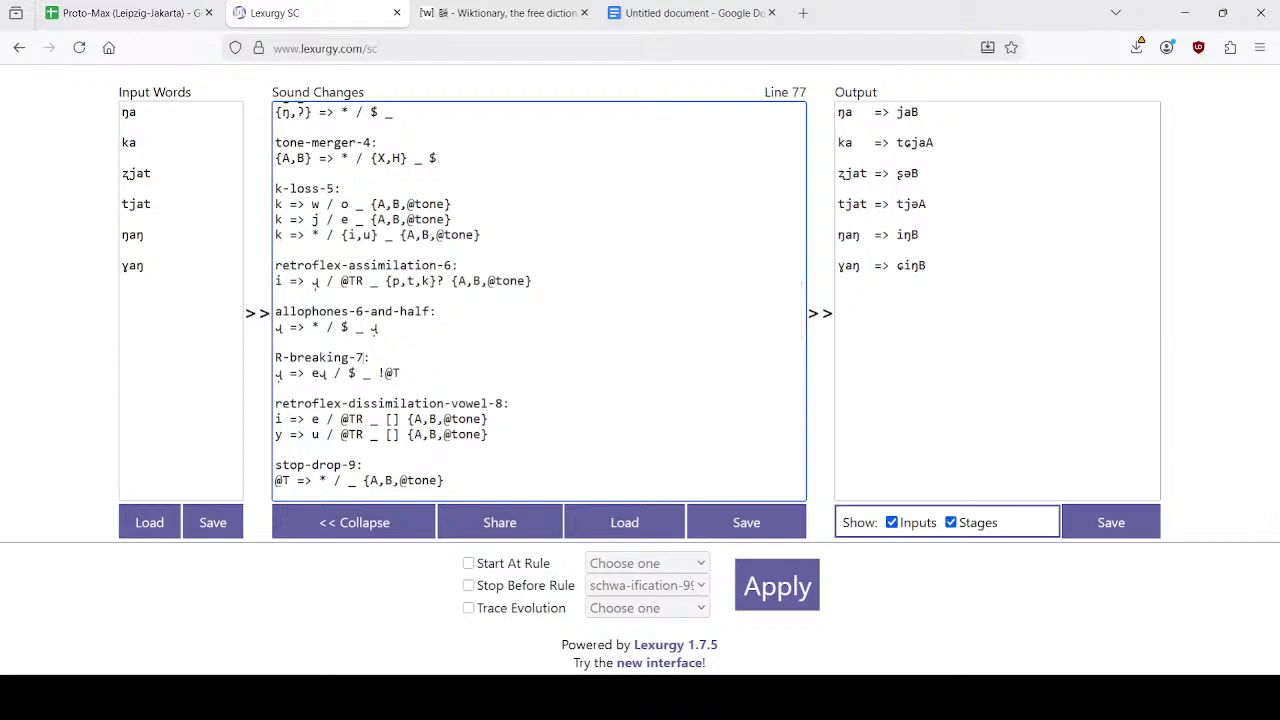
Try renaming the allophones rule as "allophones-13/2" and apply the sound changes.
key("Up")
key("Up")
key("Up")
key("Delete")
key("Delete")
key("Delete")
key("Delete")
key("Delete")
key("Delete")
key("Delete")
key("Delete")
key("Delete")
key("Delete")
type("13/2")
left_click(783, 598)
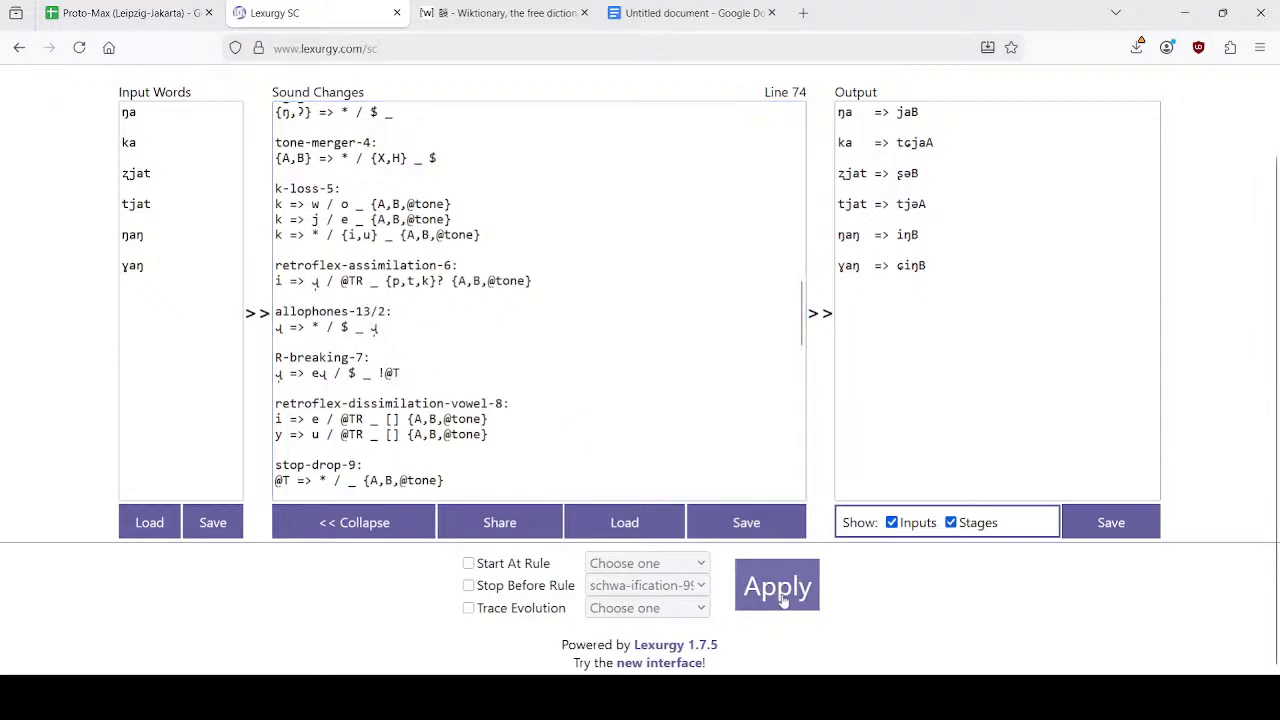
Undo the renaming of the allophones rule to "allophones-13/2".
left_click(404, 338)
key("ctrl+z")
key("ctrl+z")
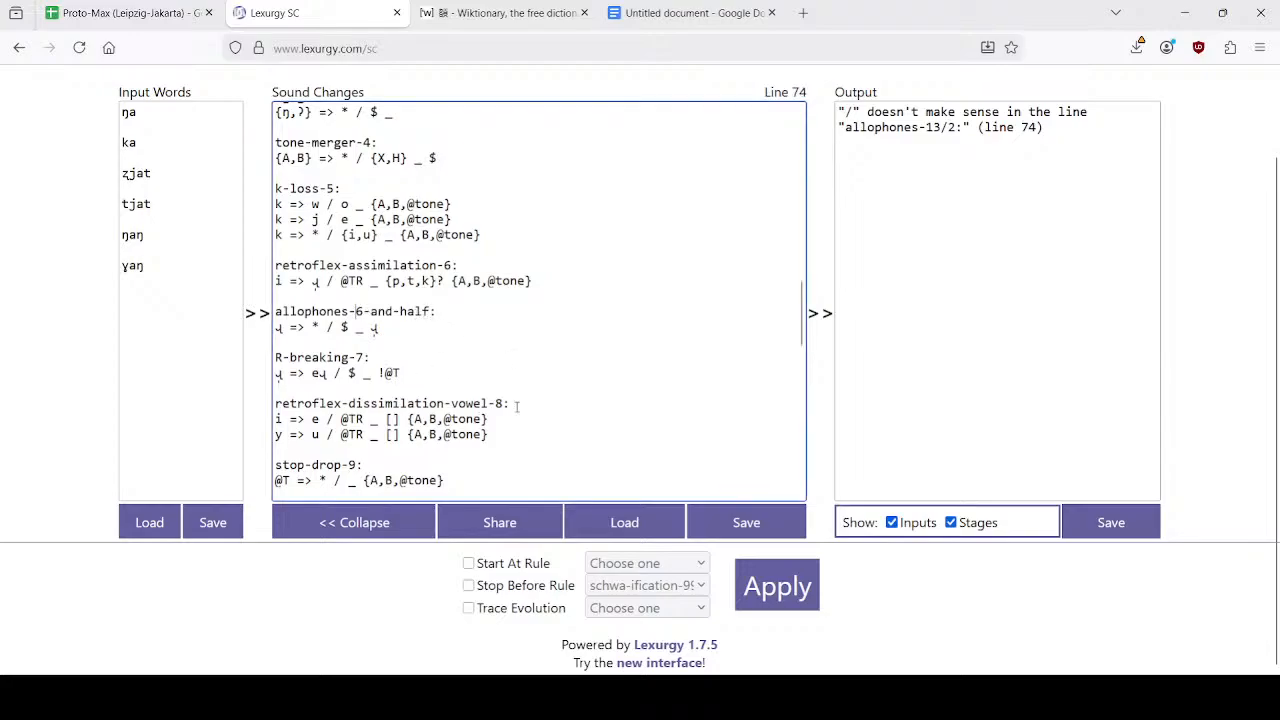
Try renumbering the R-breaking rule as 8 and set it back to 7.
left_click(505, 403)
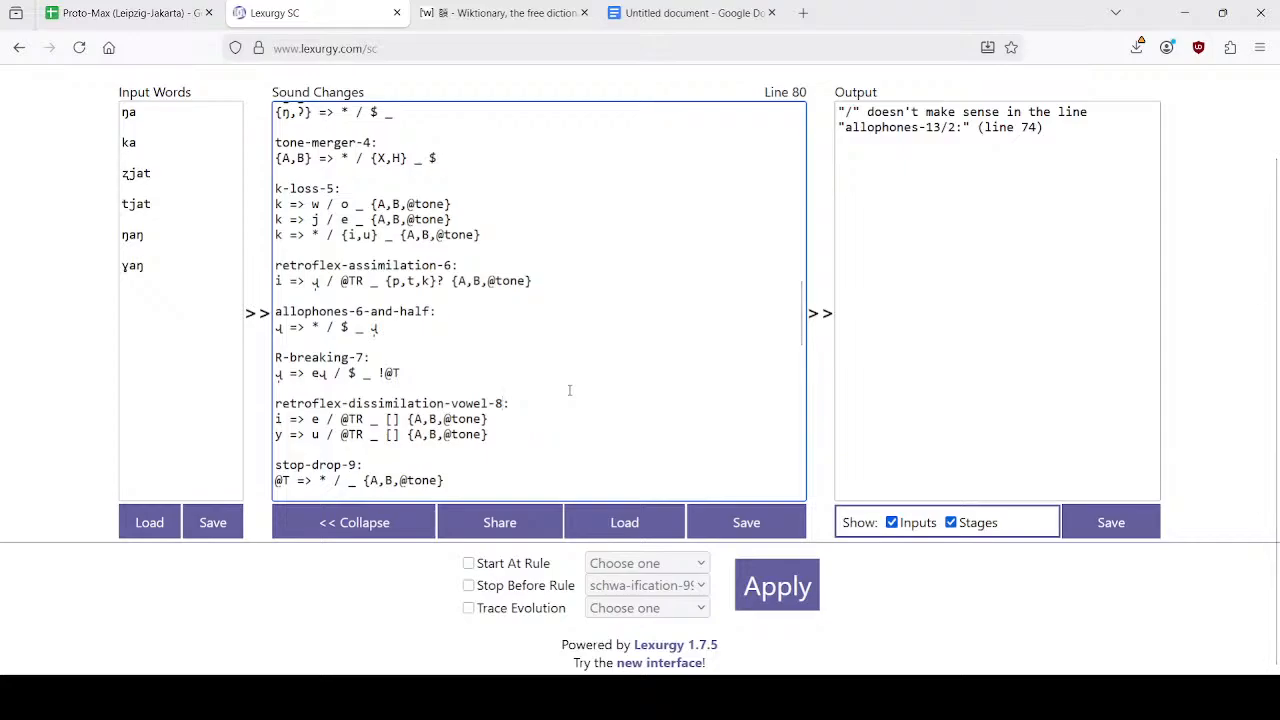
key("Up")
key("Up")
key("Up")
key("Left")
key("BackSpace")
type("8")
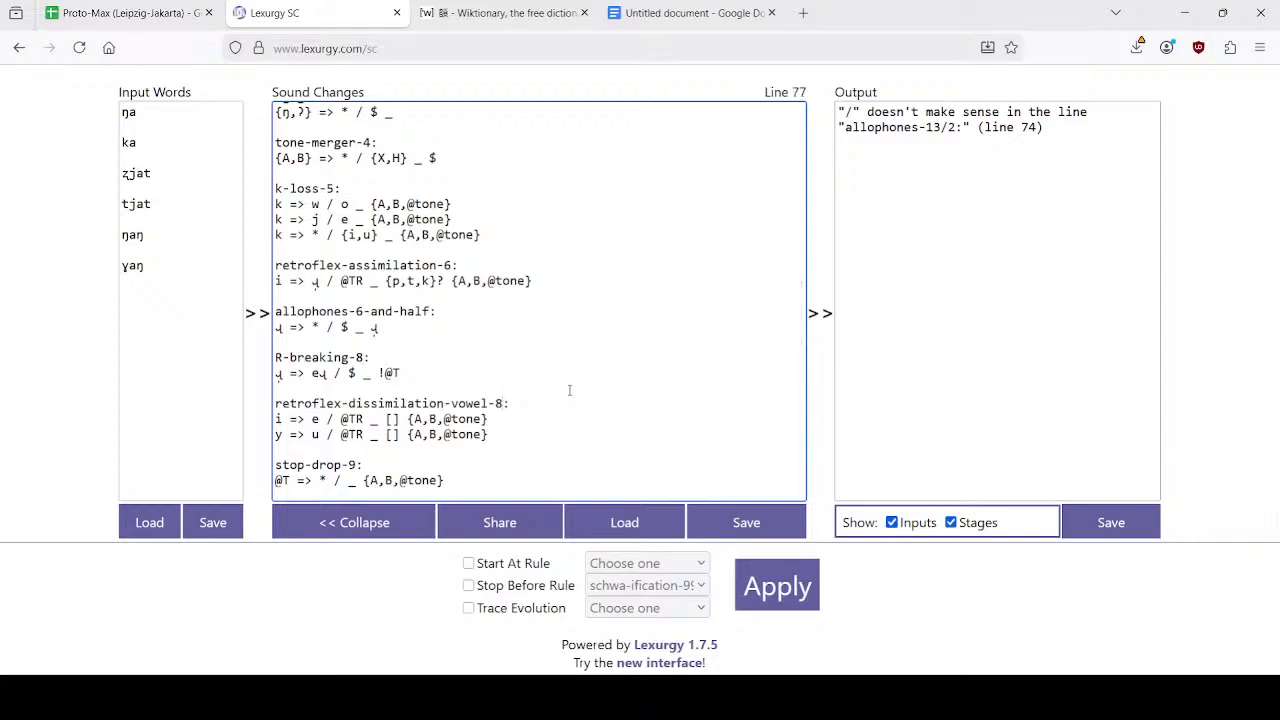
key("BackSpace")
type("7")
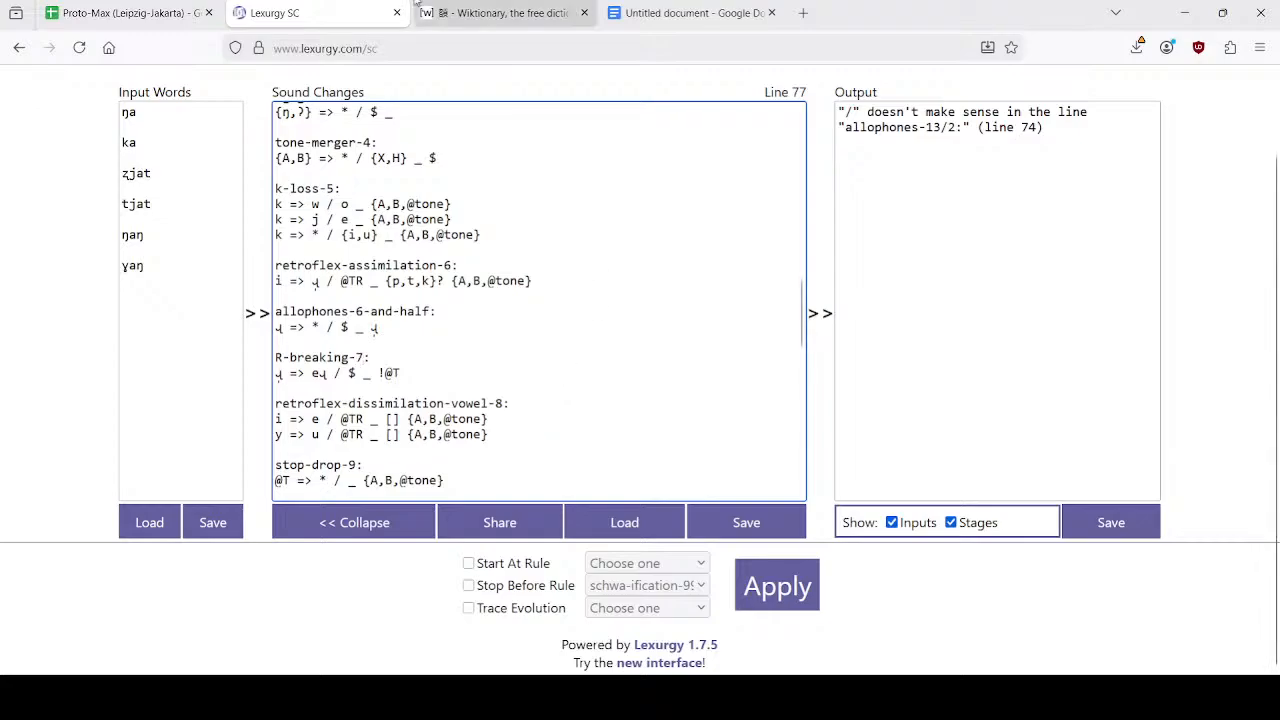
Compare the retroflex rules with their rows in the Harbin sheet and renumber the retroflex-dissimilation-vowel rule as 7.
left_click(122, 8)
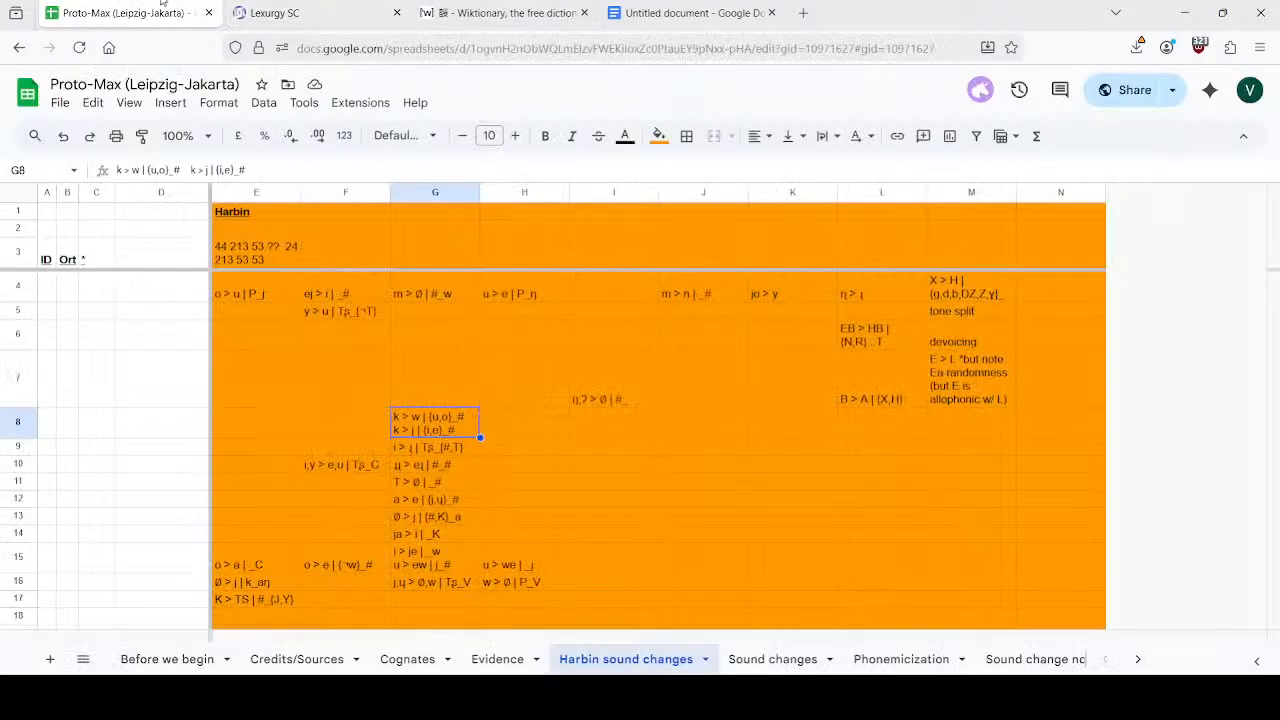
left_click(232, 10)
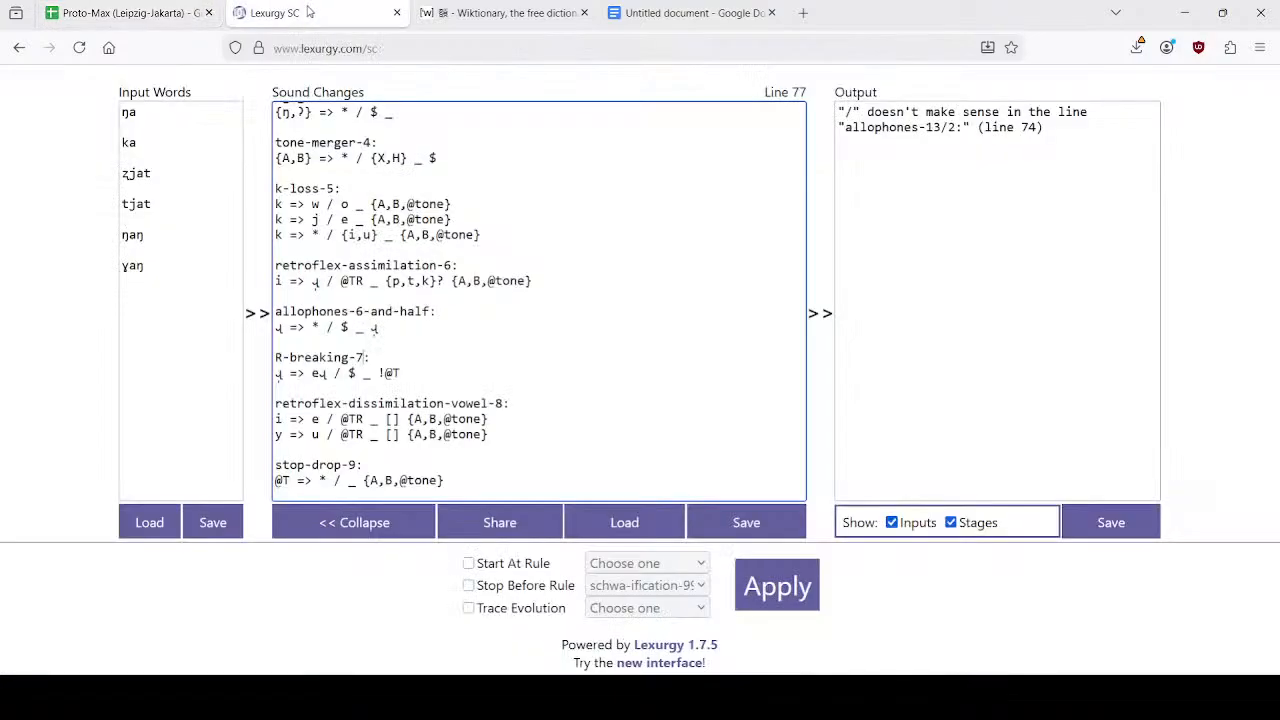
left_click(57, 8)
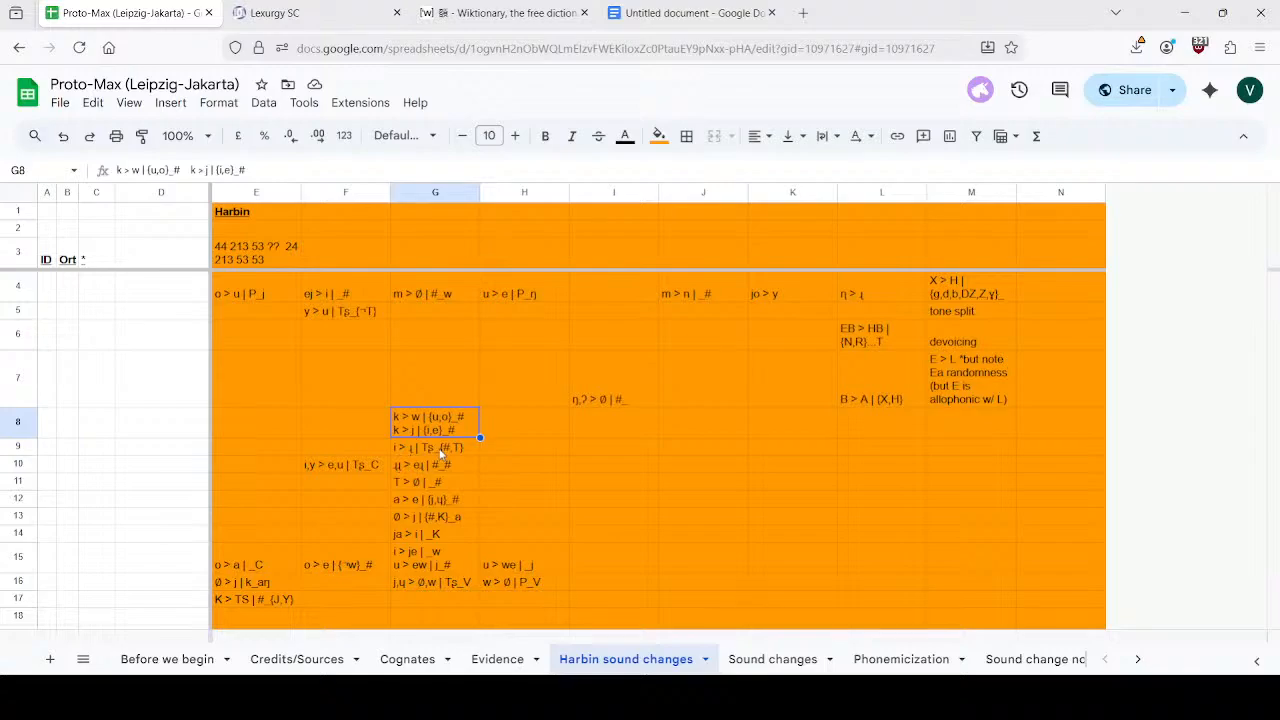
left_click(248, 8)
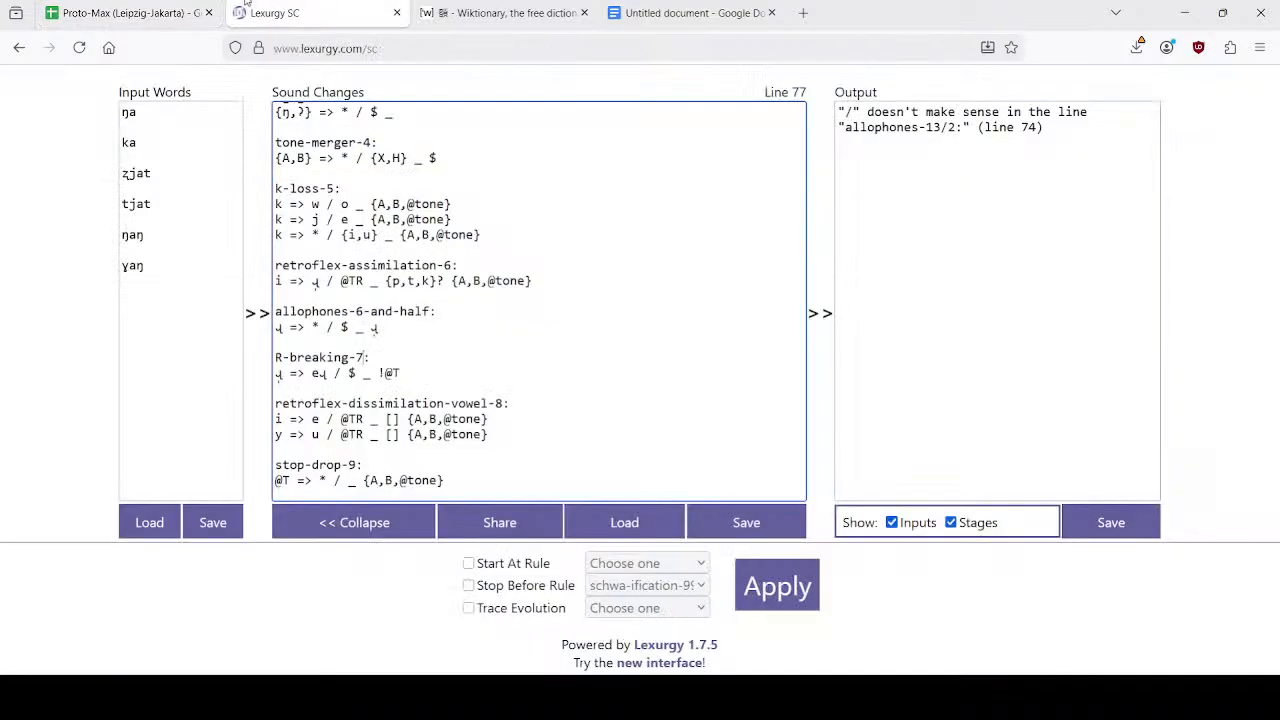
left_click(160, 8)
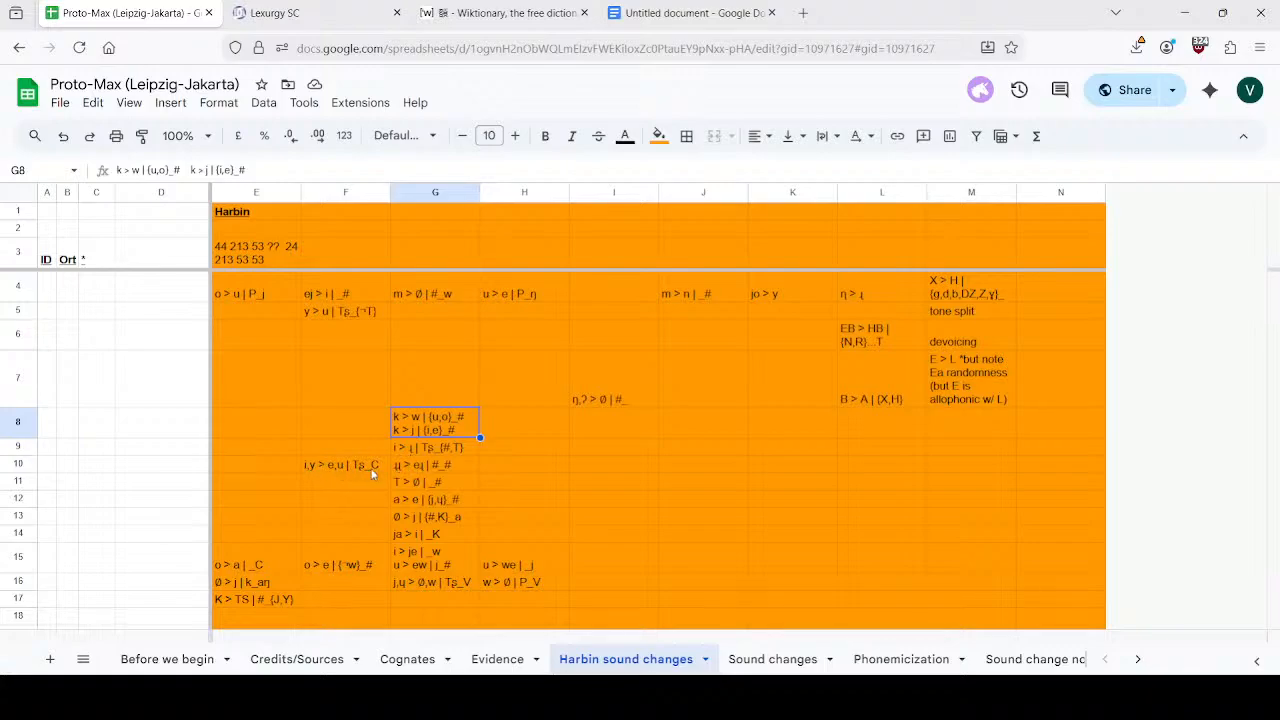
left_click(300, 13)
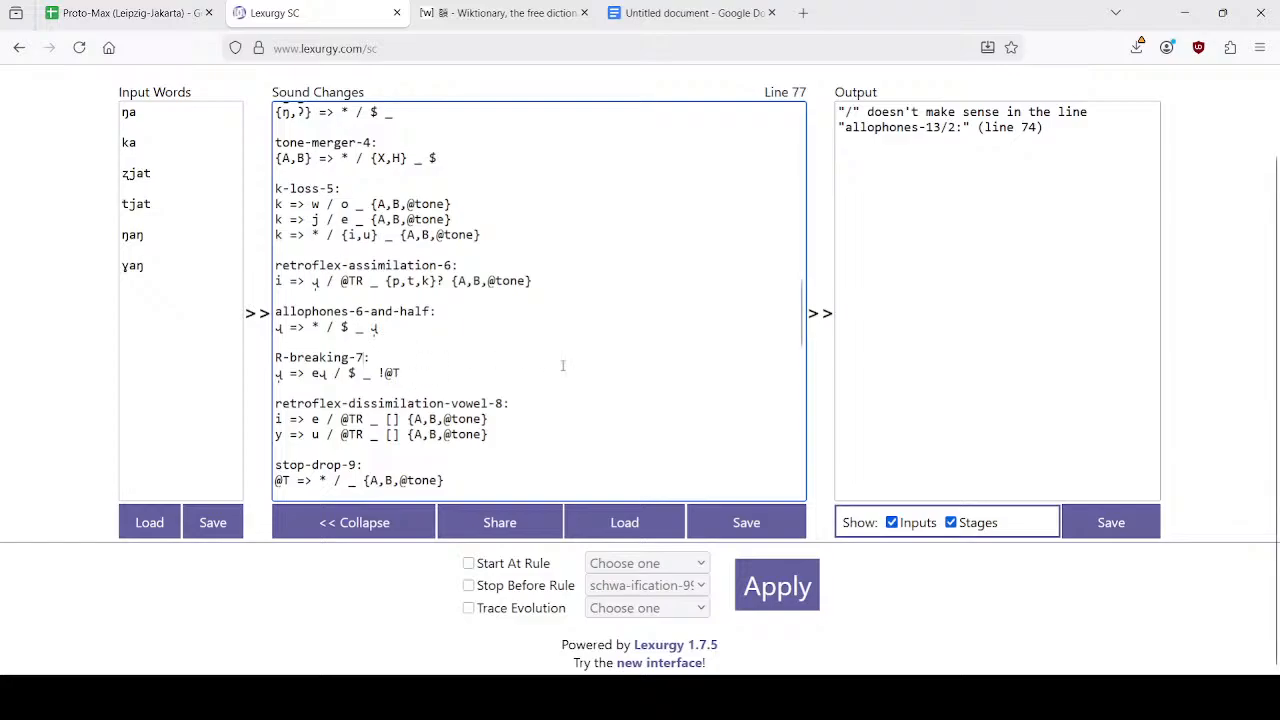
key("Down")
key("Left")
key("BackSpace")
type("7")
Renumber the stop-drop rule as 8.
key("Down")
key("Down")
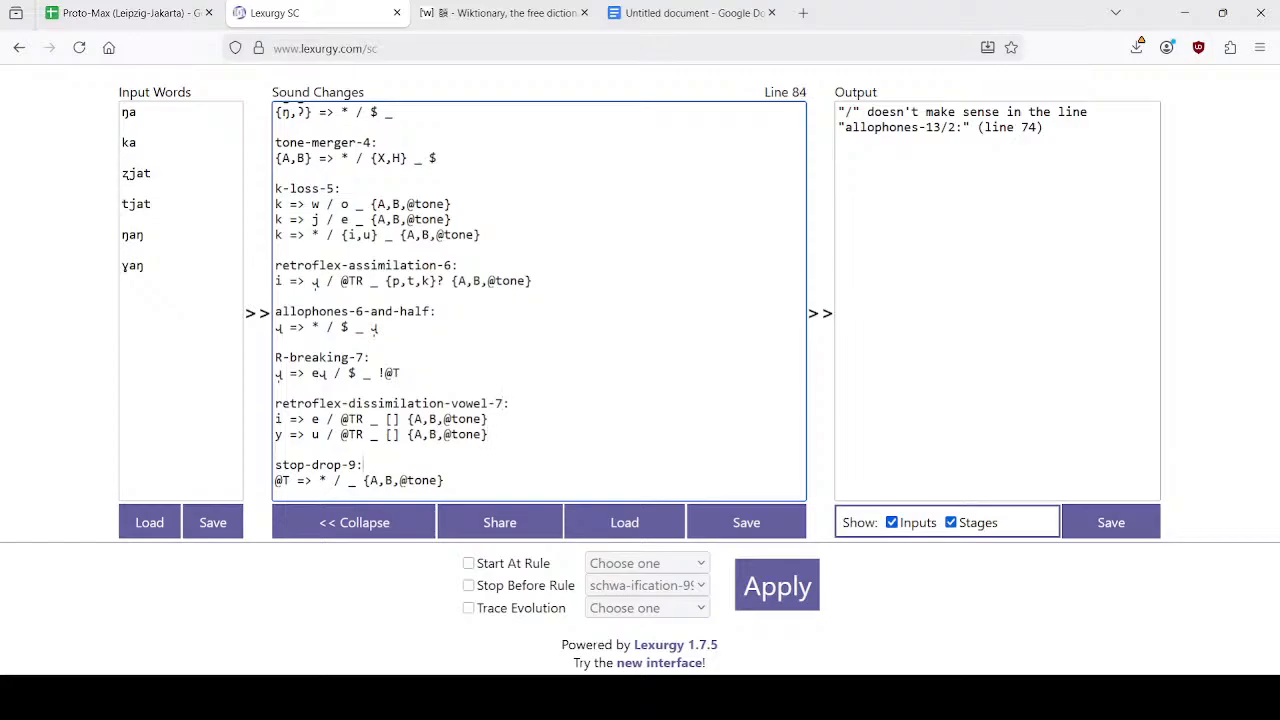
key("BackSpace")
type("8")
Check the Harbin sheet's rule order and rename the Ya-smoothing rule in Lexurgy as "ja-smoothing-9".
key("Down")
key("Down")
key("Down")
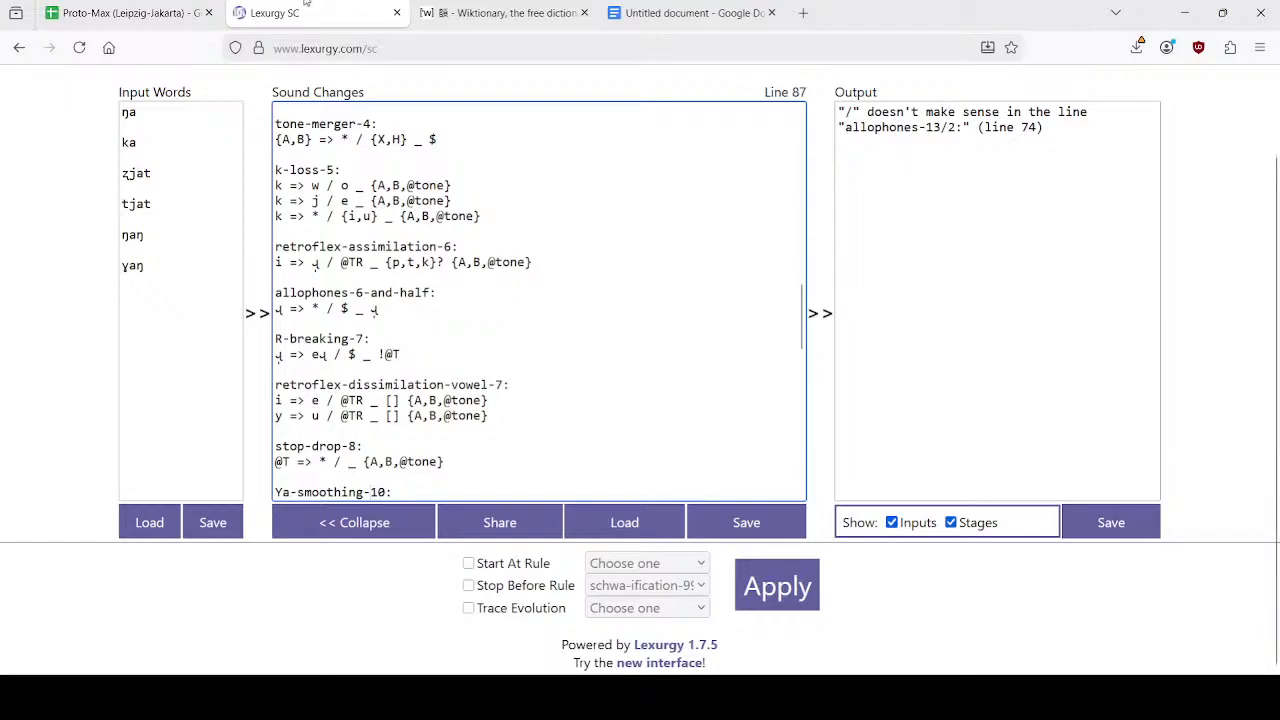
left_click(130, 13)
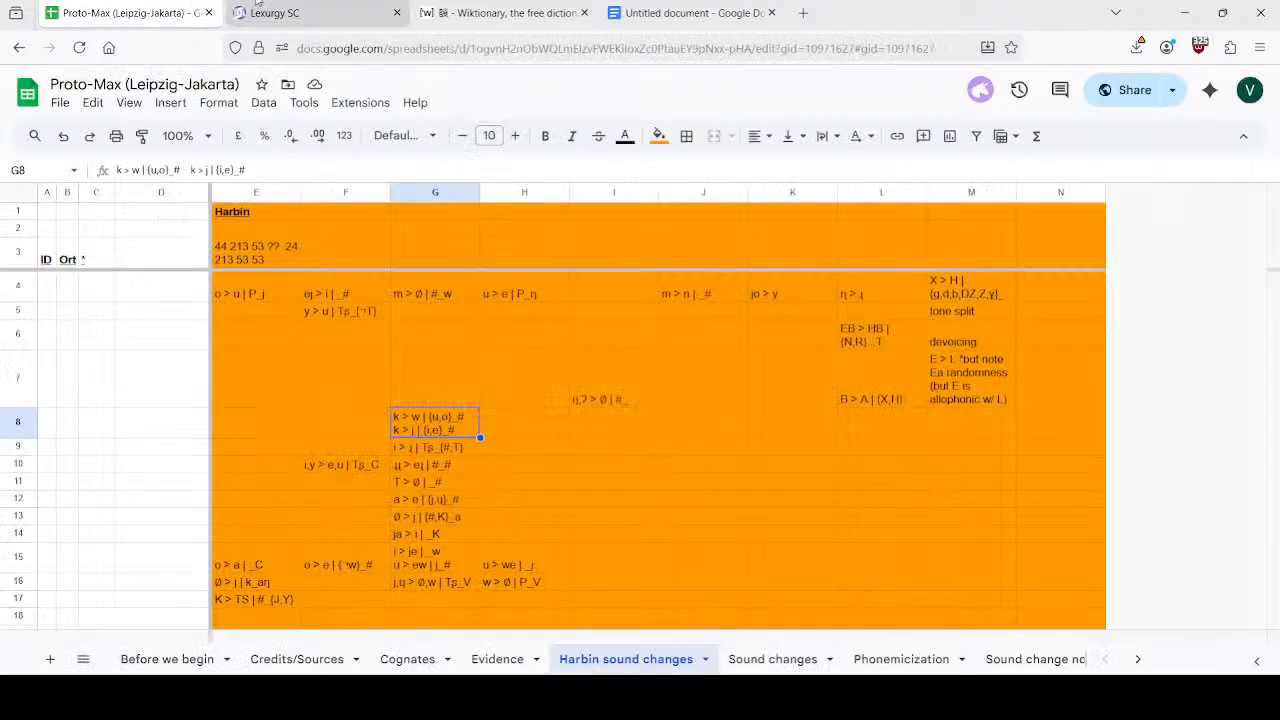
left_click(258, 8)
scroll(503, 231, "down", 5)
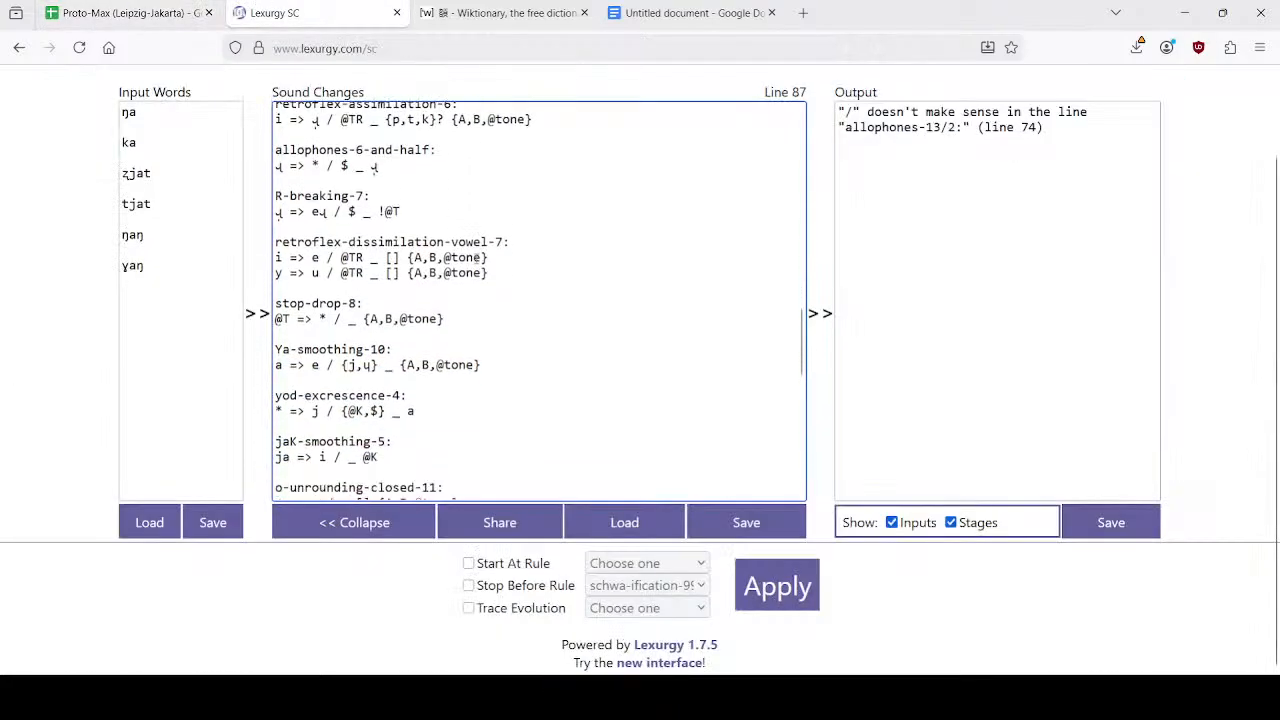
key("BackSpace")
key("BackSpace")
type("9")
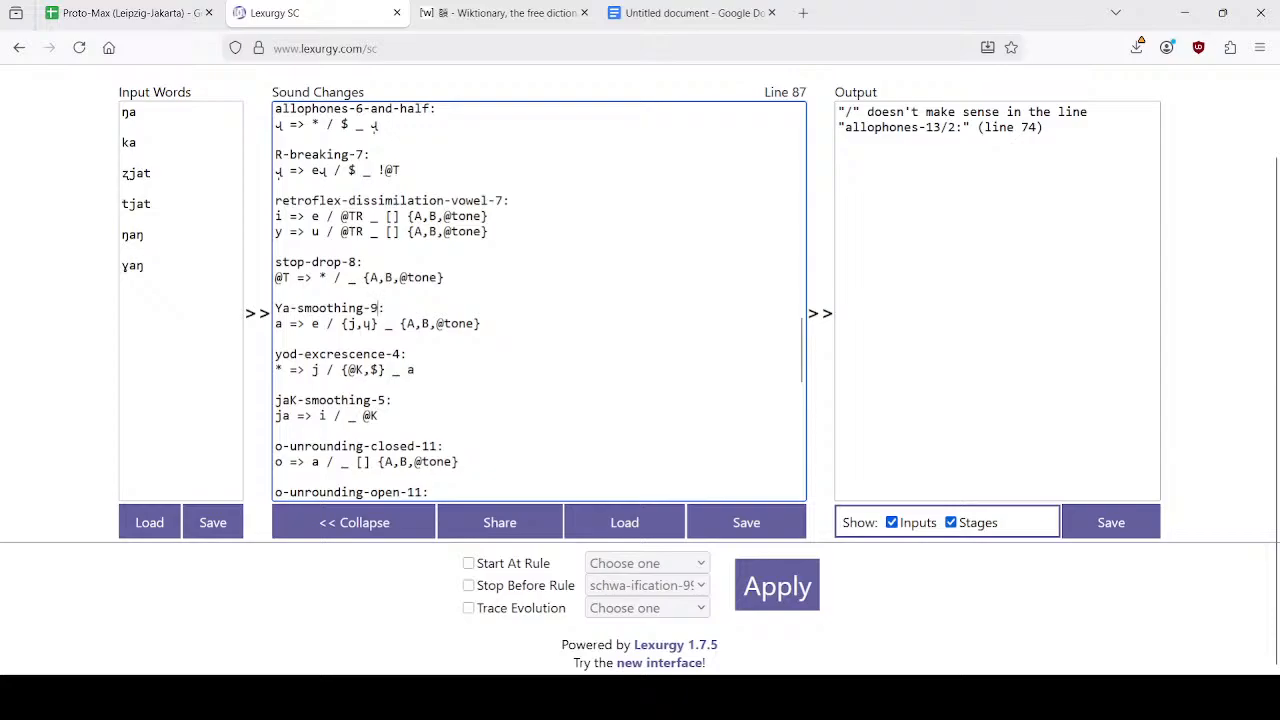
key("Delete")
type("y")
key("BackSpace")
type("j")
Renumber the yod-excrescence rule as 10 and the jaK-smoothing rule as 11.
left_click(401, 354)
key("BackSpace")
type("10")
key("Down")
key("Down")
key("Down")
key("Left")
key("BackSpace")
type("11")
Renumber the o-unrounding-closed rule as 12.
key("Down")
key("Down")
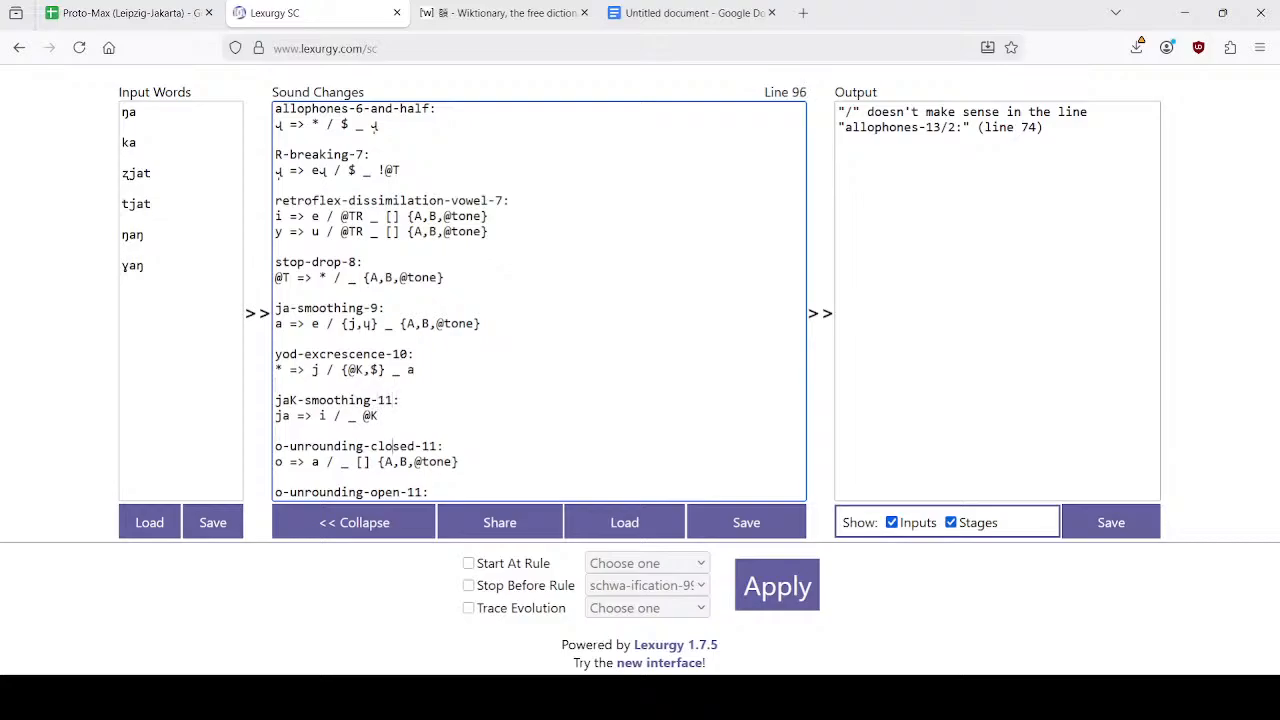
key("BackSpace")
type("2")
left_click(450, 412)
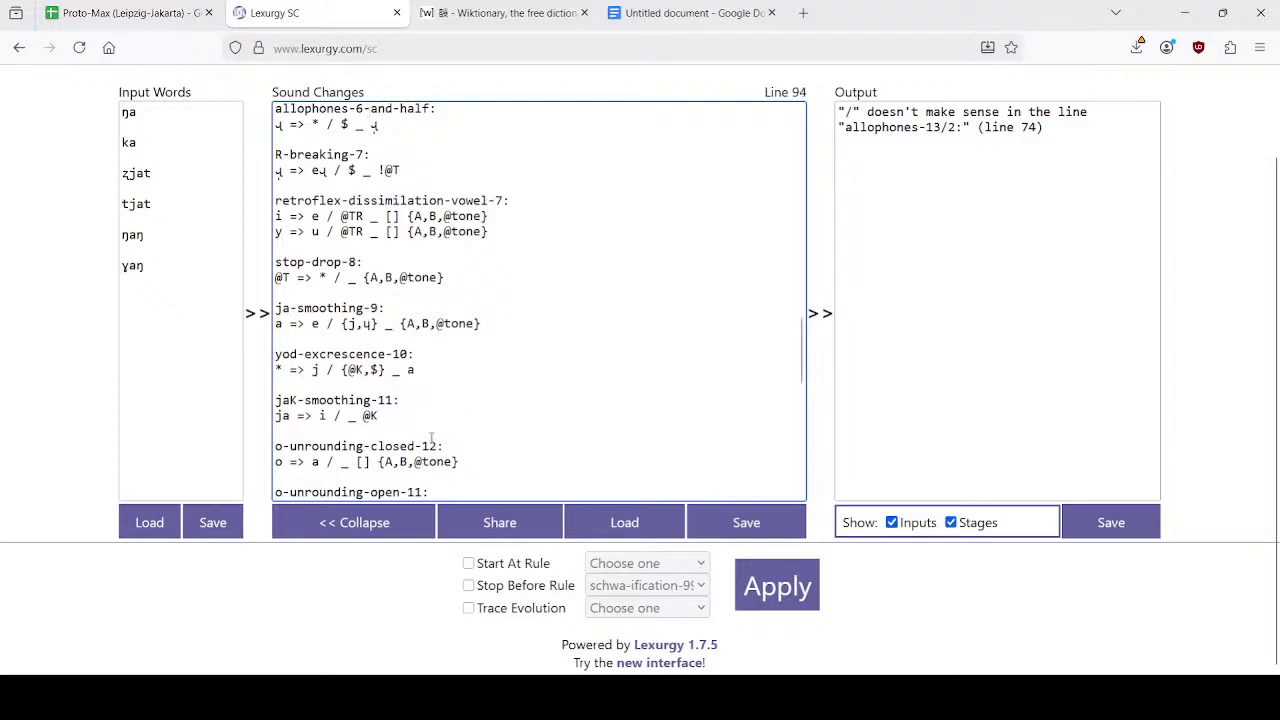
Set the o-unrounding-closed rule's number back to 11 and insert blank lines above the rule.
left_click(434, 441)
key("BackSpace")
type("1")
left_click(430, 414)
key("Return")
key("Return")
key("Return")
key("Return")
key("Return")
key("Return")
key("Return")
Check the rule order in the Harbin sheet and remove the extra blank lines above the o-unrounding-closed rule in Lexurgy.
left_click(120, 12)
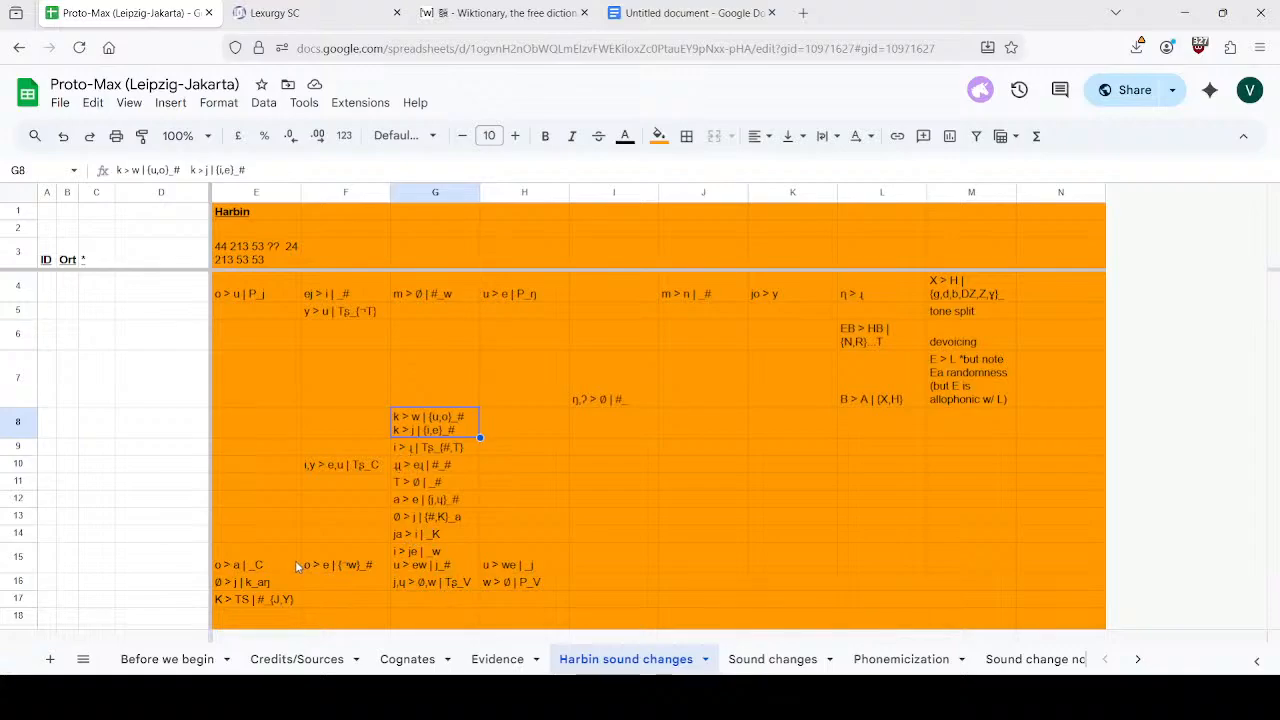
left_click(280, 13)
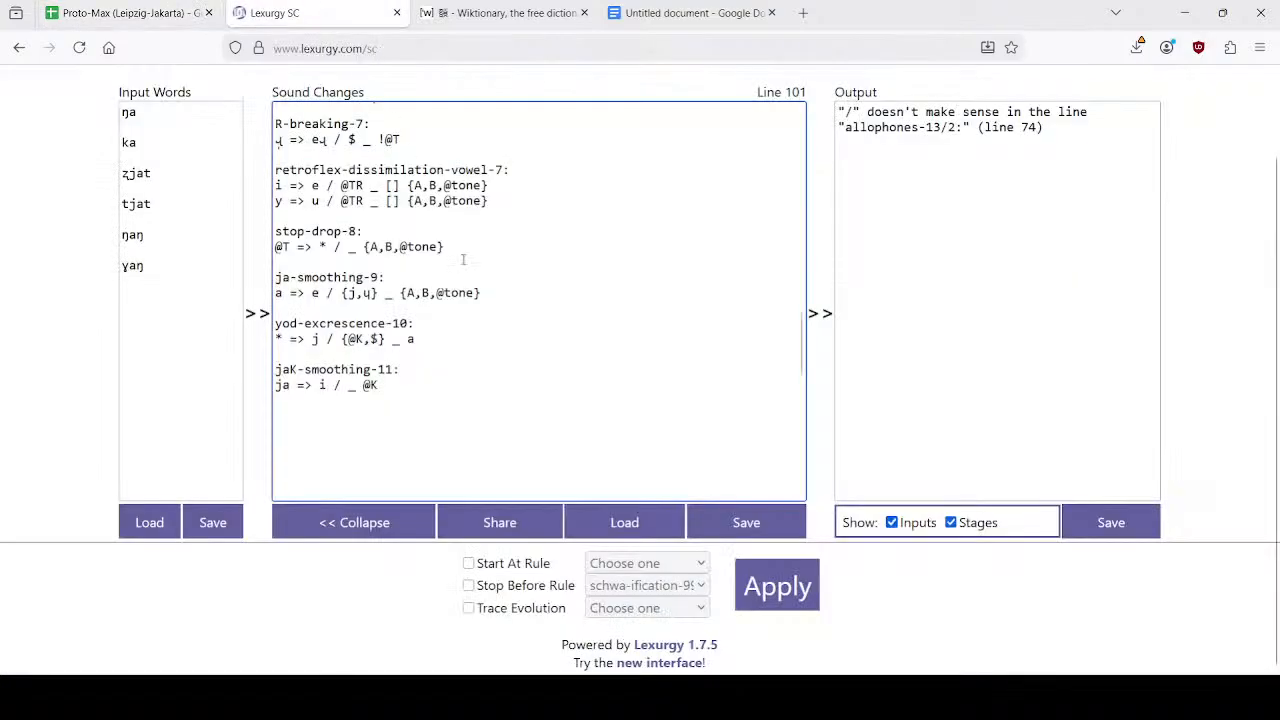
scroll(463, 316, "down", 4)
key("BackSpace")
key("BackSpace")
key("BackSpace")
key("BackSpace")
key("BackSpace")
key("BackSpace")
key("BackSpace")
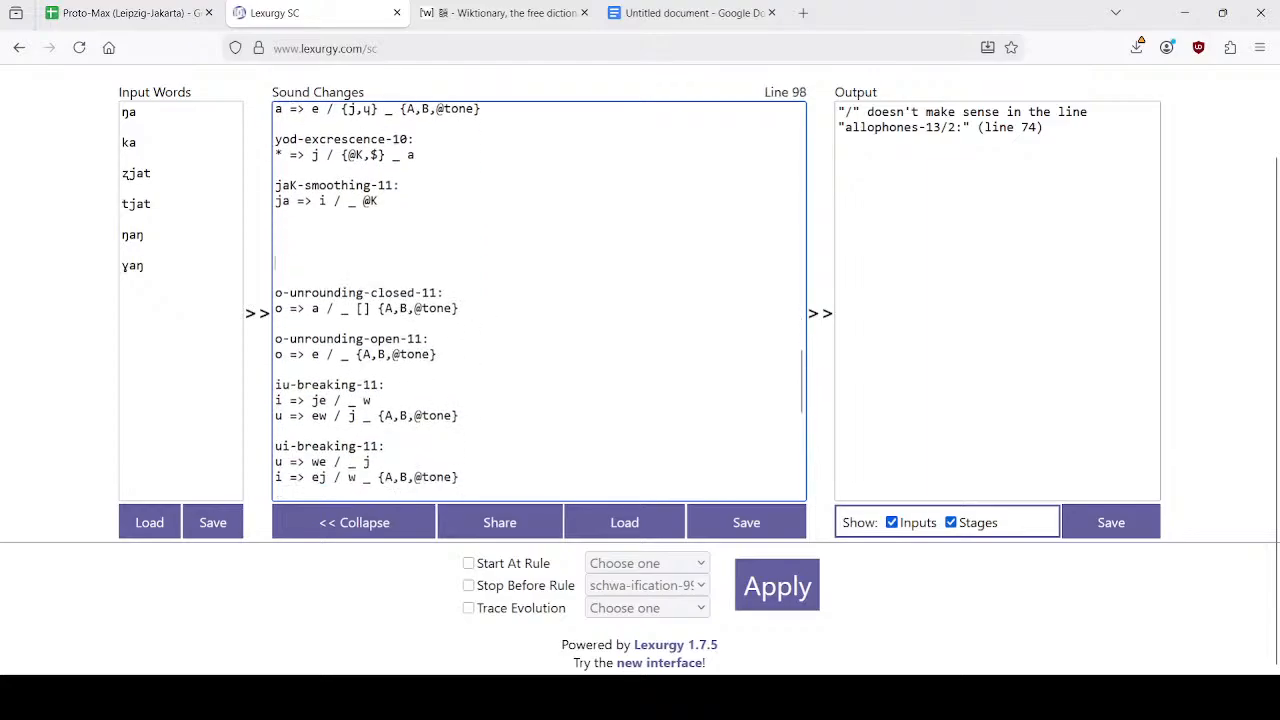
Renumber the o-unrounding-closed and o-unrounding-open rules as 12.
key("End")
key("Left")
key("BackSpace")
type("2")
key("Down")
key("Down")
key("End")
key("Left")
key("BackSpace")
type("2")
Renumber the iu-breaking and ui-breaking rules as 12.
key("Down")
key("Down")
key("End")
key("Left")
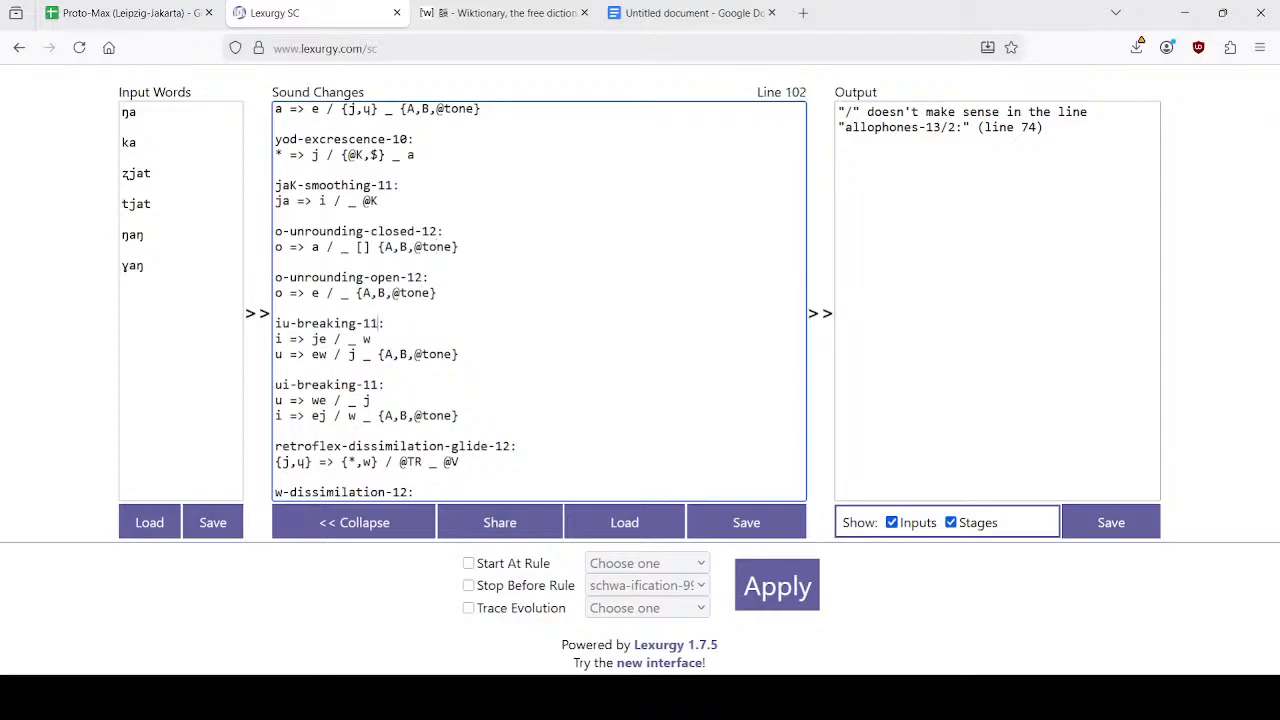
key("Down")
key("Down")
key("Down")
key("Down")
key("BackSpace")
type("2")
Renumber the retroflex-dissimilation-glide and w-dissimilation rules as 13.
key("Down")
key("Down")
key("Down")
key("Down")
scroll(484, 310, "down", 3)
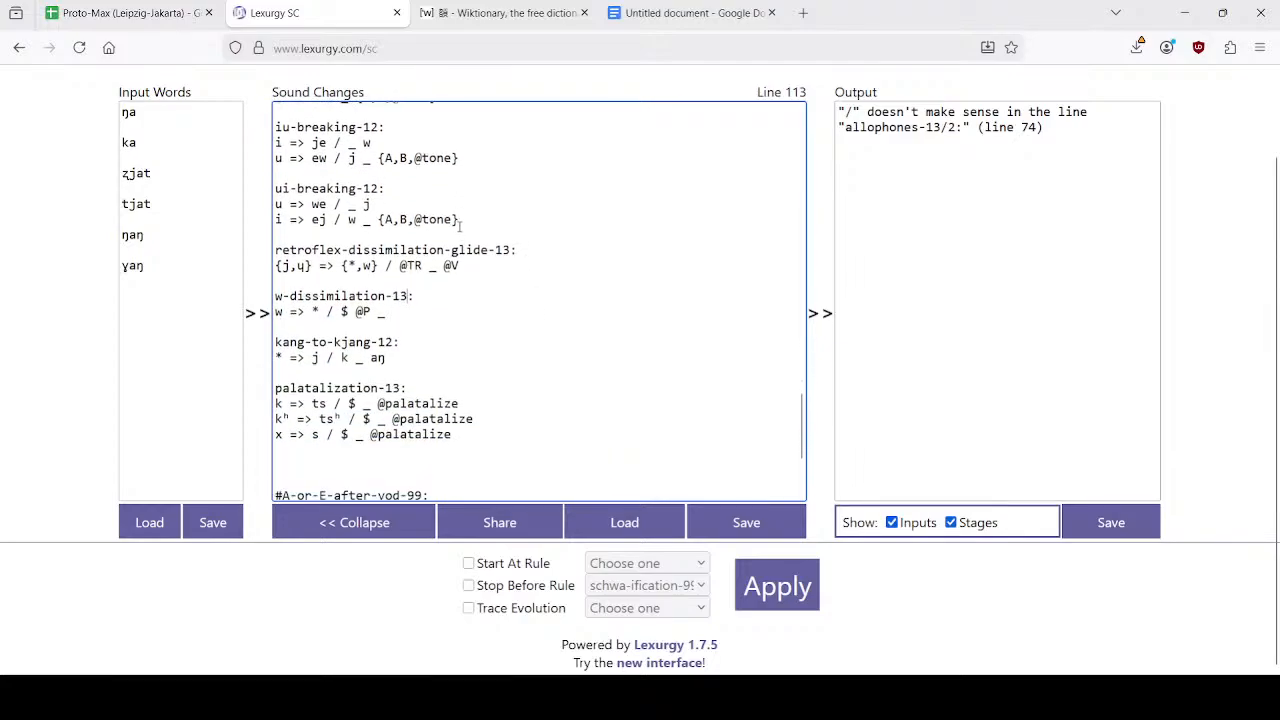
Renumber the kang-to-kjang rule as 13 and the palatalization rule as 14, and apply the sound changes to the input words.
left_click(396, 262)
key("BackSpace")
type("3")
key("BackSpace")
type("4")
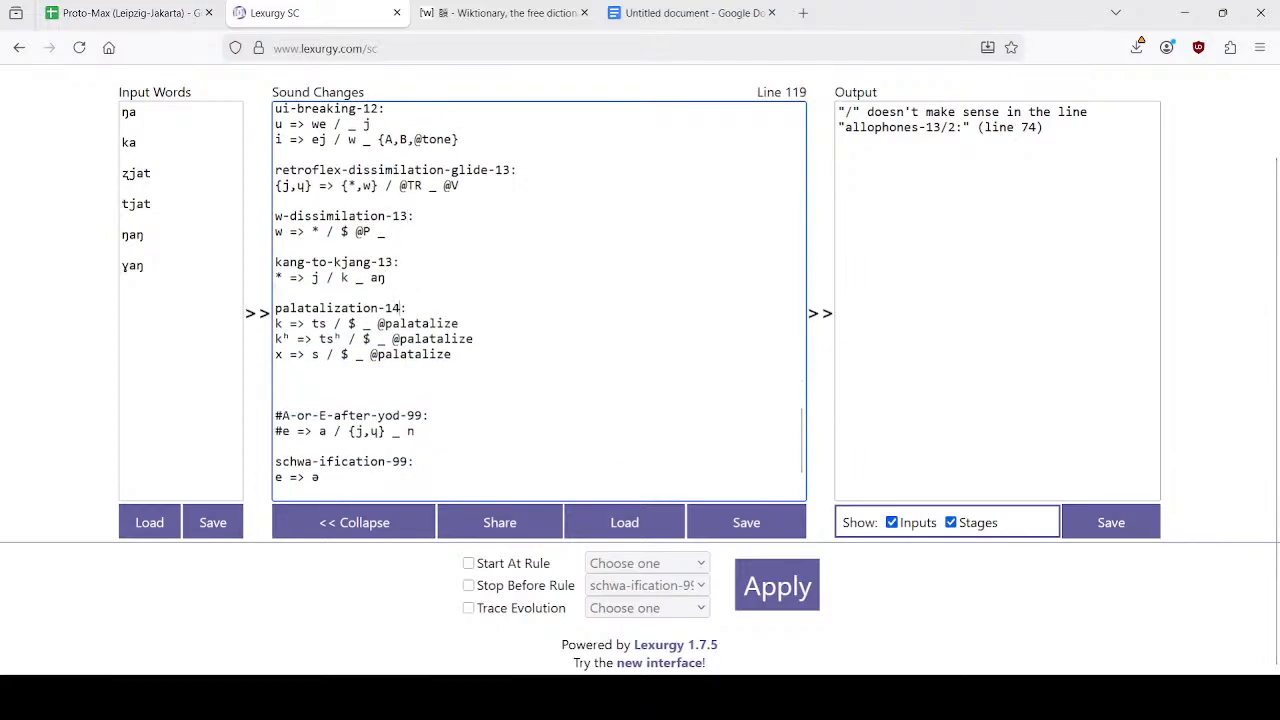
left_click(815, 585)
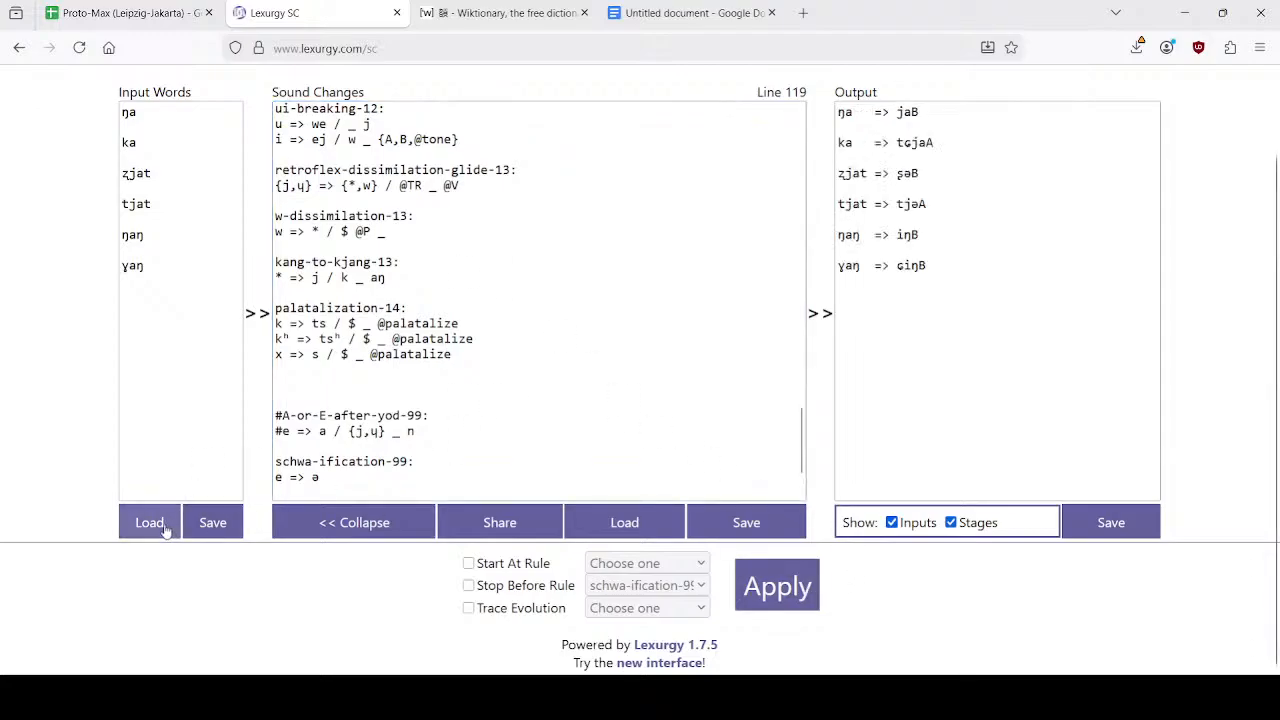
In the Harbin sound changes sheet, remove the {¬w} condition from the o > e rule in F15, leaving "o > e | _#".
left_click(158, 12)
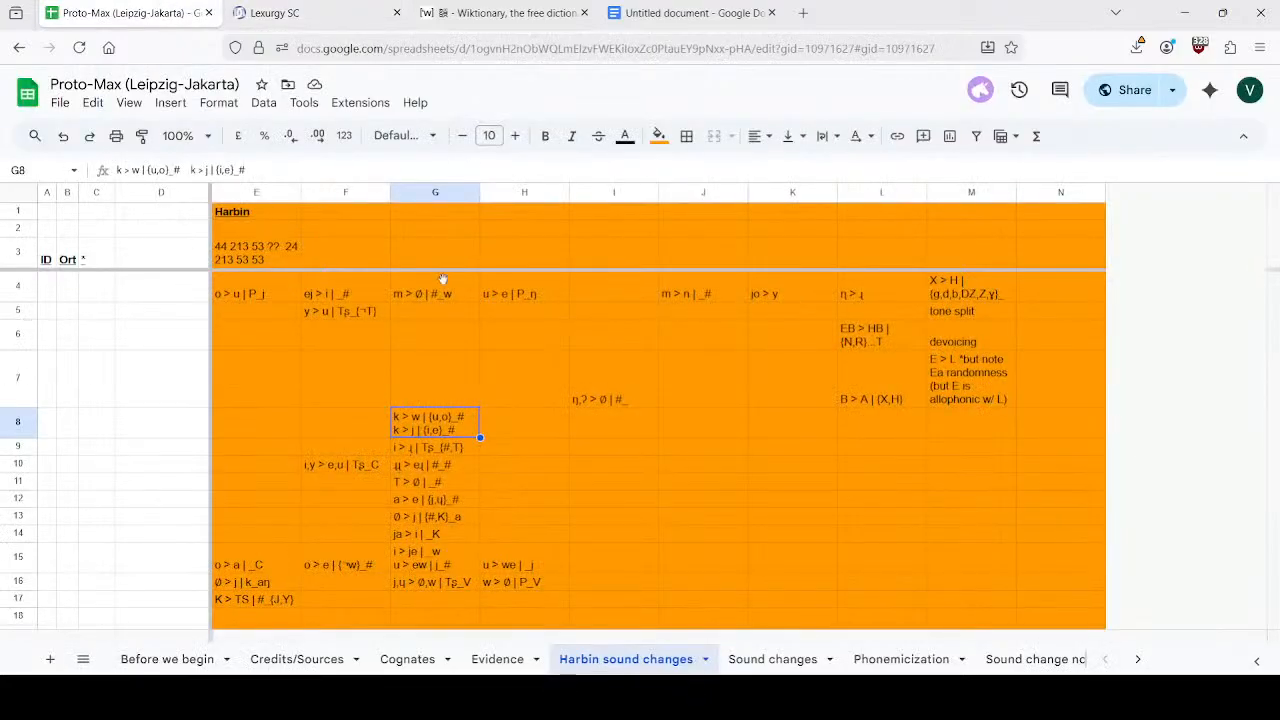
left_click(340, 566)
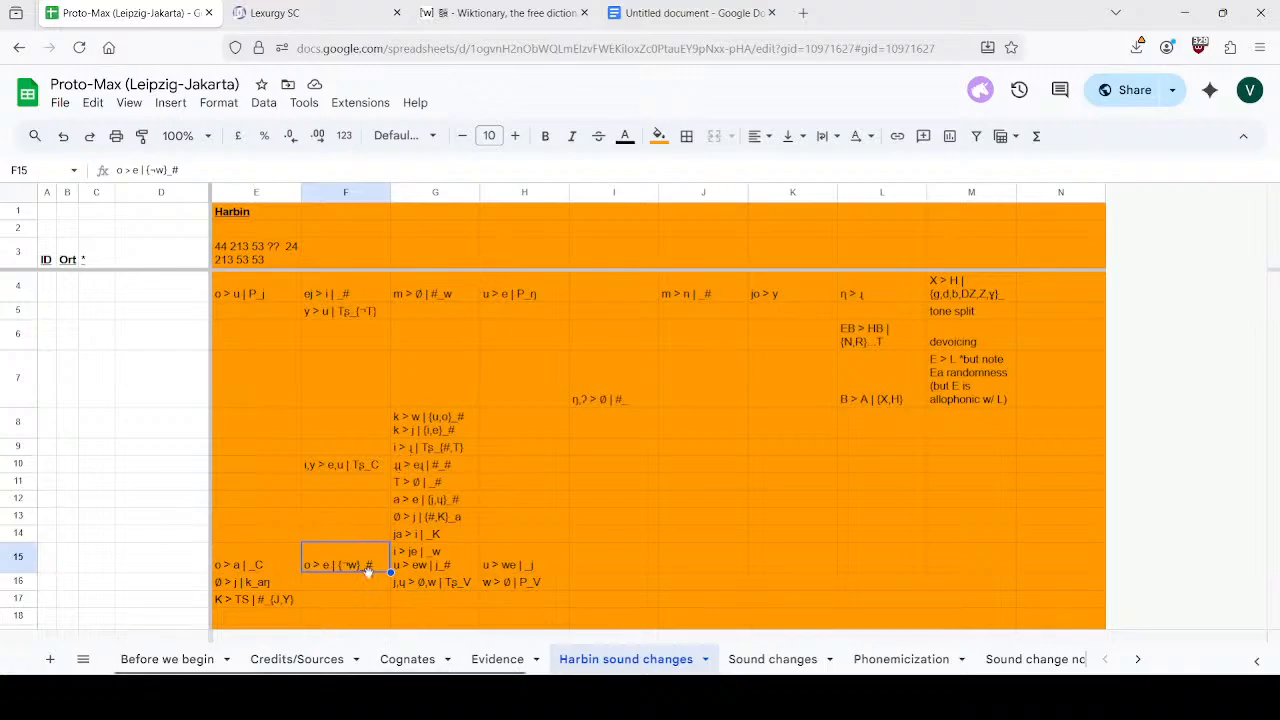
double_click(366, 558)
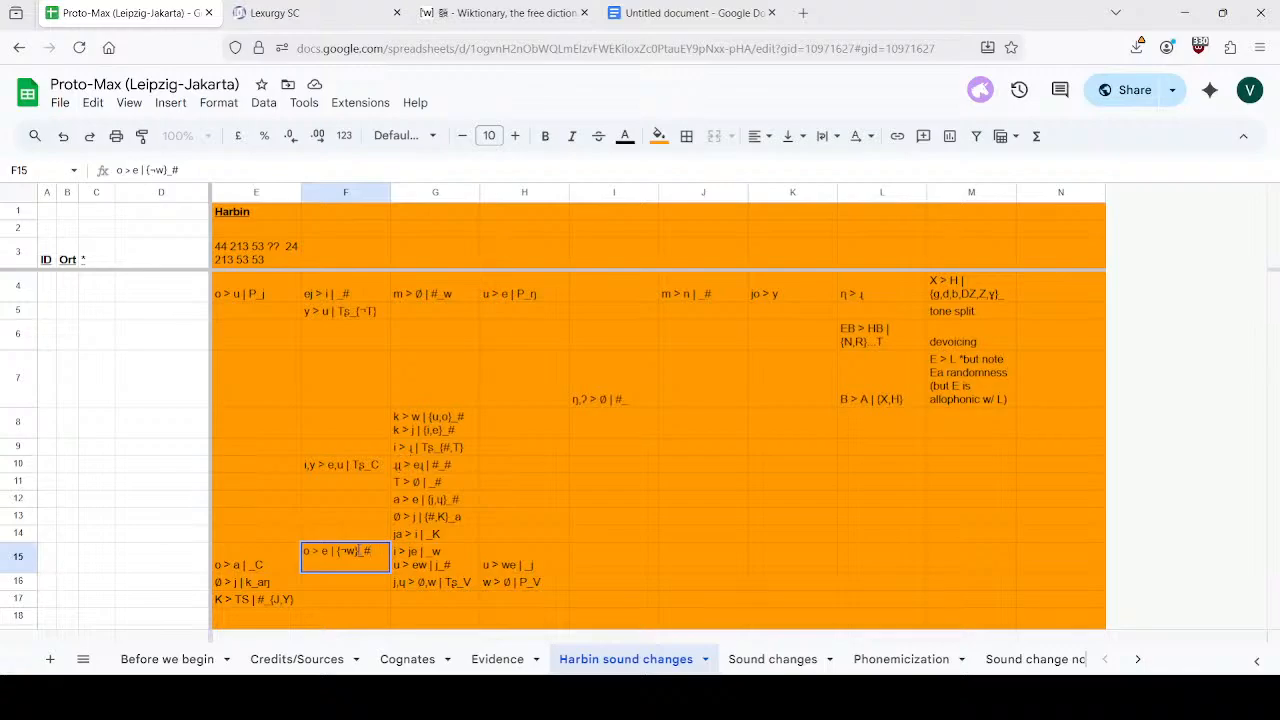
key("BackSpace")
key("BackSpace")
key("BackSpace")
key("BackSpace")
key("Return")
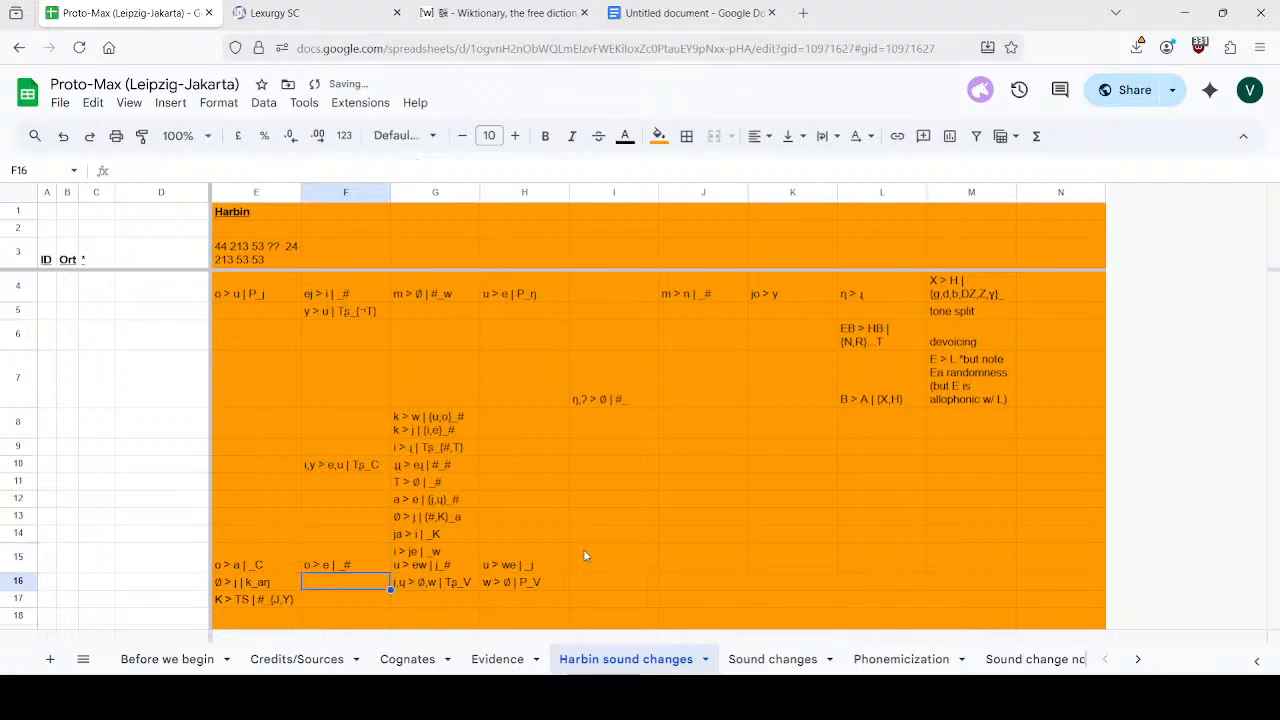
Load the saved word list into Lexurgy's input words and apply the sound changes to it.
left_click(278, 13)
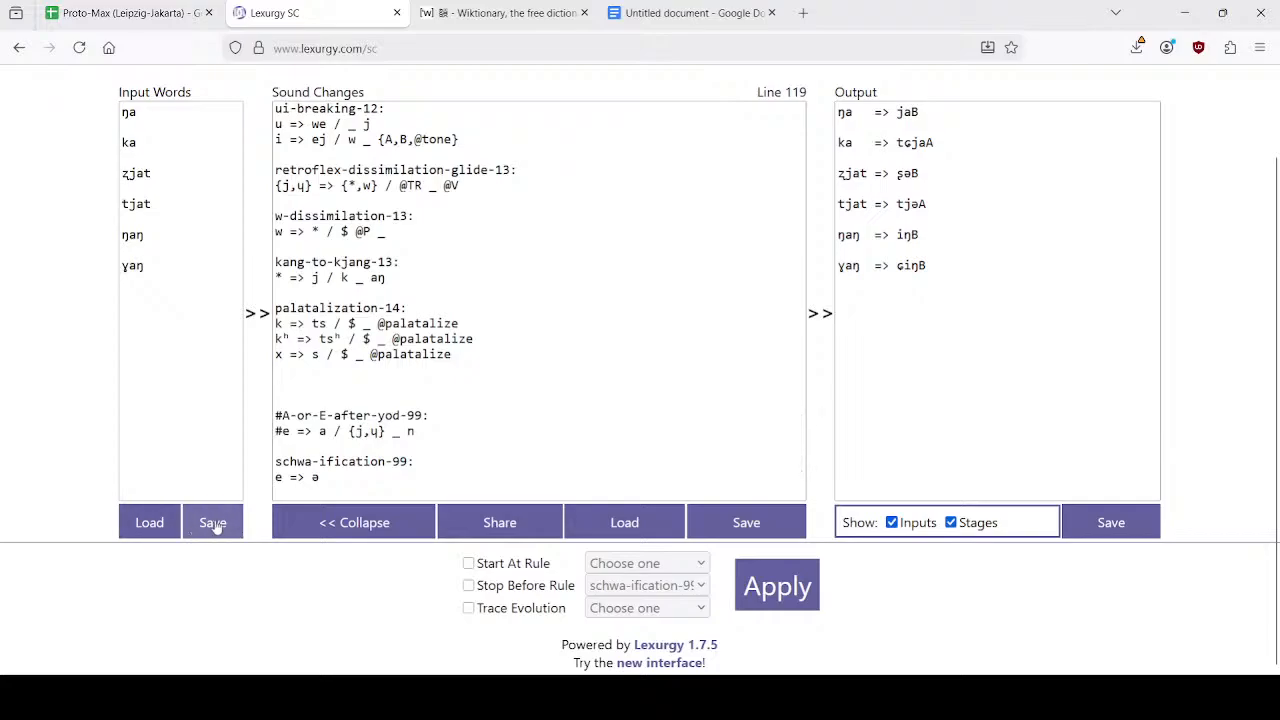
left_click(147, 523)
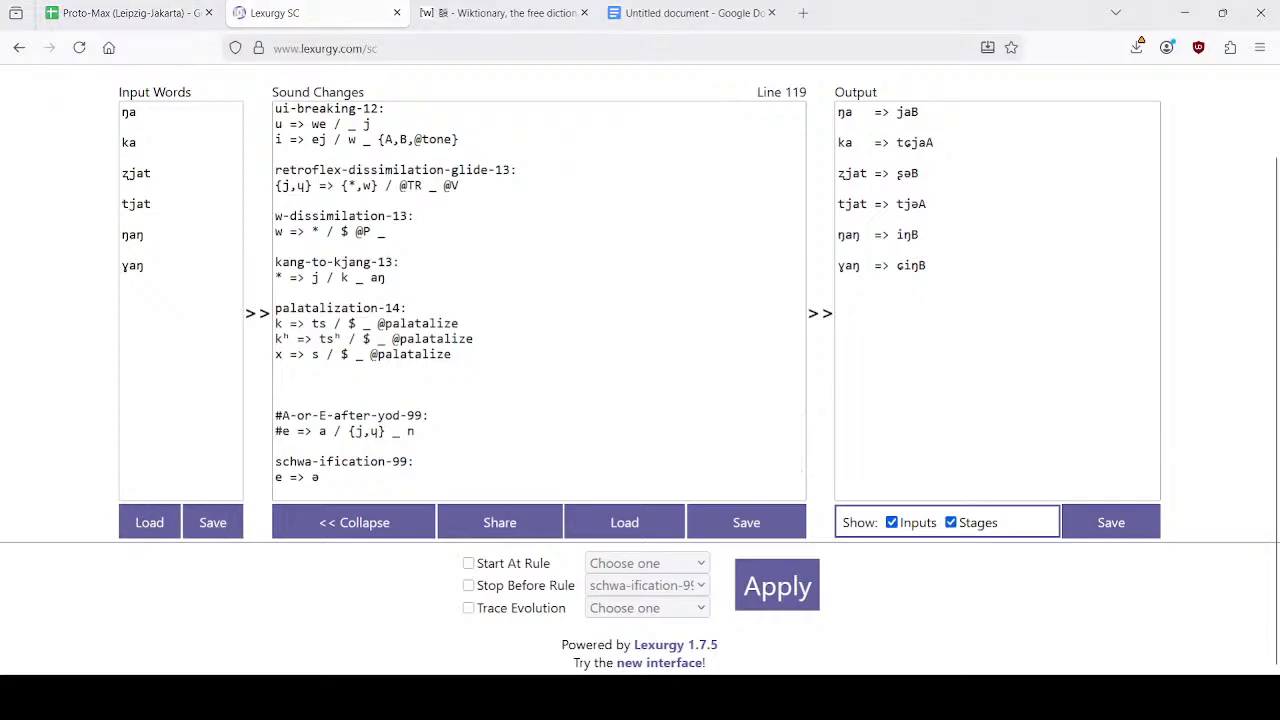
left_click(780, 595)
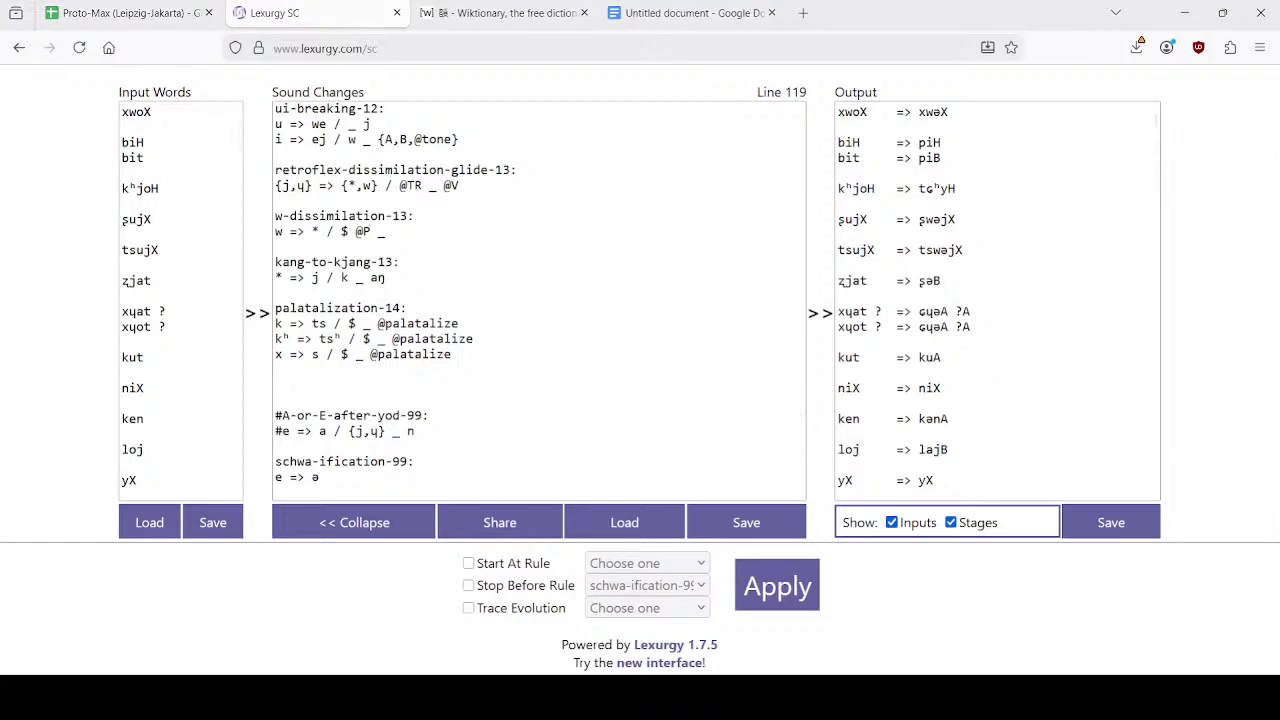
Detach Lexurgy into its own window and tile it side by side with the Proto-Max spreadsheet's Cognates sheet.
left_click_drag(294, 9, 415, 185)
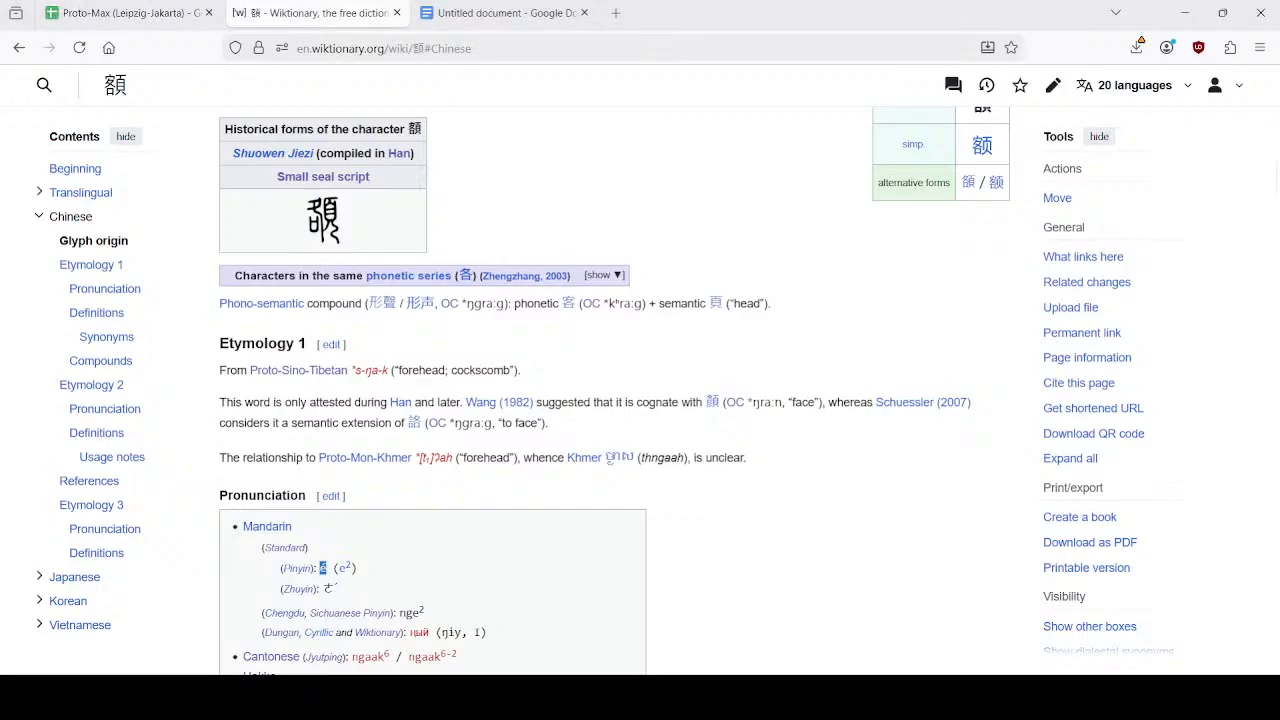
key("ctrl+shift+Tab")
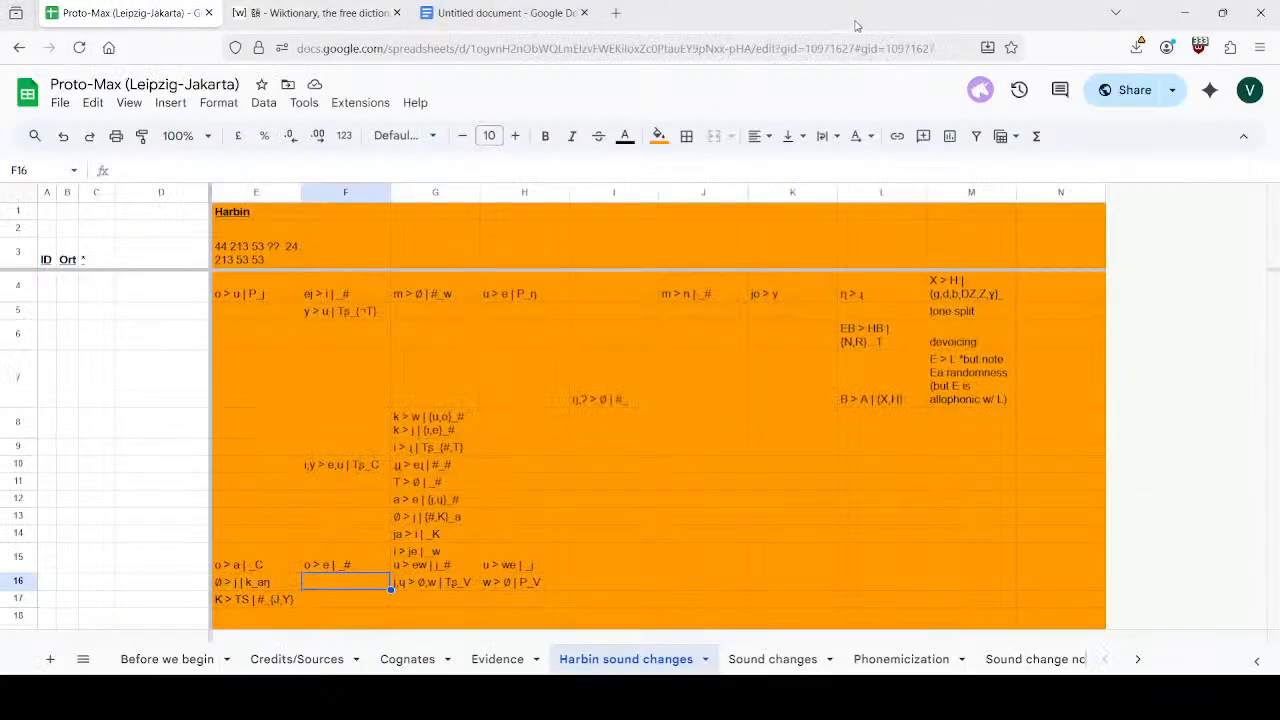
left_click(408, 659)
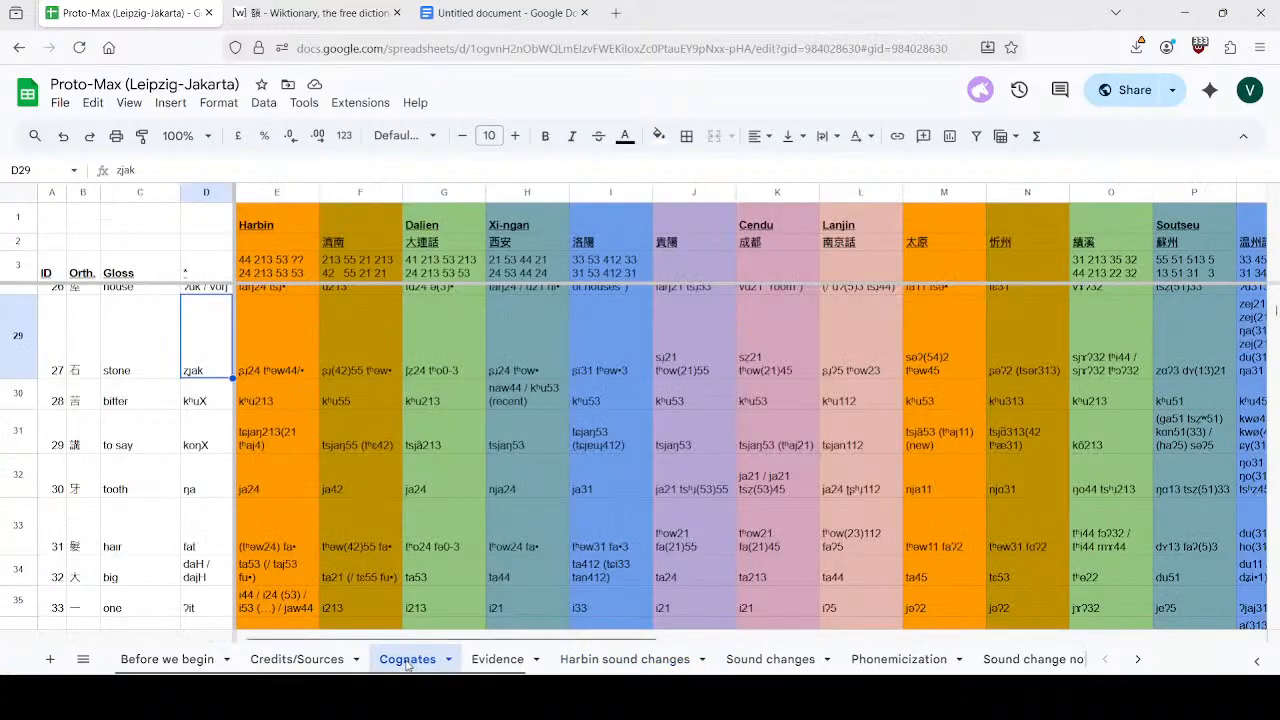
left_click_drag(725, 15, 2, 120)
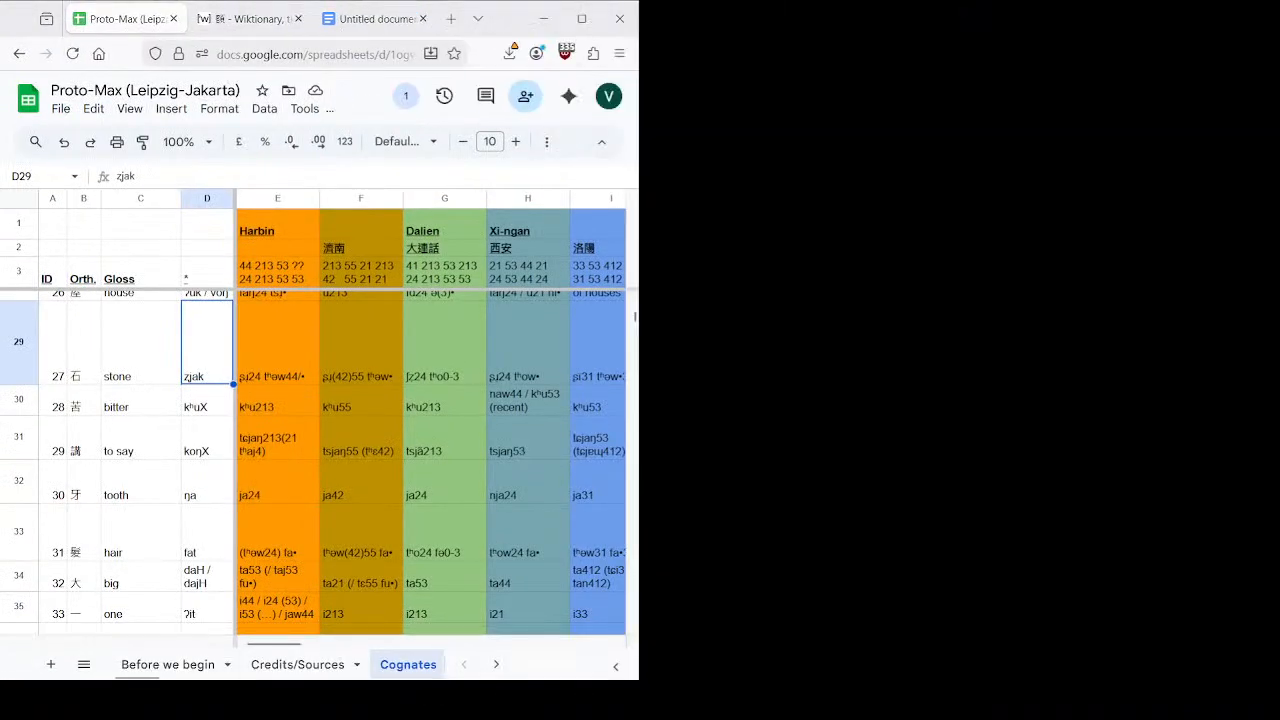
left_click(496, 555)
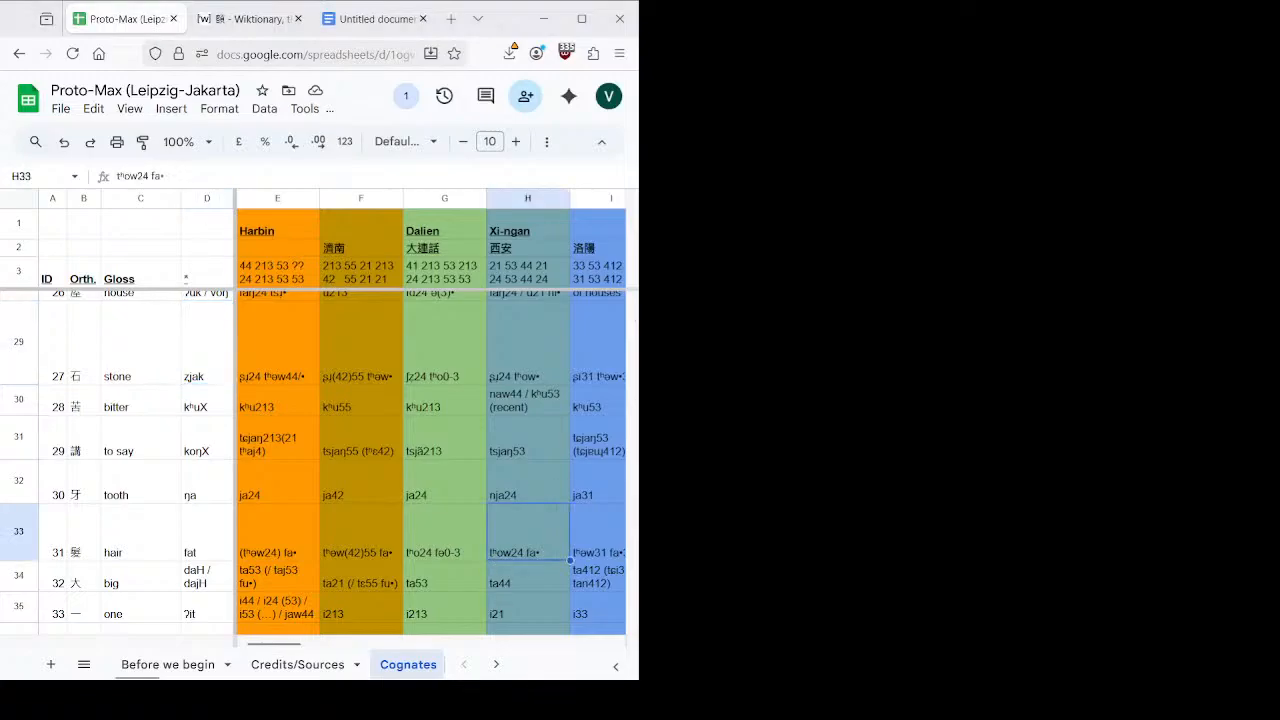
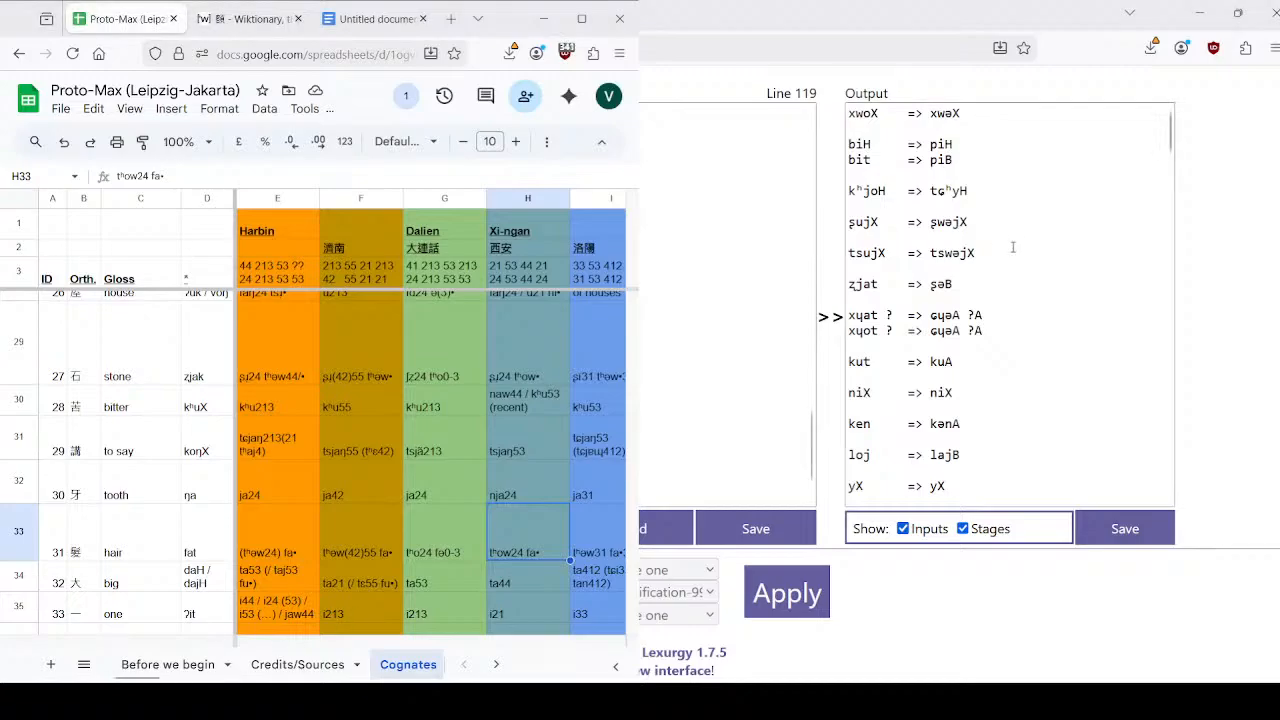
Compare the Lexurgy outputs with the attested Harbin forms for the first cognates, from fire to blood.
scroll(1005, 277, "up", 1)
scroll(1219, 428, "down", 1)
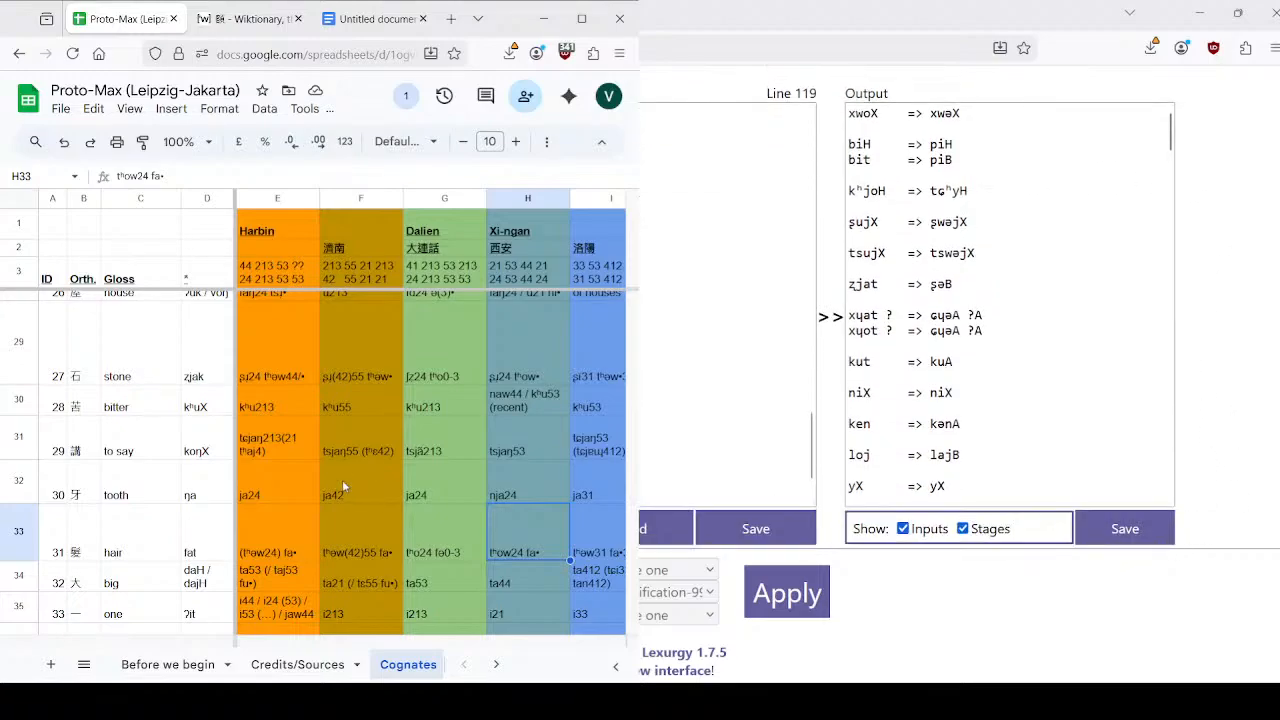
scroll(342, 477, "up", 3)
scroll(341, 475, "up", 6)
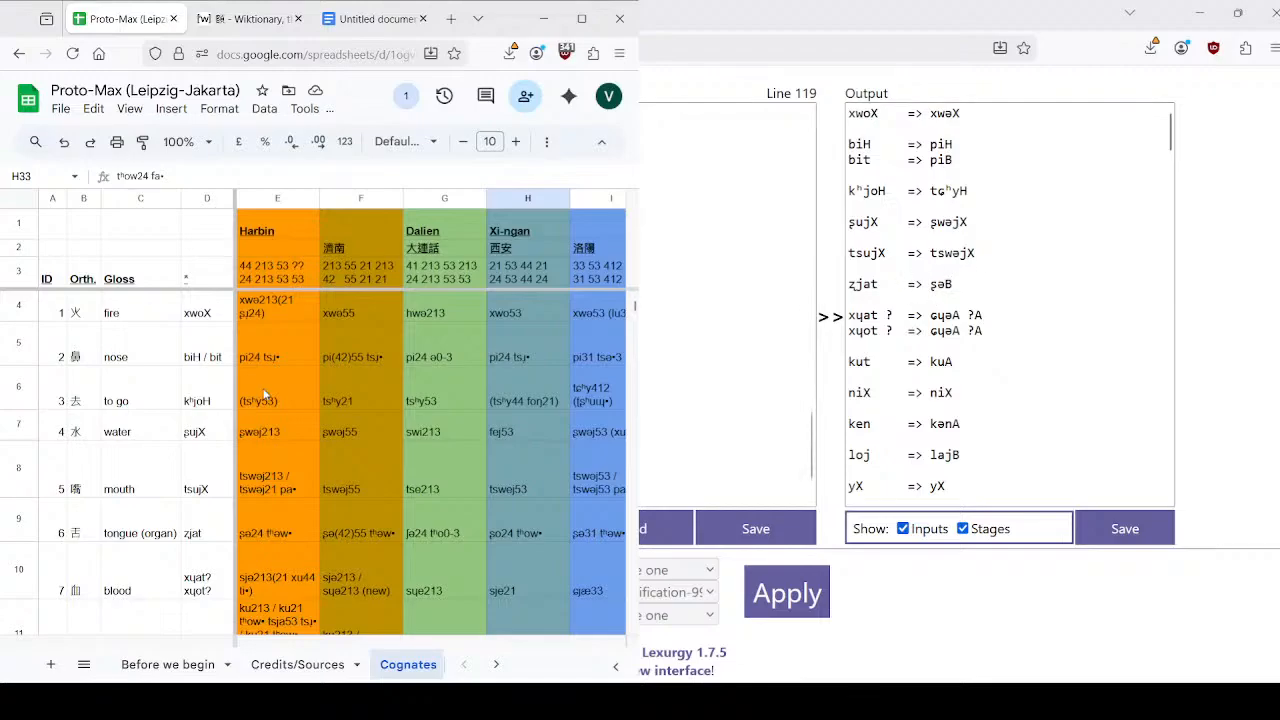
scroll(275, 394, "down", 3)
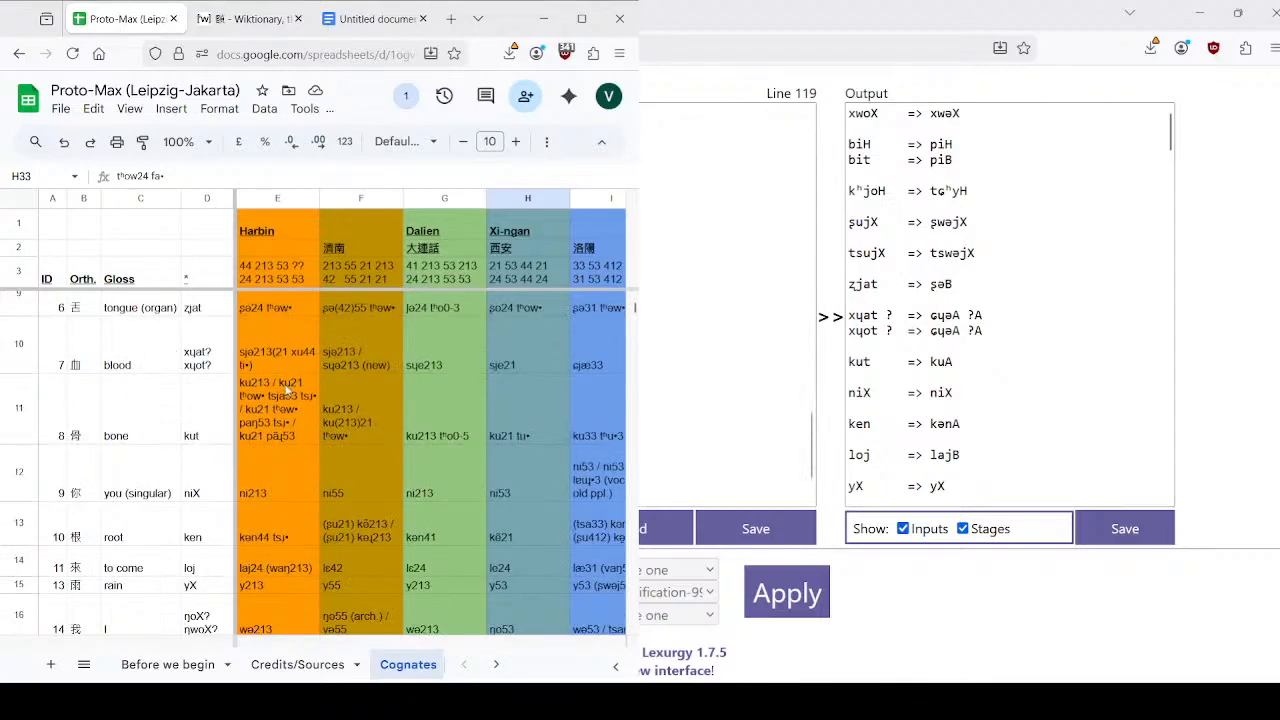
scroll(278, 513, "down", 3)
scroll(277, 513, "up", 5)
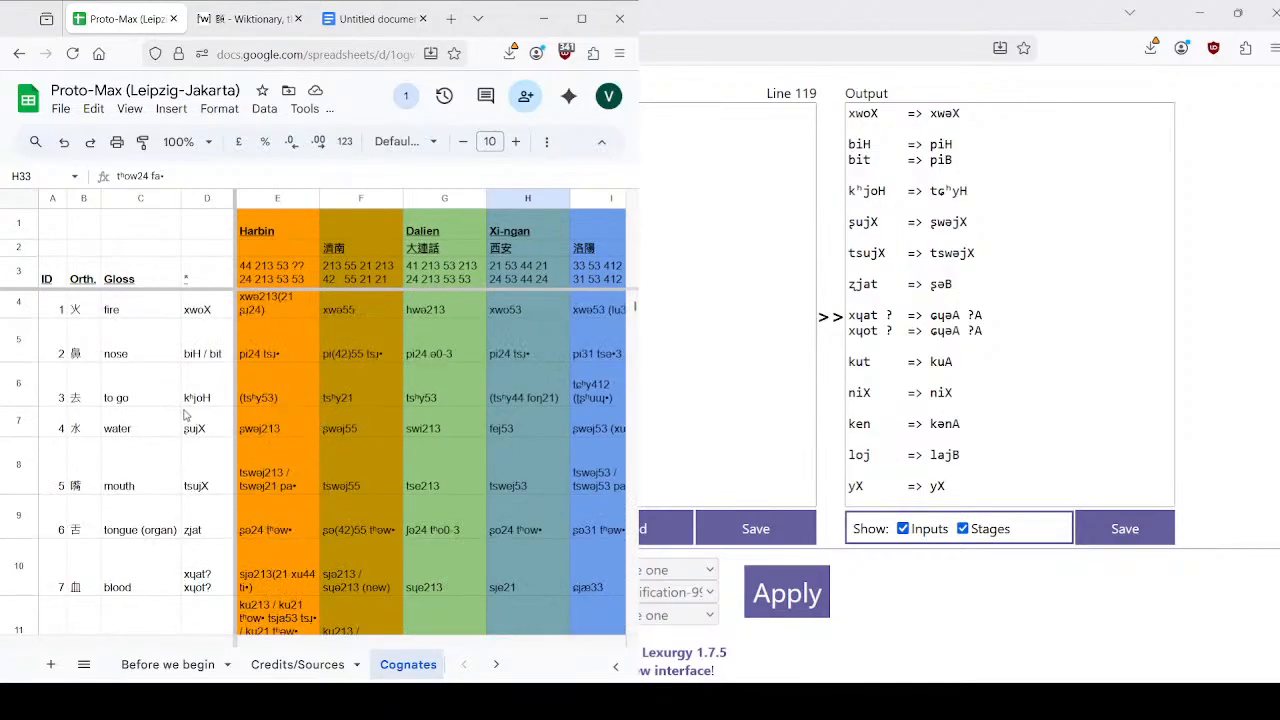
scroll(1010, 310, "up", 2)
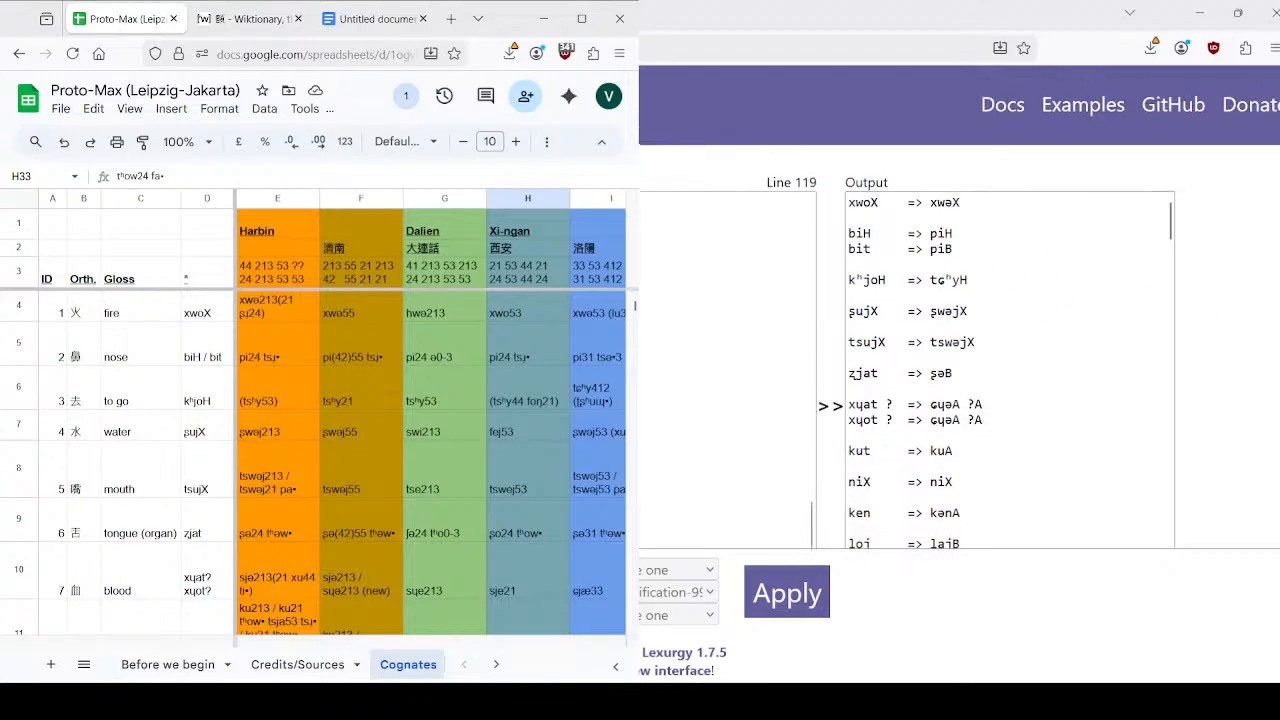
scroll(1010, 310, "down", 2)
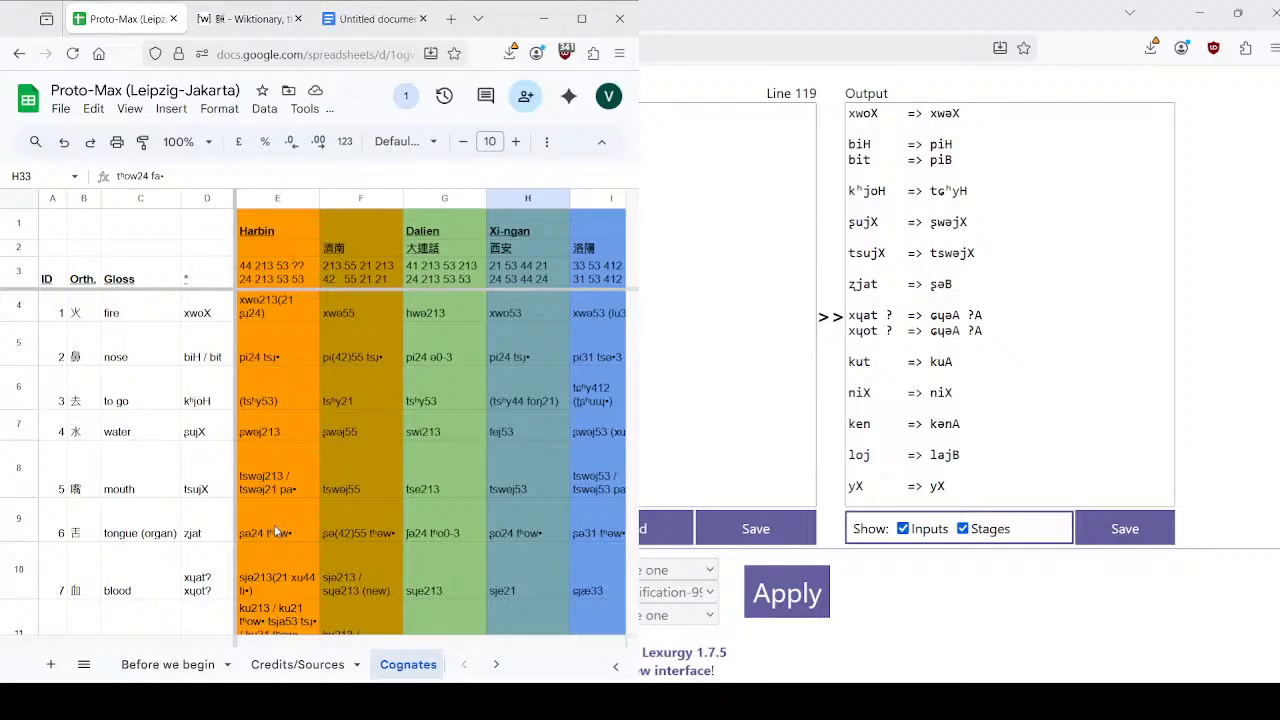
Compare the Lexurgy outputs with the attested Harbin forms for the cognates from bone through to do/make.
scroll(901, 386, "down", 2)
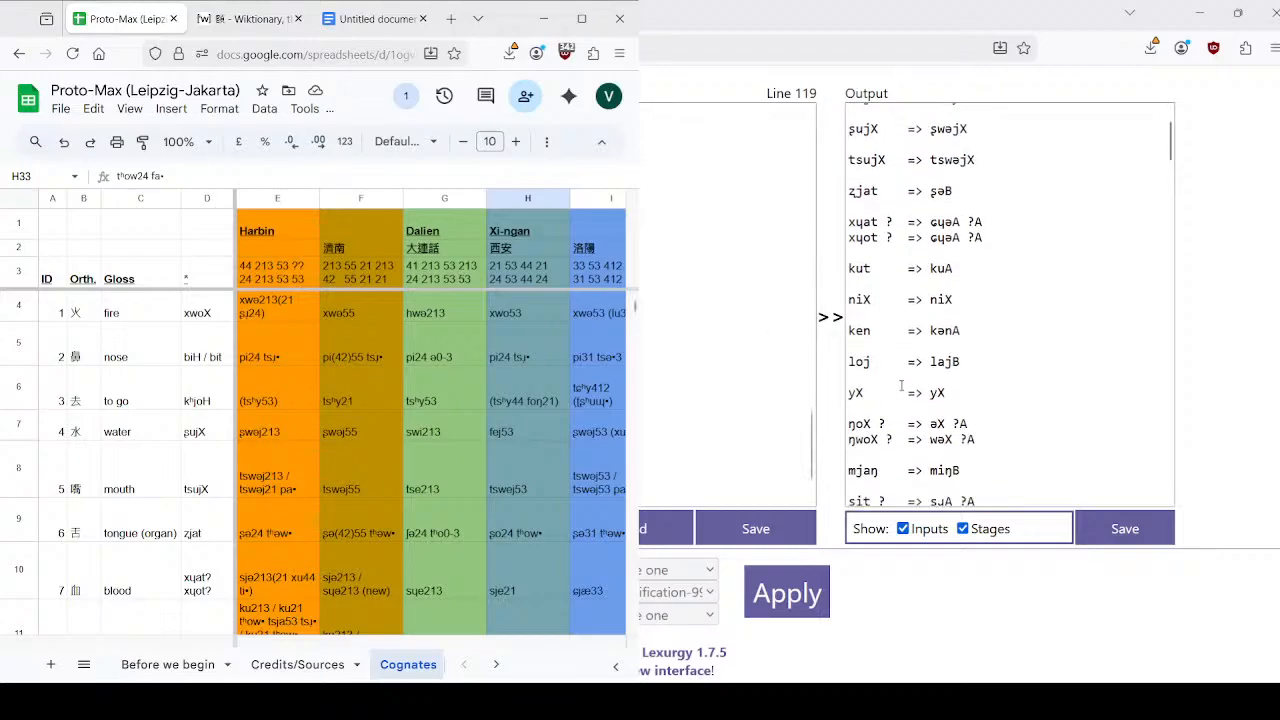
scroll(901, 386, "down", 2)
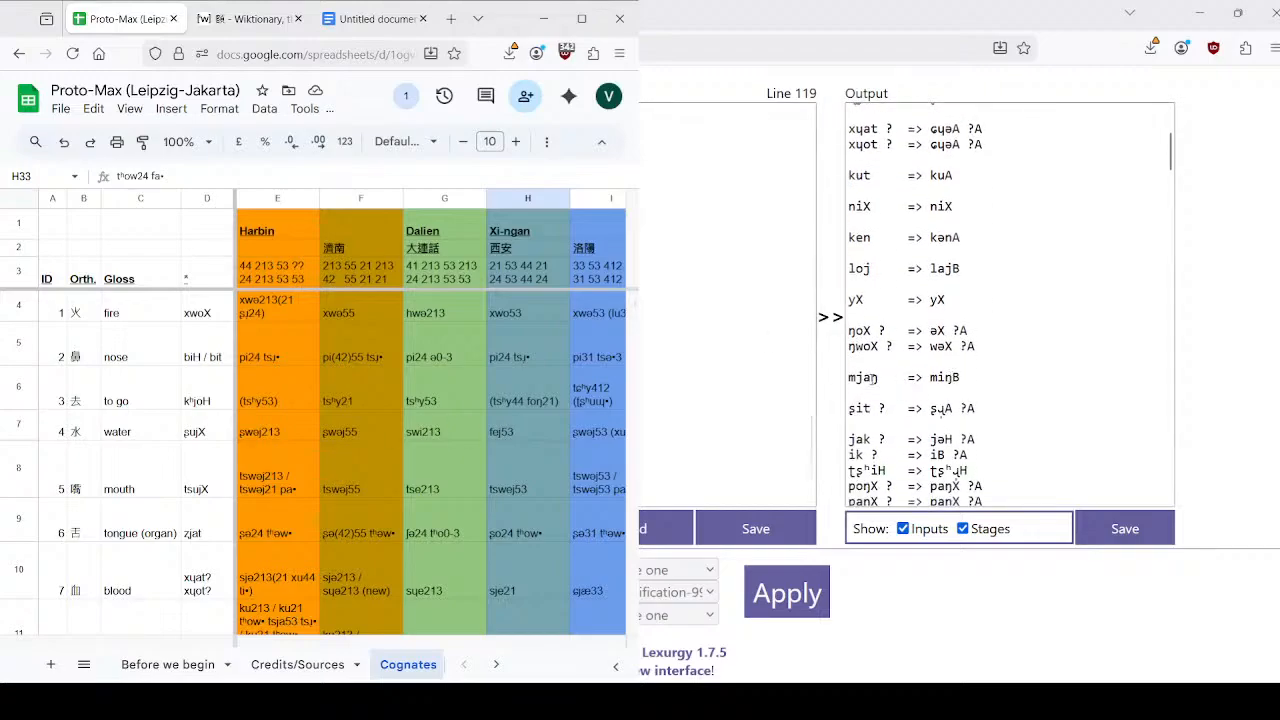
scroll(434, 455, "down", 5)
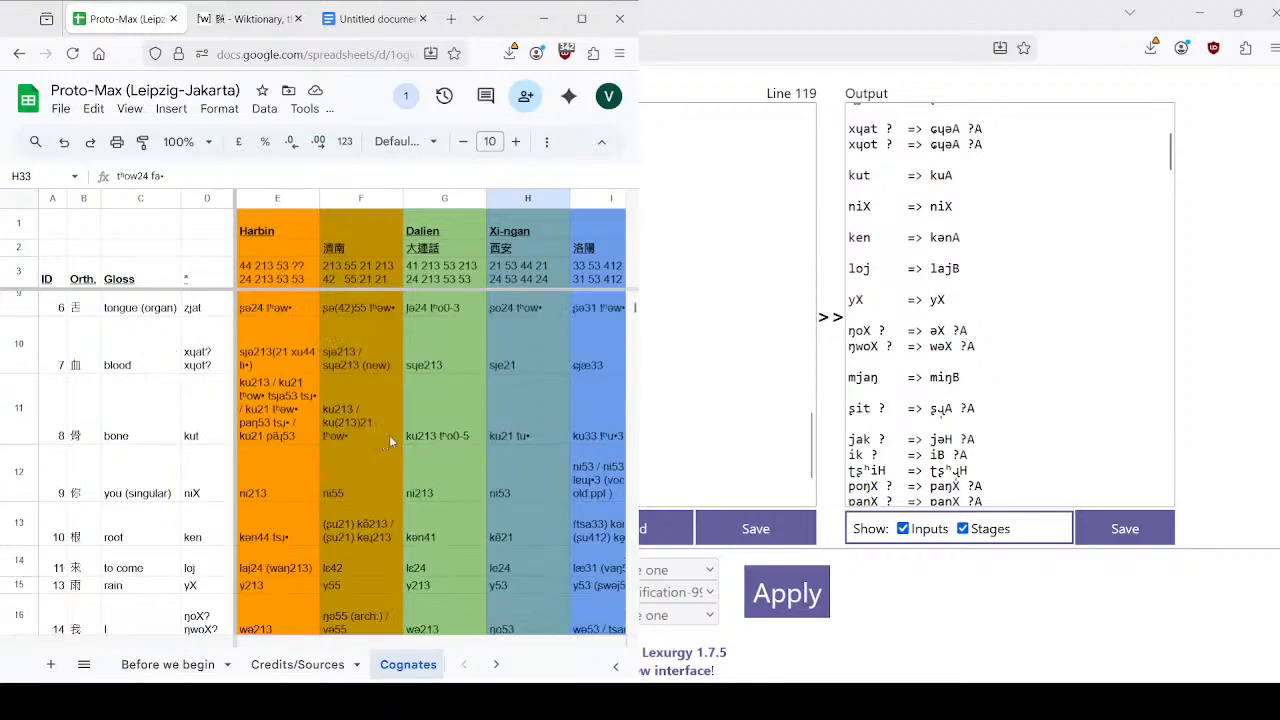
scroll(248, 456, "down", 3)
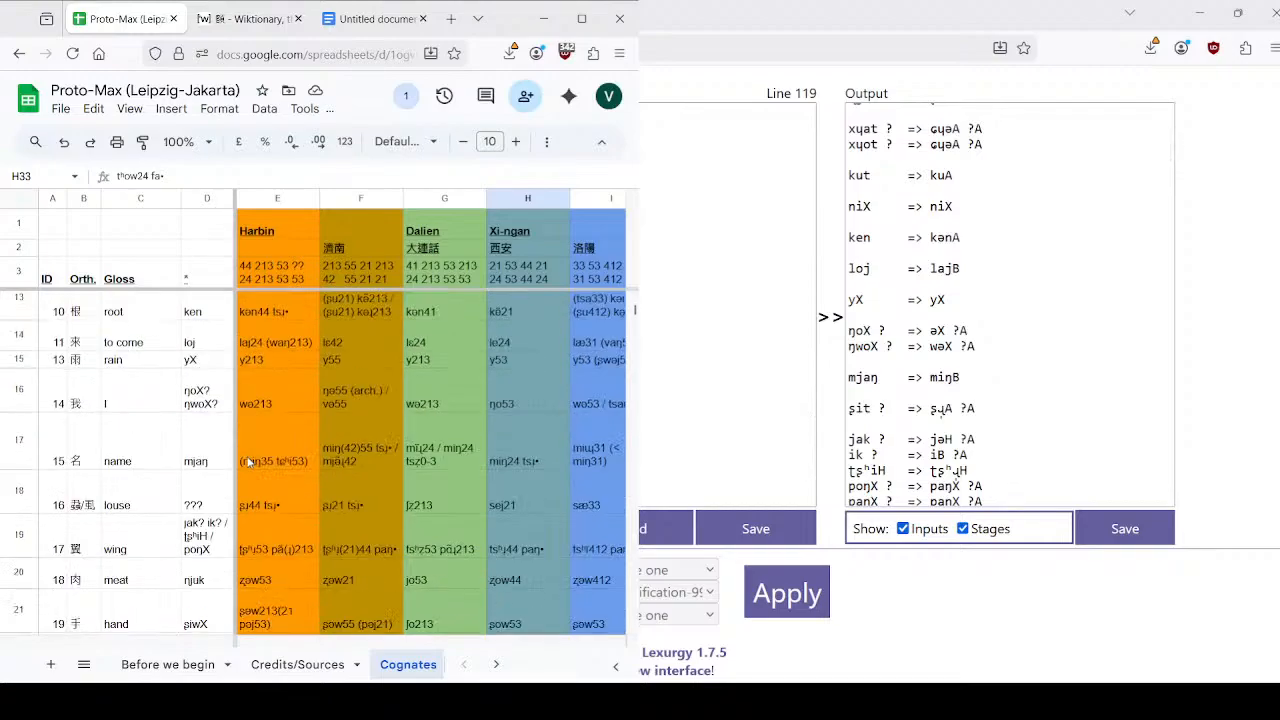
scroll(248, 461, "up", 1)
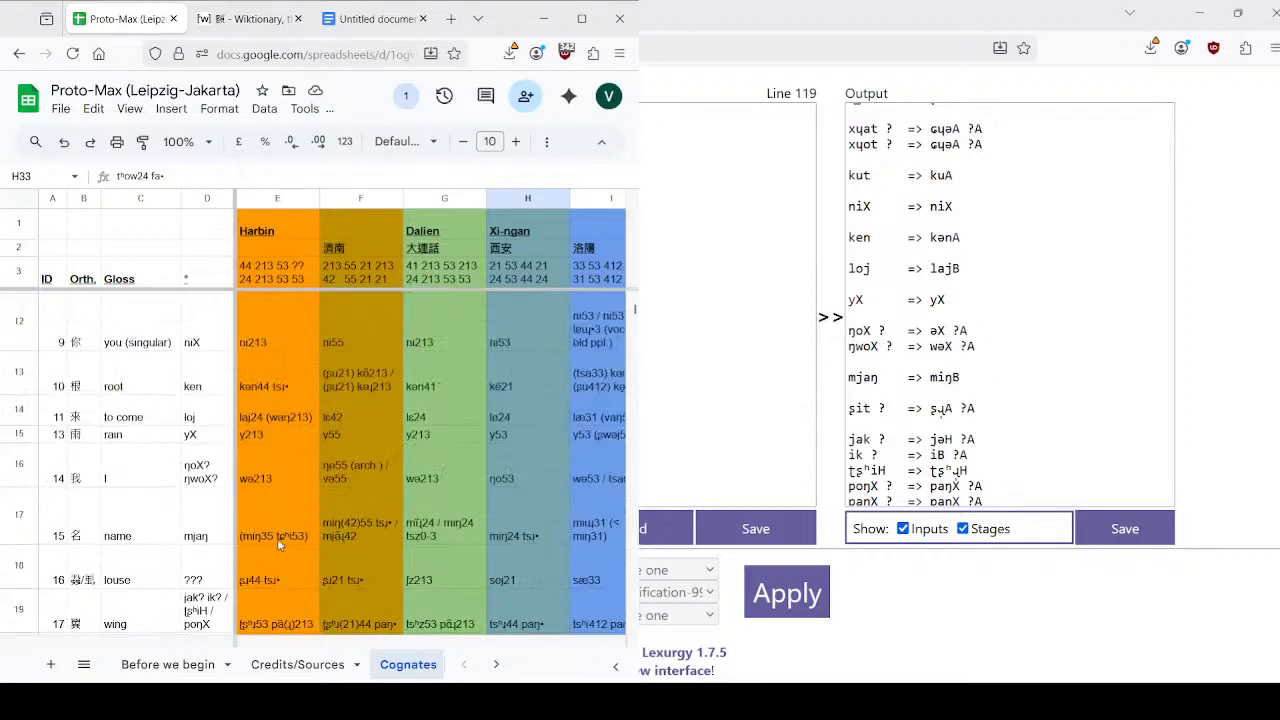
scroll(277, 537, "down", 1)
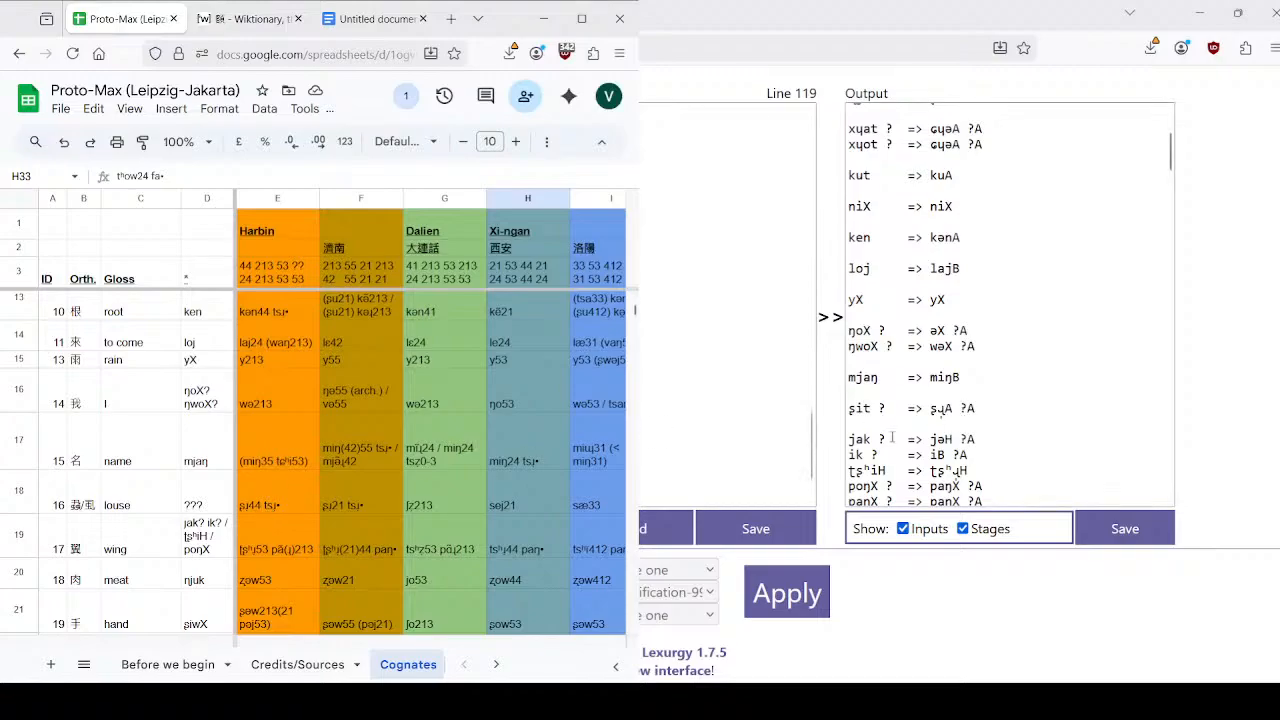
scroll(322, 453, "down", 2)
scroll(354, 443, "down", 2)
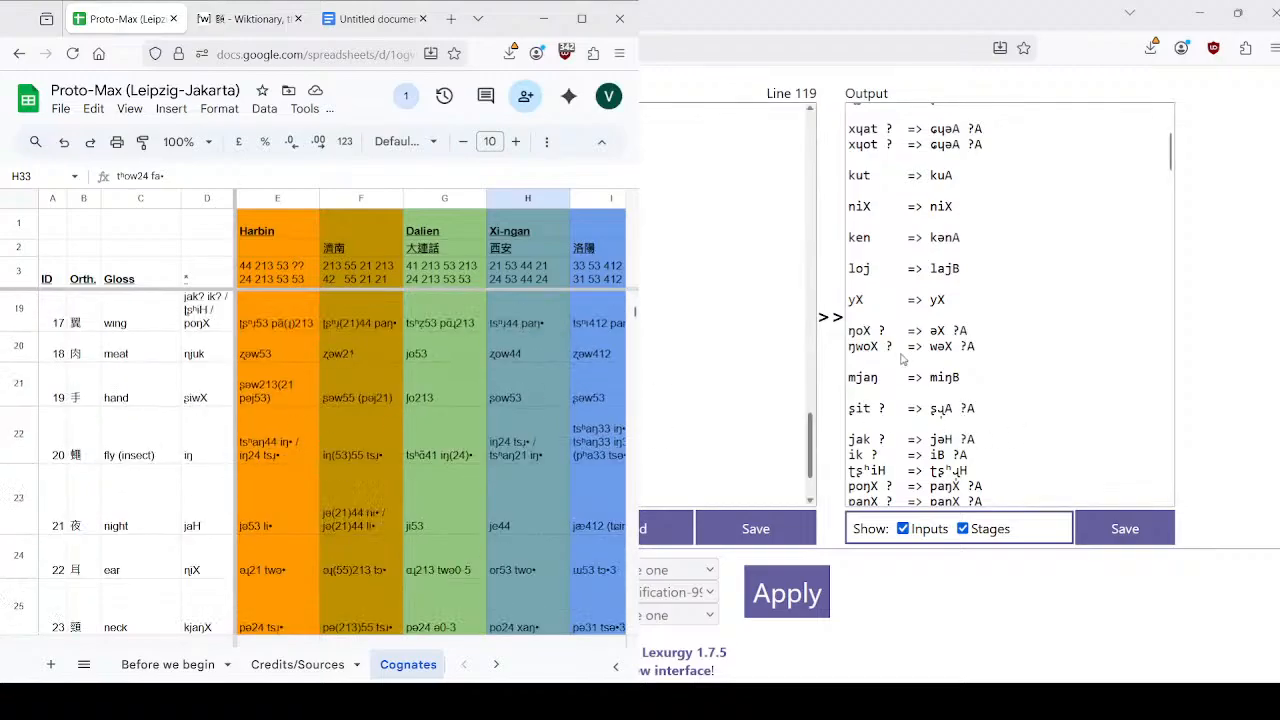
scroll(1000, 350, "down", 4)
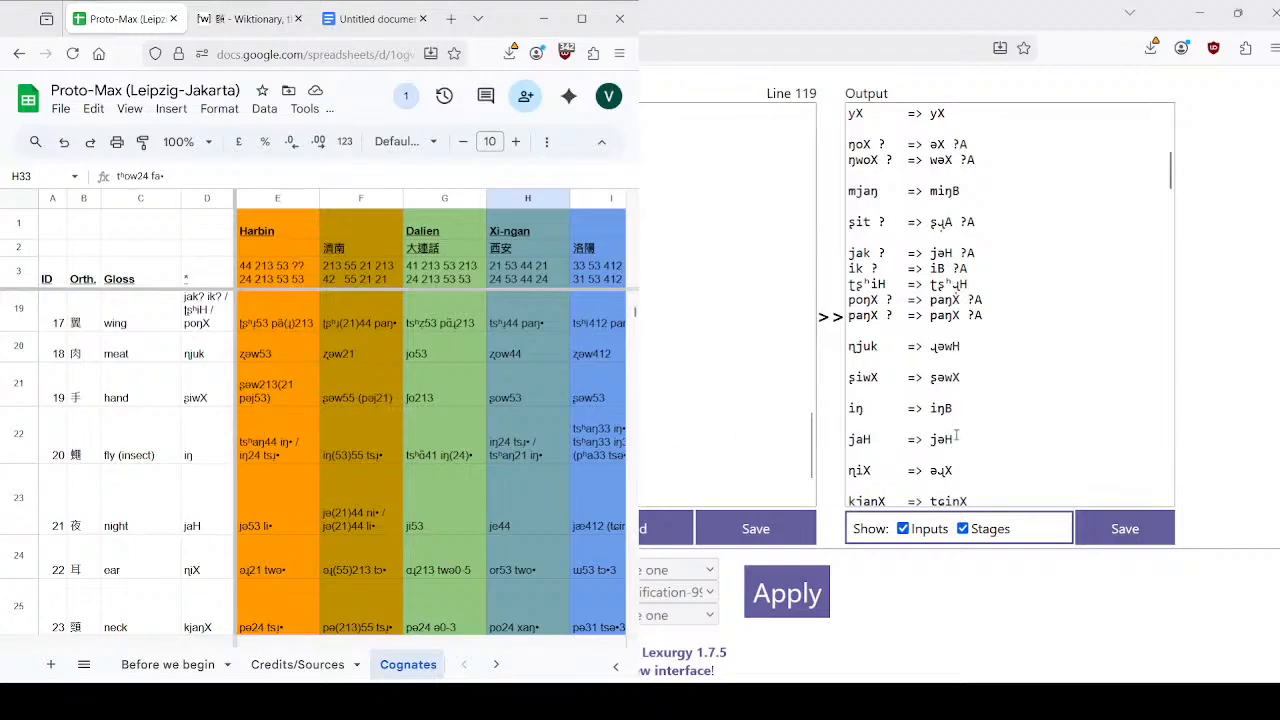
scroll(958, 435, "down", 1)
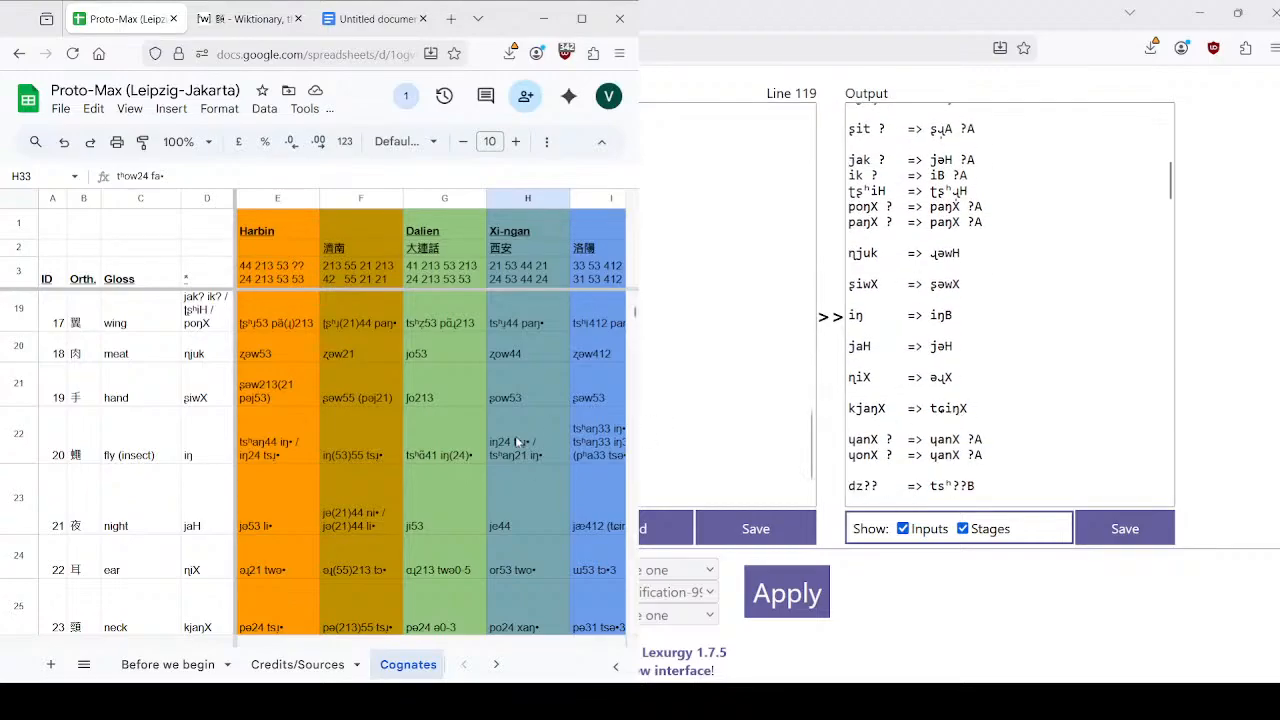
scroll(484, 452, "down", 1)
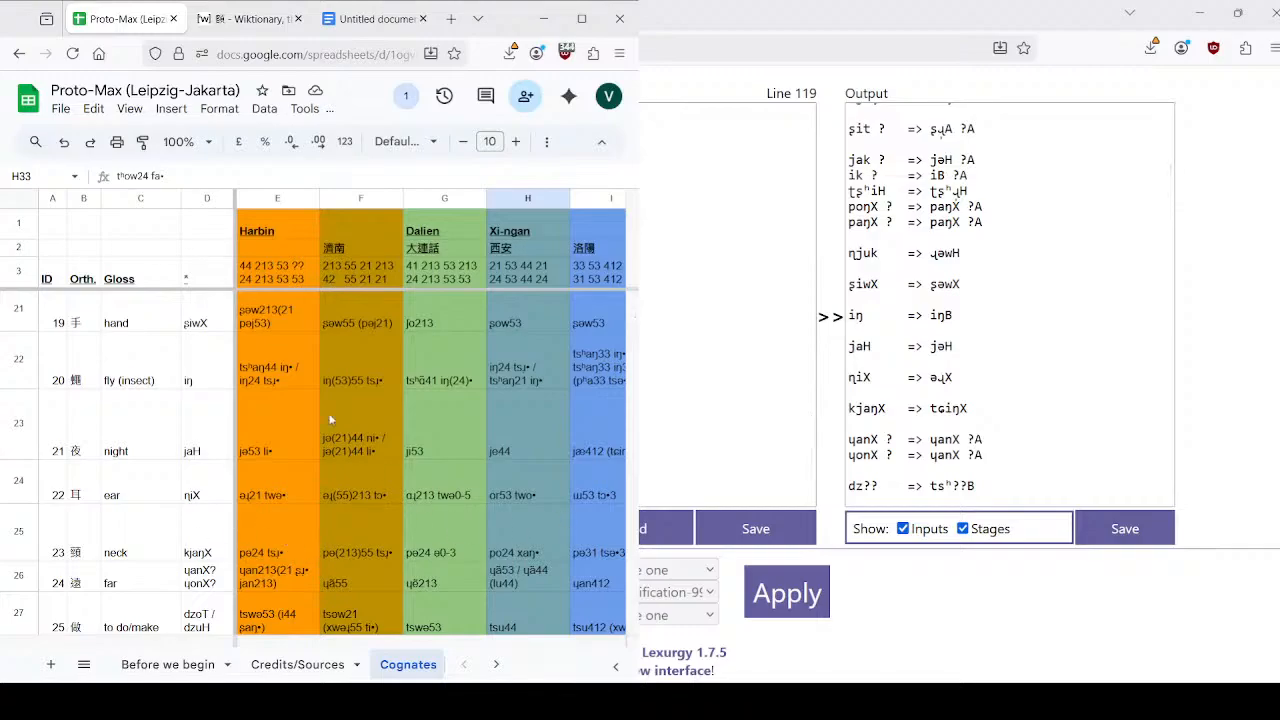
scroll(290, 373, "down", 1)
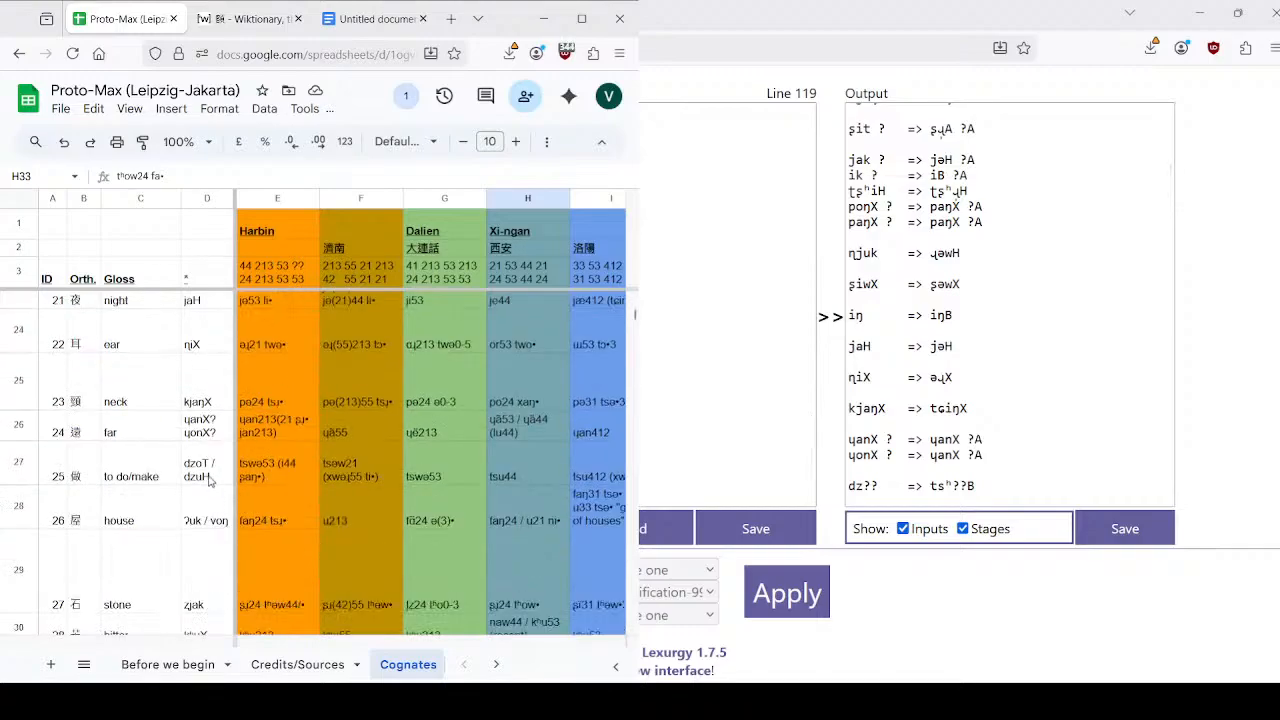
scroll(960, 395, "down", 2)
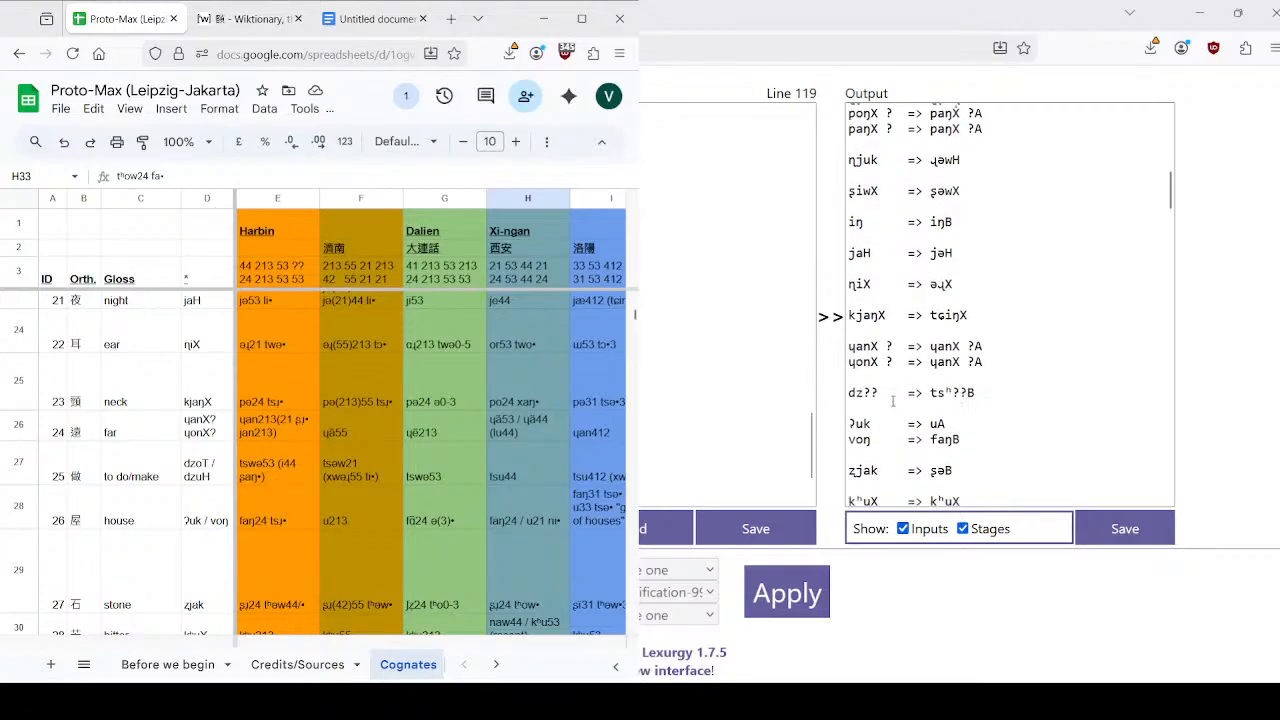
Replace dz?? with dzot and dzu in Lexurgy's input words and reapply the sound changes.
left_click(689, 408)
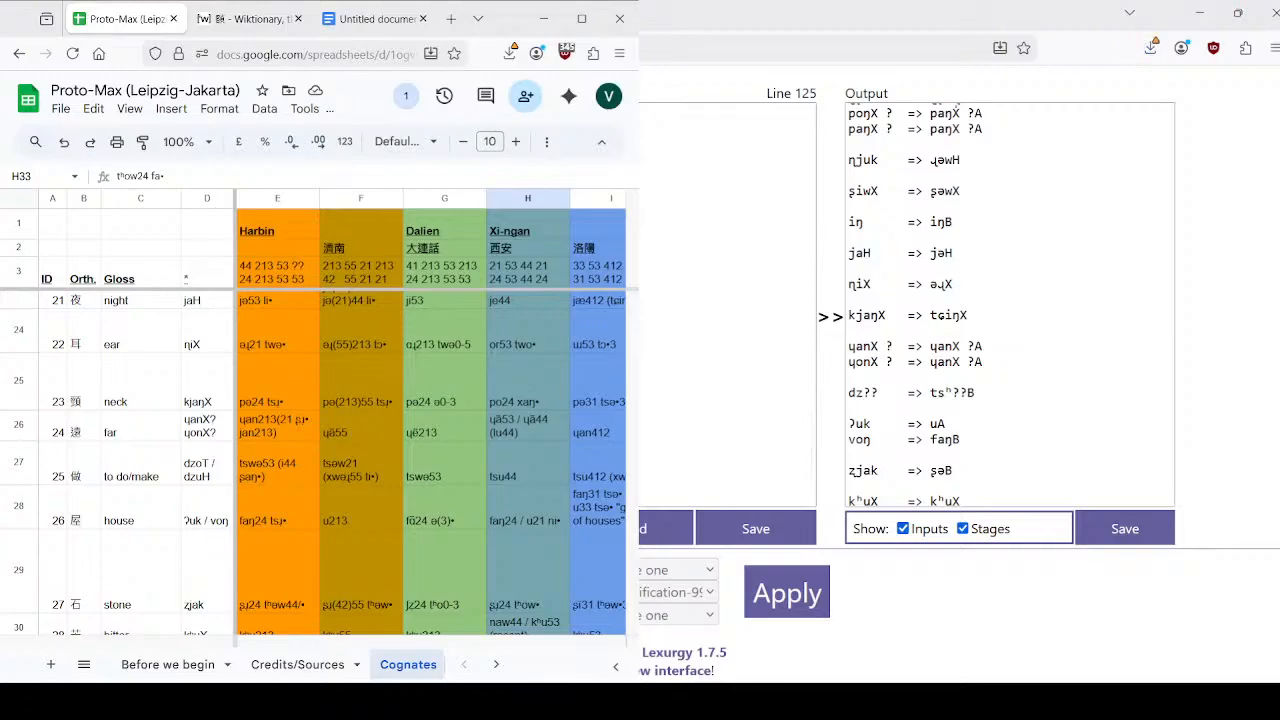
left_click(805, 603)
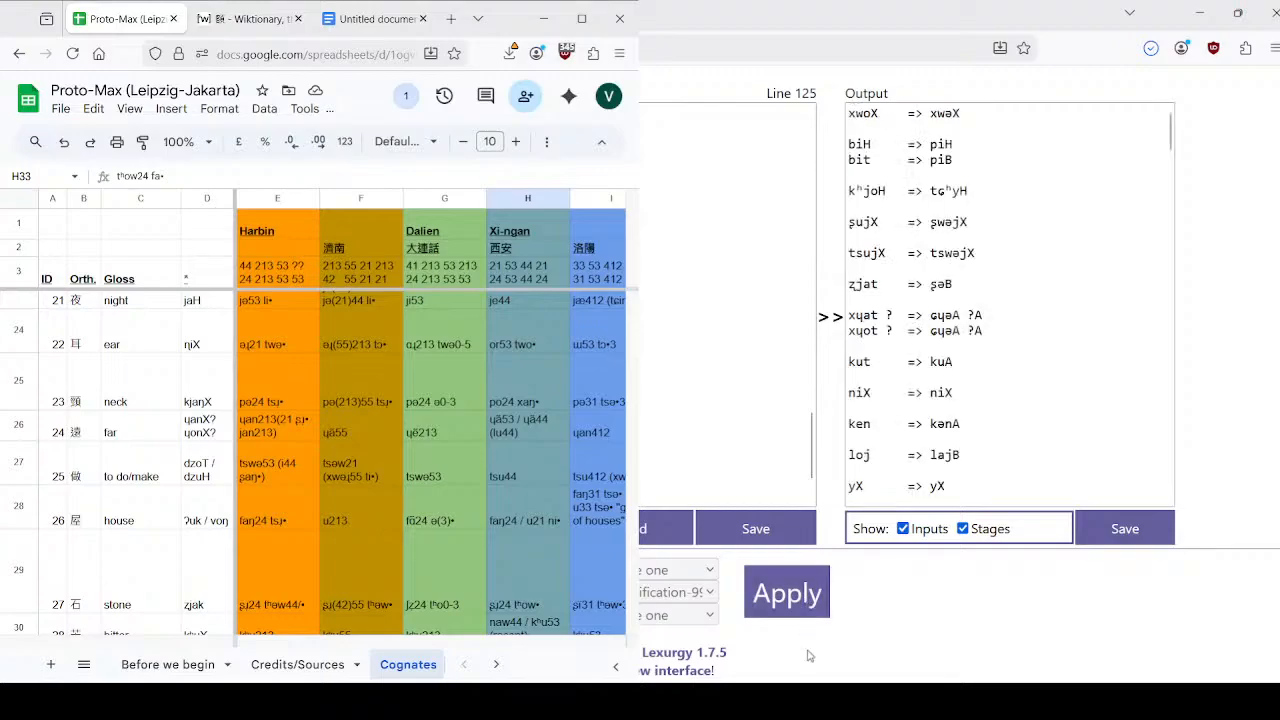
scroll(972, 398, "down", 5)
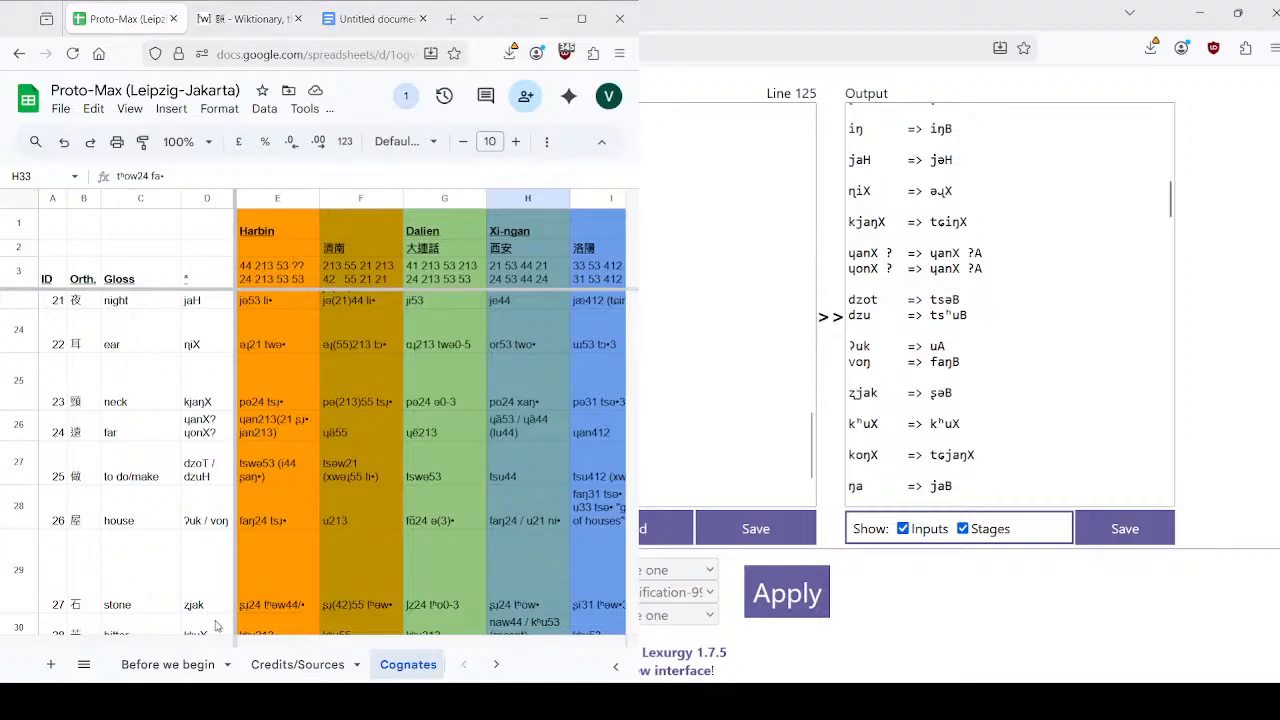
Maximize the Proto-Max spreadsheet with the Harbin sound changes sheet open, and bring Lexurgy back into the same window.
left_click(581, 18)
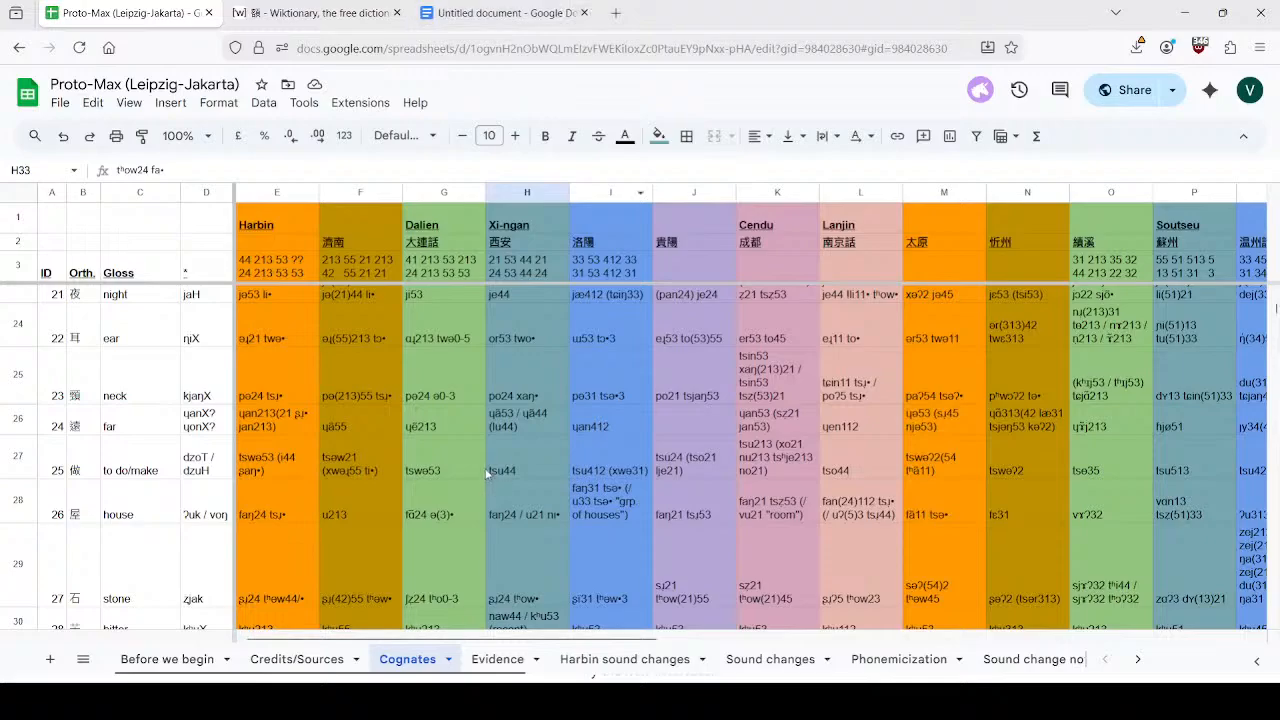
left_click(497, 659)
left_click(608, 660)
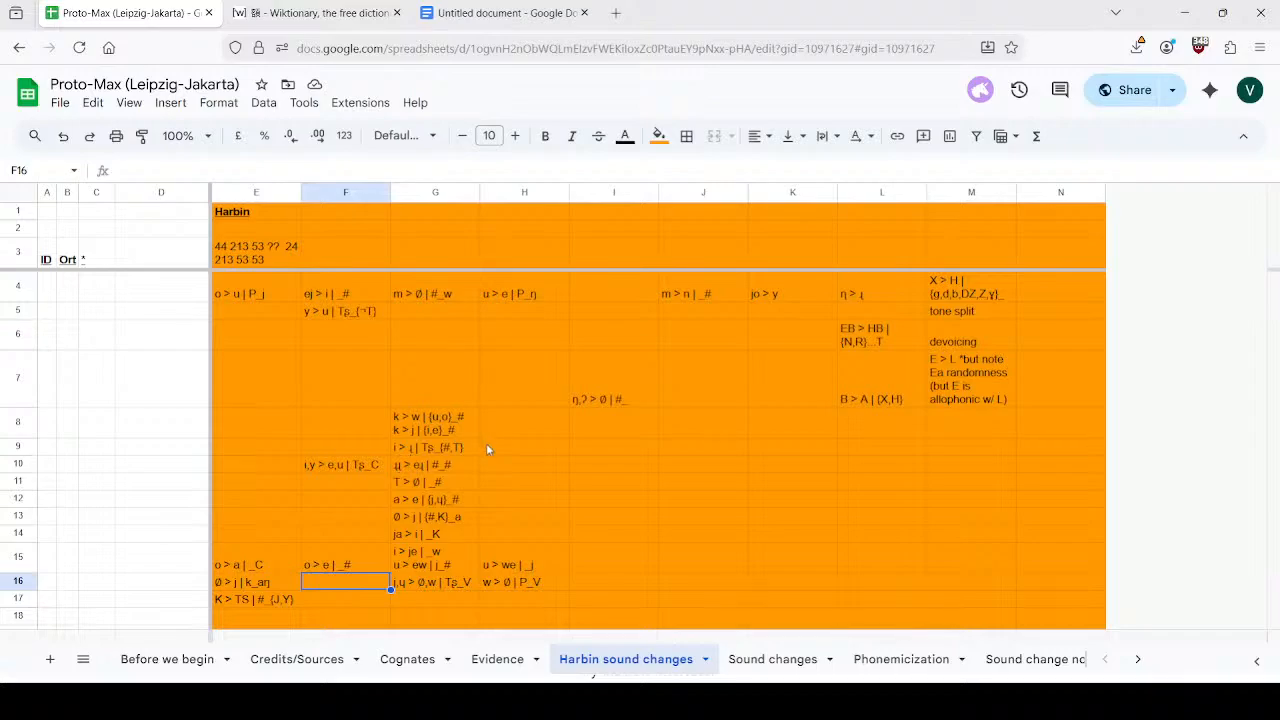
left_click(625, 294)
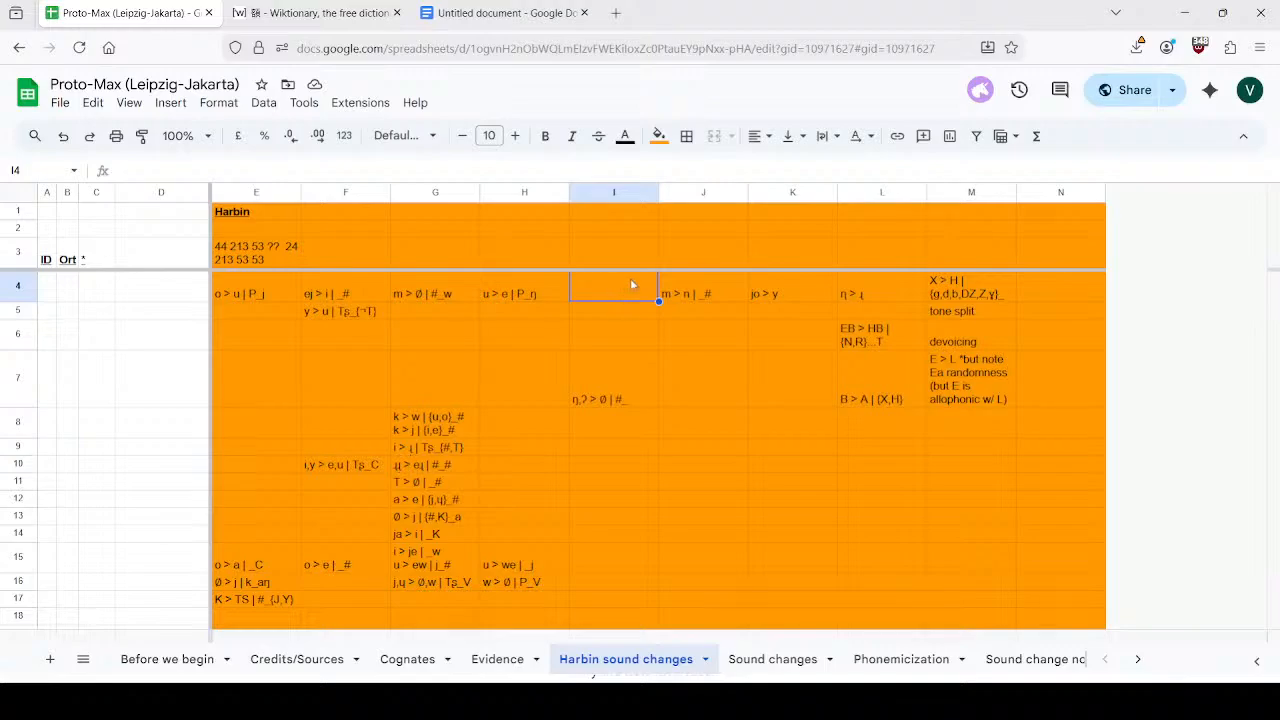
left_click(308, 8)
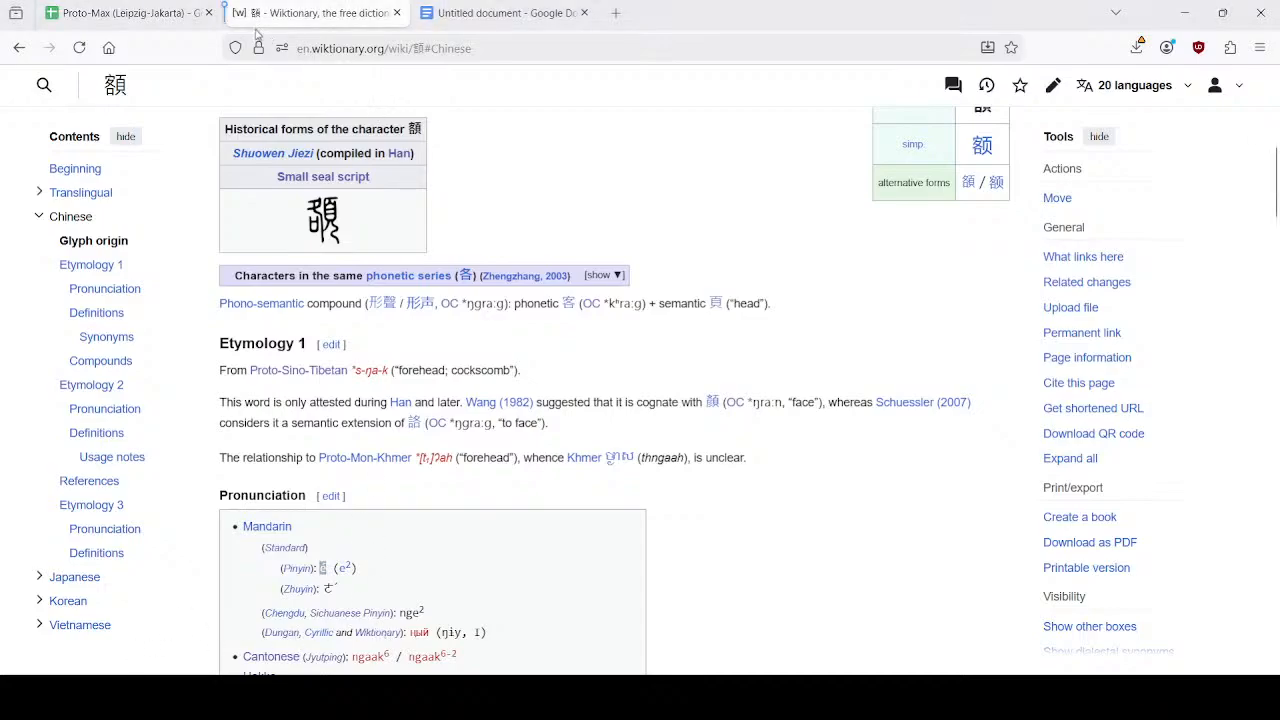
key("ctrl+shift+t")
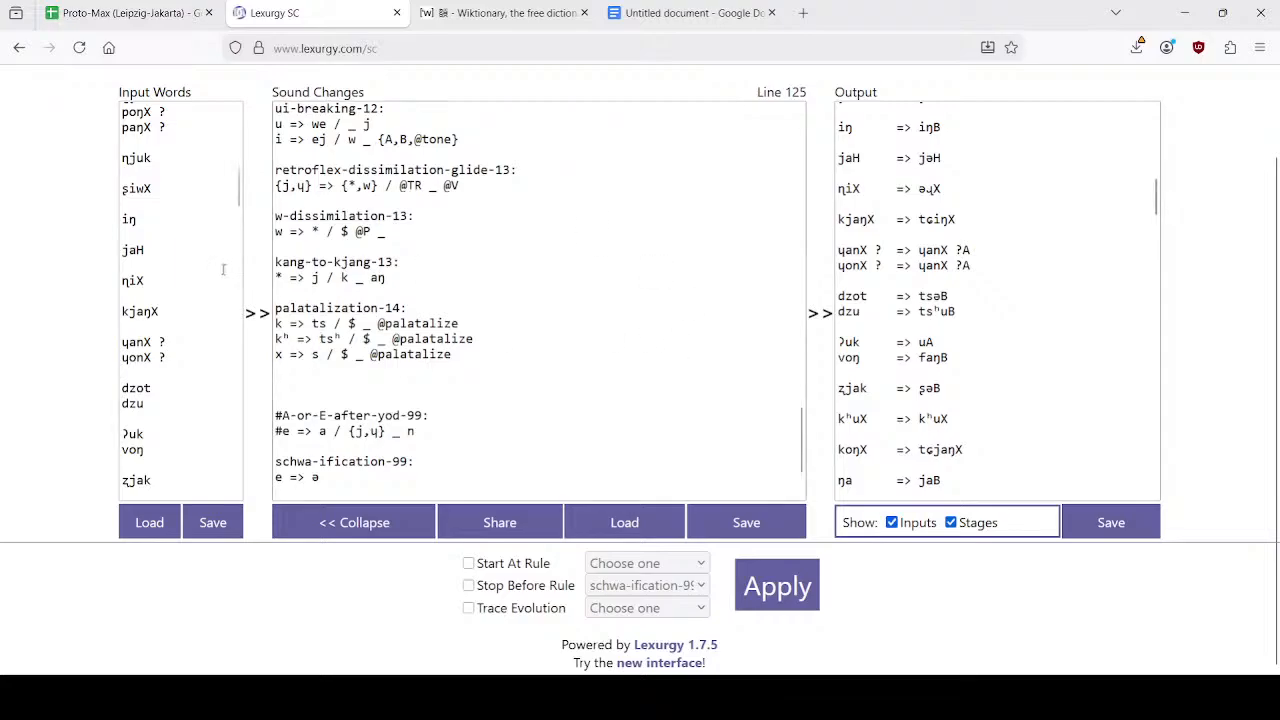
Start a new rule named w-insertion-1 between the class definitions and mw-simplification-1 in the sound changes.
scroll(491, 290, "up", 20)
scroll(491, 290, "up", 3)
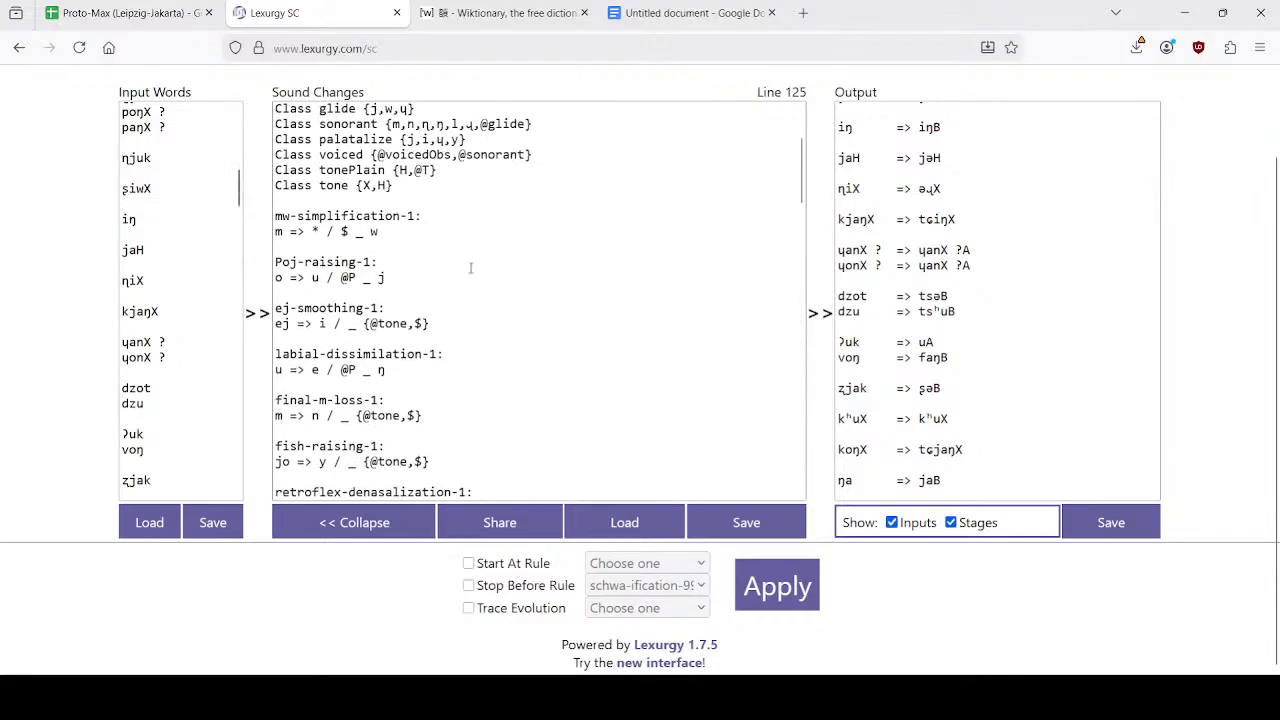
left_click(474, 196)
left_click(473, 185)
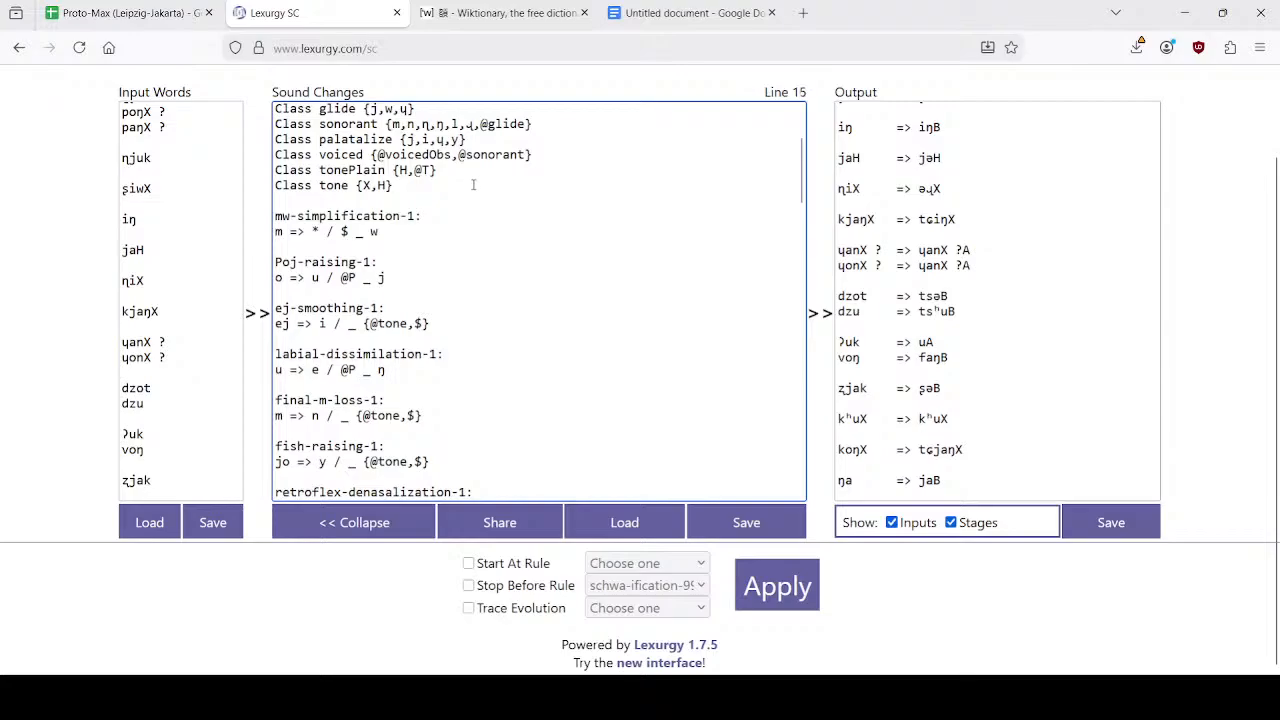
key("Return")
key("Return")
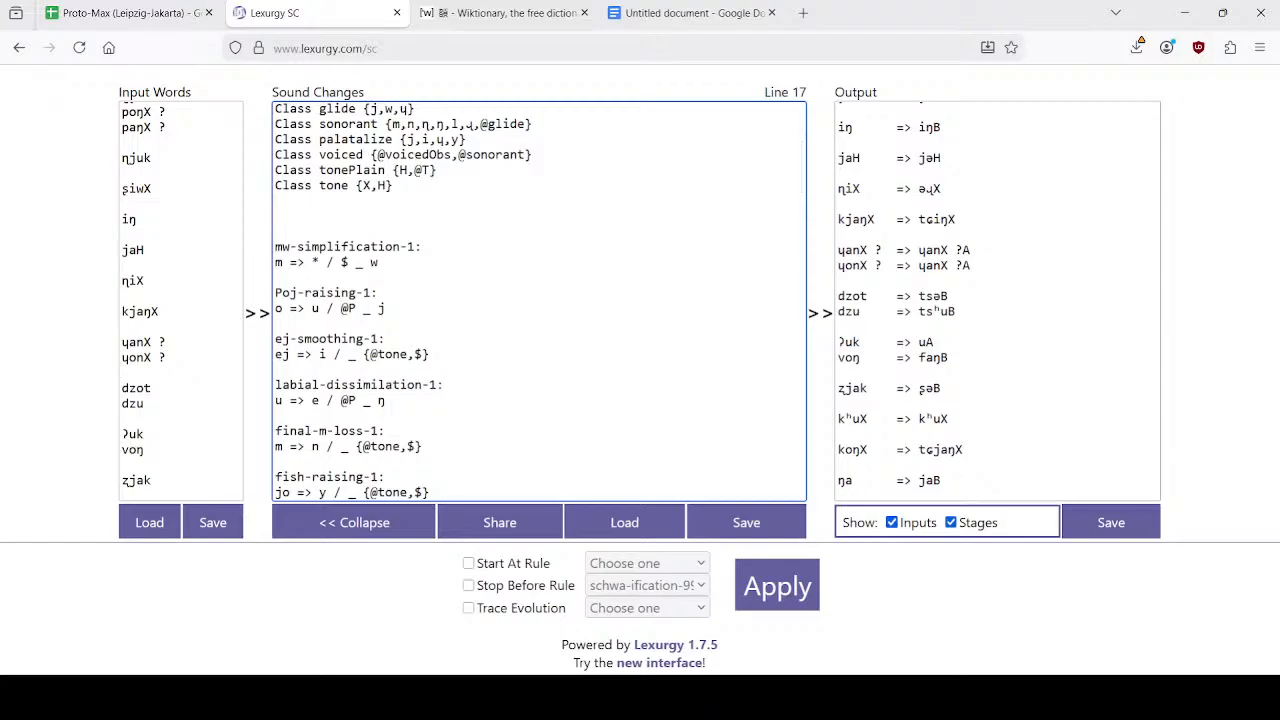
type("w-insertion-1:")
key("Return")
Define the w-insertion-1 rule as "* => w / _ o".
type("o")
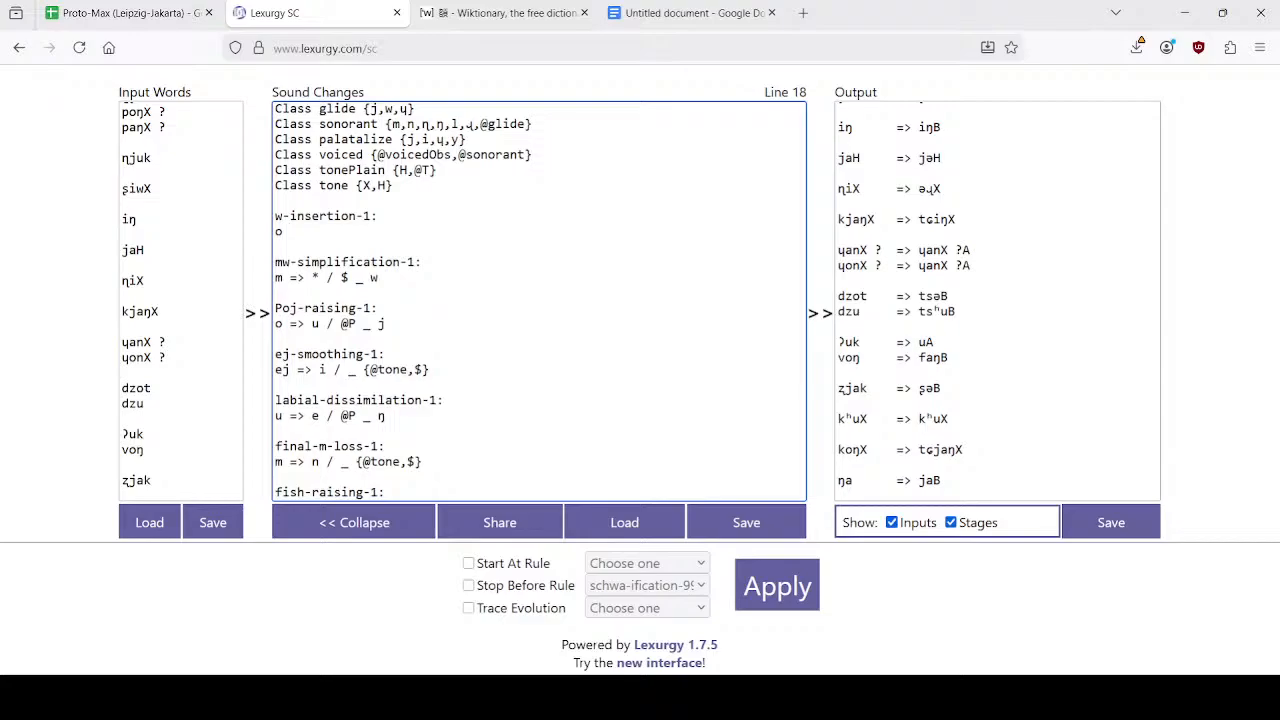
key("BackSpace")
key("BackSpace")
type("* =")
key("BackSpace")
type("->")
key("BackSpace")
key("BackSpace")
type("=> we")
key("BackSpace")
type("/")
type("_ o")
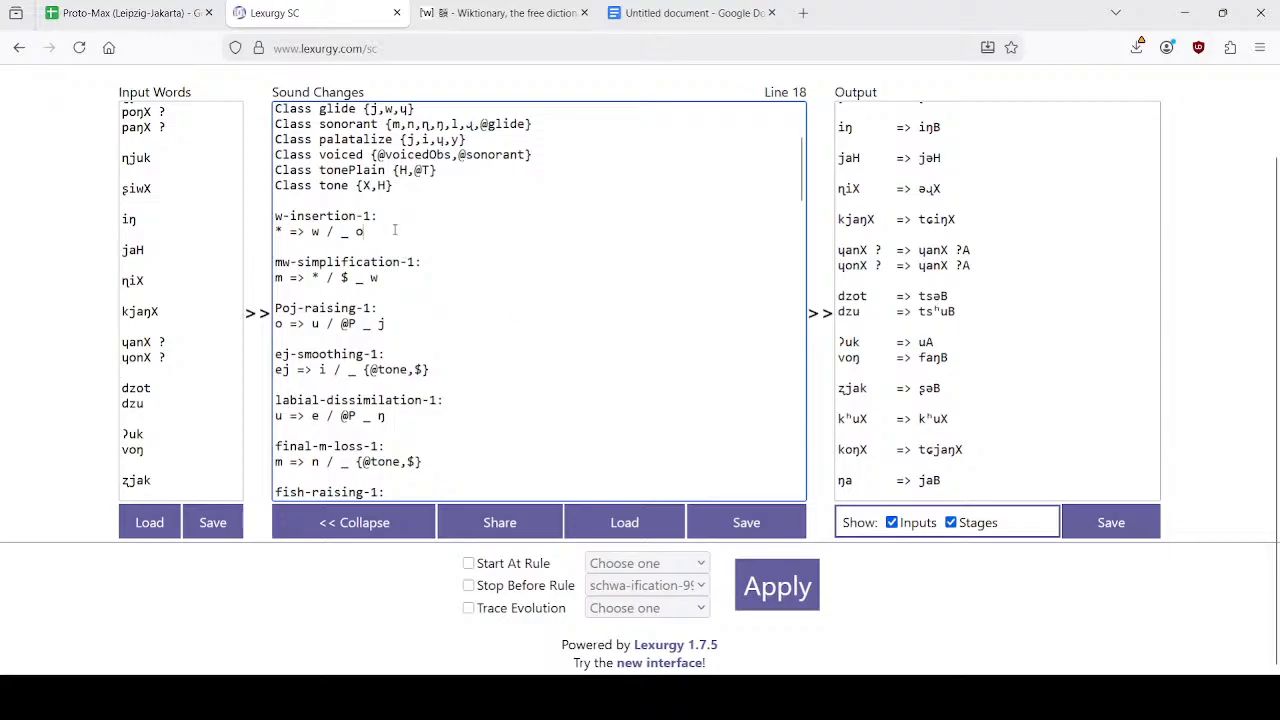
Apply the sound changes with the w-insertion rule and check the outputs down to dzot and dzu.
left_click(795, 592)
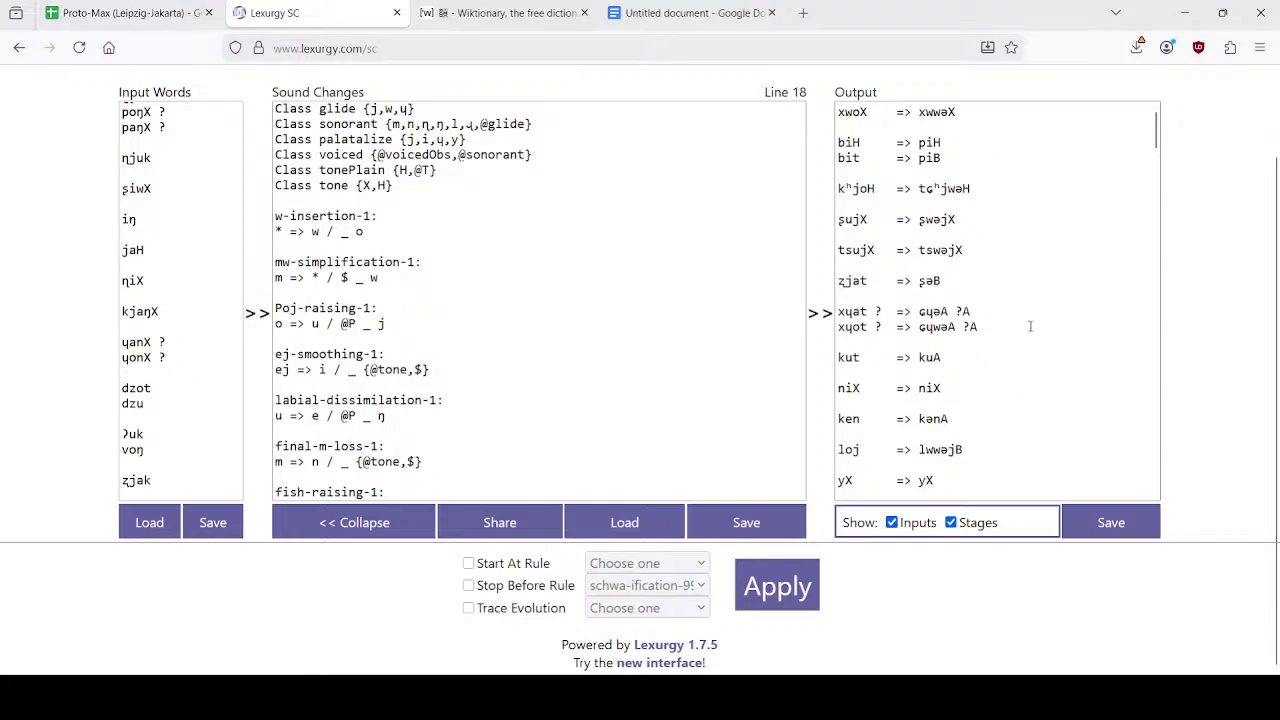
scroll(1028, 324, "down", 5)
scroll(1028, 324, "down", 2)
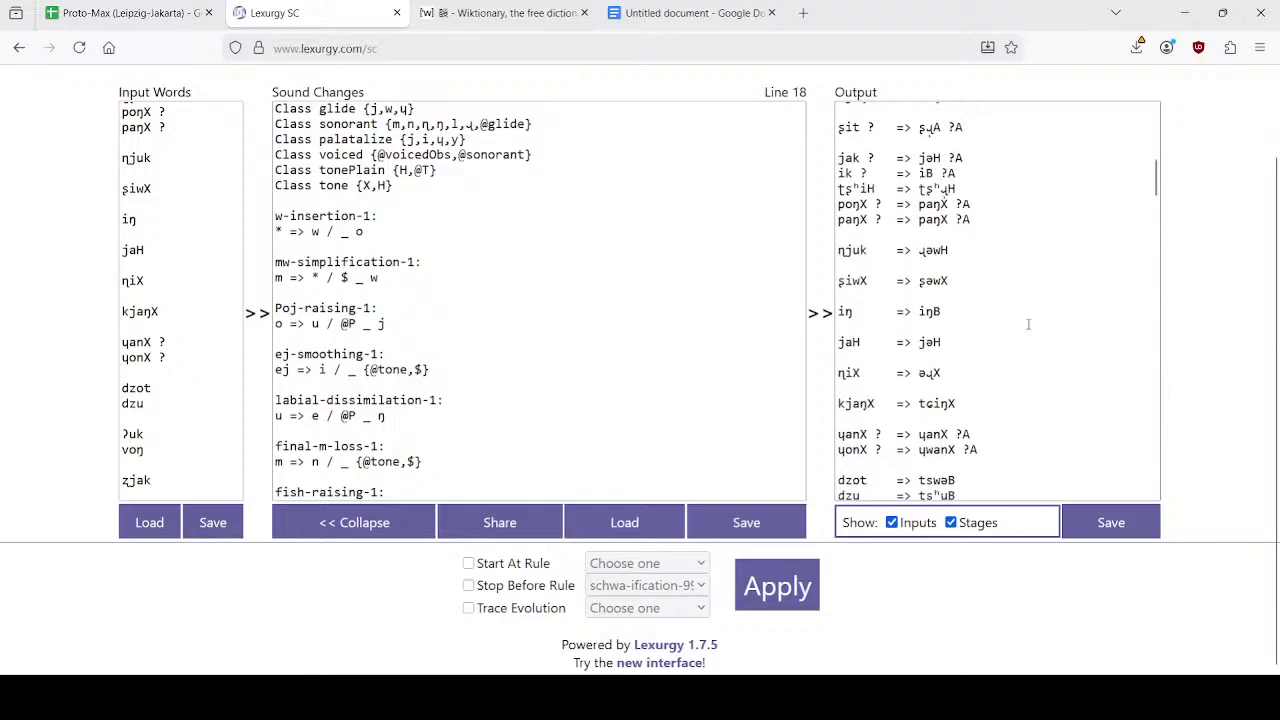
scroll(1028, 324, "down", 2)
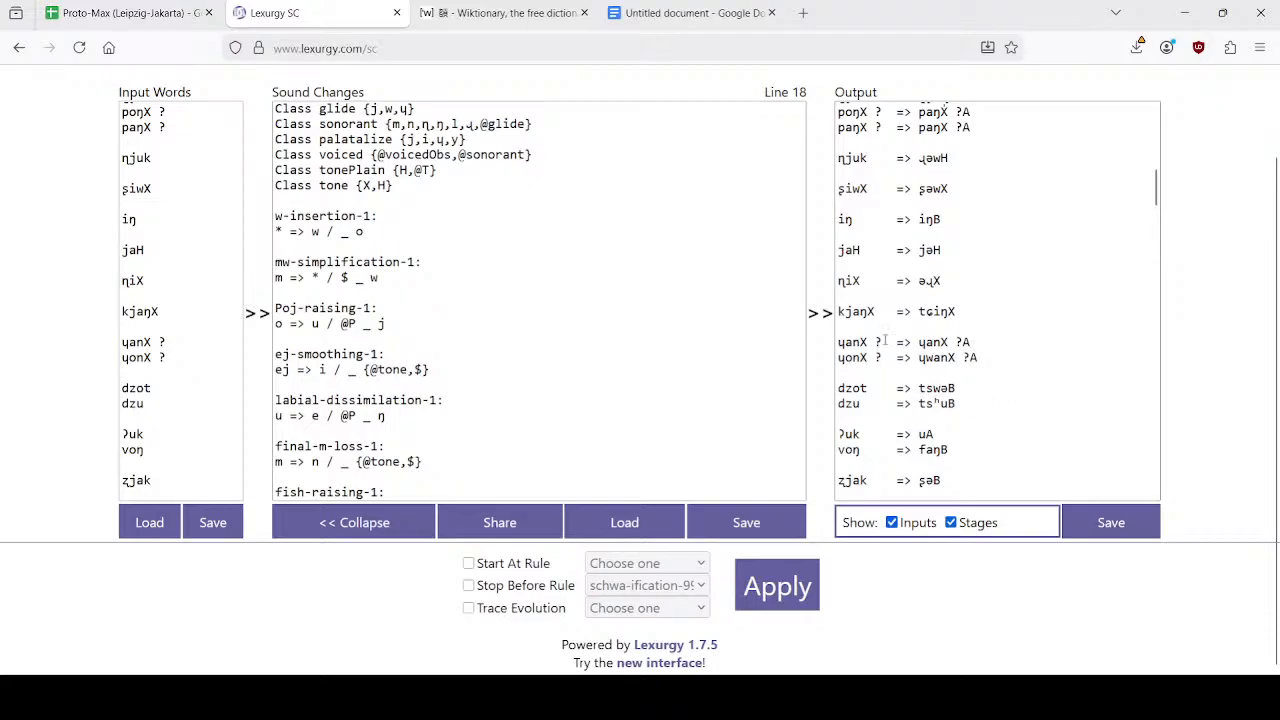
Check the dialect forms of to do/make in the Cognates sheet, and change dzot to dzoH in Lexurgy's input words.
left_click(172, 10)
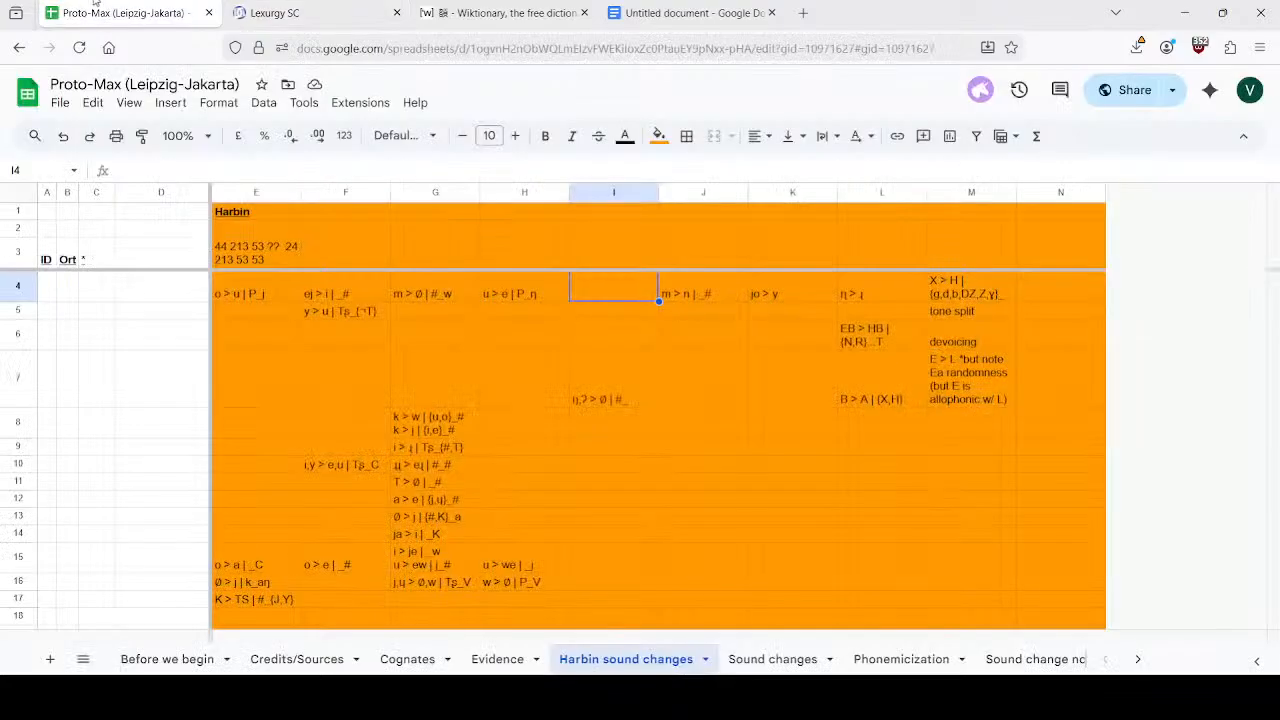
left_click(326, 660)
left_click(410, 660)
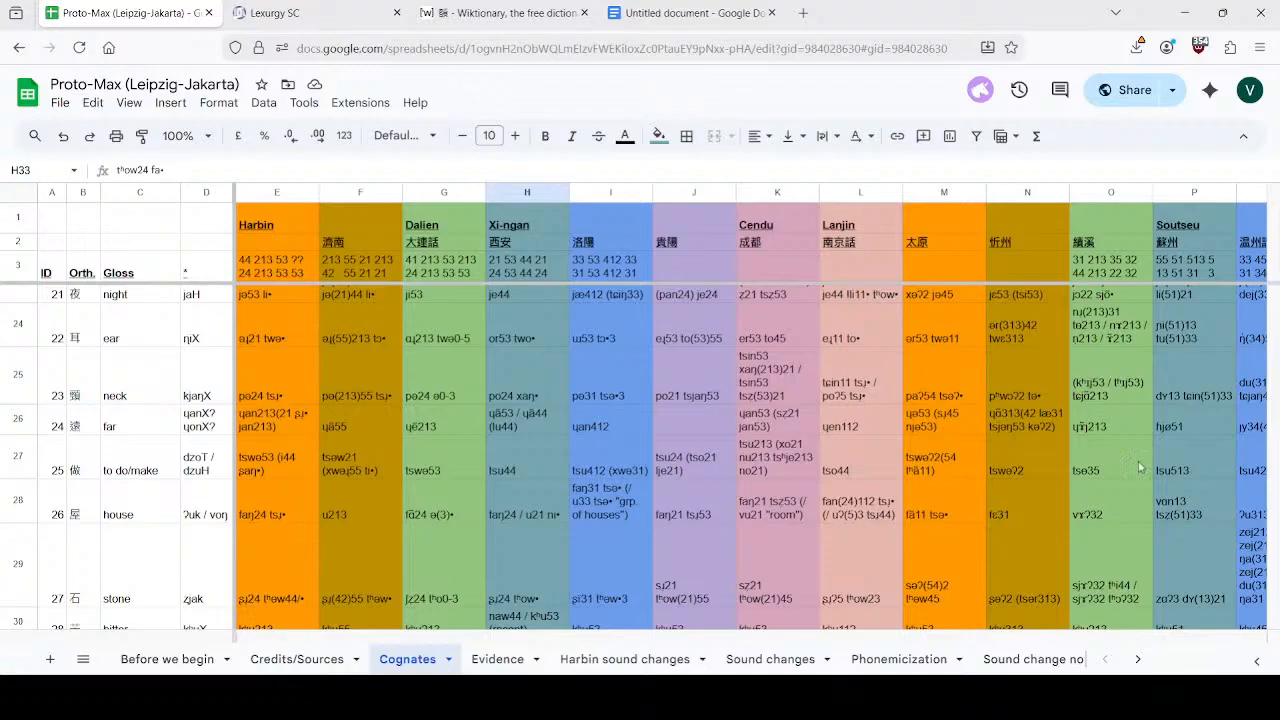
left_click(1203, 470)
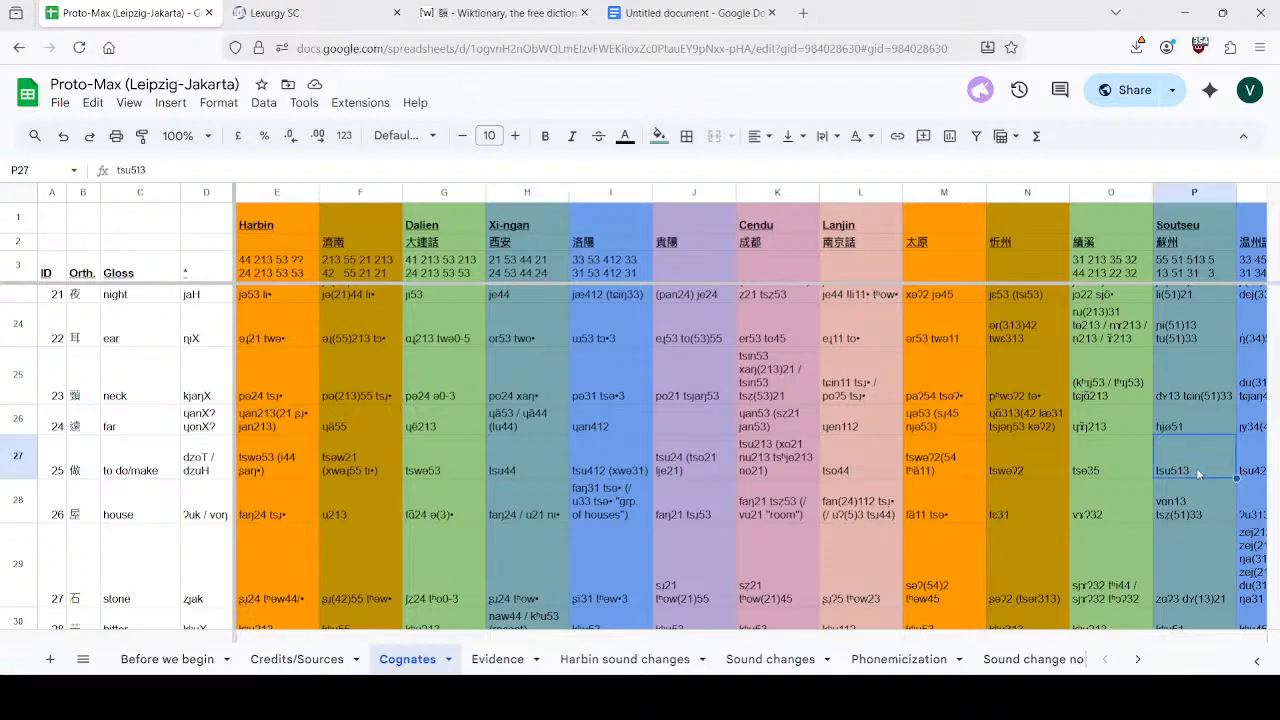
scroll(591, 640, "right", 2)
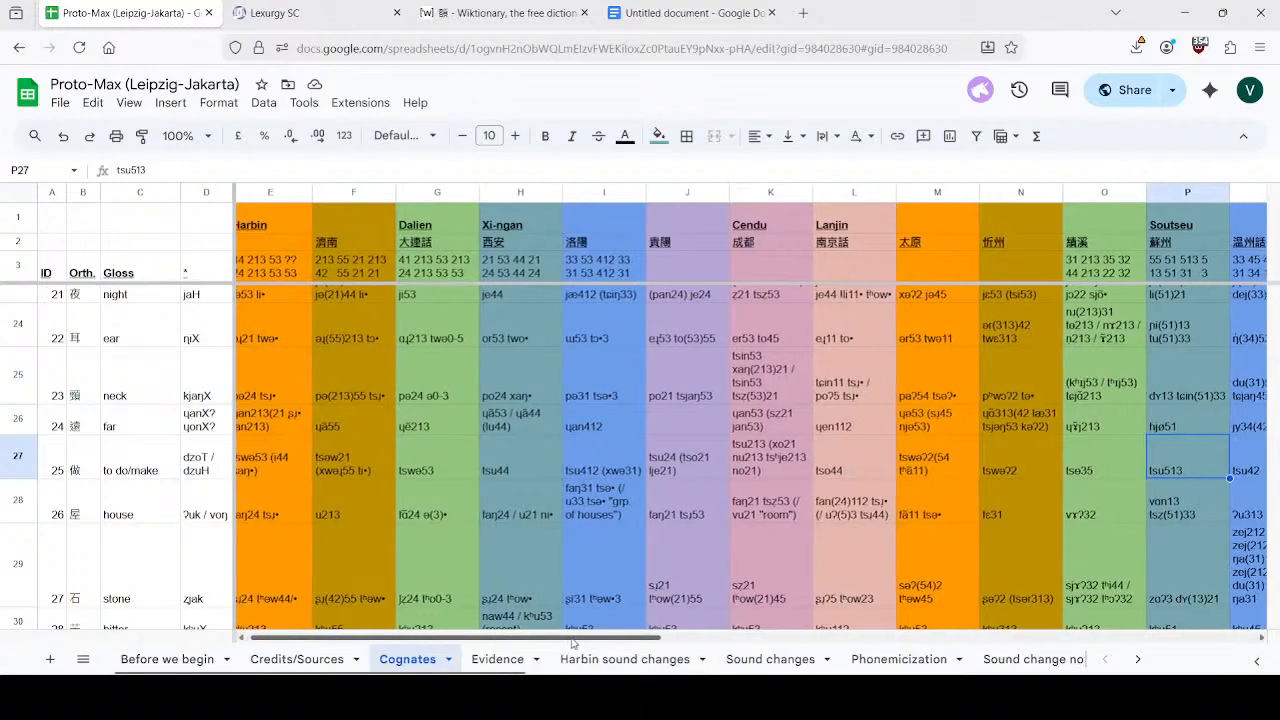
left_click(285, 13)
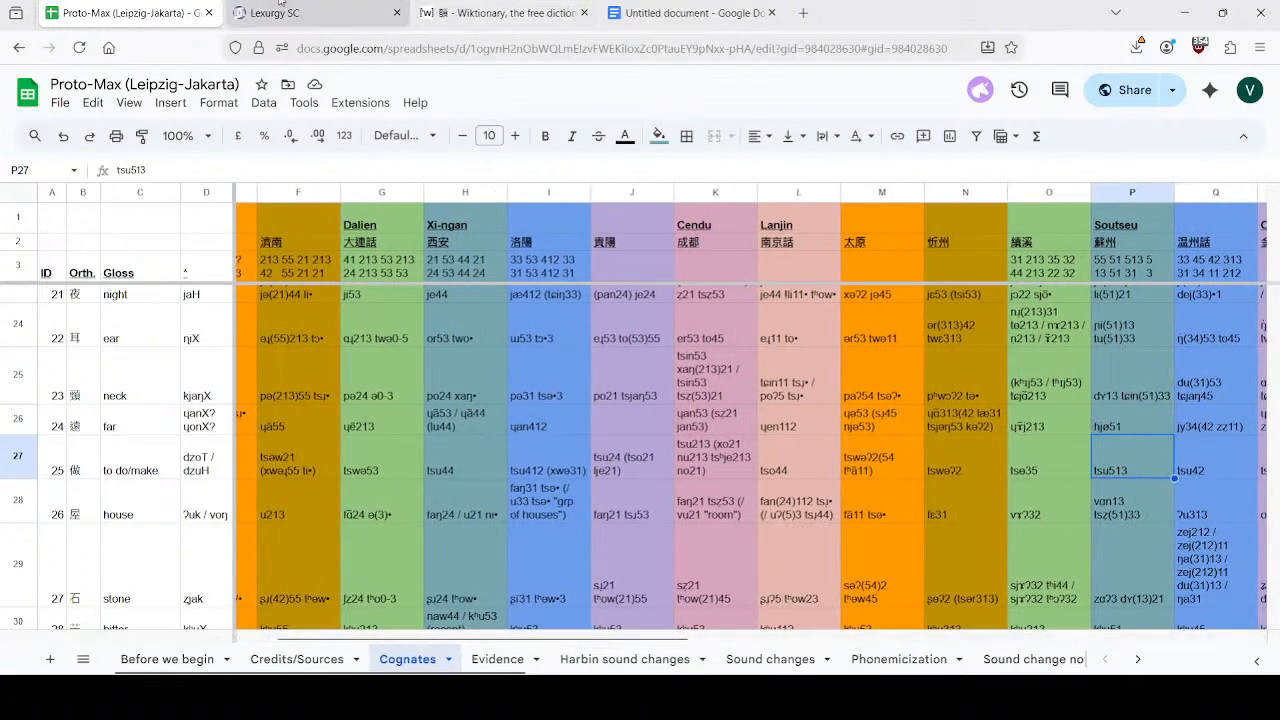
left_click(172, 390)
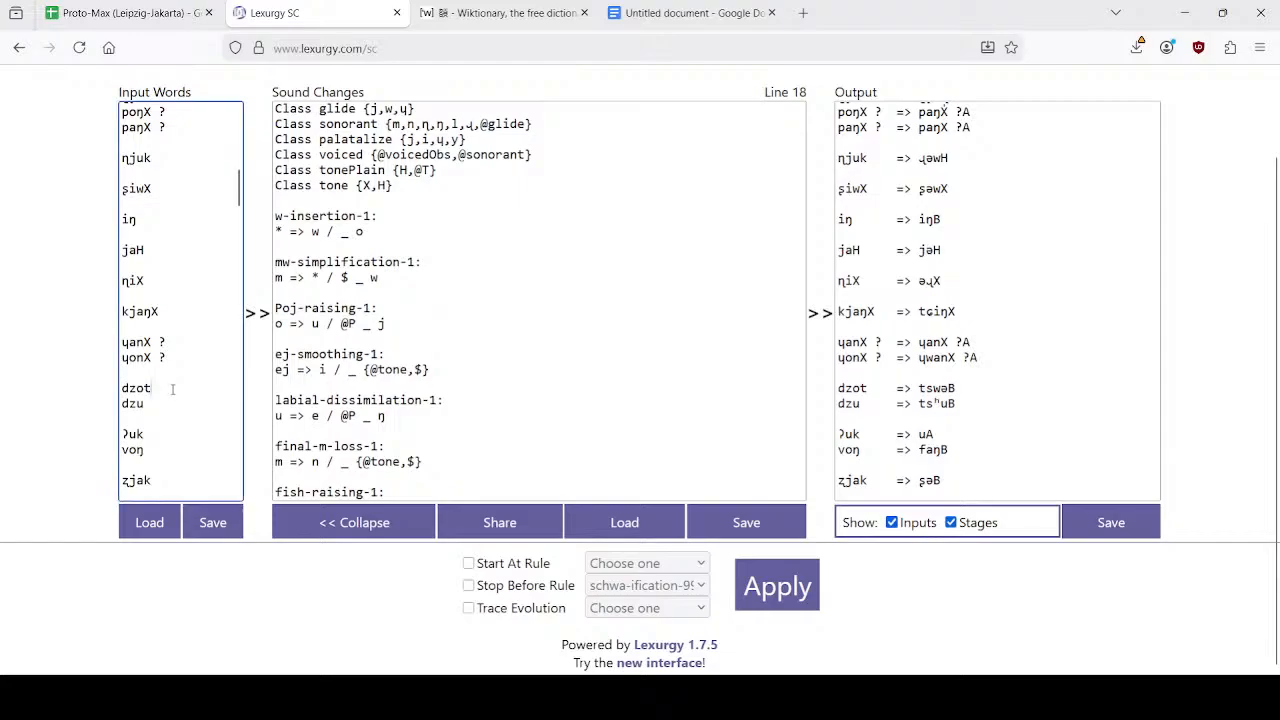
key("BackSpace")
type("H")
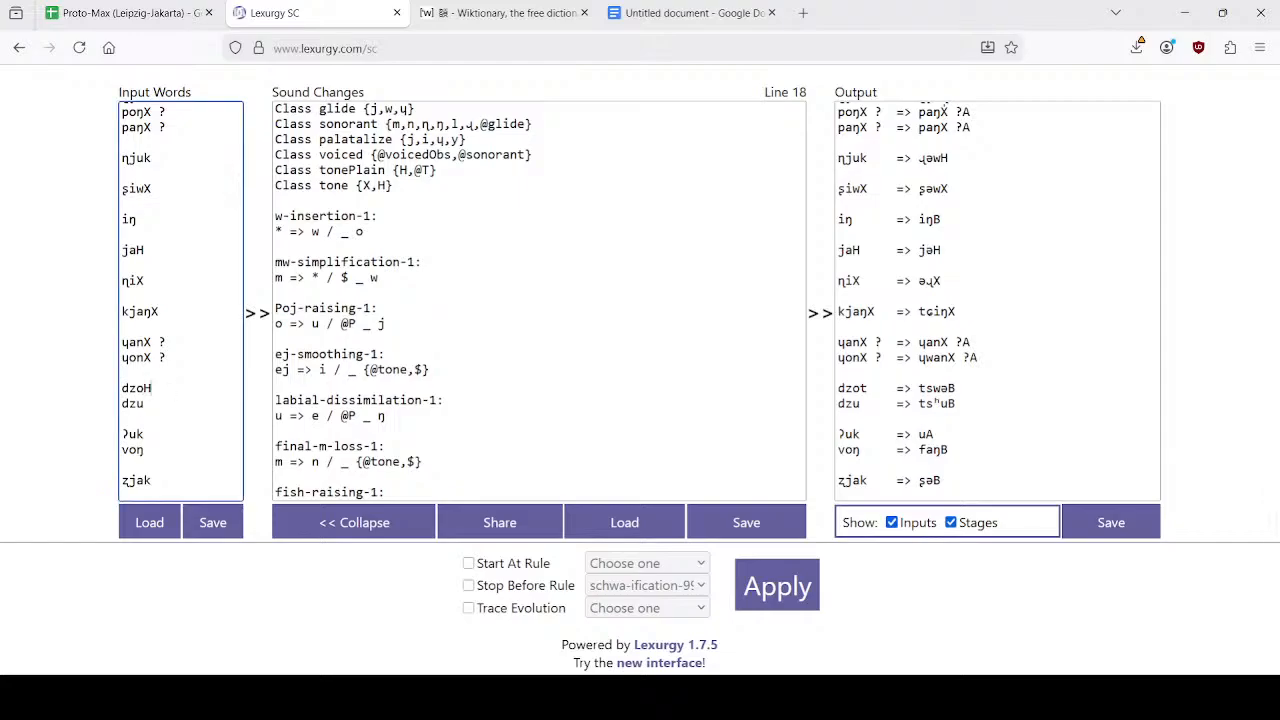
Apply the sound changes to the updated input words and check the outputs down to dzoH and dzu.
left_click(797, 593)
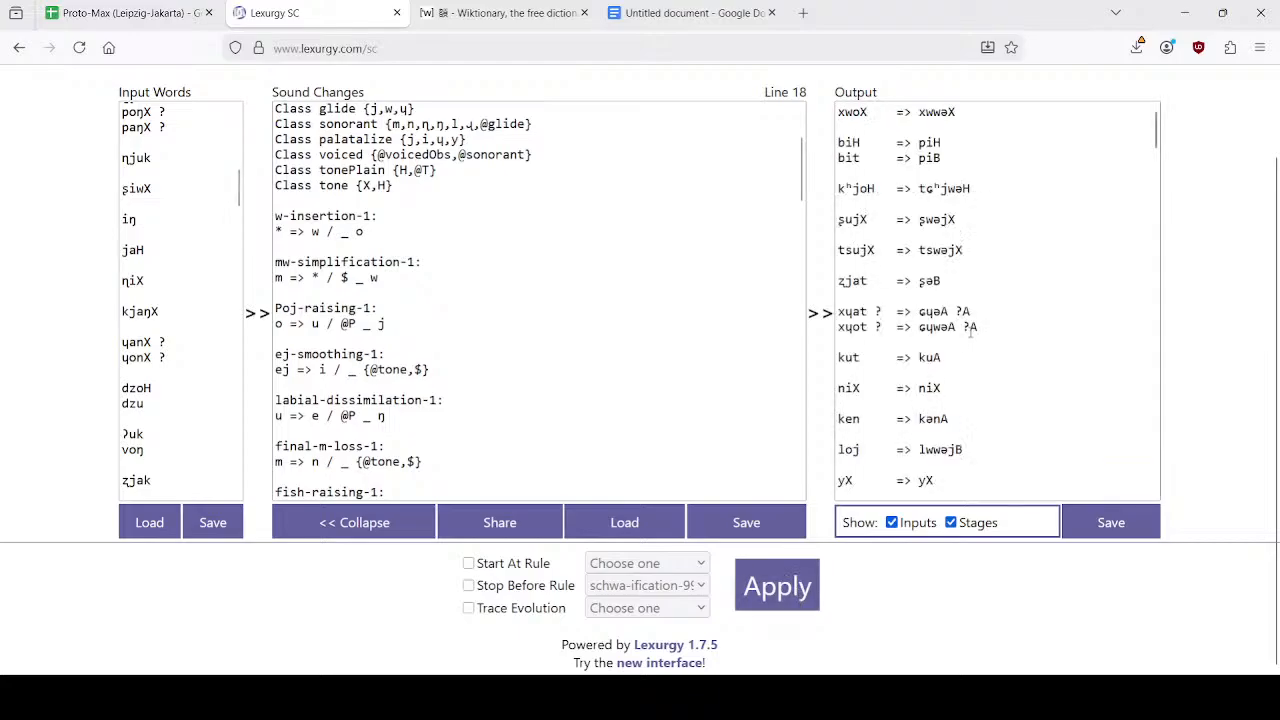
scroll(970, 333, "down", 2)
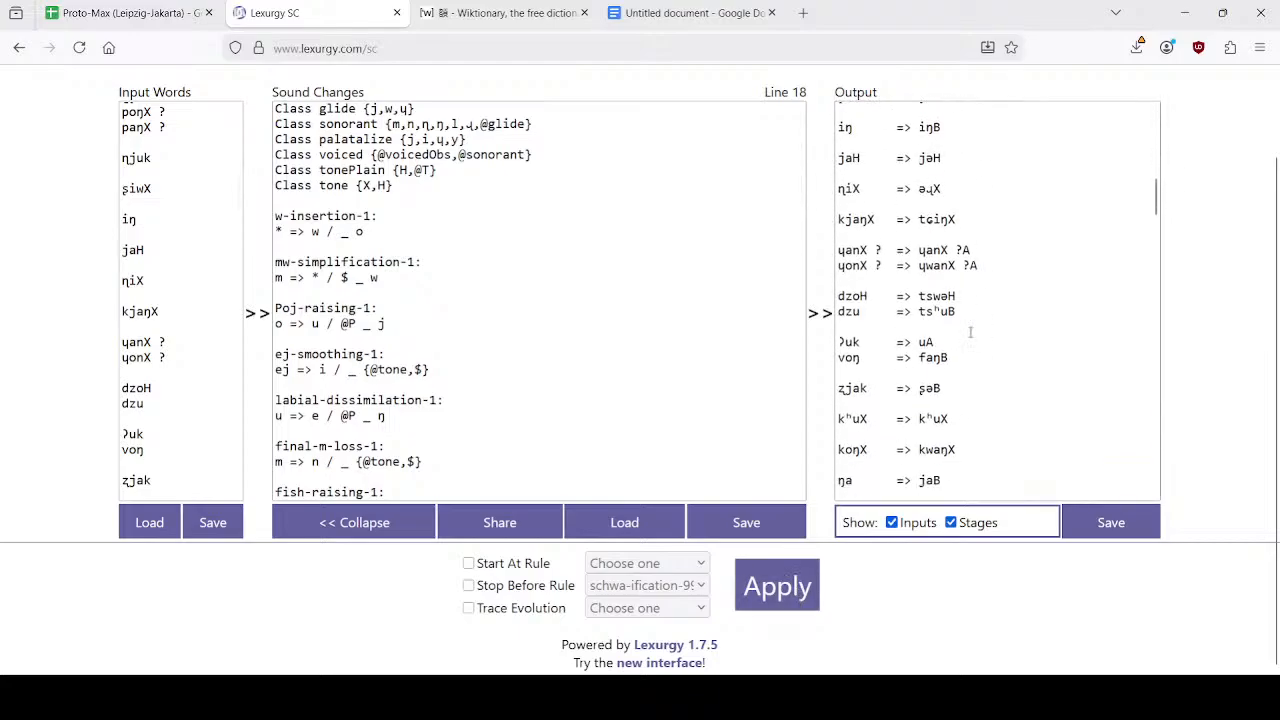
scroll(970, 333, "down", 2)
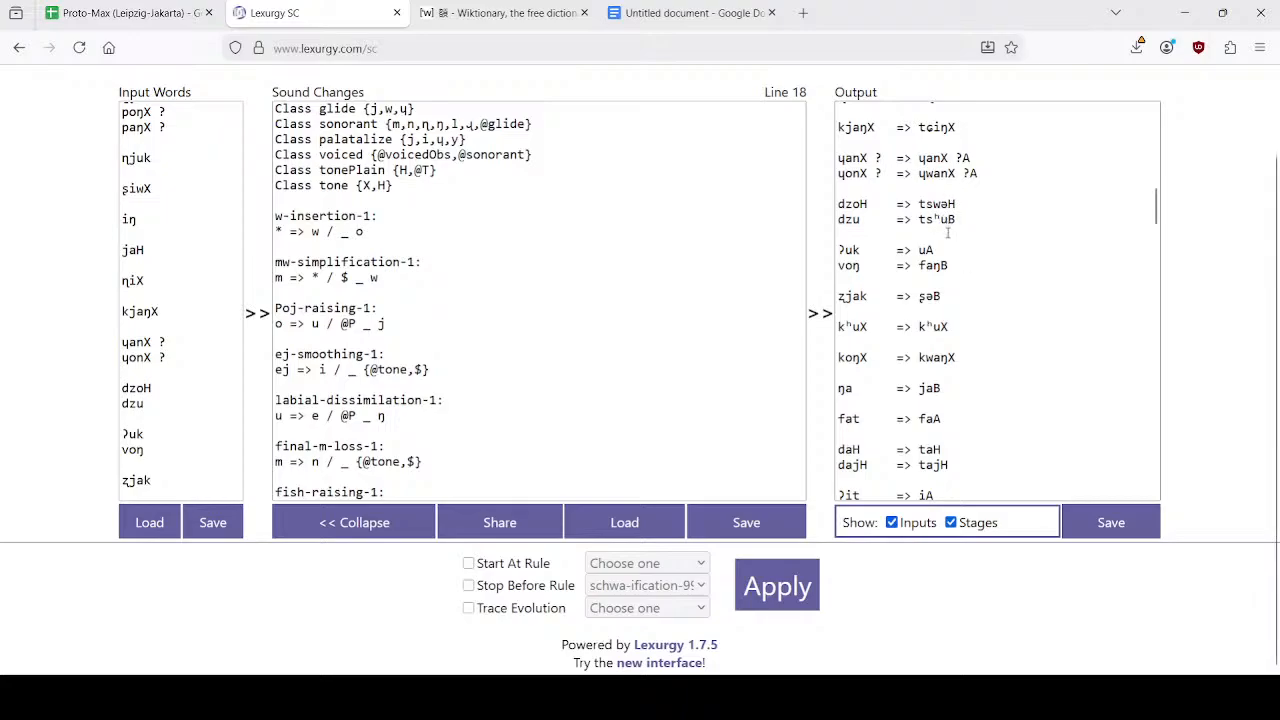
Change the input words dzu to dzuH and dzoH to tsoH, then reapply the sound changes and check the loj output.
left_click(160, 403)
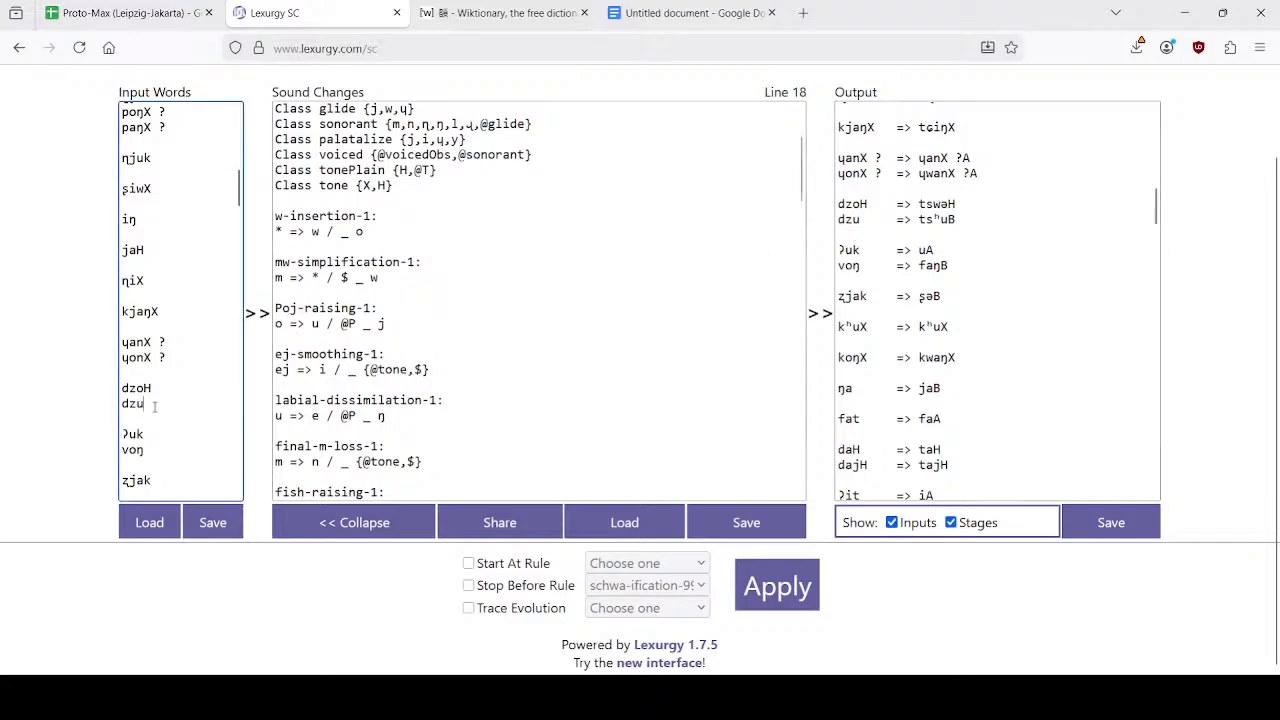
type("H")
left_click(133, 388)
key("BackSpace")
key("BackSpace")
type("ts")
left_click(778, 588)
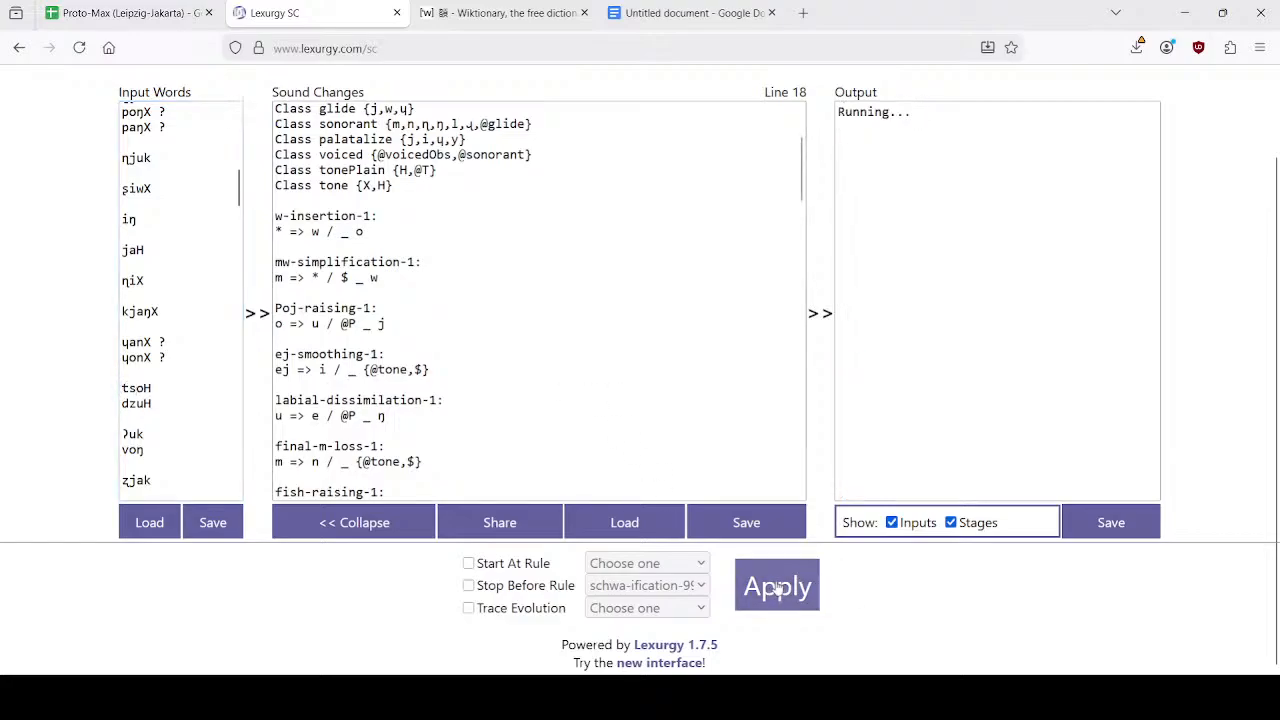
scroll(963, 333, "down", 2)
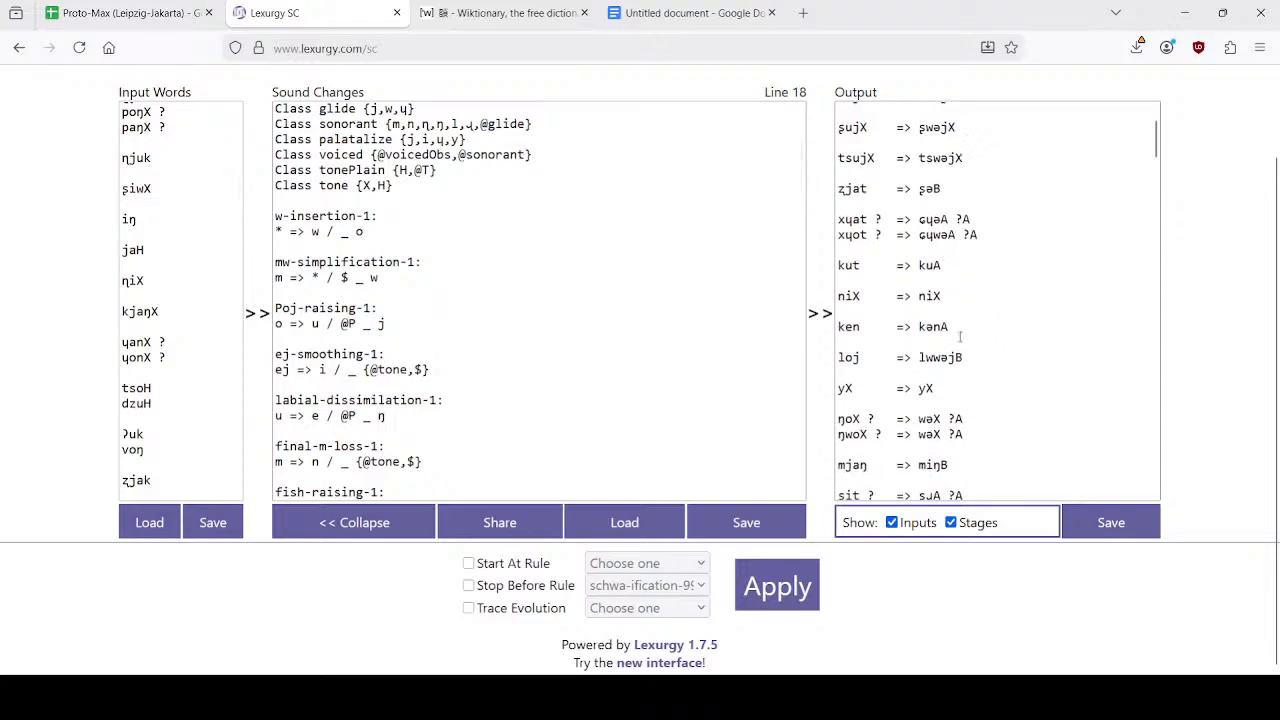
left_click(935, 357)
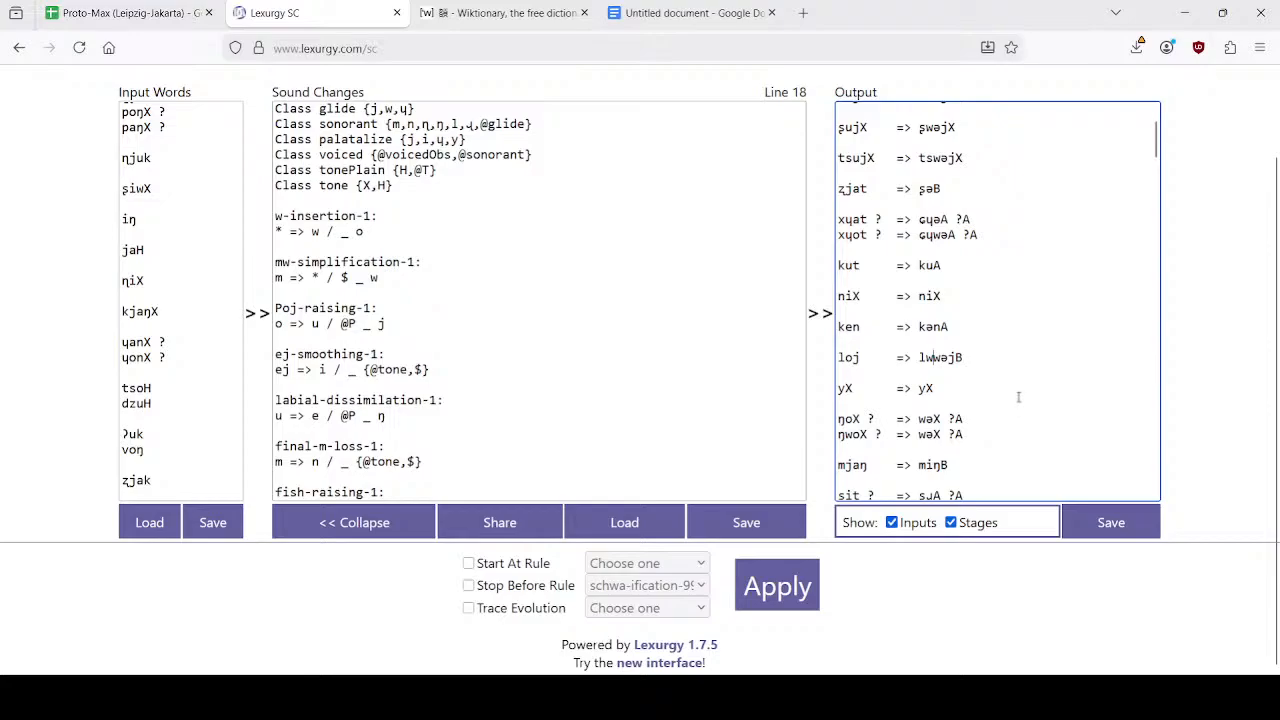
Restrict w-insertion-1 to word-final o with "* => w / _ o $", apply it, and check the outputs down to dzuH.
left_click(717, 231)
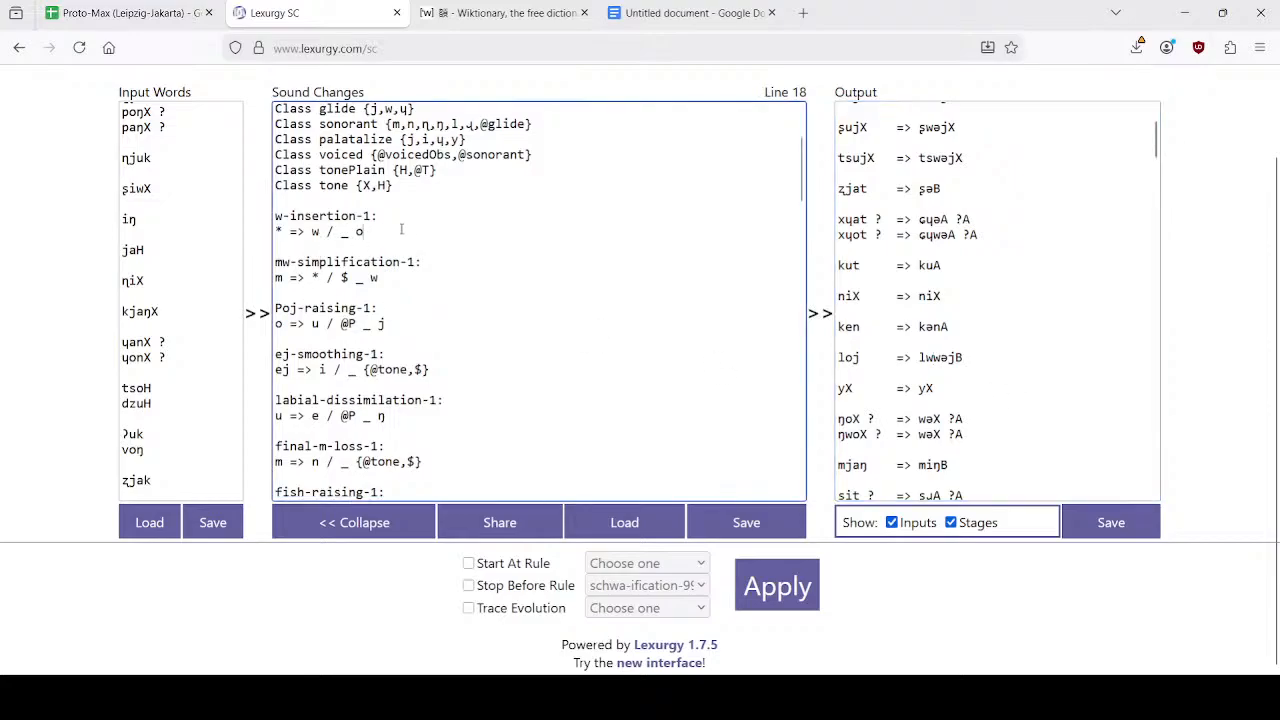
type("$")
left_click(777, 586)
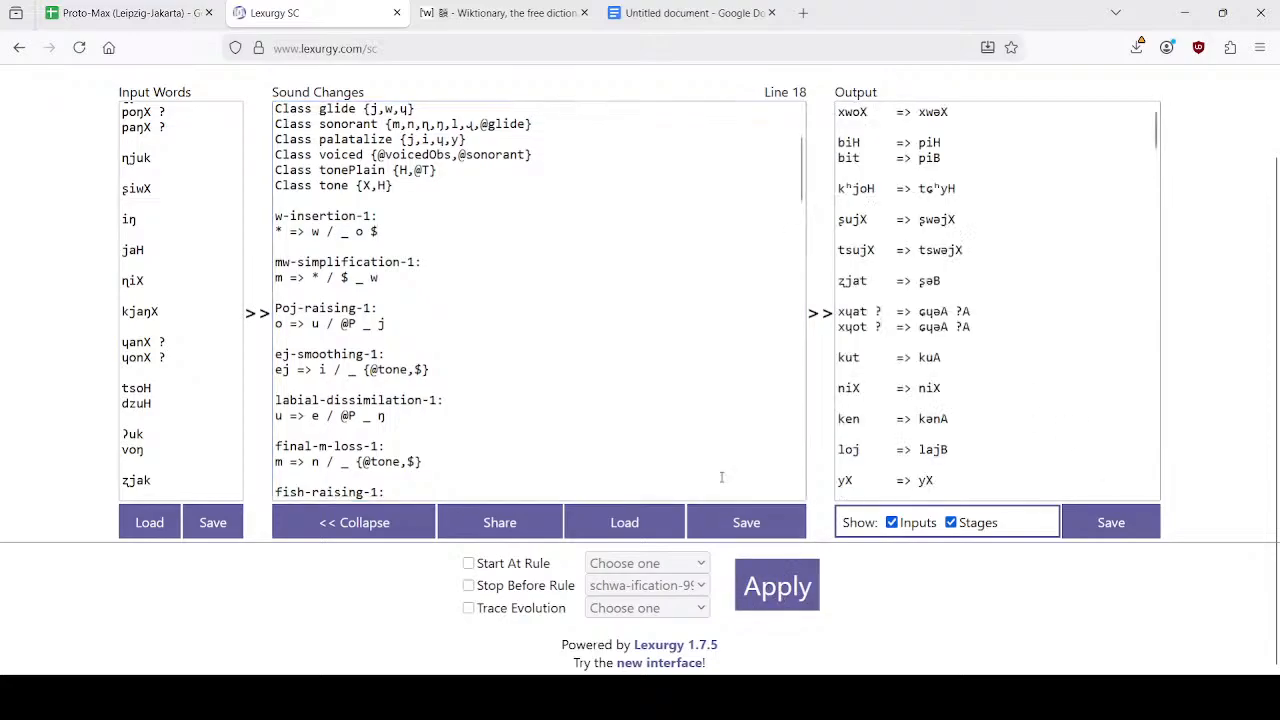
scroll(1138, 294, "down", 4)
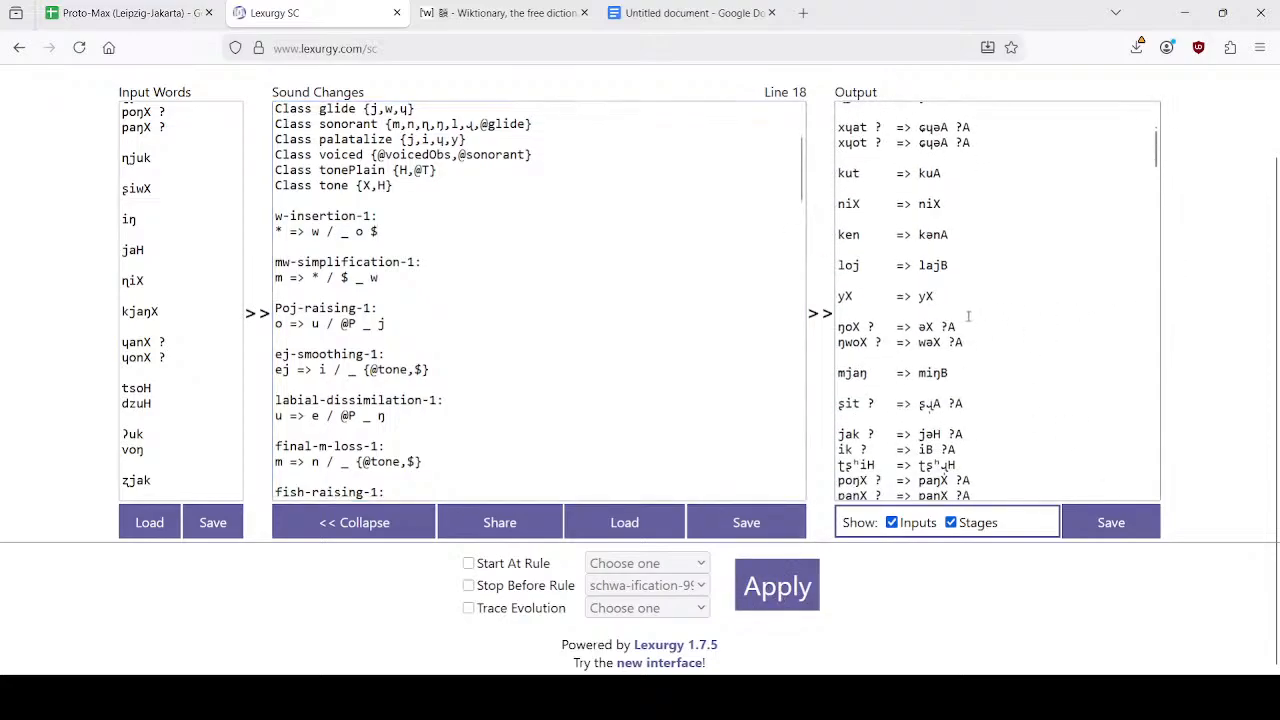
scroll(968, 316, "down", 6)
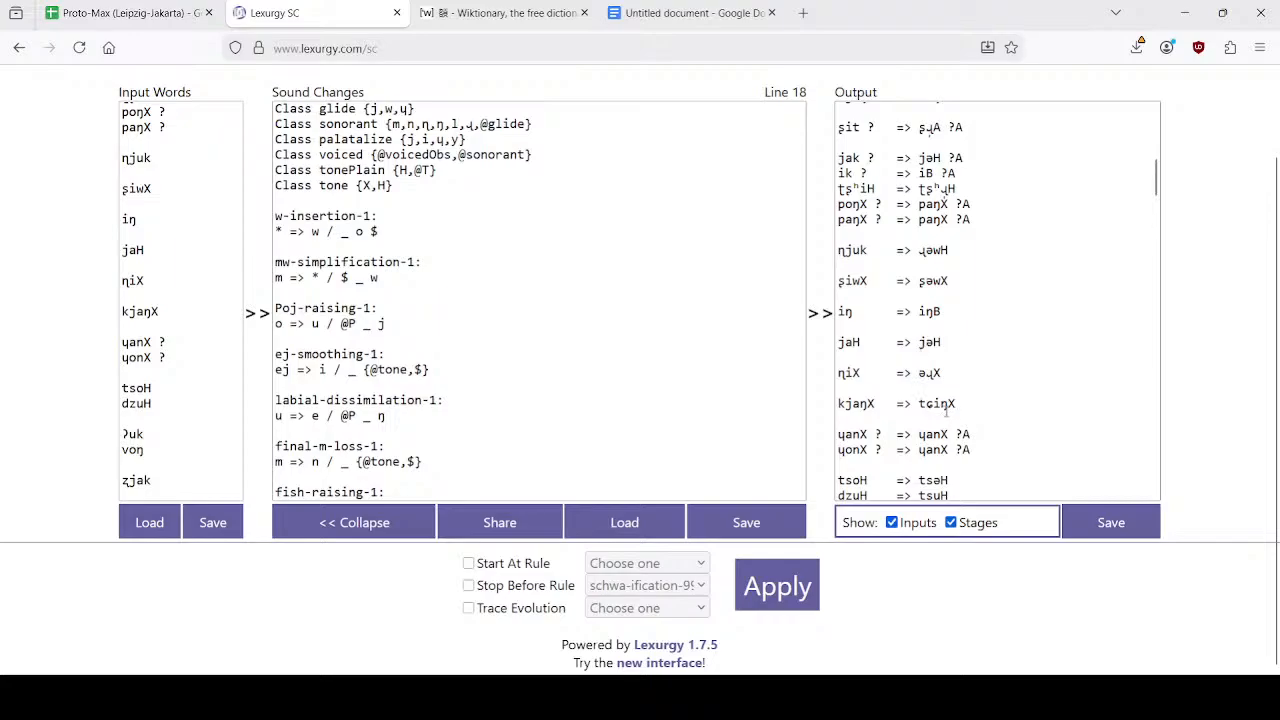
scroll(928, 360, "down", 2)
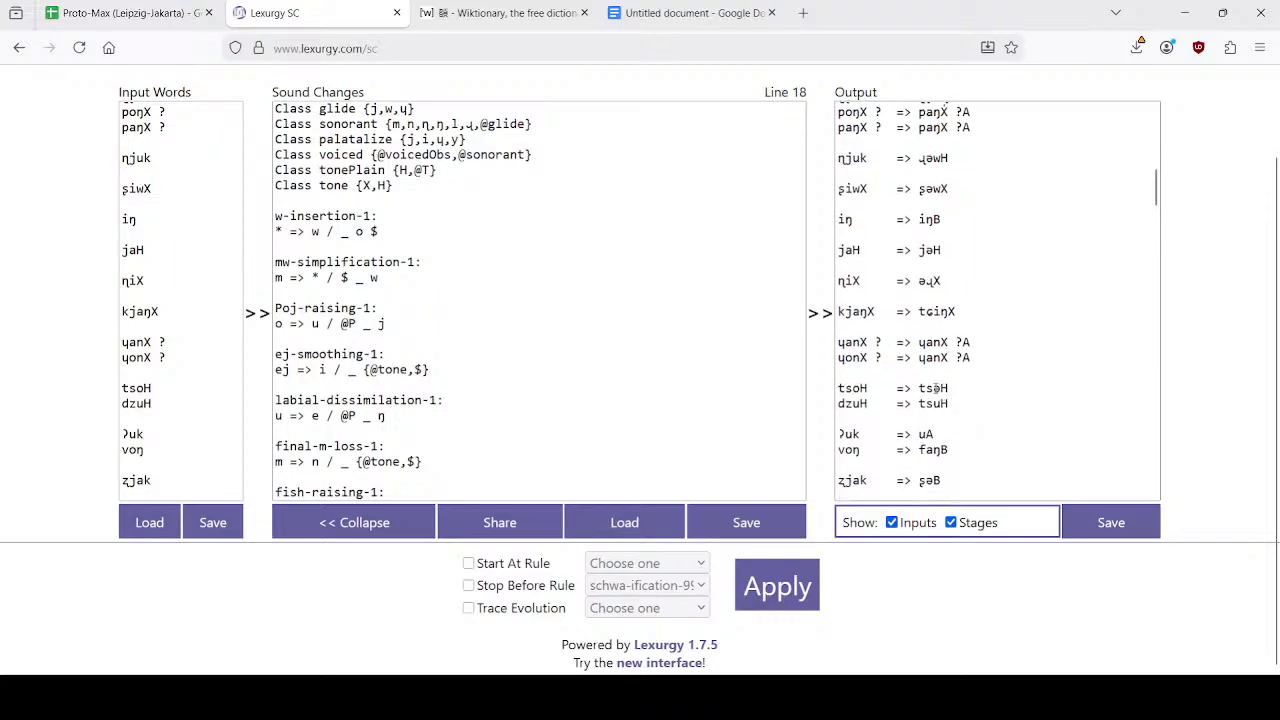
left_click(382, 232)
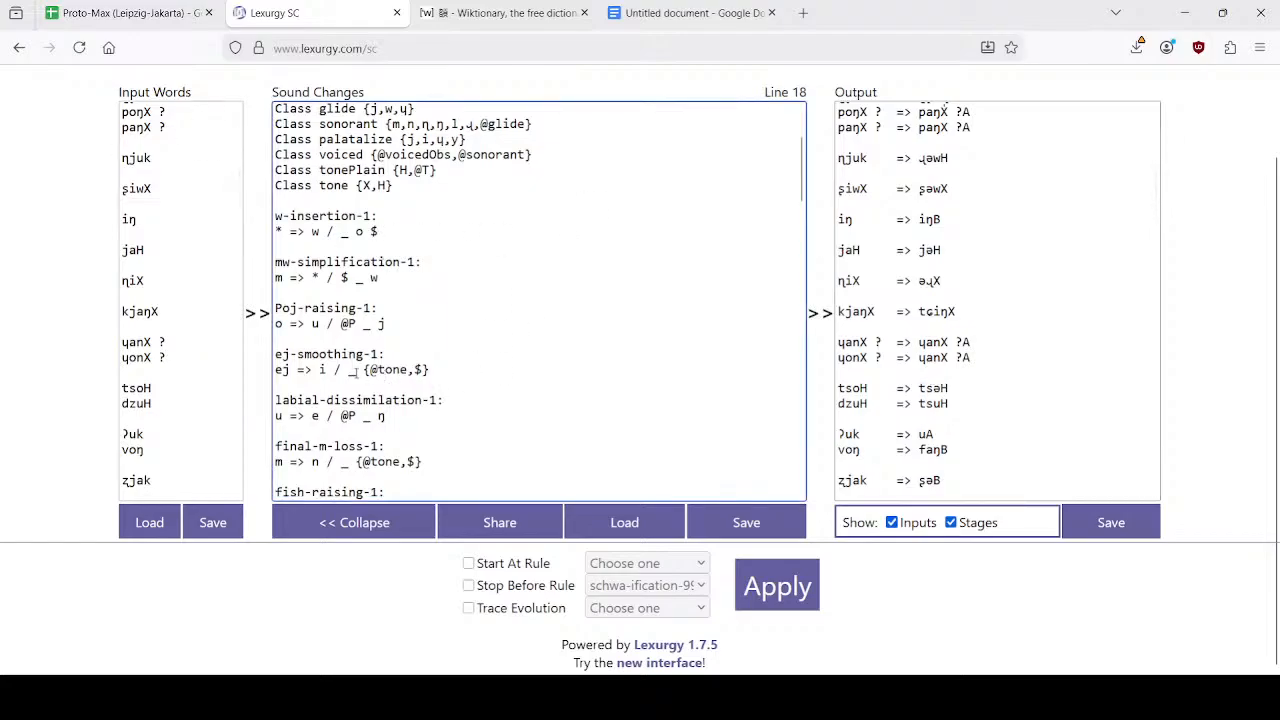
left_click_drag(362, 370, 430, 370)
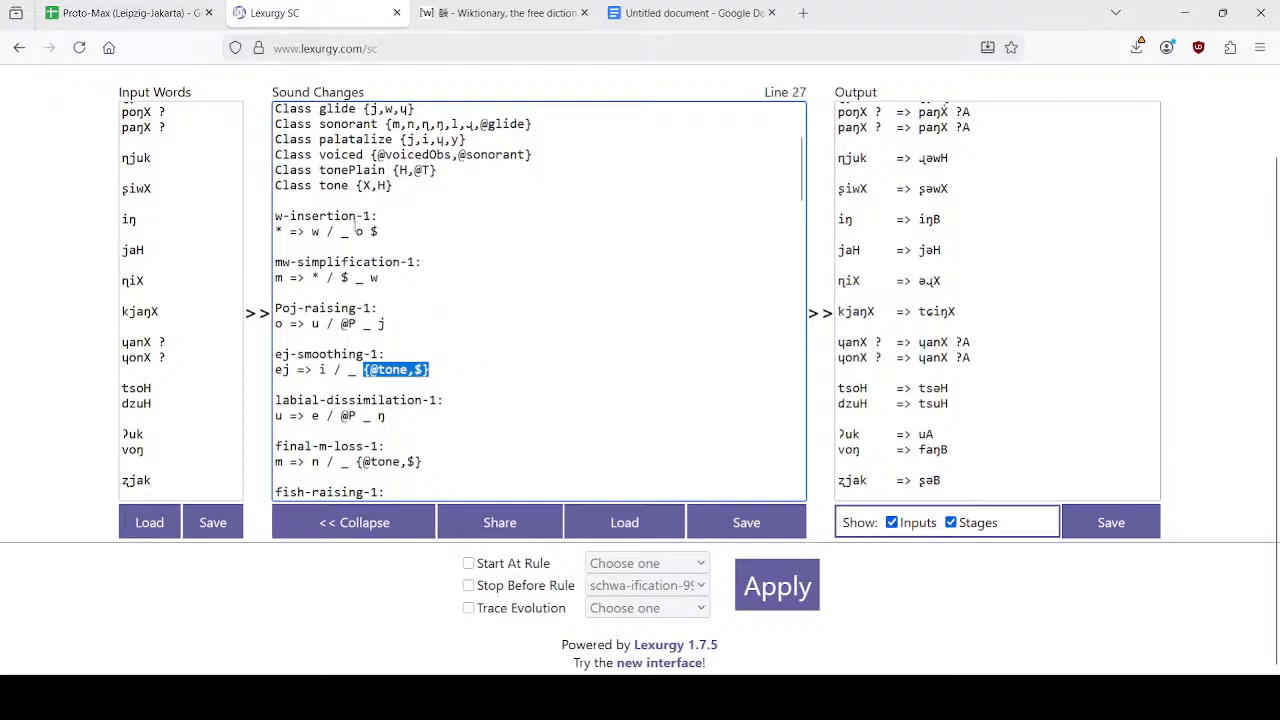
key("ctrl+c")
double_click(373, 231)
key("ctrl+v")
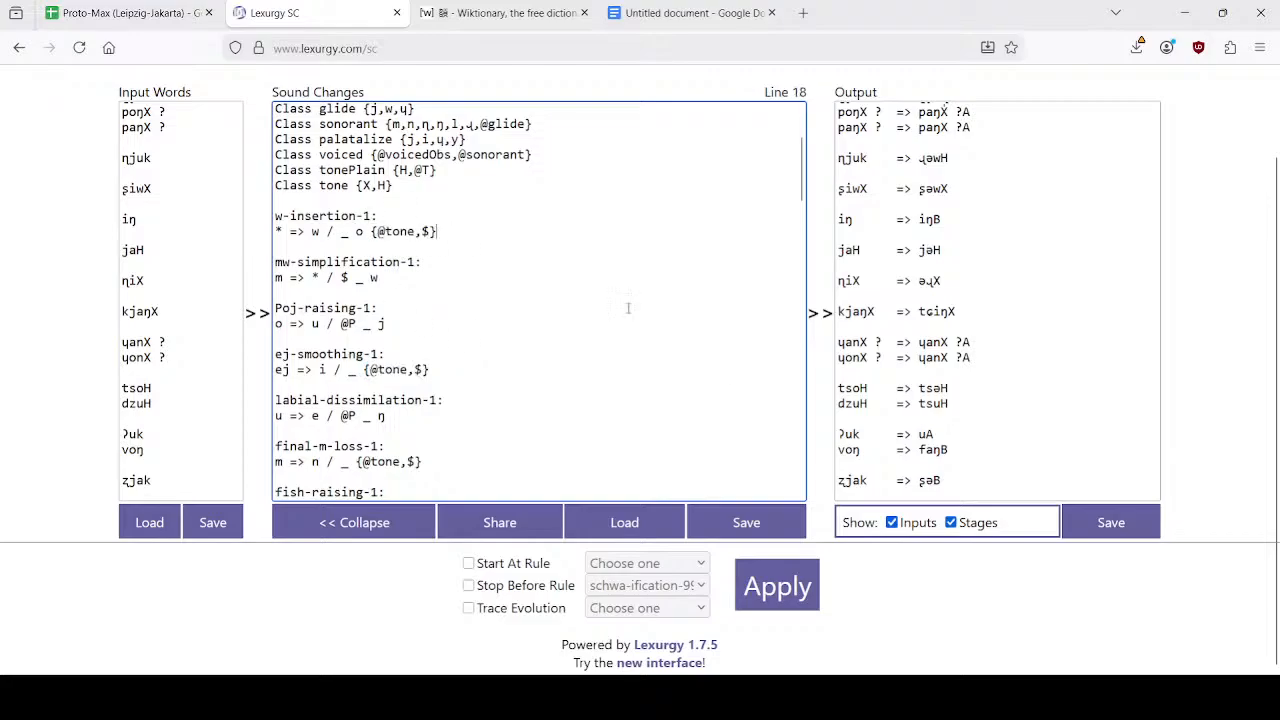
Apply the sound changes and check the outputs of tsoH and dzuH.
left_click(770, 600)
scroll(966, 428, "down", 10)
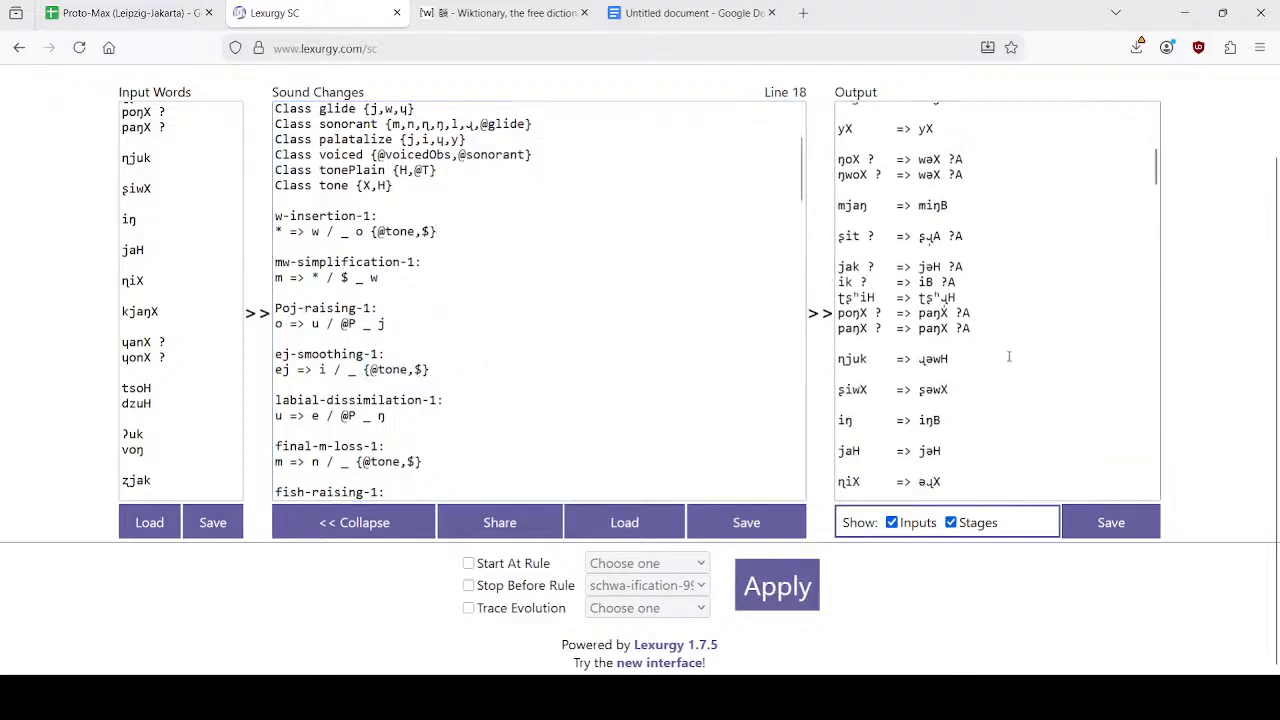
scroll(955, 400, "down", 4)
left_click_drag(927, 296, 957, 297)
double_click(921, 311)
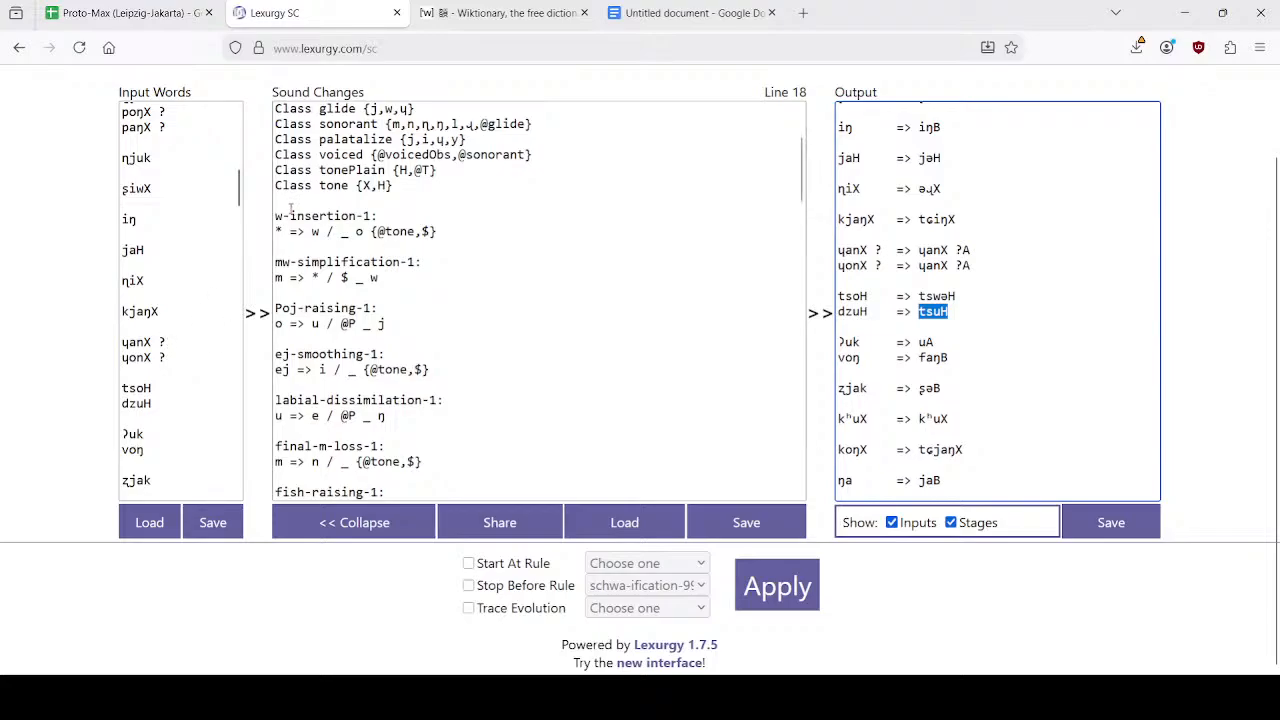
Move the w-insertion-1 rule to between voiced-X-to-H-1 and retroflex-dissimilation-vowel-2.
left_click_drag(278, 213, 280, 248)
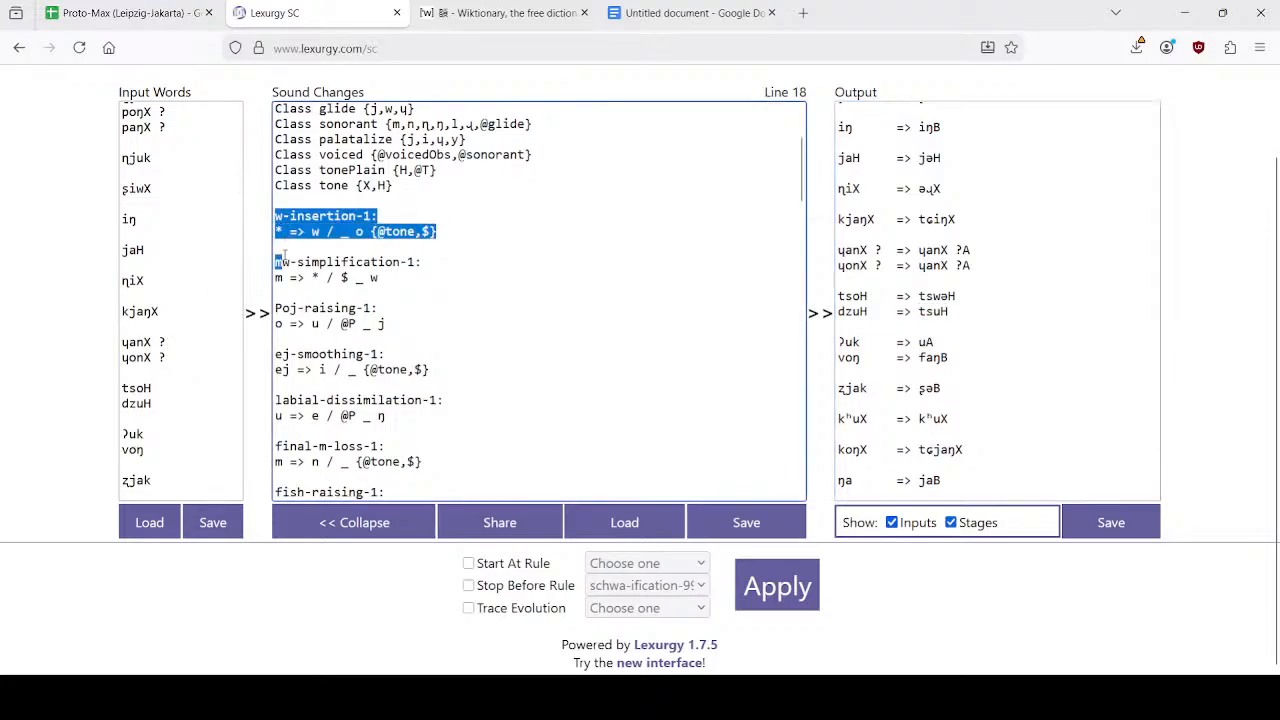
key("BackSpace")
scroll(445, 320, "down", 4)
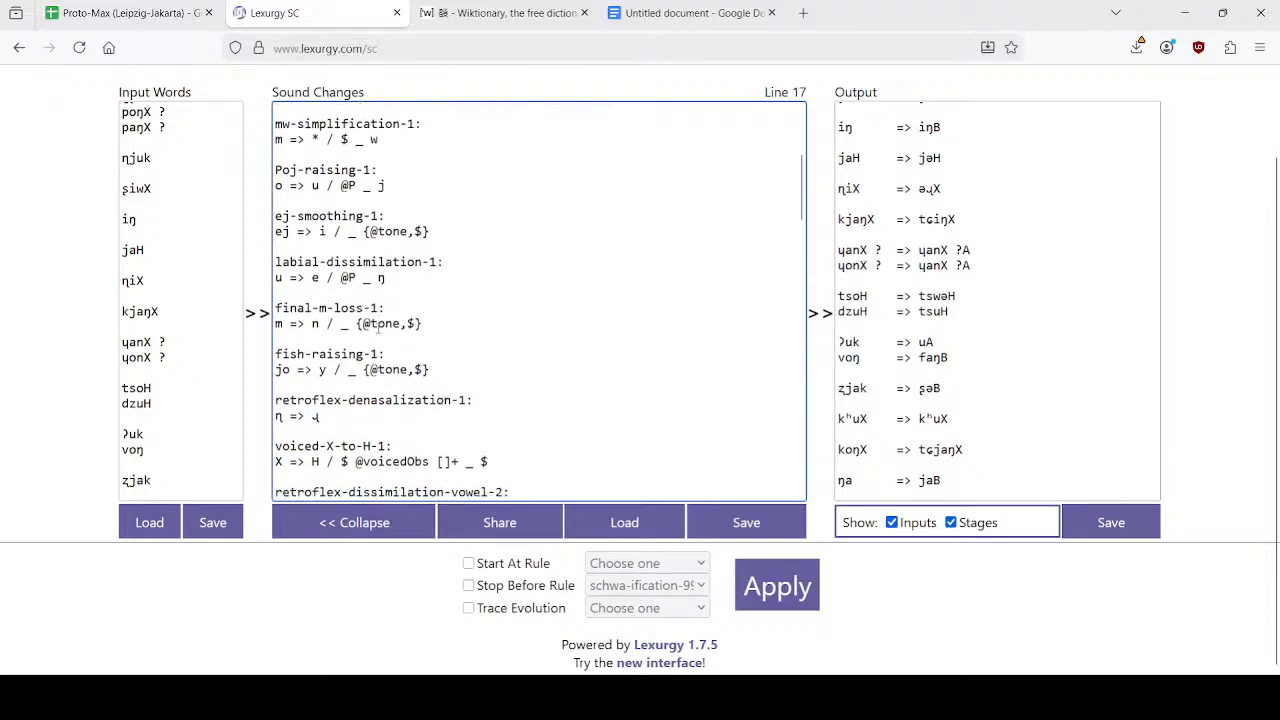
scroll(405, 360, "down", 2)
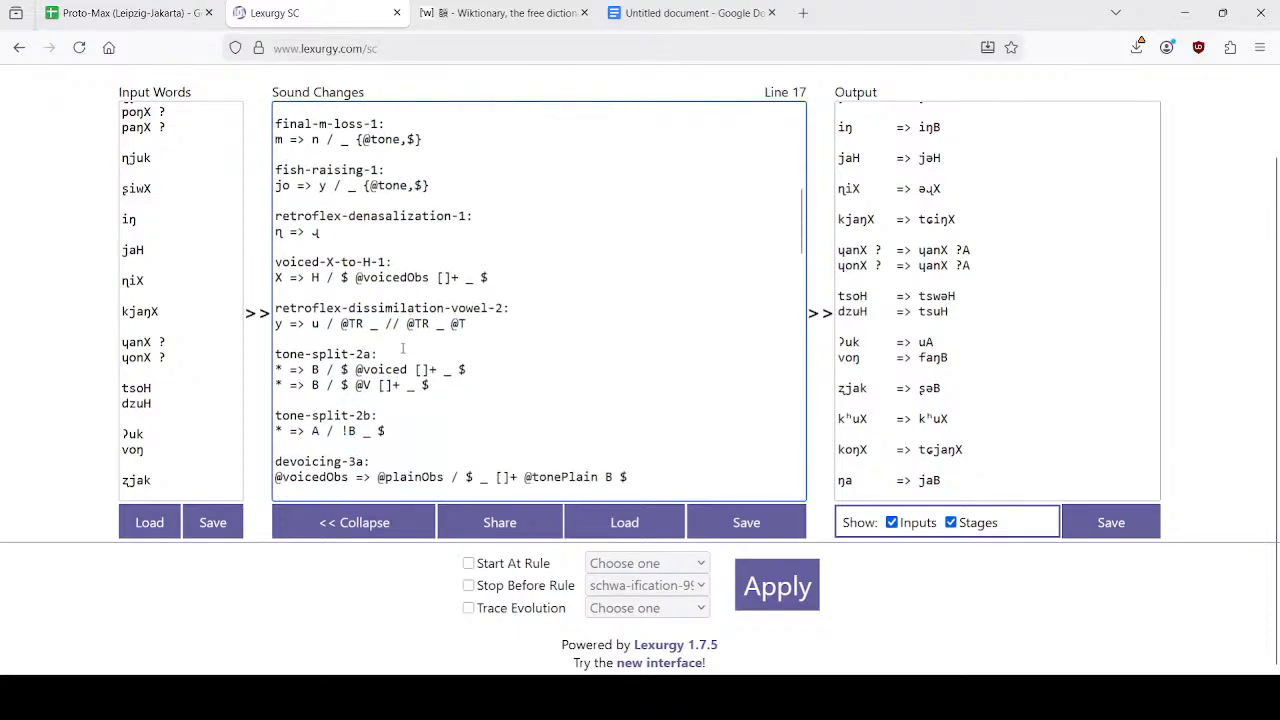
left_click(276, 308)
key("ctrl+v")
Apply the reordered rules, check the outputs from xwoX down to xek, and review the rule order around w-insertion-1.
left_click(800, 590)
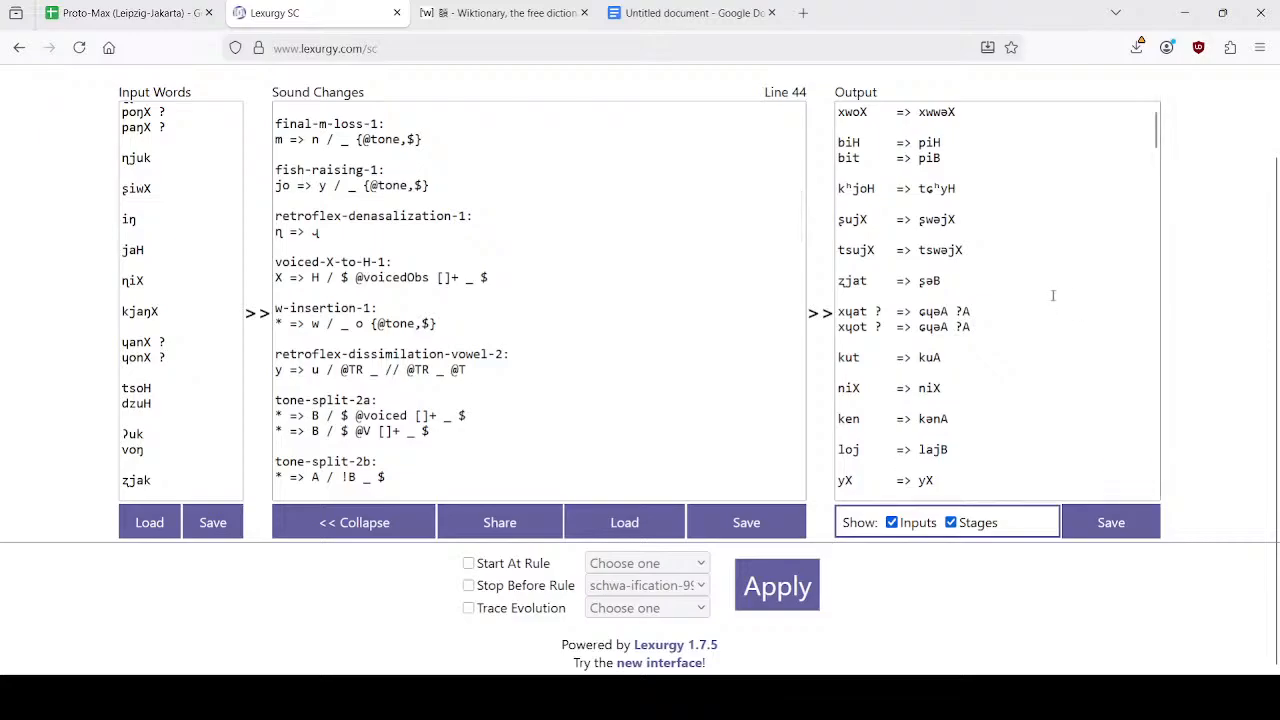
scroll(1053, 295, "down", 2)
scroll(1053, 295, "down", 2)
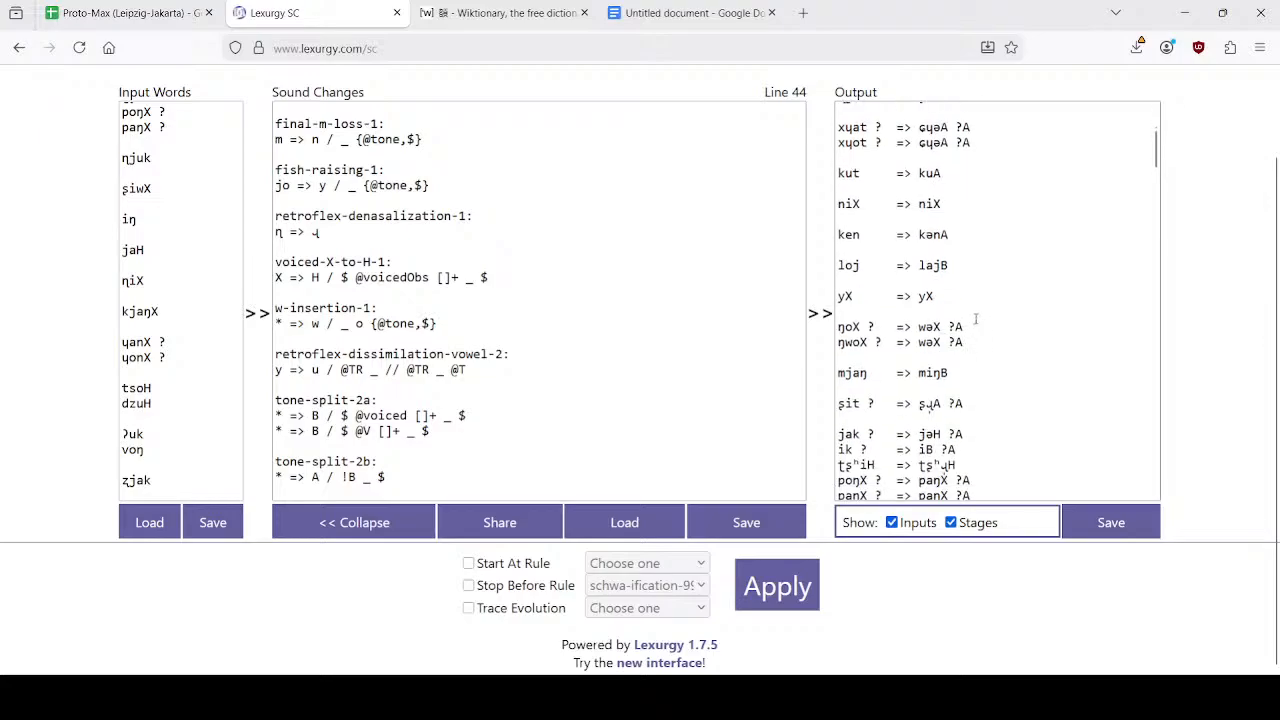
scroll(988, 350, "down", 8)
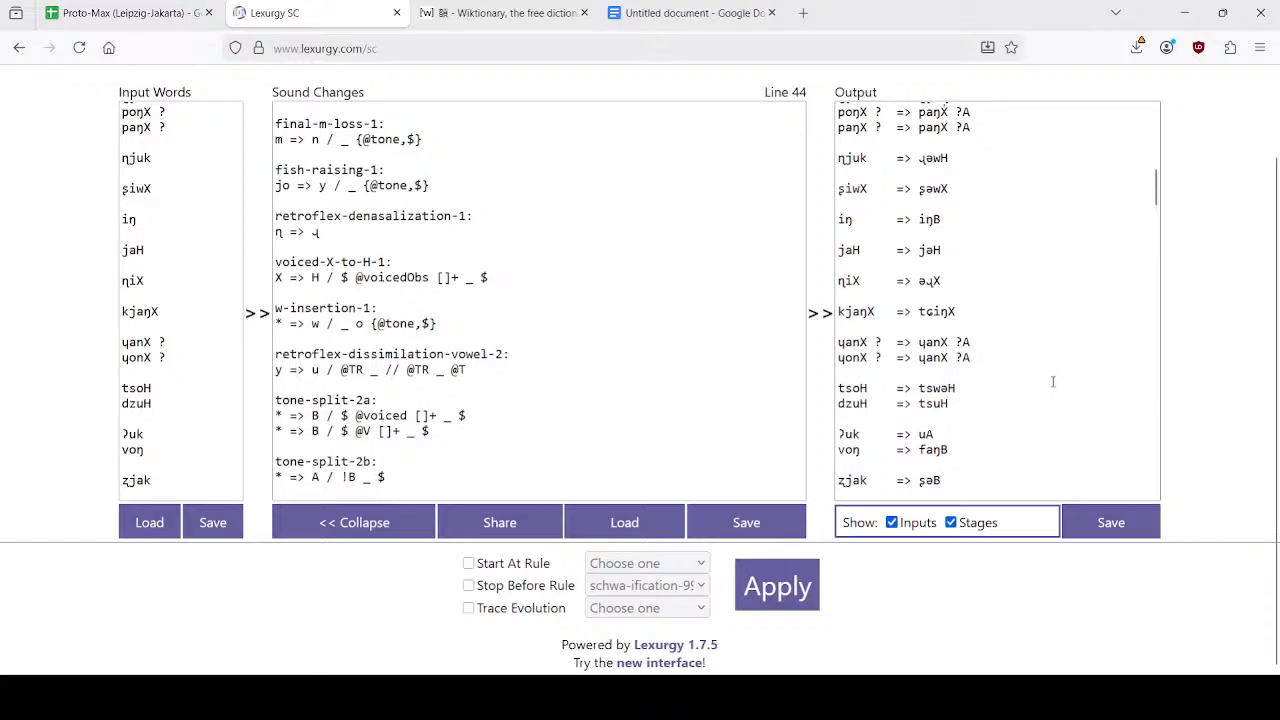
scroll(1050, 381, "down", 2)
scroll(1035, 380, "down", 2)
scroll(986, 366, "down", 4)
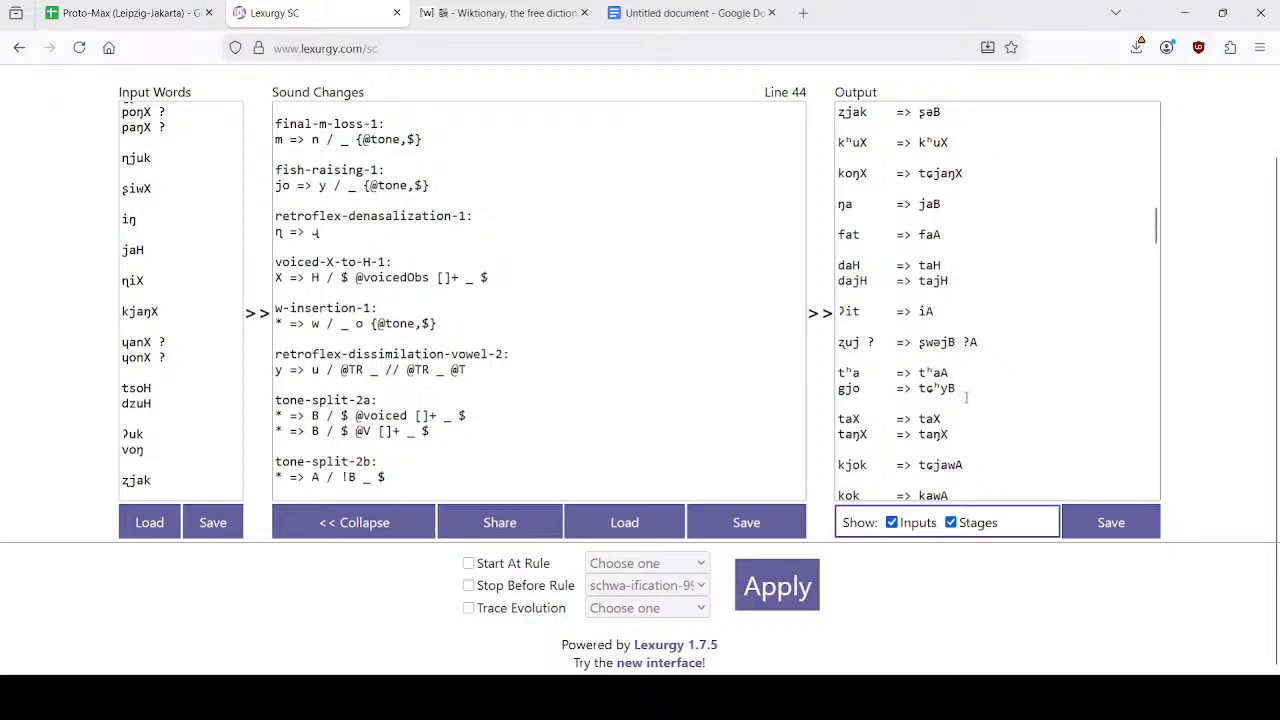
scroll(960, 390, "down", 4)
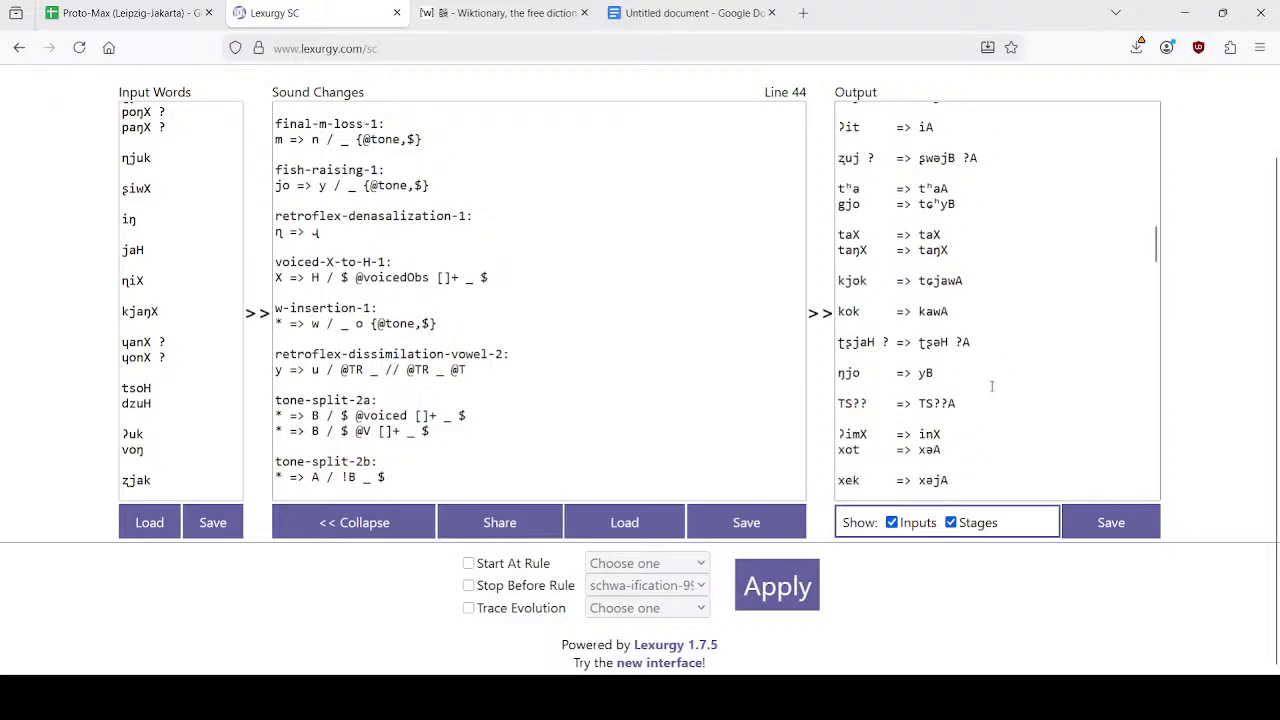
scroll(521, 330, "up", 5)
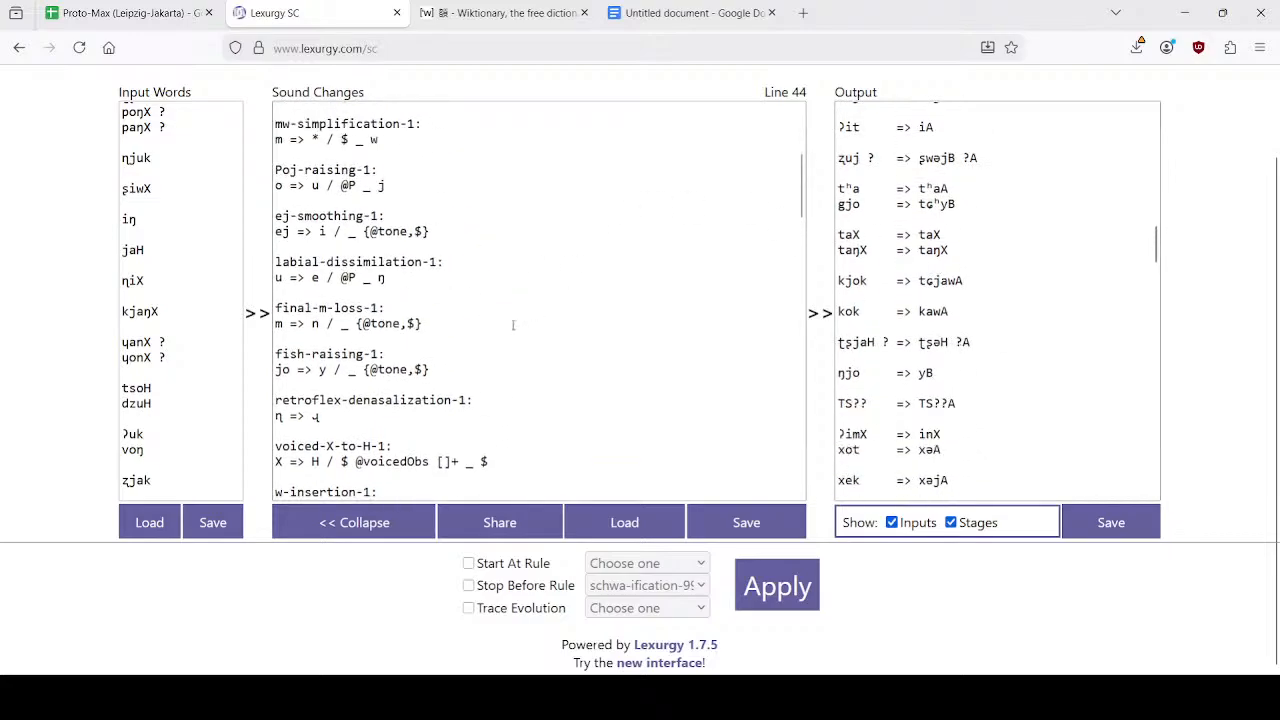
scroll(523, 352, "down", 1)
scroll(523, 352, "down", 6)
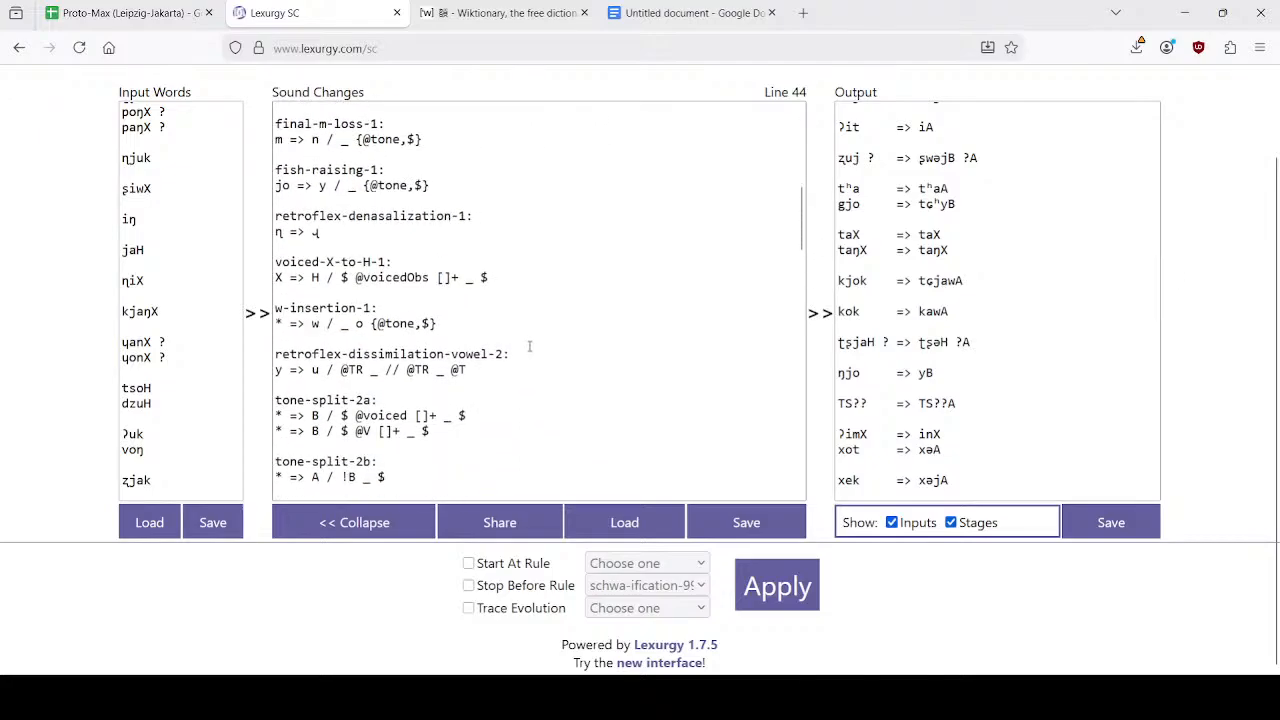
In the Proto-Max spreadsheet in Google Sheets, enter "Ø > w | _o#" in cell I4 of the Harbin sound changes sheet.
left_click(122, 13)
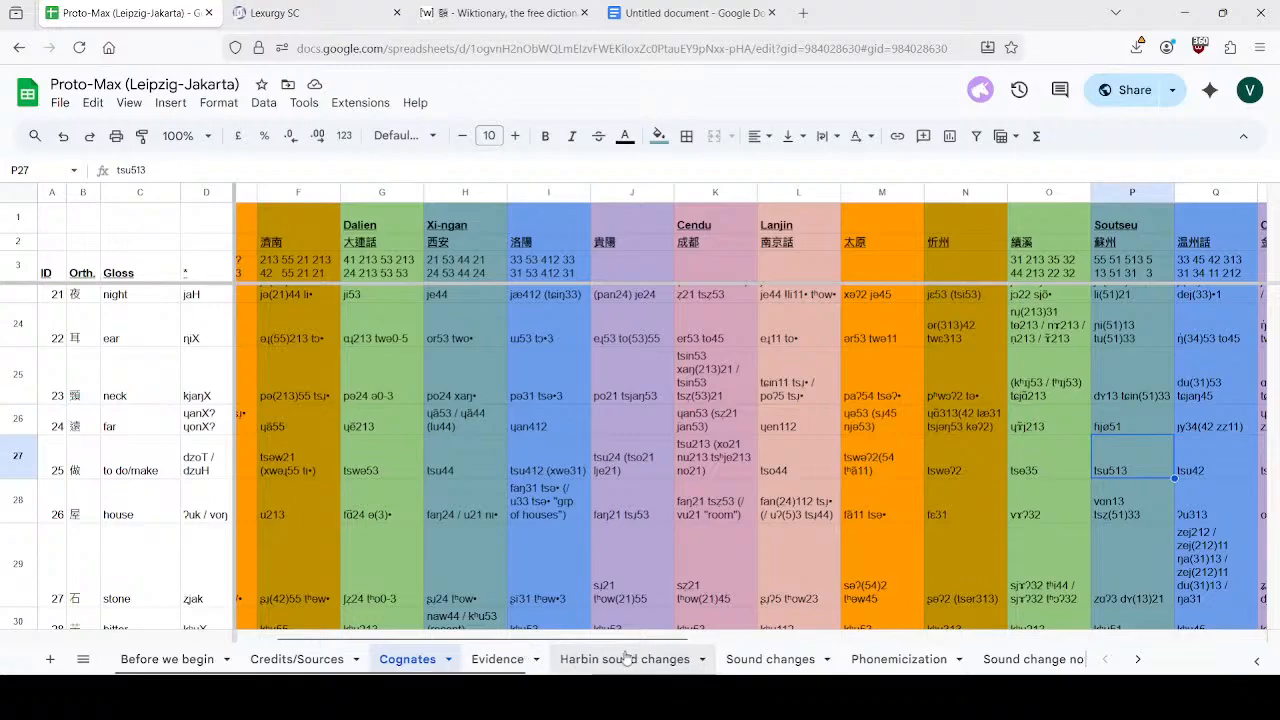
left_click(562, 658)
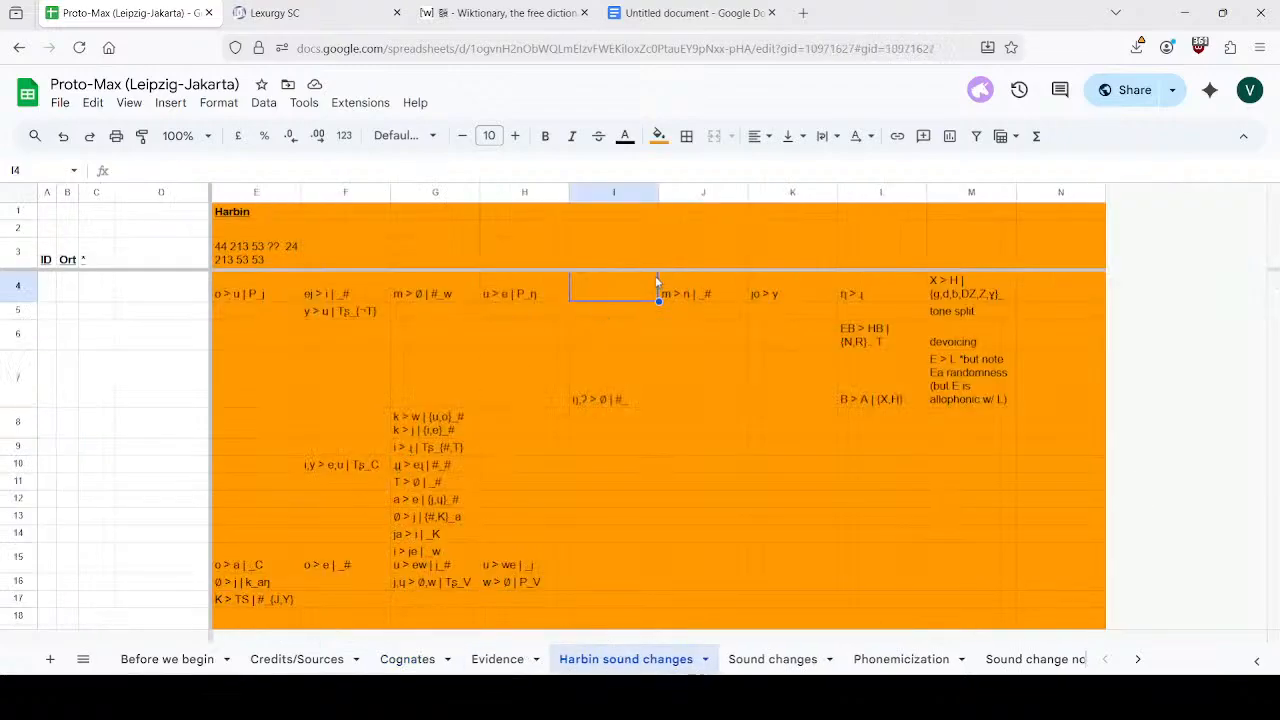
left_click(445, 297)
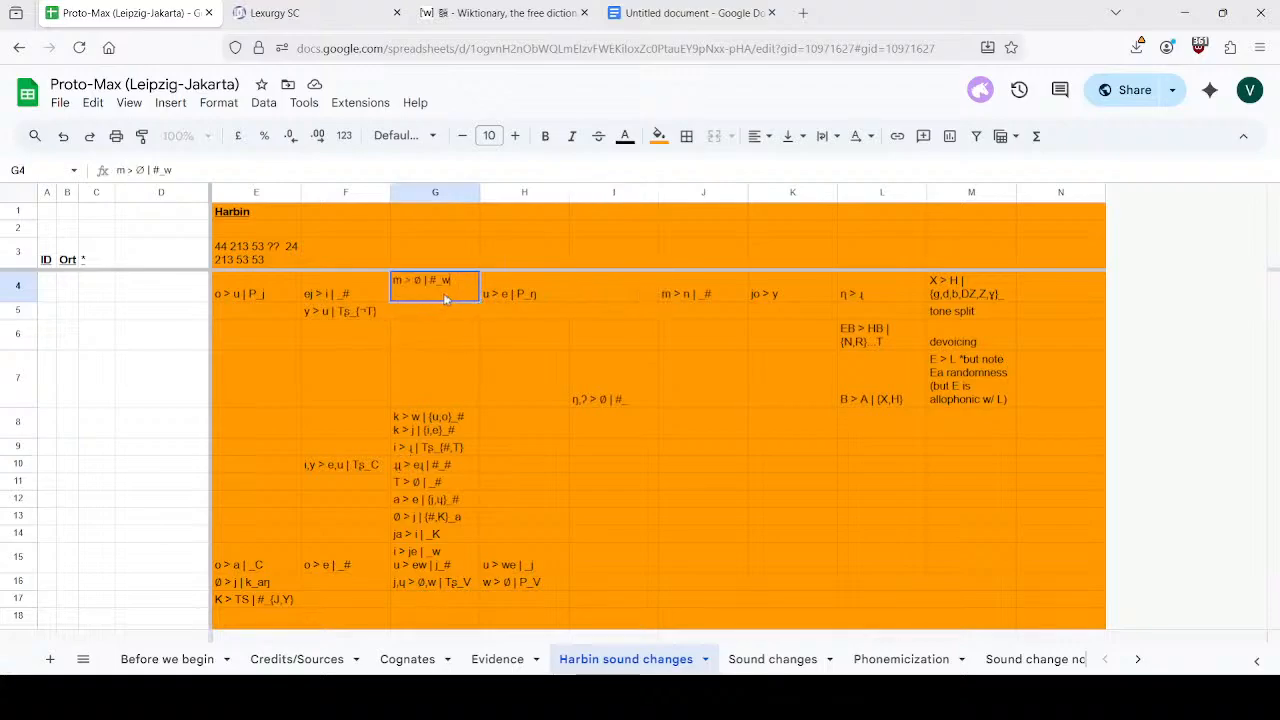
double_click(418, 280)
double_click(637, 292)
type("Ø")
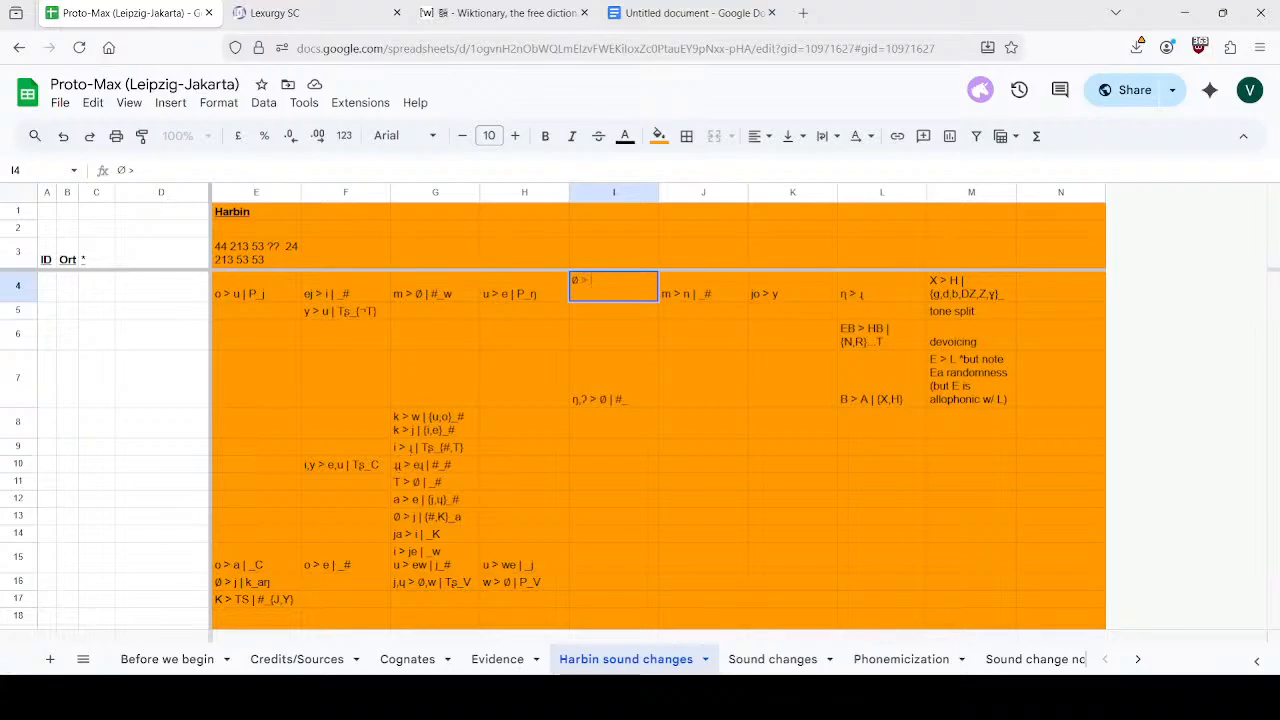
type("_o")
key("Return")
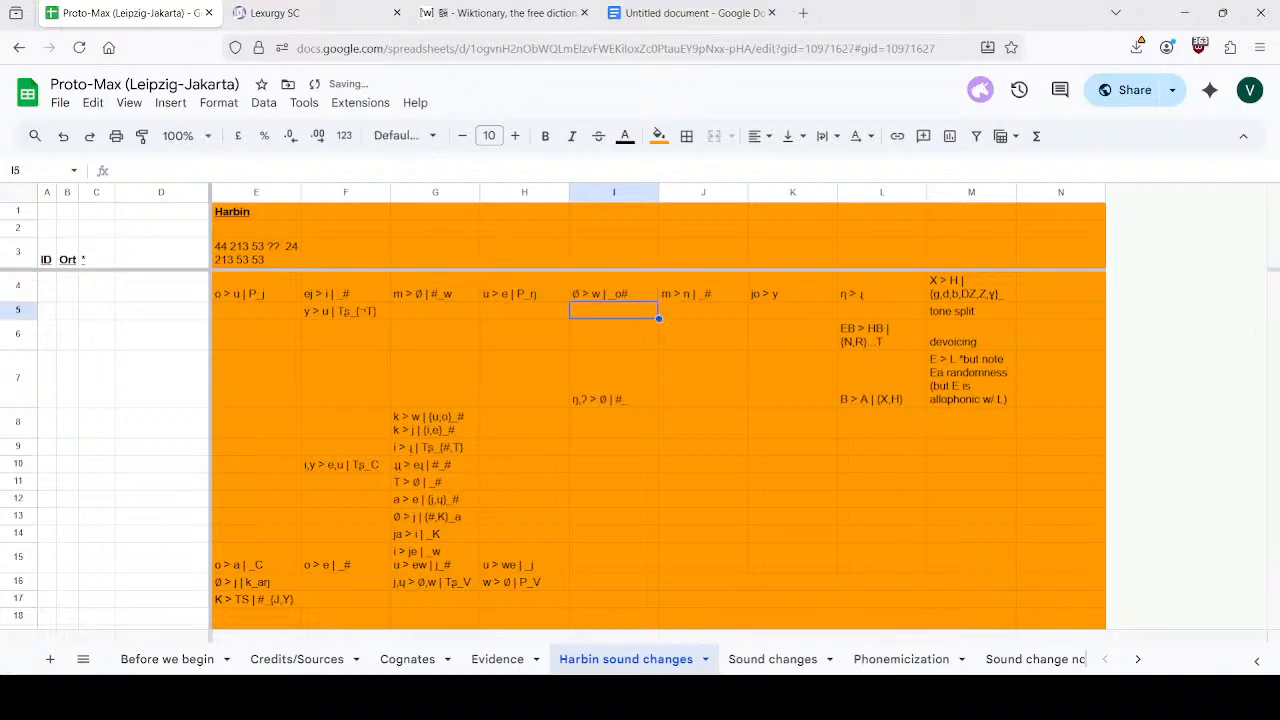
Check the rules in Lexurgy, then reopen cell I4 of the Harbin sound changes sheet for editing.
left_click(290, 13)
left_click(118, 5)
left_click(619, 292)
double_click(619, 292)
left_click(609, 283)
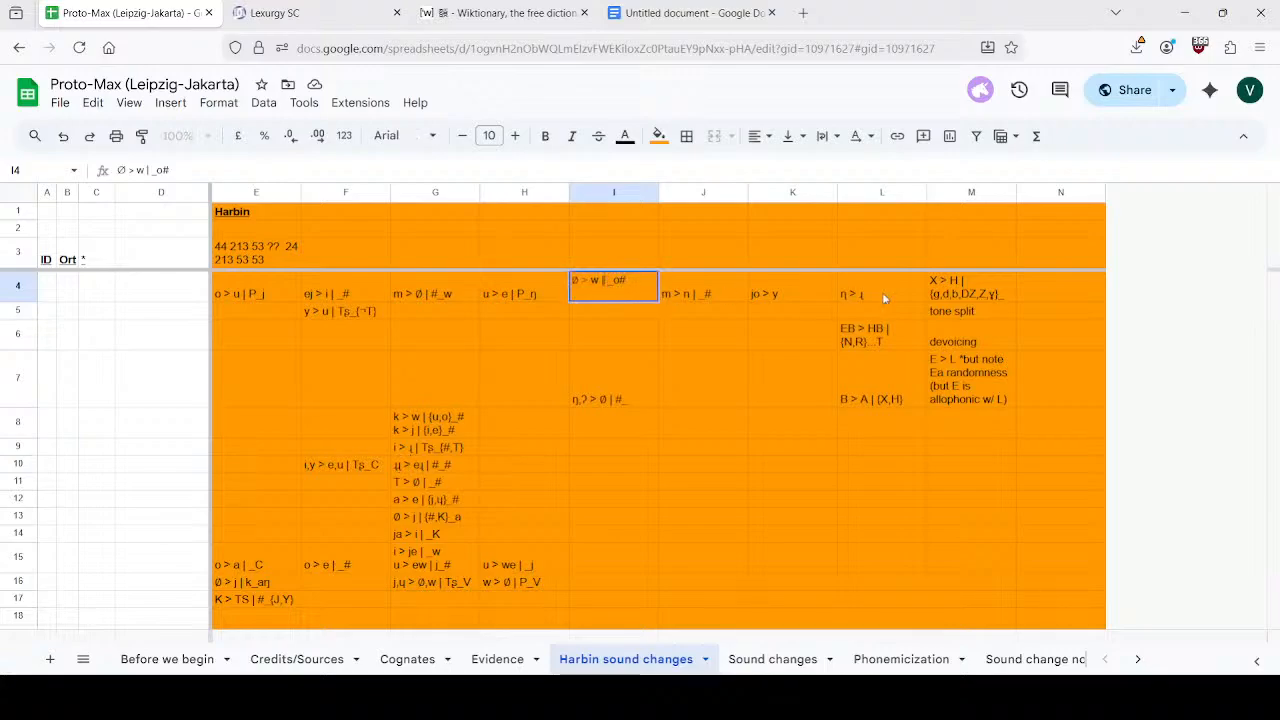
Restrict the w-insertion rule in cell I4 to non-K contexts, so it reads "Ø > w | {¬K}_o#".
type("{")
double_click(365, 312)
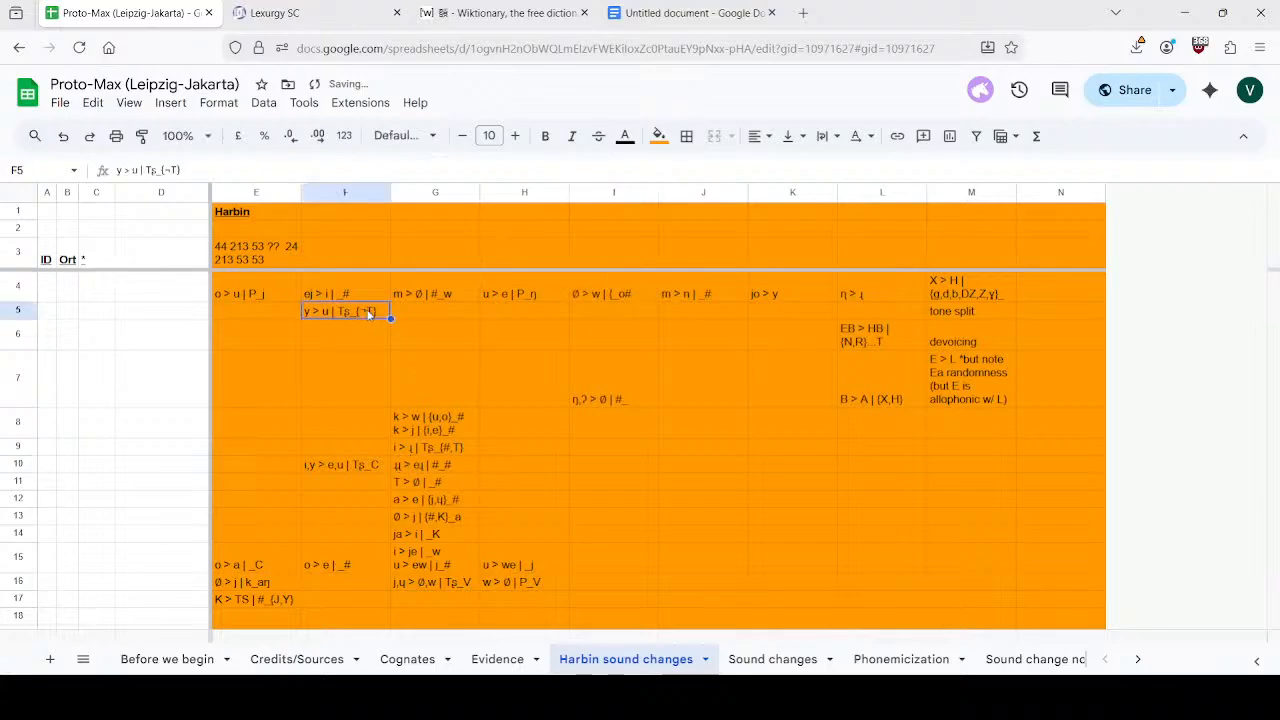
double_click(615, 292)
type("¬")
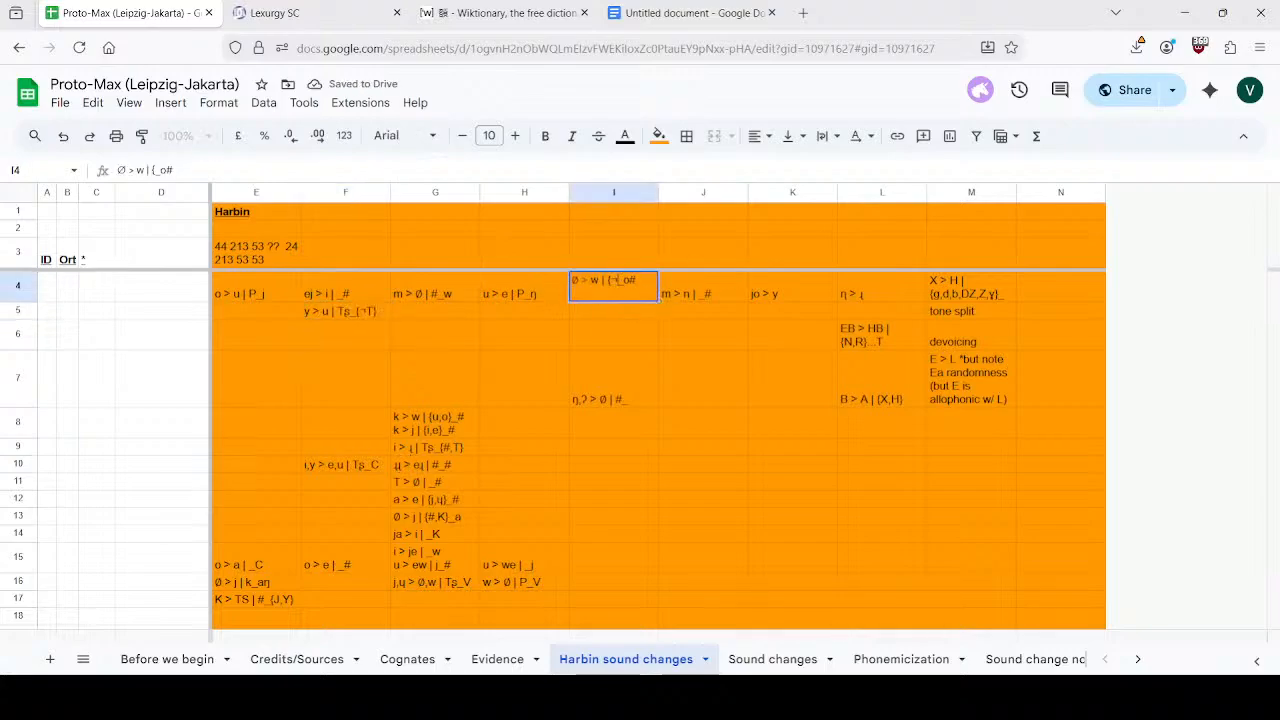
type("K")
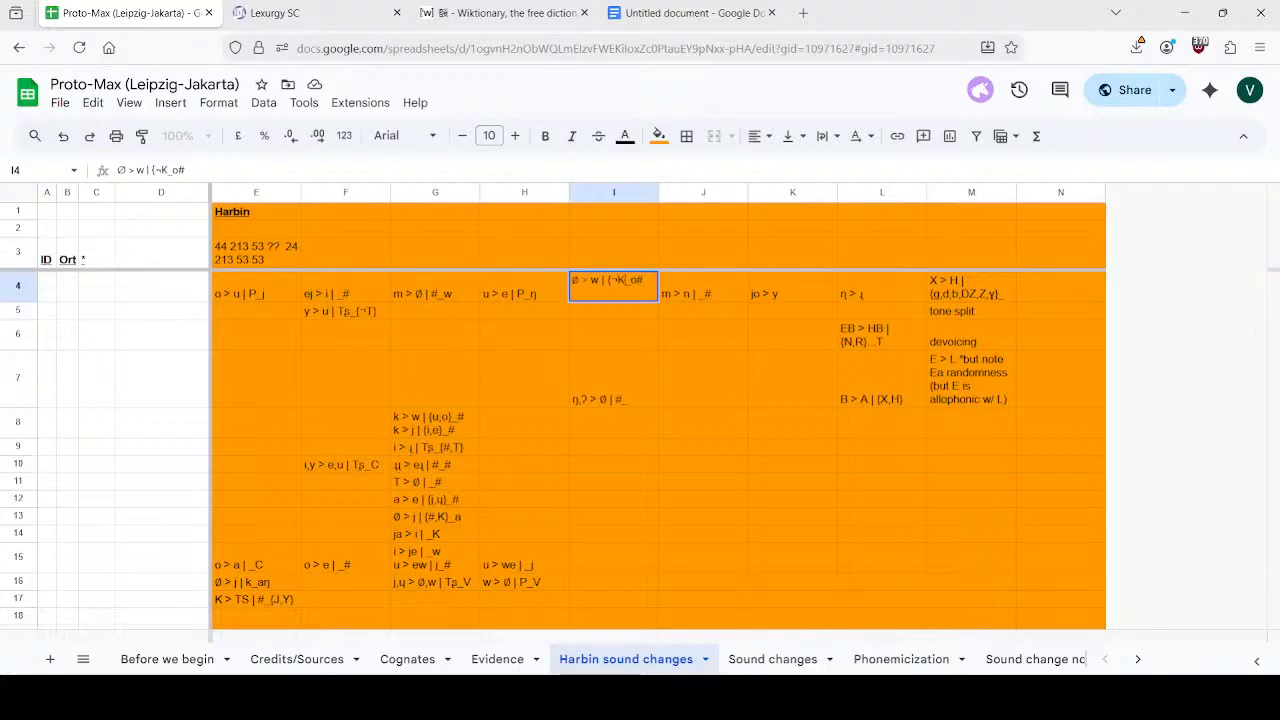
key("Return")
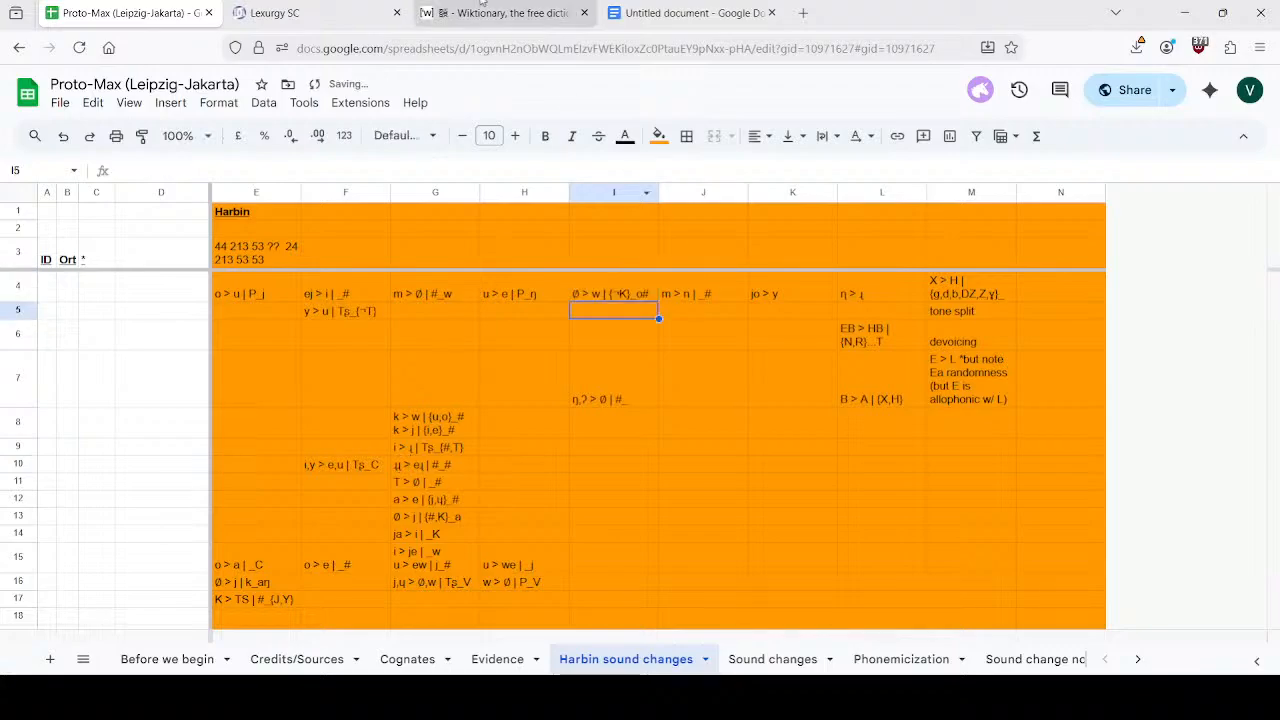
Switch to Lexurgy SC and examine the input words and their outputs for forms affected by the w-insertion rule.
left_click(272, 13)
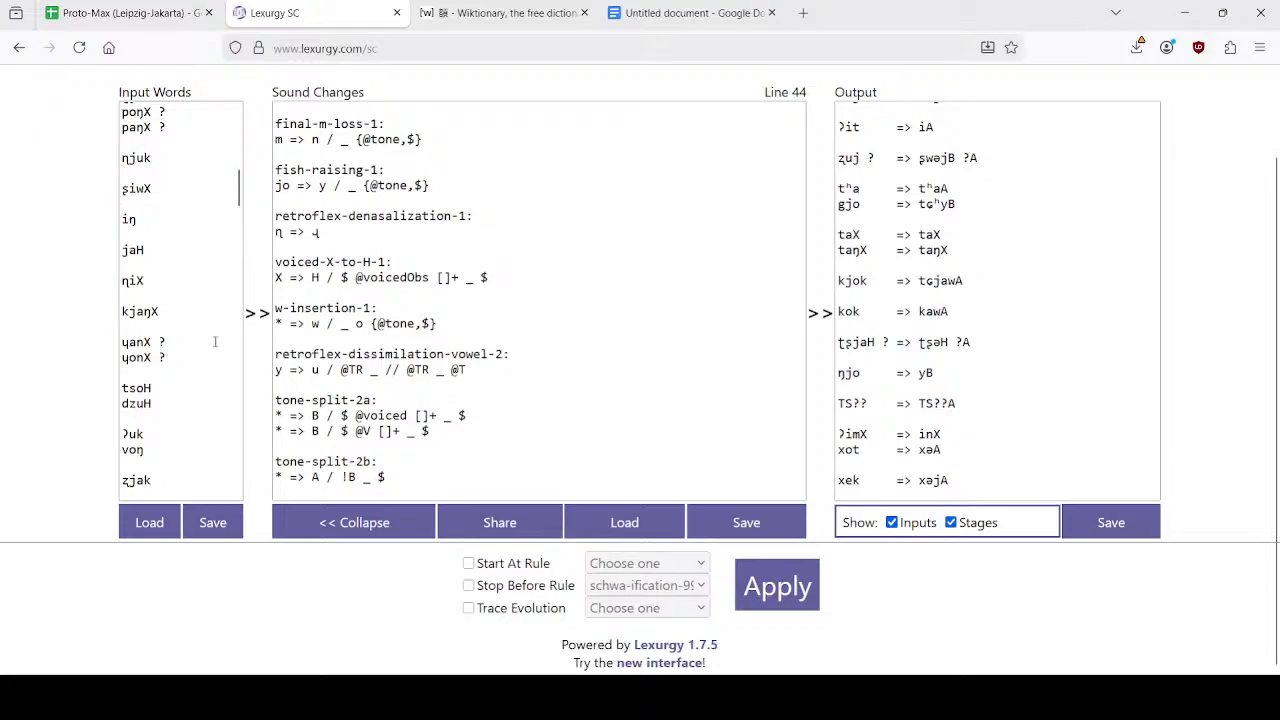
scroll(222, 355, "down", 5)
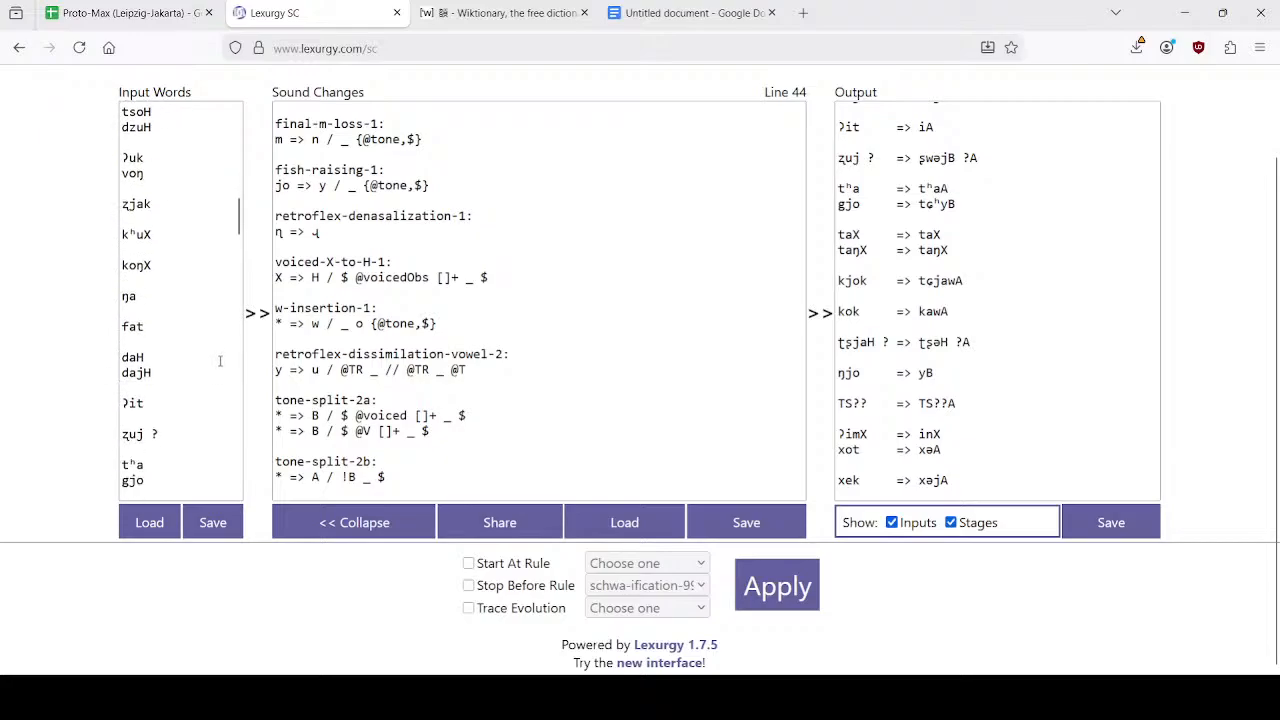
scroll(216, 374, "down", 2)
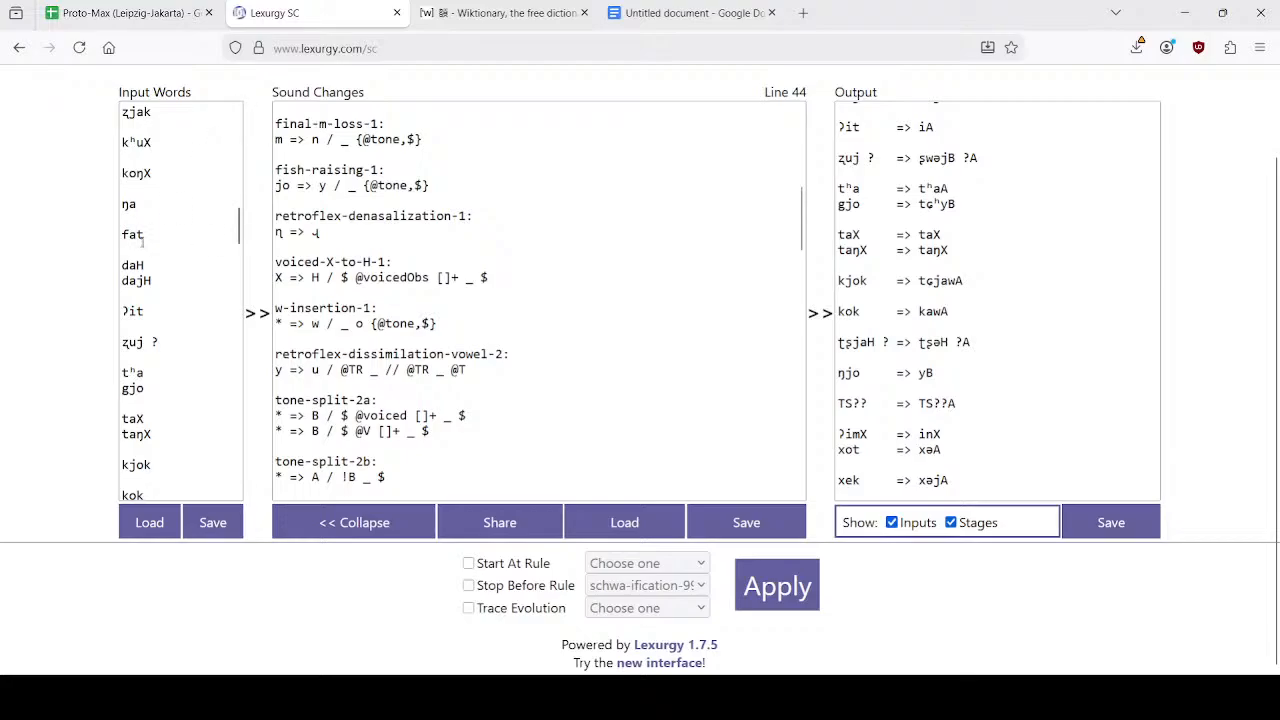
scroll(180, 250, "up", 2)
scroll(180, 250, "up", 6)
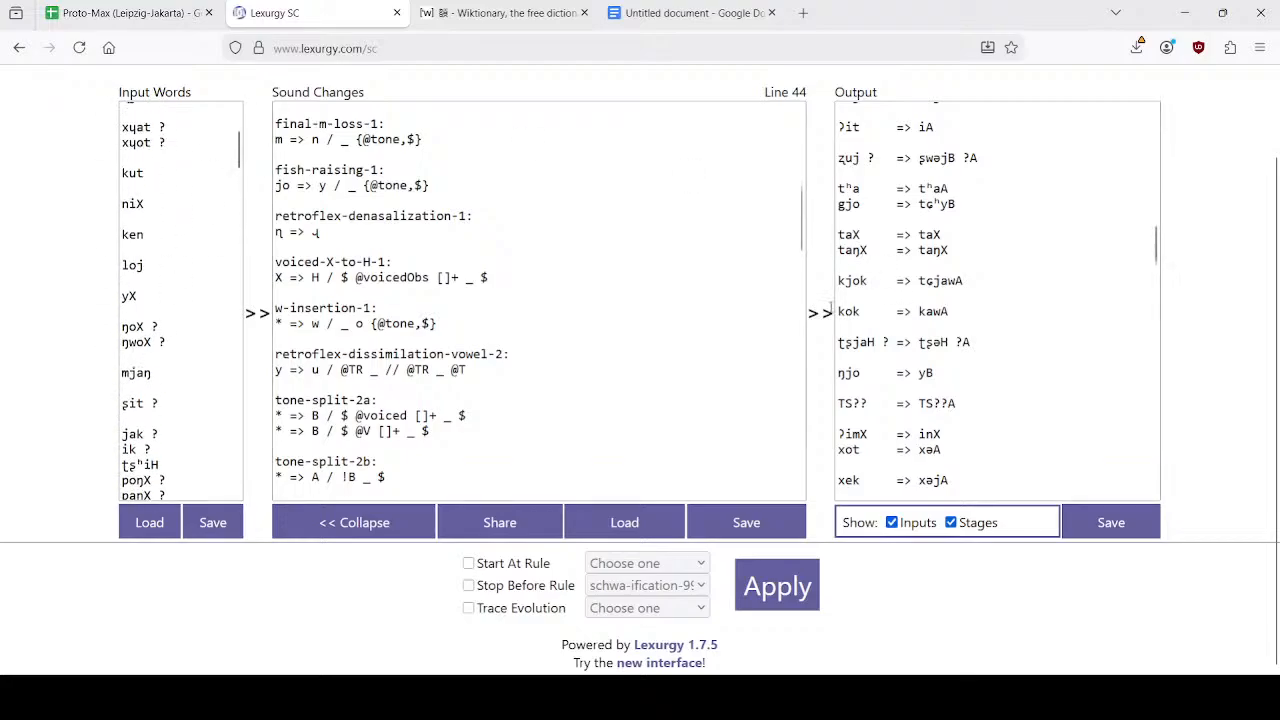
scroll(966, 330, "down", 3)
scroll(960, 346, "down", 5)
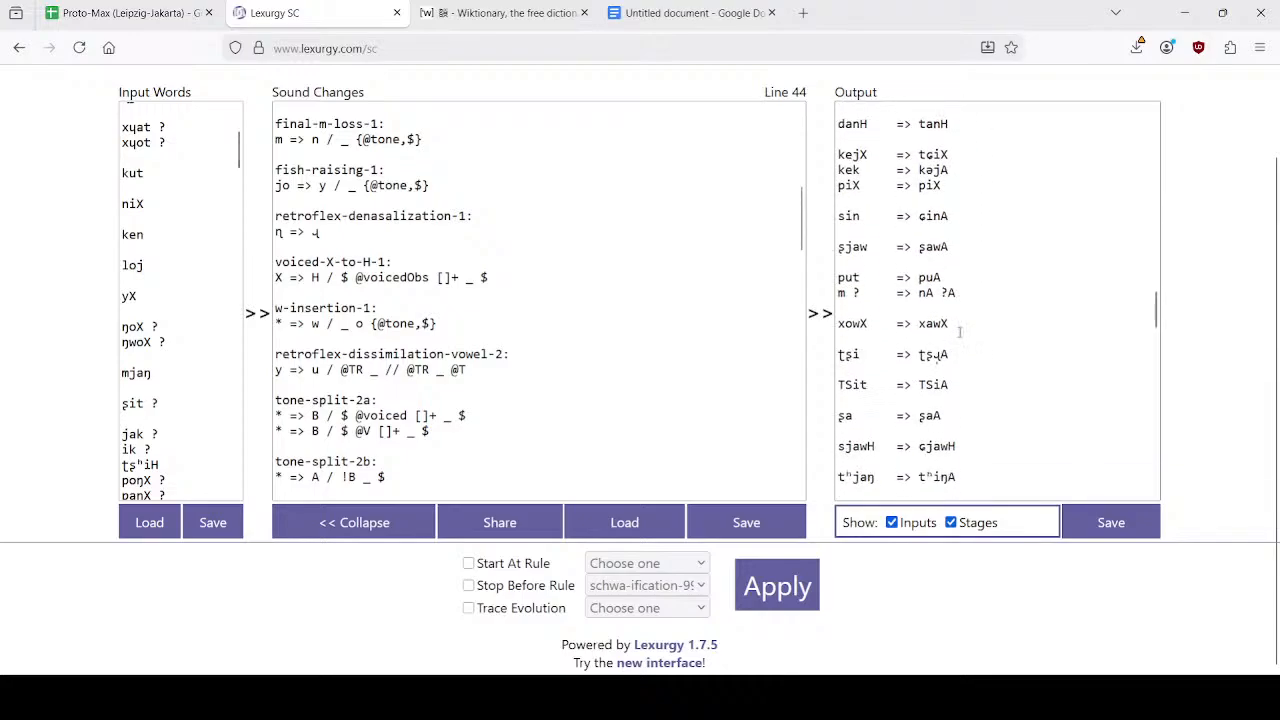
scroll(563, 330, "up", 3)
scroll(563, 330, "up", 3)
scroll(450, 335, "down", 7)
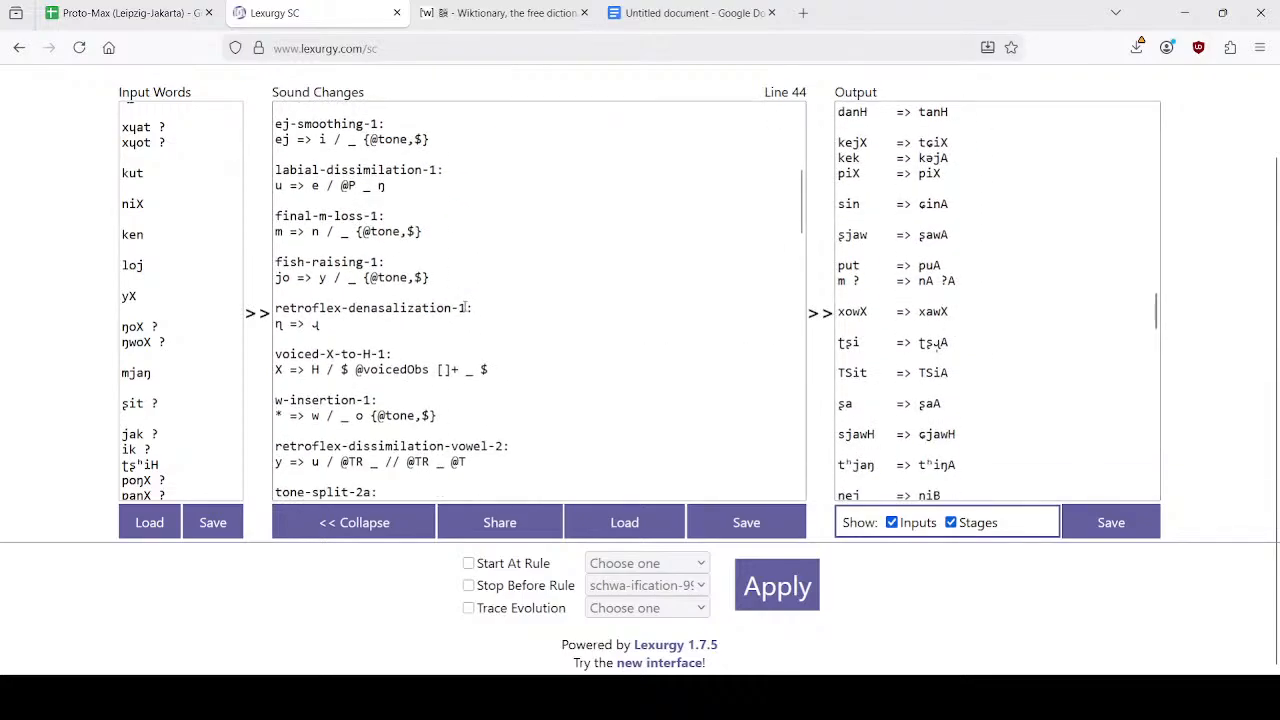
left_click(340, 333)
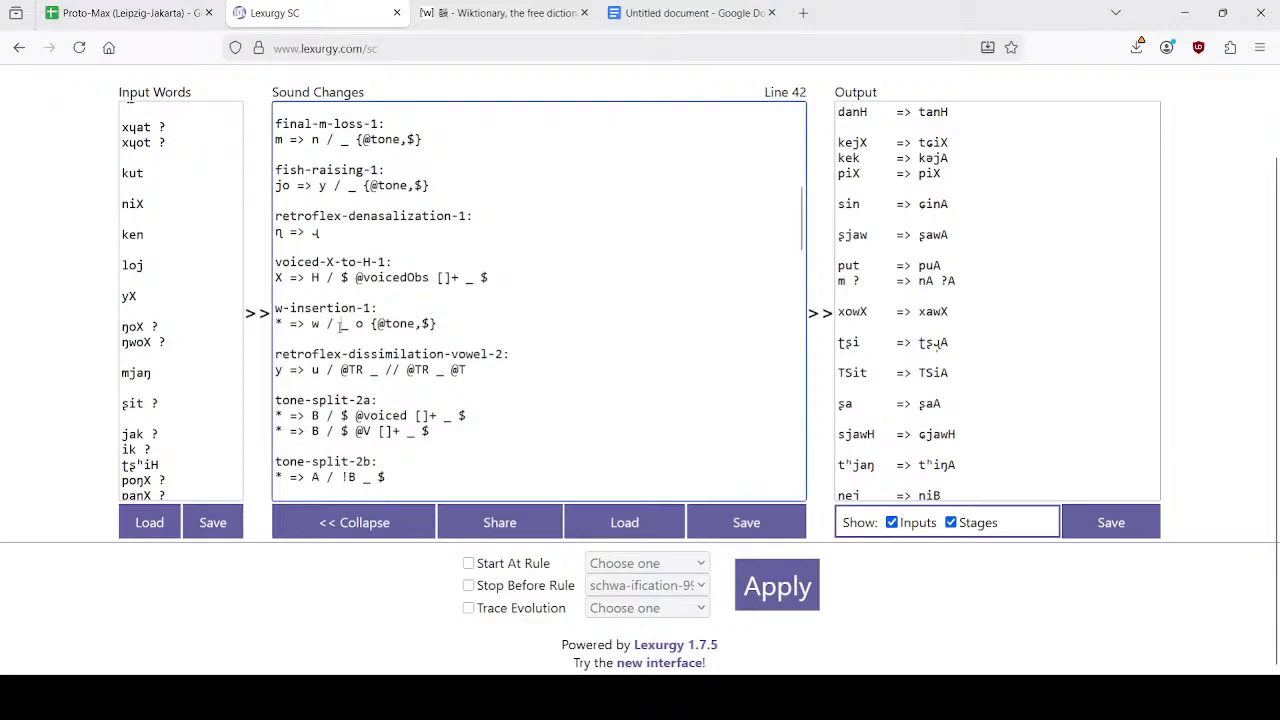
scroll(593, 338, "down", 4)
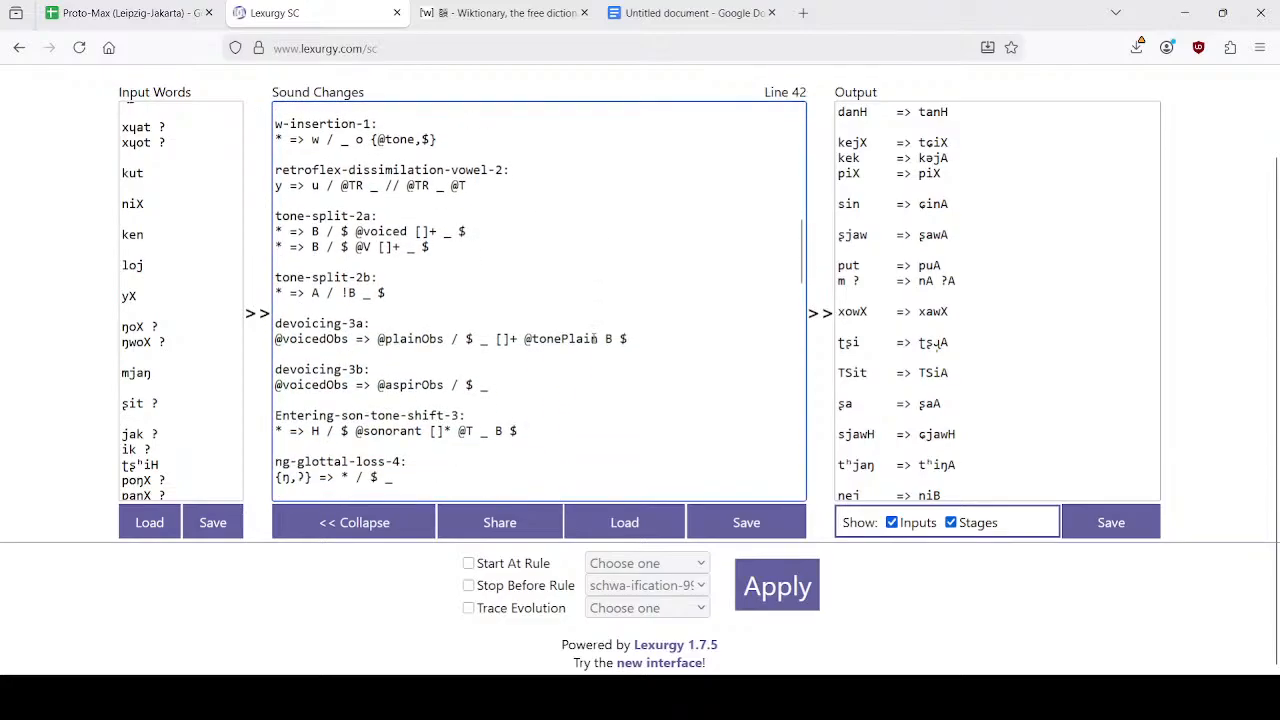
scroll(593, 338, "down", 6)
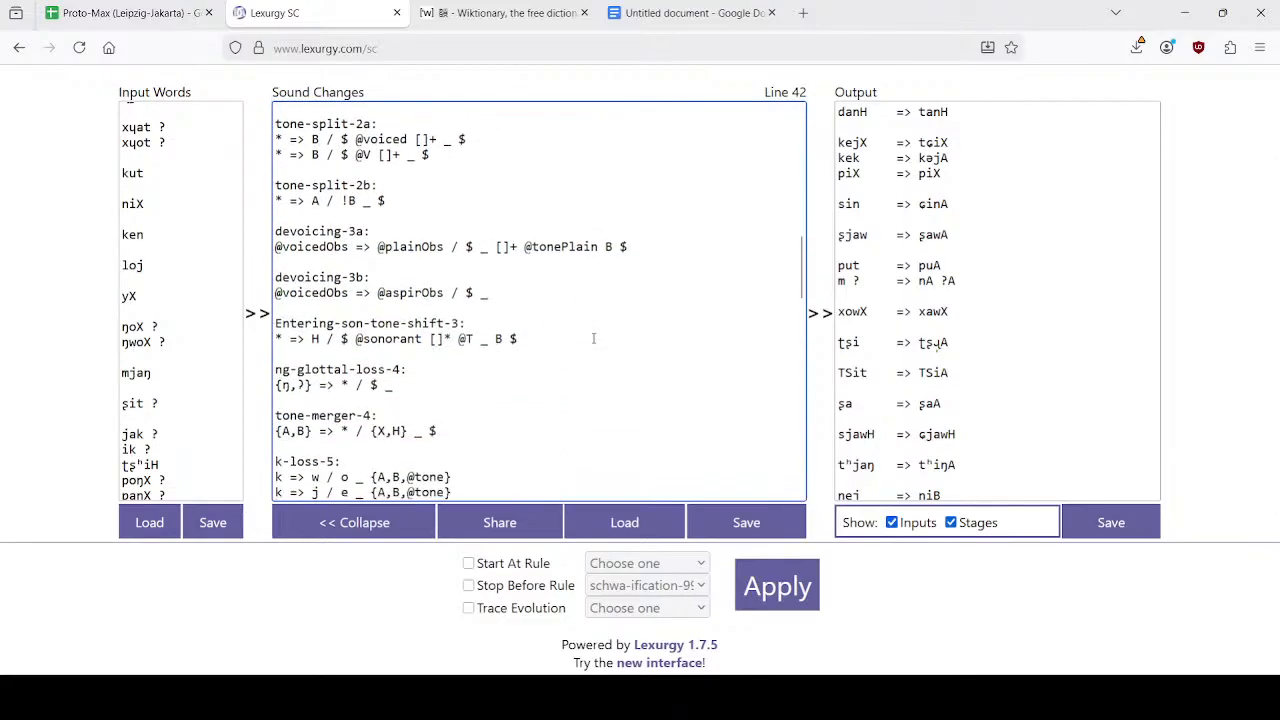
scroll(593, 338, "down", 2)
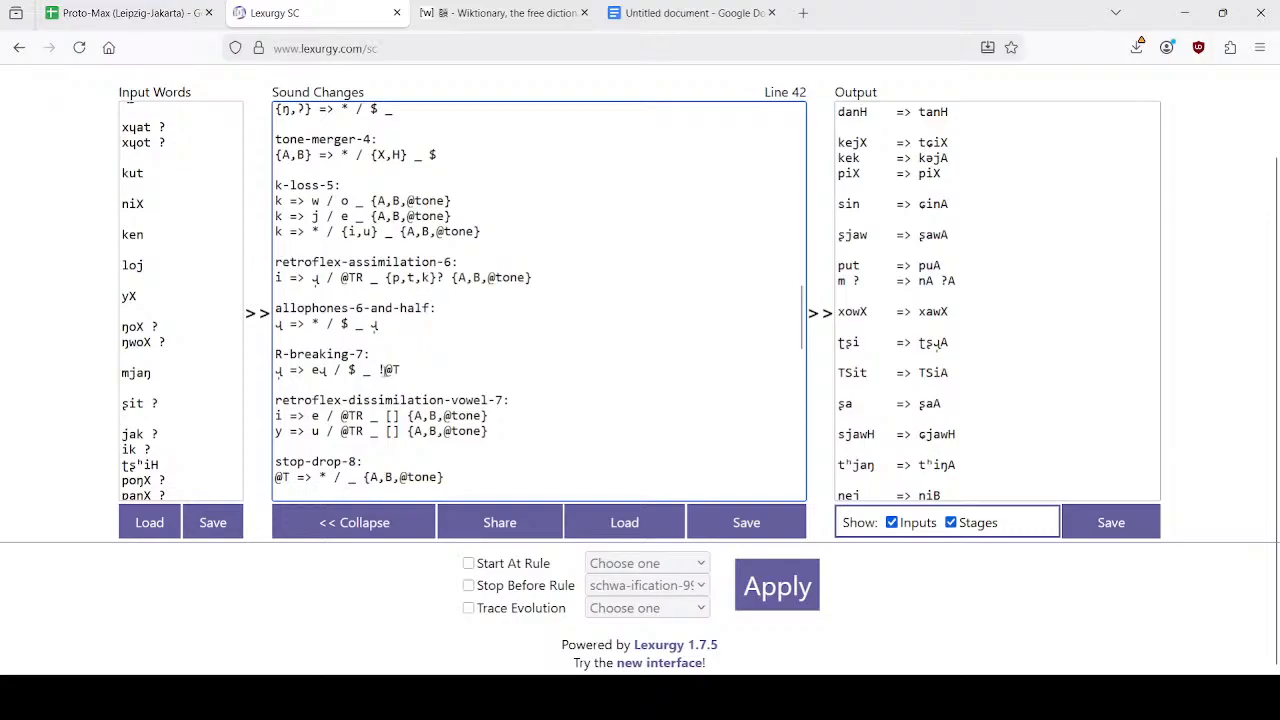
scroll(574, 346, "up", 7)
scroll(576, 346, "up", 3)
type("!@K _ o {@tone,$")
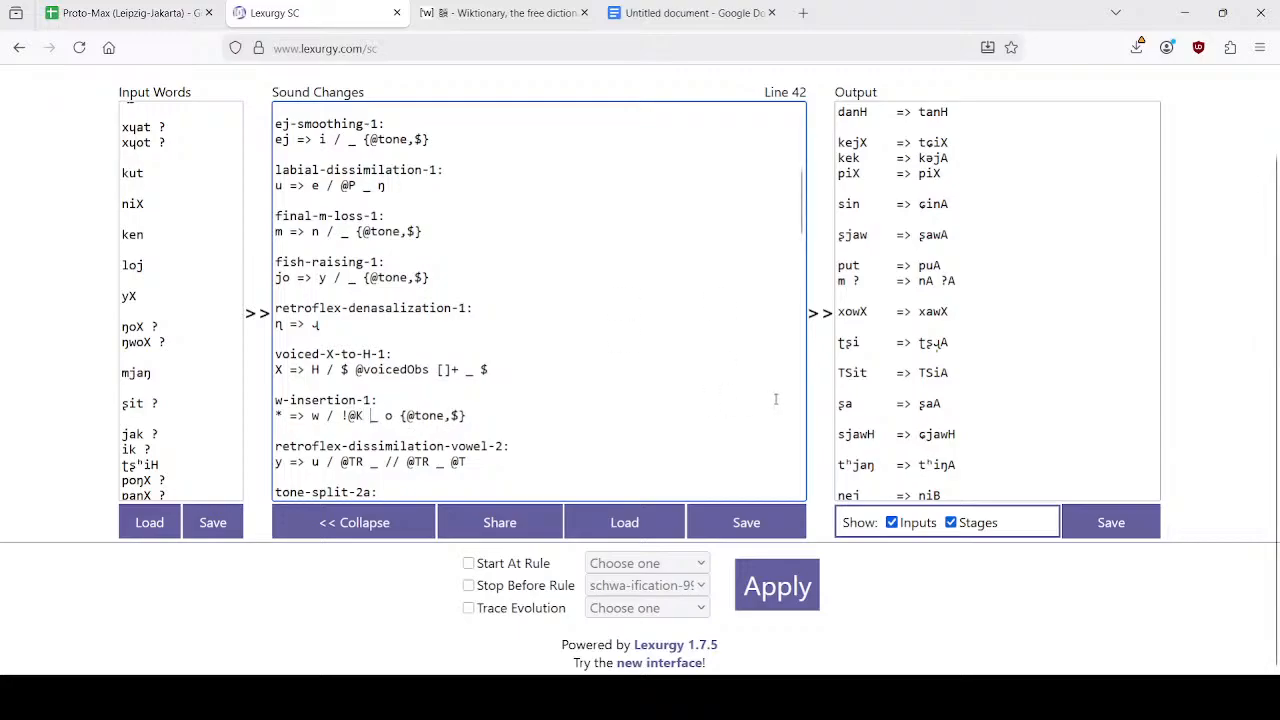
left_click(805, 590)
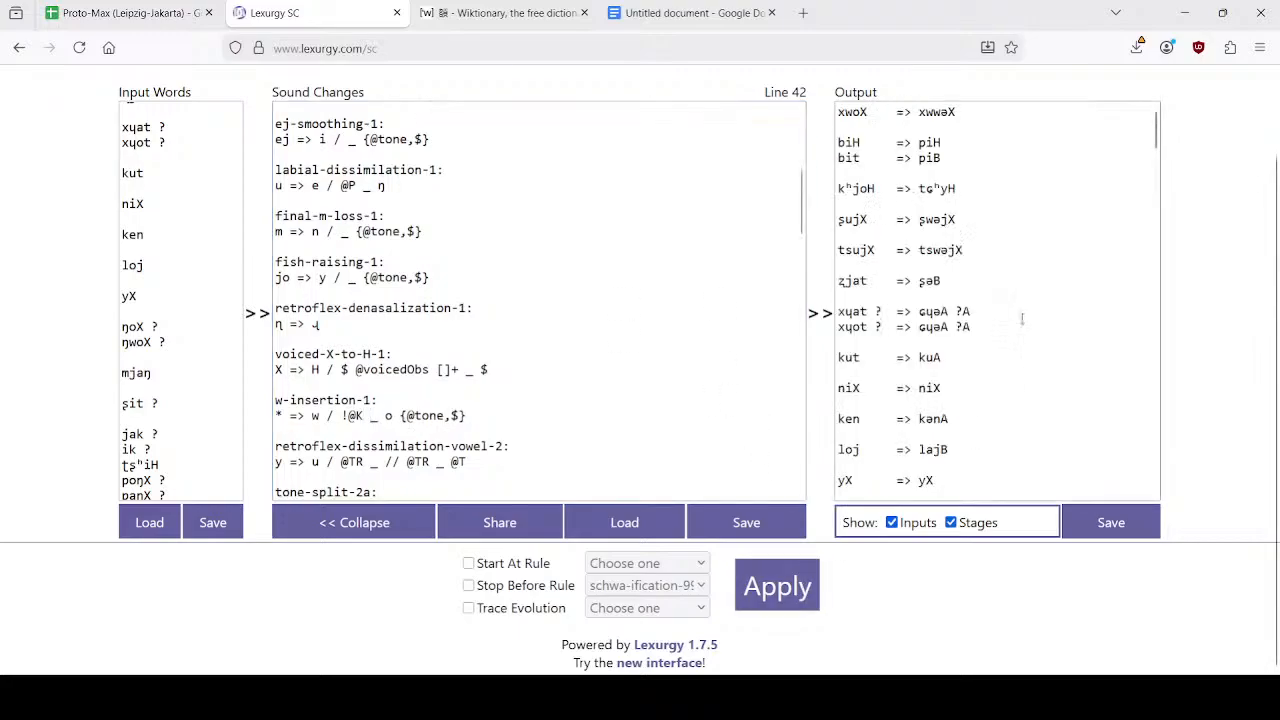
scroll(993, 293, "down", 3)
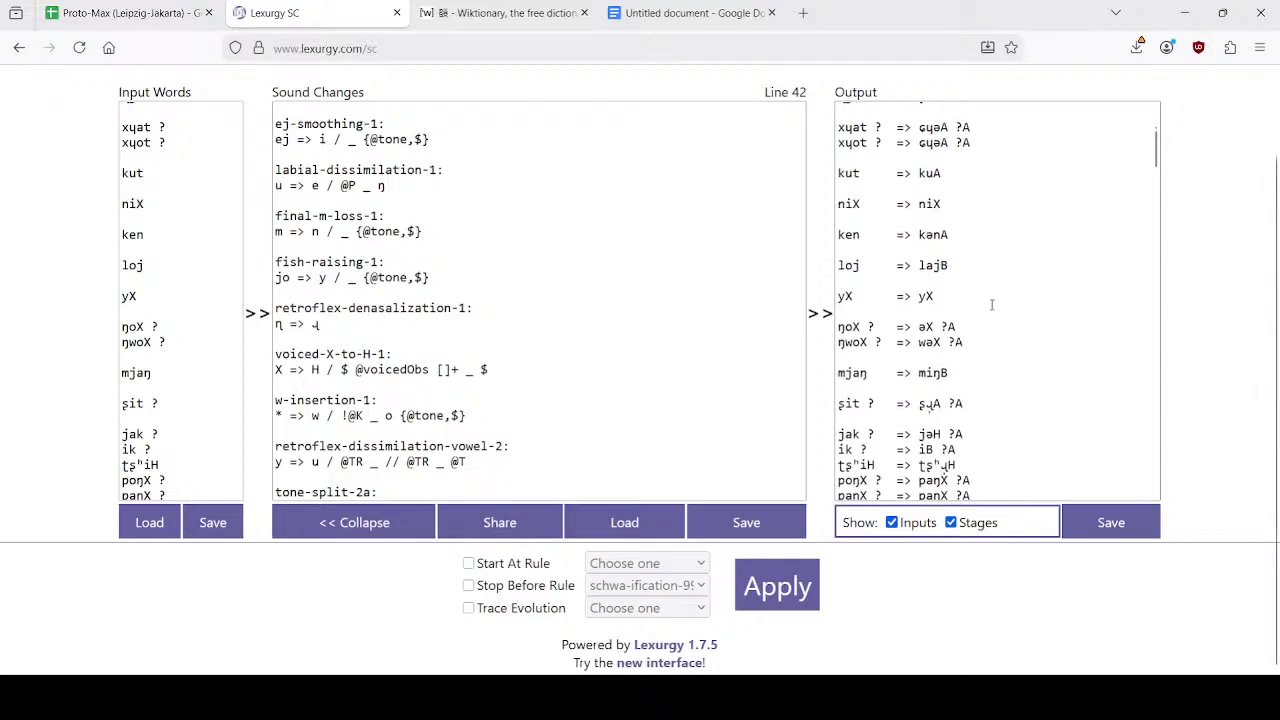
scroll(990, 296, "down", 6)
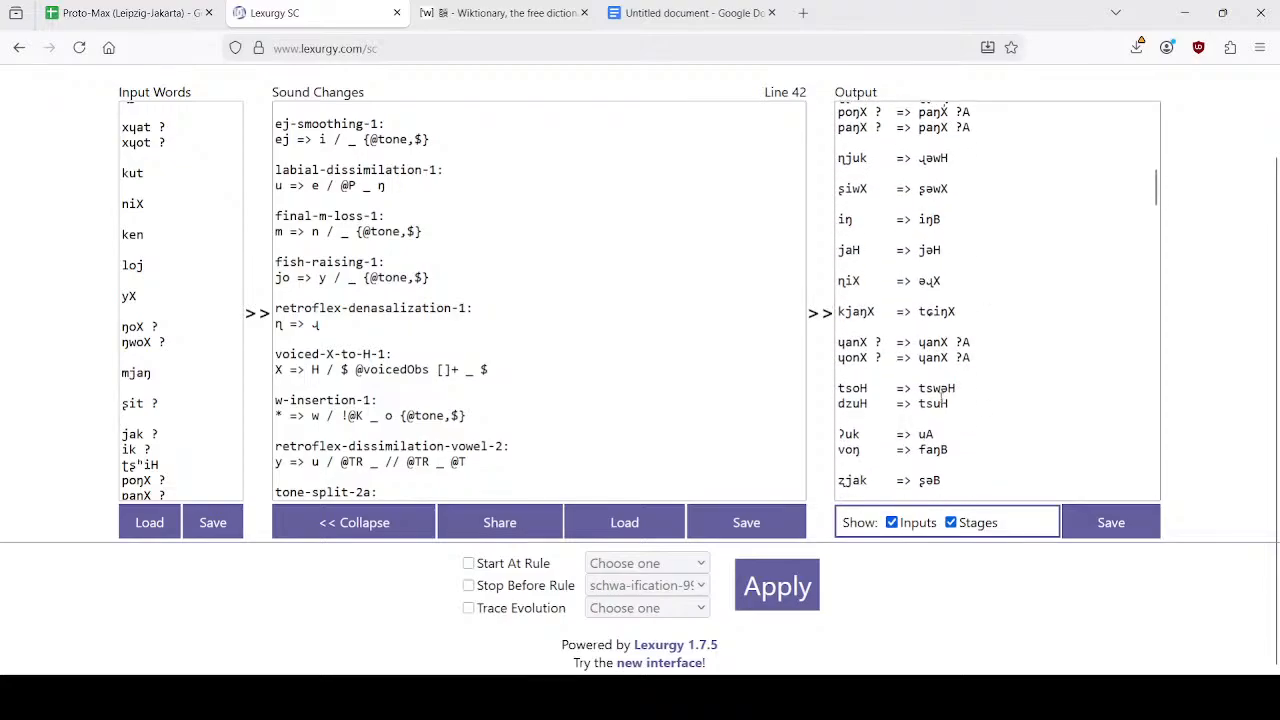
scroll(945, 400, "down", 3)
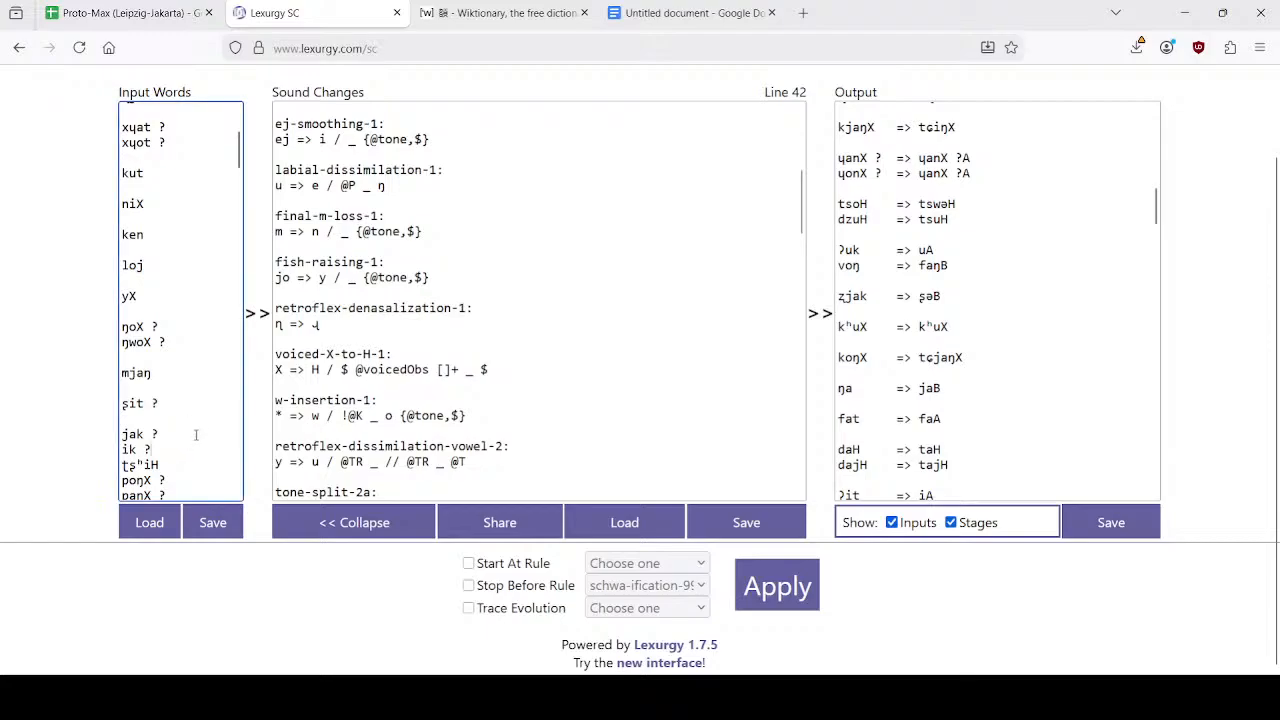
Replace the whole input word list with the test word "ko" and apply the sound changes.
key("ctrl+a")
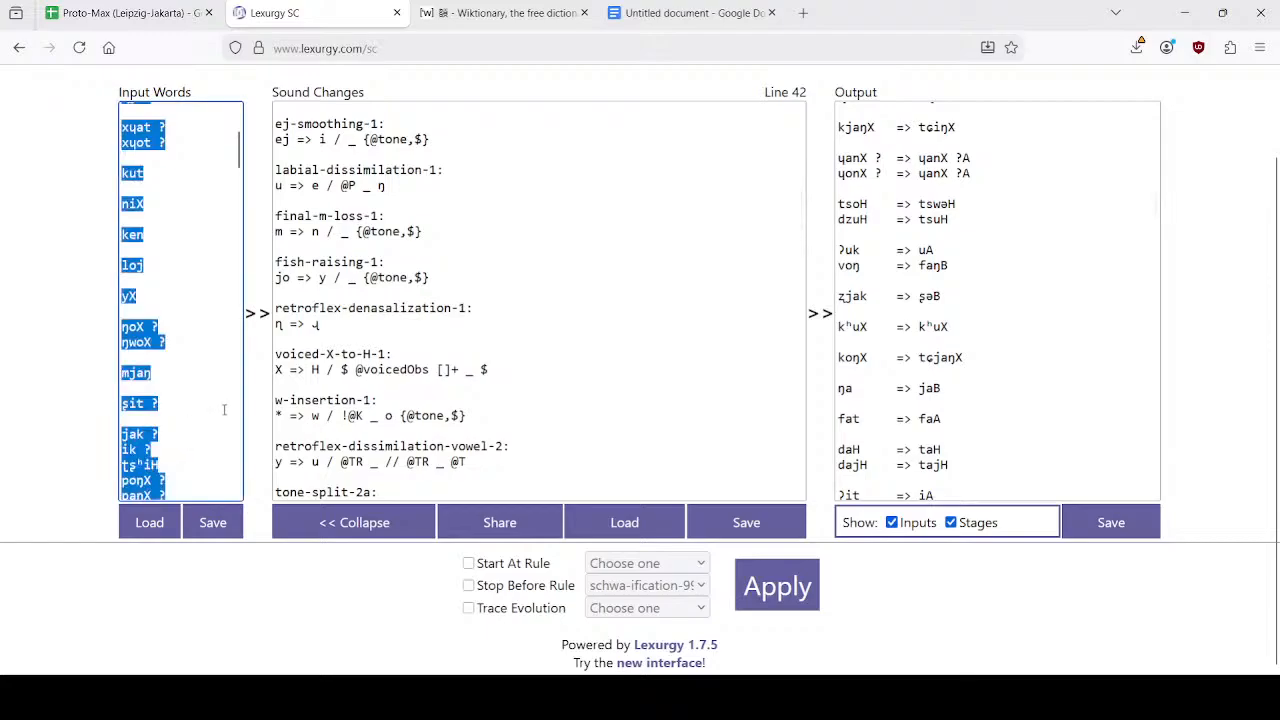
type("ko")
left_click(765, 595)
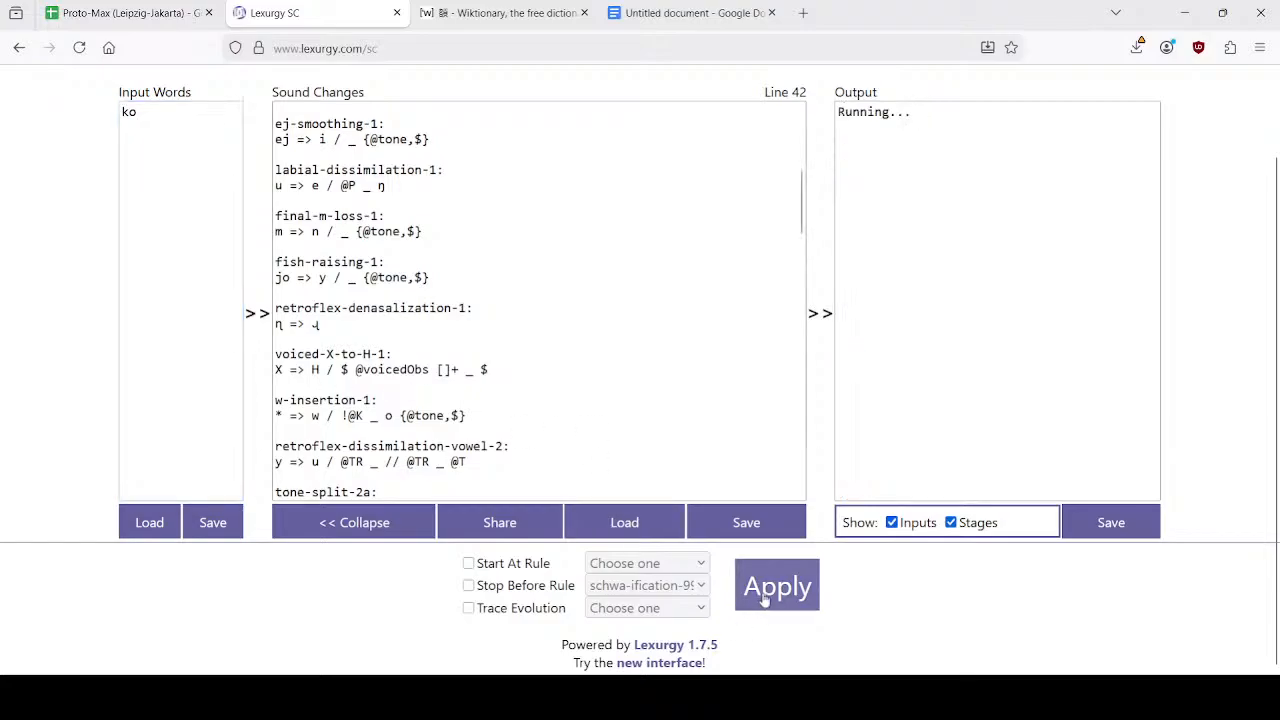
Undo the replacement of the input word list and apply the sound changes to the full list.
left_click(204, 234)
key("ctrl+z")
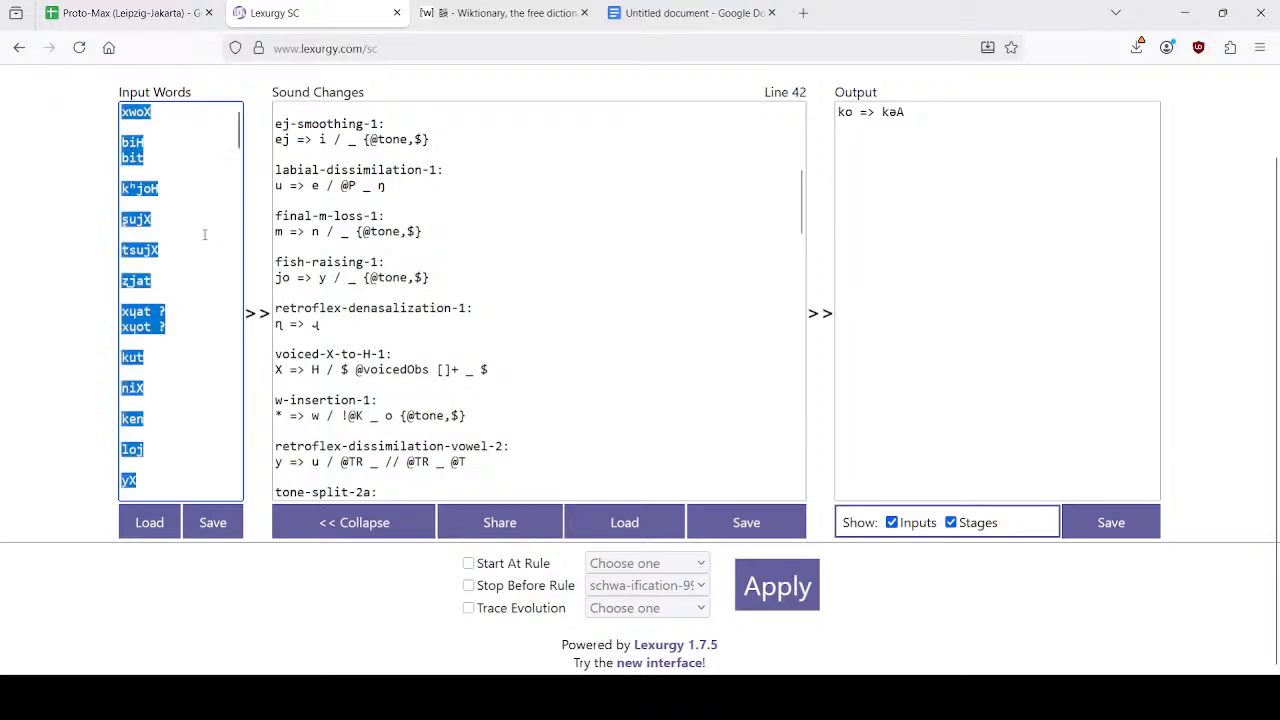
left_click(784, 587)
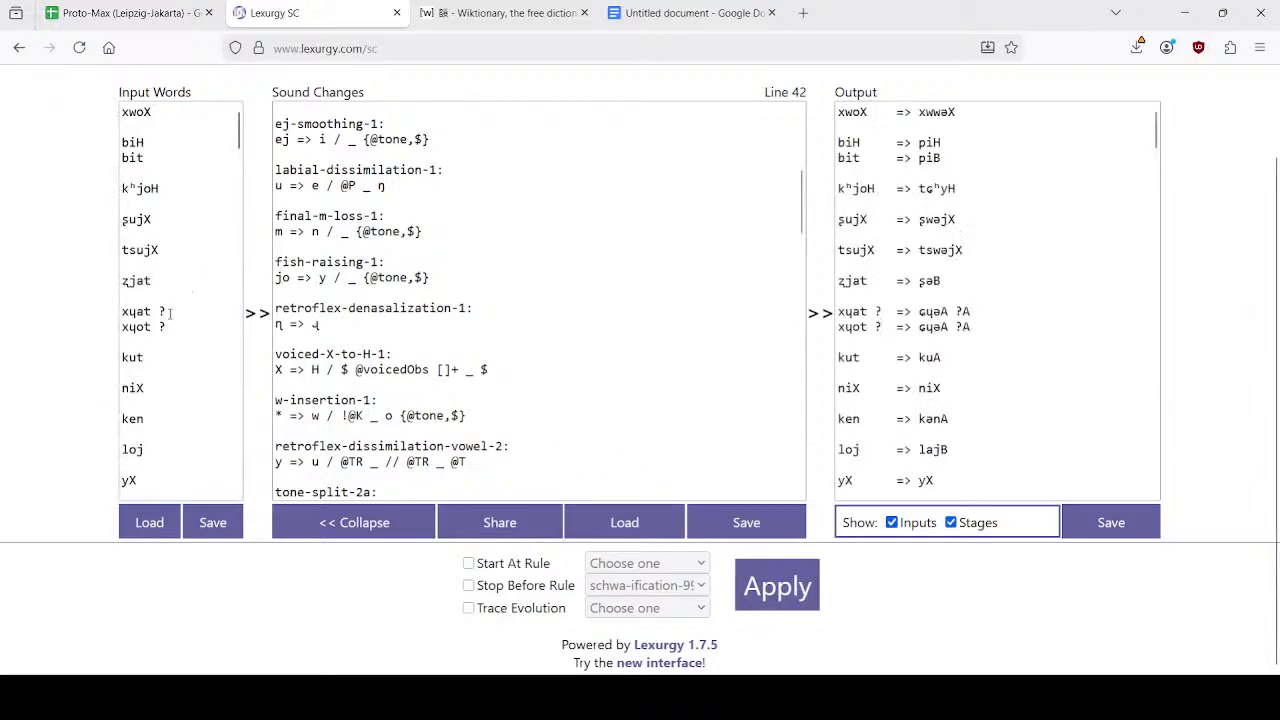
Replace the two uncertain input words "xɥat ?" and "xɥot ?" with the single word "xjot".
scroll(150, 300, "up", 1)
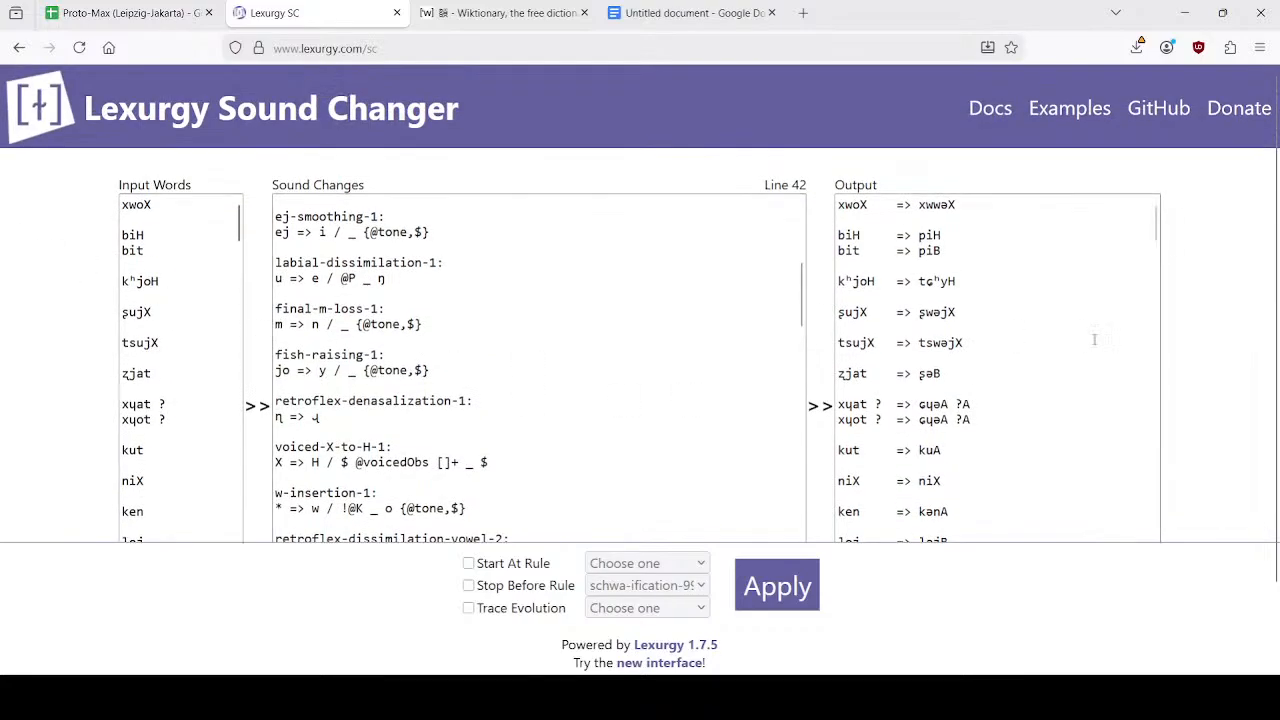
scroll(1160, 355, "down", 1)
scroll(149, 331, "down", 2)
left_click(145, 227)
key("ctrl+a")
left_click(146, 226)
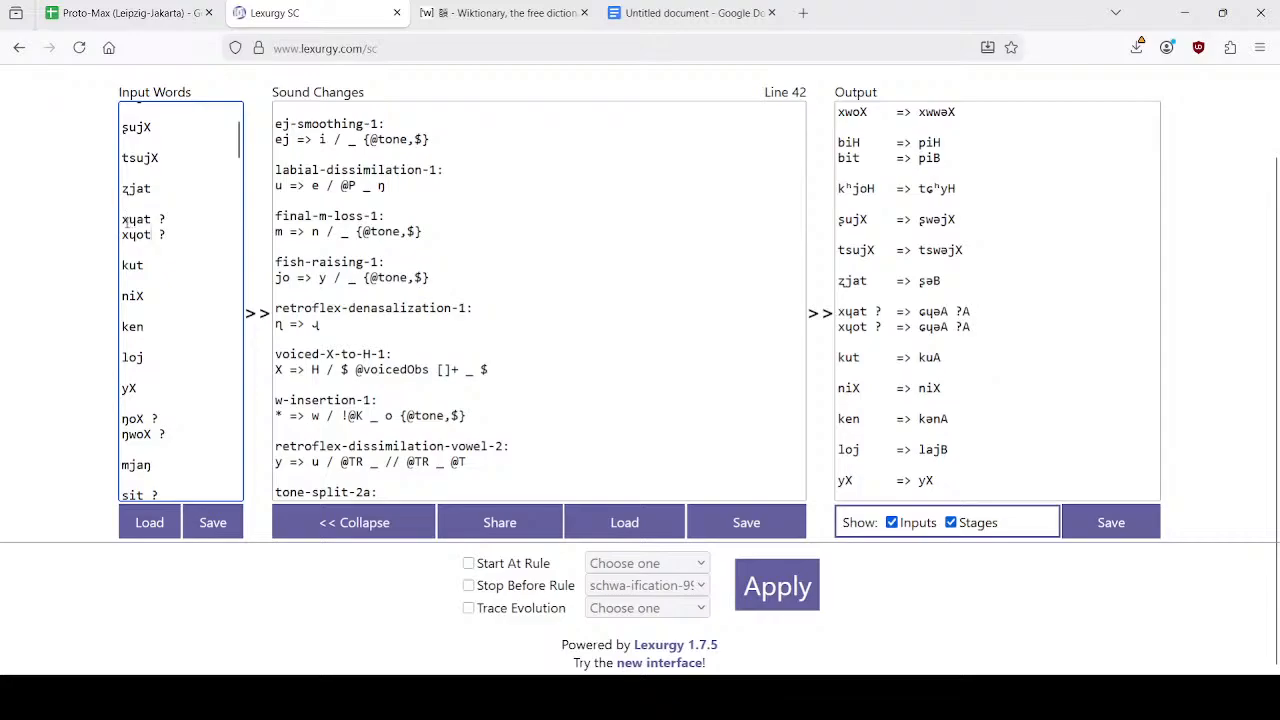
left_click_drag(124, 218, 125, 245)
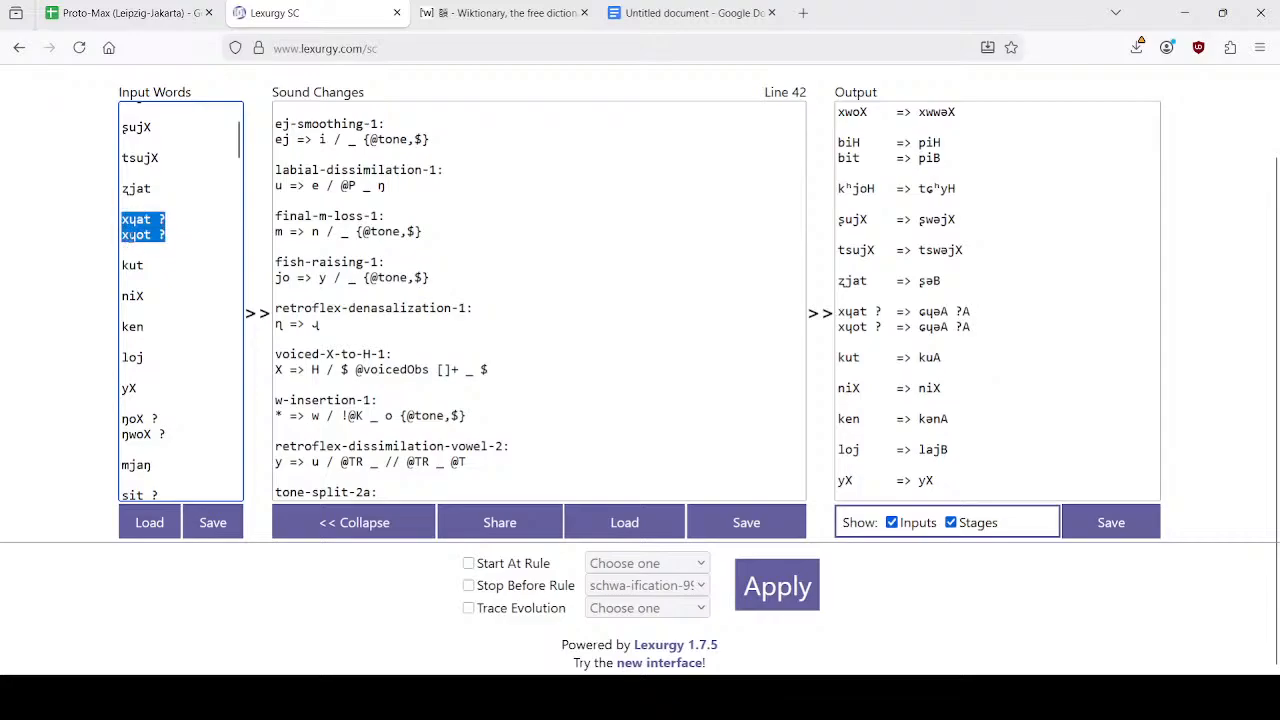
key("Left")
key("shift+Down")
key("BackSpace")
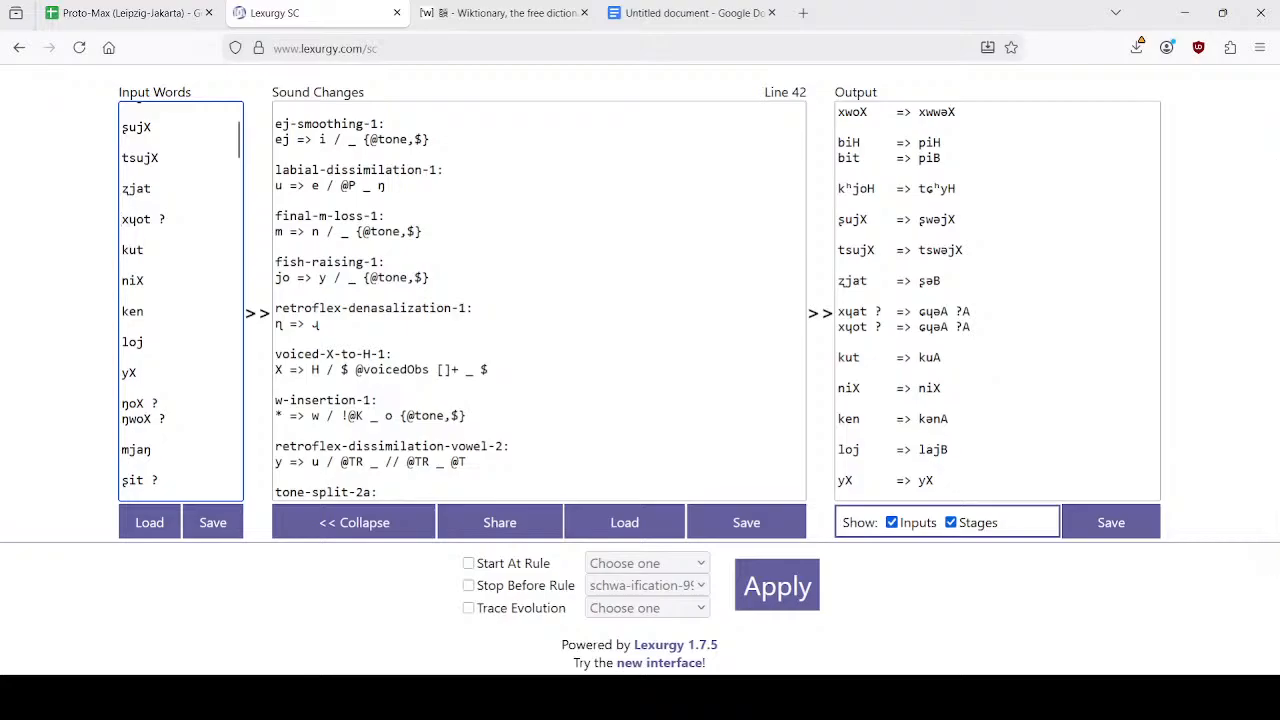
key("BackSpace")
type("ʝ")
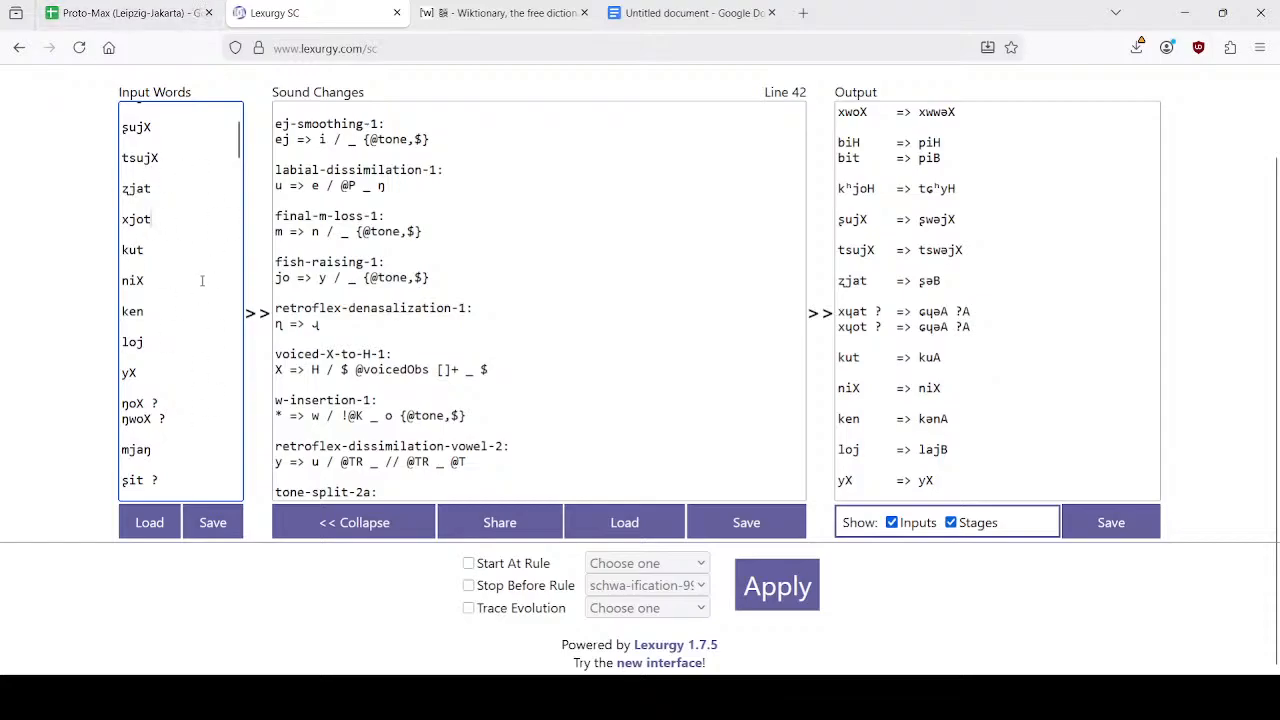
Switch to the Proto-Max (Leipzig-Jakarta) spreadsheet and open the Cognates sheet.
scroll(192, 303, "down", 2)
scroll(192, 303, "up", 2)
scroll(200, 287, "down", 4)
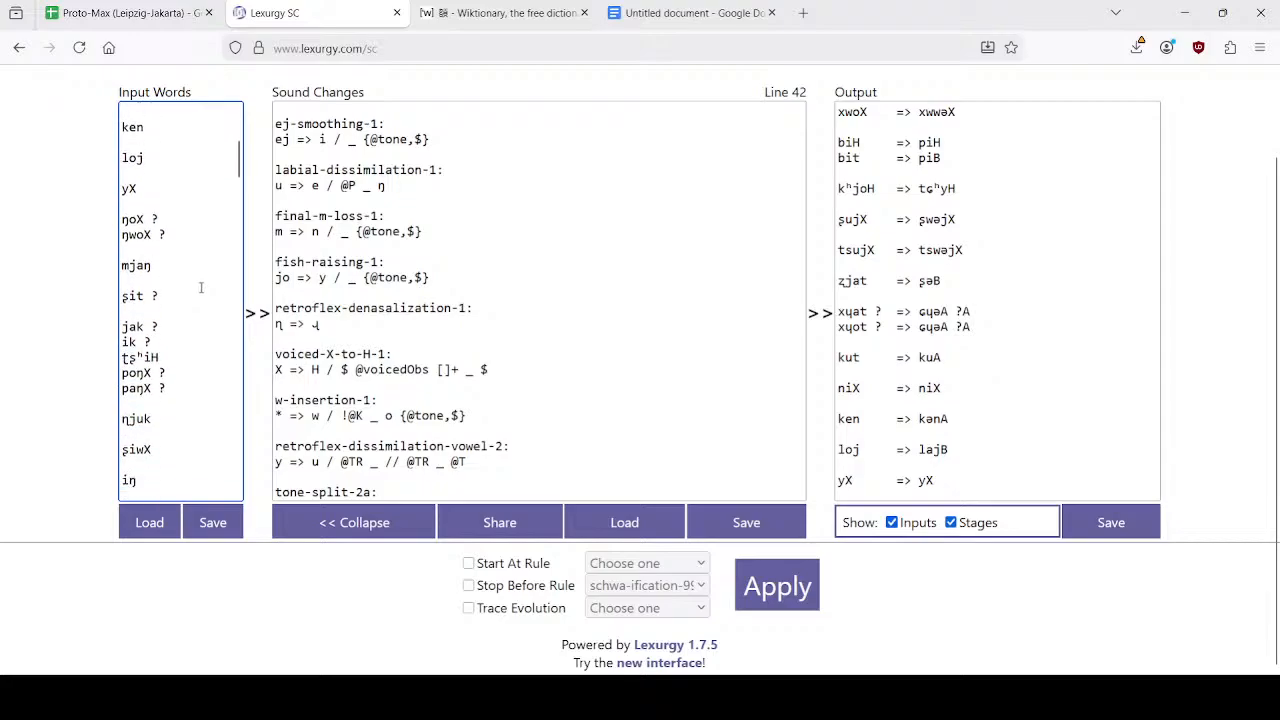
left_click(150, 12)
left_click(484, 662)
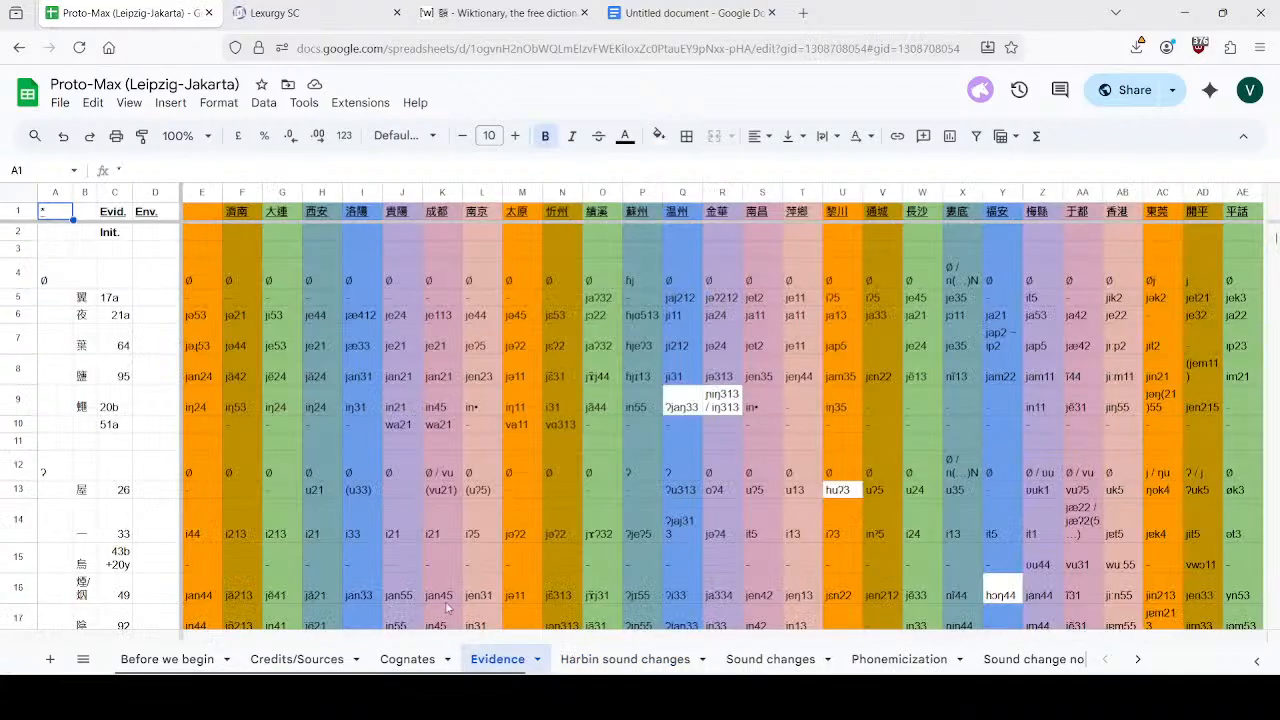
left_click(405, 657)
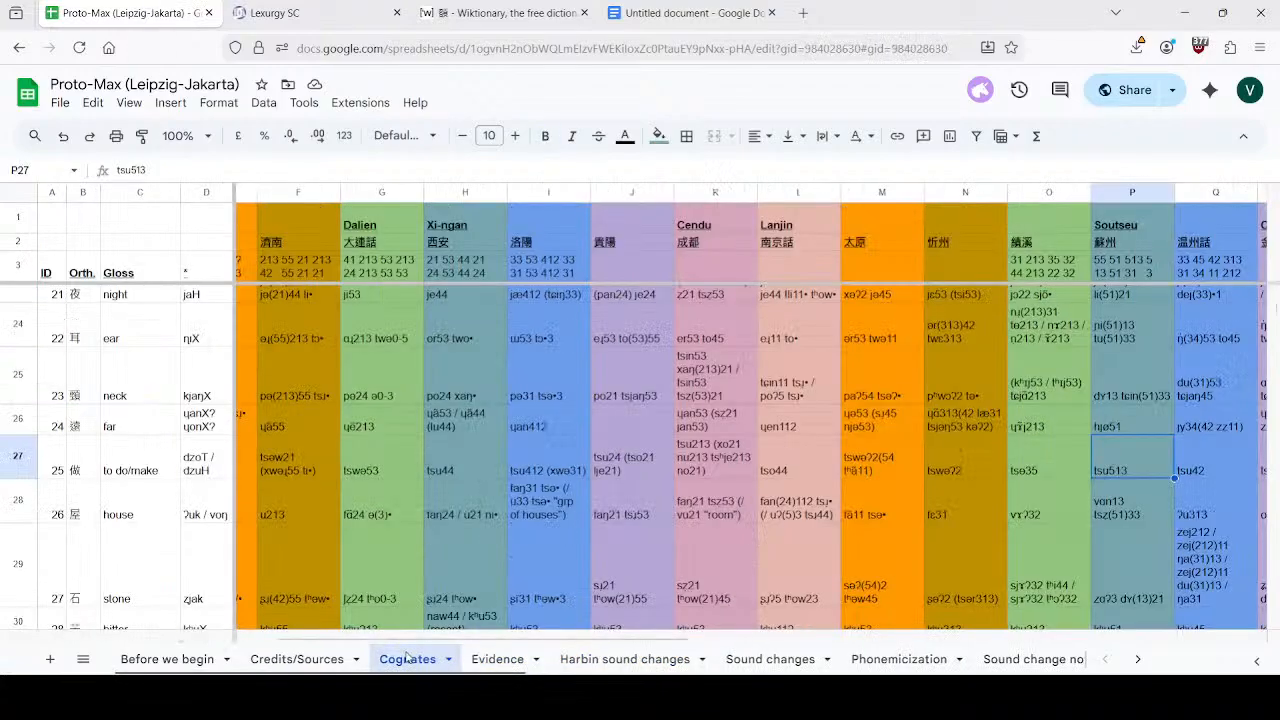
Set the reconstructed form for "blood" in the Cognates sheet to "xjot".
double_click(212, 428)
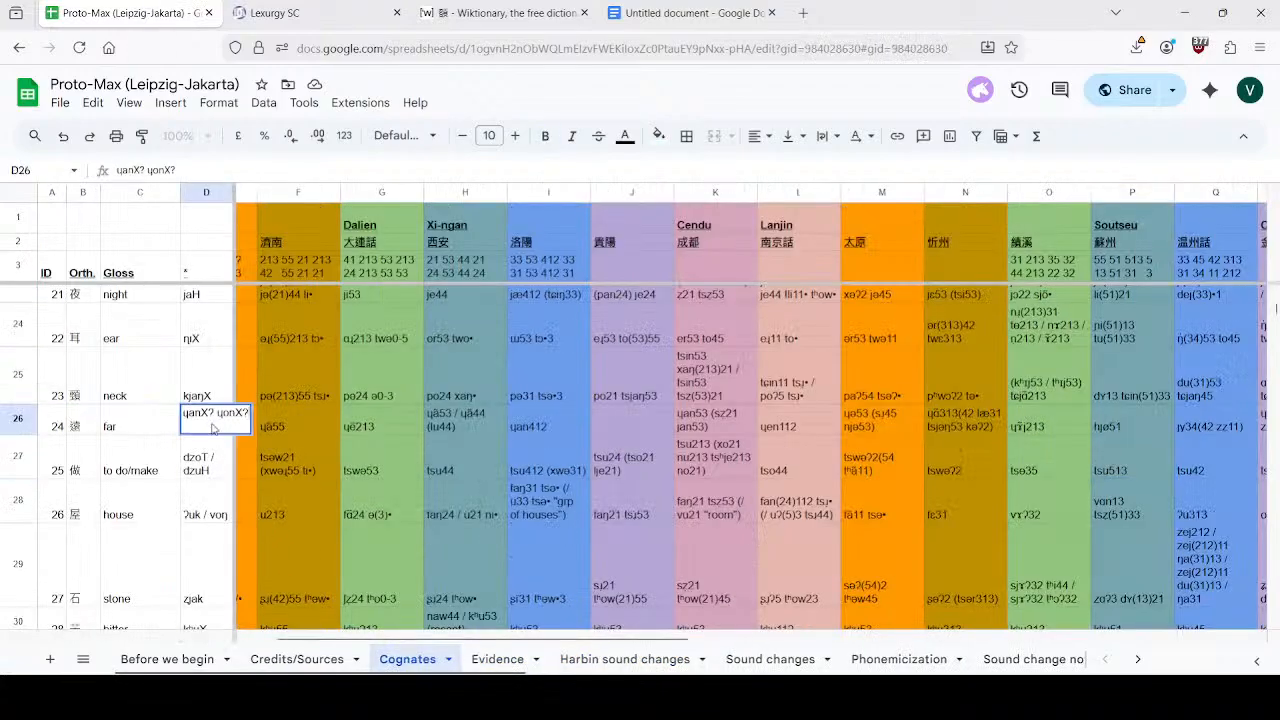
left_click(218, 362)
scroll(215, 360, "up", 5)
scroll(220, 425, "up", 6)
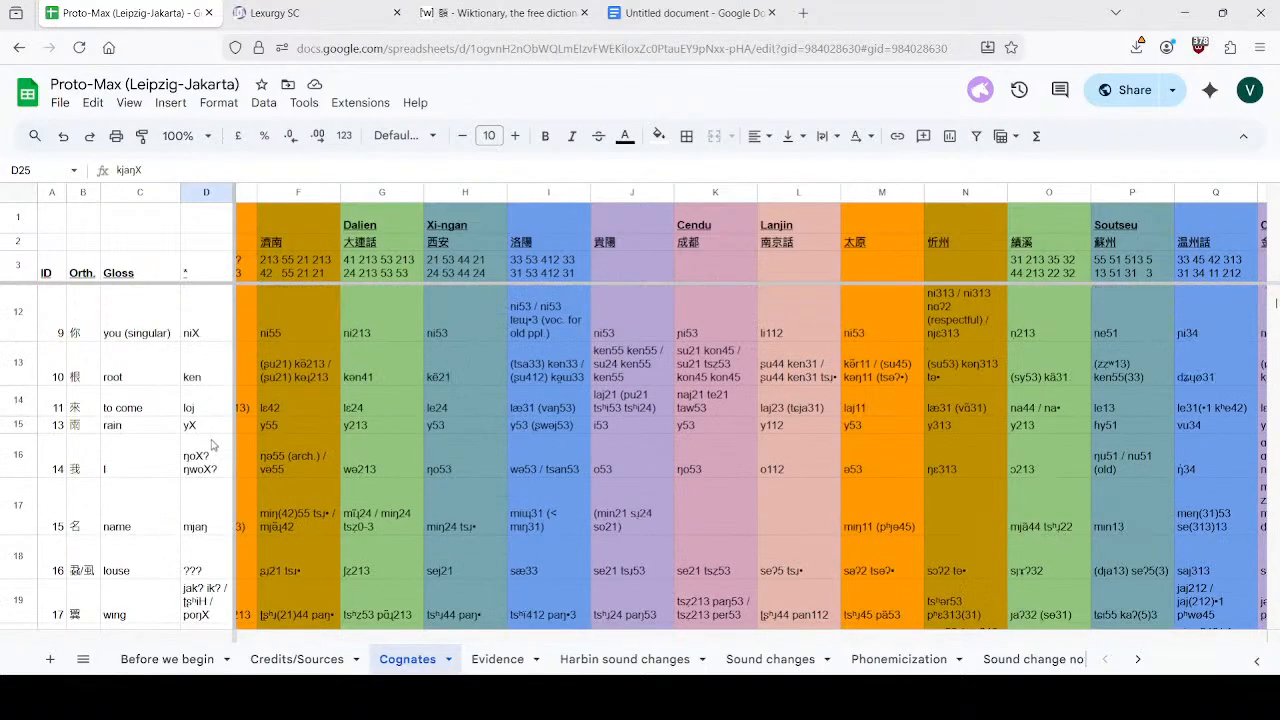
double_click(206, 412)
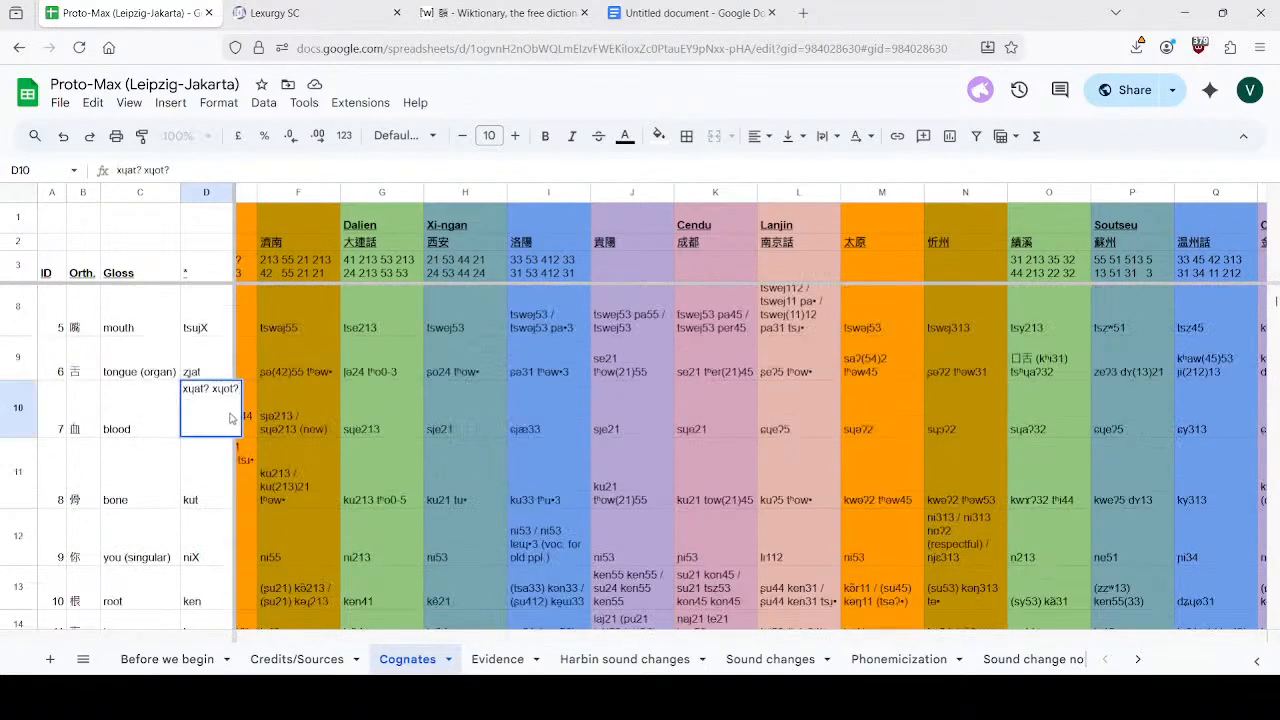
key("BackSpace")
left_click(224, 388)
key("BackSpace")
type("jot")
key("Return")
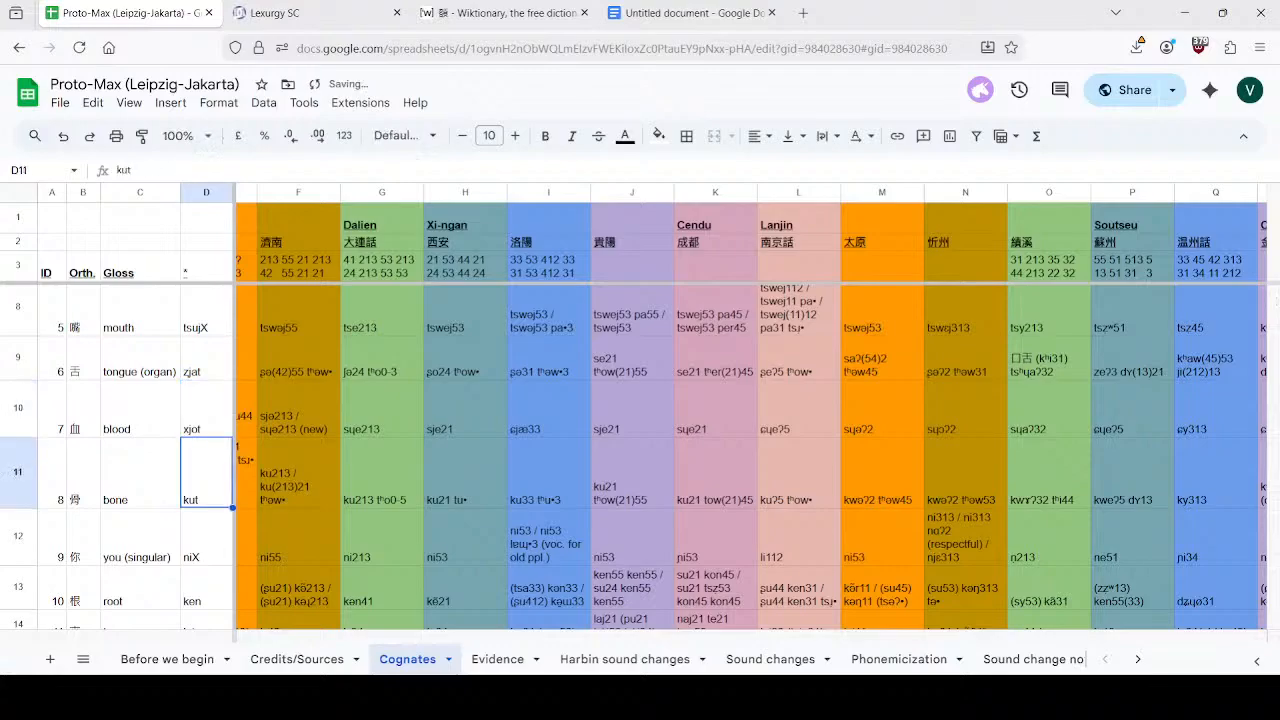
Set the reconstructed form for "far" in the Cognates sheet to "jonX".
scroll(208, 475, "down", 5)
scroll(208, 475, "down", 2)
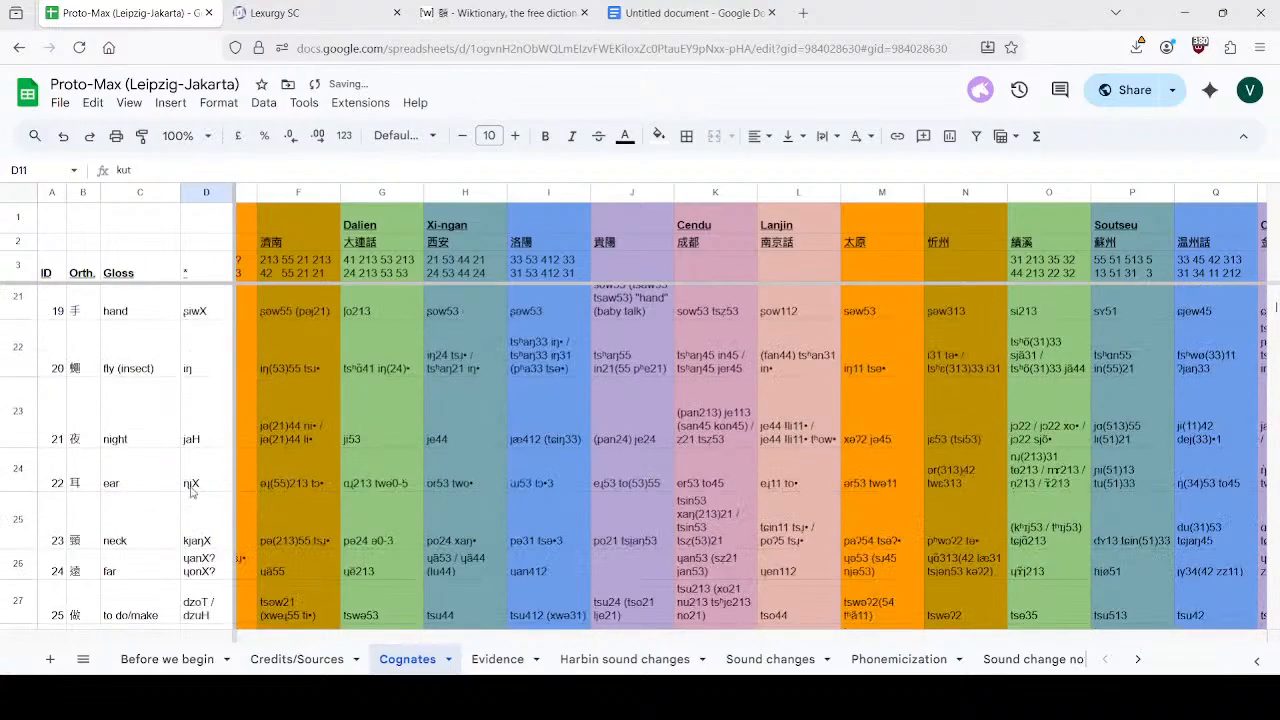
left_click(215, 566)
key("Return")
key("BackSpace")
key("BackSpace")
key("BackSpace")
key("BackSpace")
key("BackSpace")
key("BackSpace")
key("BackSpace")
key("BackSpace")
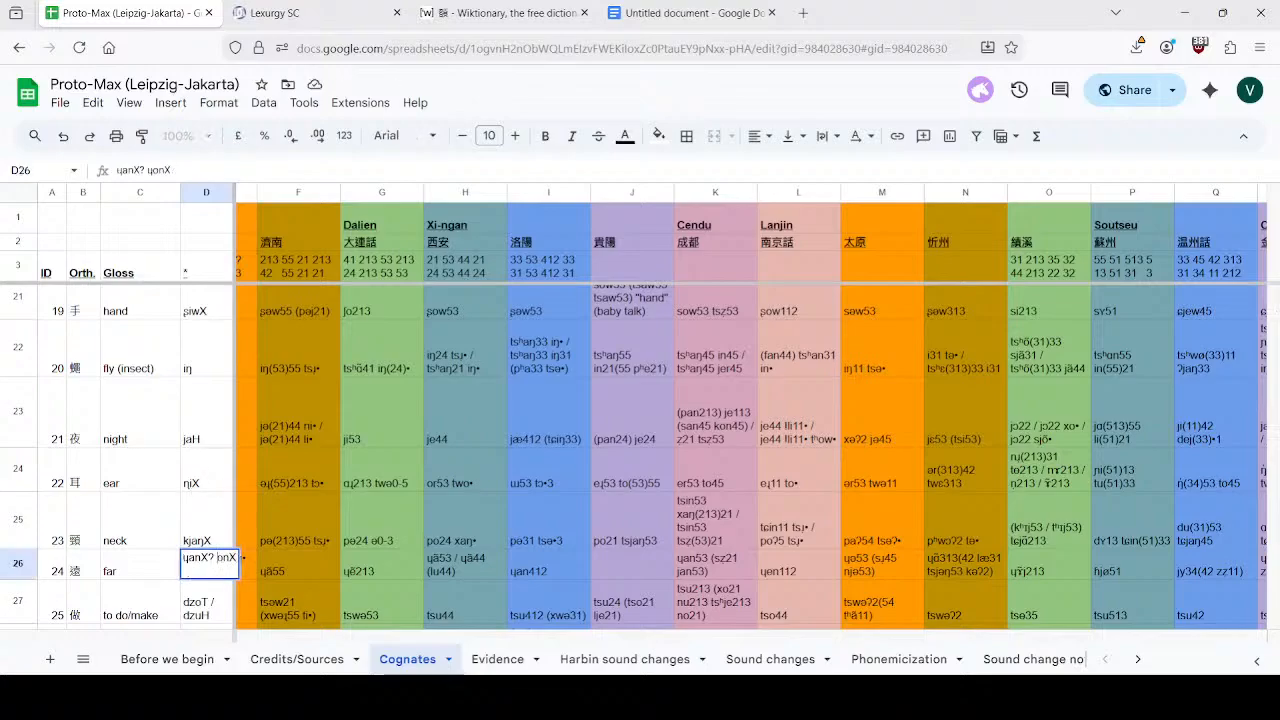
type("j")
key("Return")
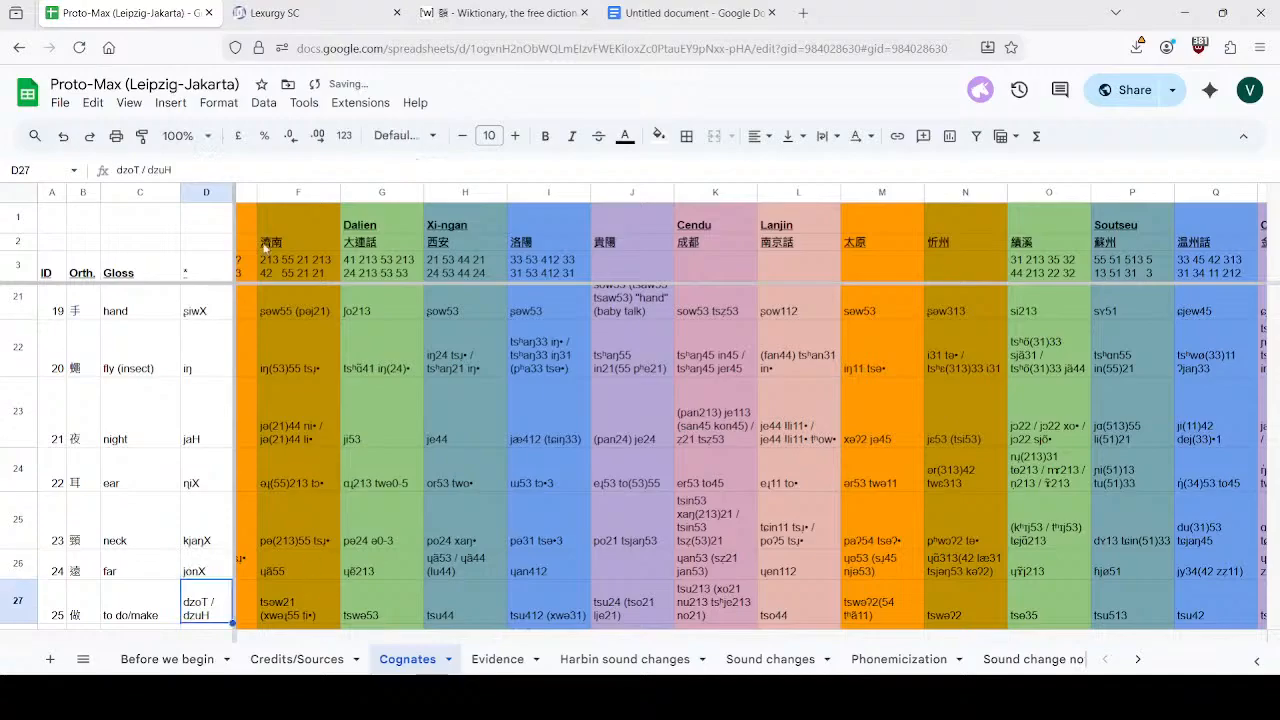
Switch to Lexurgy and replace the input words "ɥanX ?" and "ɥonX ?" with the single entry "jonX ?".
left_click(316, 6)
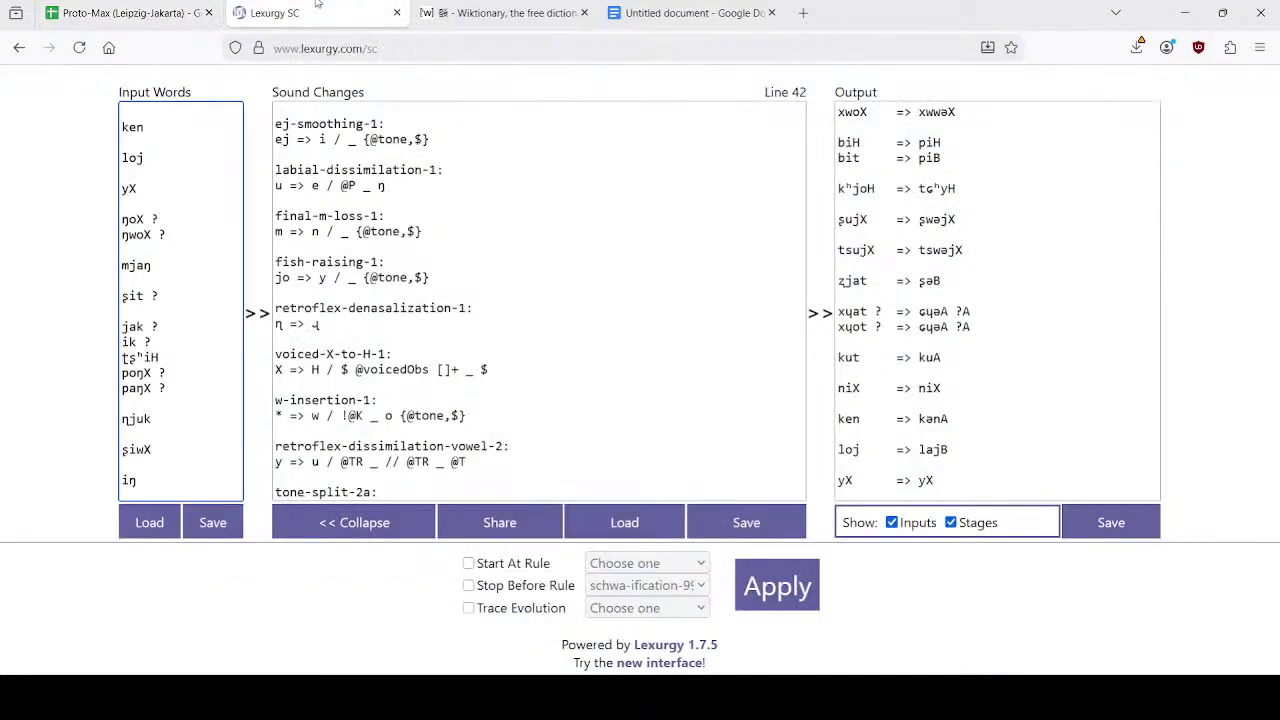
scroll(195, 340, "down", 3)
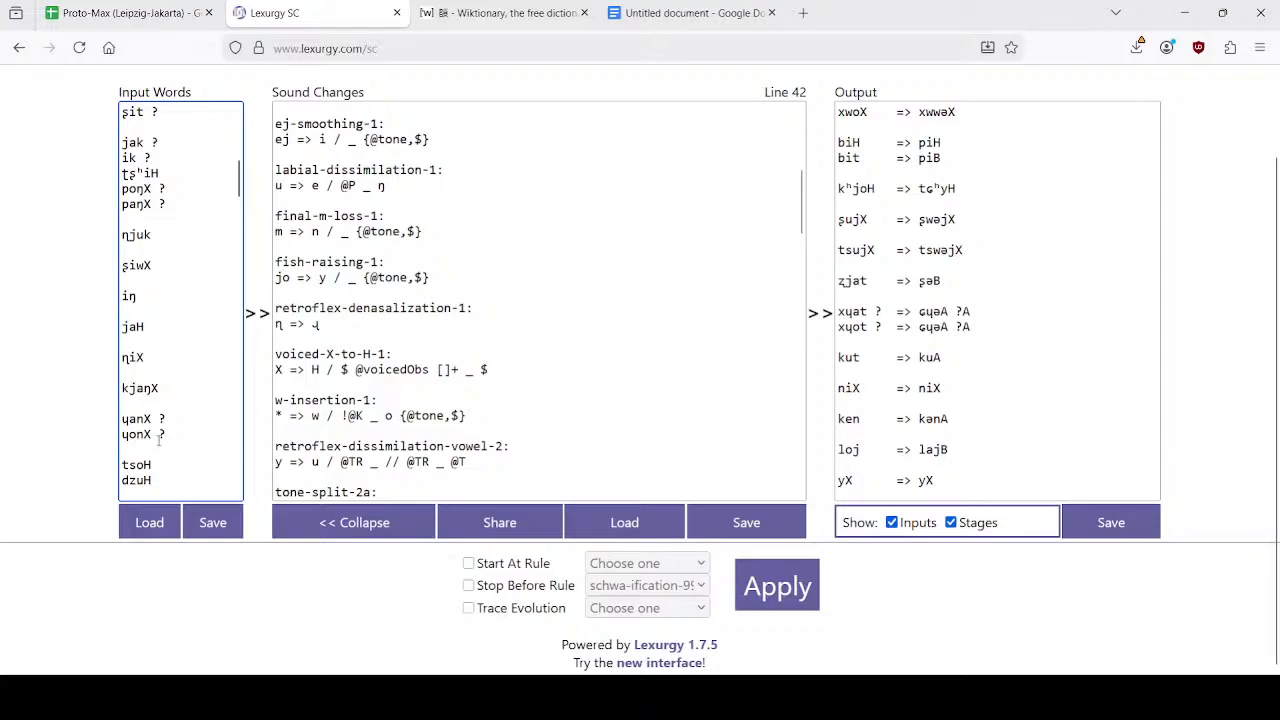
triple_click(122, 422)
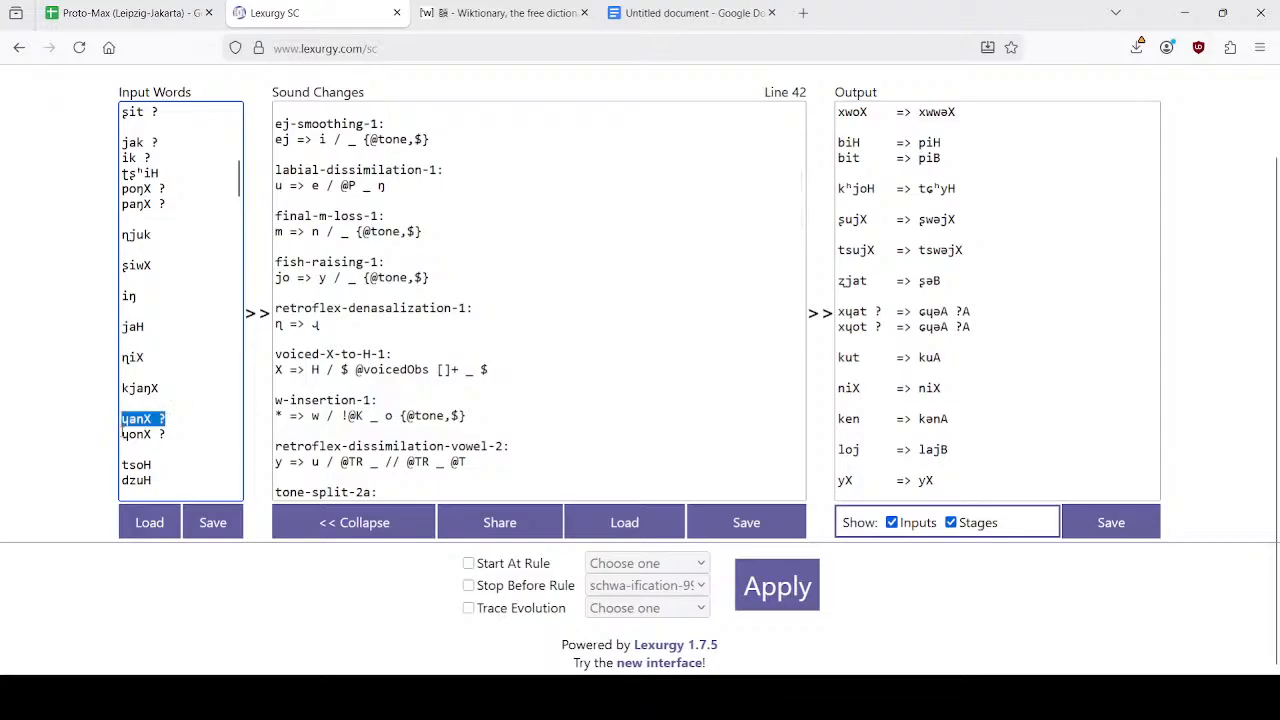
left_click_drag(126, 434, 128, 434)
type("j")
scroll(183, 381, "down", 4)
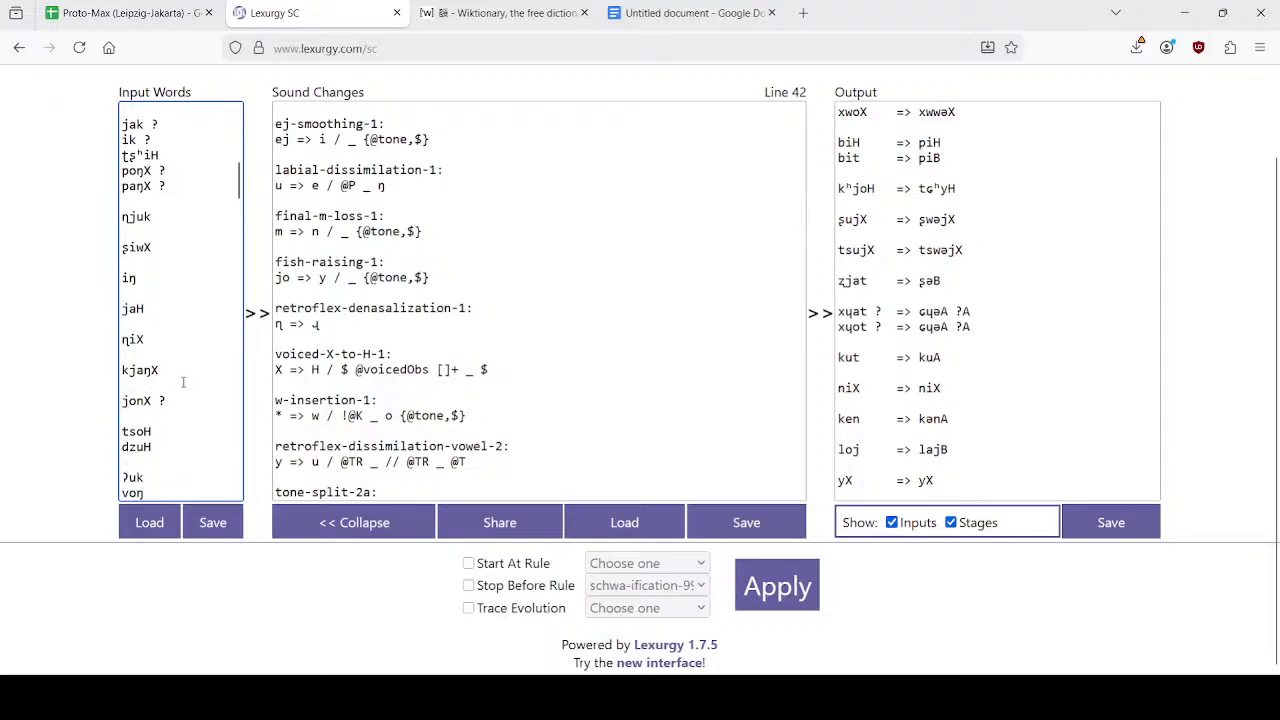
Look through the rest of the input word list and save the input words.
scroll(183, 381, "down", 12)
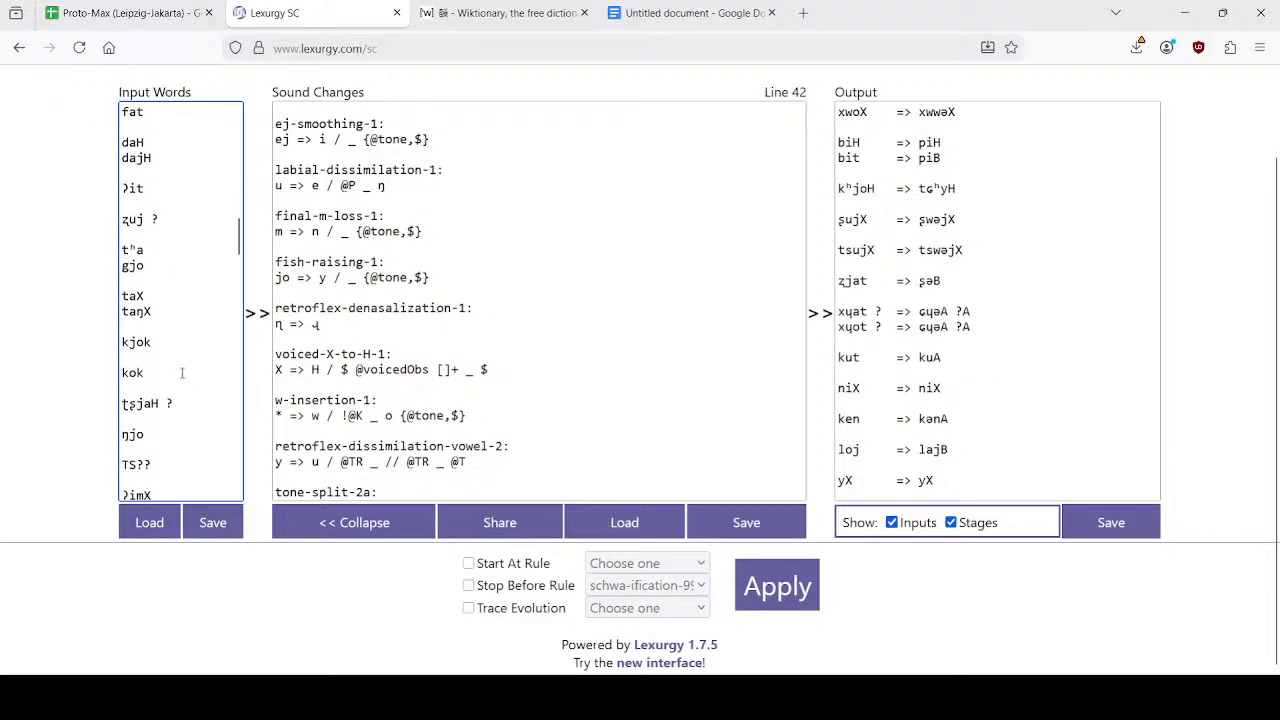
scroll(181, 371, "down", 12)
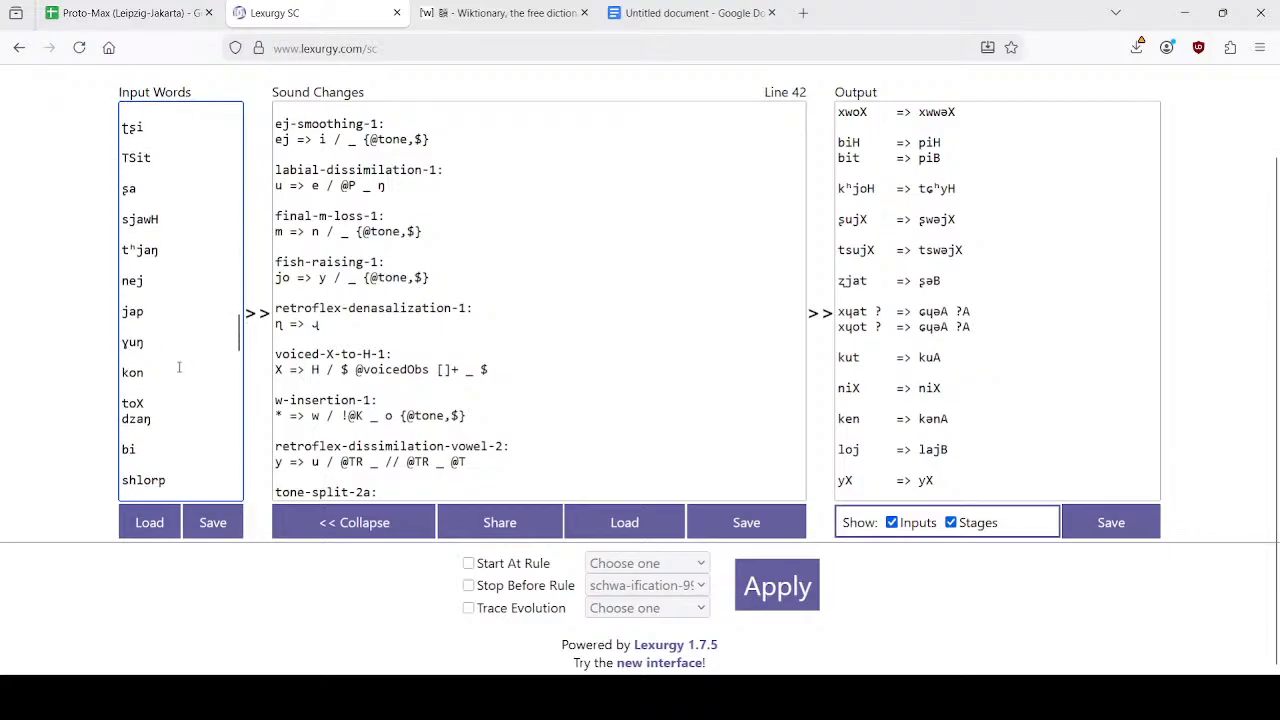
scroll(179, 367, "down", 6)
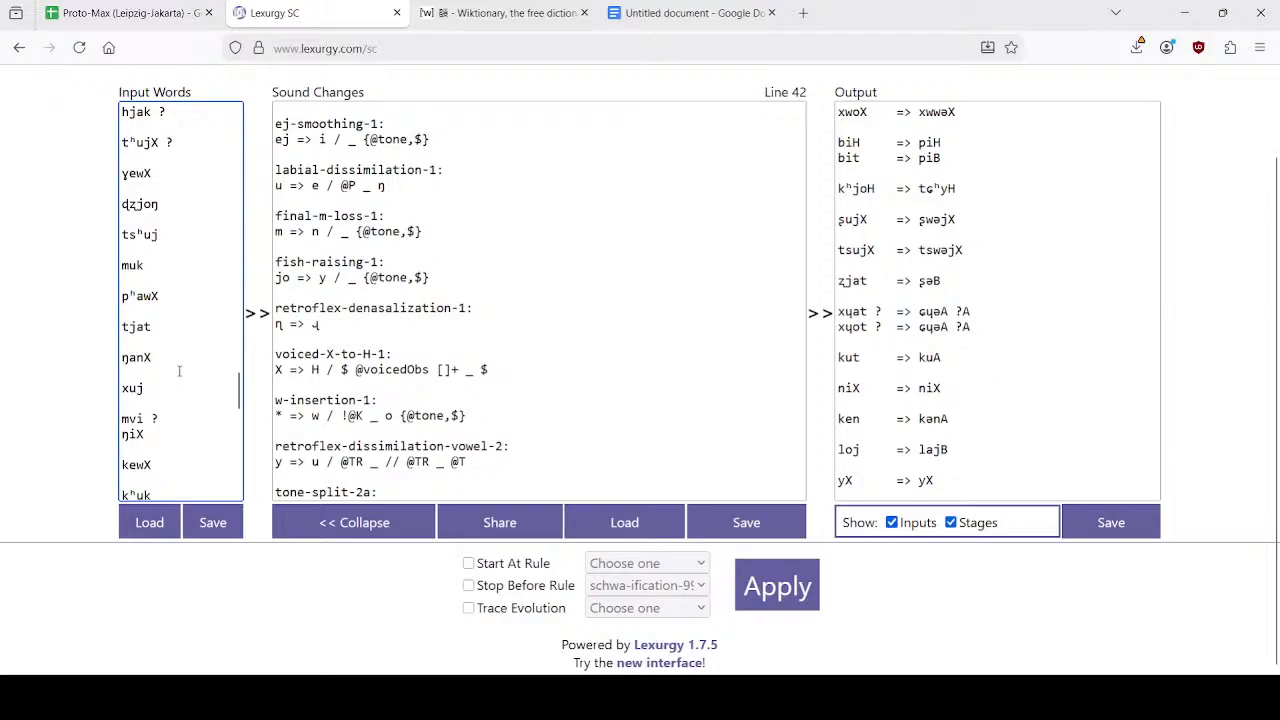
scroll(179, 371, "down", 10)
left_click_drag(239, 477, 240, 147)
left_click(211, 526)
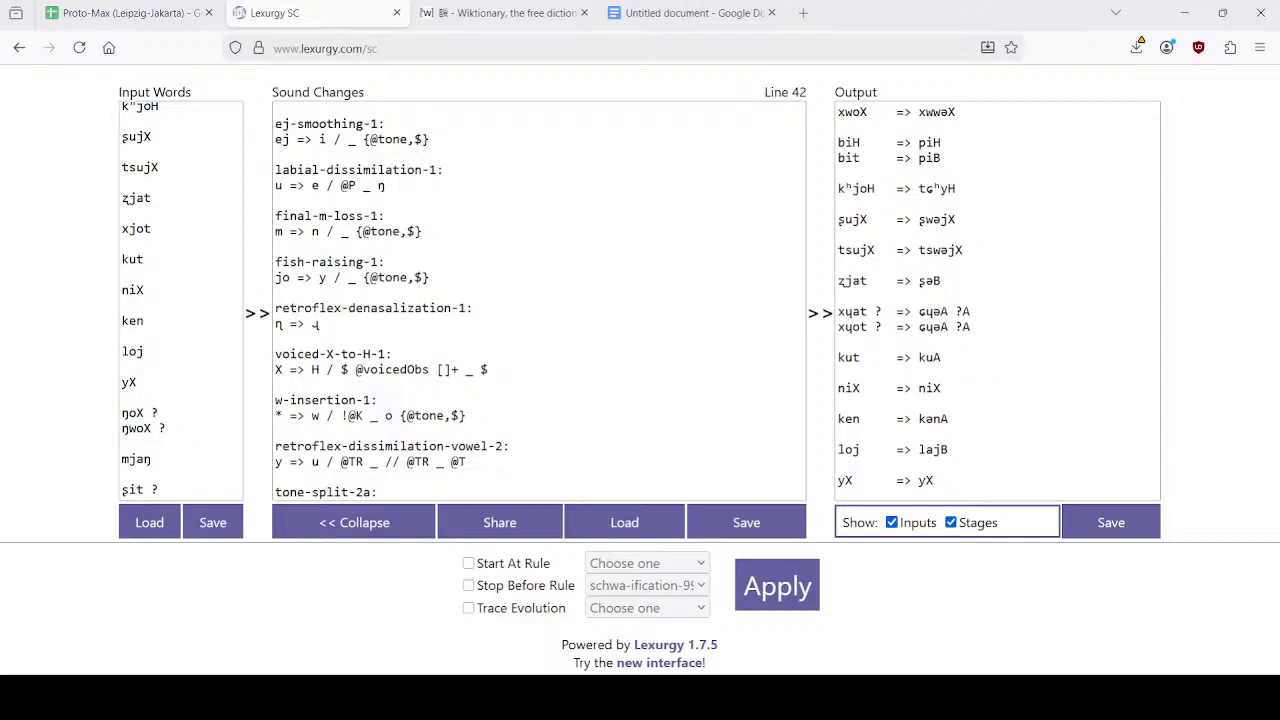
Apply the sound changes to the updated word list and highlight the output for "xjot".
scroll(177, 297, "up", 2)
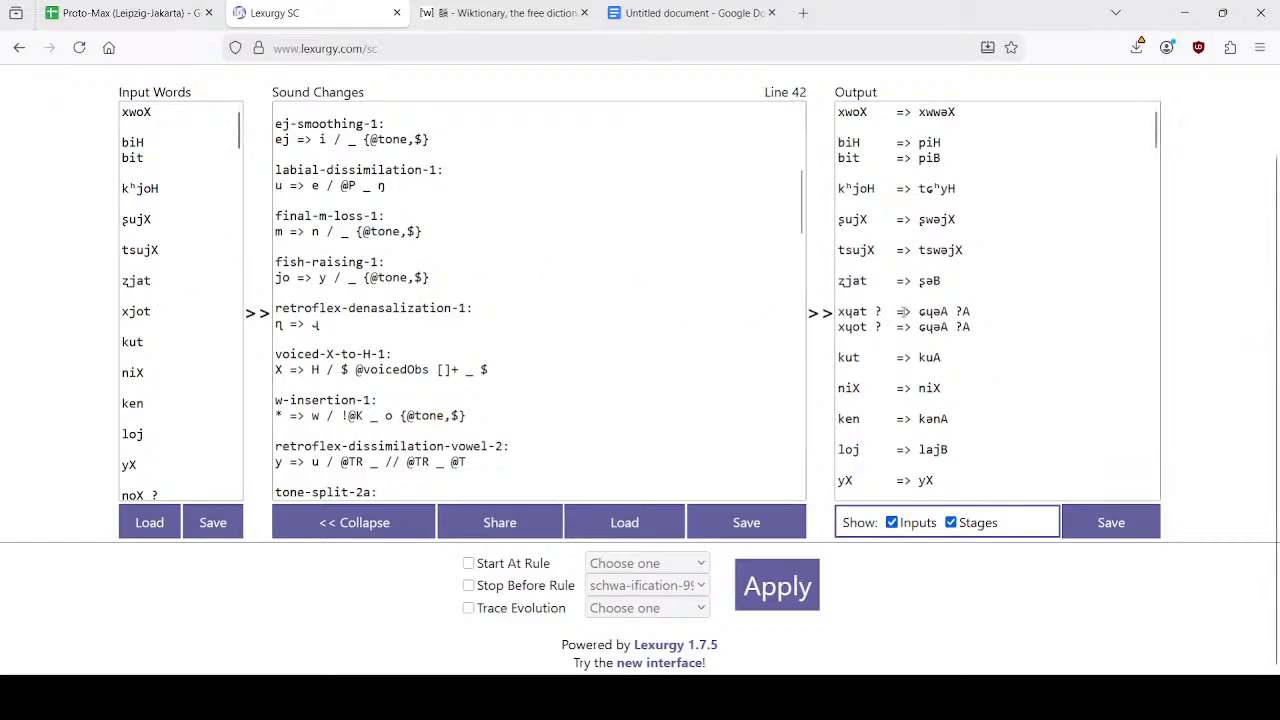
scroll(918, 305, "down", 2)
left_click(806, 590)
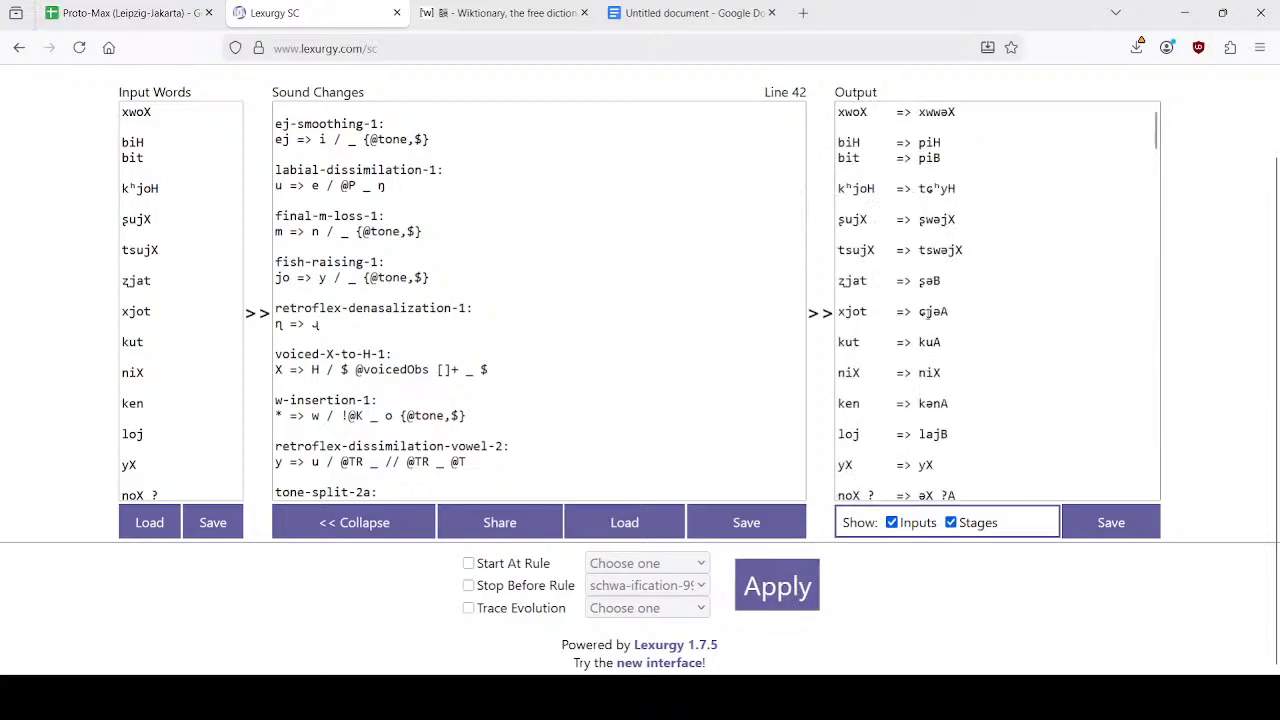
left_click_drag(918, 312, 966, 322)
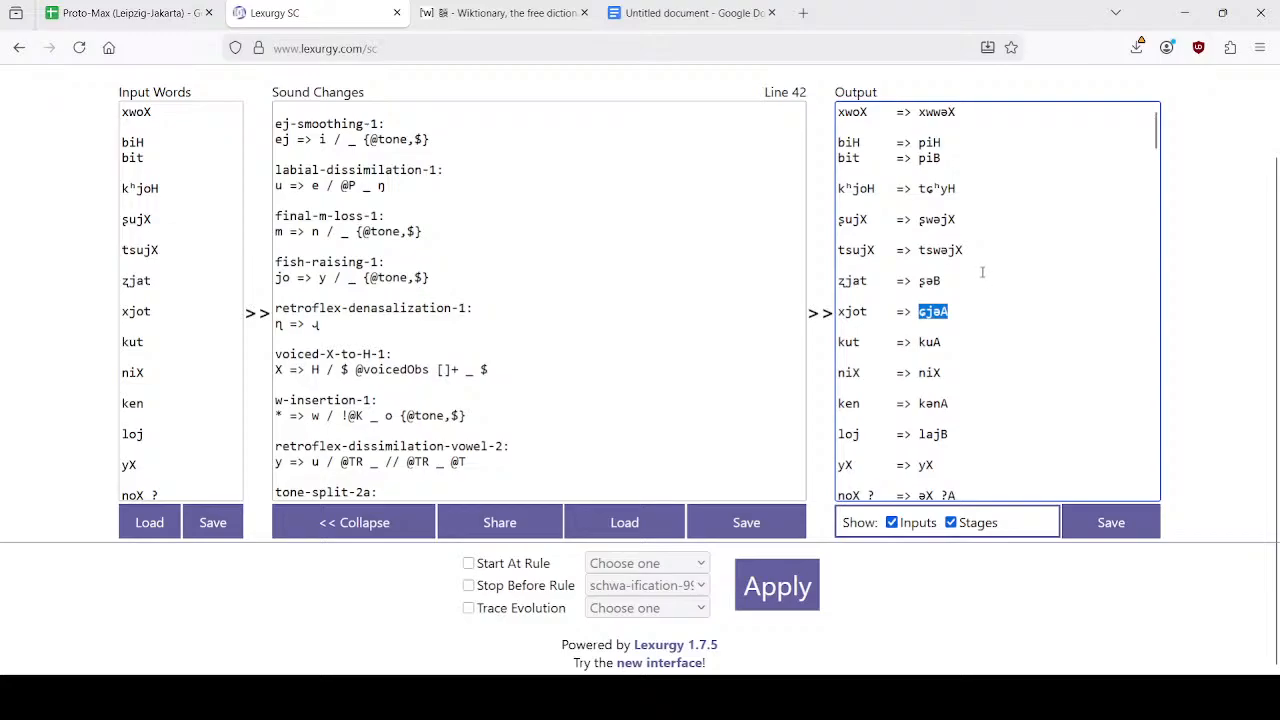
Switch to the Proto-Max spreadsheet and examine the Harbin forms in the Cognates sheet, starting from "blood".
left_click(85, 5)
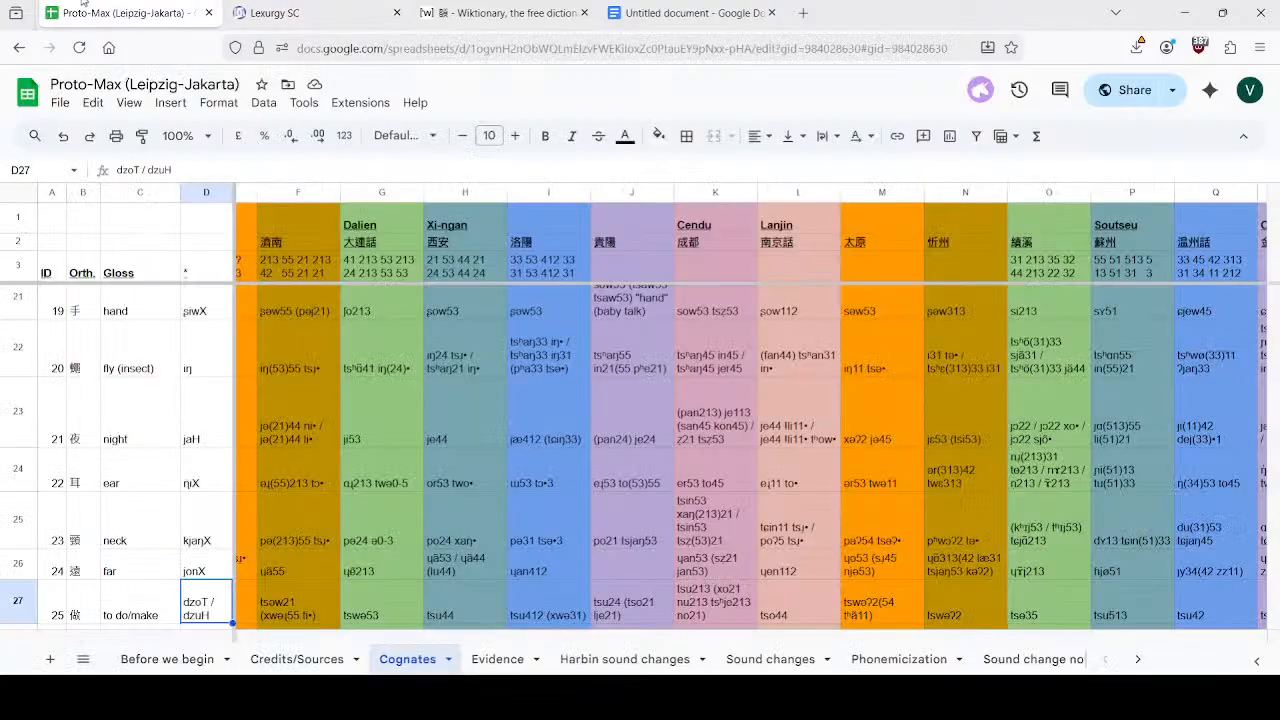
left_click_drag(423, 642, 377, 645)
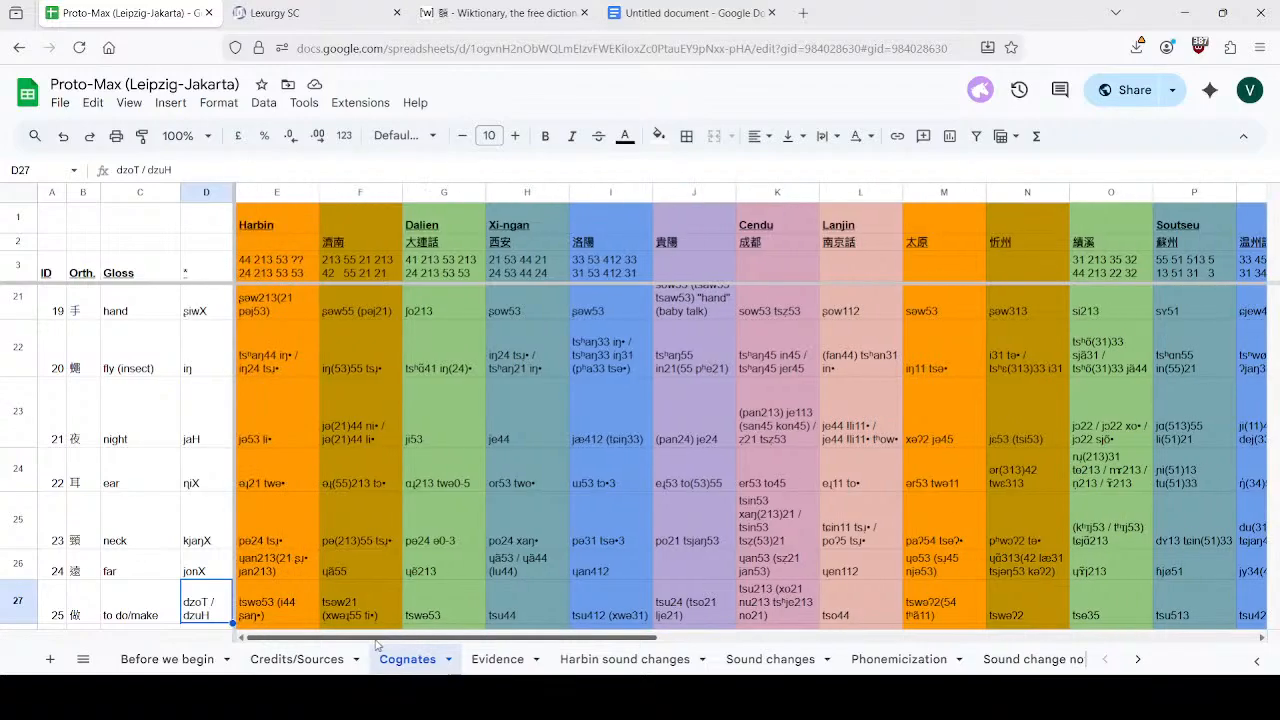
scroll(300, 405, "up", 6)
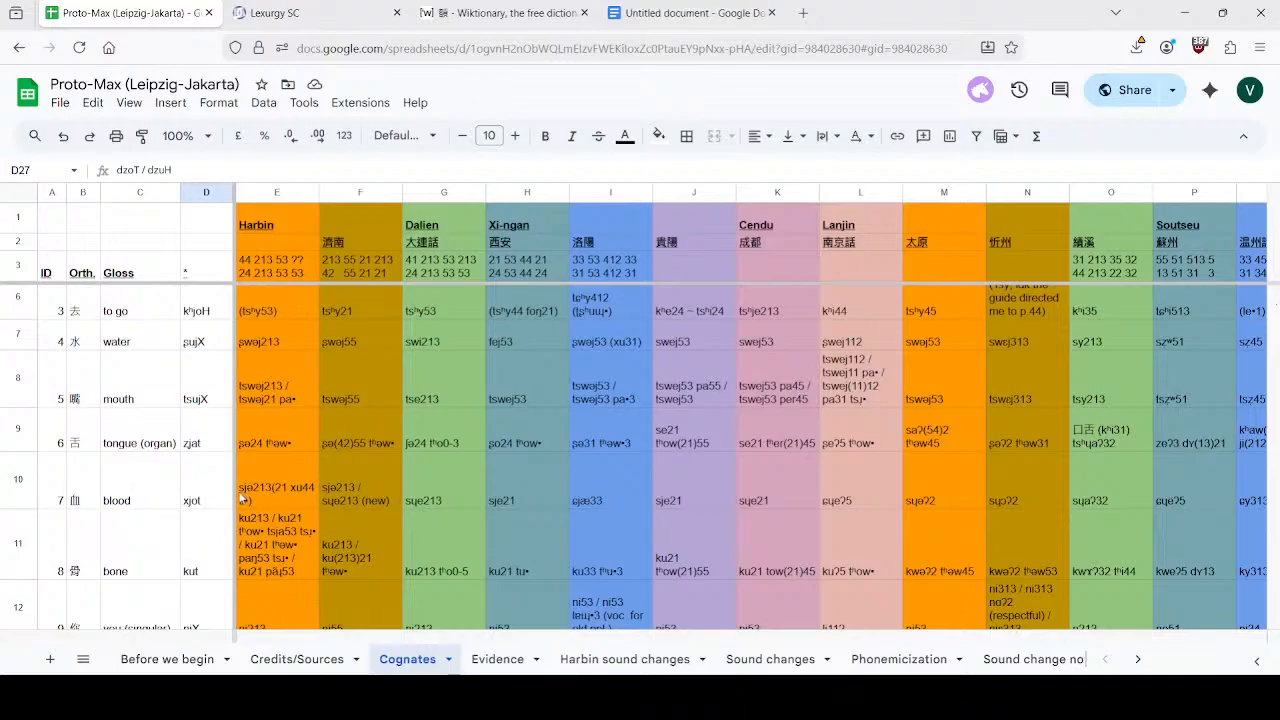
scroll(292, 444, "down", 3)
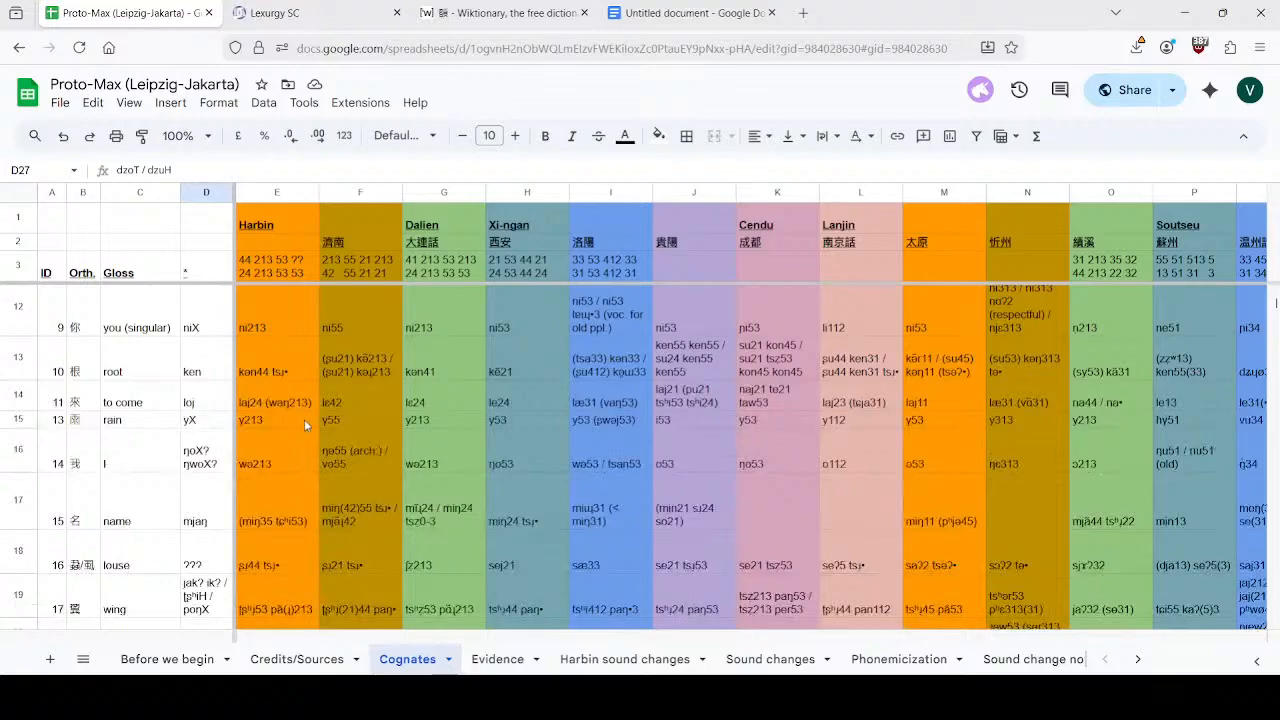
scroll(304, 419, "down", 3)
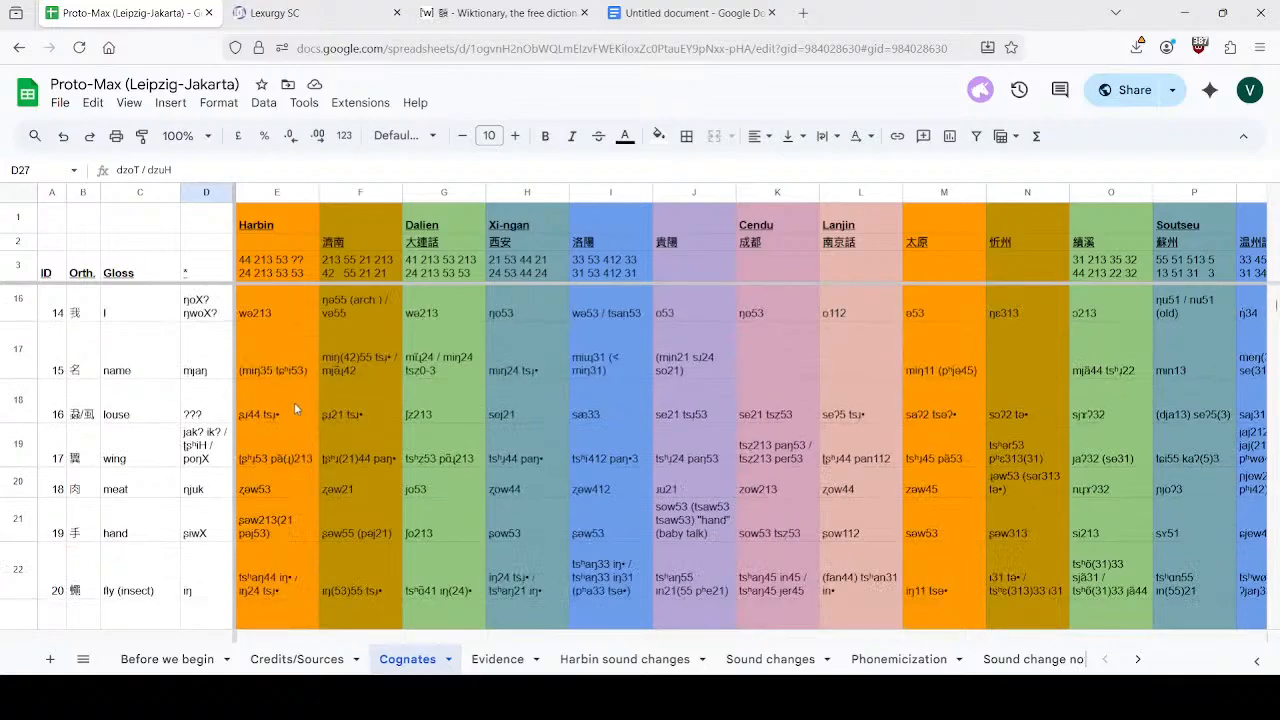
scroll(288, 412, "down", 3)
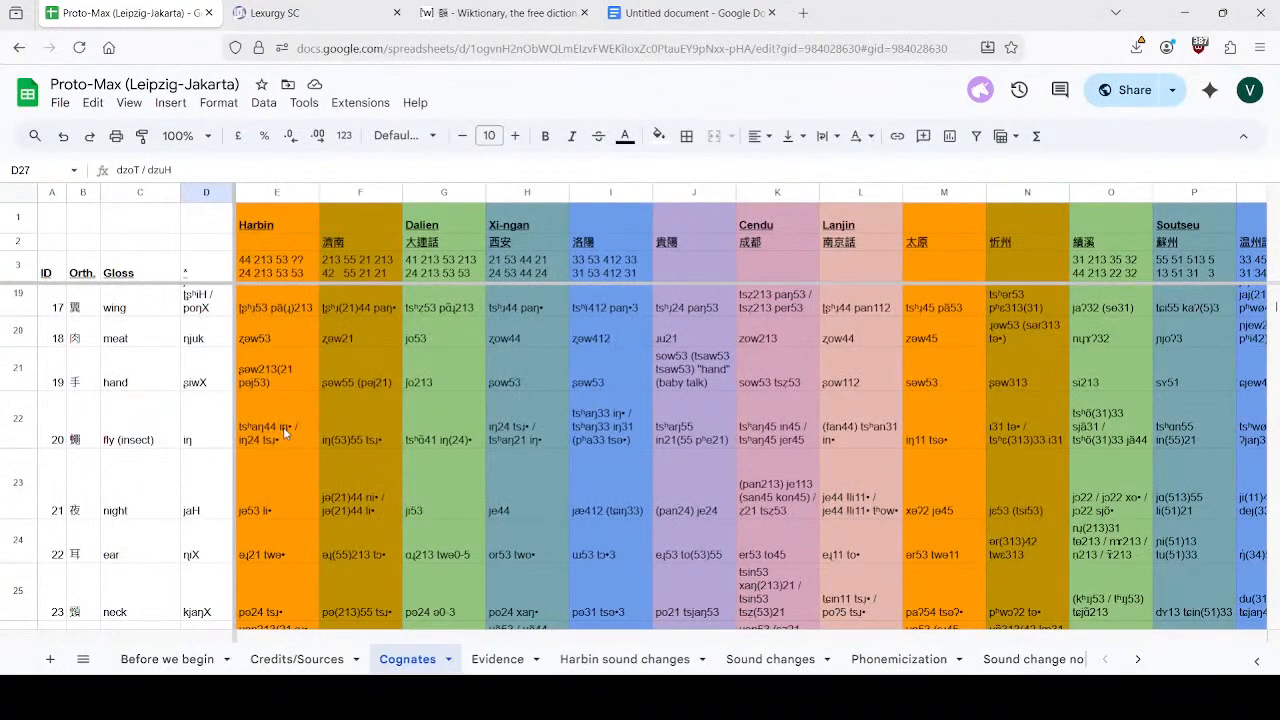
Switch back to Lexurgy, check the output for "jonX ?" and remove the question mark from that input word.
key("ctrl+Tab")
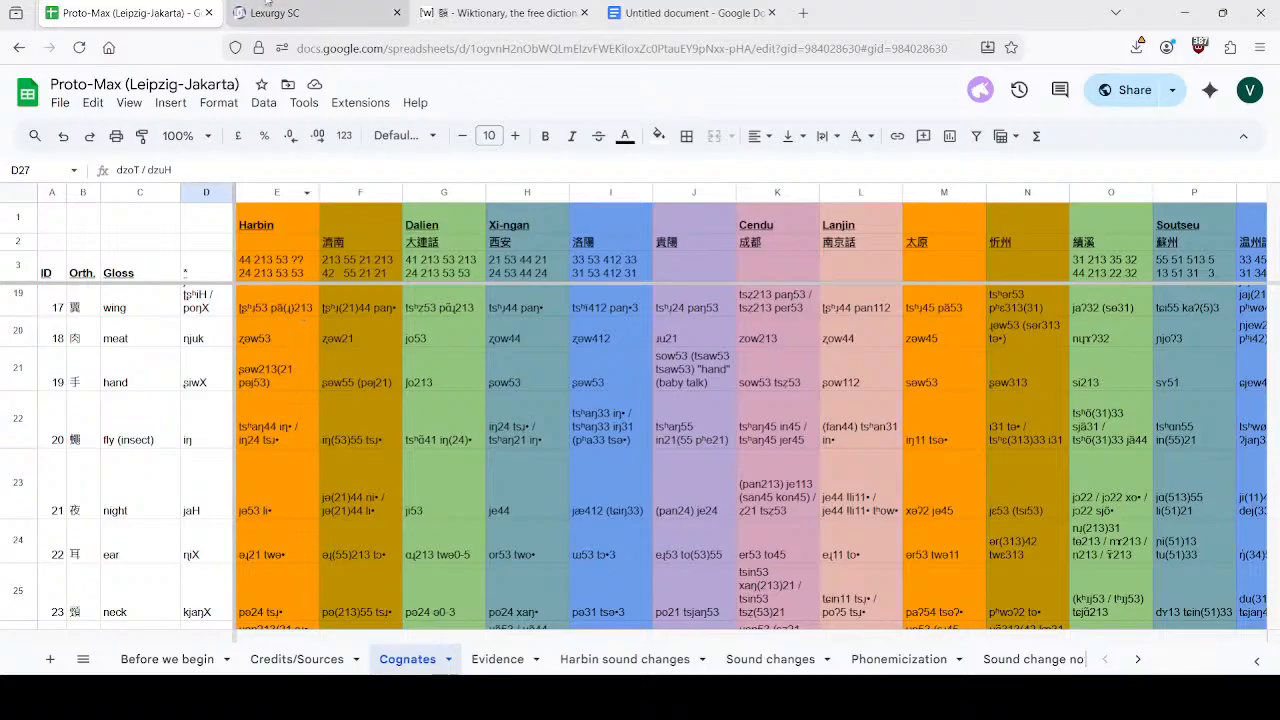
scroll(214, 365, "down", 5)
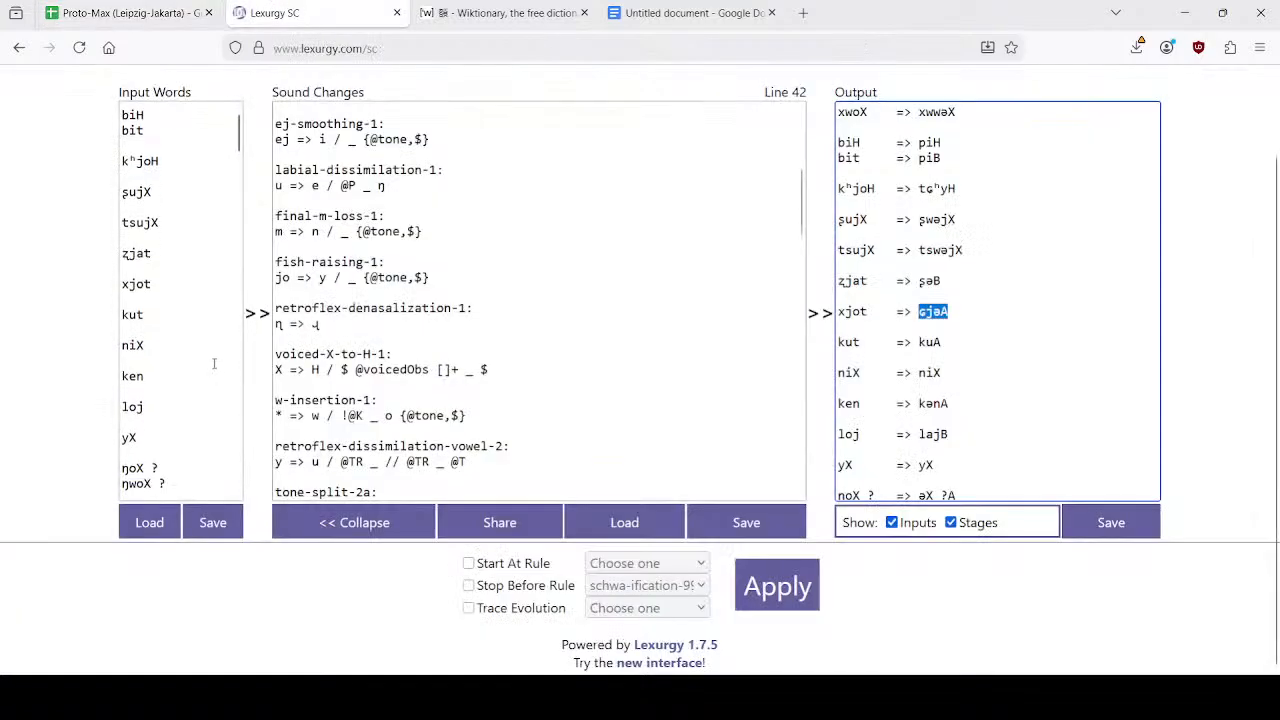
scroll(213, 363, "down", 6)
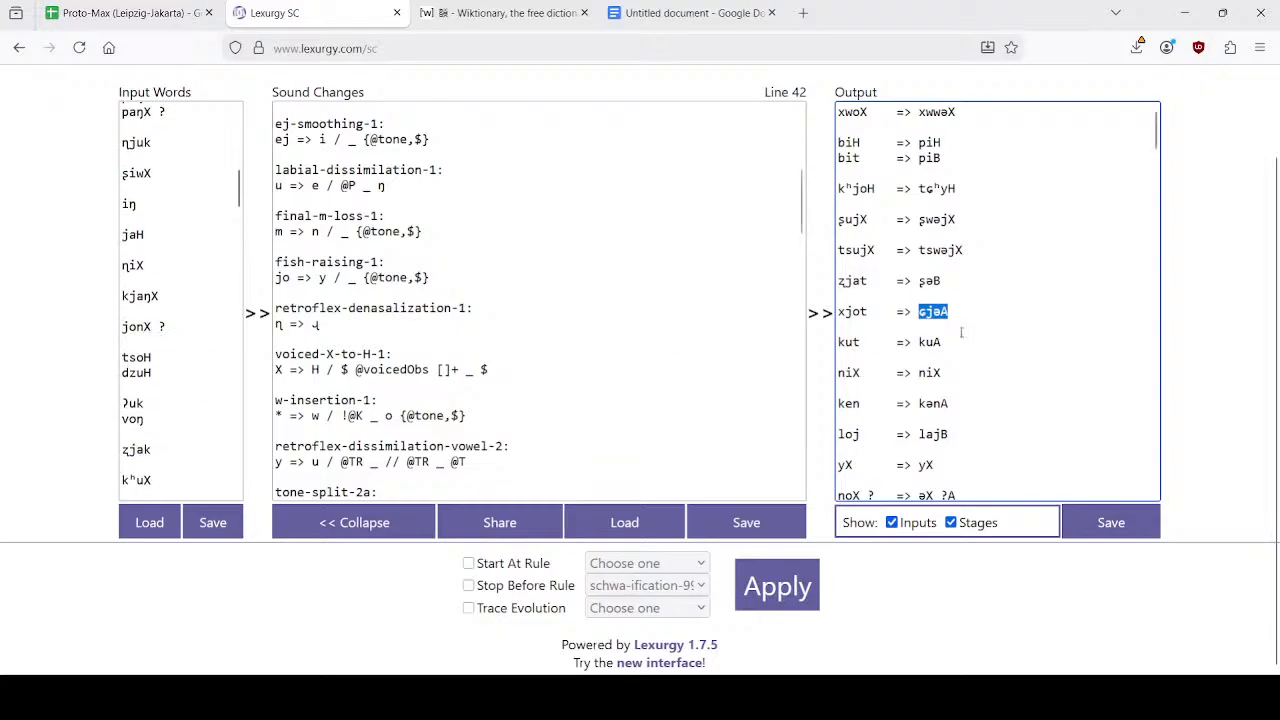
scroll(960, 325, "down", 5)
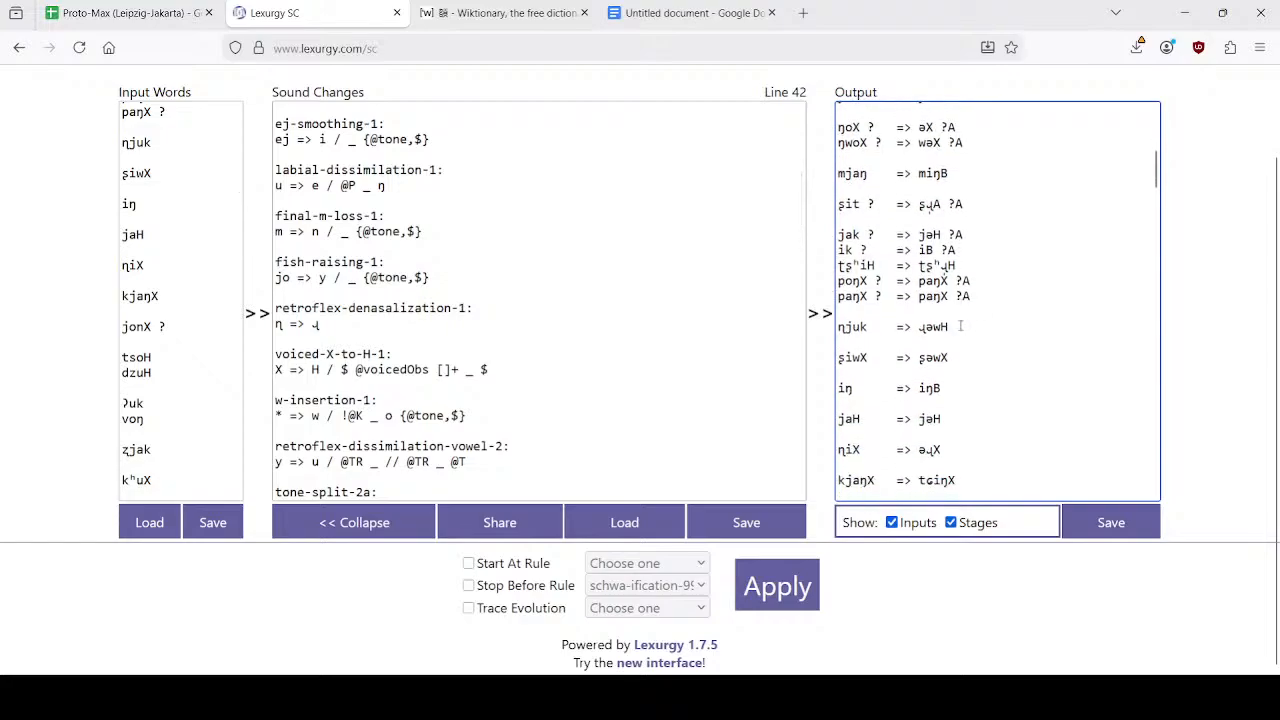
scroll(960, 325, "down", 1)
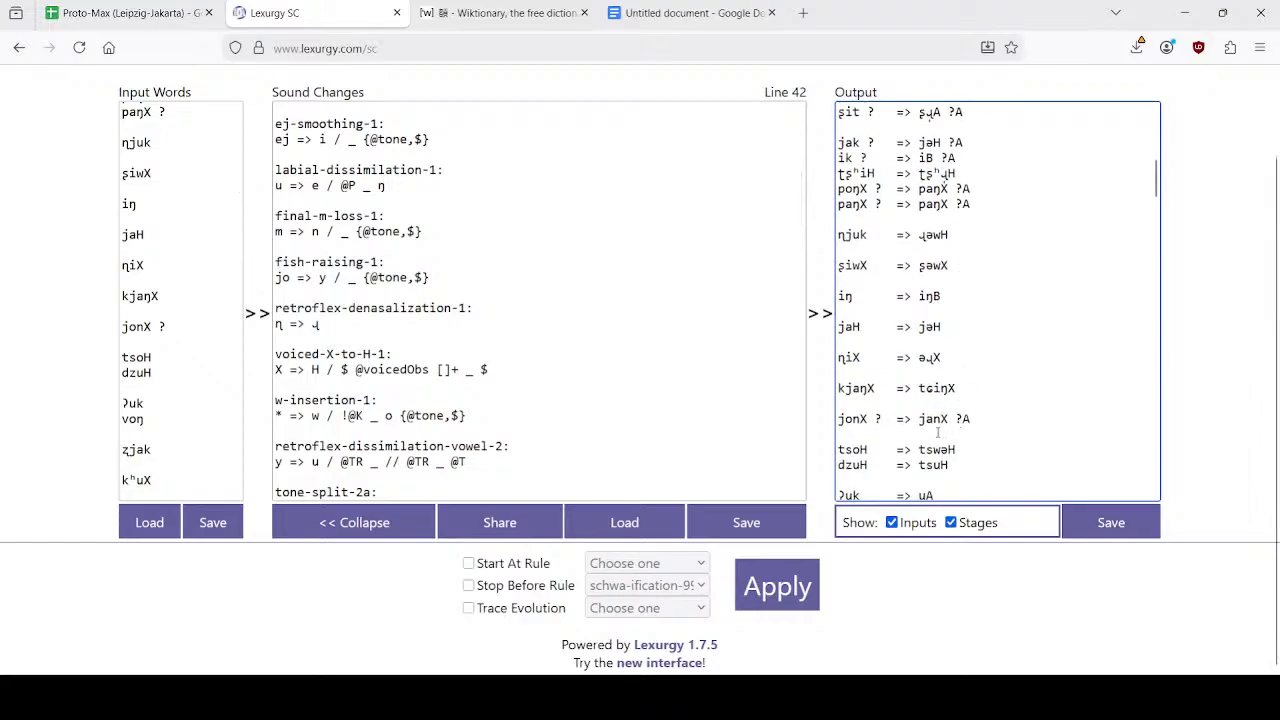
left_click(204, 322)
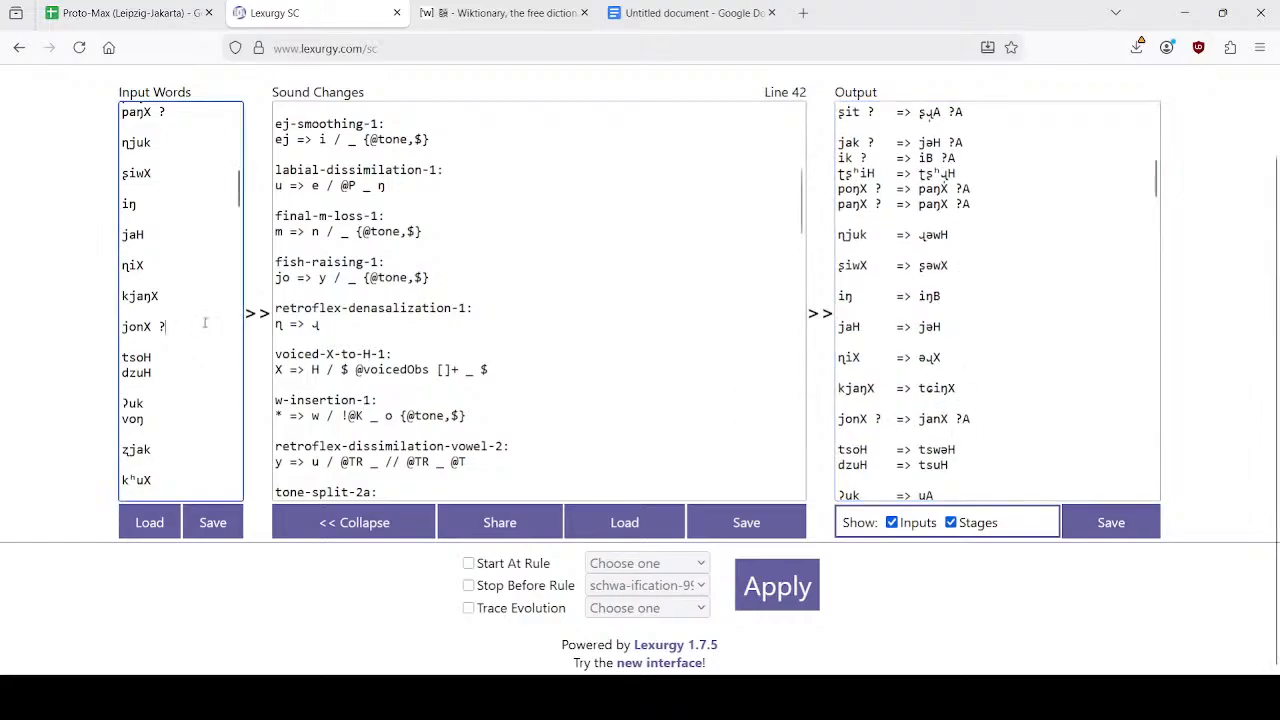
key("BackSpace")
key("BackSpace")
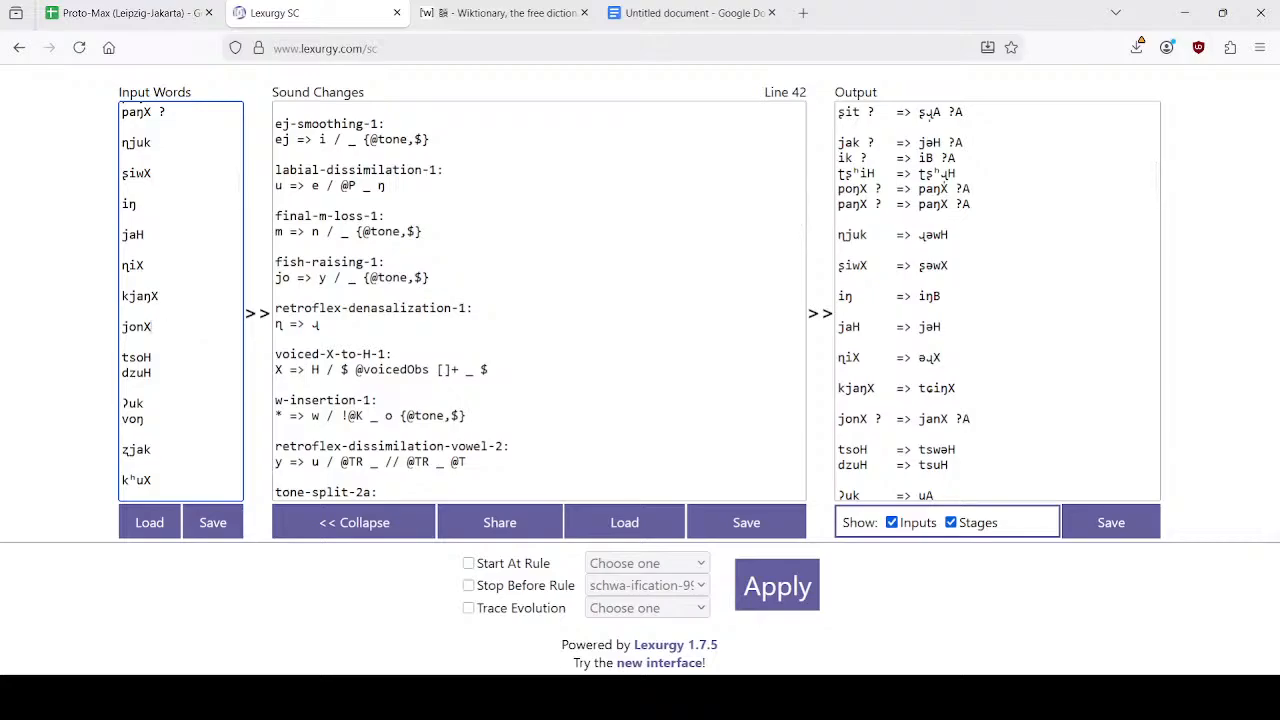
Insert a new sound change rule headed "yod-rounding-1:" directly below the w-insertion-1 rule.
scroll(467, 271, "up", 4)
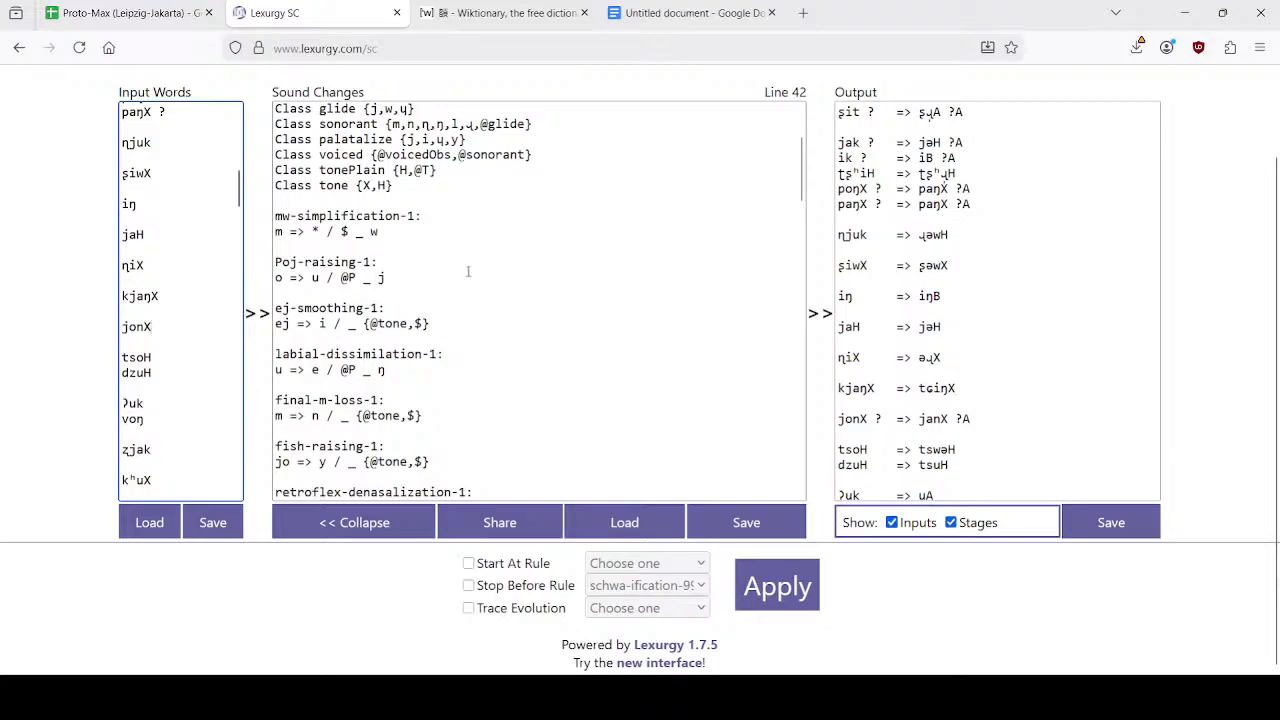
scroll(467, 271, "down", 4)
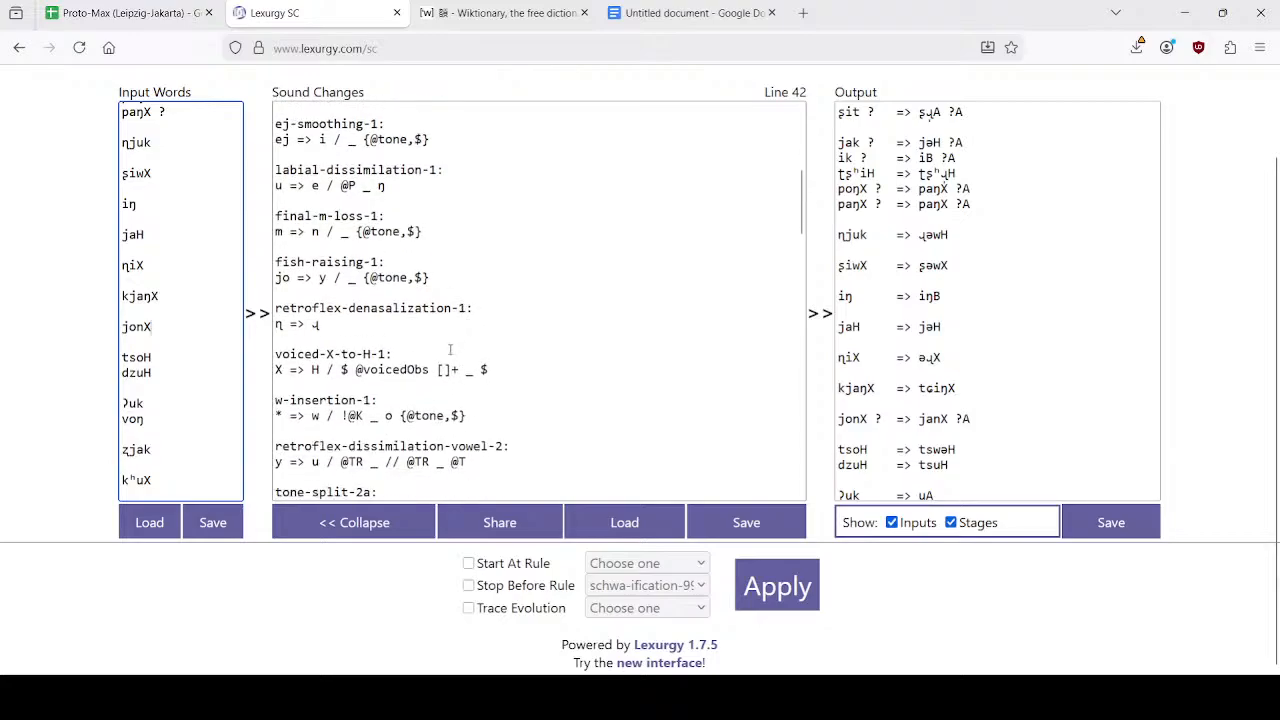
scroll(543, 373, "down", 2)
left_click(508, 330)
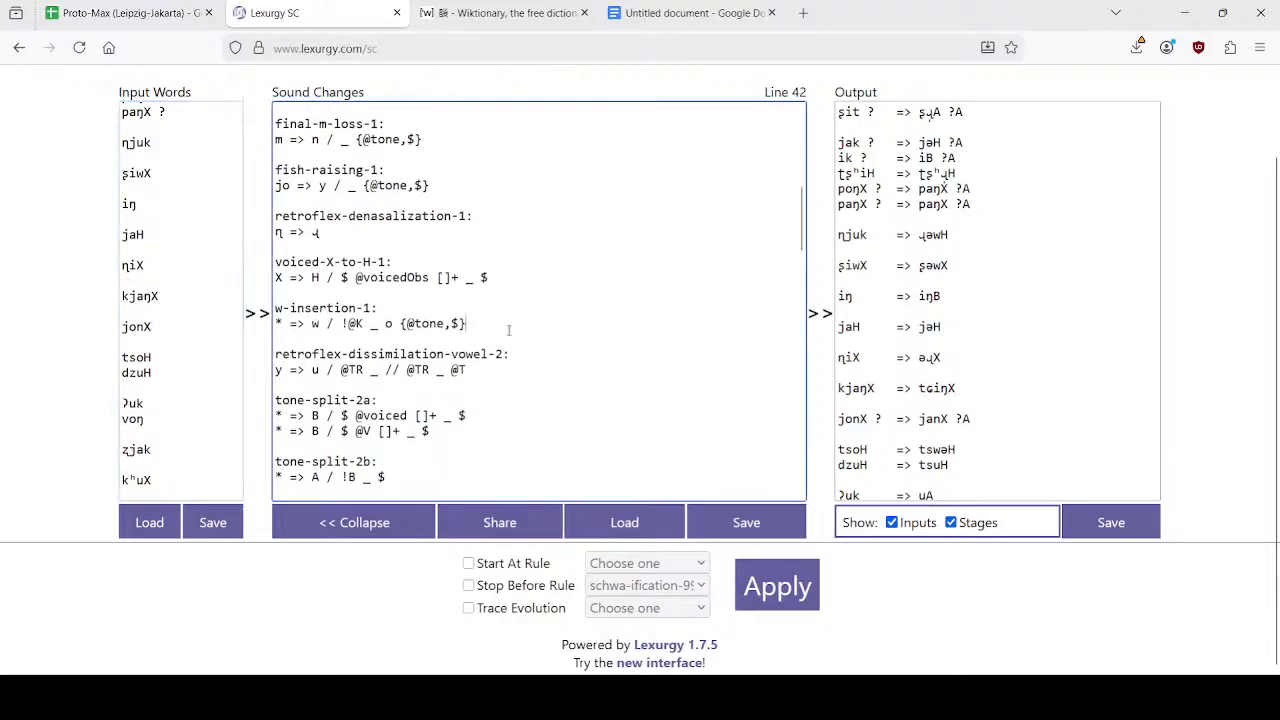
key("Return")
key("Return")
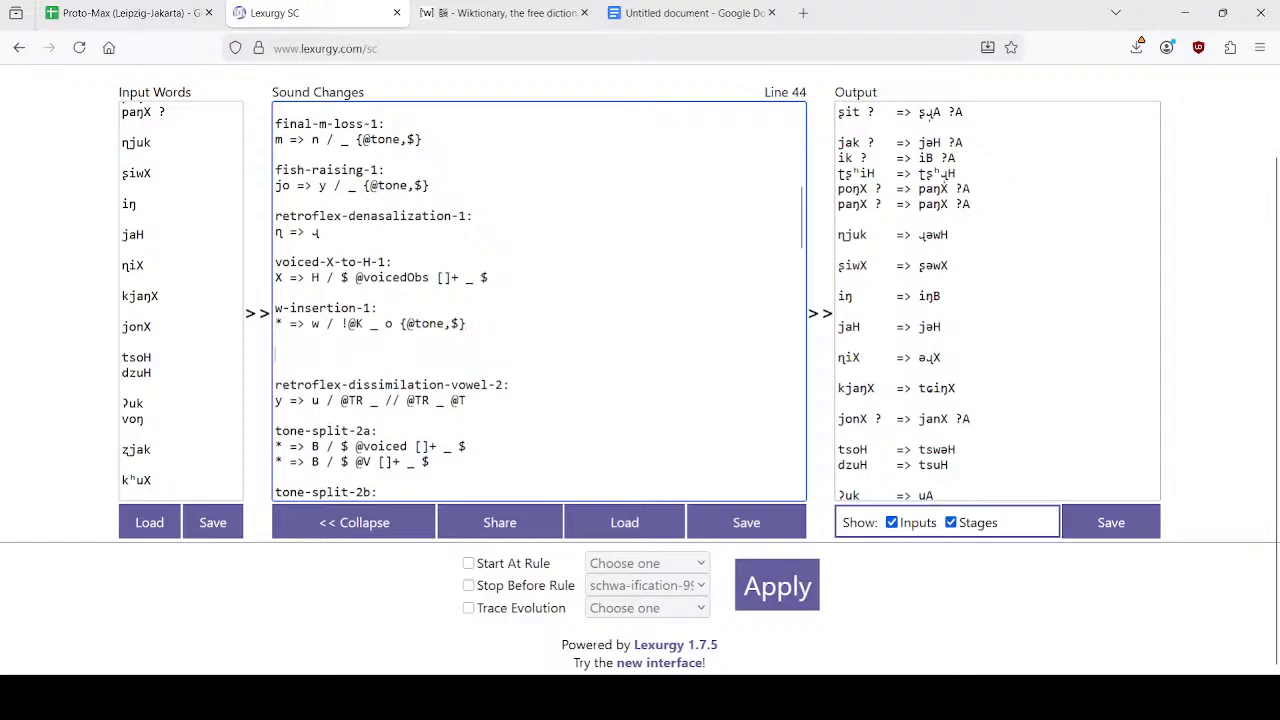
type("uod")
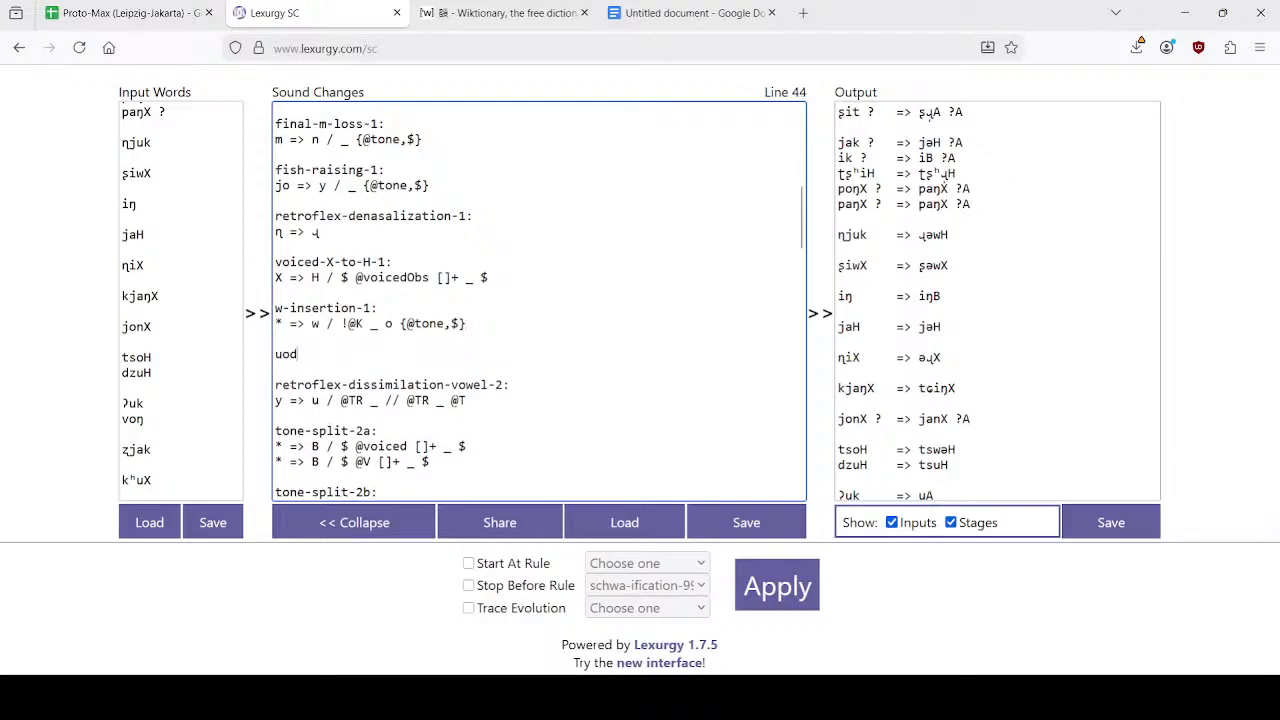
key("BackSpace")
key("BackSpace")
key("BackSpace")
type("yod-rounding-1:")
key("Return")
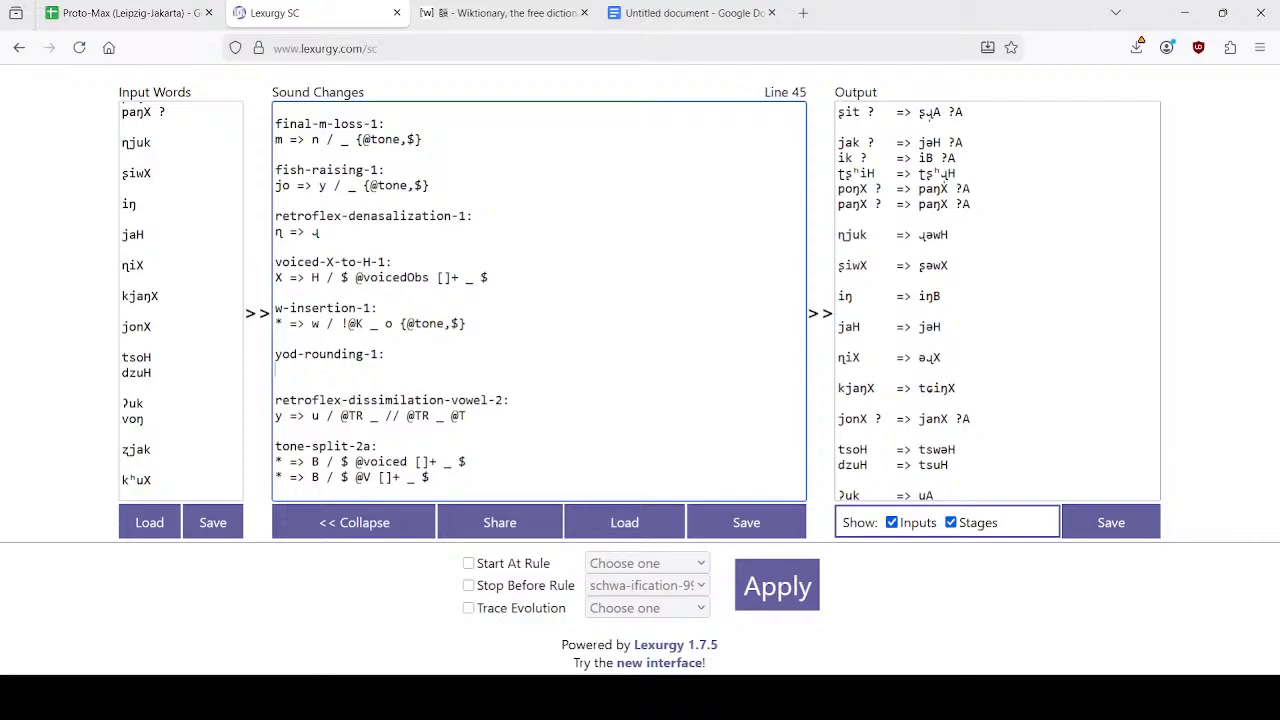
Define yod-rounding-1 as "j => ɥ / _ o", taking the ɥ character from the Harbin form of "far" in the Proto-Max spreadsheet.
type("j =>")
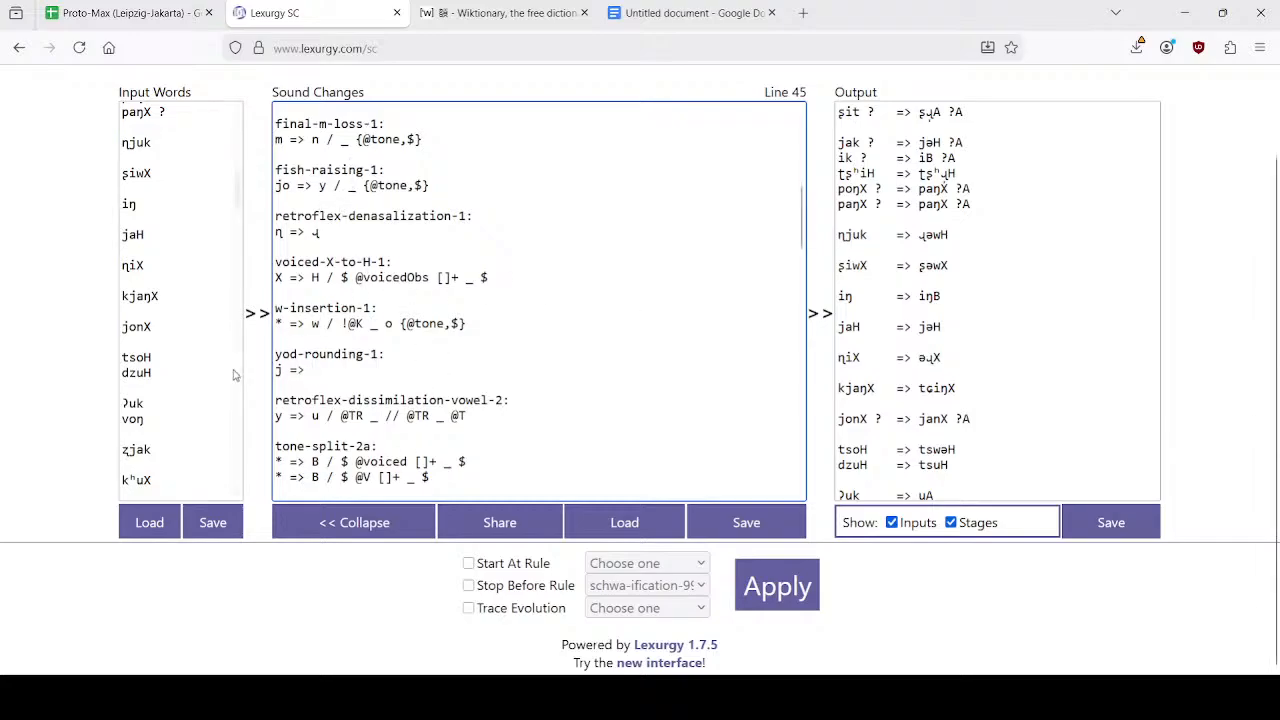
scroll(457, 337, "down", 4)
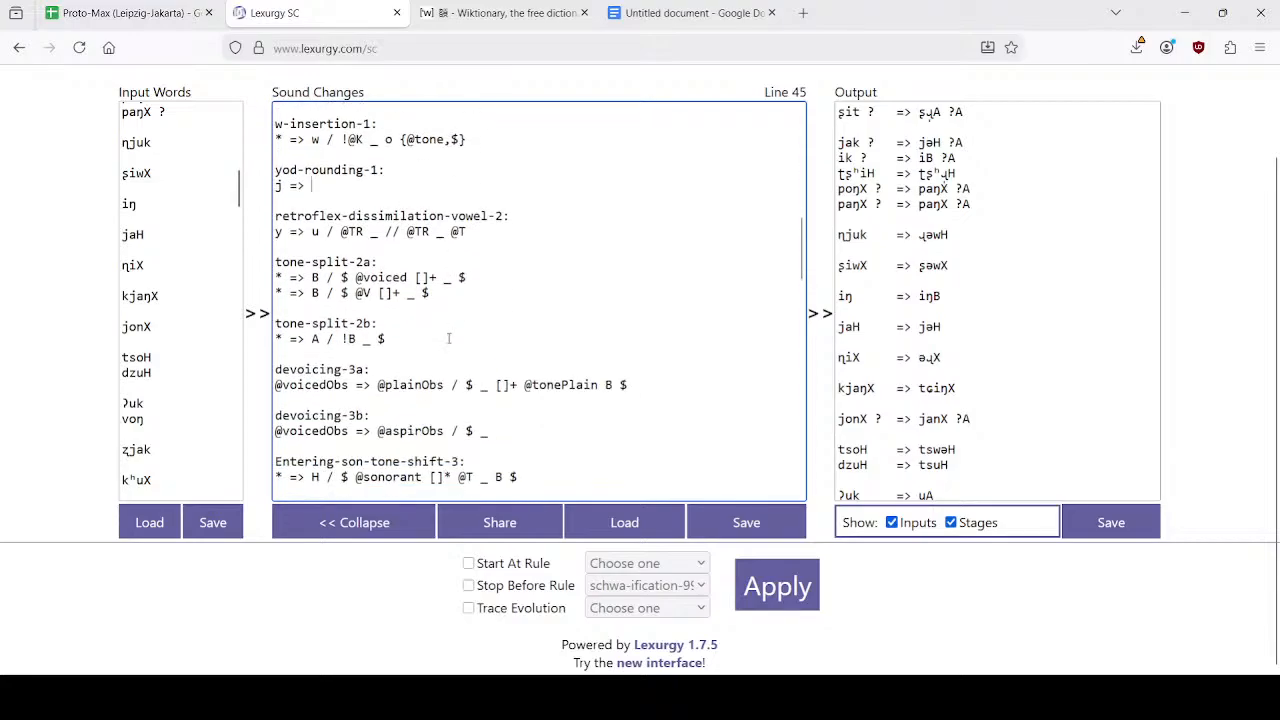
scroll(449, 339, "up", 4)
scroll(449, 339, "down", 2)
left_click(193, 5)
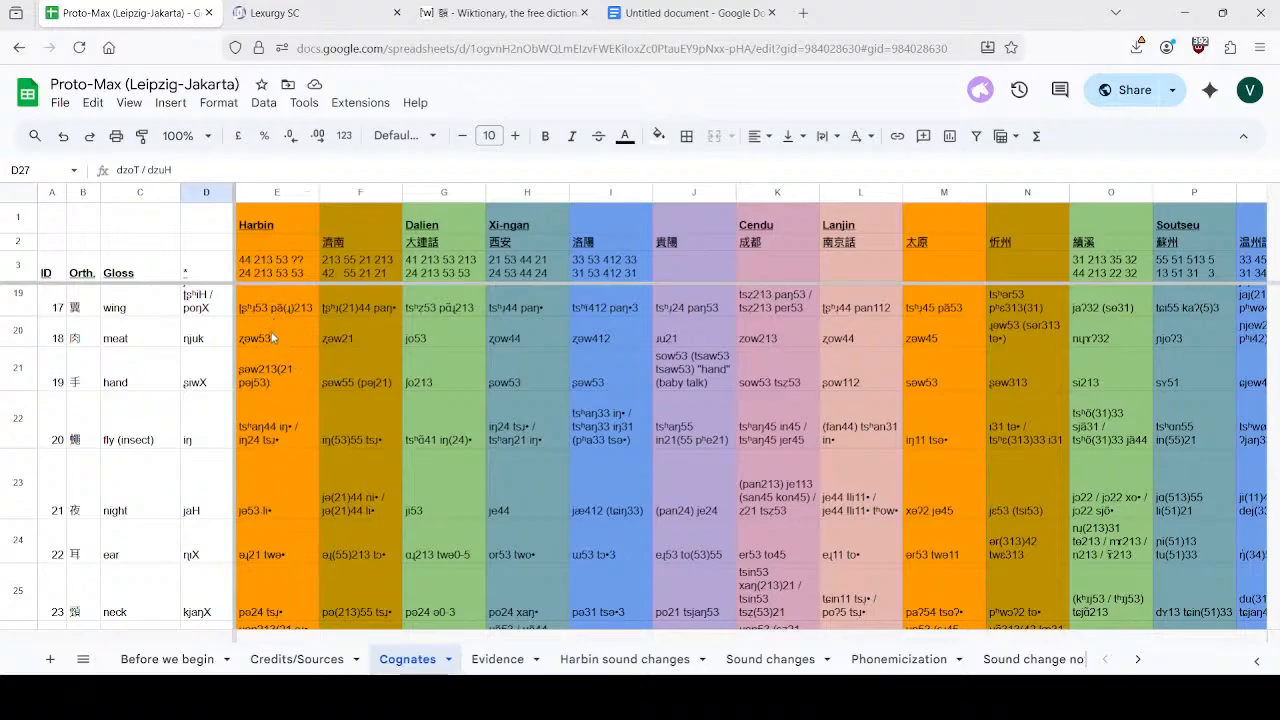
scroll(272, 338, "down", 5)
left_click(290, 450)
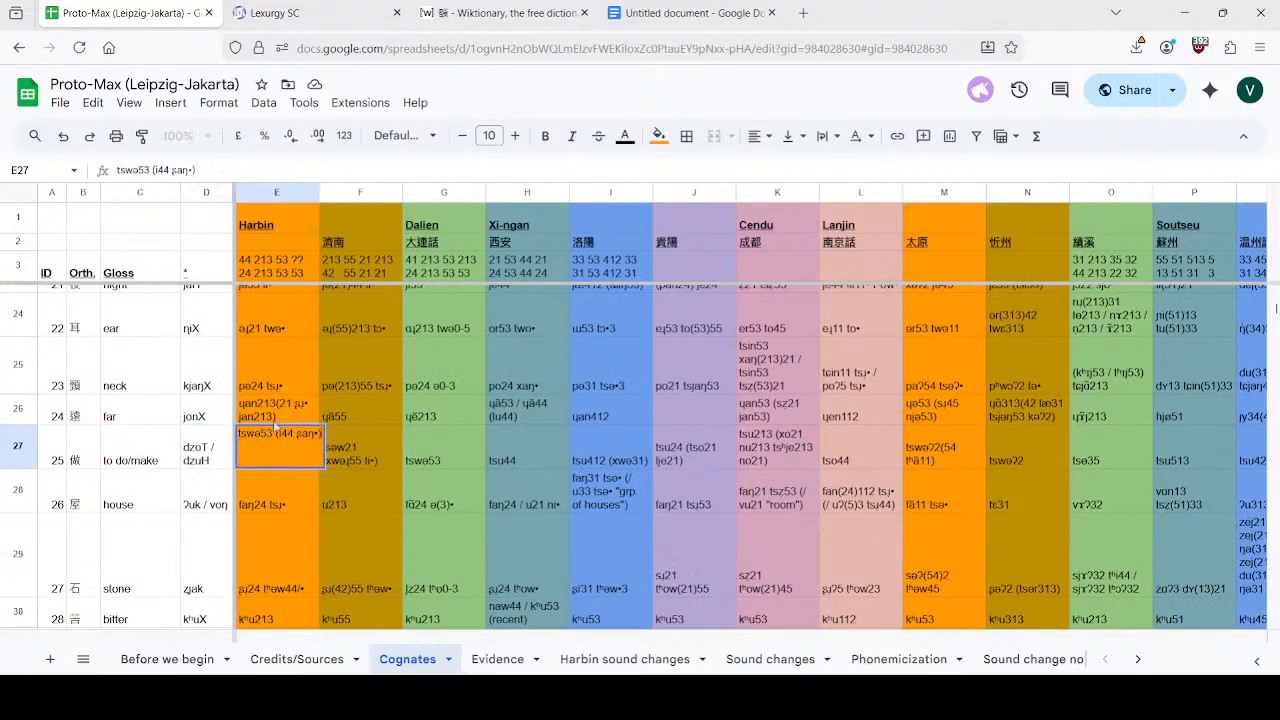
triple_click(270, 412)
key("Home")
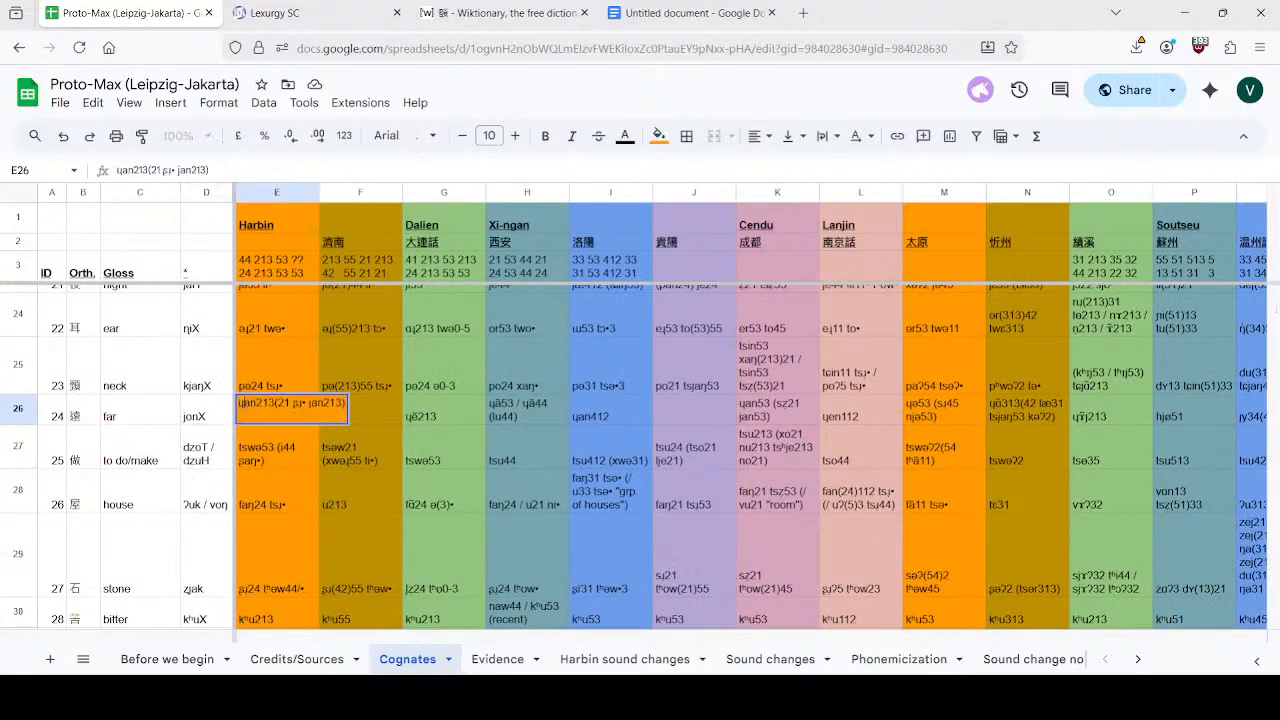
left_click(378, 6)
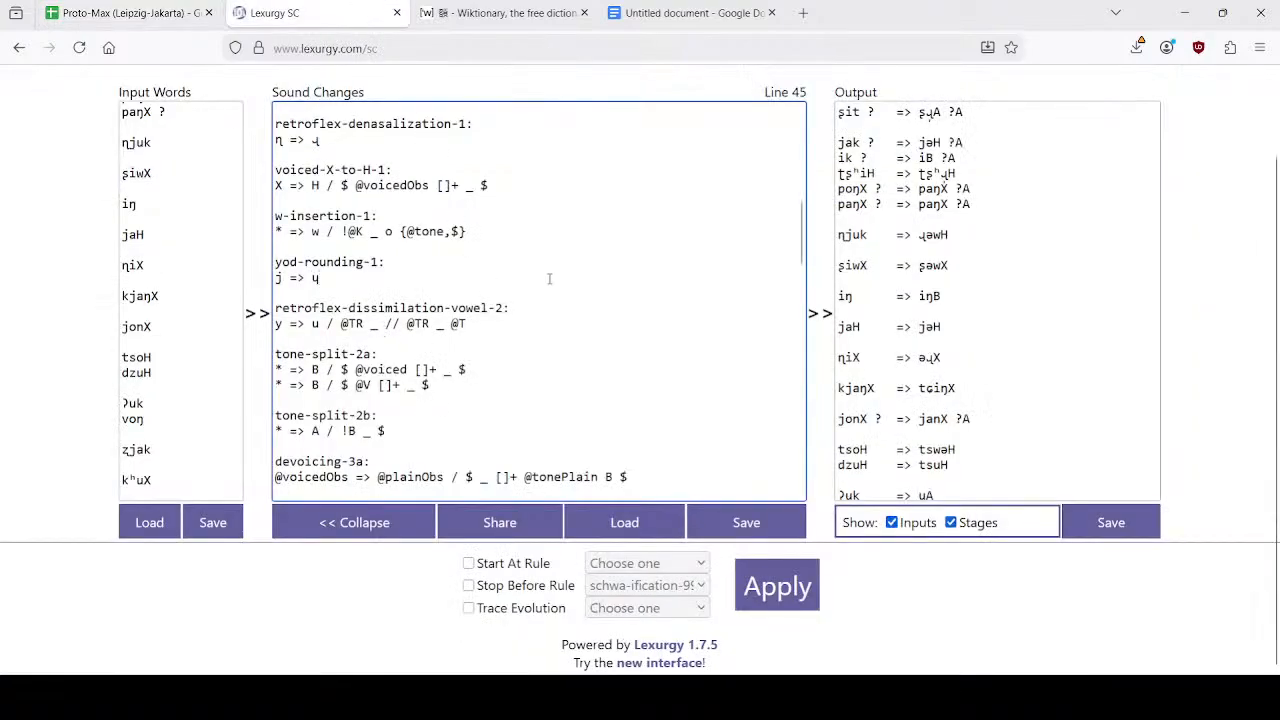
type("/ _ o")
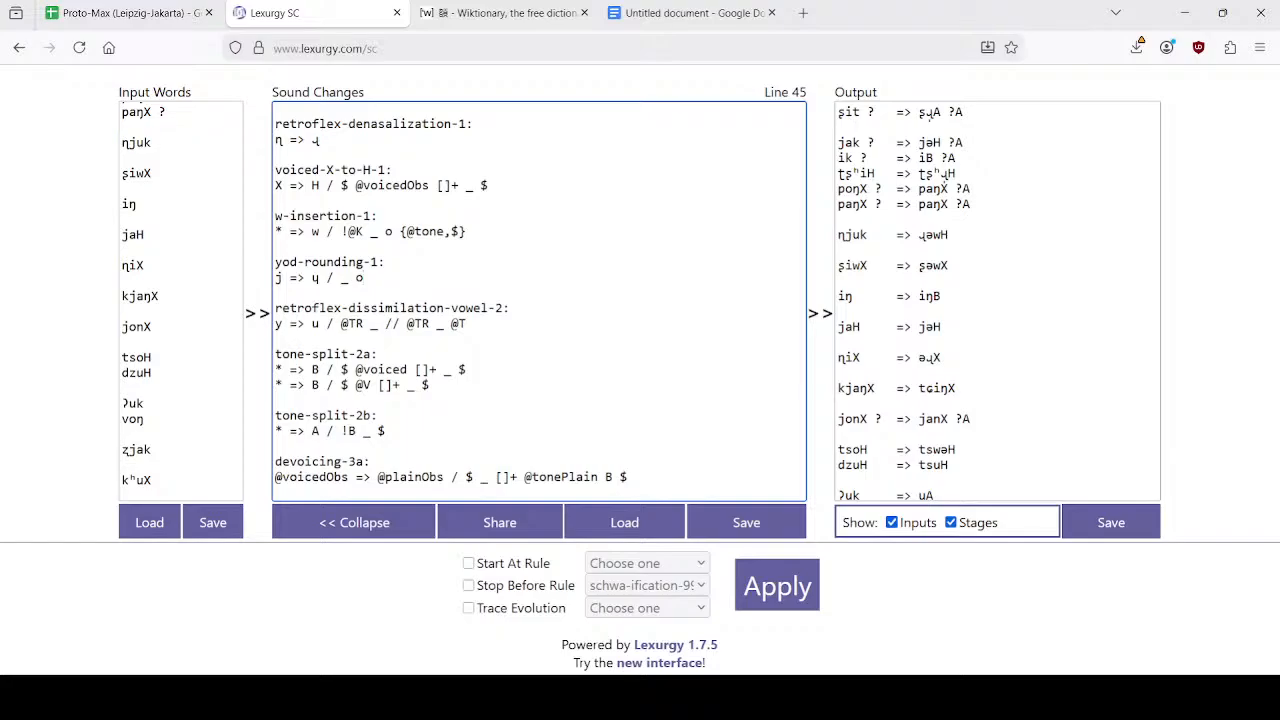
Apply the sound changes, check the output through "jonX" and "kʰuX", and save the input words.
left_click(777, 586)
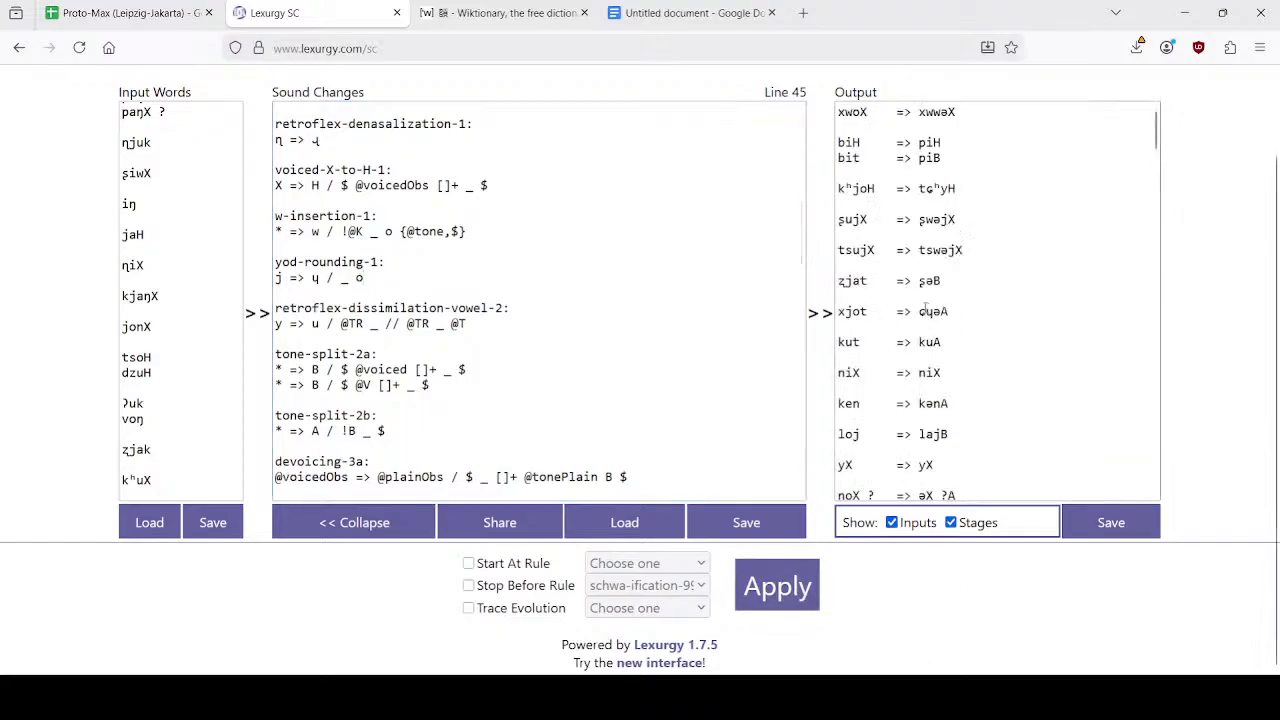
scroll(1005, 300, "down", 5)
scroll(940, 311, "down", 5)
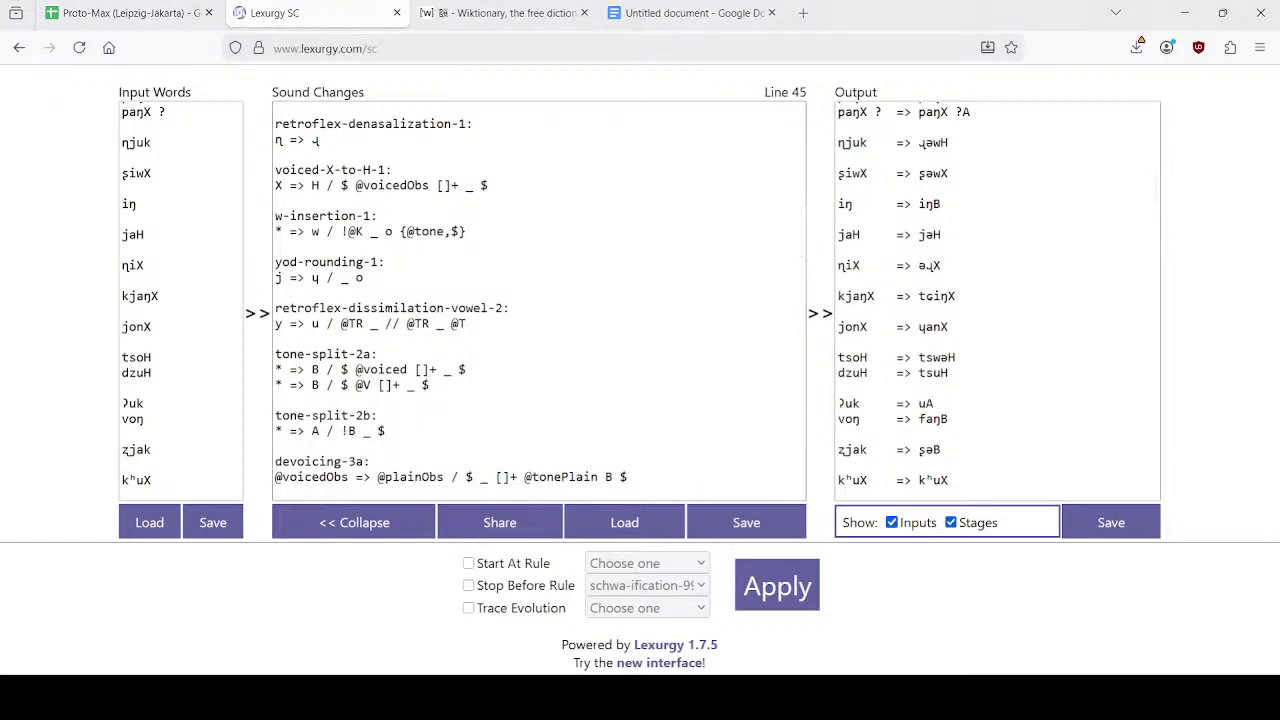
left_click(223, 530)
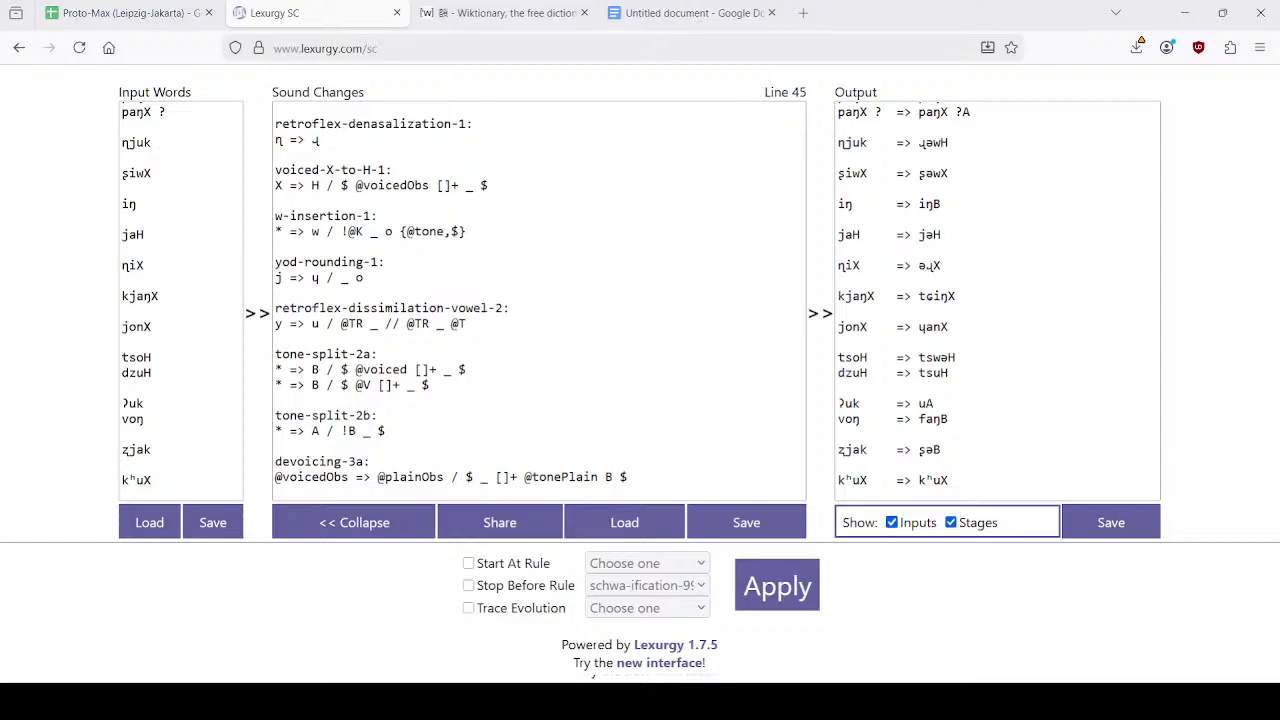
middle_click(327, 13)
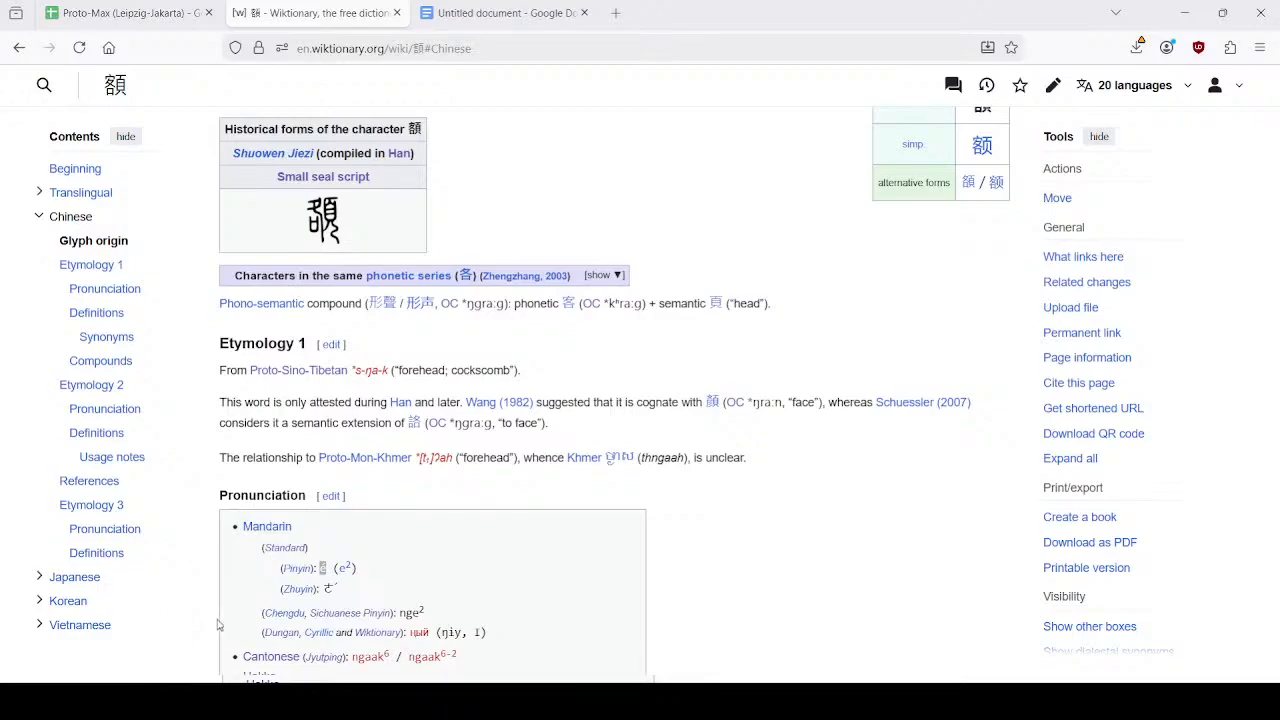
left_click(175, 8)
left_click_drag(707, 10, 2, 25)
left_click(445, 365)
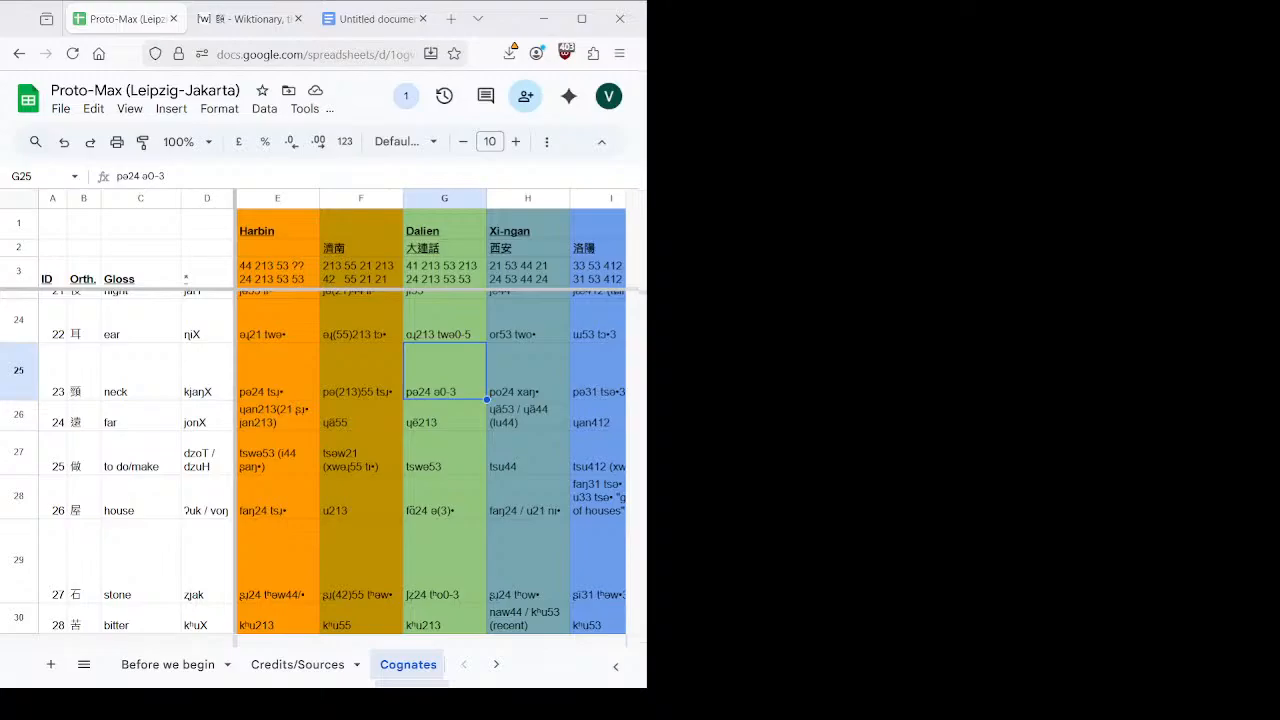
left_click(590, 12)
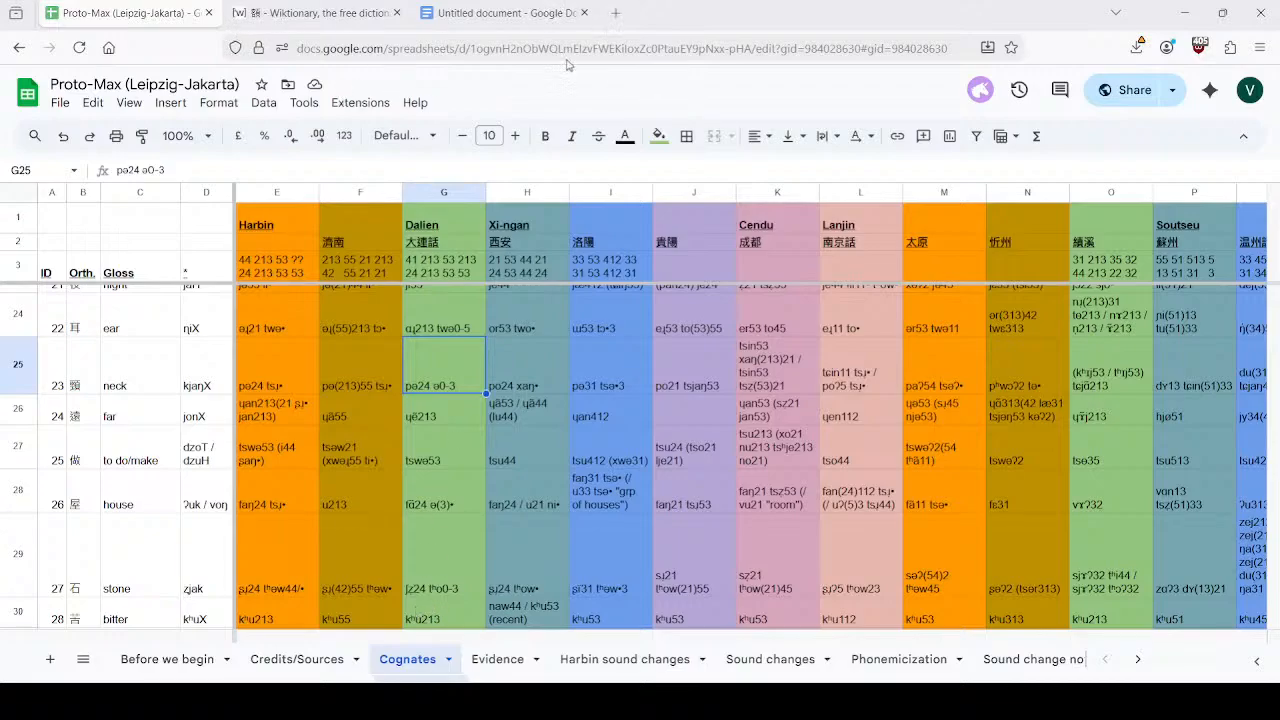
left_click(224, 18)
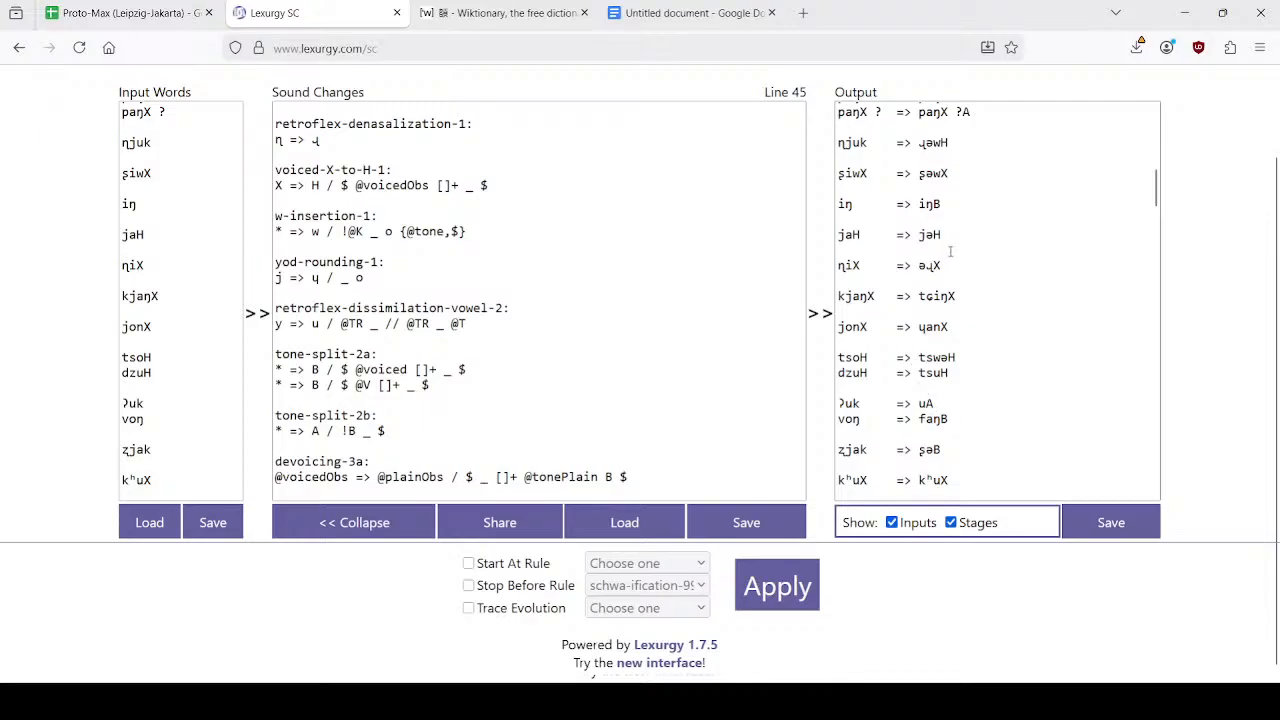
Switch to the Proto-Max spreadsheet and examine the yod-insertion and "ja > i" rules in the Harbin sound changes sheet.
left_click(125, 13)
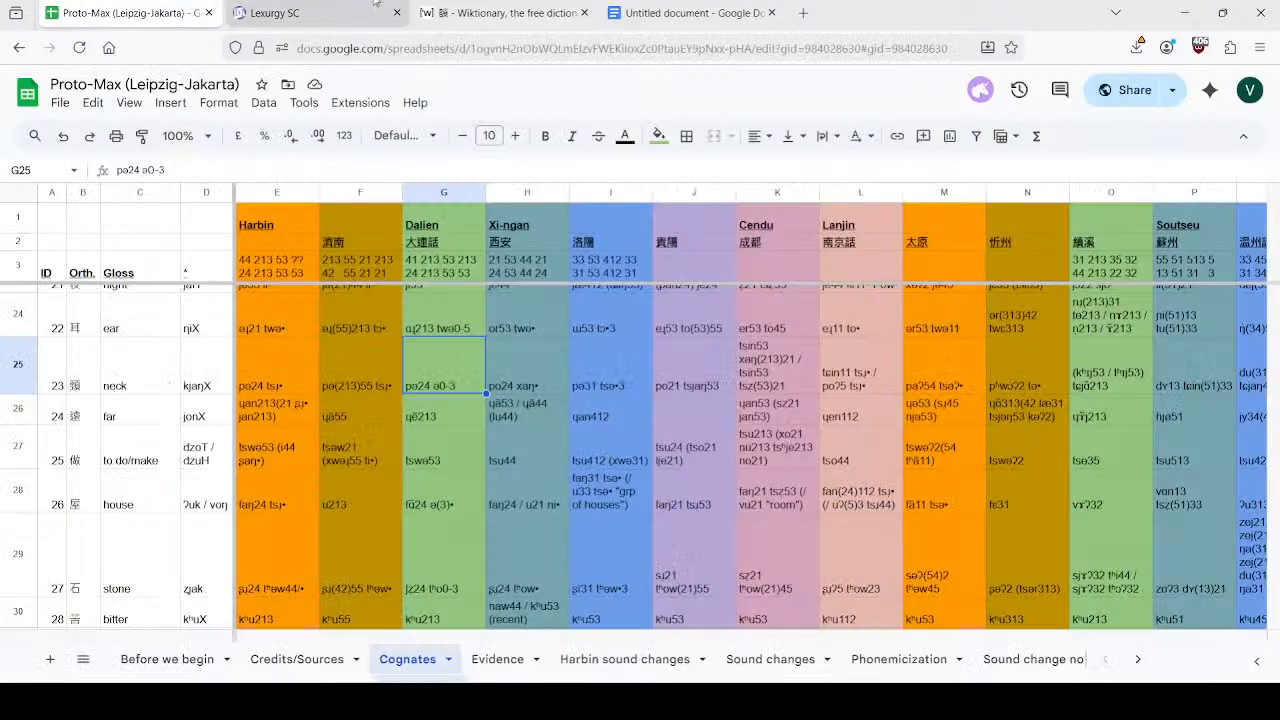
left_click(668, 659)
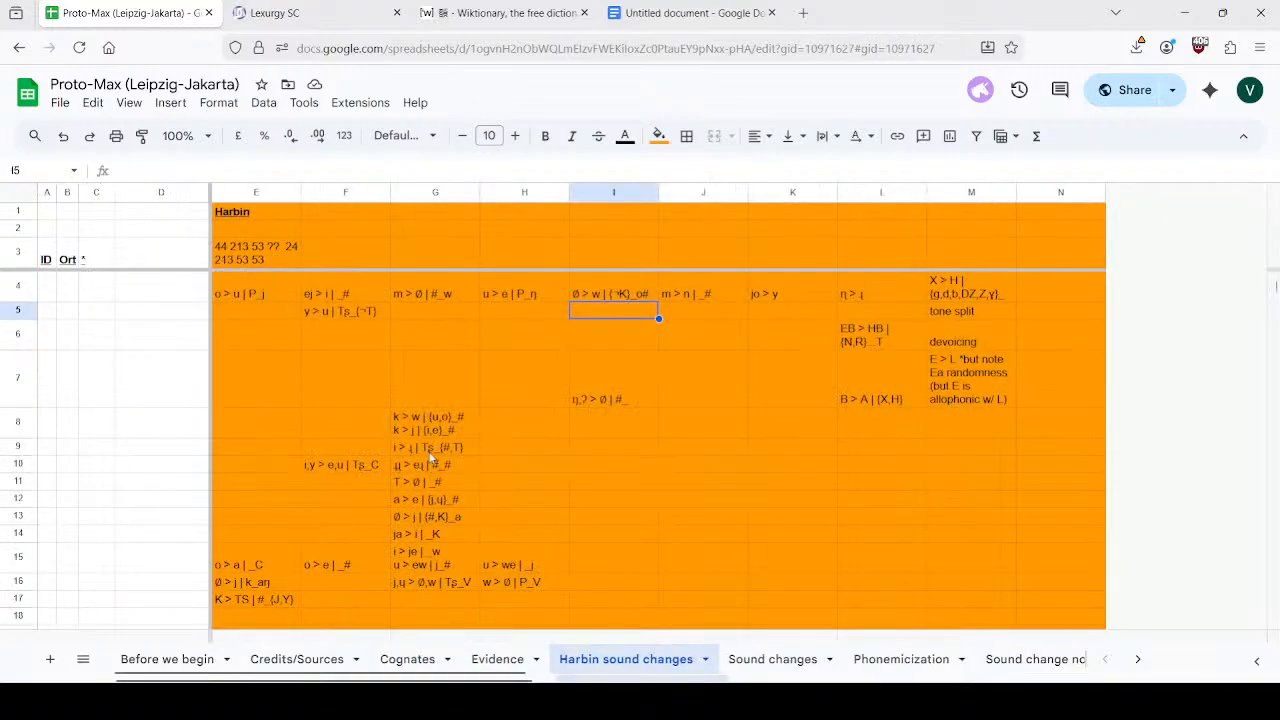
left_click_drag(427, 519, 425, 528)
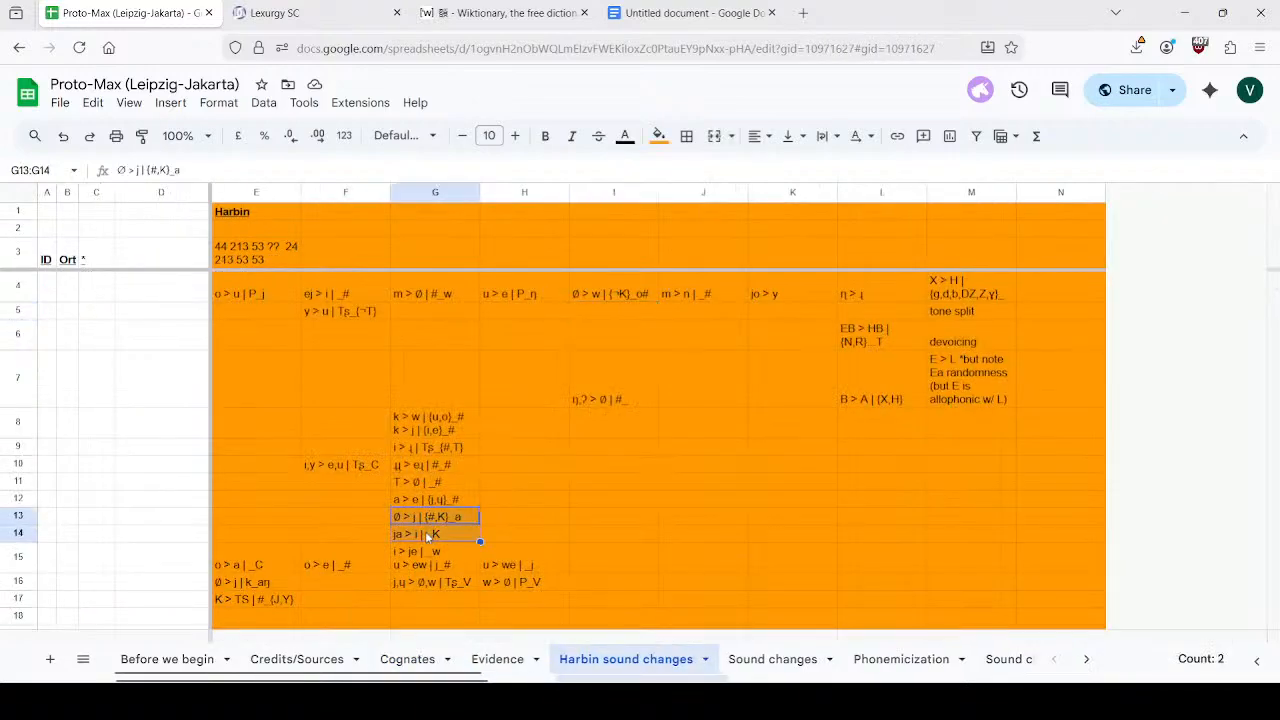
left_click(425, 531)
Compare the Lexurgy output for "ʐjak" with the Harbin form of "stone" in the Proto-Max Cognates sheet.
left_click(330, 16)
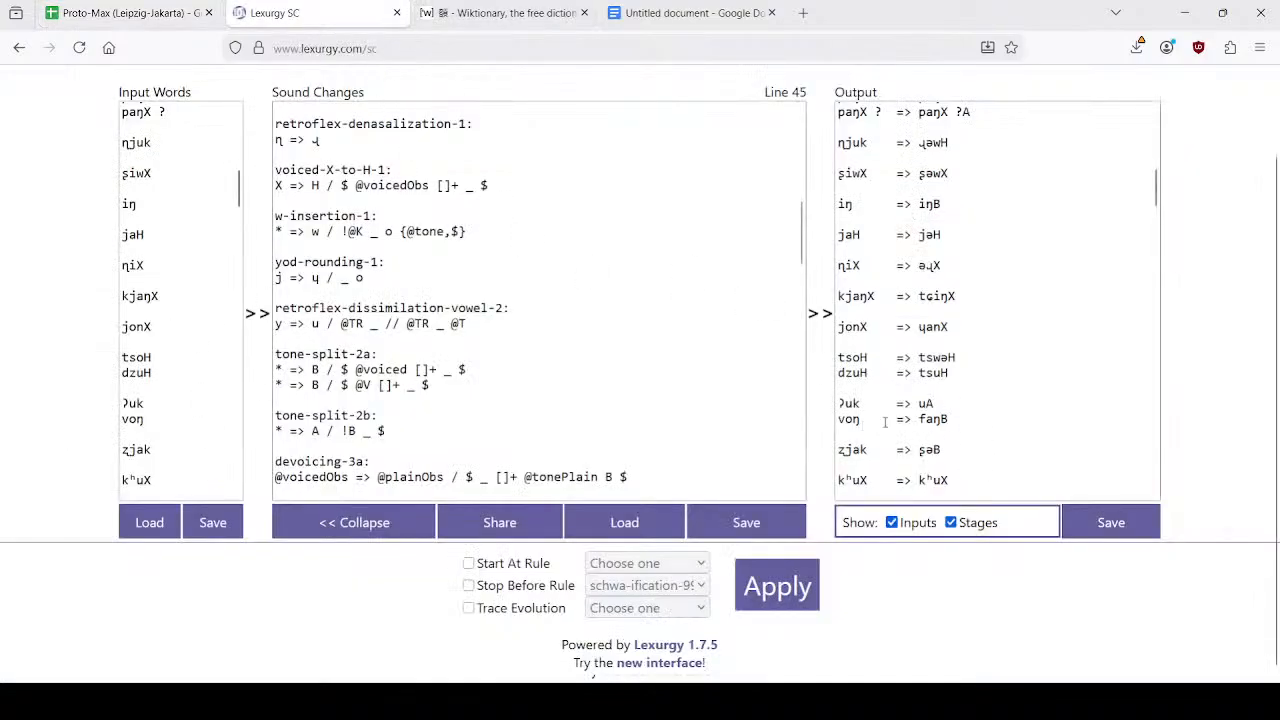
double_click(155, 454)
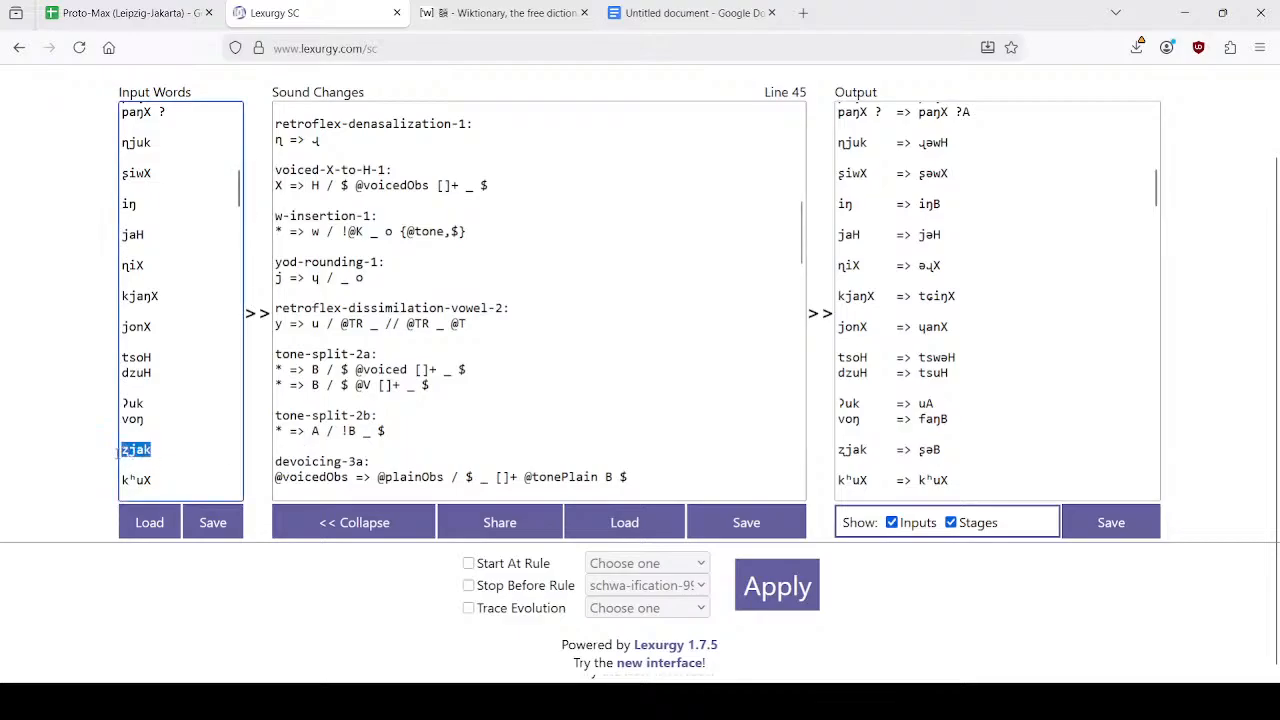
left_click(151, 457)
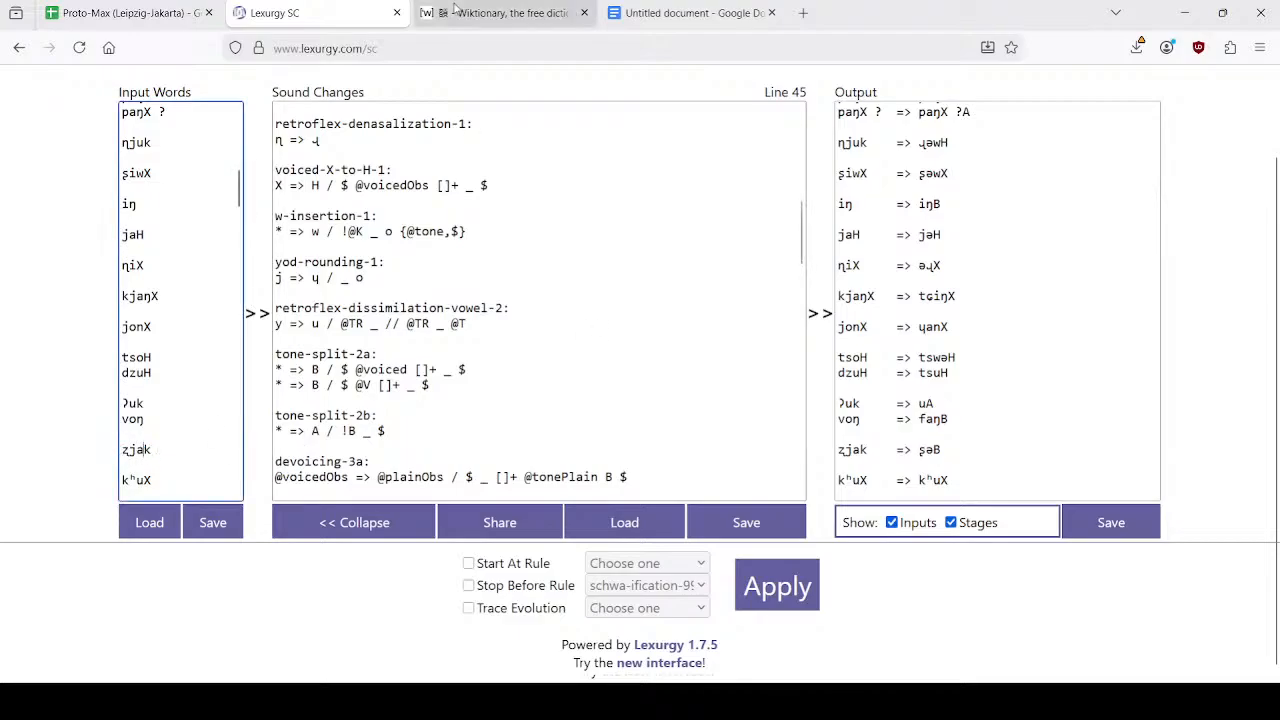
left_click(500, 13)
left_click(318, 10)
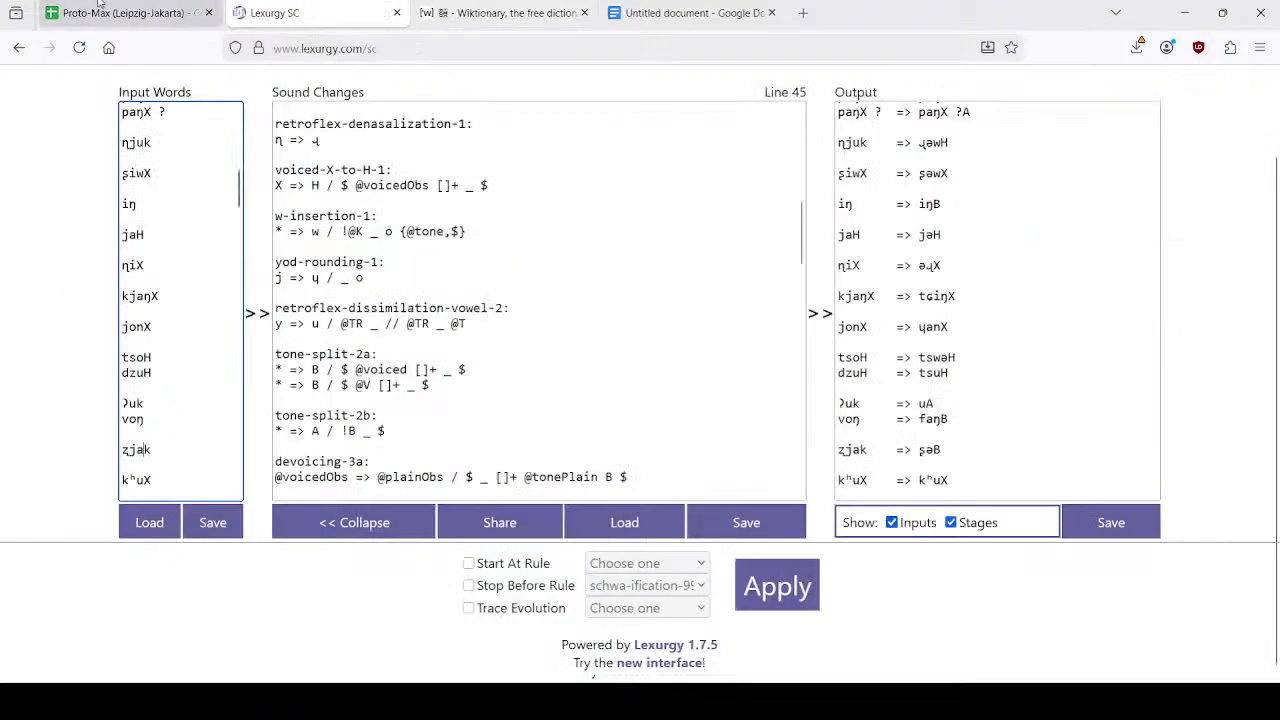
left_click(120, 12)
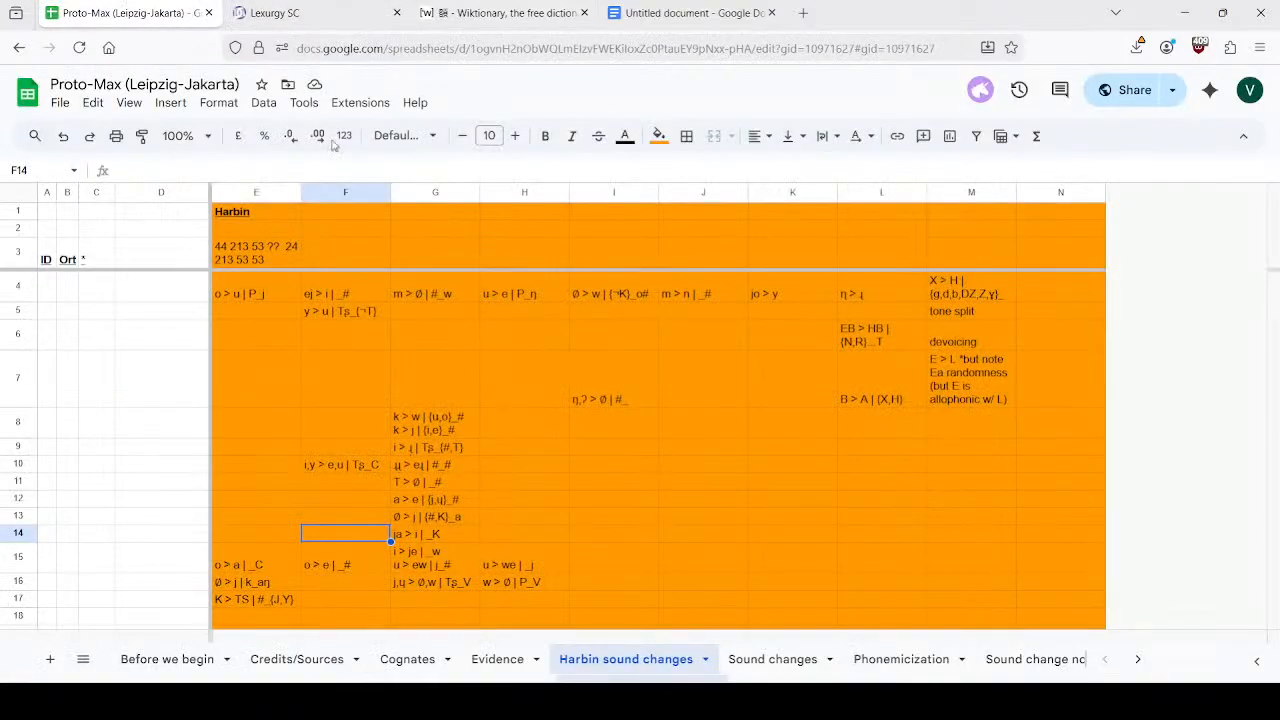
left_click(407, 659)
scroll(281, 493, "down", 2)
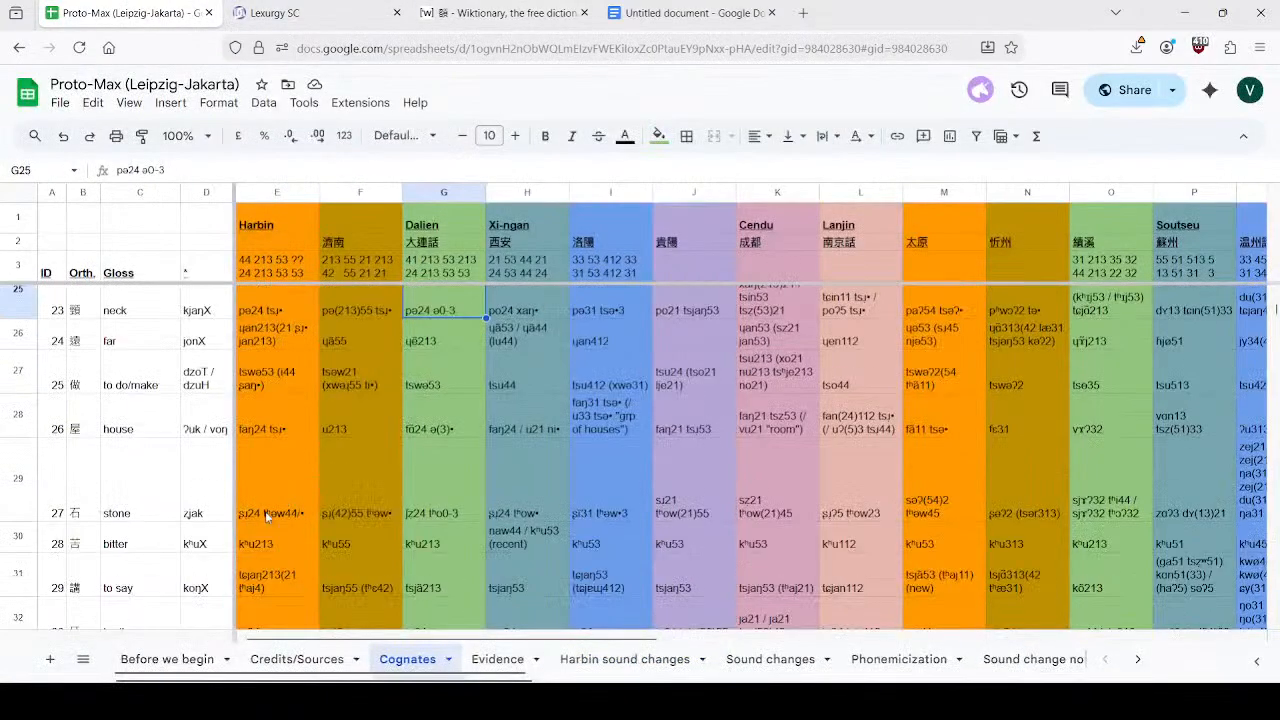
left_click(325, 10)
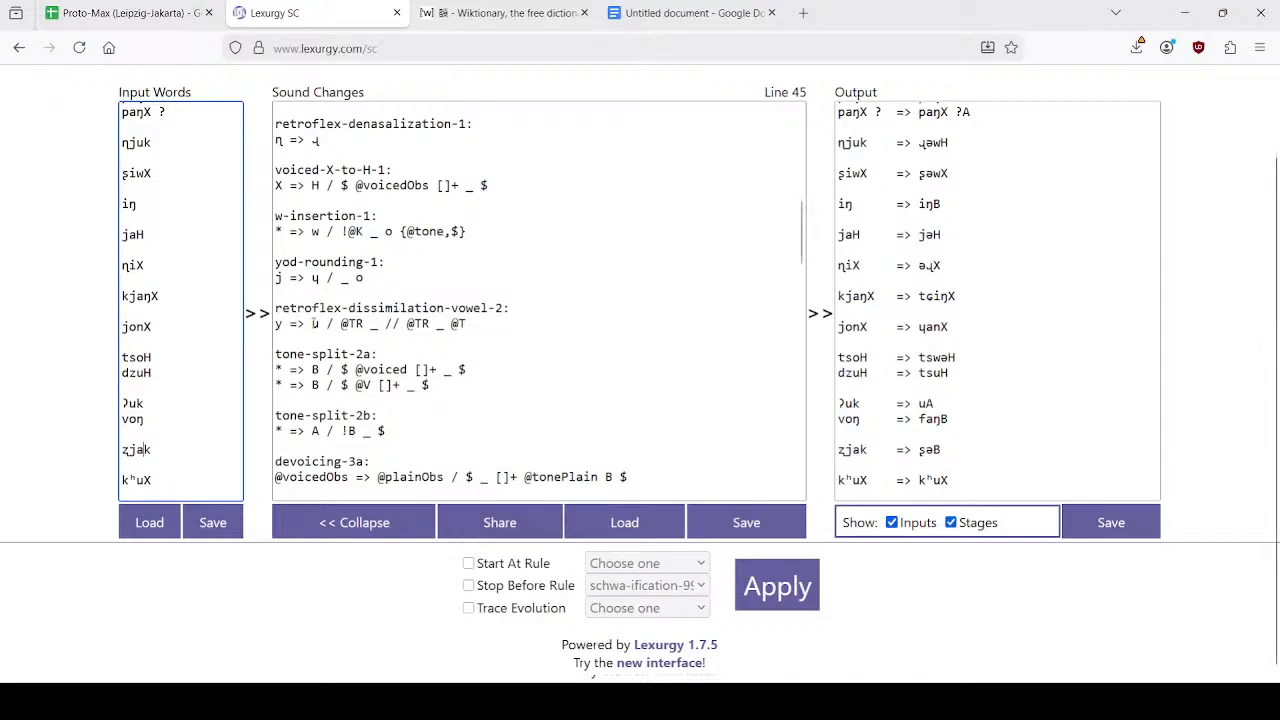
left_click(385, 274)
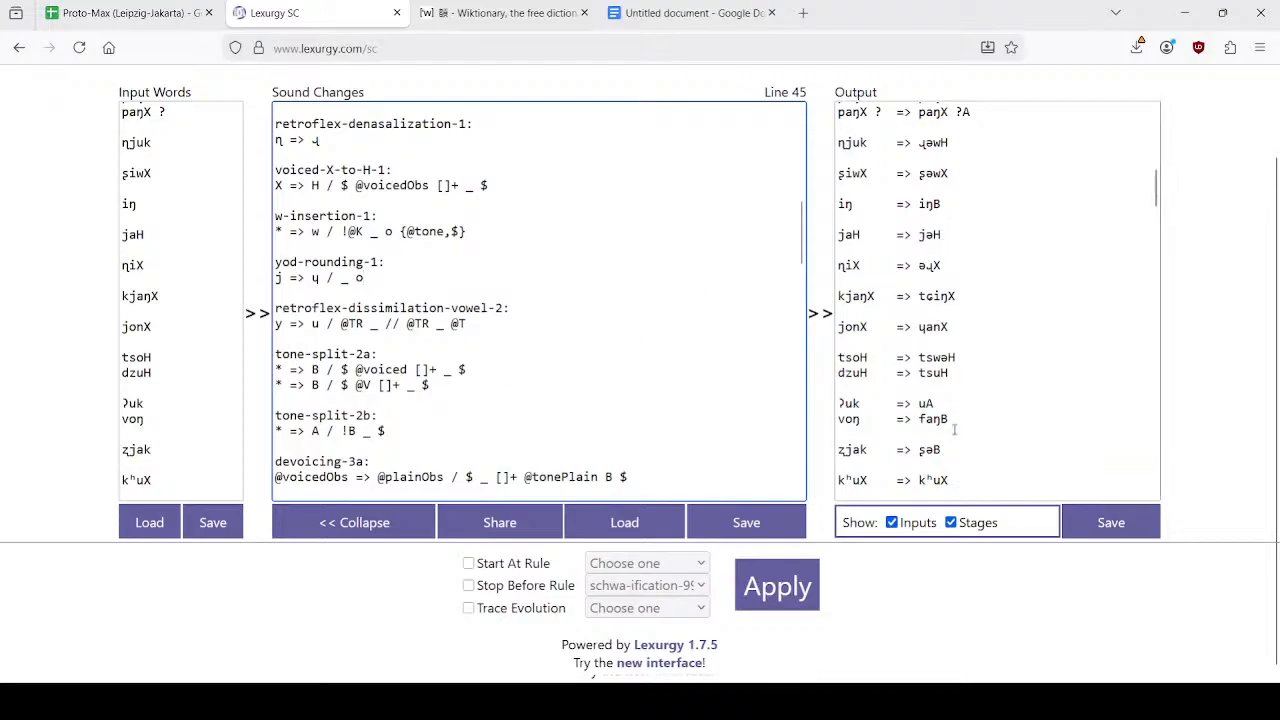
Switch to the Google Docs notes and start a new last line with "ʐjat >", copying the word from the second line.
left_click(686, 5)
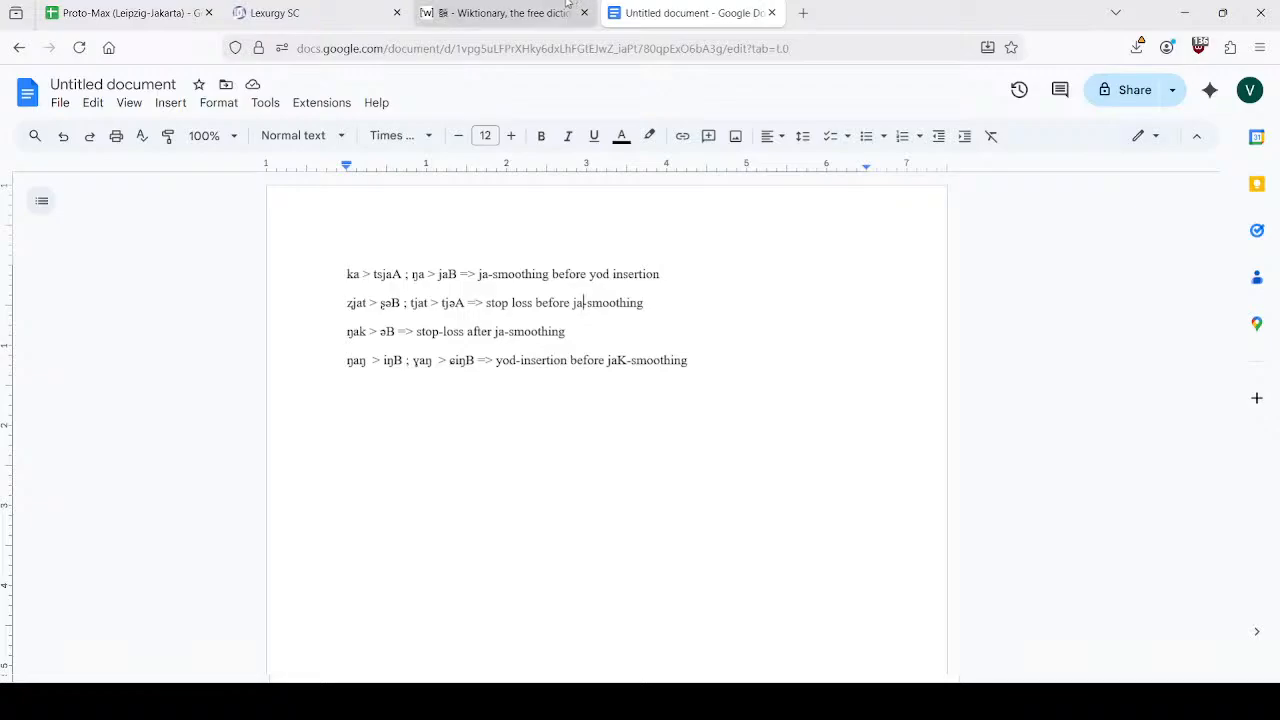
left_click(366, 303)
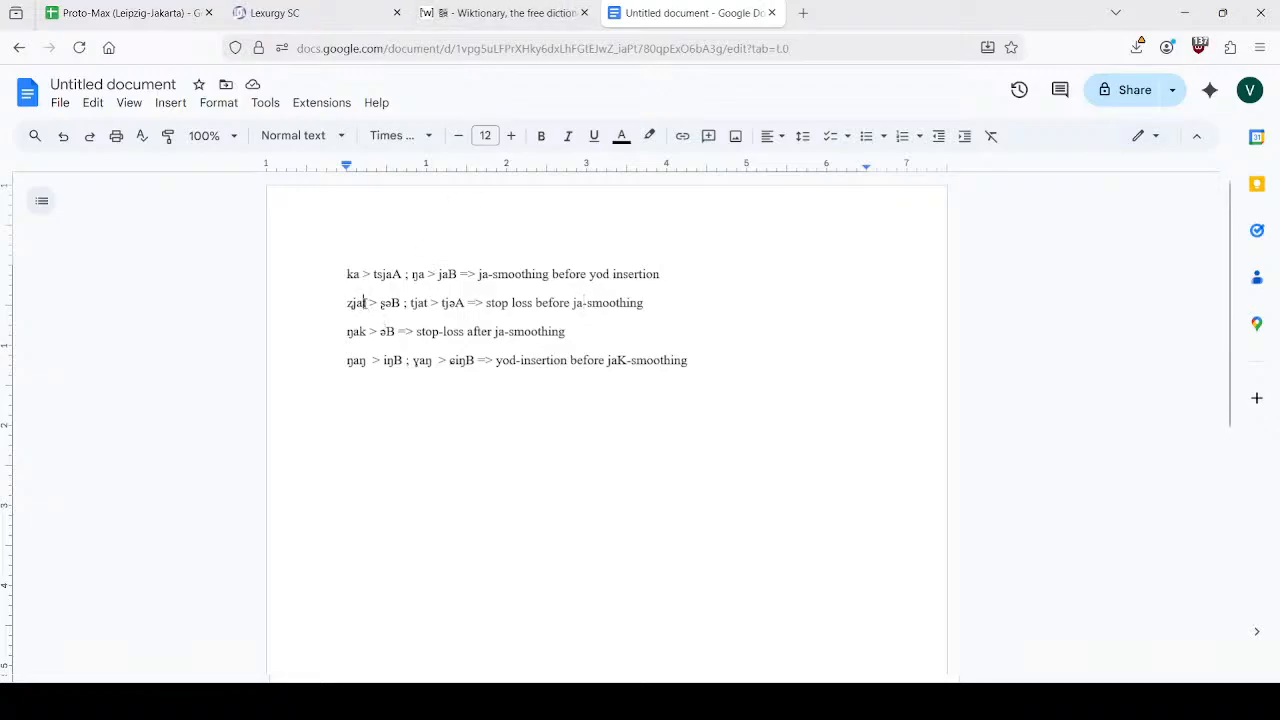
left_click(738, 360)
double_click(358, 303)
key("ctrl+c")
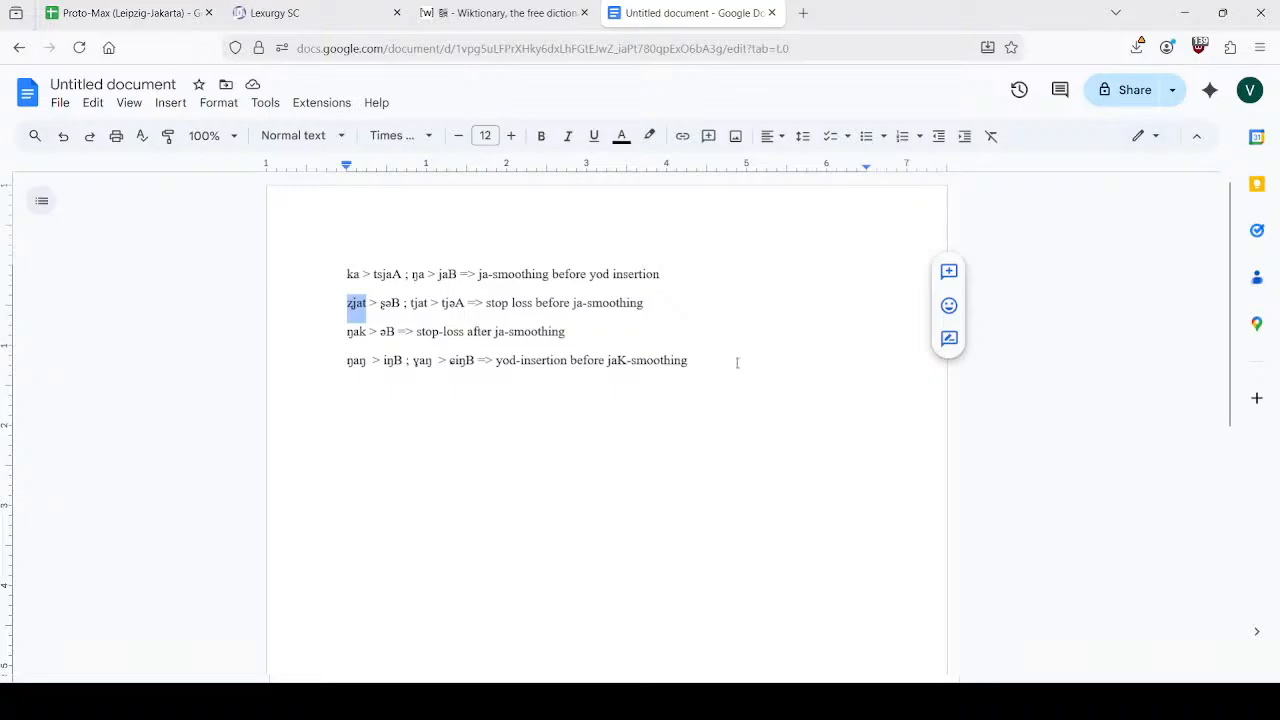
left_click(737, 361)
key("Return")
key("Return")
key("BackSpace")
key("ctrl+v")
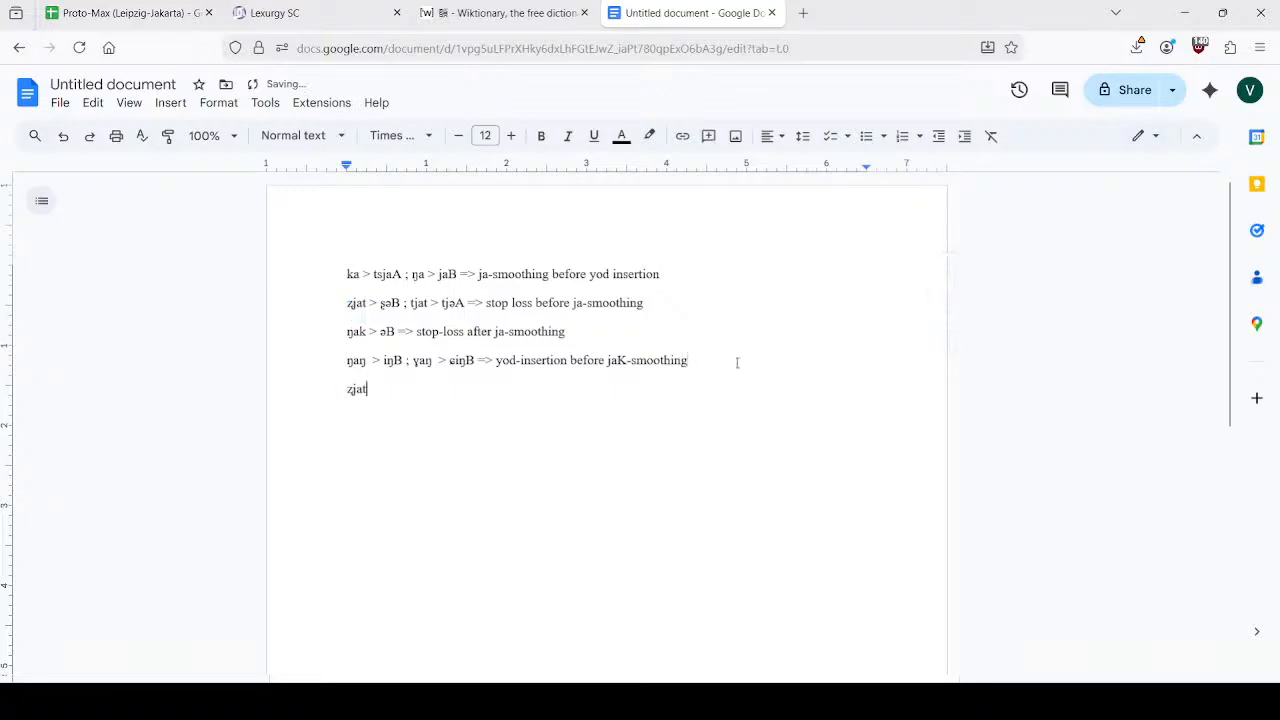
type(">")
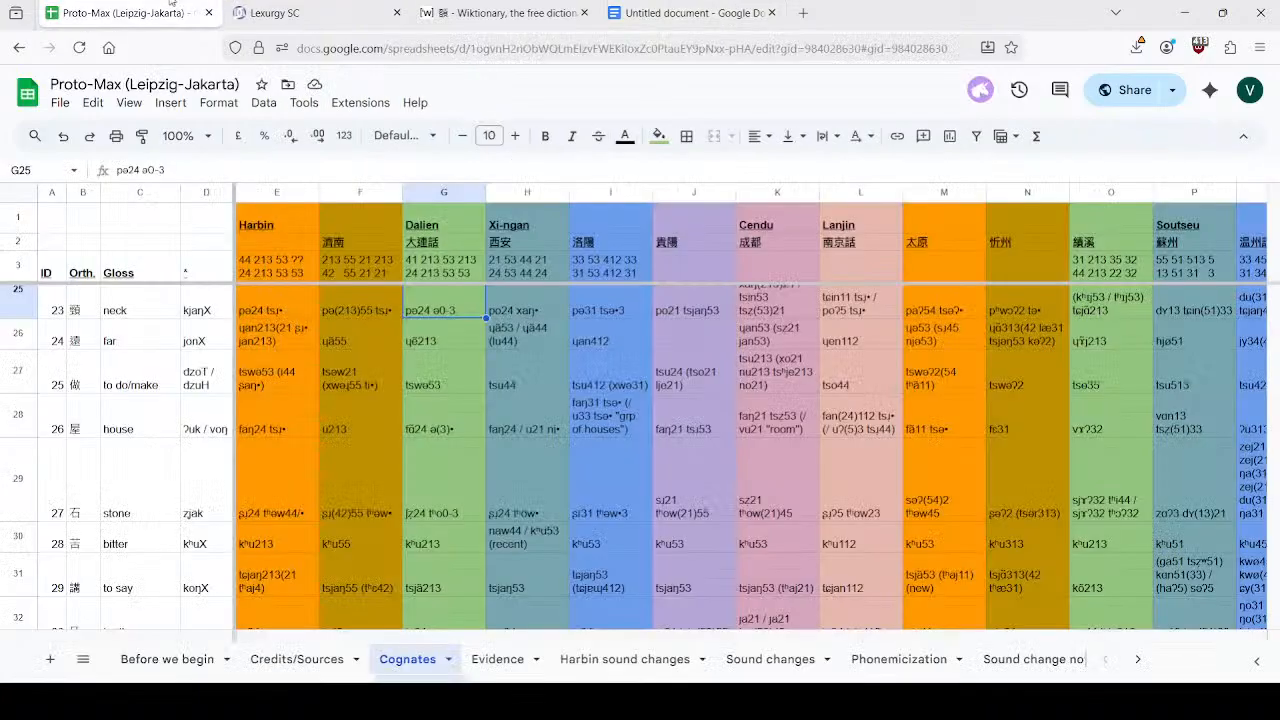
Complete the new line with the Harbin syllable for "stone" from the Proto-Max Cognates sheet, followed by "B => jaK-smoothing before stop loss".
left_click(172, 4)
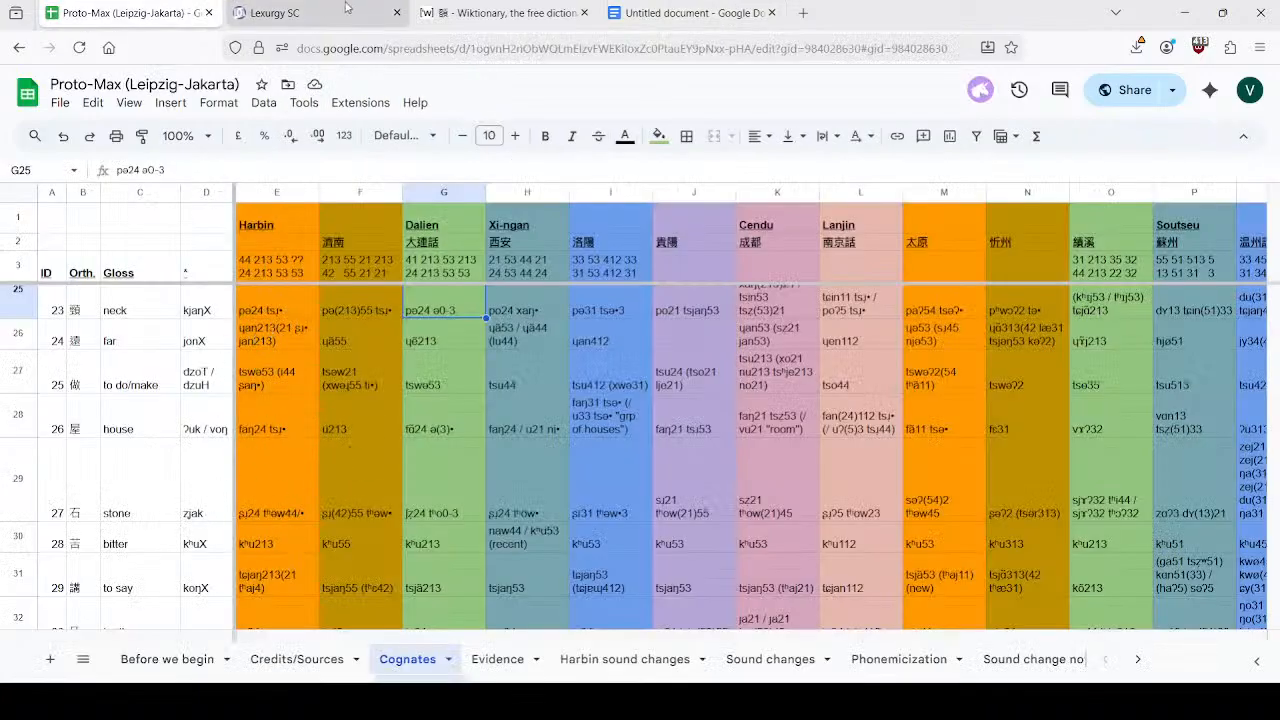
left_click(314, 4)
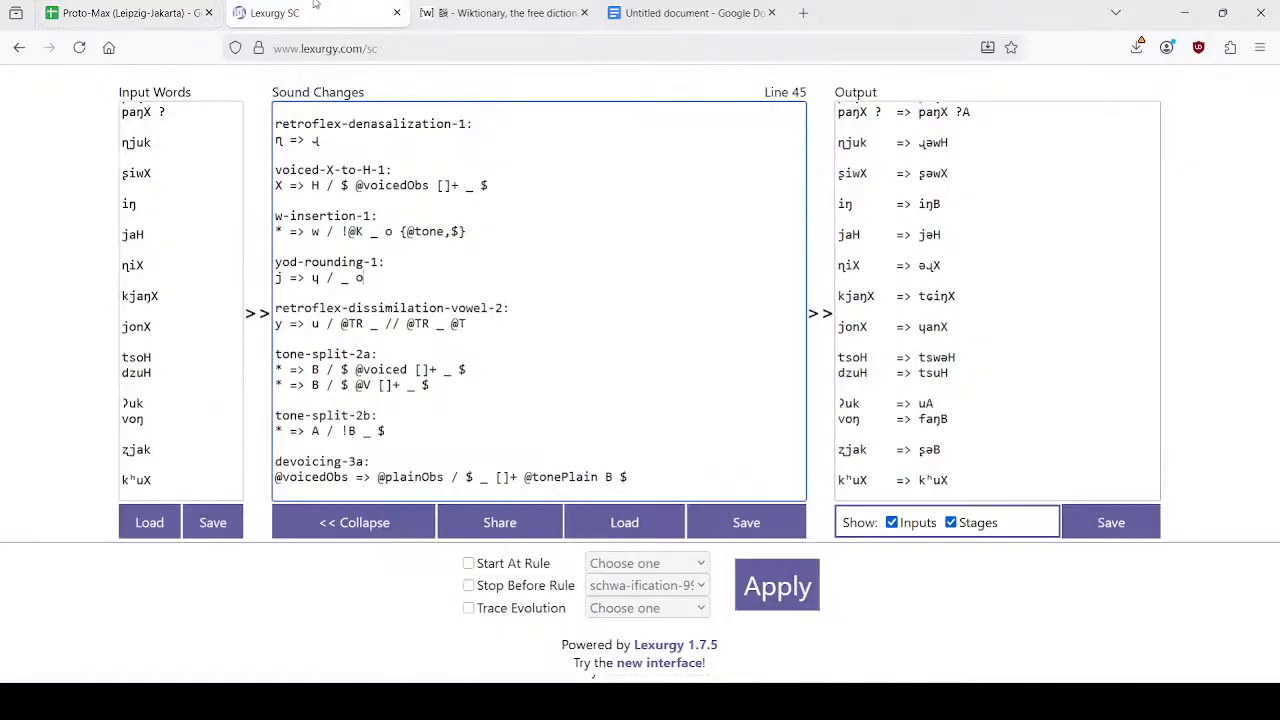
left_click(143, 6)
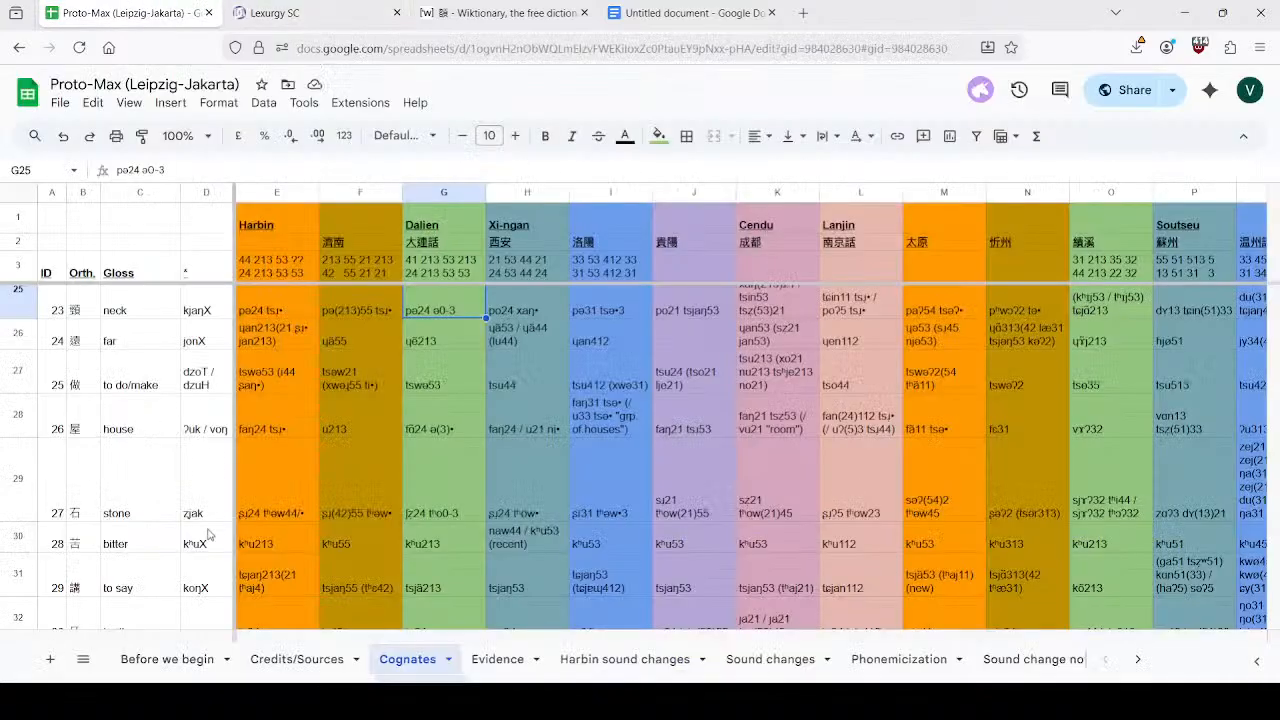
double_click(268, 514)
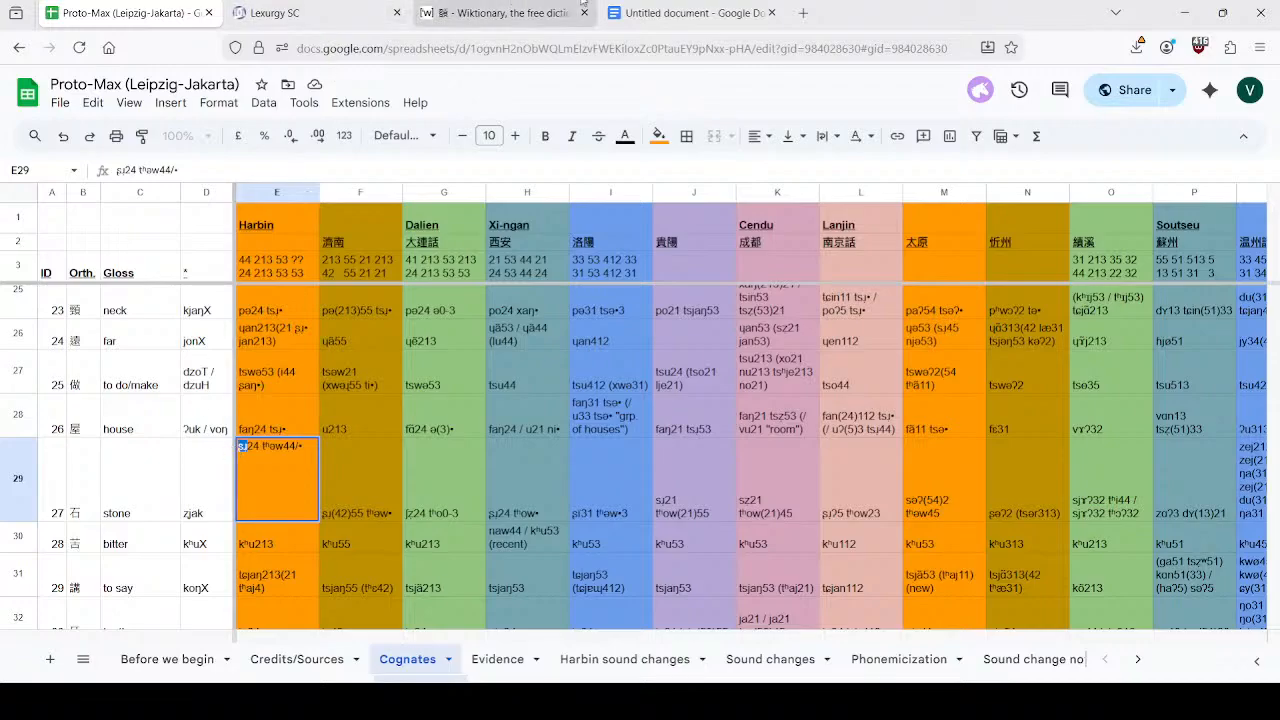
left_click(495, 12)
left_click(661, 8)
type("ʂʅ")
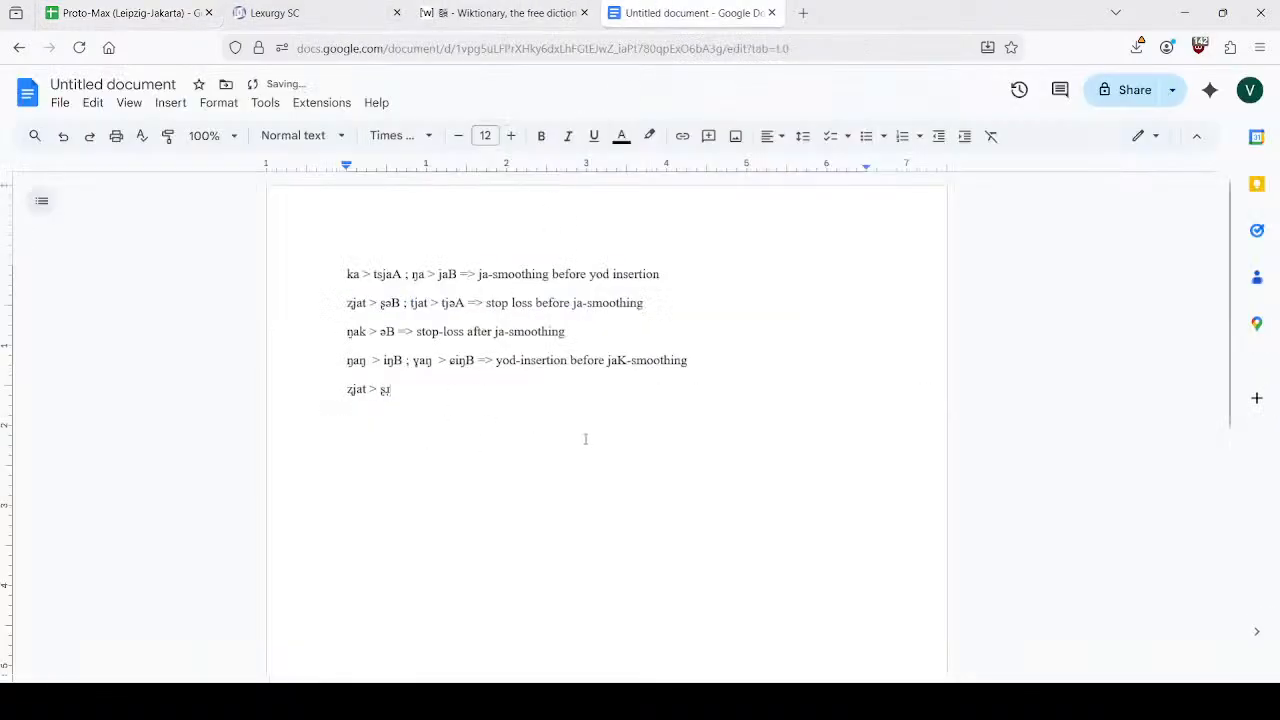
type("B => ")
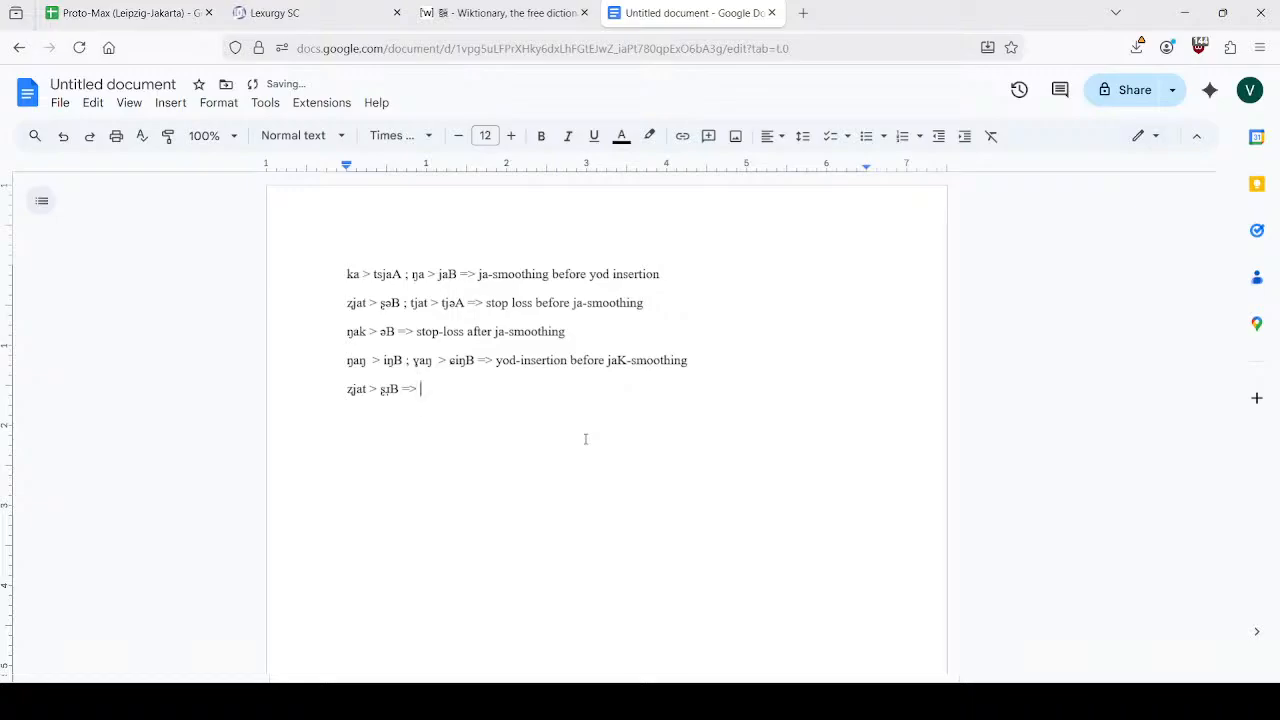
type("jaK-smoothing before stop ")
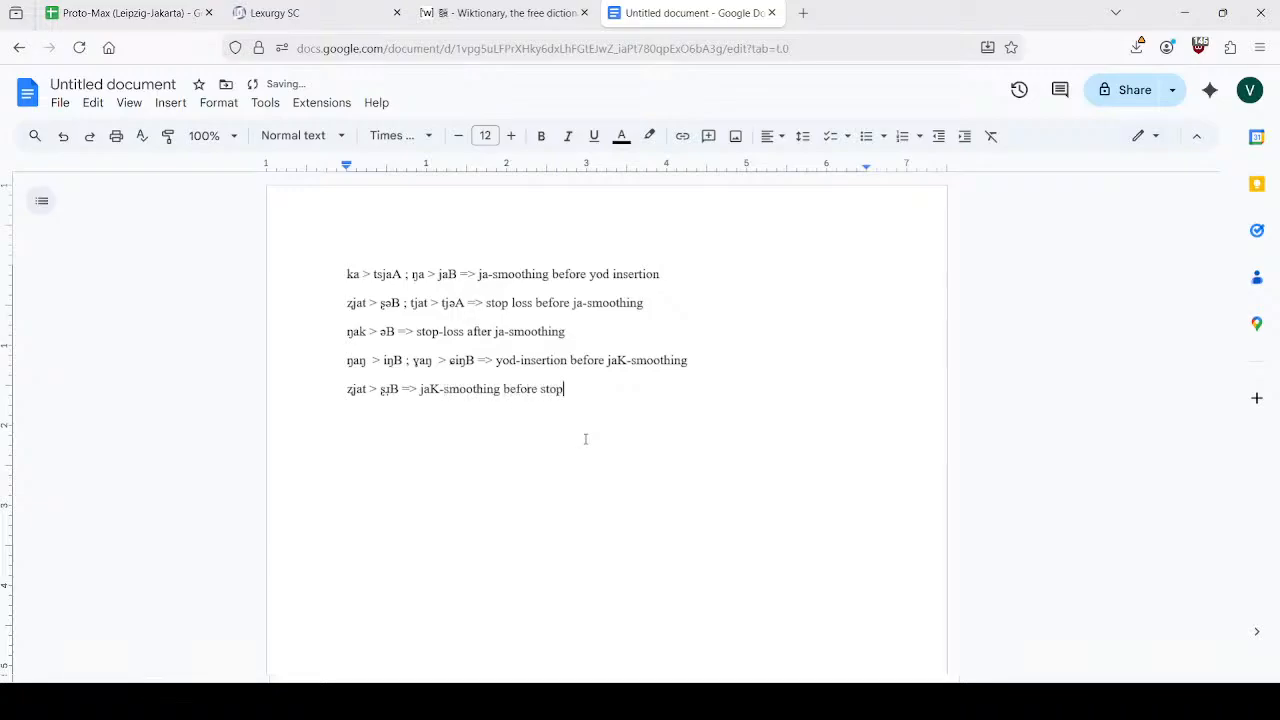
type("loss")
Below the notes, list the rule order on separate lines as "stop-loss", "ja-smoothing" and "yod-insertion".
key("Return")
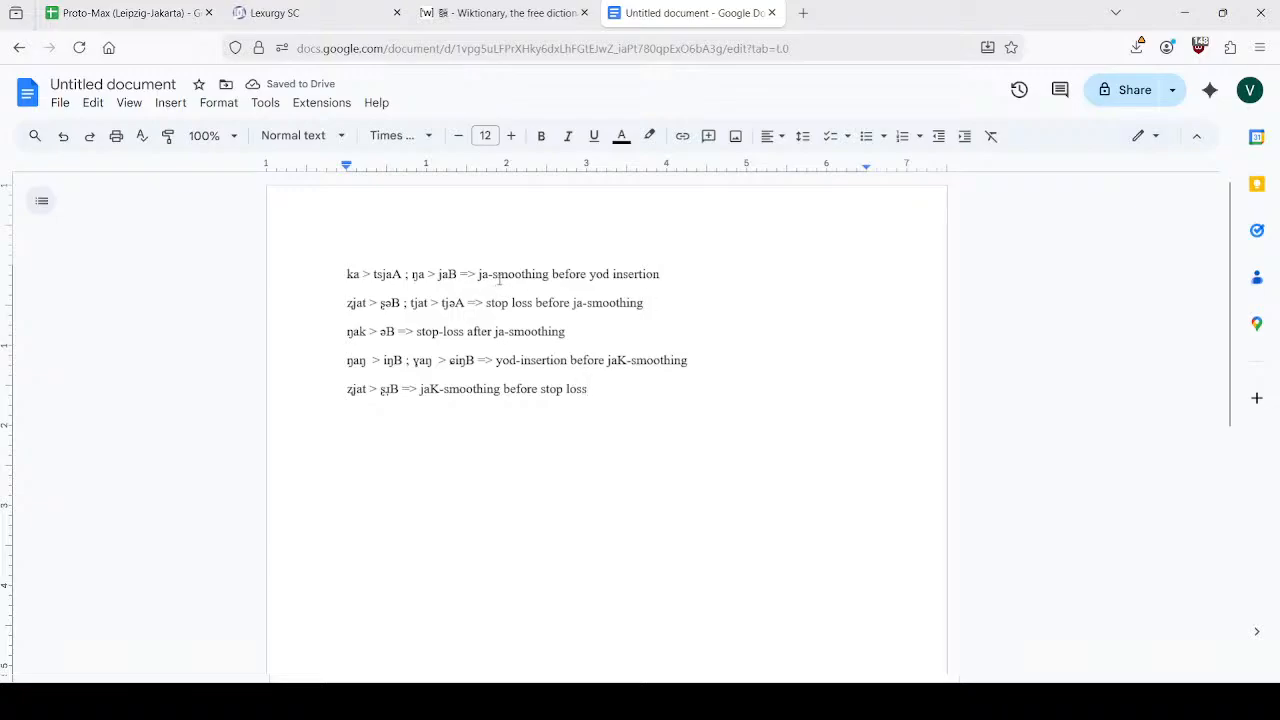
key("Return")
key("Return")
key("Return")
type("ja-smoothing")
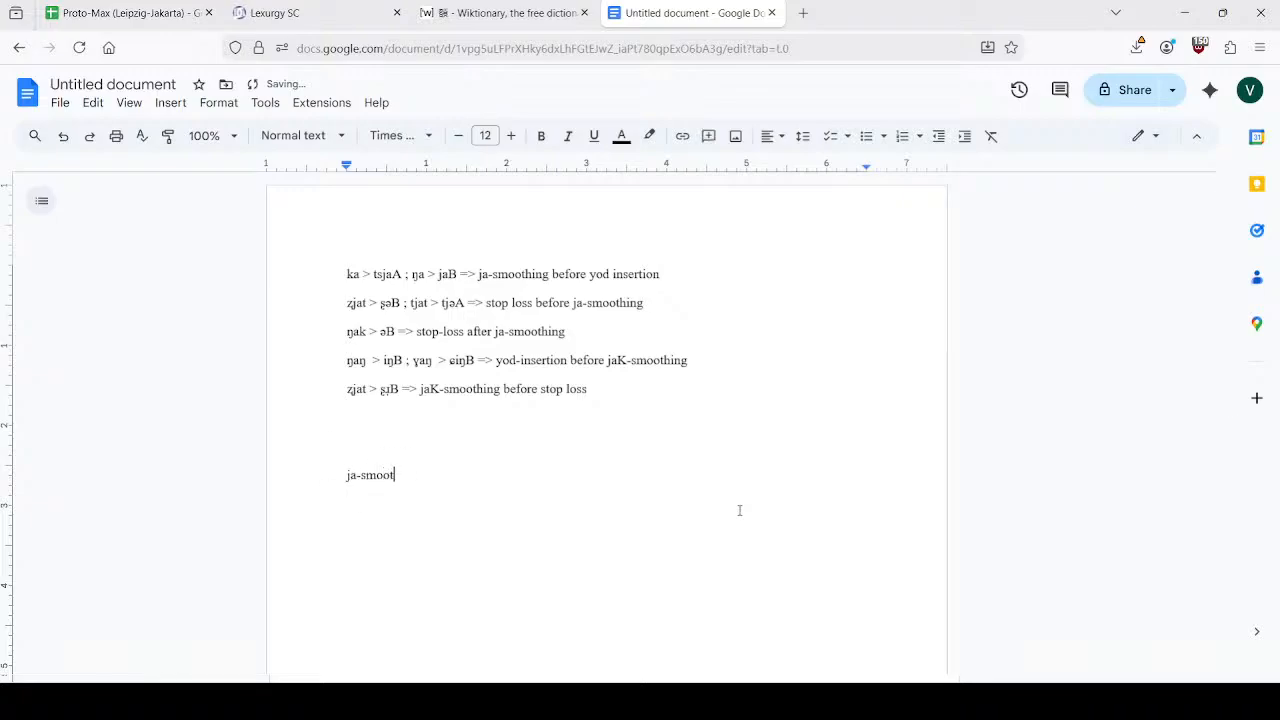
key("Return")
key("ctrl+z")
type("yod-insertion")
key("Up")
key("Up")
key("Return")
type("stop-loss")
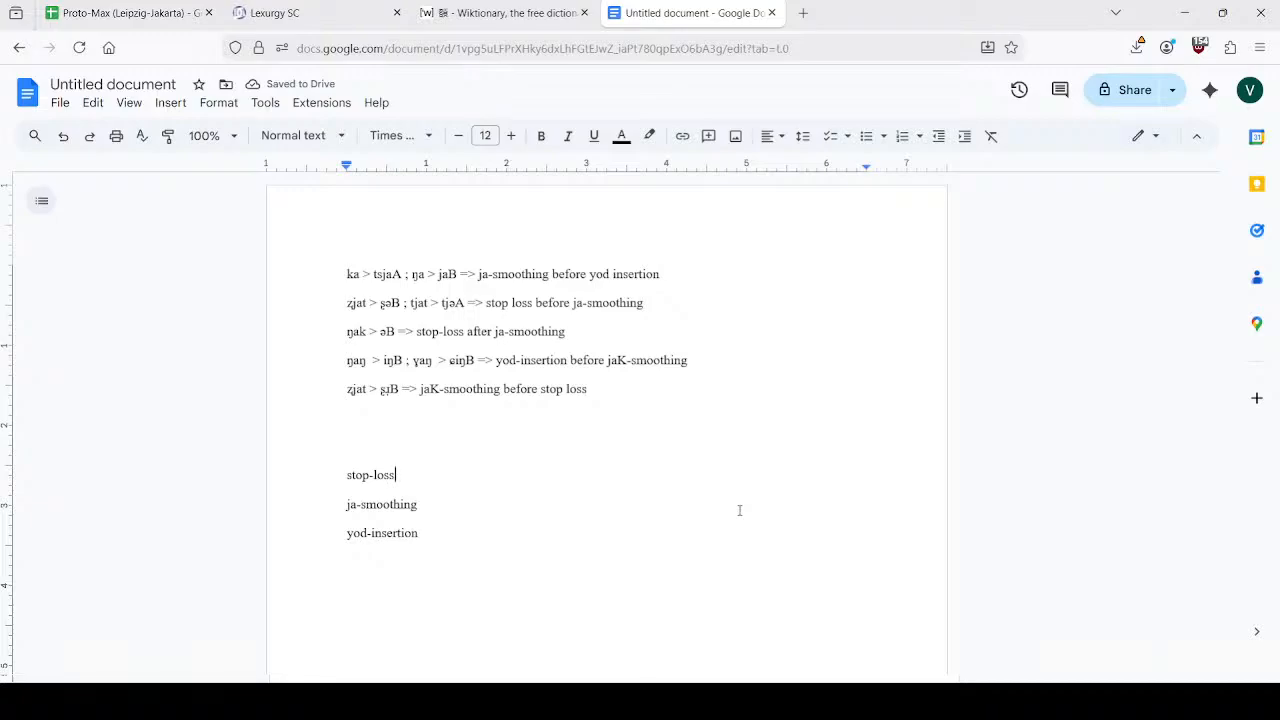
Delete the "stop-loss after ja-smoothing" note, keeping the neighbouring notes on separate lines.
left_click(686, 310)
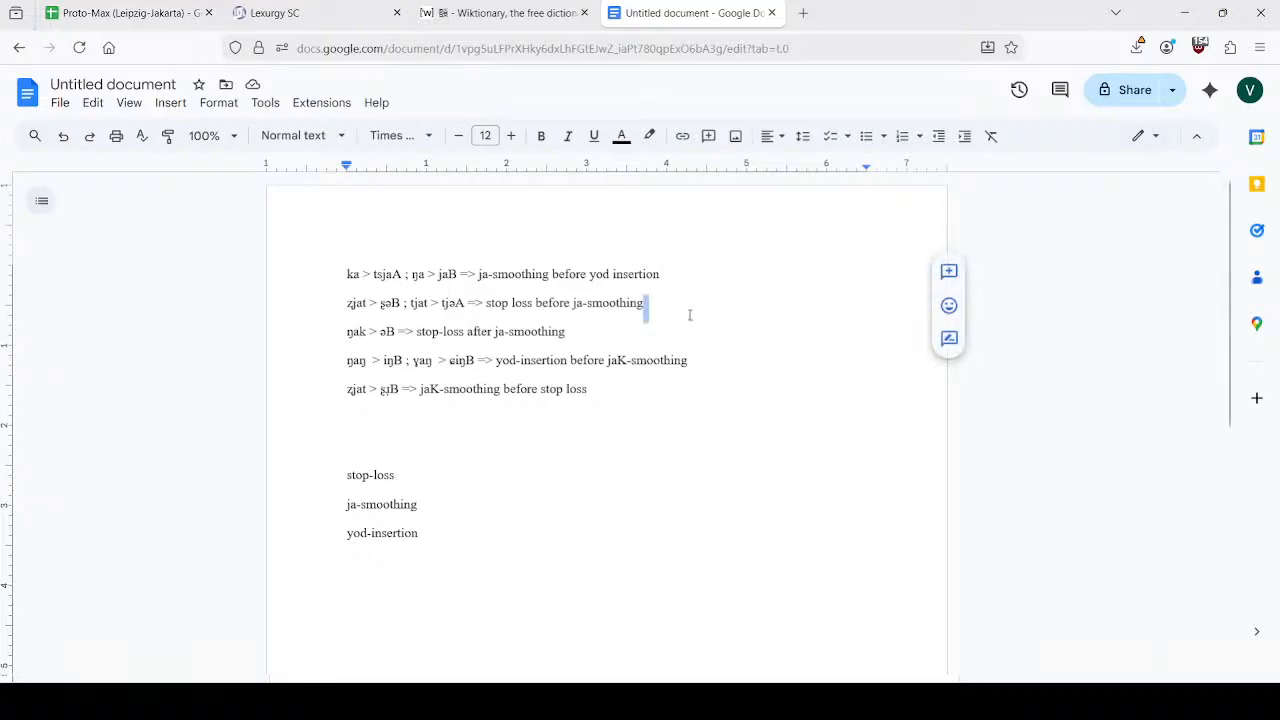
left_click_drag(680, 309, 680, 329)
key("Delete")
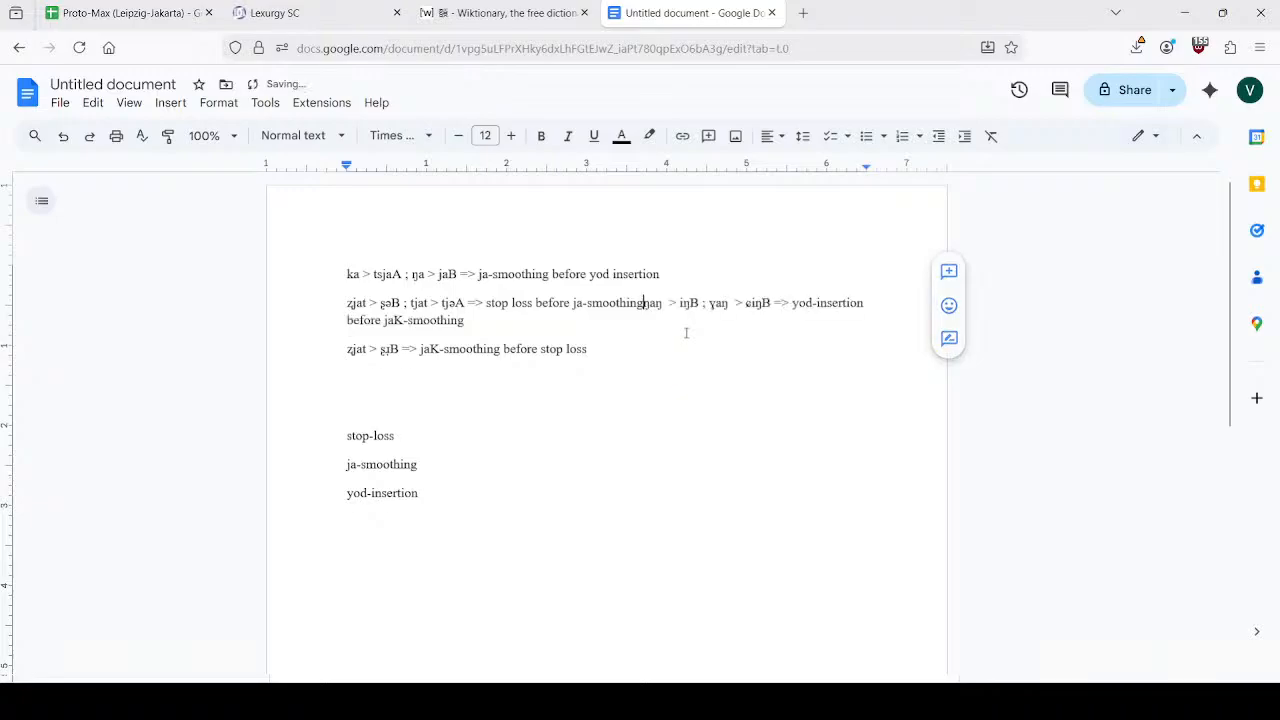
key("Return")
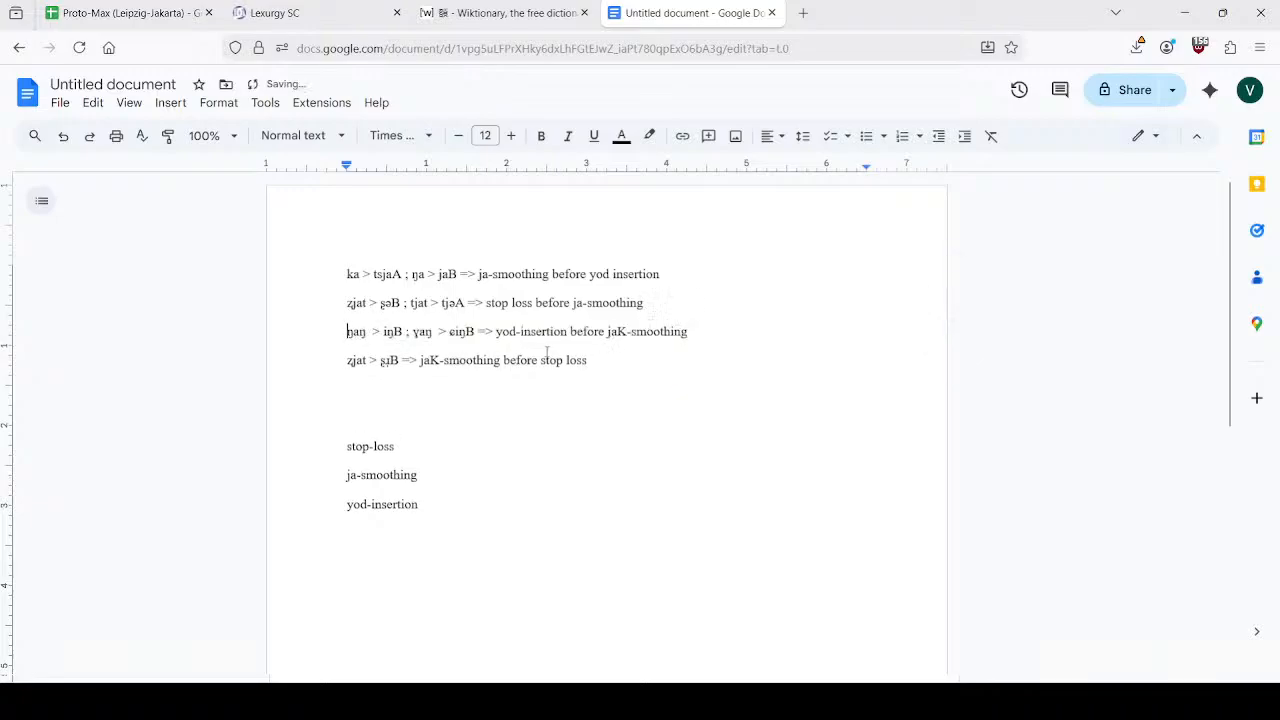
Add "jaK-smoothing" to the rule-order list below the yod-insertion entry.
left_click(470, 508)
key("Return")
type("jaK")
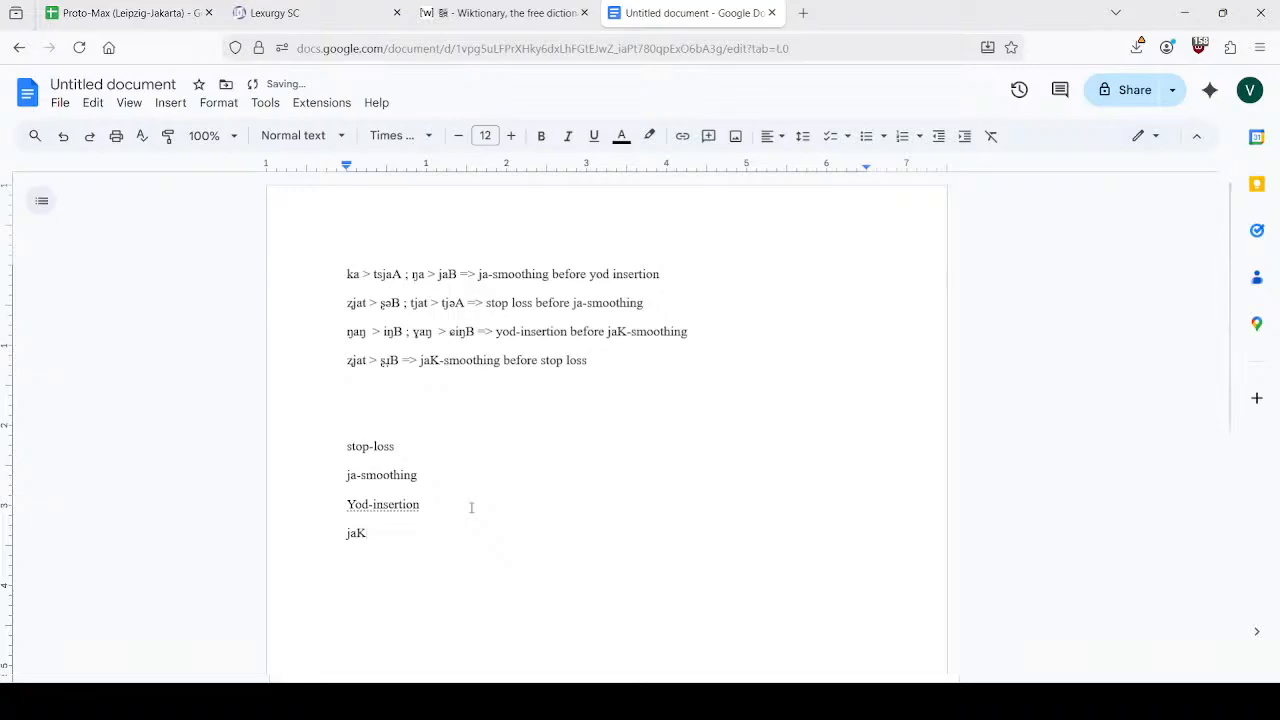
type("-smoothing")
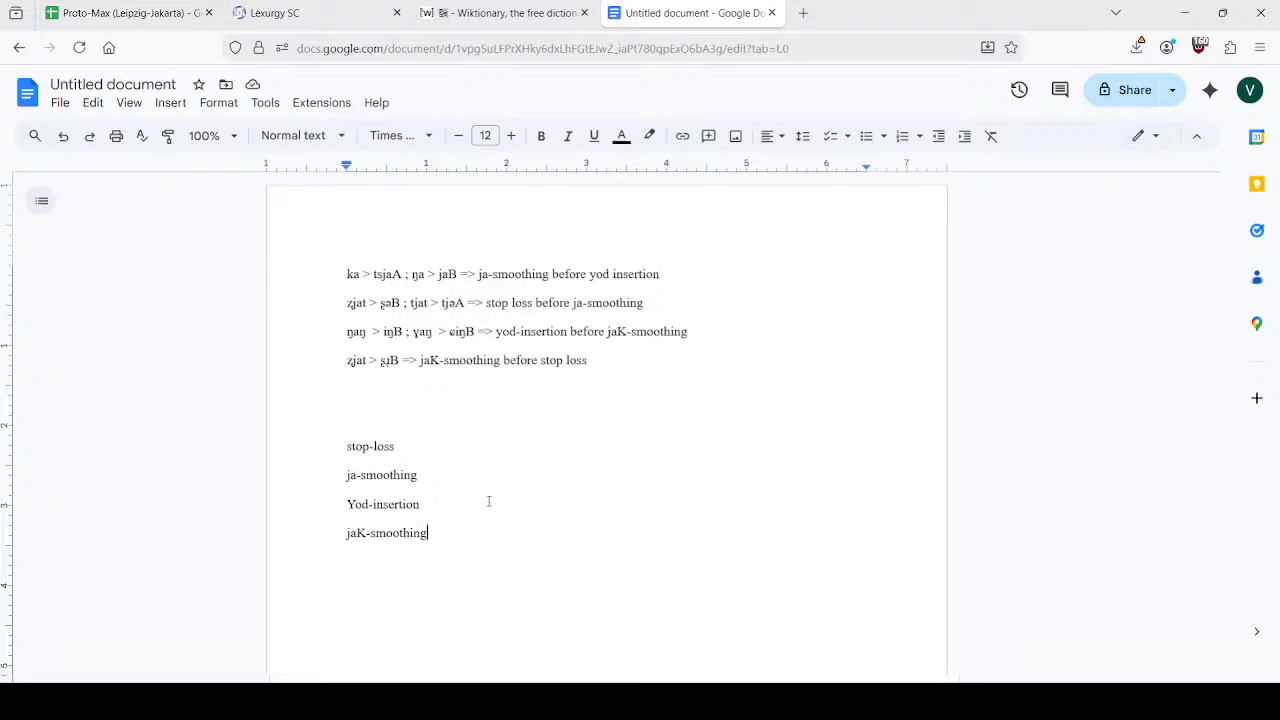
Correct the input word in the last ordering note to "ʐjak".
left_click(367, 362)
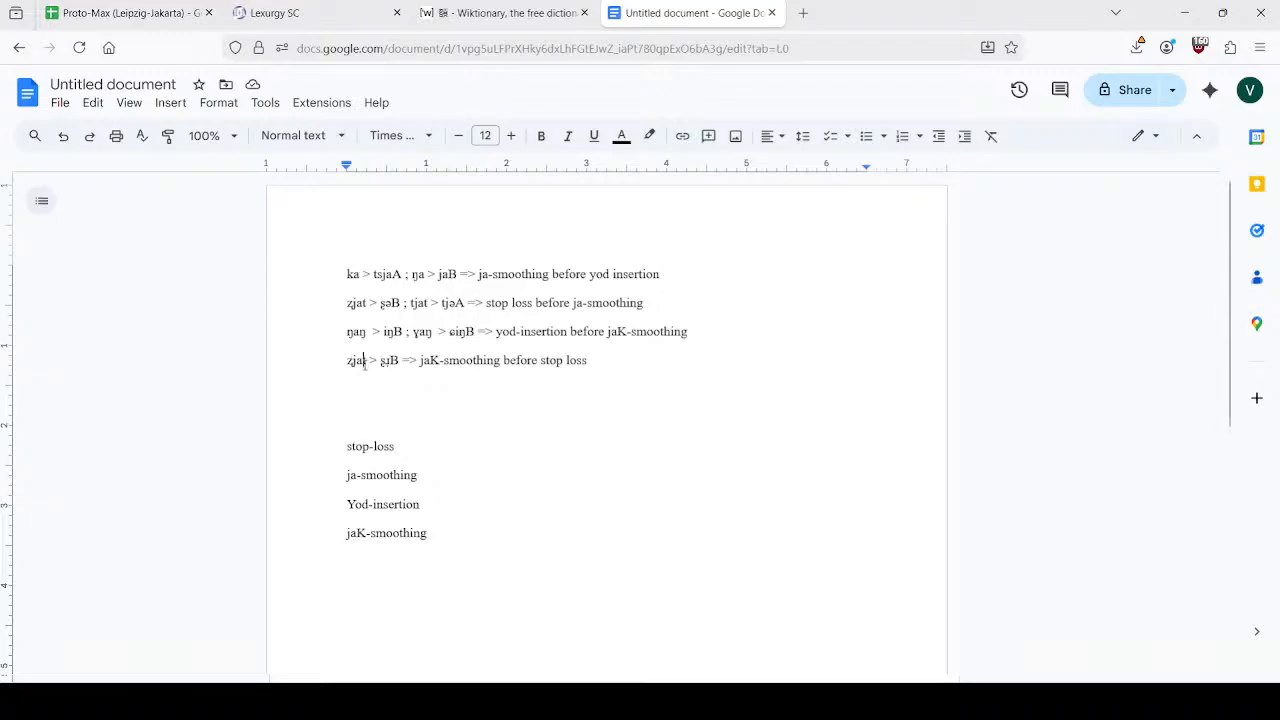
key("BackSpace")
type("k")
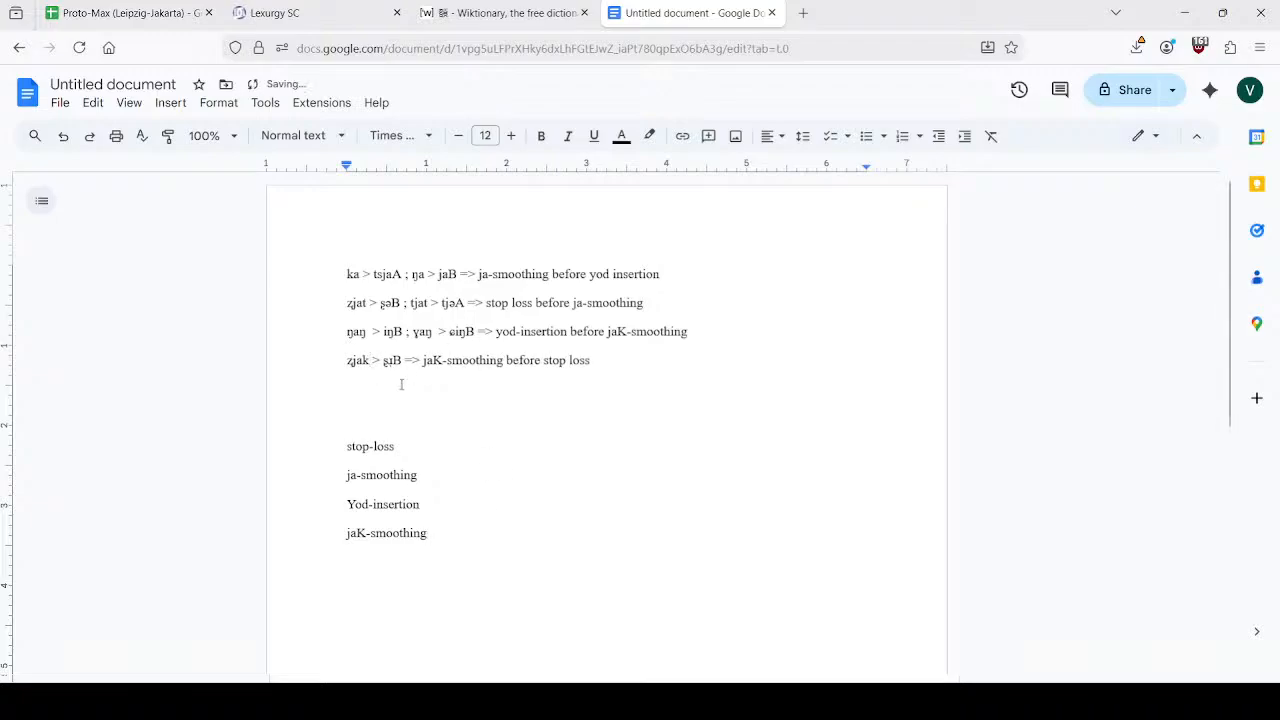
Add "stop-loss???" as the final entry of the rule-order list.
left_click(519, 543)
key("Return")
type("stop-loss???")
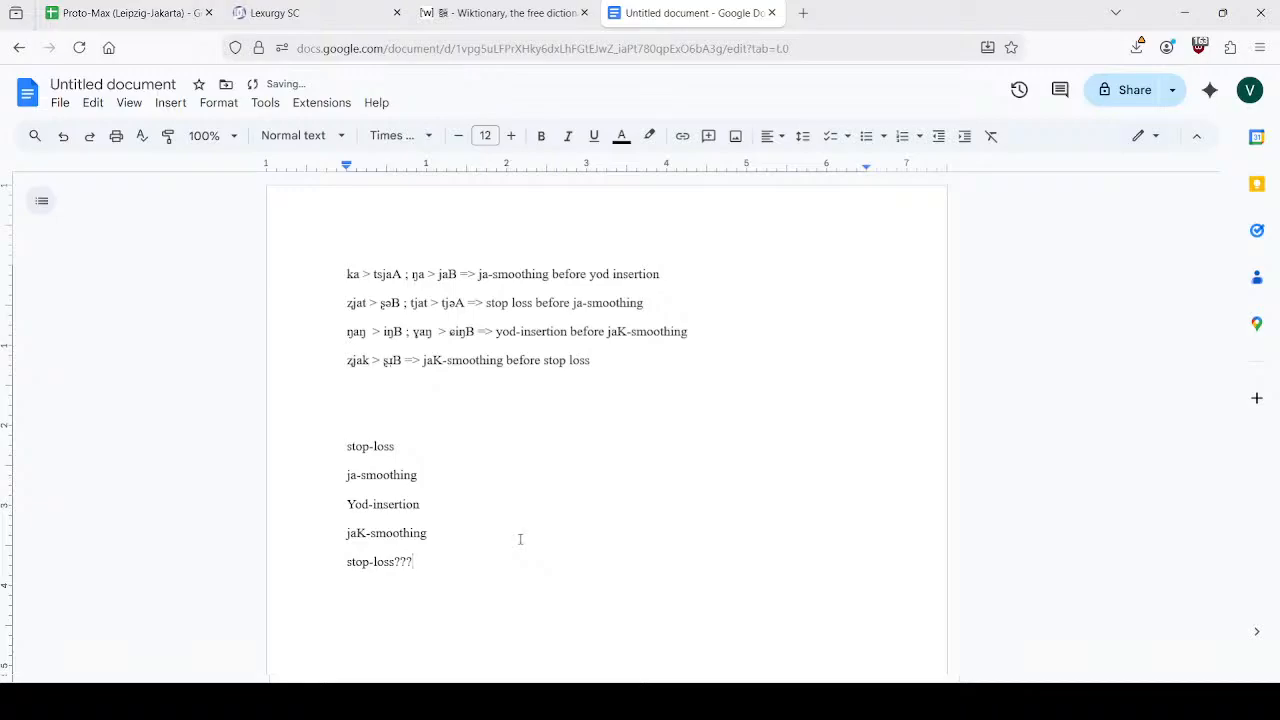
left_click(530, 539)
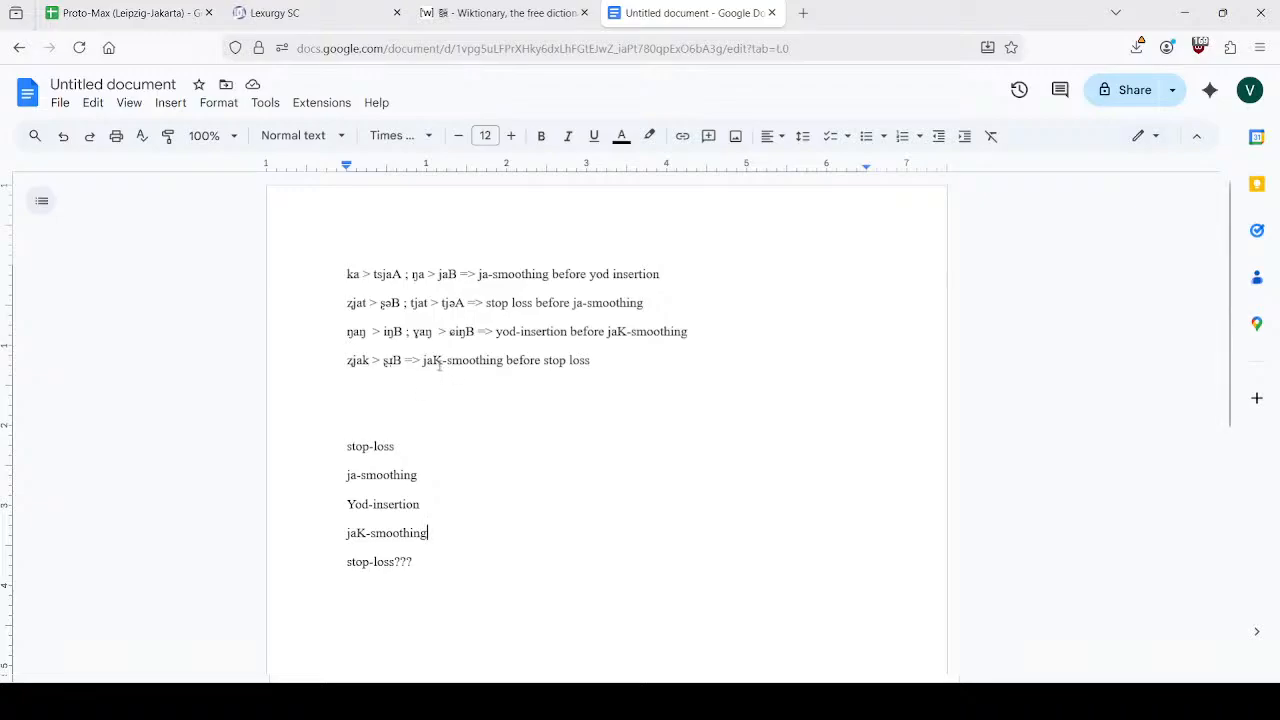
Examine the final-k, "T > Ø", retroflex "i" and "ja > i" rules in the Proto-Max Harbin sound changes sheet against the ordering notes.
left_click(442, 361)
left_click(125, 12)
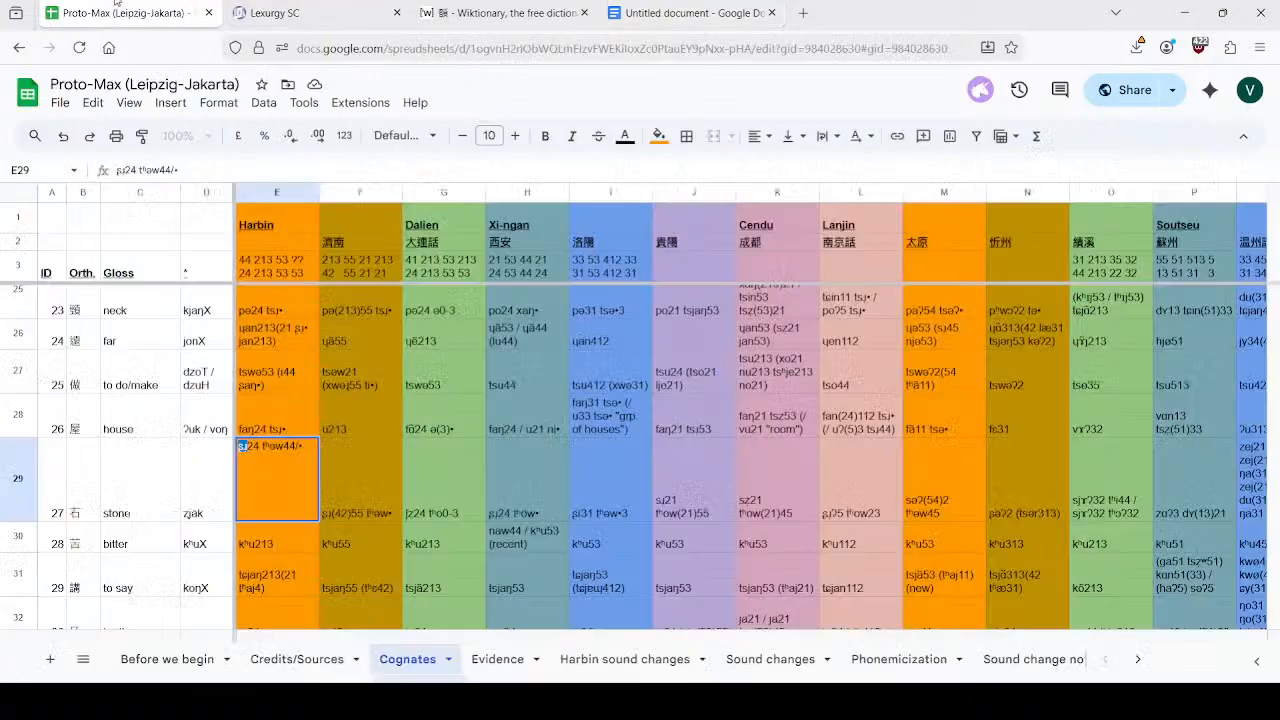
left_click(494, 662)
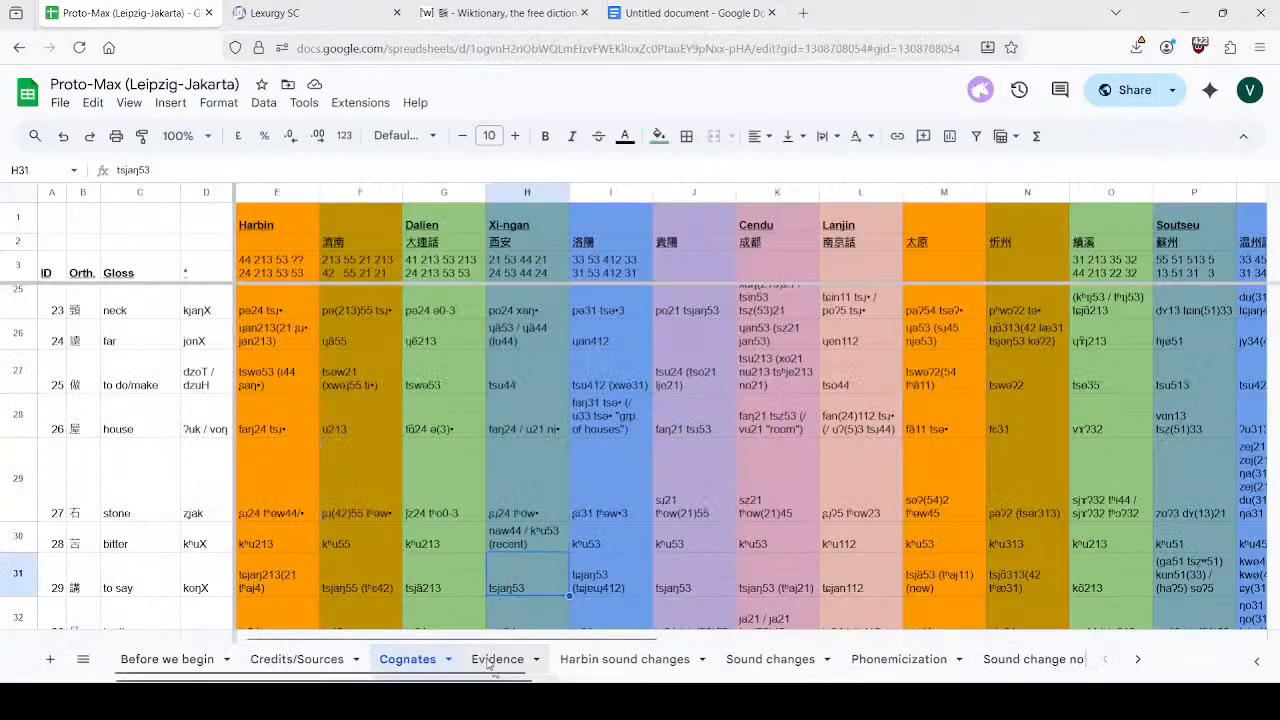
left_click(612, 662)
left_click(428, 423)
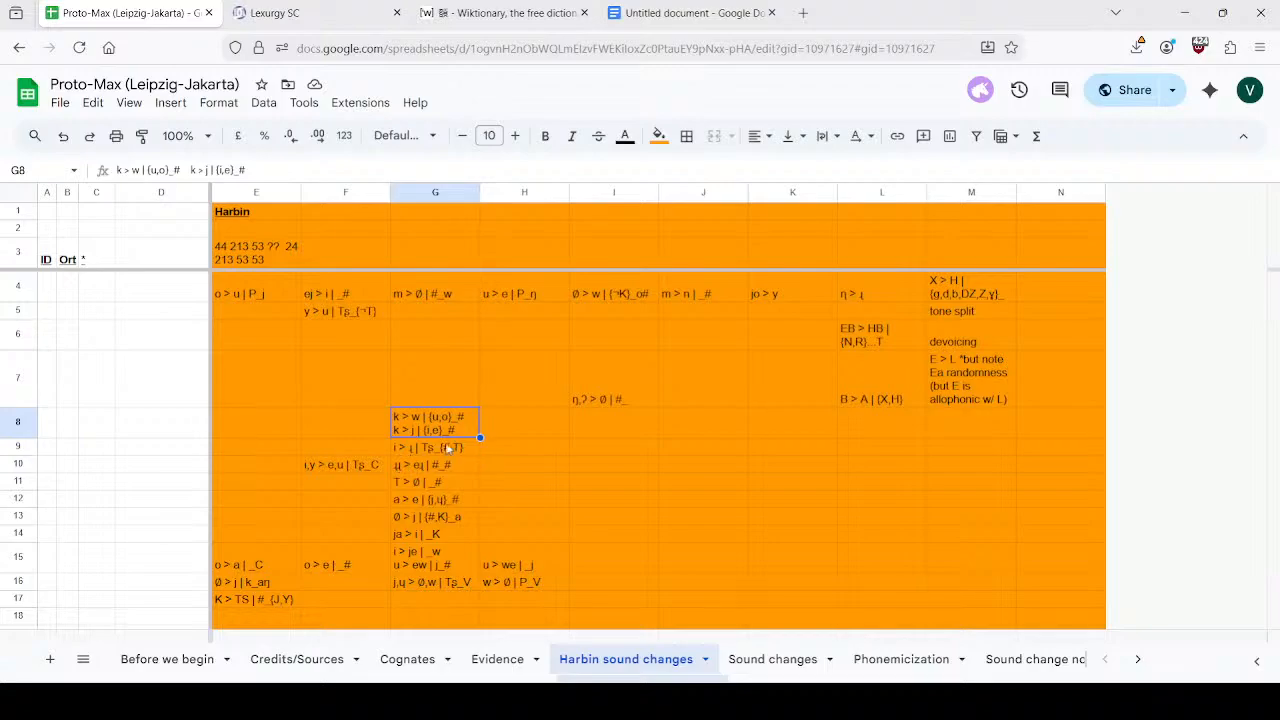
left_click(473, 448)
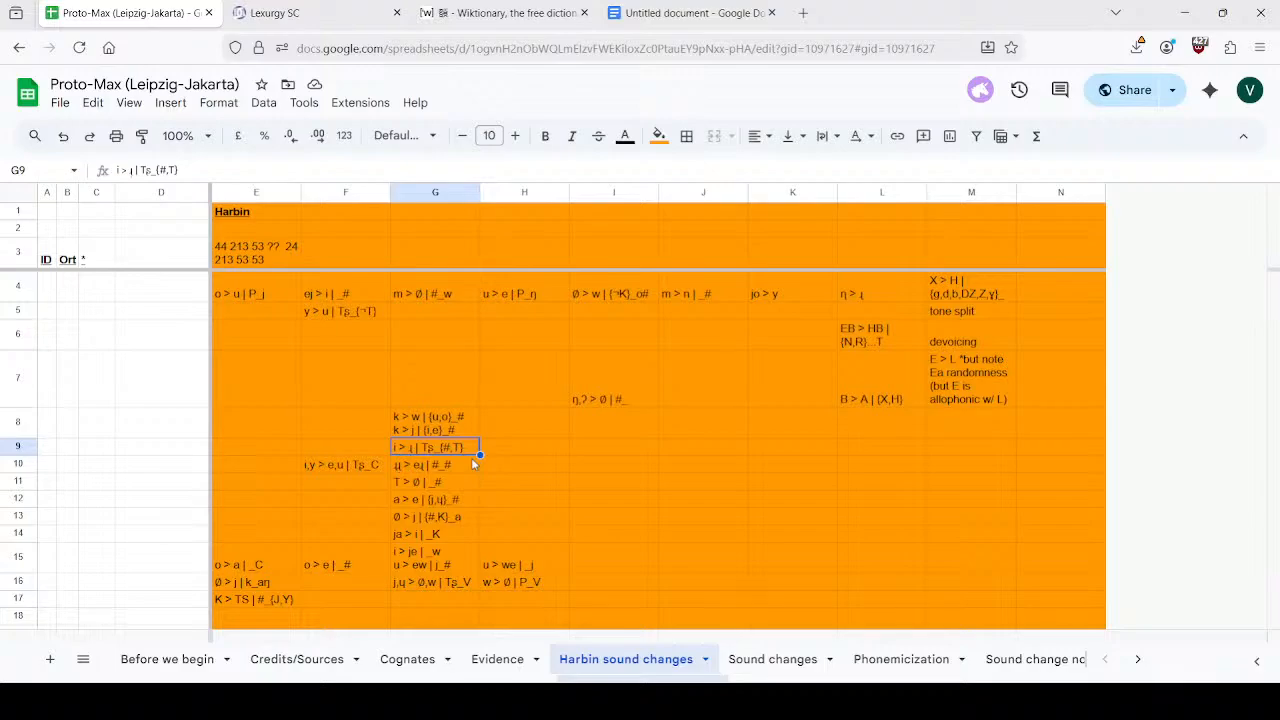
left_click(692, 5)
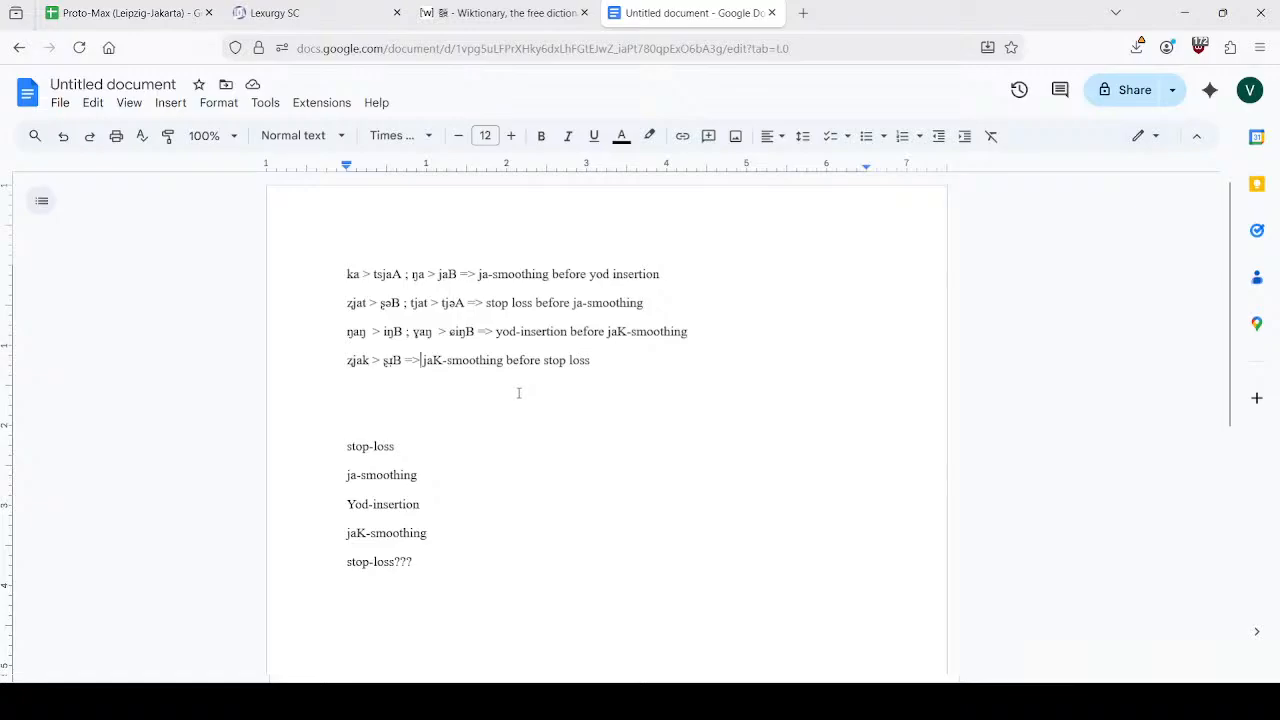
left_click(110, 13)
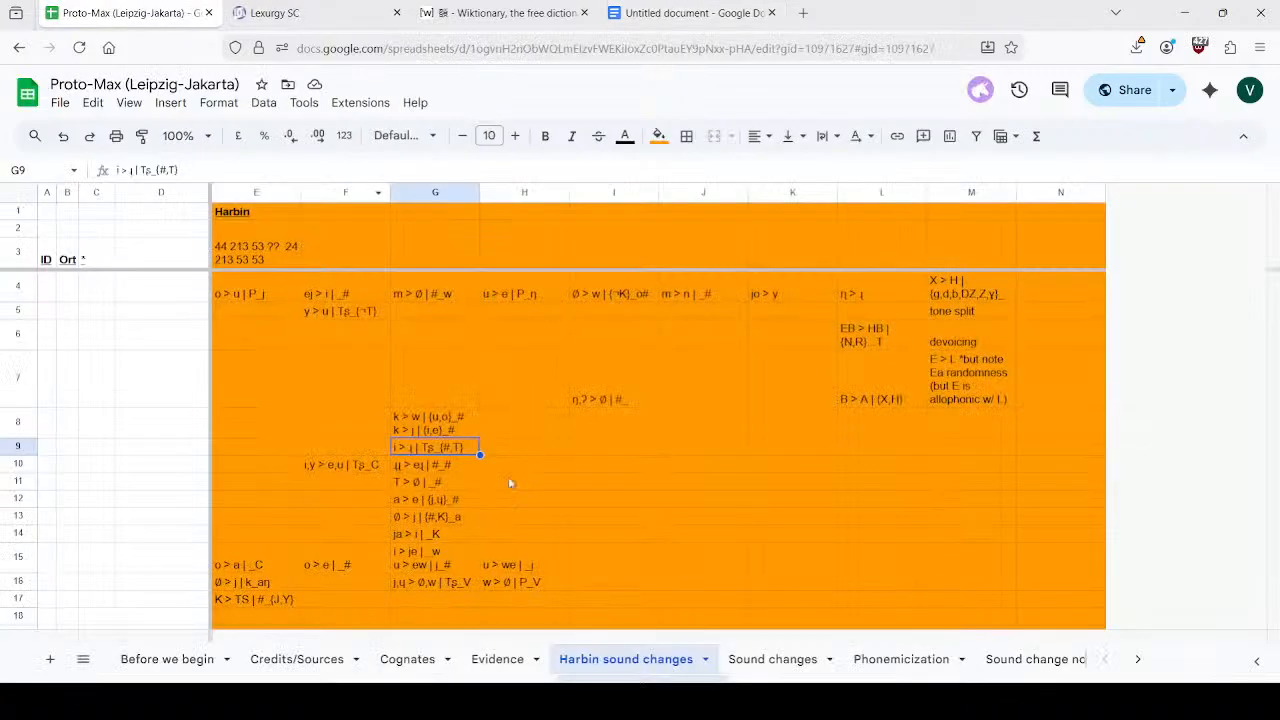
left_click(442, 533)
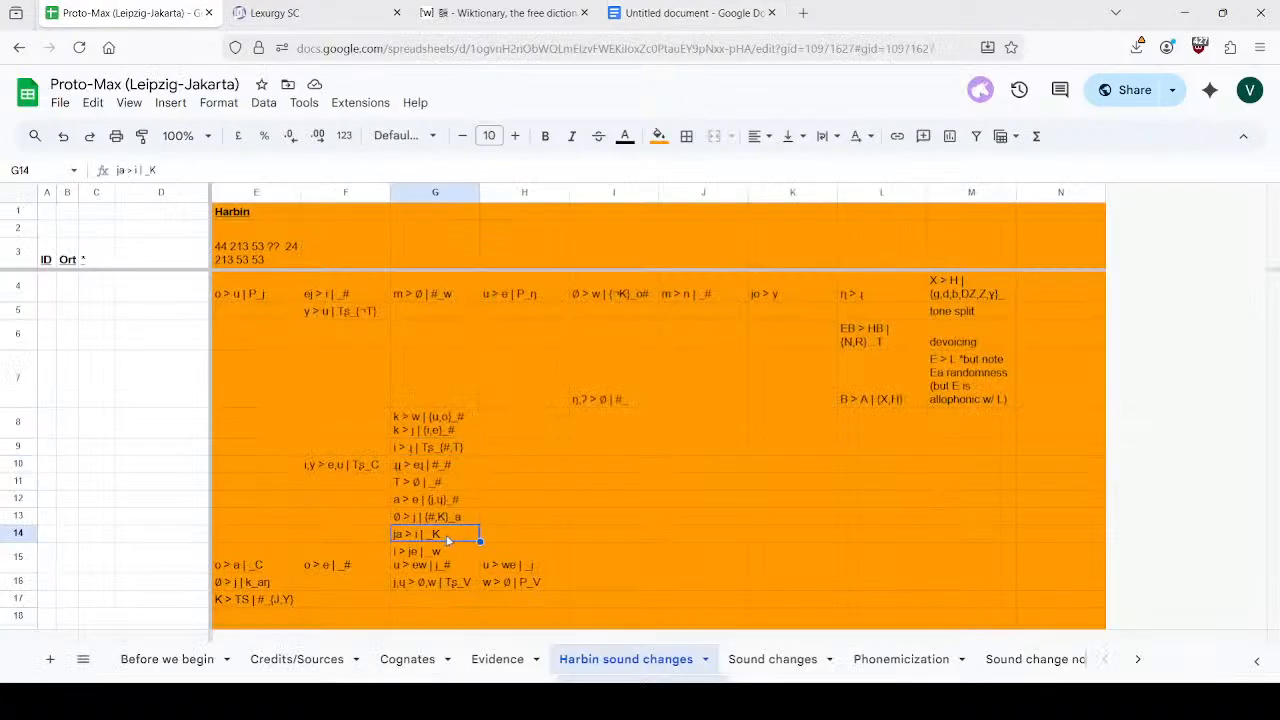
left_click(458, 447)
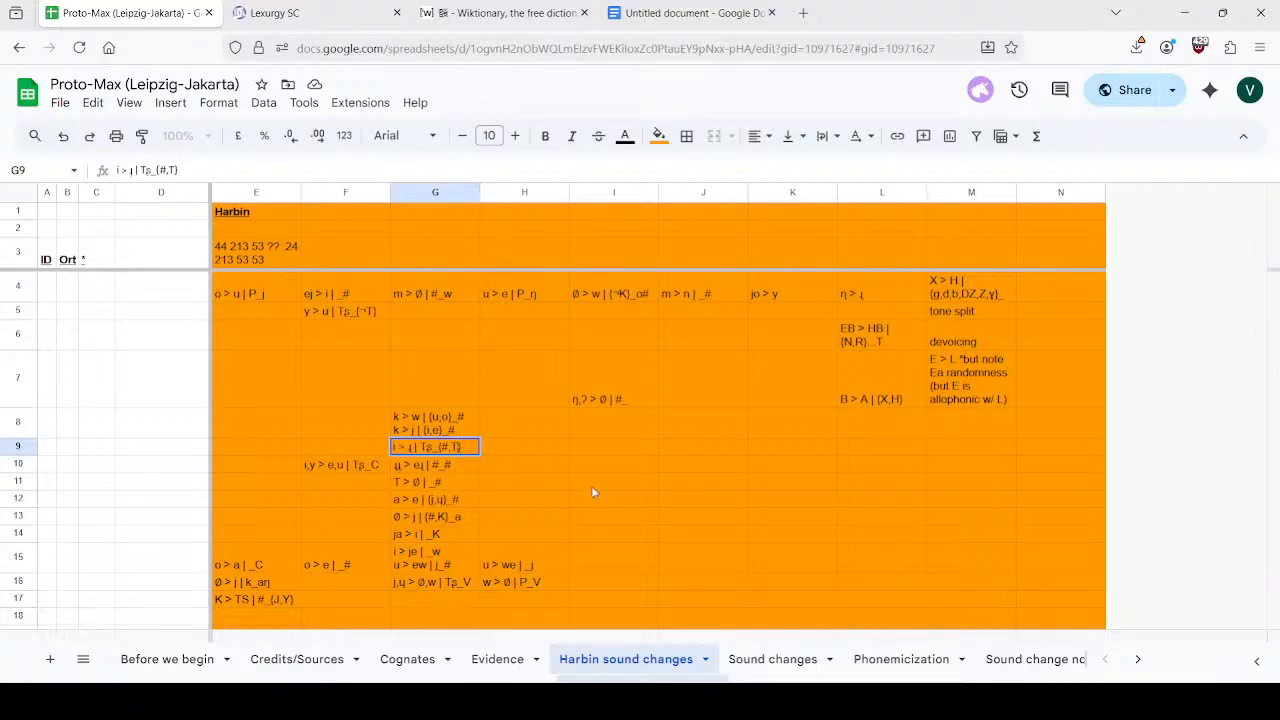
left_click(545, 468)
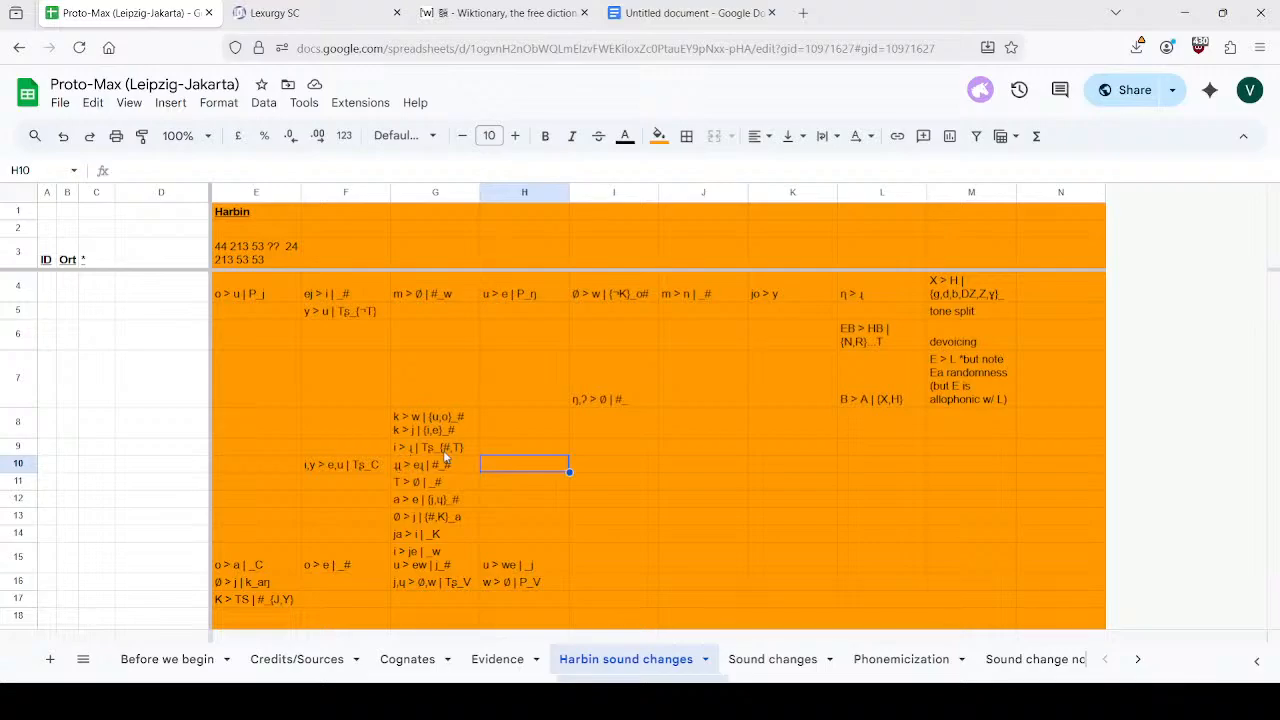
Move the browser tab of the ordering-notes document directly beside the Lexurgy tab.
left_click(300, 12)
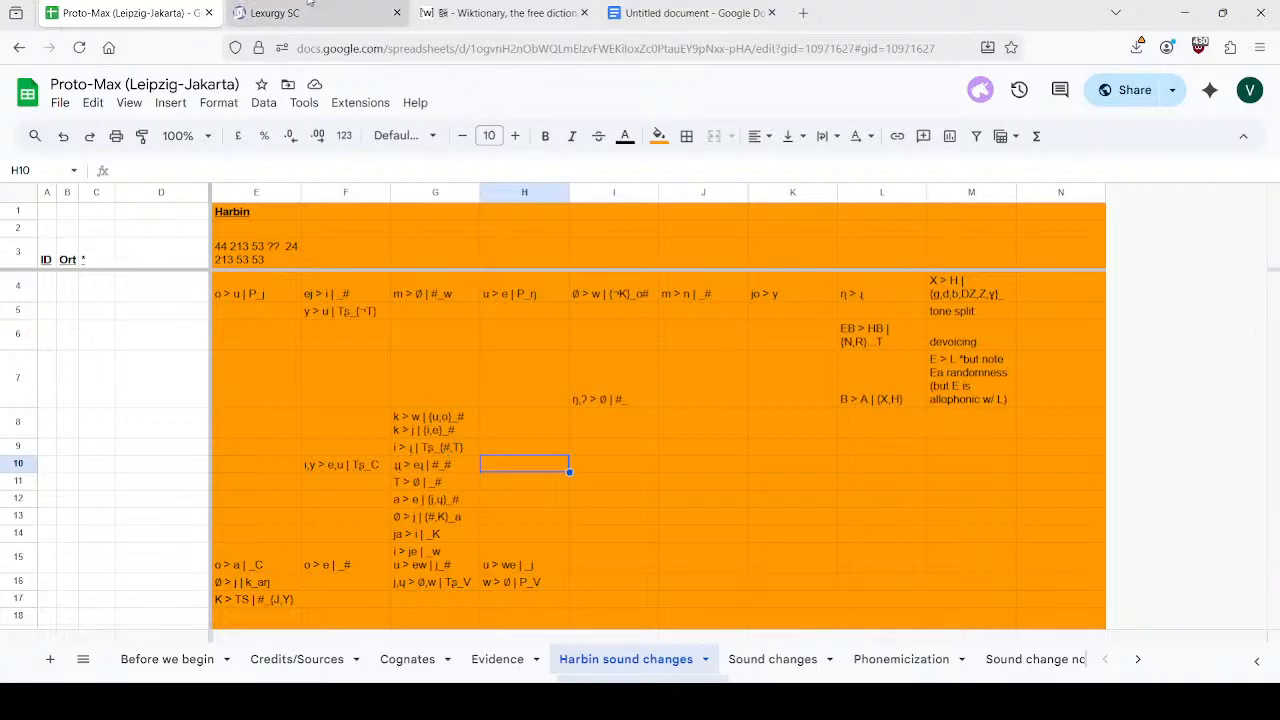
left_click(470, 12)
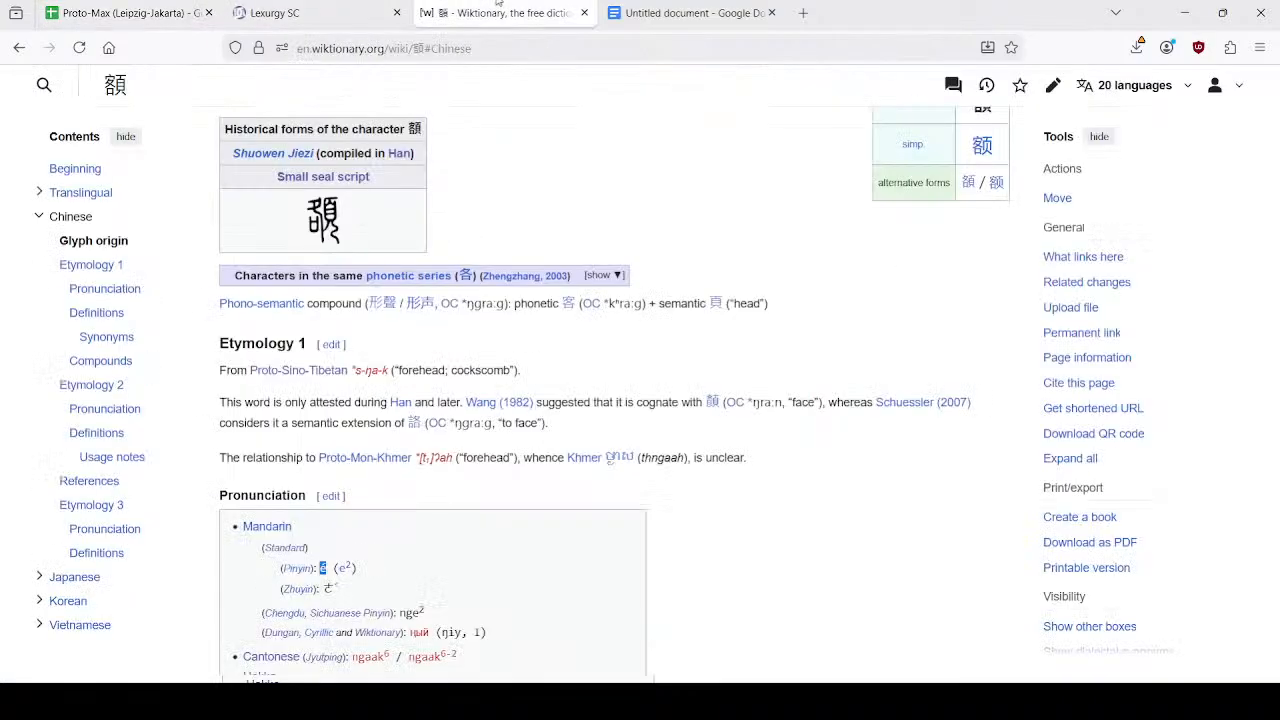
left_click(362, 6)
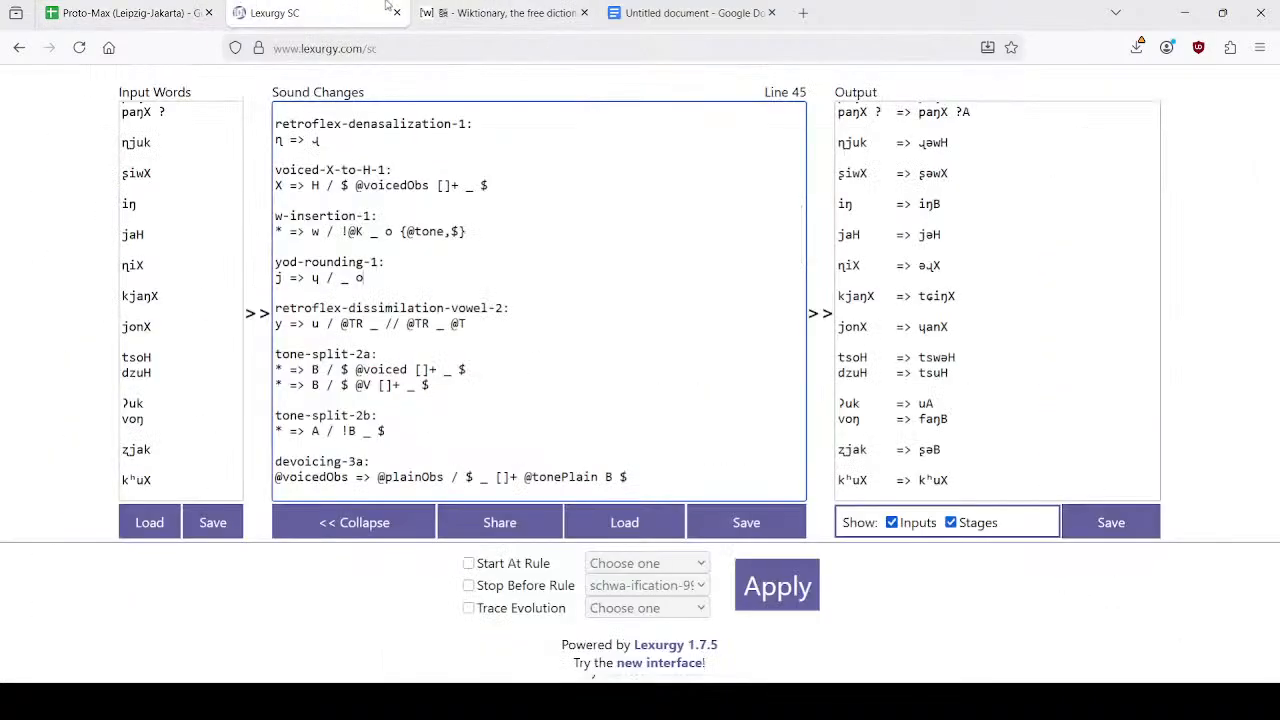
left_click(686, 10)
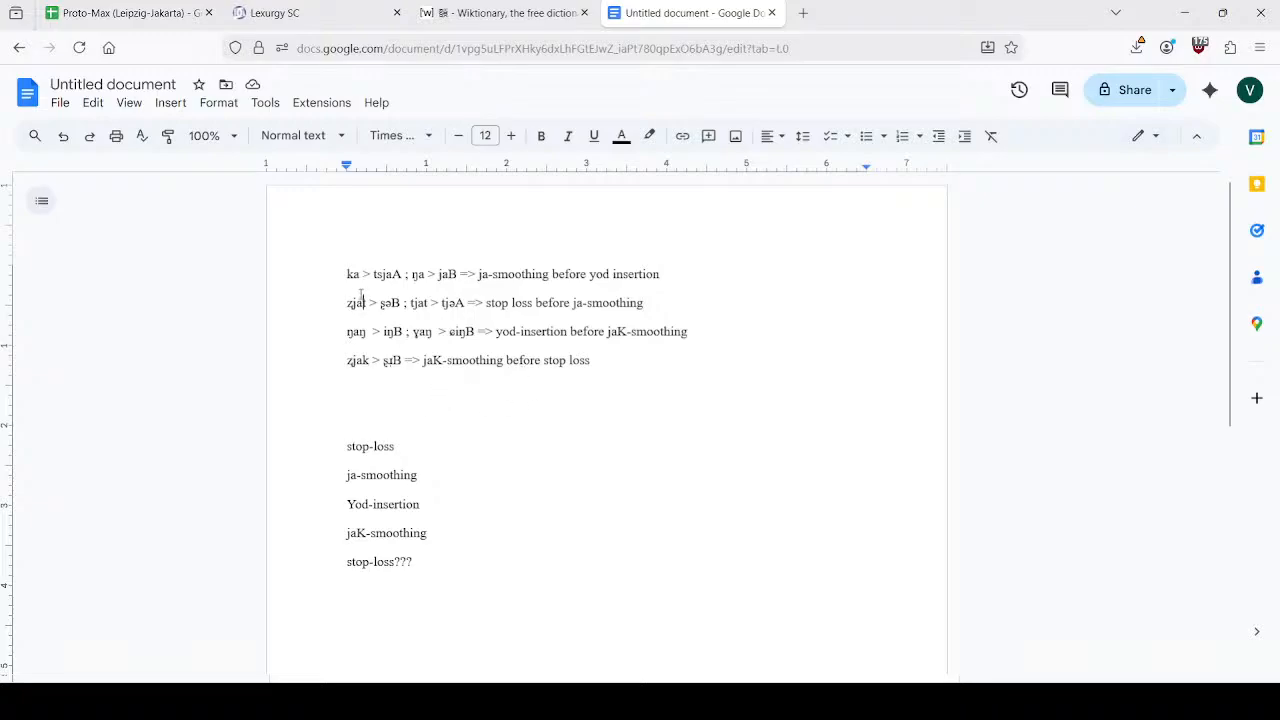
key("ctrl+1")
left_click(283, 12)
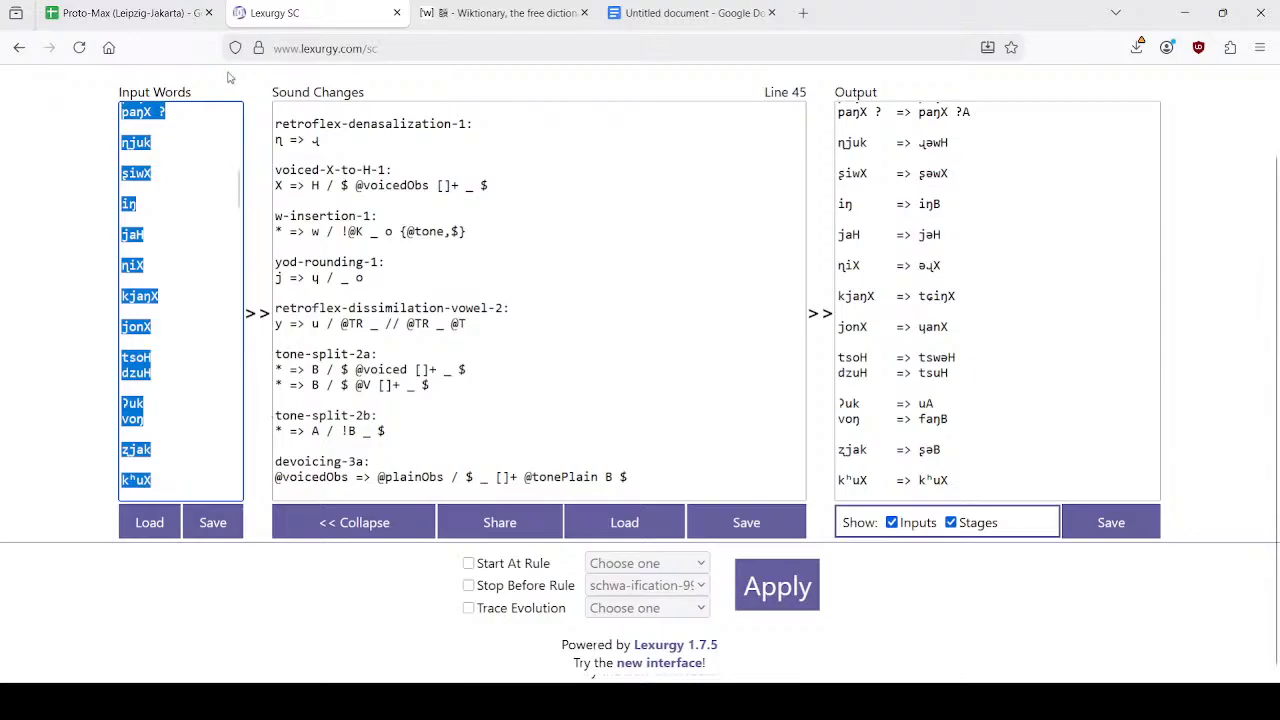
key("ctrl+Tab")
left_click(685, 12)
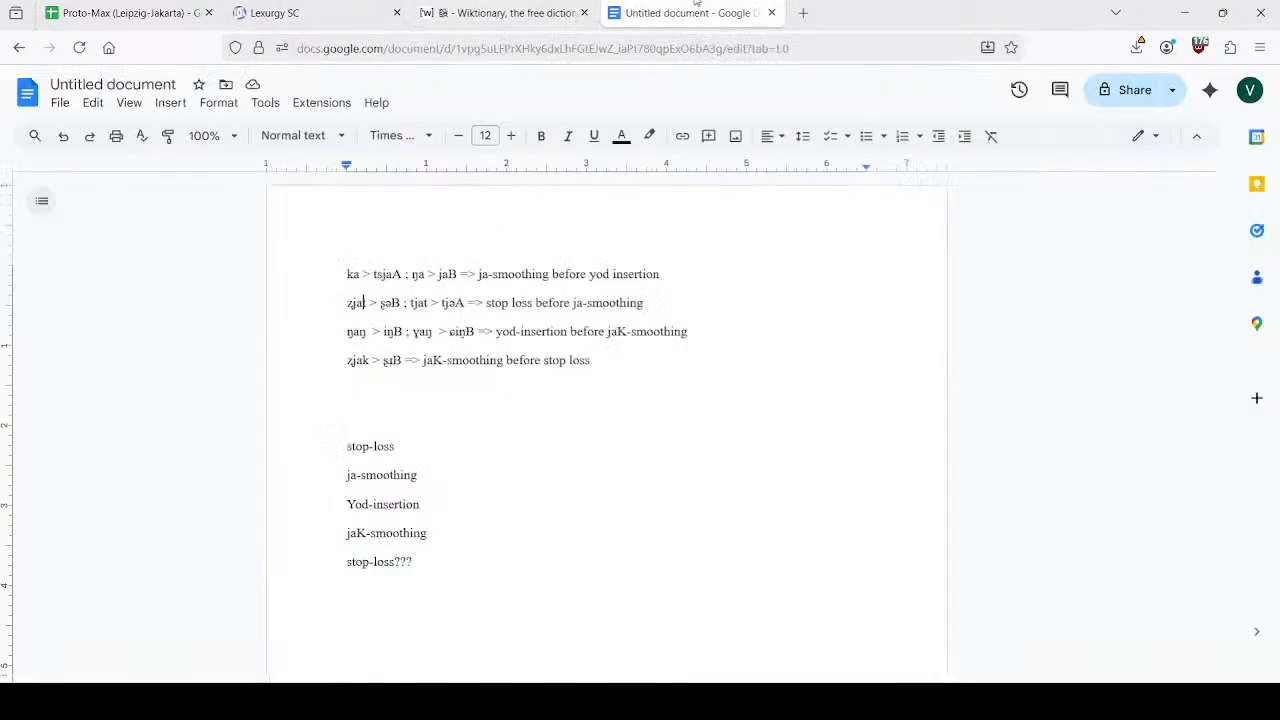
left_click_drag(680, 12, 438, 20)
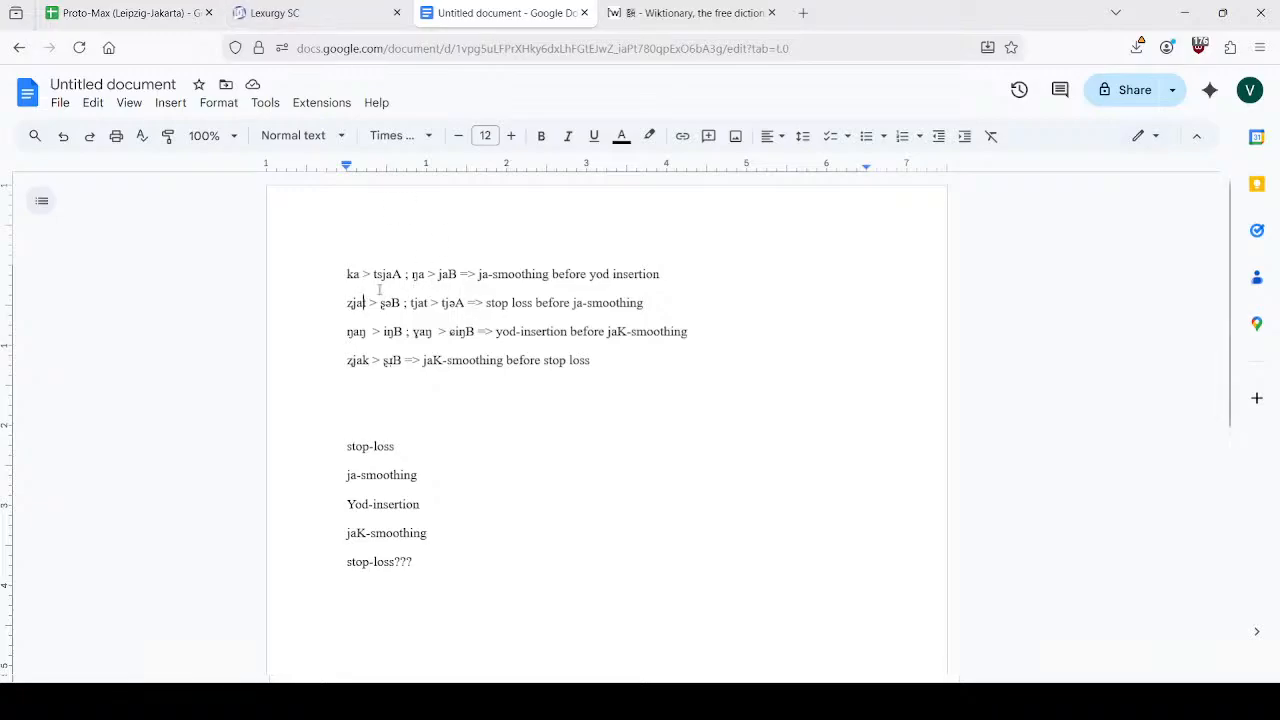
Replace all Lexurgy input words with "ka" and "ŋa" from the first ordering note.
key("ctrl+a")
left_click(500, 391)
left_click(285, 18)
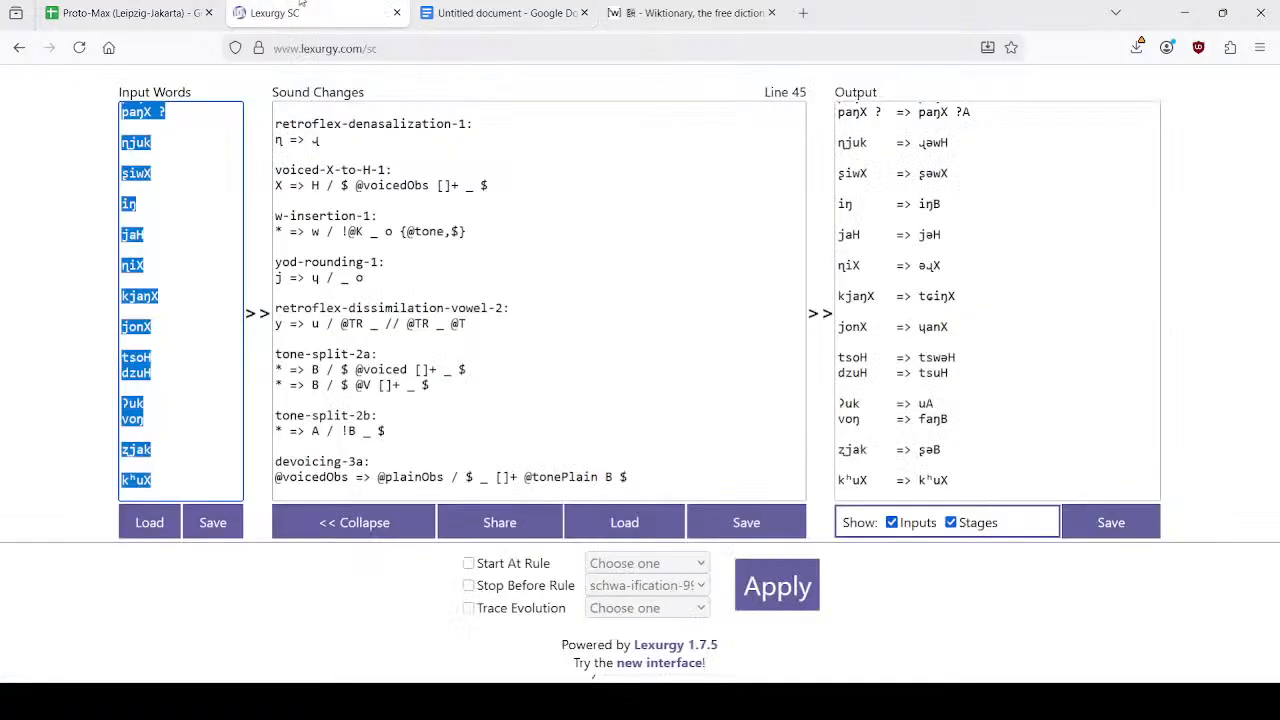
type("ka")
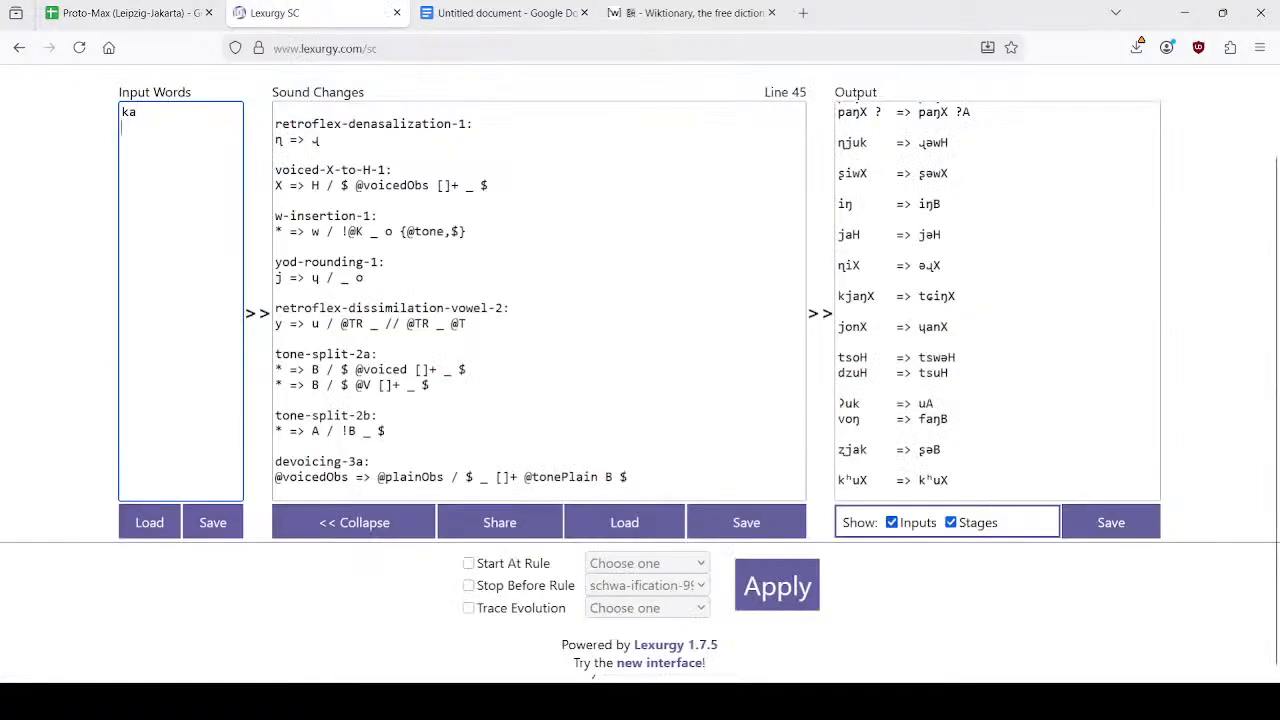
left_click(505, 13)
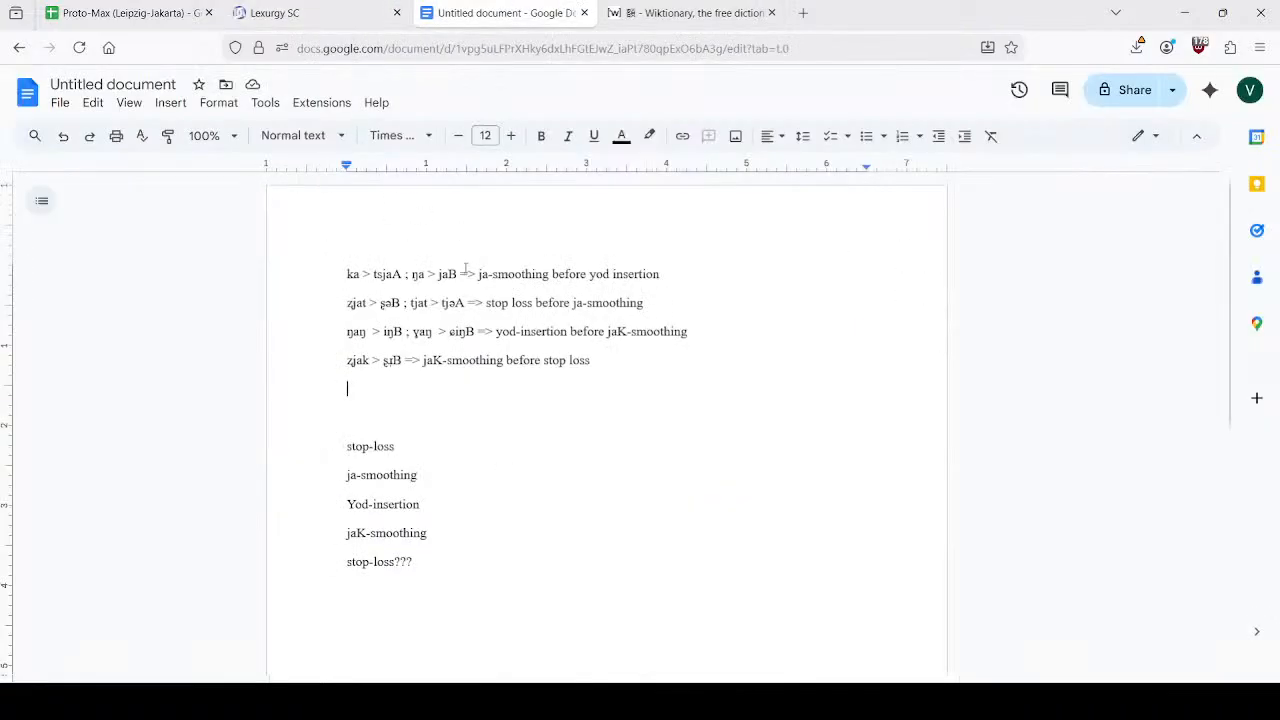
double_click(420, 275)
key("ctrl+c")
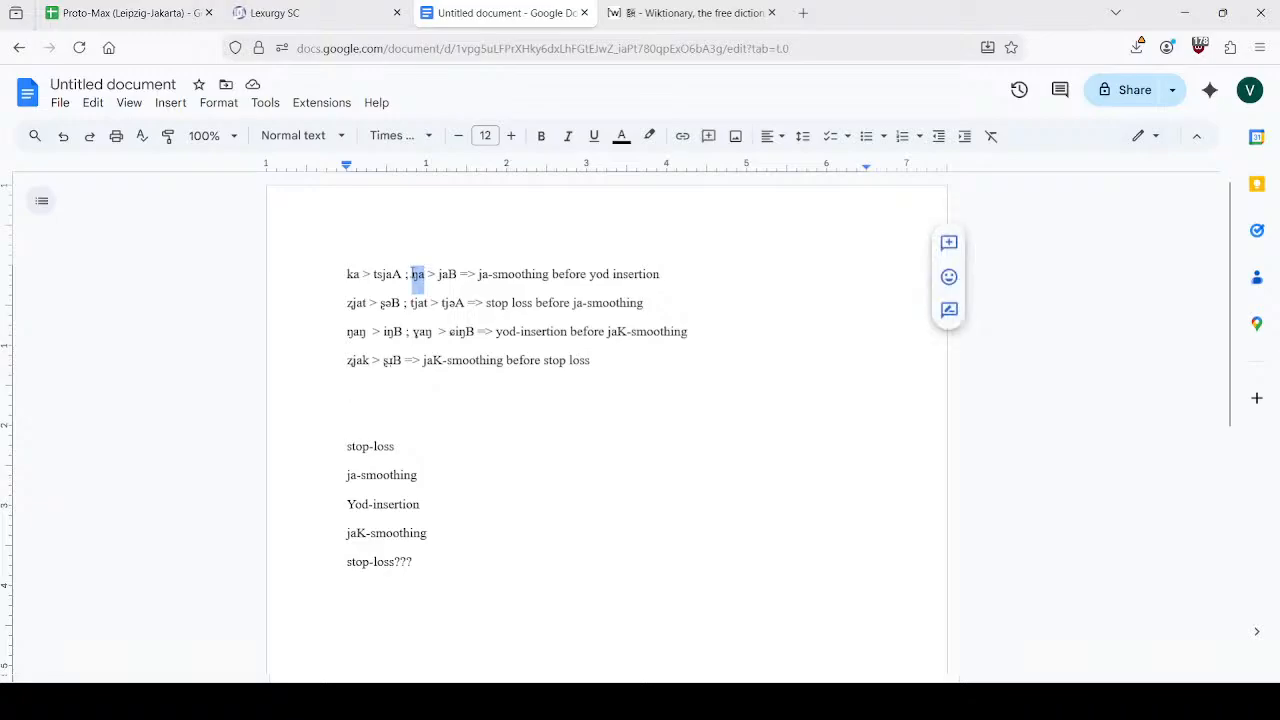
left_click(300, 13)
key("Return")
key("ctrl+v")
Add the second ordering note's words "ʐjat" and "tjat" to the end of the Lexurgy input words.
left_click(560, 13)
double_click(356, 303)
key("ctrl+c")
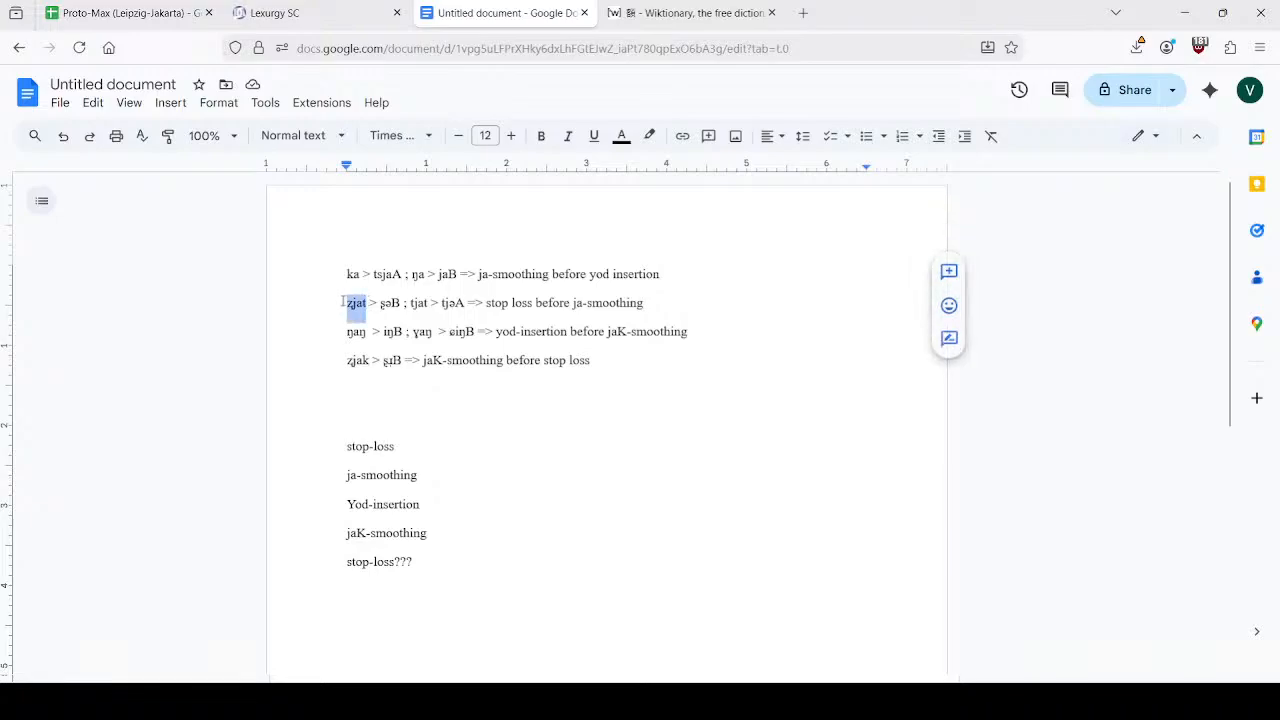
left_click(294, 6)
key("Return")
key("ctrl+v")
key("Return")
key("ctrl+v")
key("Left")
key("Left")
key("Left")
key("BackSpace")
type("t")
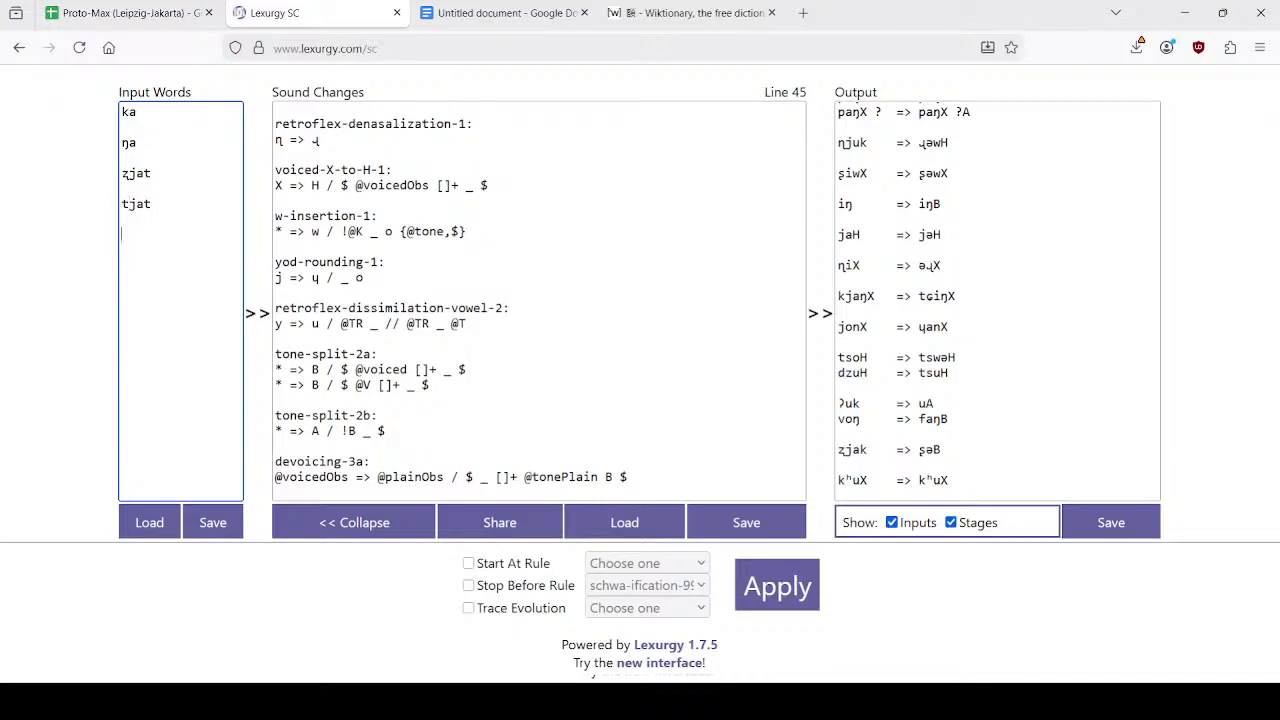
Add "ʐjak" as an input word in Lexurgy after "tjat".
left_click(500, 13)
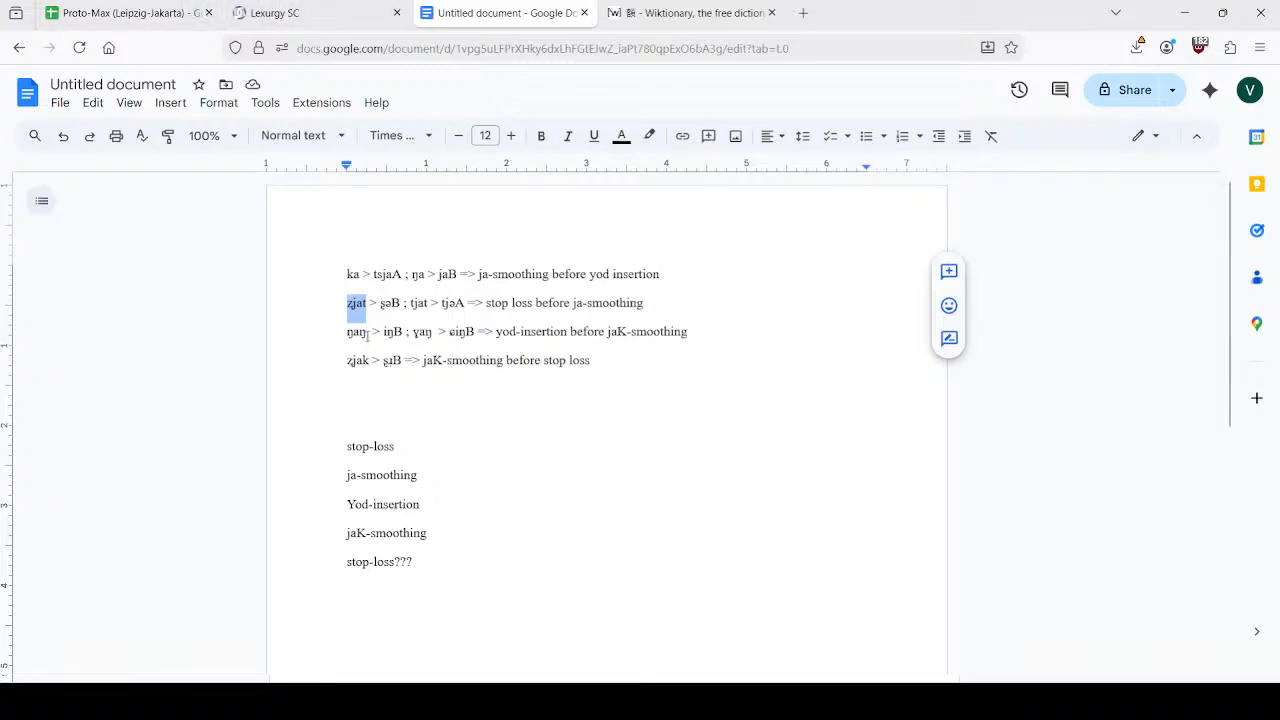
left_click(331, 14)
key("ctrl+v")
key("BackSpace")
type("k")
key("Return")
key("Return")
Insert "ɣaŋ" from the third ordering note between "tjat" and "ʐjak" in the Lexurgy input words, without a leading space.
left_click(505, 13)
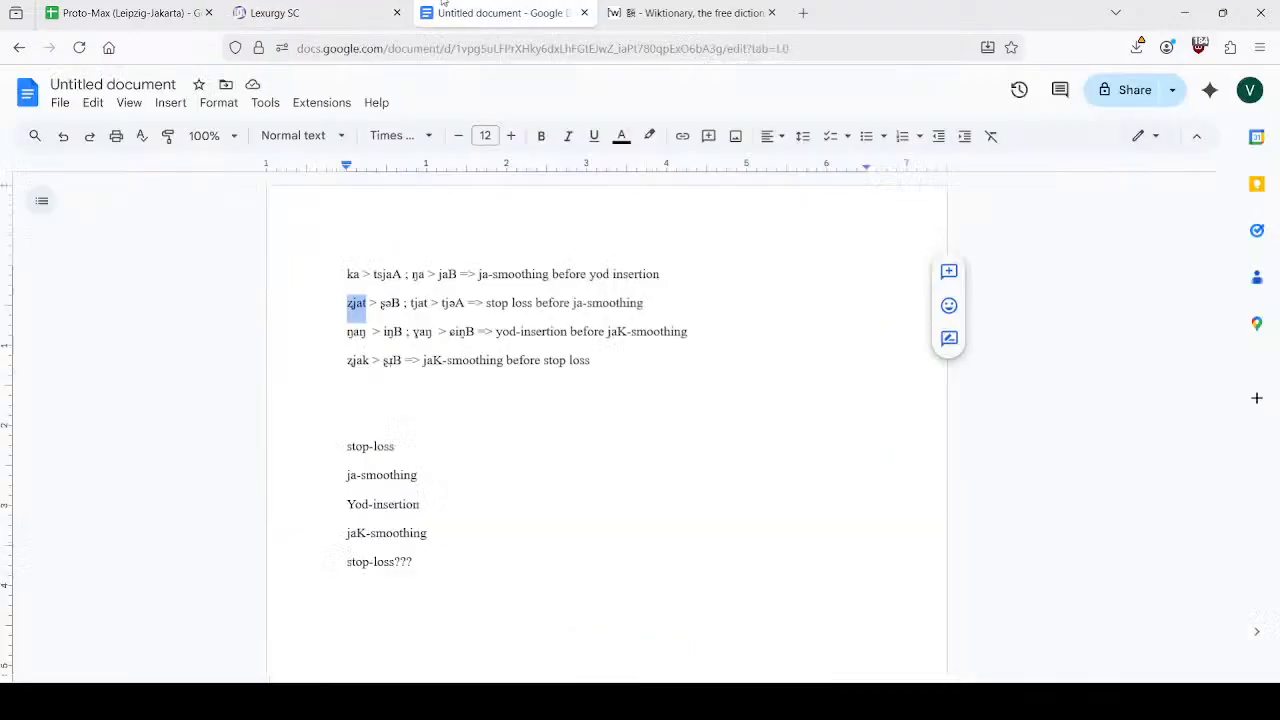
left_click_drag(368, 335, 345, 333)
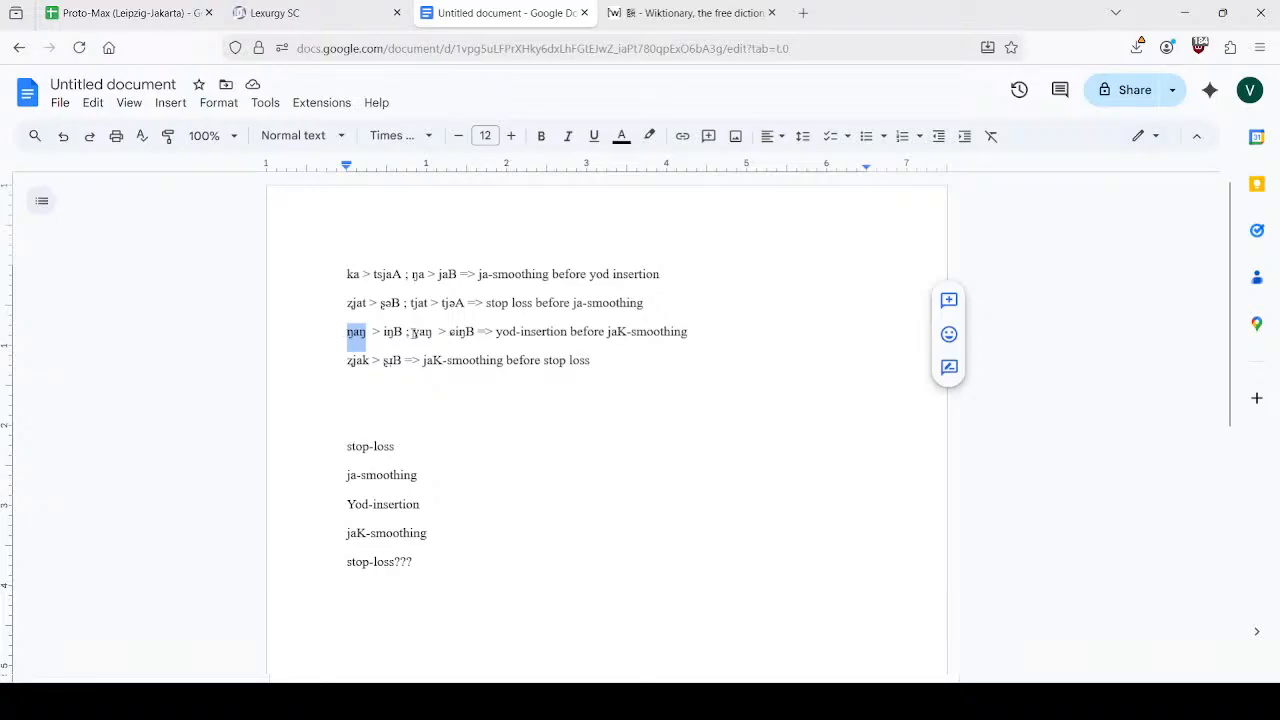
double_click(424, 335)
key("ctrl+c")
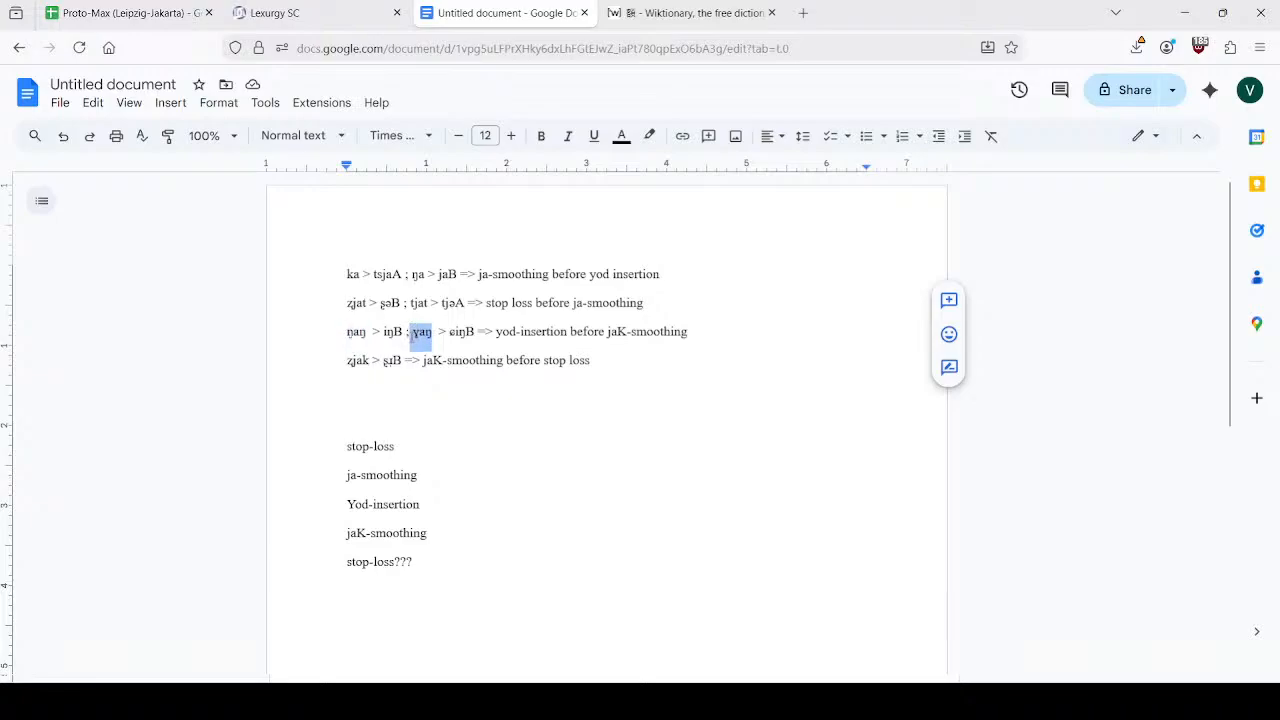
left_click(265, 13)
left_click(205, 236)
key("ctrl+v")
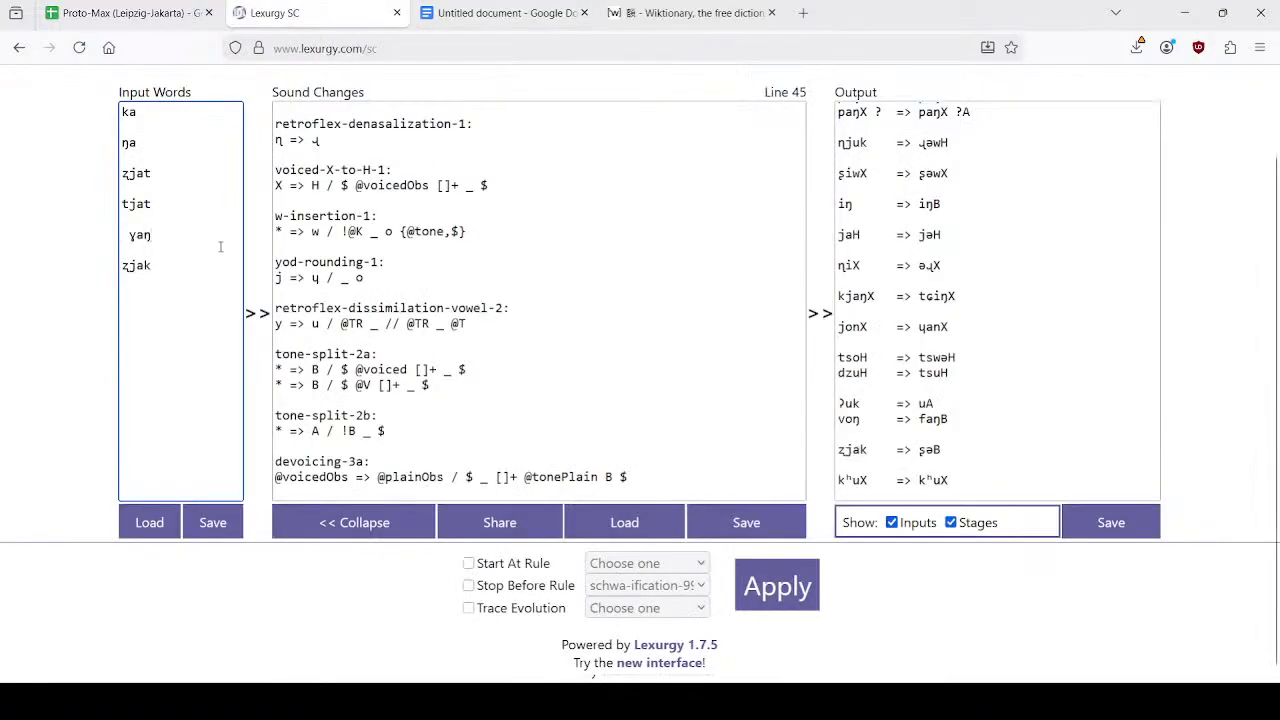
key("Delete")
Add "ŋaŋ" above "ɣaŋ" in the input words and apply the sound changes to the list.
key("shift+End")
key("Up")
key("Return")
key("ctrl+v")
key("shift+Left")
key("ctrl+c")
key("Left")
key("Left")
key("BackSpace")
key("ctrl+v")
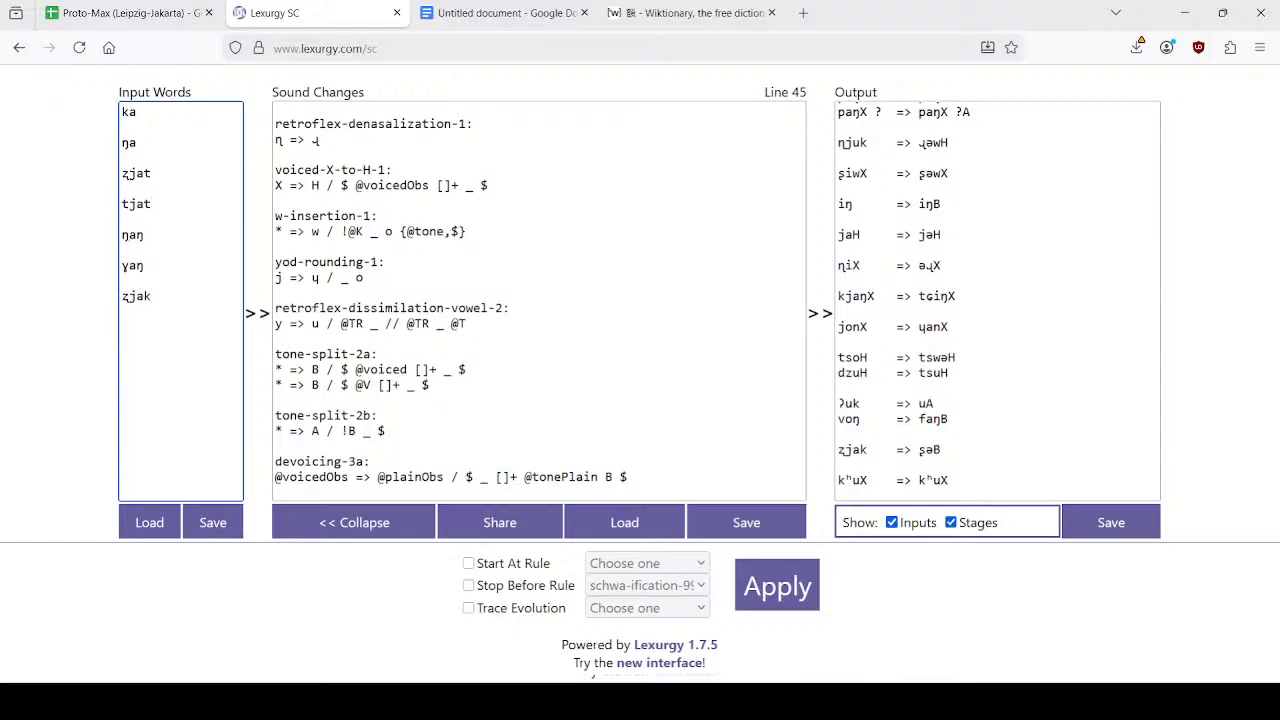
left_click(772, 590)
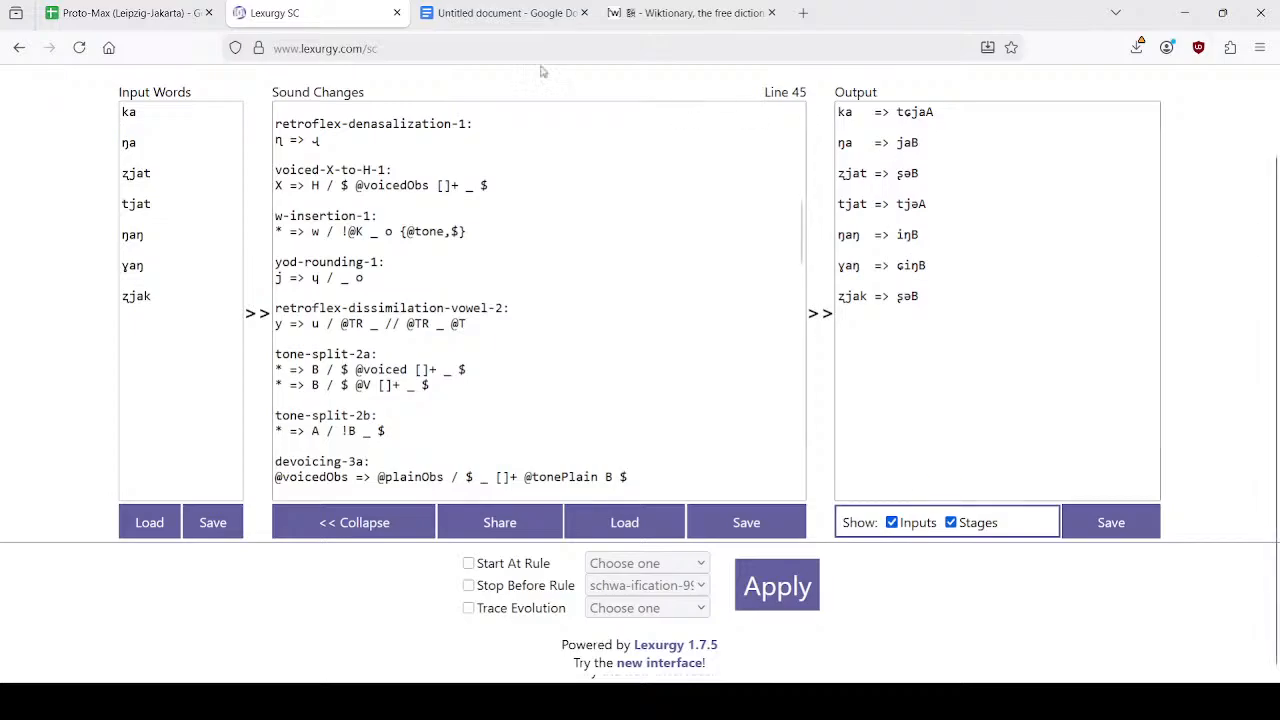
Examine the final-k, retroflex "i" and "ja > i" rules in the Harbin sound changes sheet against the Lexurgy output and the ordering notes.
left_click(61, 4)
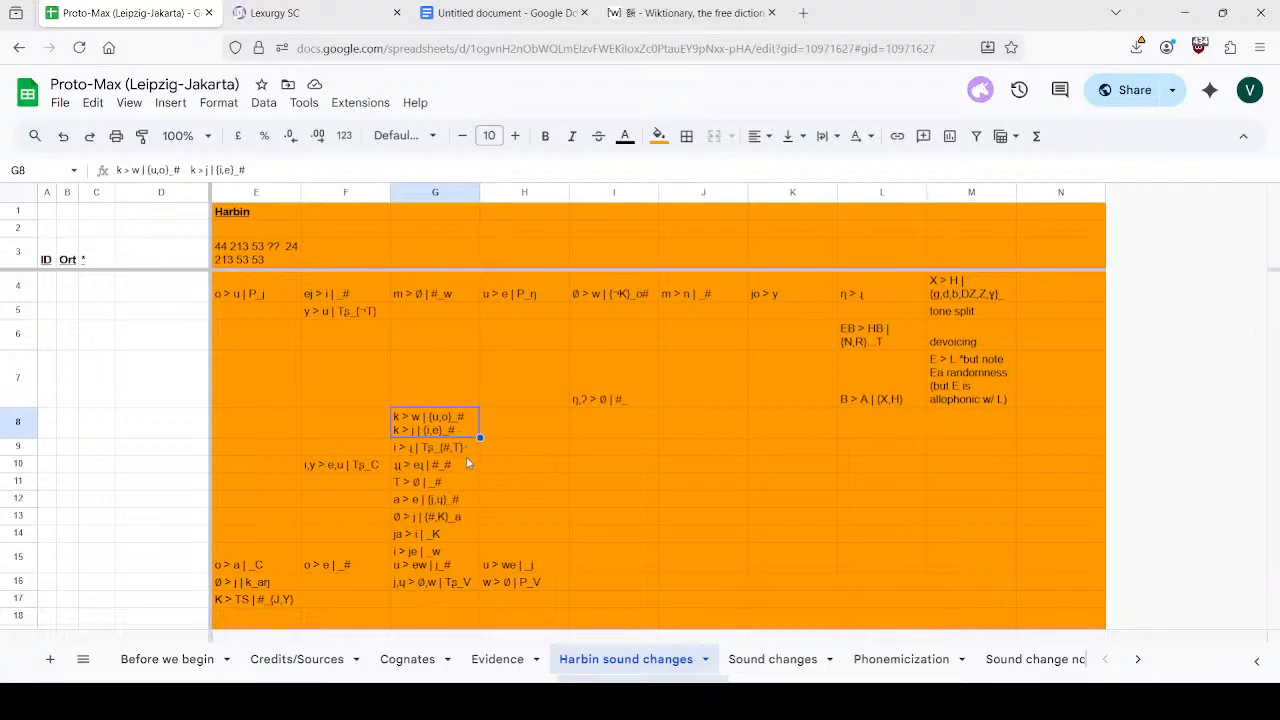
left_click(456, 449)
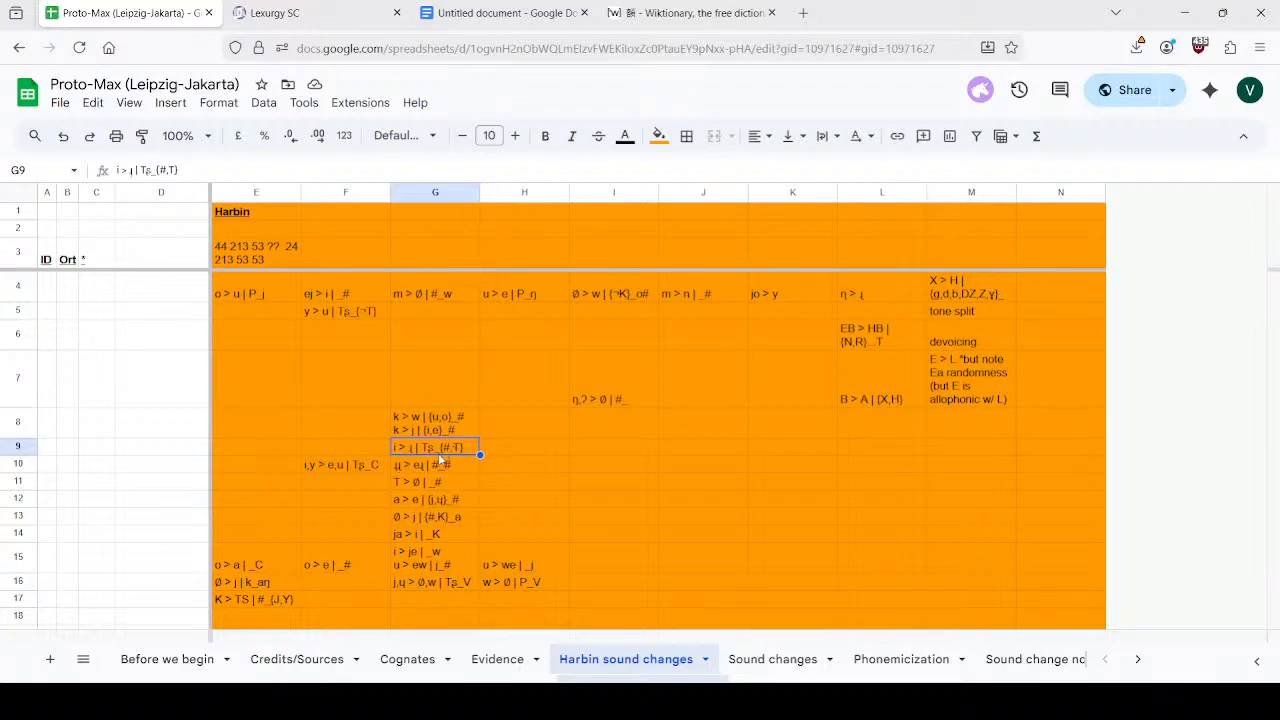
left_click(428, 539)
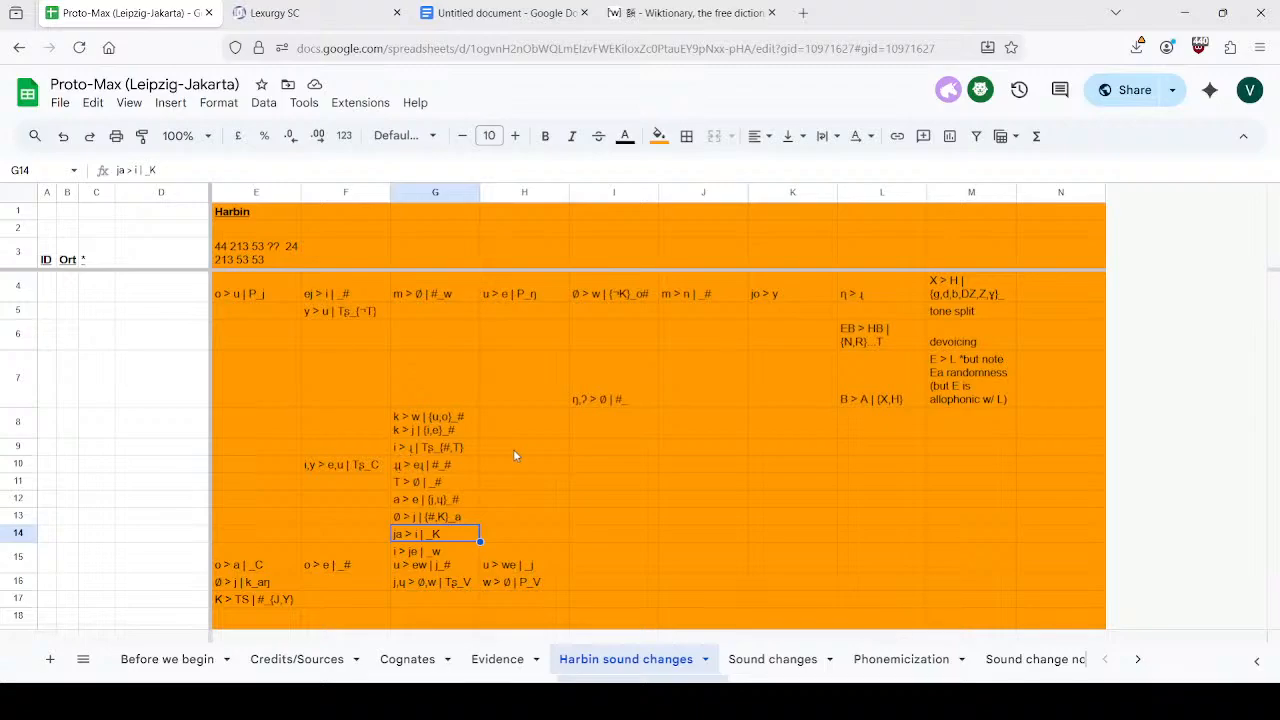
left_click(320, 12)
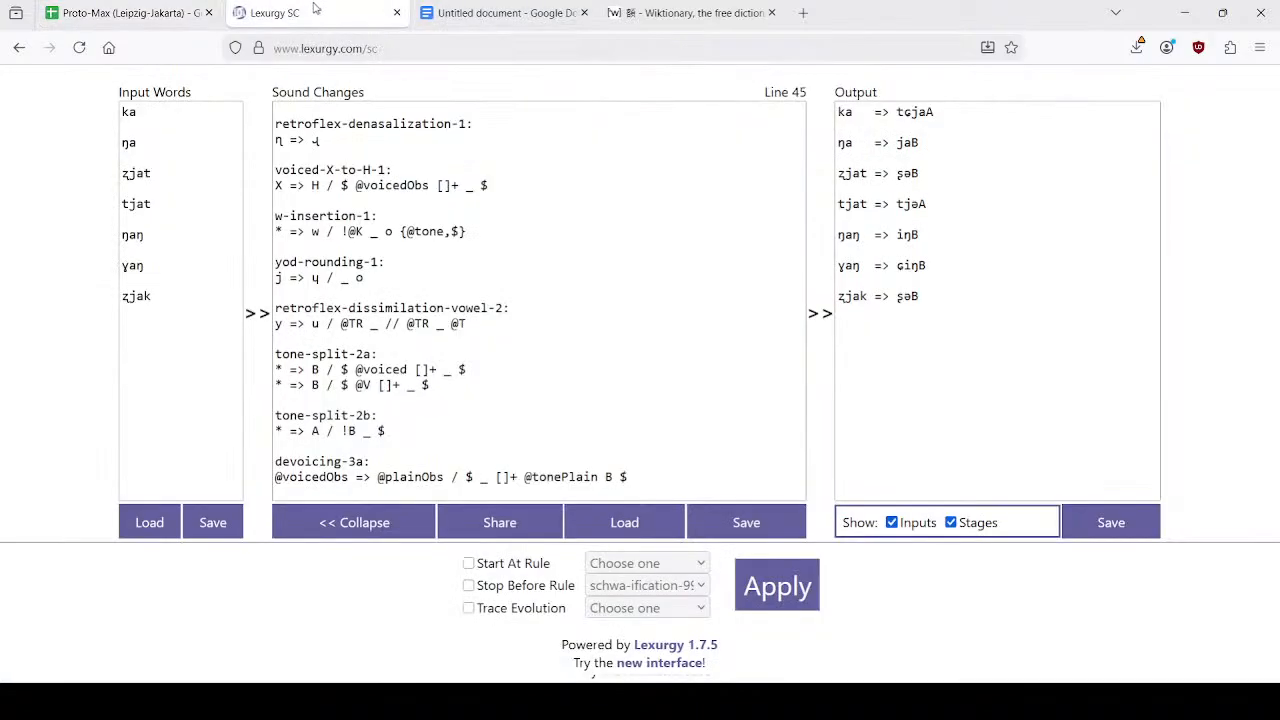
left_click(690, 12)
left_click(500, 12)
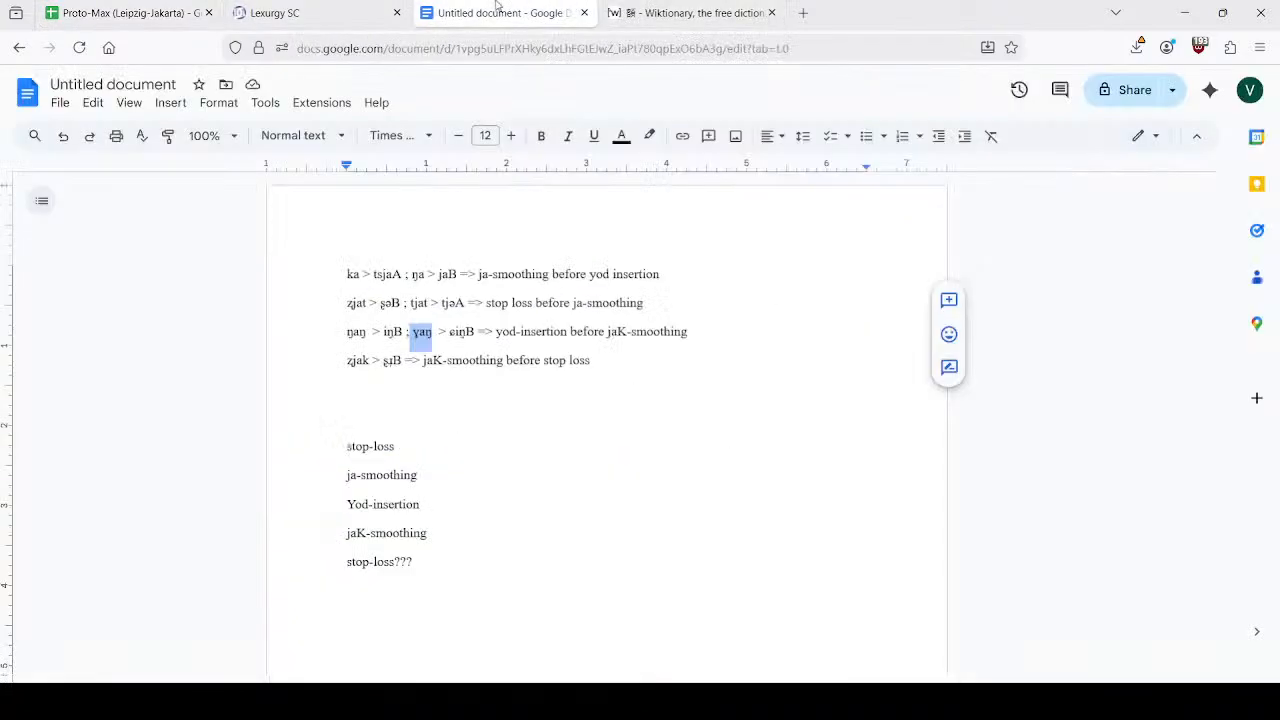
left_click(513, 384)
left_click(451, 446)
left_click(453, 486)
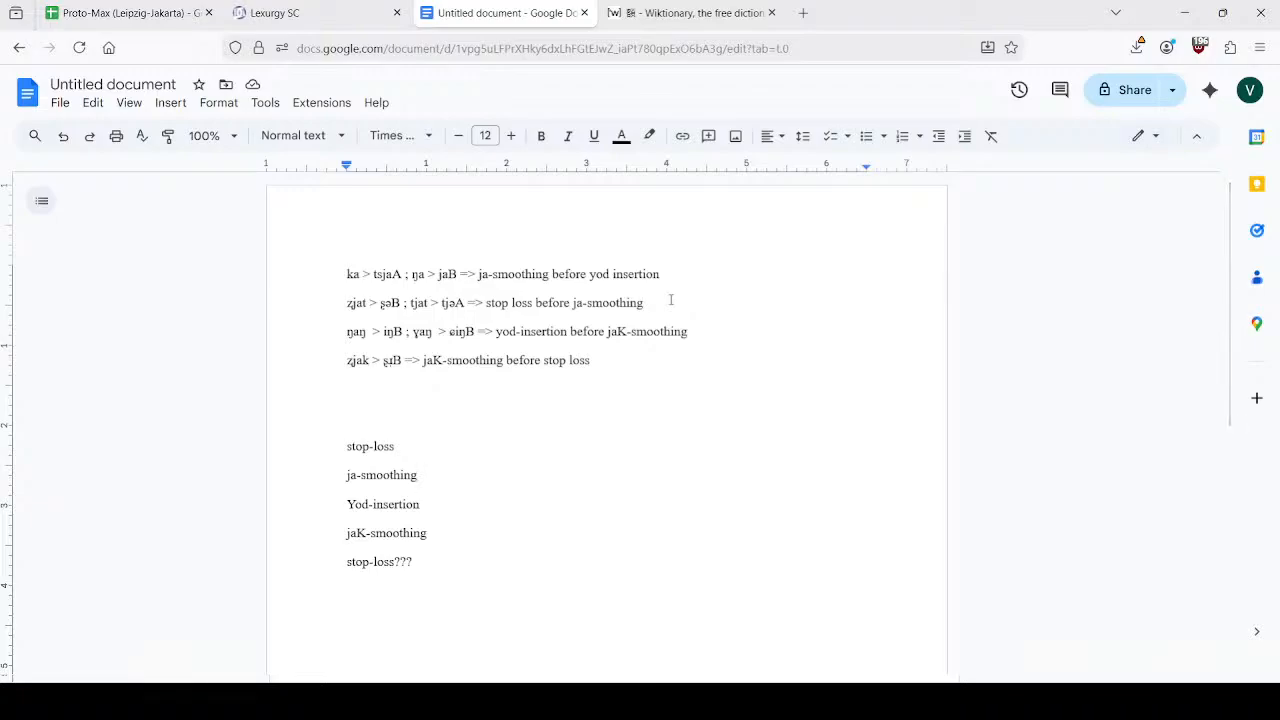
left_click(584, 302)
left_click(756, 333)
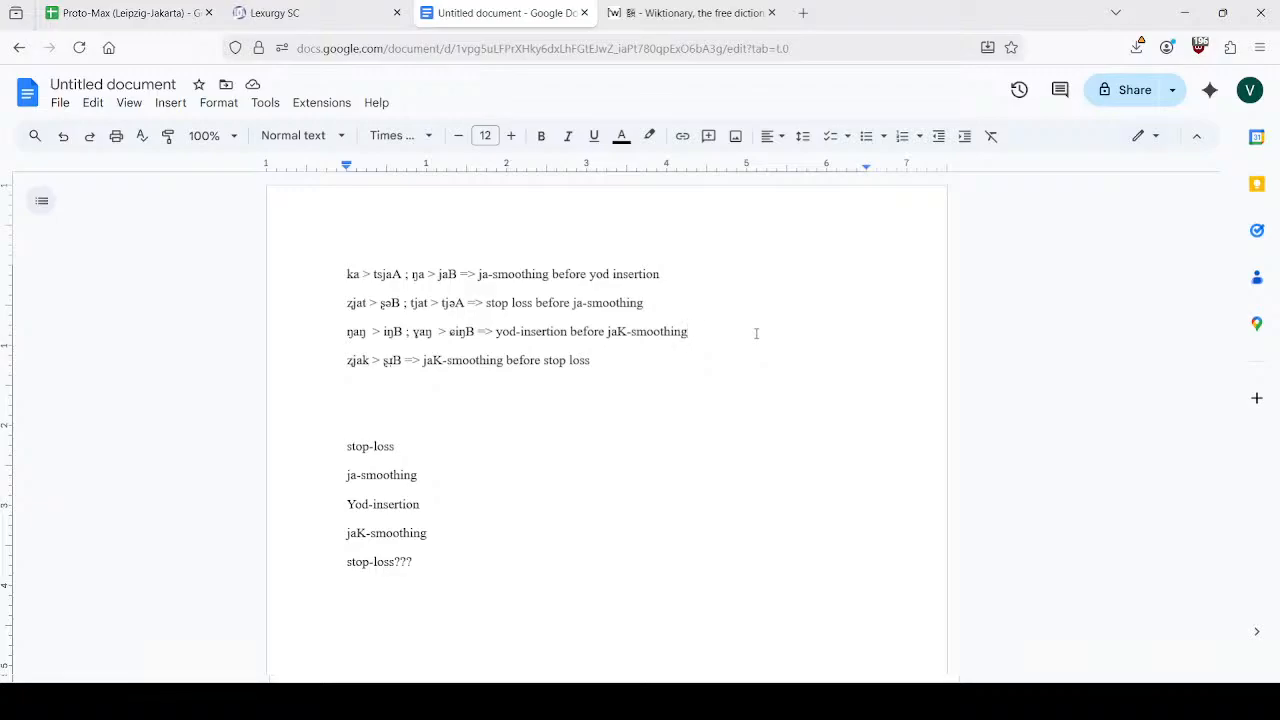
Change "Yod-insertion" to lowercase "yod-insertion" in the document's rule-order list.
left_click(352, 505)
key("BackSpace")
type("y")
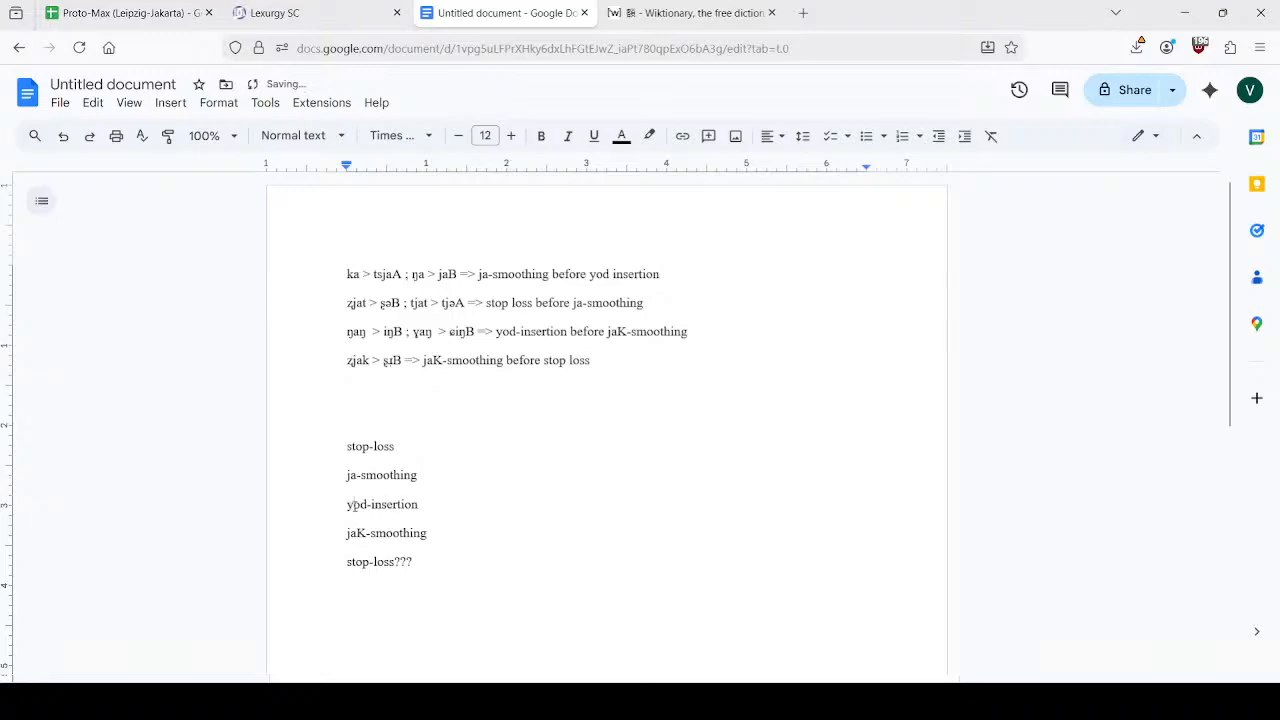
Check the rule-order list, including the final "stop-loss???" entry, against each of the four ordering notes.
left_click(538, 331)
left_click(636, 273)
left_click(511, 302)
left_click(648, 273)
left_click(570, 360)
left_click(510, 302)
double_click(434, 564)
left_click(434, 563)
Examine the "Ø > j | k_aŋ" rule in the Harbin sound changes sheet alongside the Lexurgy output and the ordering notes.
left_click(168, 3)
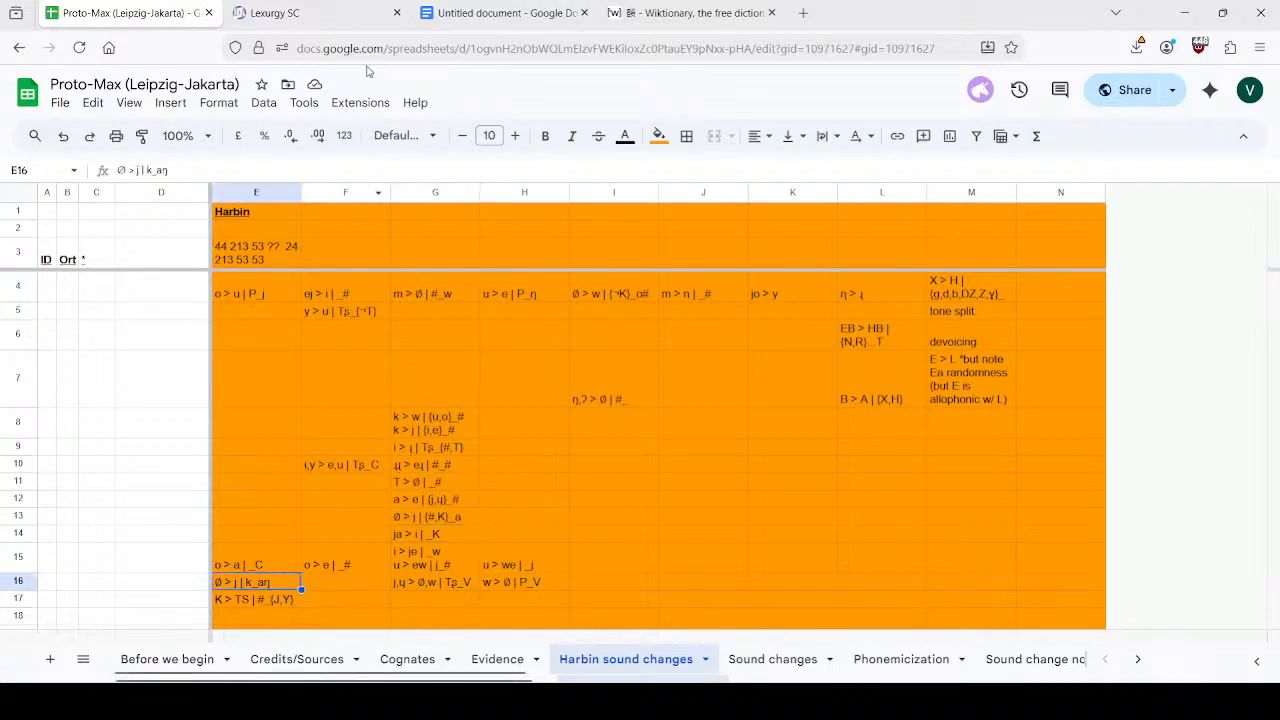
left_click(338, 11)
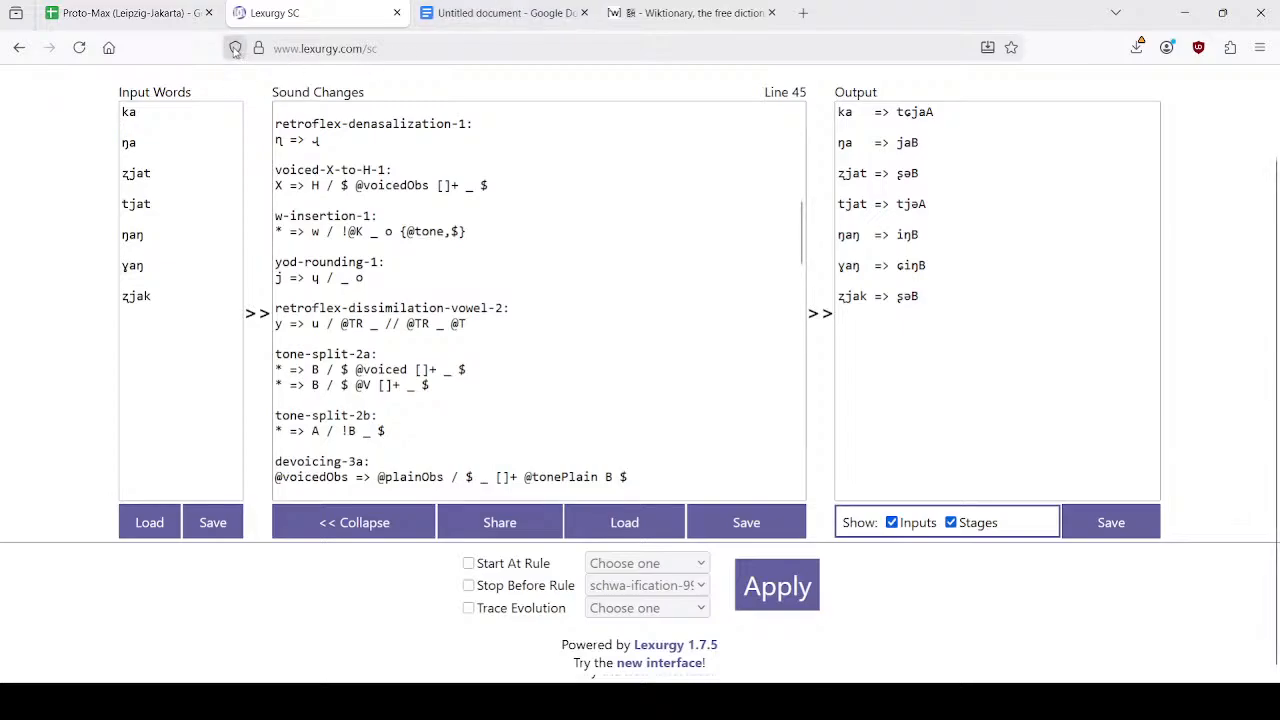
left_click(463, 10)
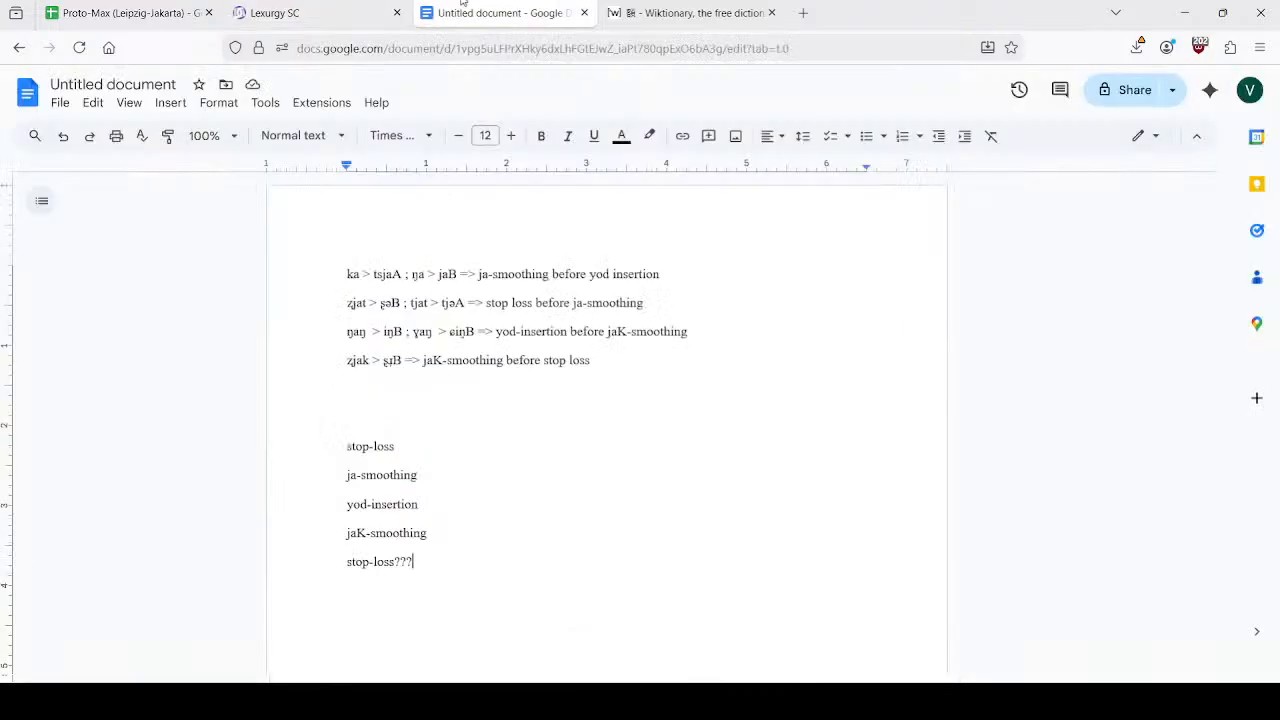
left_click(130, 12)
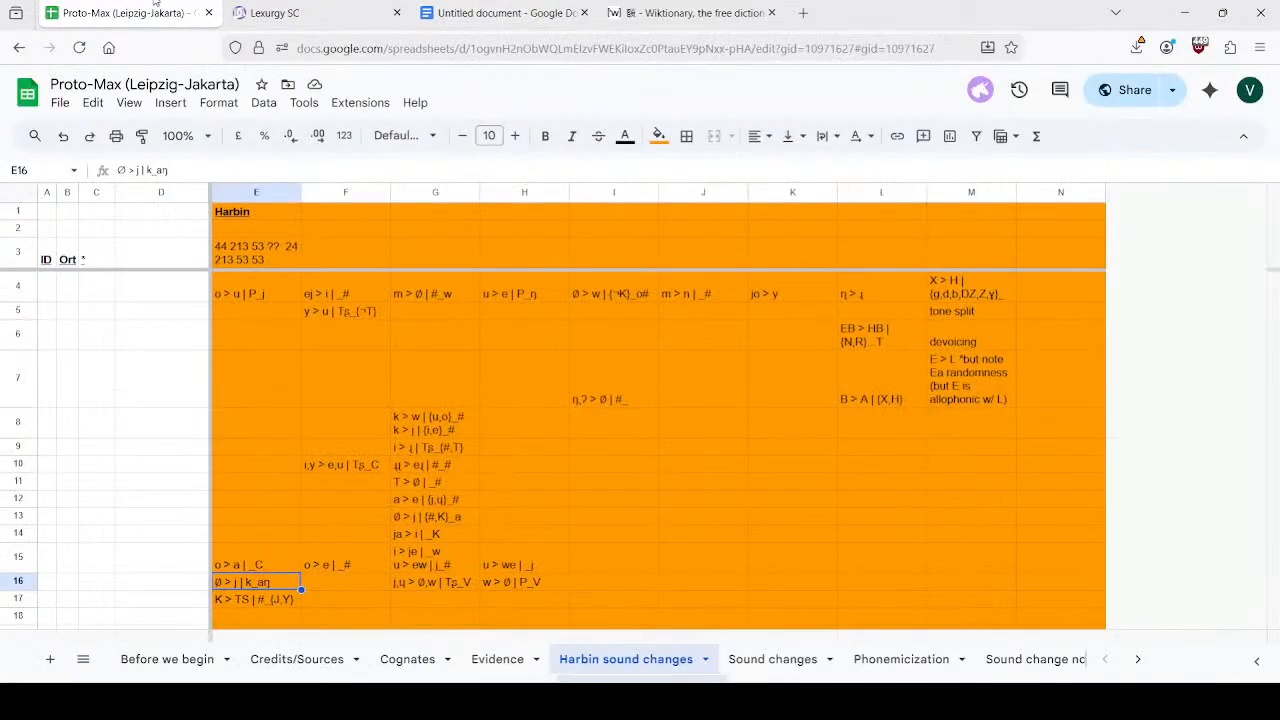
double_click(265, 583)
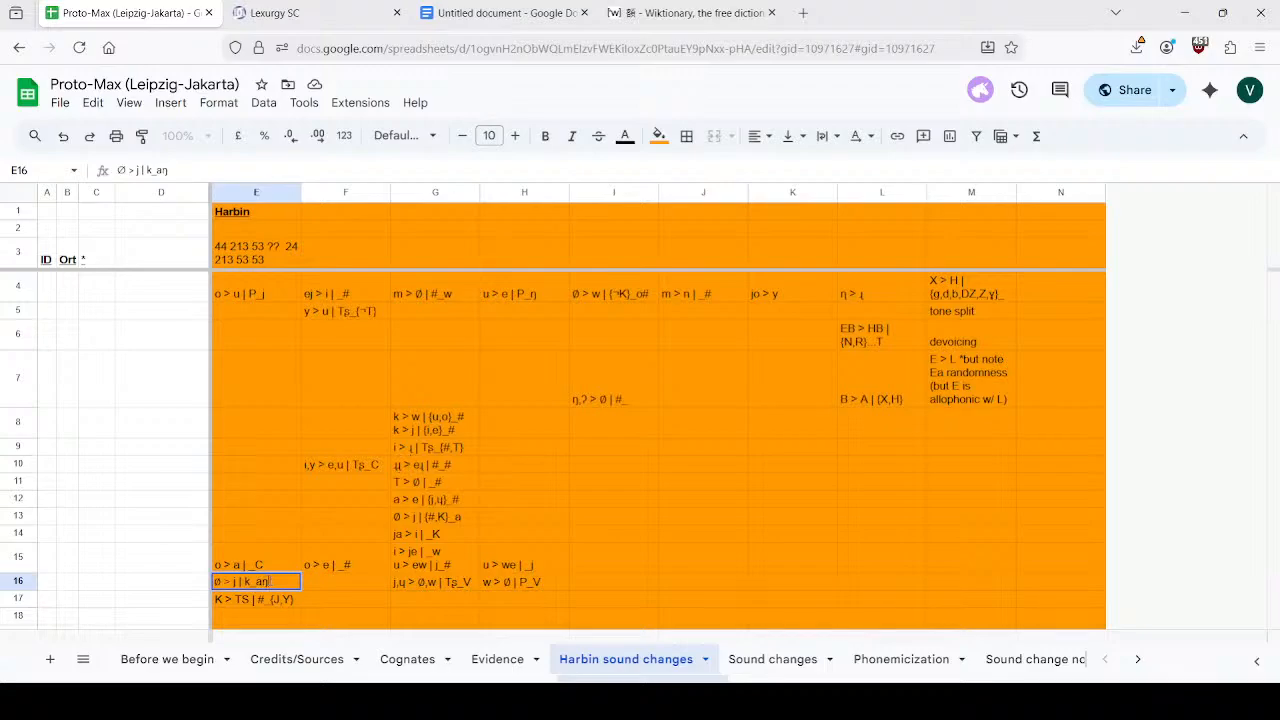
left_click(253, 582)
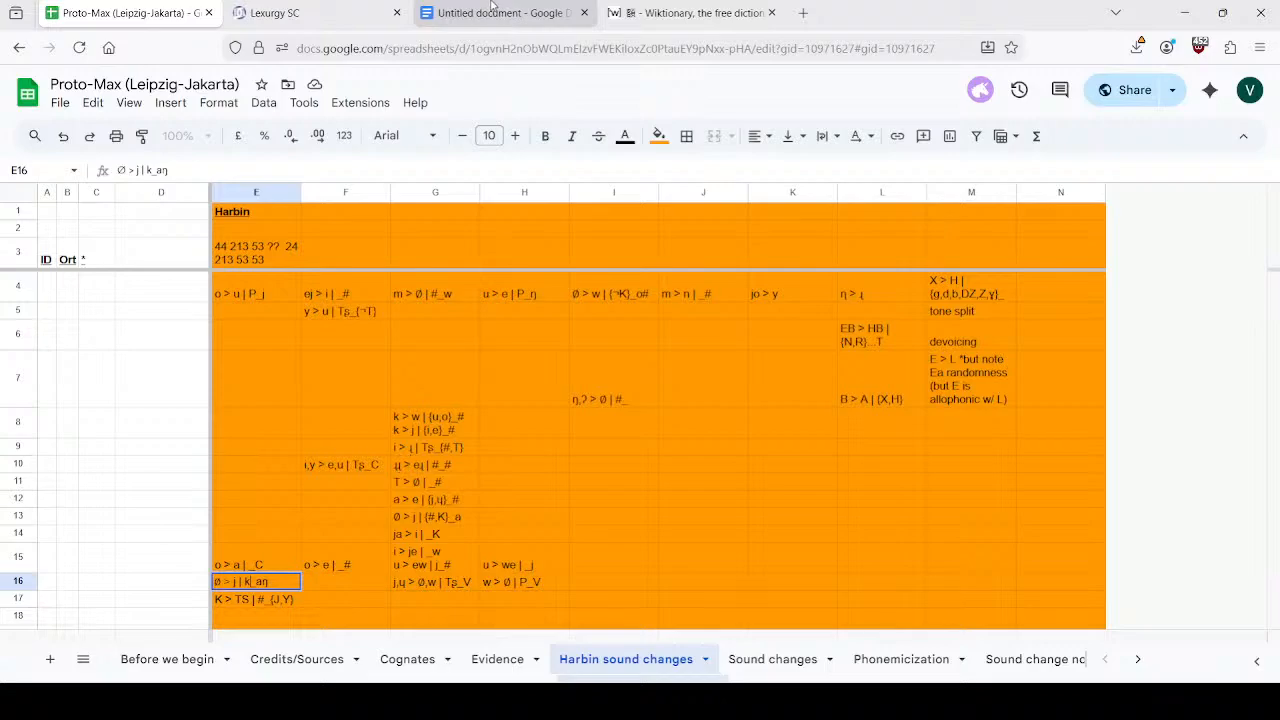
left_click(492, 10)
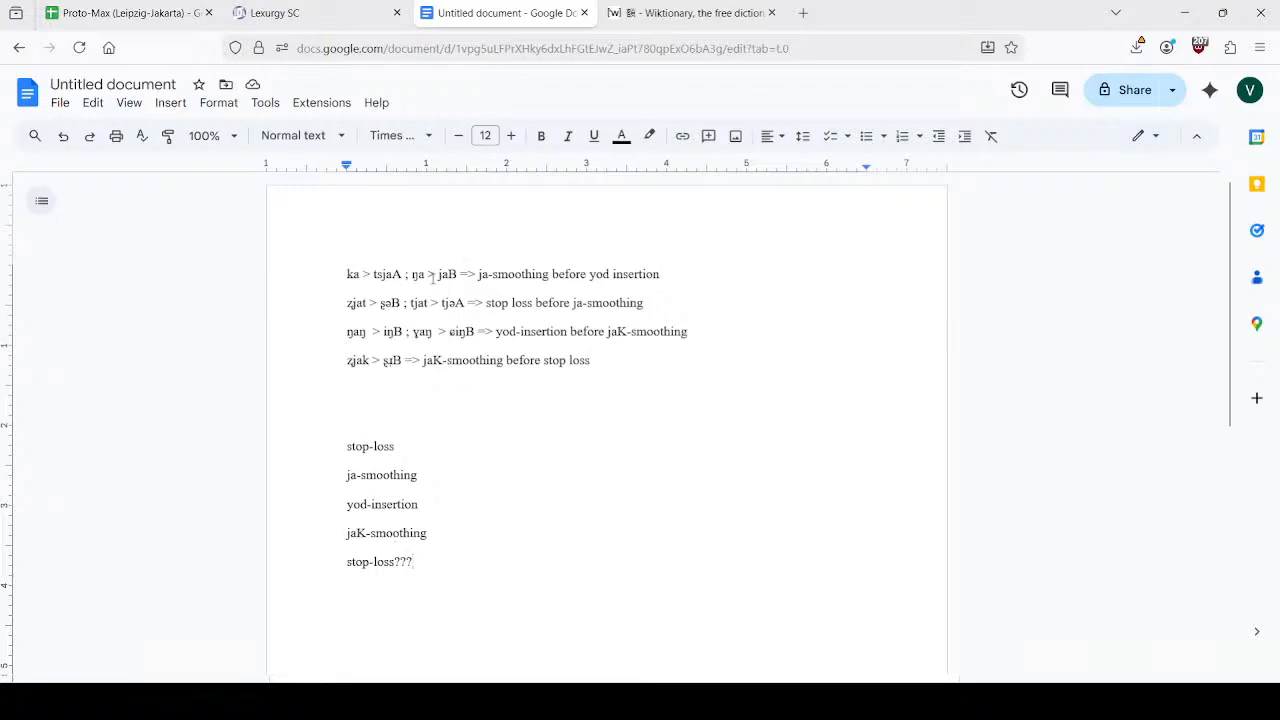
Replace "stop" with "k" in the note on the jaK-smoothing order.
left_click(367, 303)
key("BackSpace")
key("BackSpace")
key("BackSpace")
key("BackSpace")
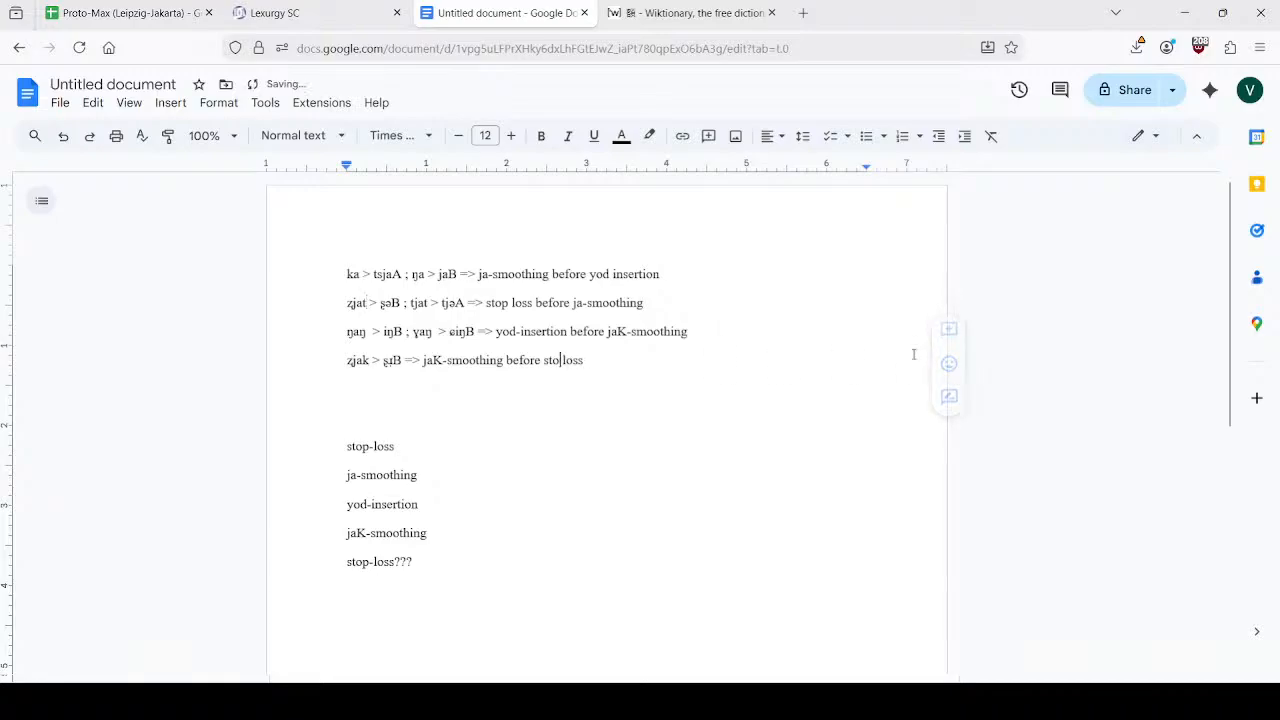
type("k")
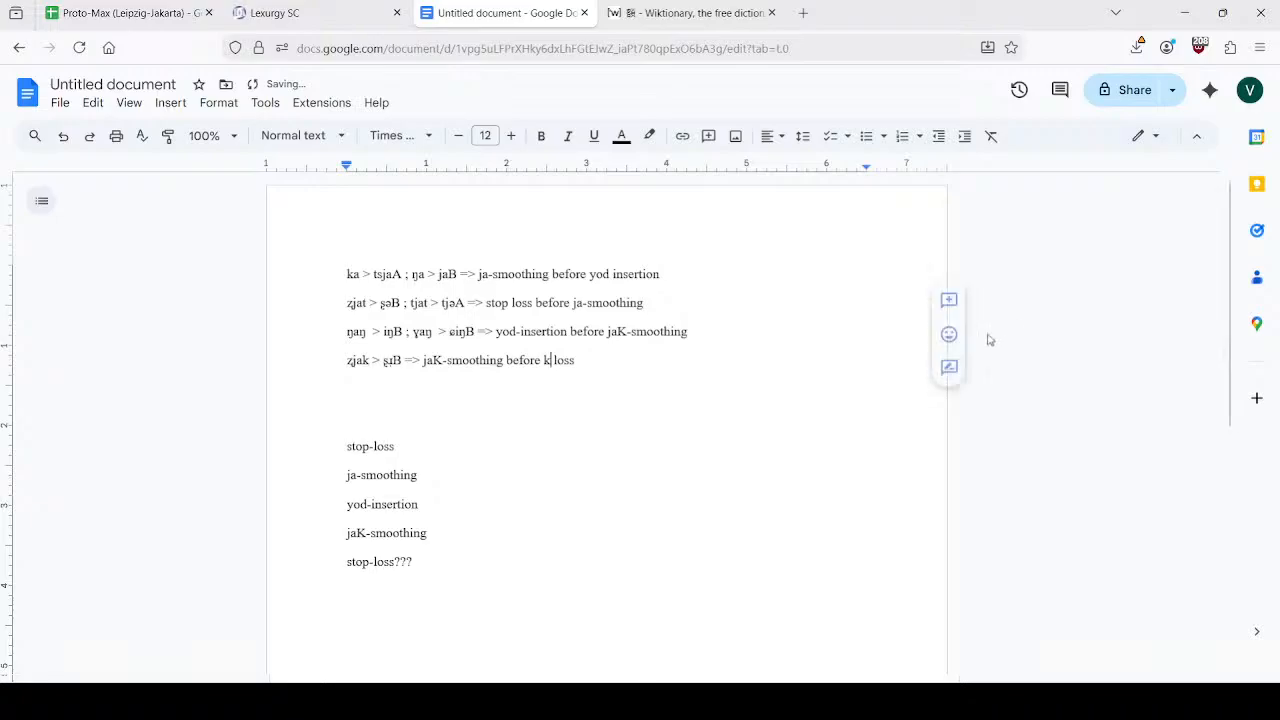
Change "stop loss" to "t-loss" in the second ordering note, before "before ja-smoothing".
left_click(510, 303)
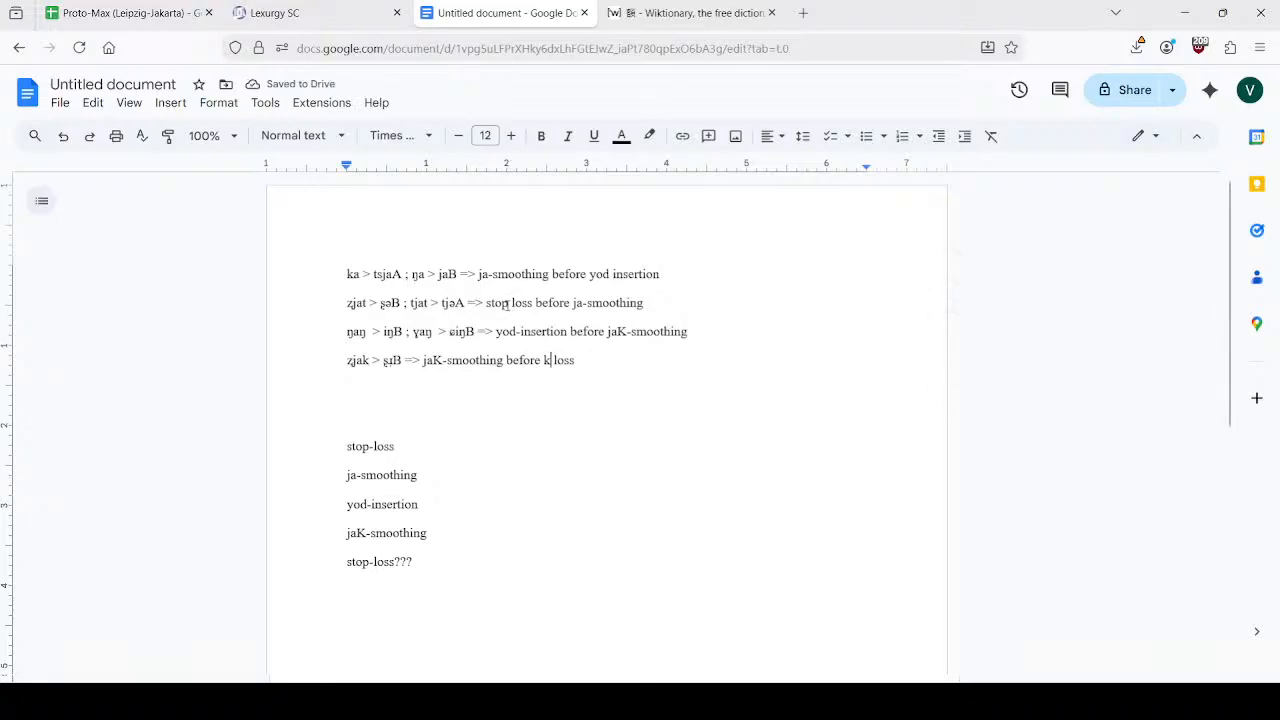
key("BackSpace")
key("BackSpace")
key("BackSpace")
key("BackSpace")
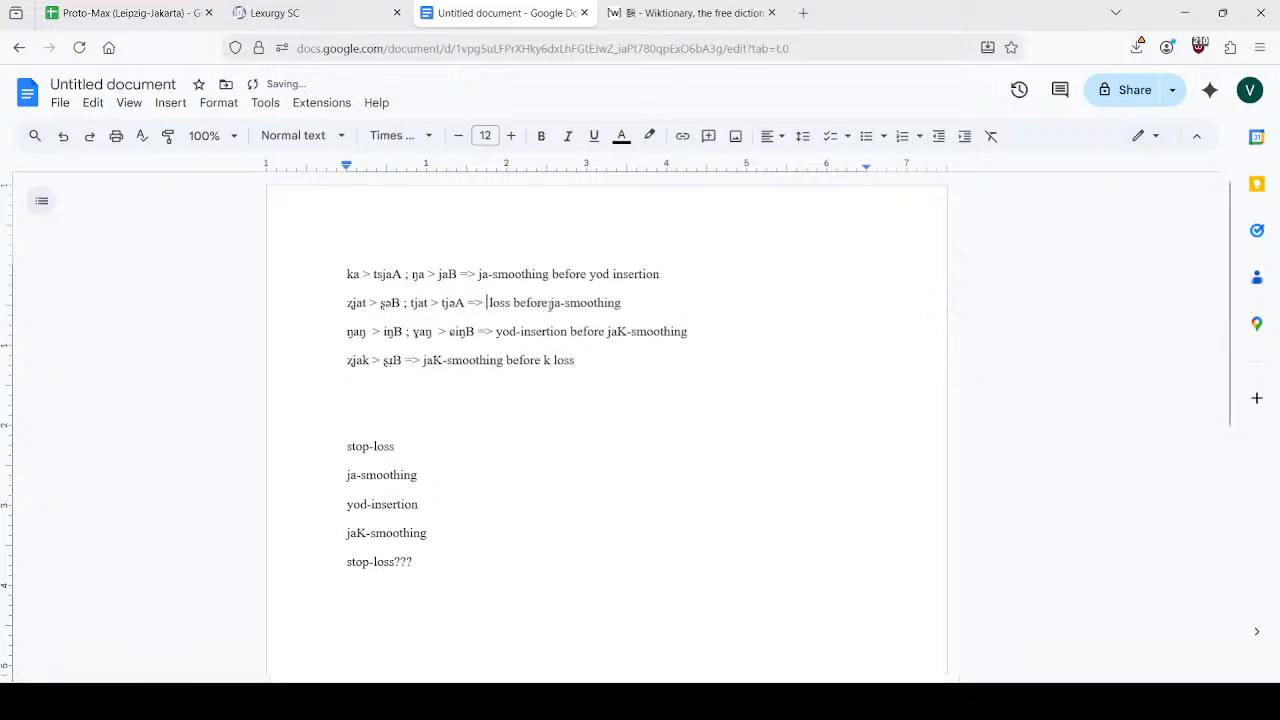
type("t-")
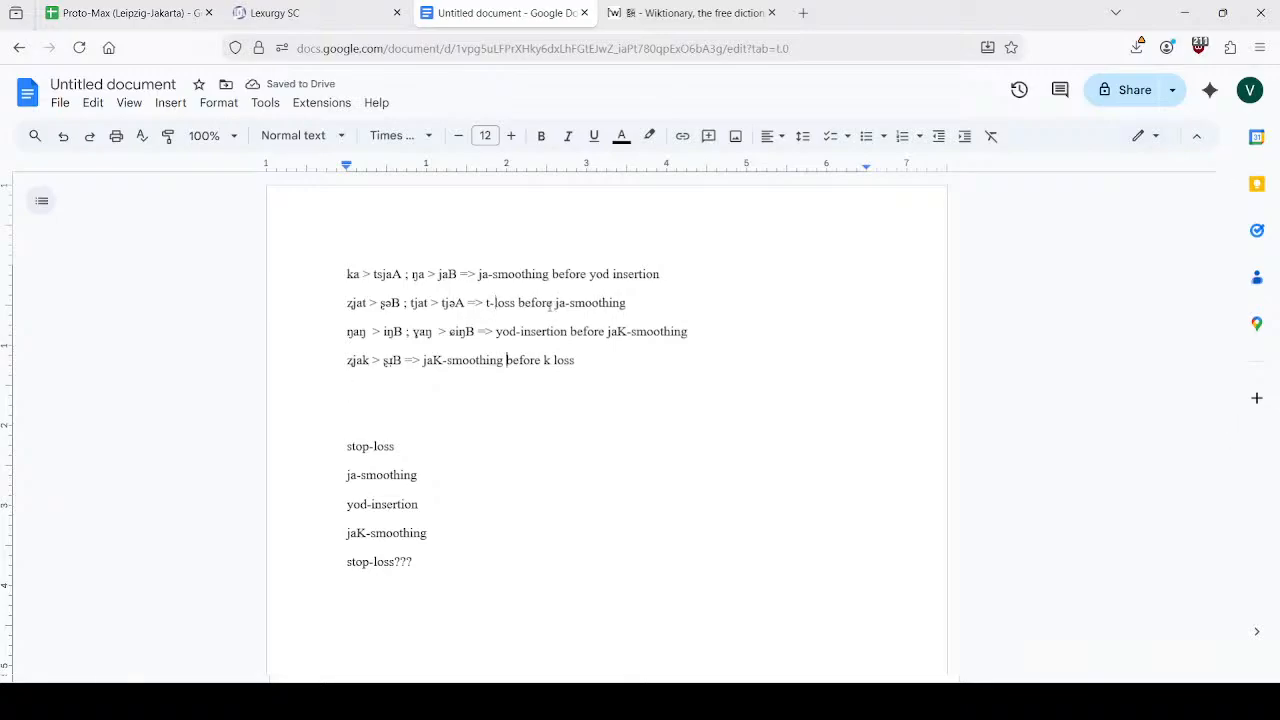
Hyphenate "k loss" as "k-loss" in the fourth ordering note.
key("BackSpace")
type("-")
left_click(602, 357)
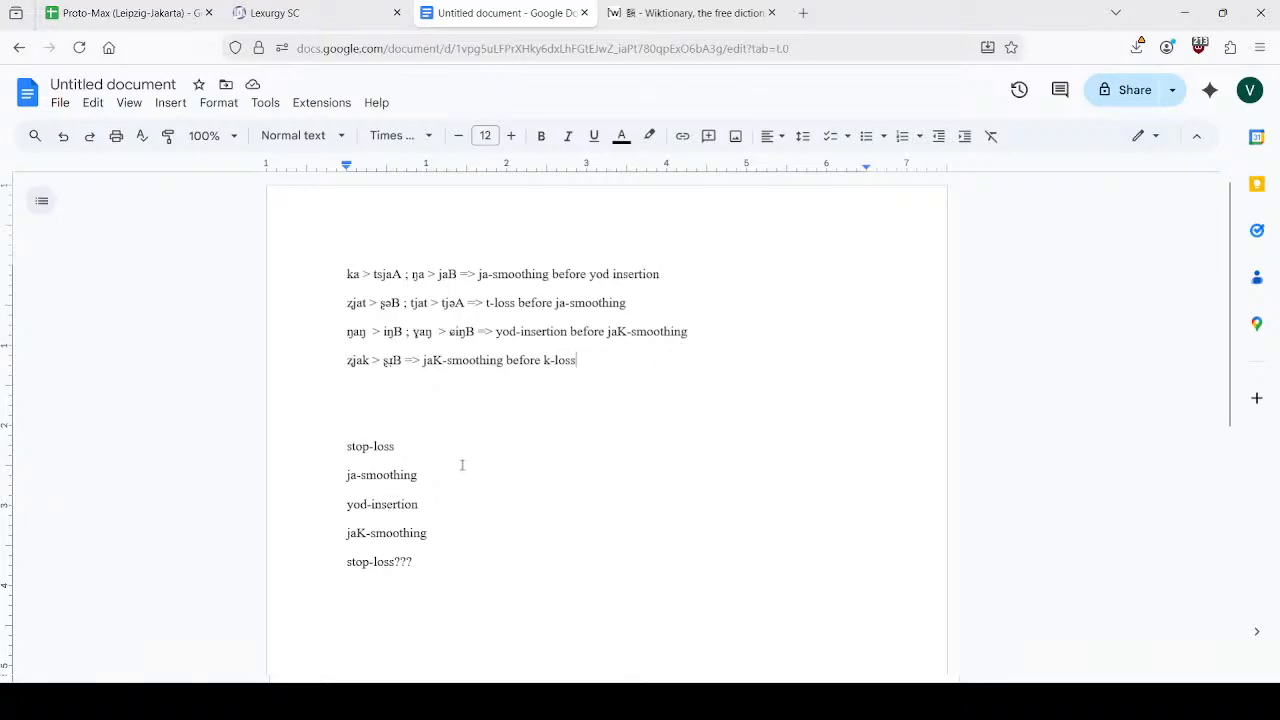
Rename the first entry of the rule-order list as "t-loss".
left_click(370, 446)
key("BackSpace")
key("BackSpace")
key("BackSpace")
key("BackSpace")
type("t")
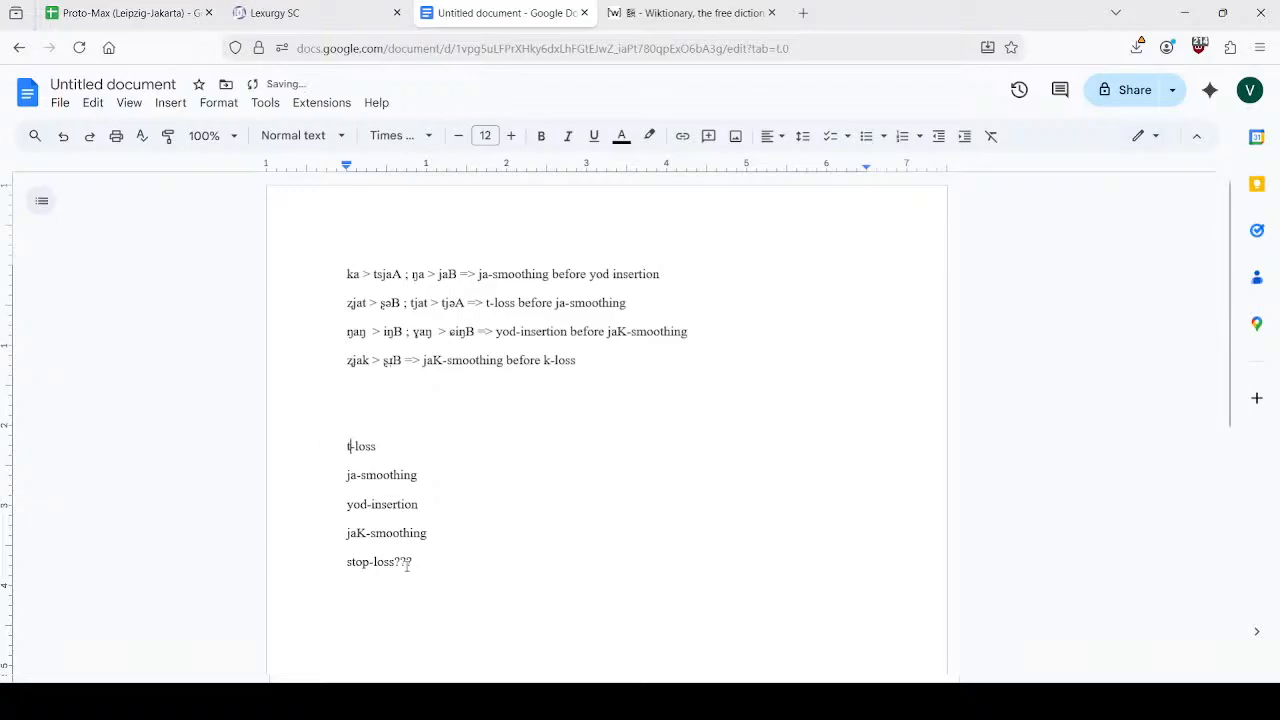
Rename the final "stop-loss???" entry of the rule-order list as "k-loss".
left_click(426, 565)
key("BackSpace")
key("BackSpace")
key("BackSpace")
key("Left")
key("Left")
key("Left")
key("Left")
key("Left")
key("BackSpace")
key("BackSpace")
key("BackSpace")
key("BackSpace")
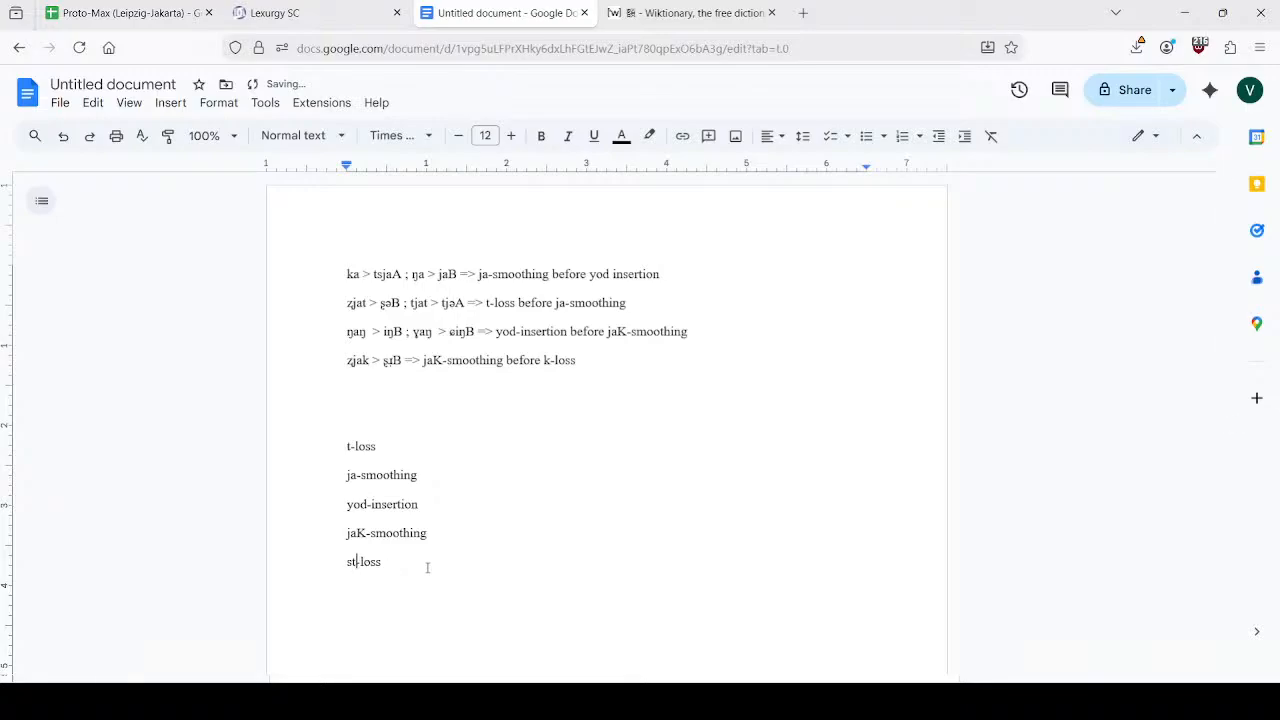
type("K")
key("Return")
key("ctrl+z")
key("BackSpace")
left_click(435, 558)
Extend the first entry of the rule-order list to "p/t-loss".
left_click(349, 446)
type("pr")
left_click(501, 483)
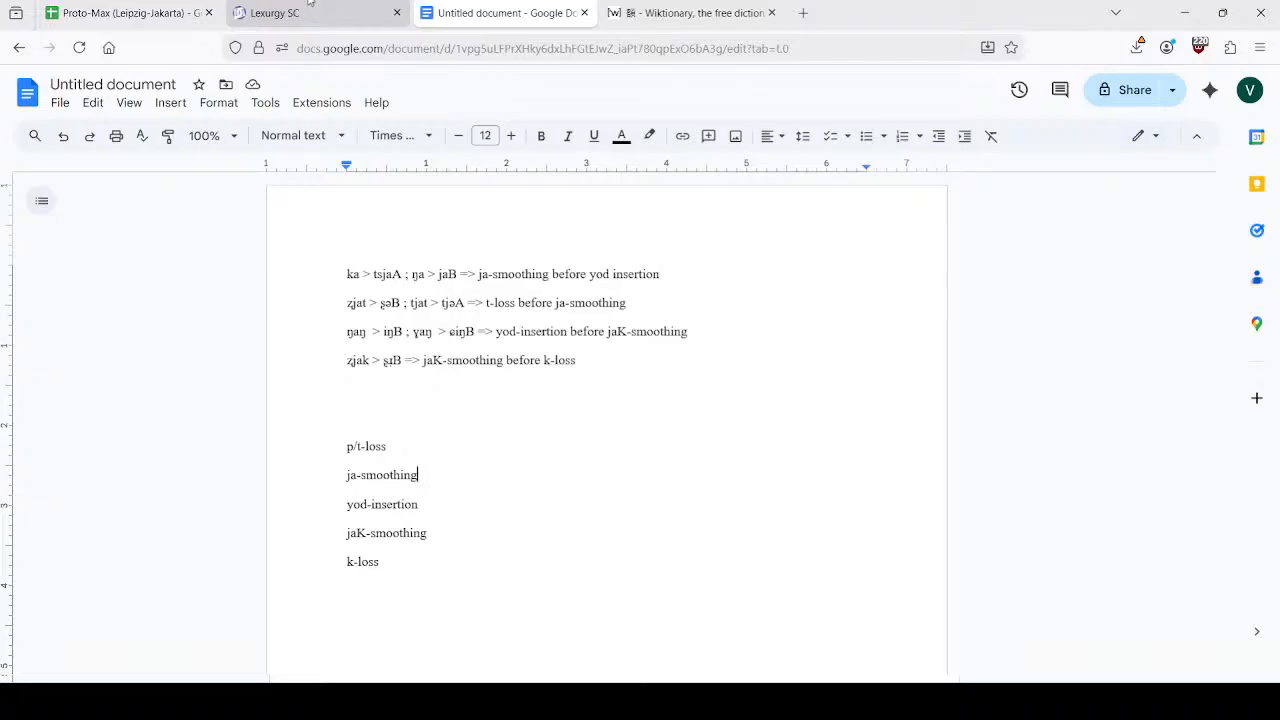
Compare the final-k rules and "ja > i | _K" in the Harbin sound changes sheet with the Lexurgy output and the rule-order list.
left_click(311, 4)
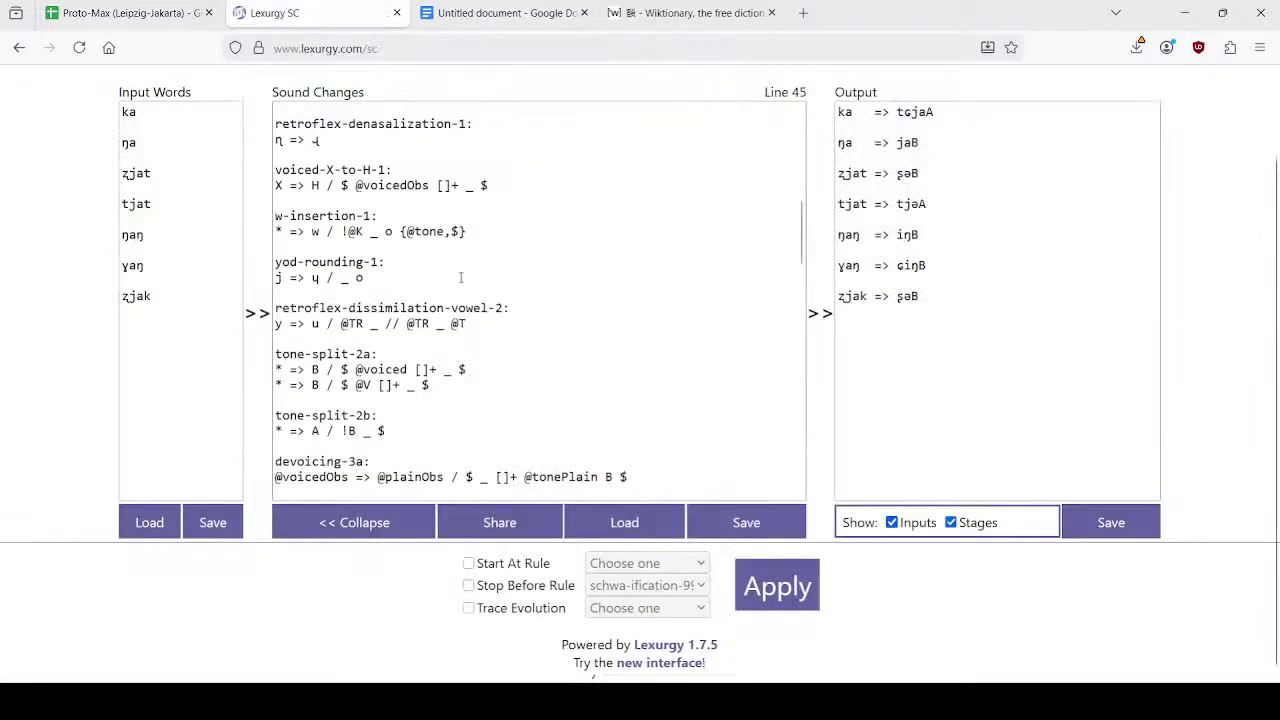
left_click(503, 10)
left_click(125, 12)
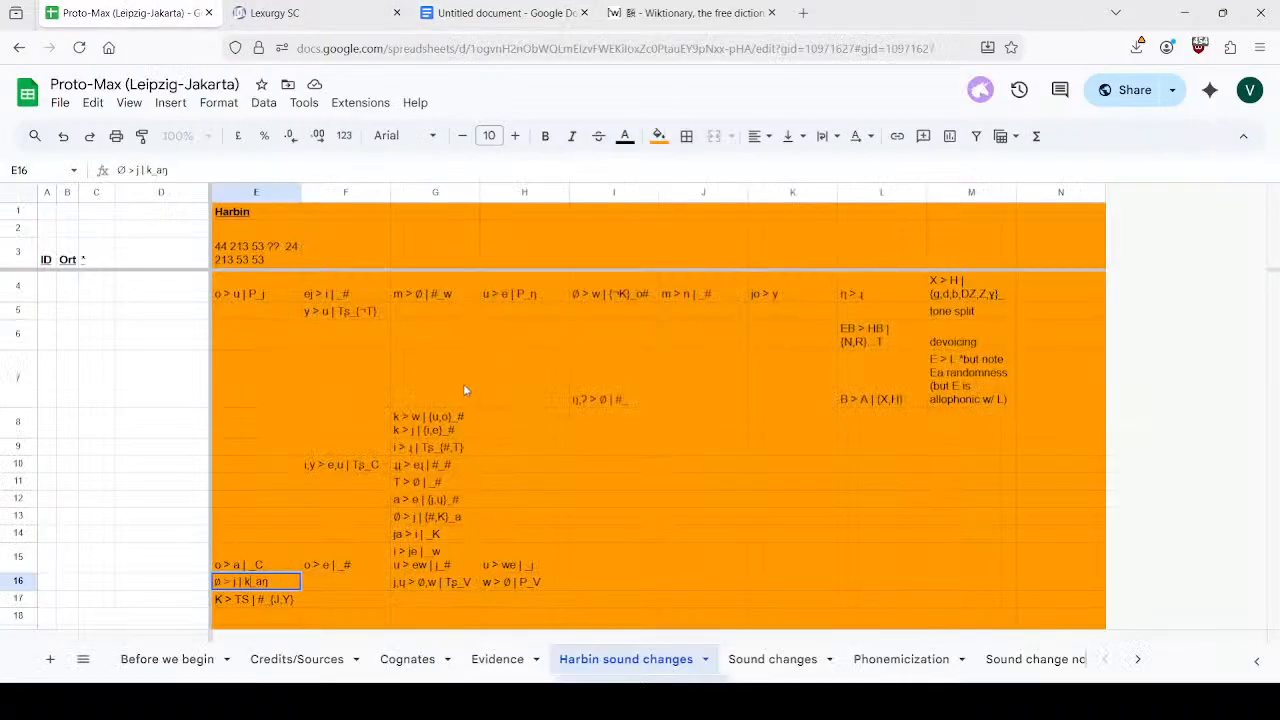
left_click(463, 428)
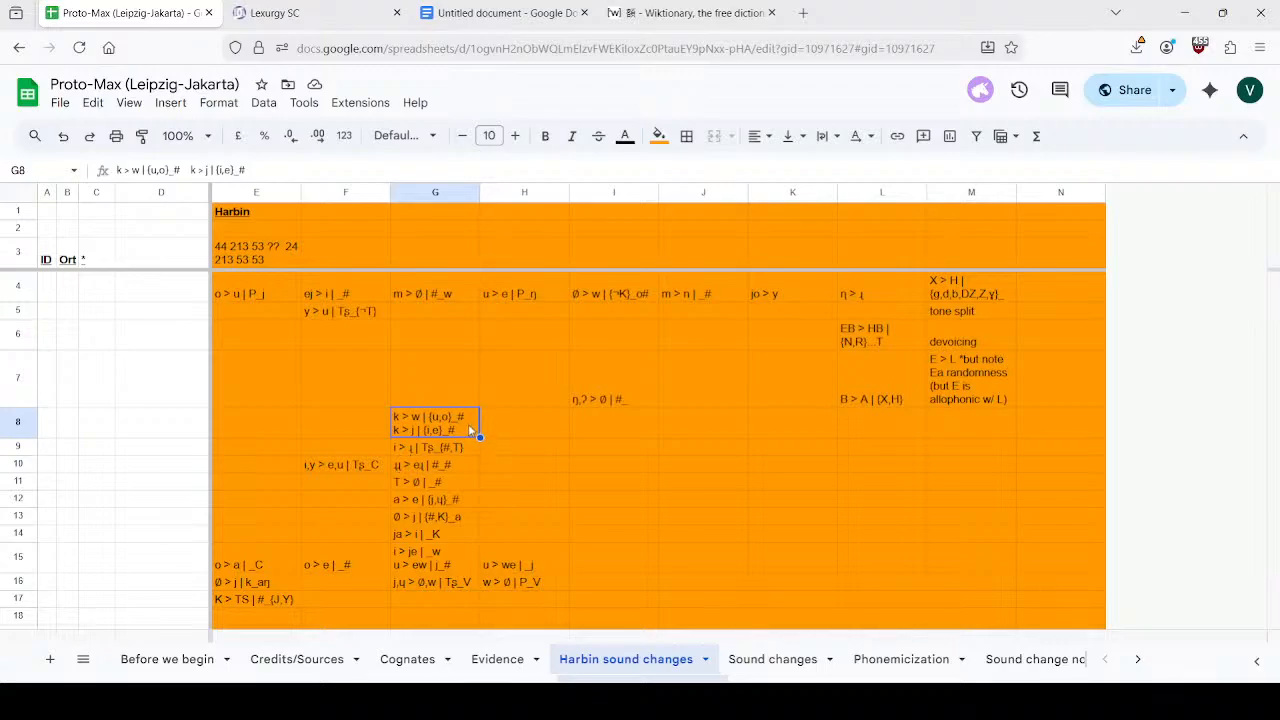
left_click(460, 12)
left_click(357, 8)
left_click(465, 10)
left_click(176, 8)
left_click(438, 534)
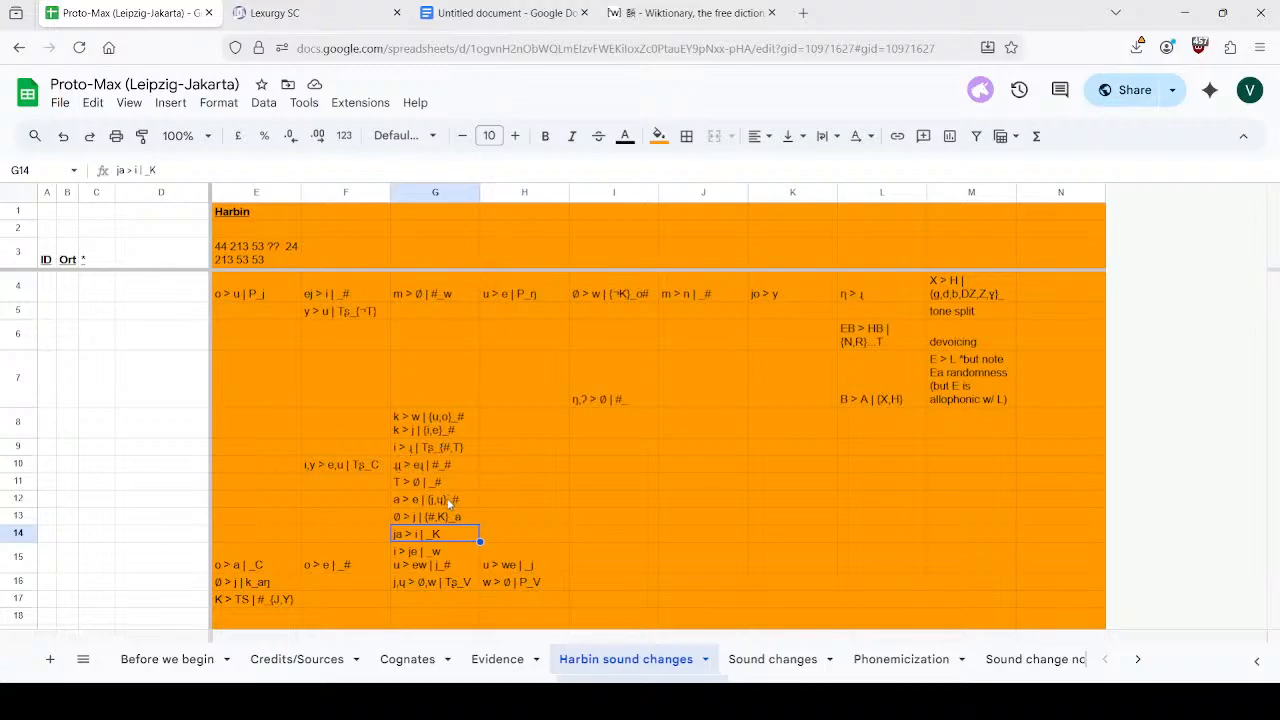
Check the sheet's final T loss, "a > e", "Ø > j | {#,K}_a" and "ja > i | _K" rules against the document's rule-order list.
left_click(505, 13)
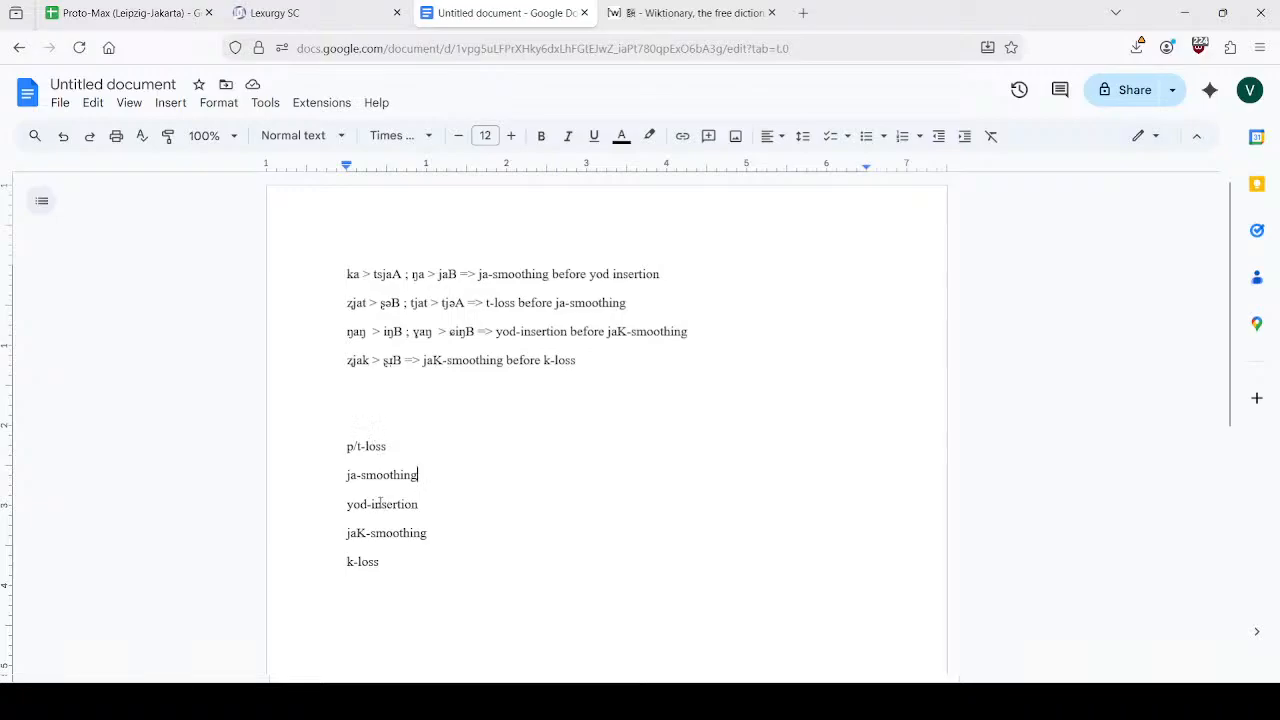
left_click(188, 12)
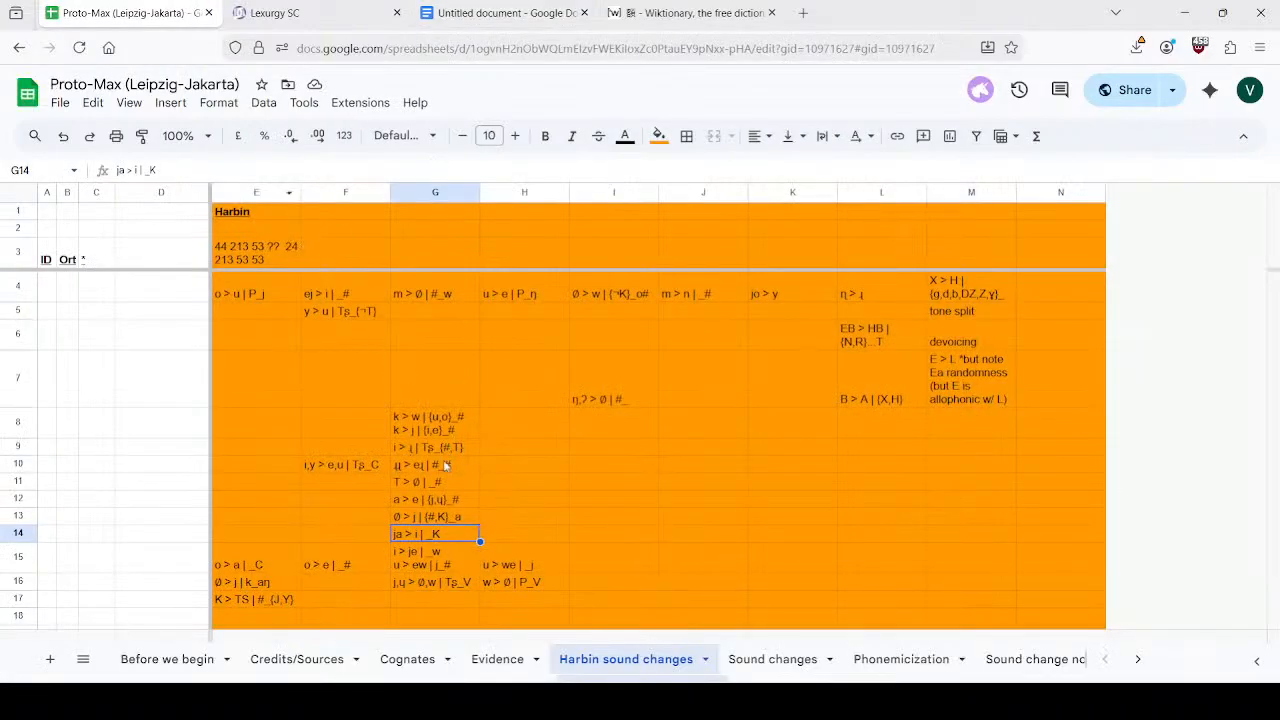
left_click(431, 485)
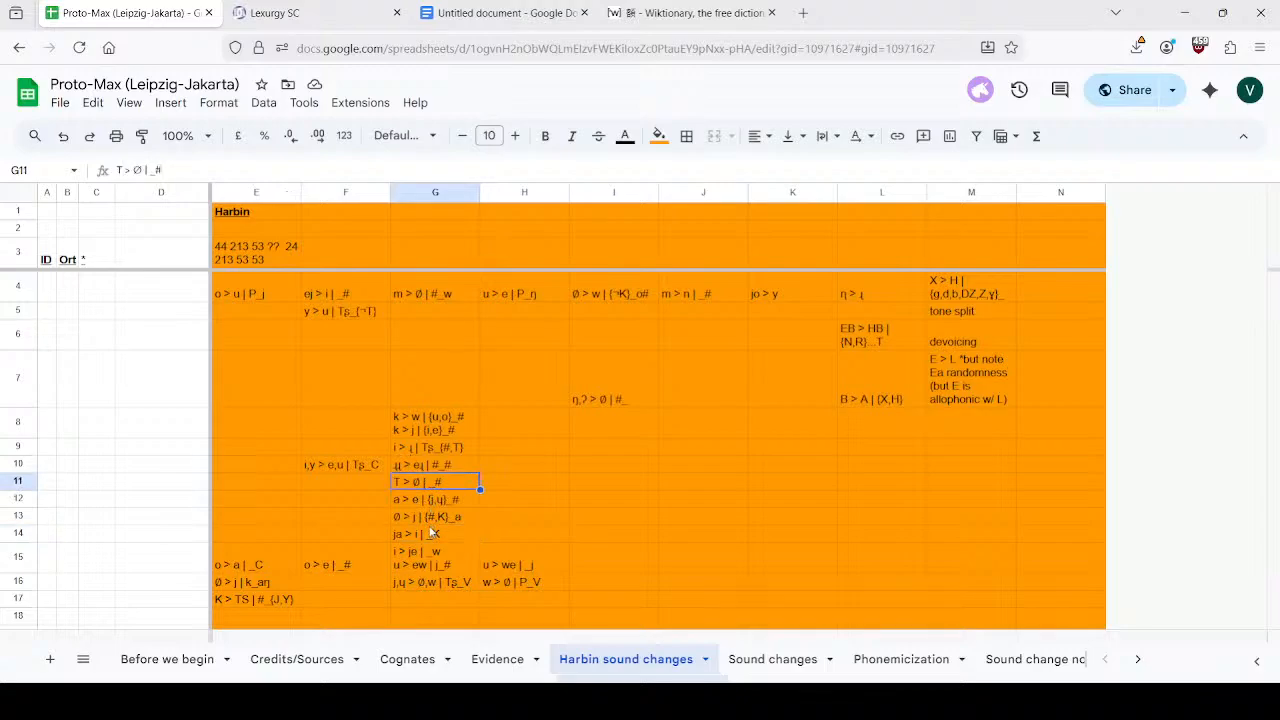
left_click(425, 502)
left_click(425, 518)
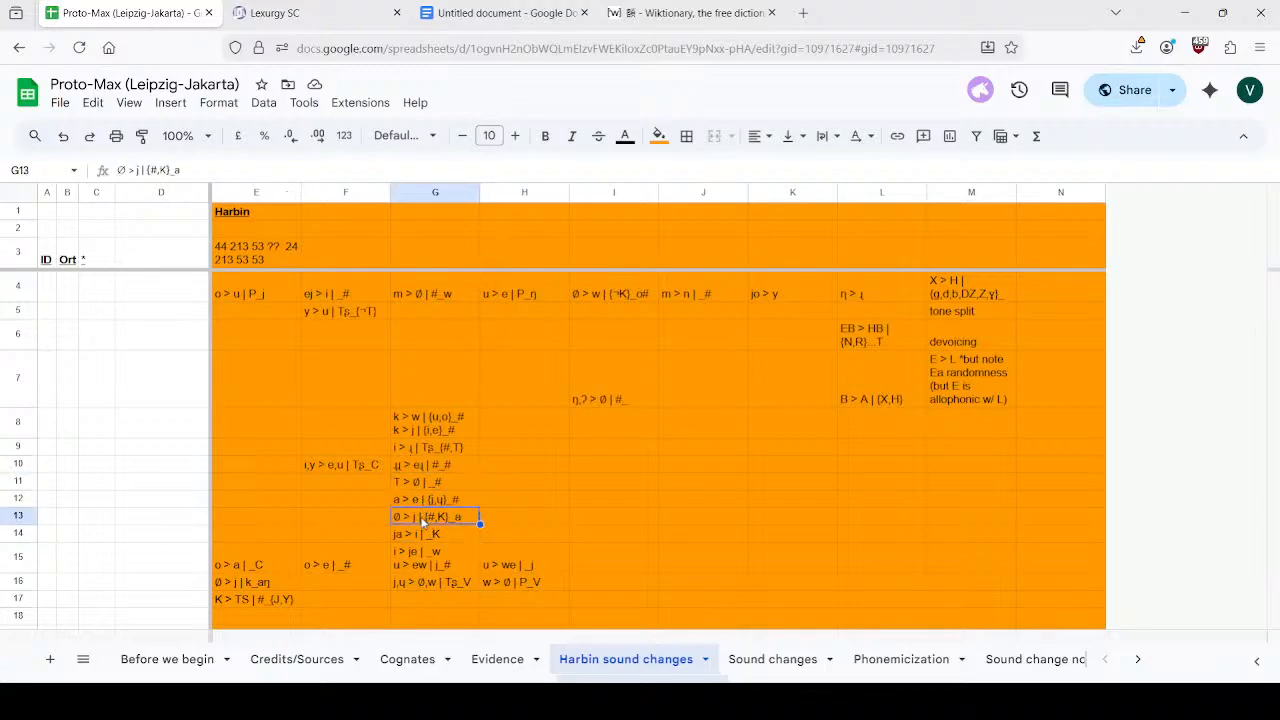
left_click(487, 5)
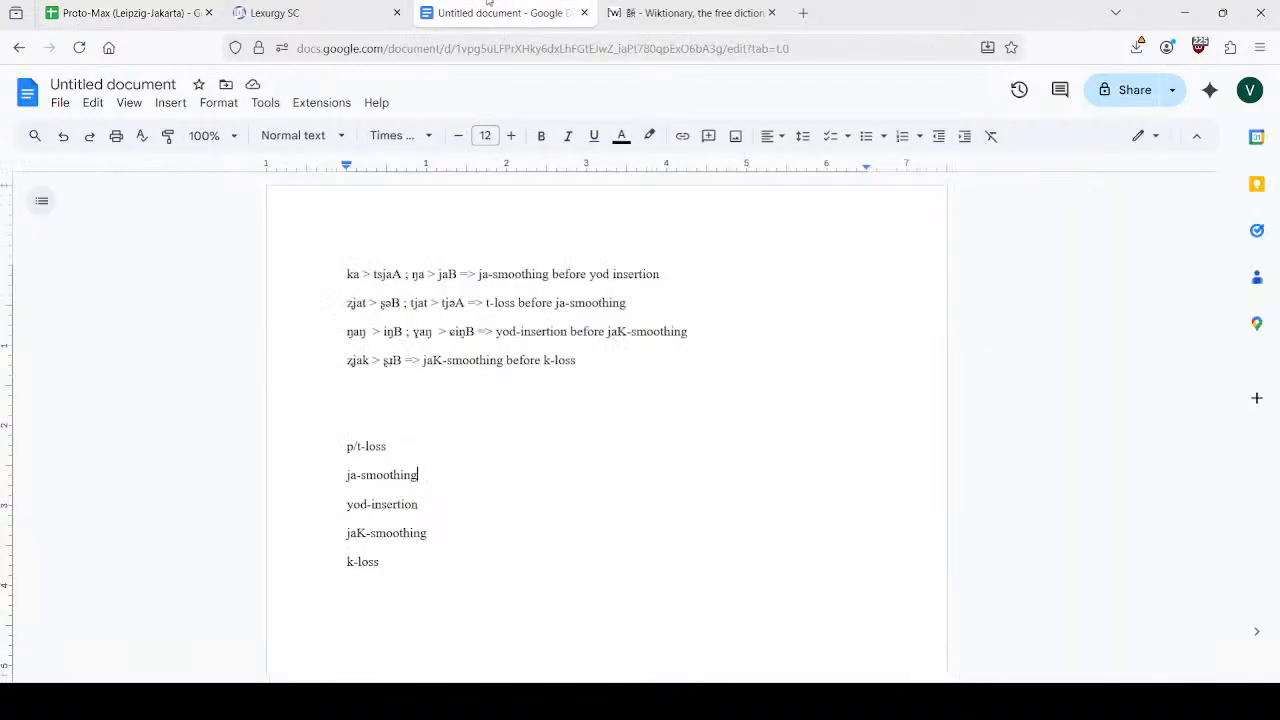
left_click(140, 8)
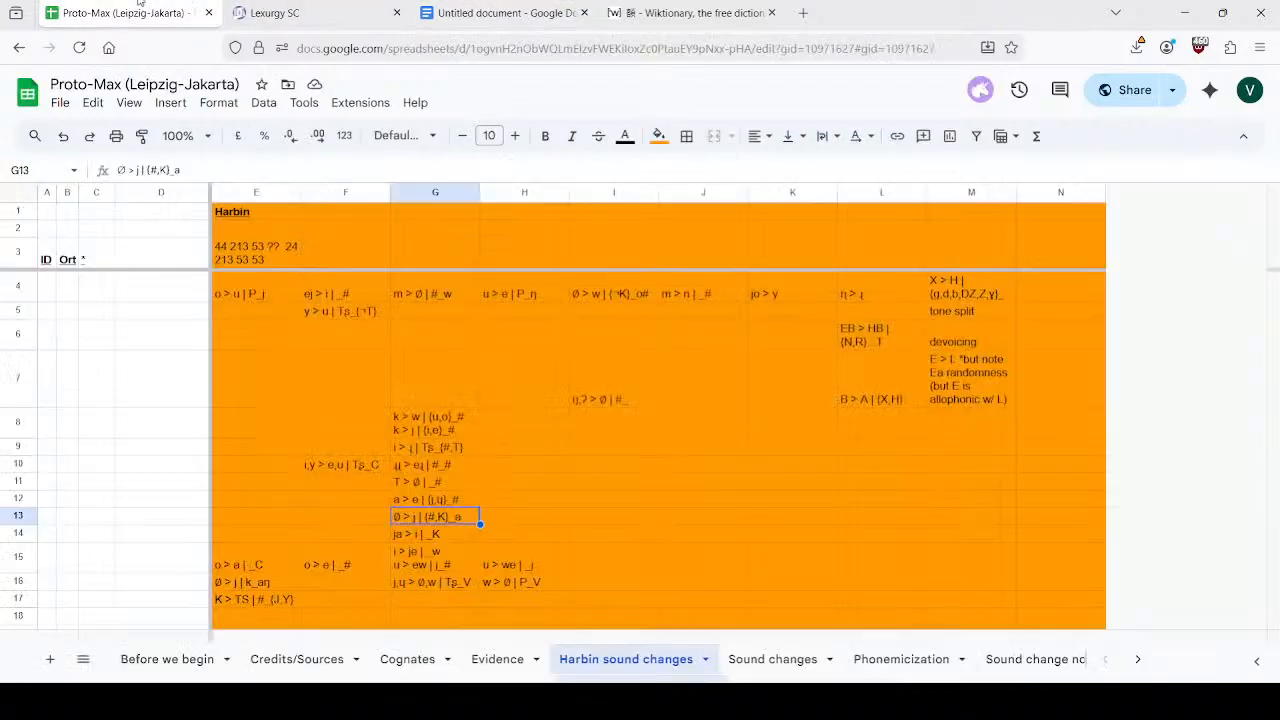
left_click(434, 538)
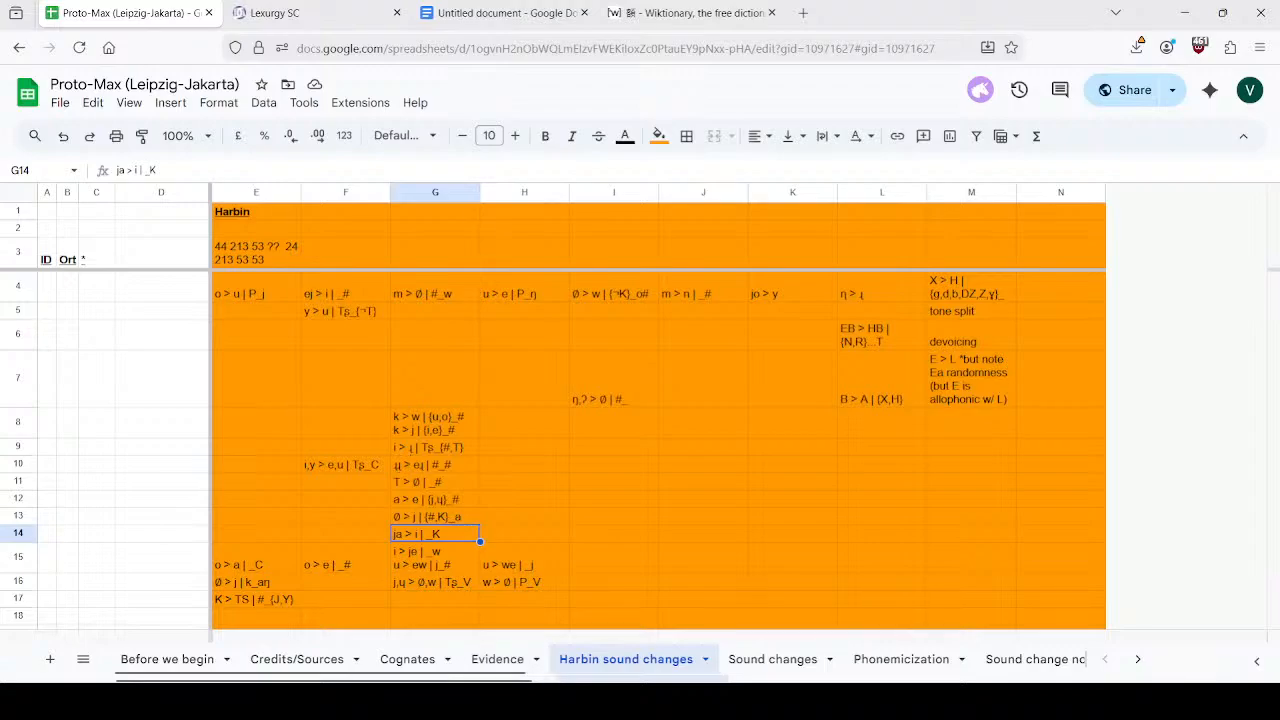
Examine the retroflex rules in cells G9 and G10 of the Harbin sheet against the Lexurgy output for "zjak" and the ordering notes.
left_click(316, 4)
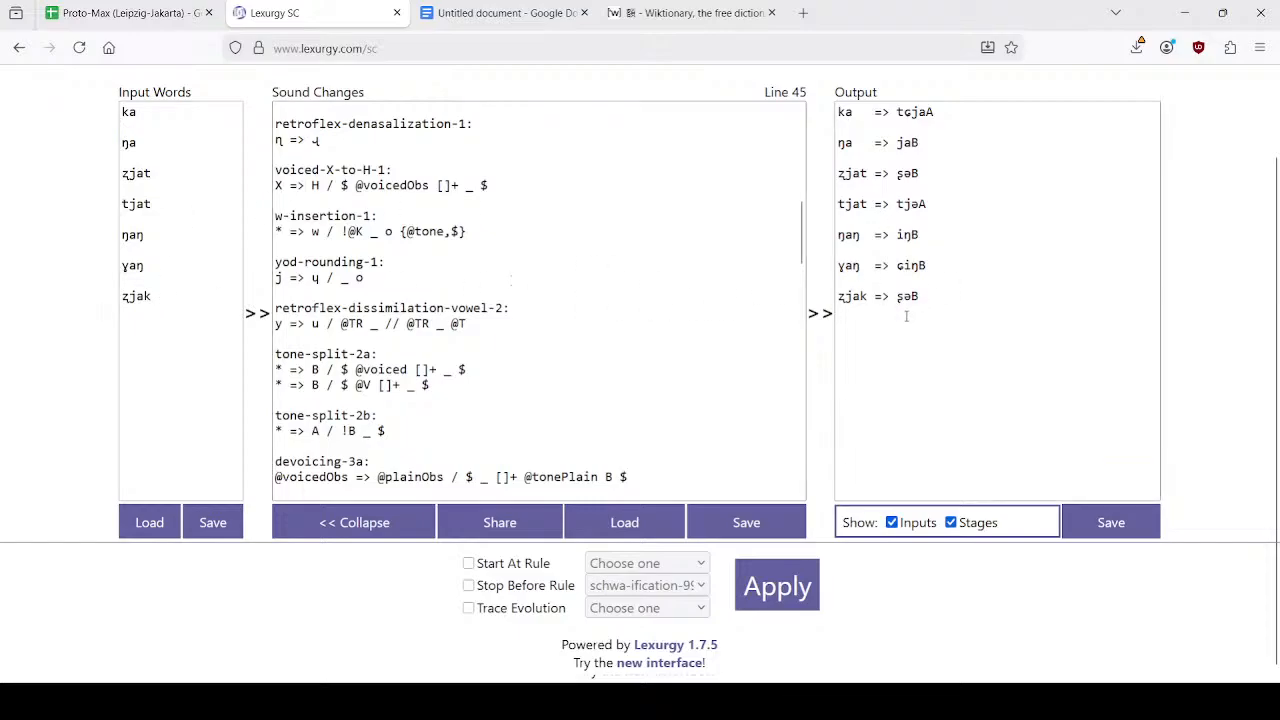
left_click(506, 8)
left_click(320, 8)
left_click(155, 8)
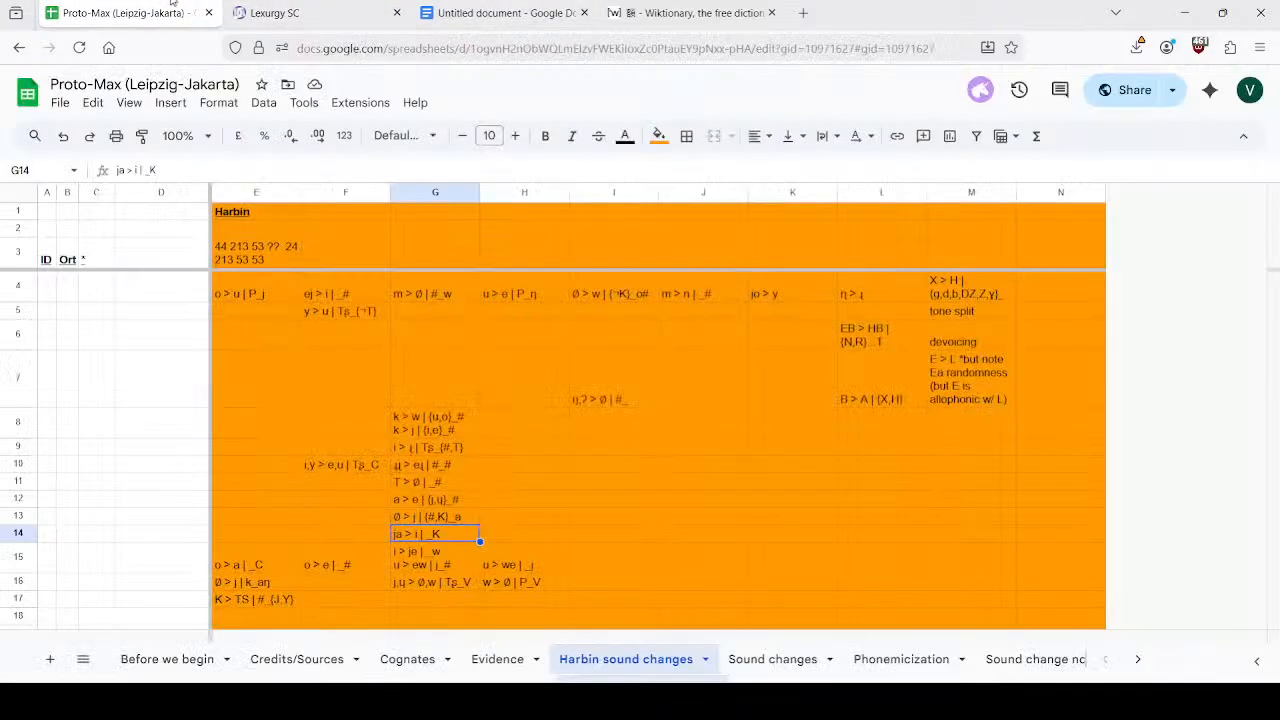
left_click(430, 445)
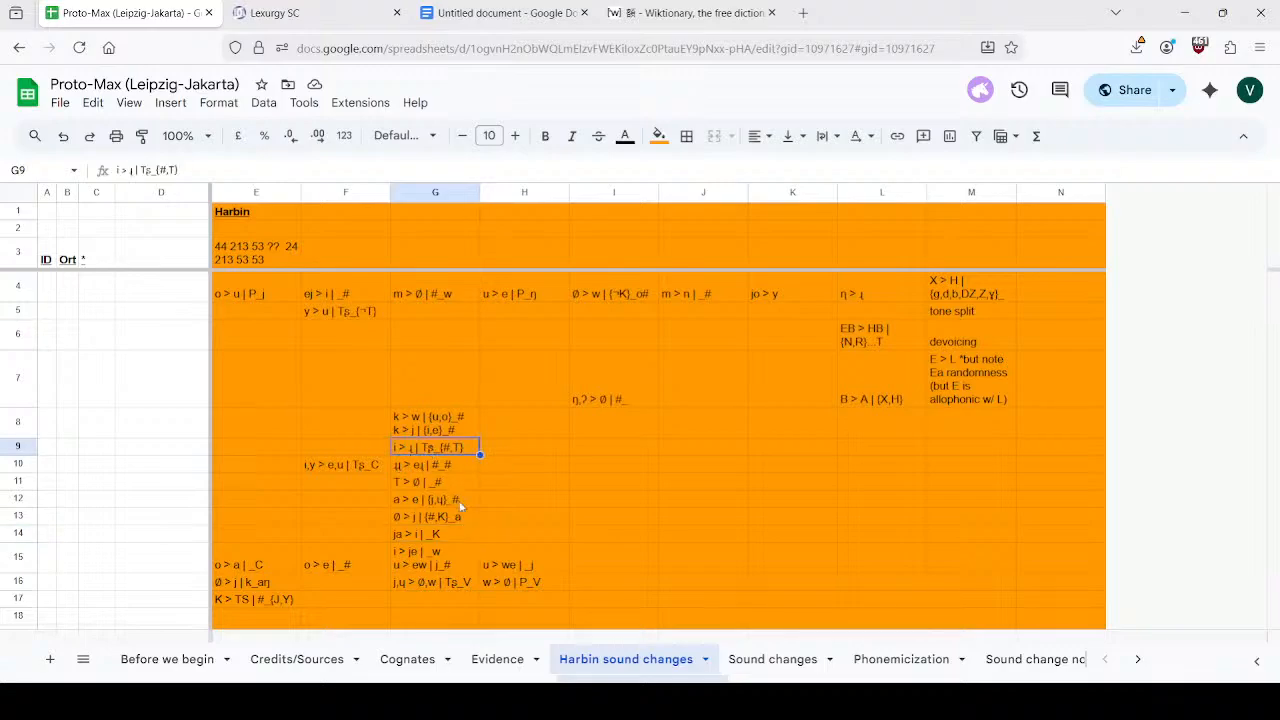
left_click(416, 467)
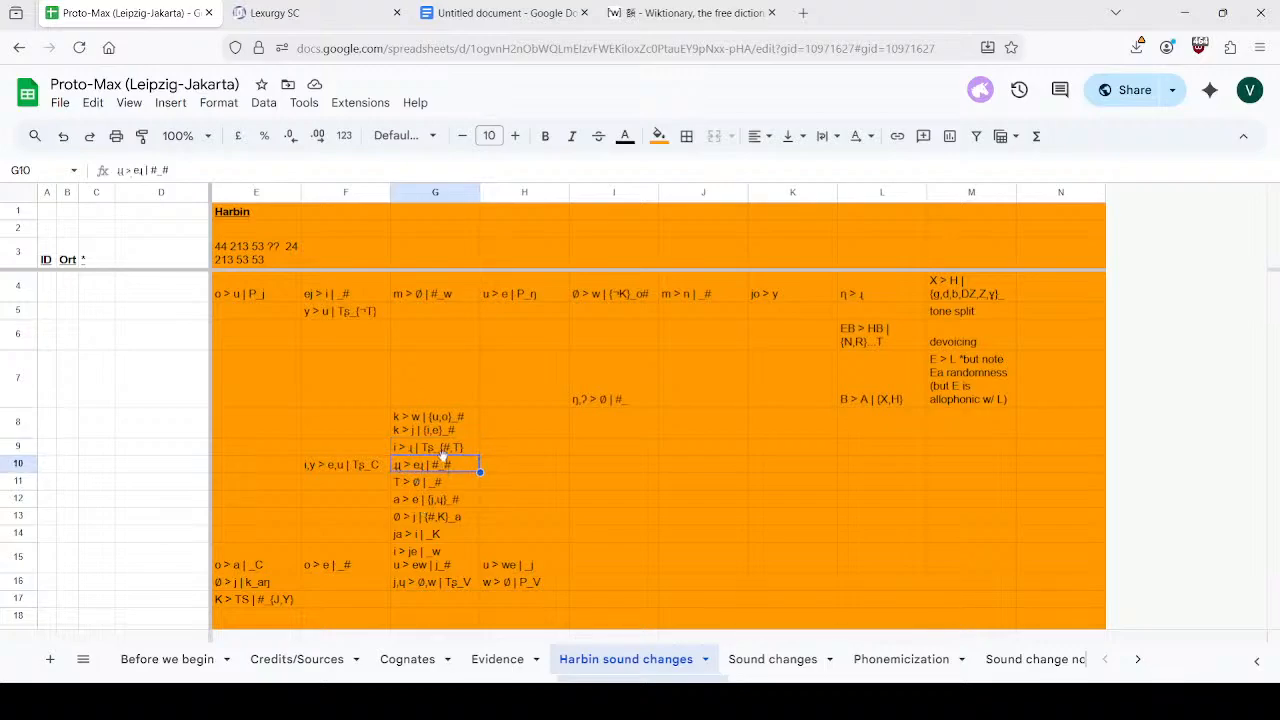
left_click(293, 8)
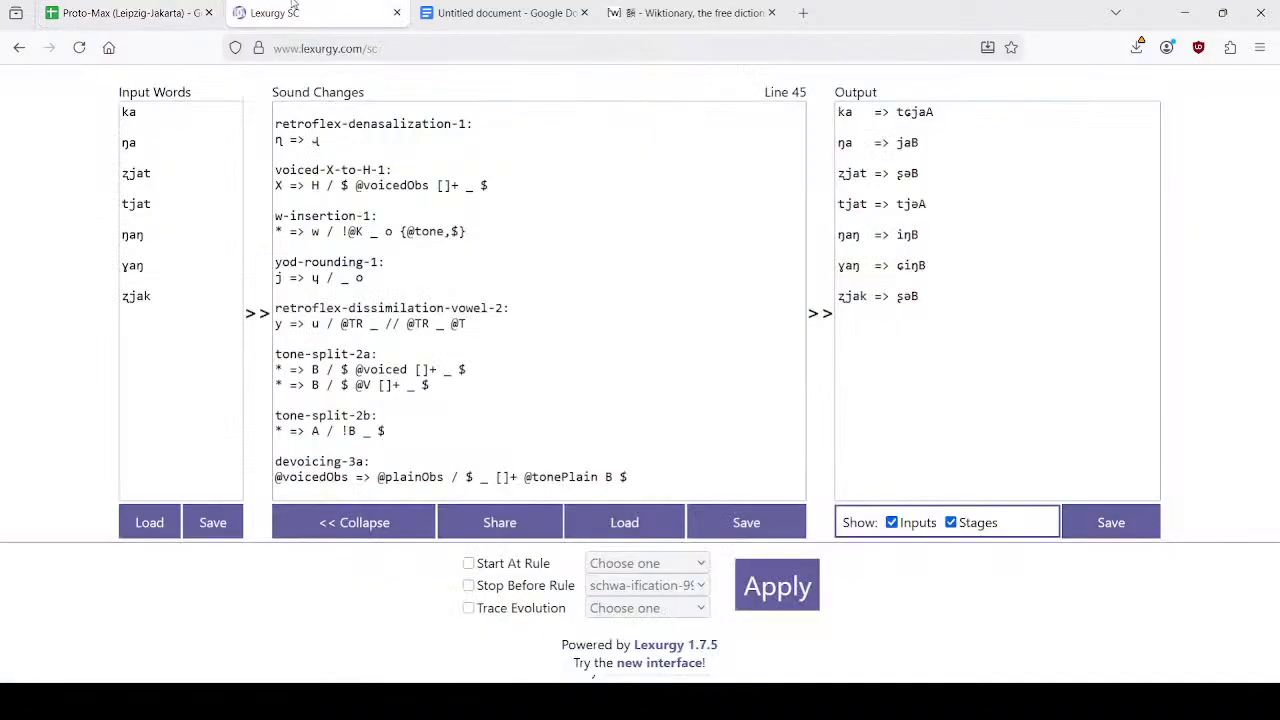
left_click(141, 5)
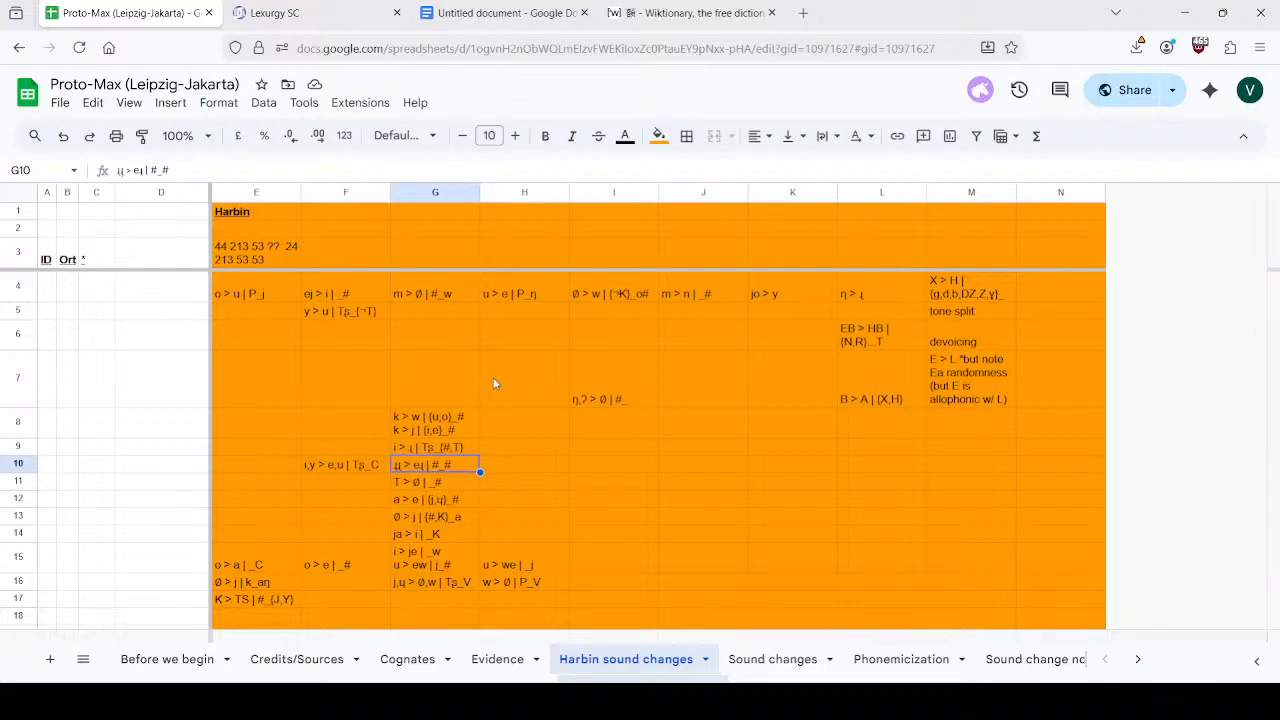
left_click(466, 448)
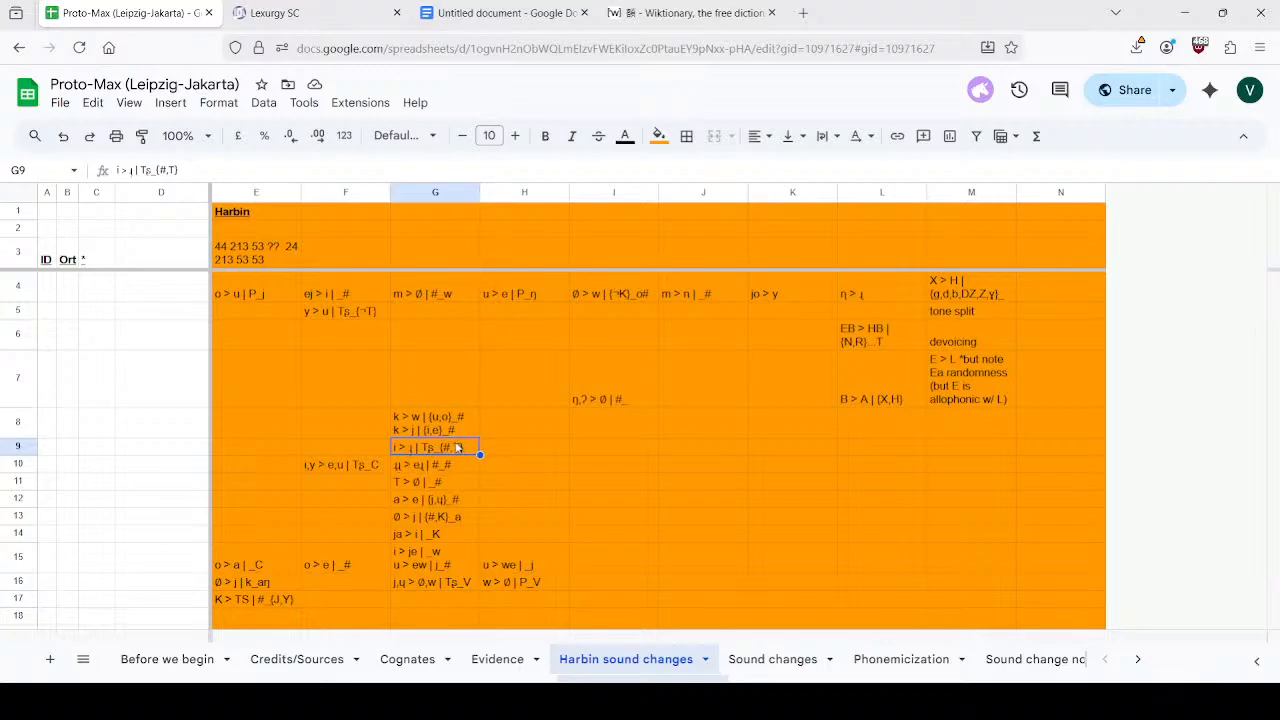
left_click(437, 464)
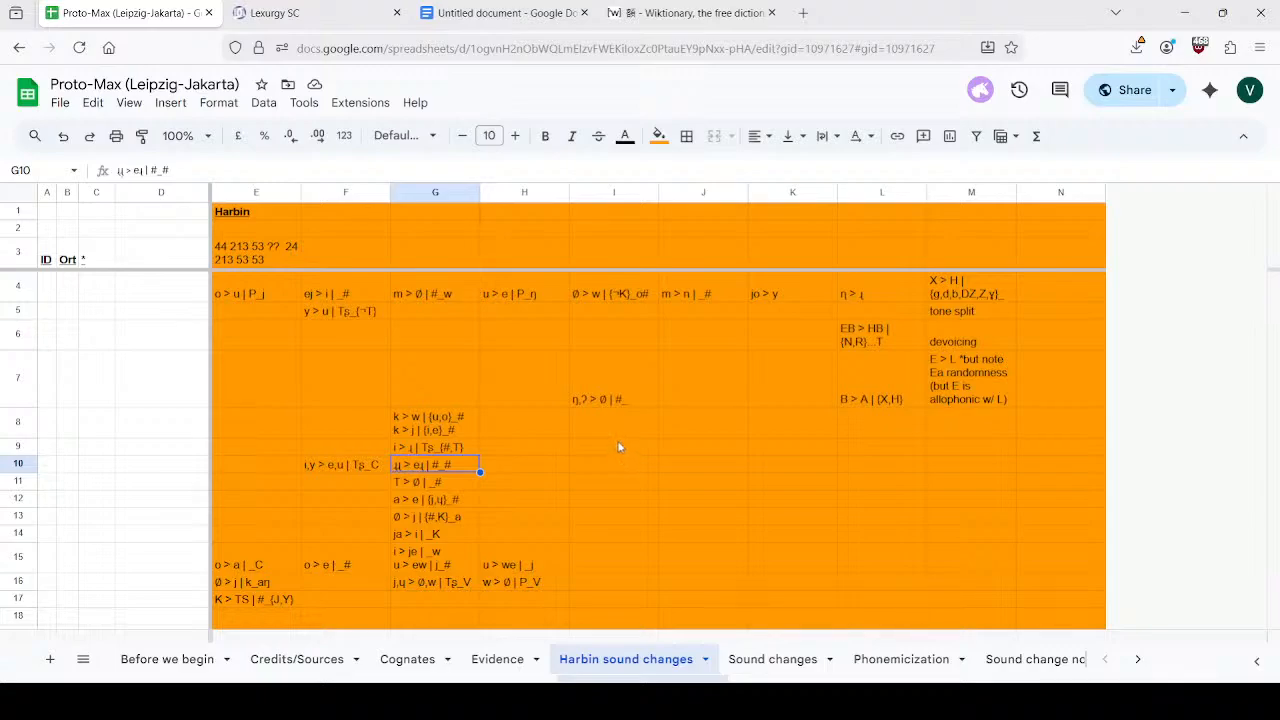
left_click(416, 449)
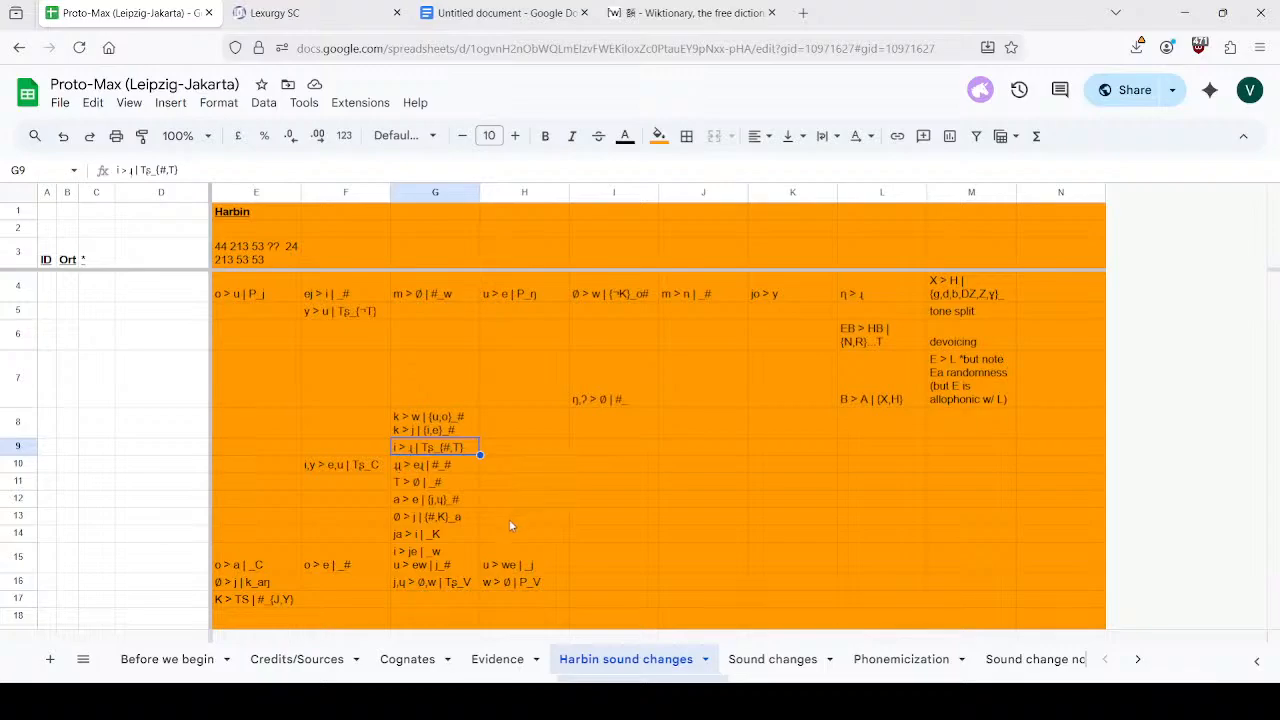
Recheck the Lexurgy output and rule-order list, and select the full text of the retroflex "i" rule in cell G9 for comparison with Lexurgy.
left_click(340, 6)
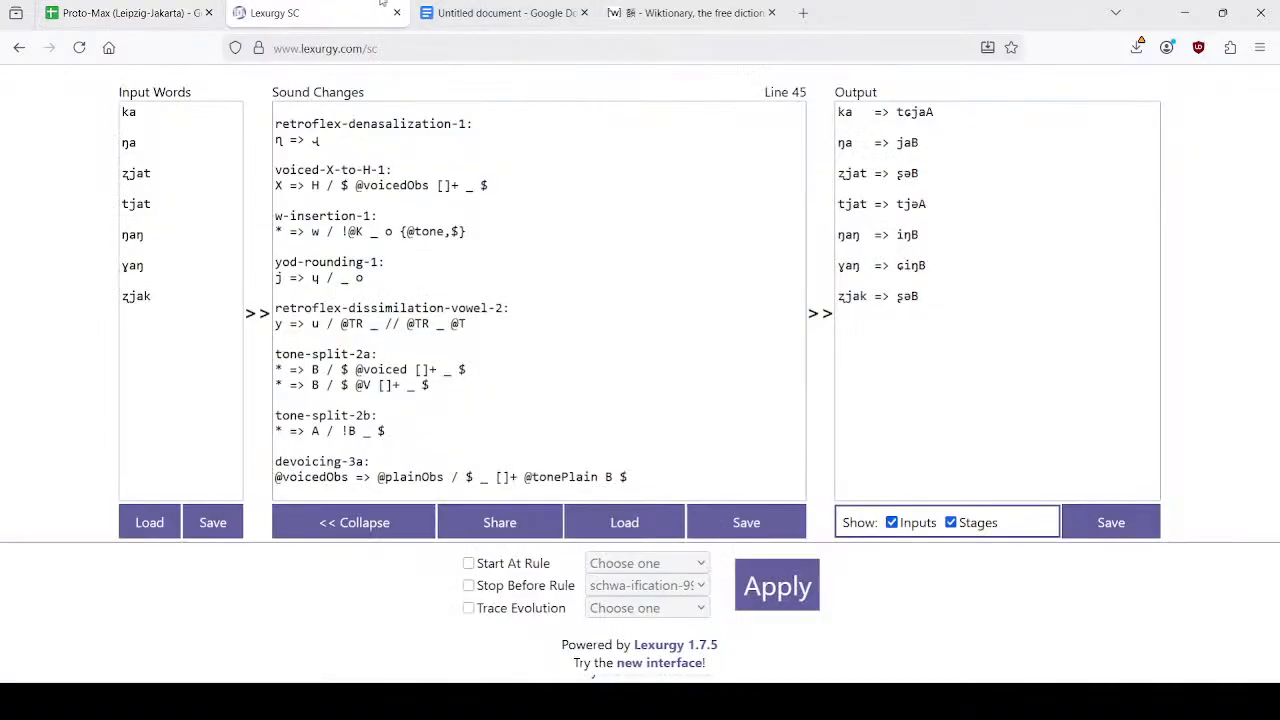
left_click(498, 8)
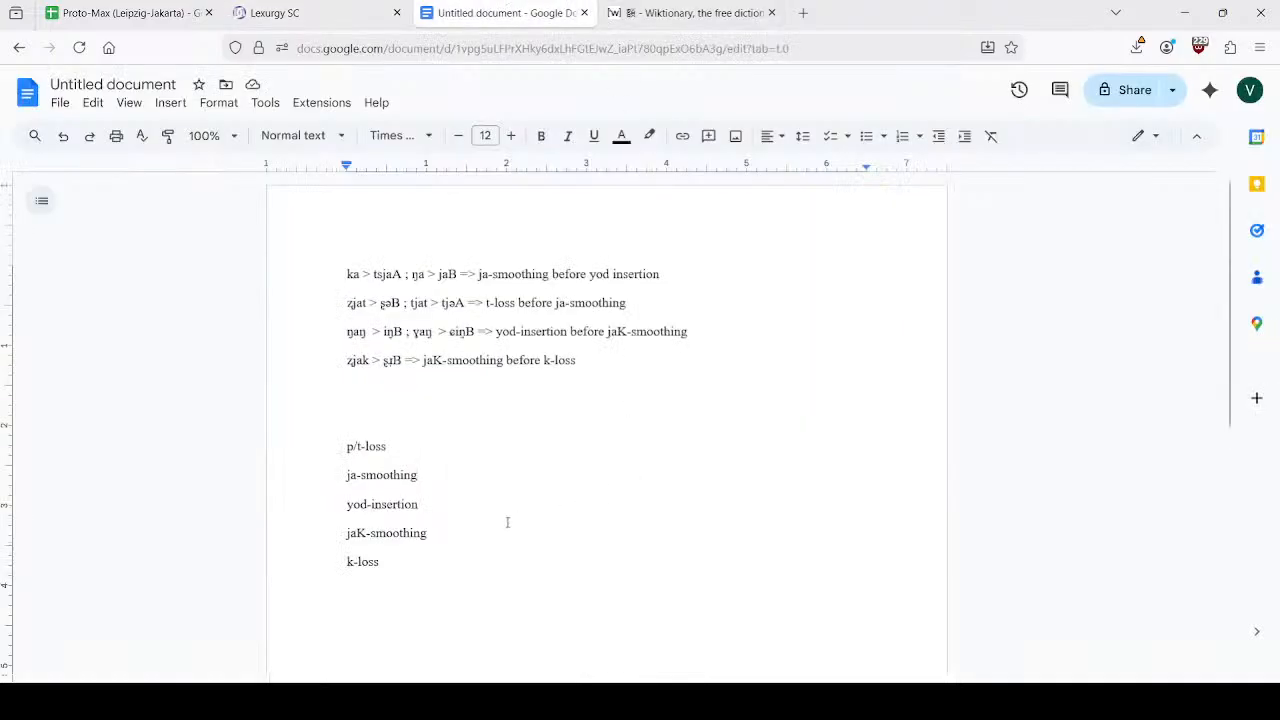
left_click(334, 6)
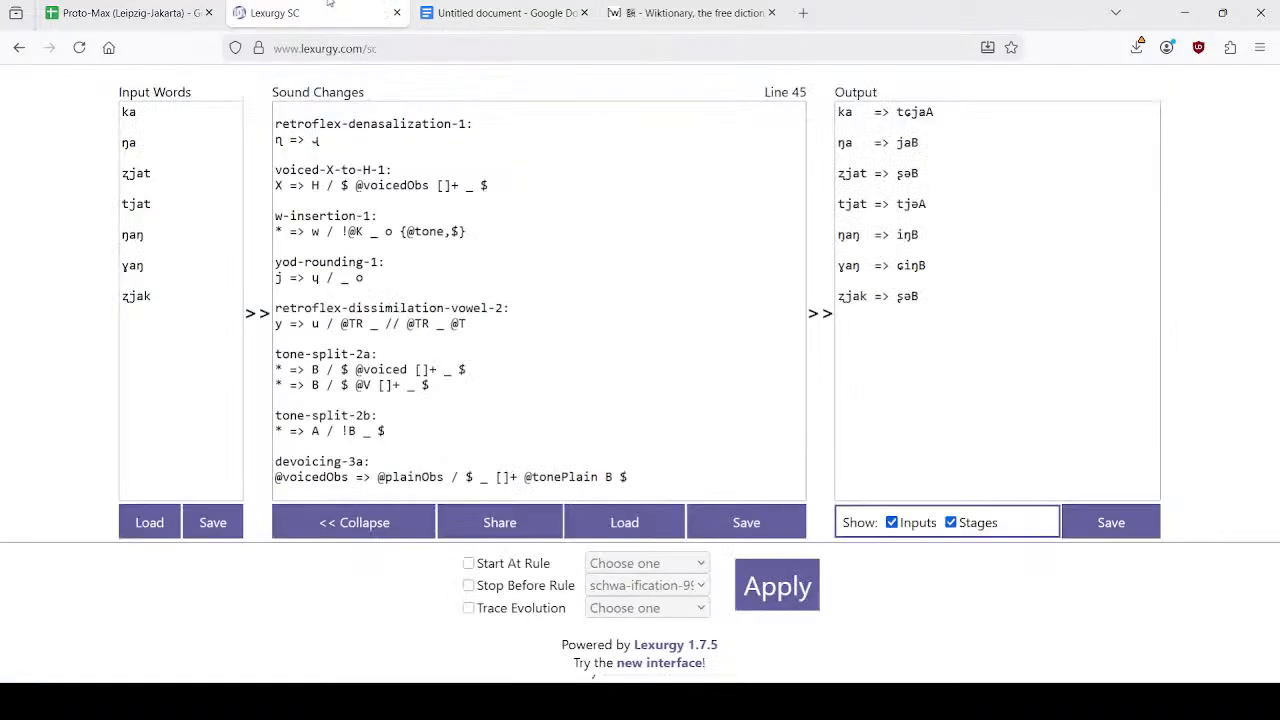
left_click(100, 6)
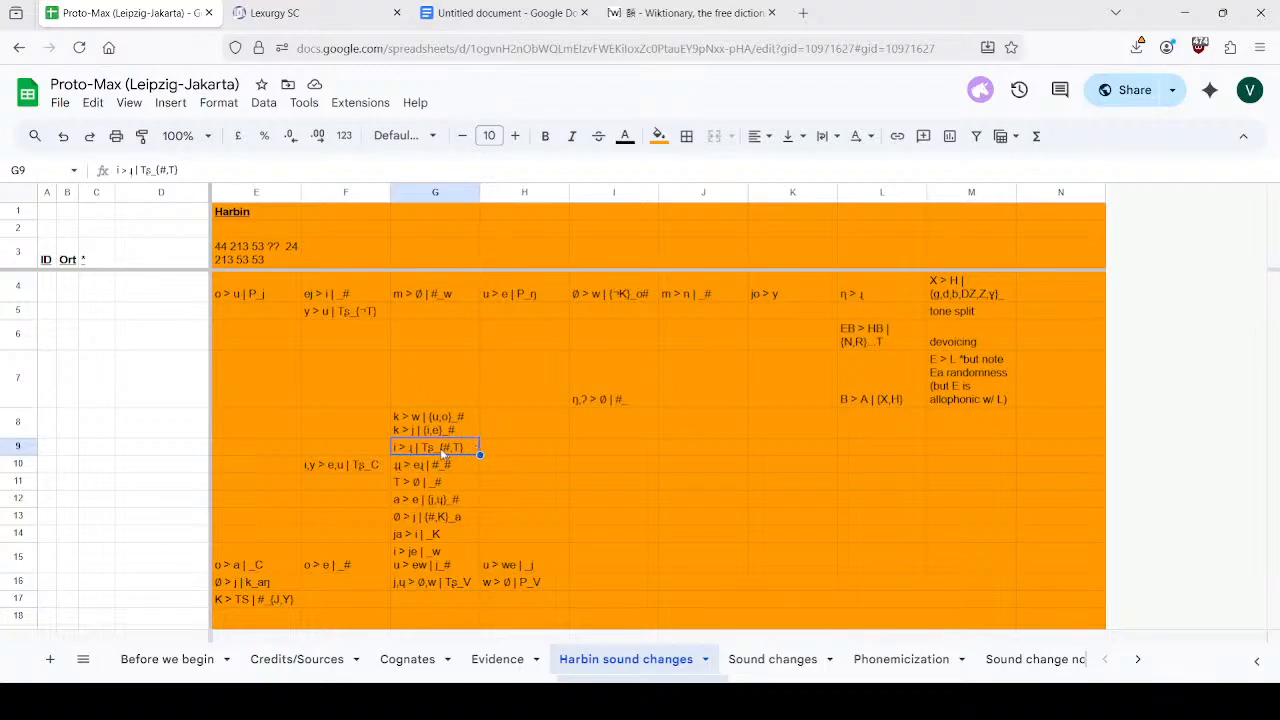
double_click(440, 448)
key("ctrl+a")
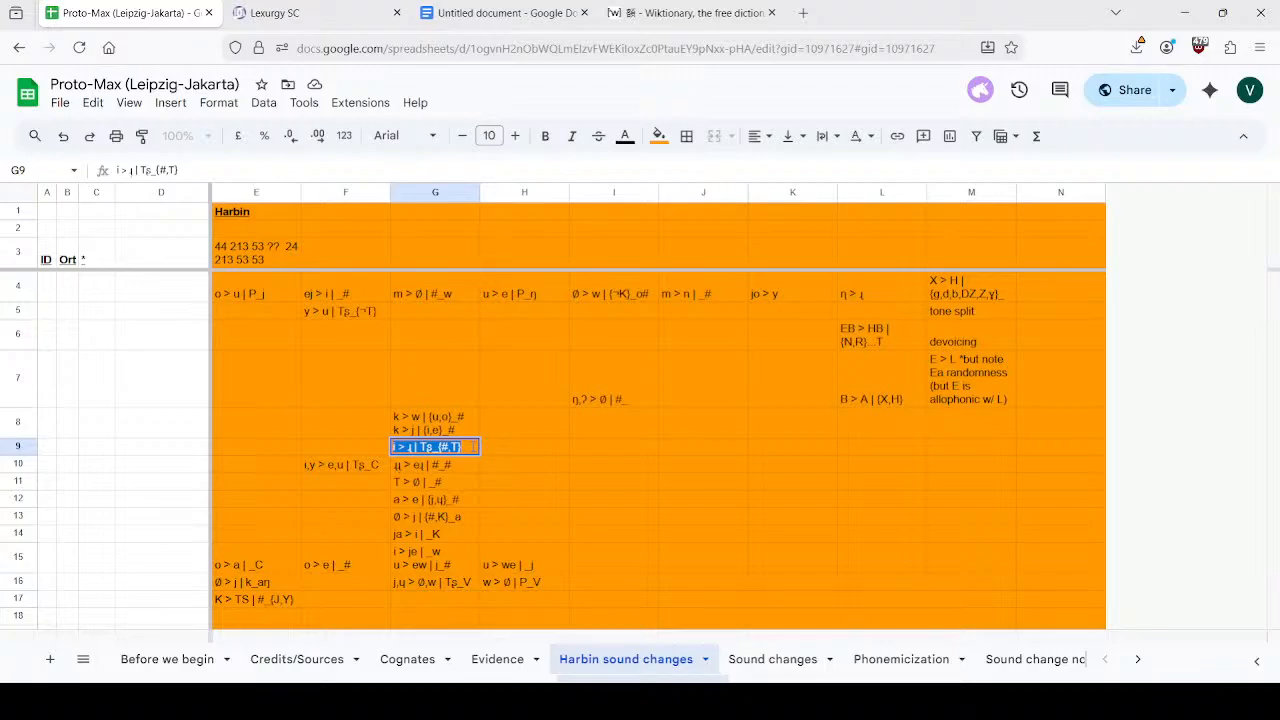
left_click(320, 12)
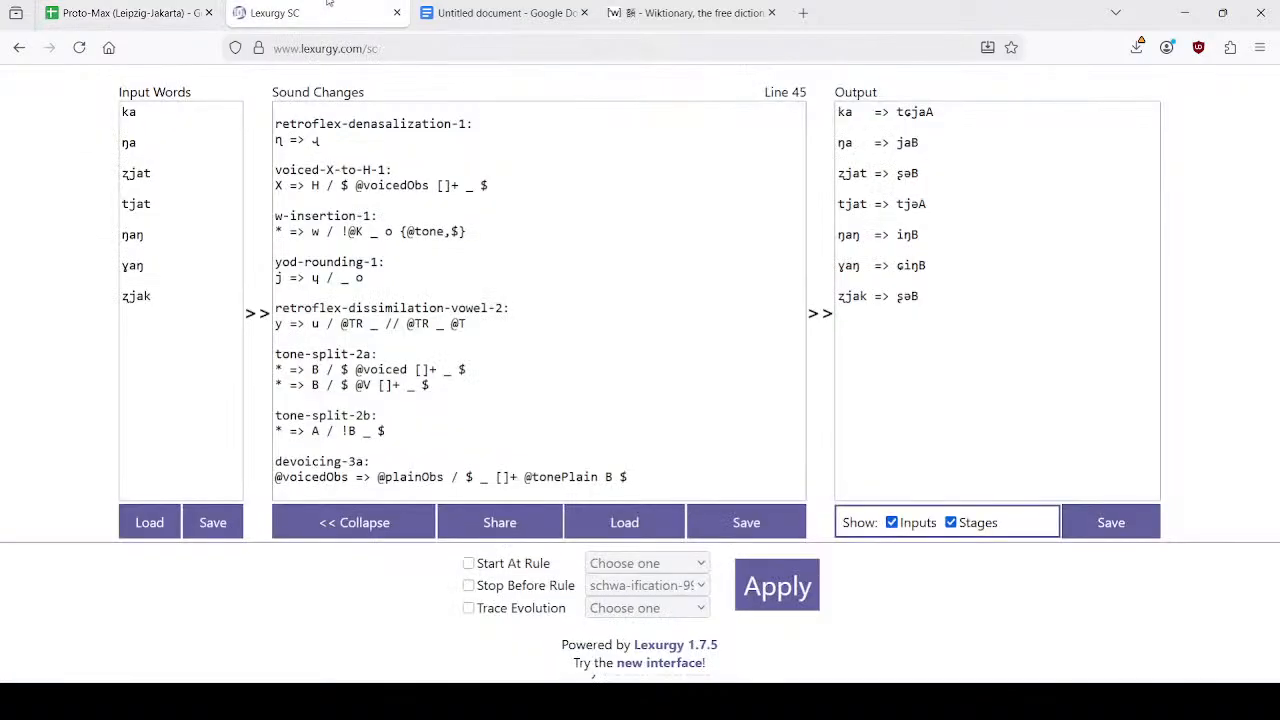
Compare the rule-order list in the notes document with the Lexurgy output and the tone-split and devoicing rules.
left_click(482, 5)
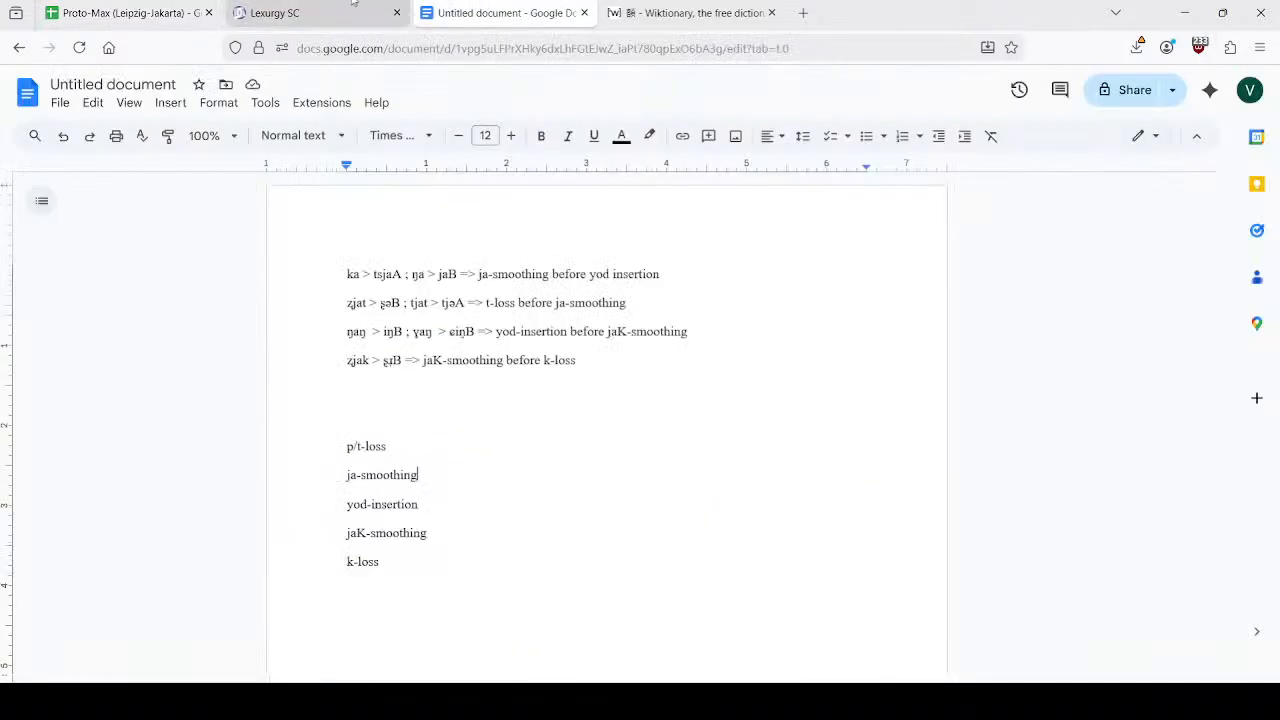
left_click(343, 5)
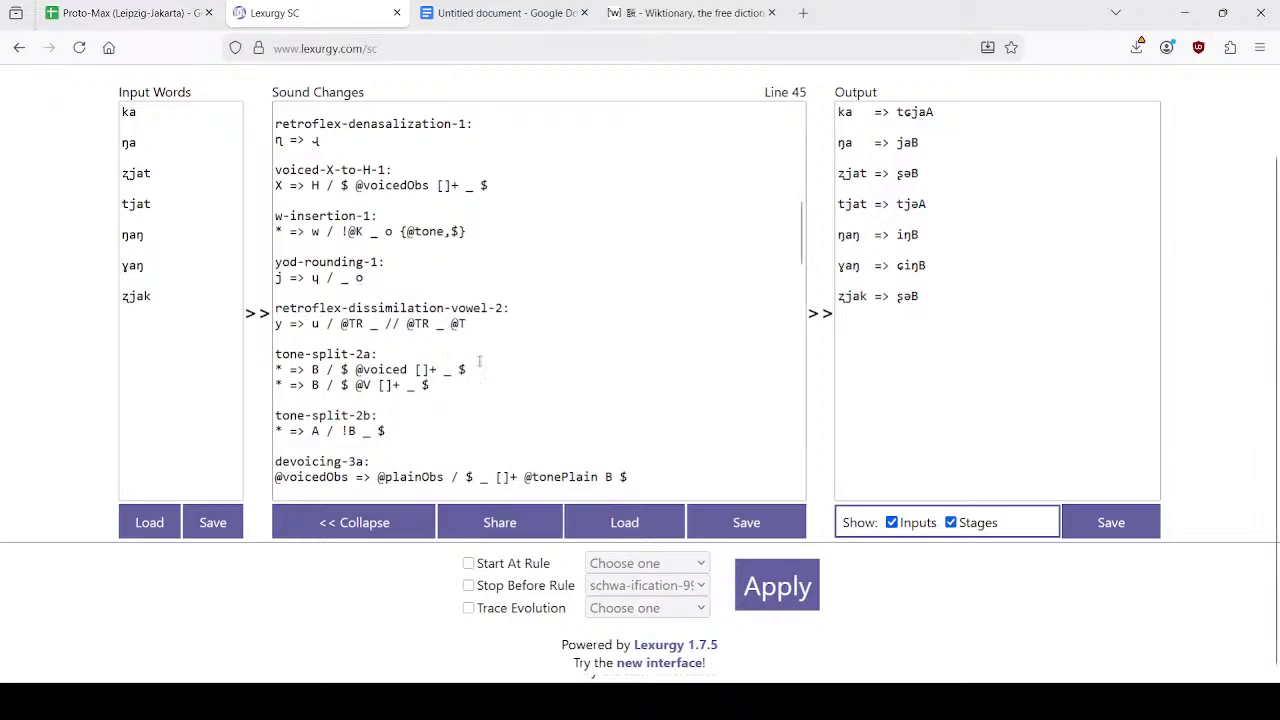
left_click(425, 431)
scroll(681, 420, "down", 2)
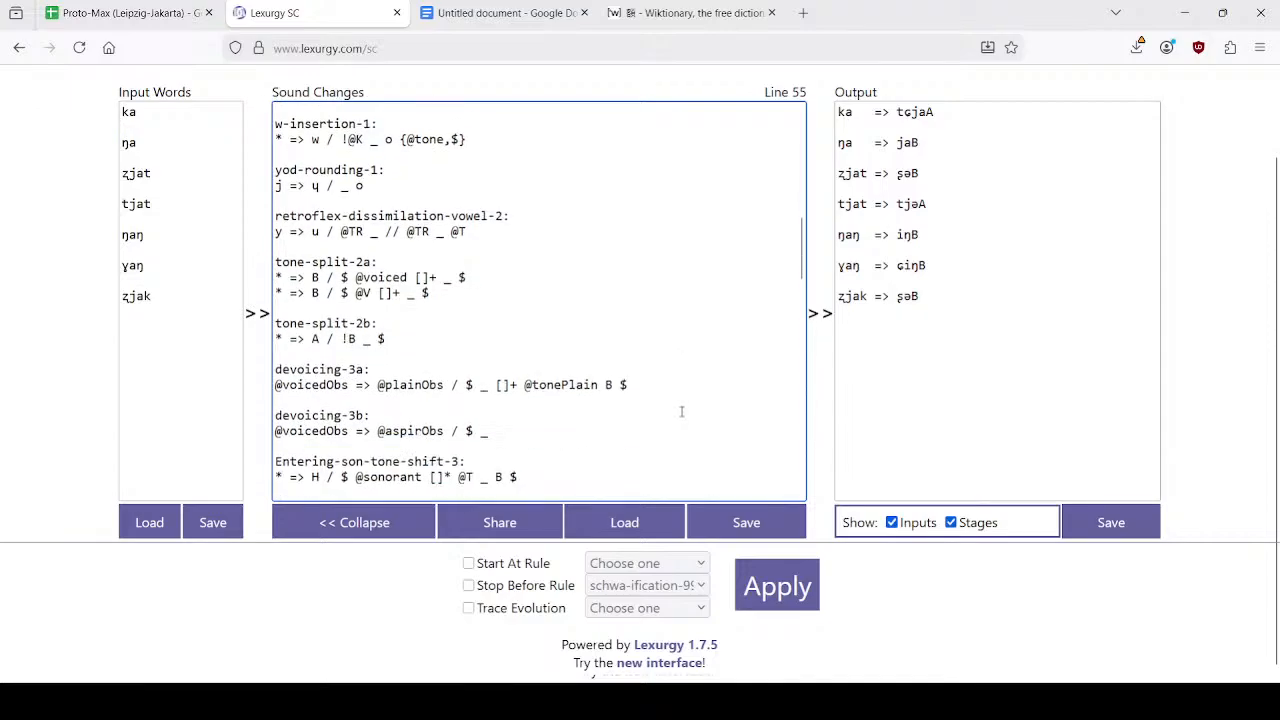
scroll(515, 348, "up", 2)
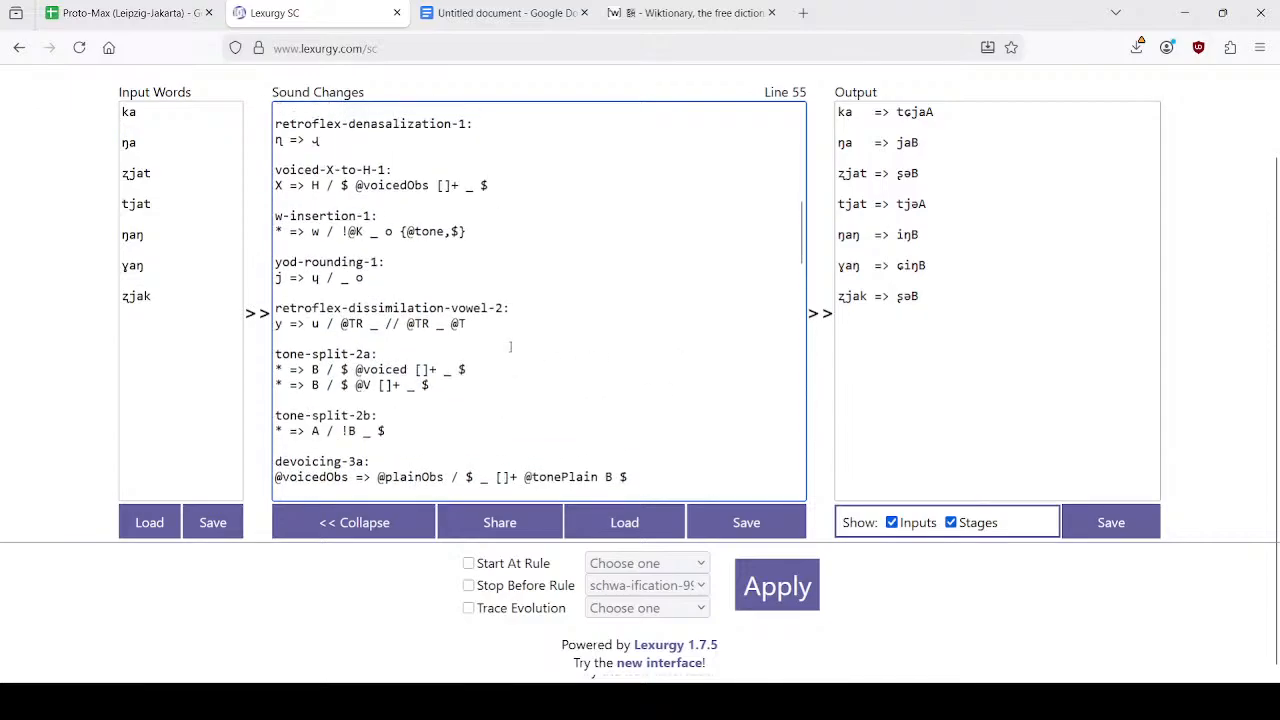
Compare the "ja > i | _K" rule in the Harbin sheet with the final-k rules and the retroflex "i" rule in cells G8 and G9.
left_click(124, 10)
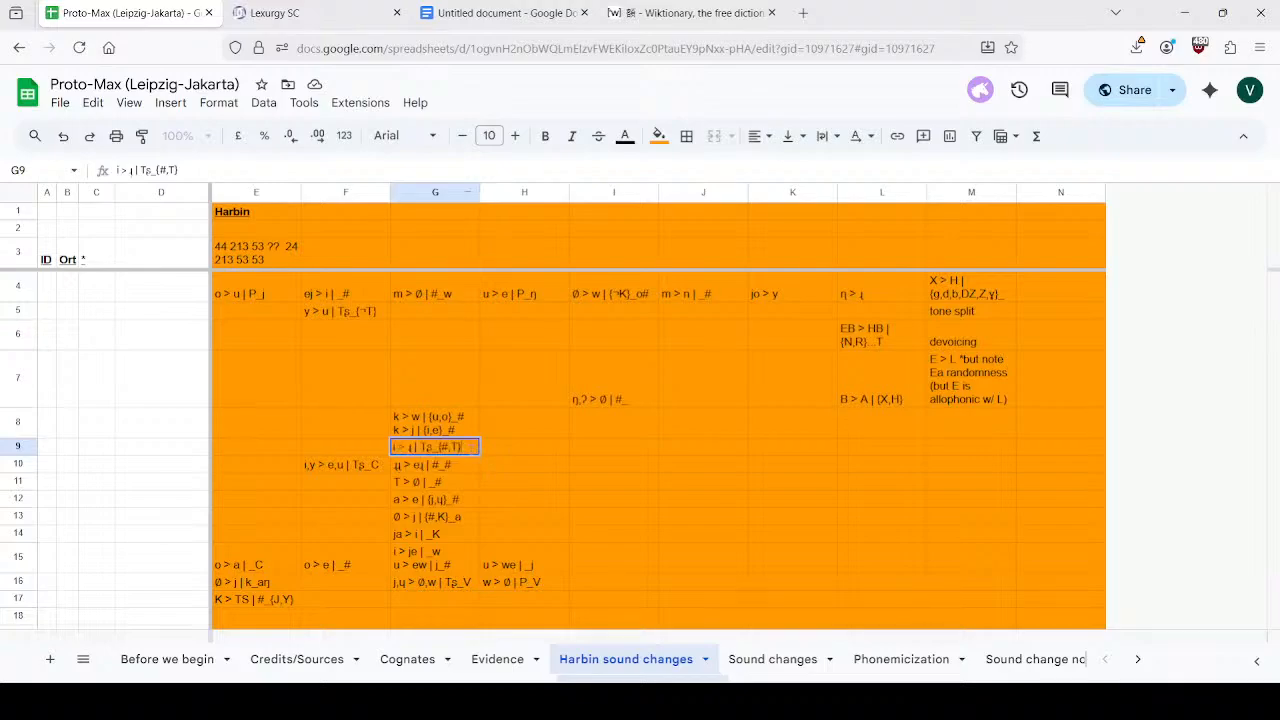
left_click(487, 446)
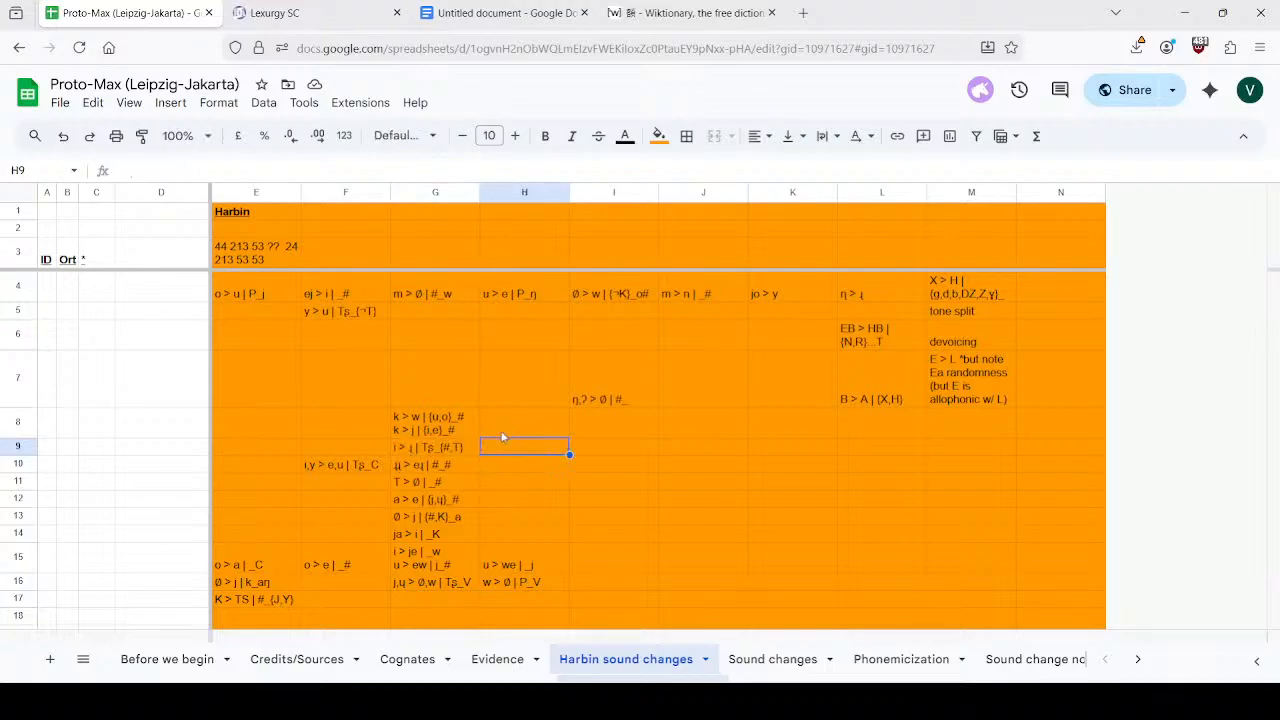
double_click(449, 537)
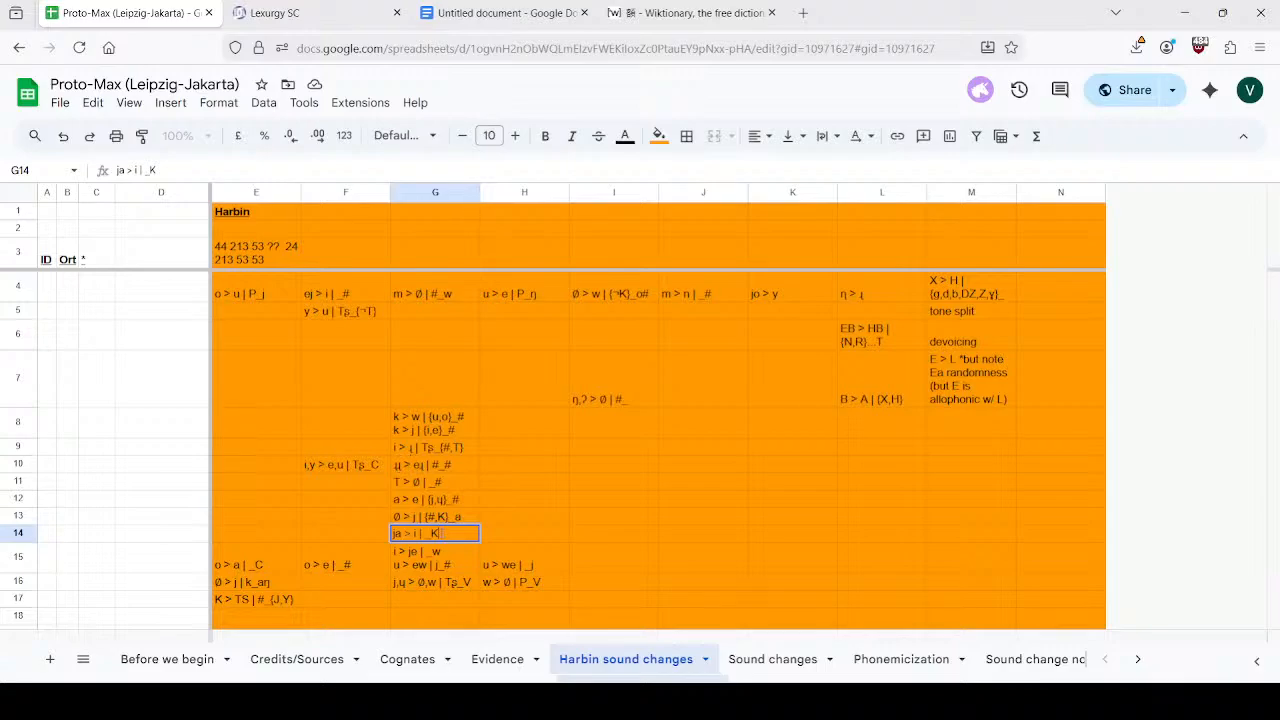
left_click(453, 426)
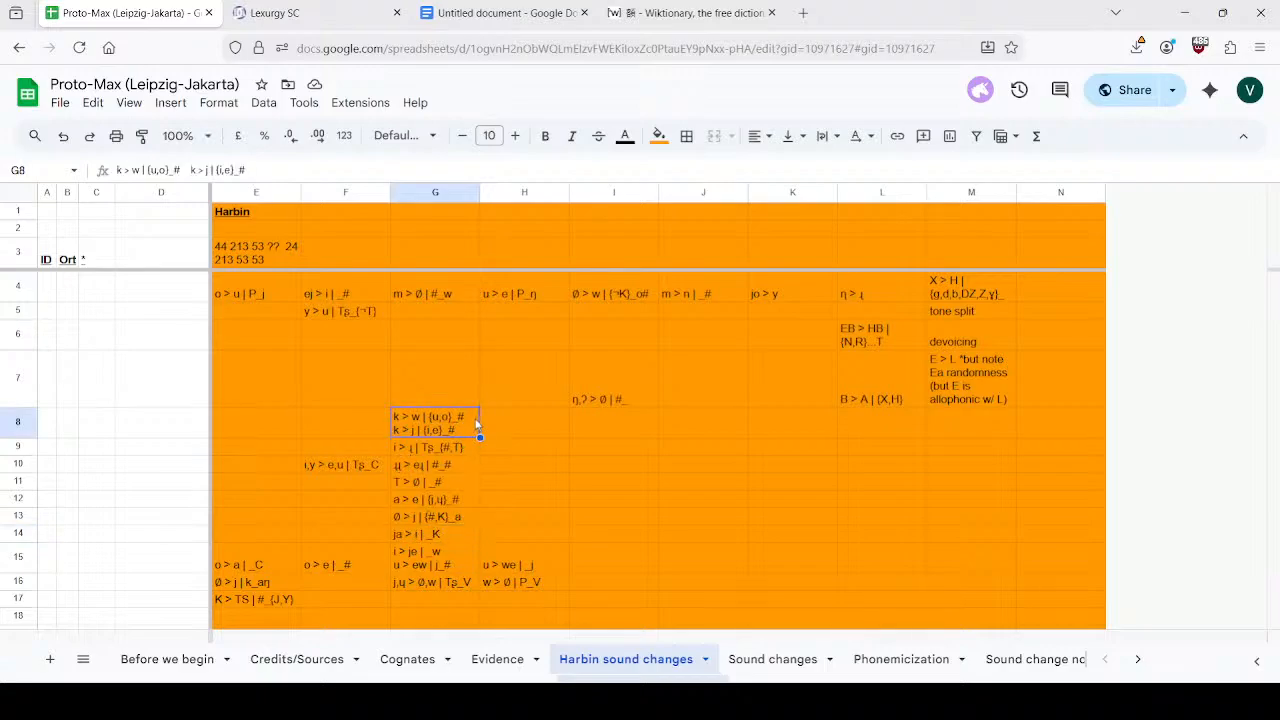
left_click(445, 538)
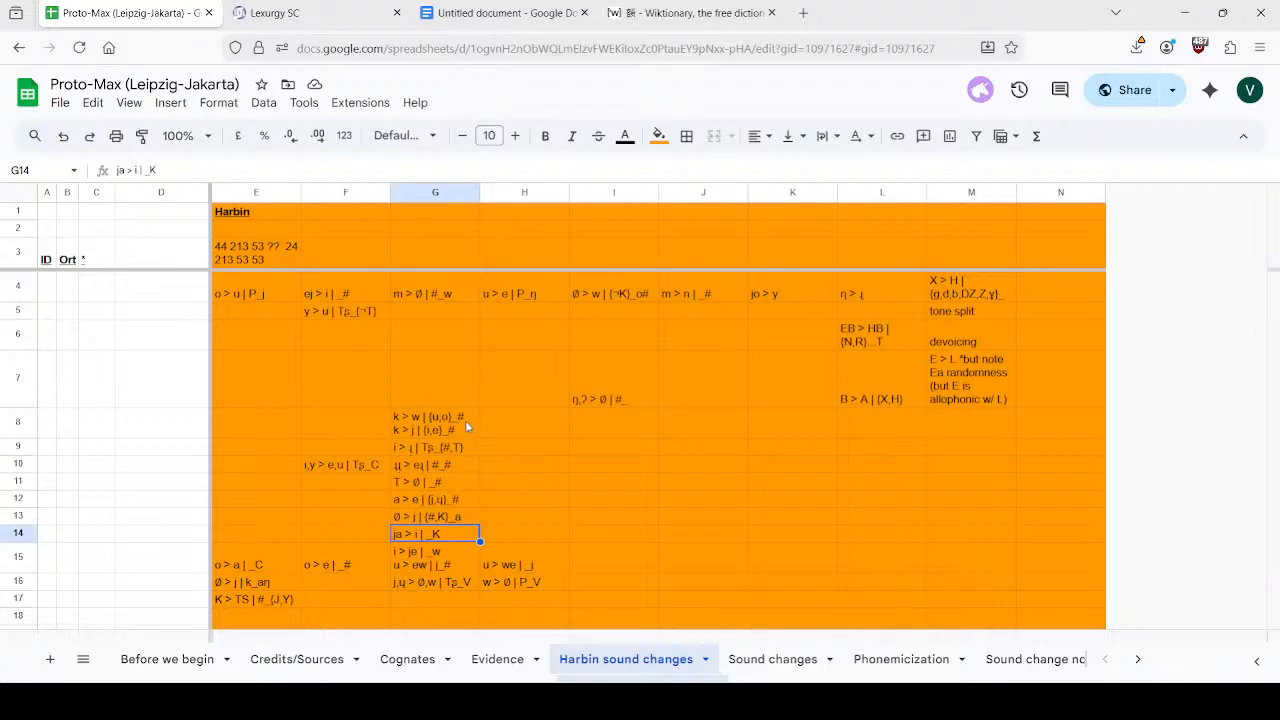
left_click(420, 446)
left_click(446, 533)
left_click(451, 448)
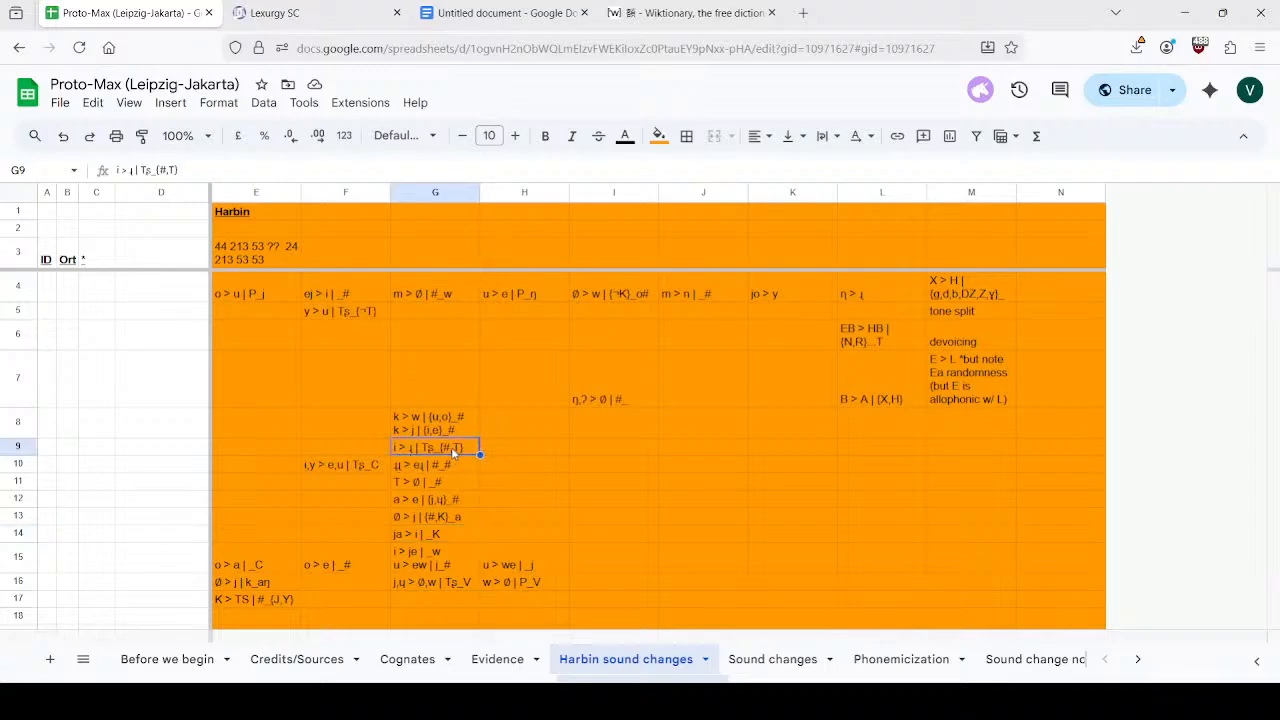
left_click(416, 531)
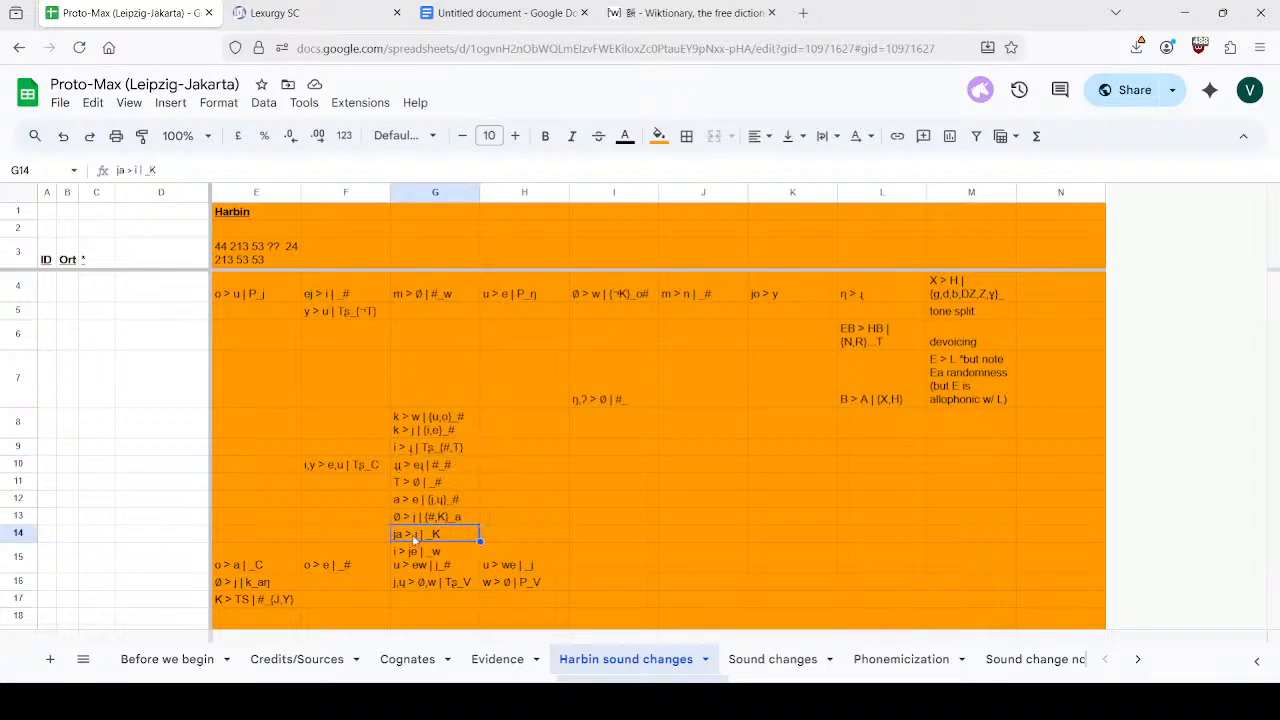
Try moving the "ja > i | _K" row up to row 9, directly below the final-k rules, and undo the move.
left_click(31, 535)
left_click_drag(31, 535, 33, 448)
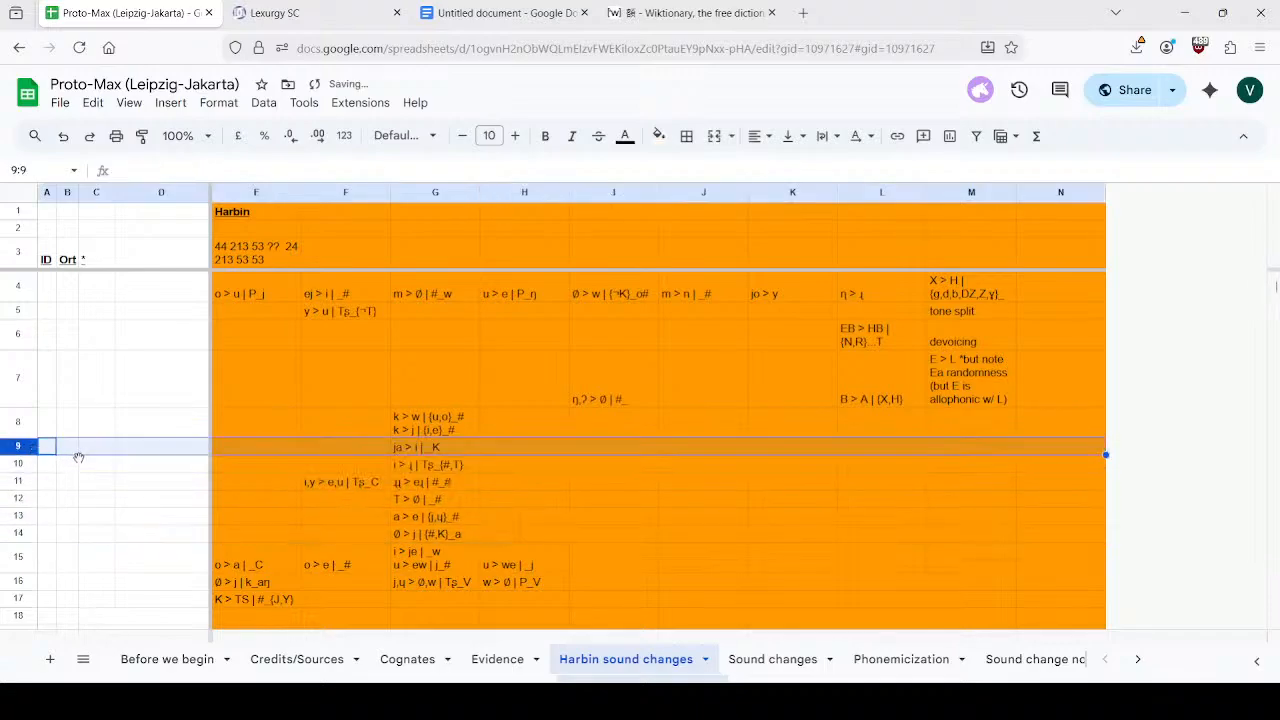
left_click(433, 536)
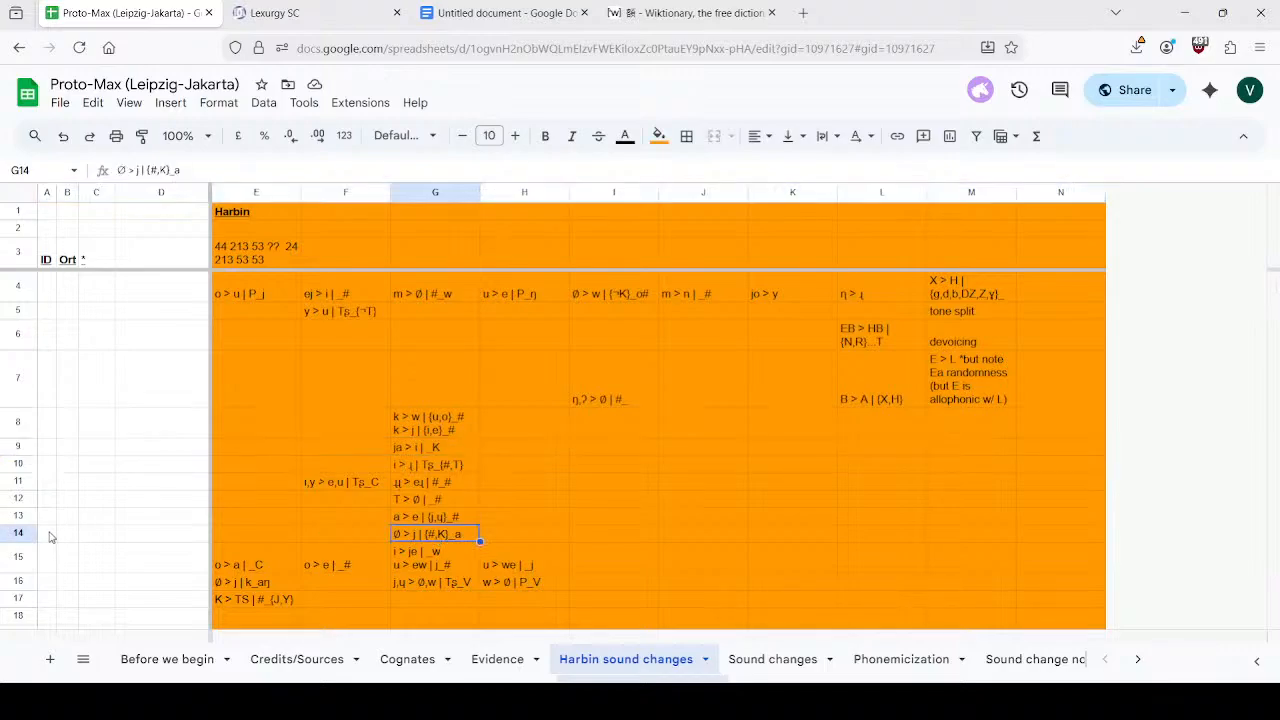
key("ctrl+z")
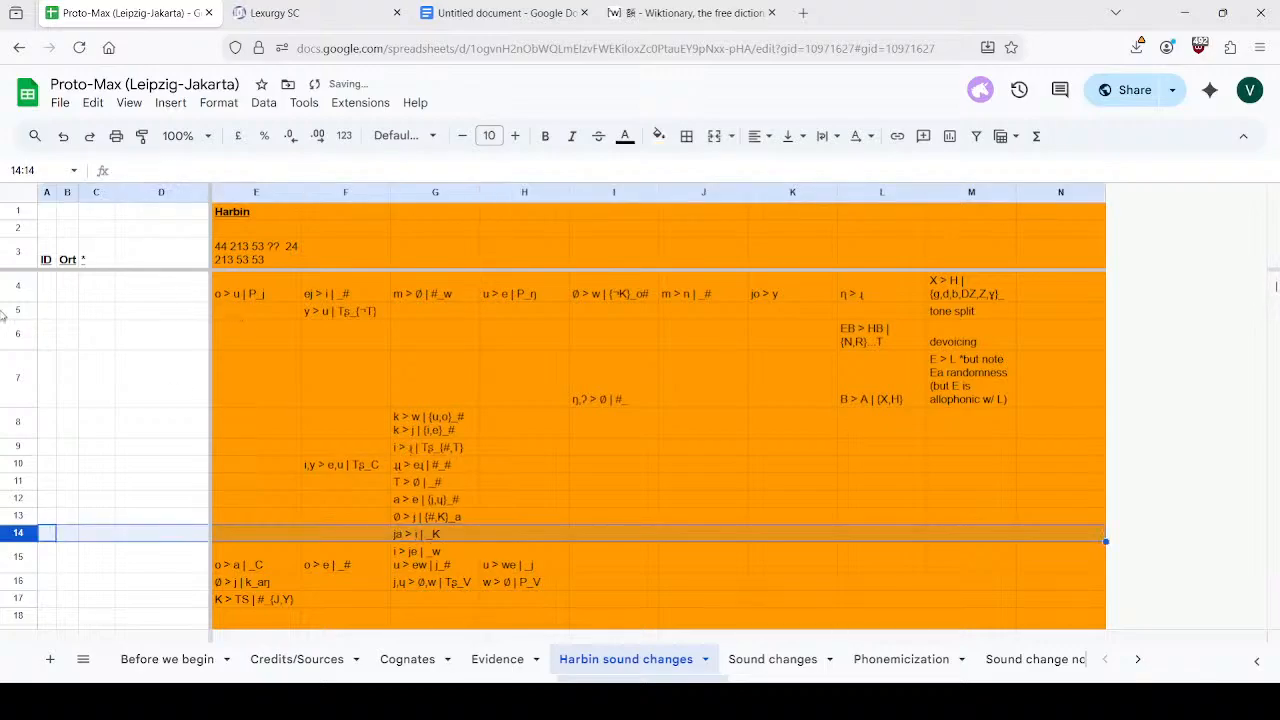
Move the "Ø > j | {#,K}_a" and "ja > i | _K" rows together to directly below the final-k rules in row 8.
left_click(26, 516)
left_click(26, 532, "shift")
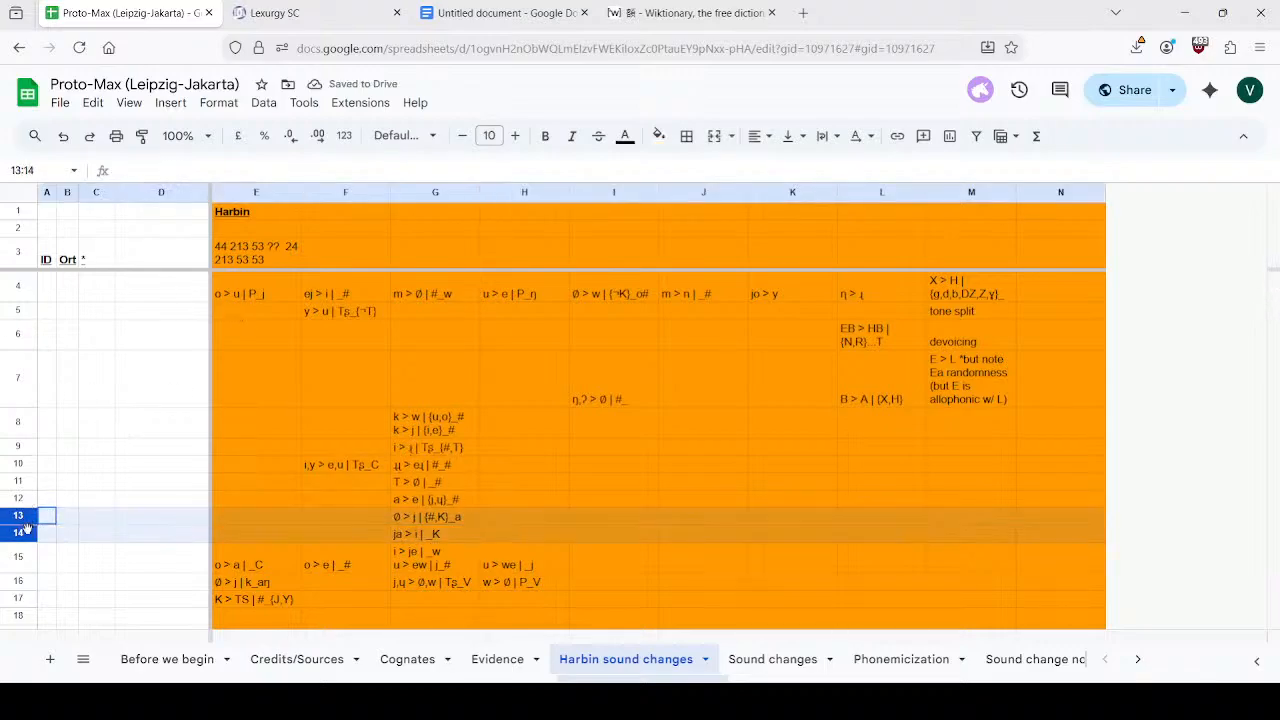
left_click_drag(26, 532, 44, 455)
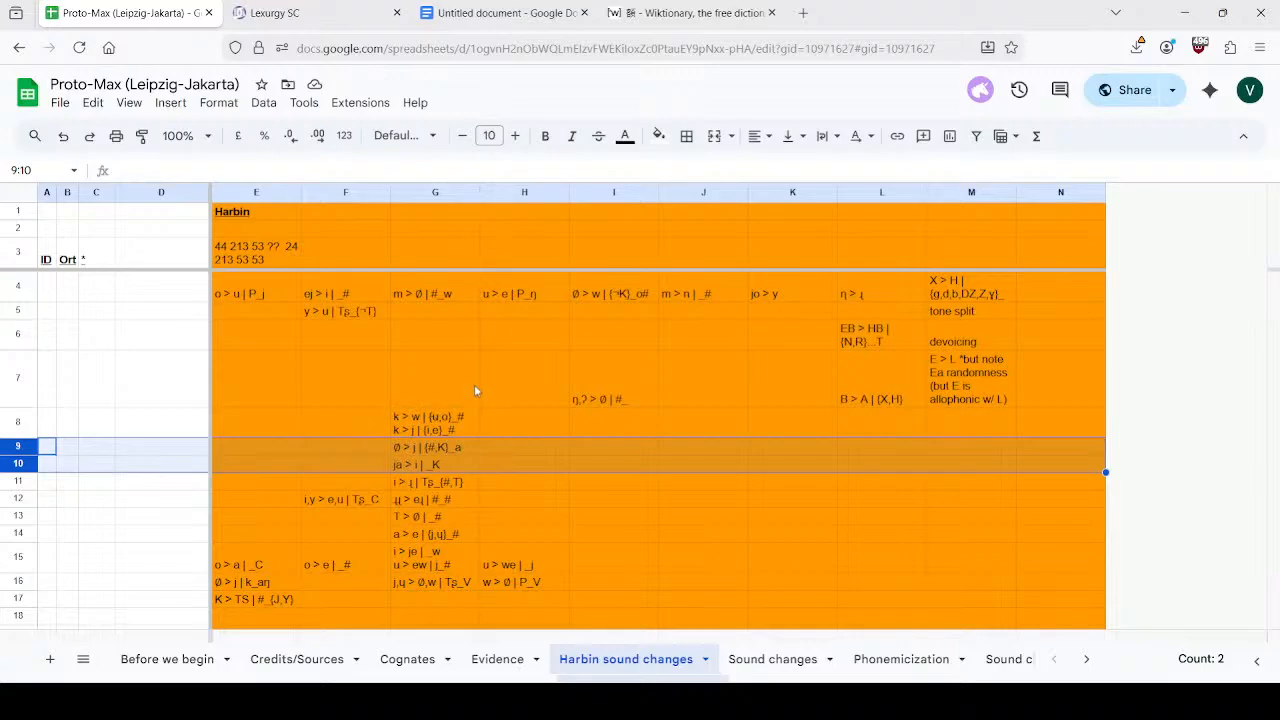
Cut the yod-excrescence-10 and jaK-smoothing-11 rules from below ja-smoothing-9 in Lexurgy's sound changes.
left_click(323, 14)
scroll(500, 316, "down", 4)
scroll(501, 316, "down", 12)
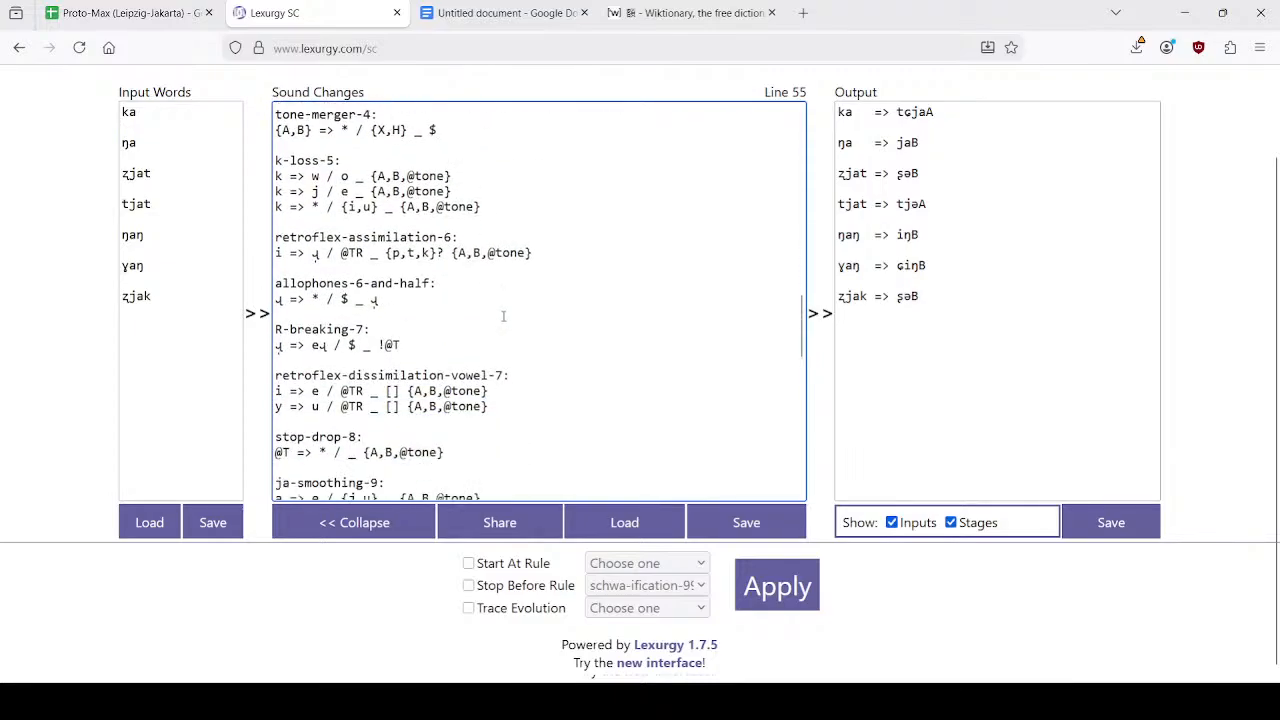
scroll(503, 316, "down", 2)
scroll(508, 316, "up", 4)
left_click_drag(519, 312, 520, 377)
key("ctrl+c")
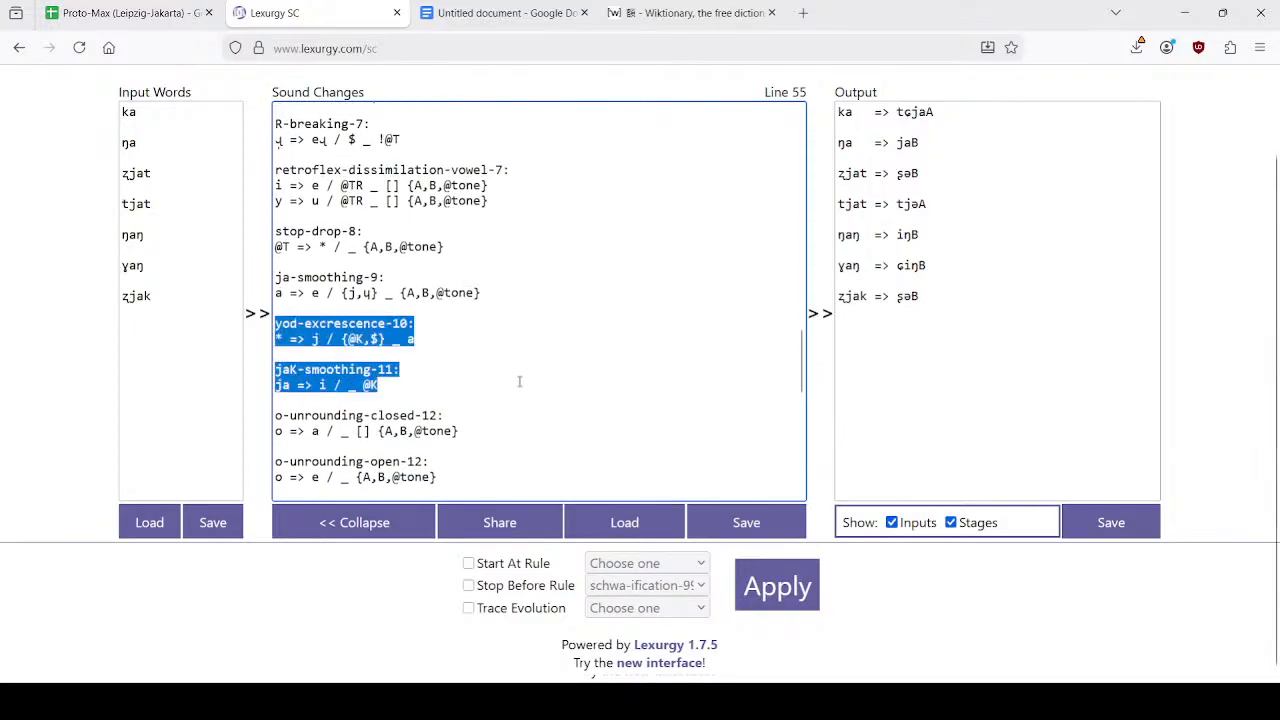
key("BackSpace")
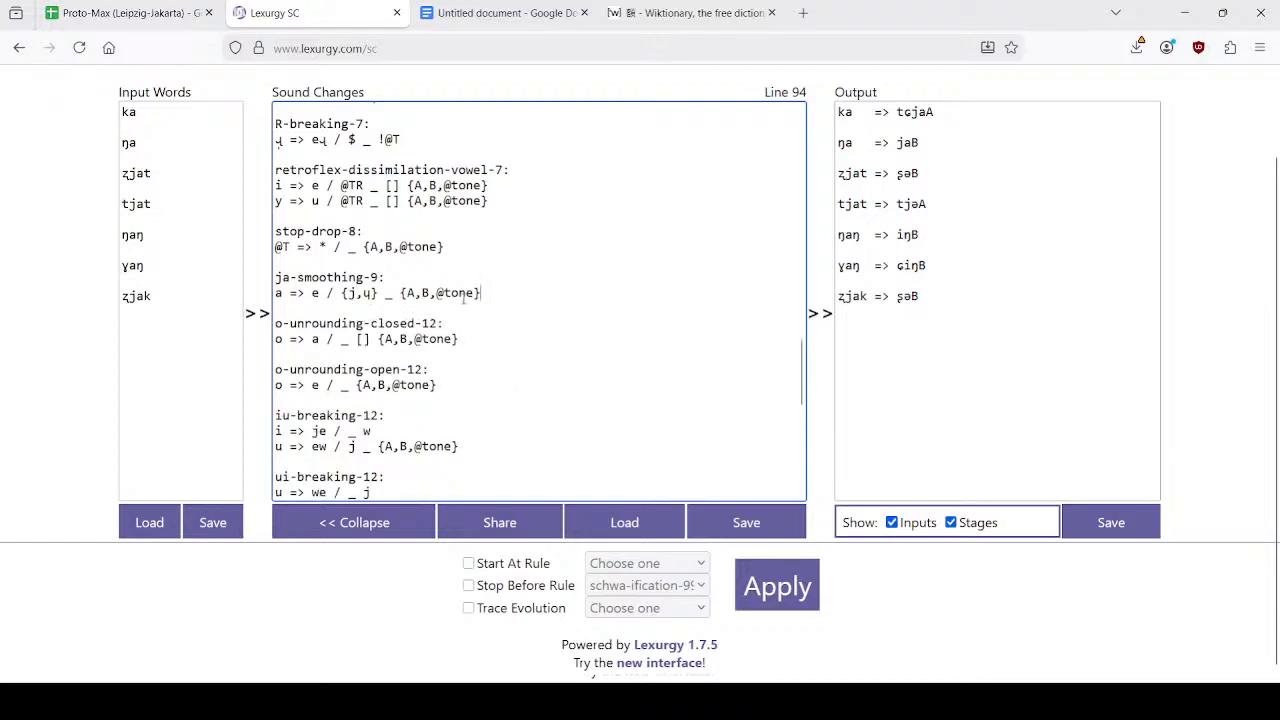
Paste the yod-excrescence-10 and jaK-smoothing-11 rules between k-loss-5 and retroflex-assimilation-6, apply the changes and check the outputs for "ka" and "zjak".
scroll(489, 340, "up", 10)
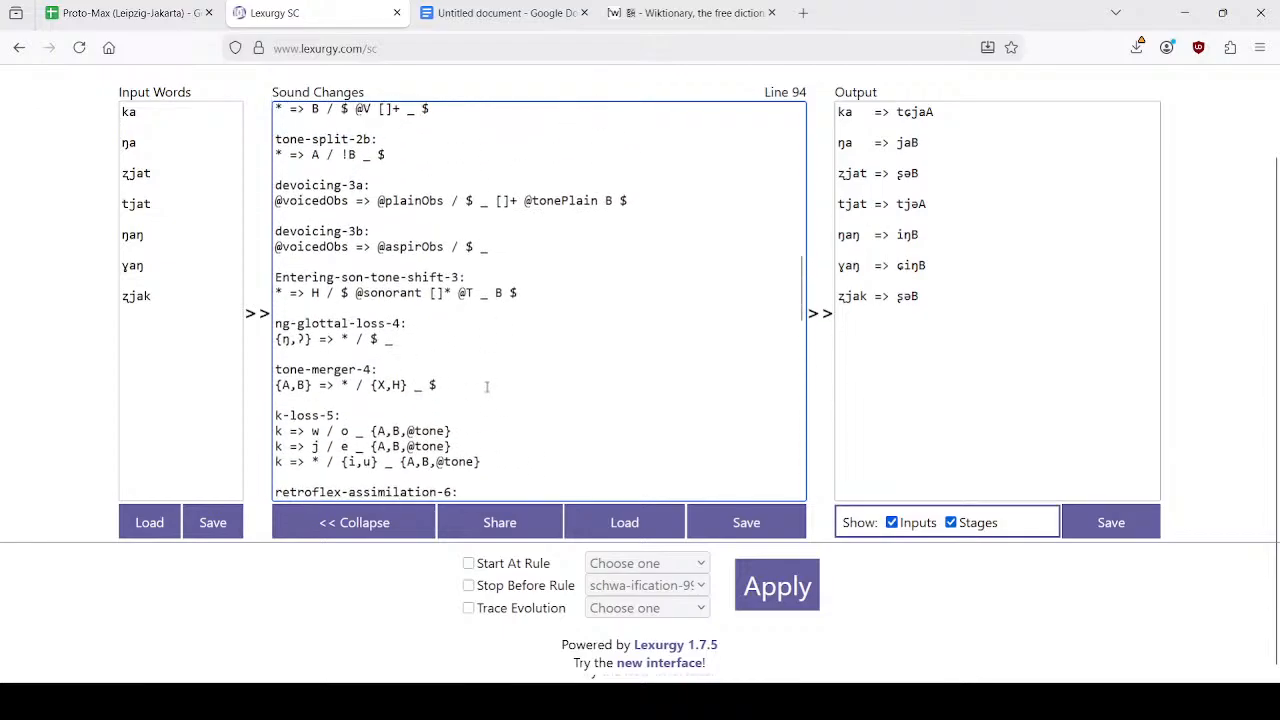
left_click(487, 387)
left_click(138, 6)
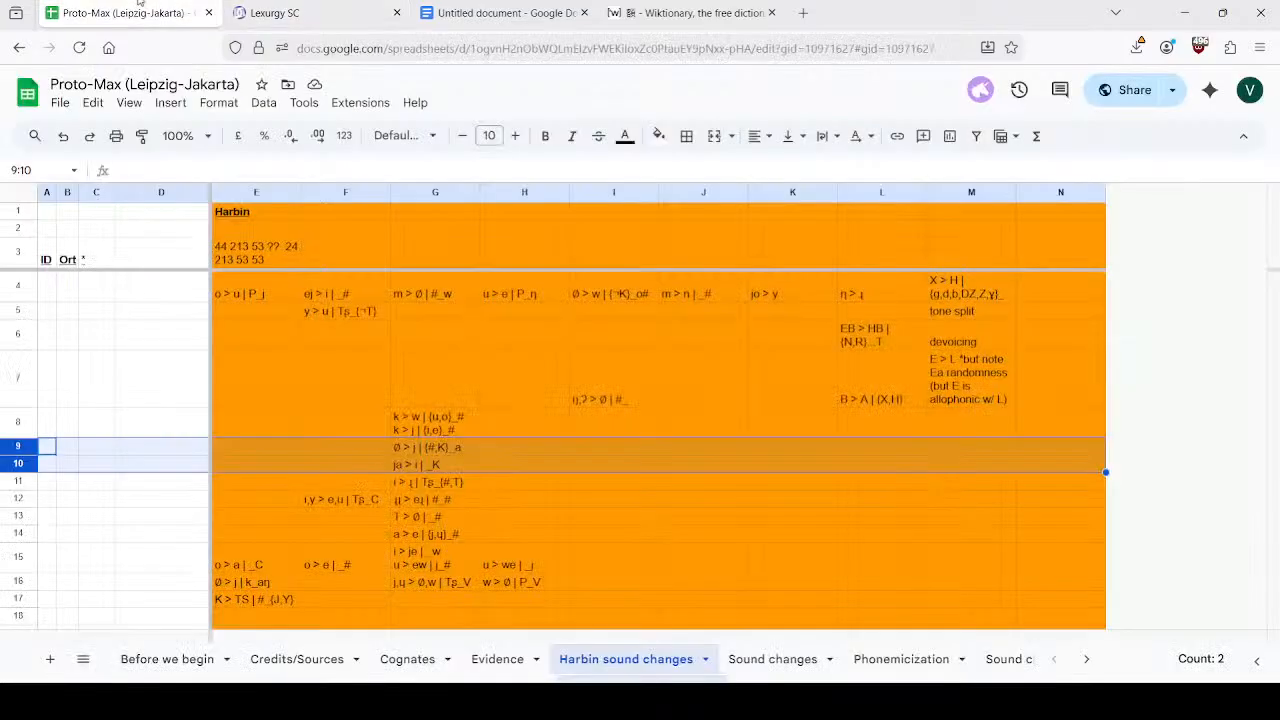
left_click(290, 13)
scroll(397, 154, "down", 3)
left_click(508, 277)
key("ctrl+v")
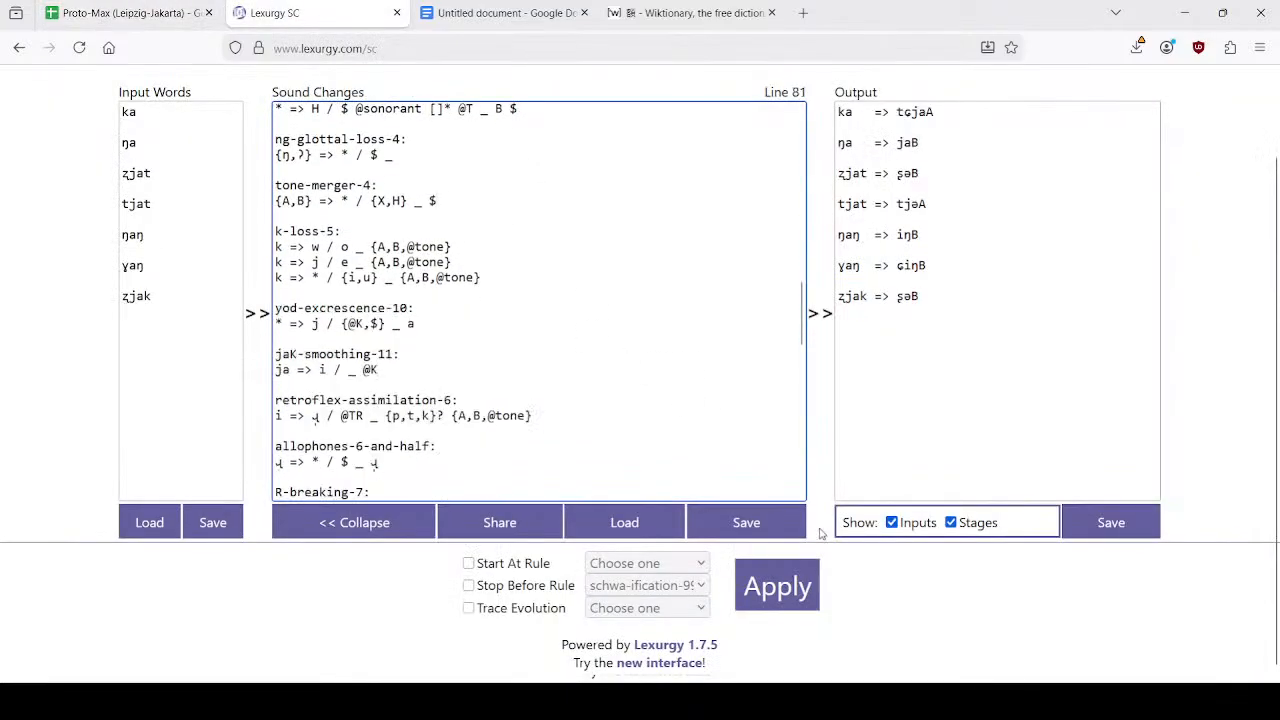
left_click(778, 588)
left_click(917, 112)
left_click(898, 297)
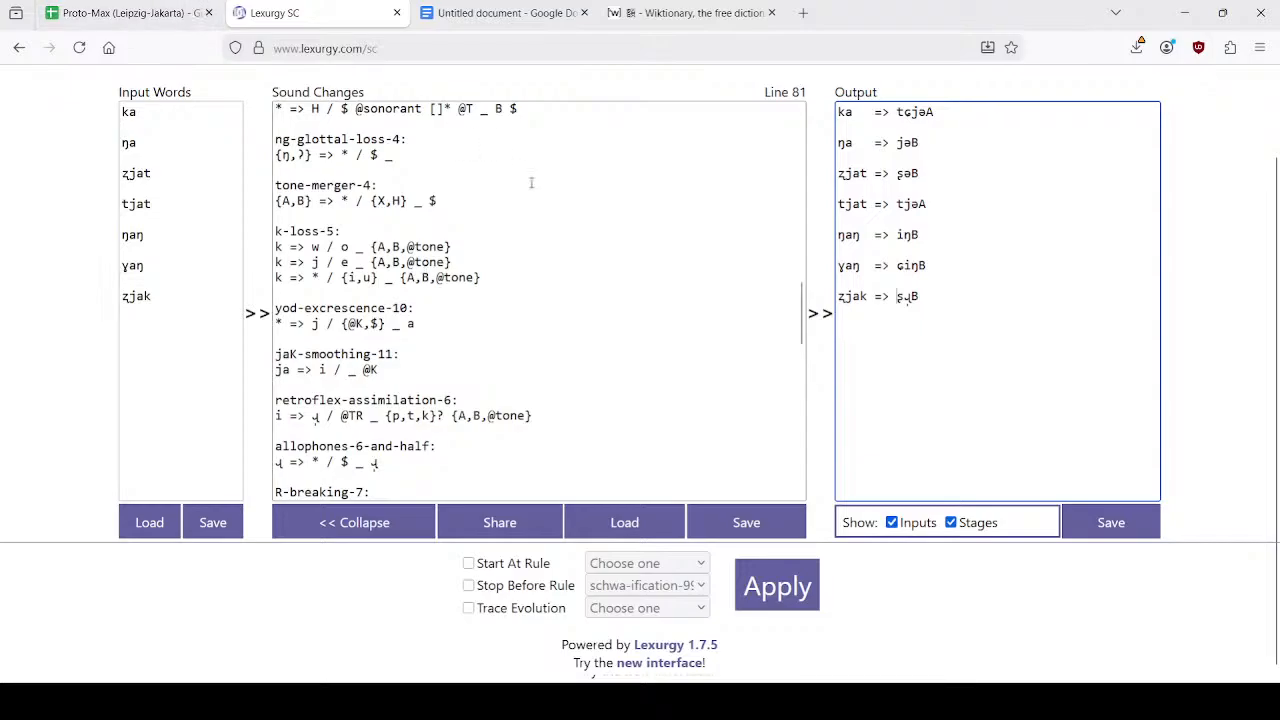
Move the ja-smoothing-9 rule from below stop-drop-8 to between k-loss-5 and yod-excrescence-10, and apply the sound changes.
scroll(517, 303, "down", 4)
scroll(500, 313, "down", 3)
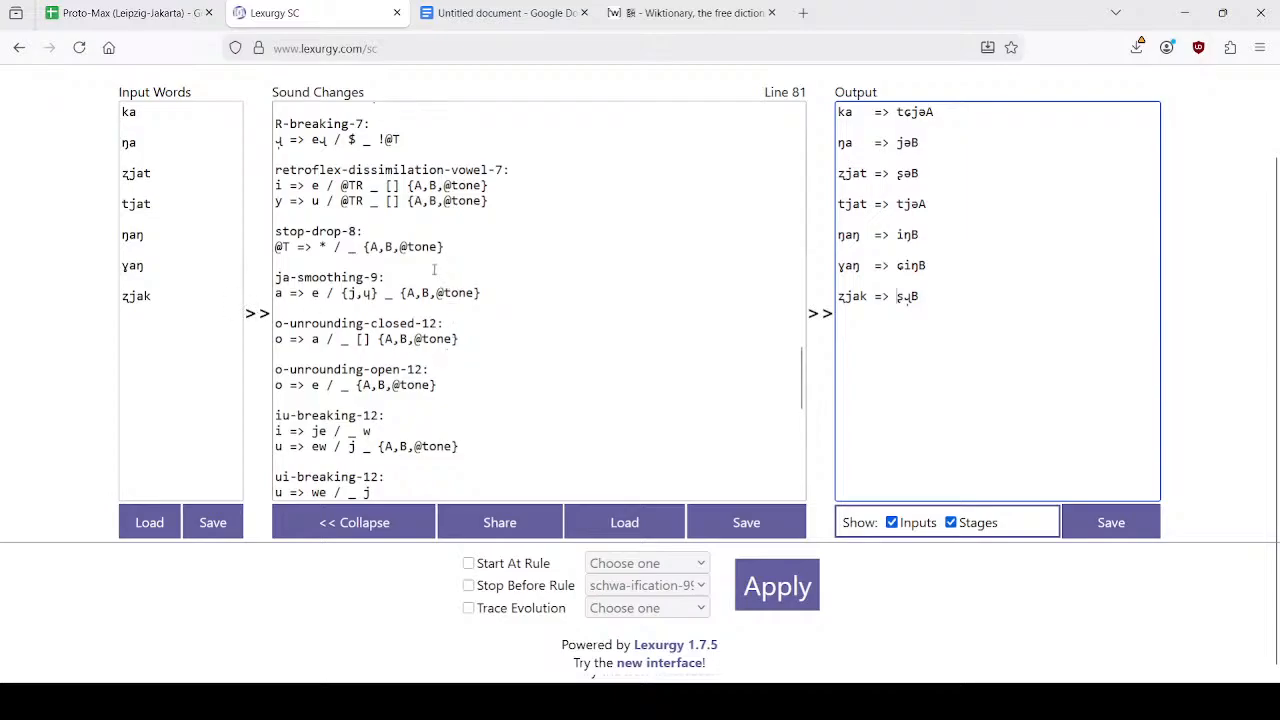
left_click_drag(496, 262, 525, 290)
key("ctrl+c")
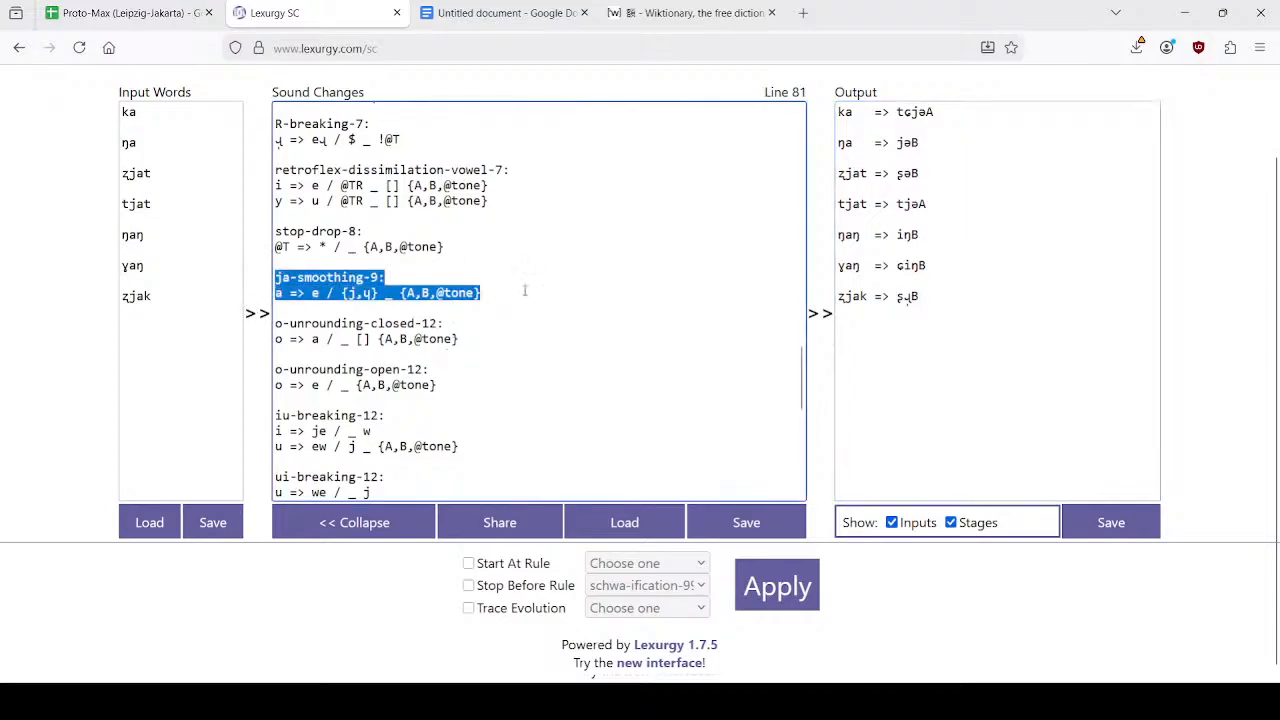
left_click(585, 321)
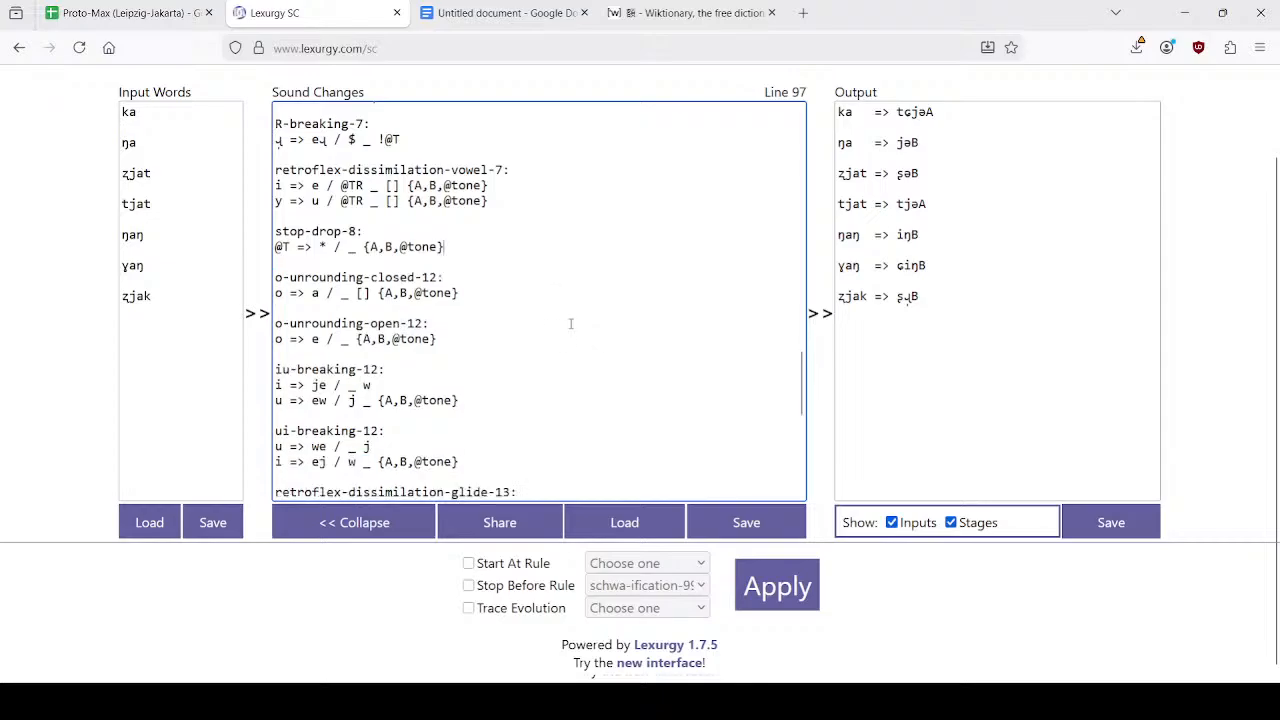
scroll(571, 323, "up", 10)
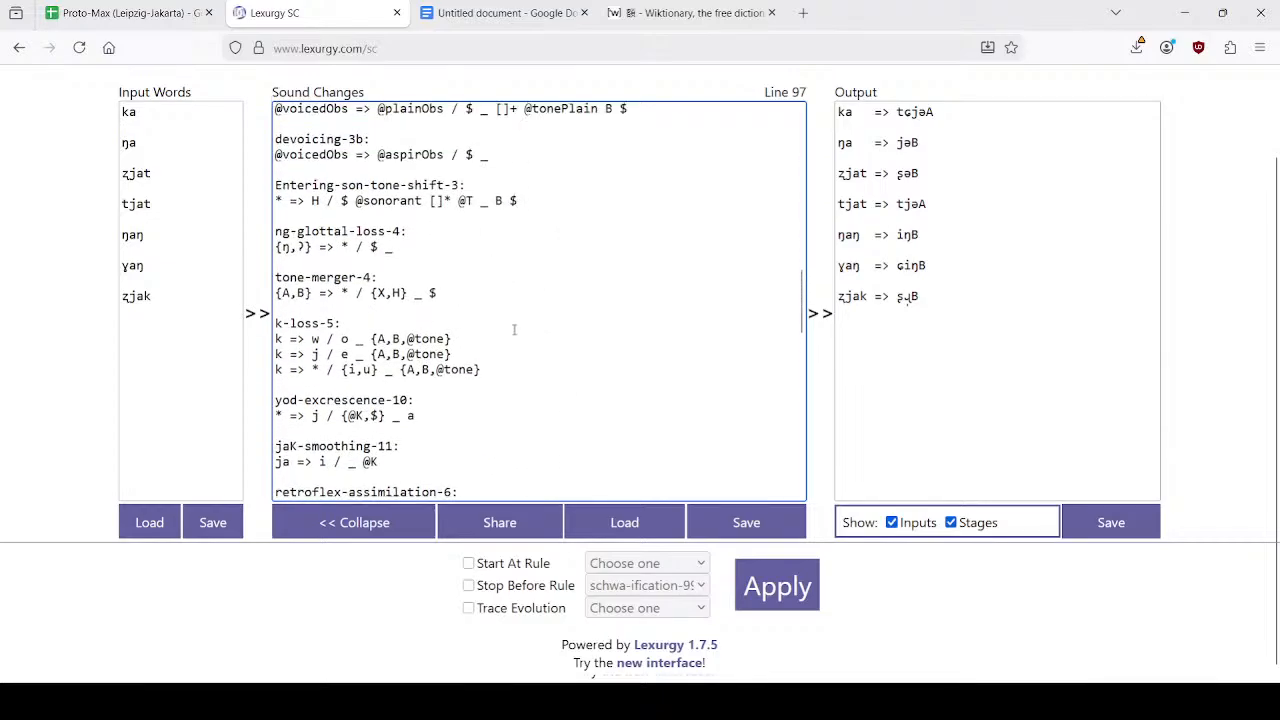
left_click(510, 370)
key("ctrl+v")
left_click(796, 574)
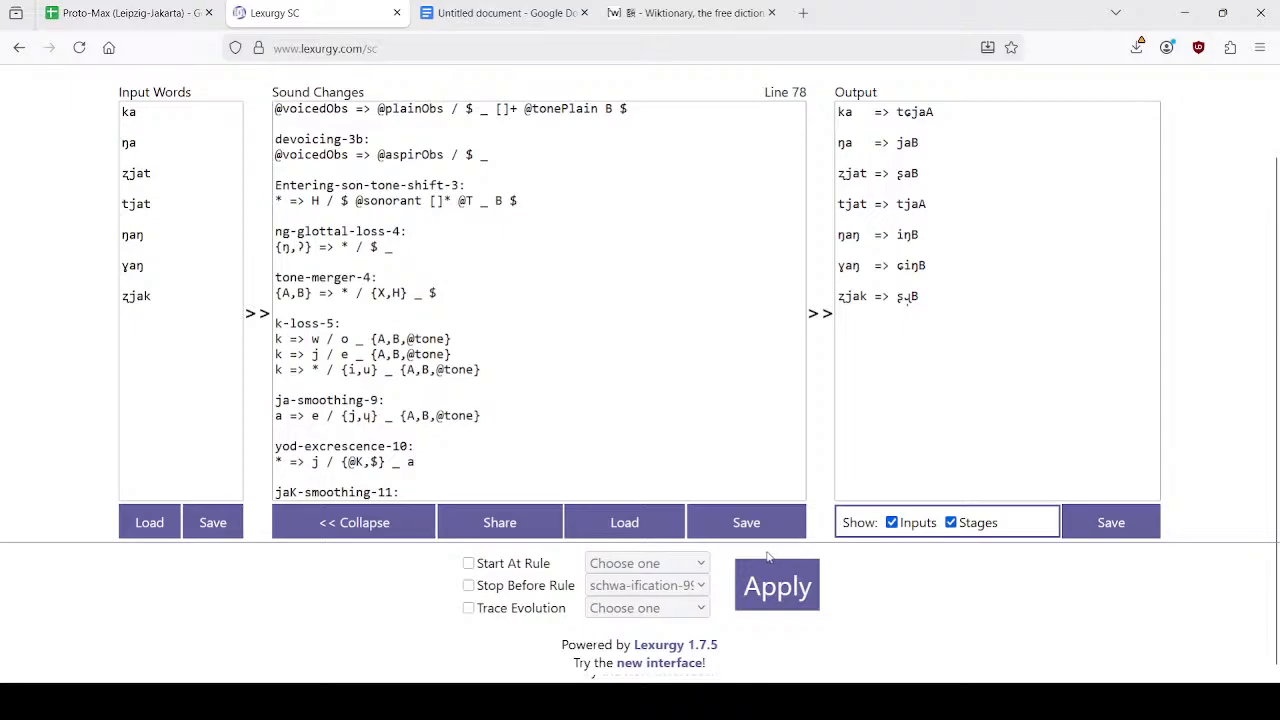
Move the "a > e | {j,ɥ}_#" row in the Harbin sheet up to row 9, directly below the final-k rules.
left_click(124, 10)
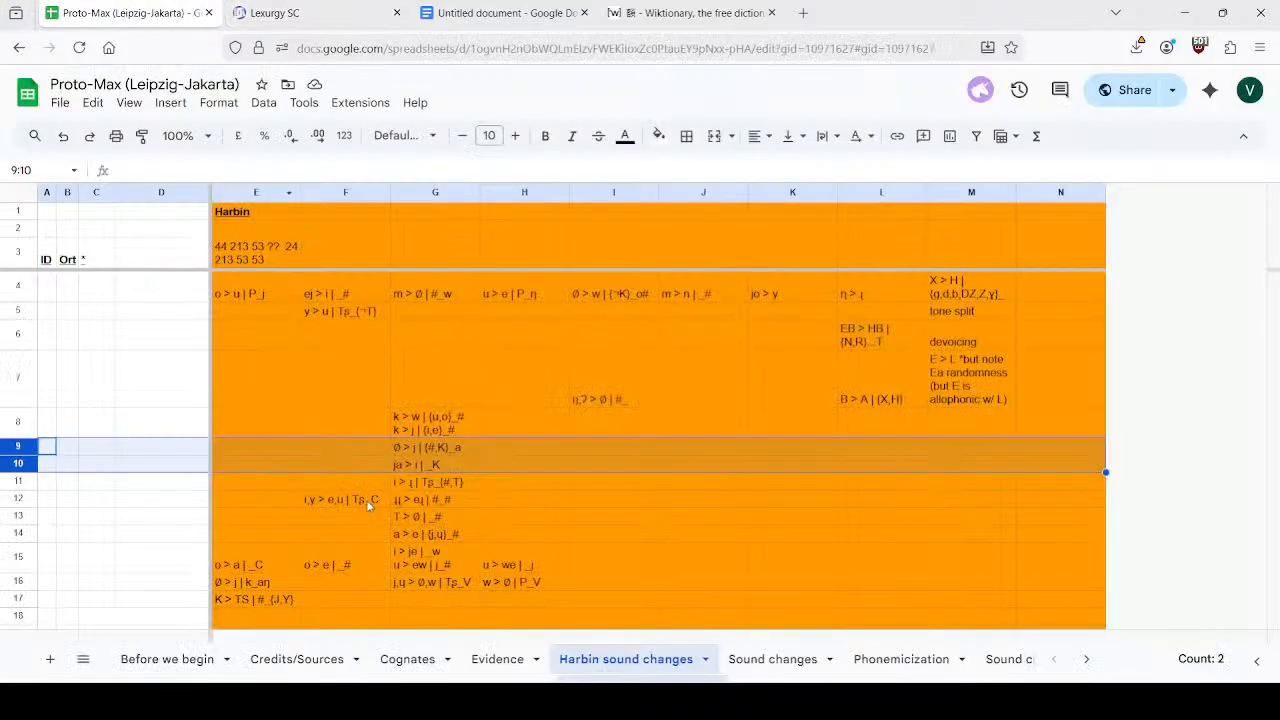
left_click(20, 533)
left_click_drag(20, 533, 33, 450)
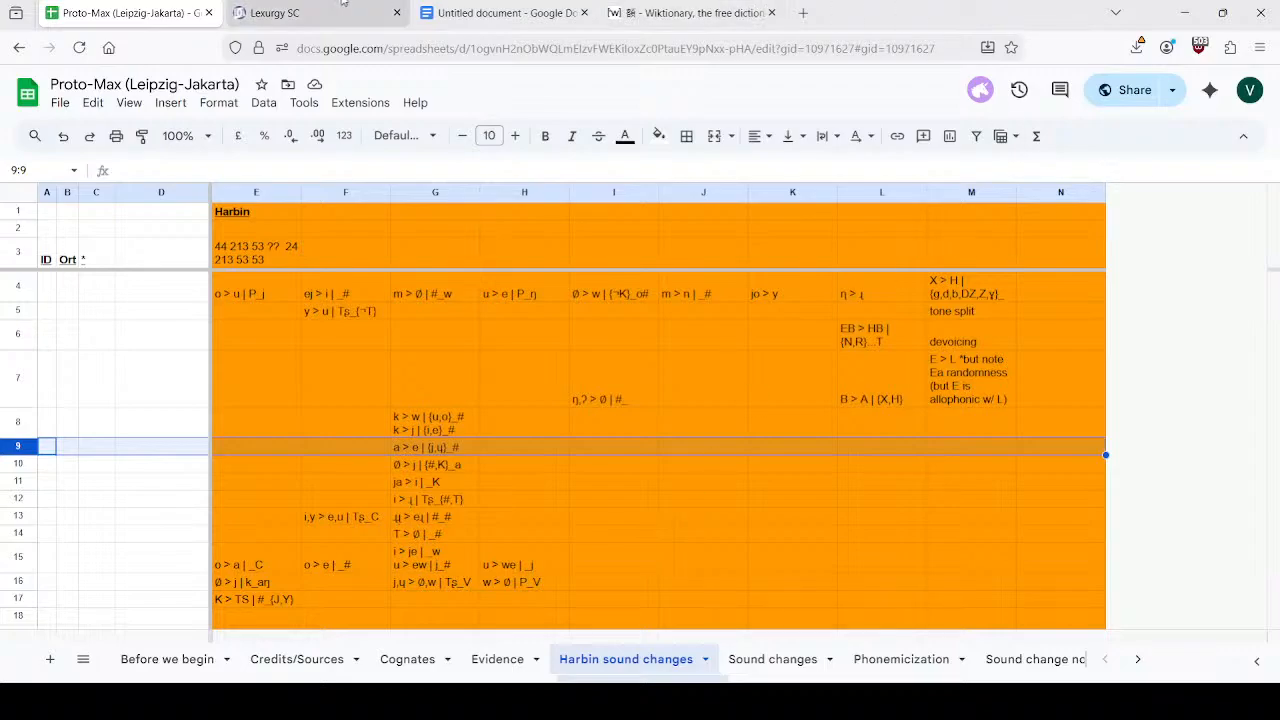
Restore the full input word list beginning with "xwoX" in Lexurgy and apply the sound changes to it.
left_click(270, 12)
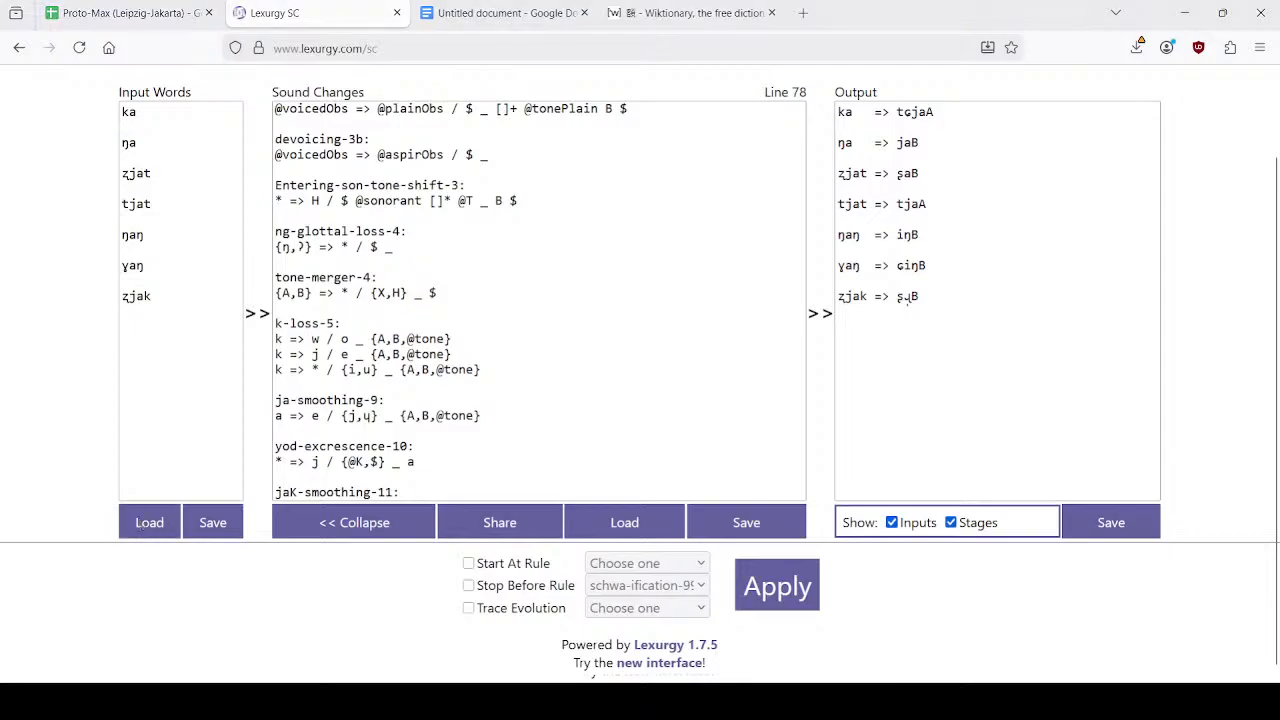
double_click(263, 149)
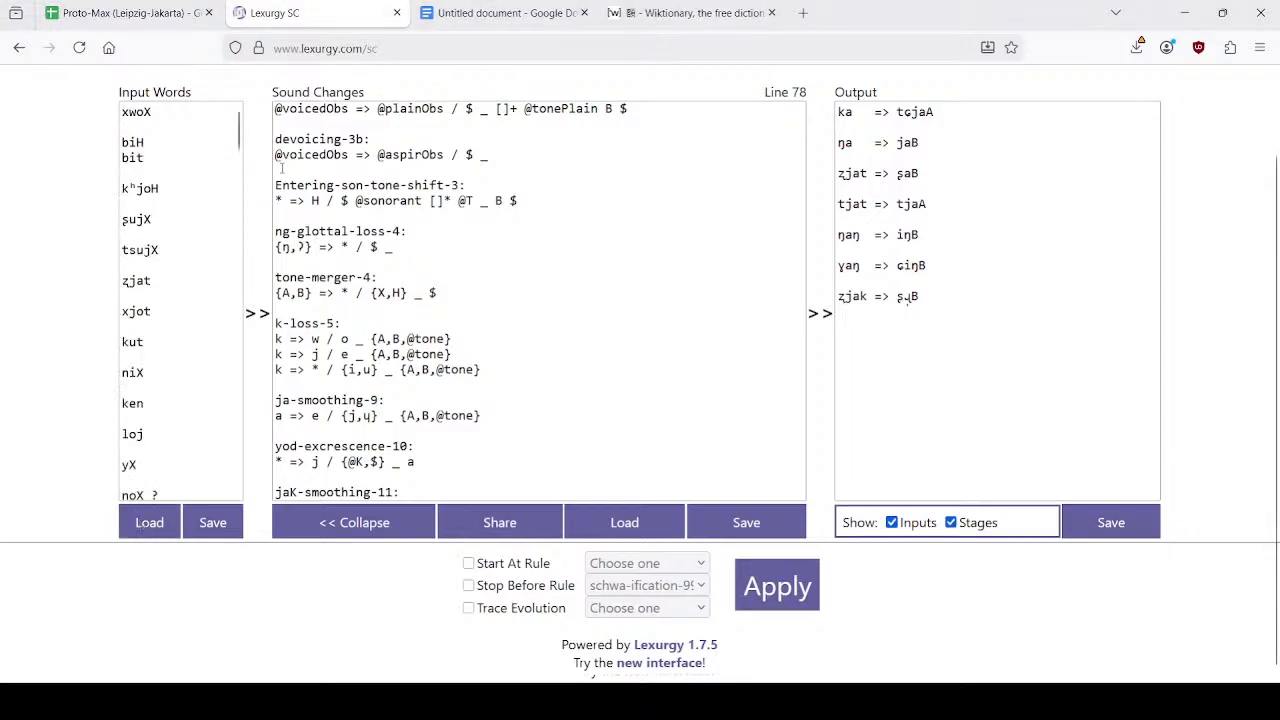
left_click(777, 572)
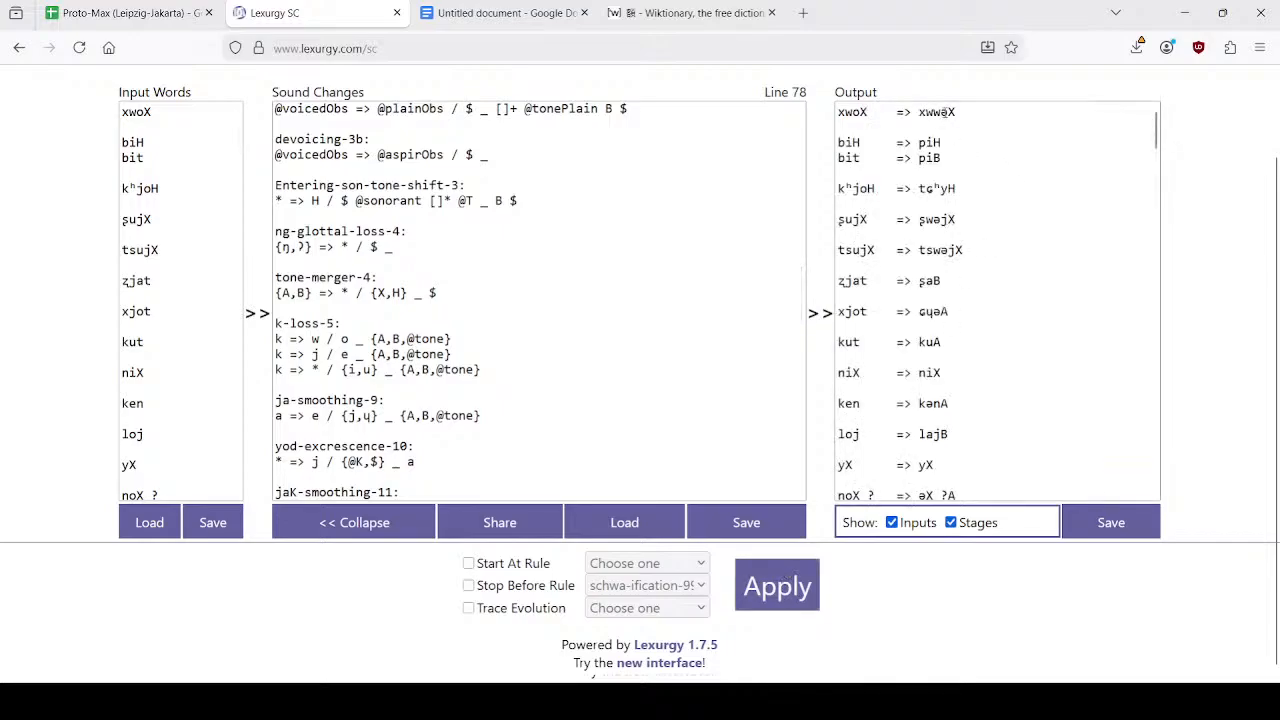
Review the early Lexurgy rules and the reordered rows of the Harbin sound changes sheet.
scroll(975, 184, "up", 2)
scroll(1222, 258, "down", 2)
scroll(585, 322, "up", 5)
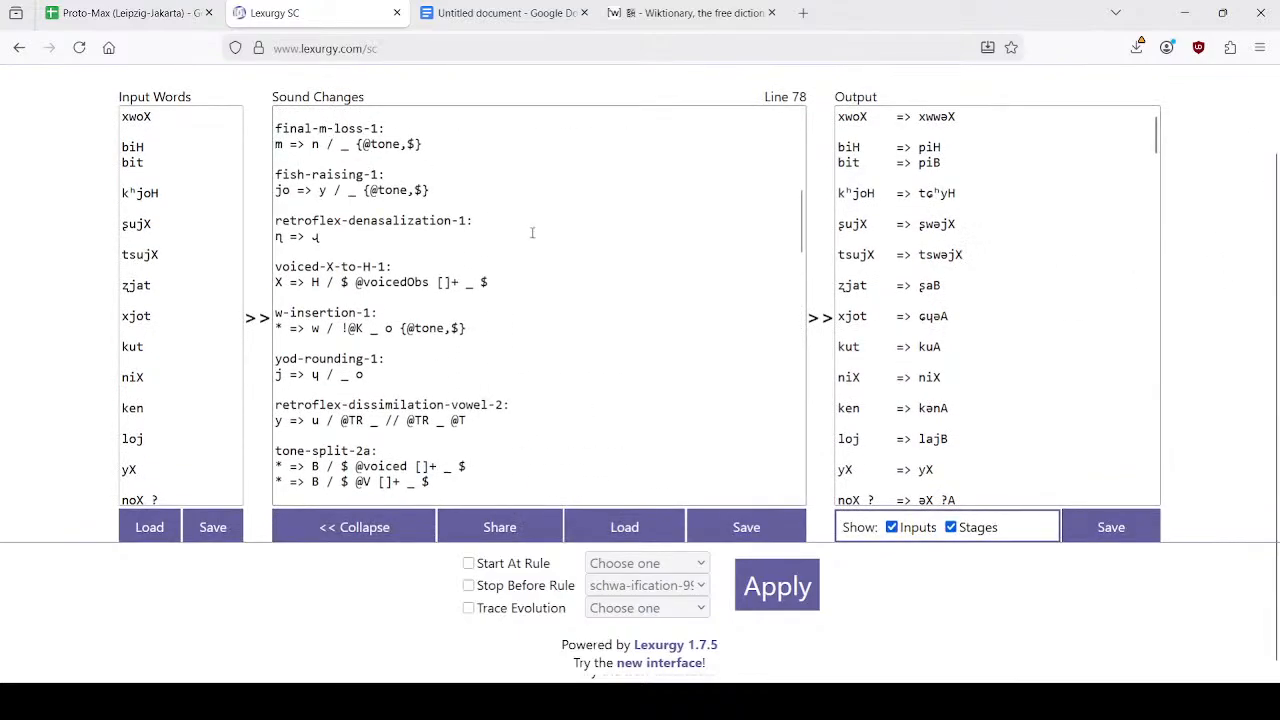
left_click(133, 12)
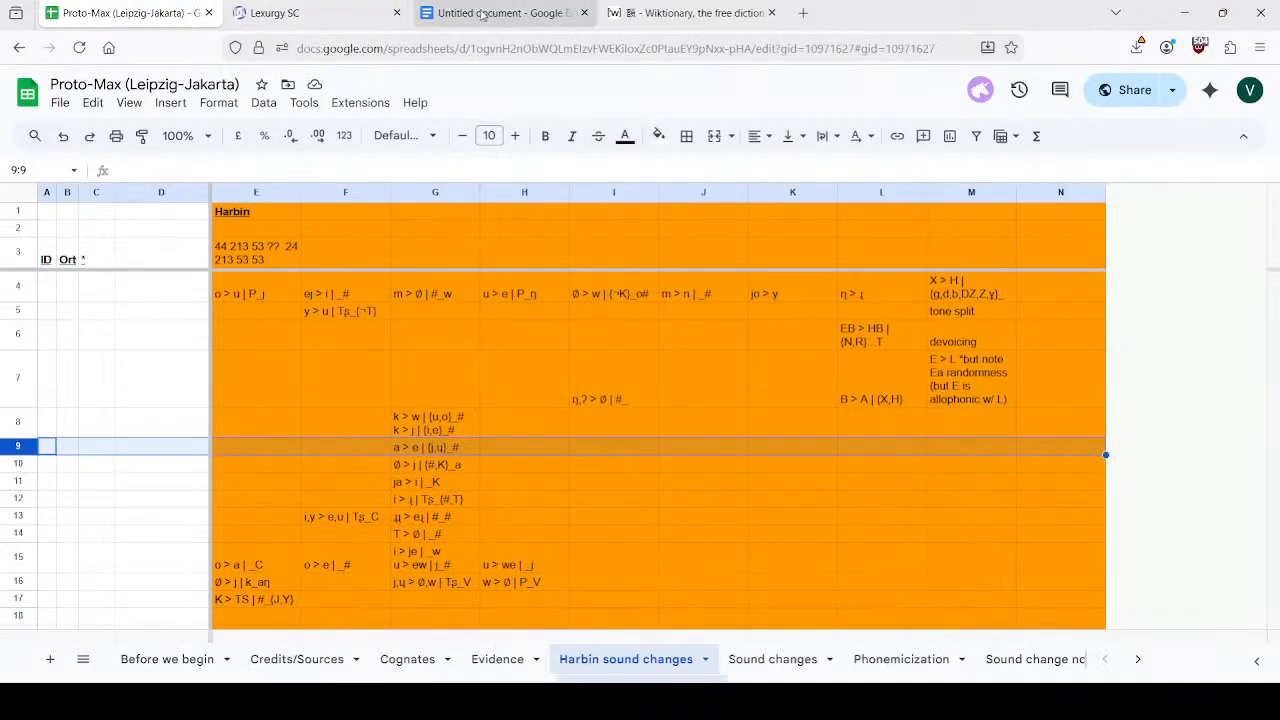
Try adding the line "ww => w" to the w-insertion-1 rule in Lexurgy and apply the sound changes.
left_click(335, 14)
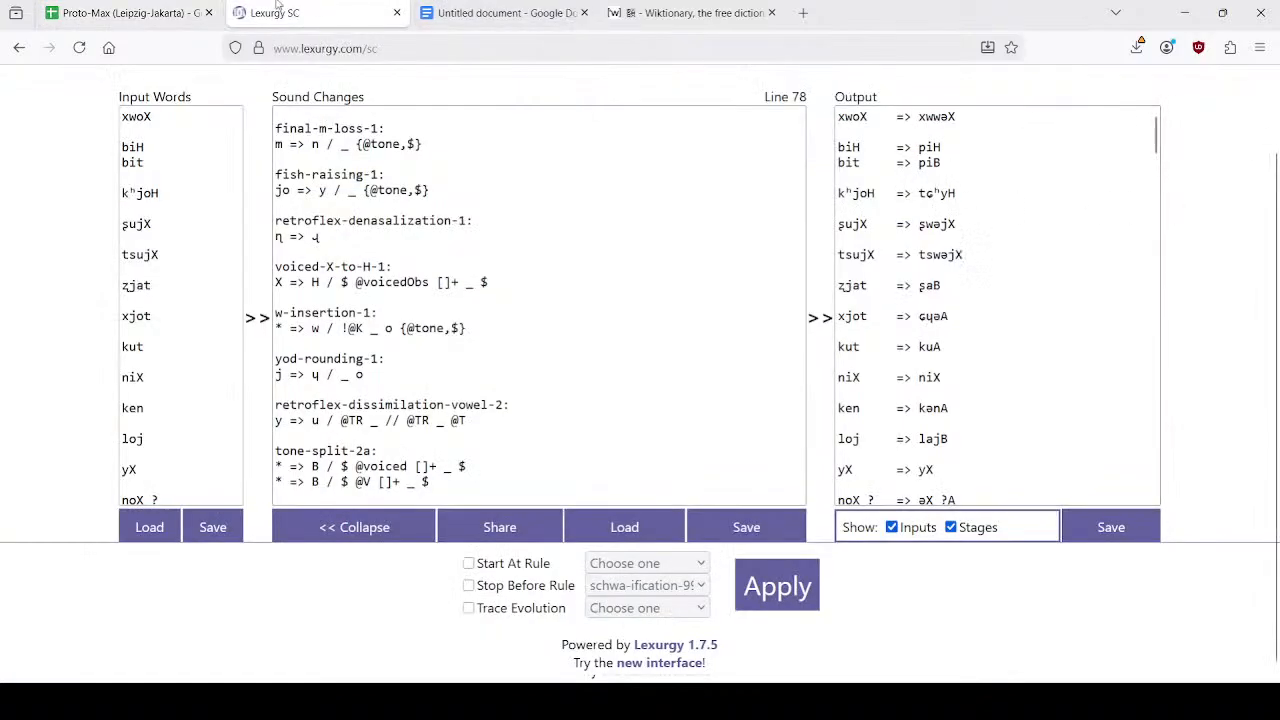
left_click(133, 12)
left_click(500, 12)
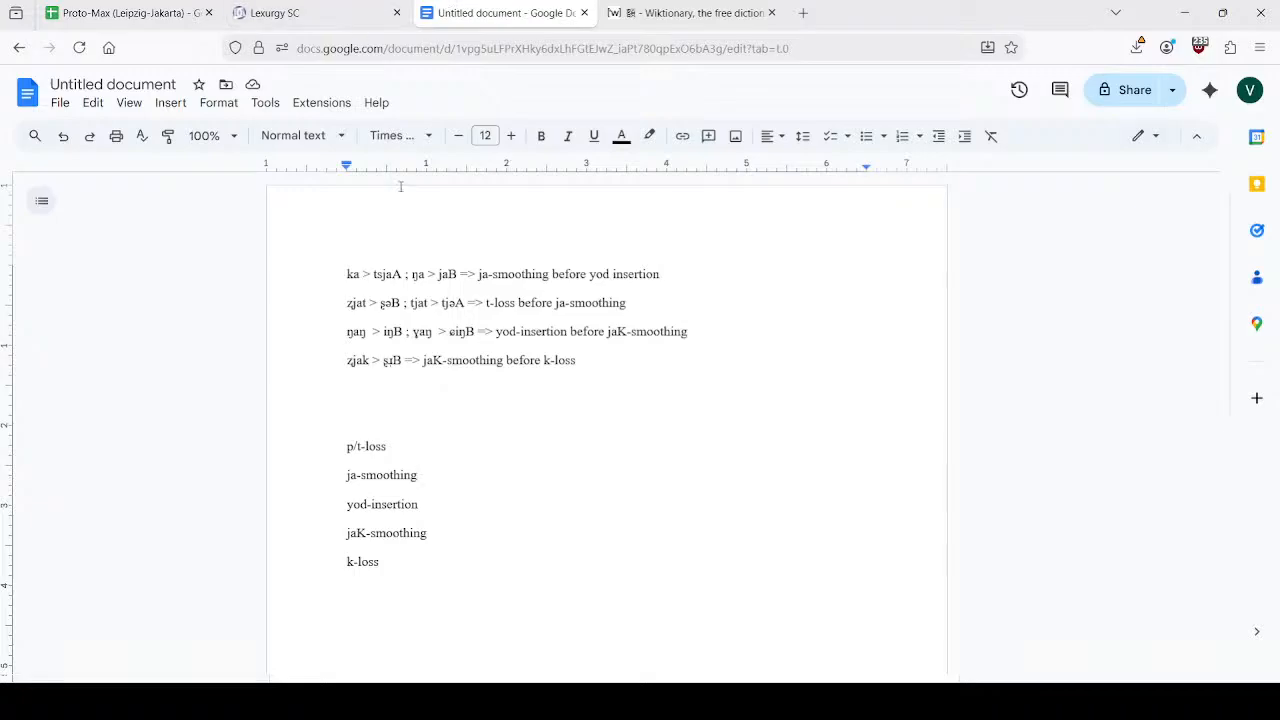
left_click(300, 12)
scroll(443, 224, "up", 5)
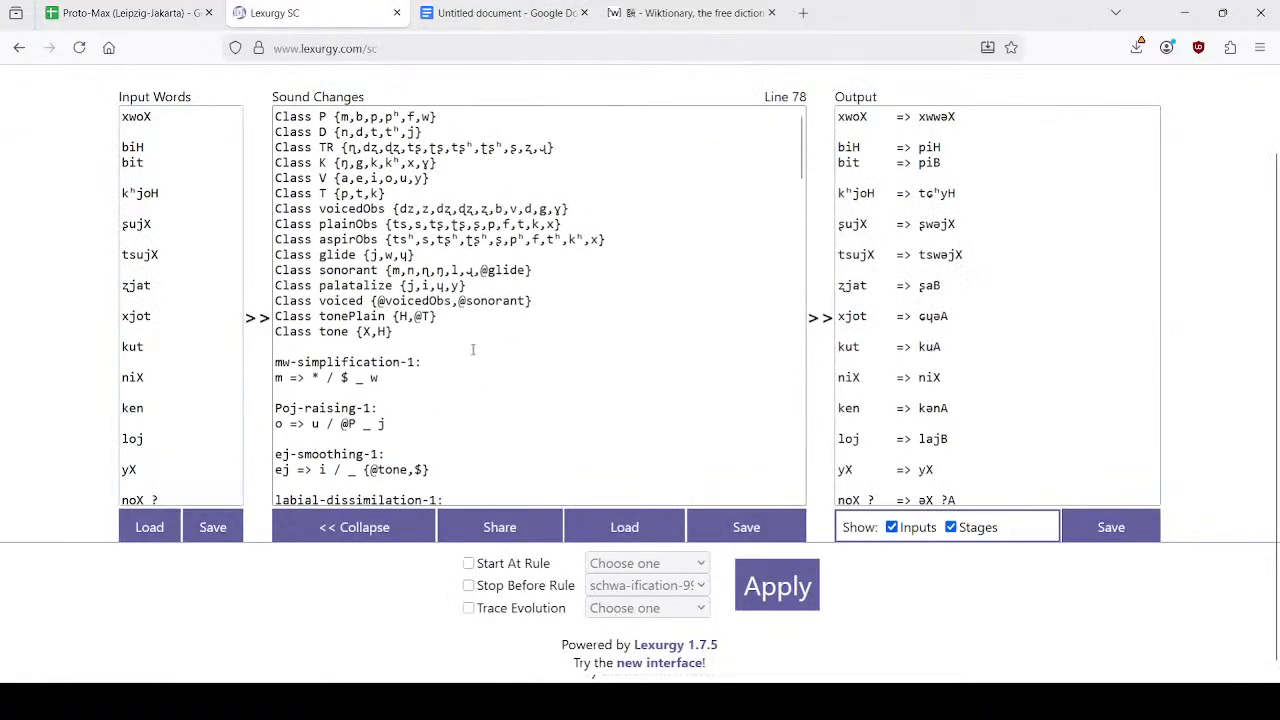
scroll(452, 374, "down", 2)
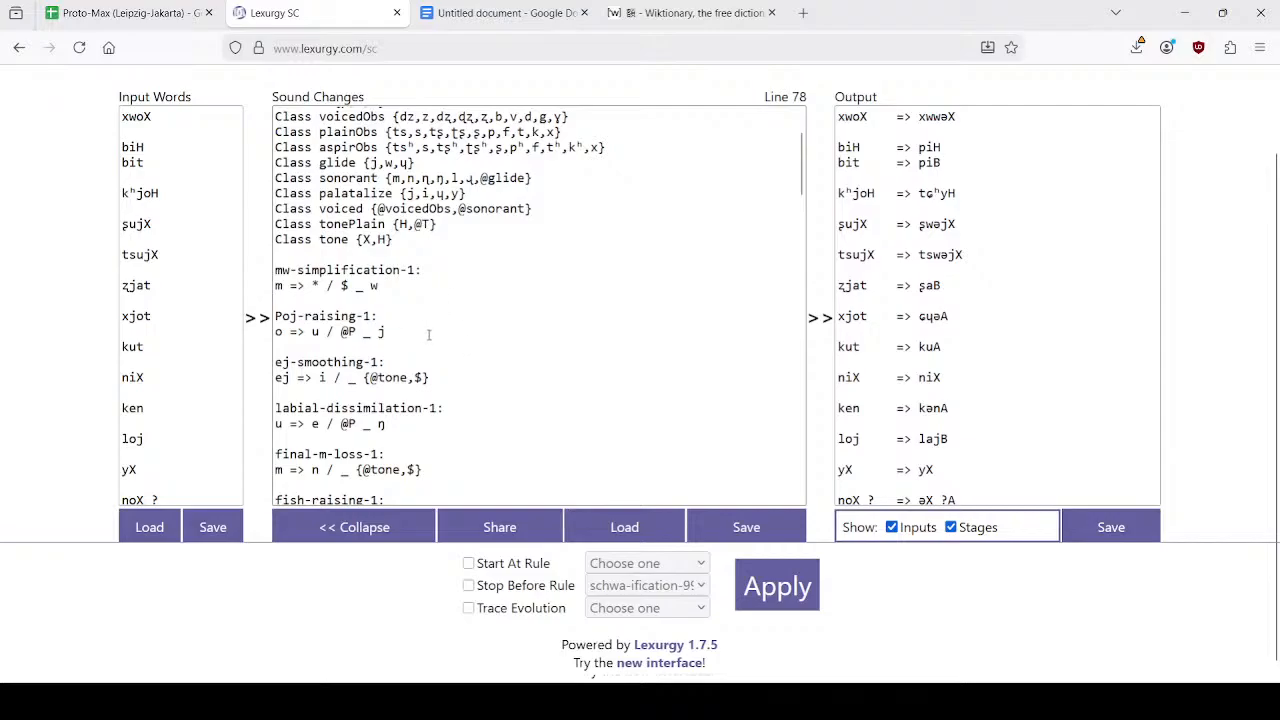
scroll(428, 336, "down", 6)
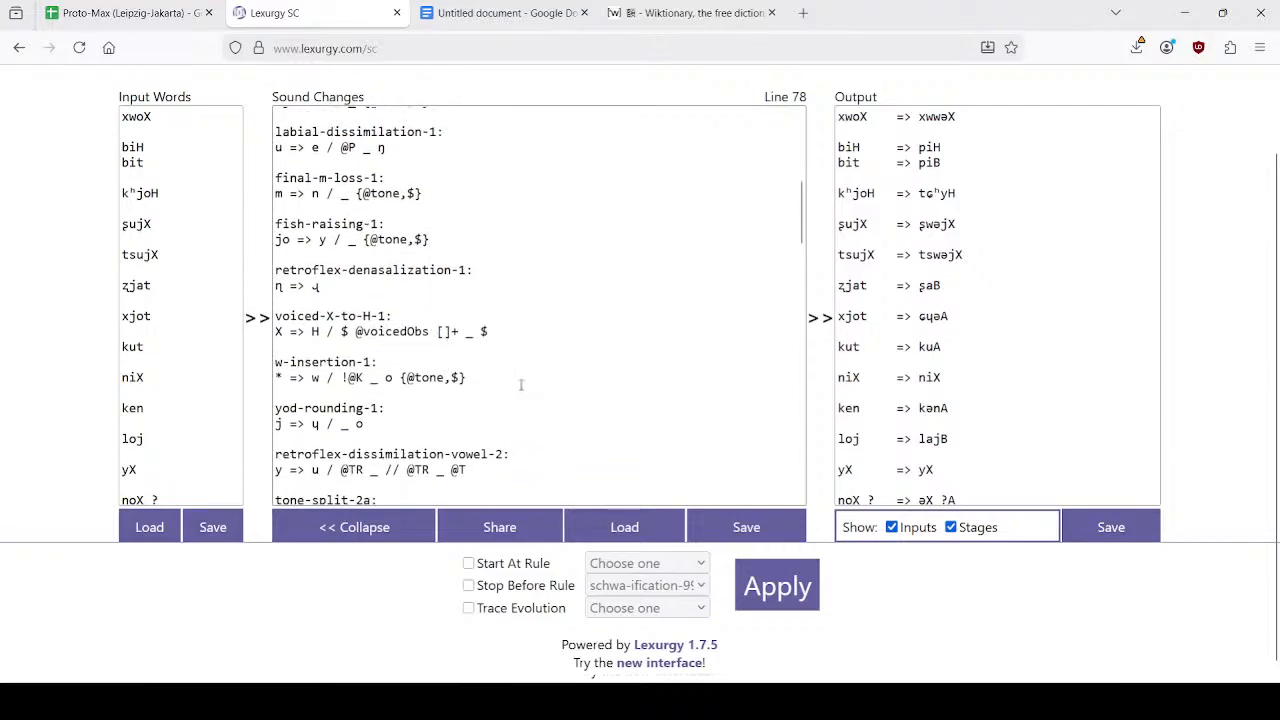
left_click(518, 382)
key("Return")
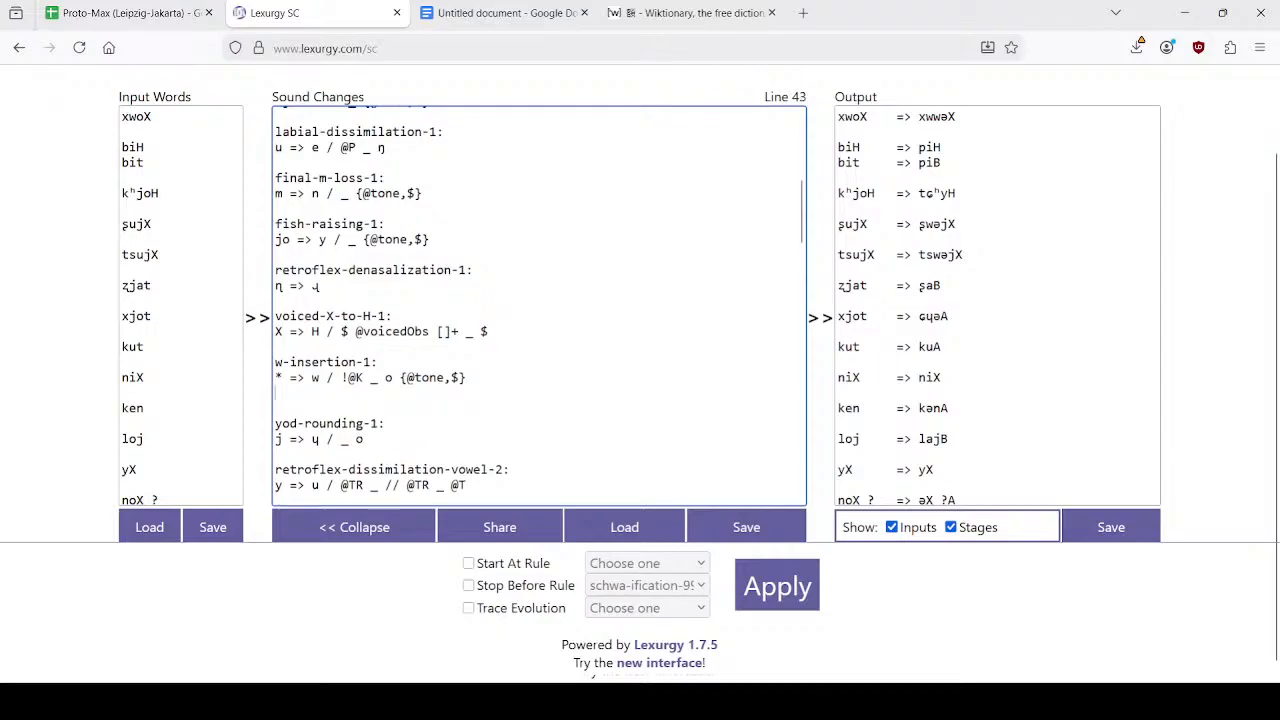
type("ww =")
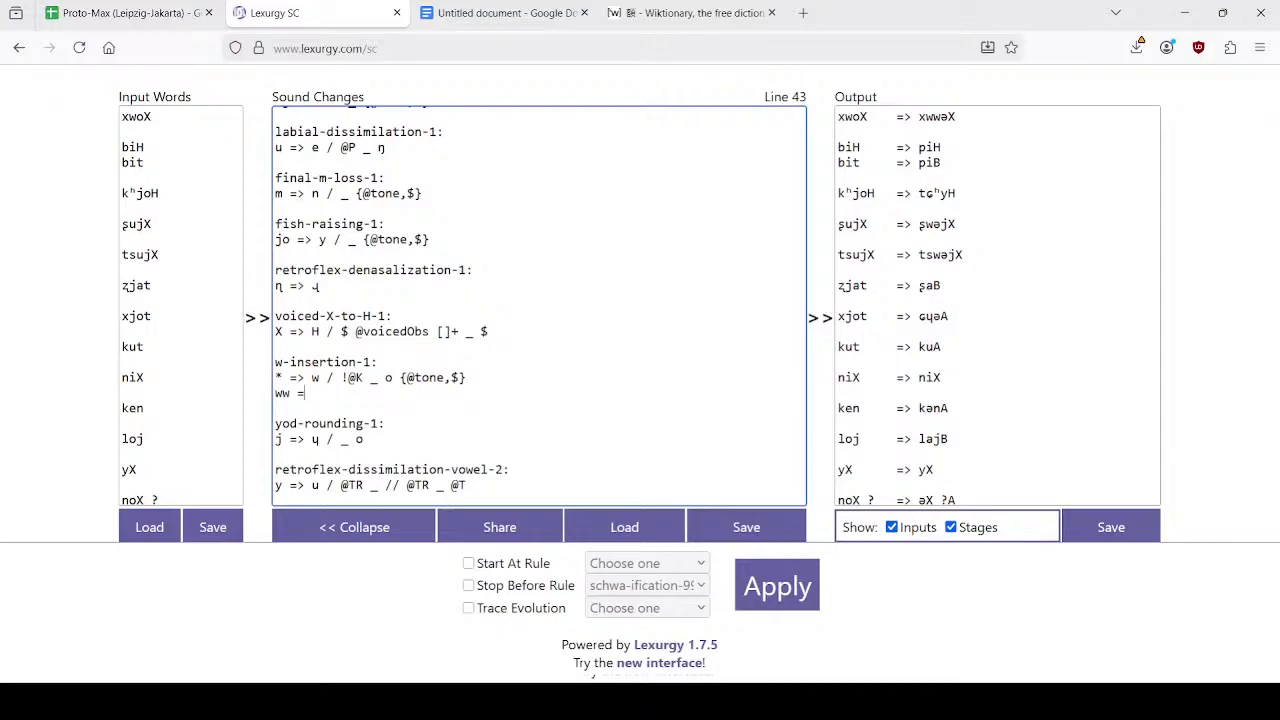
type("> 2")
left_click(800, 592)
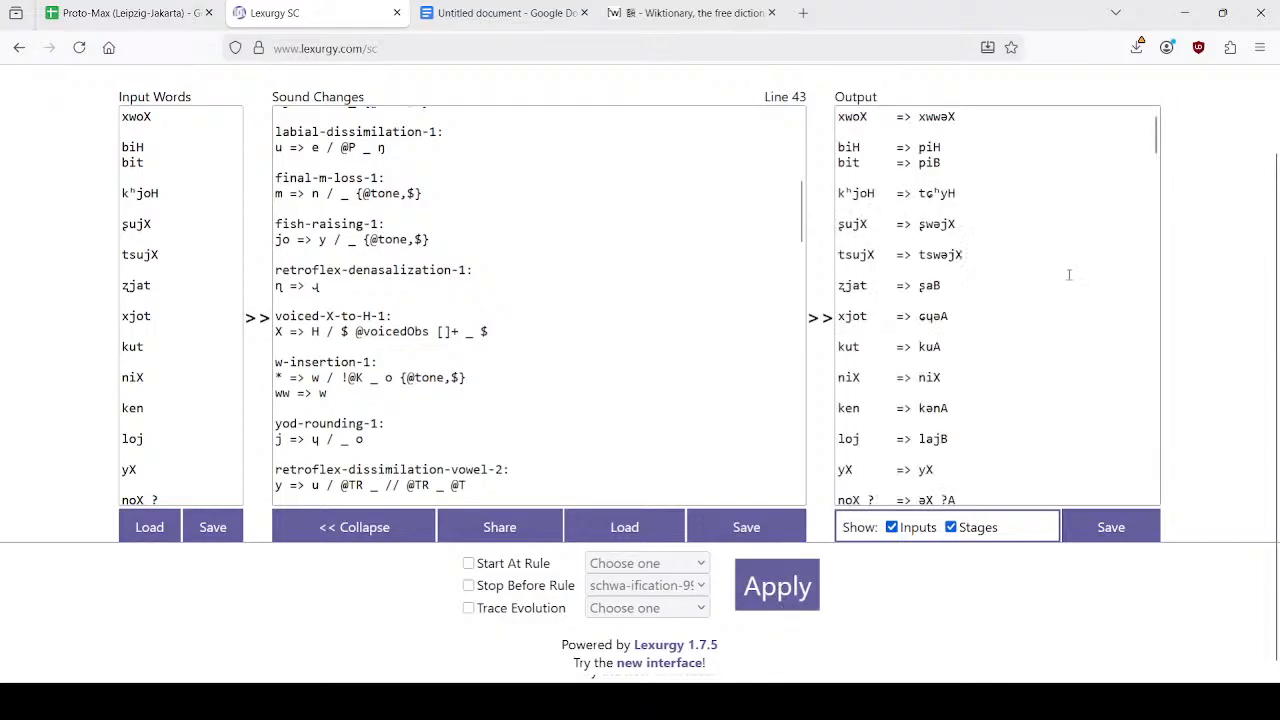
Try rewriting the added w-insertion-1 line as "w => * / _ w" and apply the sound changes.
left_click(356, 394)
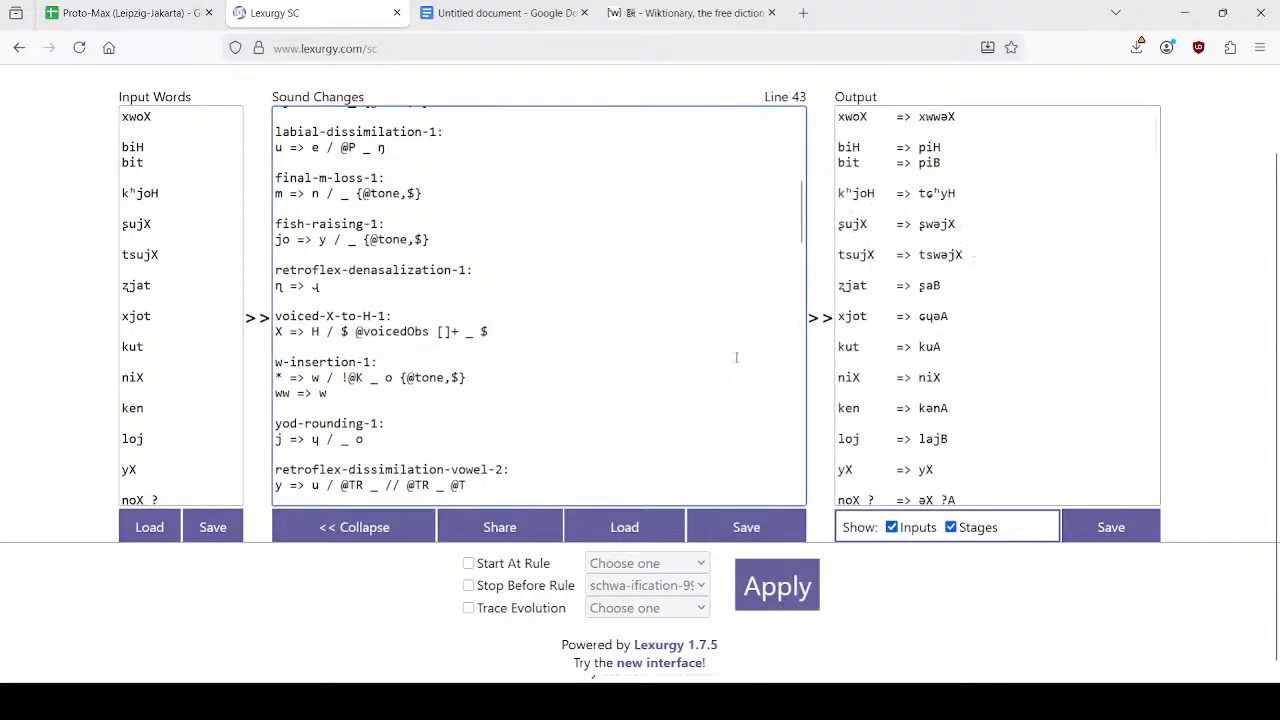
key("Left")
key("Left")
key("Left")
key("Left")
key("Left")
key("Left")
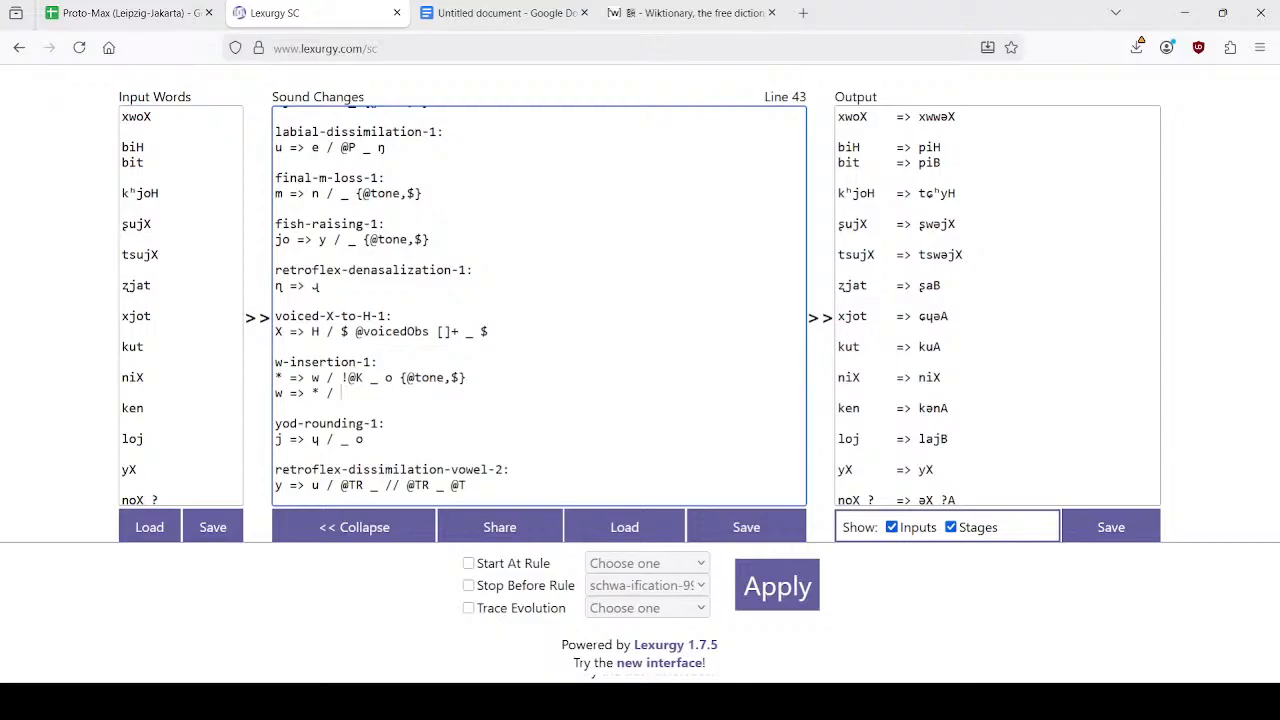
type("w")
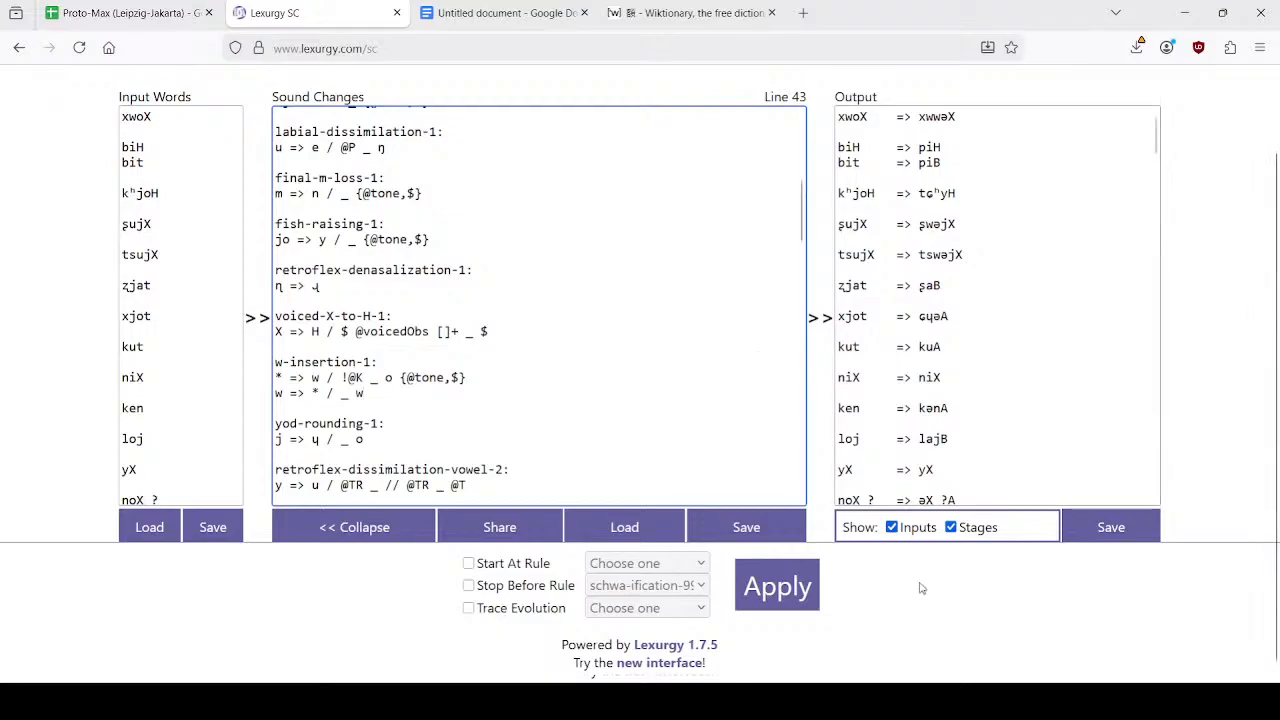
left_click(810, 597)
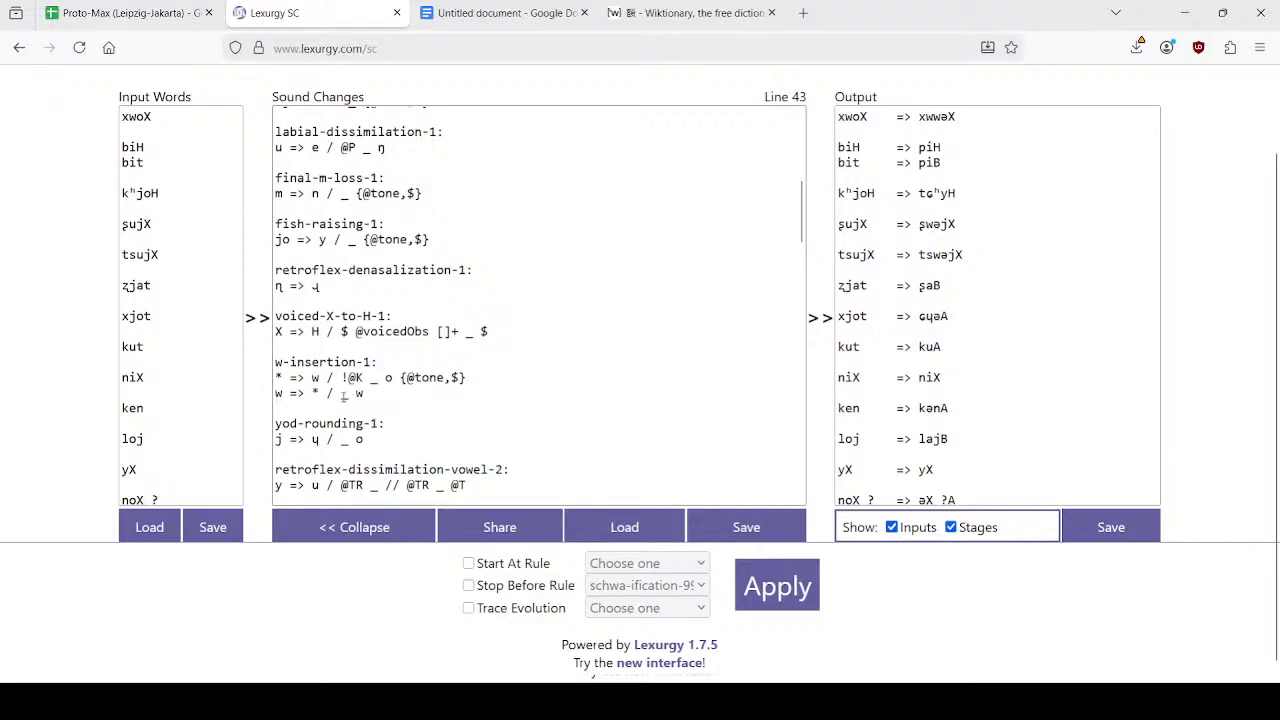
triple_click(480, 393)
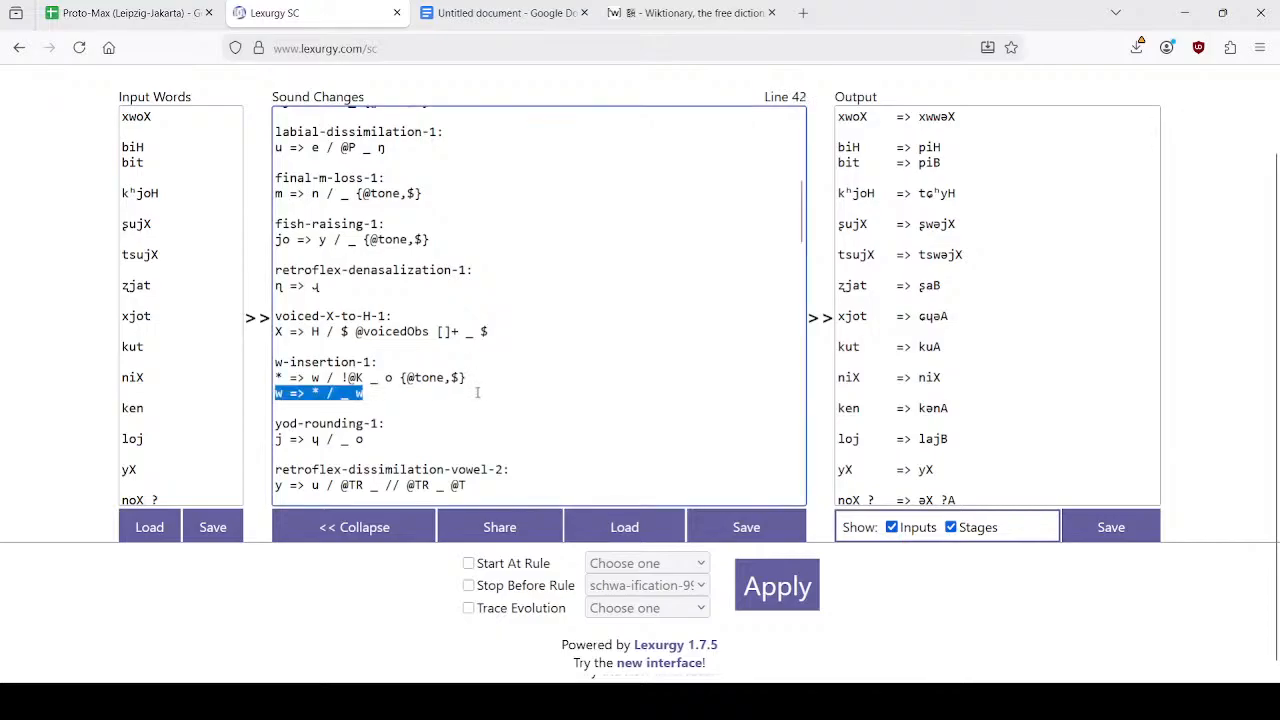
key("BackSpace")
key("BackSpace")
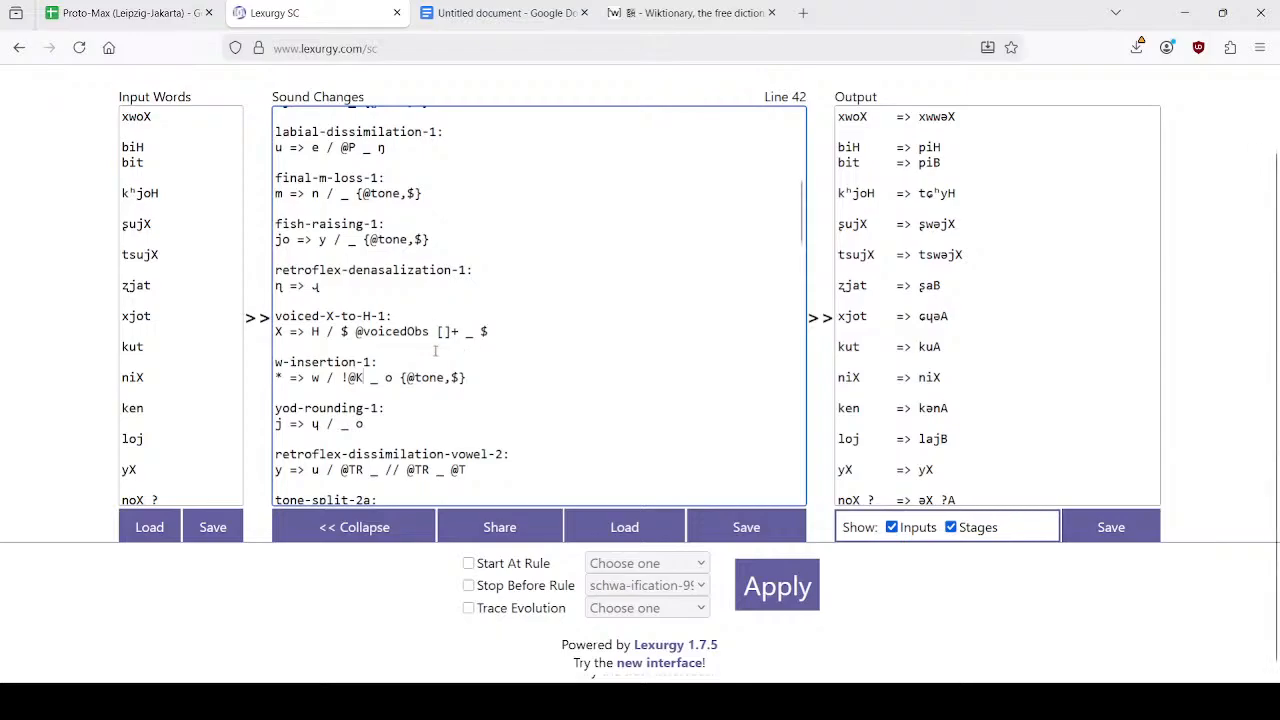
left_click(350, 377)
type("{@K")
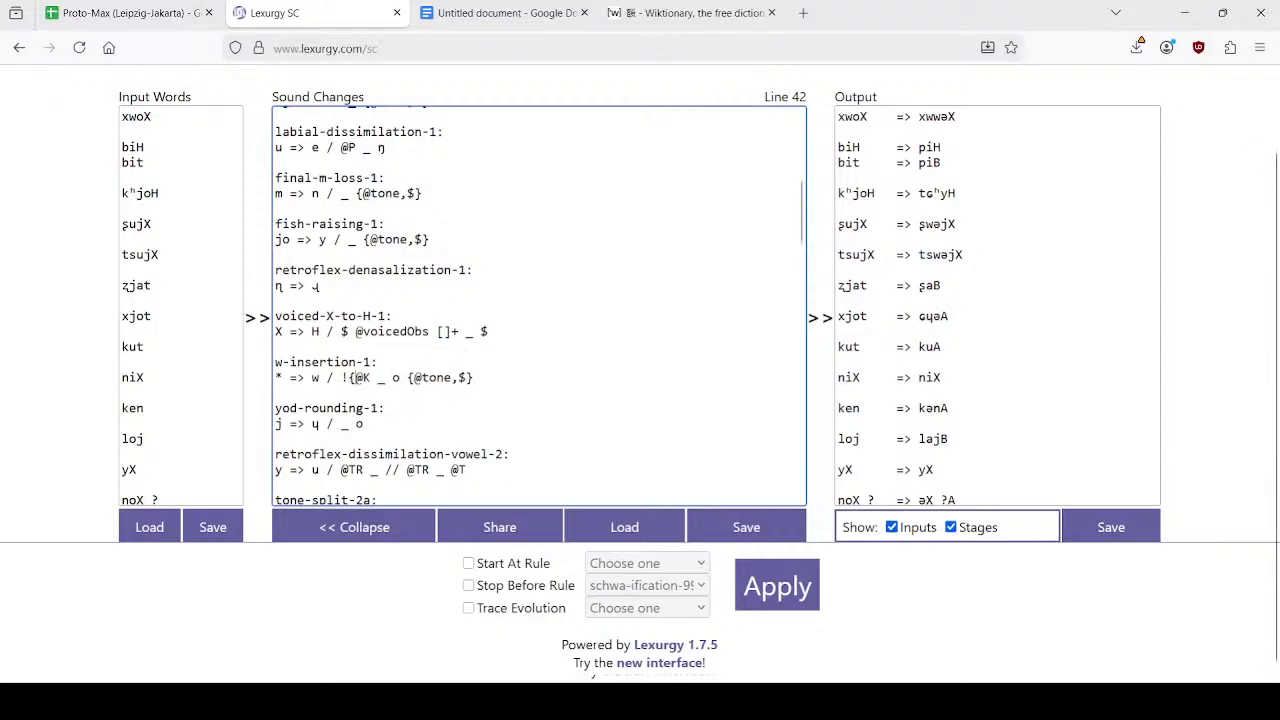
type(",w}")
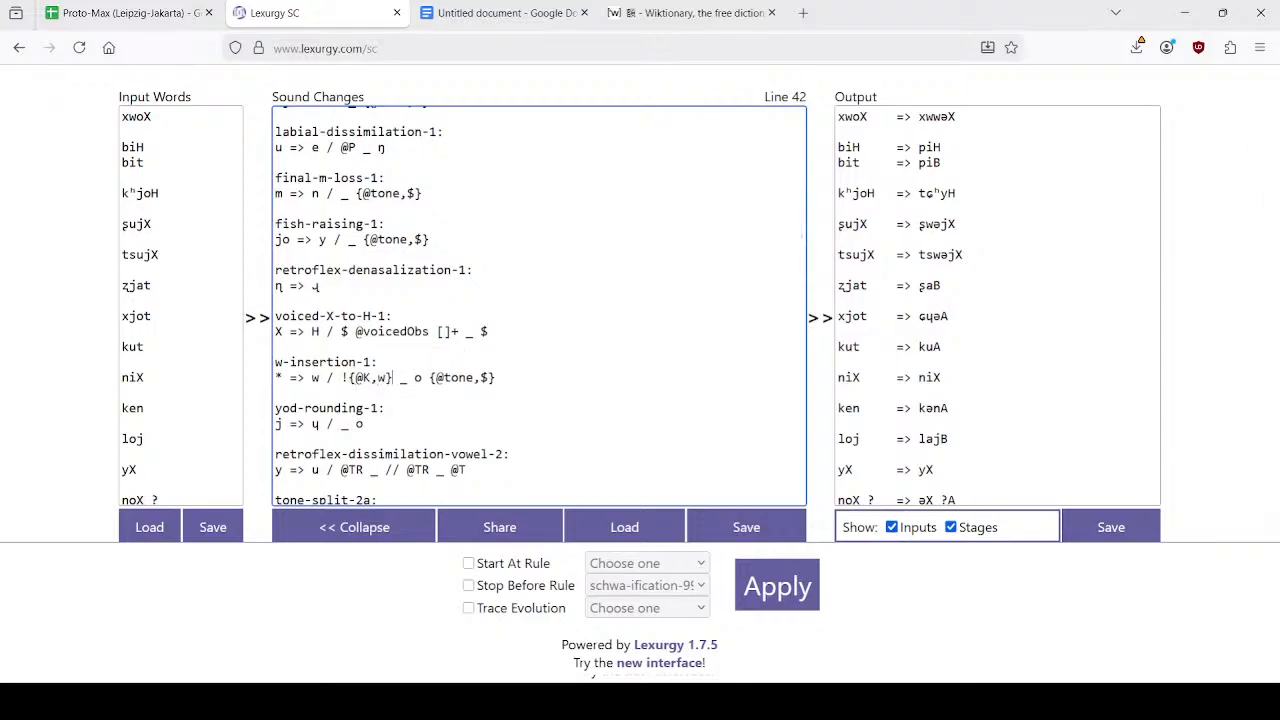
left_click(760, 594)
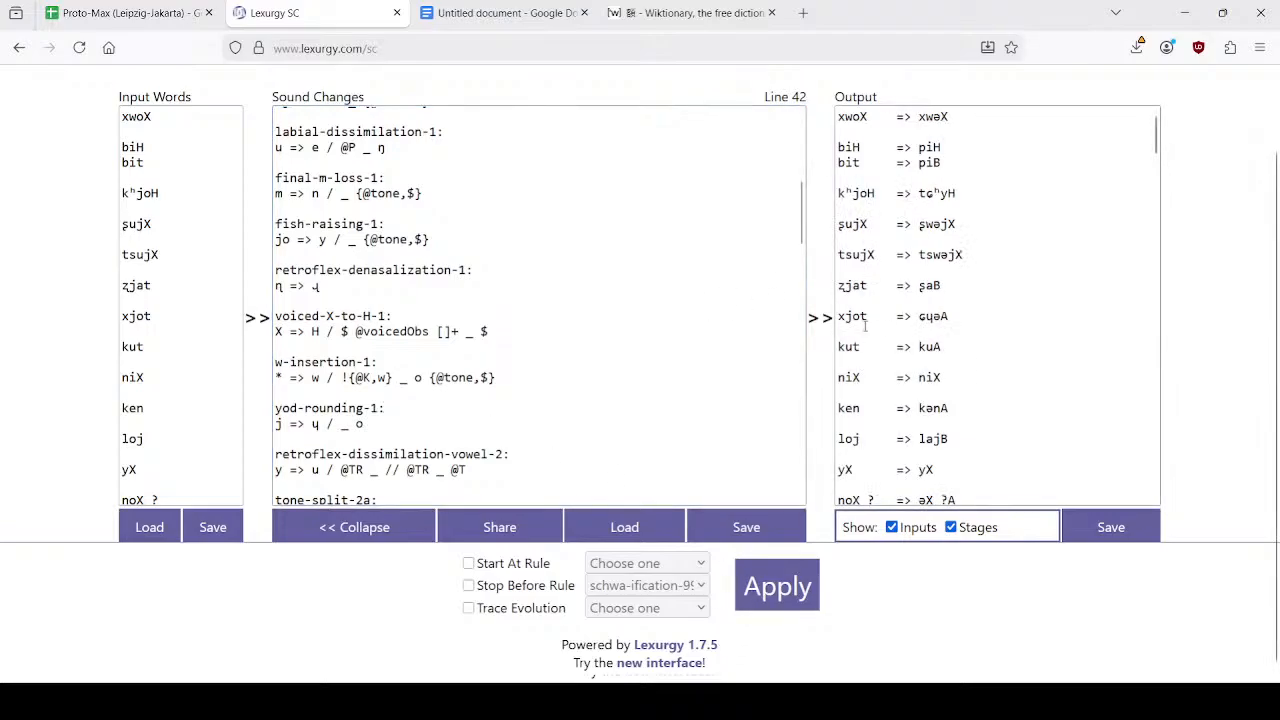
Check the output forms of the first input words, including the reflex of "ʐjat".
scroll(533, 299, "down", 4)
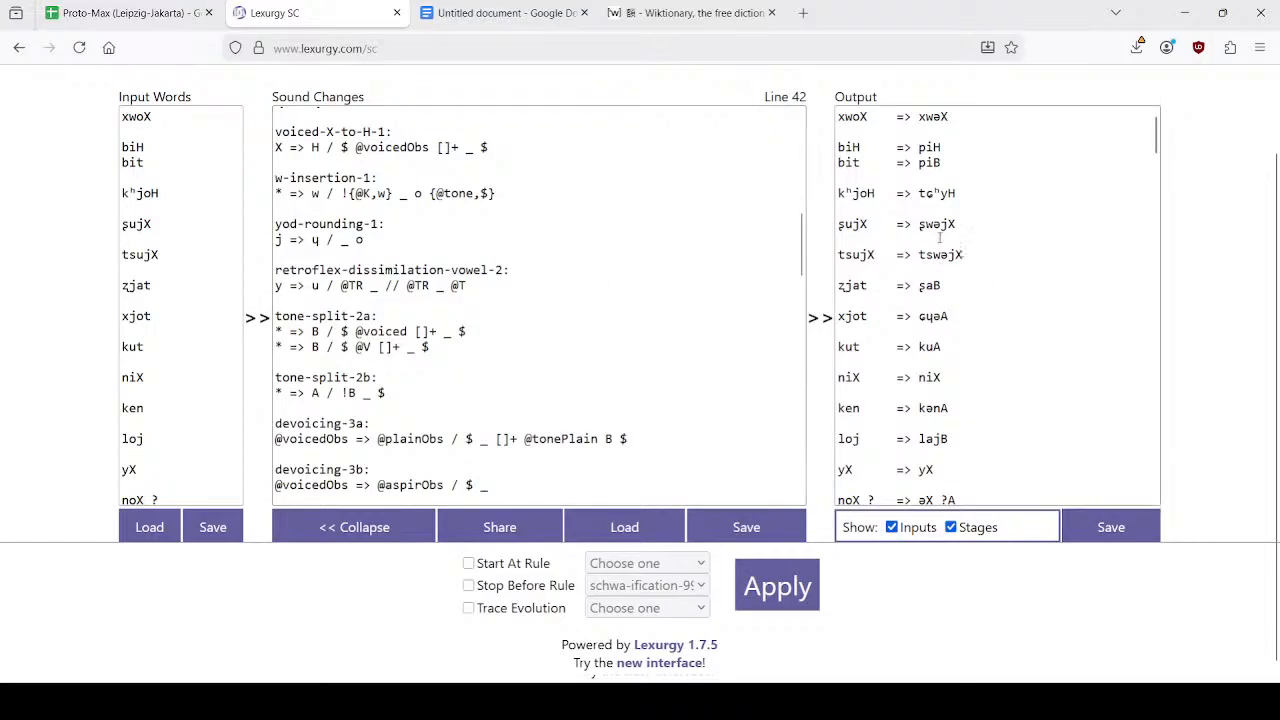
scroll(938, 240, "down", 2)
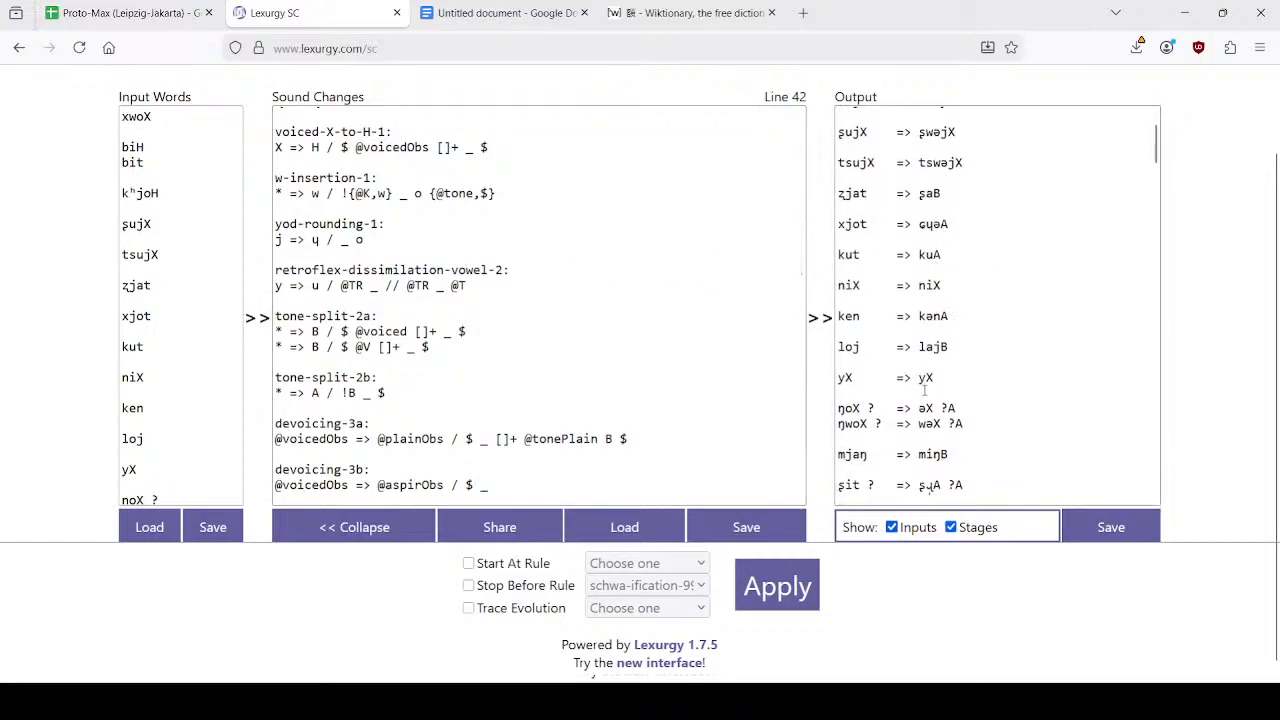
scroll(929, 417, "down", 2)
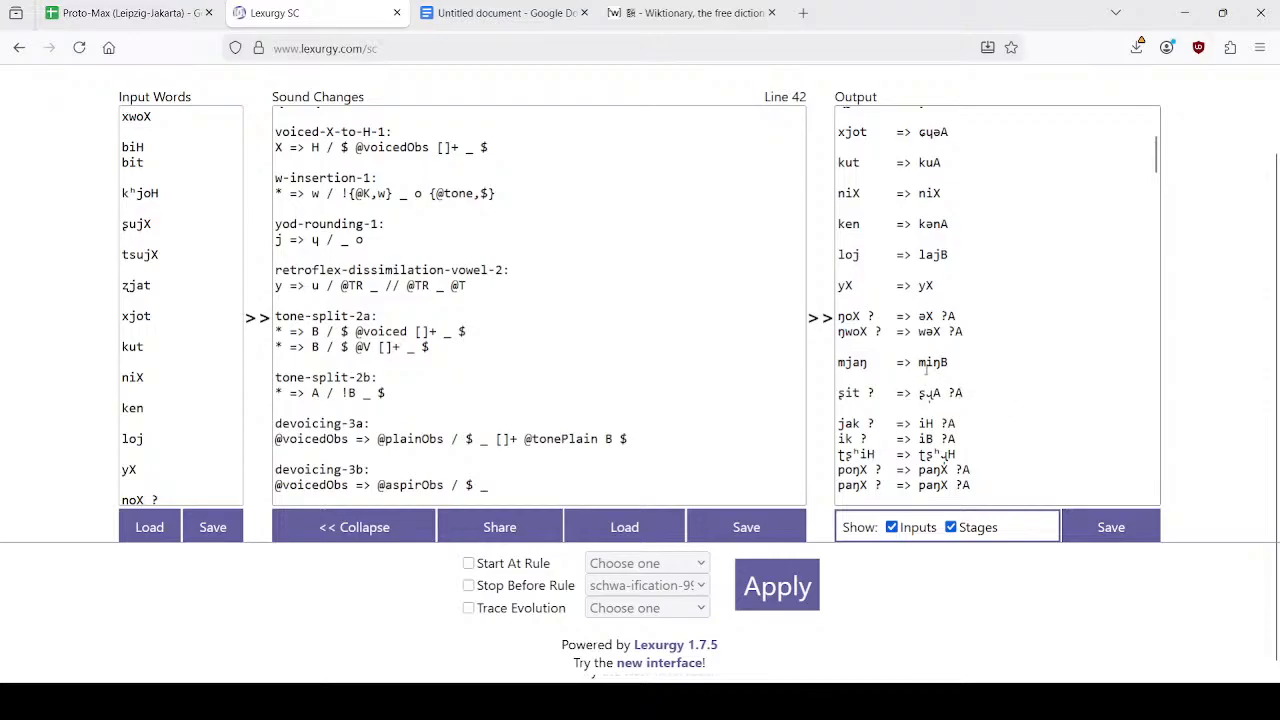
scroll(927, 372, "down", 3)
scroll(933, 337, "up", 5)
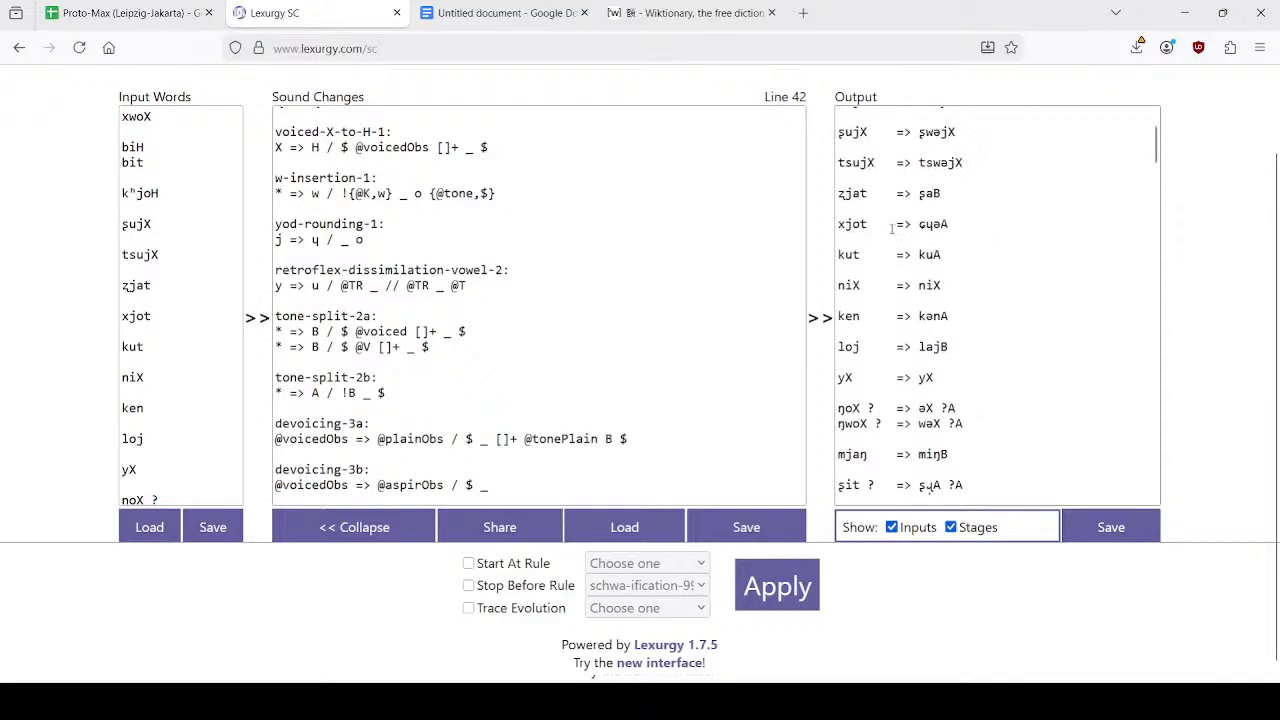
double_click(922, 194)
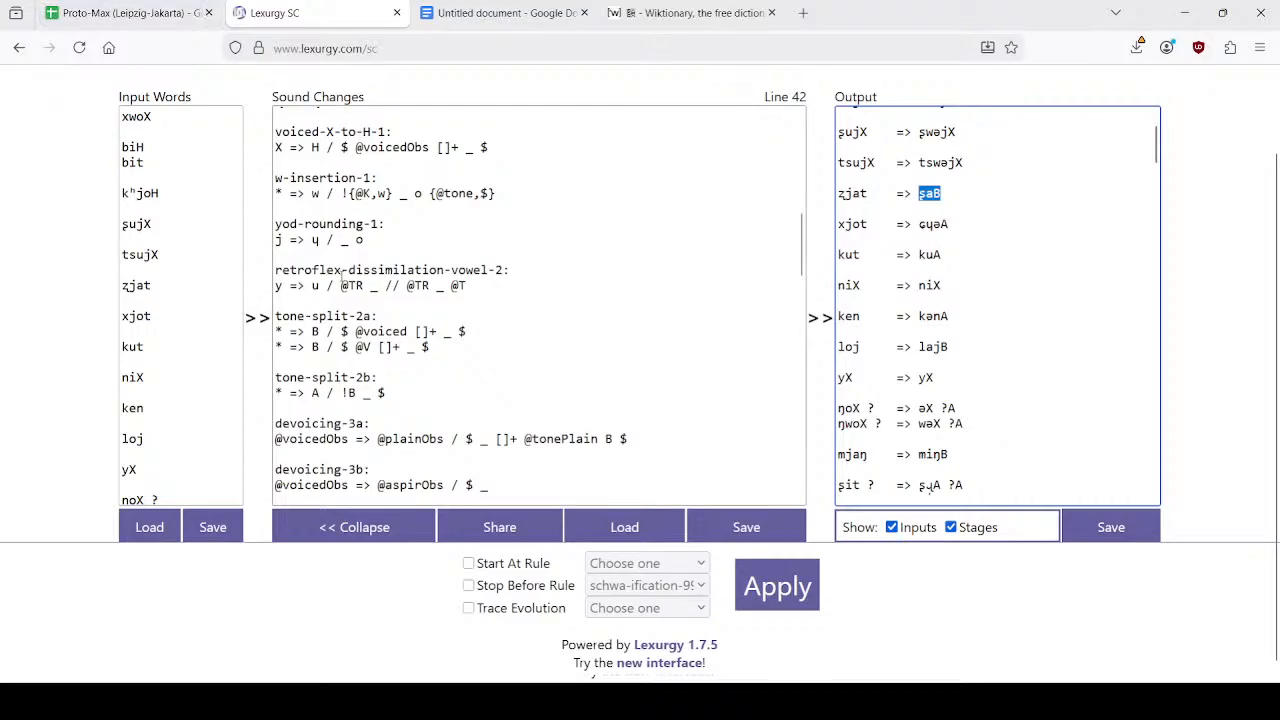
Replace the whole Lexurgy input word list with the test word "ka" from the notes document.
left_click(216, 340)
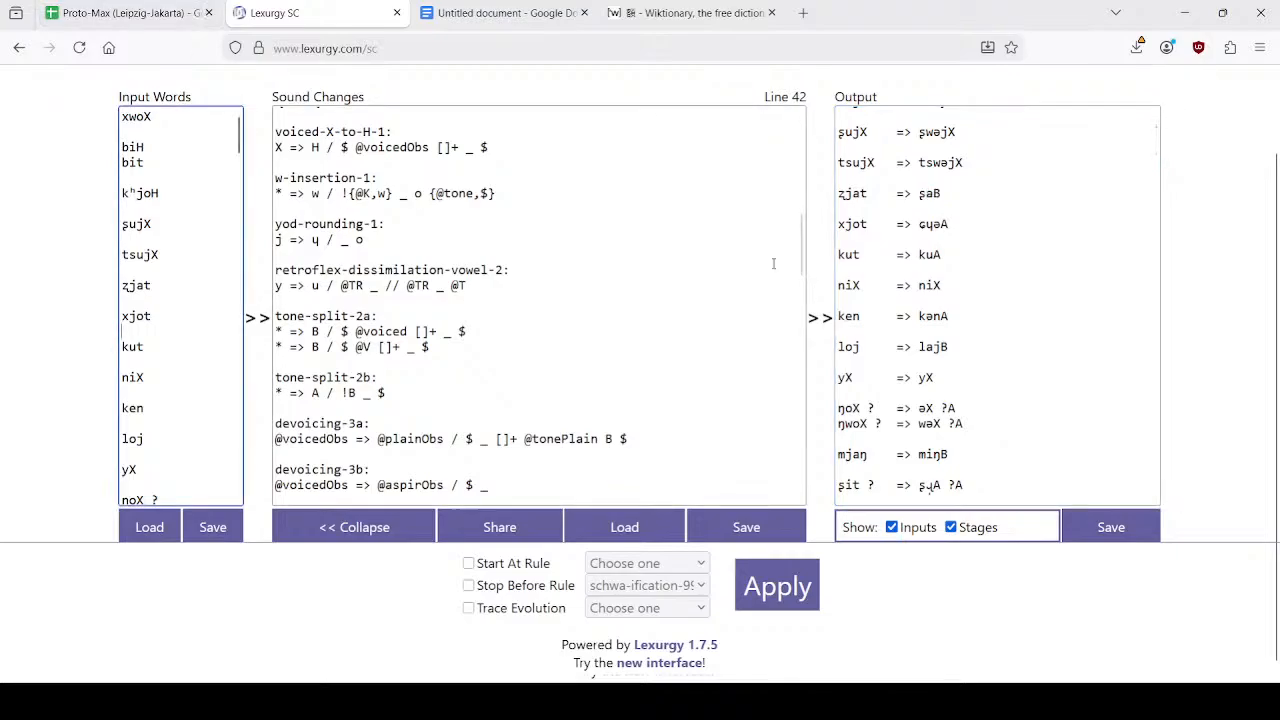
left_click(538, 8)
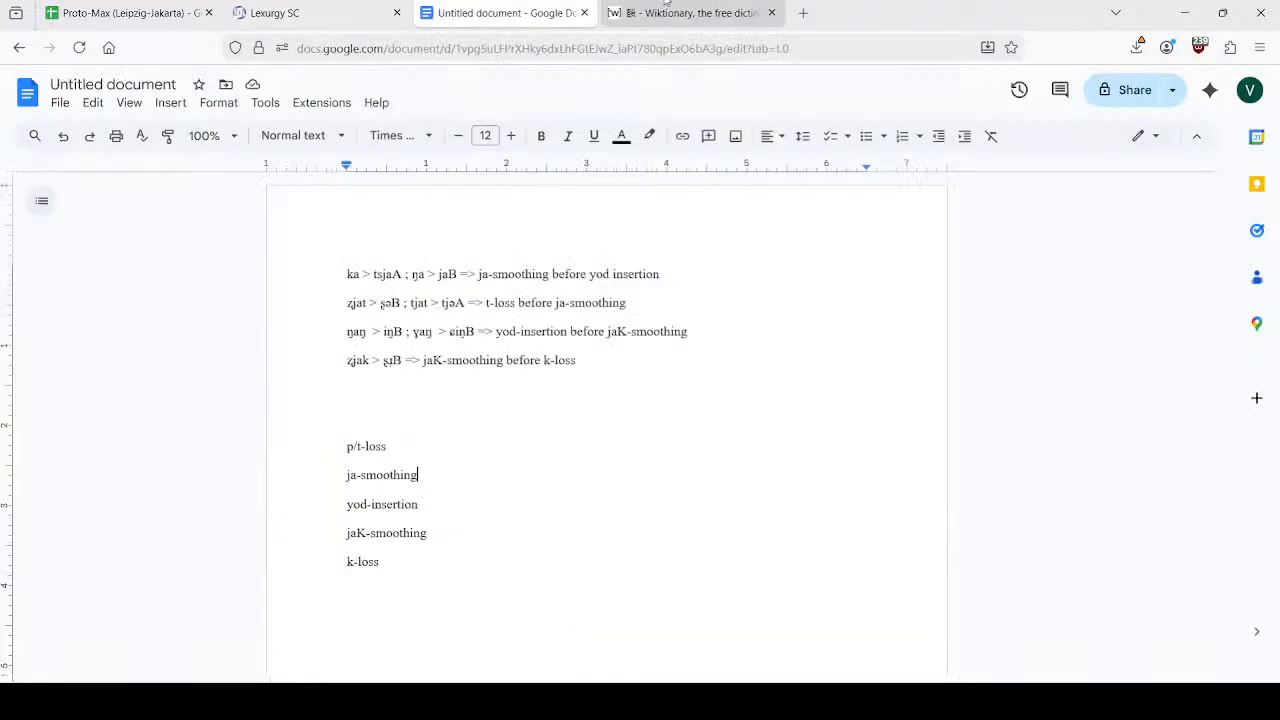
double_click(354, 274)
key("ctrl+c")
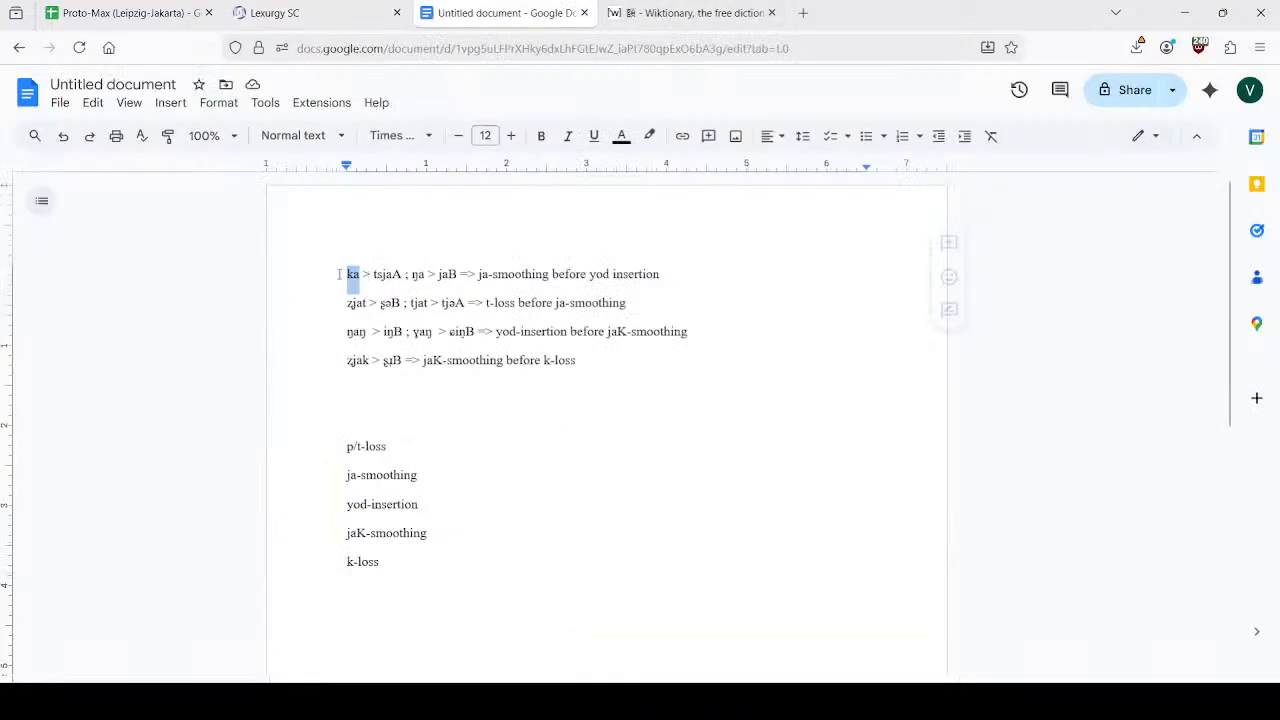
left_click(130, 12)
left_click(311, 6)
key("ctrl+a")
key("ctrl+v")
Add the test words "ŋa" and "ŋaŋ" from the notes below "ka", separated by blank lines.
left_click(450, 14)
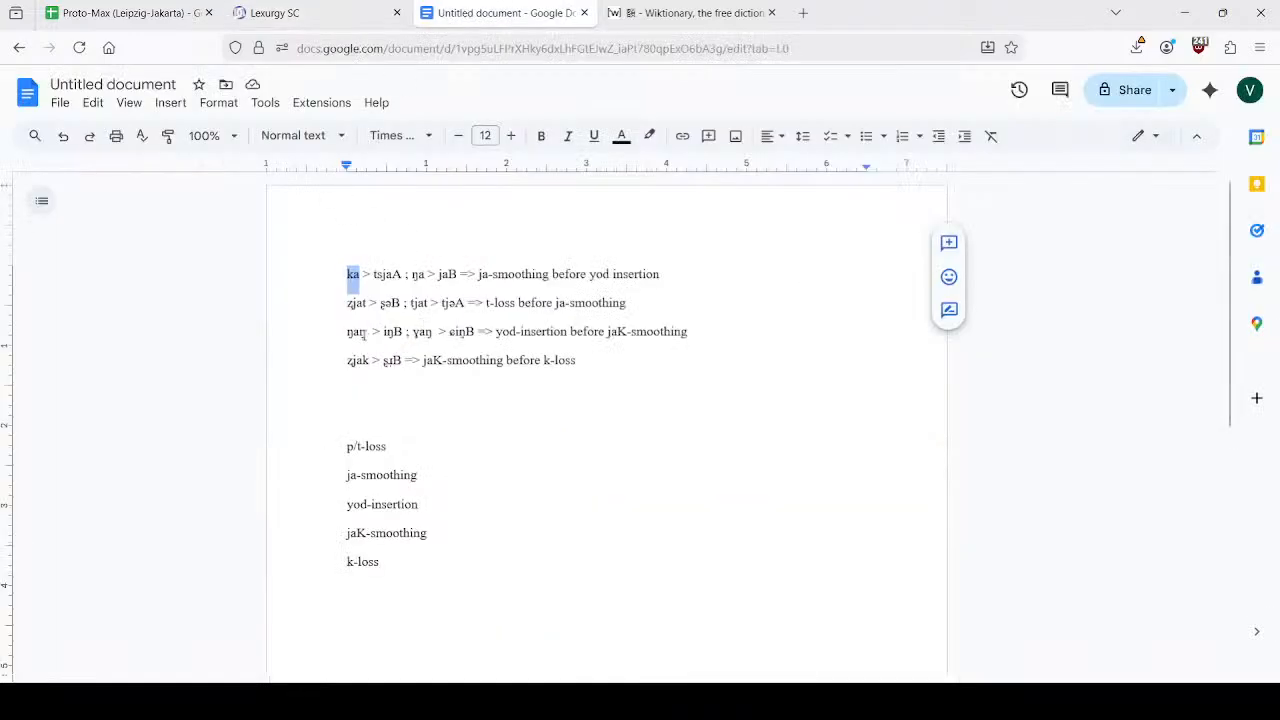
double_click(358, 332)
key("ctrl+c")
left_click(270, 13)
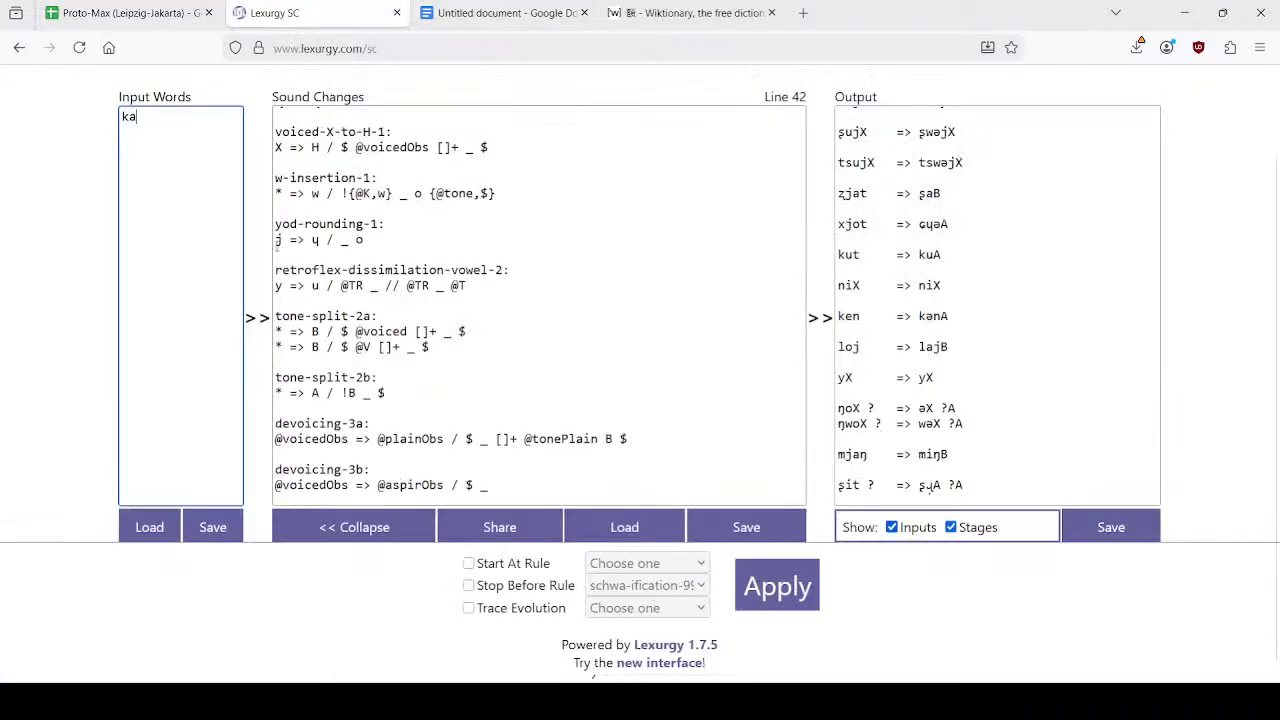
key("ctrl+v")
key("Return")
key("ctrl+v")
key("Return")
key("Return")
key("ctrl+v")
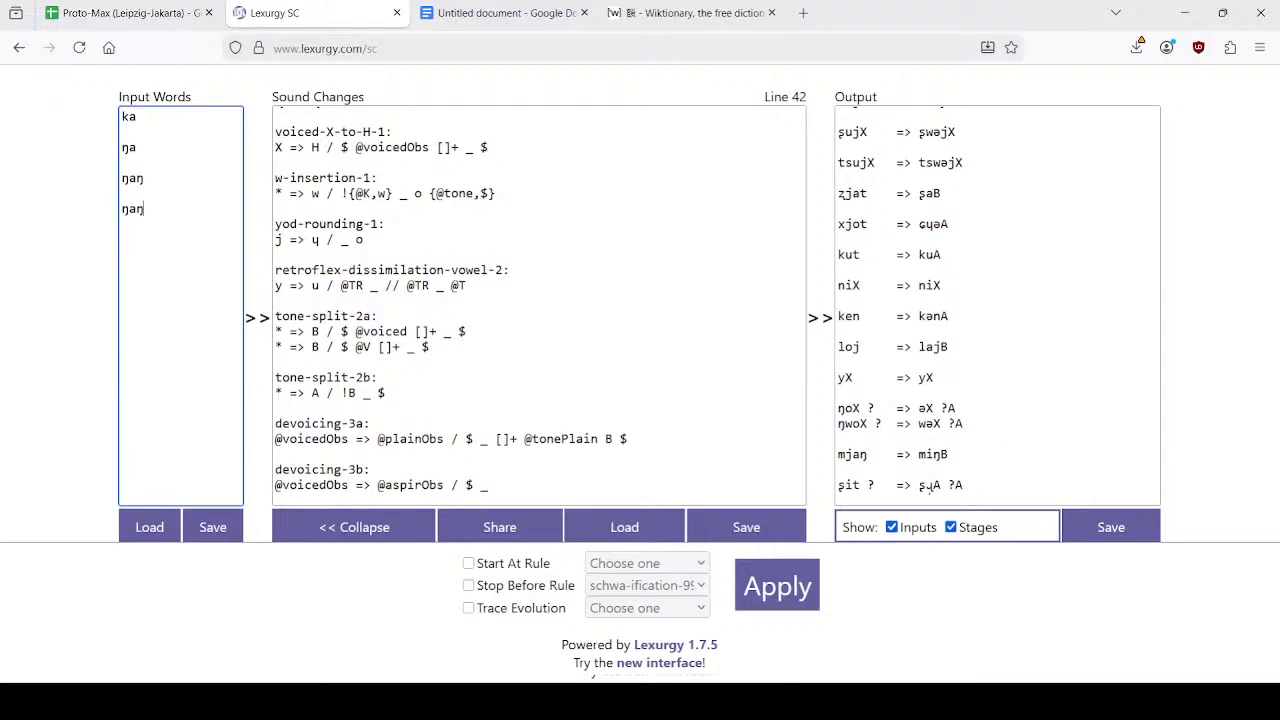
Make "ɣaŋ" from the notes the fourth word in the Lexurgy input list.
left_click(505, 13)
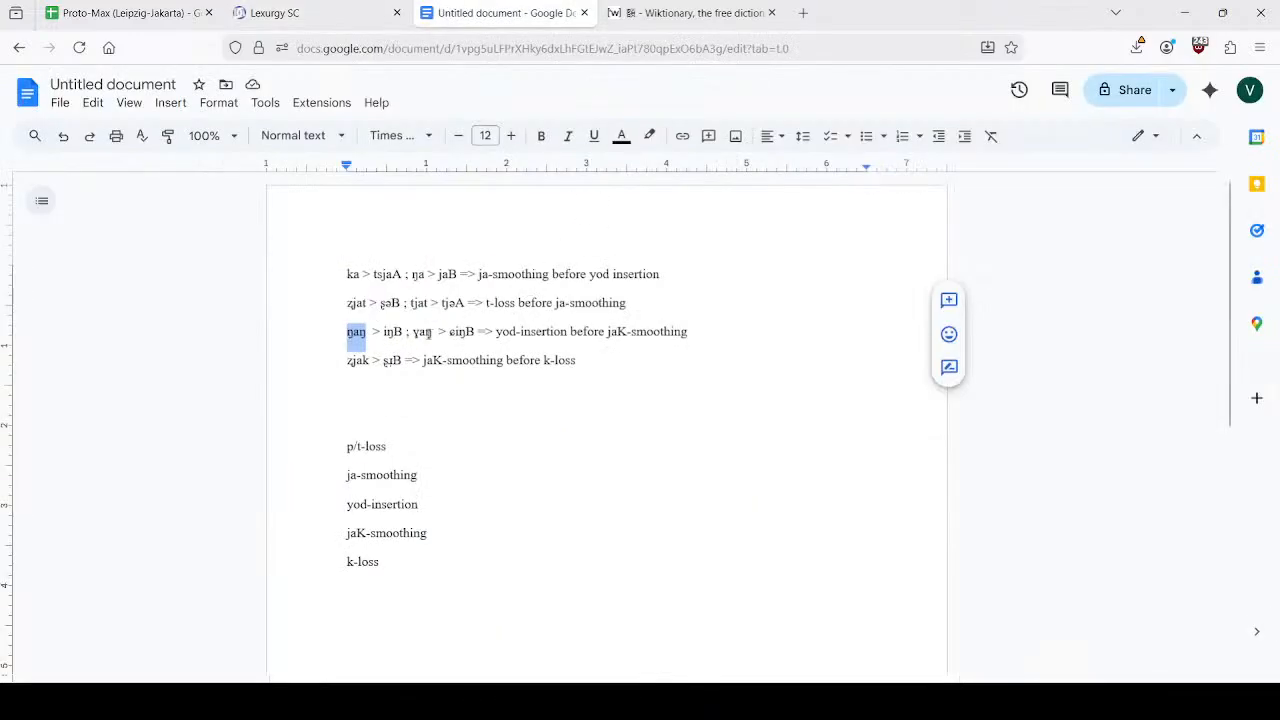
double_click(422, 331)
key("ctrl+c")
left_click(270, 13)
left_click(125, 13)
left_click(270, 13)
double_click(129, 216)
key("ctrl+v")
key("BackSpace")
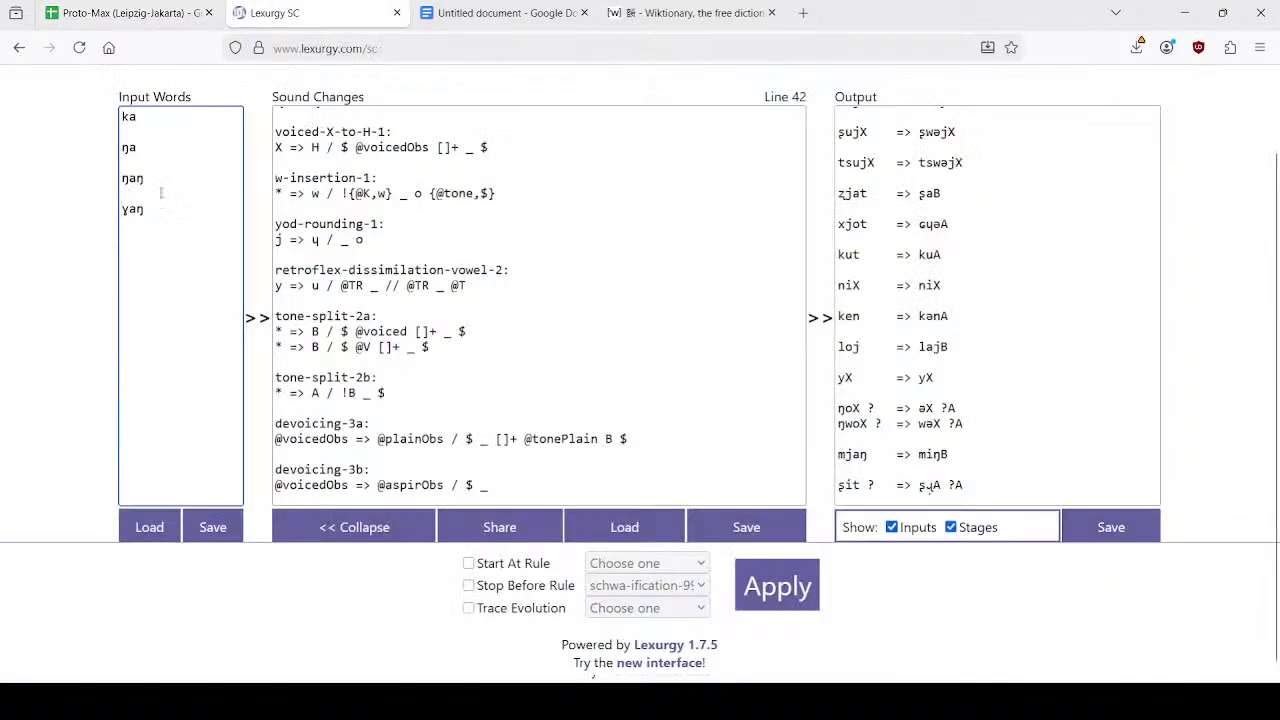
Copy "ʐjat" from the notes document and add it below "ɣaŋ" in the Lexurgy input words.
left_click(505, 13)
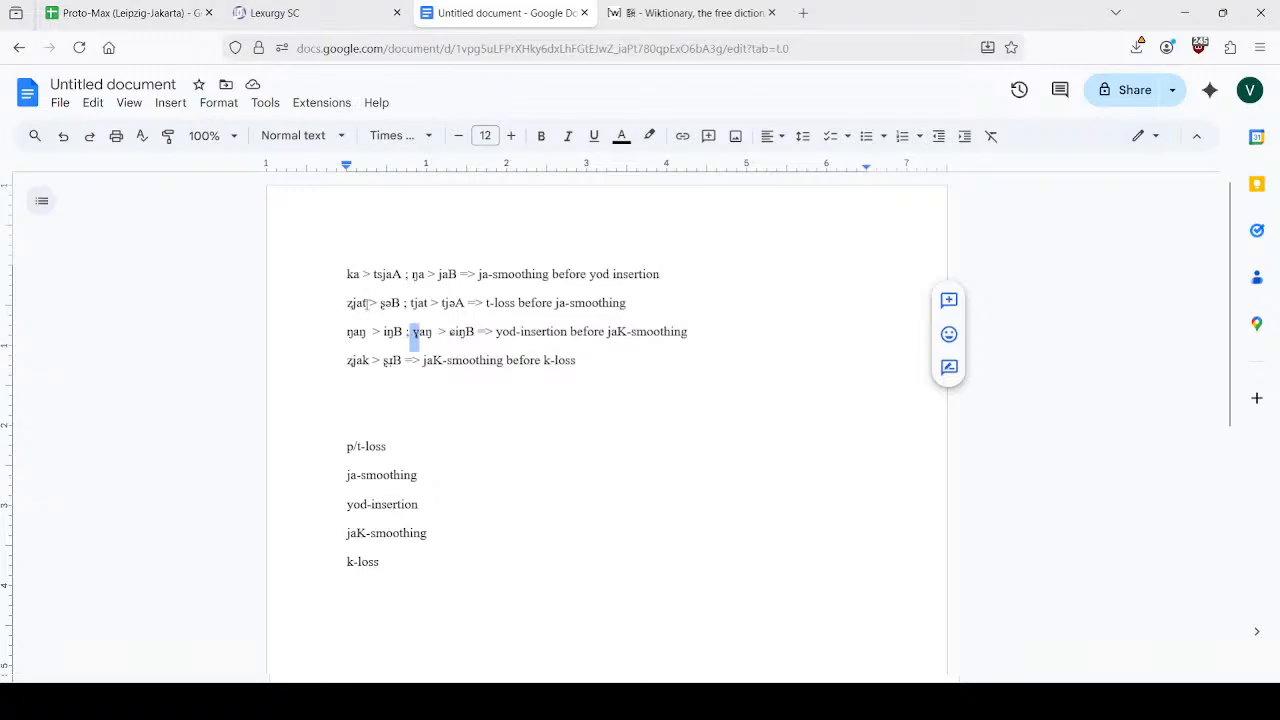
double_click(362, 302)
key("ctrl+c")
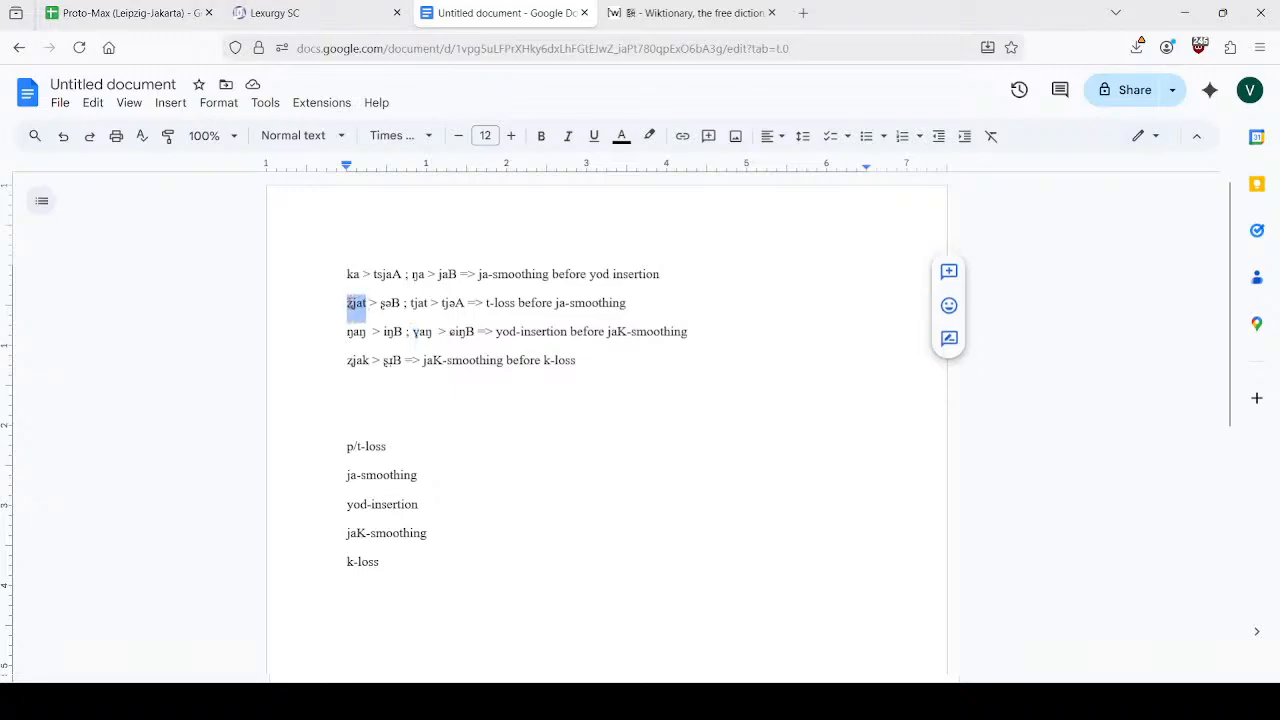
left_click(335, 13)
key("Return")
key("Return")
key("ctrl+v")
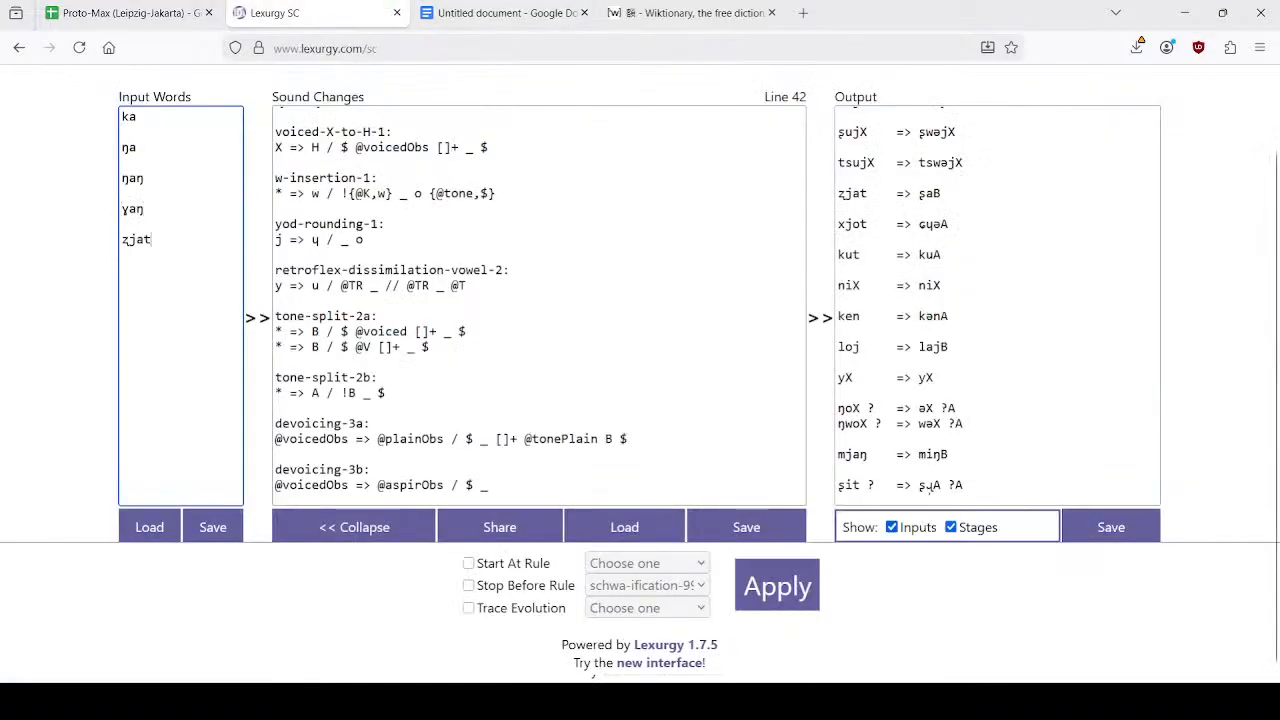
Add the test words "tjat" and "ʐjak" at the end of the input list, separated by blank lines.
key("Return")
key("Return")
key("ctrl+v")
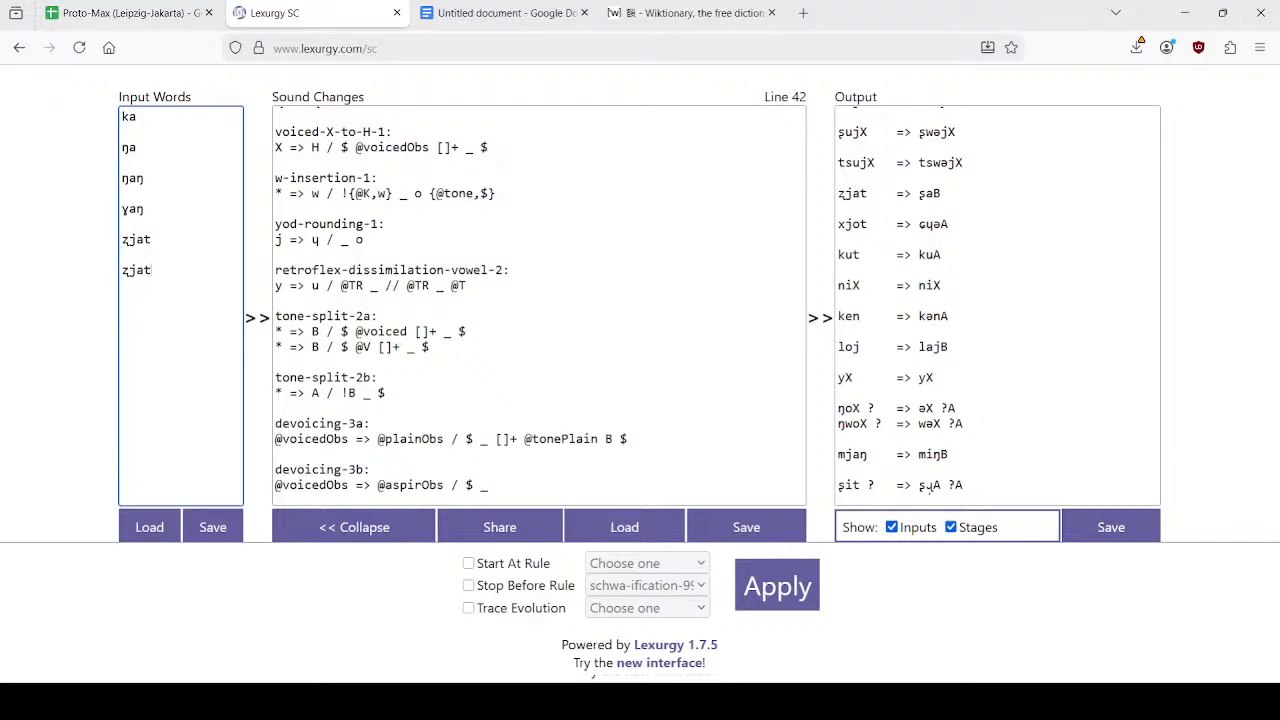
key("Delete")
type("t")
key("ctrl+v")
type("k")
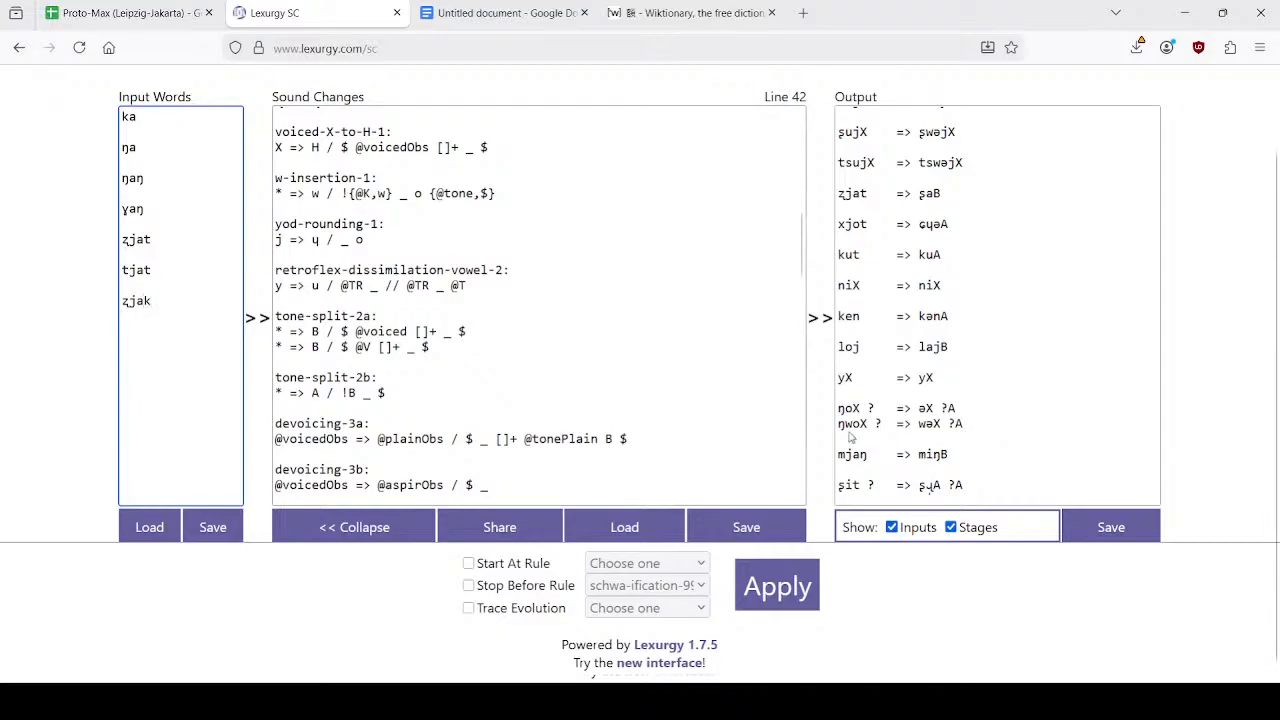
Apply the sound changes to the new test words and check the outputs against the early rules.
left_click(812, 597)
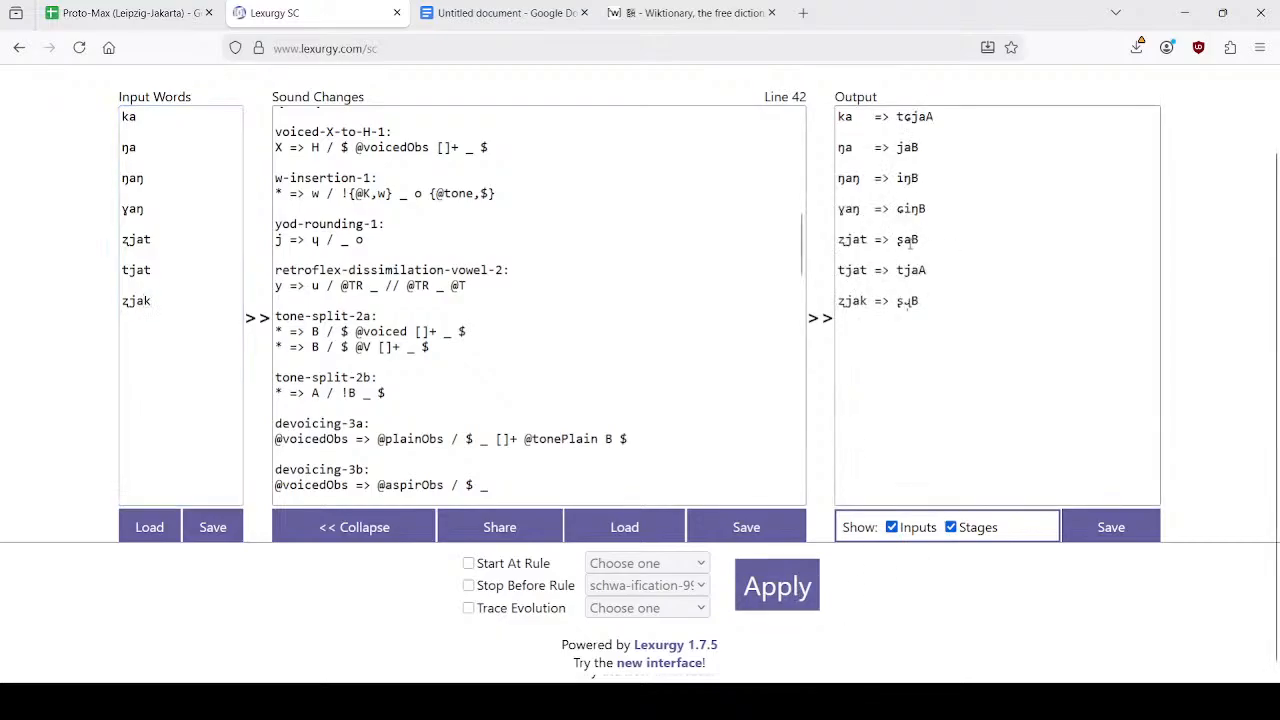
left_click(873, 242)
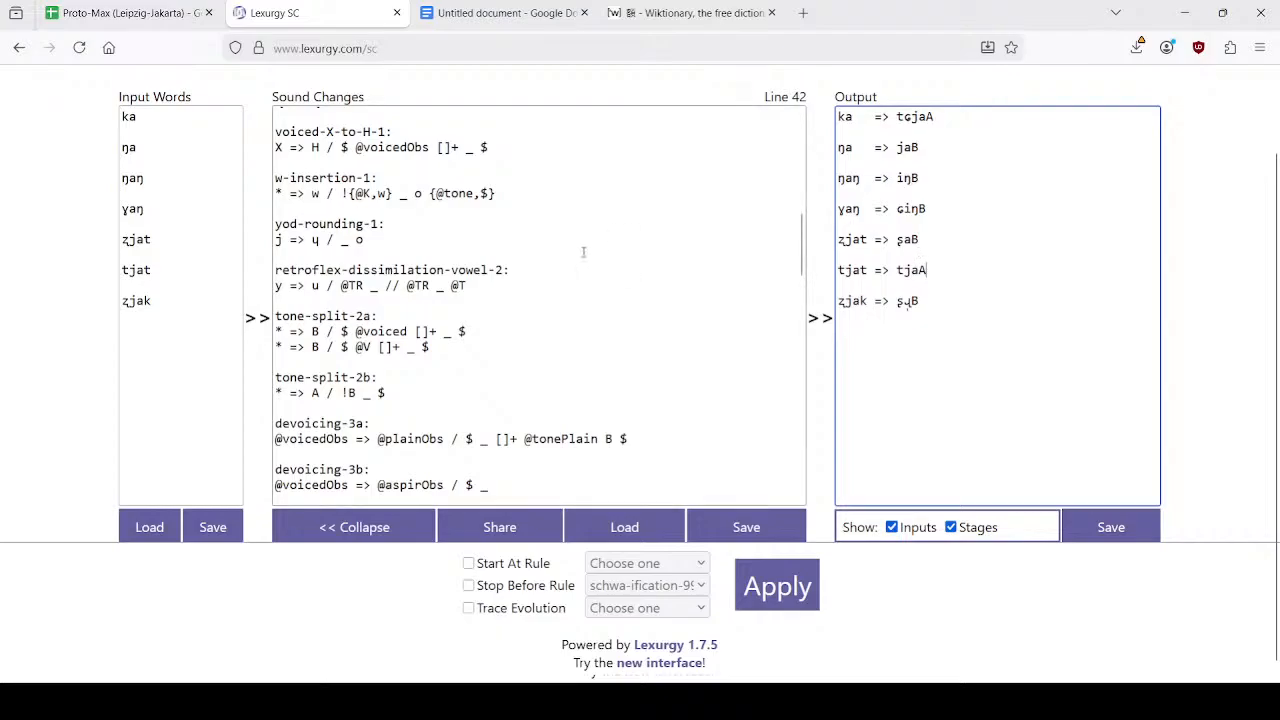
scroll(583, 252, "up", 5)
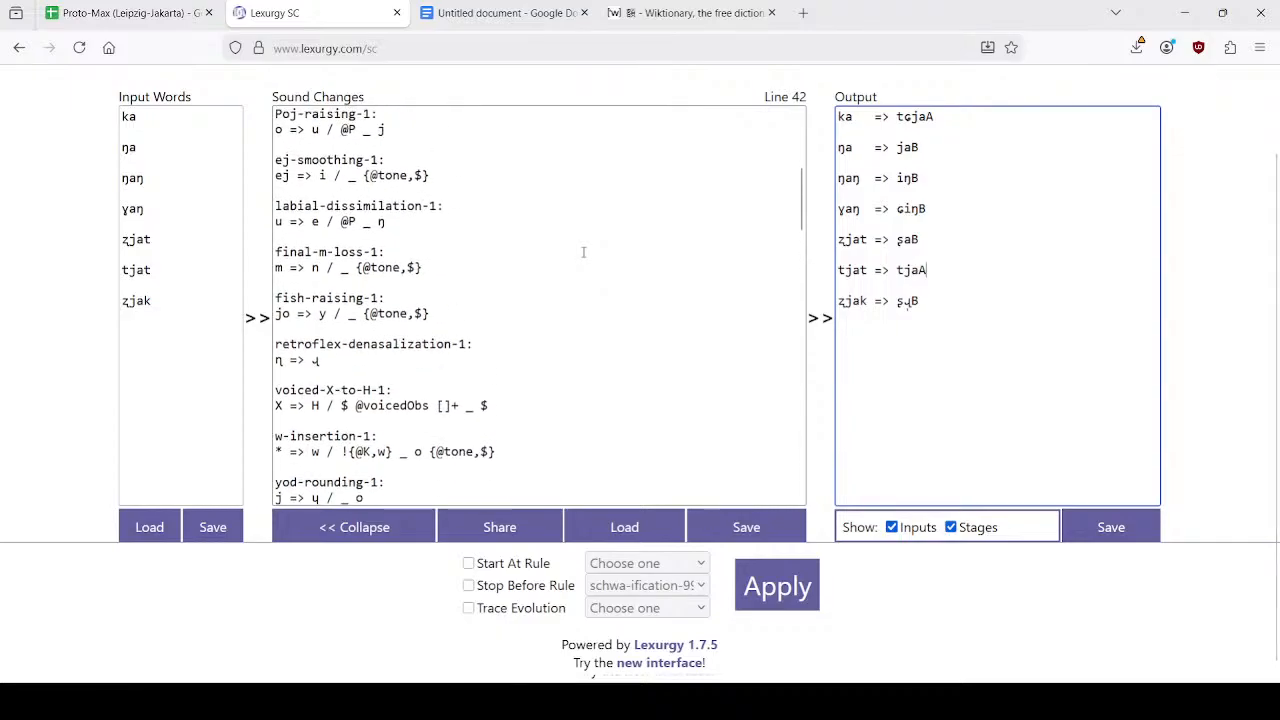
scroll(583, 252, "down", 3)
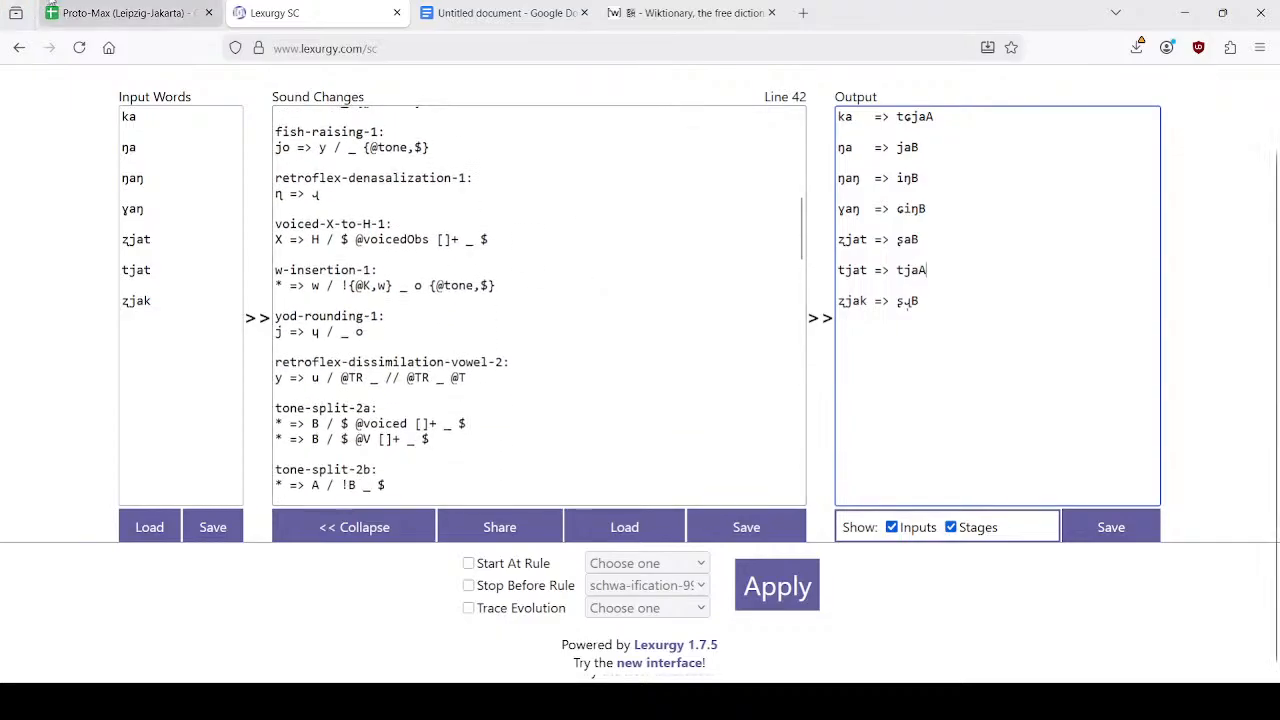
Compare the yod, ja-smoothing and retroflex rules in G10:G12 of the Harbin sound changes sheet with the rule order in Lexurgy.
left_click(90, 4)
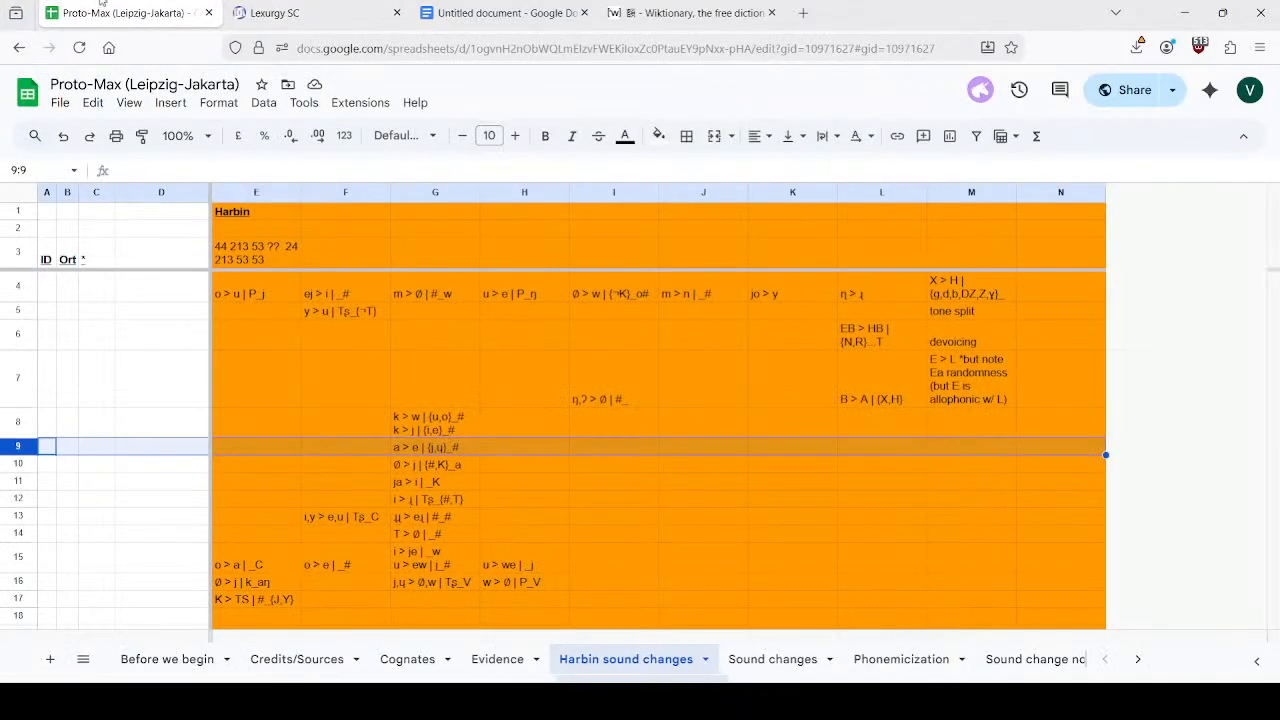
left_click(270, 12)
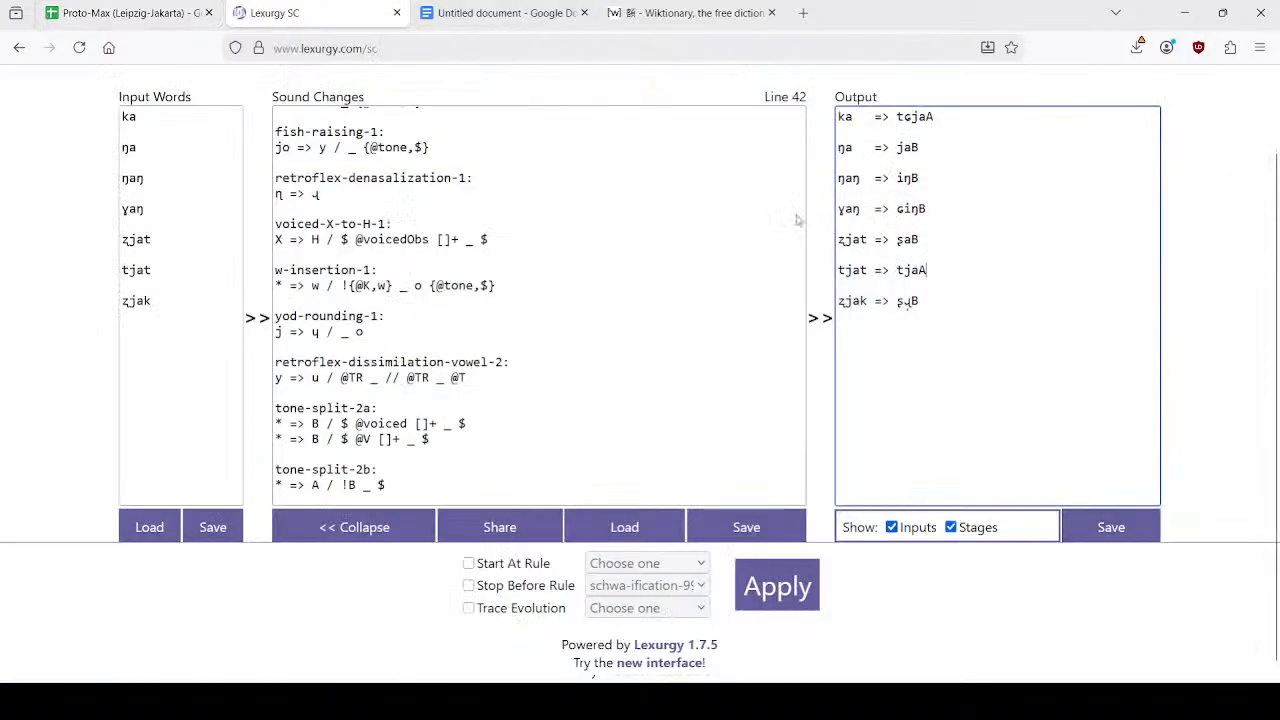
scroll(447, 258, "down", 5)
scroll(431, 237, "down", 1)
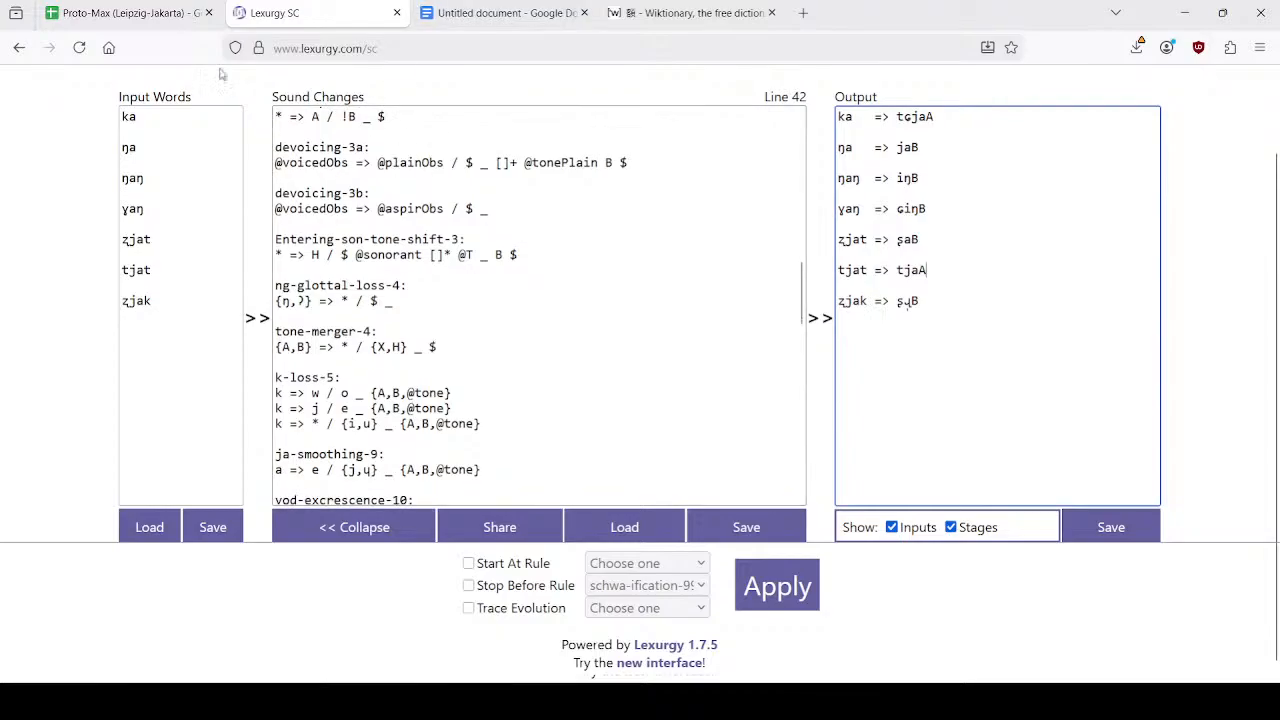
left_click(125, 12)
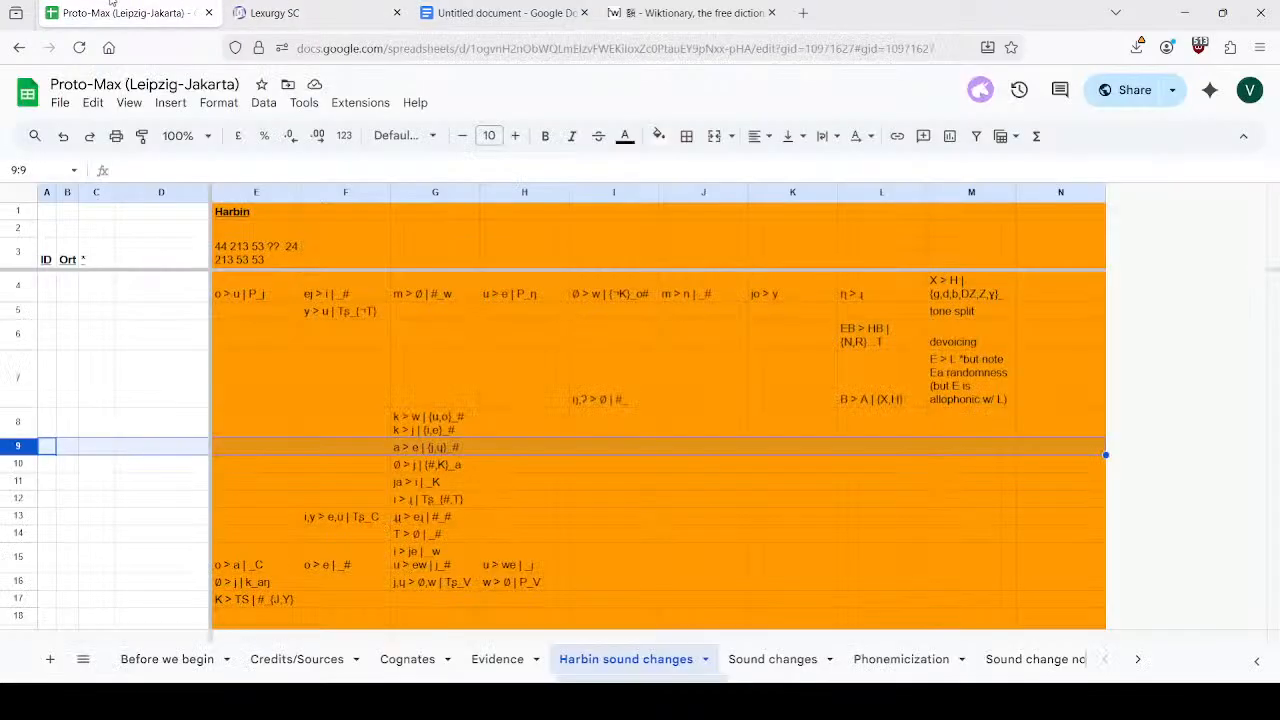
left_click(418, 479)
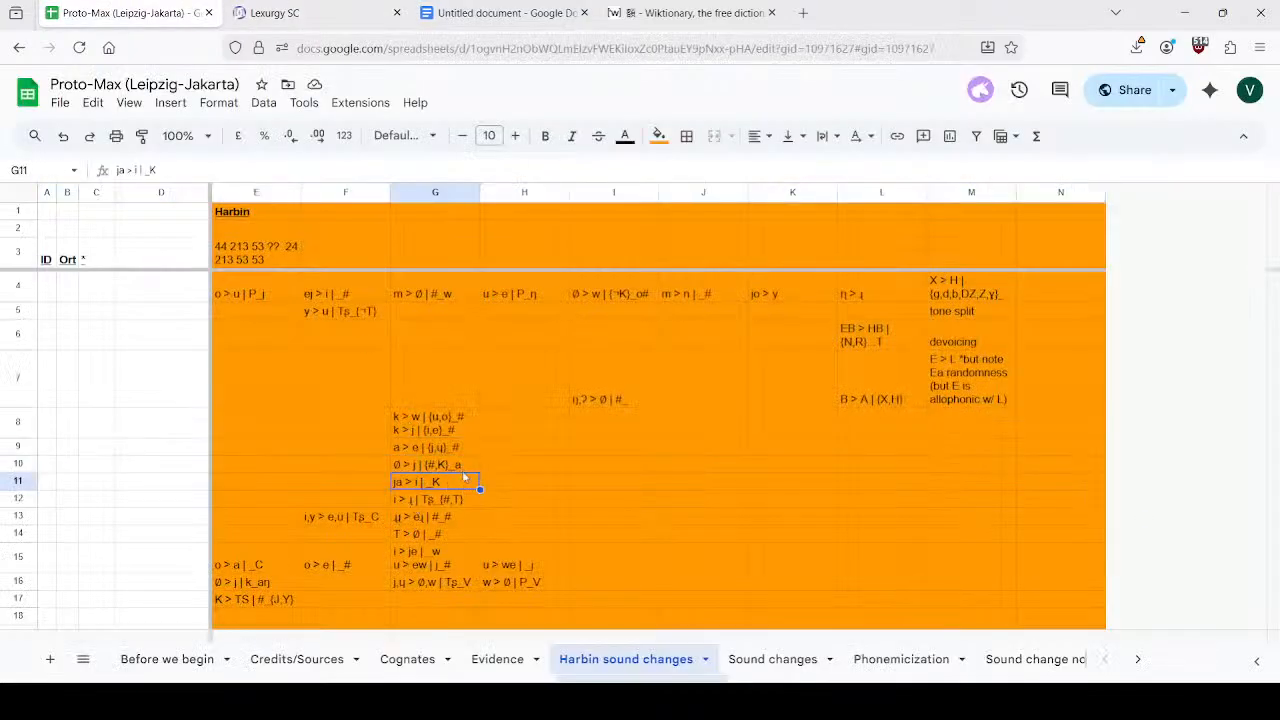
left_click(445, 463)
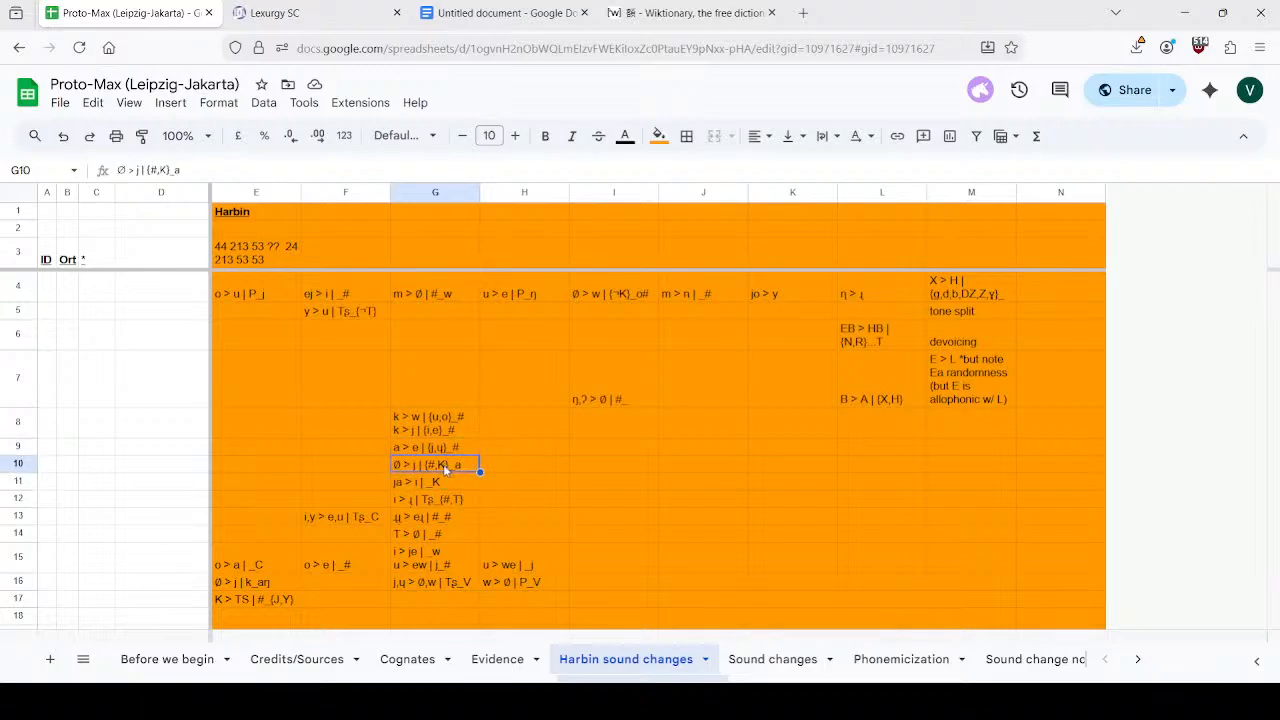
left_click(457, 485)
left_click(477, 502)
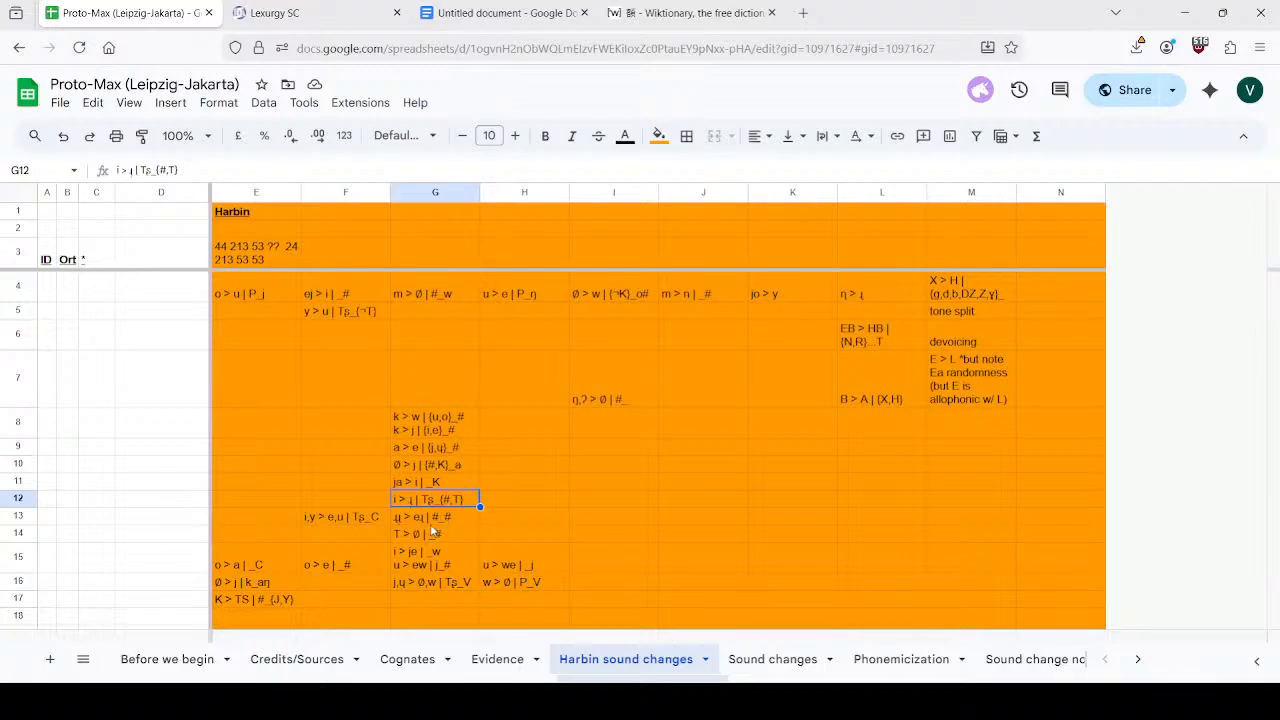
left_click(290, 13)
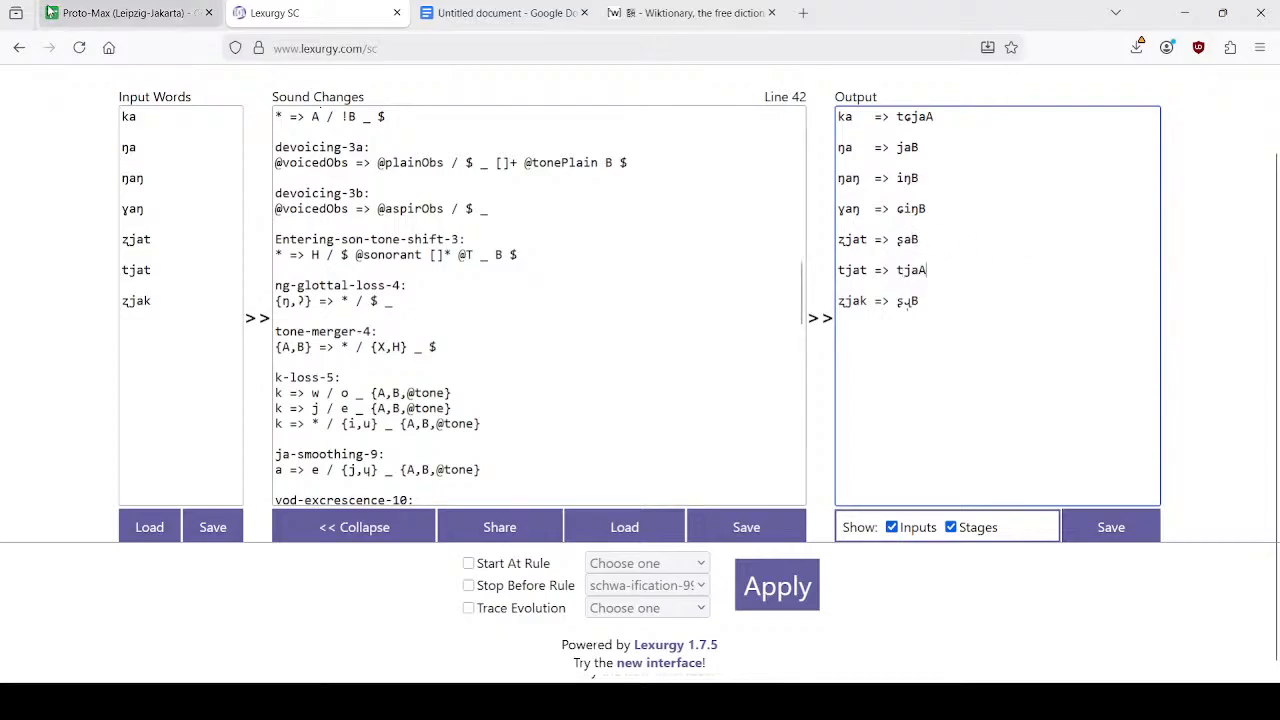
left_click(130, 13)
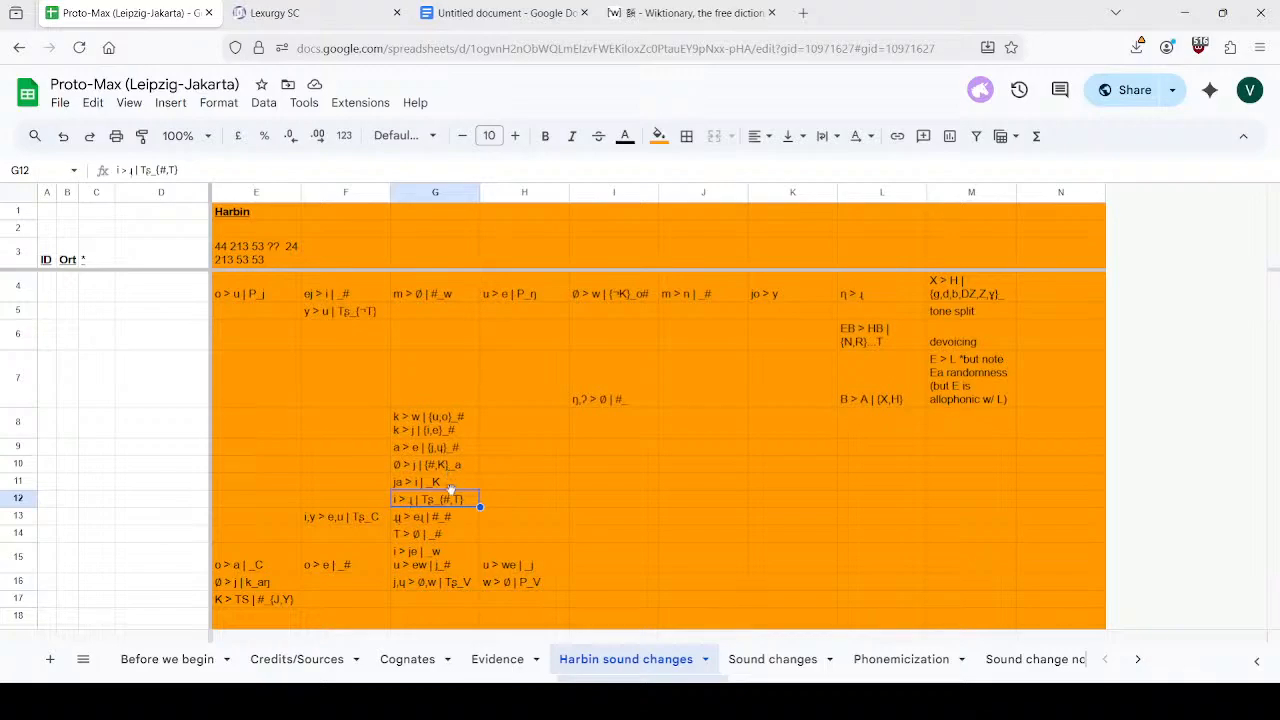
left_click(280, 12)
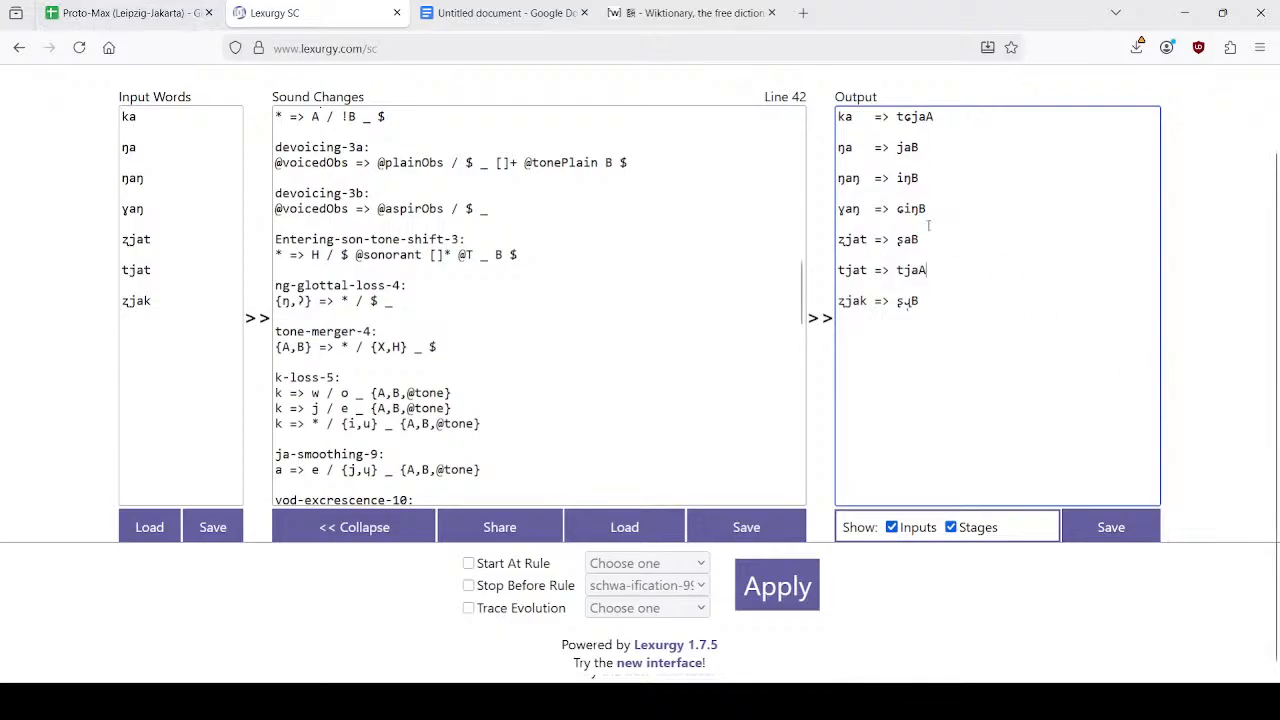
Examine the Lexurgy outputs of "ʐjat", "tjat" and "ʐjak" alongside the vowel dissimilation rule in F13 of the Harbin sheet.
left_click_drag(920, 306, 876, 308)
left_click(870, 308)
left_click(952, 270)
left_click(944, 232)
left_click(956, 251)
left_click(961, 241)
left_click(130, 13)
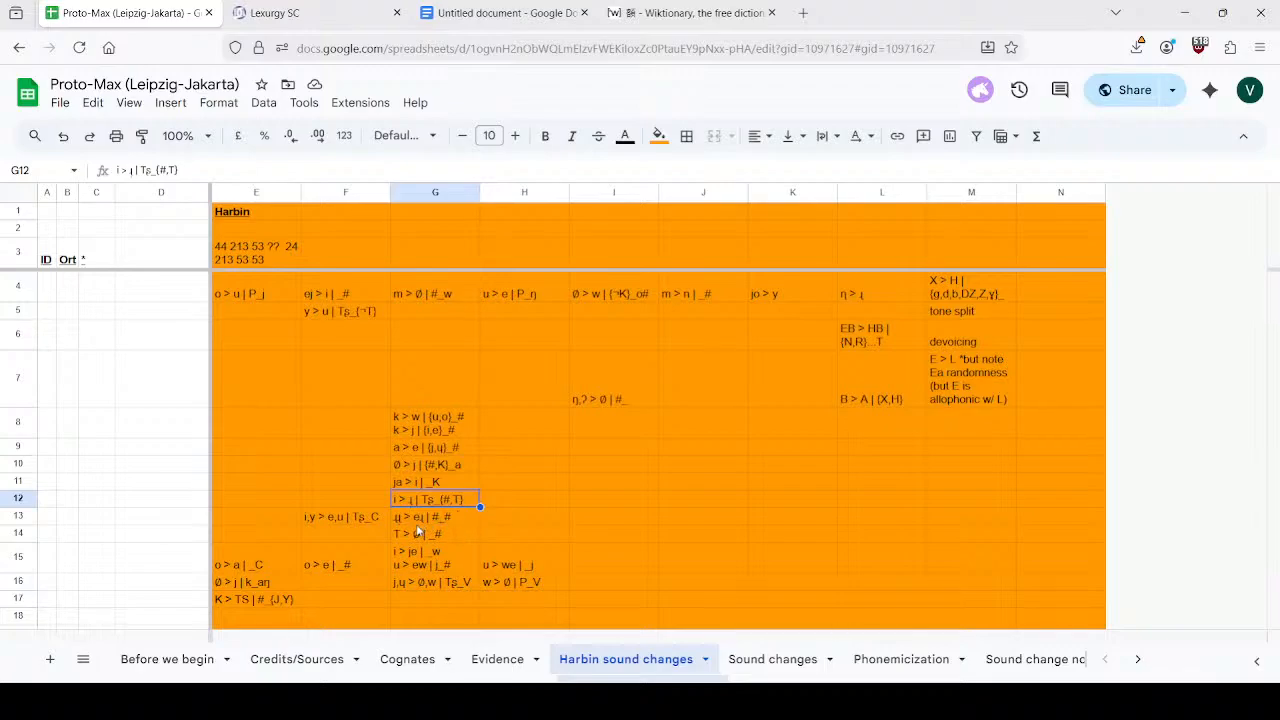
left_click(353, 515)
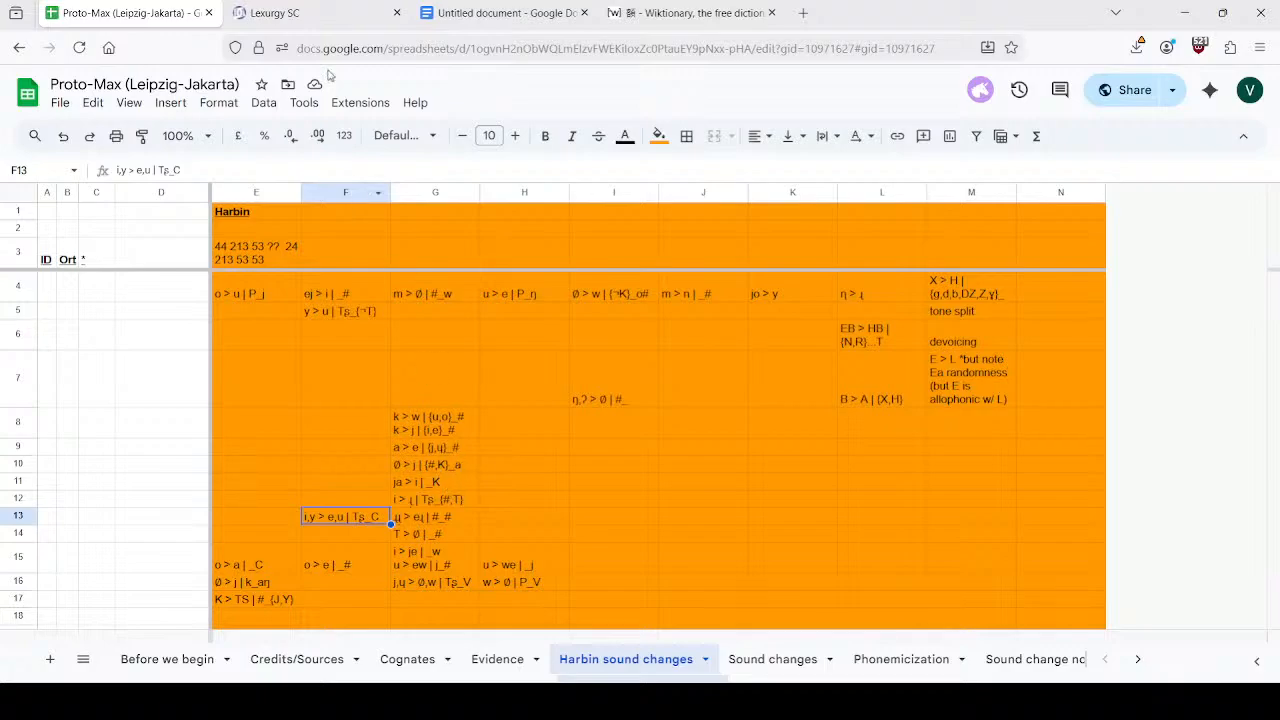
left_click(296, 12)
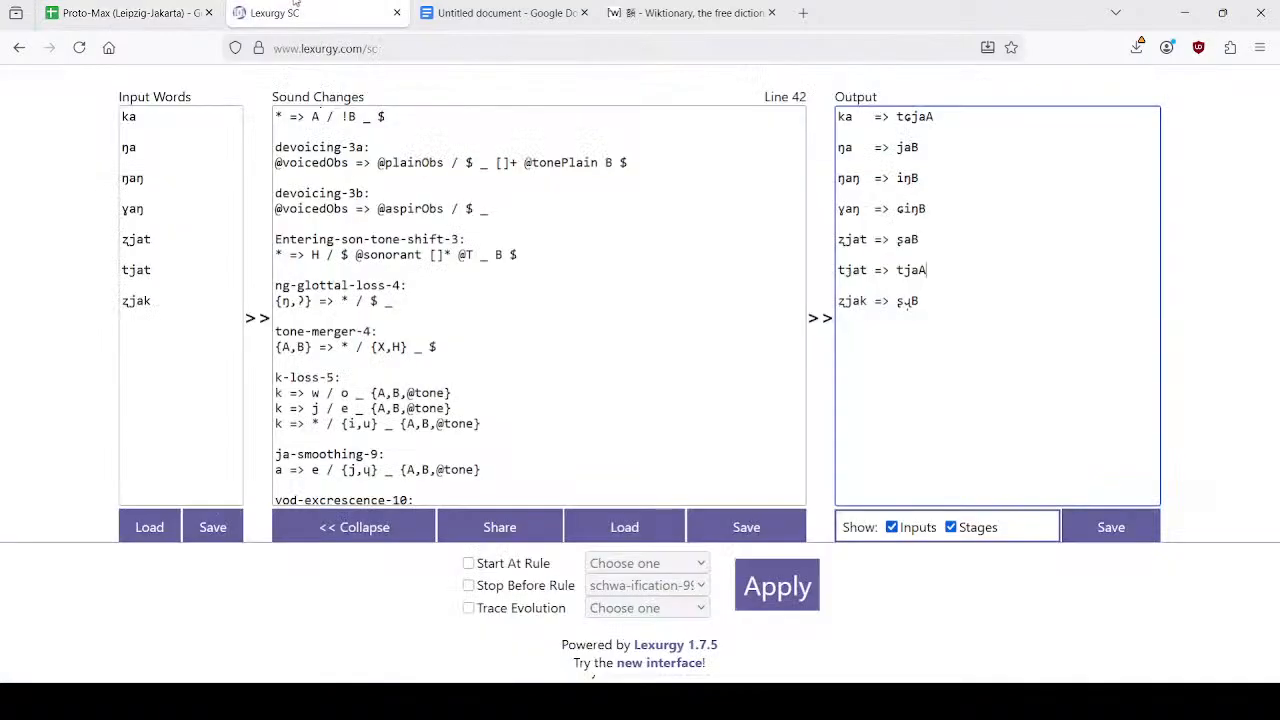
left_click(940, 284)
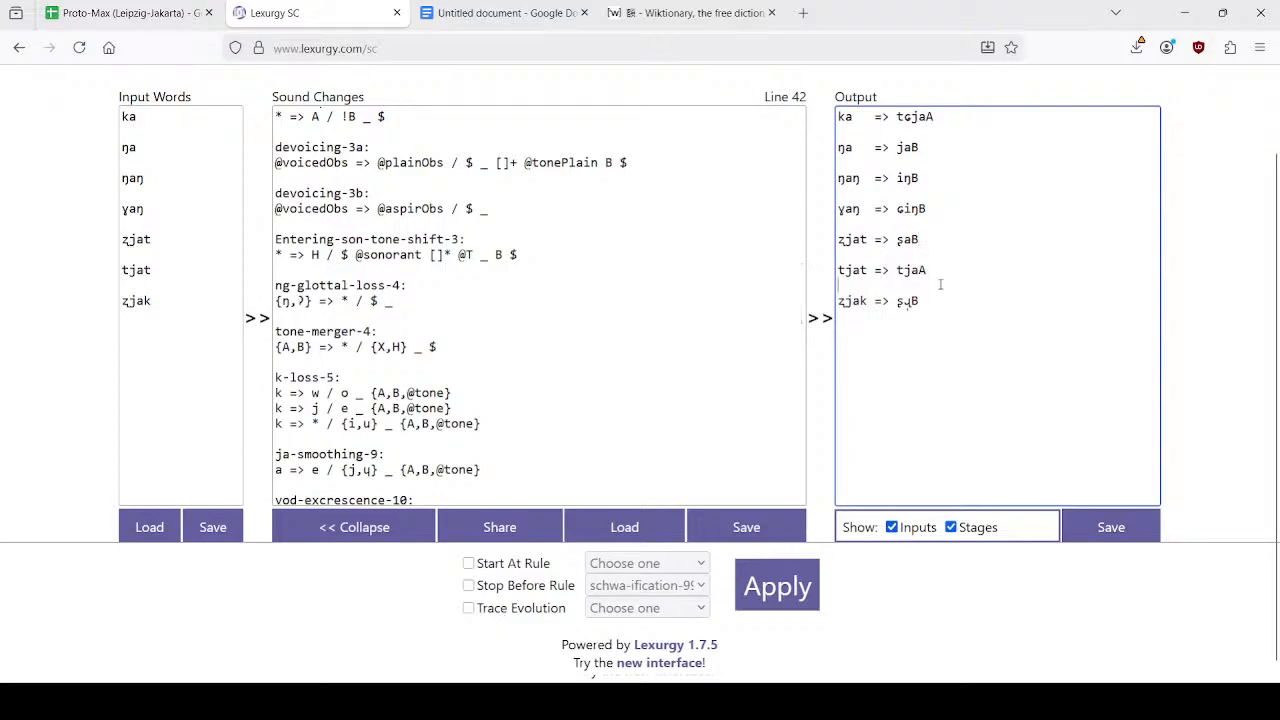
left_click(946, 266)
Insert the optional coda set "{p,t}?" before the tone set in the ja-smoothing-9 rule and reapply the sound changes.
scroll(529, 285, "down", 5)
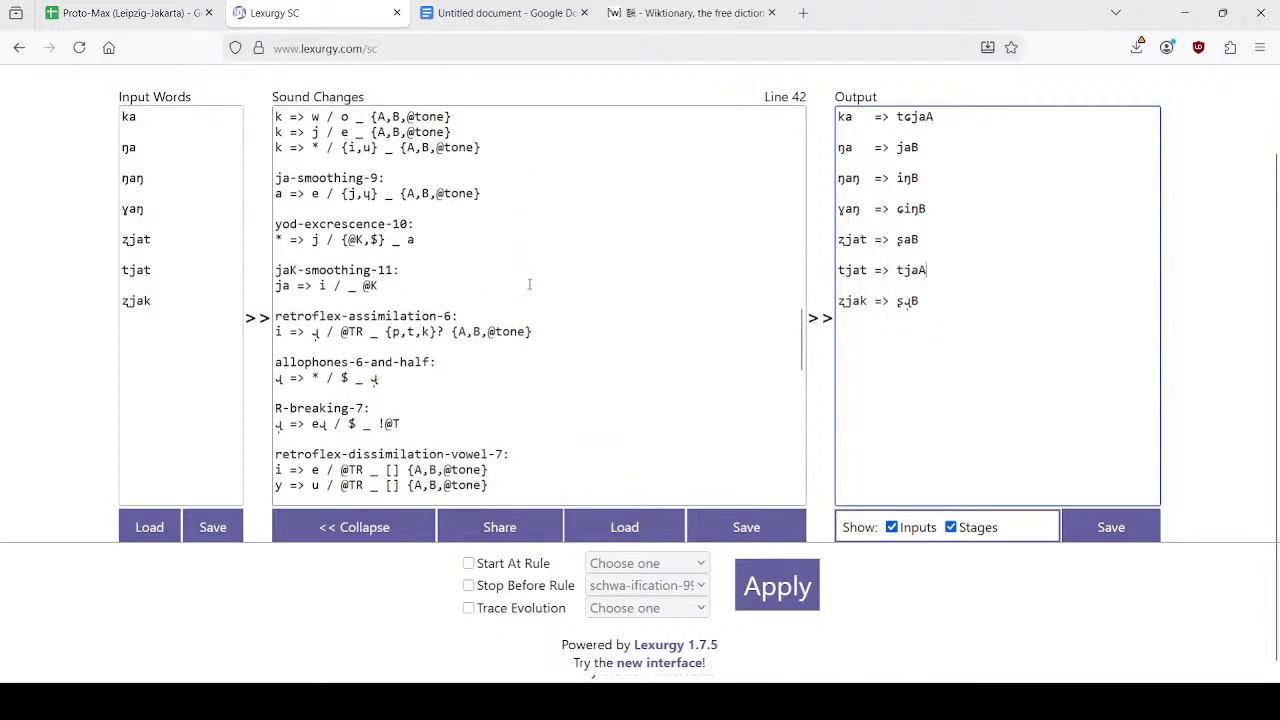
scroll(529, 285, "down", 2)
scroll(533, 293, "up", 3)
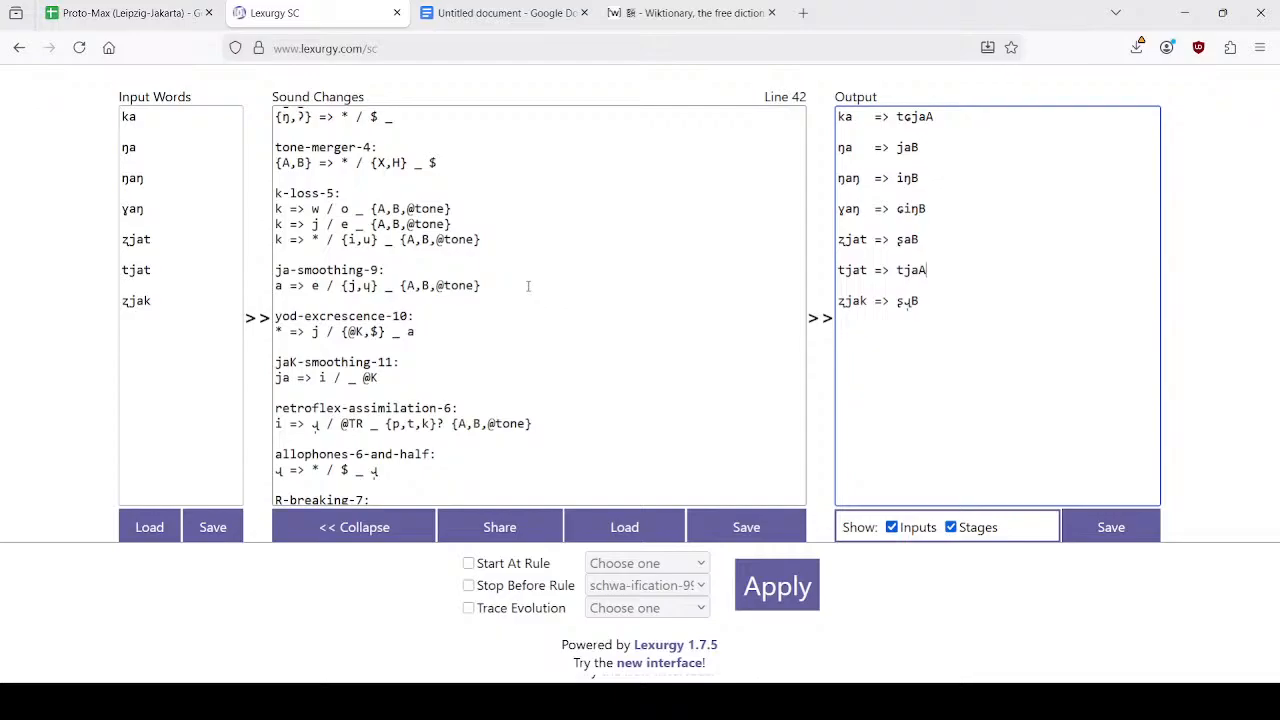
left_click(400, 285)
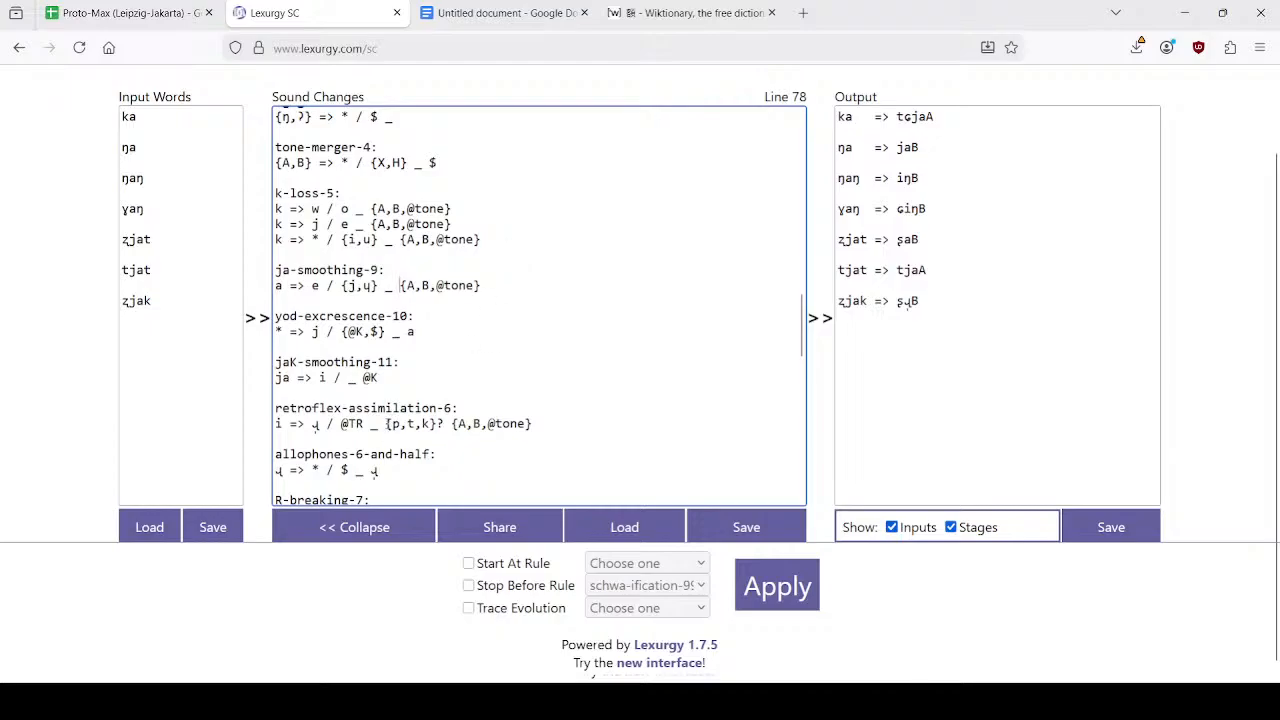
left_click_drag(388, 424, 442, 424)
key("ctrl+c")
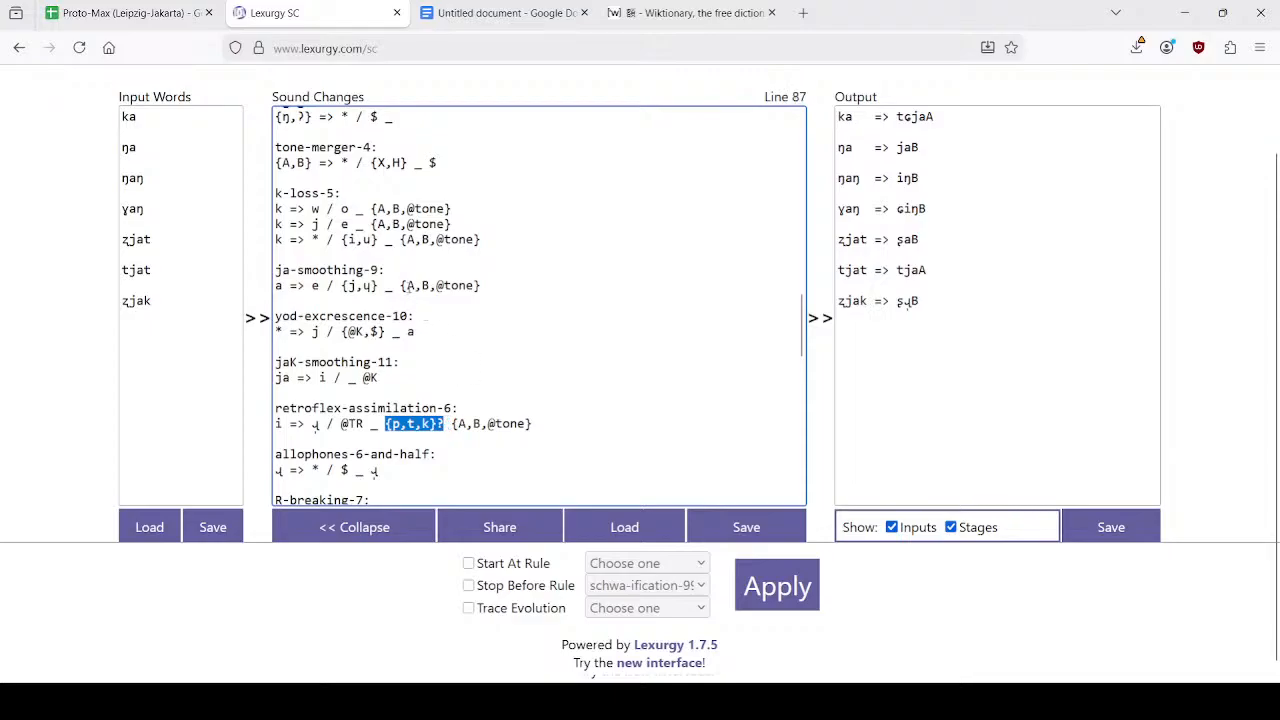
left_click(402, 285)
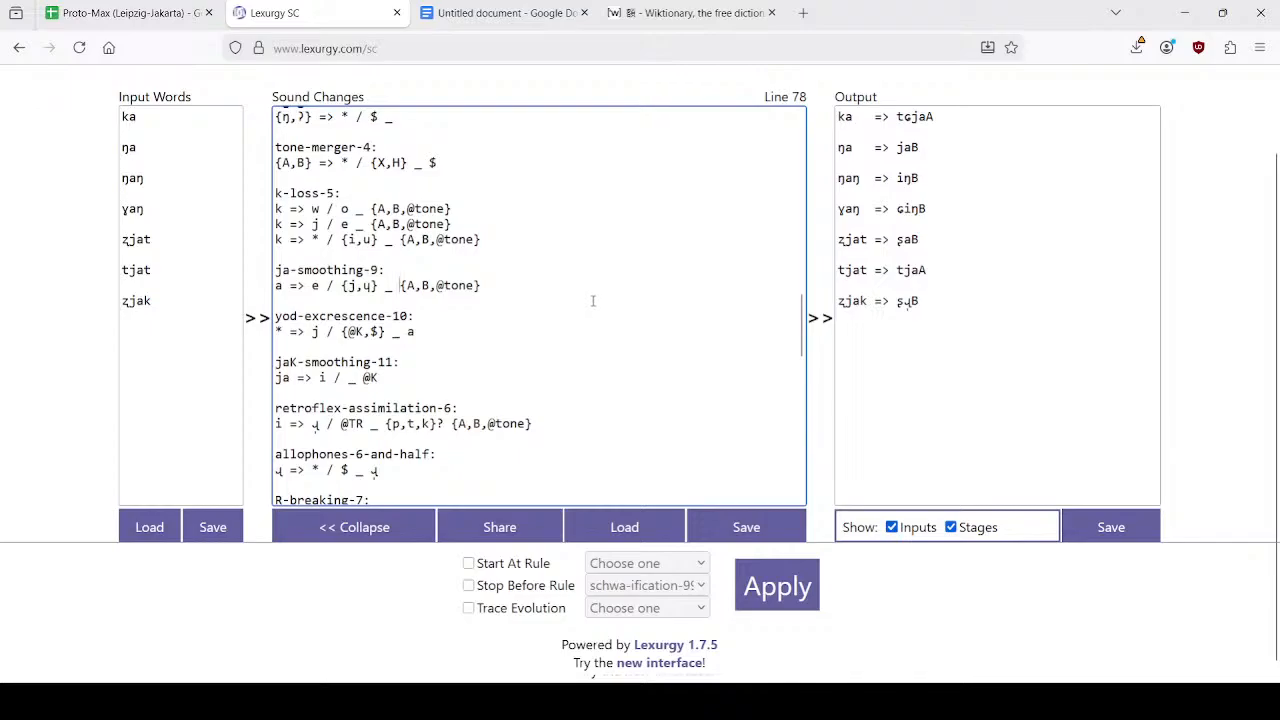
key("ctrl+v")
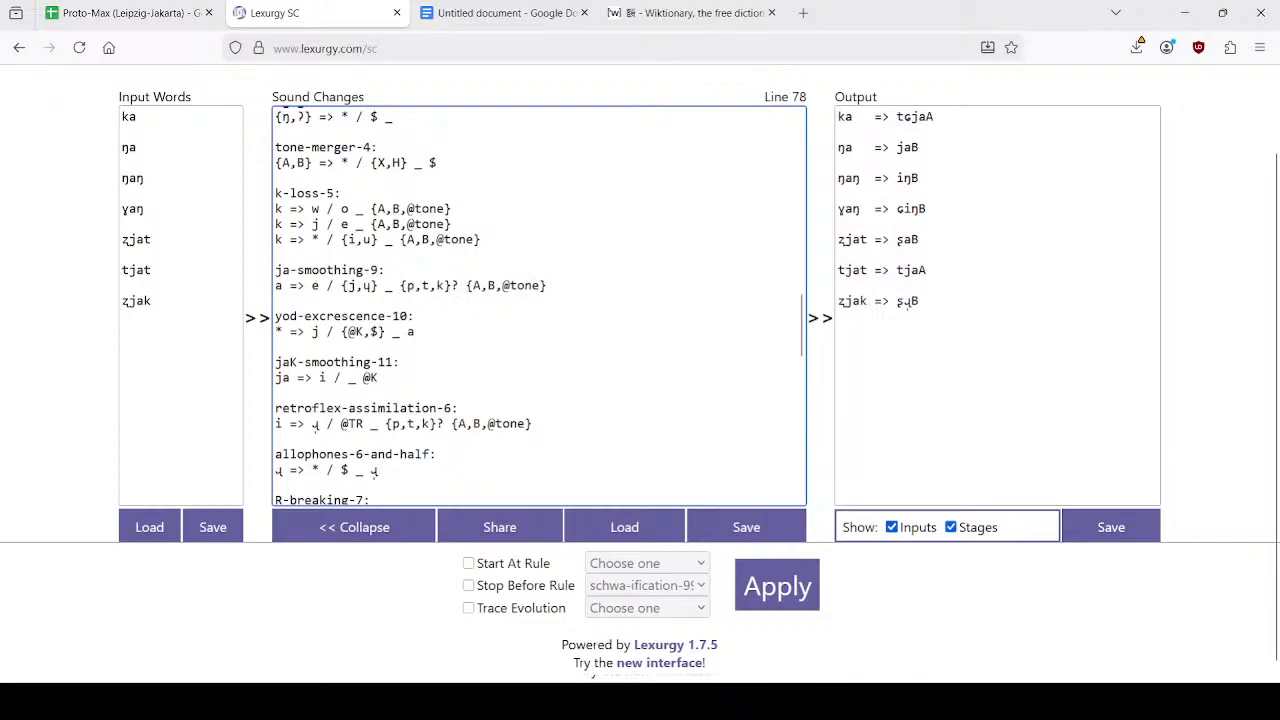
key("BackSpace")
key("BackSpace")
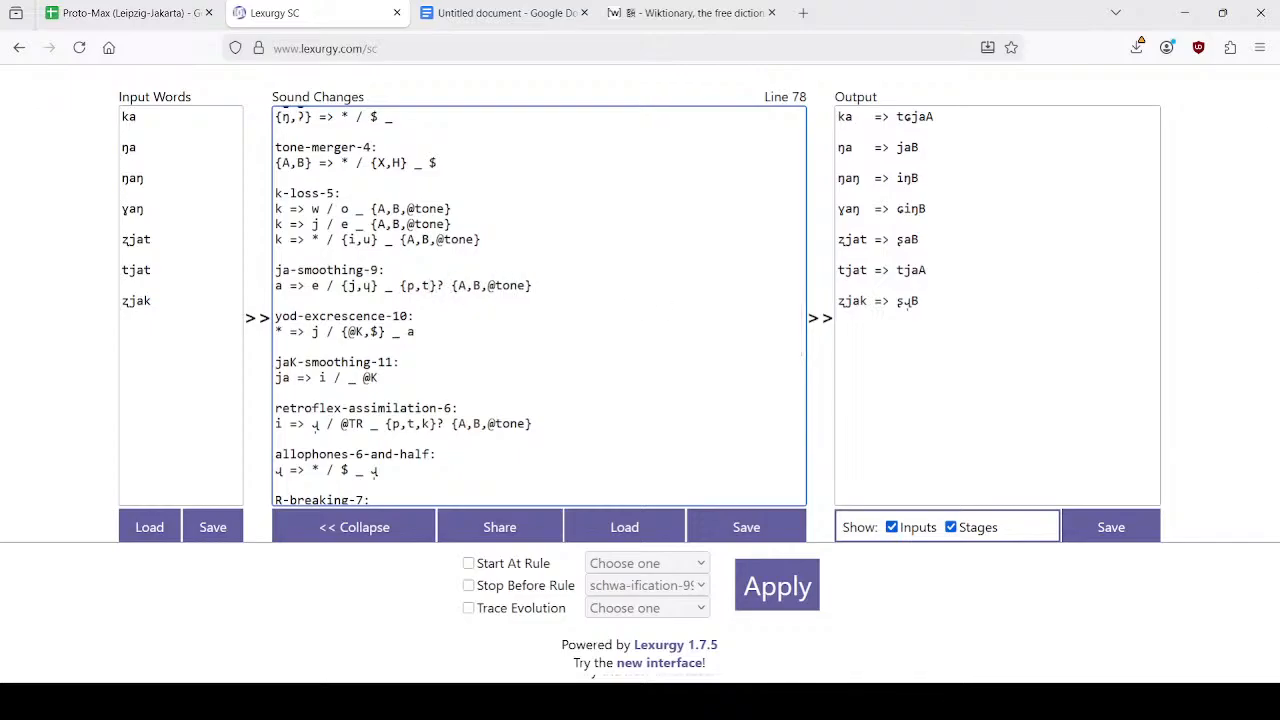
left_click(779, 592)
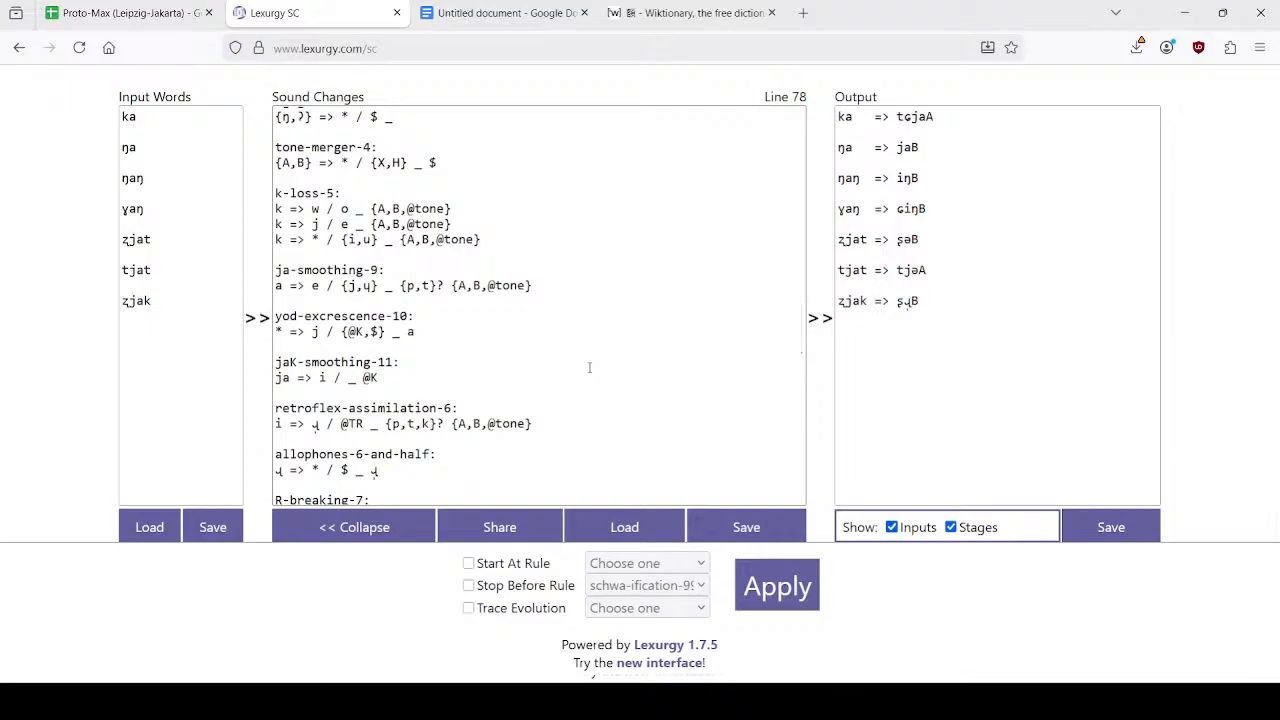
Extend the optional coda set in ja-smoothing-9 to "{p,t,k}?" and rerun the sound changes.
left_click(428, 285)
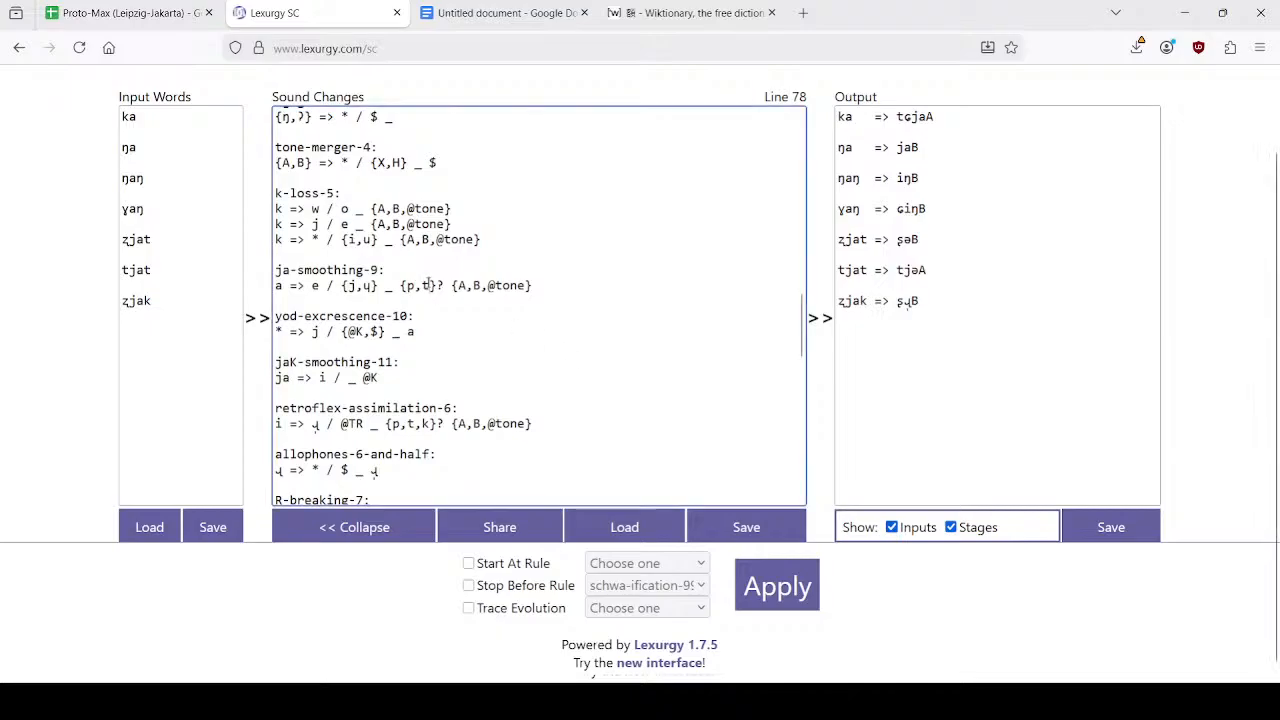
type("k")
key("Left")
type(",")
left_click(762, 592)
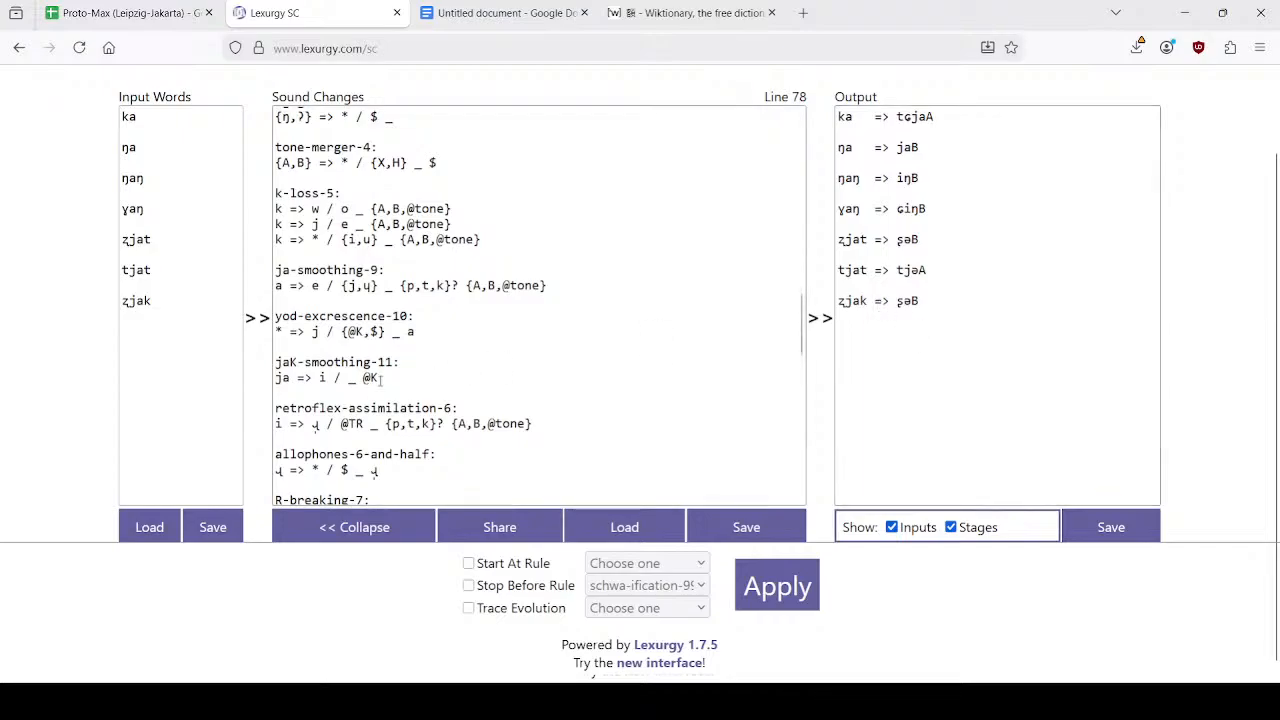
Change the jaK-smoothing-11 rule to "je => i / _ @K" and apply the sound changes again.
scroll(446, 387, "down", 2)
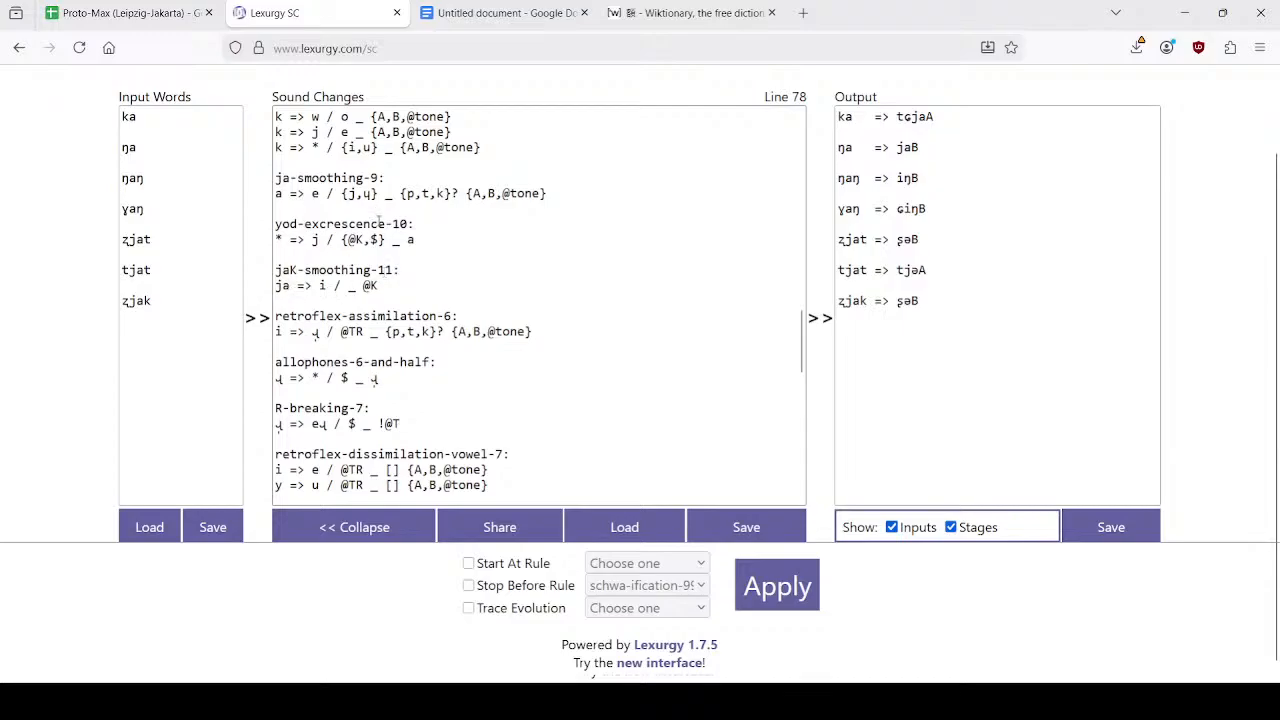
left_click(288, 287)
key("BackSpace")
type("e")
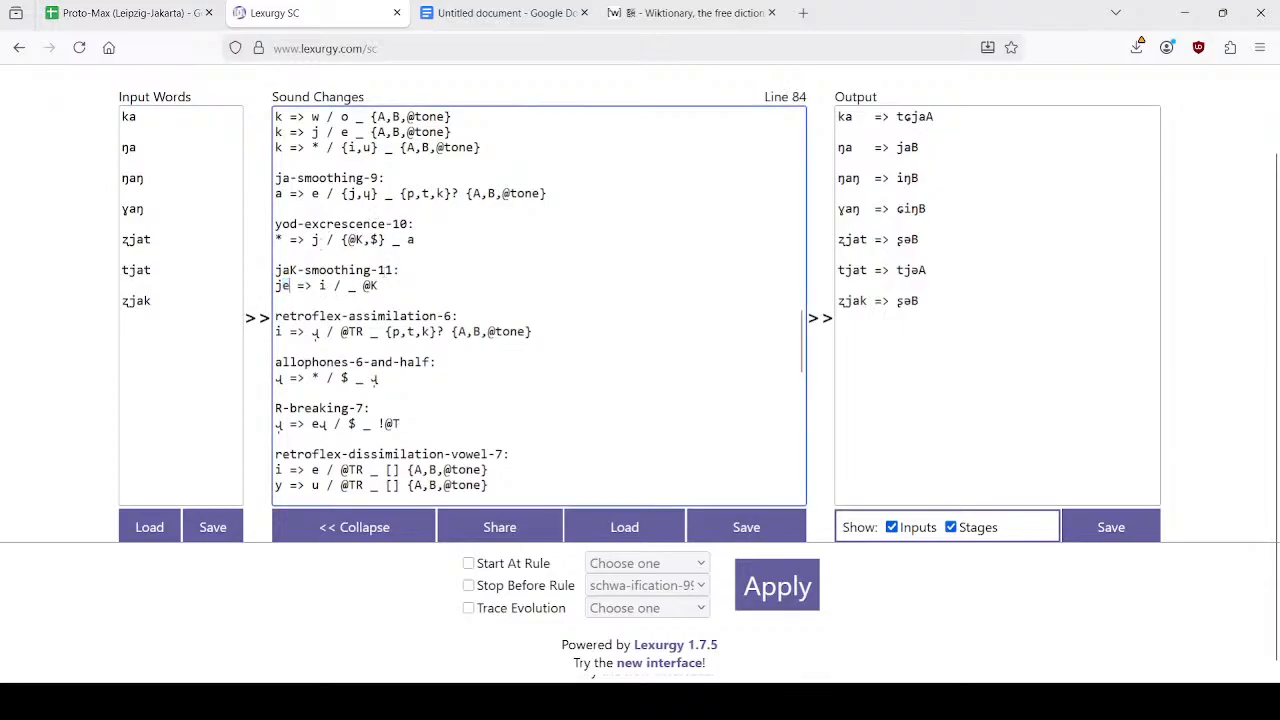
left_click(800, 590)
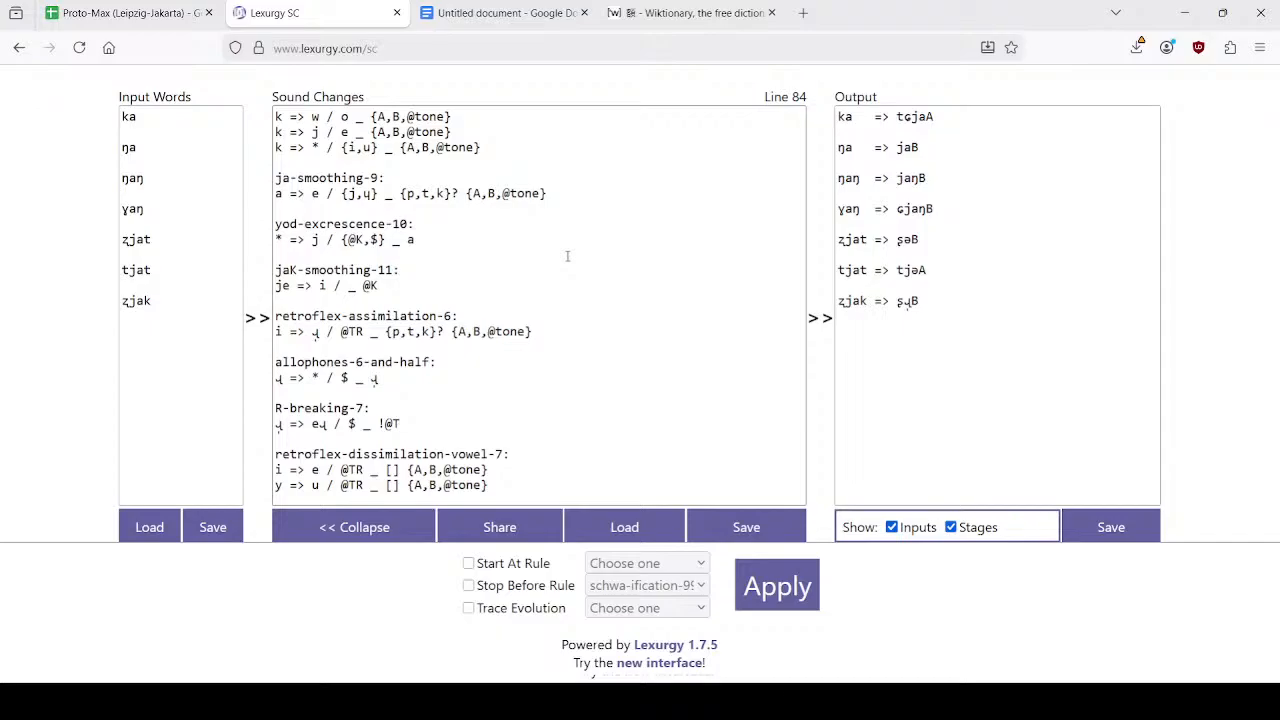
Add the test word "ŋan" above "ŋaŋ" in the input list, separated by a blank line, and apply the sound changes.
left_click(159, 181)
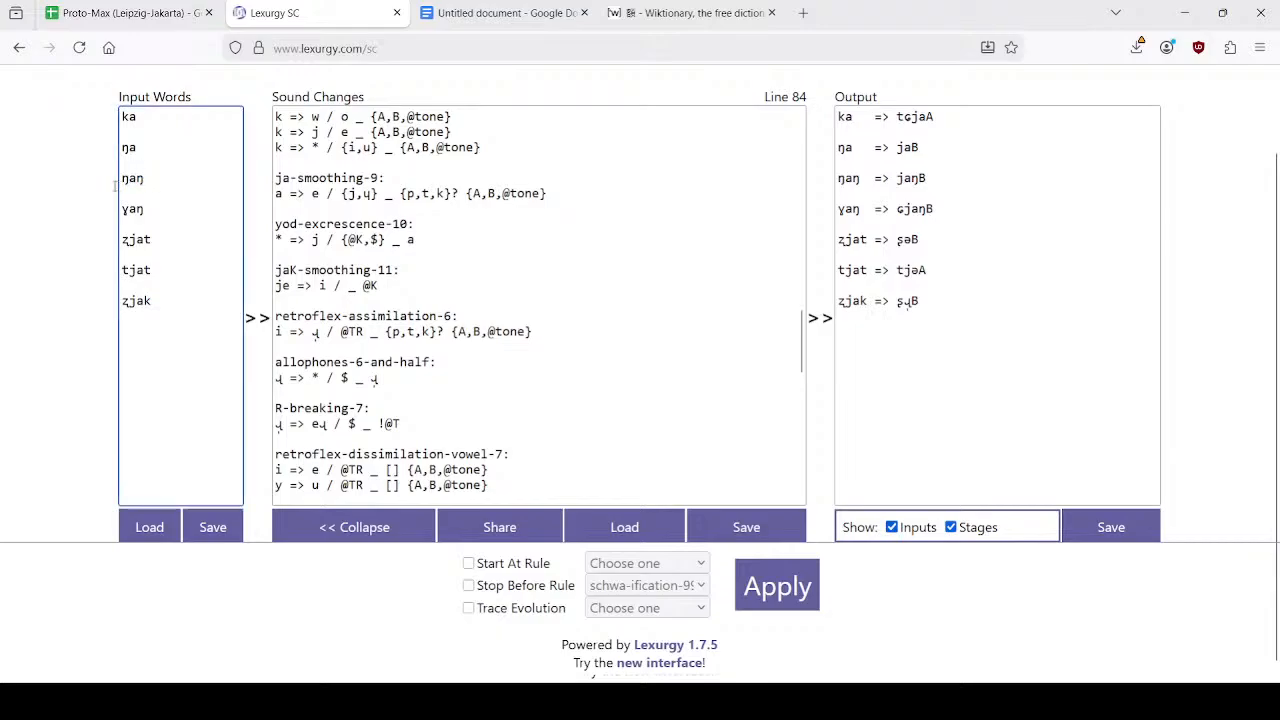
double_click(155, 178)
key("Up")
key("Return")
key("Up")
type("ŋa")
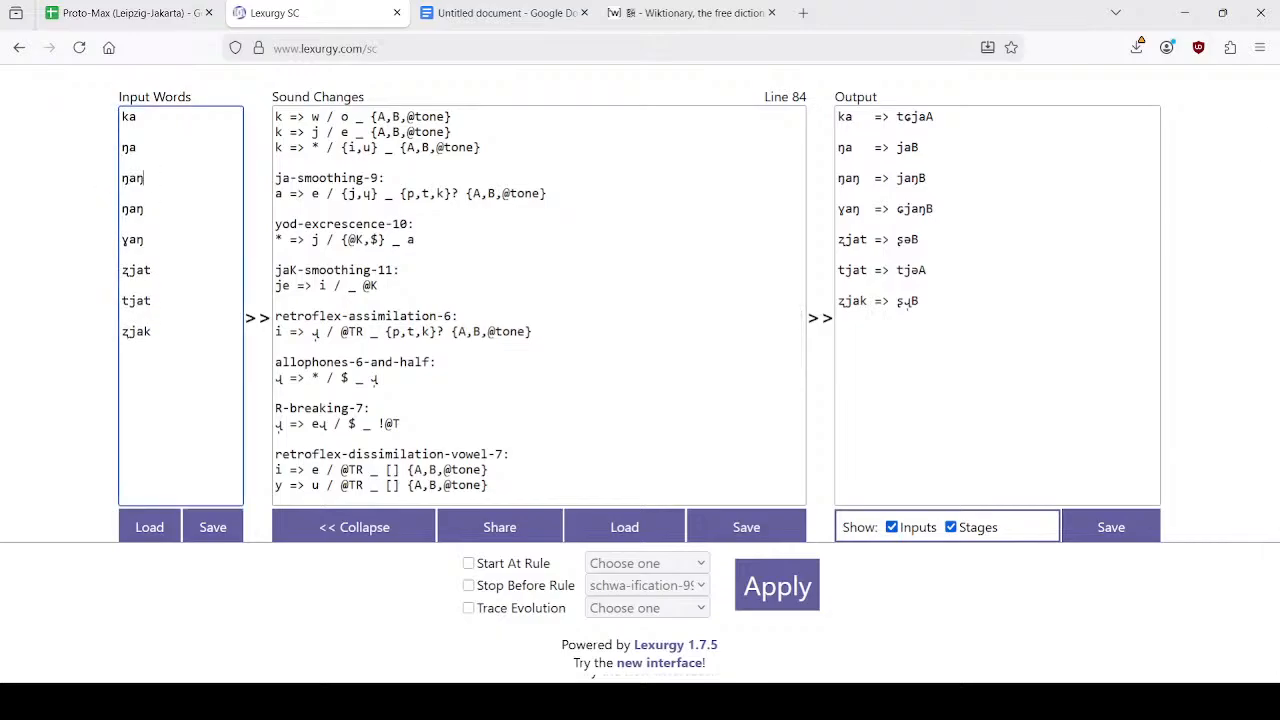
type("n")
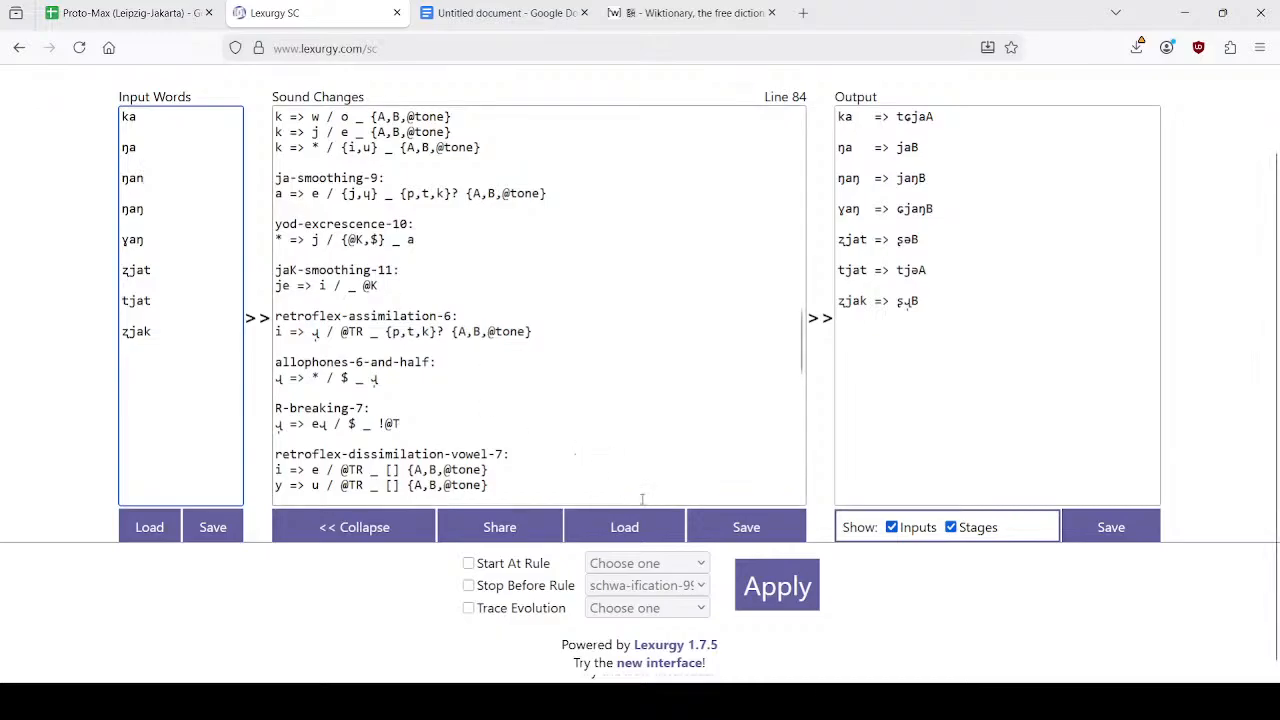
left_click(763, 585)
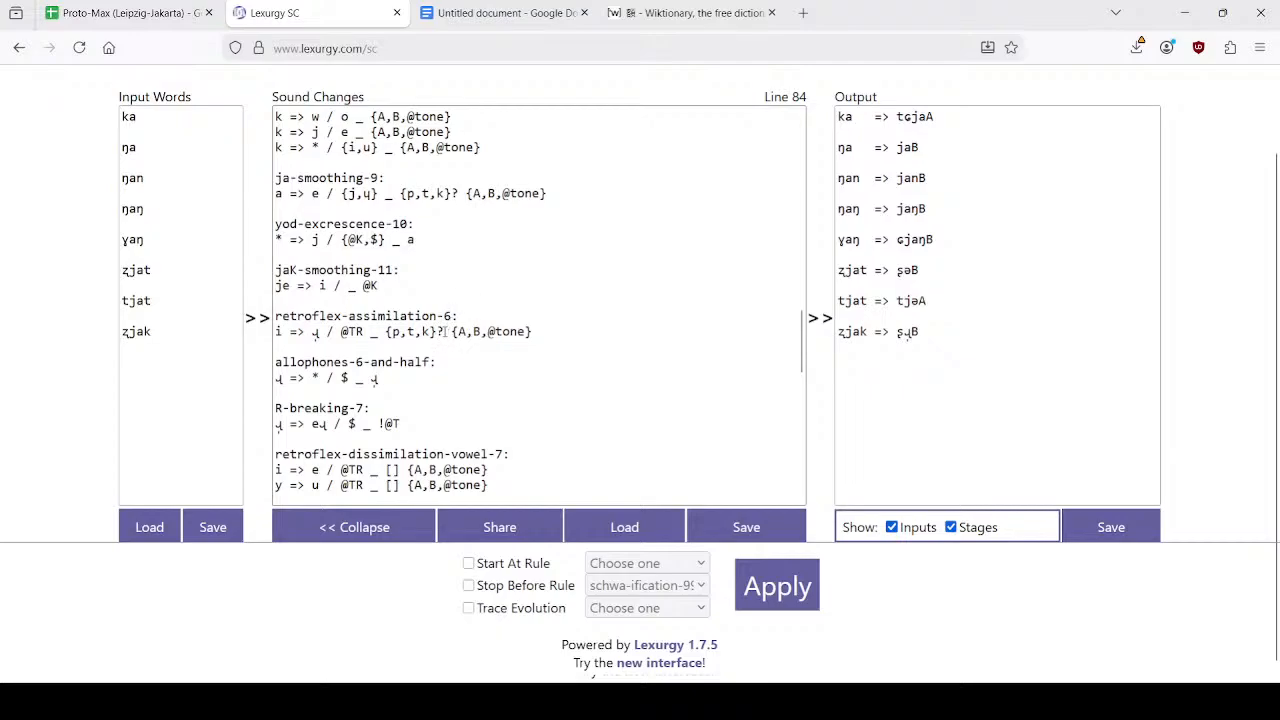
Try replacing the {p,t,k} set in the retroflex-assimilation-6 rule with "[]", apply the sound changes, and undo the edit.
left_click_drag(437, 331, 385, 331)
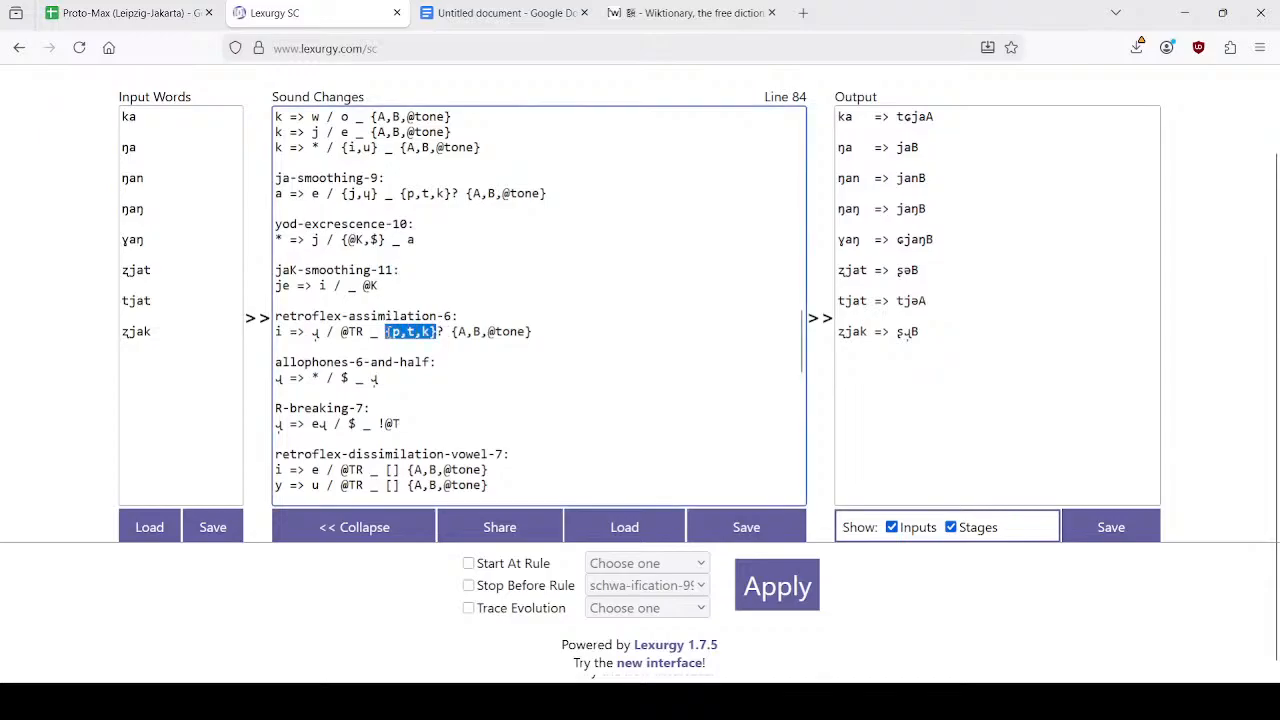
type("[]")
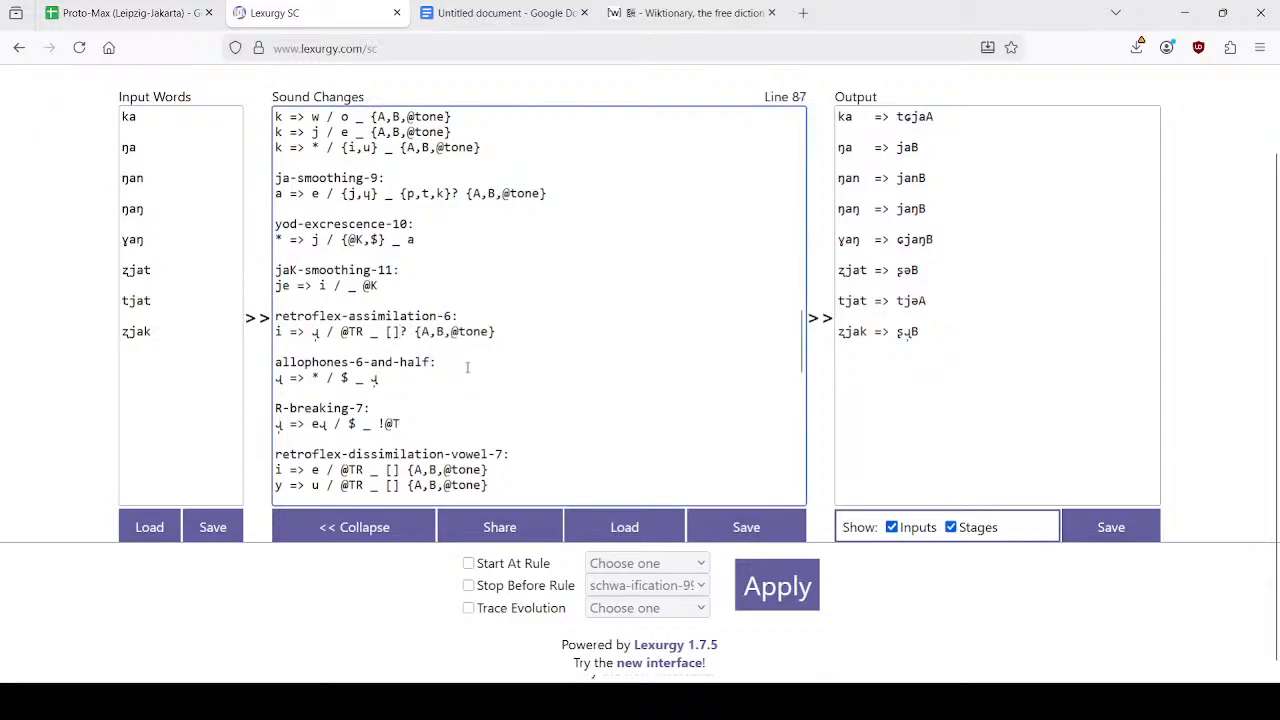
left_click(777, 586)
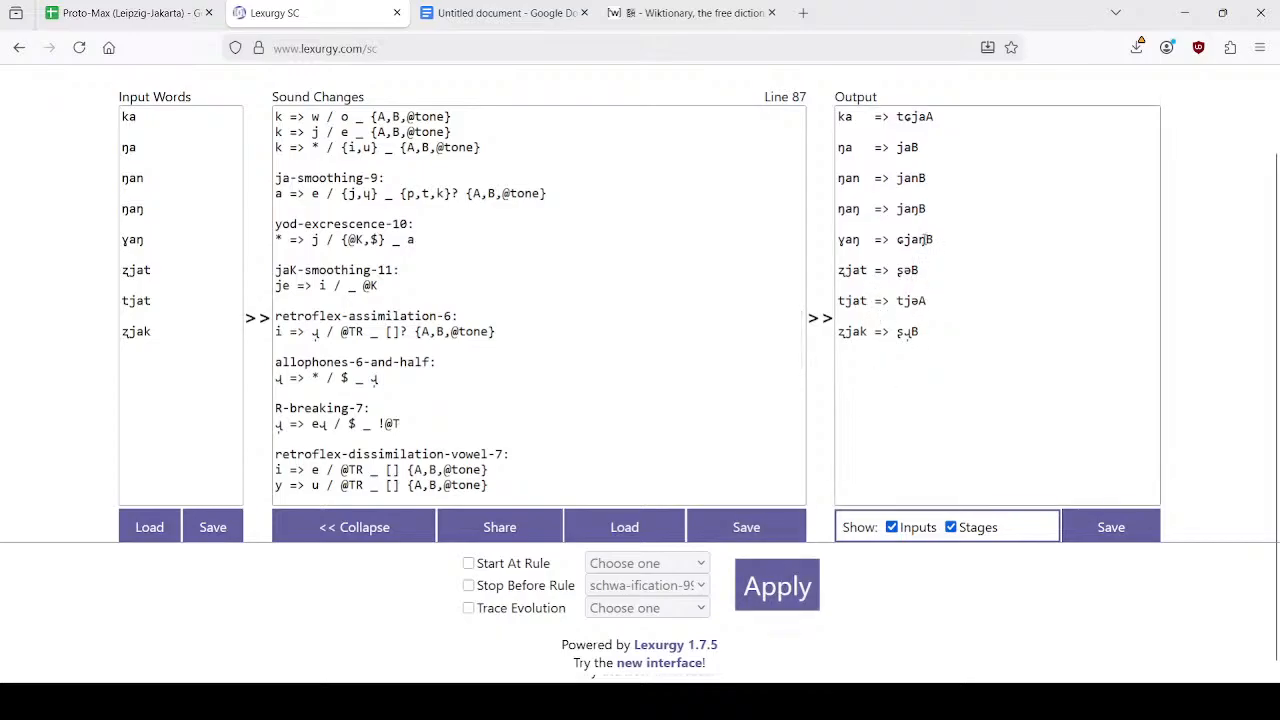
left_click(521, 337)
key("ctrl+z")
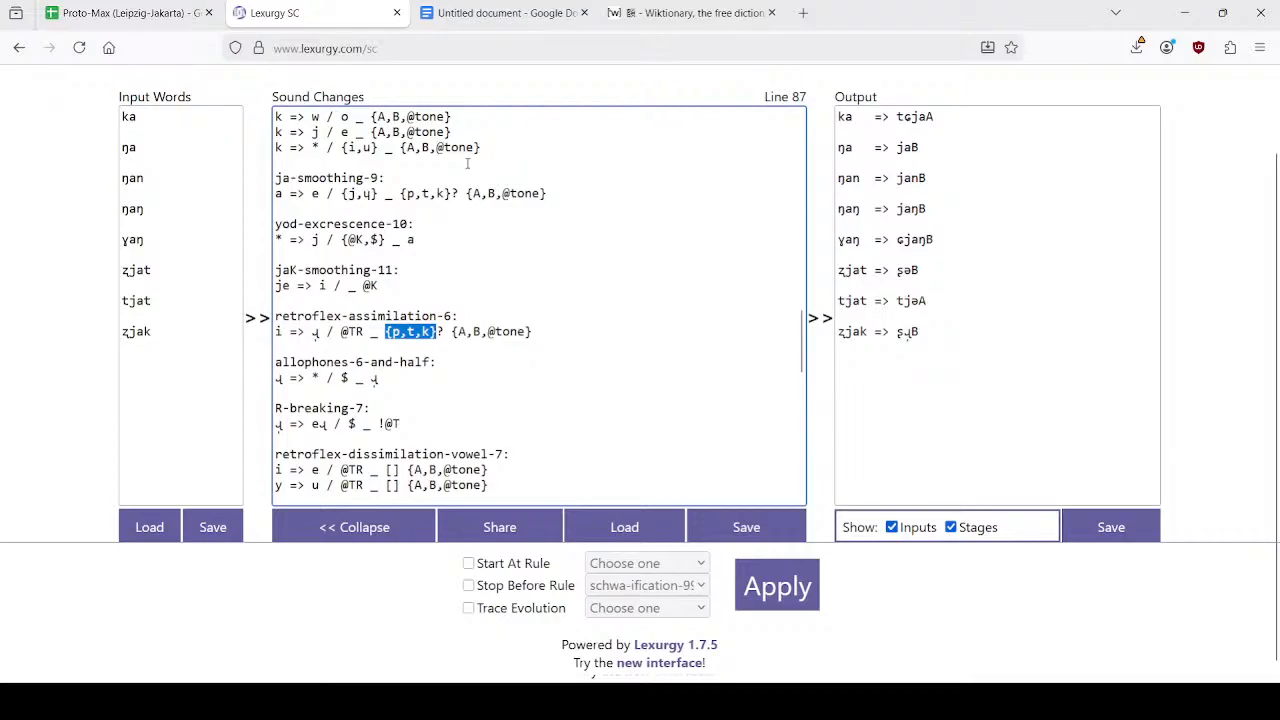
Try replacing the {p,t,k} set in the ja-smoothing-9 rule with "[]", apply the sound changes, and undo the edit.
left_click(452, 193)
left_click_drag(452, 193, 400, 193)
type("[]")
left_click(772, 590)
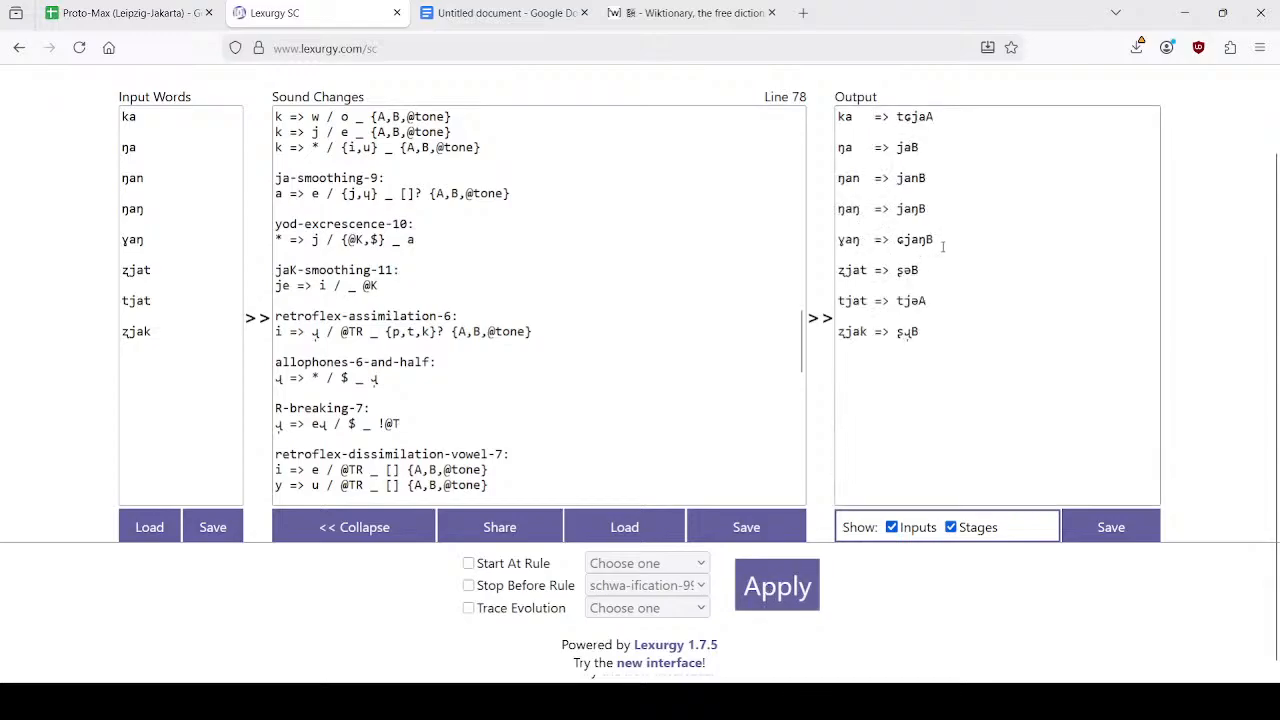
left_click(557, 311)
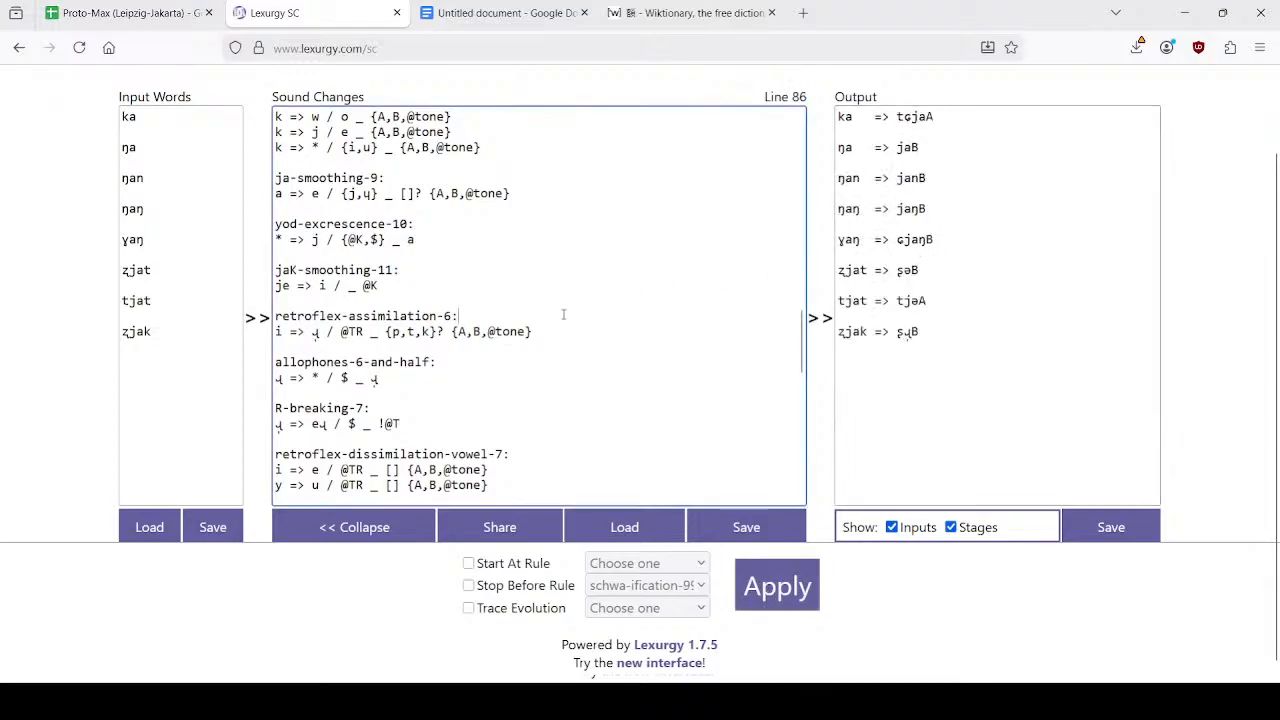
key("ctrl+z")
Try "[]*" in place of "{p,t,k}?" in the ja-smoothing-9 rule, apply the sound changes, and undo the edit.
scroll(572, 316, "up", 3)
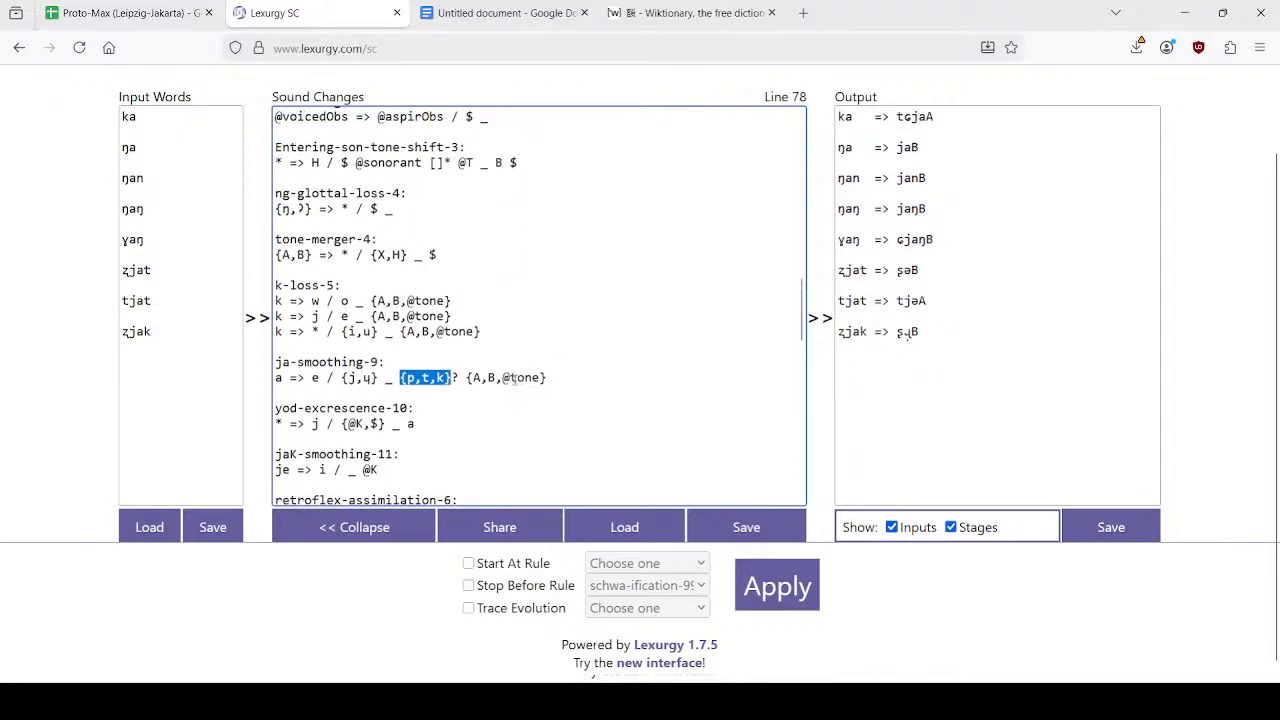
scroll(513, 378, "down", 3)
scroll(573, 372, "down", 5)
scroll(573, 372, "down", 5)
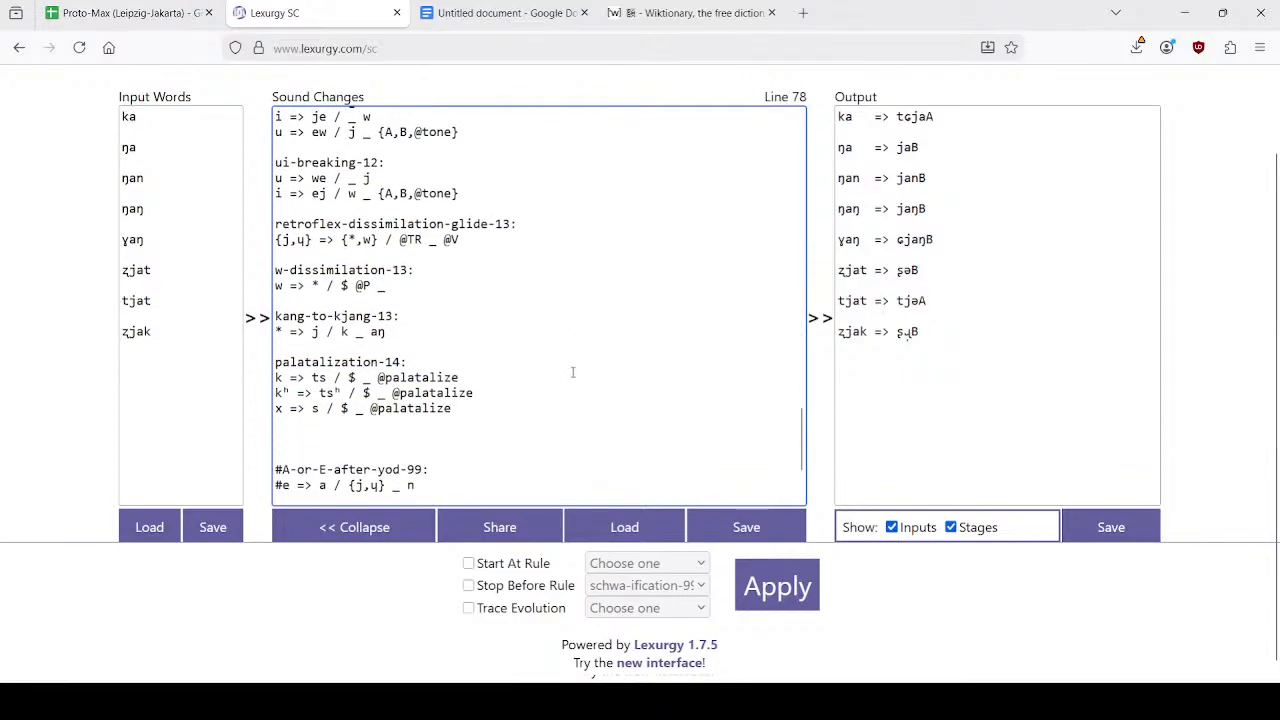
scroll(573, 372, "up", 10)
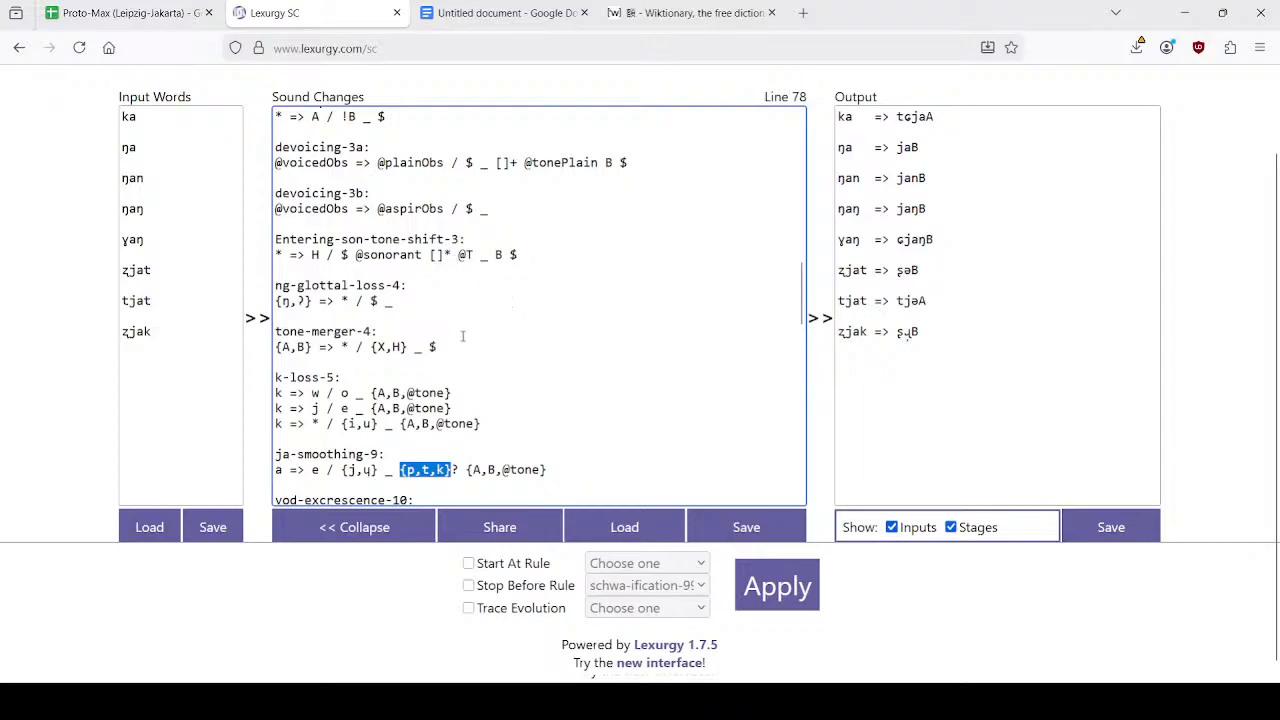
scroll(490, 380, "down", 2)
key("Delete")
key("Delete")
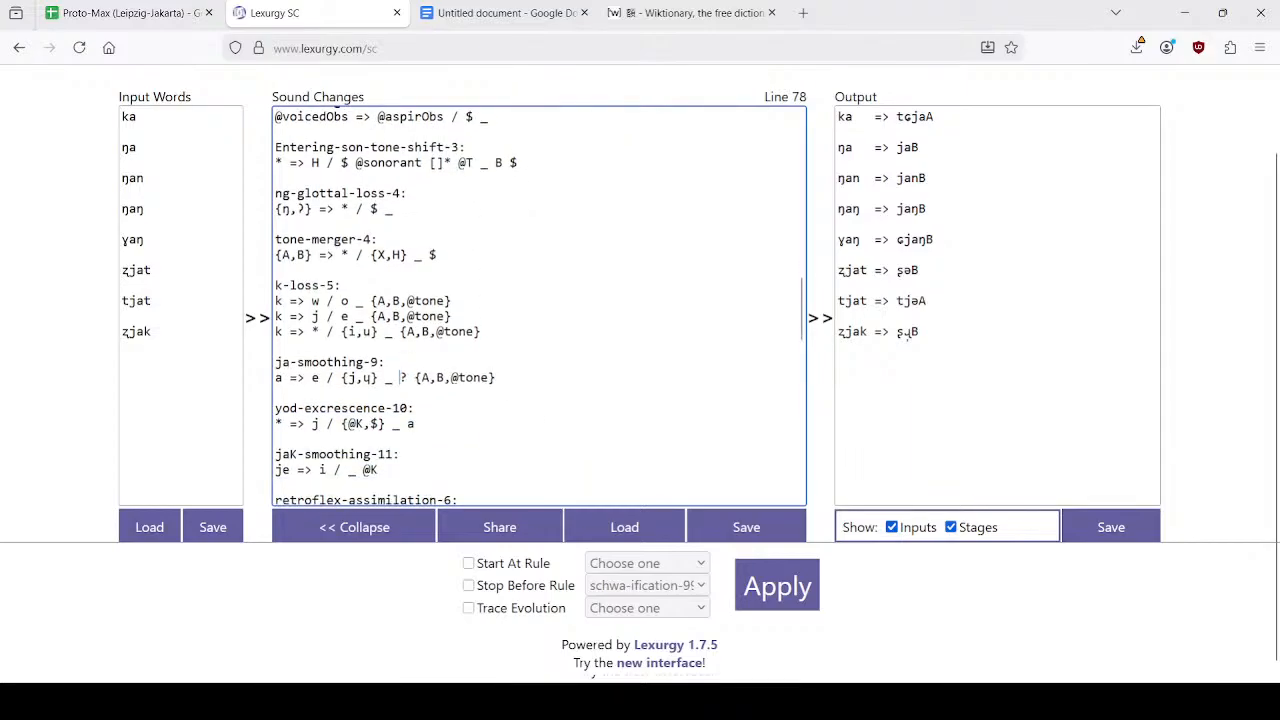
type("[]*")
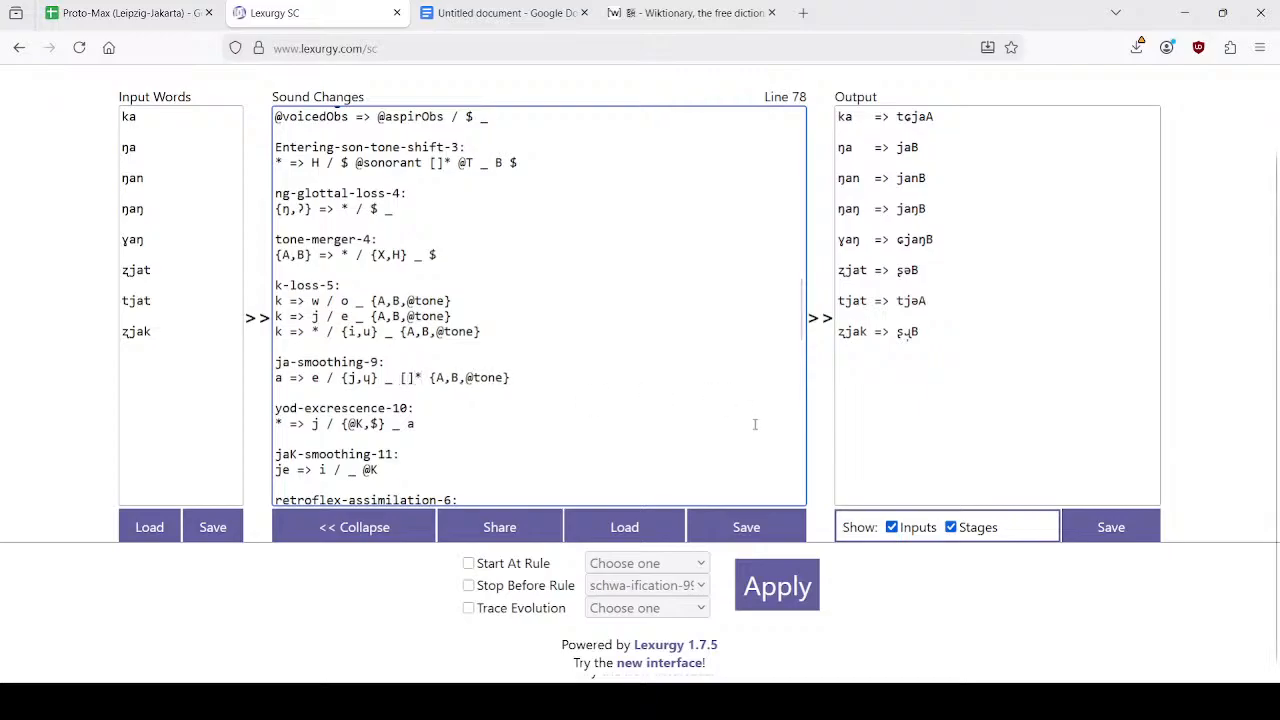
left_click(785, 585)
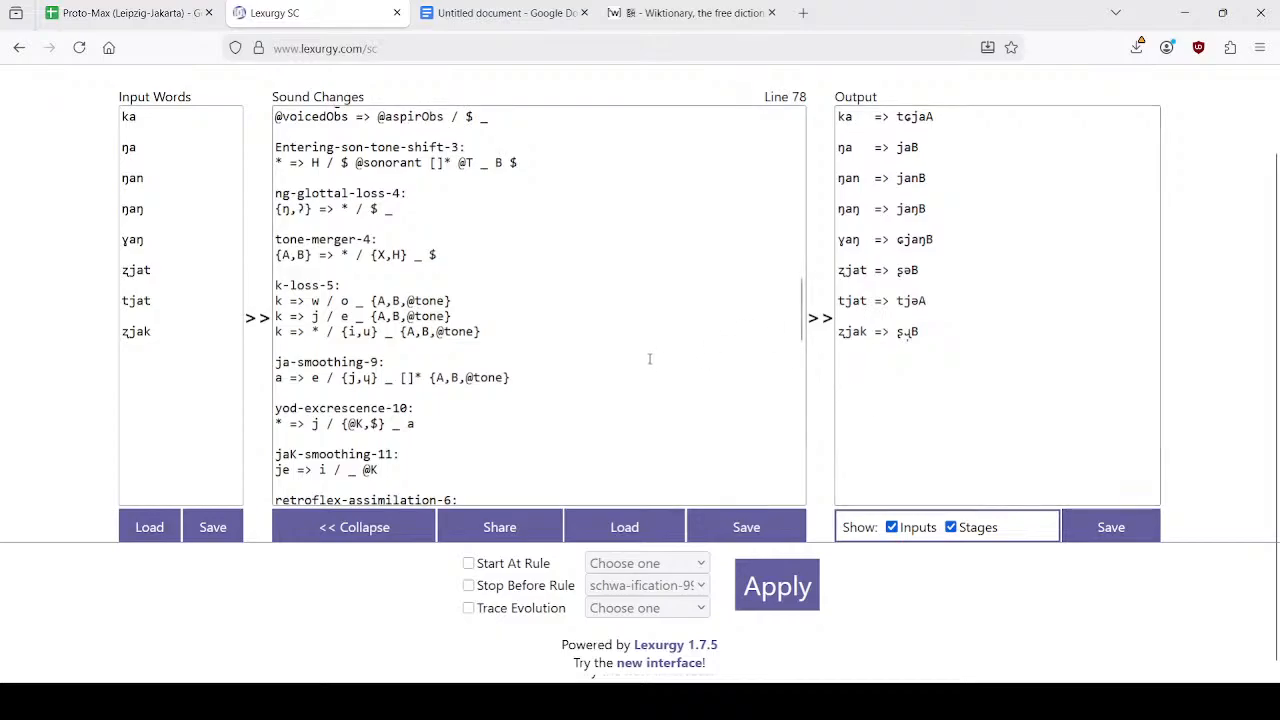
left_click(598, 385)
key("ctrl+z")
key("ctrl+z")
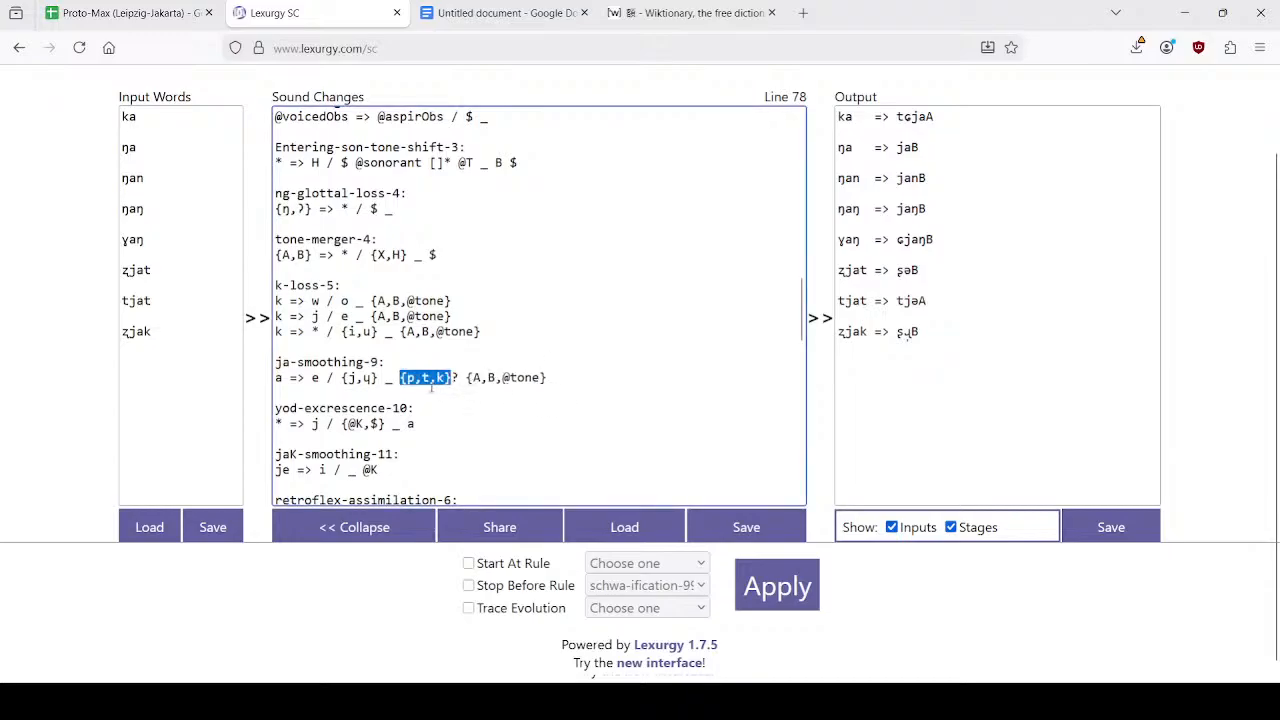
Extend the optional coda set in ja-smoothing-9 to "{p,t,k,m,n,ŋ}?", copying ŋ from the input words, and apply the sound changes.
key("Right")
type(",m,n,")
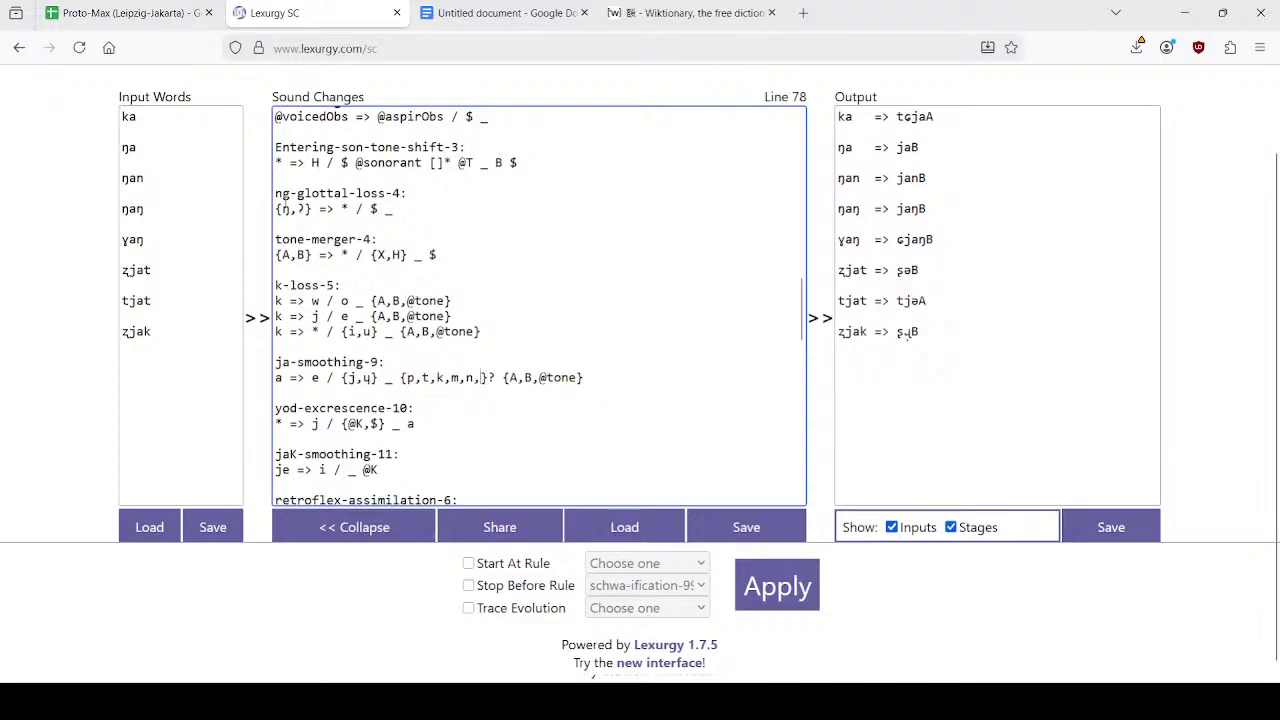
left_click(143, 240)
left_click_drag(143, 241, 136, 241)
key("ctrl+c")
left_click(483, 379)
key("ctrl+v")
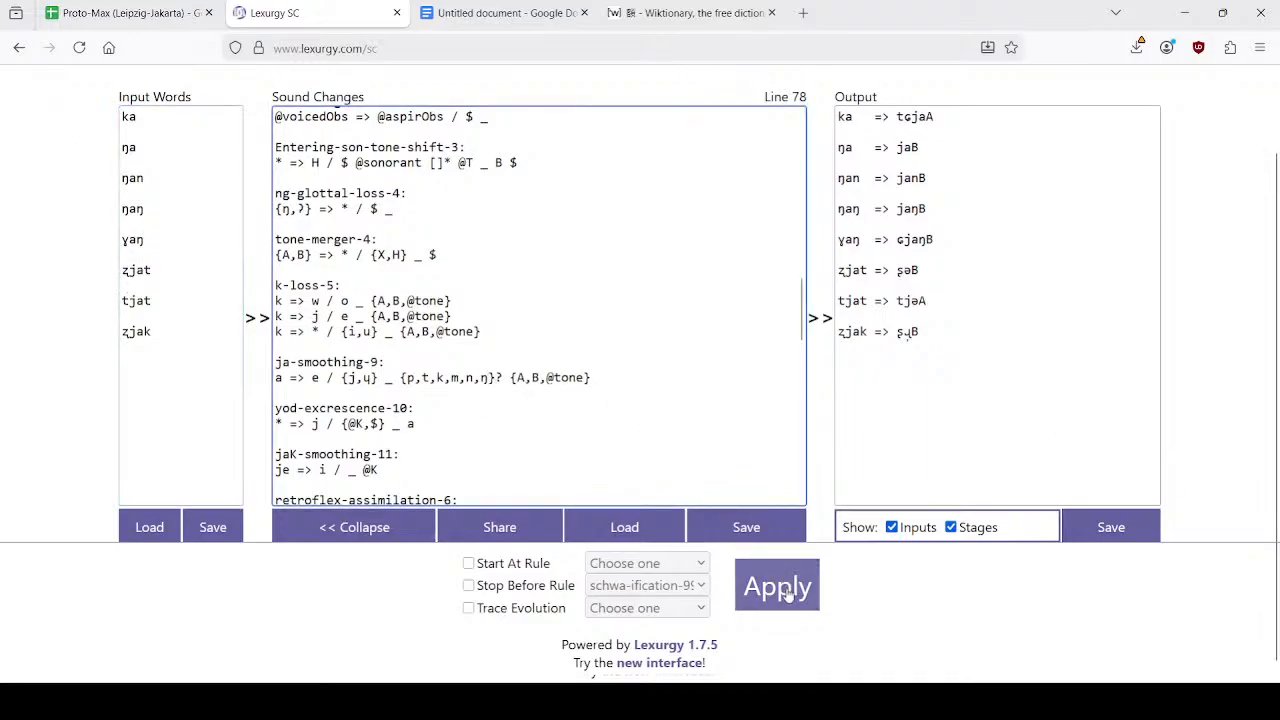
left_click(787, 592)
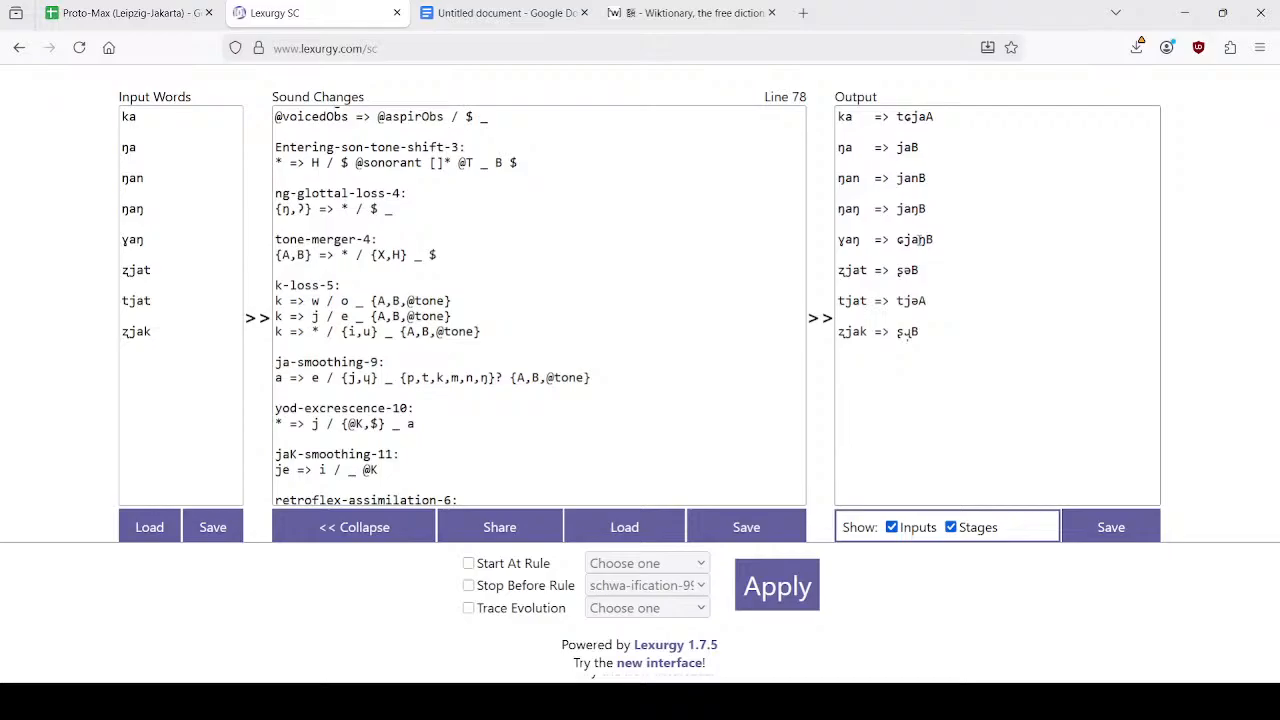
left_click(507, 378)
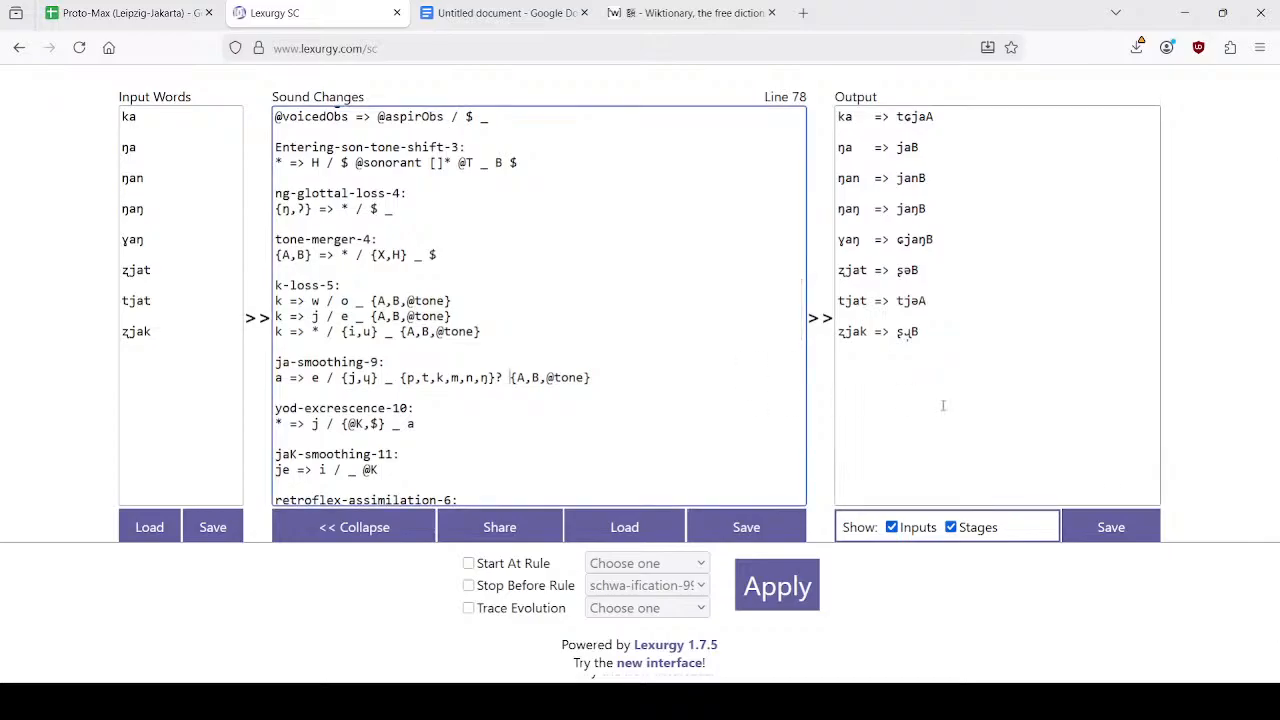
key("BackSpace")
key("BackSpace")
key("BackSpace")
key("BackSpace")
key("BackSpace")
key("BackSpace")
key("BackSpace")
key("BackSpace")
key("BackSpace")
key("BackSpace")
key("BackSpace")
key("BackSpace")
key("BackSpace")
key("BackSpace")
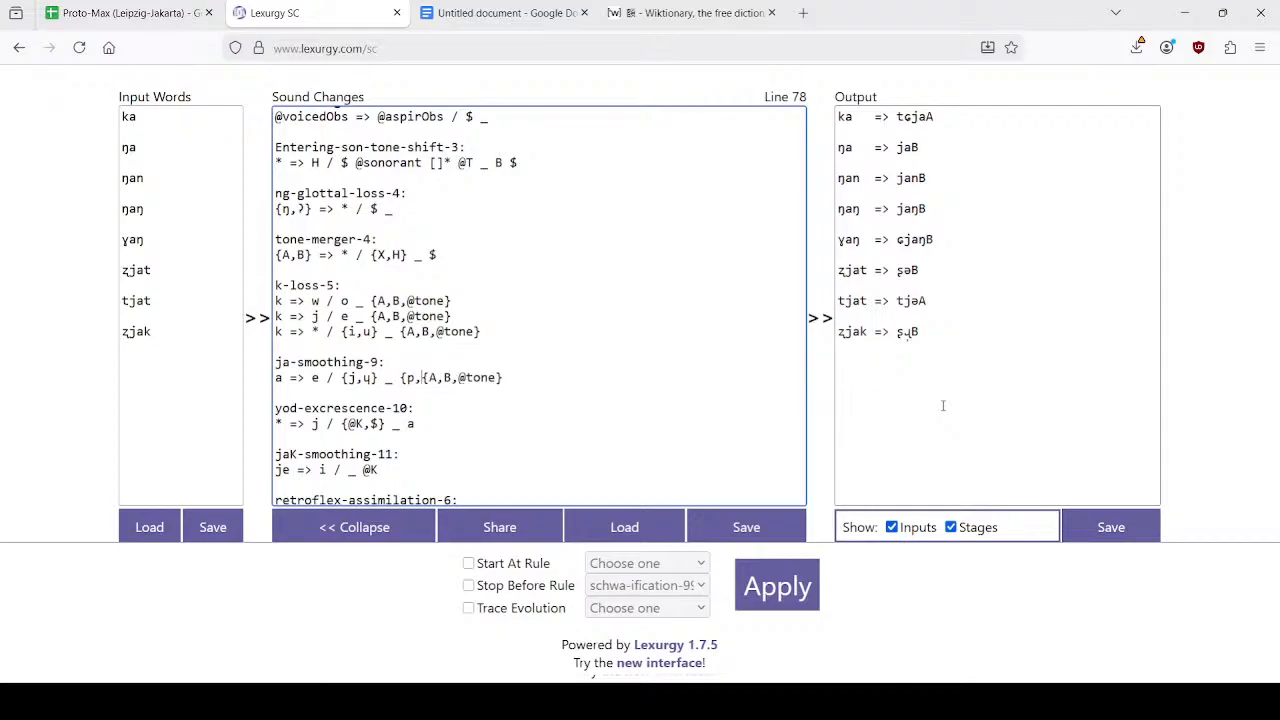
key("BackSpace")
left_click(782, 595)
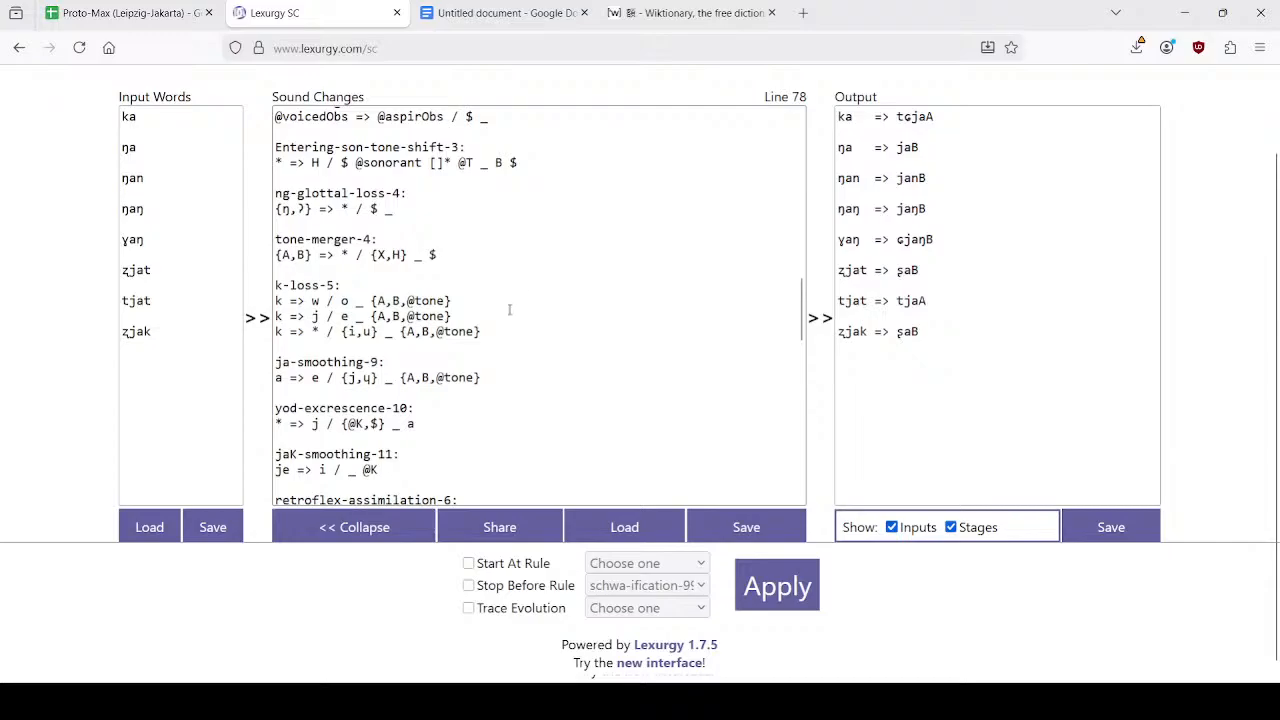
left_click(401, 376)
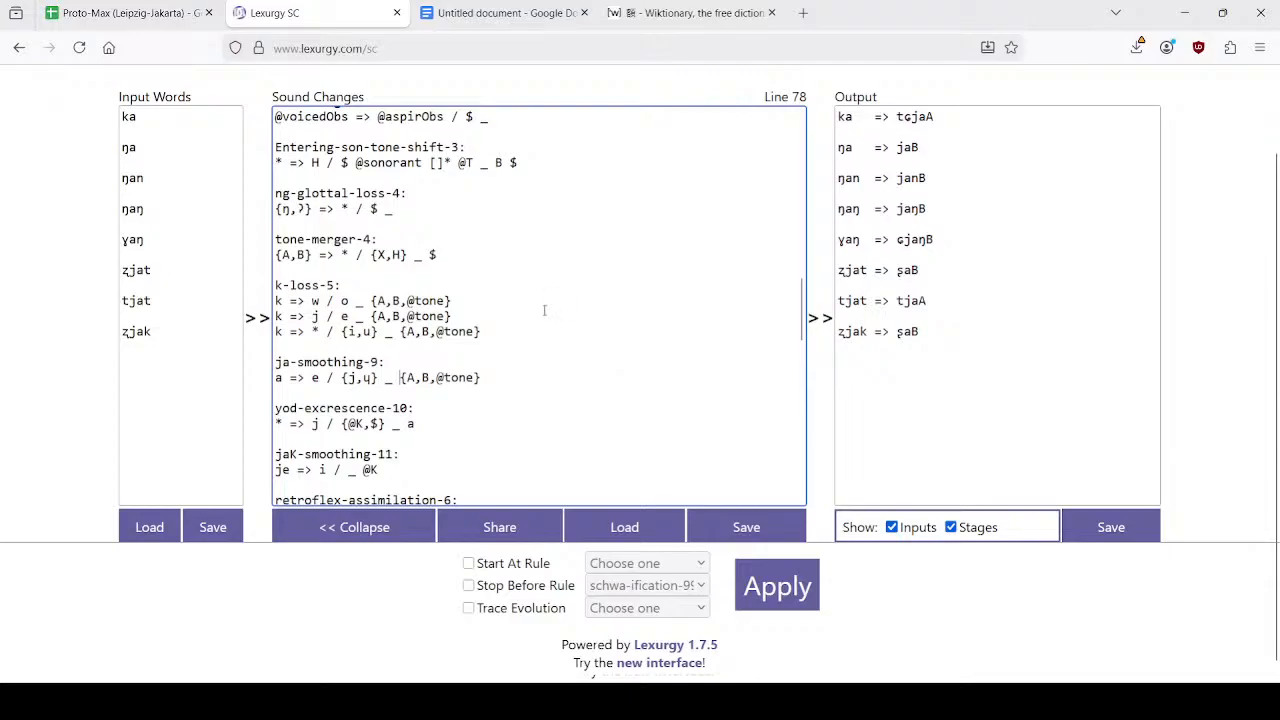
scroll(466, 220, "up", 2)
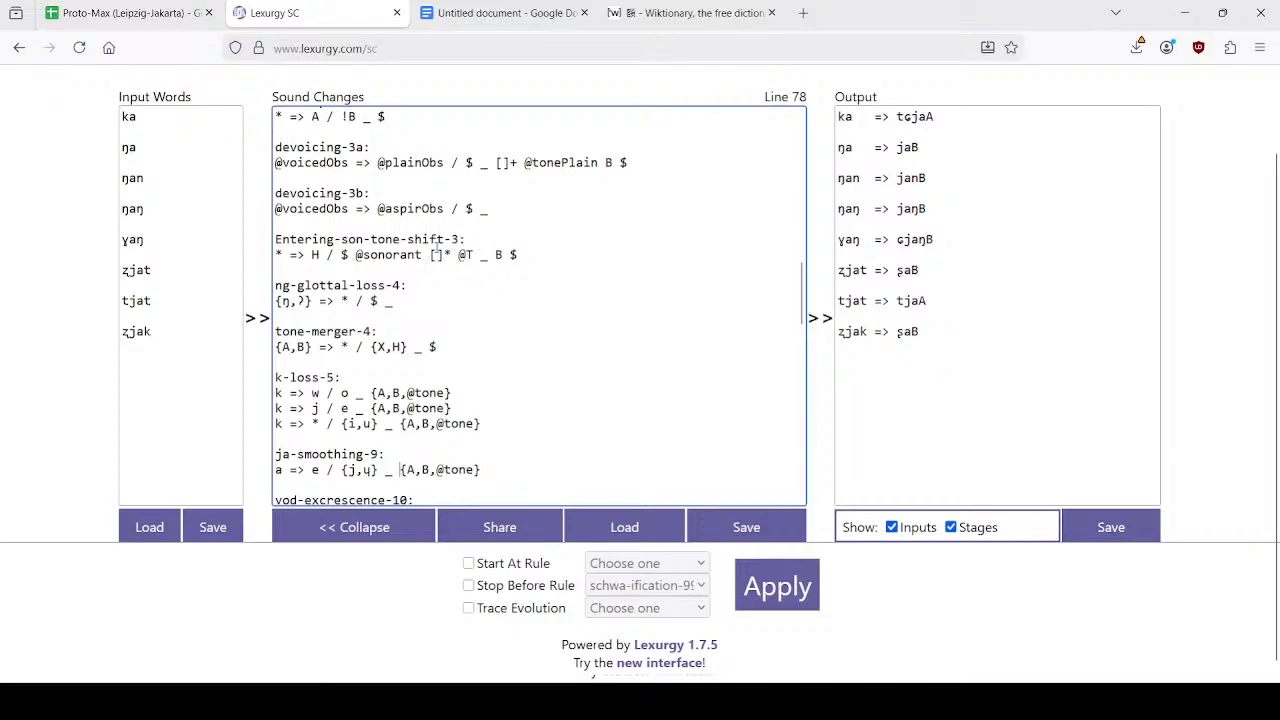
scroll(456, 262, "down", 4)
type("[]*")
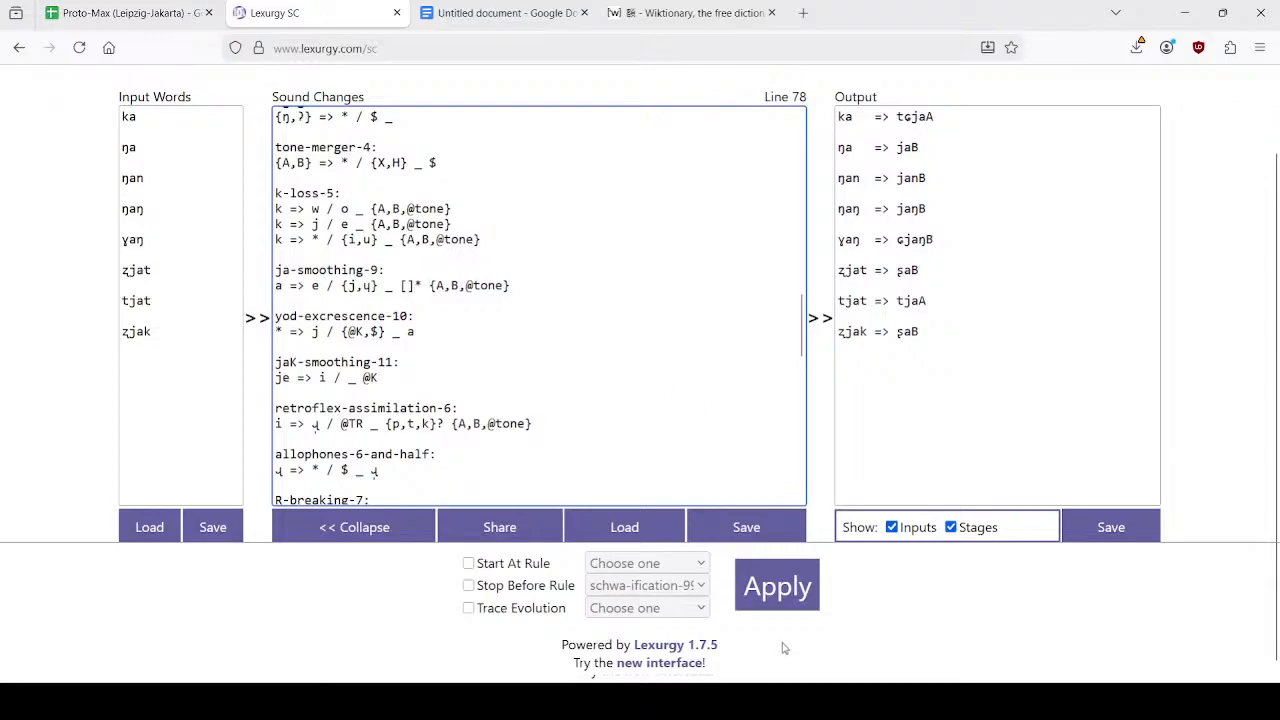
left_click(785, 592)
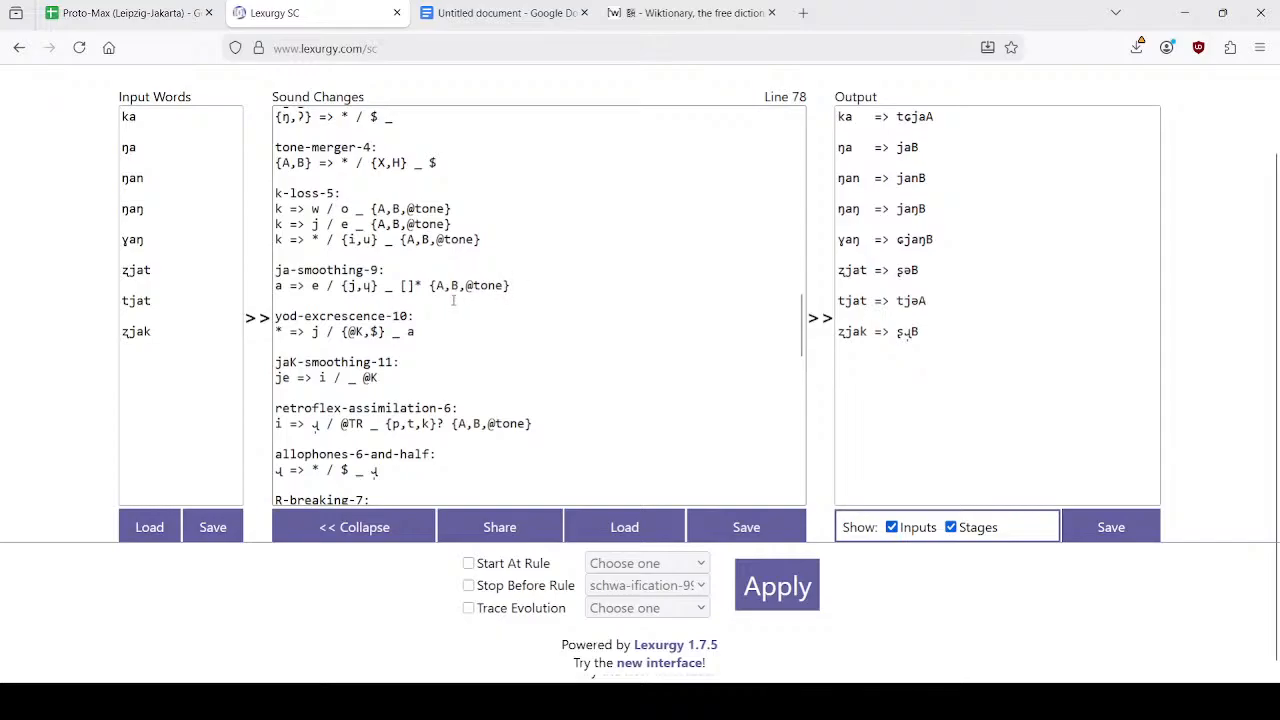
Review the order and conditions of the sound change rules between labial-dissimilation-1 and jaK-smoothing-11.
scroll(454, 310, "up", 4)
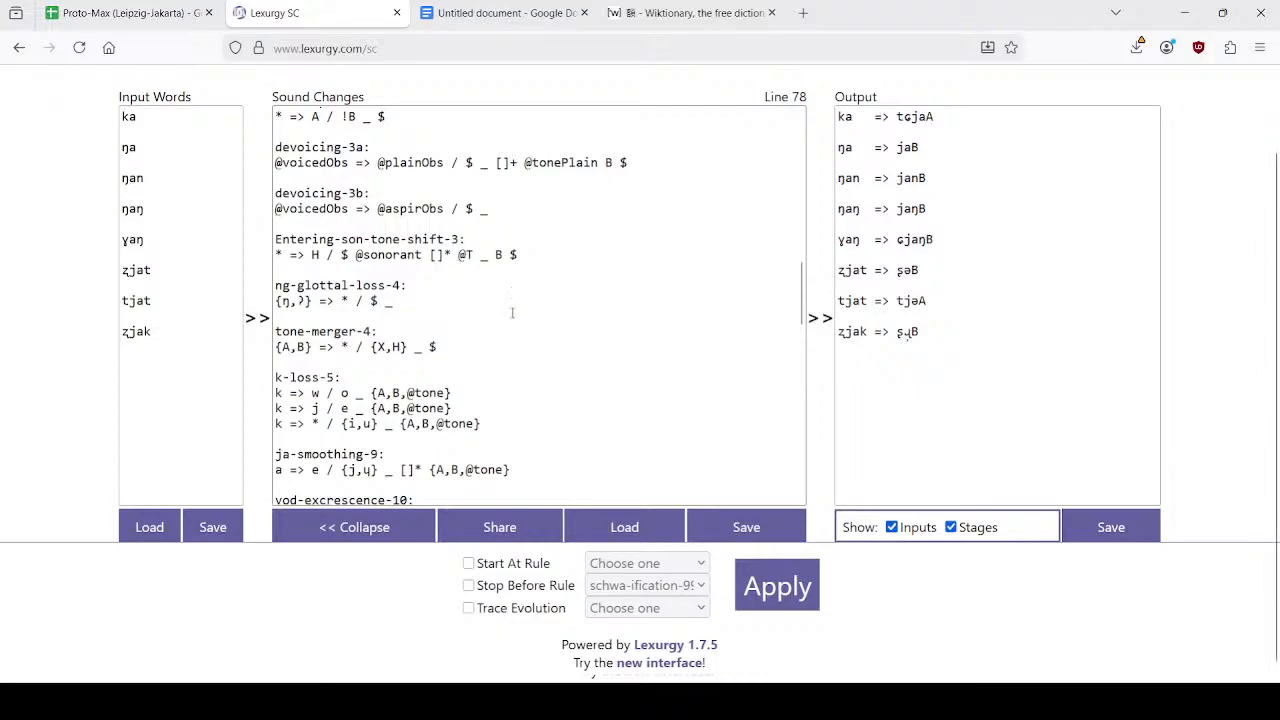
scroll(512, 310, "up", 2)
scroll(485, 335, "down", 4)
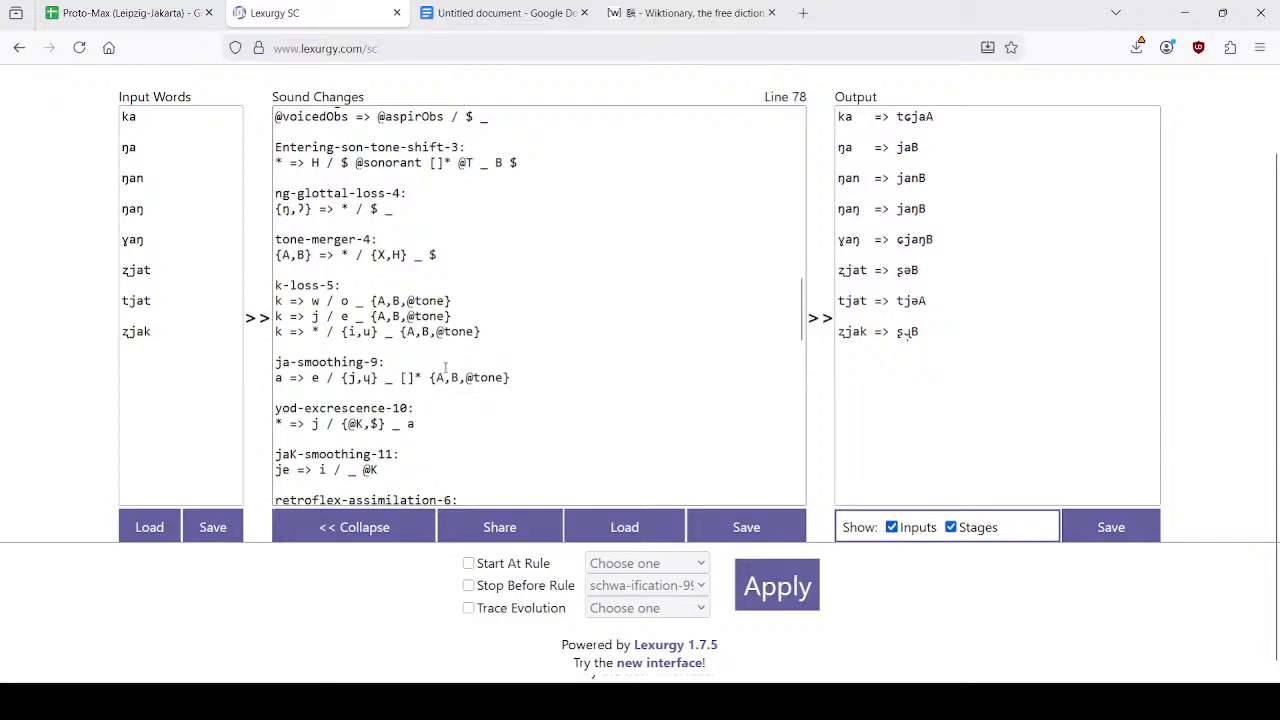
scroll(445, 370, "up", 4)
scroll(467, 369, "up", 2)
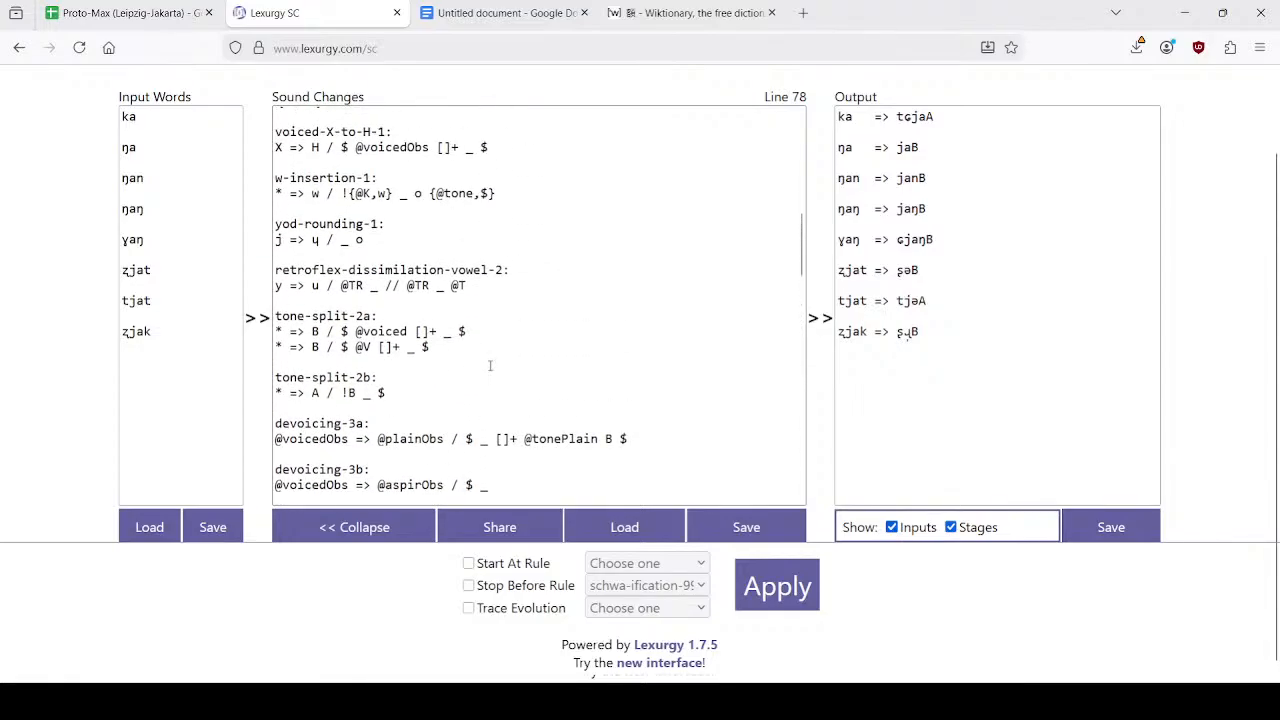
scroll(500, 355, "up", 3)
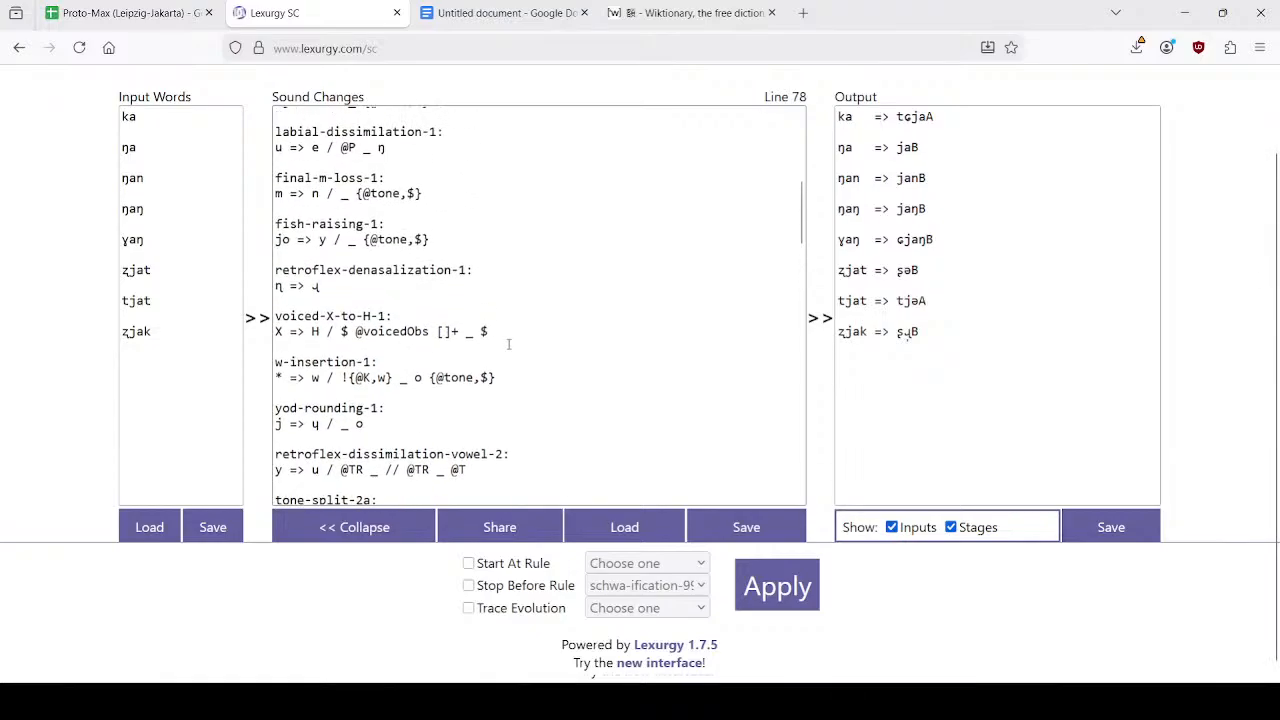
scroll(511, 341, "down", 10)
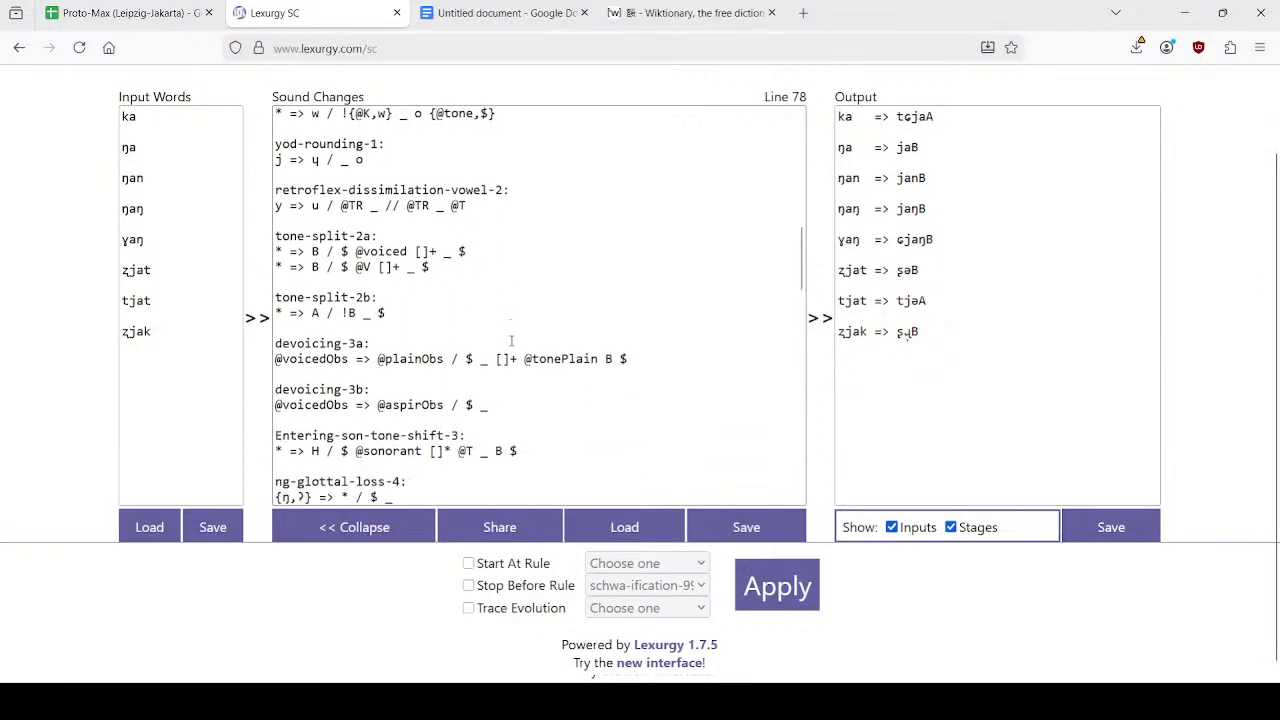
scroll(567, 327, "down", 2)
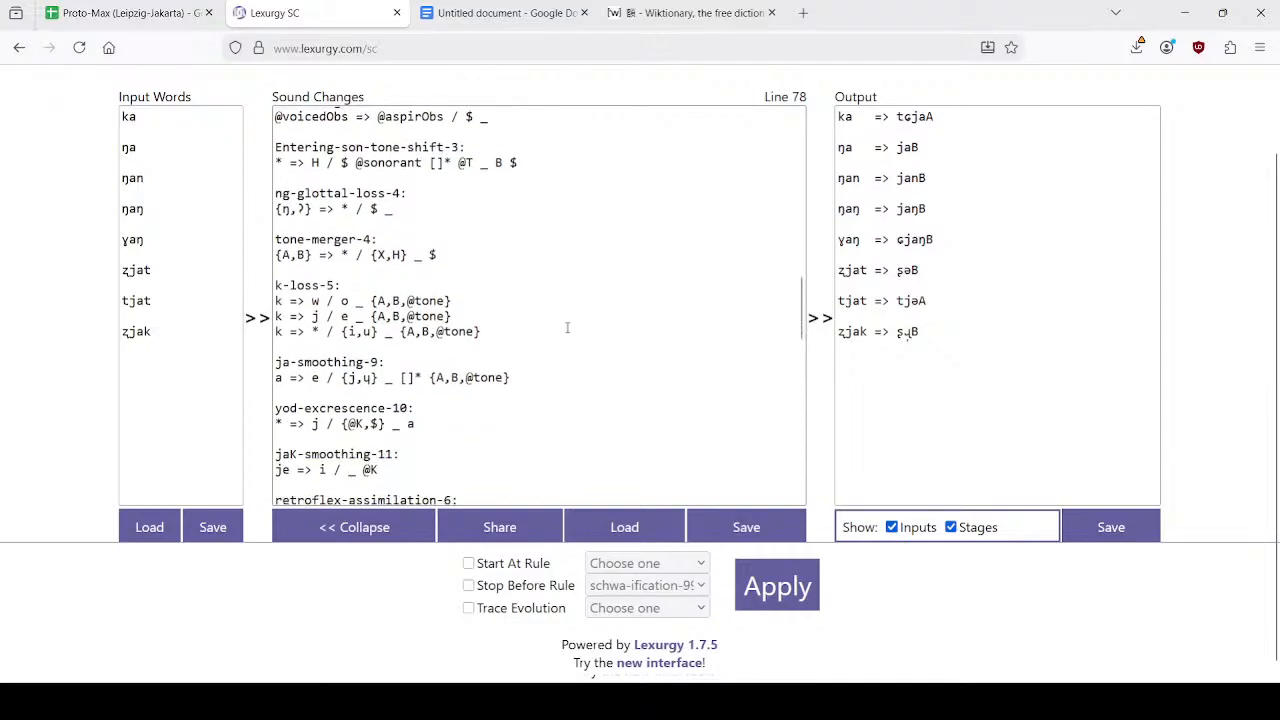